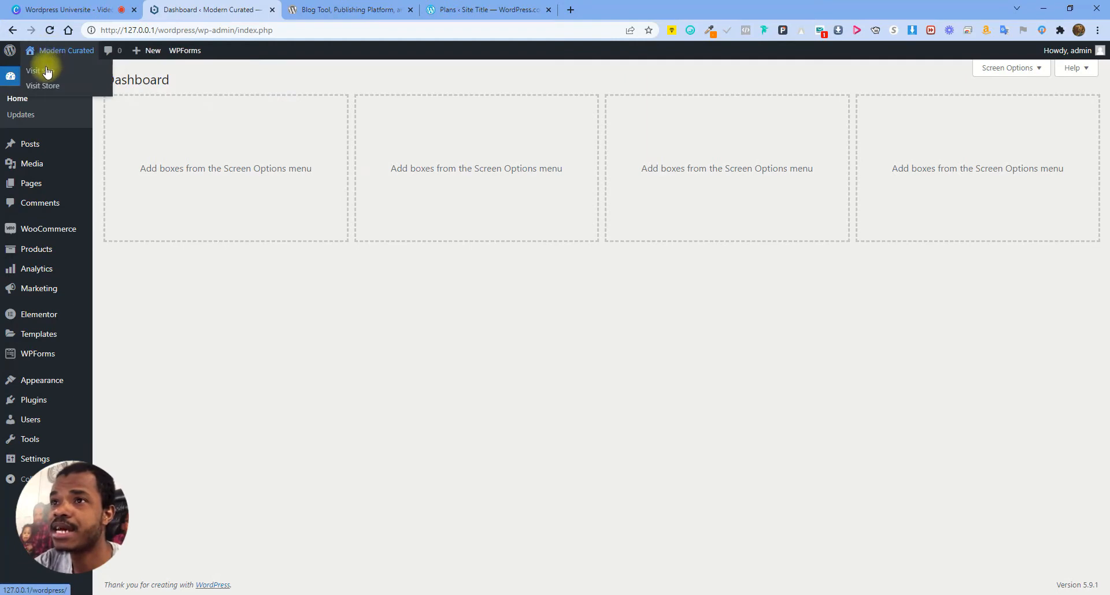
Open the Modern Curated front page in a new tab, view it, then return to the Dashboard tab
click(116, 78)
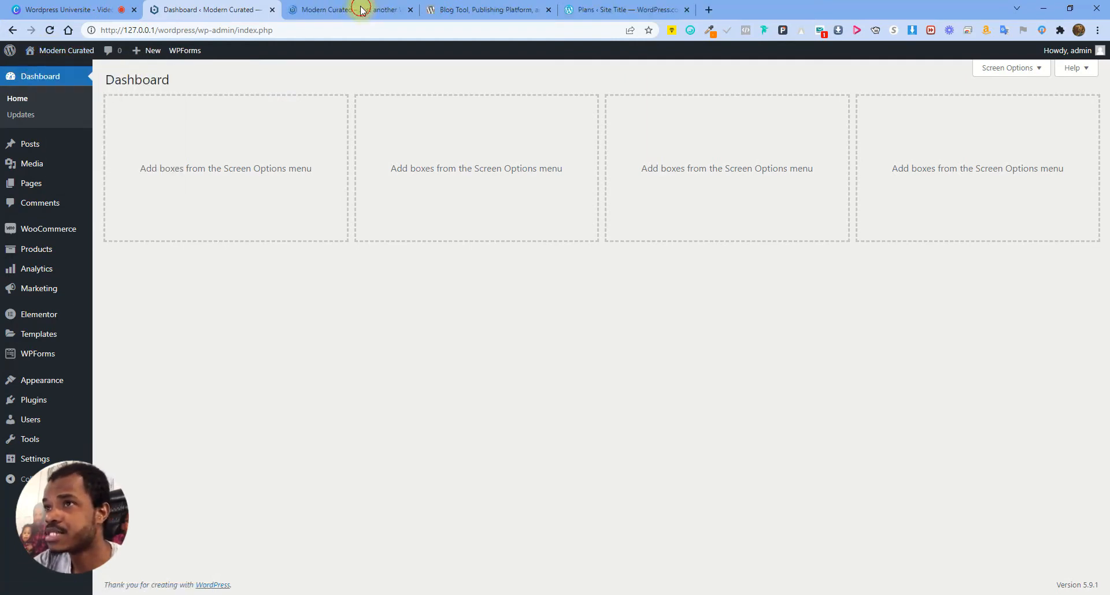
click(362, 10)
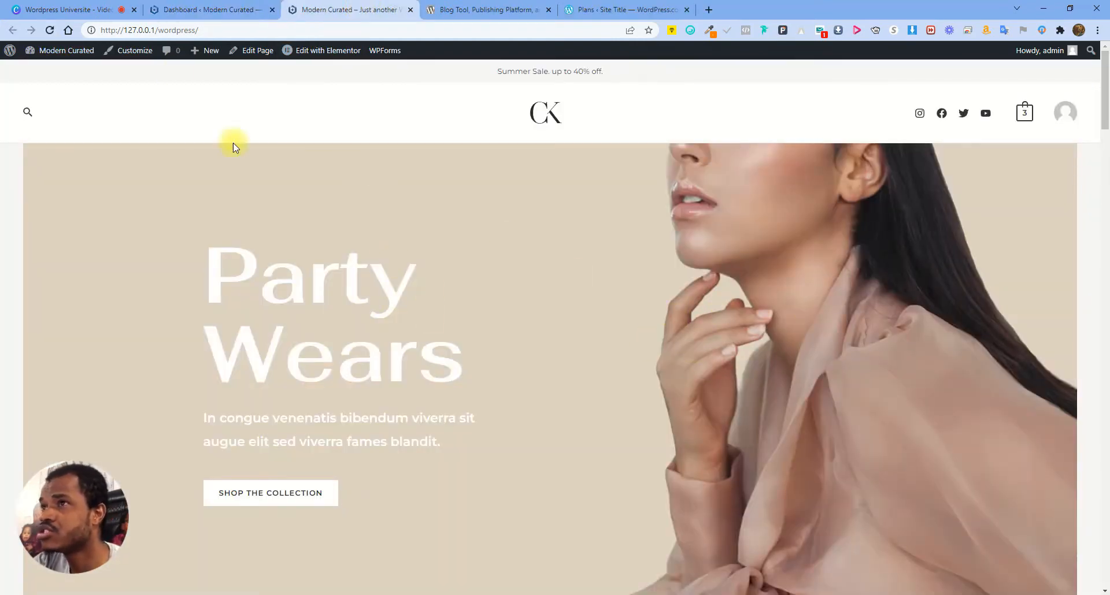
click(226, 11)
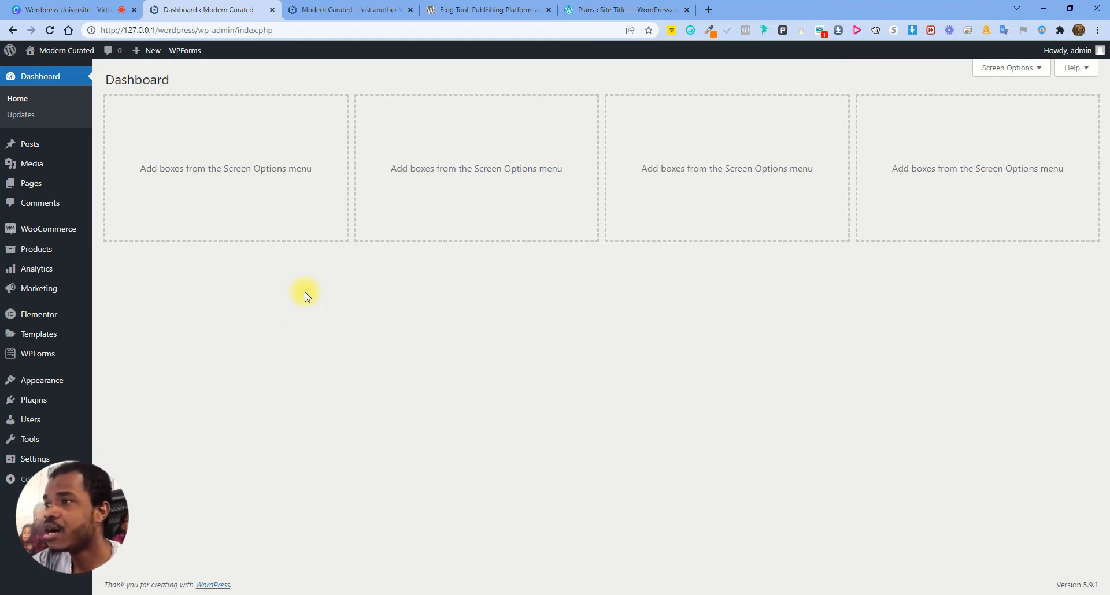
Leave the admin Dashboard for the wordpress.org 'Blog Tool, Publishing Platform' tab
click(147, 30)
click(147, 30)
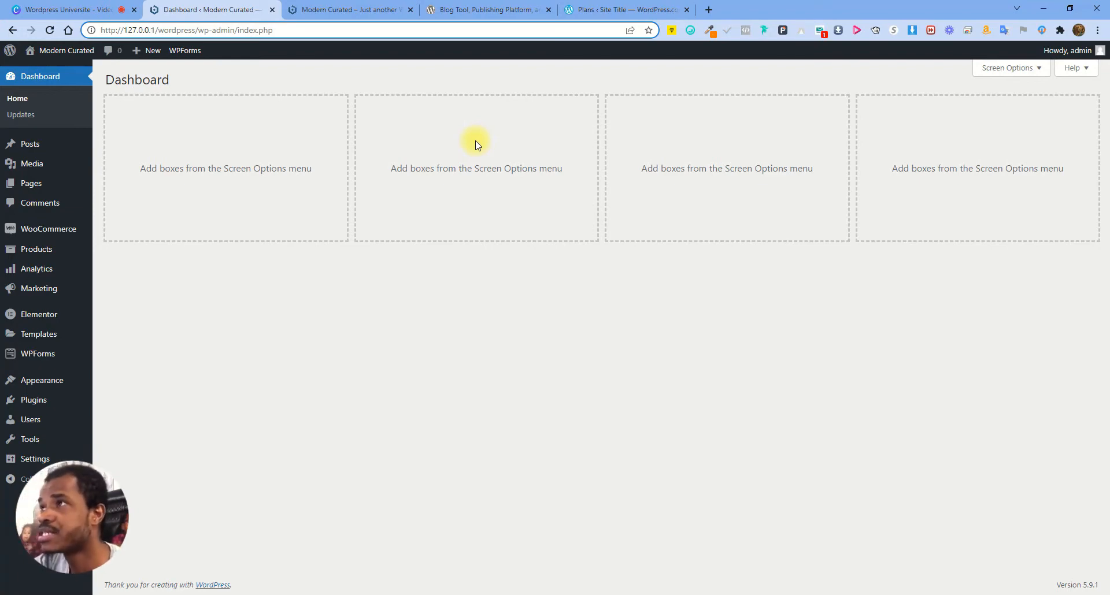
click(485, 10)
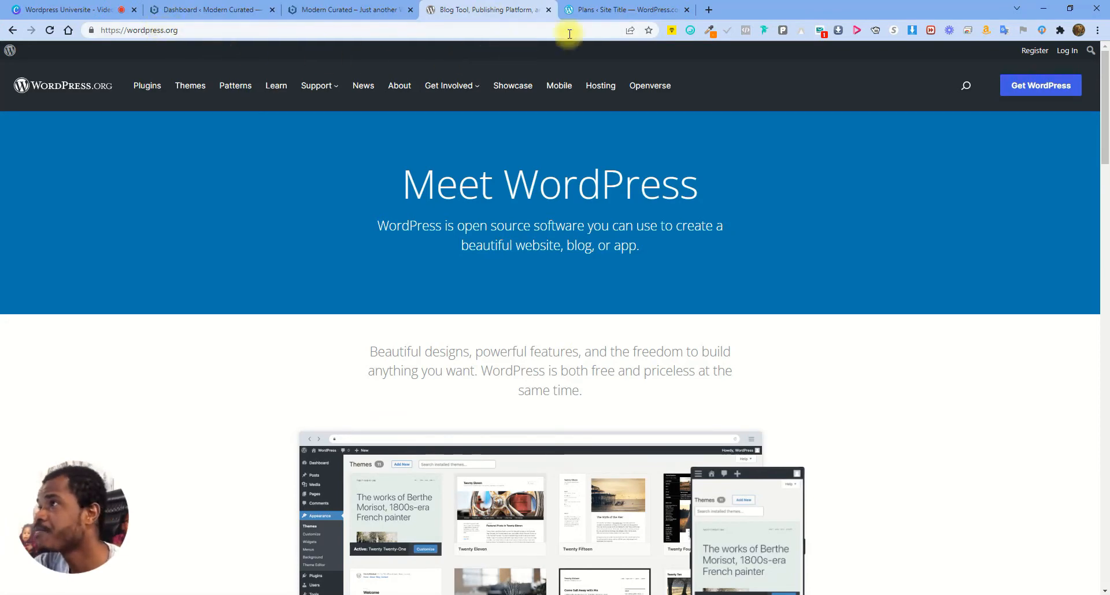
click(602, 9)
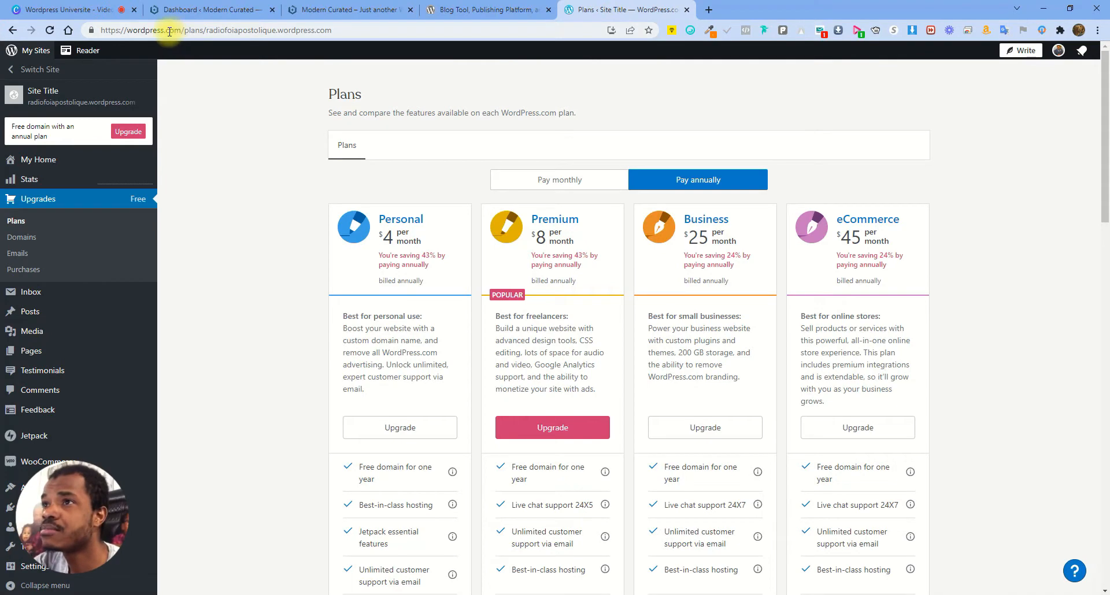
click(462, 11)
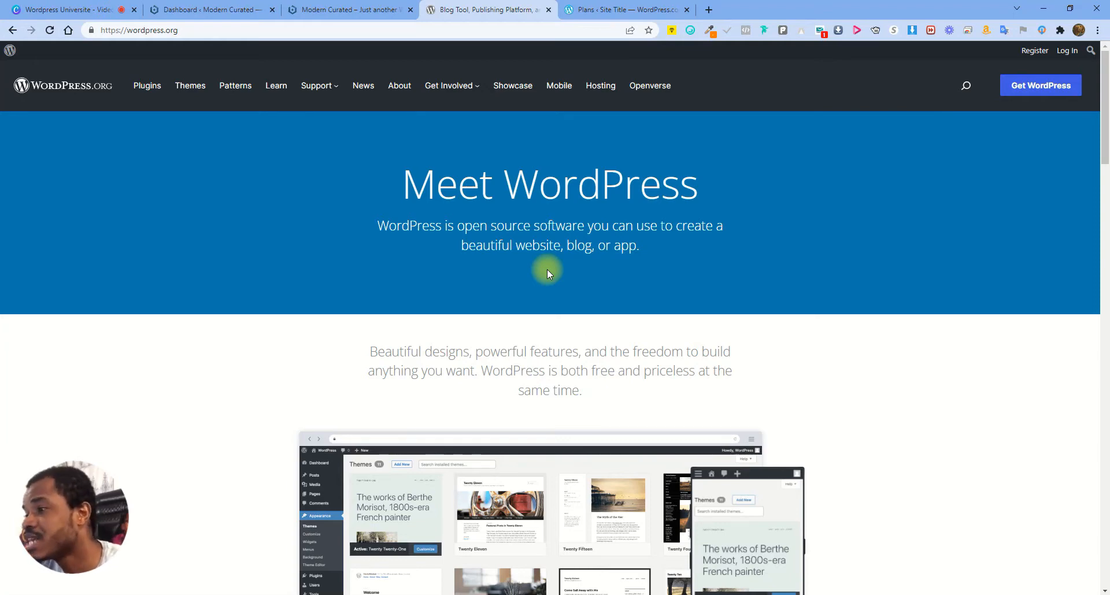
Scroll through the Powerful Features highlights and mark the SEO Friendly label
scroll(559, 269, down, 4)
scroll(696, 279, down, 6)
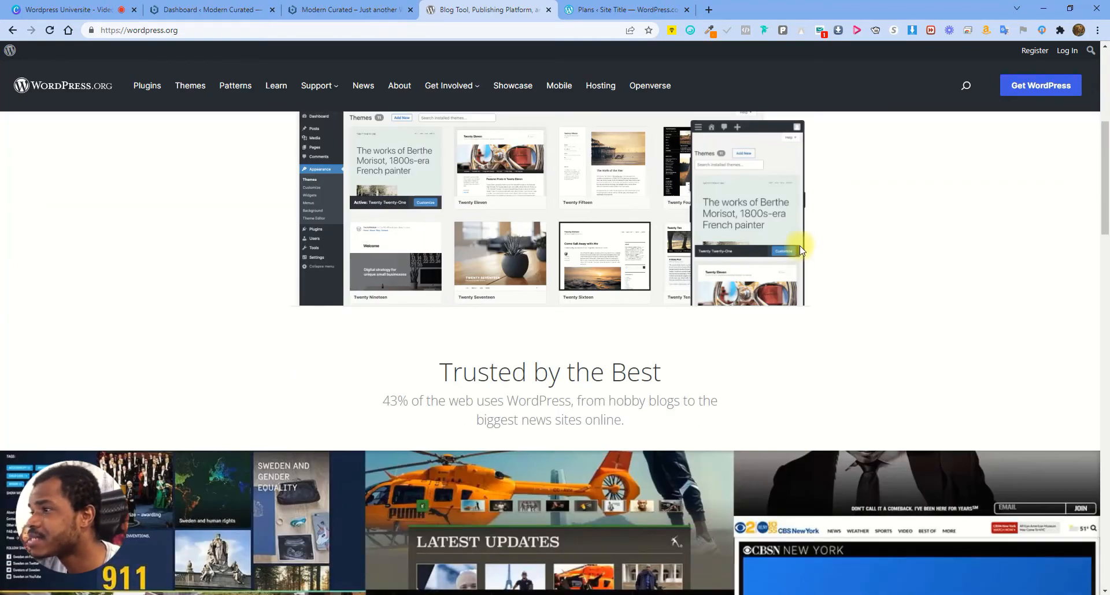
scroll(523, 305, down, 7)
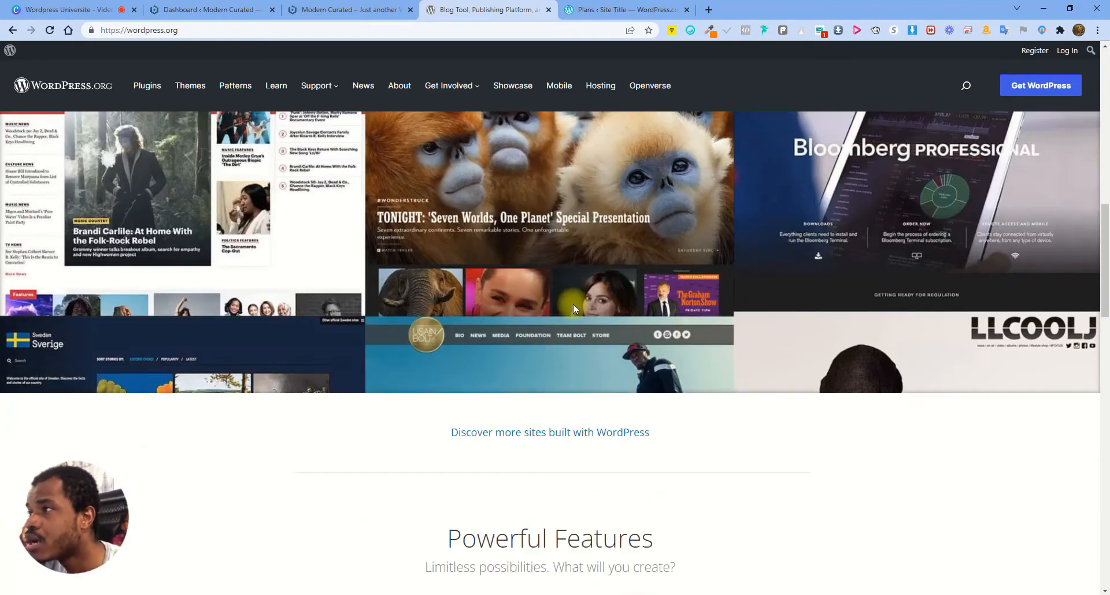
scroll(597, 334, down, 4)
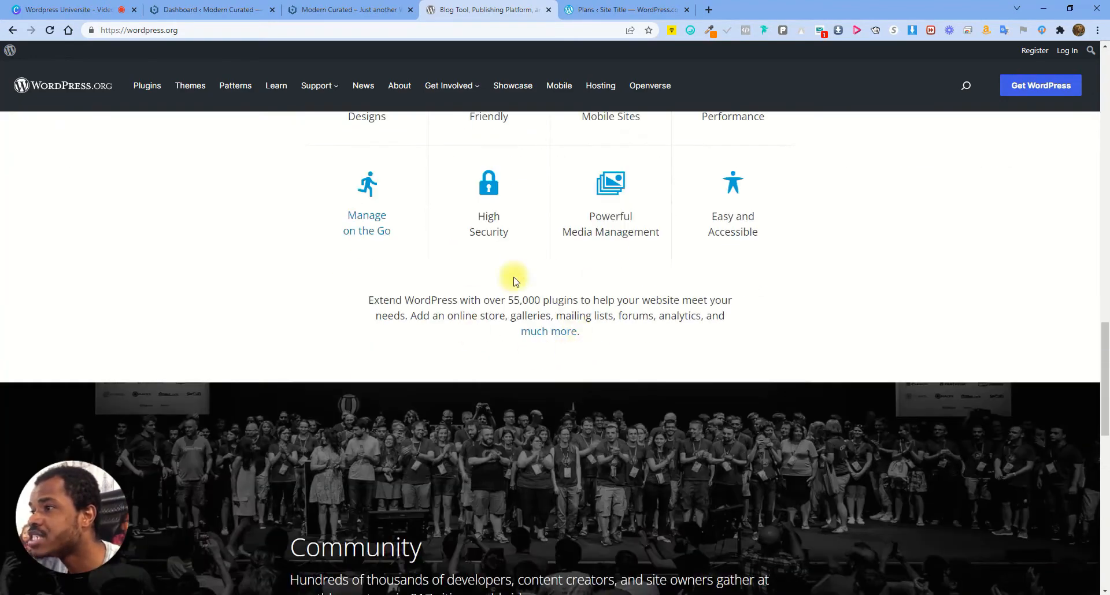
scroll(513, 281, up, 3)
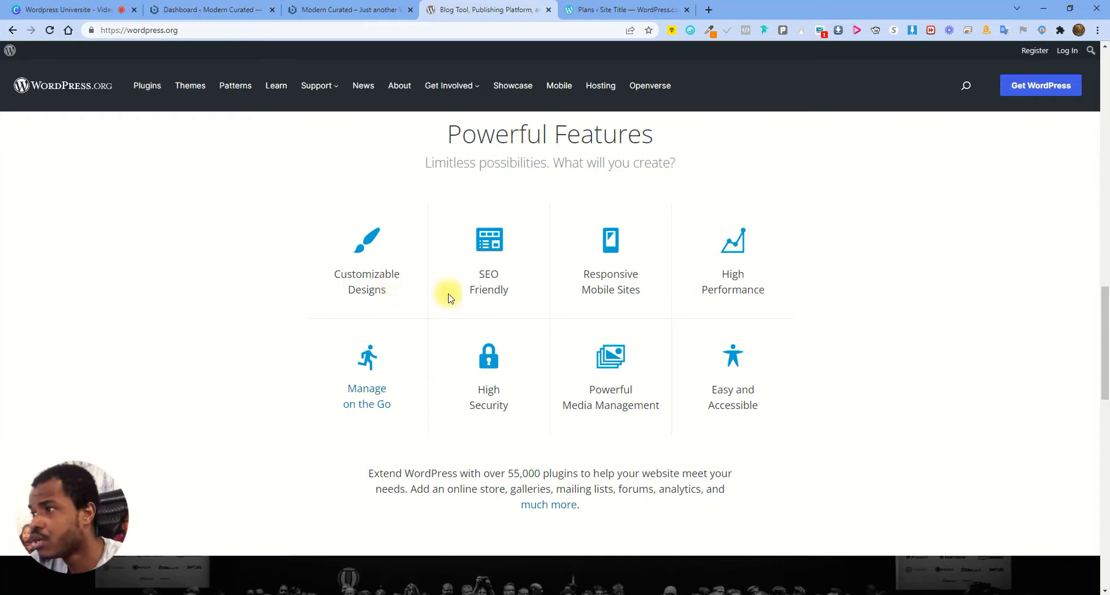
drag(480, 272, 528, 283)
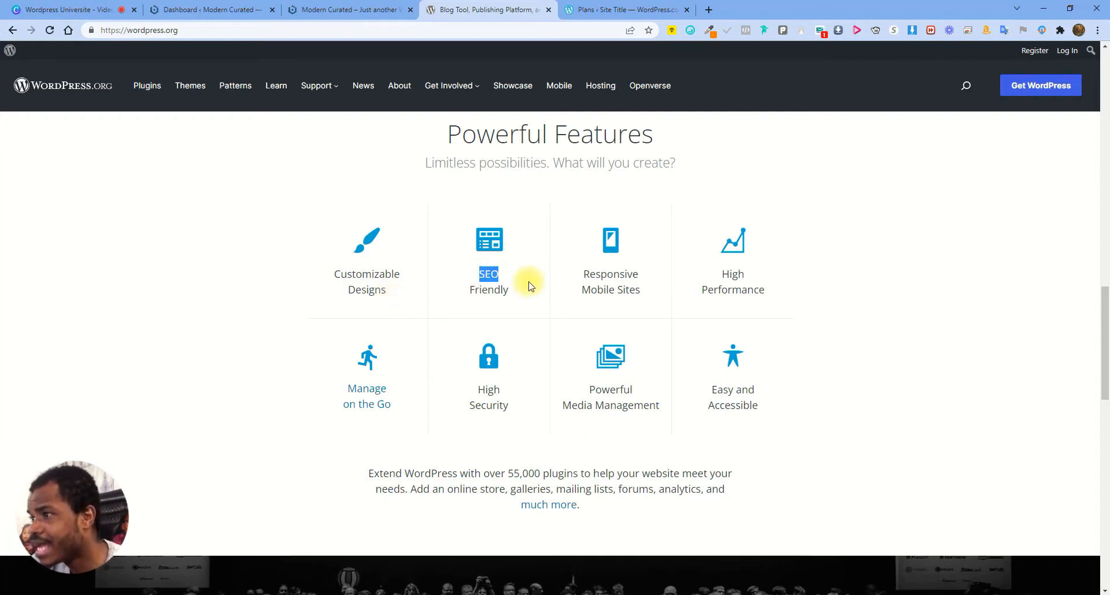
click(496, 276)
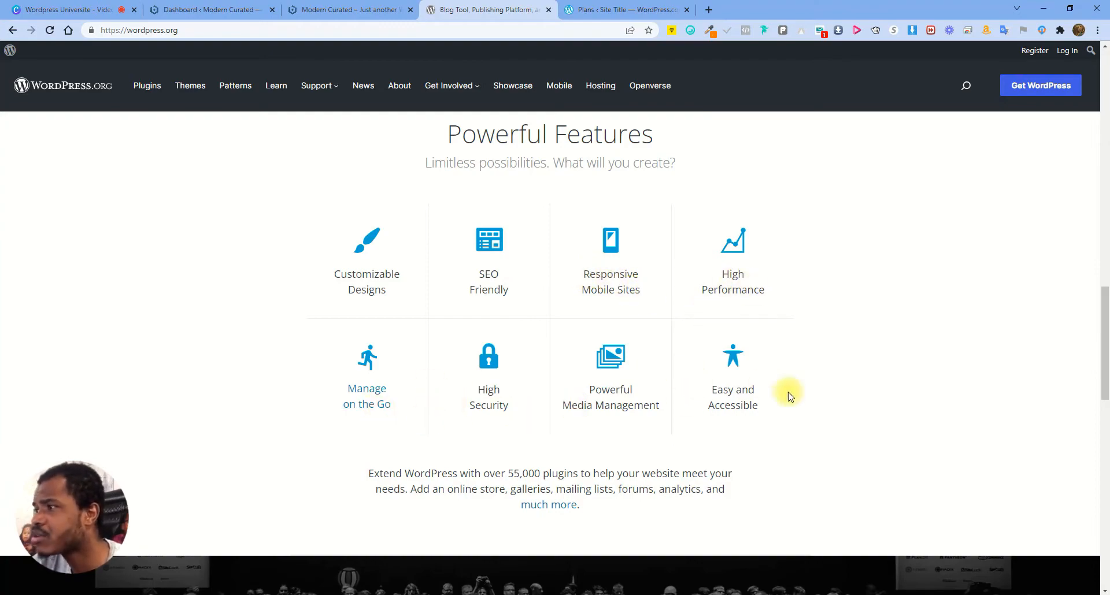
Scroll back to the top of wordpress.org and switch to the WordPress.com Plans tab
scroll(640, 315, up, 8)
scroll(583, 285, down, 5)
scroll(592, 280, down, 17)
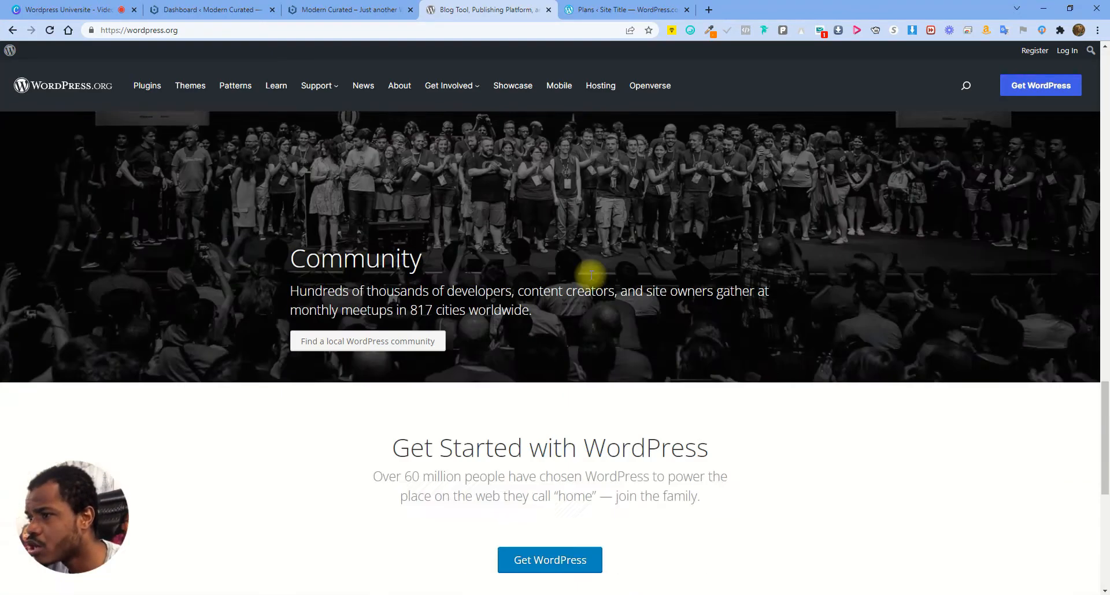
scroll(592, 278, up, 16)
scroll(615, 263, up, 15)
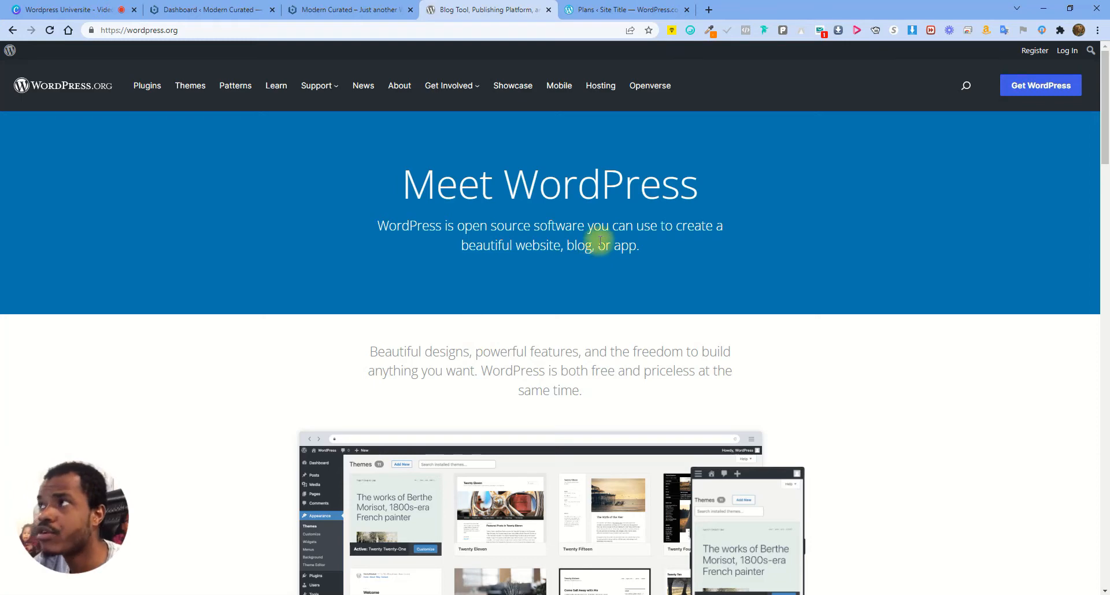
click(609, 13)
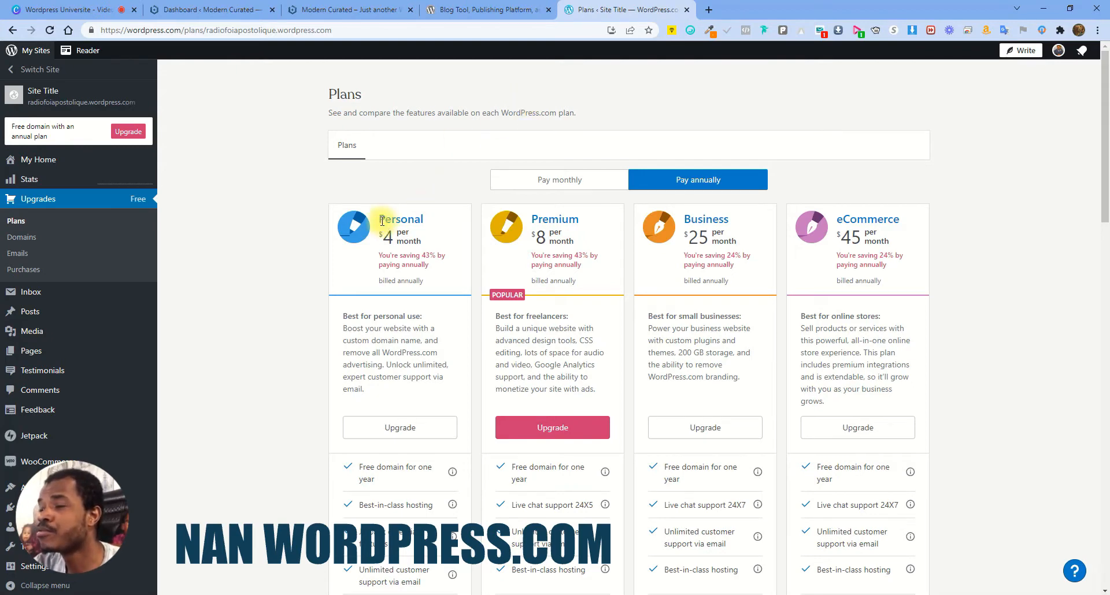
Highlight the Personal plan's price of 4 and scroll through the plan features
drag(383, 236, 411, 237)
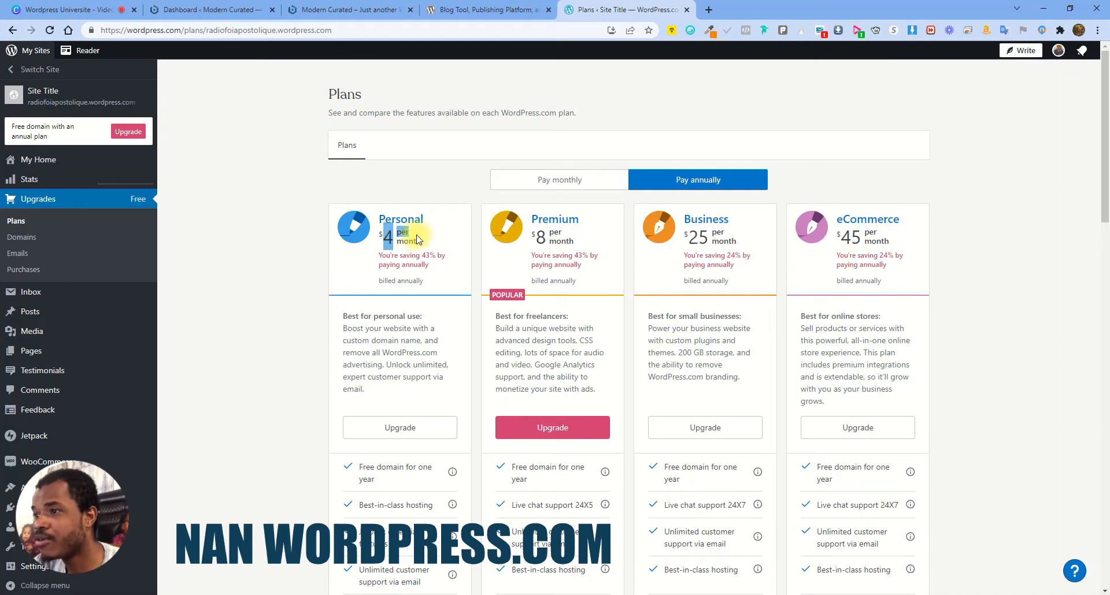
scroll(420, 238, down, 1)
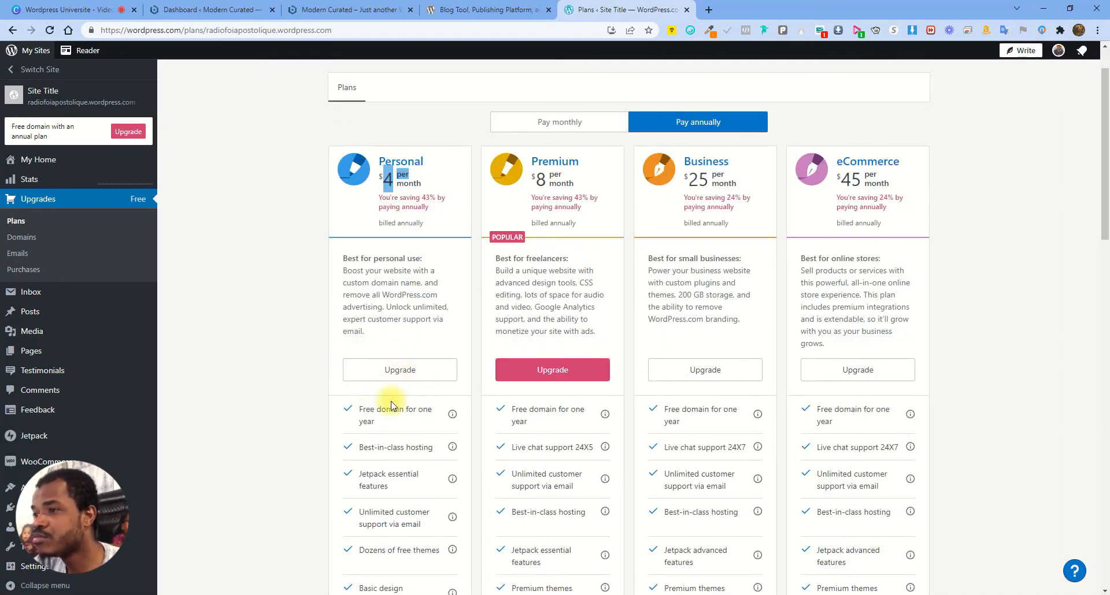
scroll(385, 412, down, 7)
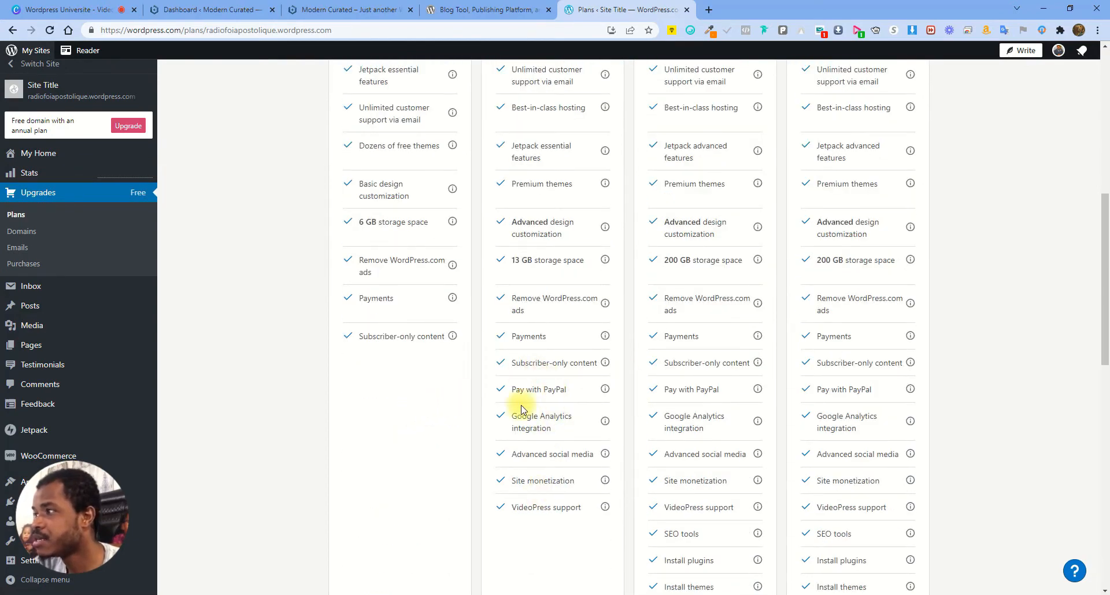
scroll(521, 411, up, 6)
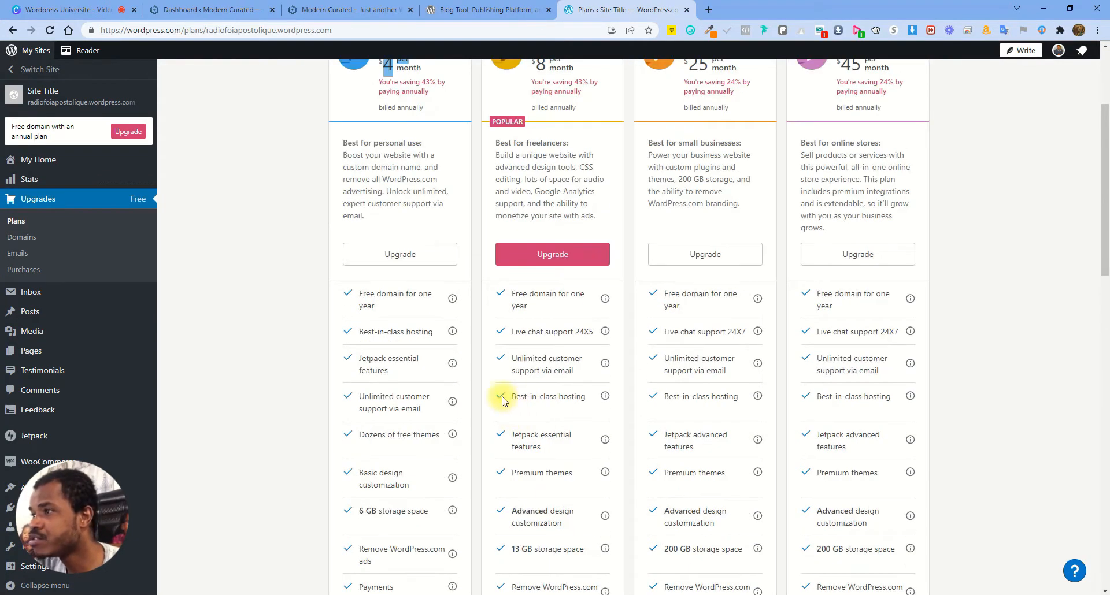
scroll(497, 400, down, 3)
scroll(495, 400, up, 3)
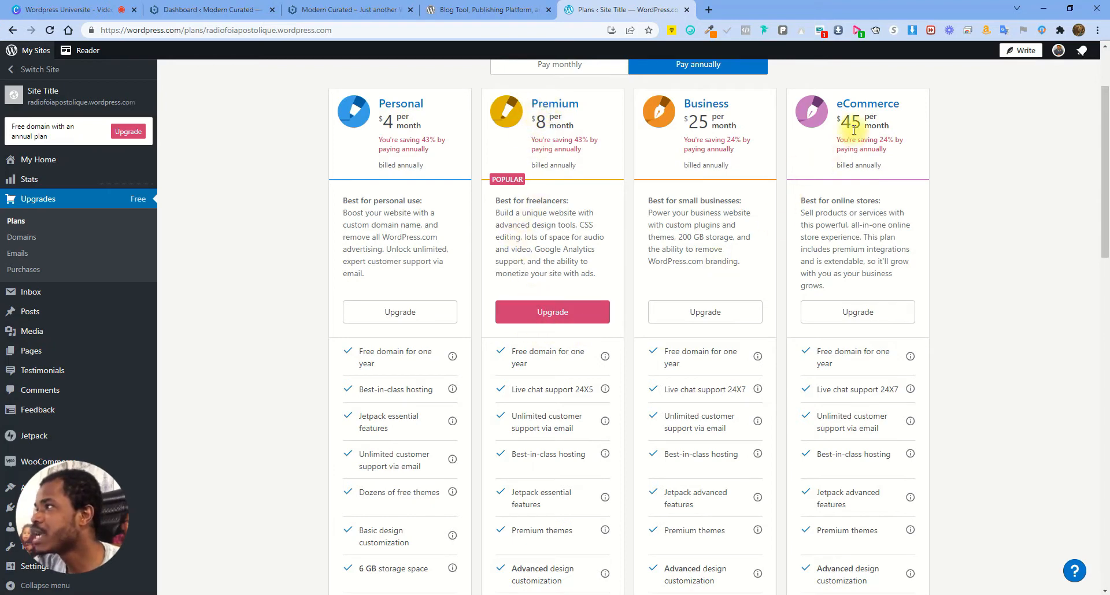
Compare storage: the eCommerce plan's 200 GB against the Personal plan's 6 GB
drag(844, 102, 887, 104)
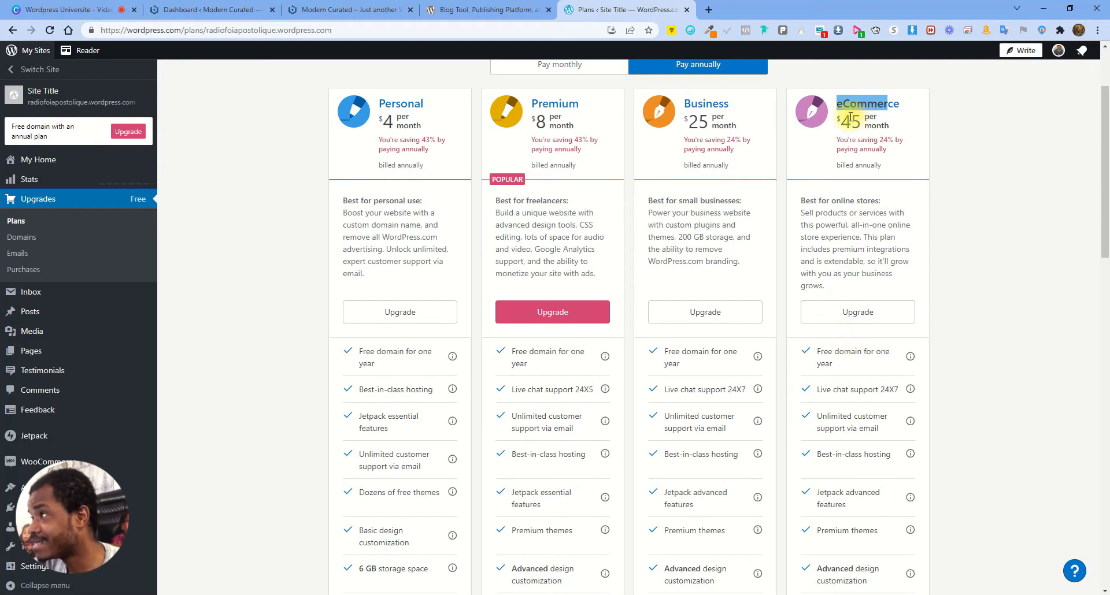
scroll(856, 218, down, 4)
drag(812, 378, 844, 374)
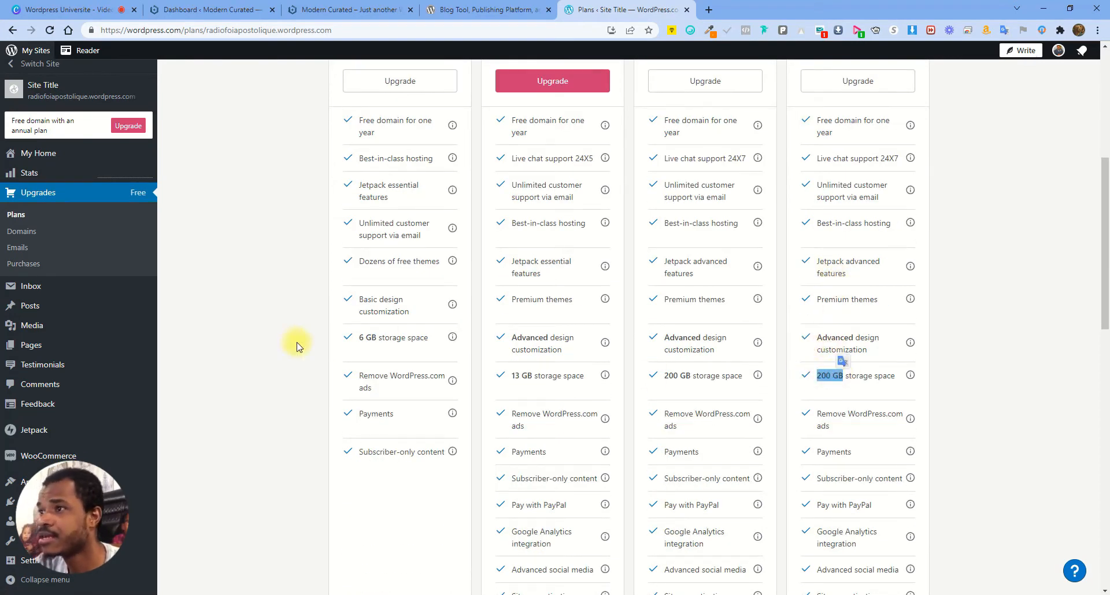
scroll(362, 339, up, 5)
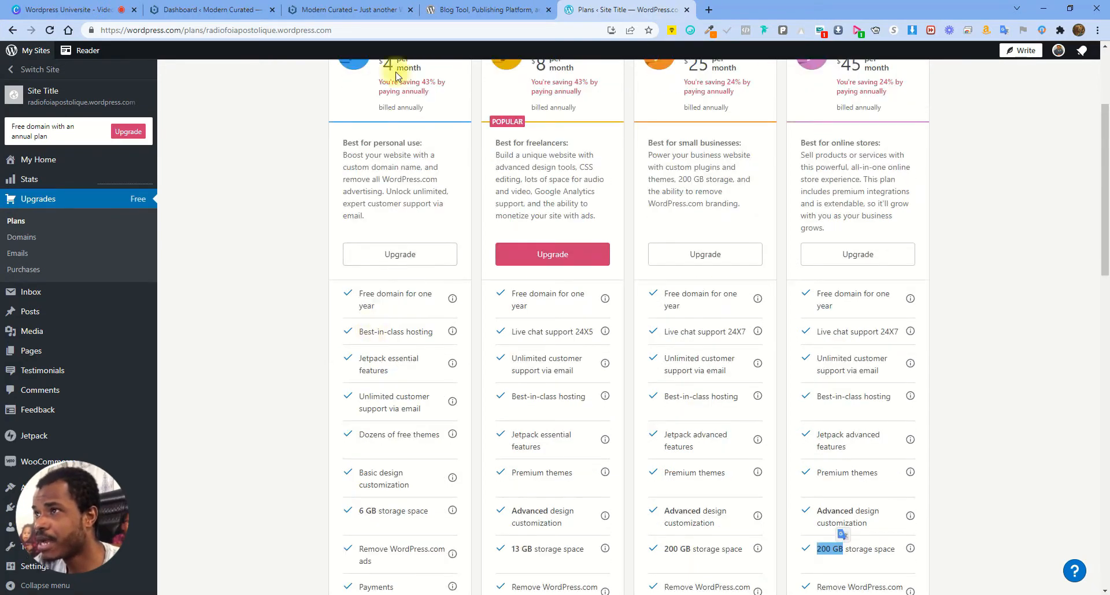
scroll(373, 249, down, 3)
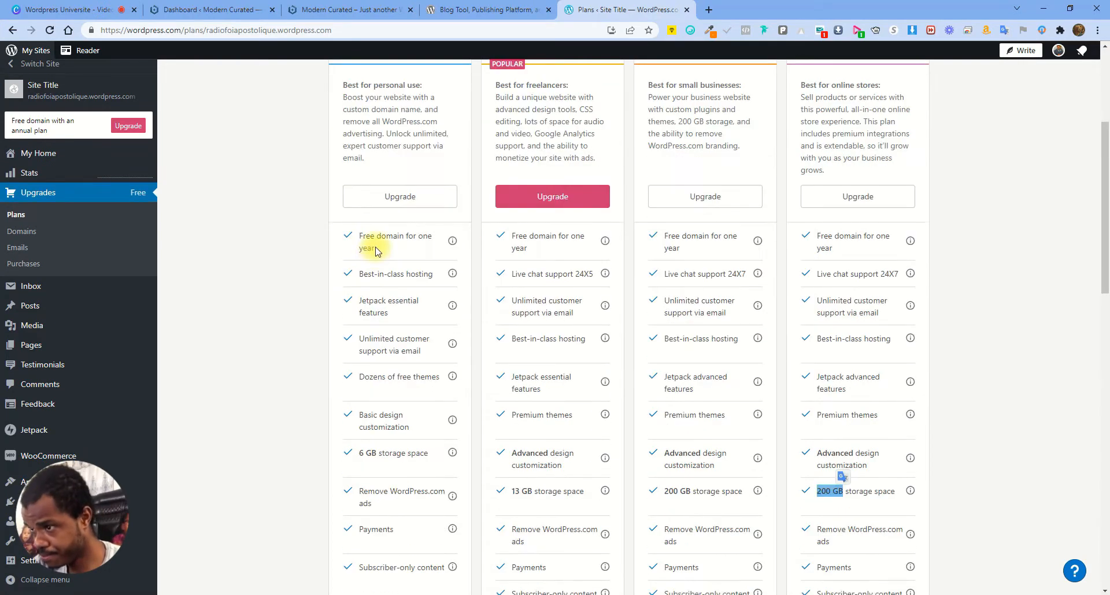
drag(356, 455, 427, 454)
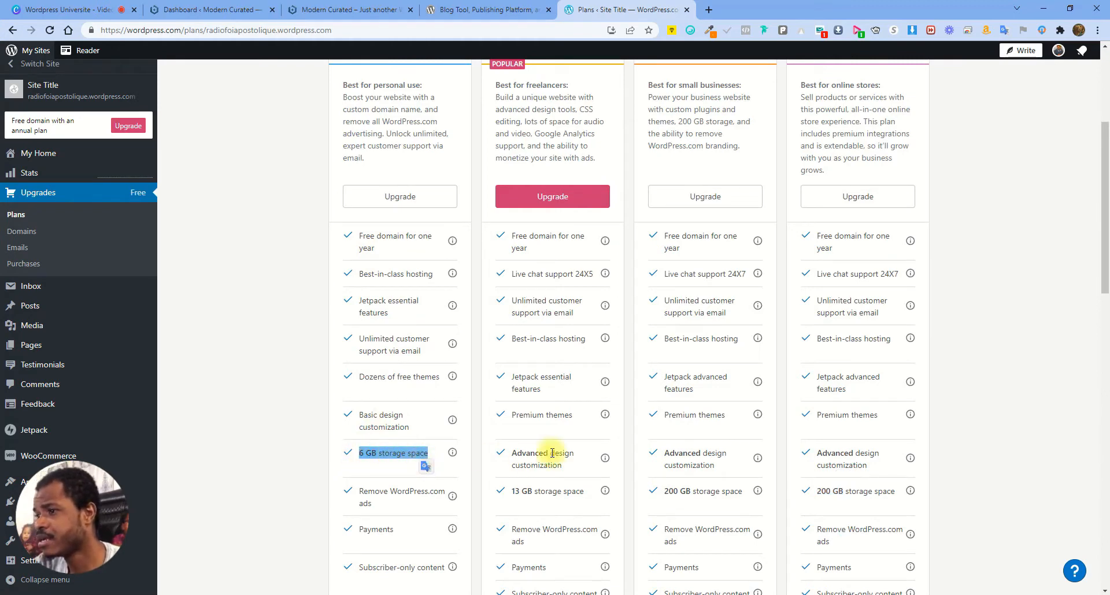
click(978, 298)
Switch prices to monthly billing, check the Personal monthly price, then return to wordpress.org
scroll(758, 303, up, 4)
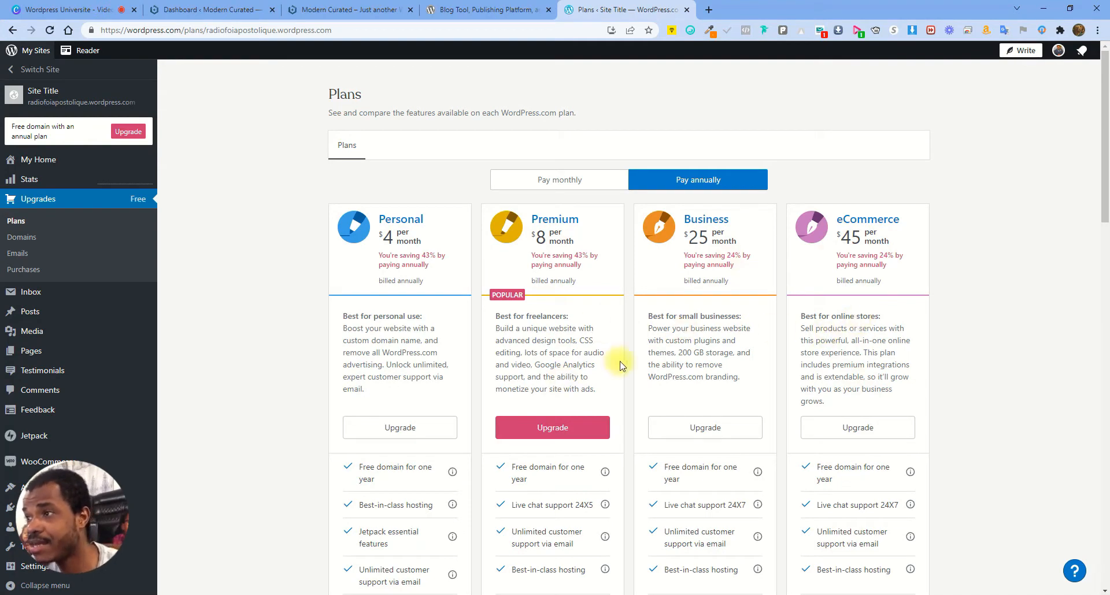
scroll(370, 457, down, 5)
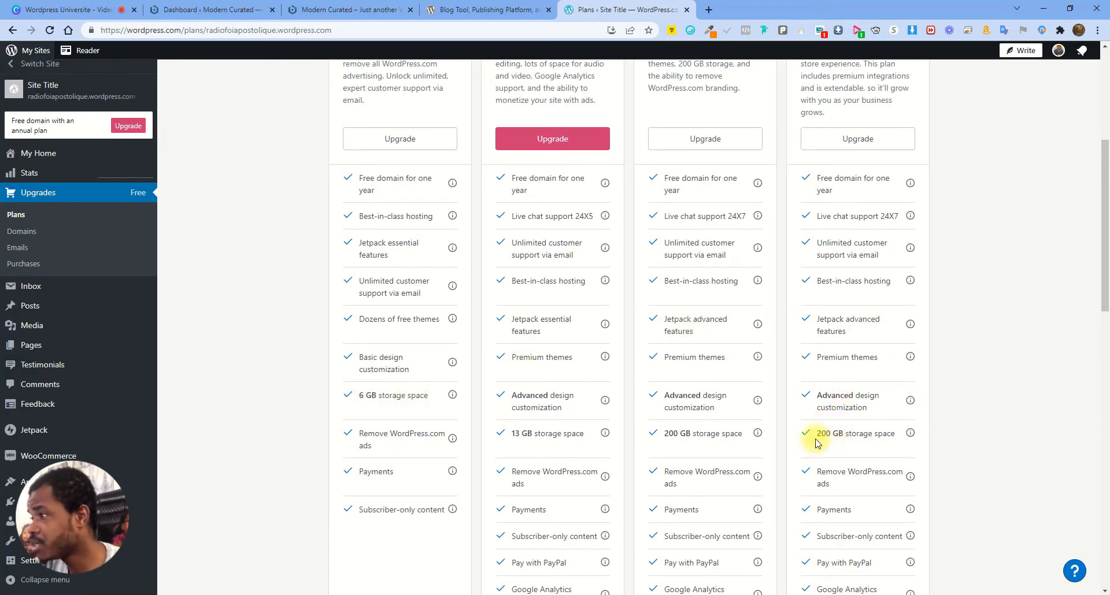
scroll(859, 417, up, 1)
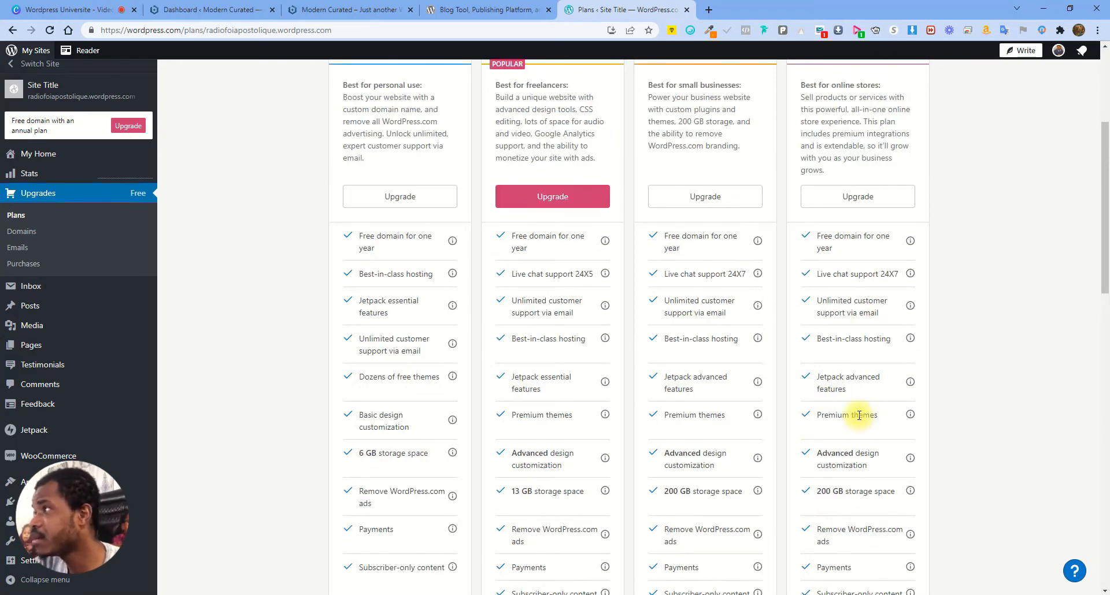
scroll(859, 416, up, 3)
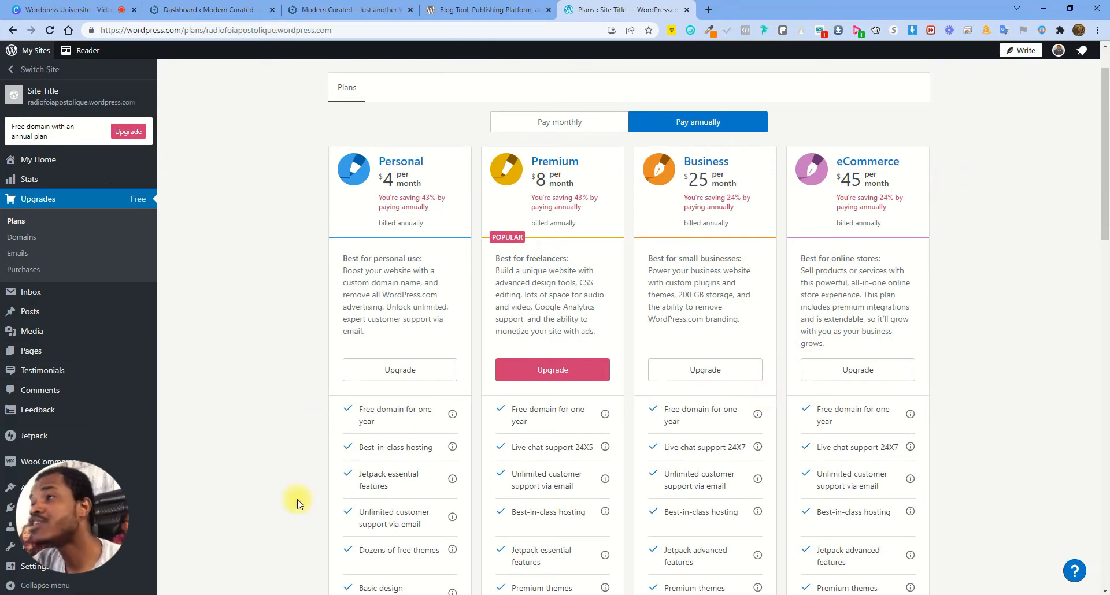
scroll(362, 369, up, 1)
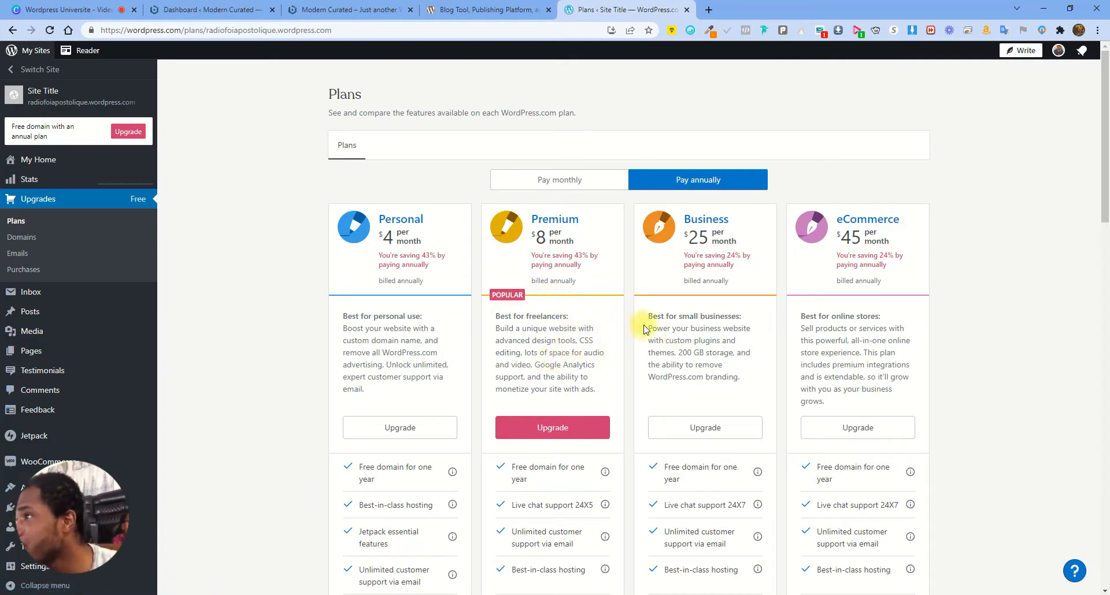
click(551, 180)
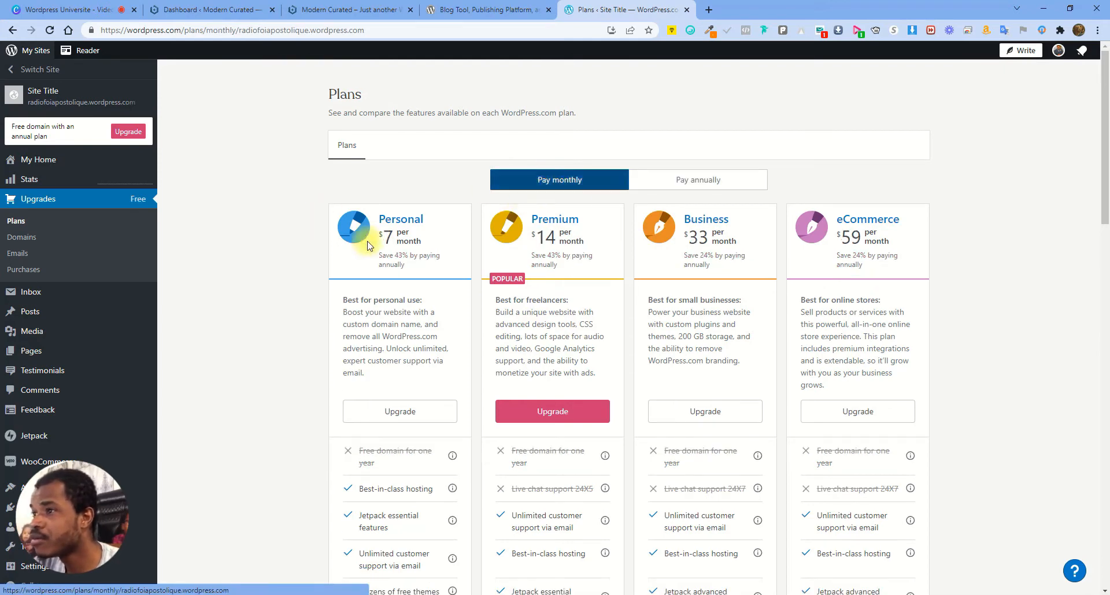
drag(385, 235, 422, 244)
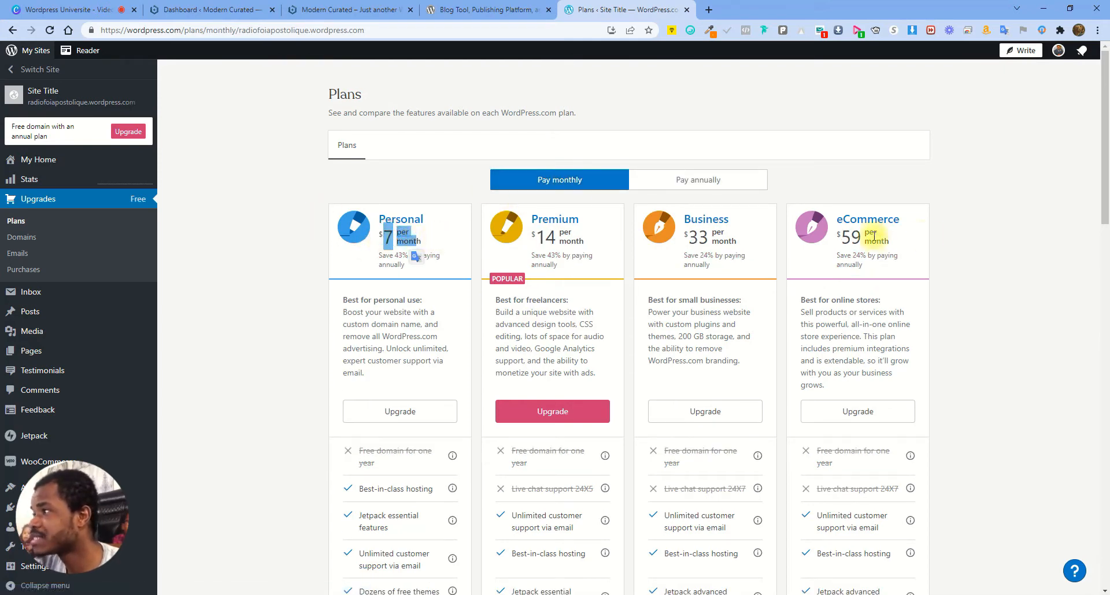
scroll(445, 416, down, 4)
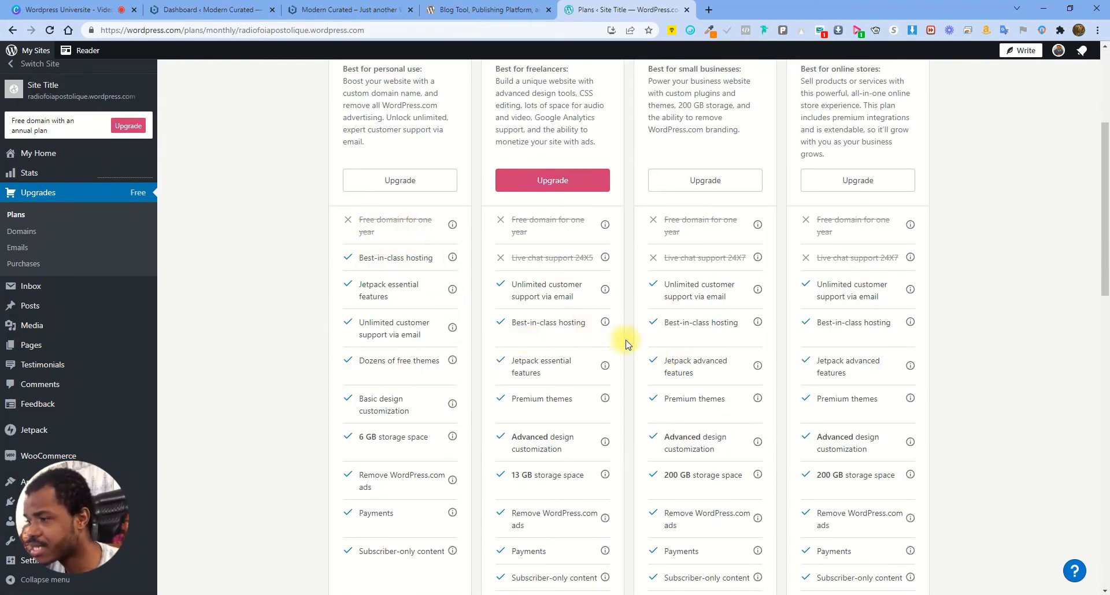
click(493, 14)
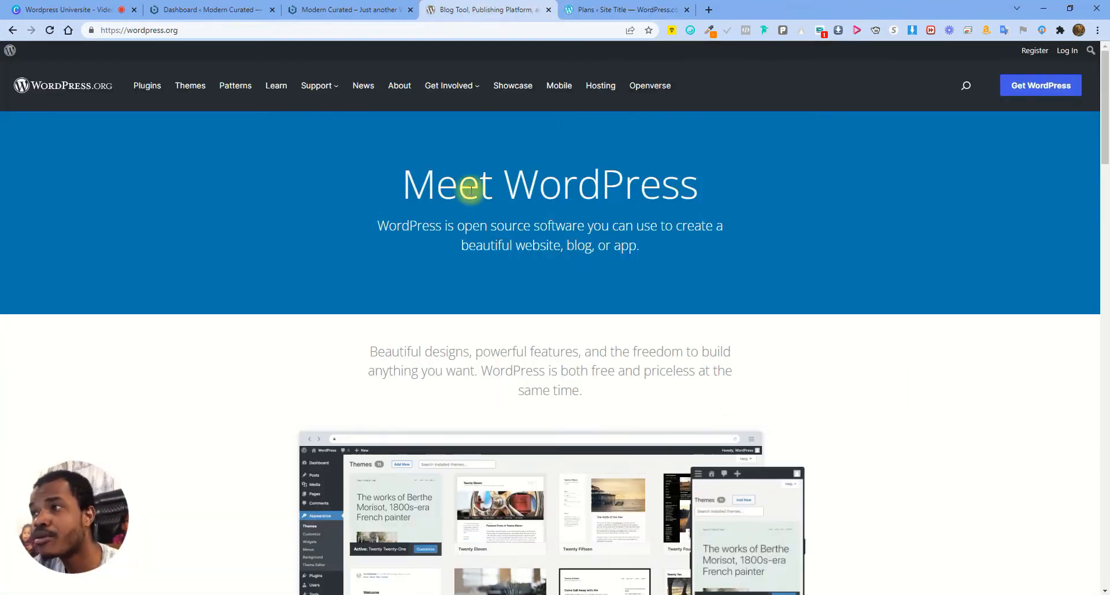
Return to the 'Dashboard ‹ Modern Curated' tab and expand Screen Options
click(196, 10)
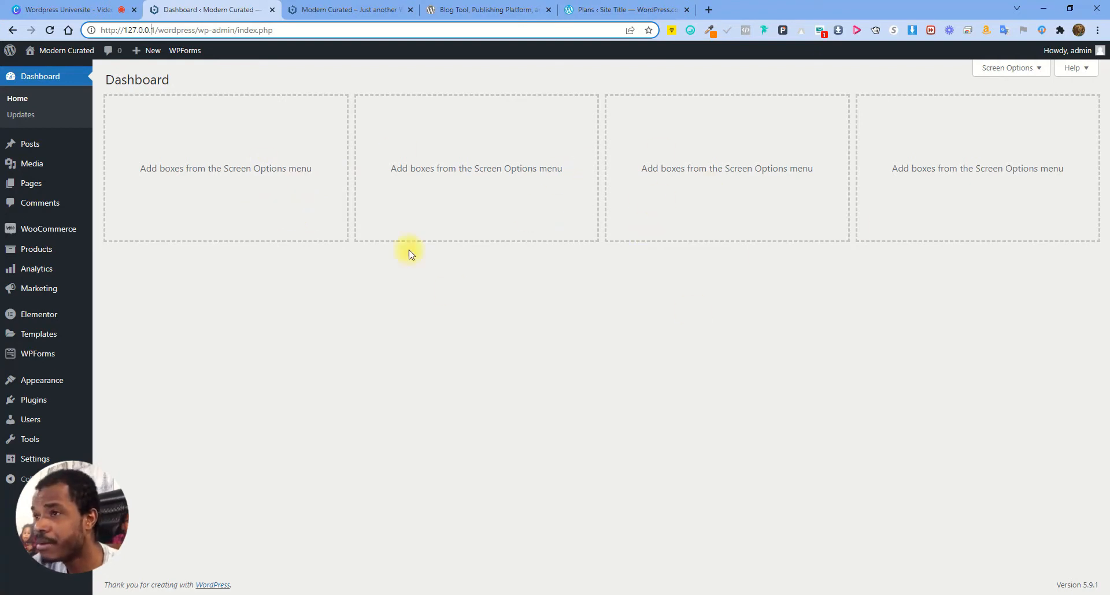
click(1013, 69)
click(596, 119)
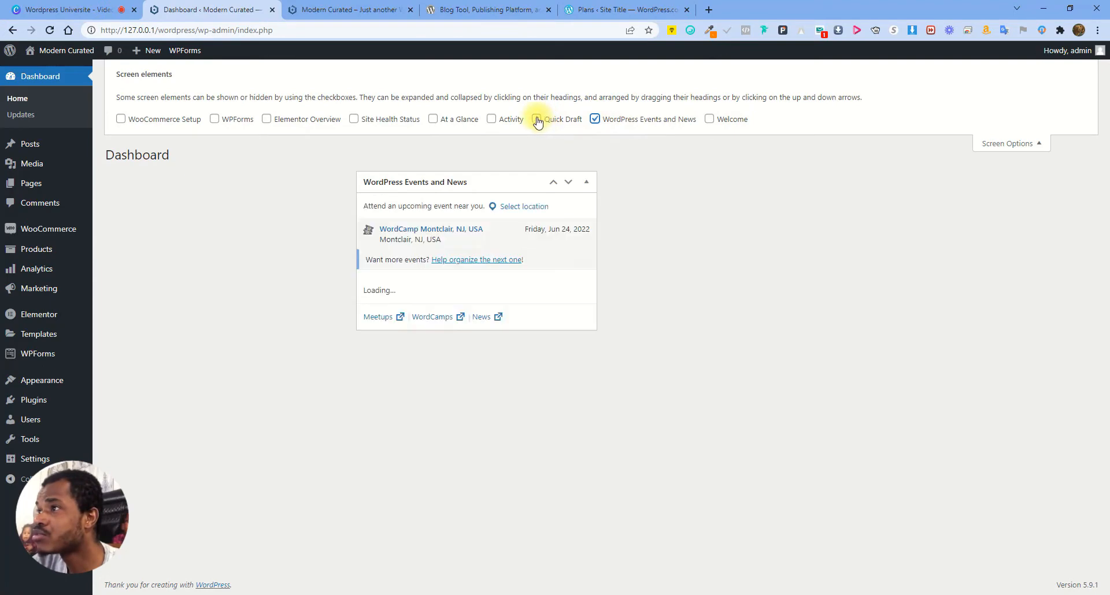
click(537, 119)
click(433, 120)
click(354, 119)
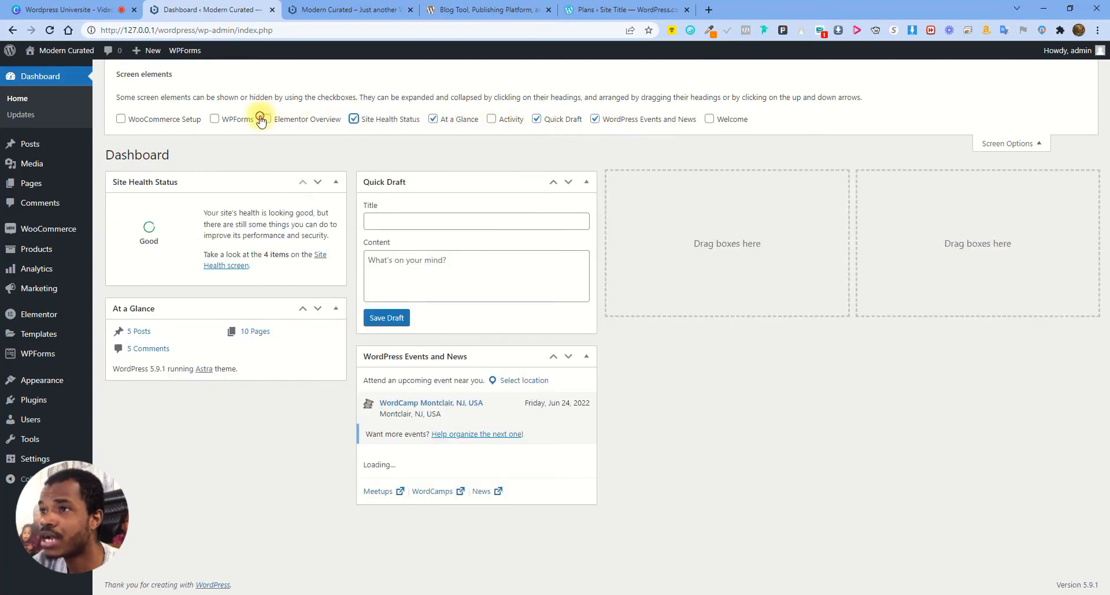
click(214, 119)
click(120, 119)
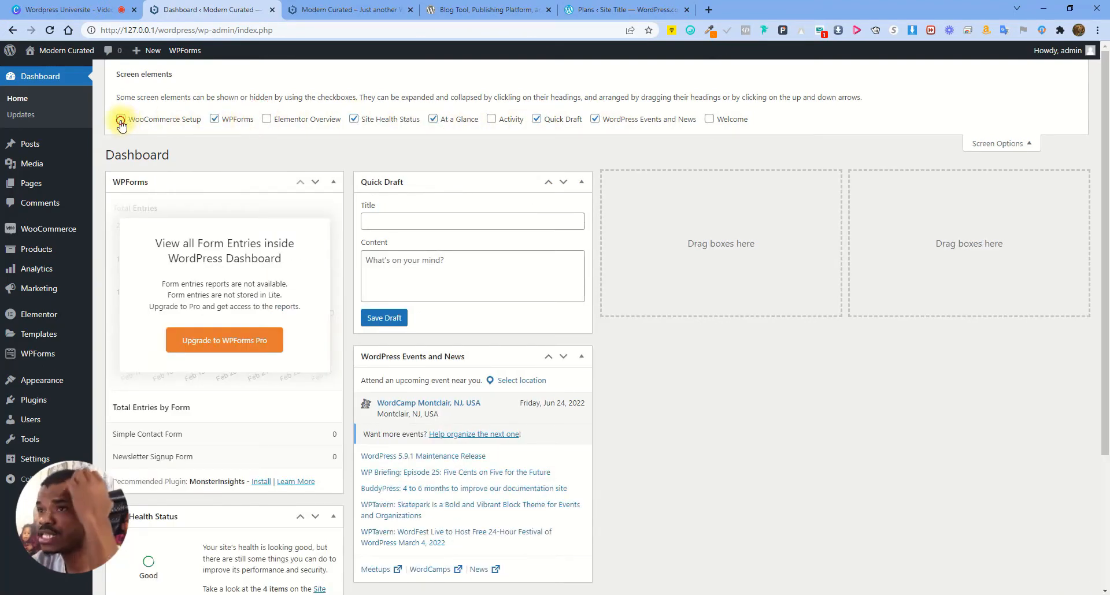
click(1002, 144)
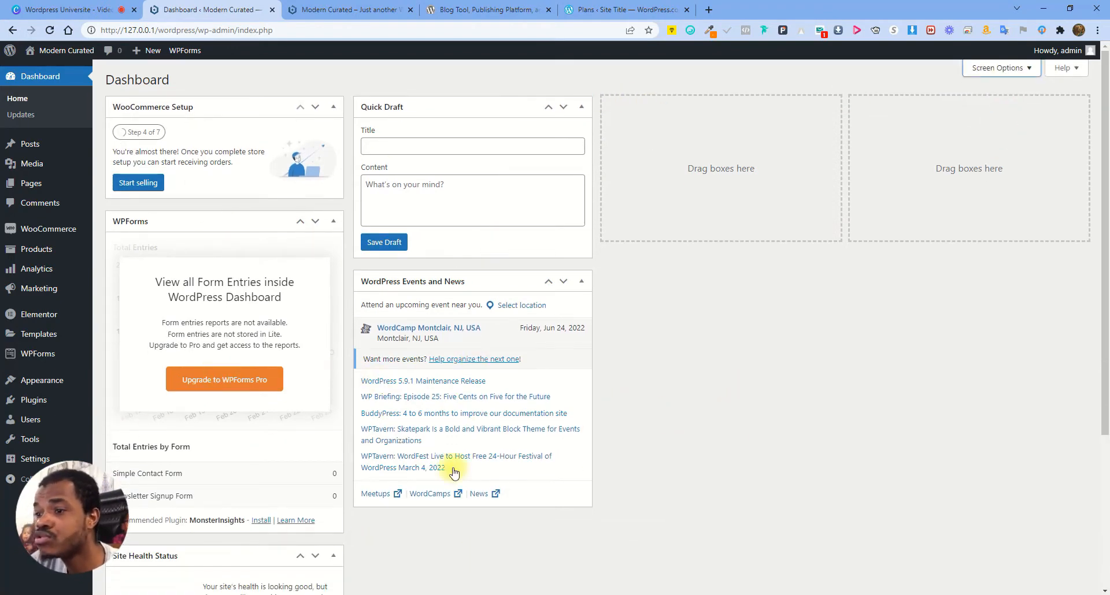
scroll(596, 364, down, 2)
scroll(597, 366, down, 2)
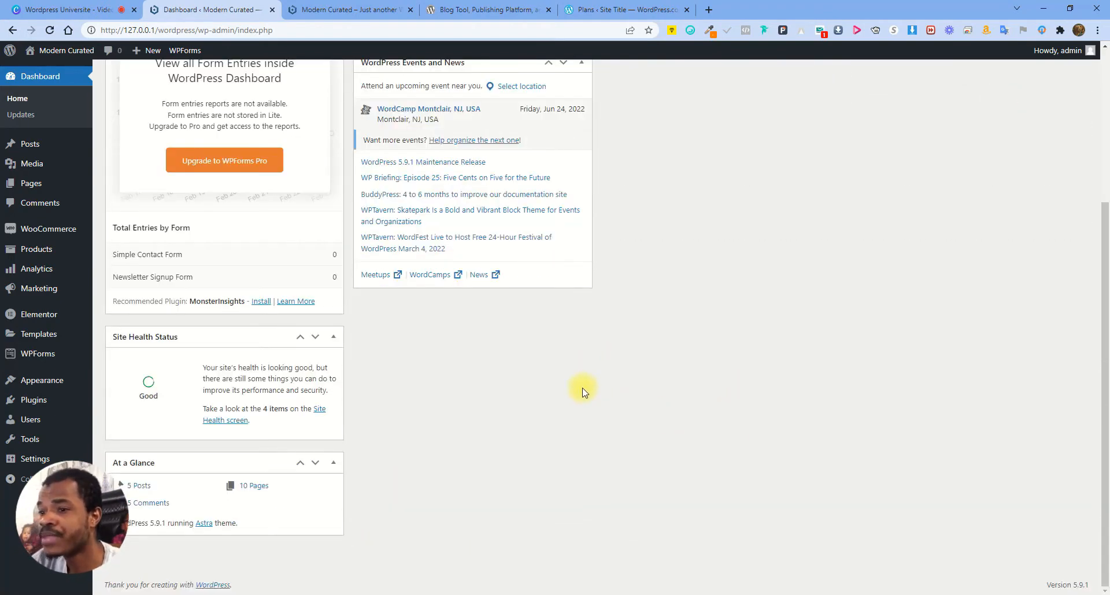
scroll(584, 387, up, 4)
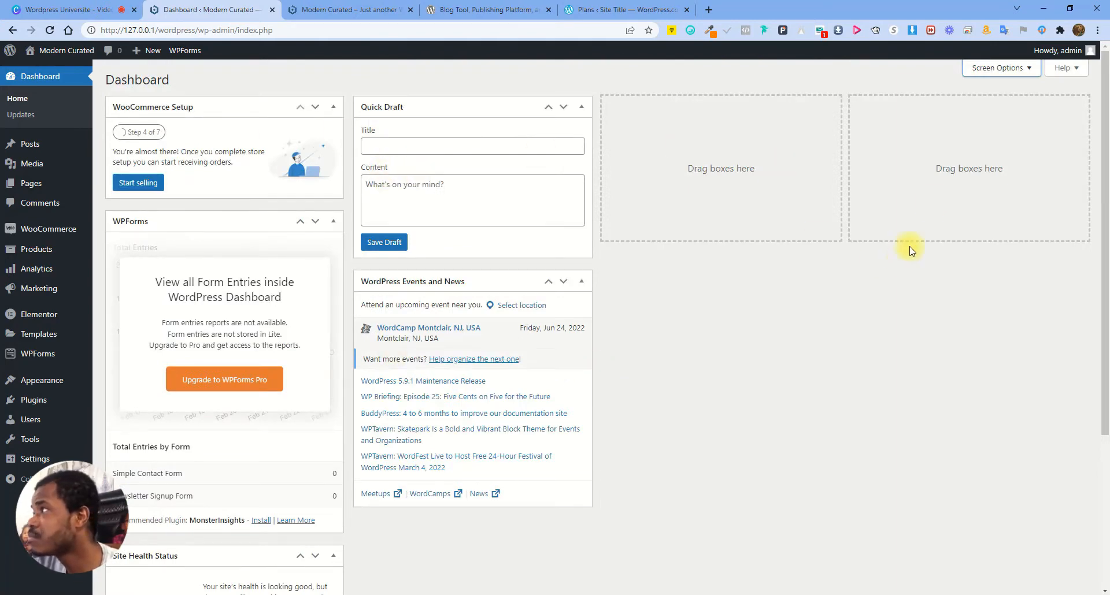
click(990, 70)
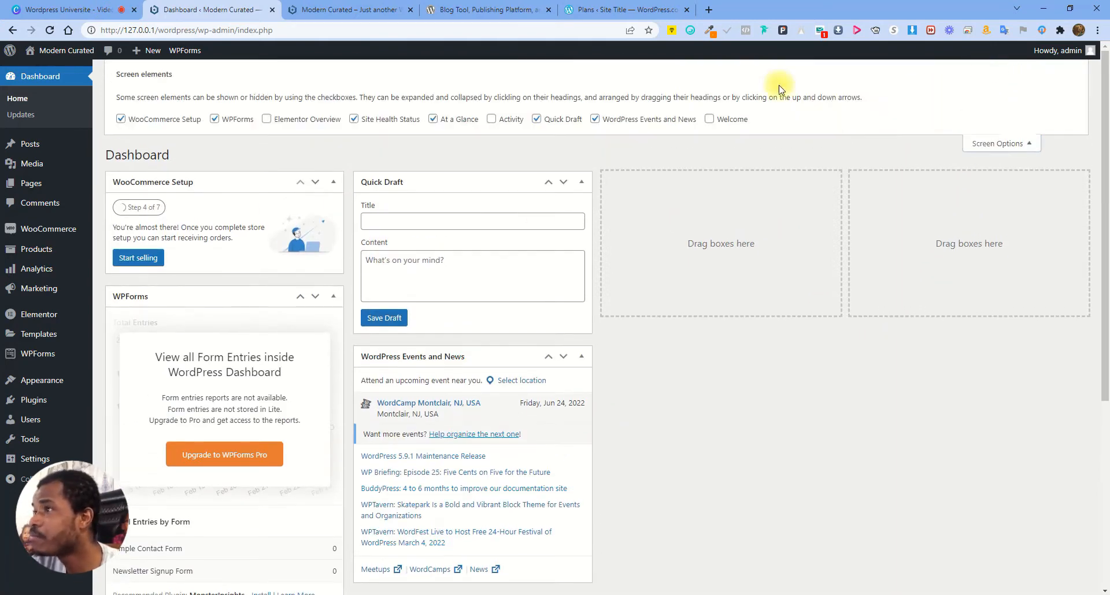
click(594, 119)
click(536, 119)
click(432, 119)
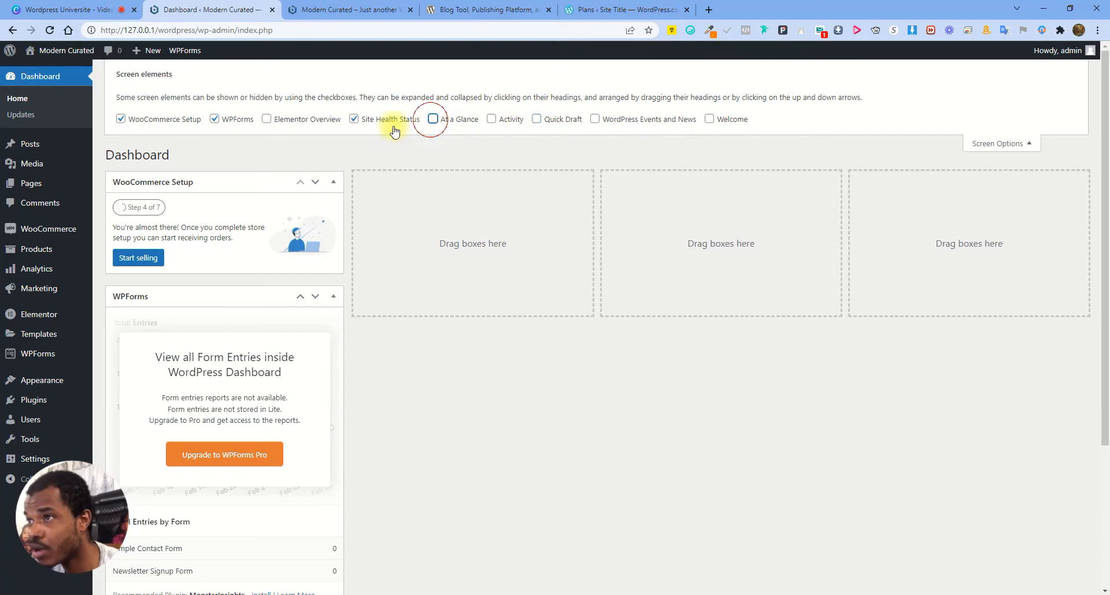
click(353, 119)
click(214, 119)
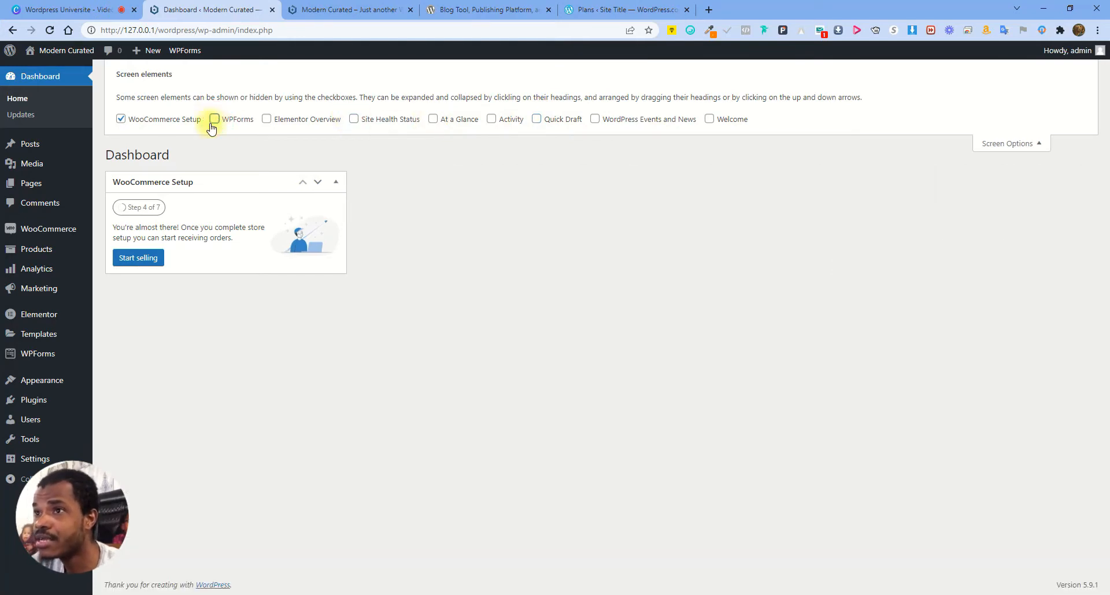
click(121, 119)
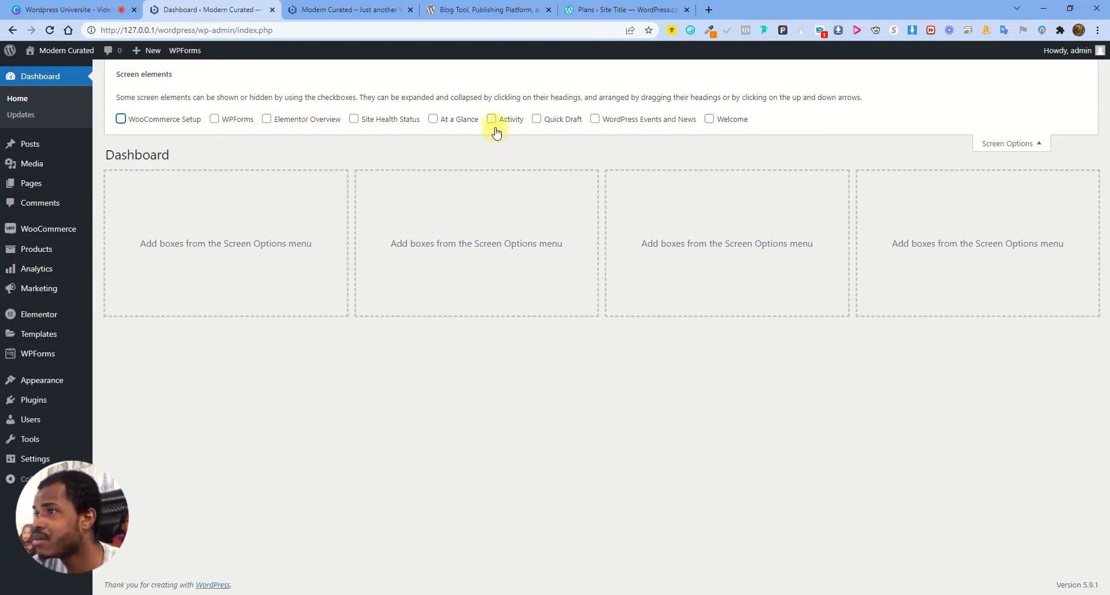
click(1020, 145)
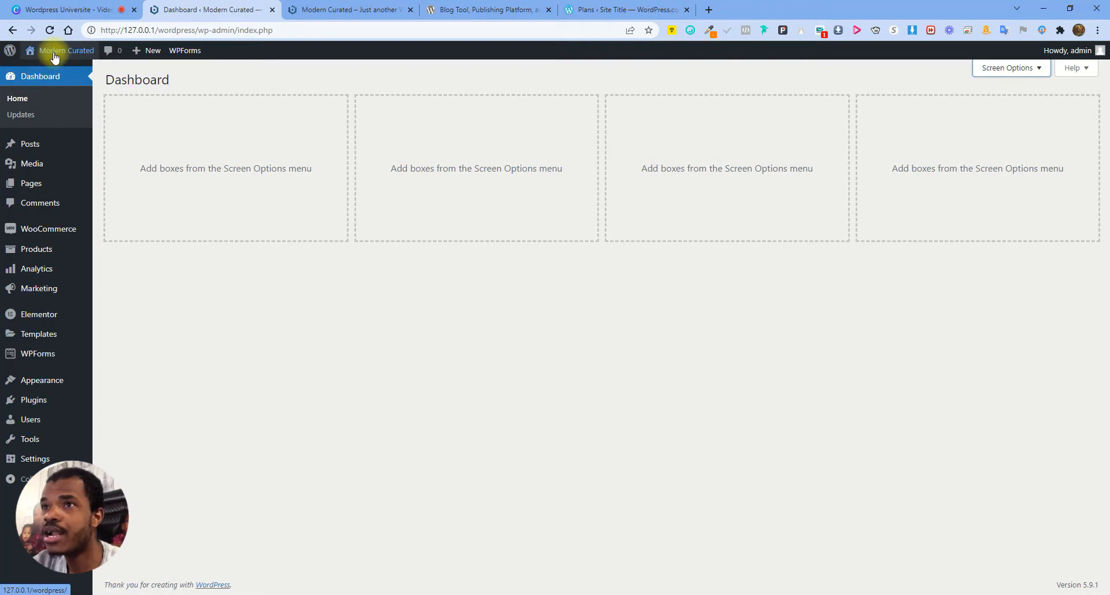
Open Visit Store in a new tab, look over the products, then close it and the home-page tab
mouse_move(56, 53)
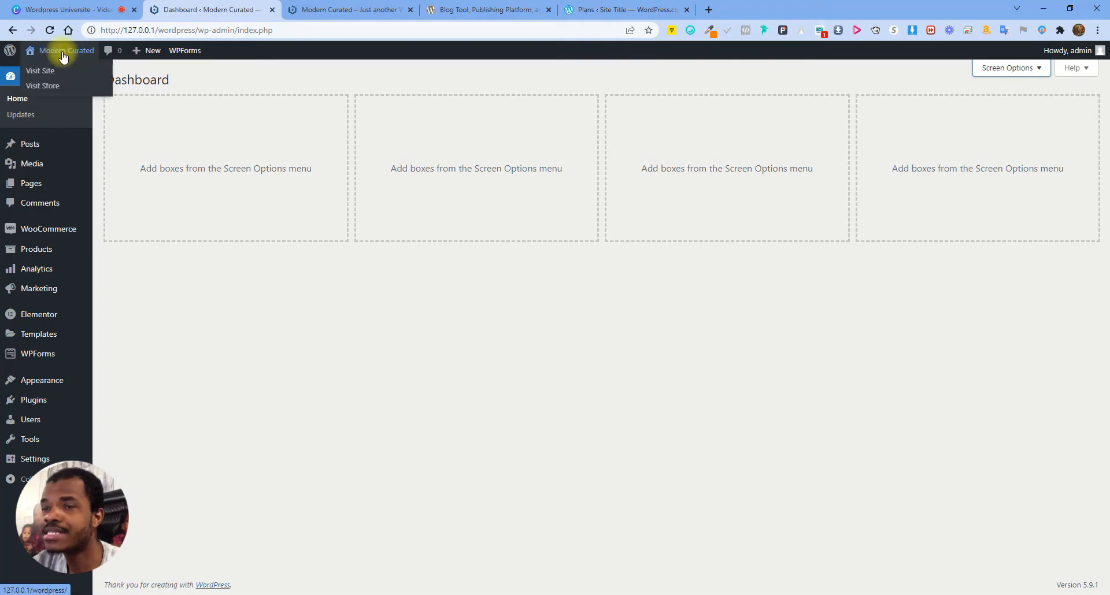
right_click(42, 89)
click(69, 96)
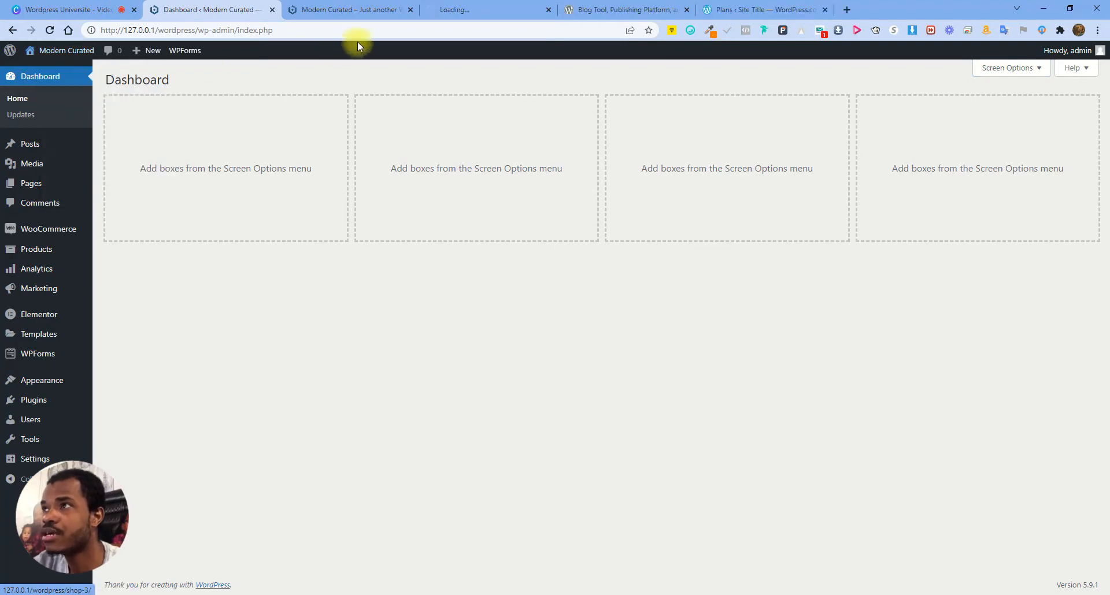
click(483, 14)
scroll(520, 261, down, 5)
scroll(463, 202, up, 5)
click(547, 10)
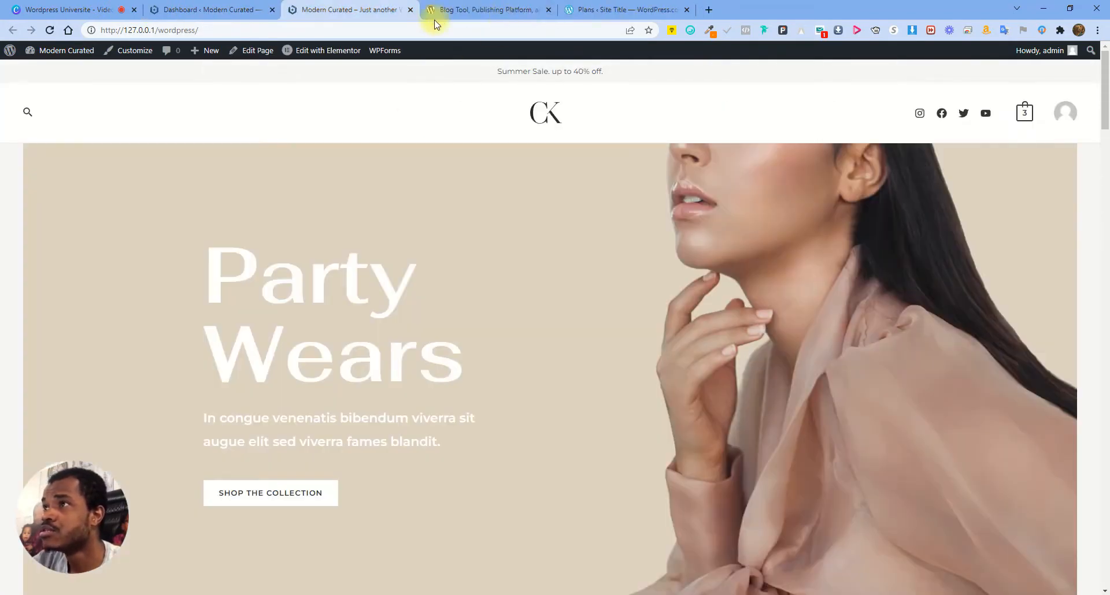
click(409, 11)
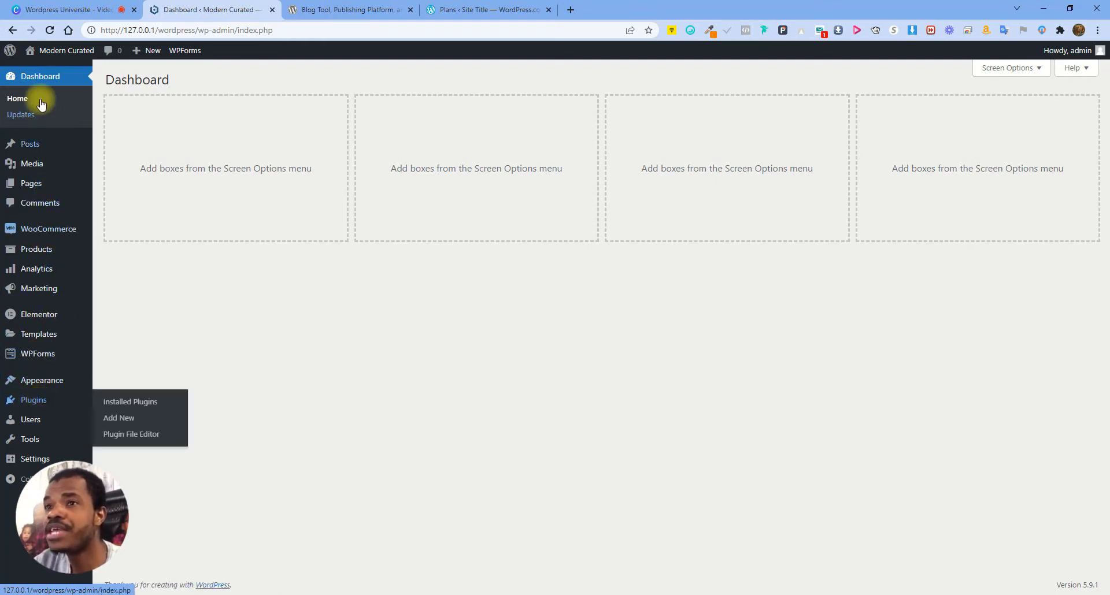
mouse_move(61, 385)
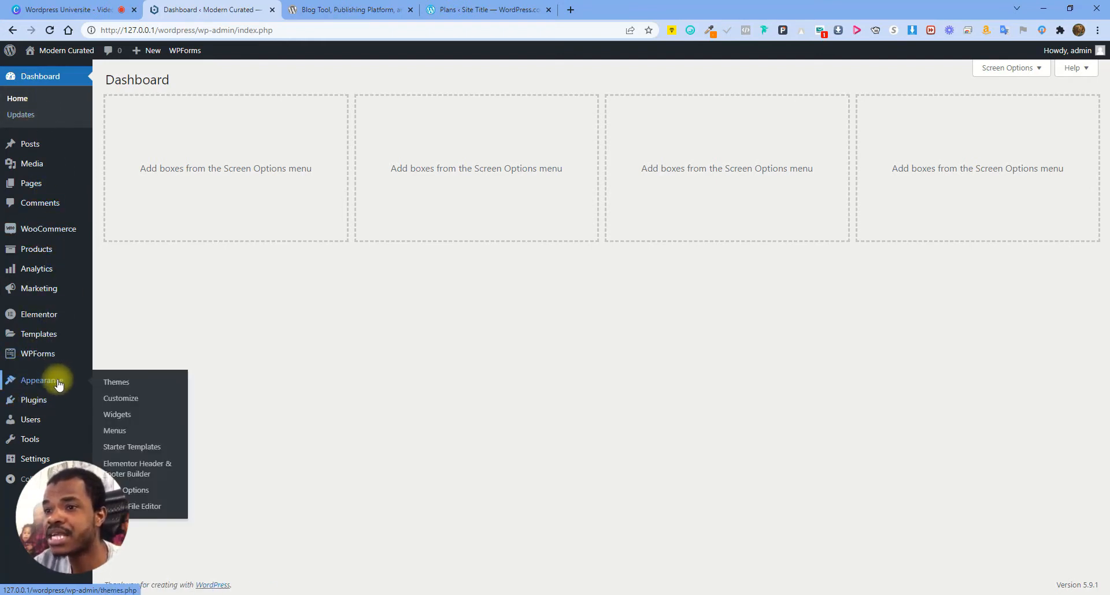
On Dashboard > Updates, run 'Check again' to confirm WordPress 5.9.1, plugins and themes are current
click(54, 119)
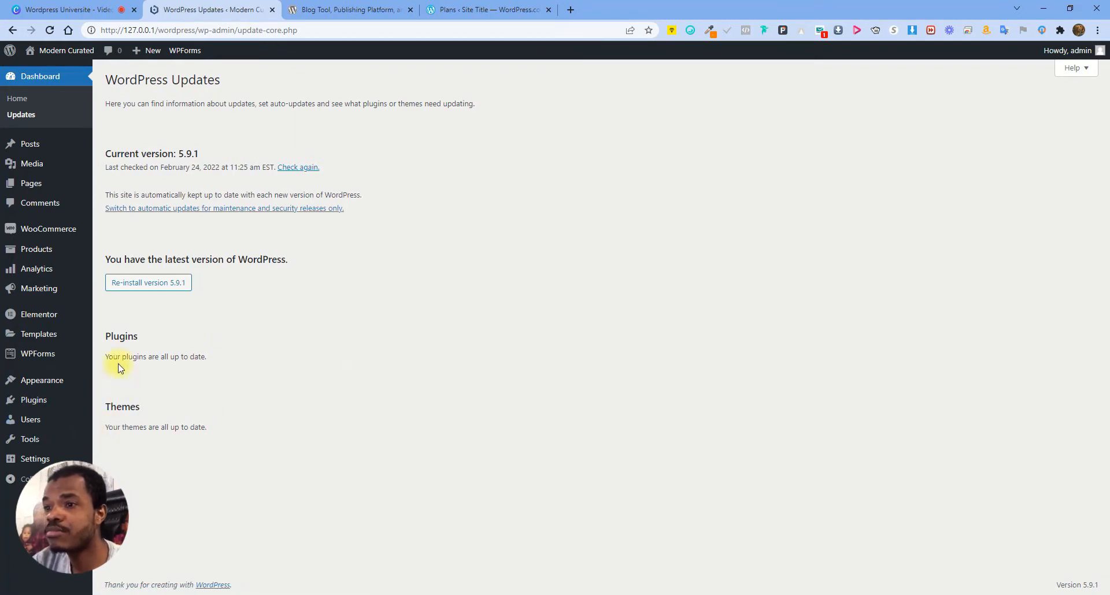
drag(104, 357, 310, 363)
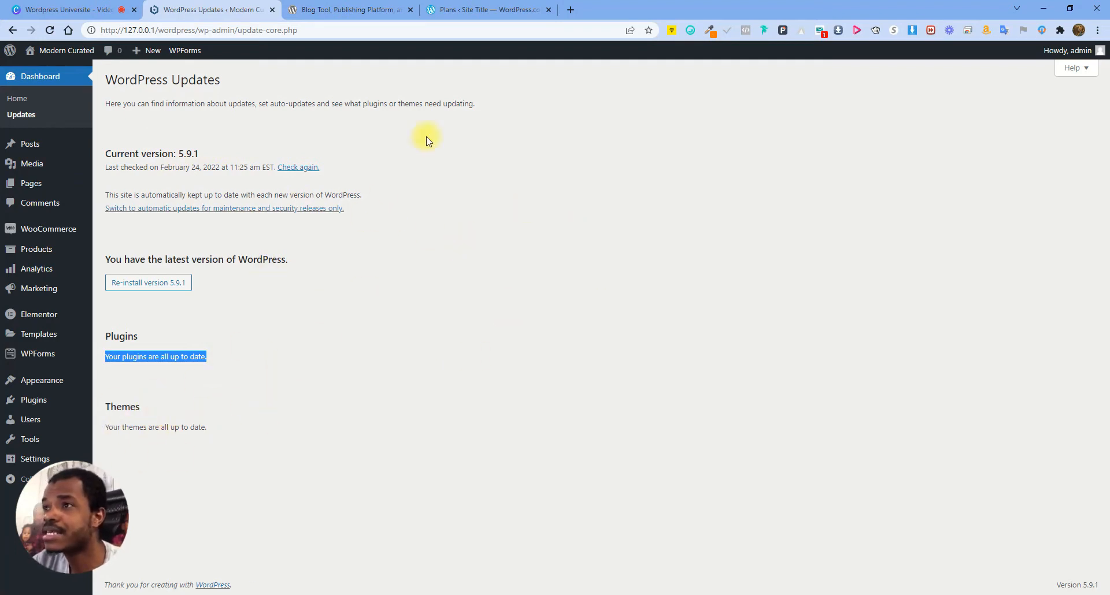
click(299, 169)
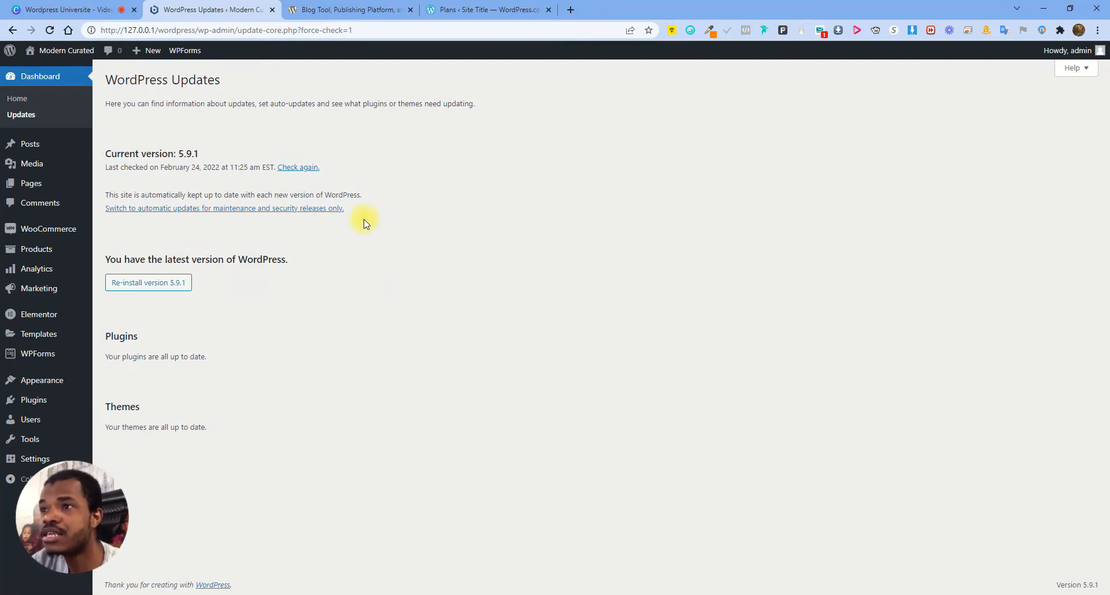
drag(218, 167, 256, 169)
click(200, 171)
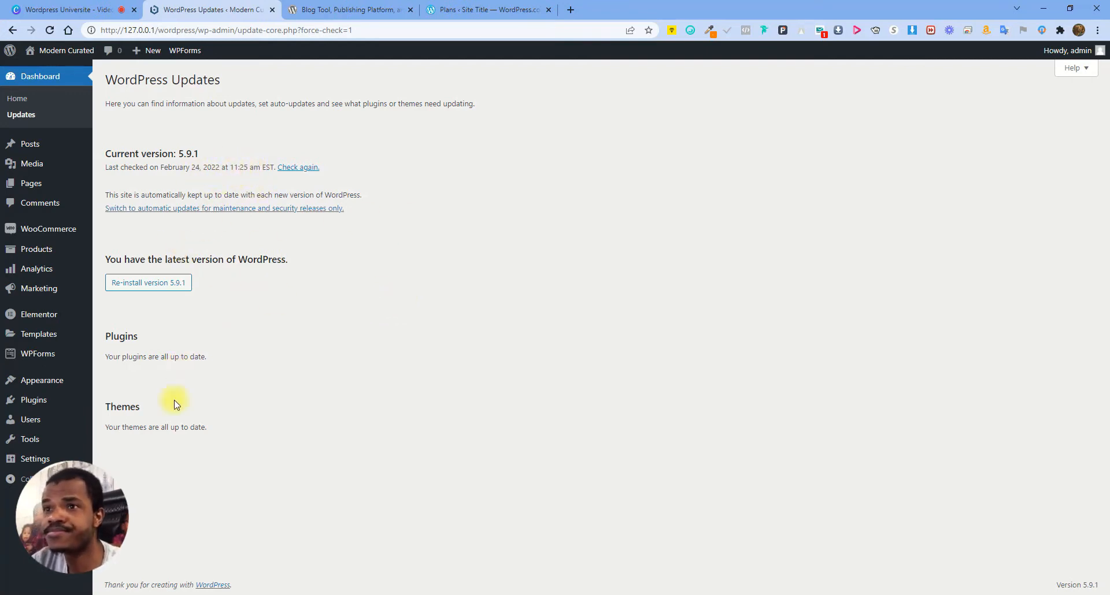
mouse_move(20, 144)
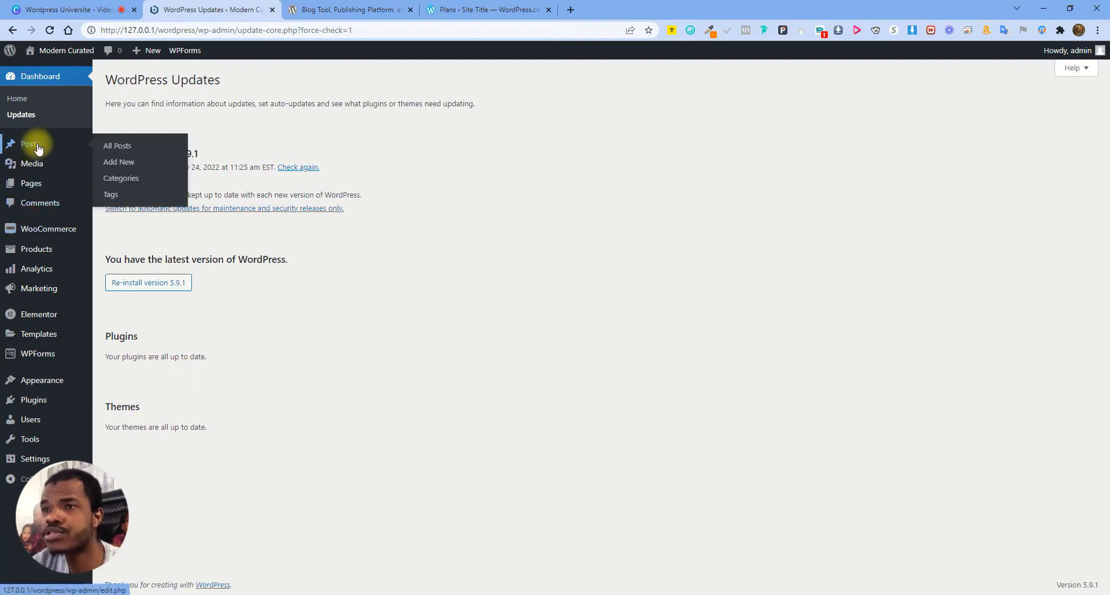
From All Posts, open 'Cycling from Amsterdam to Paris' in a new tab, view it, and close it
click(117, 146)
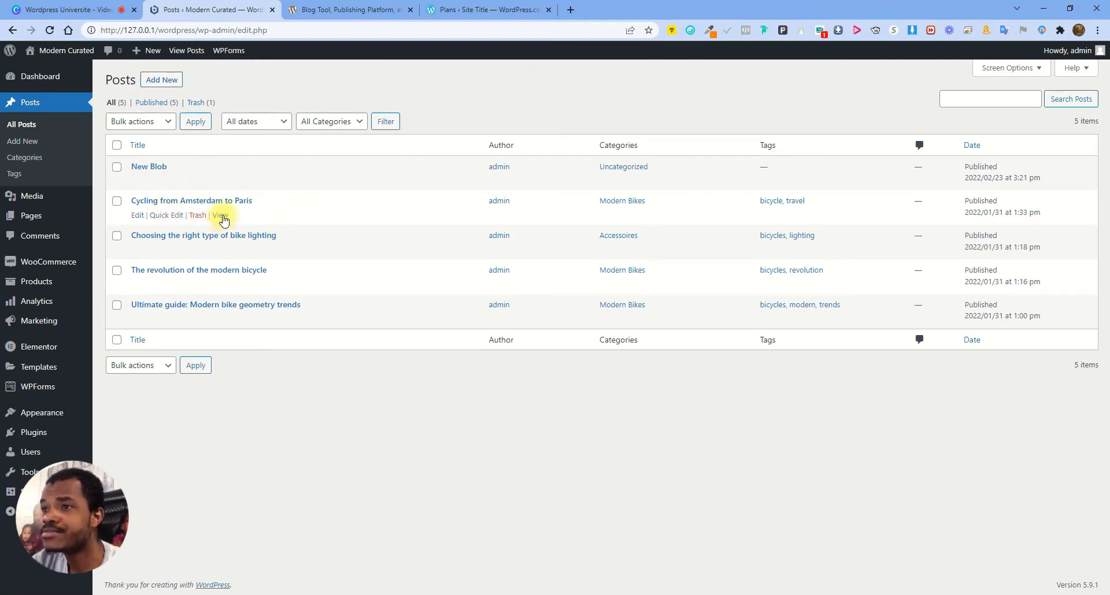
right_click(221, 216)
click(255, 219)
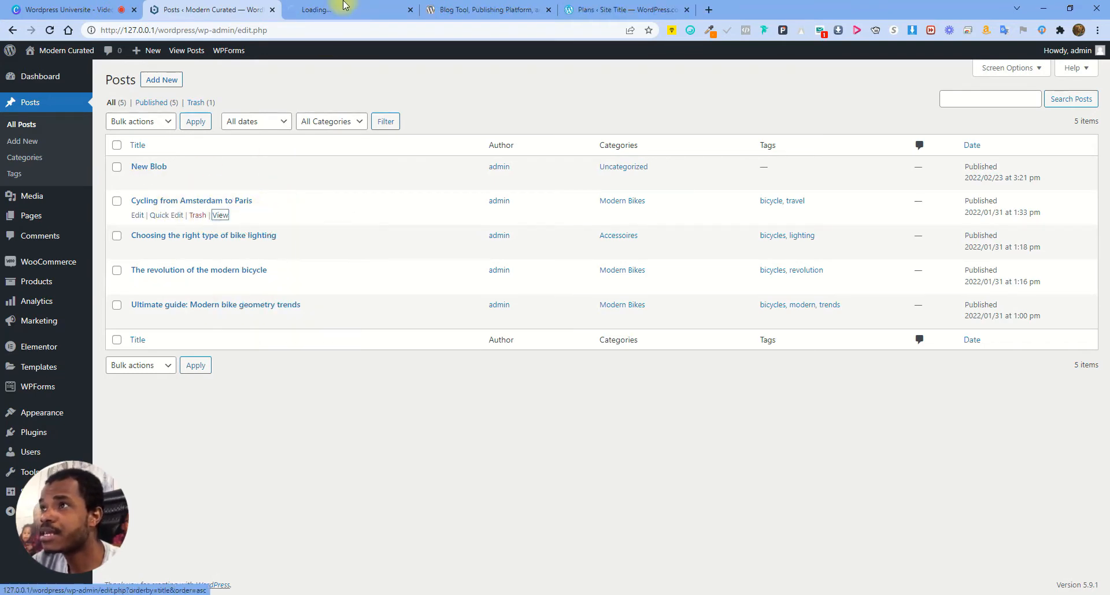
click(343, 9)
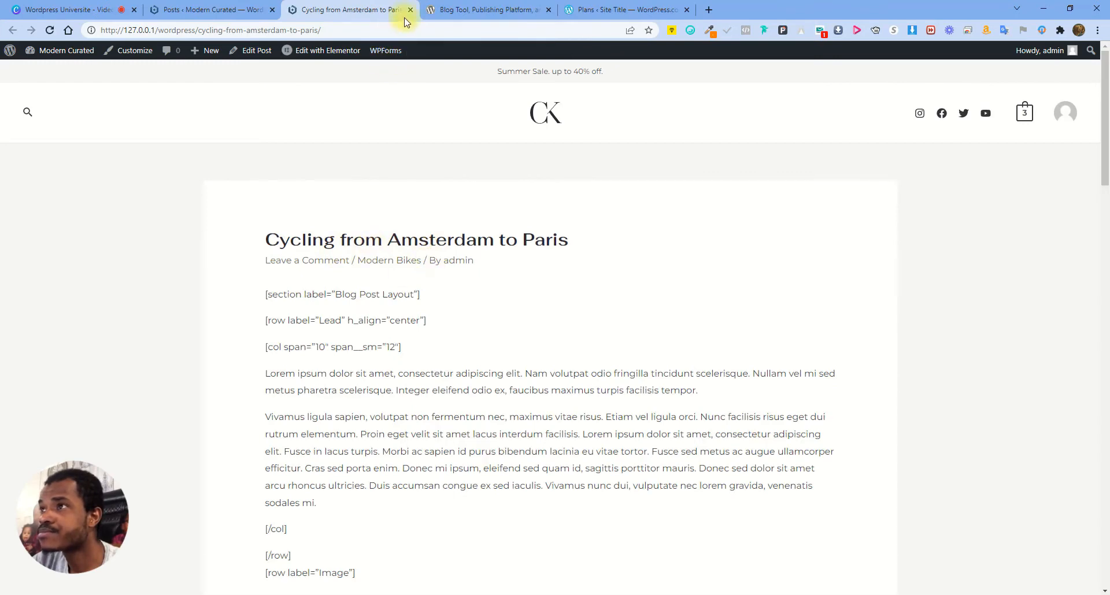
click(410, 9)
Open the New Blob post in a new tab, scroll through it, then close it
right_click(220, 182)
click(254, 186)
click(370, 9)
scroll(656, 248, down, 9)
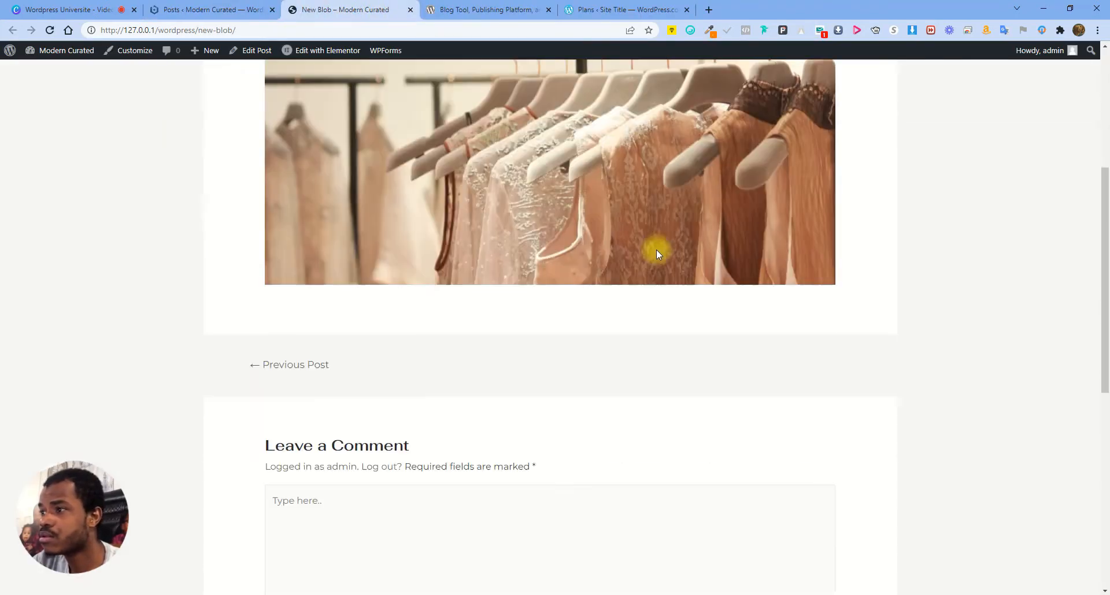
scroll(569, 255, up, 9)
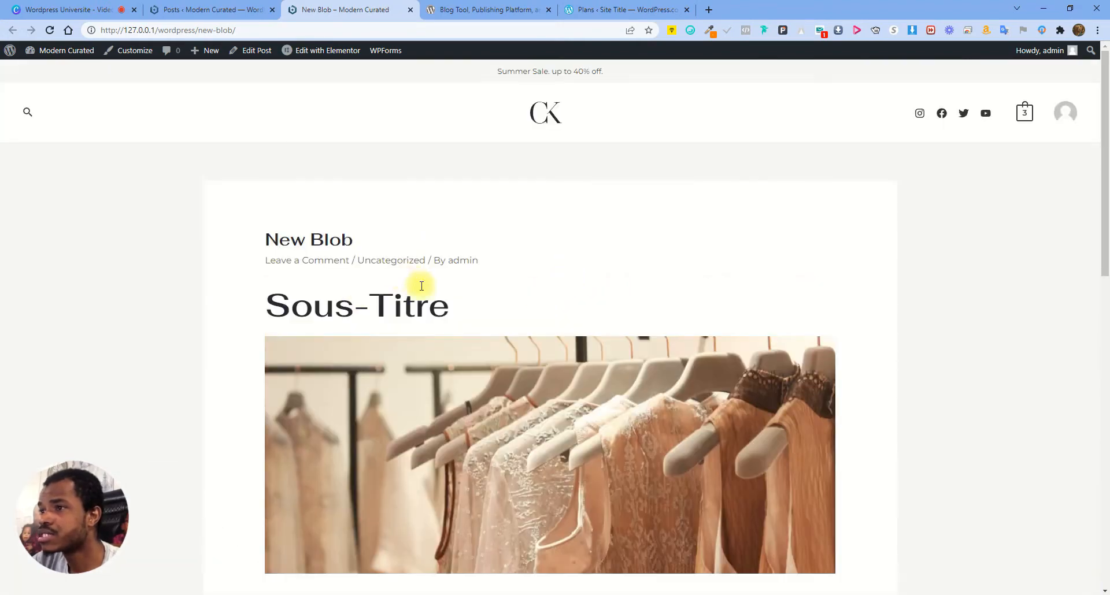
scroll(454, 284, down, 1)
scroll(485, 285, down, 8)
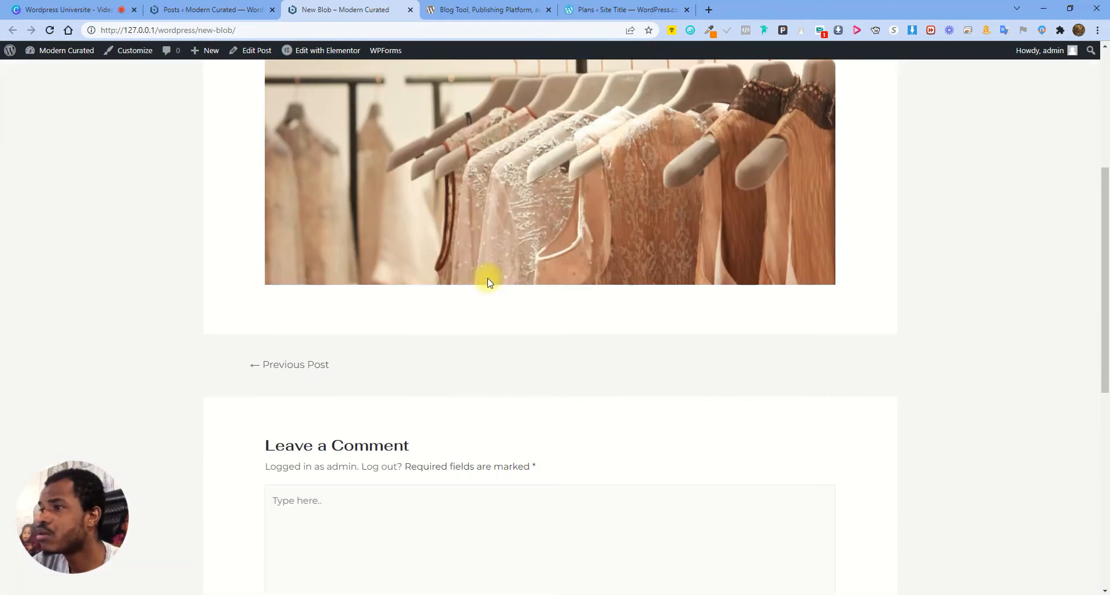
scroll(481, 298, up, 5)
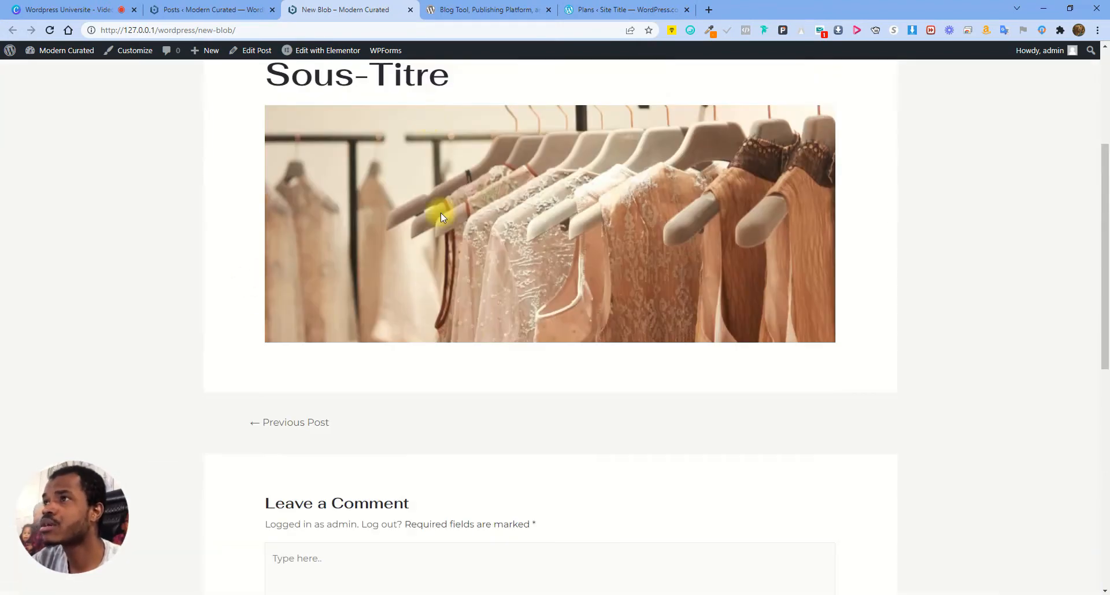
click(410, 9)
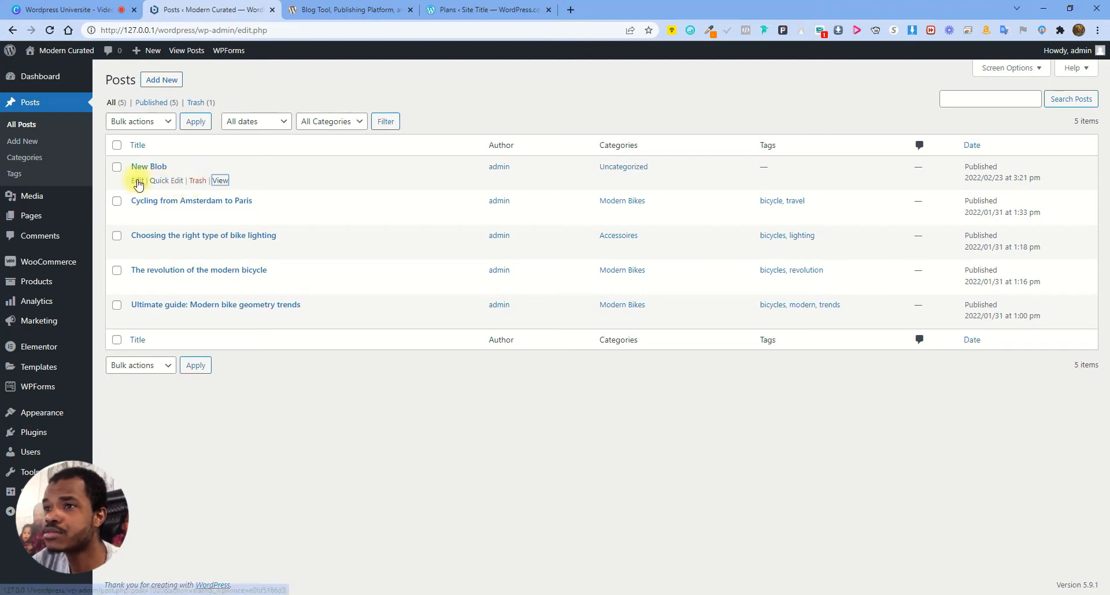
Tick posts in the list and pick Move to Trash from the bulk actions
click(117, 167)
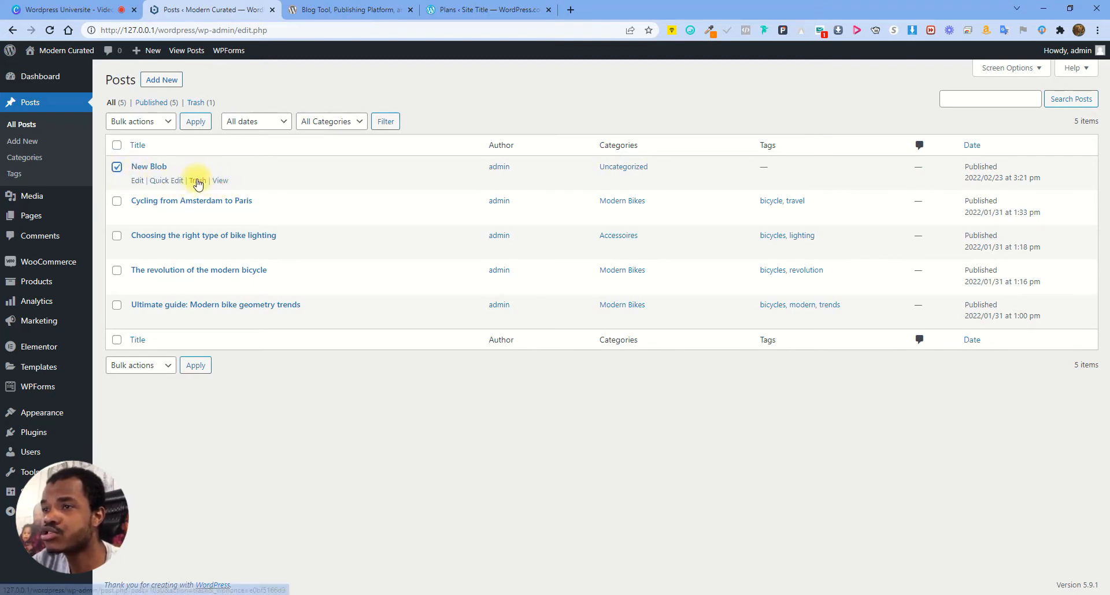
click(117, 145)
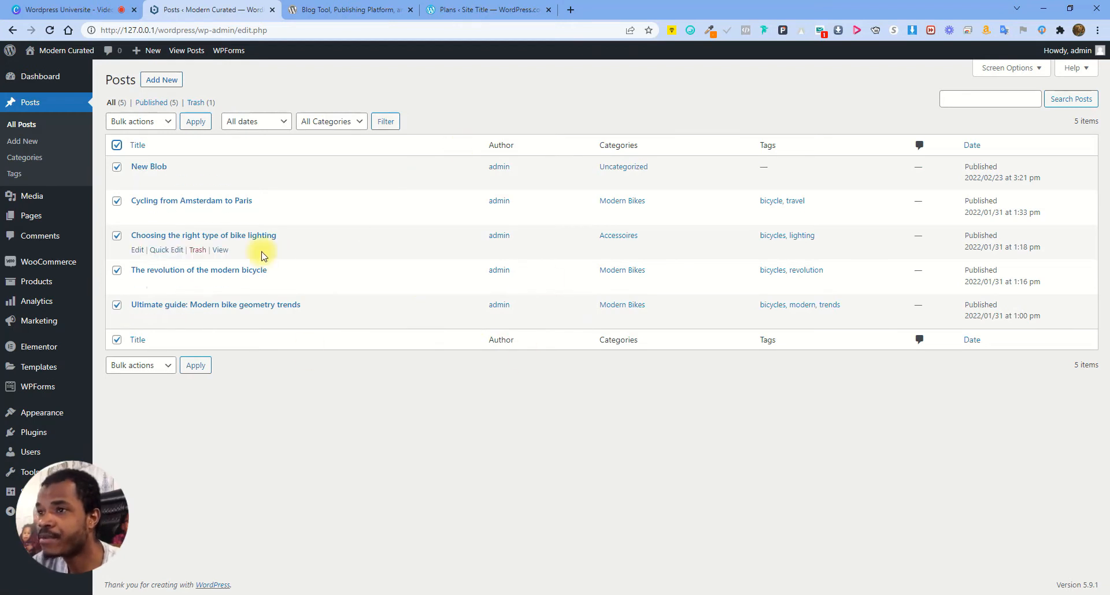
click(117, 145)
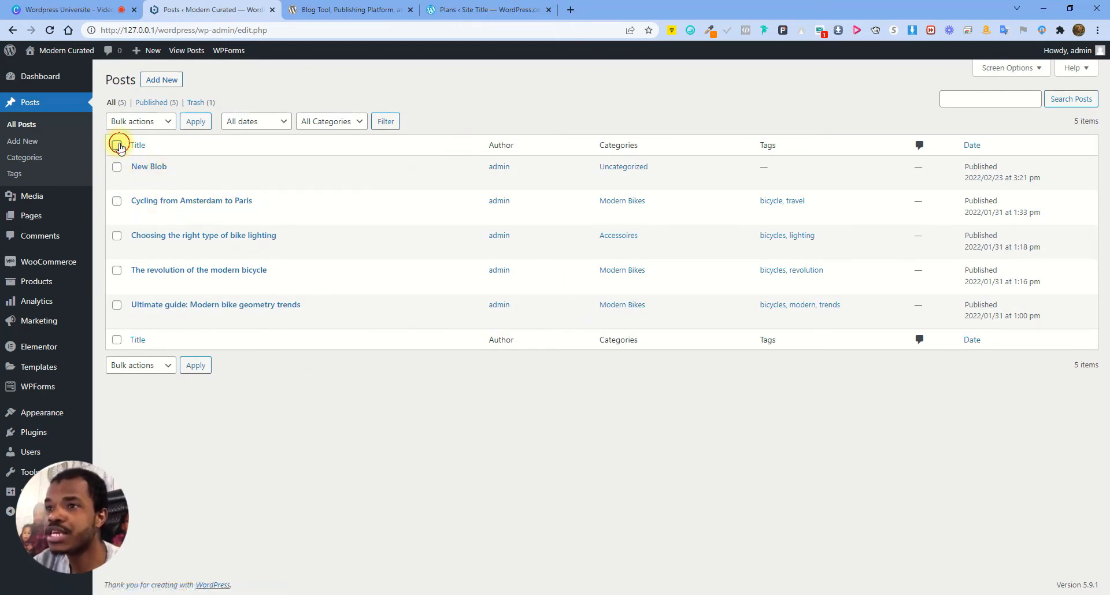
click(149, 126)
click(144, 159)
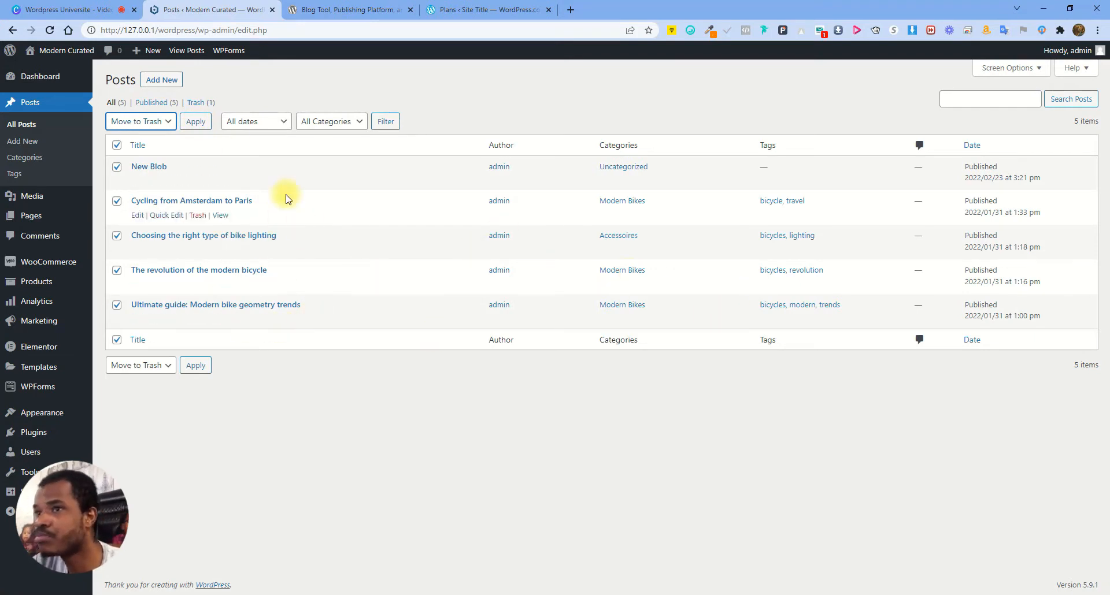
Reset the bulk action to none, trash New Blob from its row, and view Trash (2)
click(117, 145)
click(153, 121)
click(136, 134)
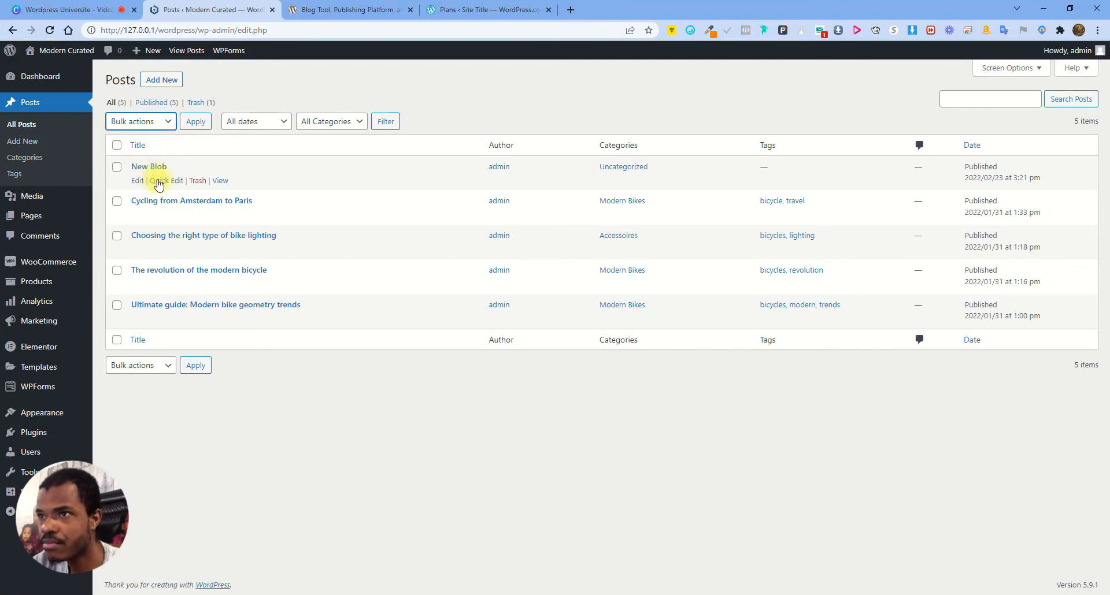
click(197, 181)
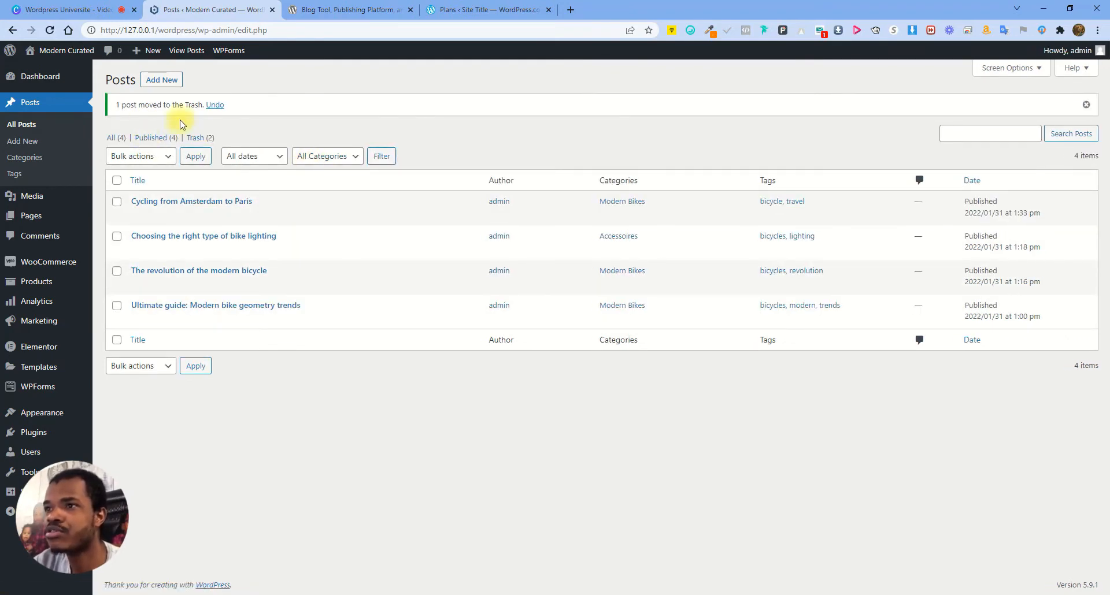
click(202, 140)
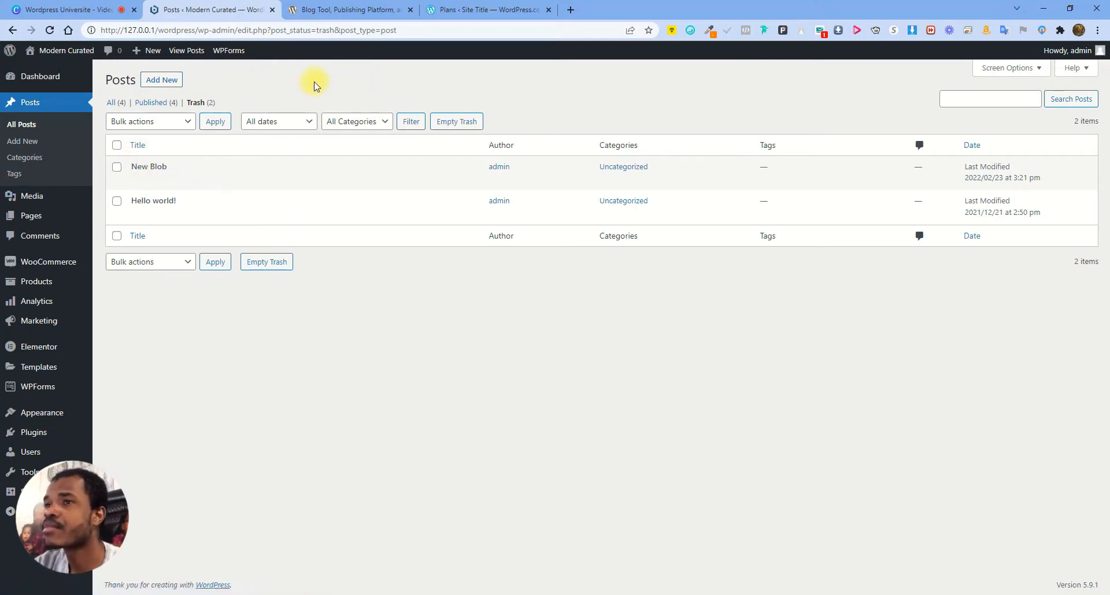
Open the 'Cycling from Amsterdam to Paris' post in a new tab, view it, and return to All Posts
click(123, 107)
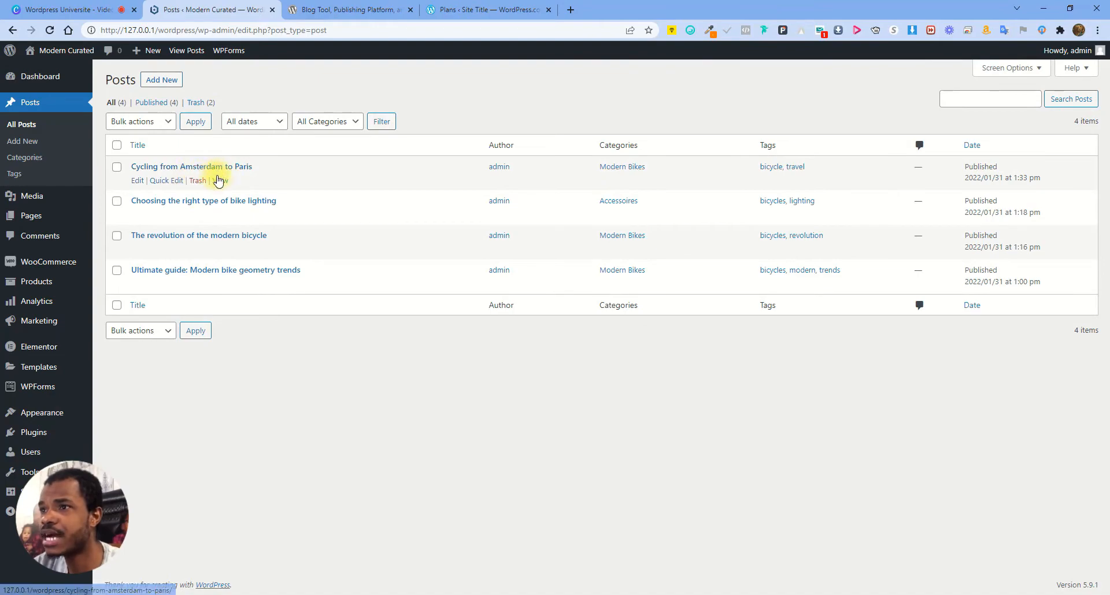
right_click(217, 180)
click(255, 189)
click(324, 9)
scroll(496, 277, down, 13)
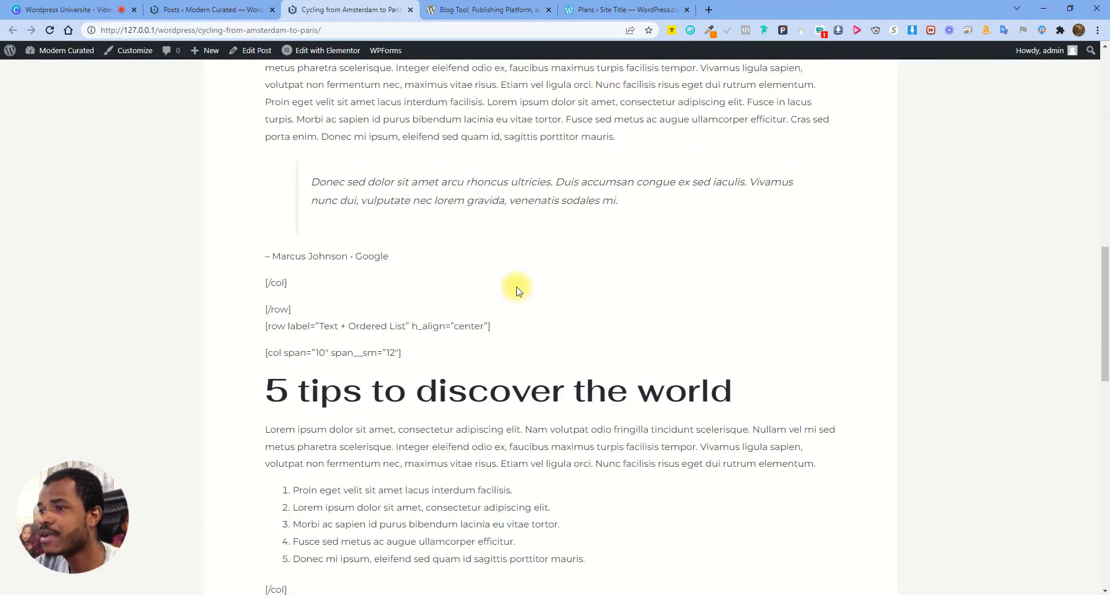
scroll(517, 290, up, 3)
click(221, 9)
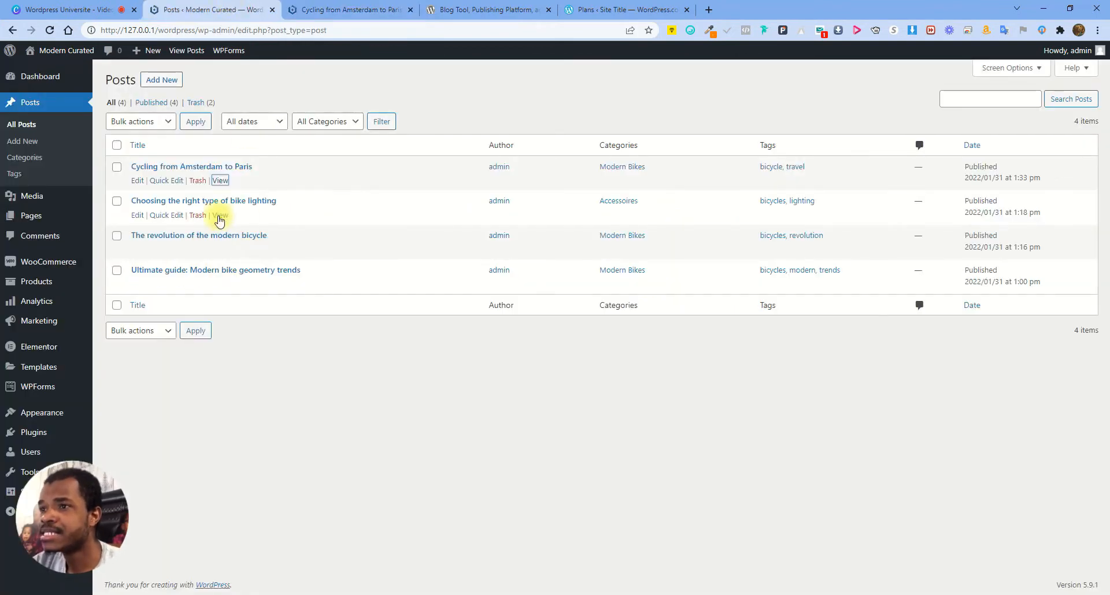
Trash the Cycling post, reload its page to confirm it's gone, then view the trashed posts
click(198, 181)
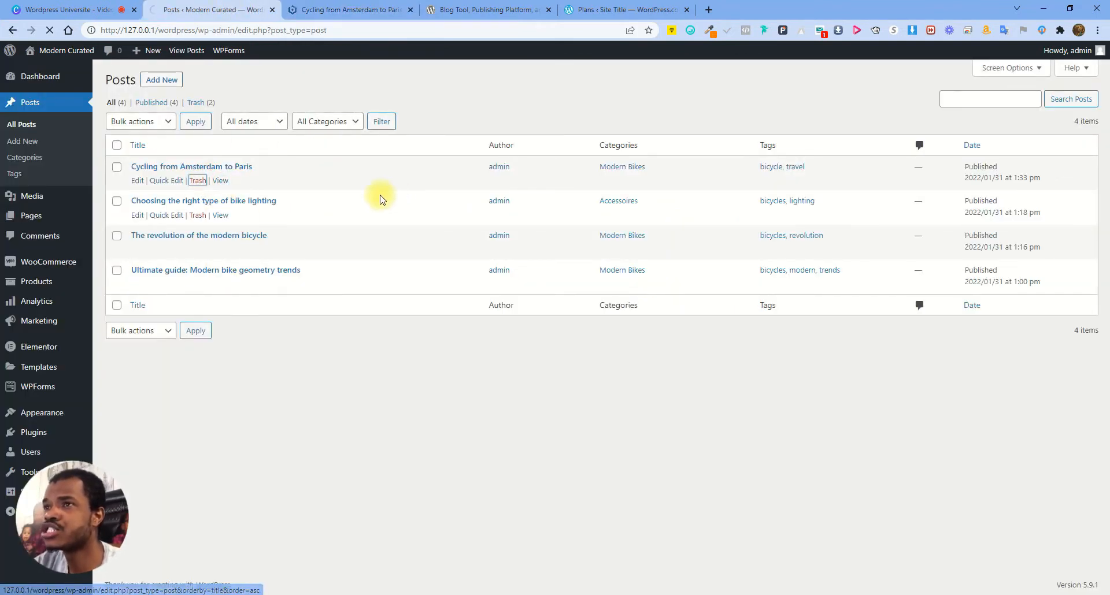
click(324, 9)
click(47, 30)
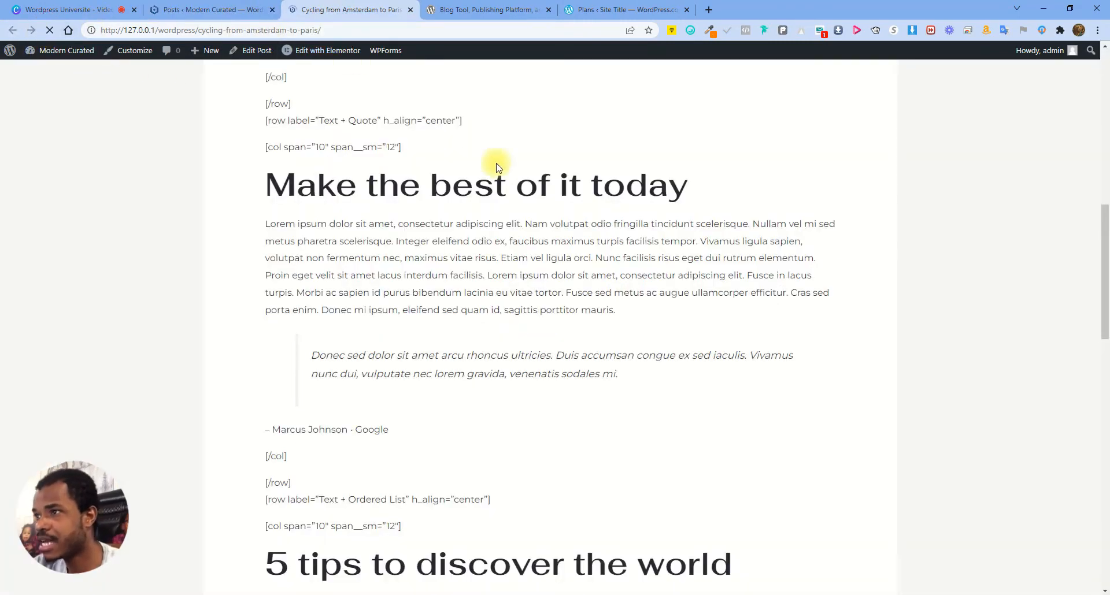
scroll(484, 248, down, 3)
scroll(435, 151, up, 1)
drag(400, 151, 717, 158)
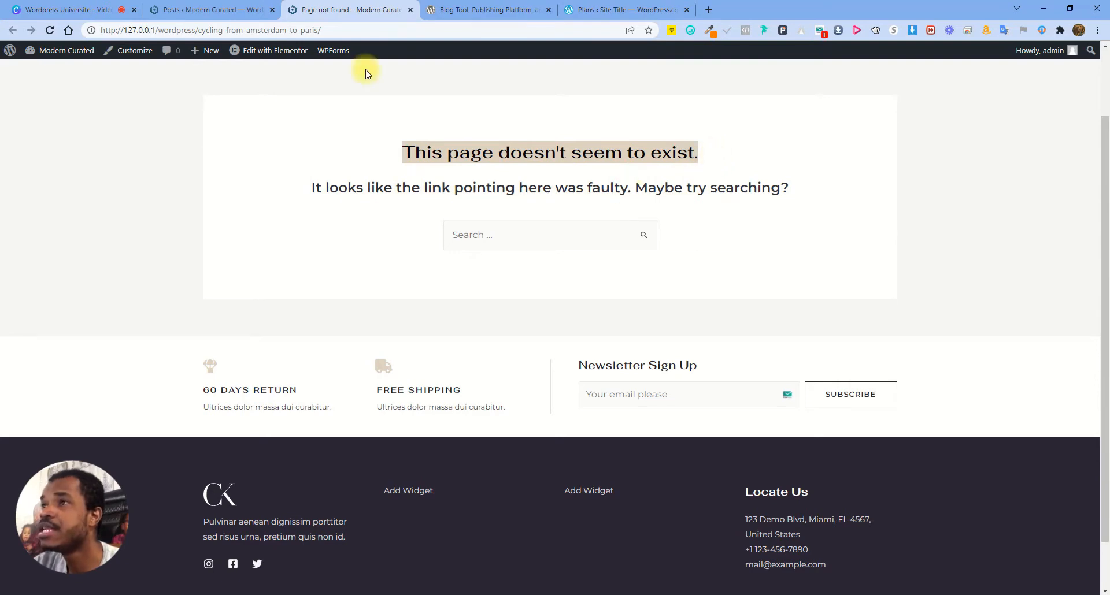
click(219, 8)
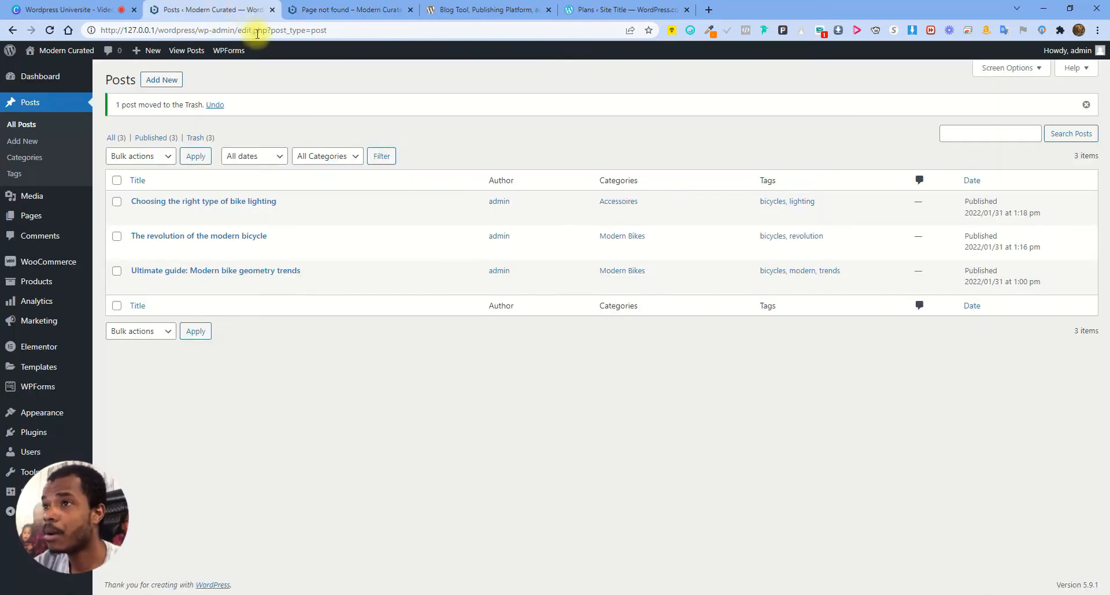
click(197, 139)
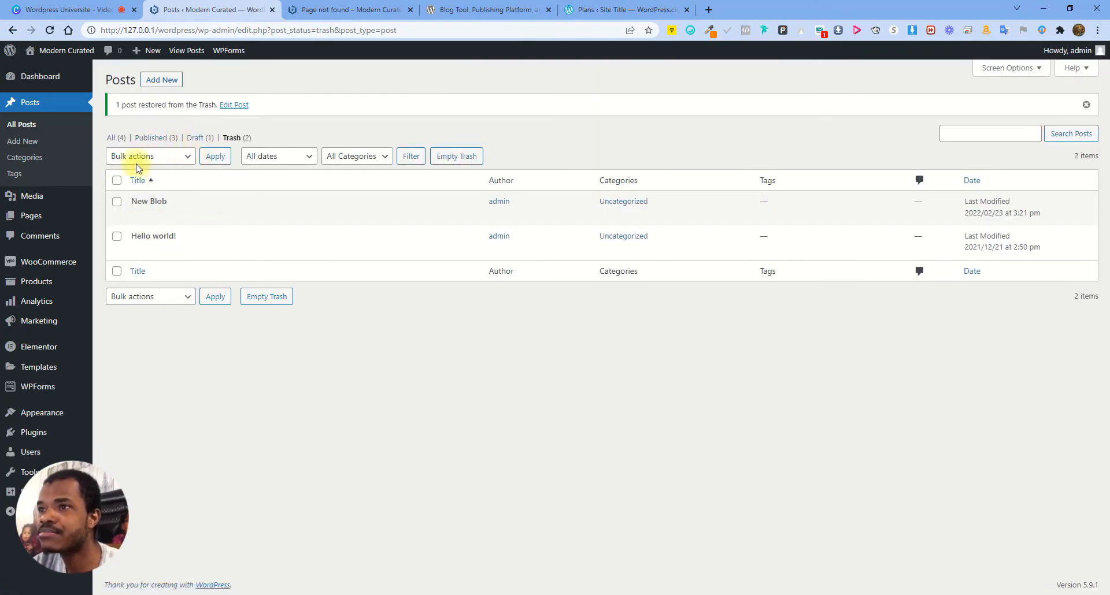
Filter Posts to drafts and republish 'Cycling from Amsterdam to Paris'
click(199, 138)
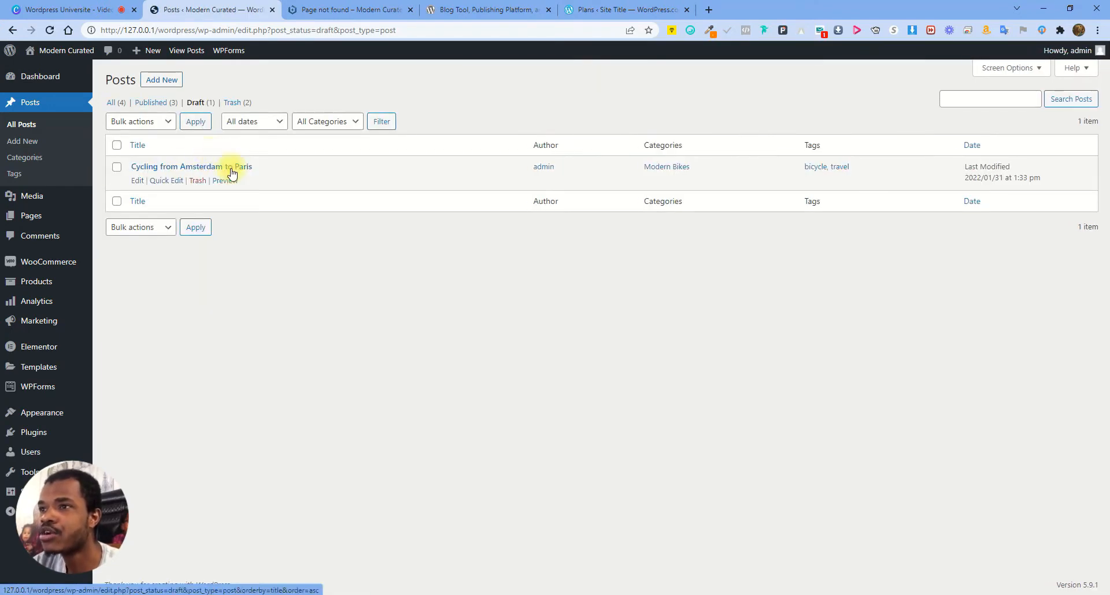
click(137, 181)
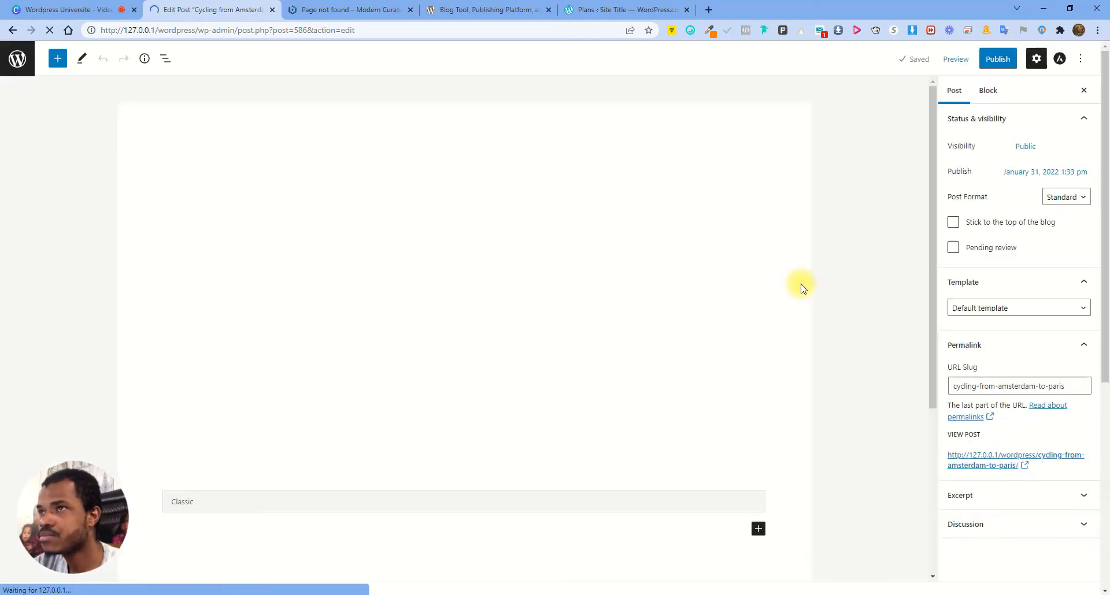
click(1014, 60)
click(1014, 61)
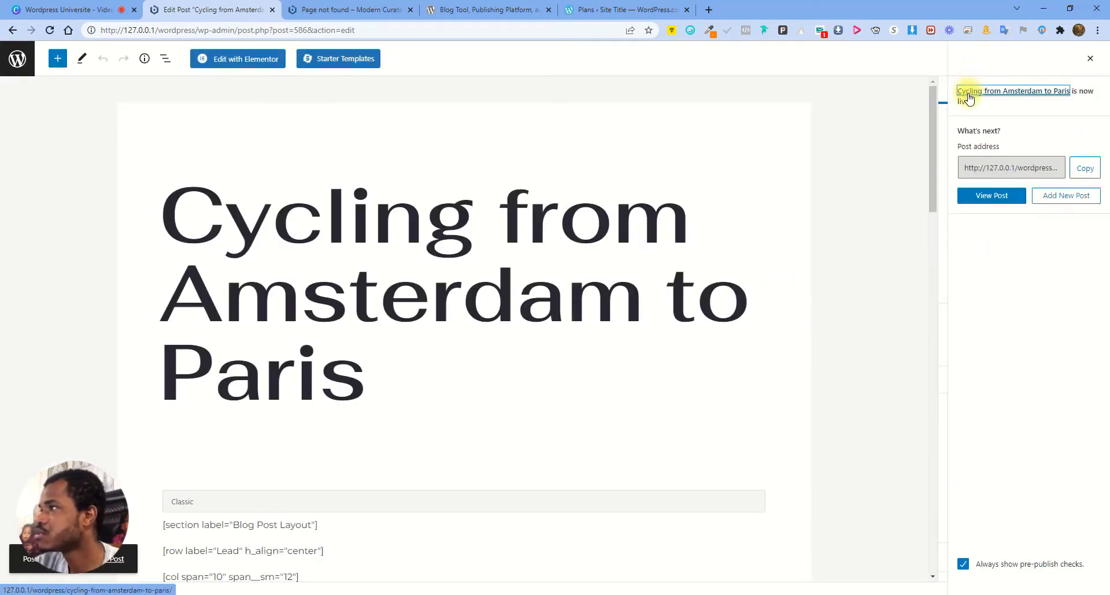
Check the live Cycling post, then go back to the Posts list and show the Trash
click(969, 93)
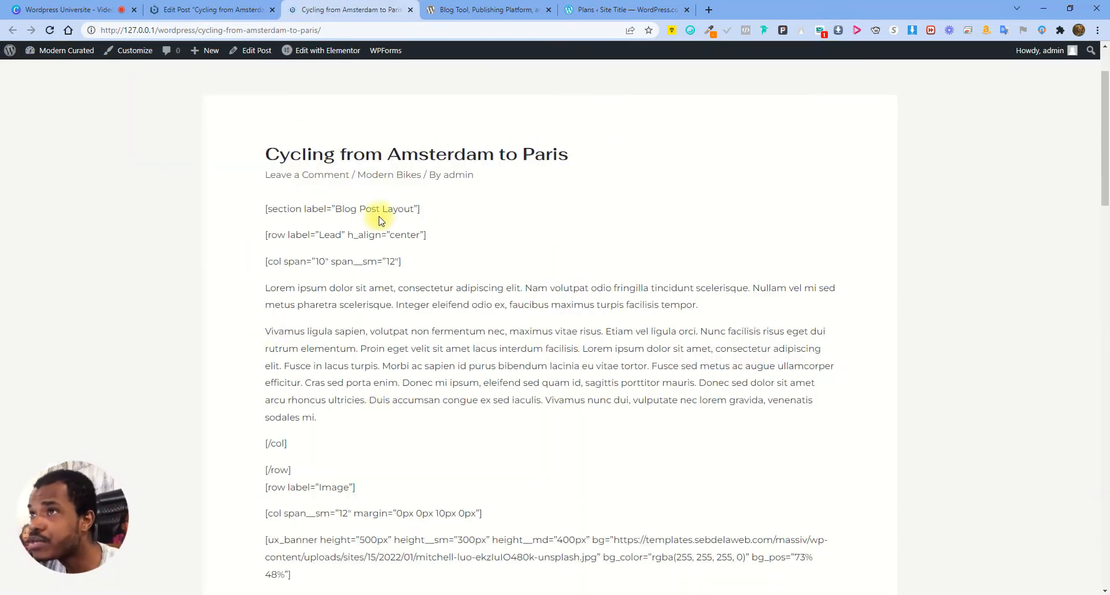
click(213, 9)
click(18, 57)
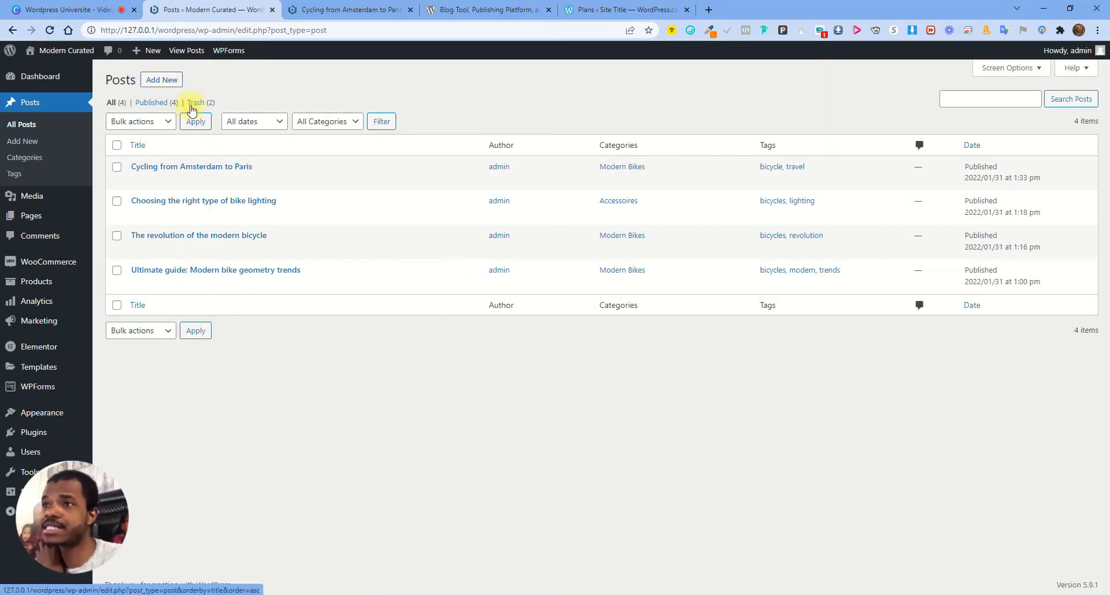
click(195, 104)
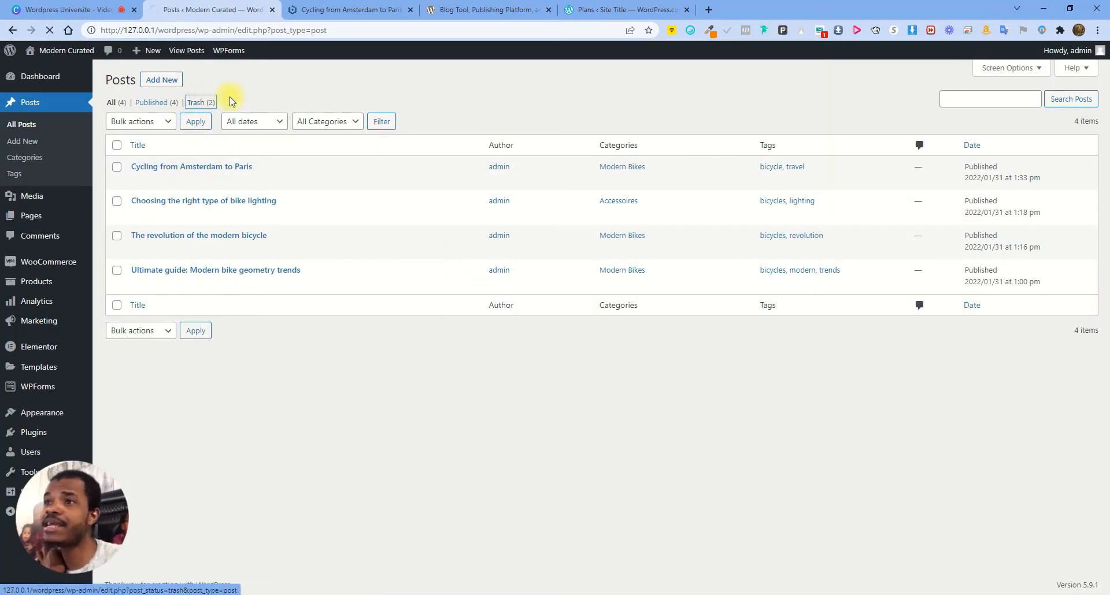
Permanently delete the trashed New Blob and Hello world! posts with Bulk actions
mouse_move(199, 181)
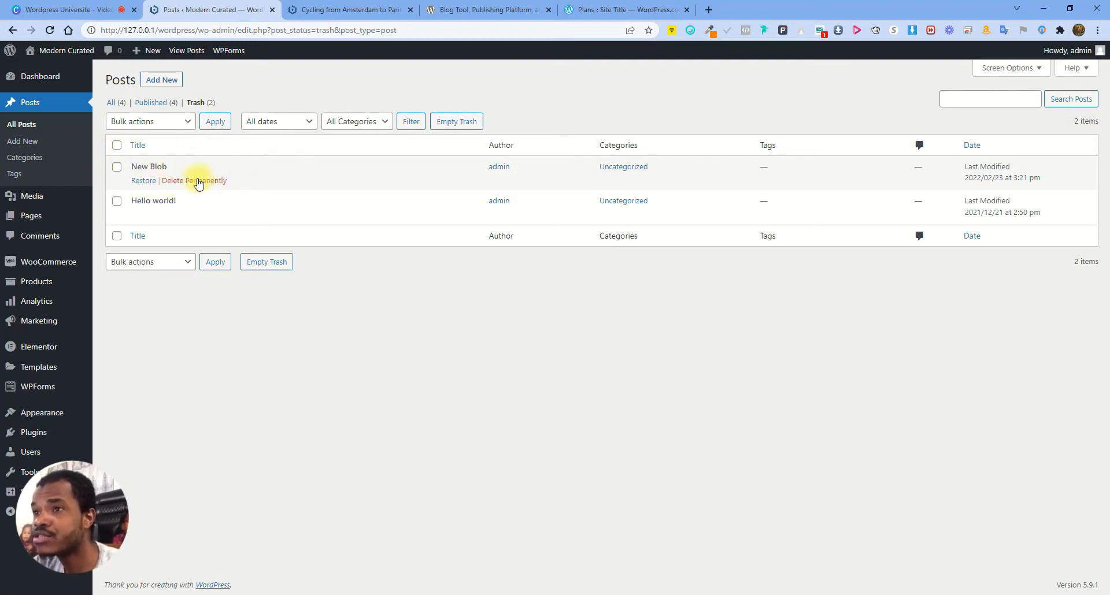
click(161, 123)
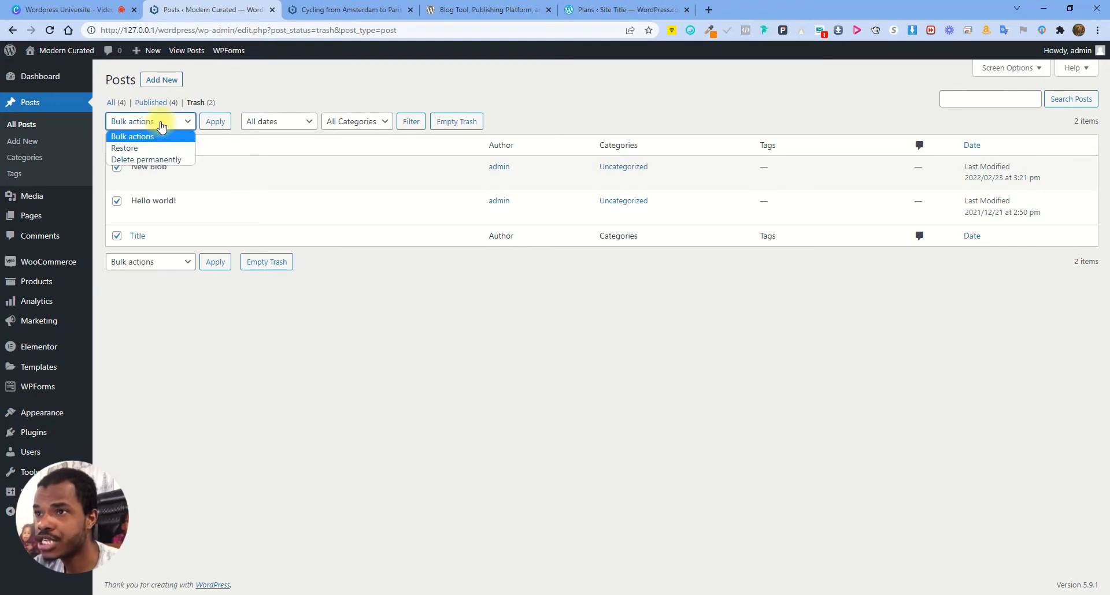
click(166, 160)
click(215, 123)
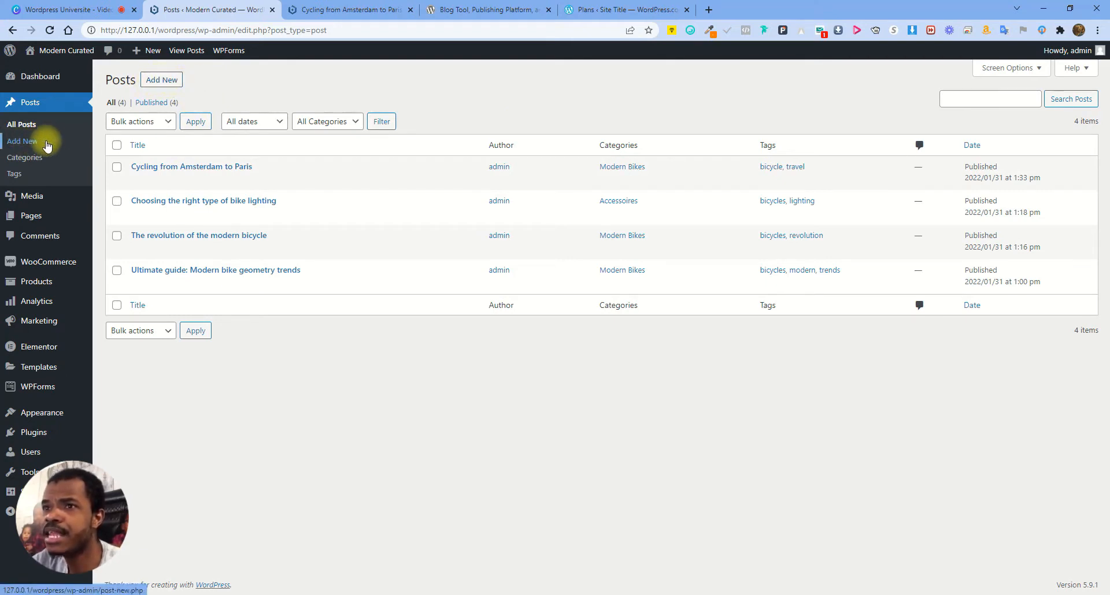
Start a new post and enter the blog name as its title
click(161, 80)
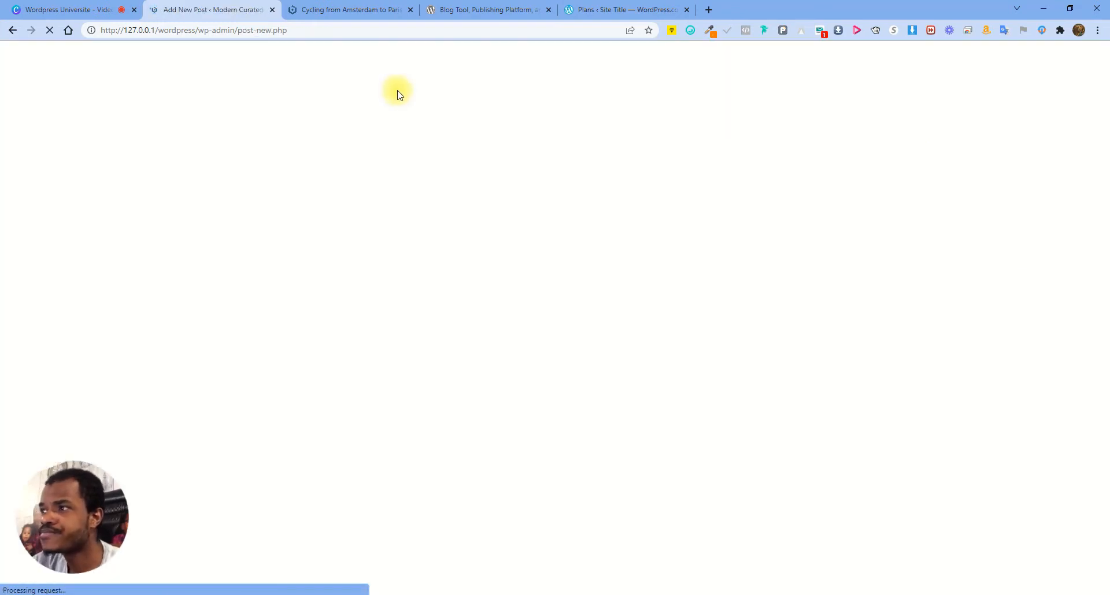
click(256, 207)
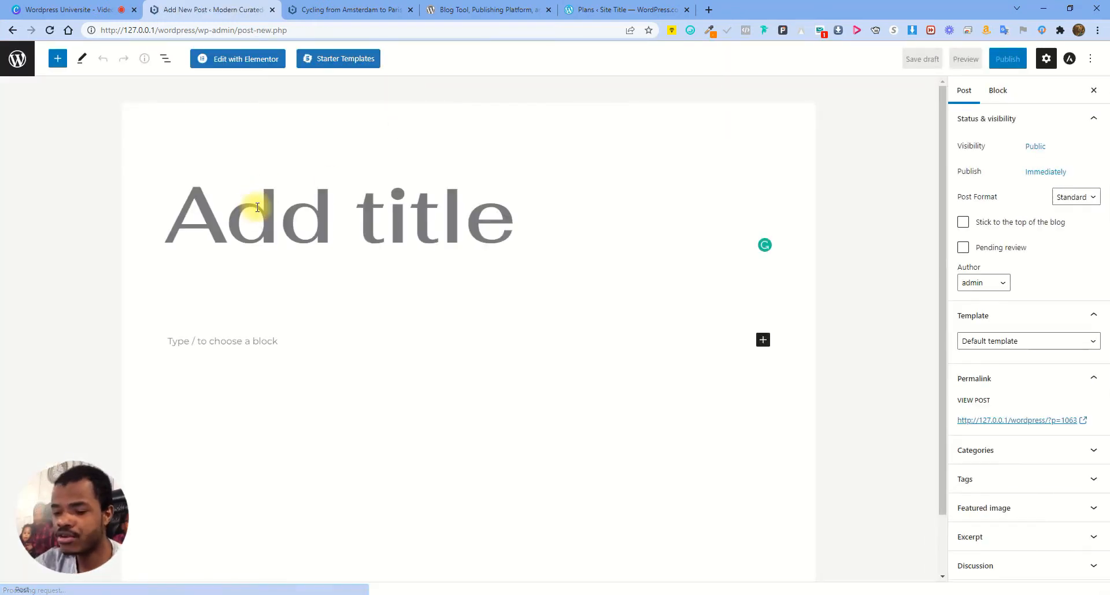
text(Patri)
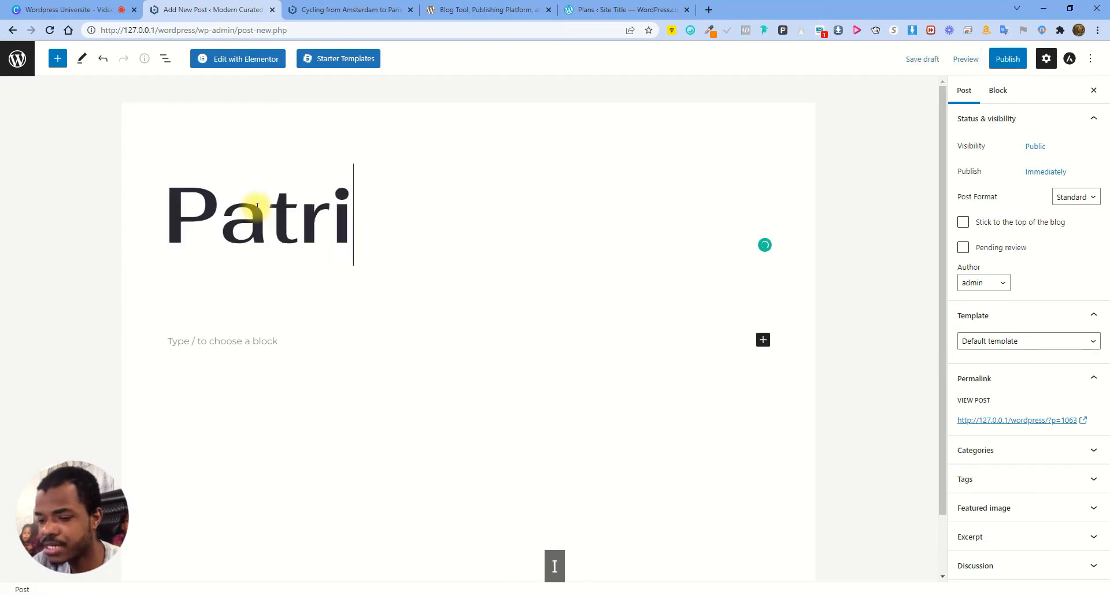
text(ce Blog)
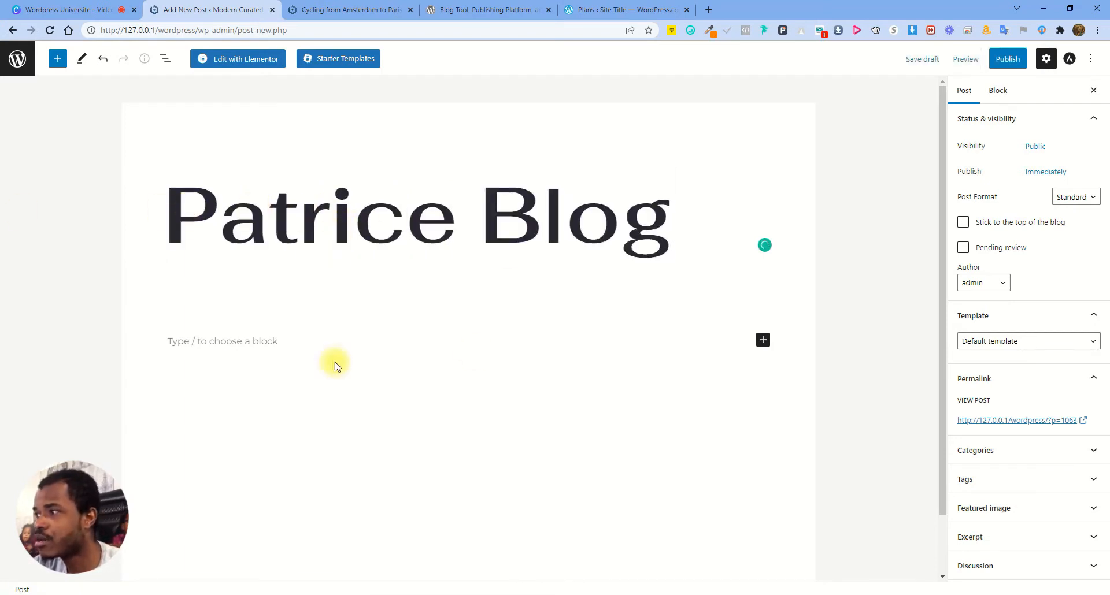
Insert an Image block below the title with banner-1.jpg from the Media Library
click(268, 338)
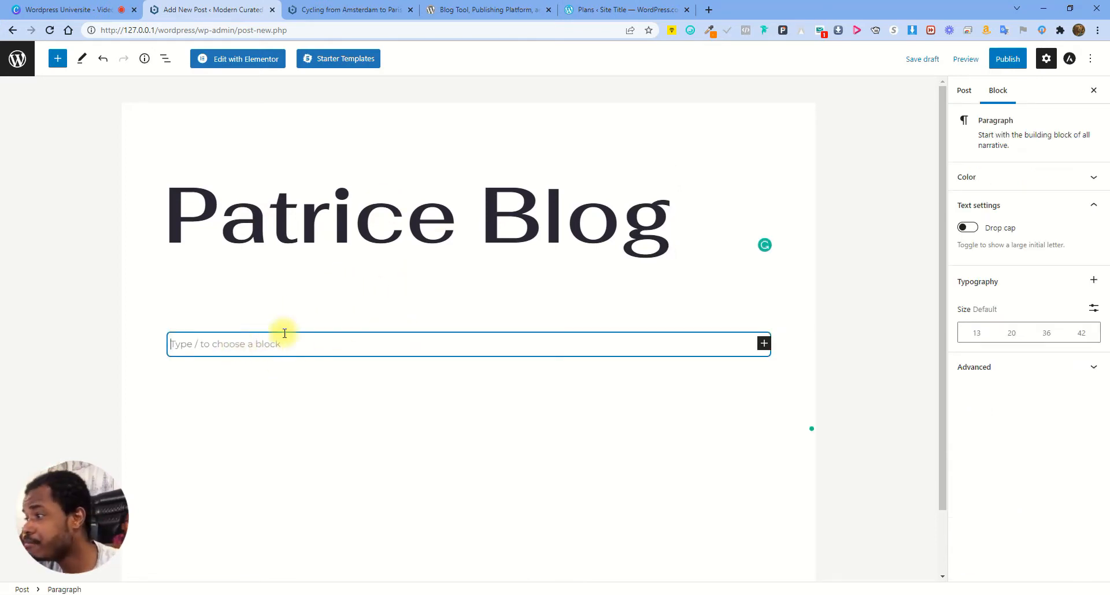
click(764, 345)
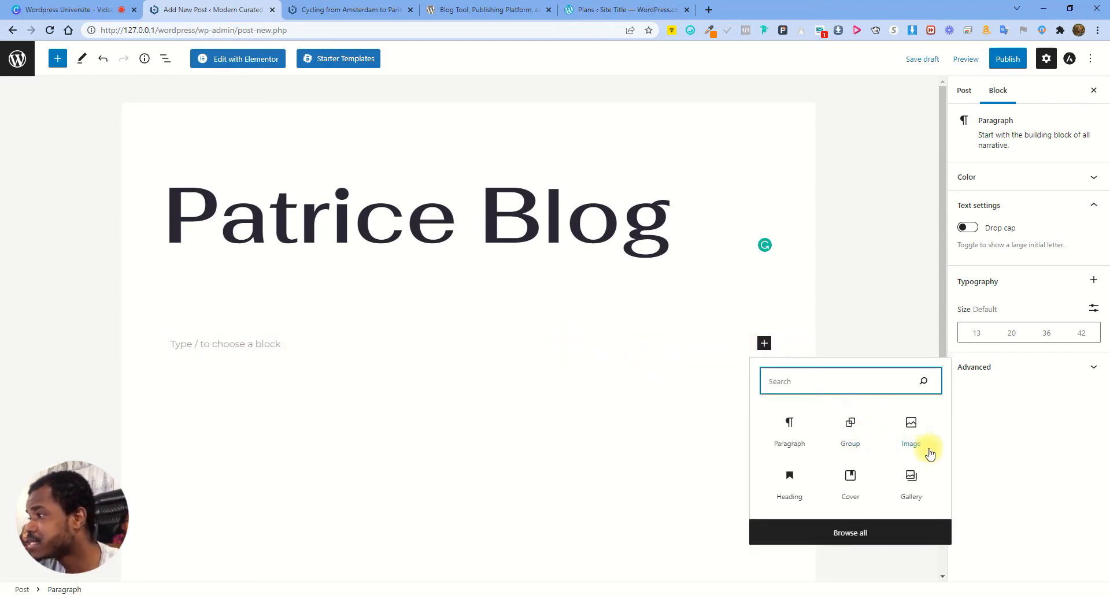
click(911, 431)
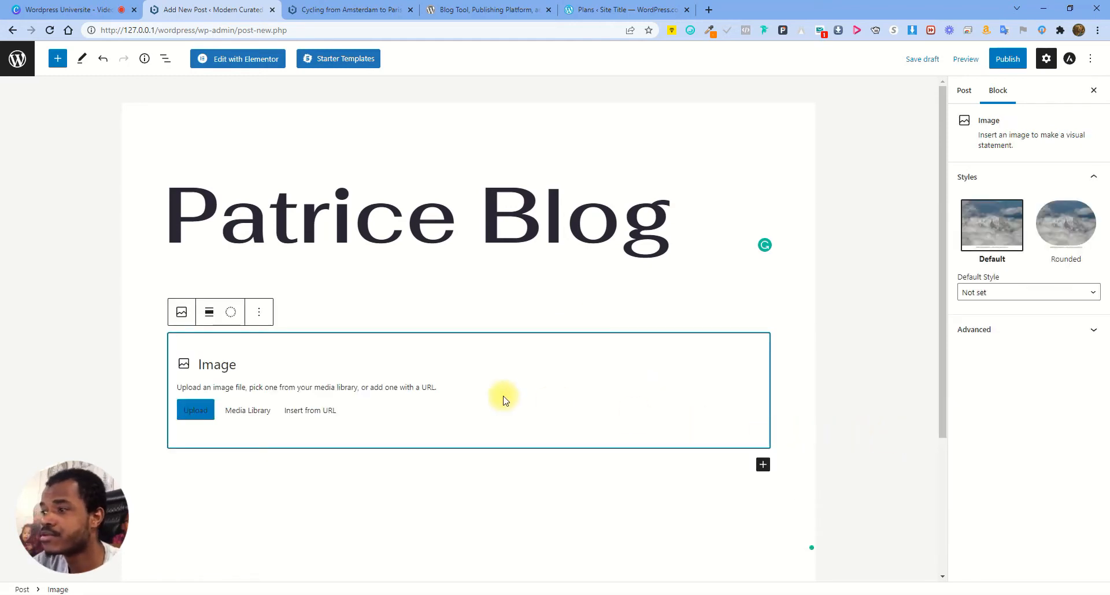
click(258, 412)
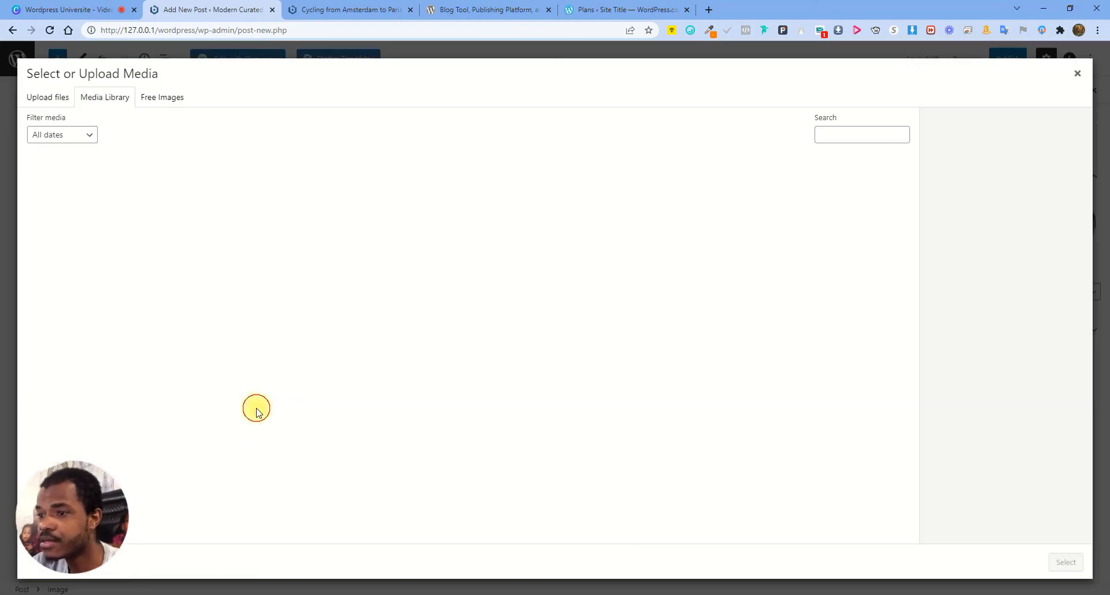
click(81, 199)
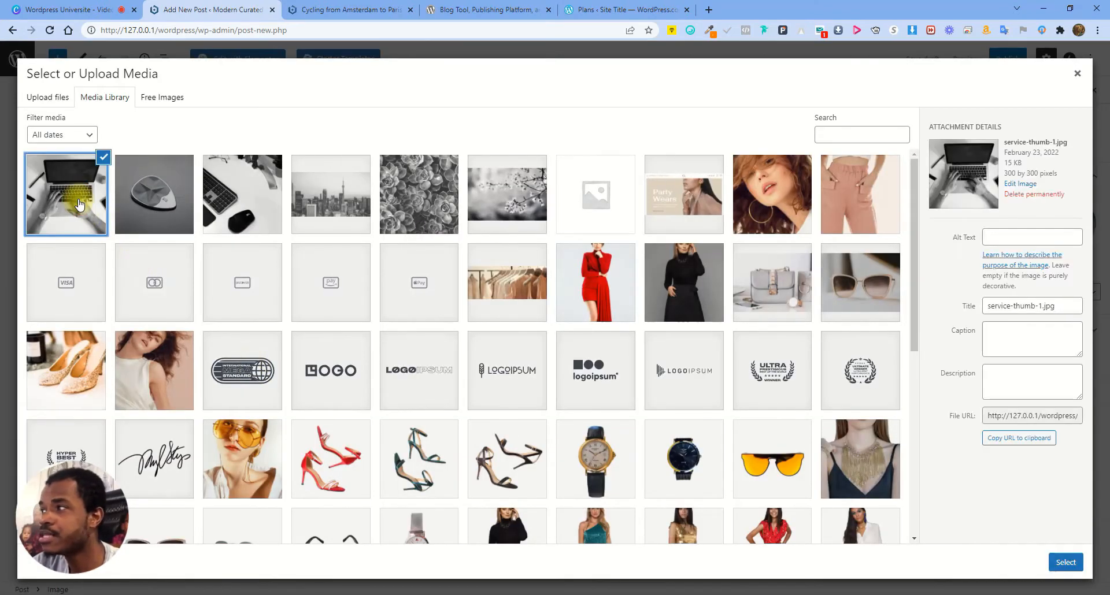
click(365, 196)
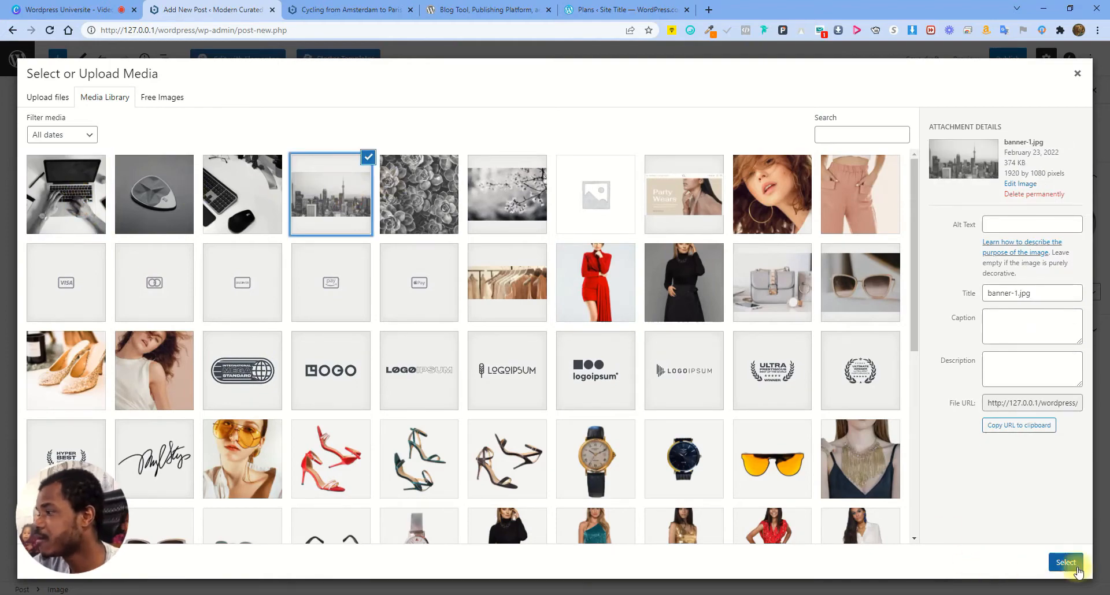
click(1066, 562)
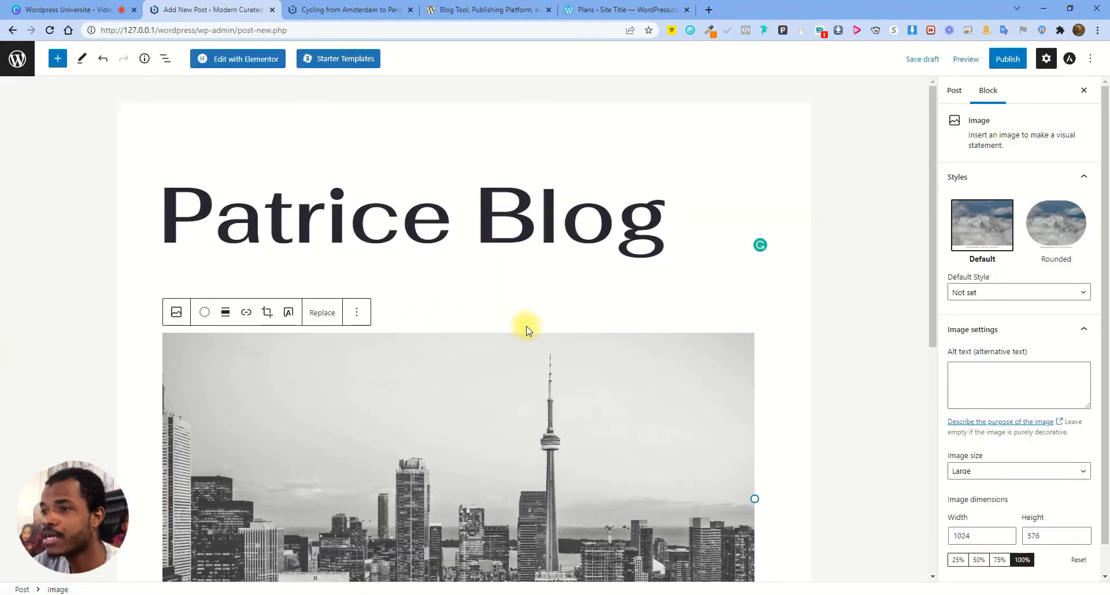
Add a Heading block reading 'This is a heading' below the image
scroll(352, 323, down, 4)
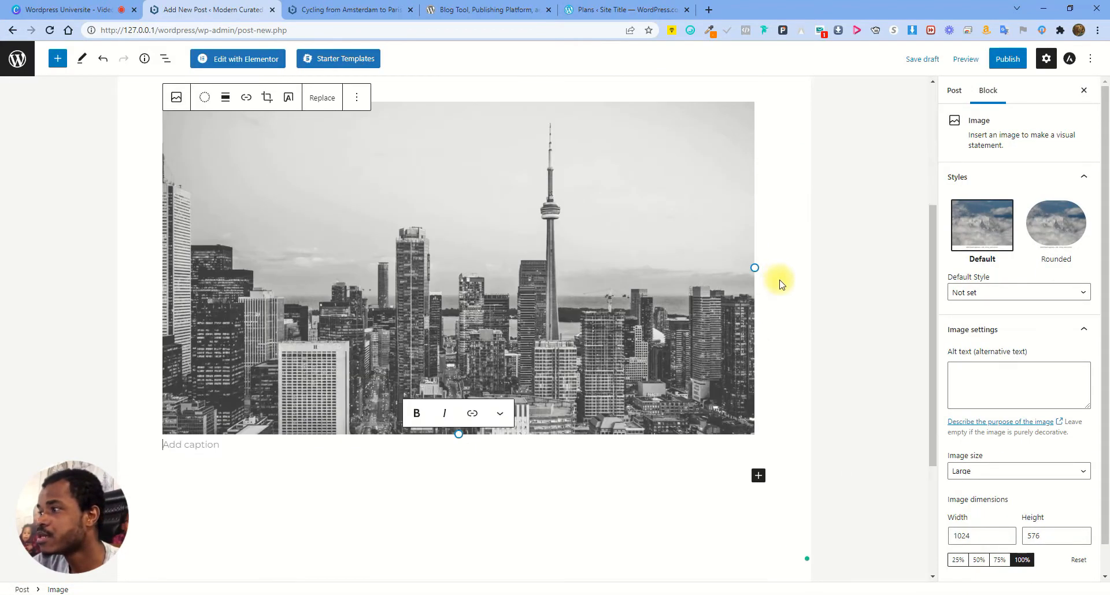
click(757, 476)
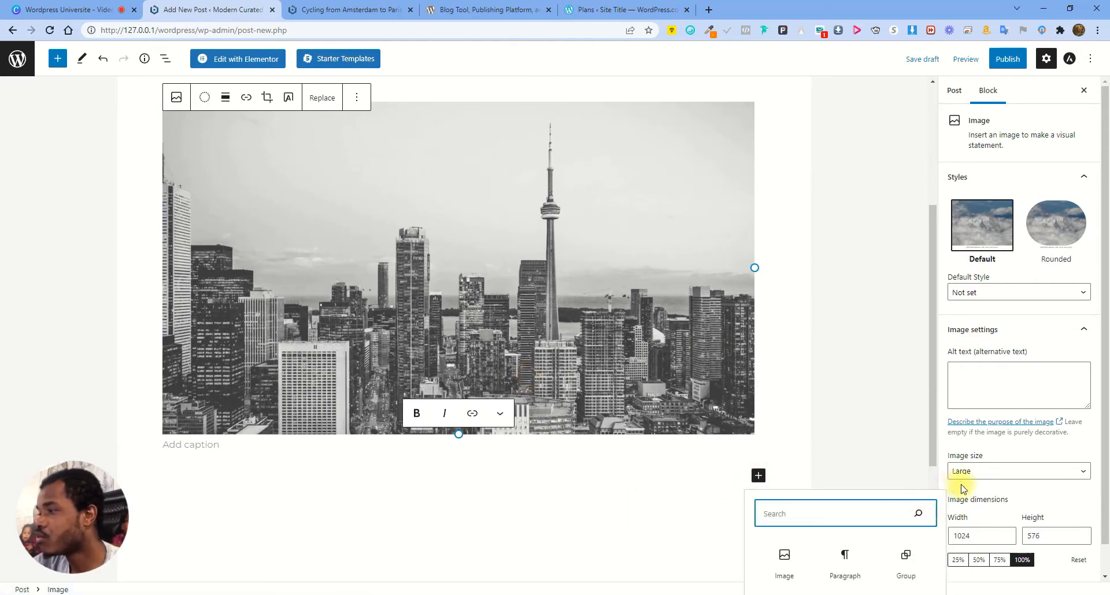
scroll(954, 488, down, 1)
scroll(928, 455, down, 4)
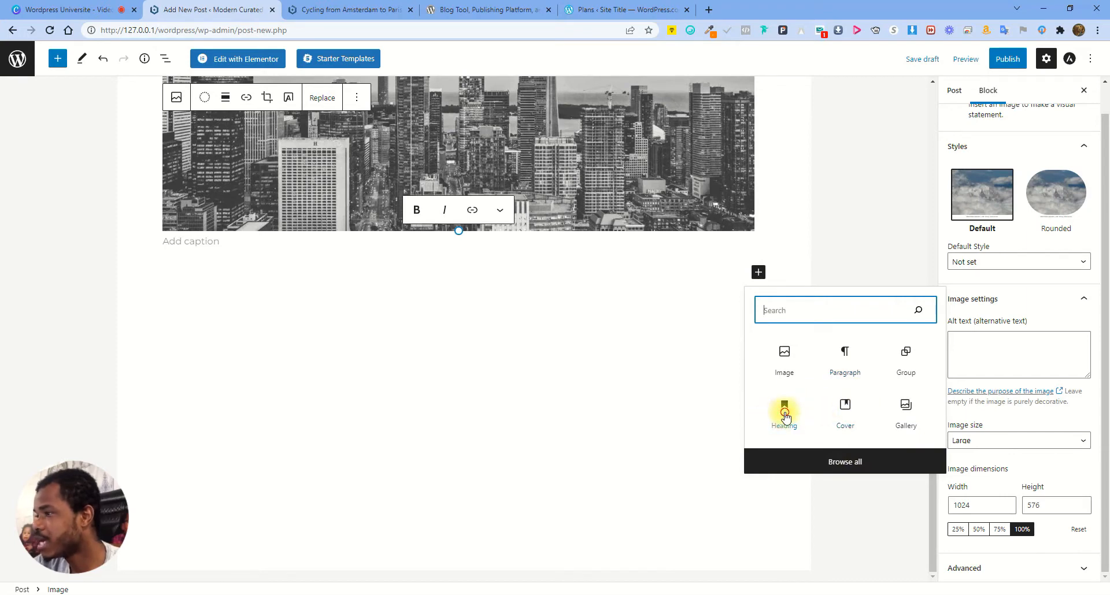
click(784, 415)
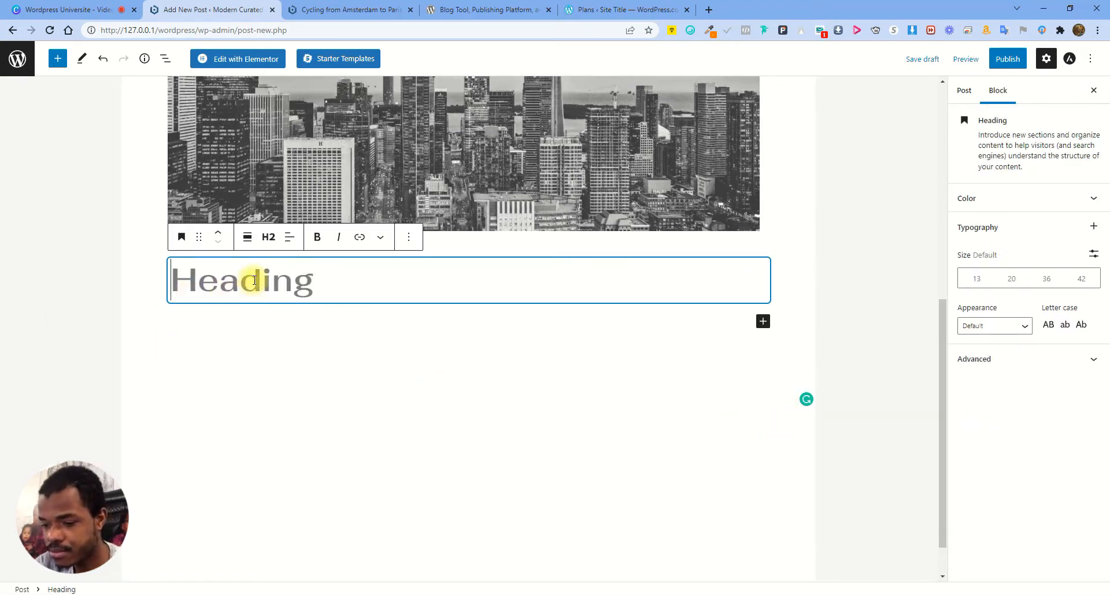
text(This )
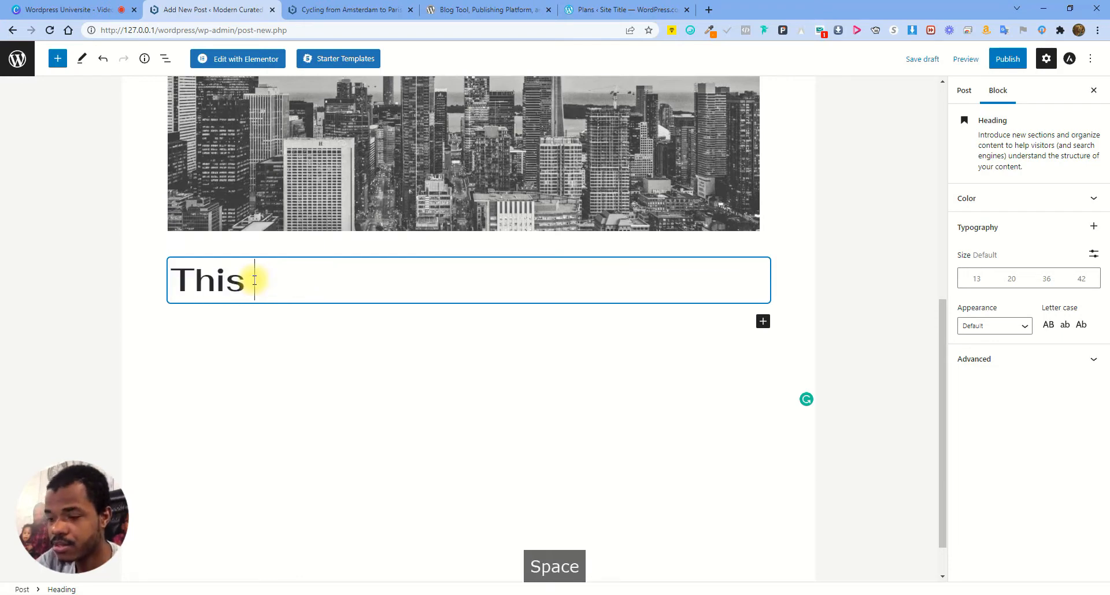
text(is a )
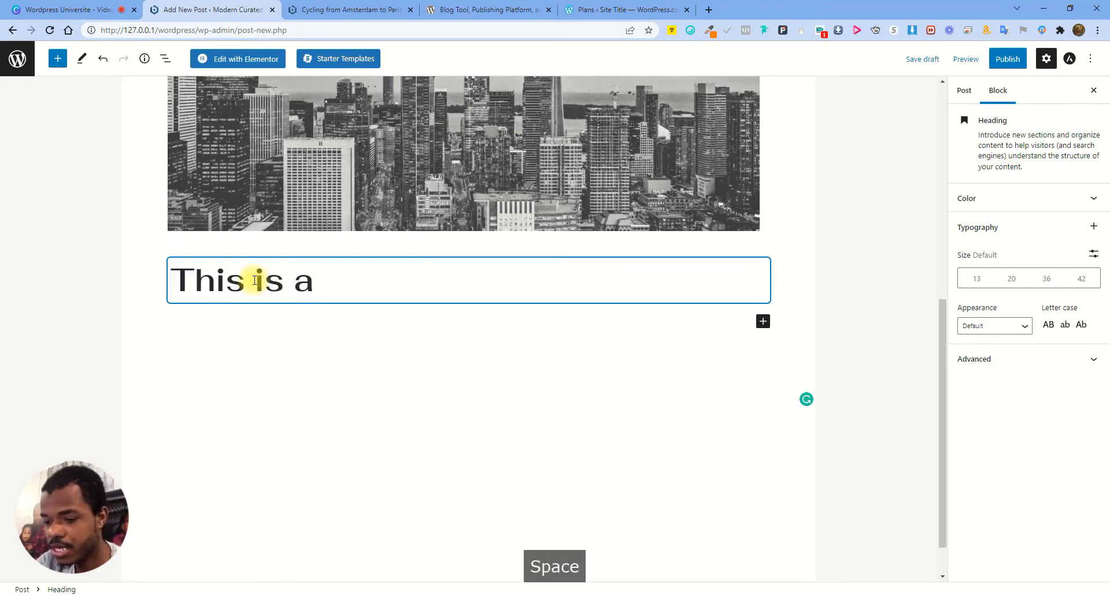
text(heading)
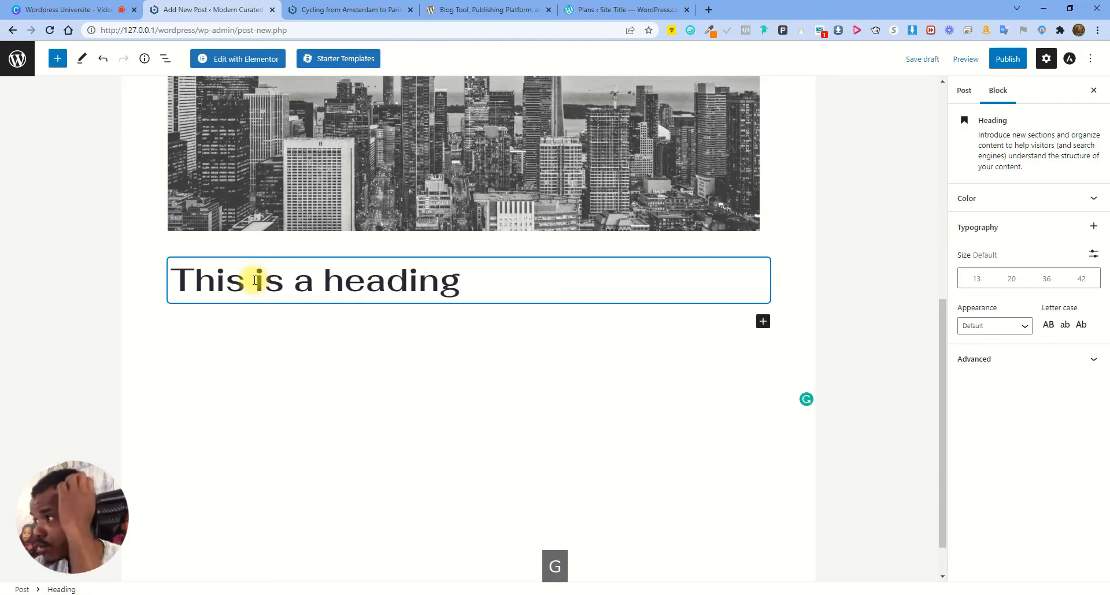
Add a Paragraph block below it reading 'This is a paragraph'
click(763, 321)
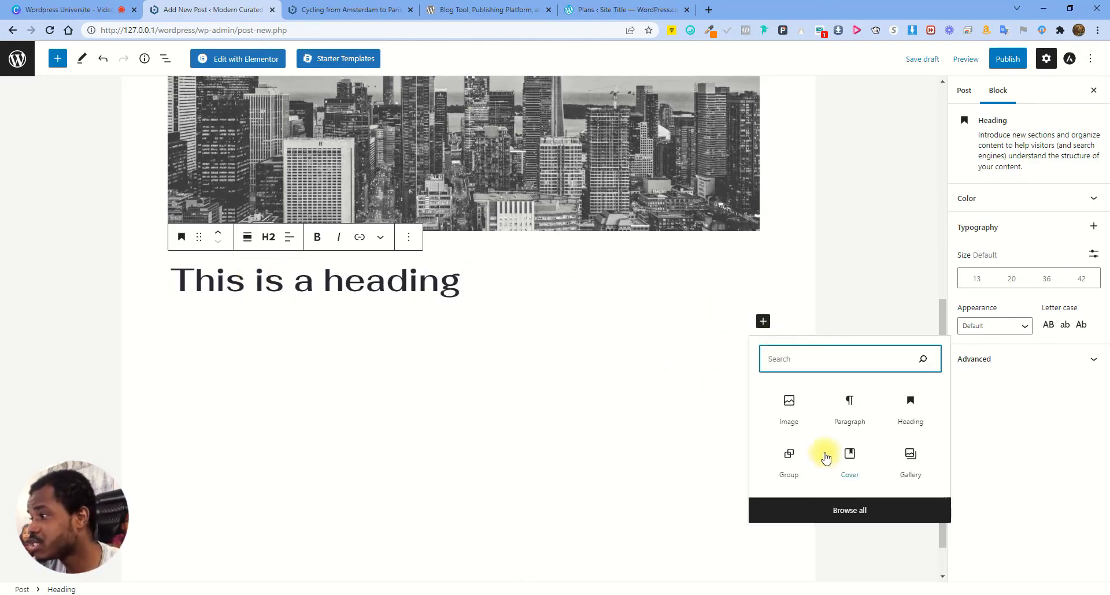
click(854, 412)
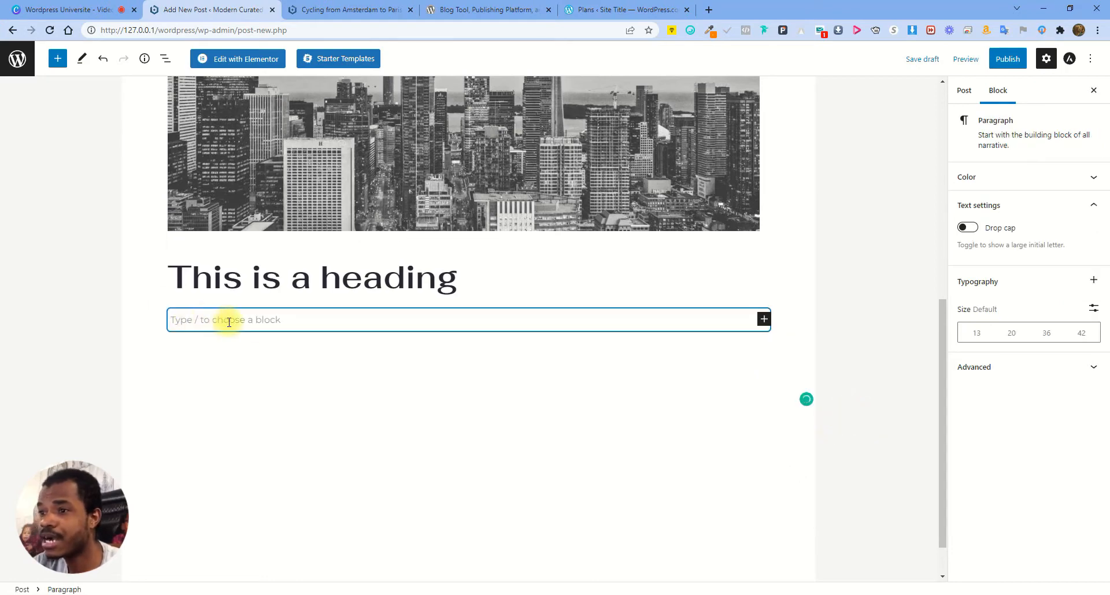
text(This is a )
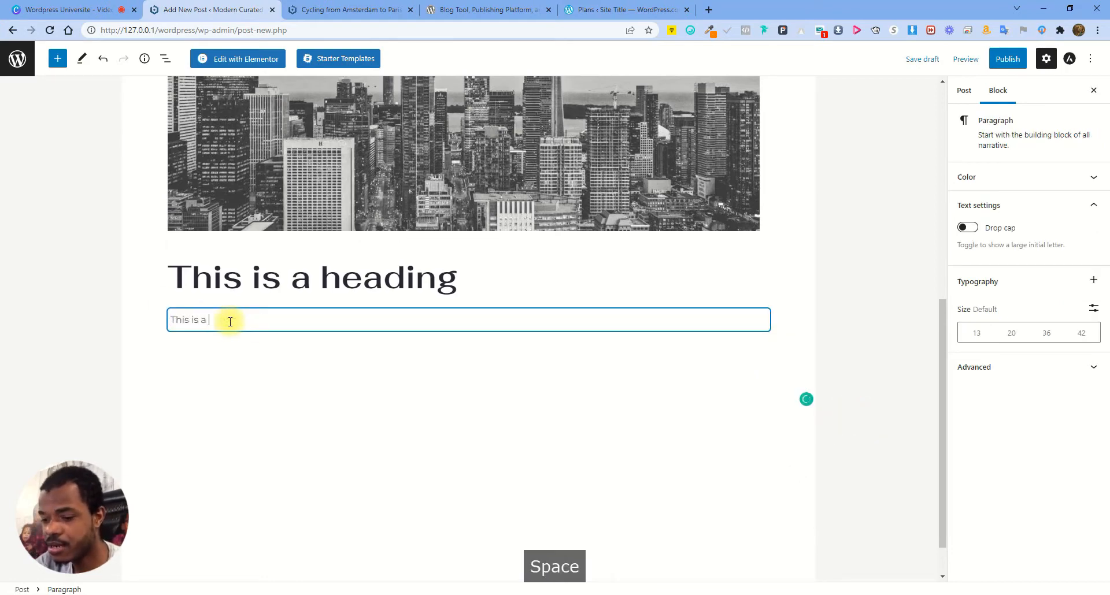
text(paragr)
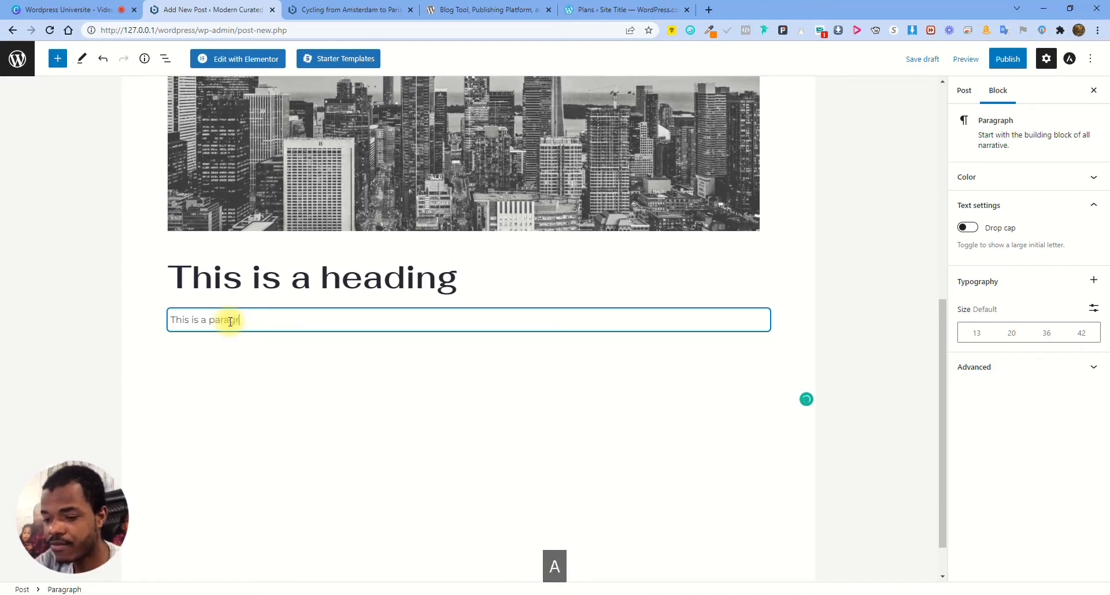
text(aph)
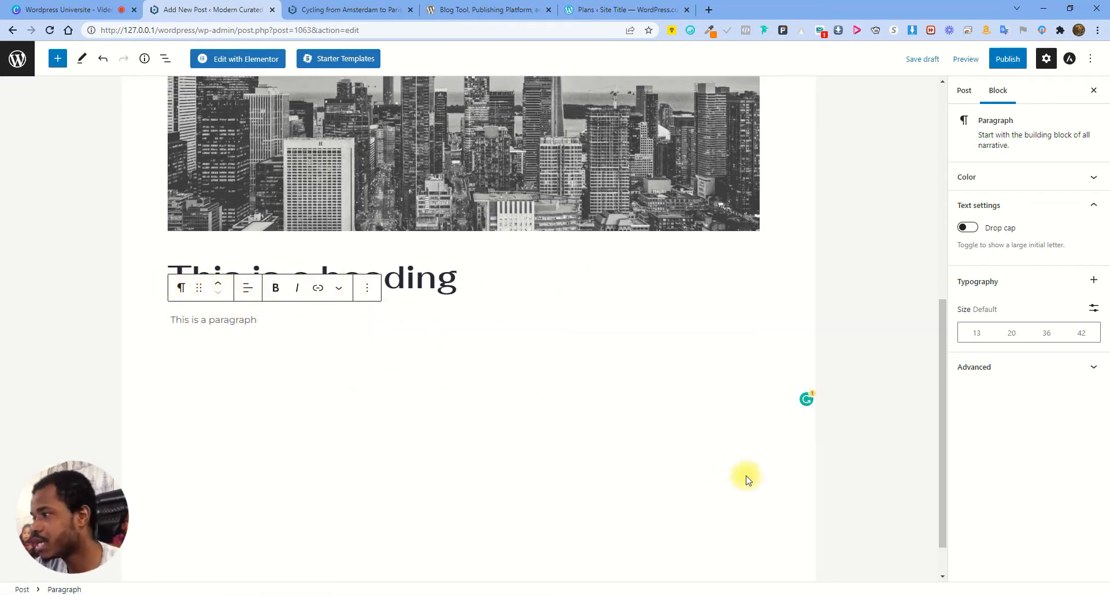
Publish the post through the pre-publish panel and open View Post in a new tab
scroll(543, 426, up, 5)
scroll(512, 424, up, 3)
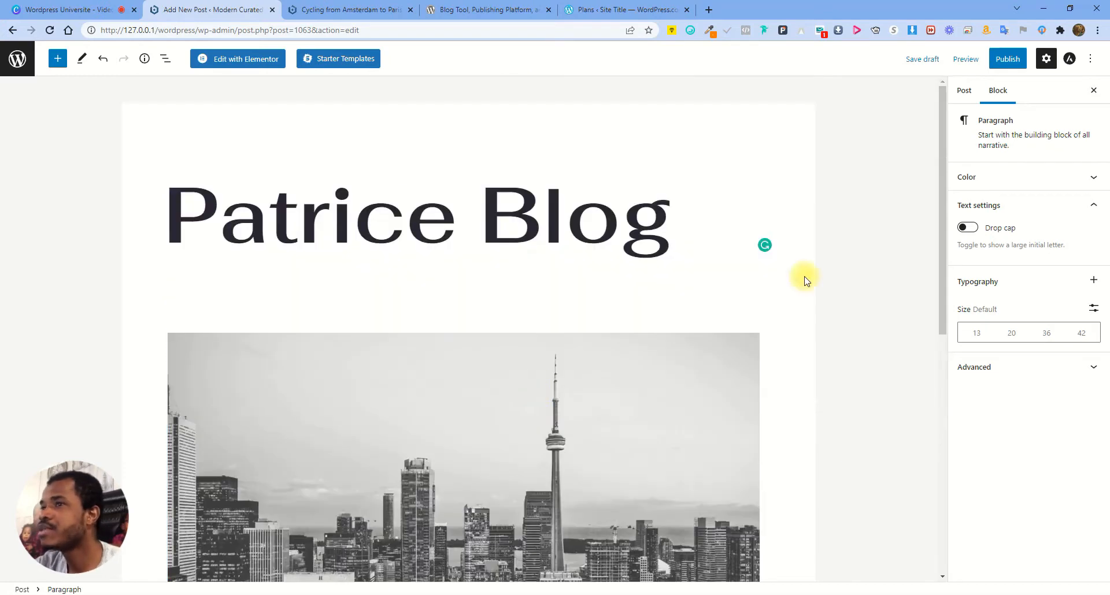
click(1008, 58)
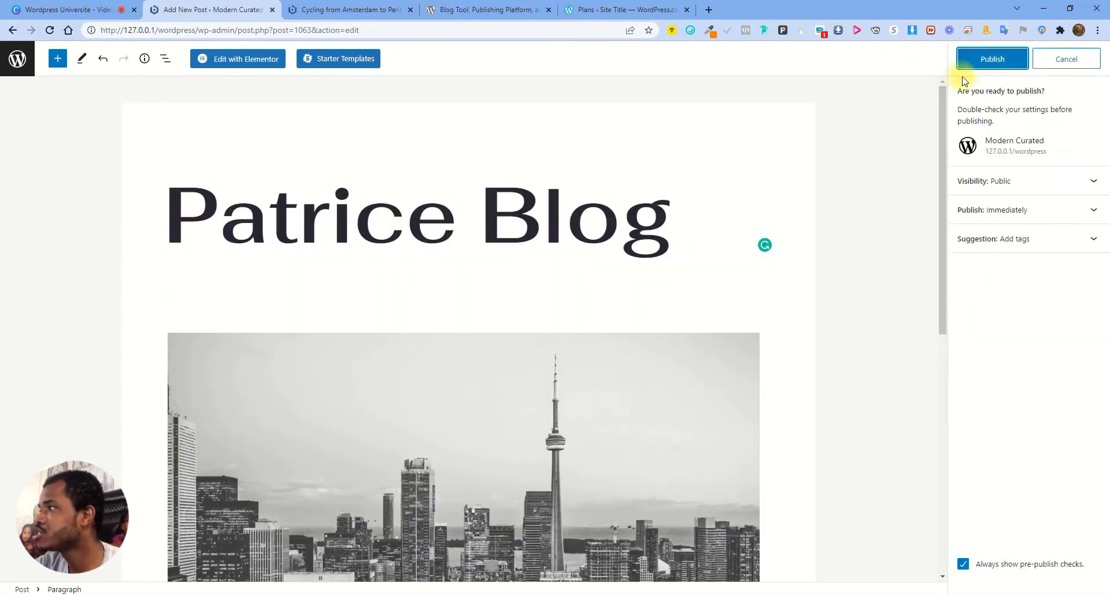
click(999, 60)
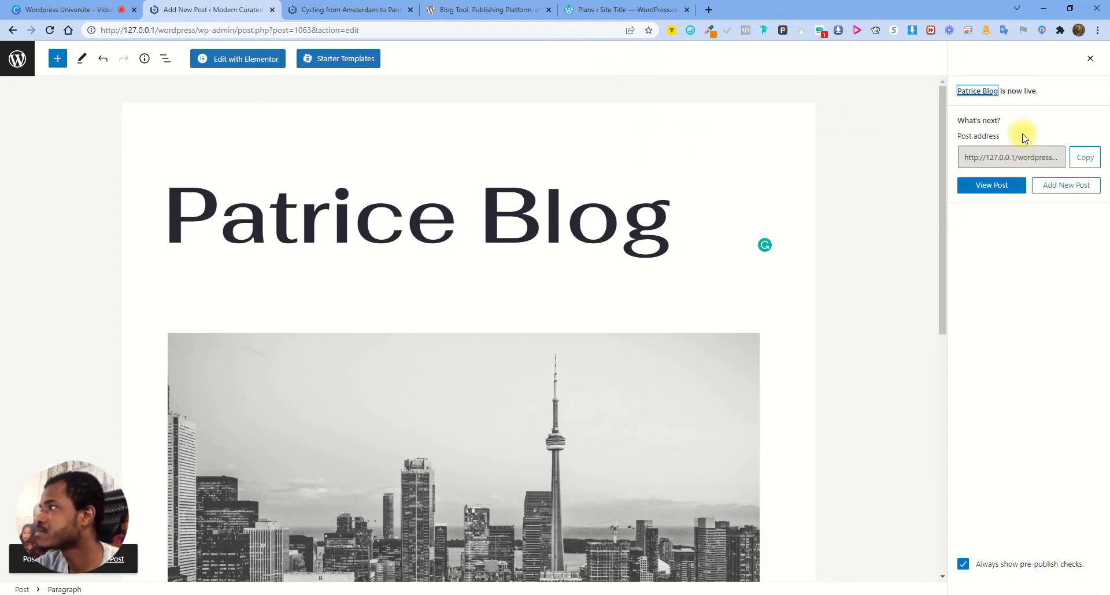
right_click(990, 186)
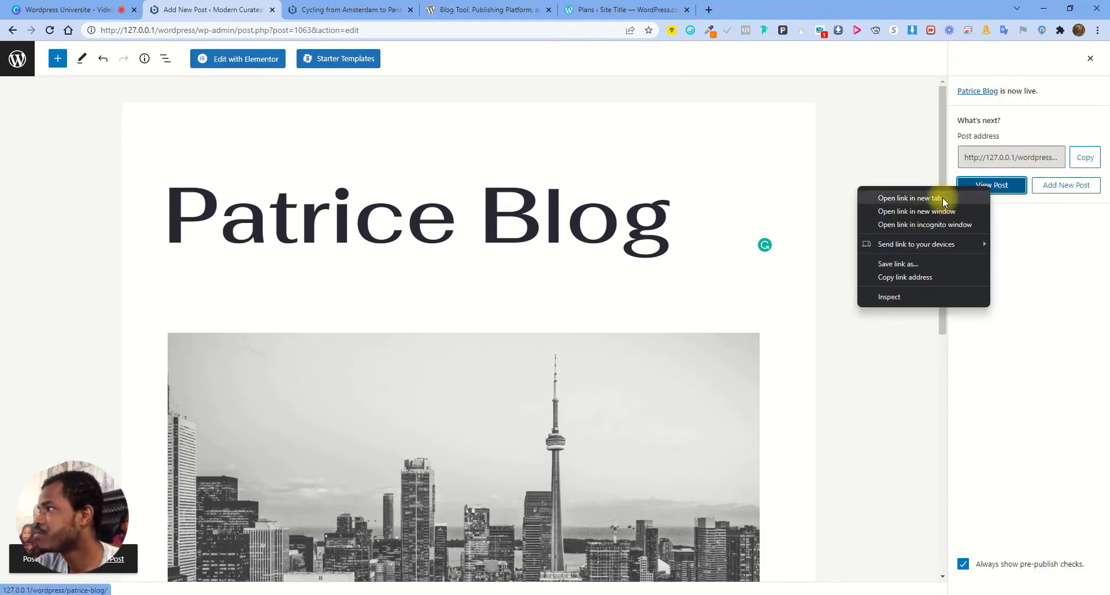
click(909, 198)
click(436, 7)
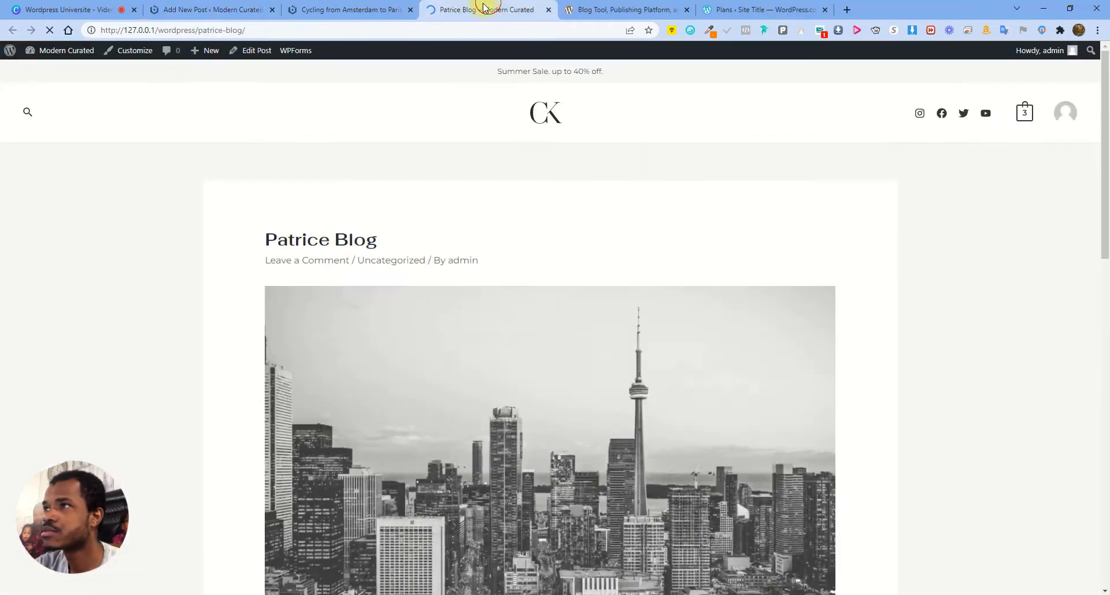
Close the Cycling article tab and review the live post's image, heading and paragraph
click(410, 10)
scroll(659, 263, down, 5)
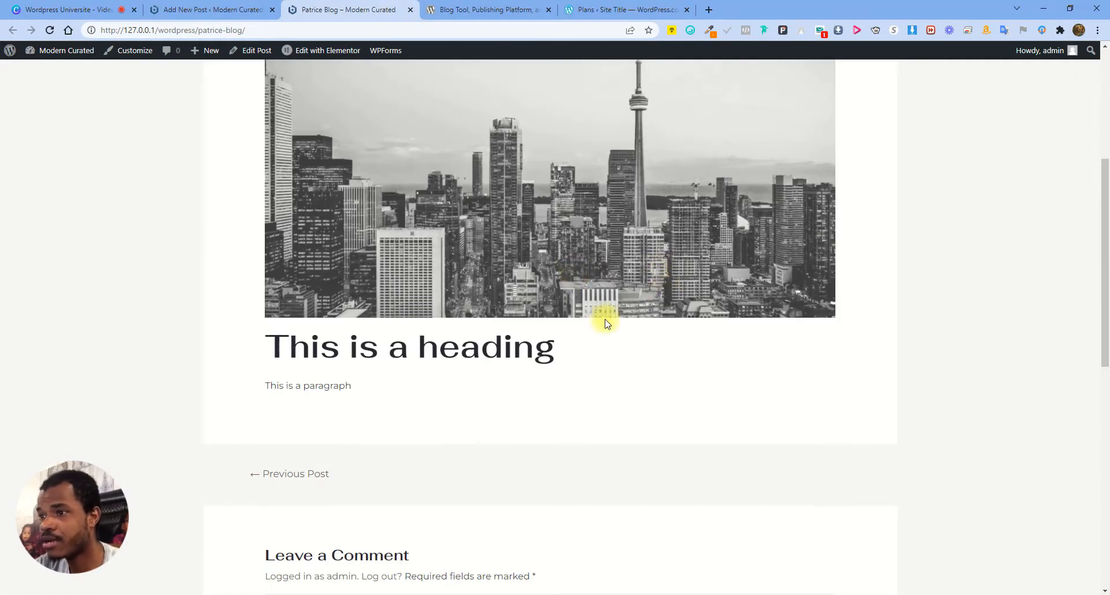
scroll(503, 305, up, 5)
scroll(526, 362, down, 4)
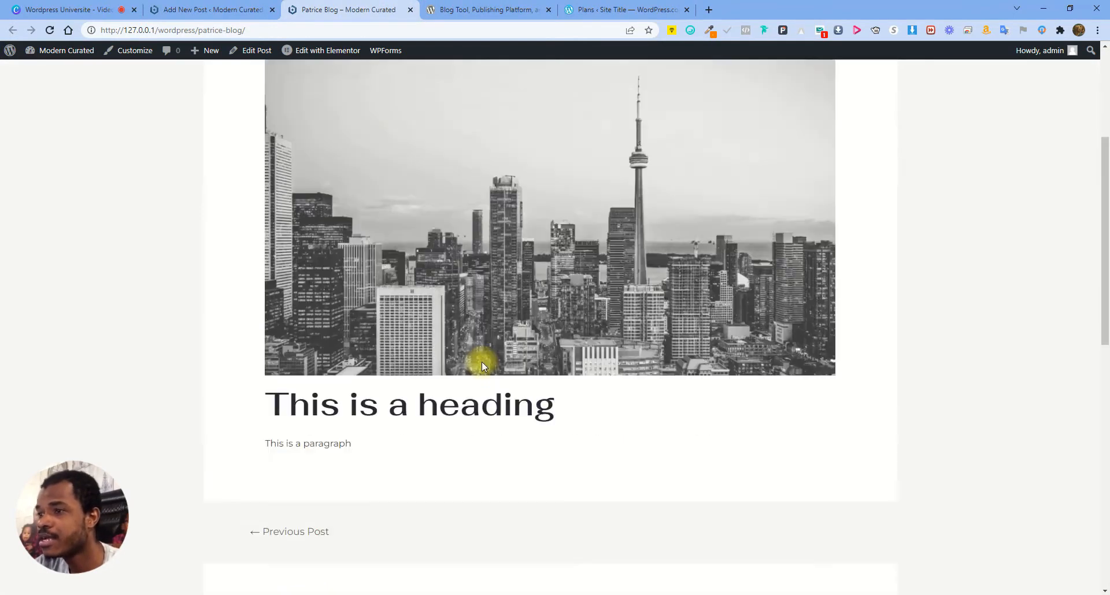
scroll(483, 366, up, 3)
scroll(228, 350, down, 3)
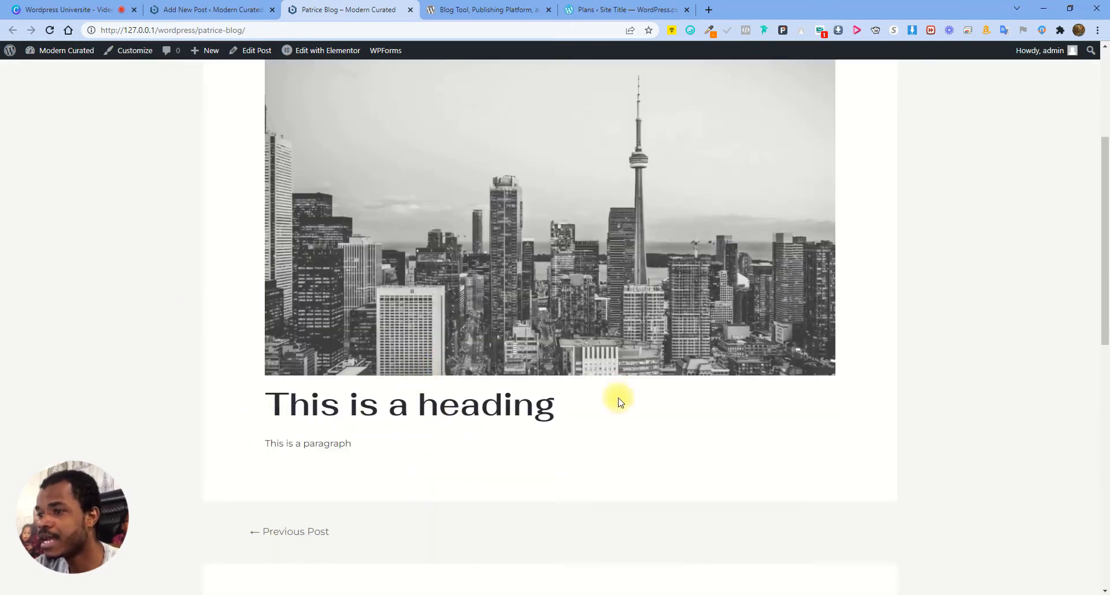
scroll(530, 452, down, 2)
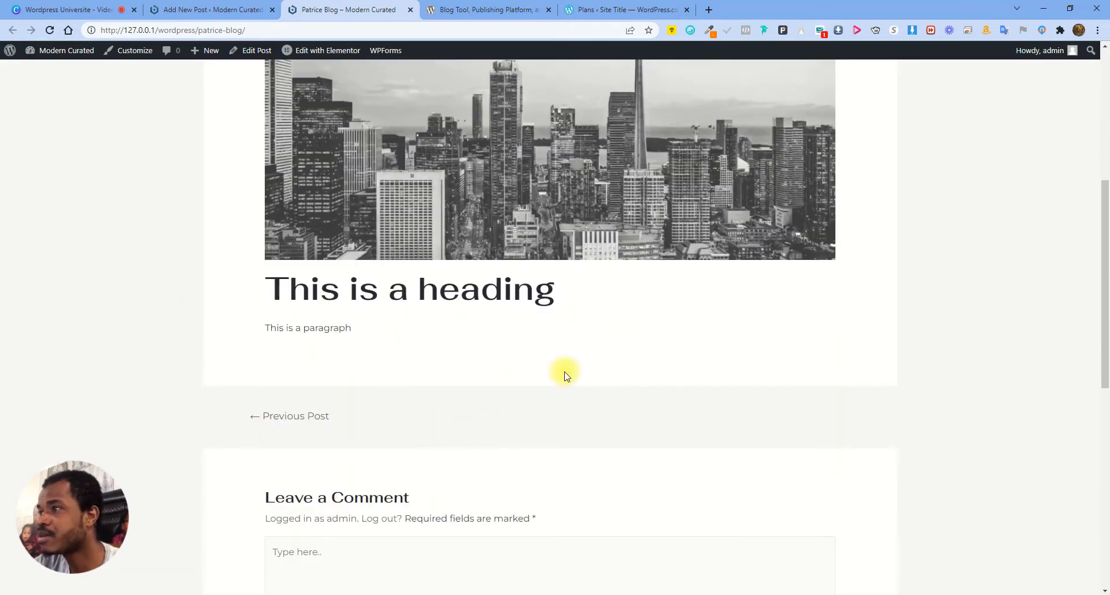
scroll(398, 484, down, 3)
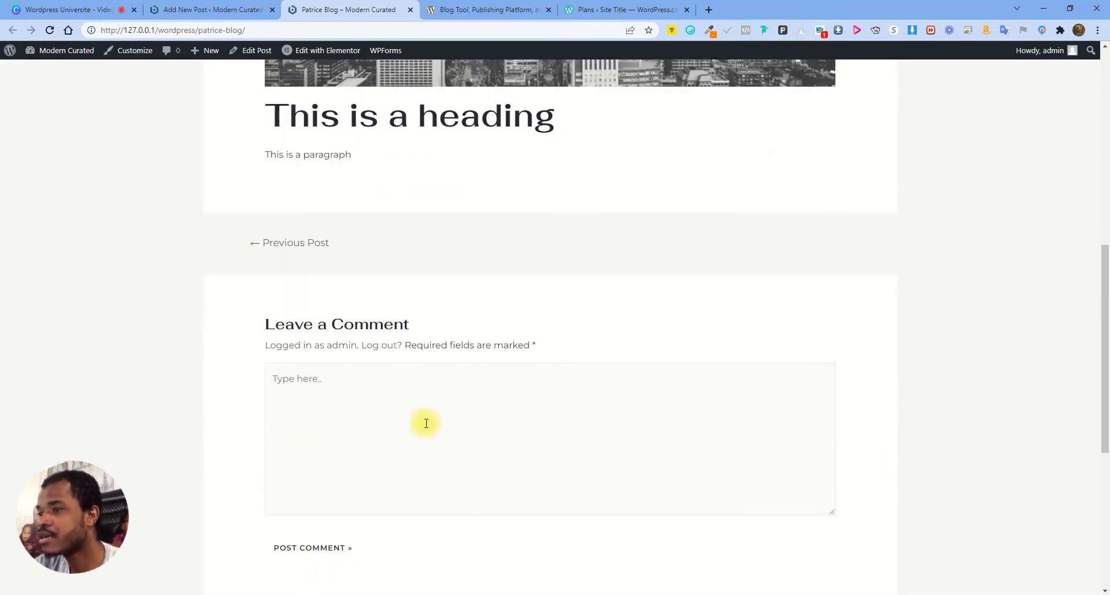
scroll(485, 385, down, 1)
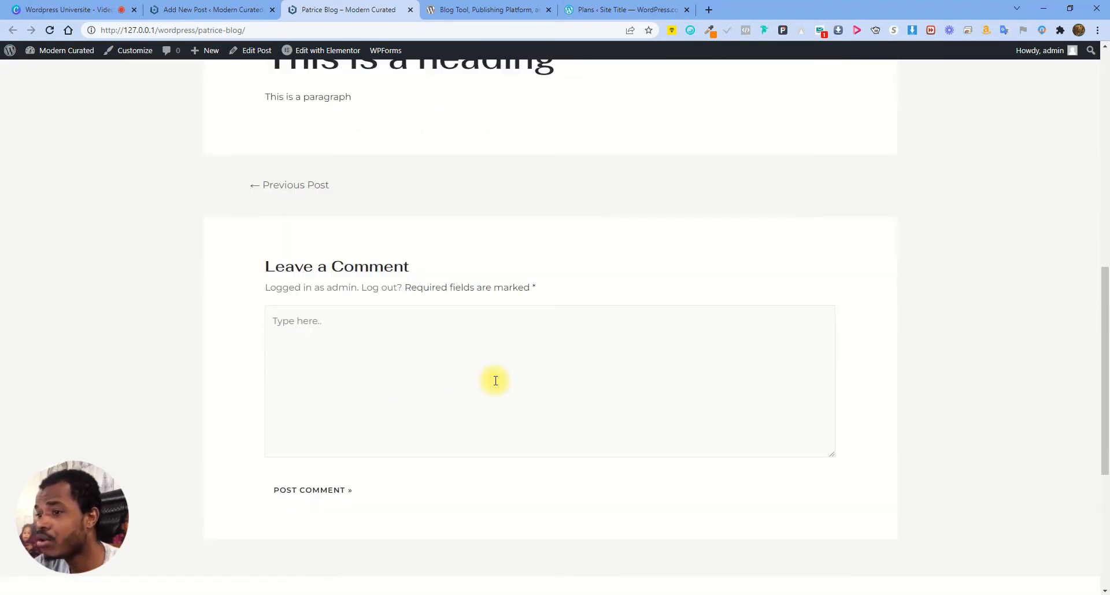
scroll(562, 315, up, 5)
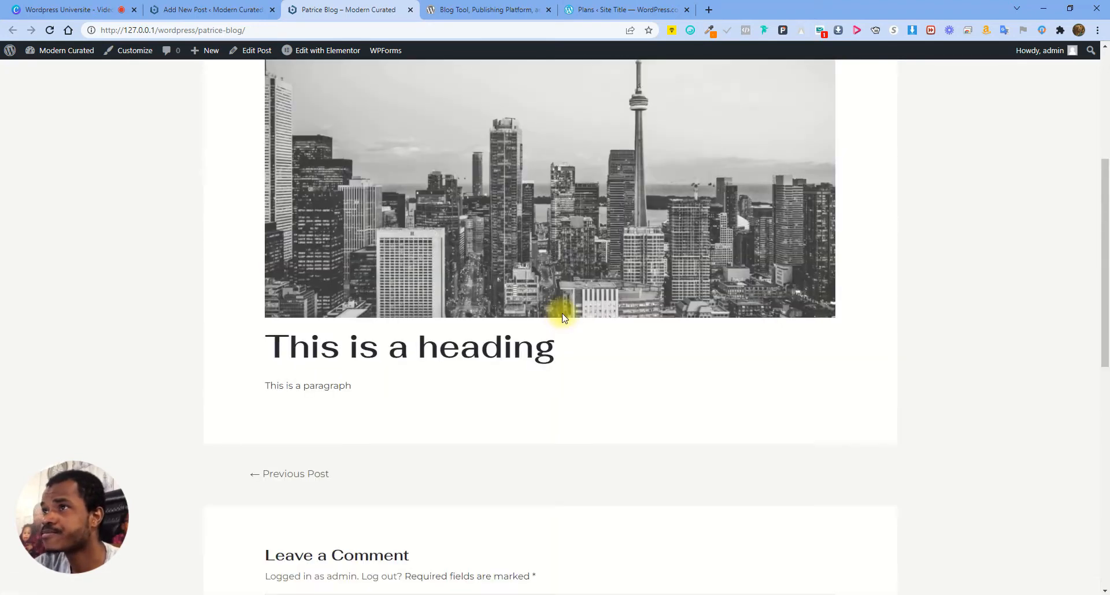
scroll(562, 315, up, 5)
Recheck the live post once more, then return to the post editor tab
click(214, 10)
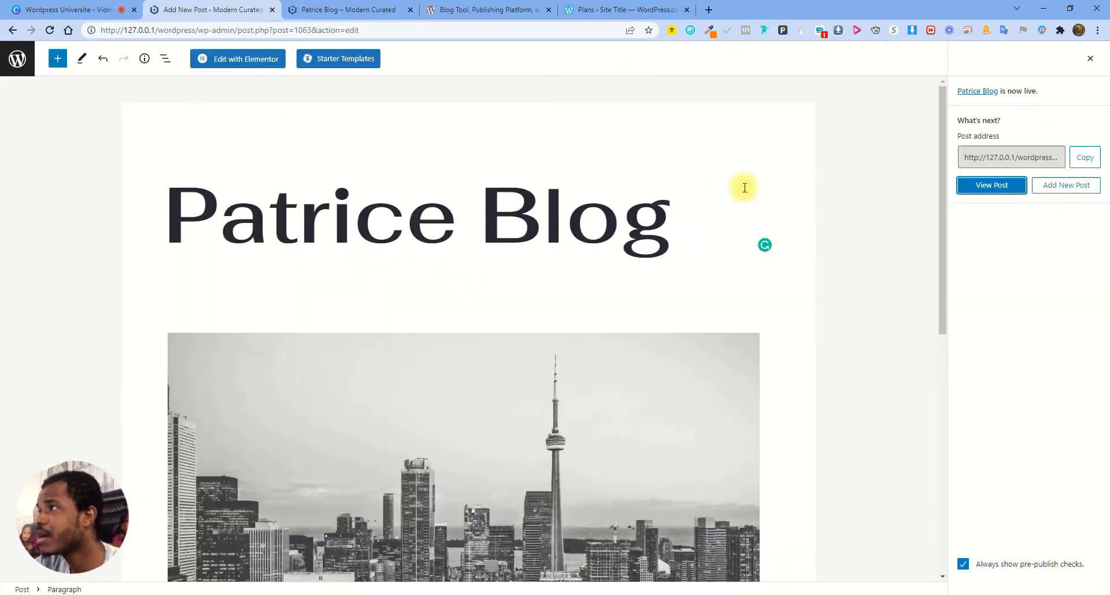
click(367, 6)
scroll(714, 293, down, 5)
scroll(548, 350, up, 5)
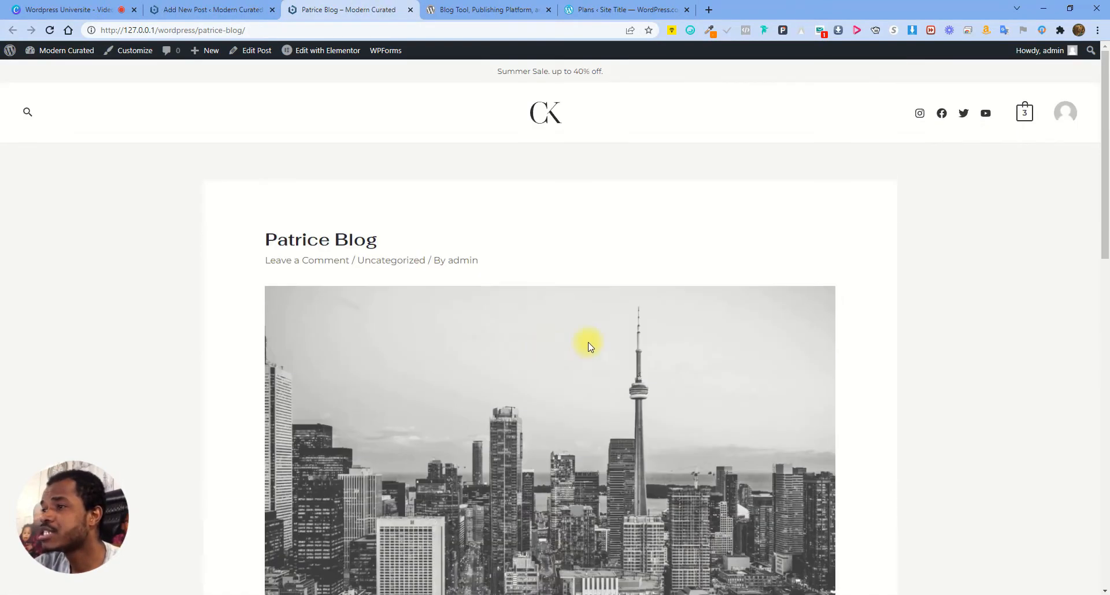
scroll(566, 349, down, 3)
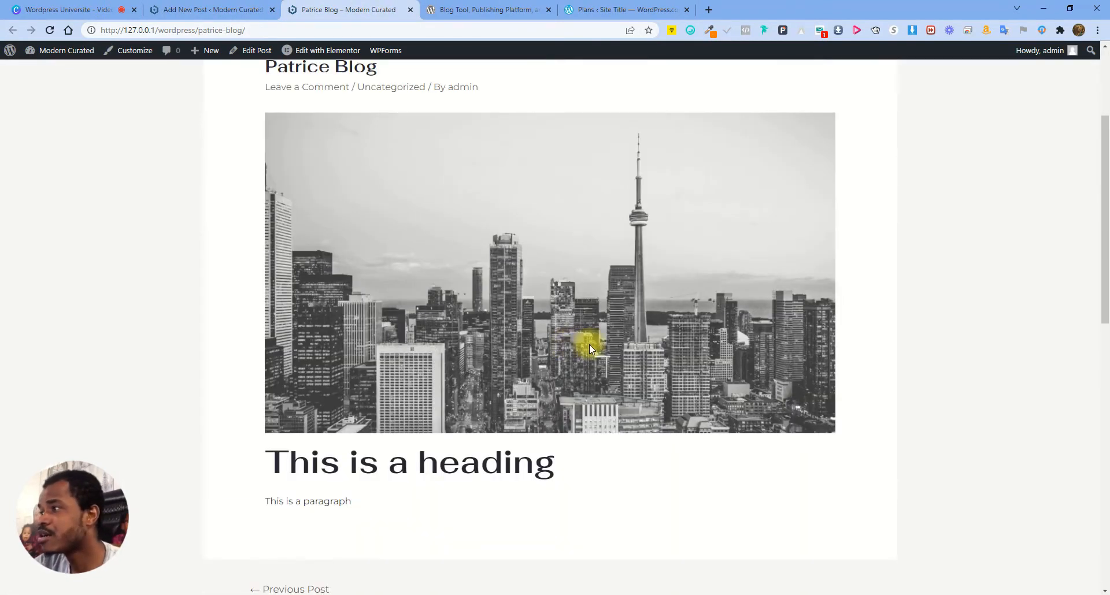
scroll(595, 345, up, 3)
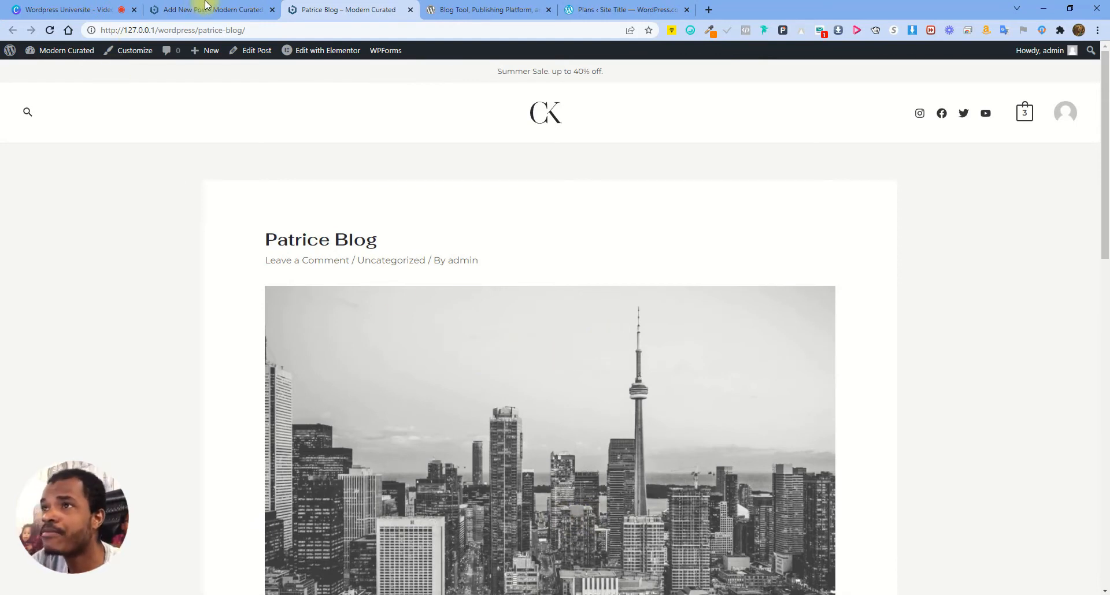
click(199, 8)
Set the post's Template to Elementor Canvas, update, and reload the live page
click(1090, 59)
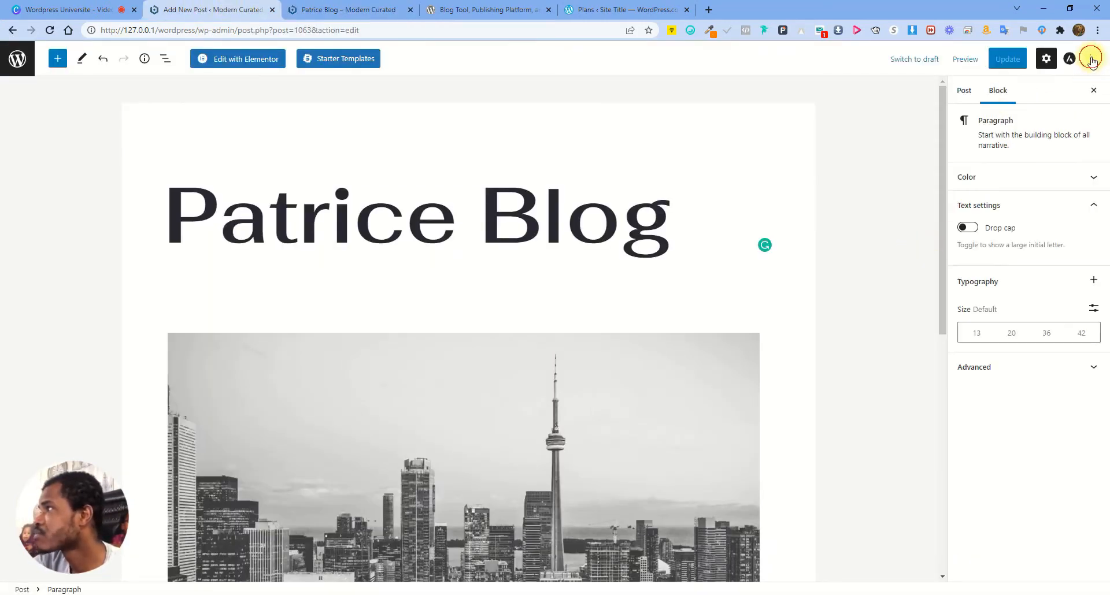
click(966, 90)
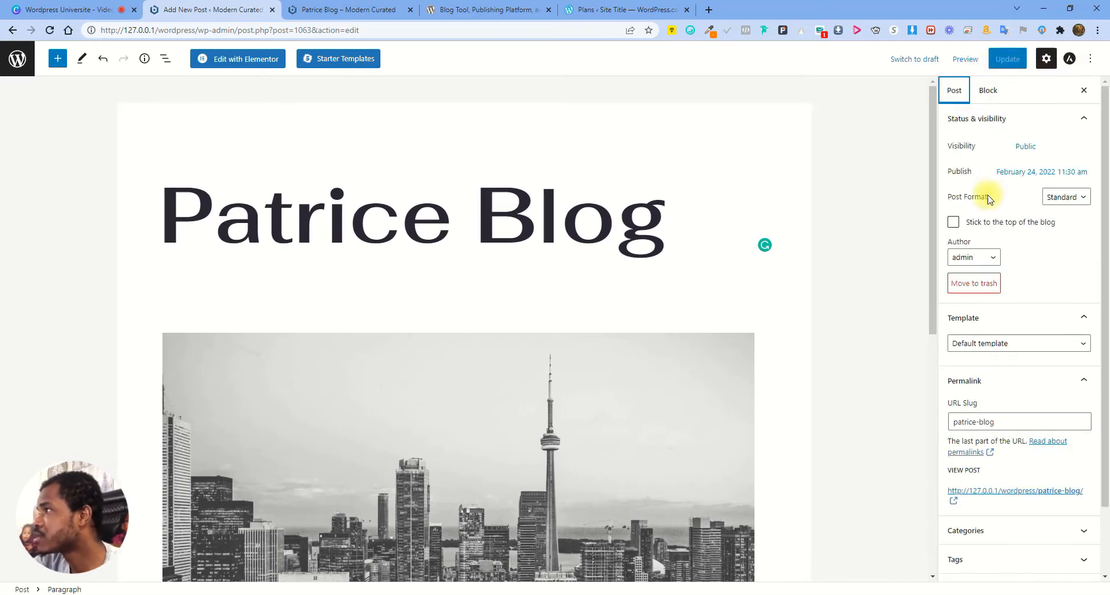
click(995, 347)
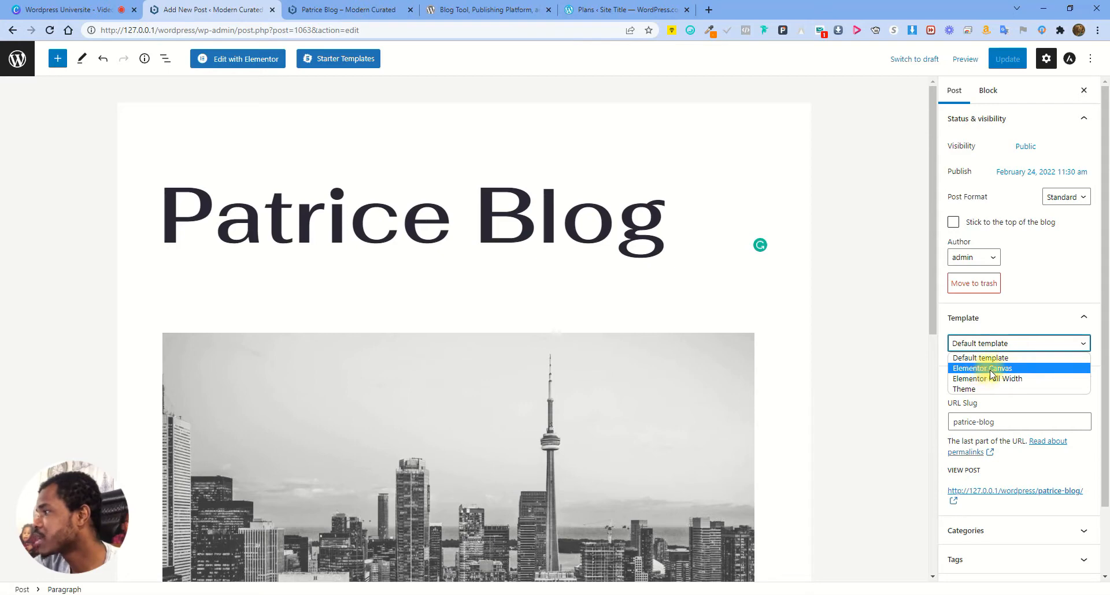
click(986, 368)
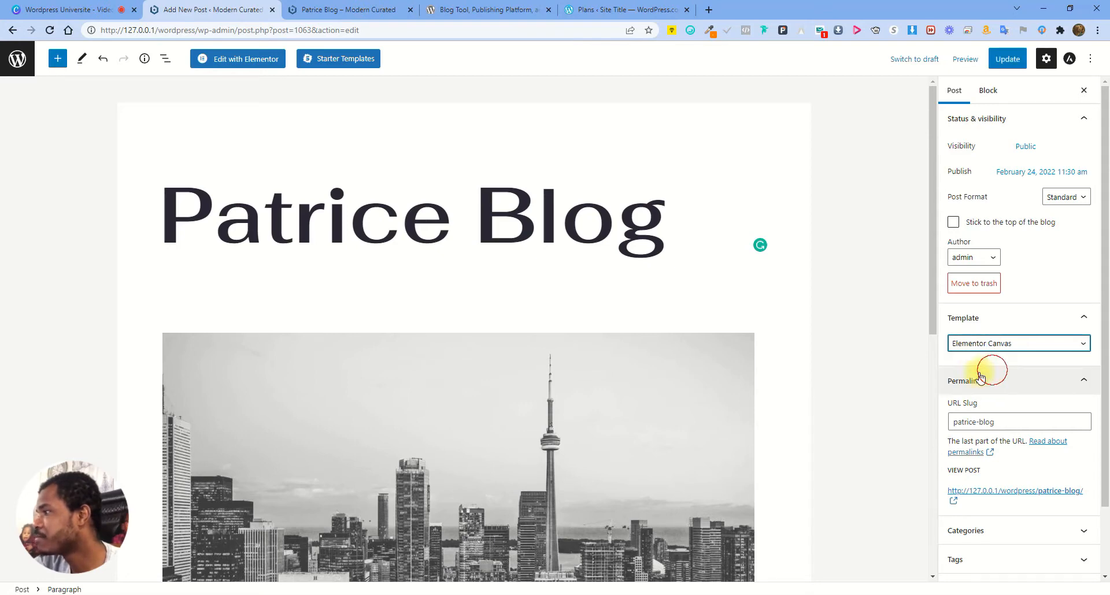
click(993, 58)
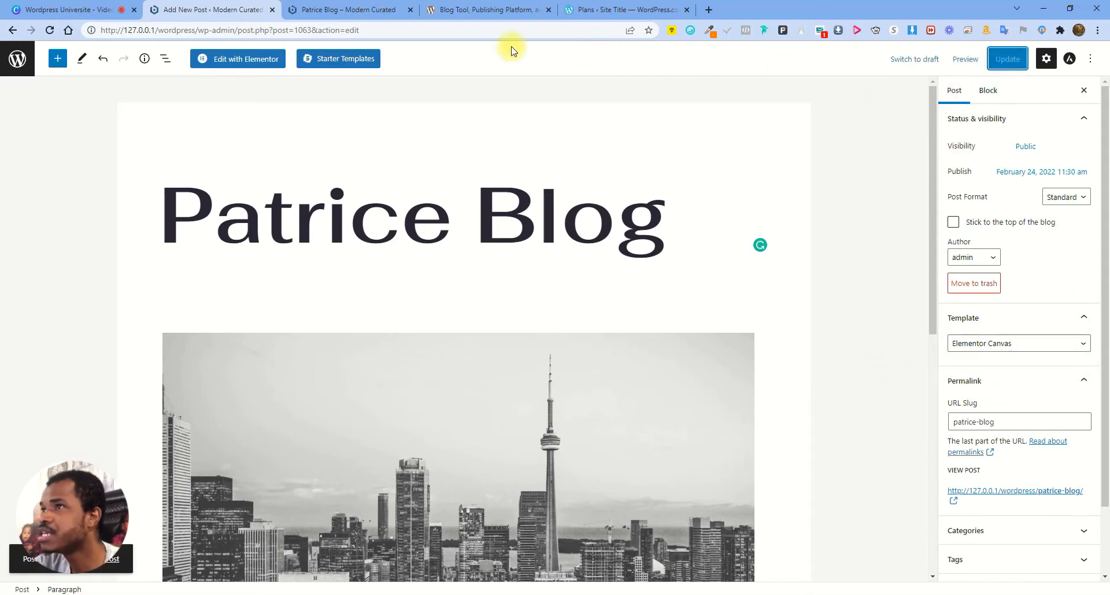
click(343, 7)
click(49, 31)
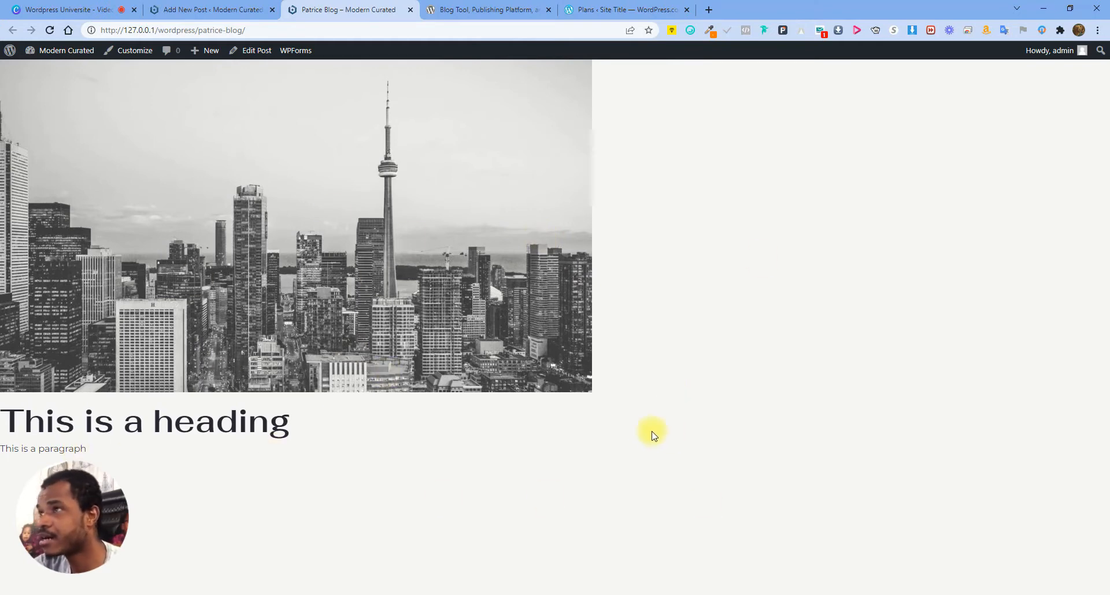
Switch the Template to Elementor Full Width, update, and check the reloaded live page
click(196, 9)
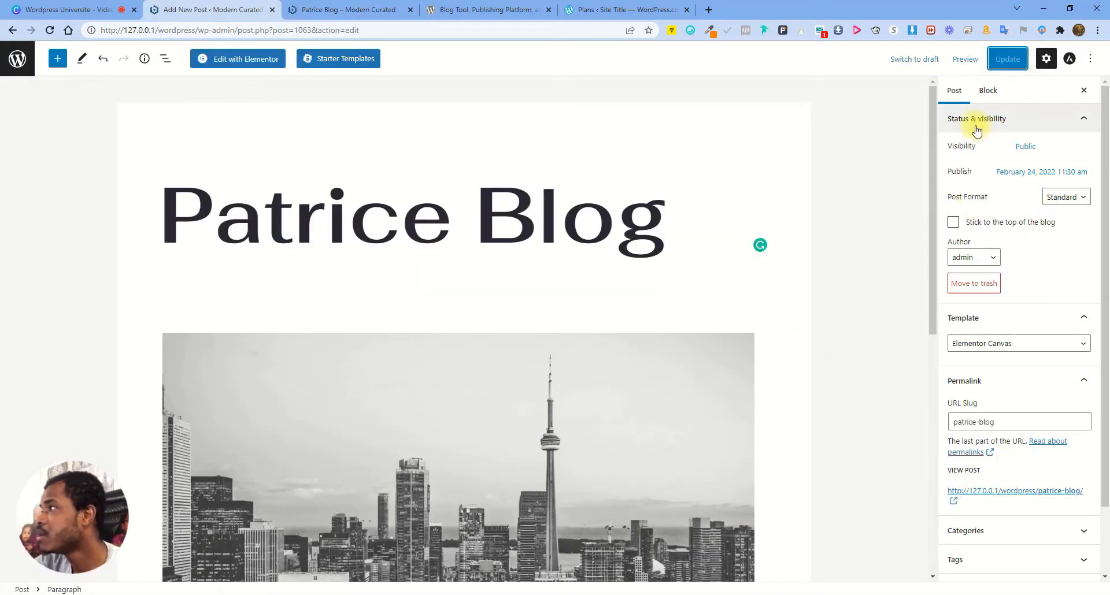
click(1021, 345)
click(1001, 377)
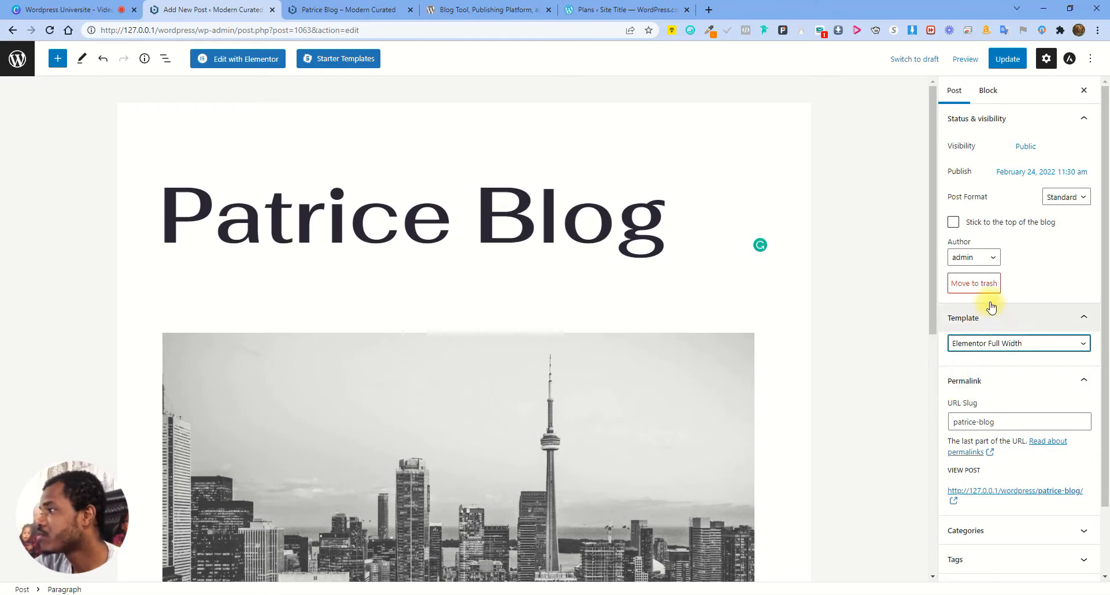
click(1010, 60)
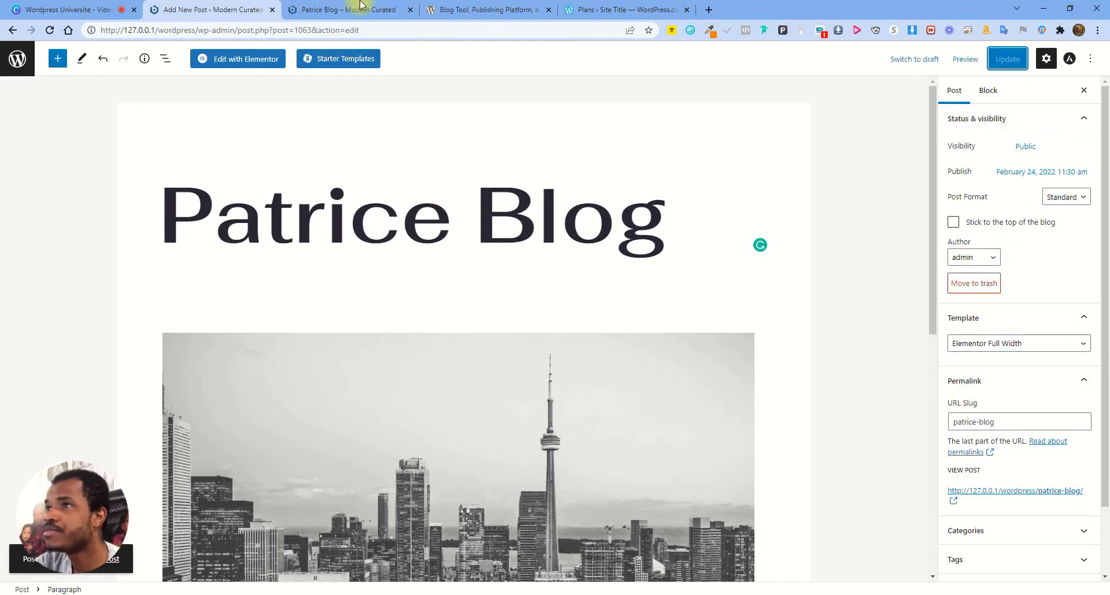
click(329, 5)
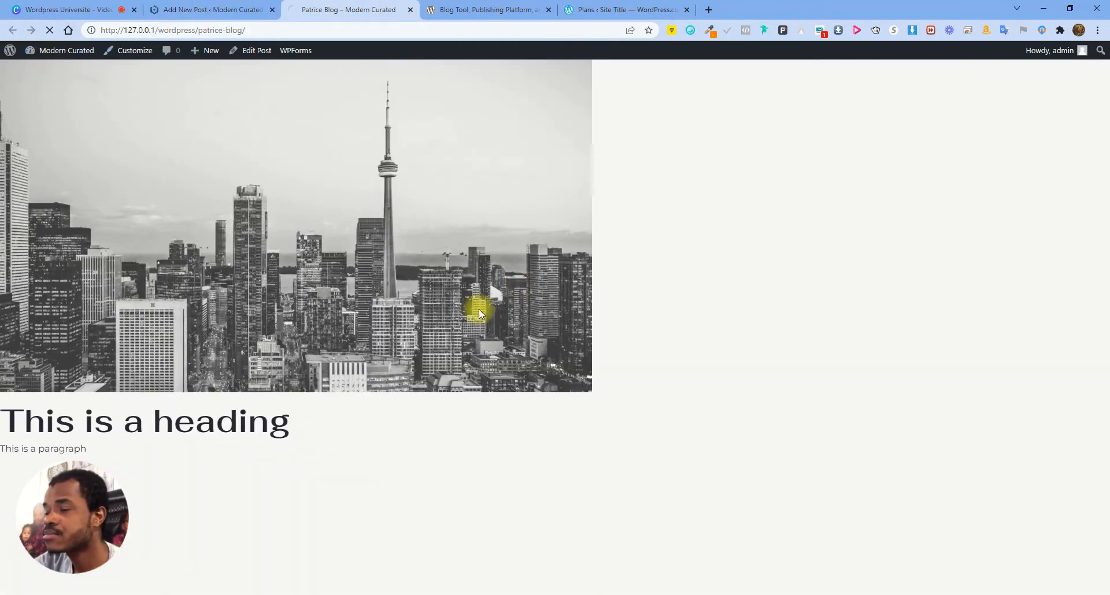
scroll(577, 319, down, 2)
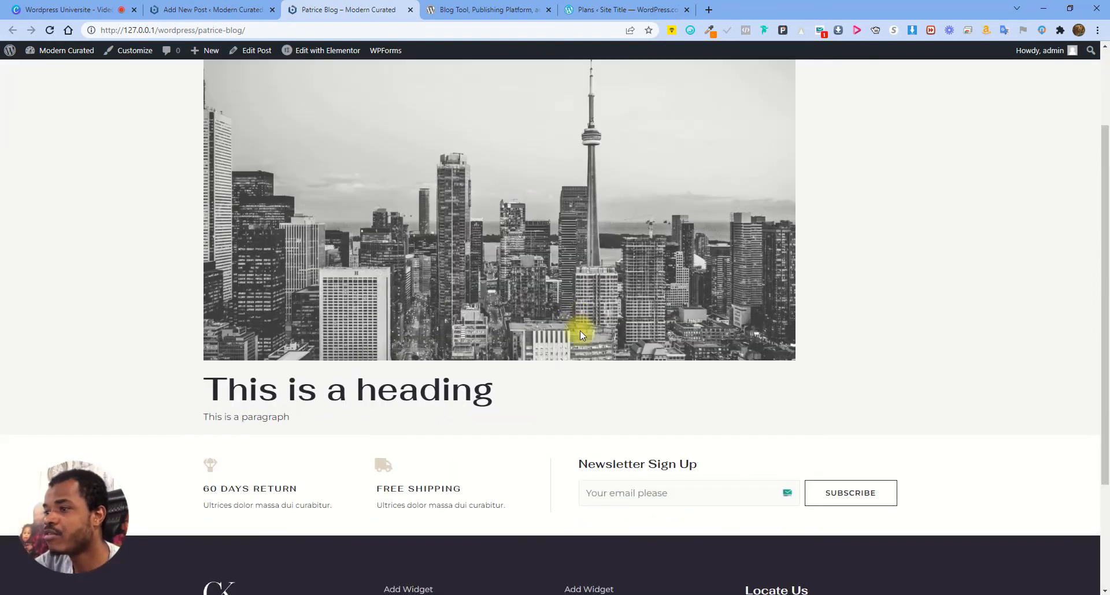
scroll(575, 344, up, 2)
scroll(578, 363, down, 2)
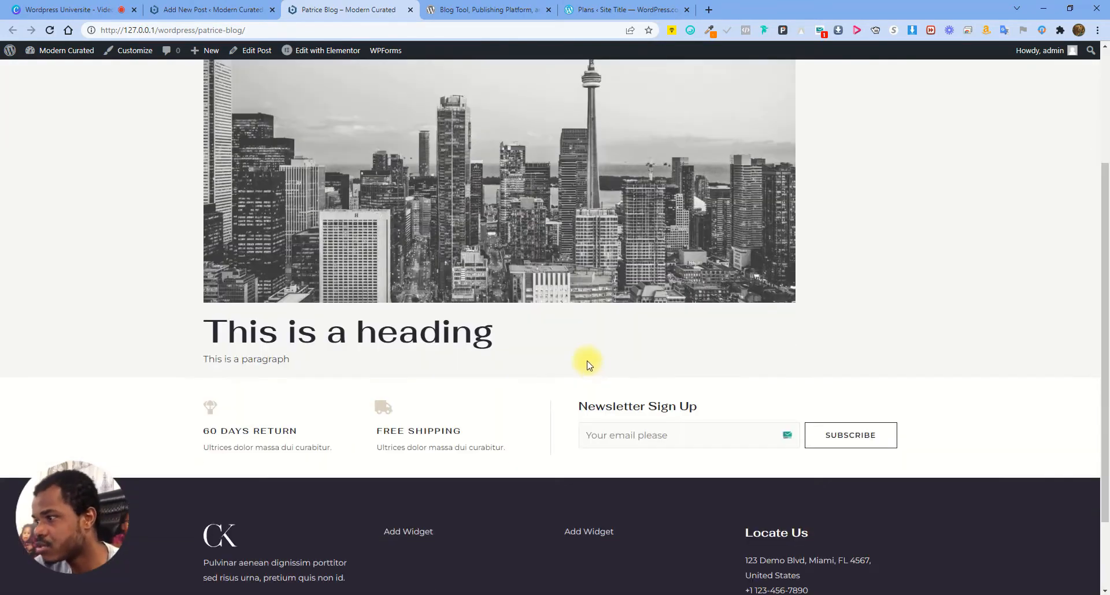
scroll(477, 384, up, 2)
click(258, 6)
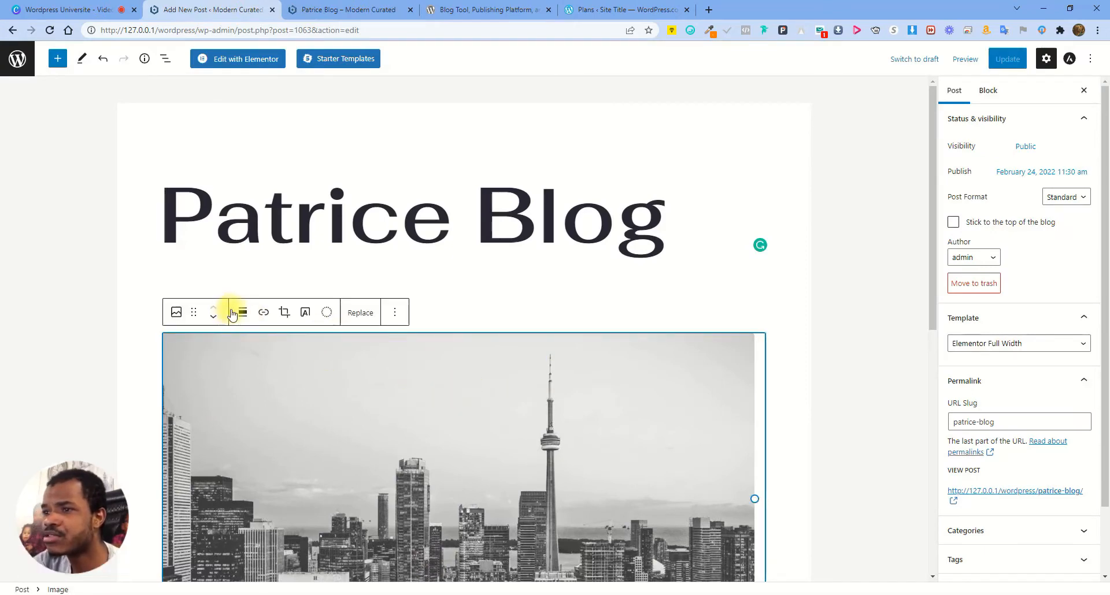
Try left and center alignment on the skyline image, settling on full width
click(243, 312)
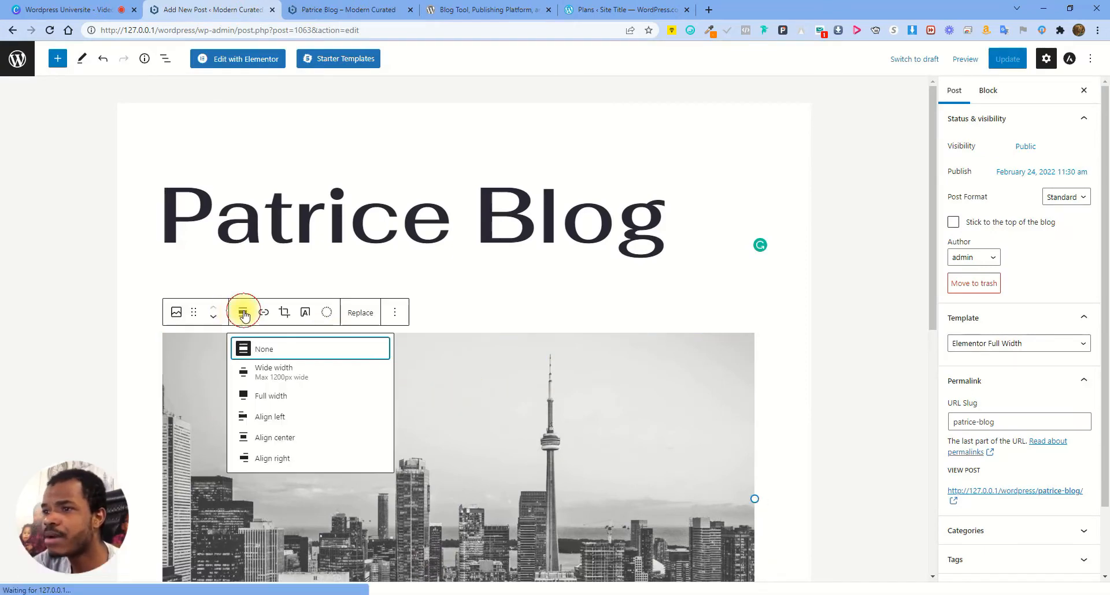
click(276, 399)
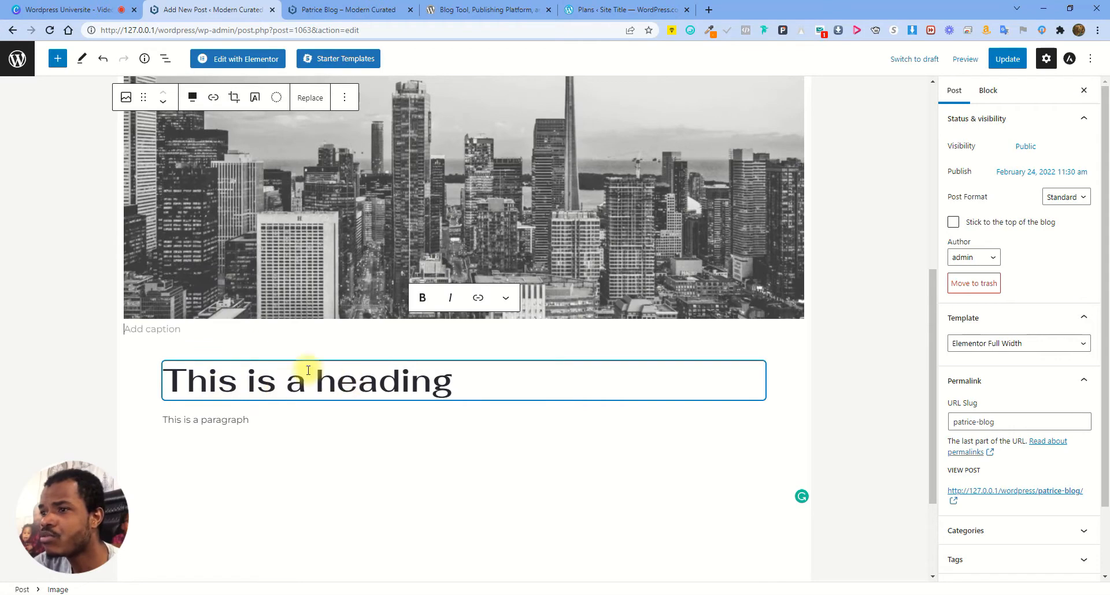
scroll(404, 324, up, 4)
click(192, 146)
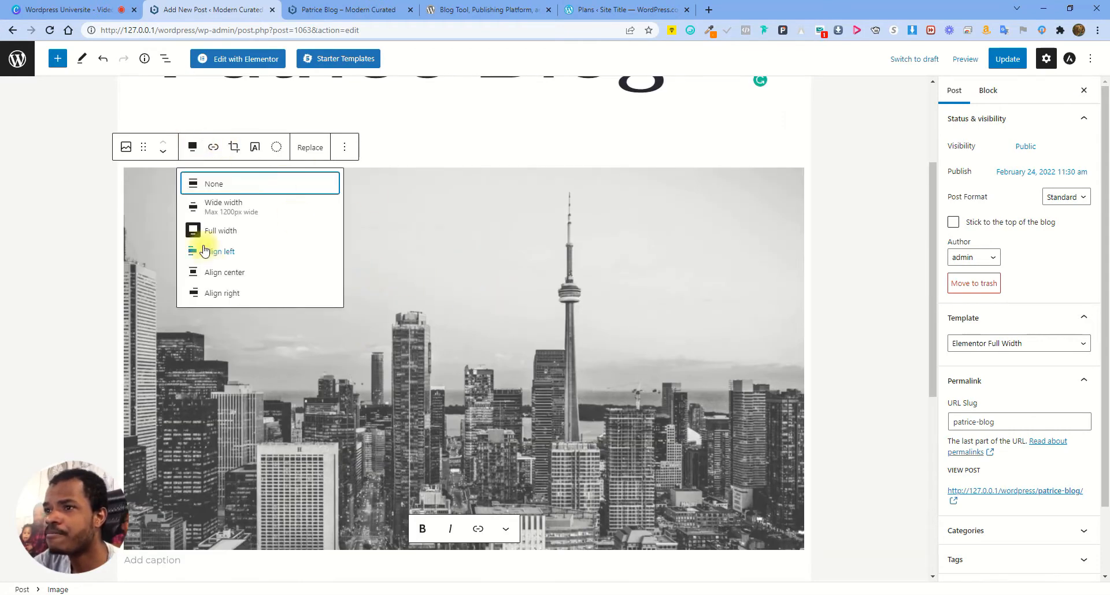
click(229, 252)
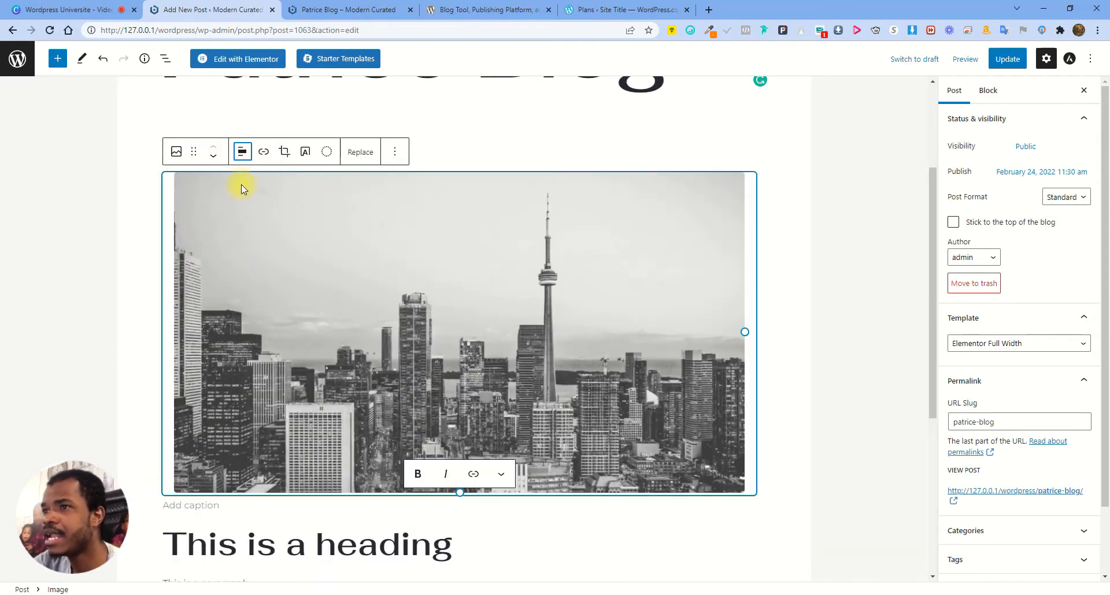
click(243, 151)
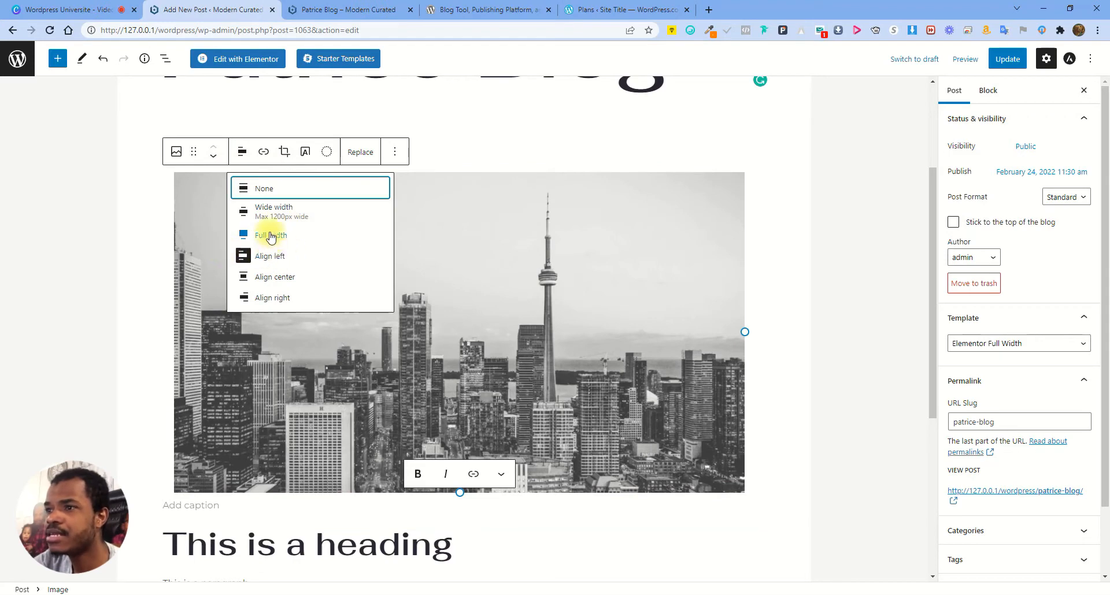
click(274, 277)
click(242, 147)
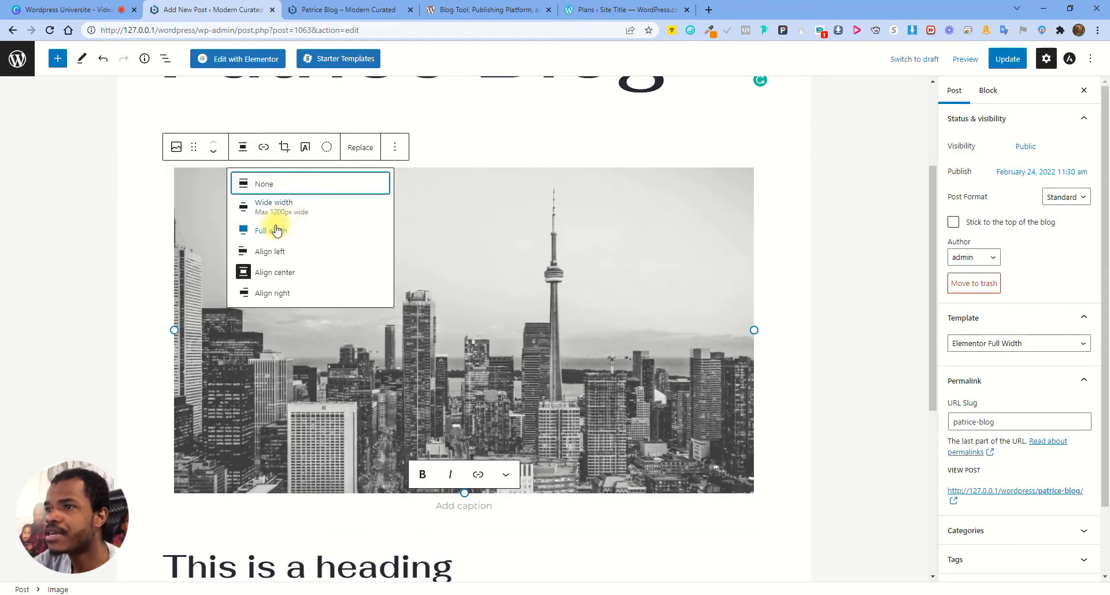
click(276, 231)
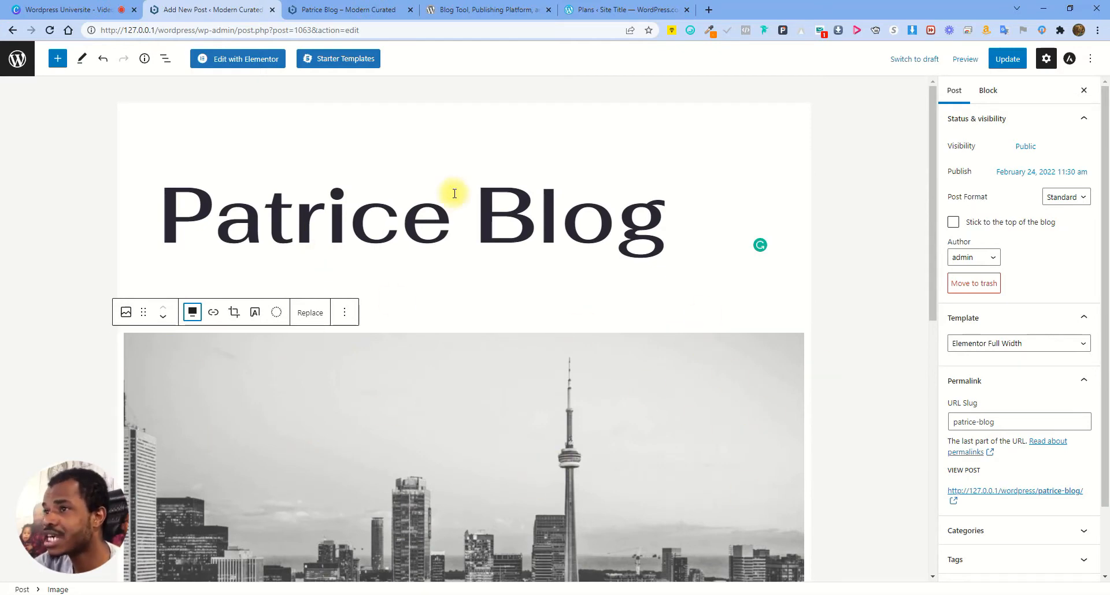
Save the full-width image change and check it on the live post
scroll(416, 370, down, 5)
click(1007, 58)
click(323, 7)
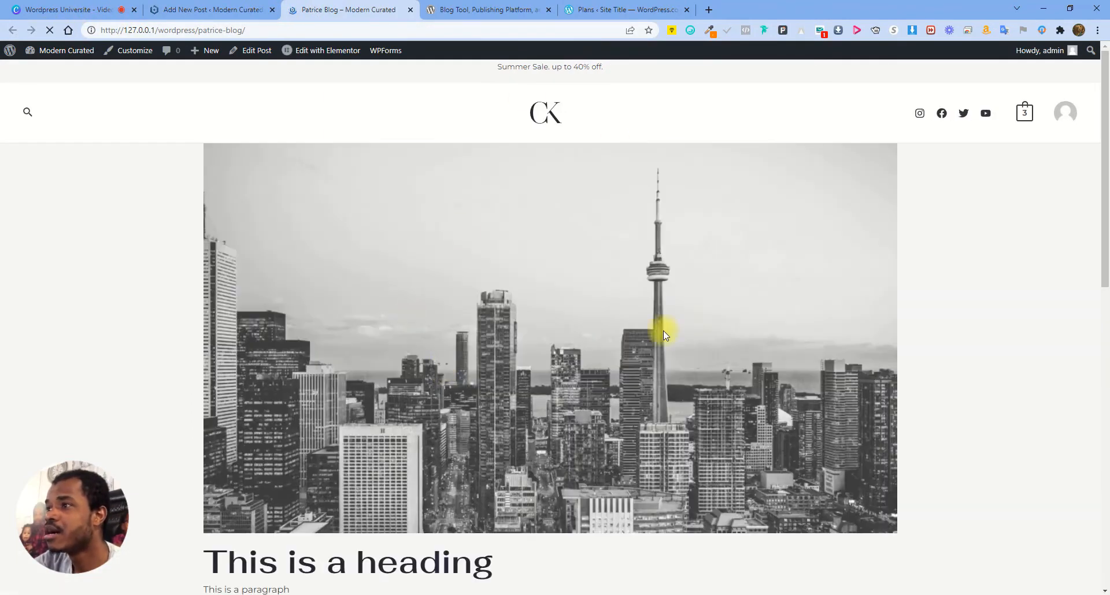
Go back to the editor tab and exit to the Posts list
scroll(482, 406, down, 4)
scroll(253, 339, up, 8)
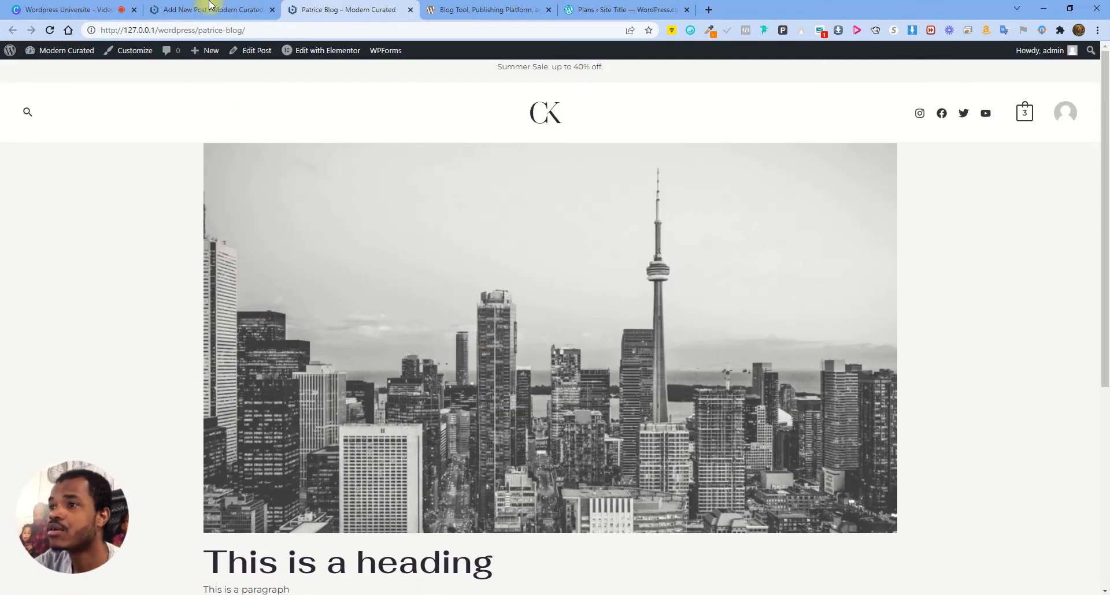
click(210, 8)
click(16, 57)
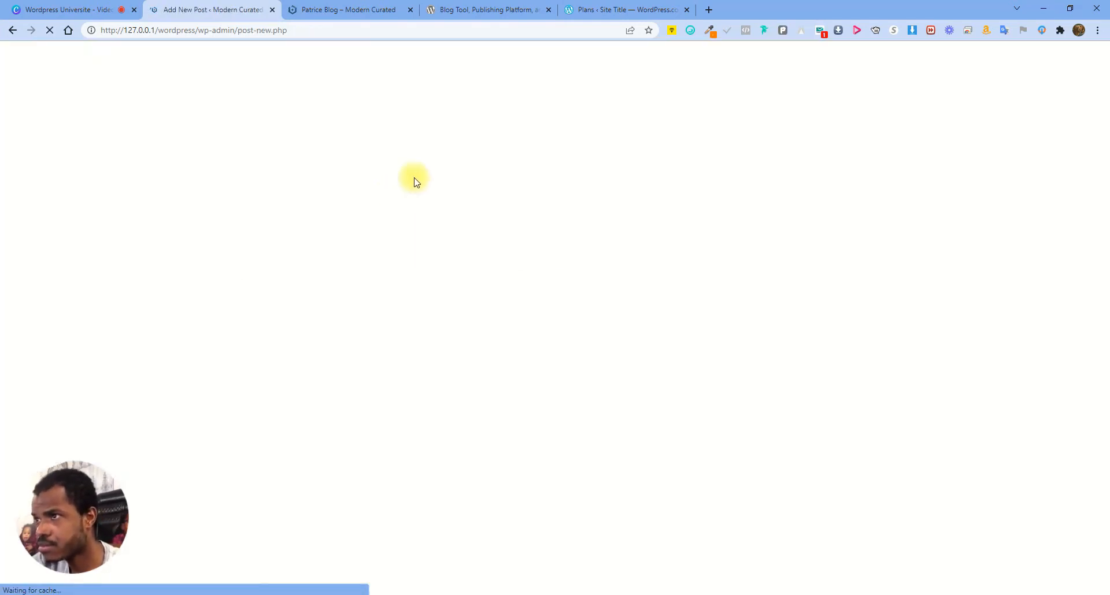
Title the post 'New Blog' and put the cursor in the empty block below
text(Ne)
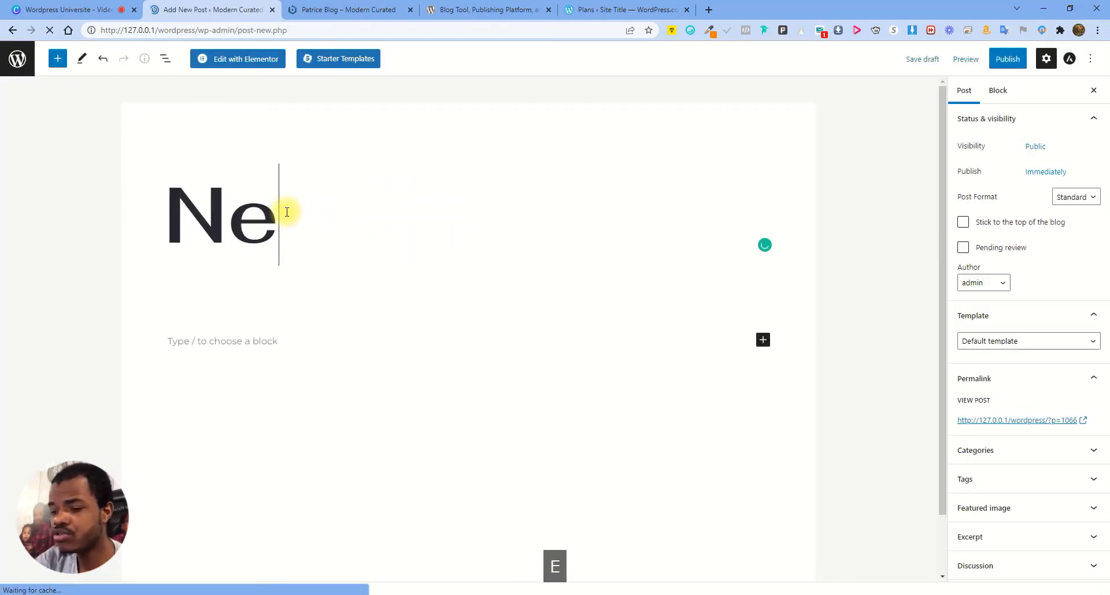
text(w Blog)
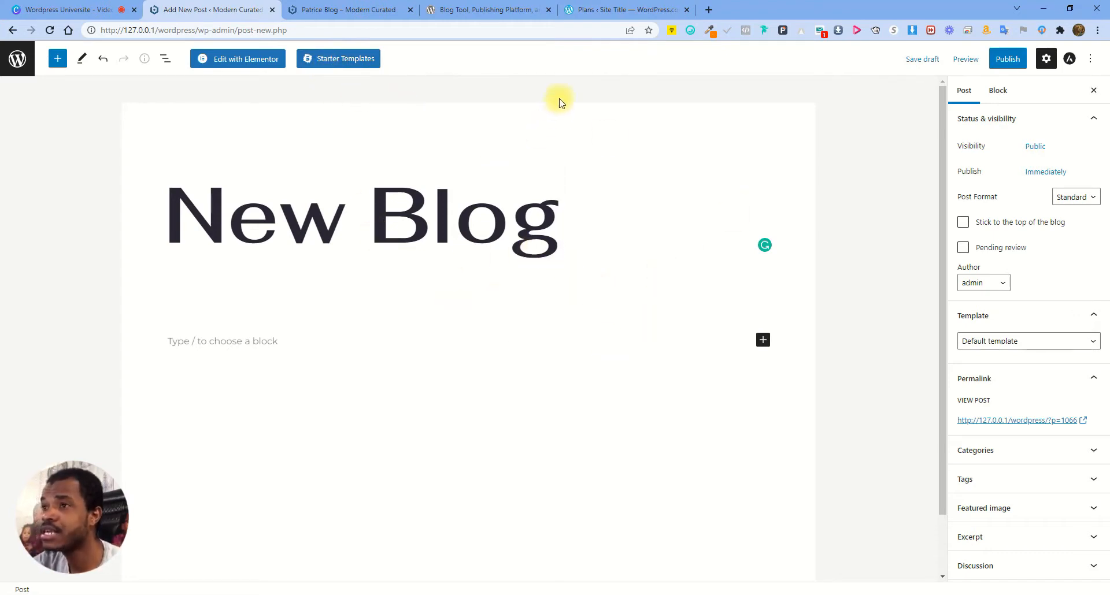
click(268, 196)
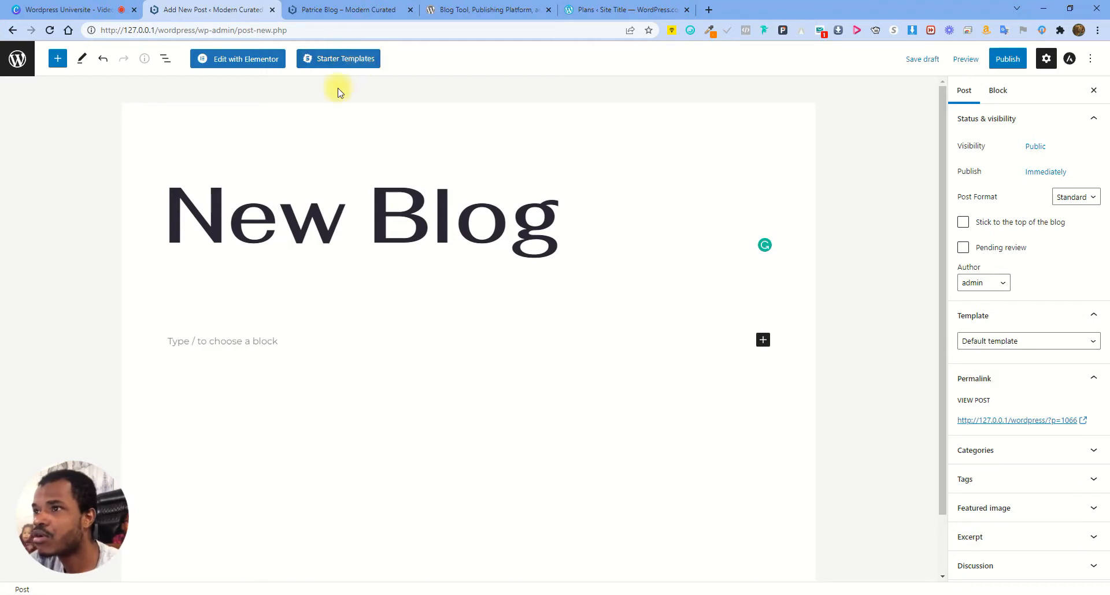
click(592, 235)
click(266, 338)
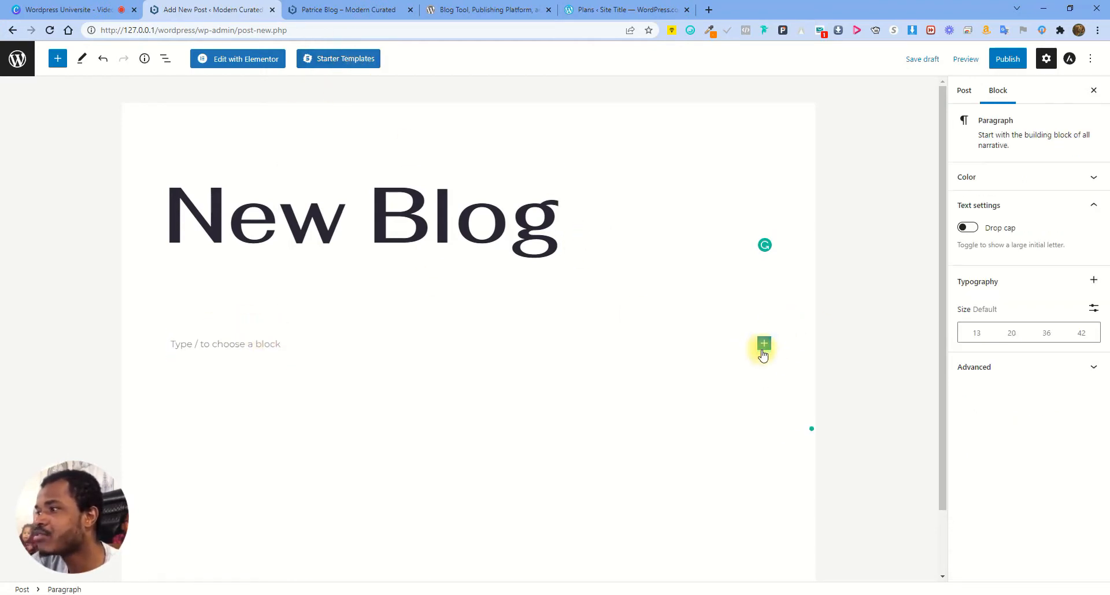
Import the dark 'This is a Section Heading You Can Edit' block pattern from Starter Templates
click(344, 61)
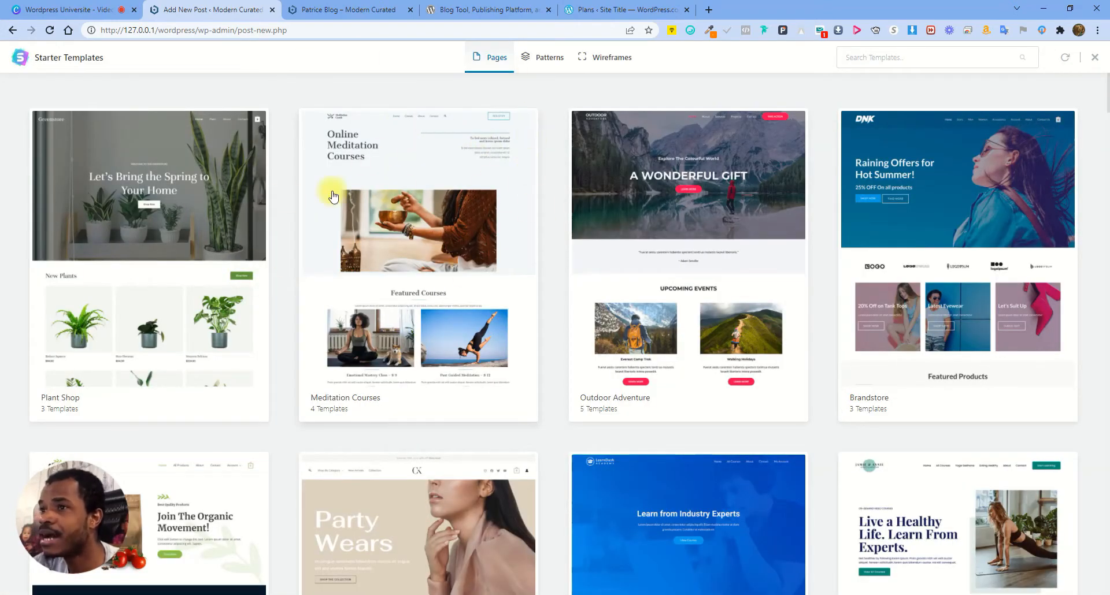
scroll(263, 360, down, 3)
scroll(426, 441, down, 2)
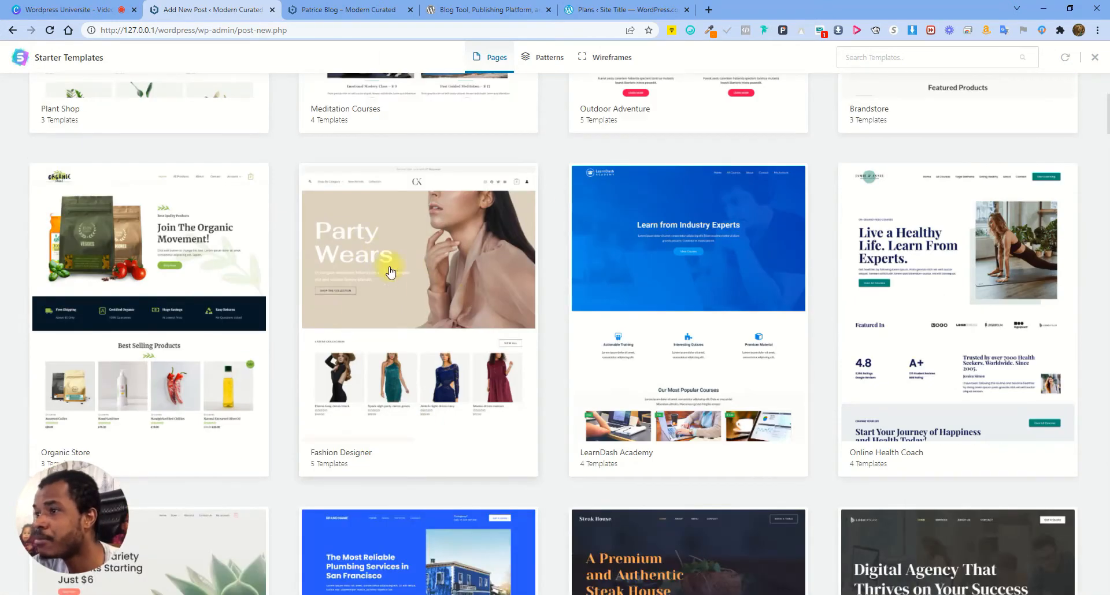
scroll(590, 318, down, 10)
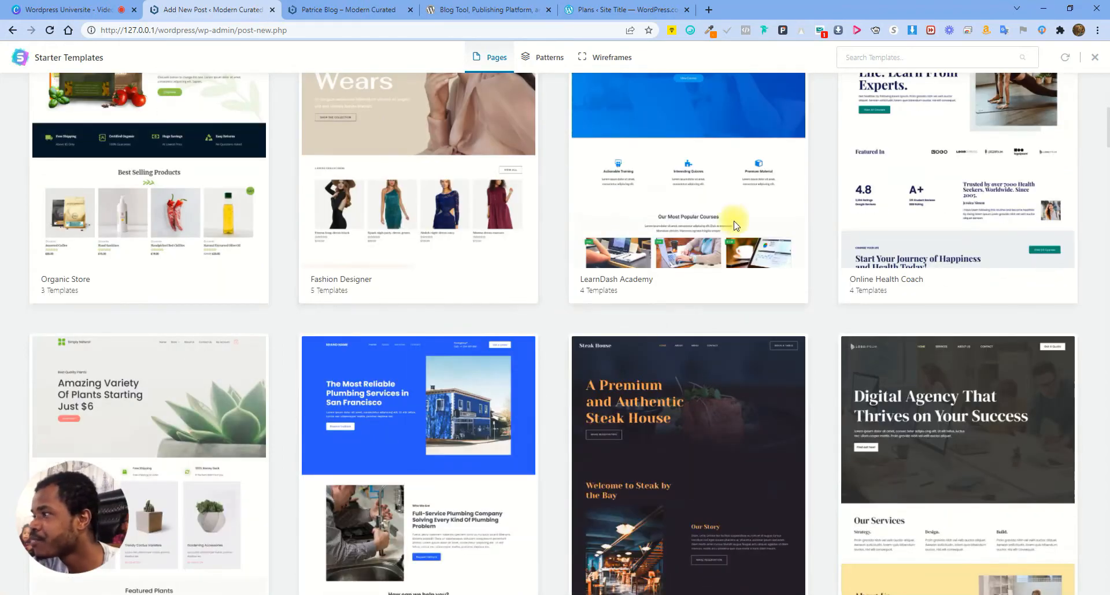
scroll(844, 310, down, 3)
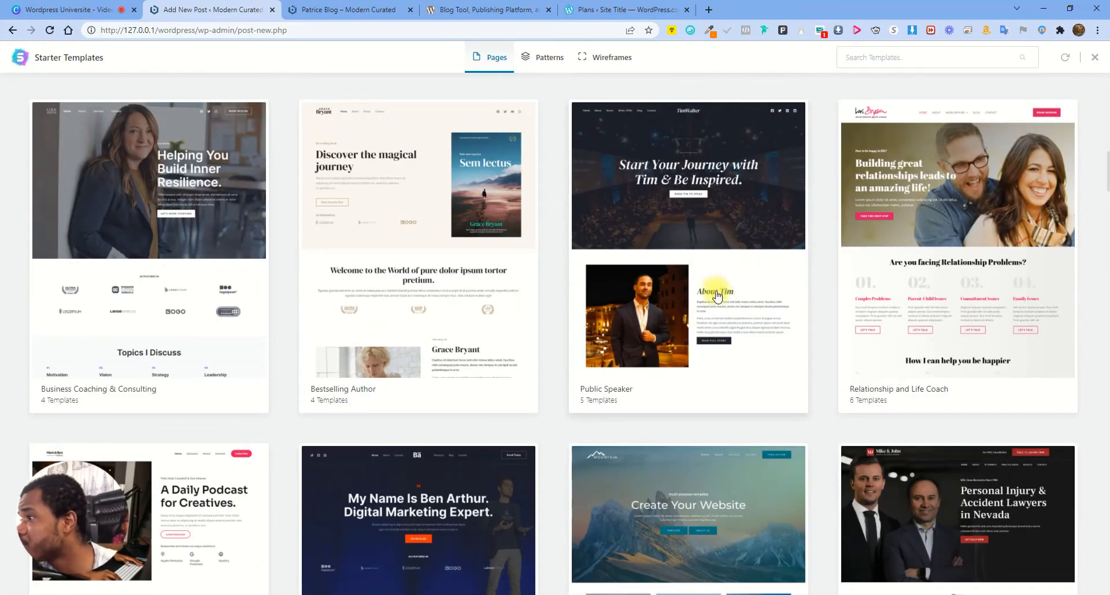
scroll(520, 260, down, 5)
scroll(509, 226, up, 15)
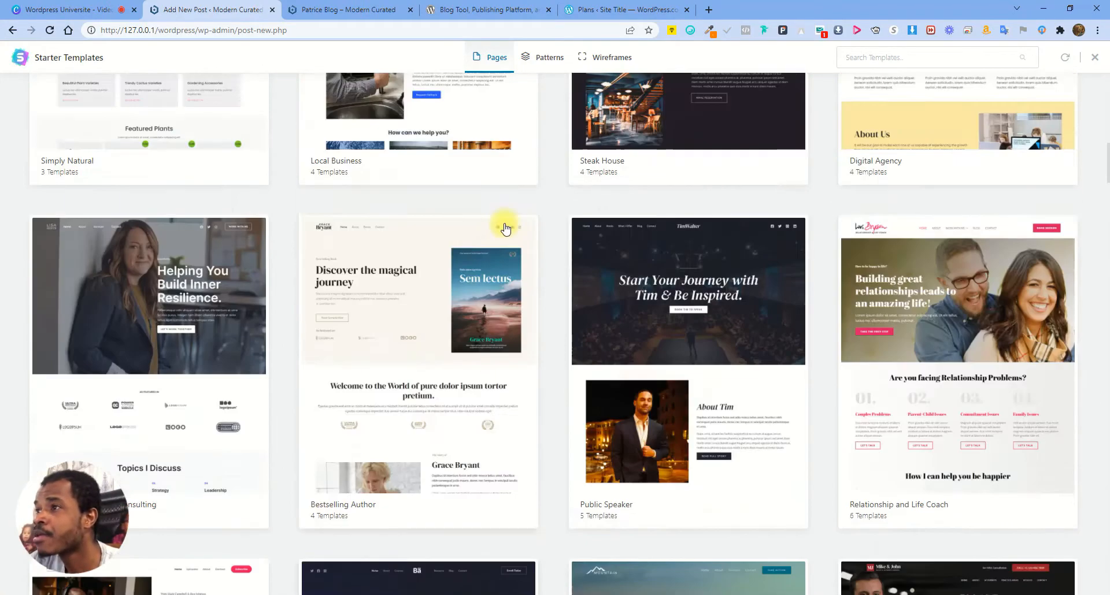
scroll(535, 231, up, 5)
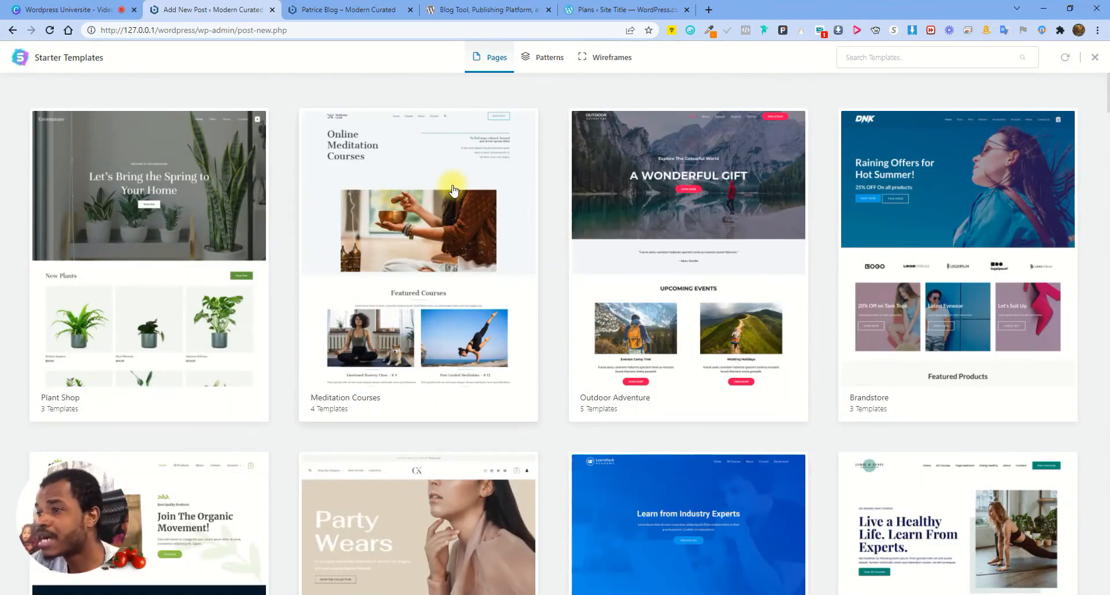
click(544, 58)
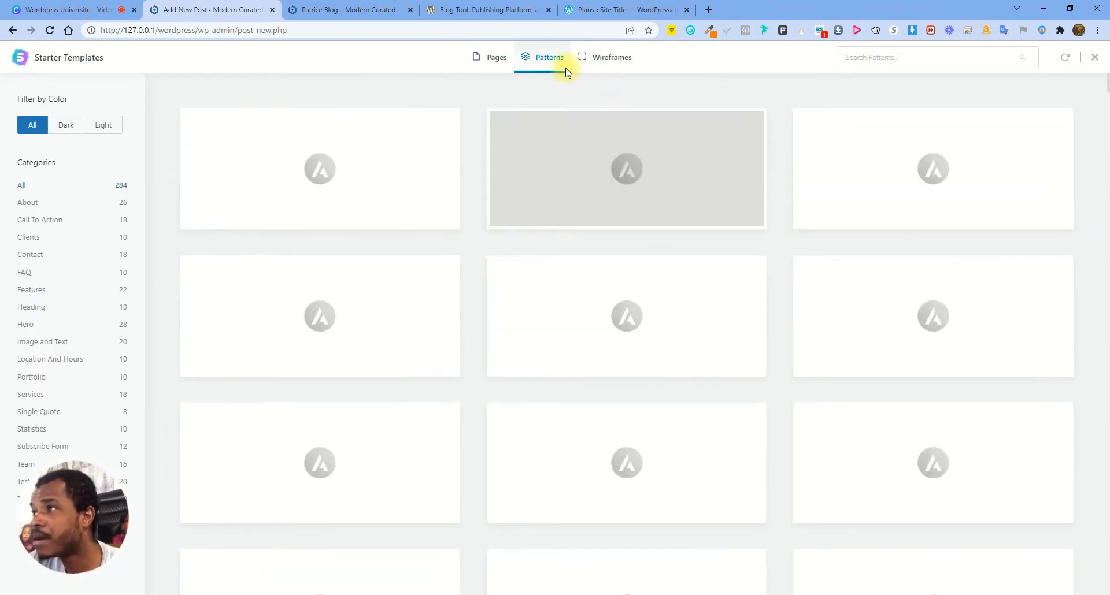
click(611, 60)
click(548, 57)
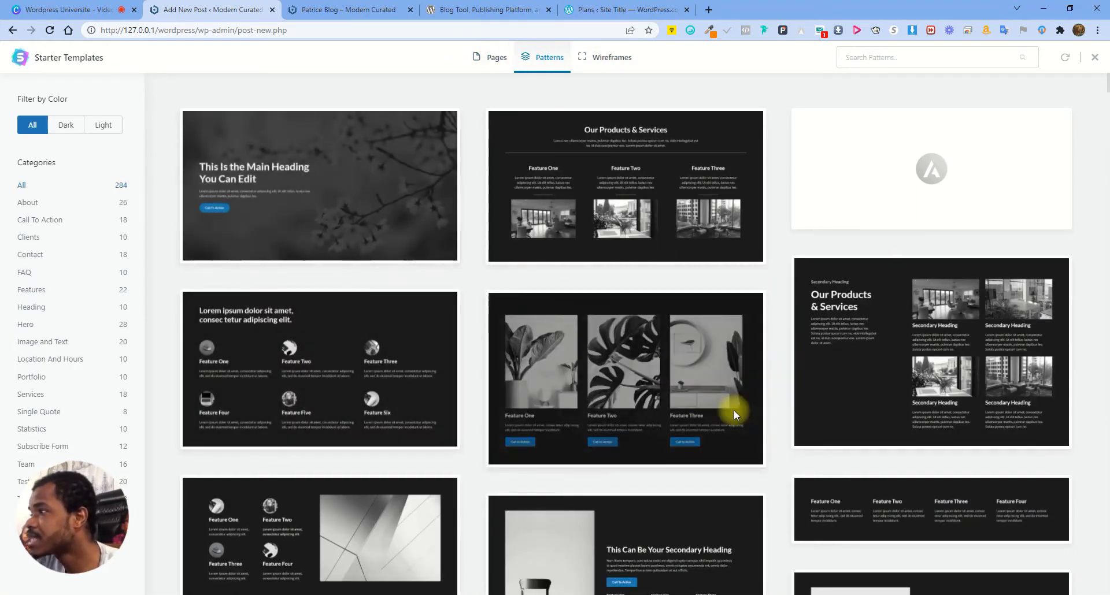
scroll(585, 358, down, 3)
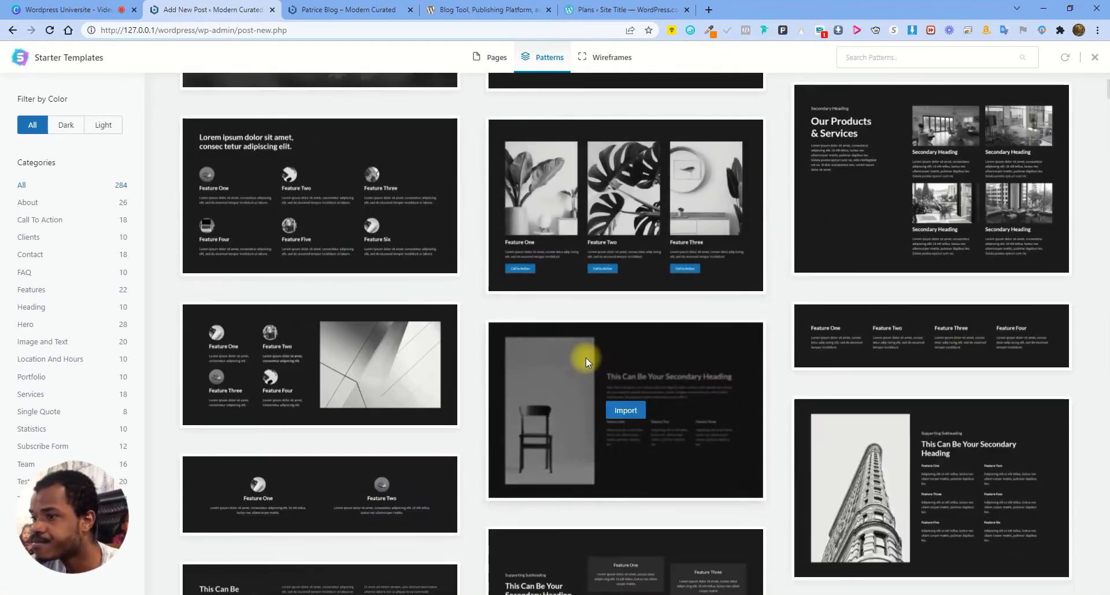
scroll(586, 358, down, 3)
scroll(700, 359, down, 3)
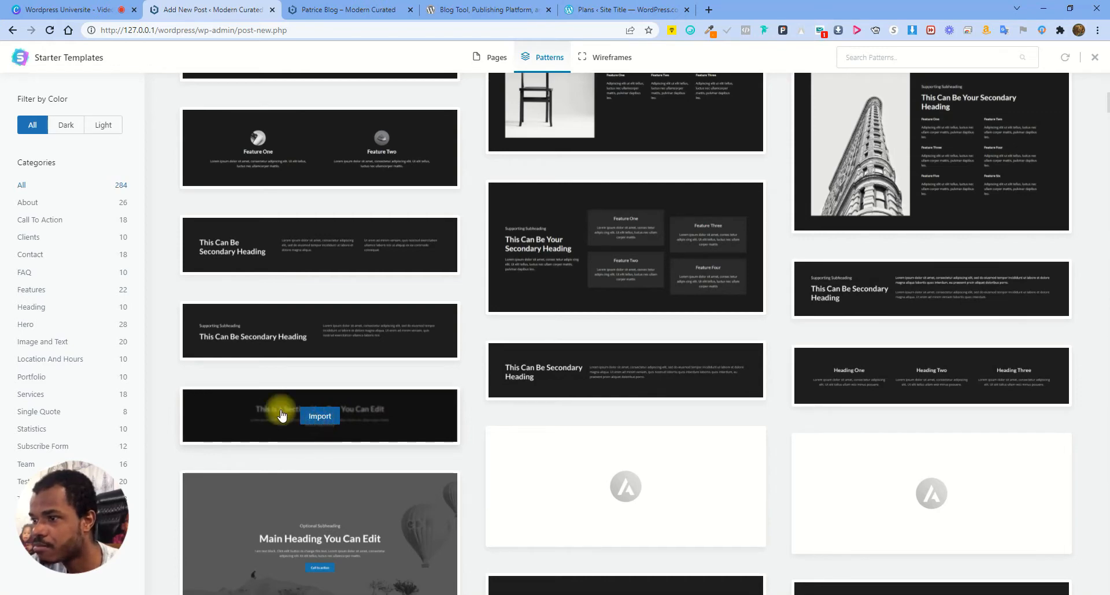
click(321, 417)
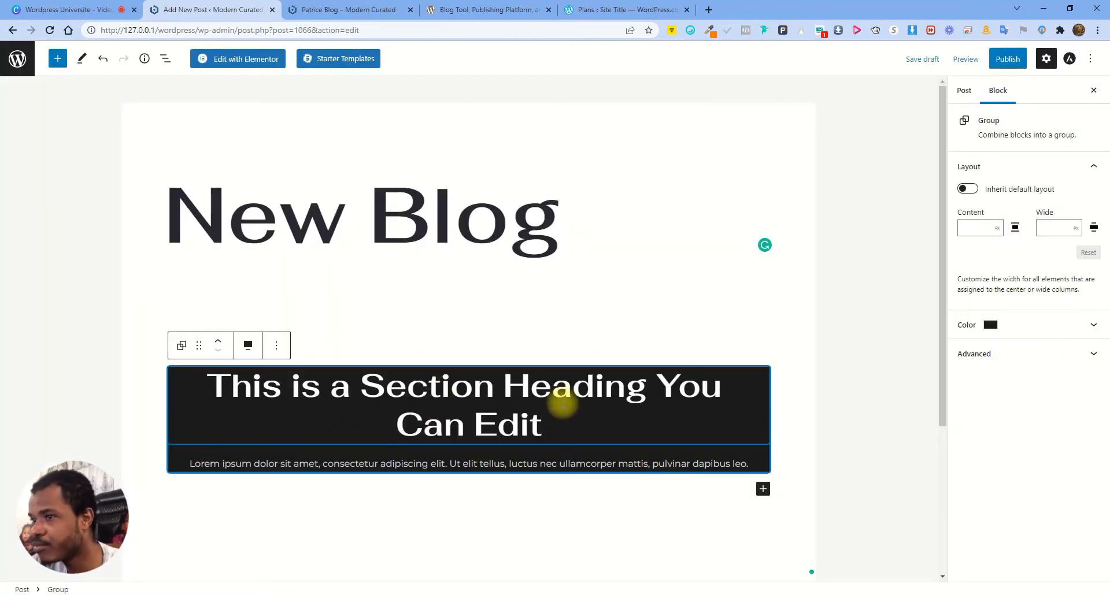
Set the post template to Elementor Canvas and publish the post
click(963, 91)
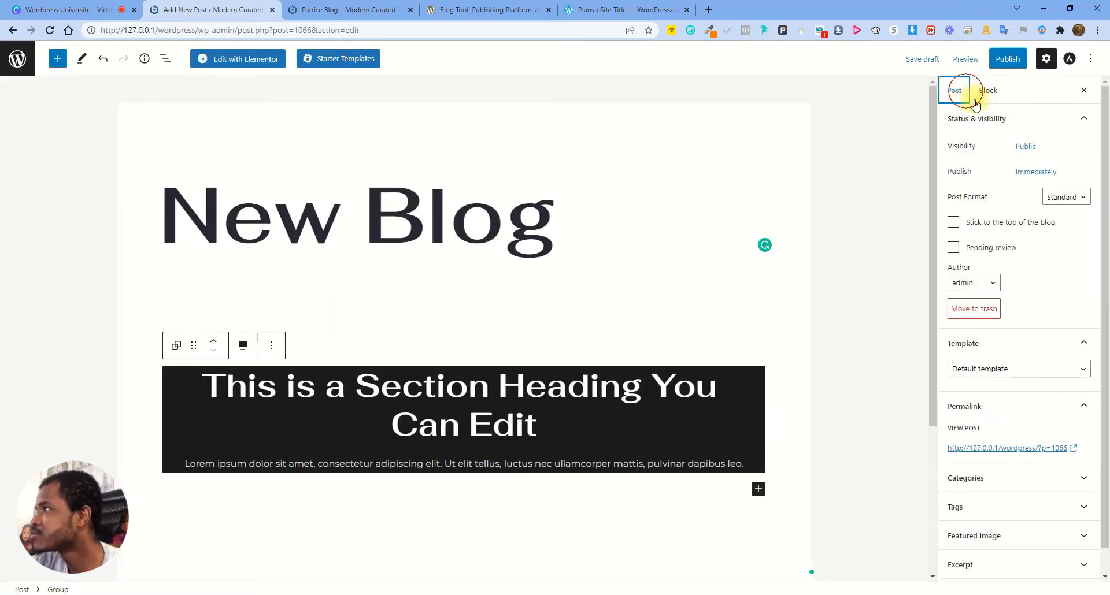
click(994, 376)
click(1011, 391)
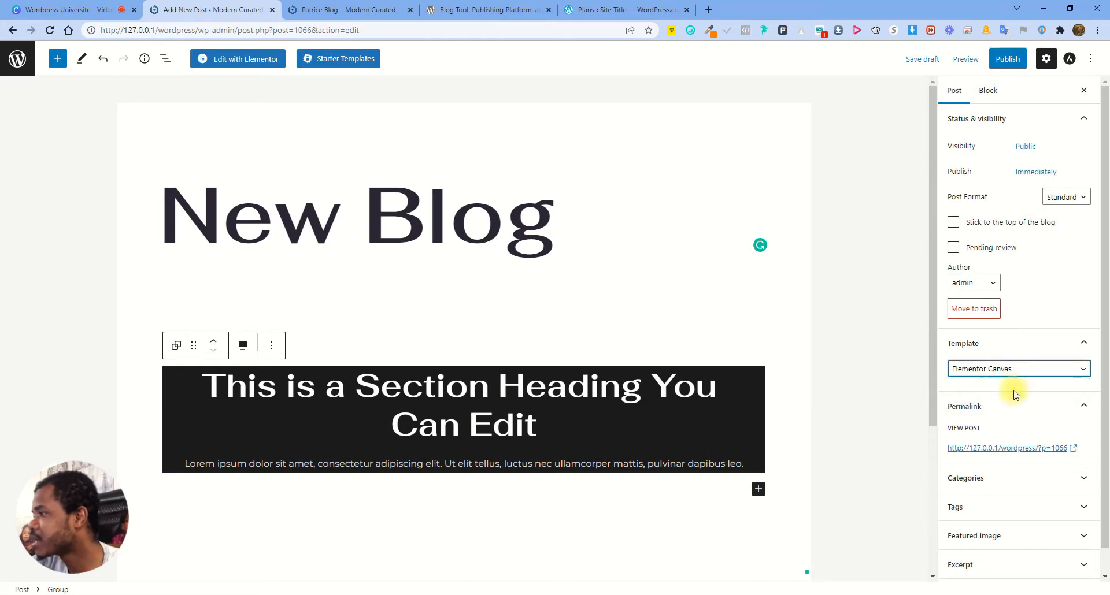
click(1012, 60)
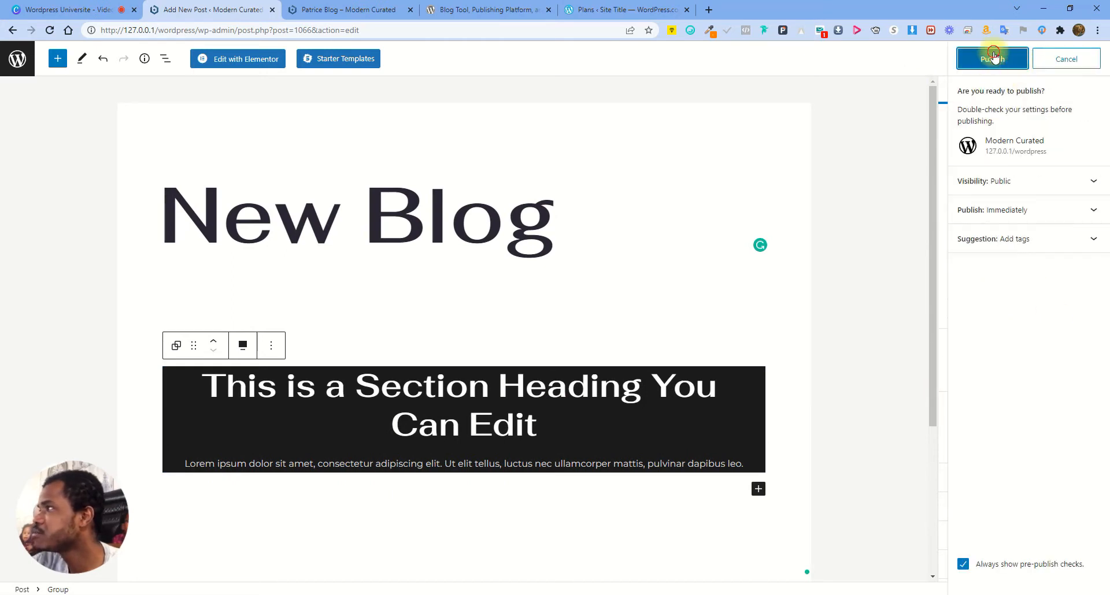
click(992, 58)
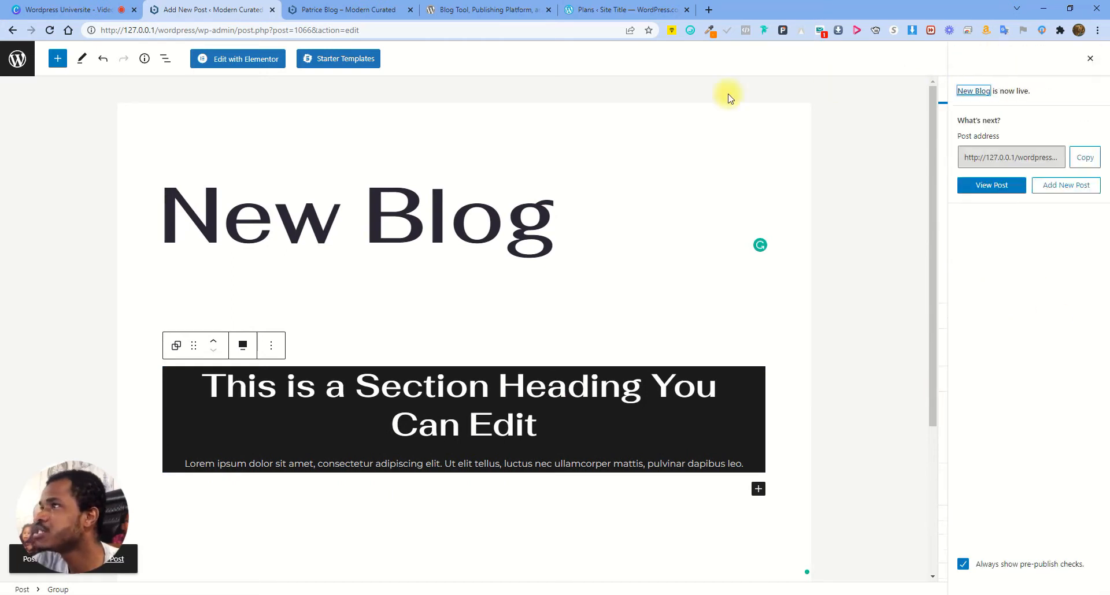
Open the published New Blog post in a new tab and close the old blog tab
right_click(988, 186)
click(976, 195)
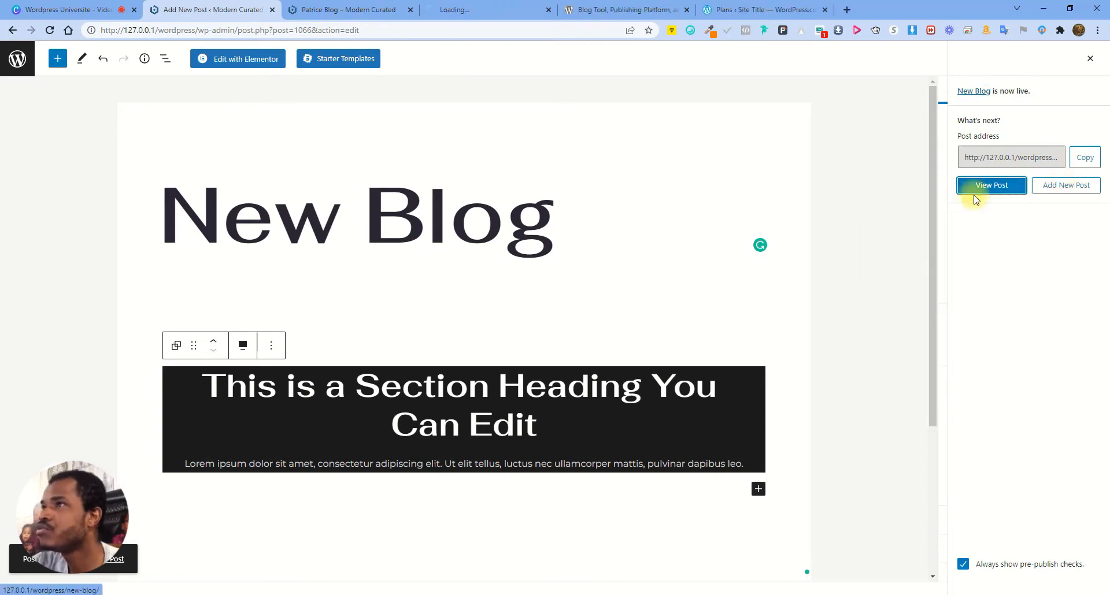
click(411, 10)
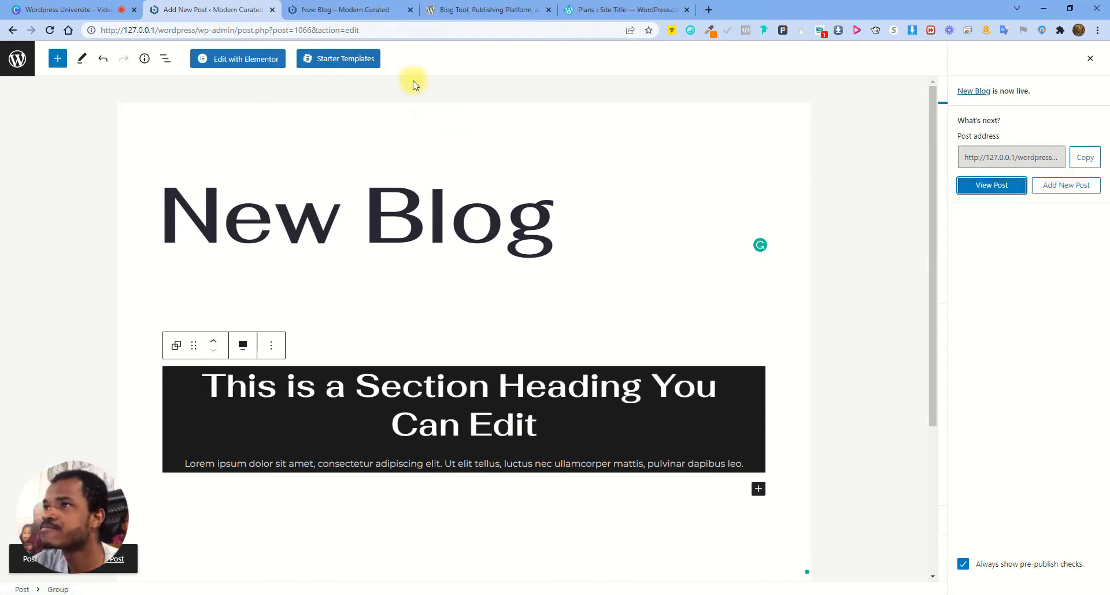
click(361, 12)
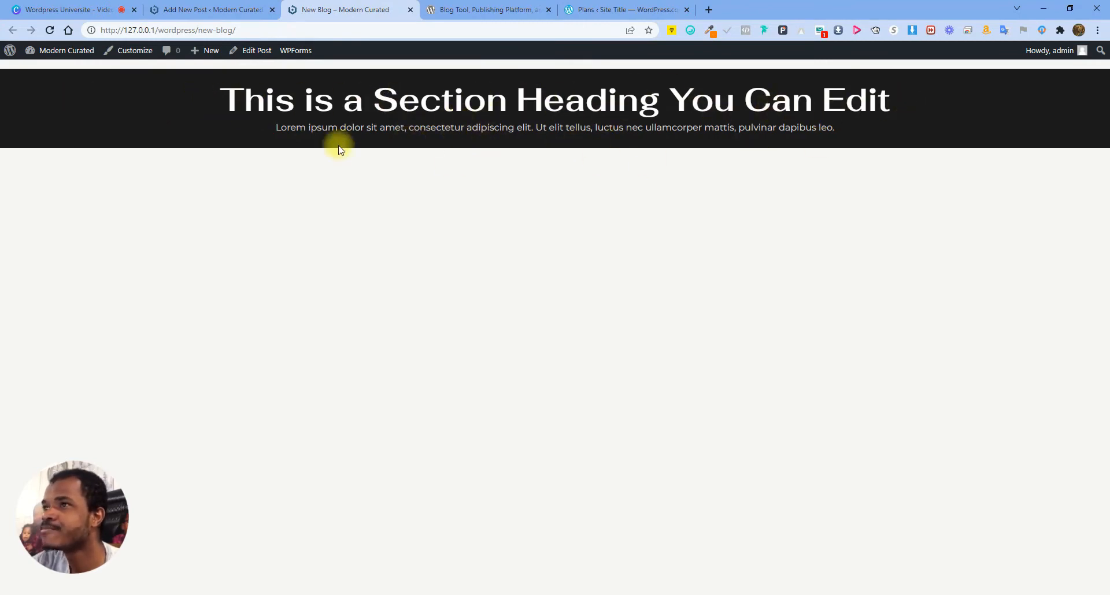
click(156, 14)
scroll(566, 382, down, 3)
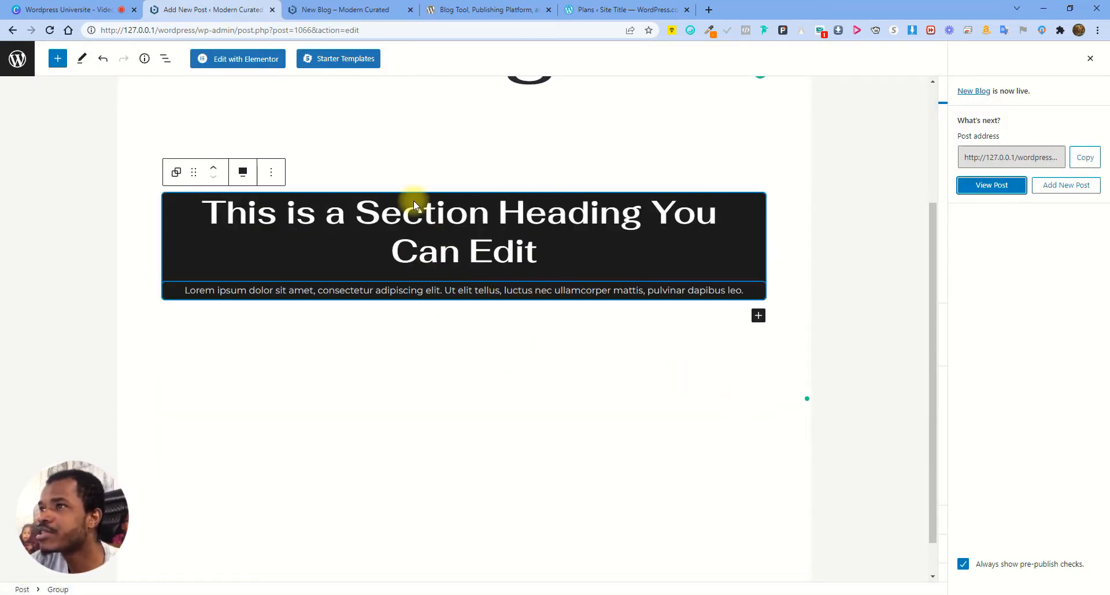
Import the dark About pattern with the building photo and 'This Can Be Secondary Heading'
click(350, 60)
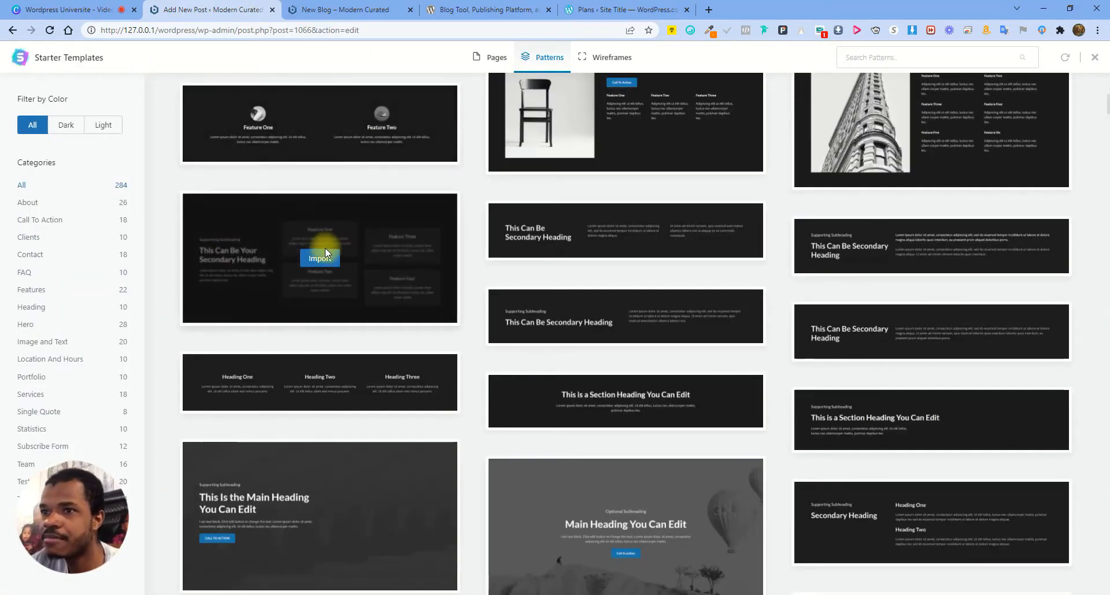
click(34, 204)
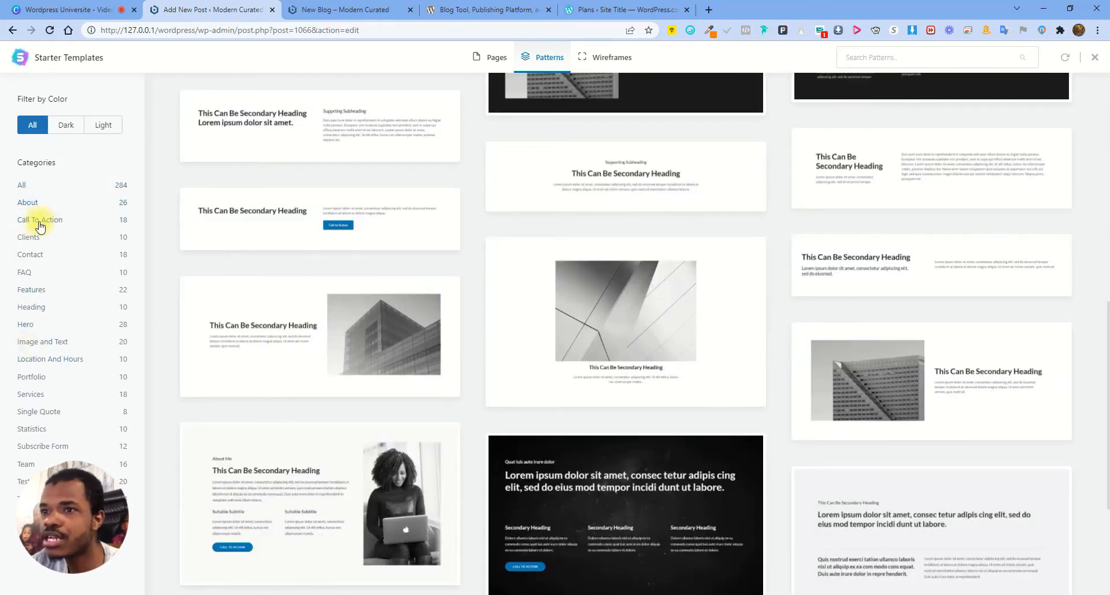
scroll(550, 348, down, 4)
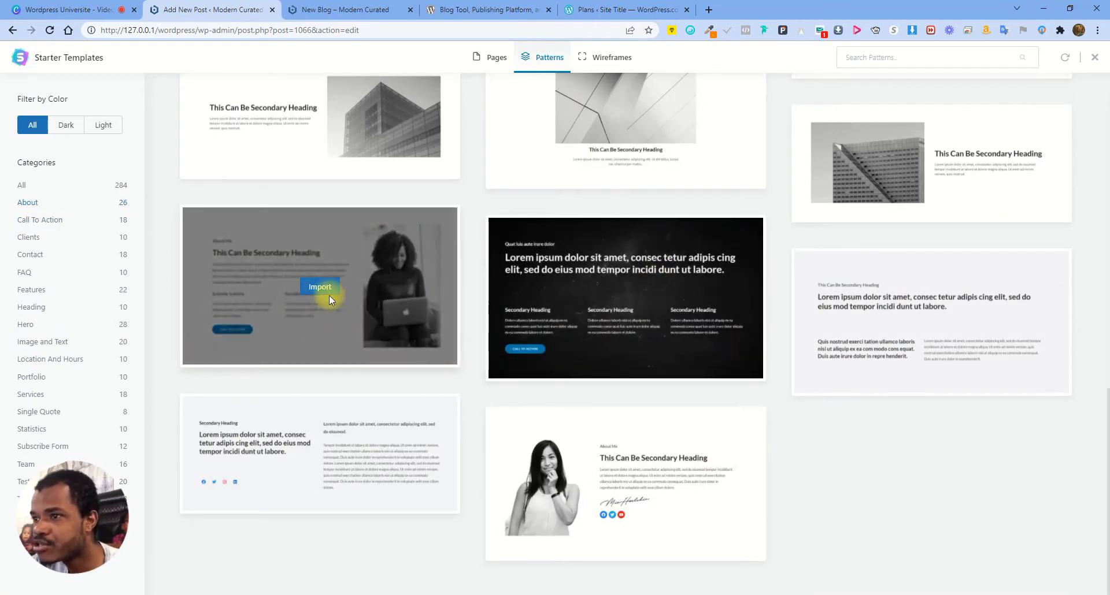
scroll(729, 267, up, 6)
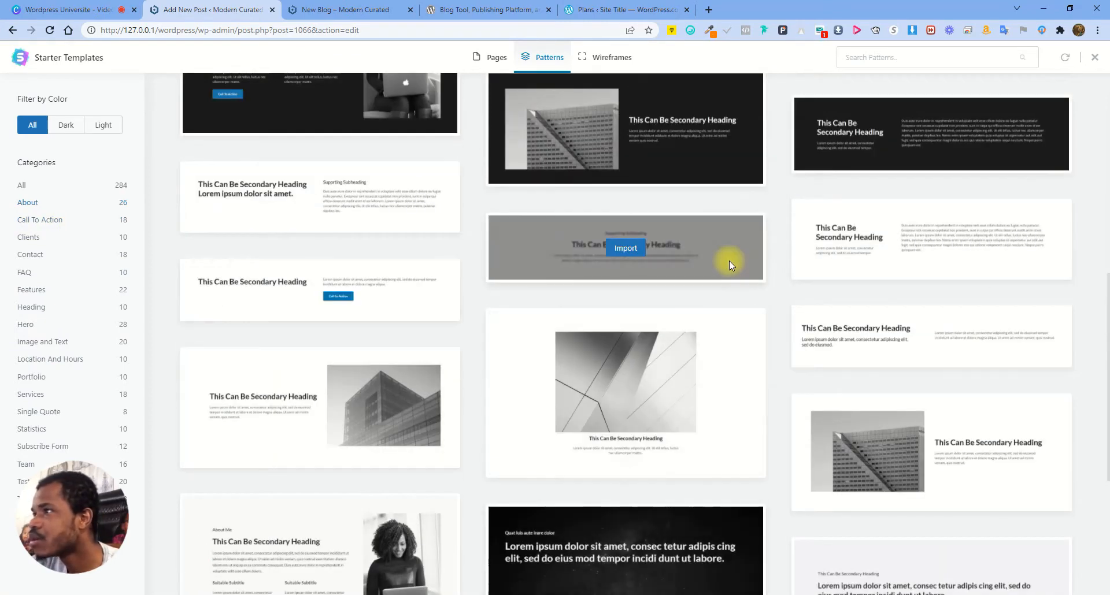
scroll(722, 219, up, 3)
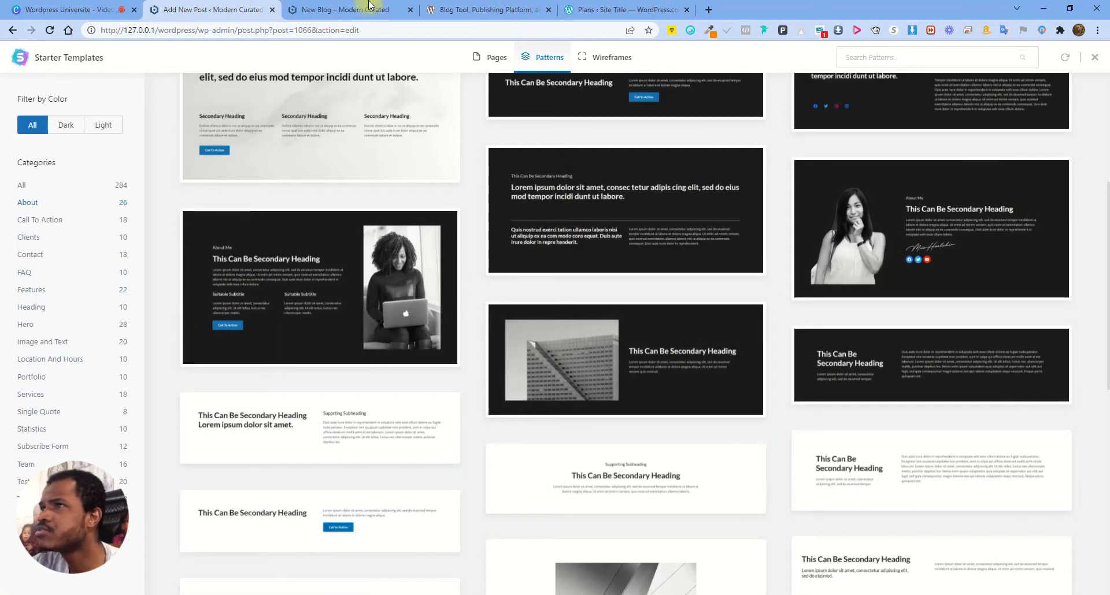
click(347, 9)
click(241, 10)
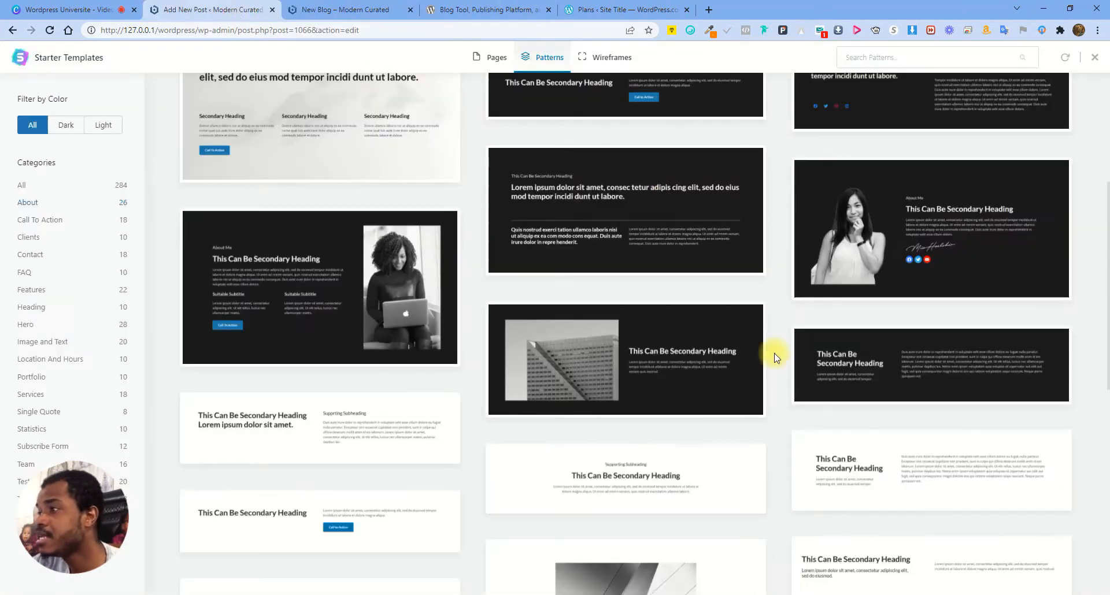
scroll(747, 349, down, 1)
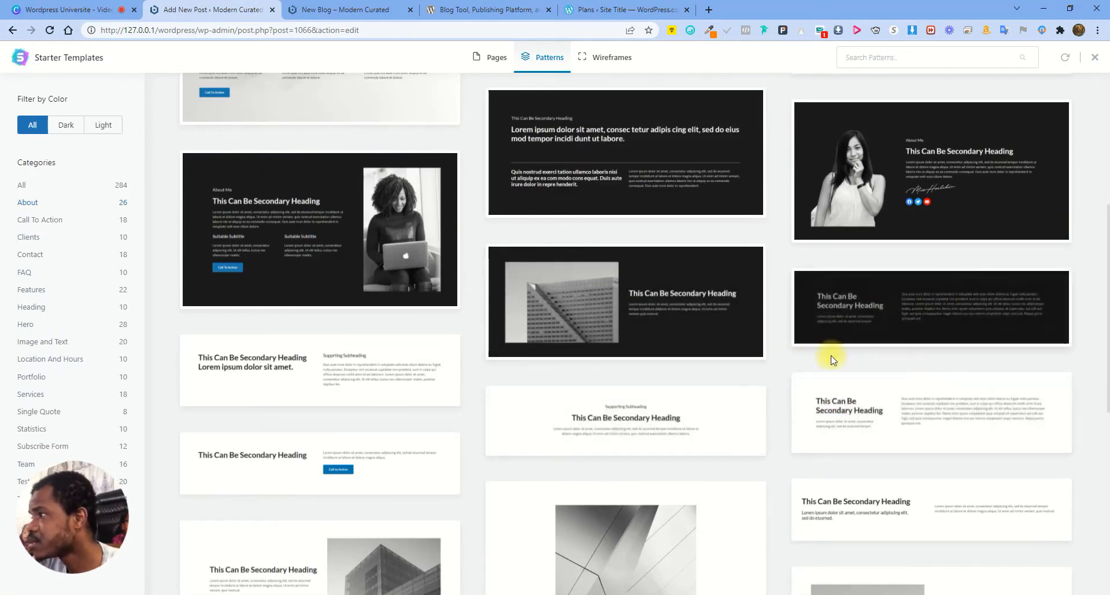
click(628, 307)
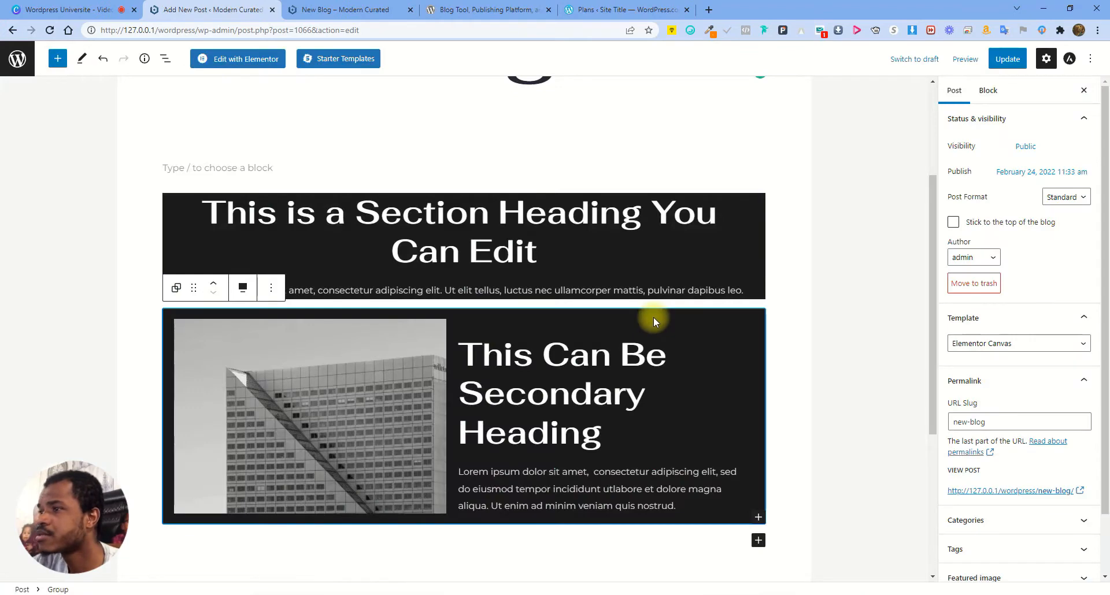
Update the post and reload the live New Blog page to confirm the building-photo section
click(1008, 59)
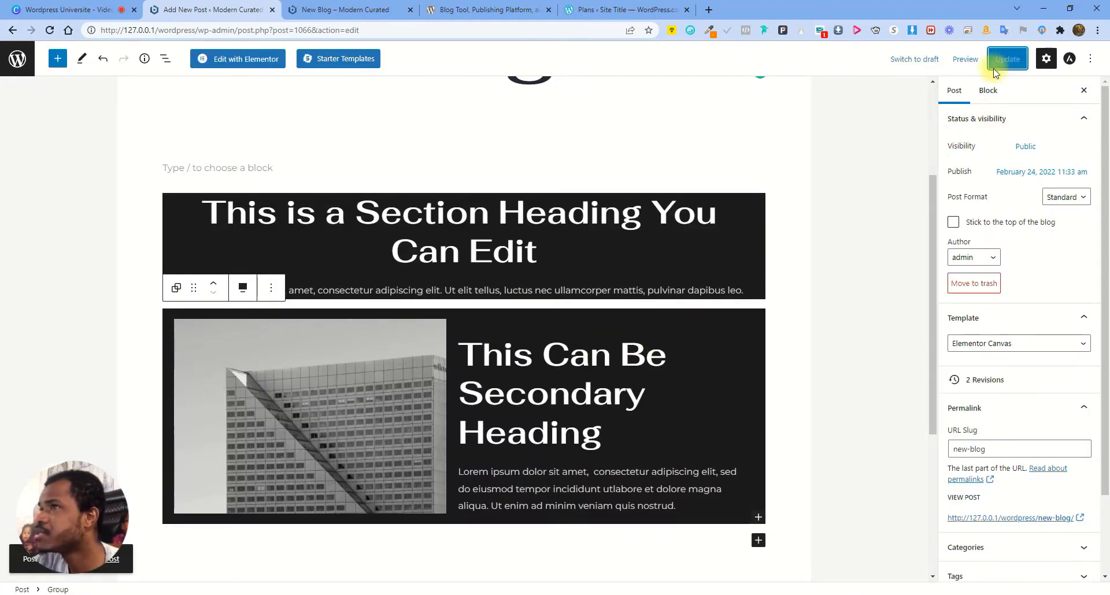
click(363, 11)
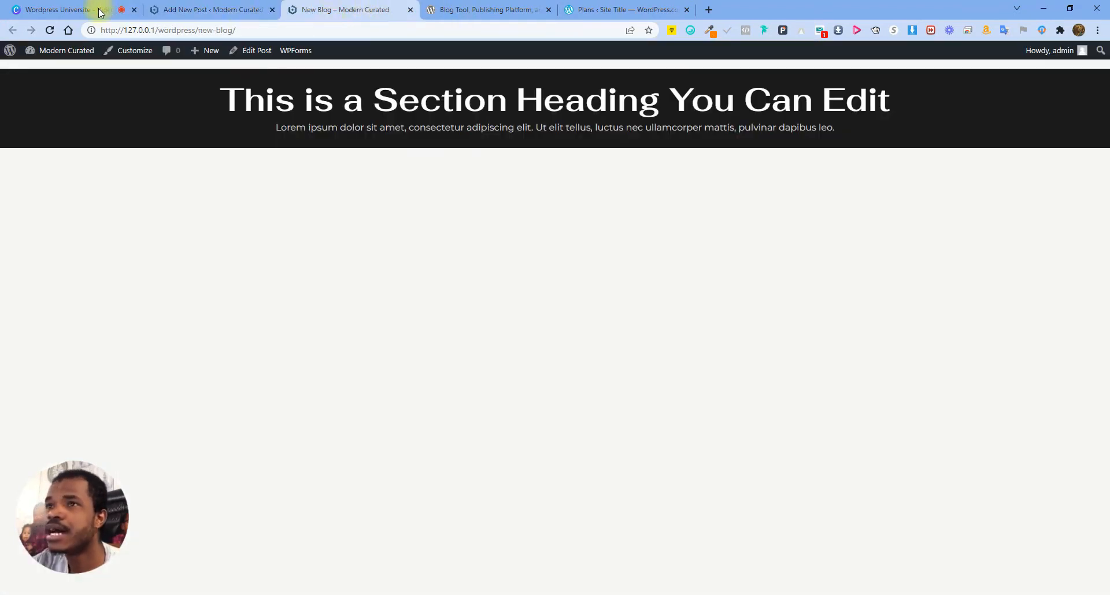
click(50, 30)
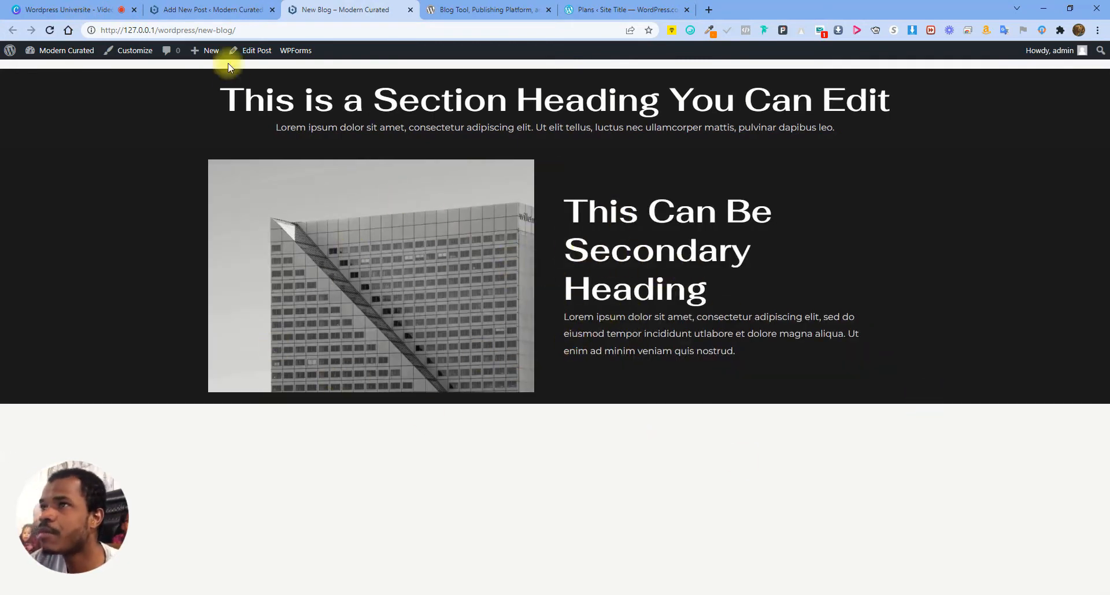
click(209, 13)
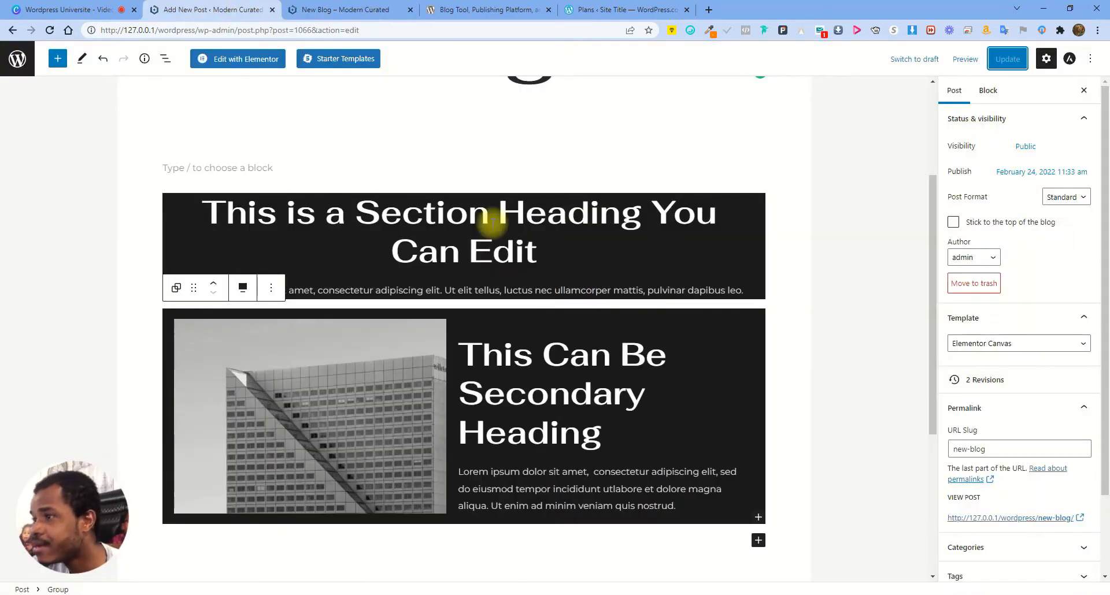
Import the dark six-question Frequently Asked Questions wireframe from the Starter Templates Wireframes grid
click(364, 58)
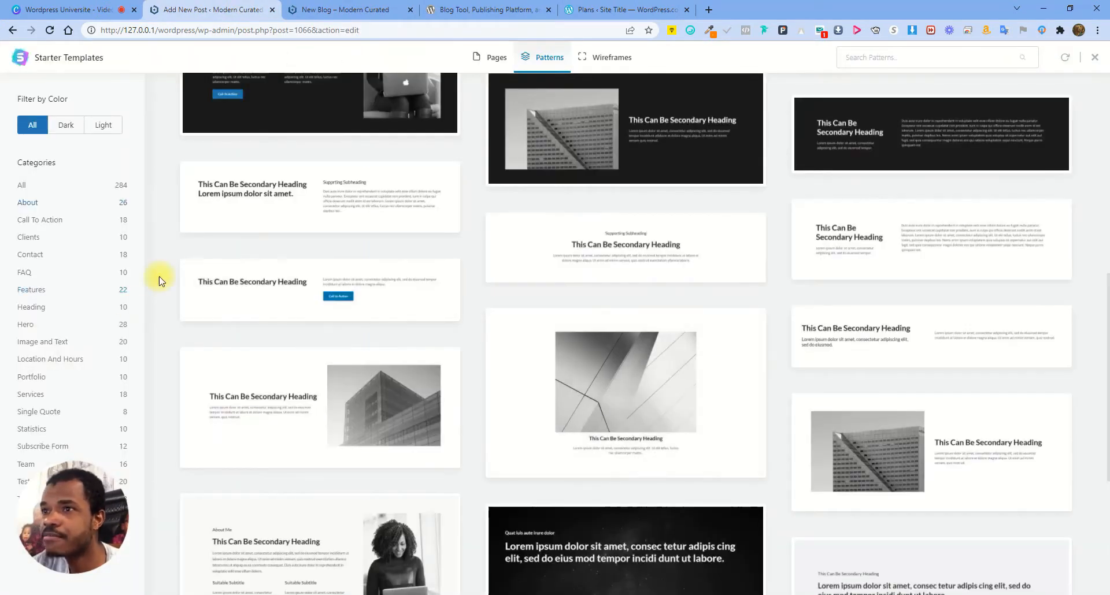
click(607, 56)
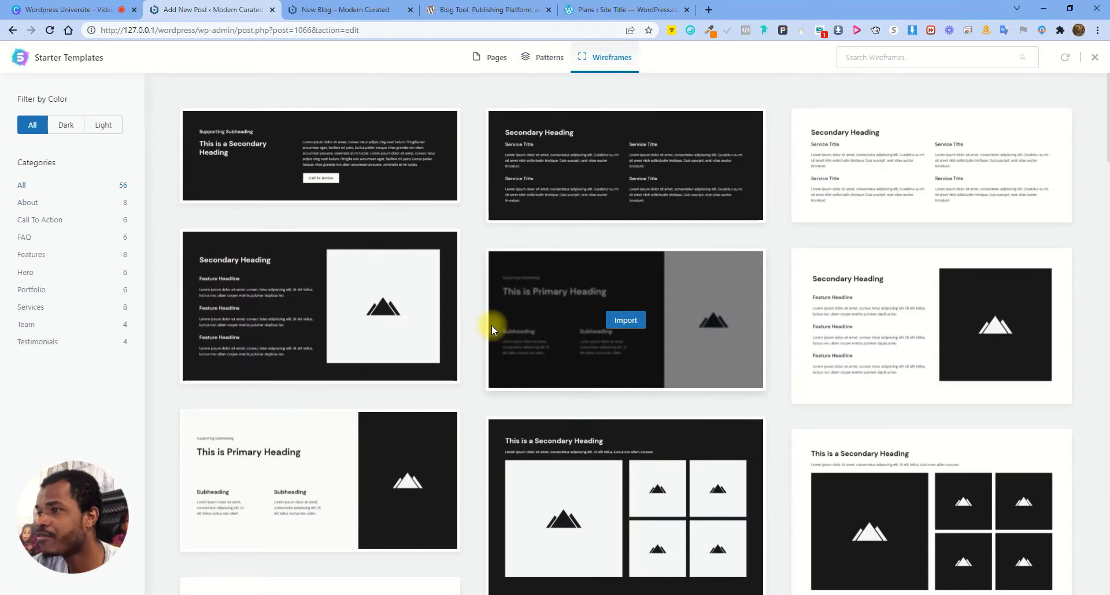
scroll(520, 325, down, 3)
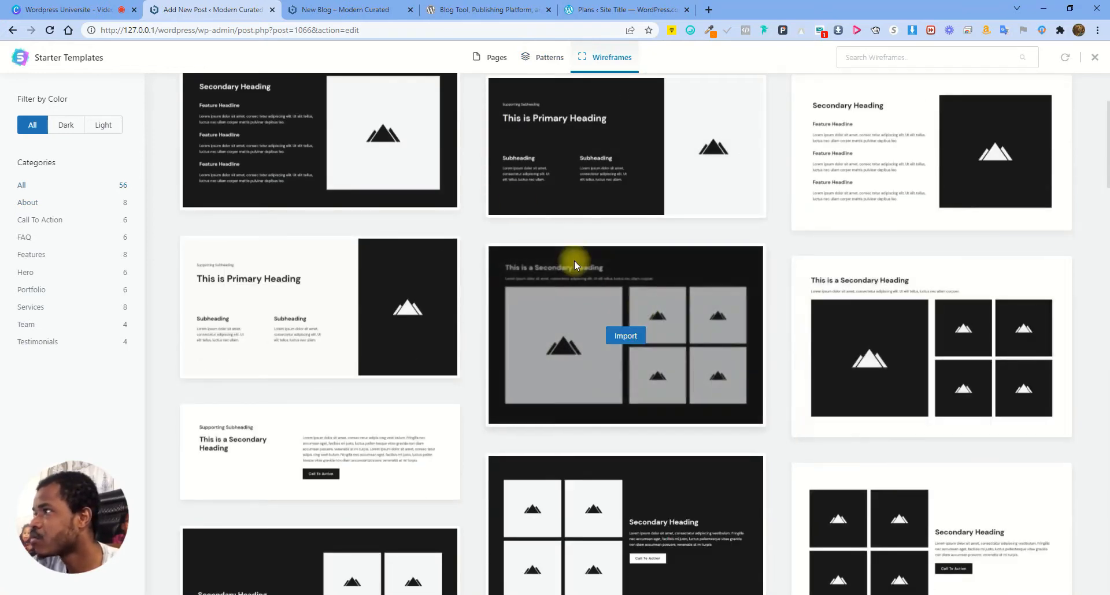
scroll(526, 367, down, 3)
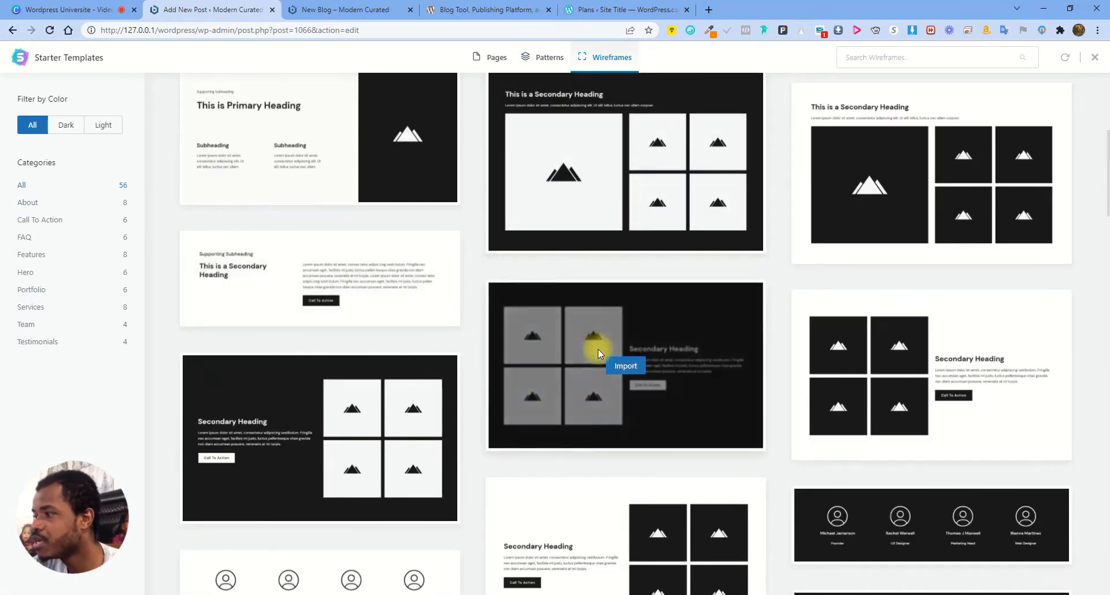
scroll(601, 344, down, 5)
scroll(475, 350, down, 7)
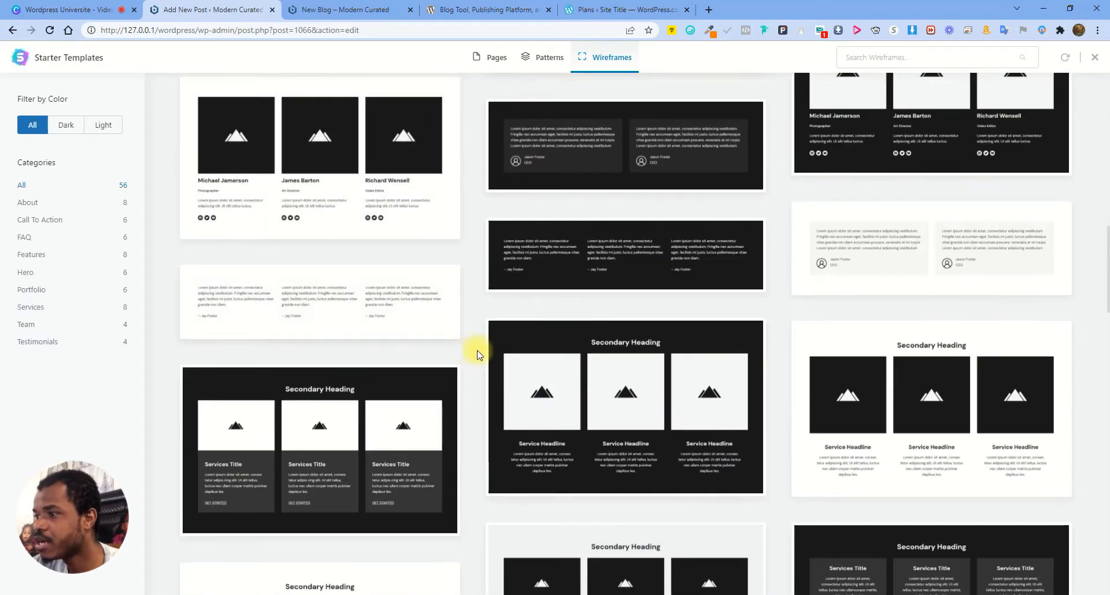
scroll(519, 347, down, 4)
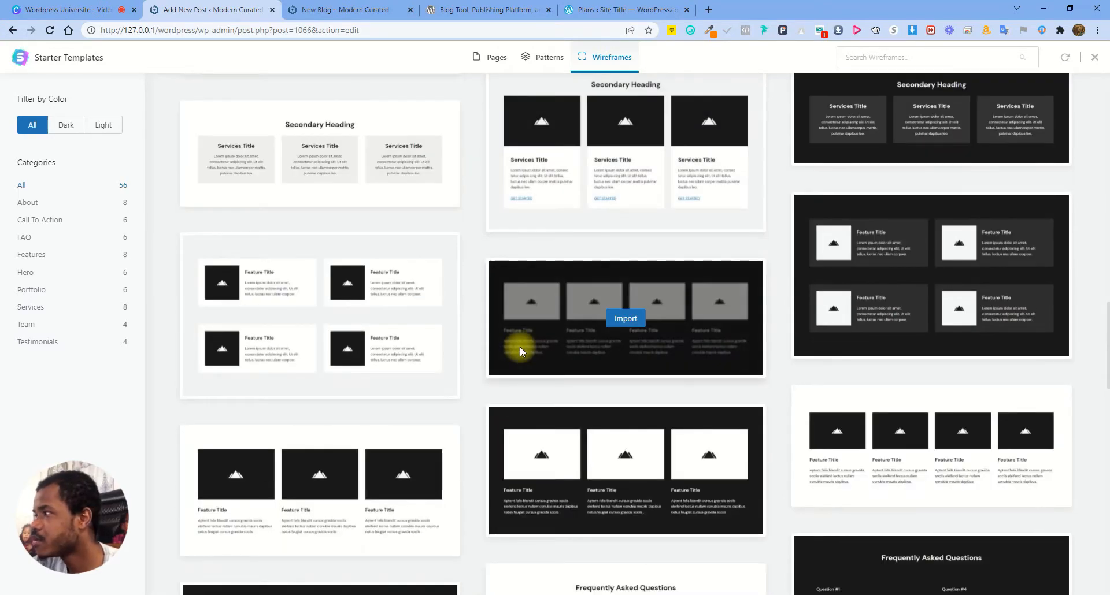
scroll(555, 346, down, 4)
scroll(591, 343, down, 3)
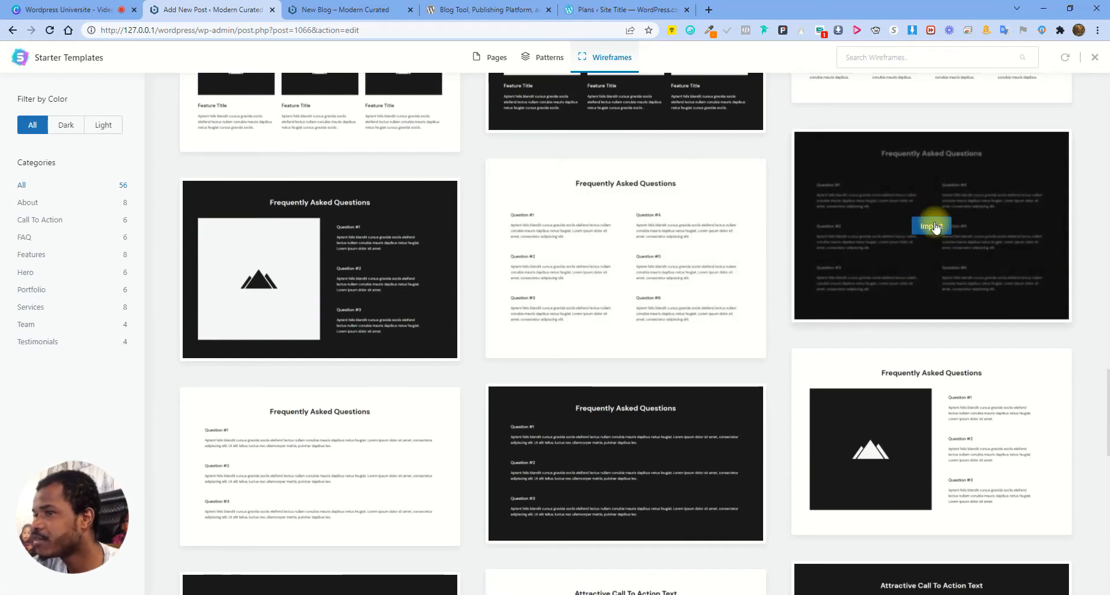
click(933, 226)
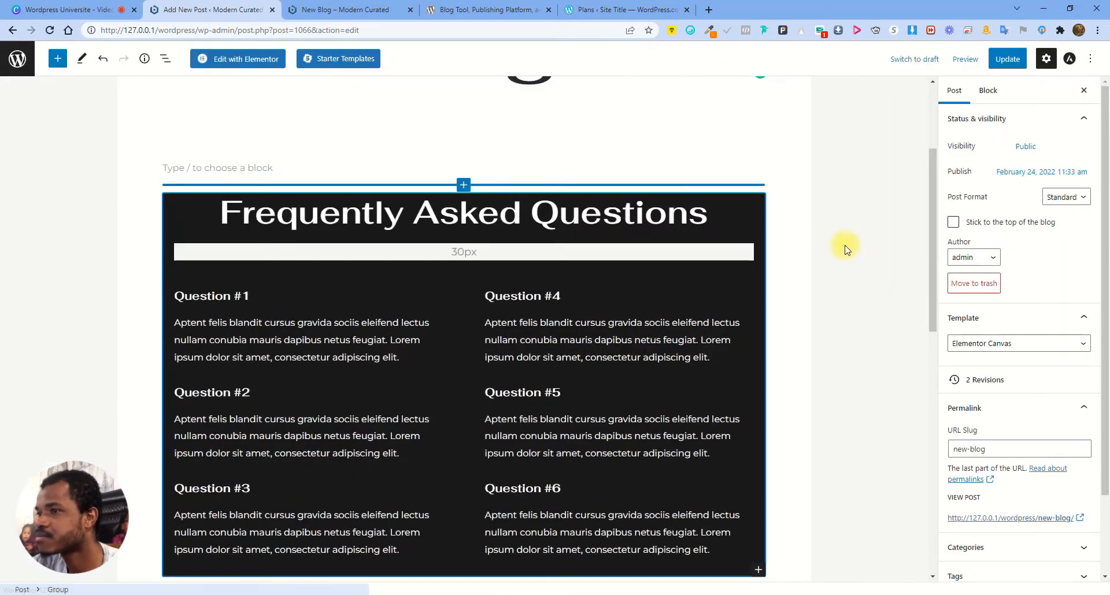
Save the post and move the FAQ section down twice, below the secondary heading section
click(1007, 59)
scroll(552, 185, up, 3)
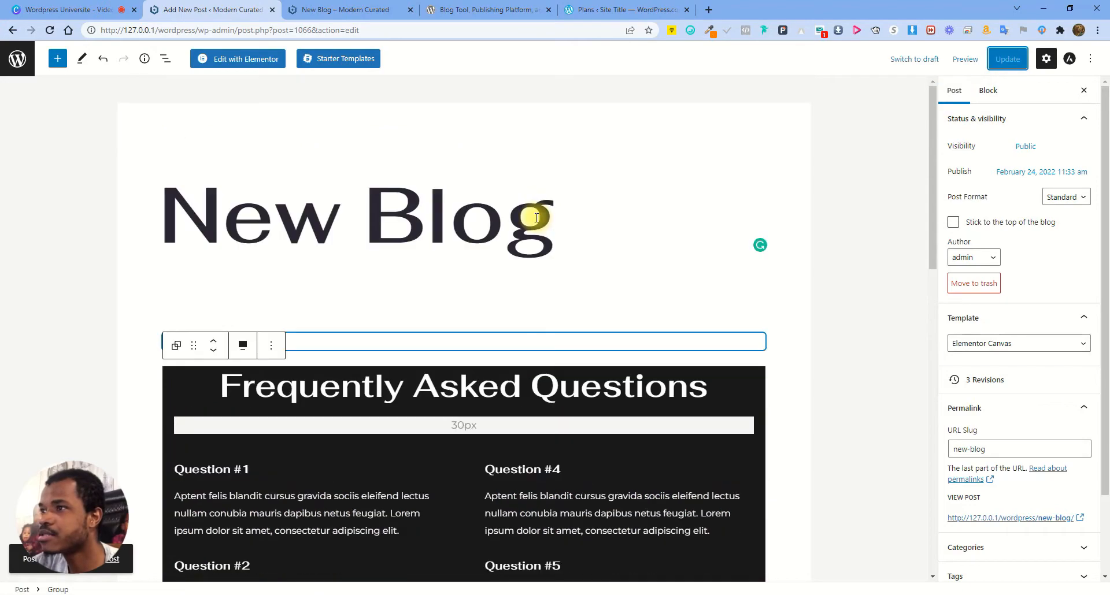
scroll(542, 226, down, 5)
scroll(538, 226, up, 8)
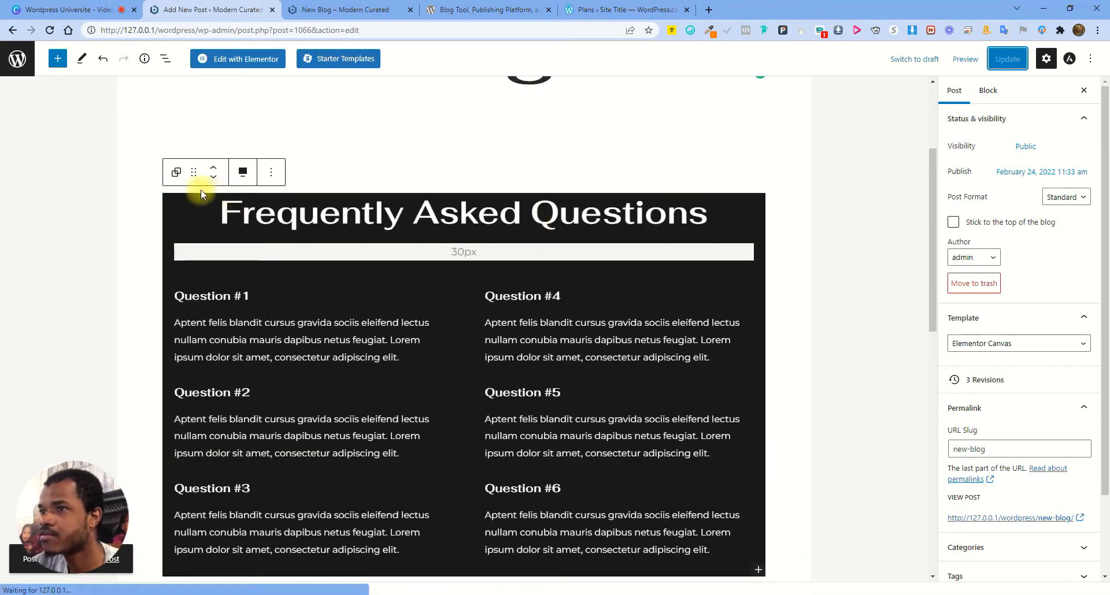
drag(196, 173, 340, 380)
scroll(387, 349, up, 6)
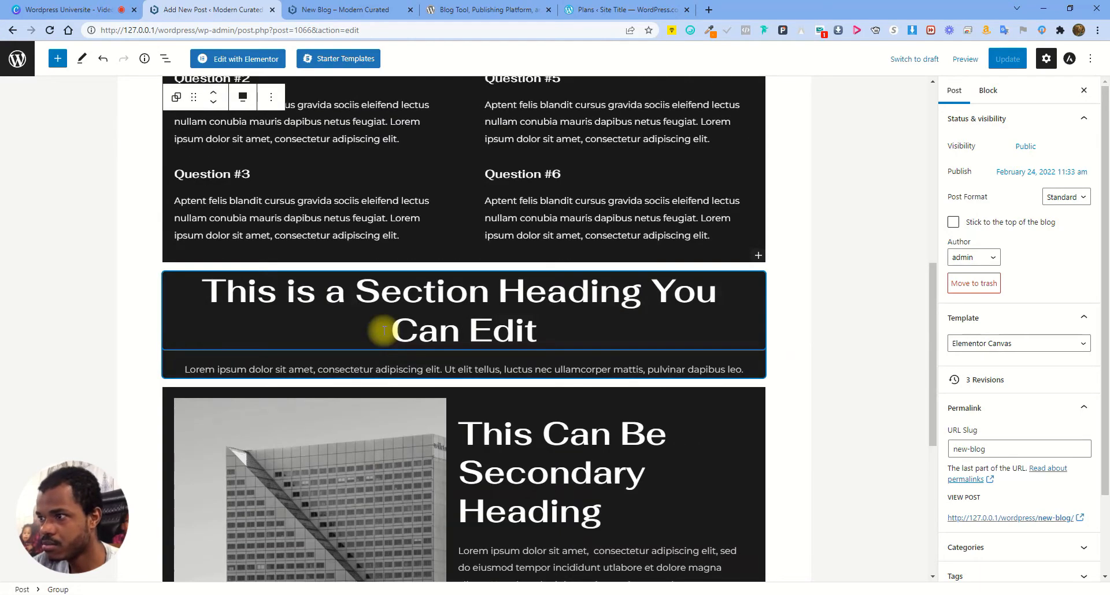
scroll(384, 330, up, 7)
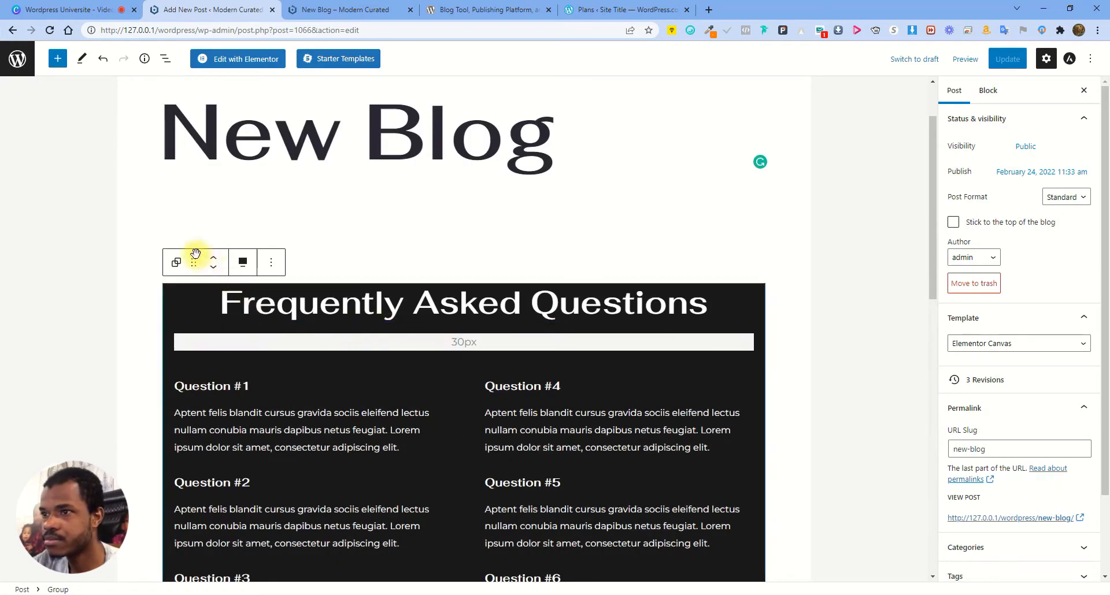
mouse_move(194, 256)
mouse_down()
mouse_move(236, 364)
mouse_move(210, 198)
mouse_move(209, 243)
mouse_up()
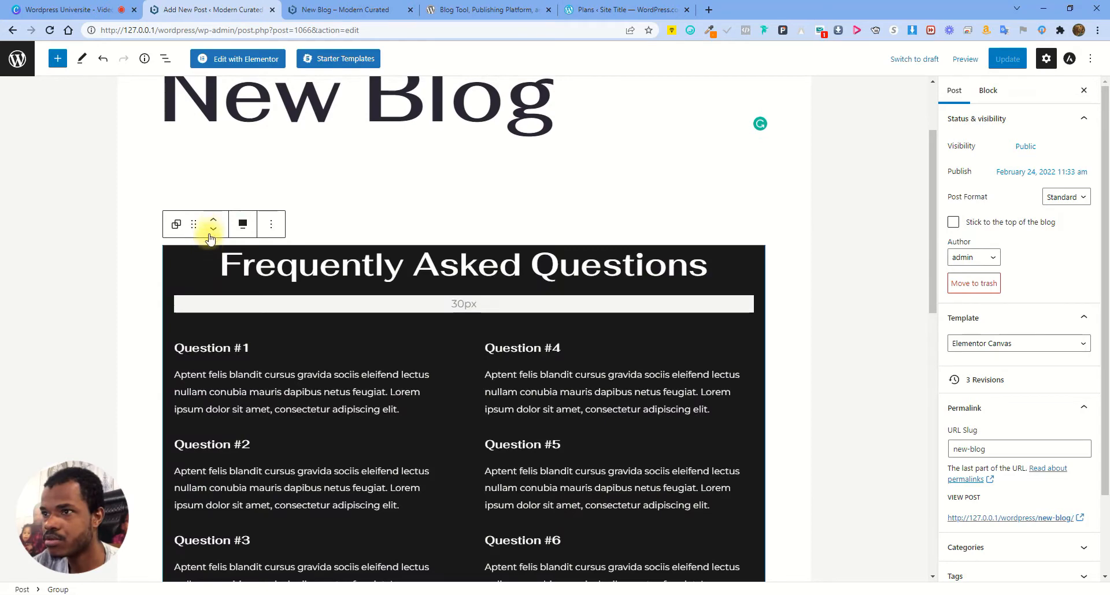
click(213, 231)
click(213, 231)
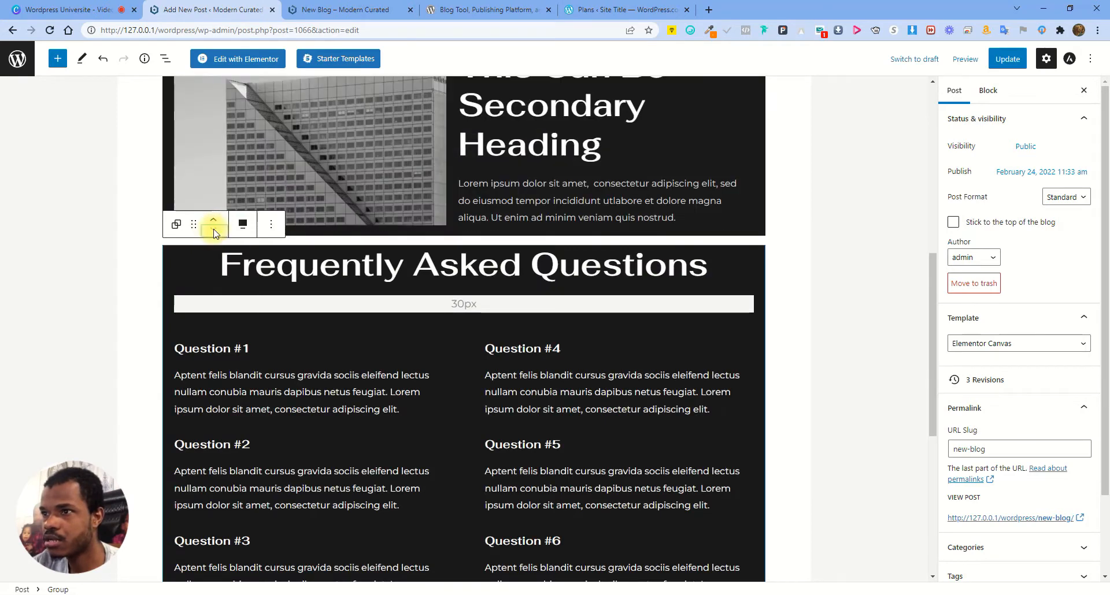
Update the reordered post and check the FAQ section on the live New Blog page
scroll(607, 404, down, 3)
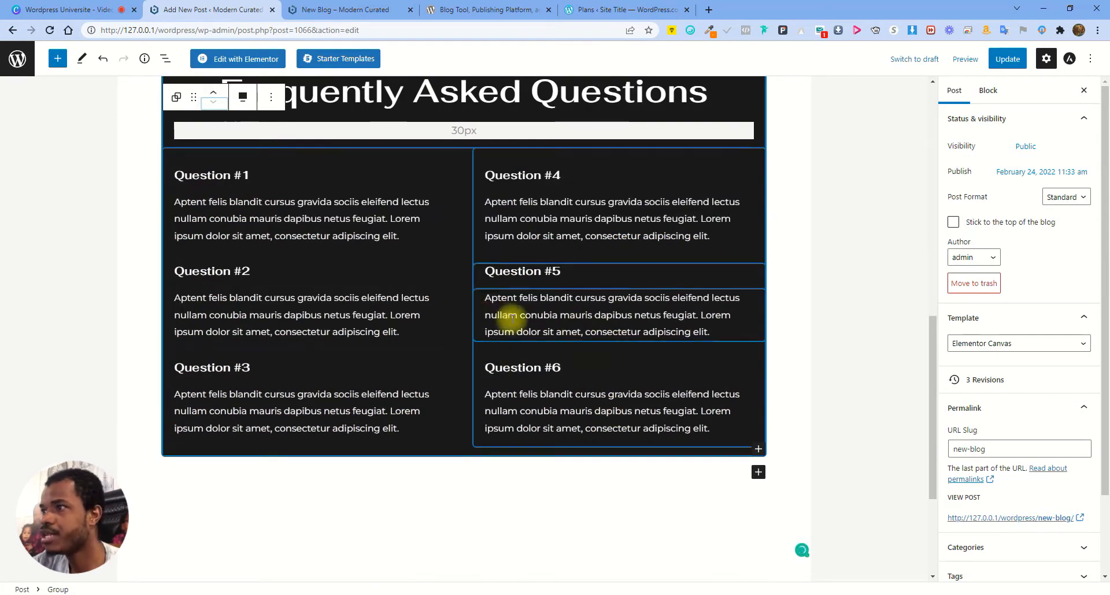
scroll(578, 341, up, 3)
click(1009, 60)
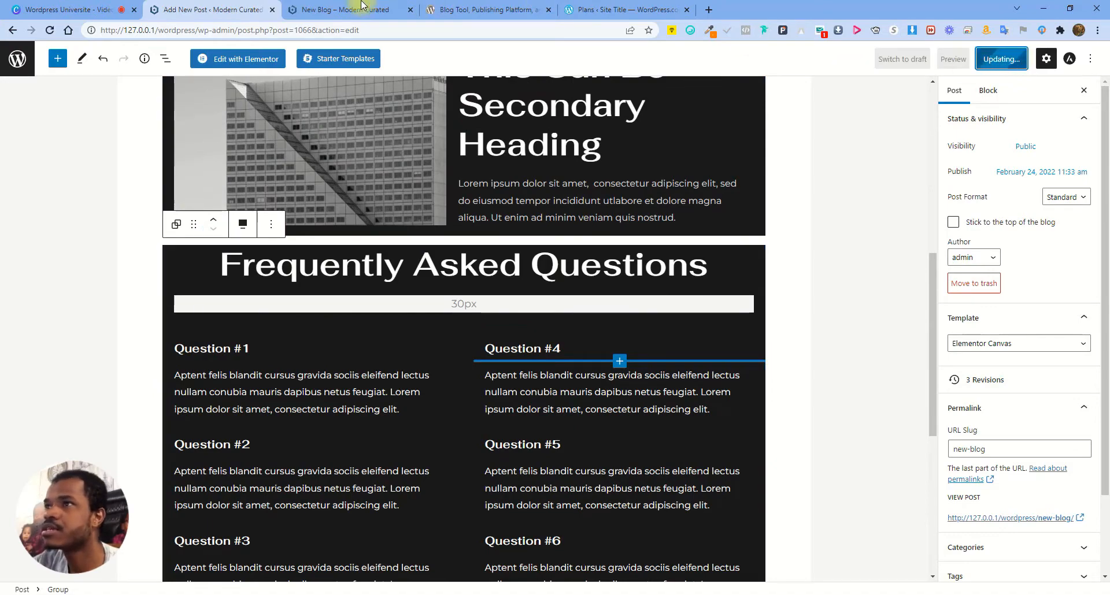
click(337, 7)
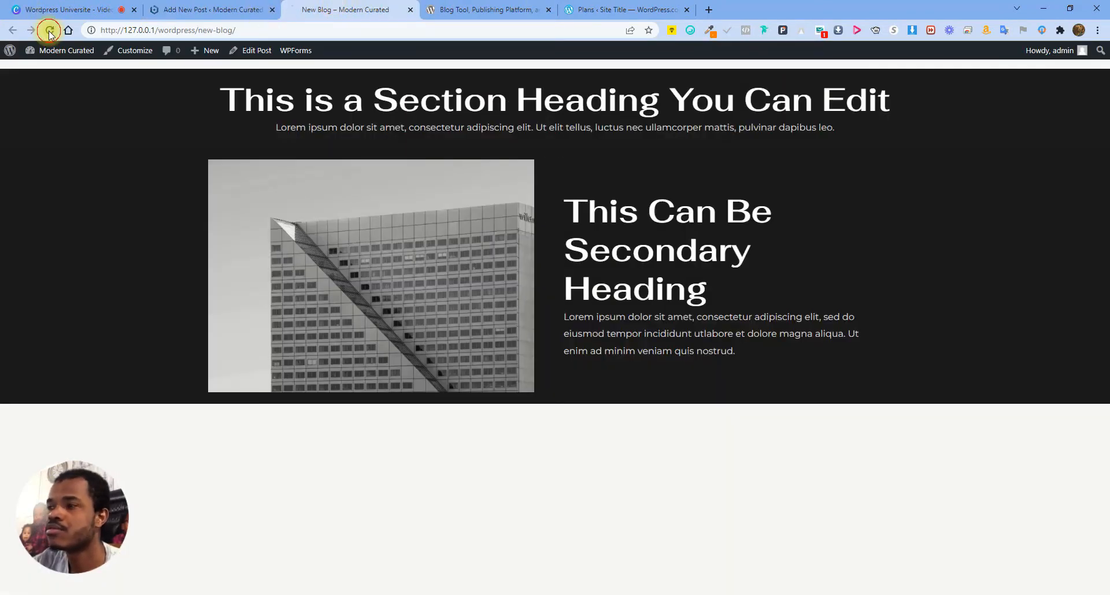
scroll(821, 262, down, 4)
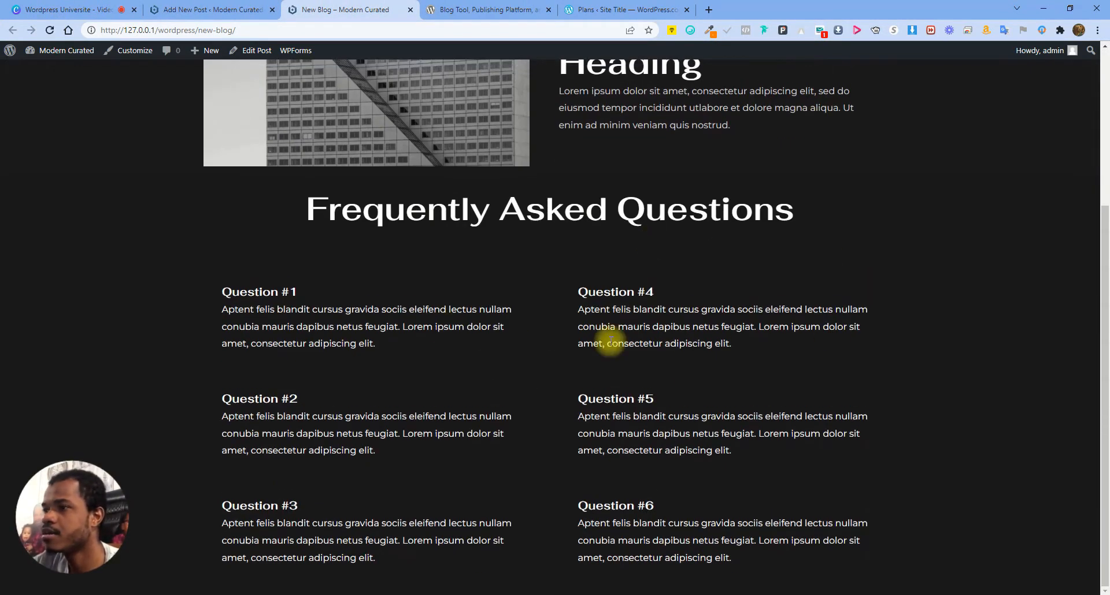
scroll(611, 341, up, 4)
click(223, 9)
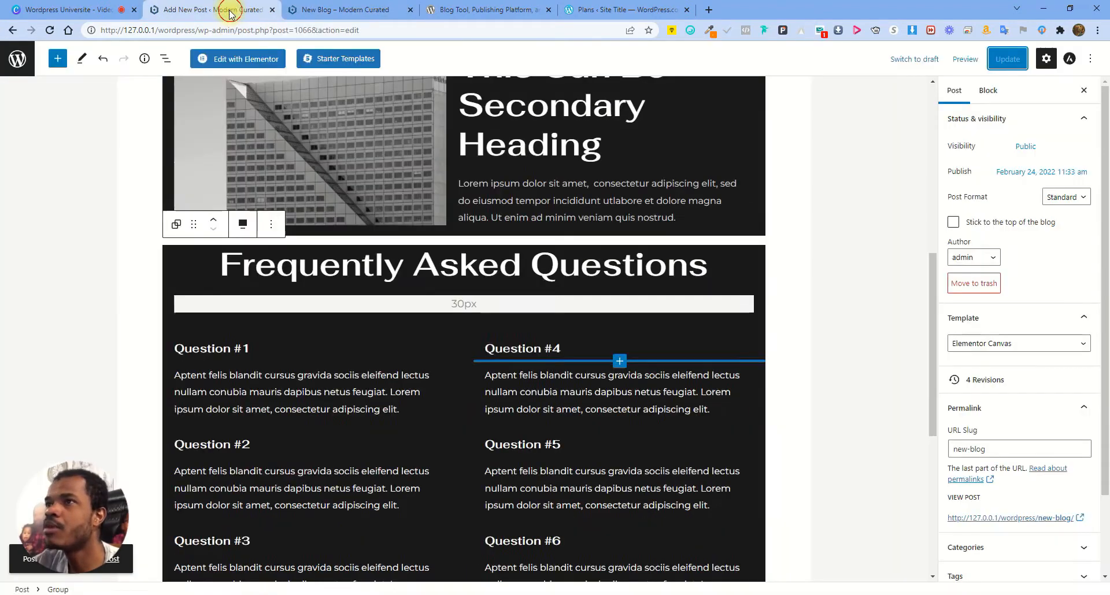
Add an empty block below the FAQ section and reopen the Starter Templates library
scroll(919, 157, up, 1)
scroll(496, 330, down, 7)
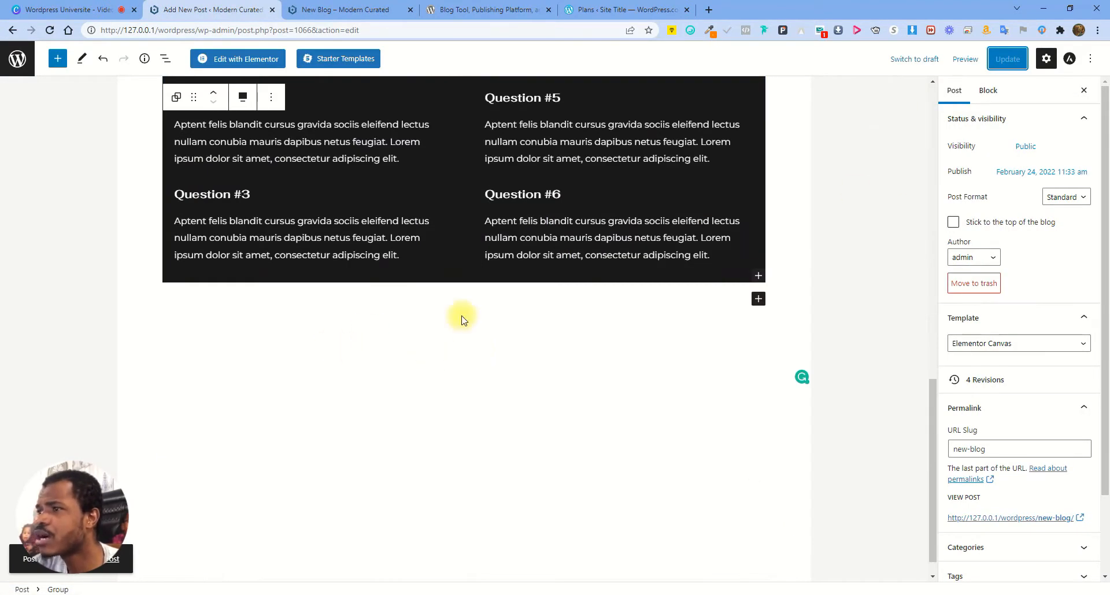
click(675, 302)
scroll(303, 186, up, 5)
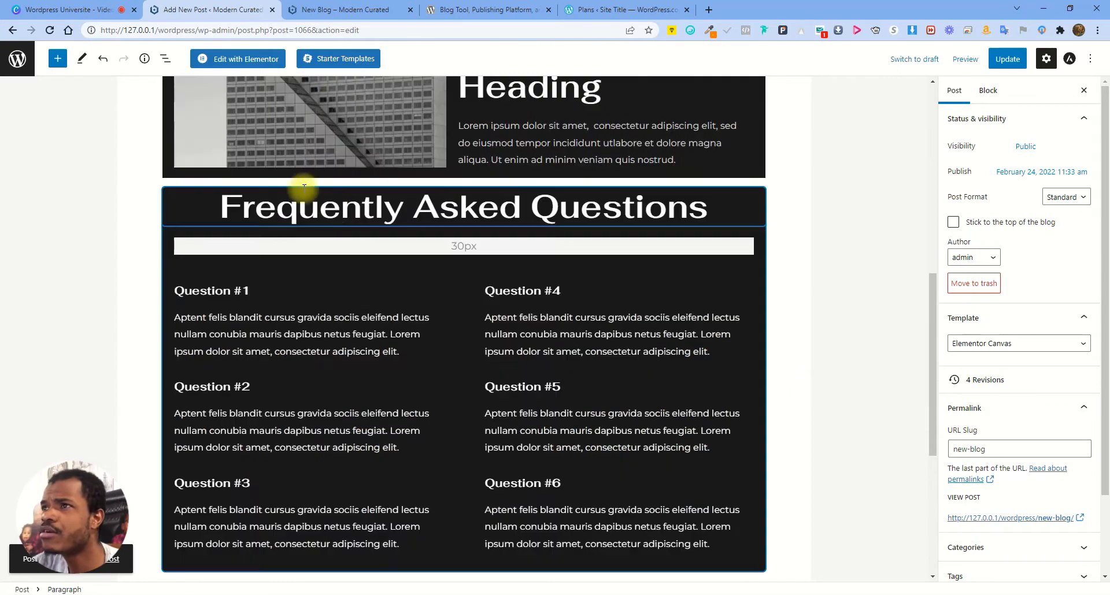
click(339, 59)
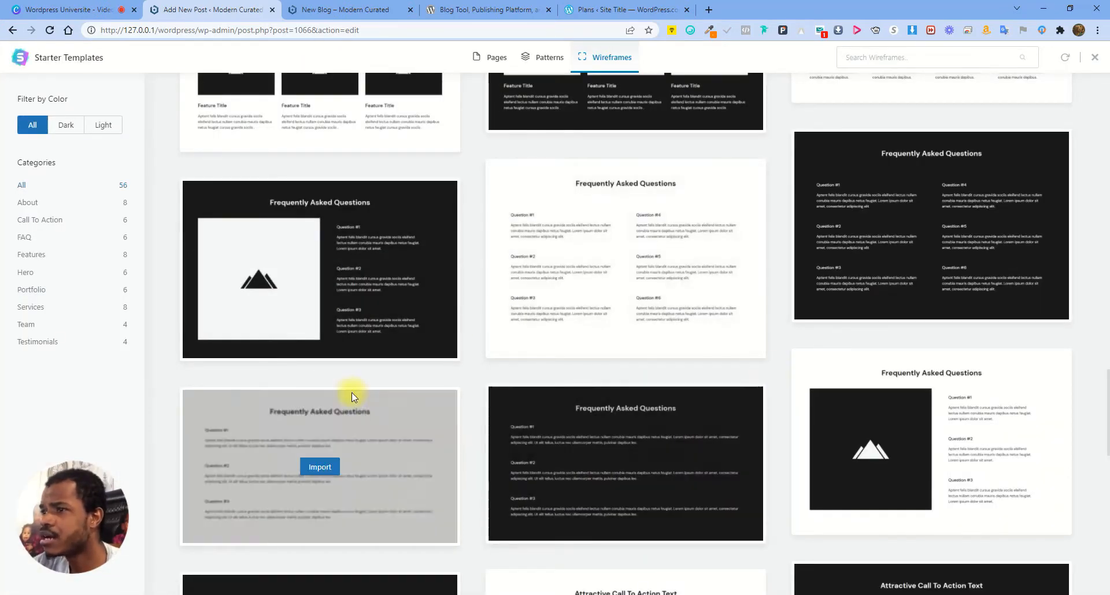
Import the second Hero wireframe under Call To Action > Hero, with 'This is Primary Heading'
scroll(757, 349, down, 3)
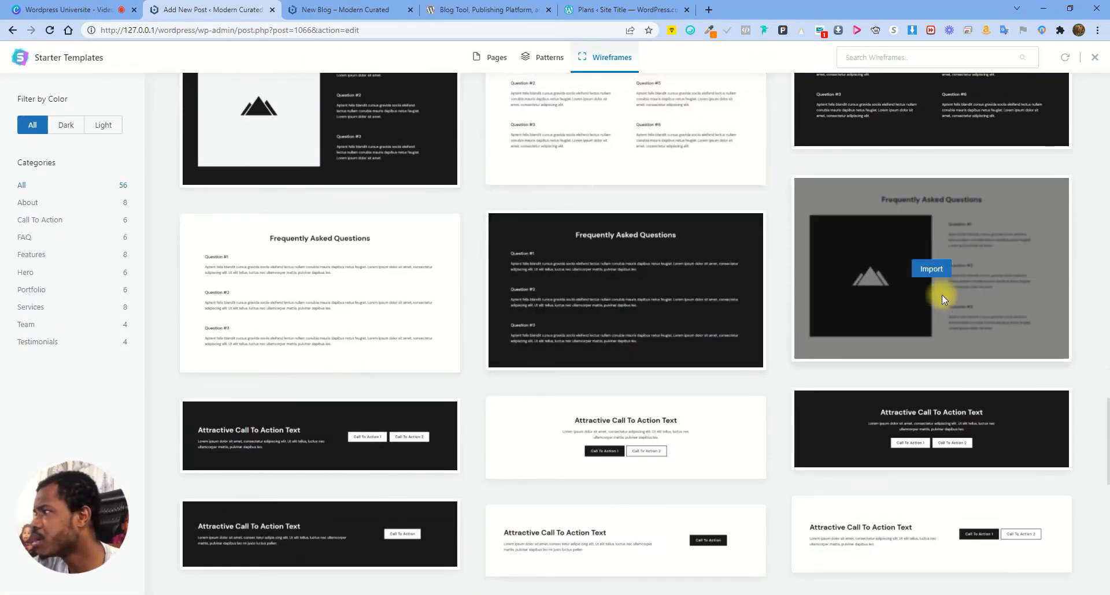
click(40, 220)
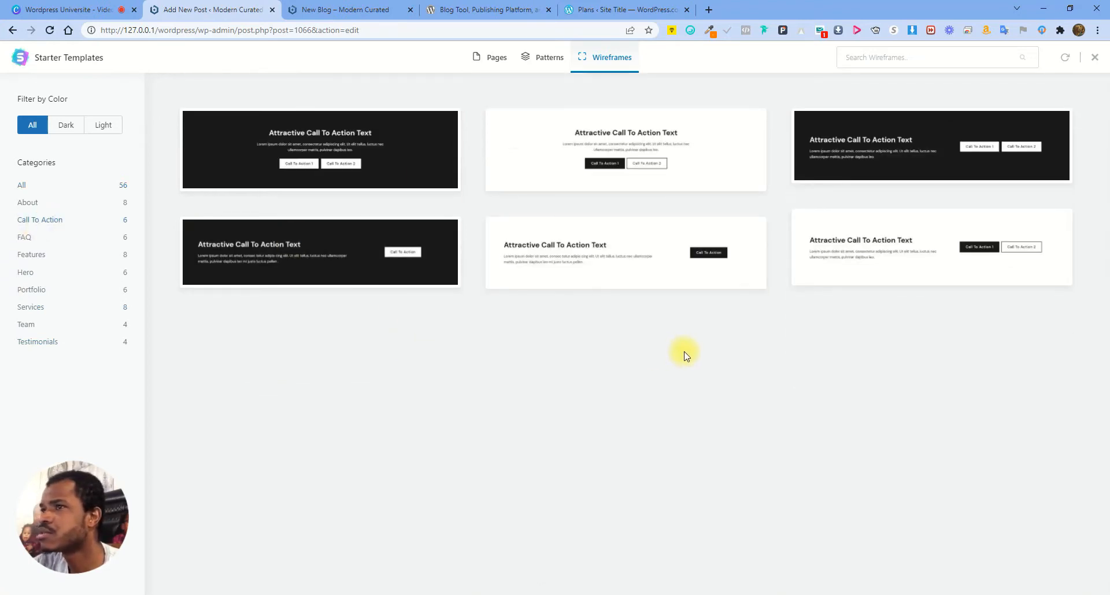
click(32, 274)
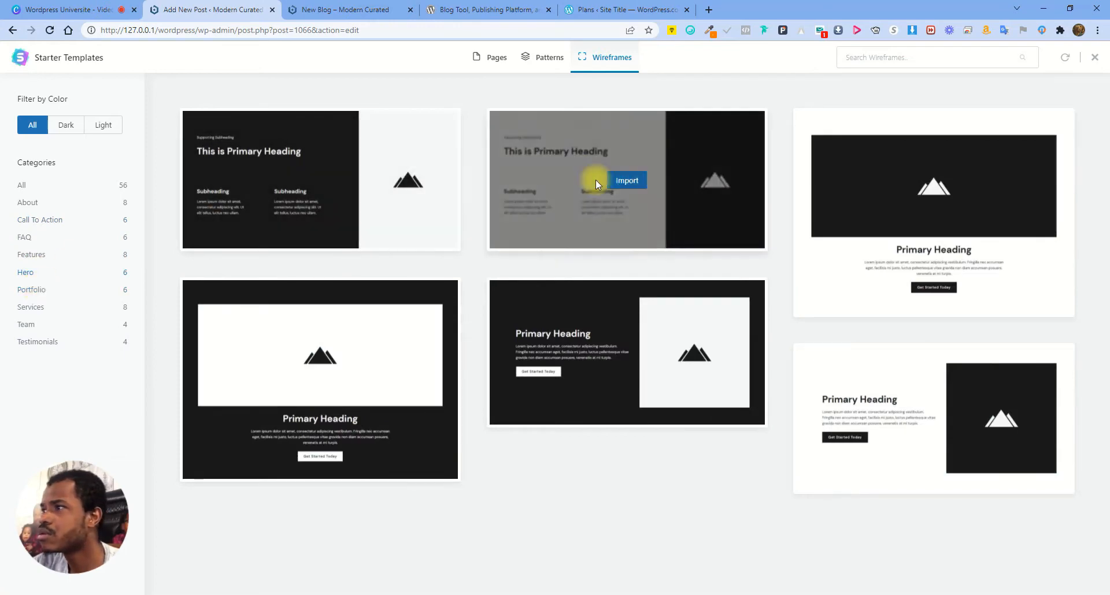
click(628, 181)
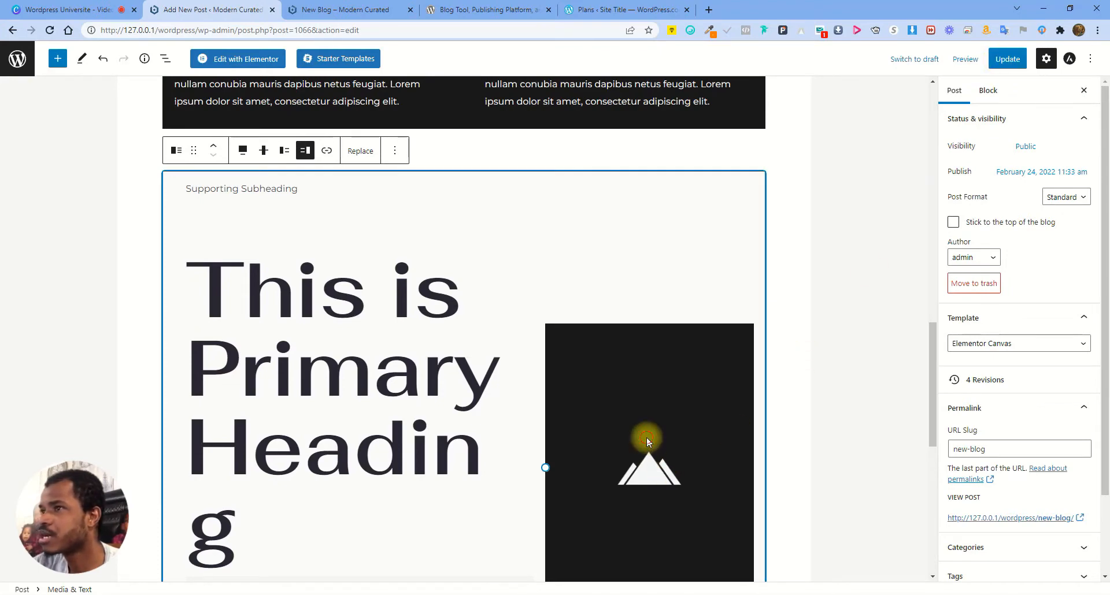
scroll(647, 437, down, 4)
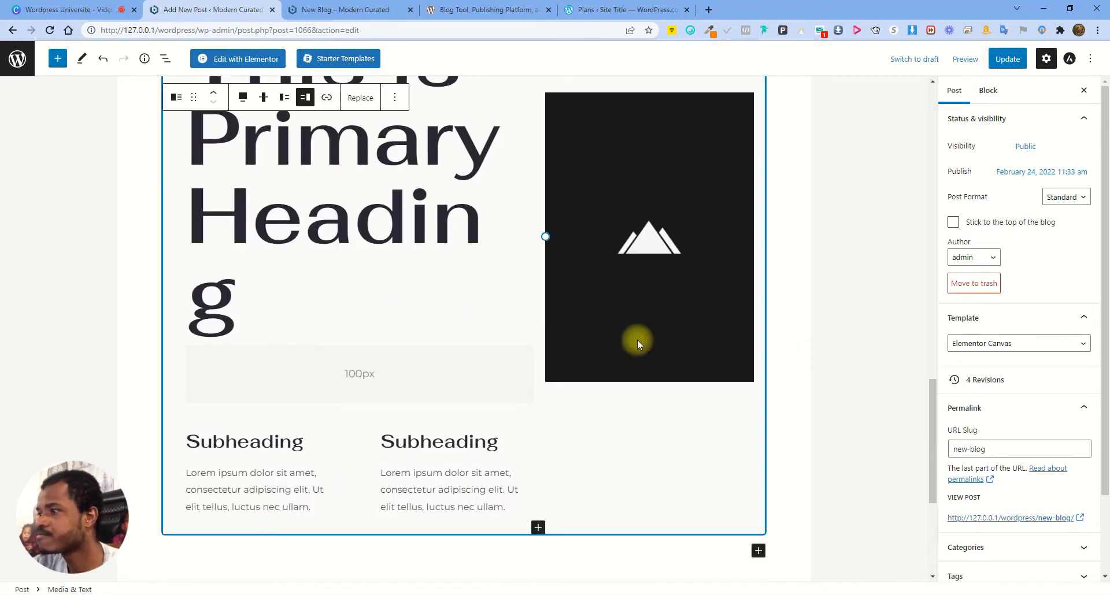
scroll(405, 255, up, 2)
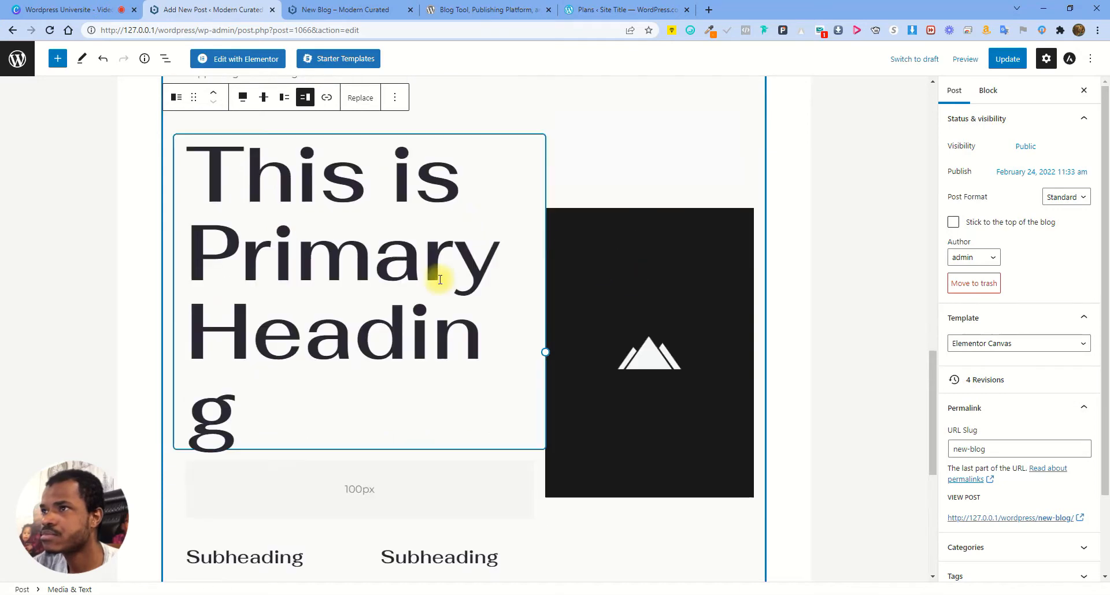
click(359, 99)
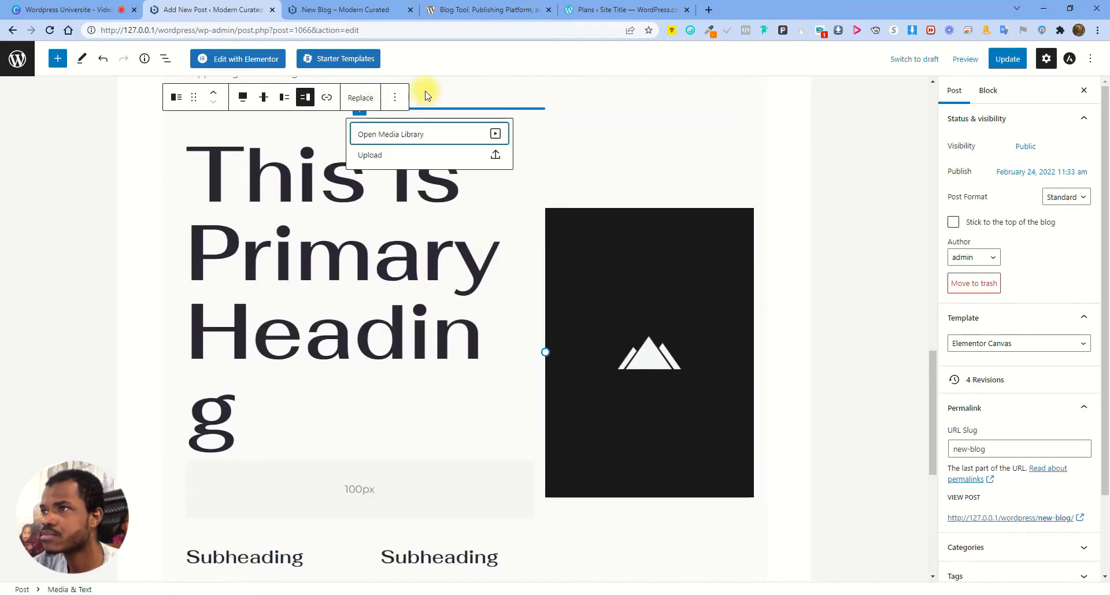
Replace the hero placeholder with the succulent photo from the Media Library and update the post
click(480, 138)
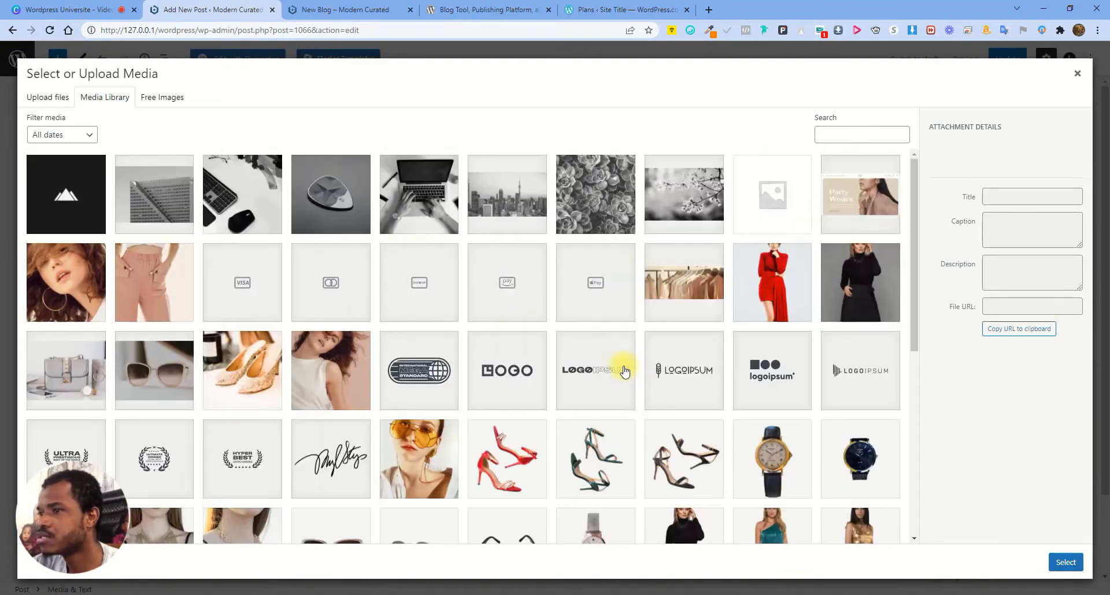
click(607, 176)
click(1067, 562)
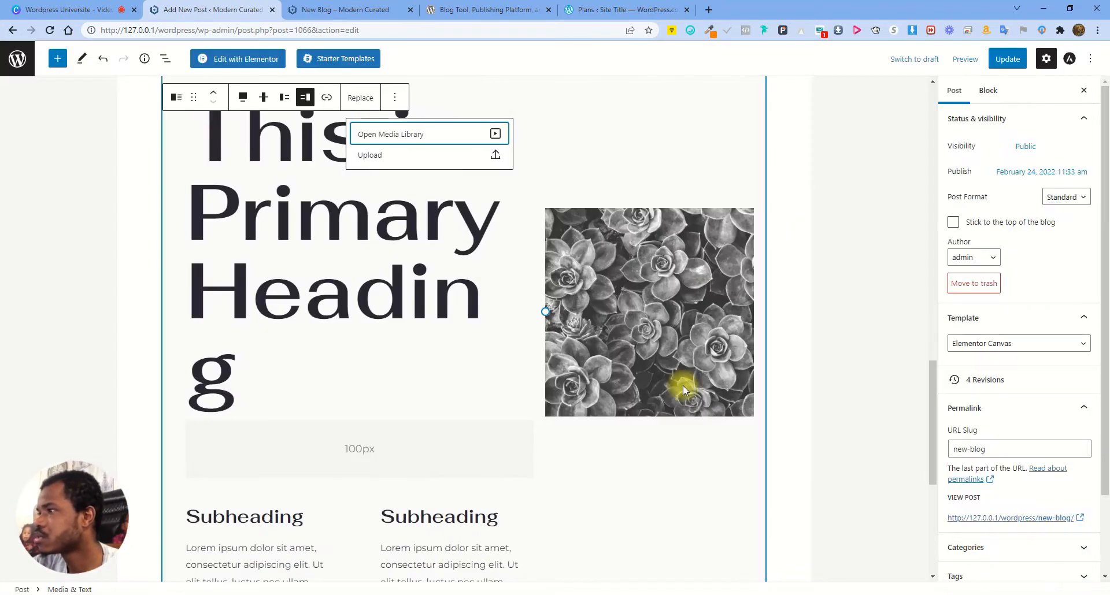
click(997, 59)
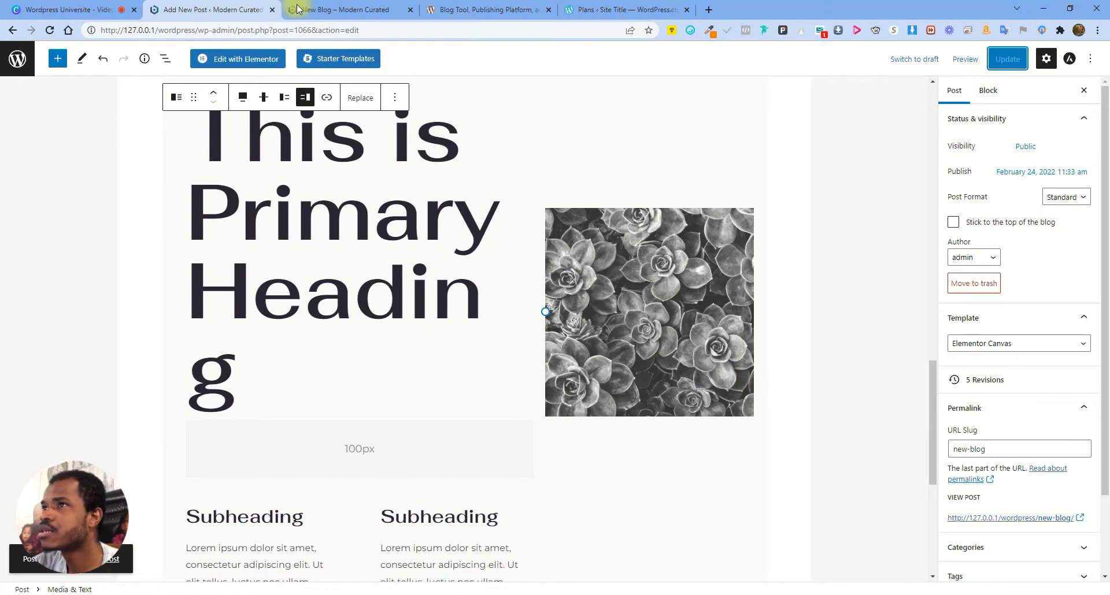
Reload the live New Blog page to check the hero image, then go to All Posts
click(346, 7)
click(49, 31)
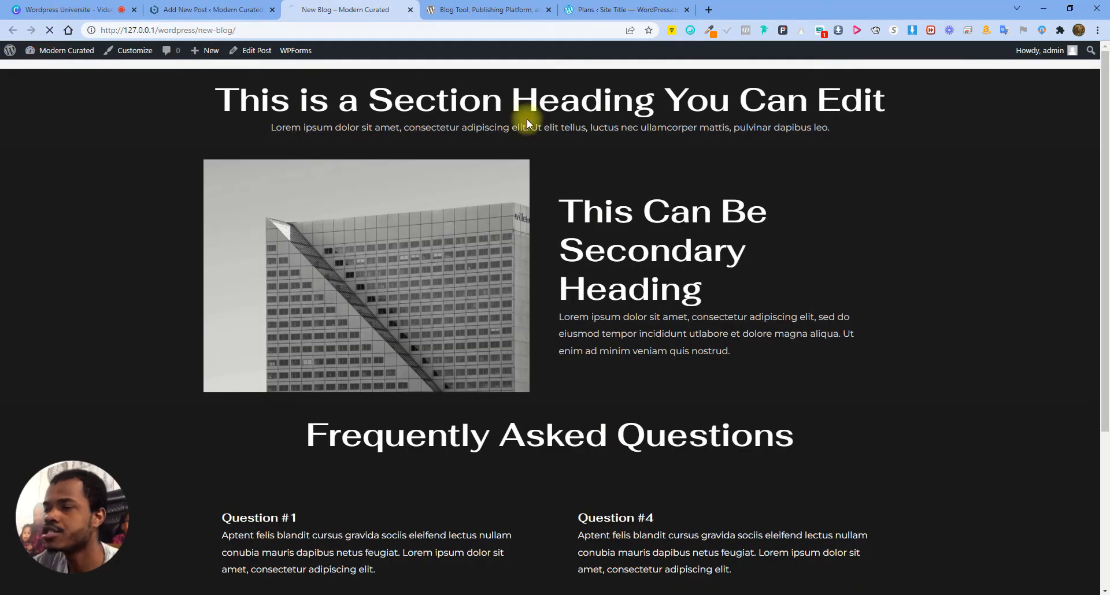
scroll(810, 294, down, 8)
scroll(848, 297, down, 4)
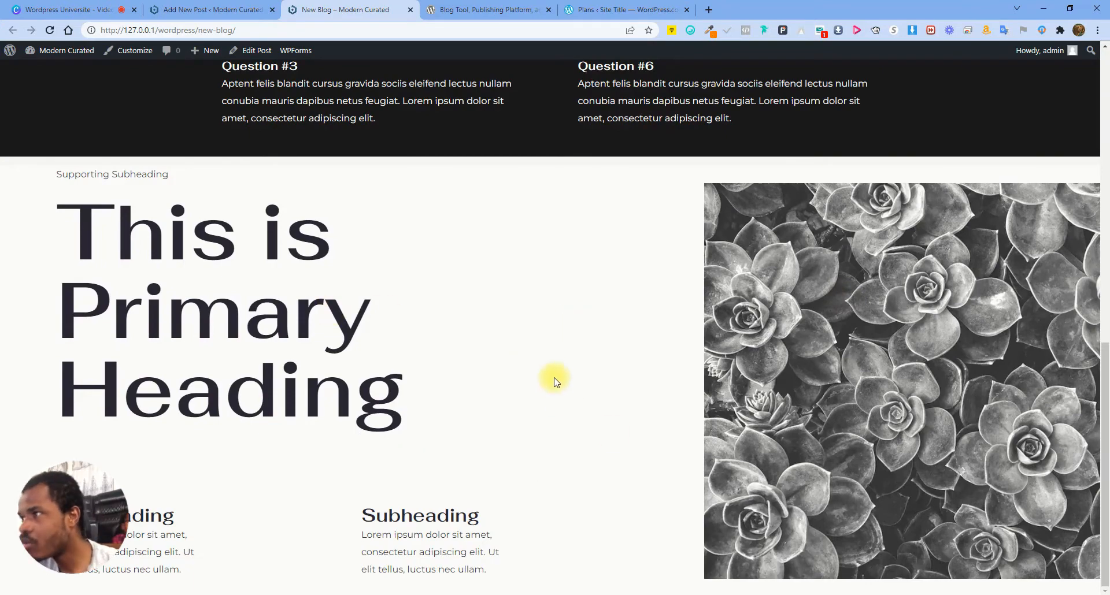
scroll(560, 370, up, 12)
click(211, 9)
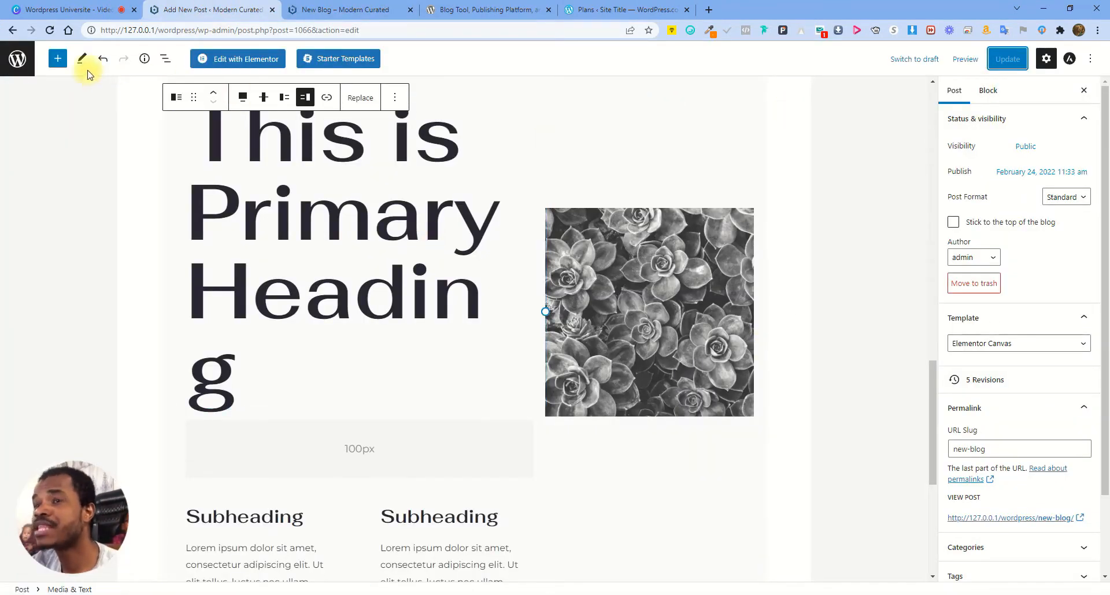
drag(426, 61, 304, 62)
click(452, 62)
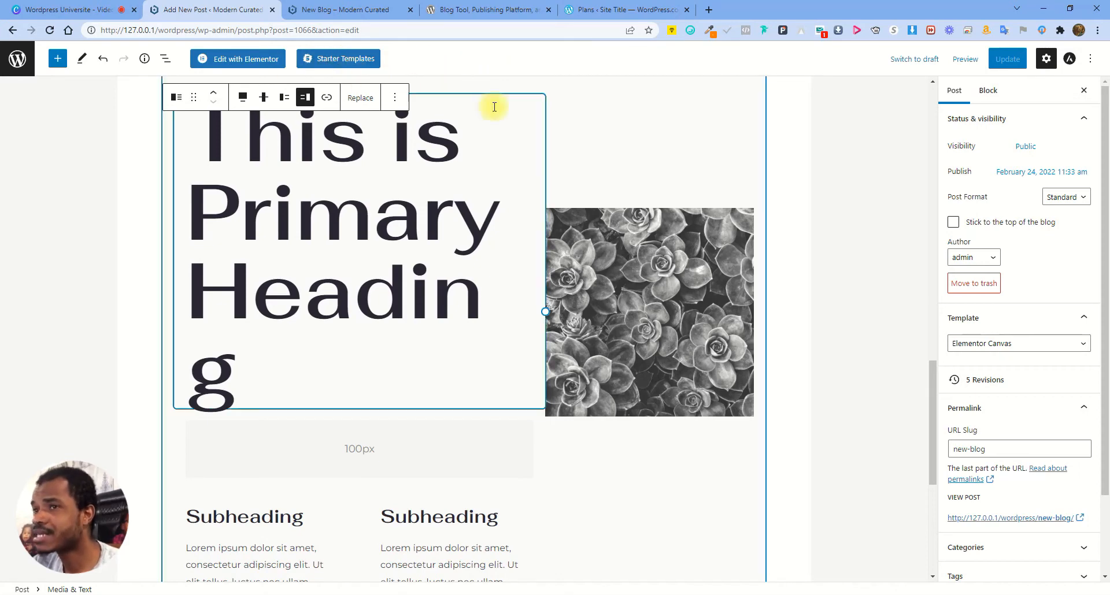
click(17, 58)
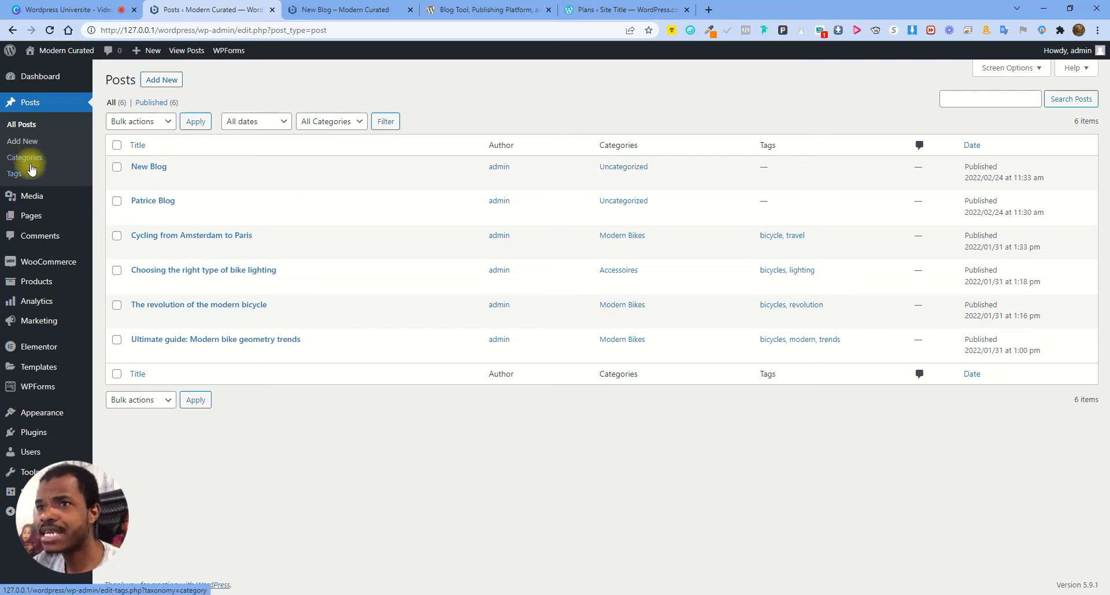
Create the Kids and Adult categories on the Posts > Categories page
click(28, 158)
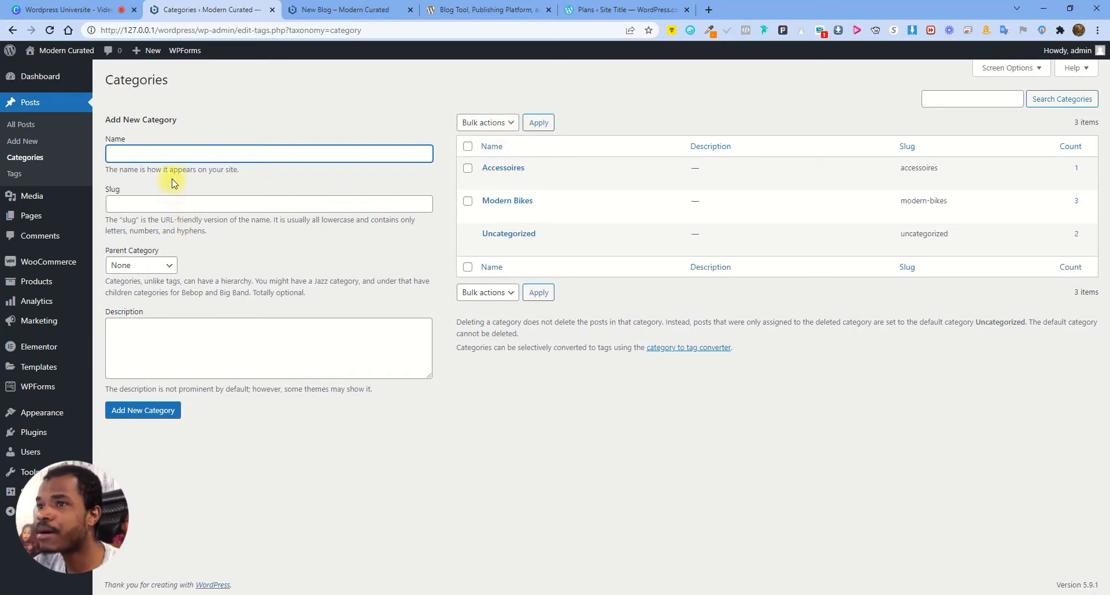
text(Kids)
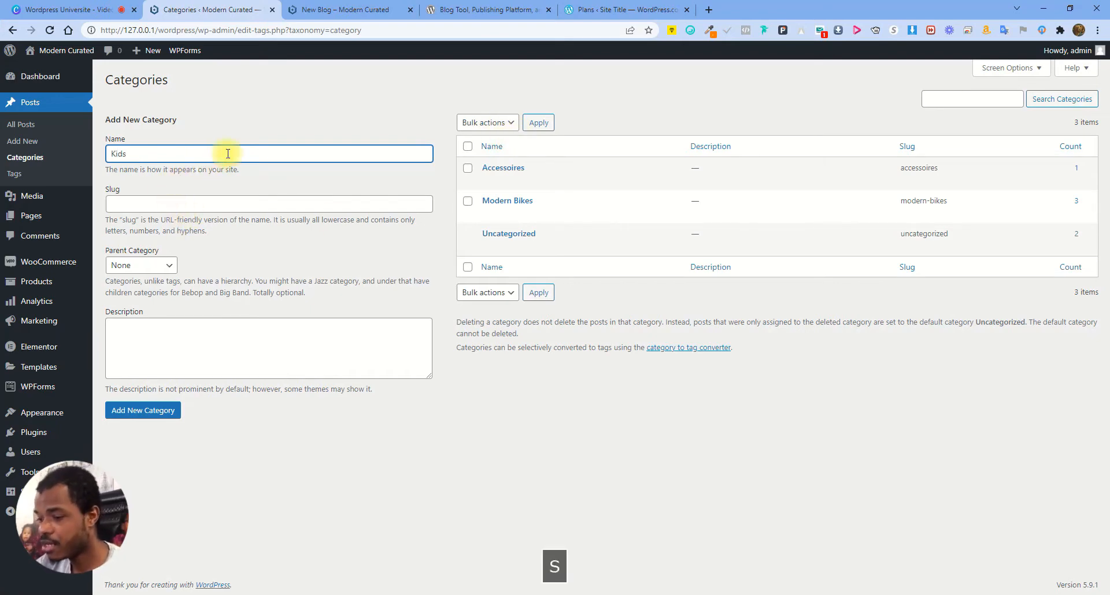
key(Return)
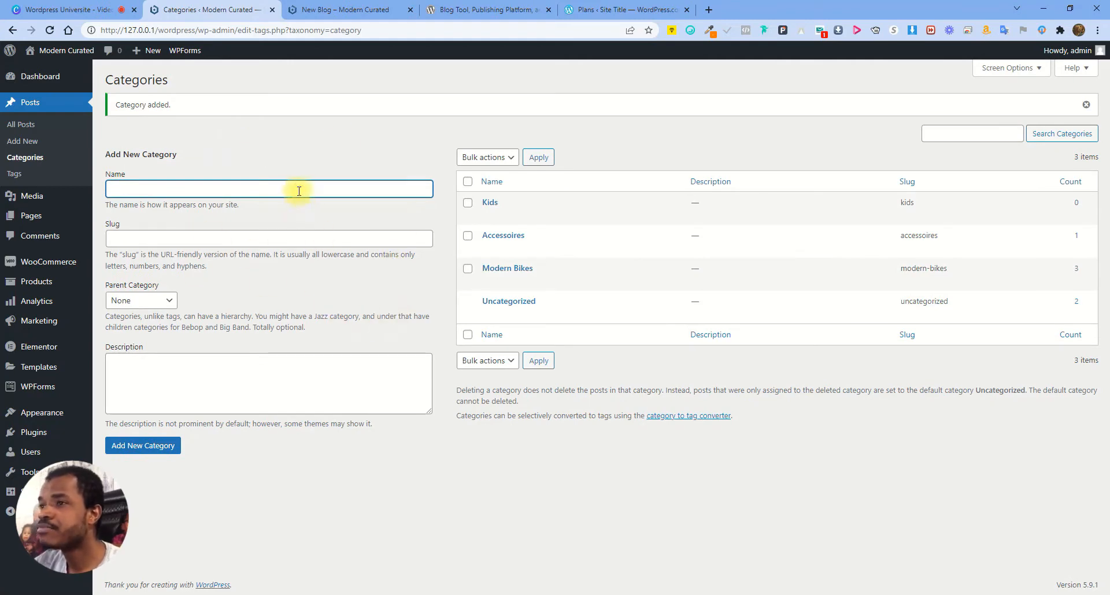
text(Adul)
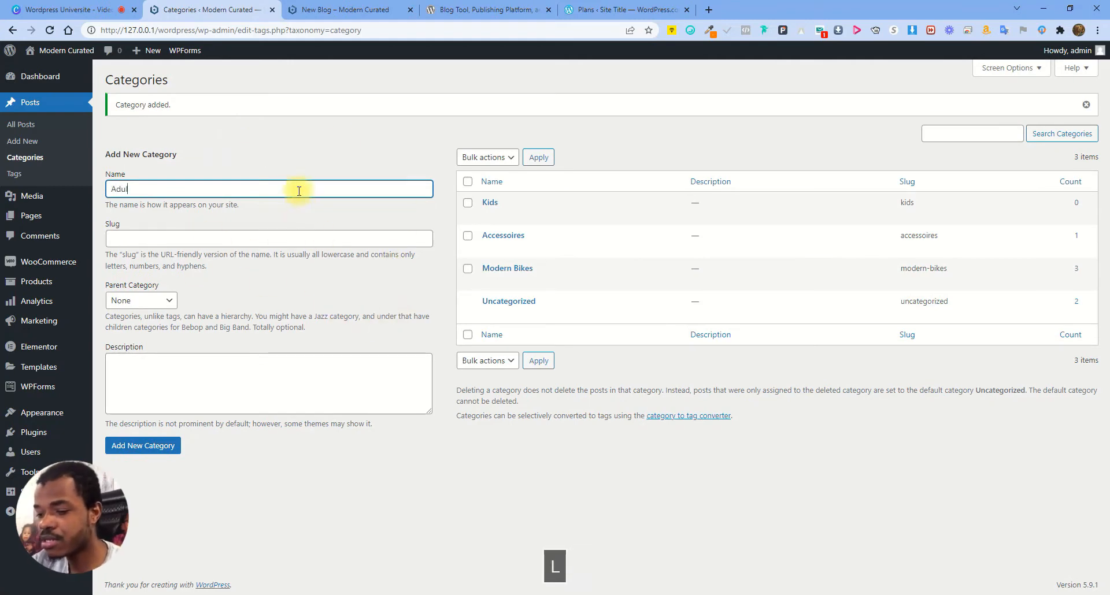
text(t)
key(Return)
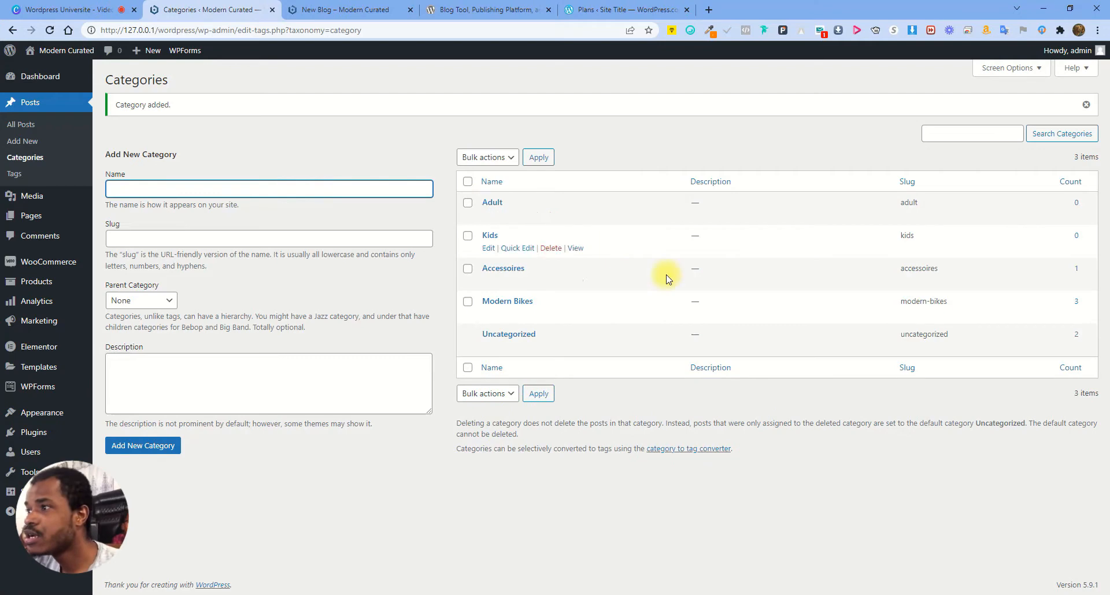
click(32, 126)
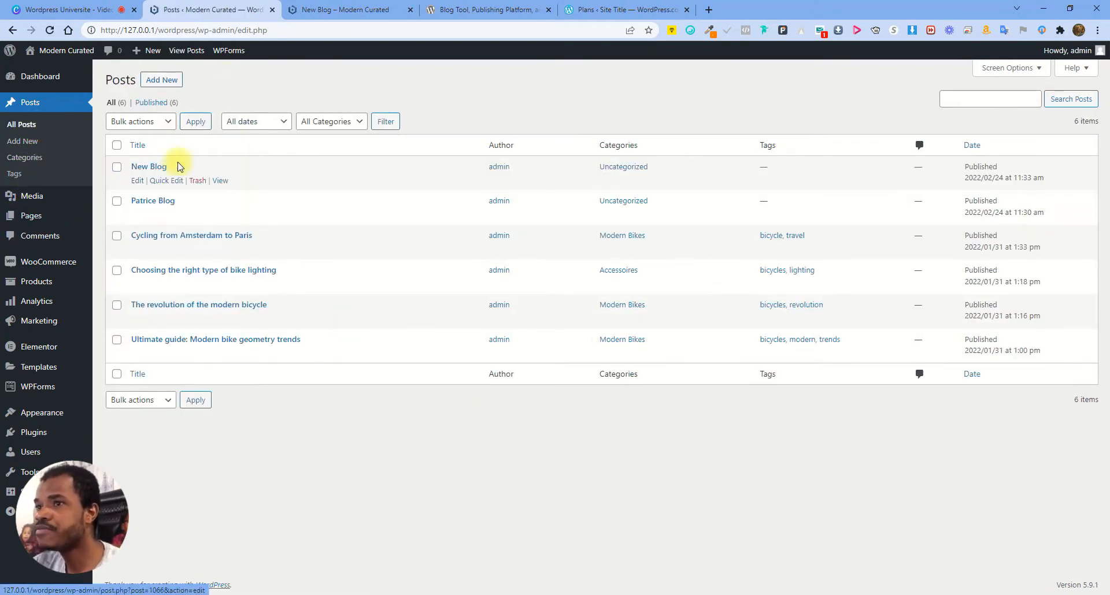
Open New Blog in the editor, review its Categories panel, then return to Posts and open Tags
click(143, 181)
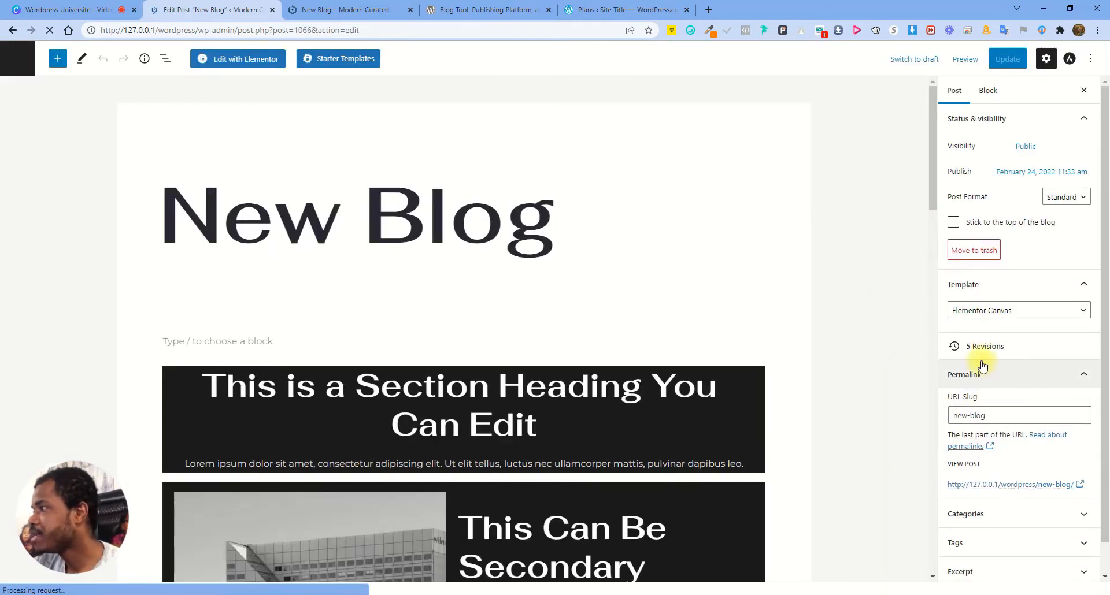
scroll(1012, 370, down, 2)
click(1010, 458)
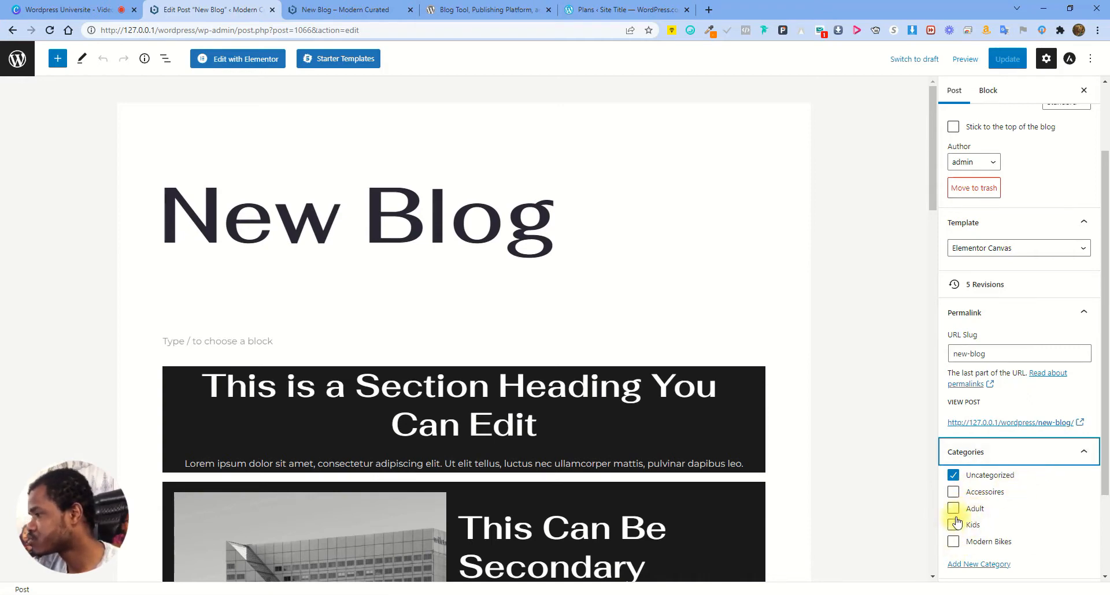
click(18, 58)
click(15, 174)
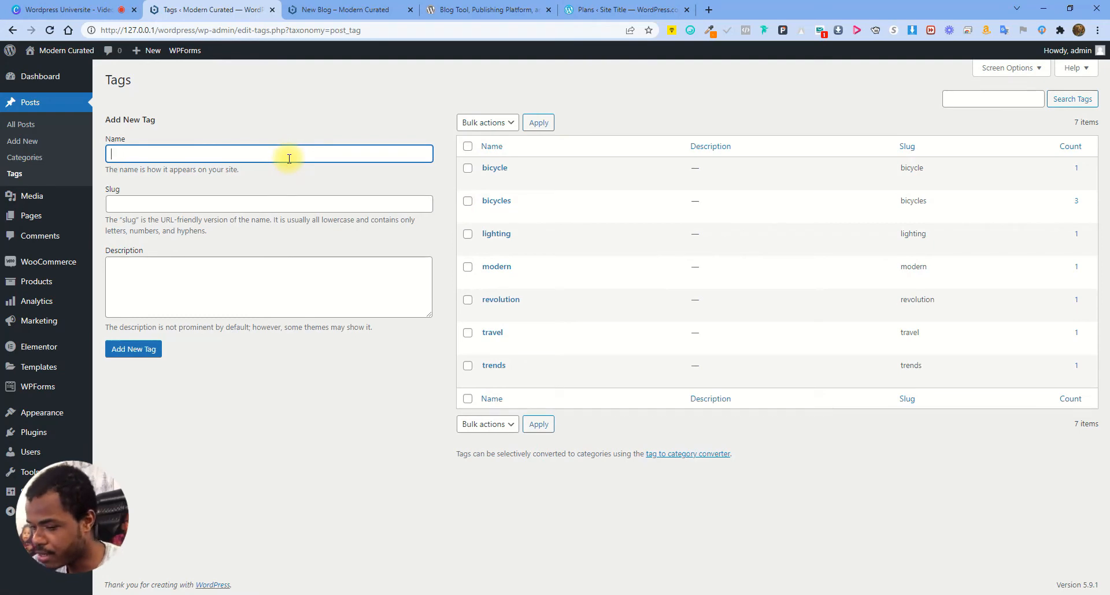
Add the tags 'adult' and 'kids' on the Tags page, then return to All Posts
text(adult)
key(Return)
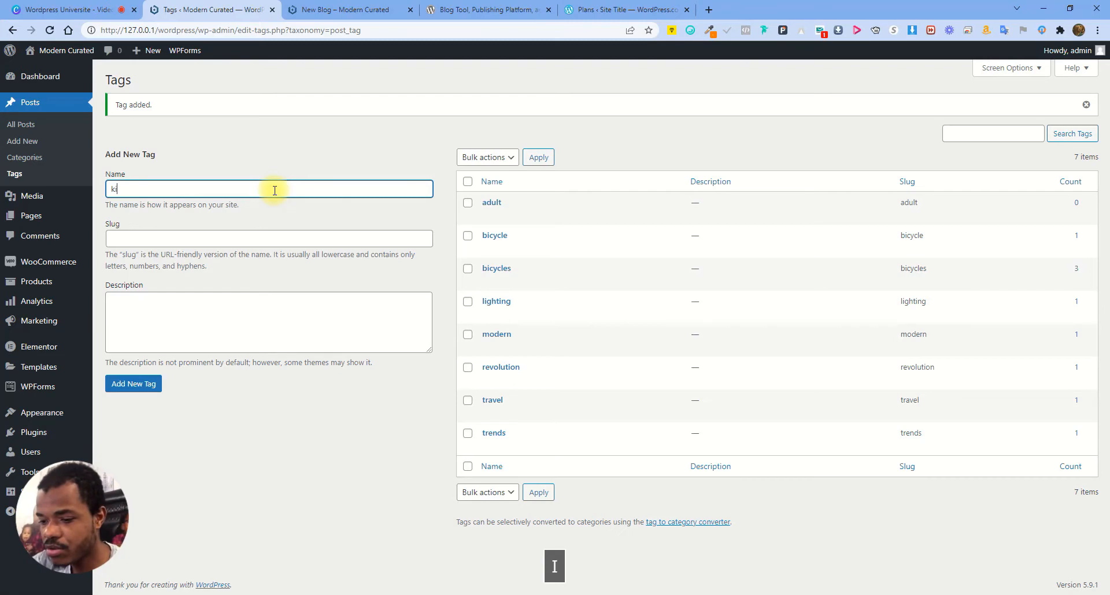
text(s)
key(Return)
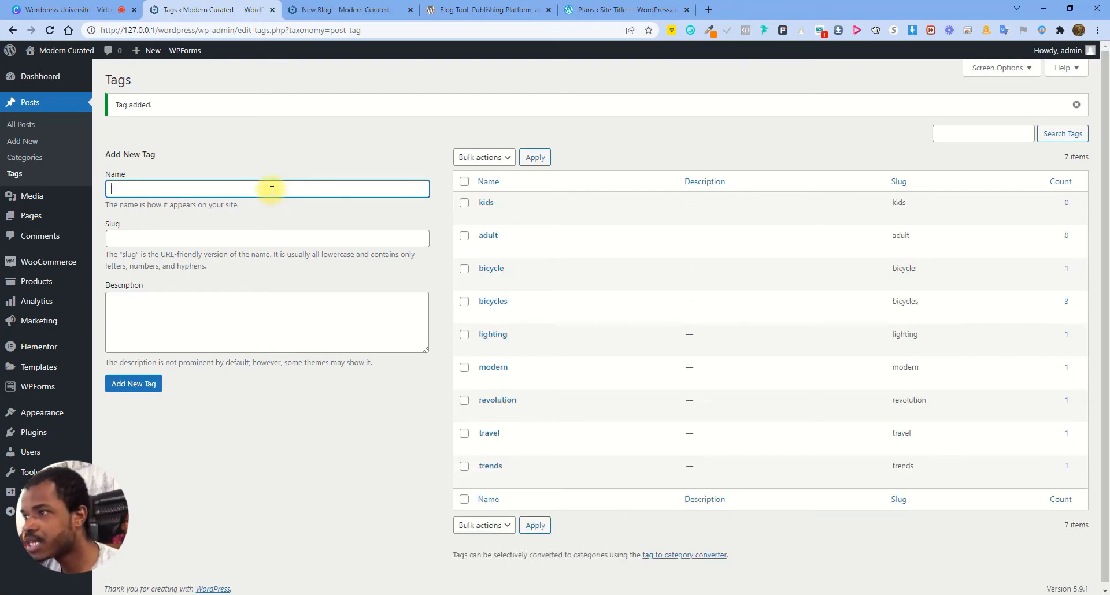
click(22, 124)
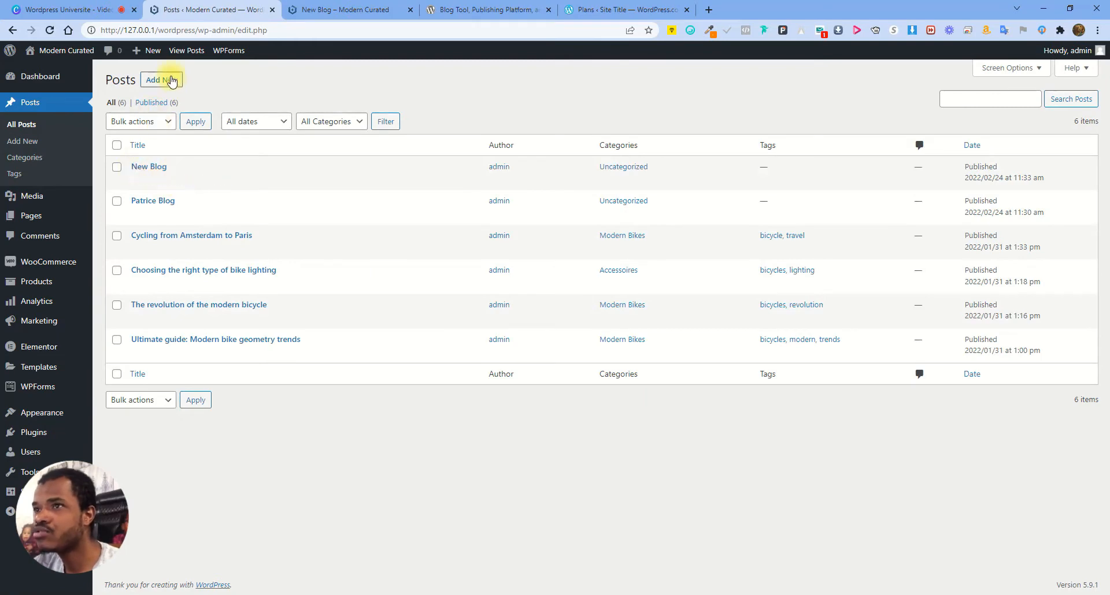
Attach the suggested 'adult' tag to New Blog, click Update, and view the live post
click(137, 180)
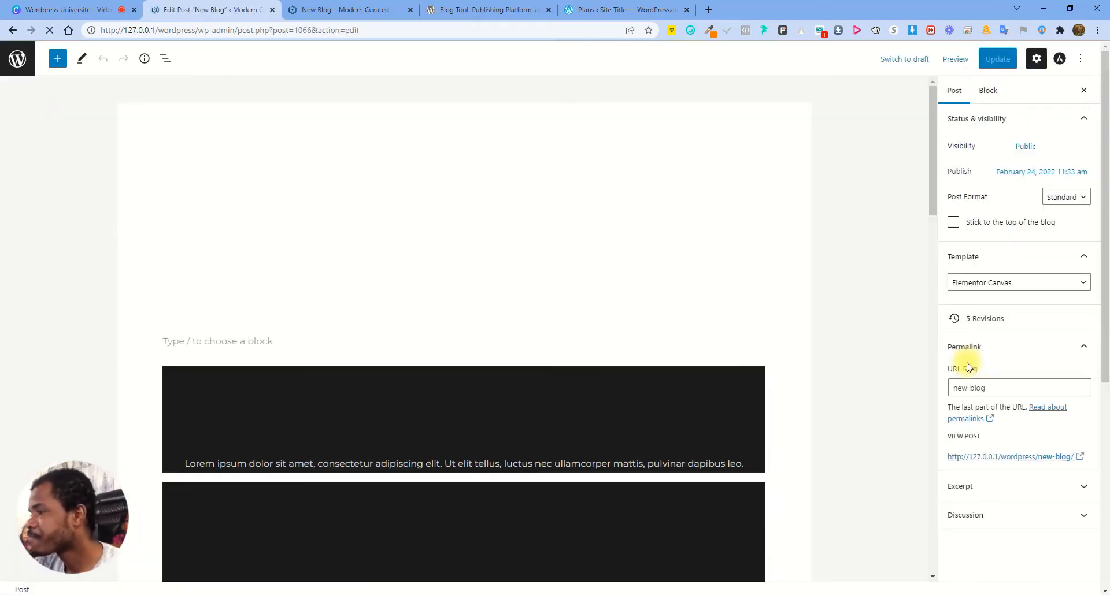
scroll(1035, 491, down, 2)
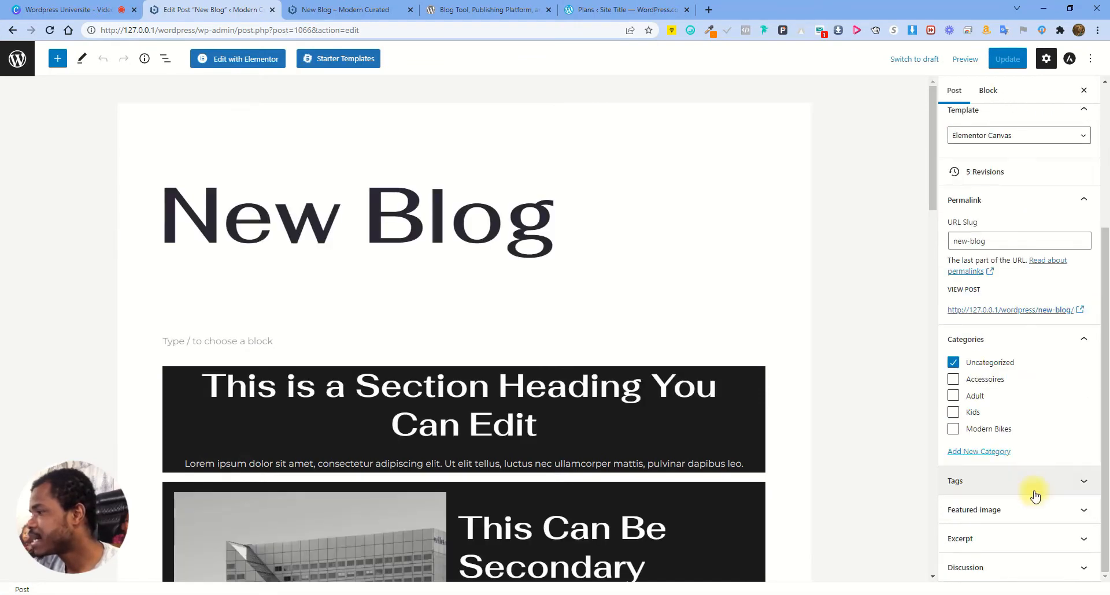
click(1000, 482)
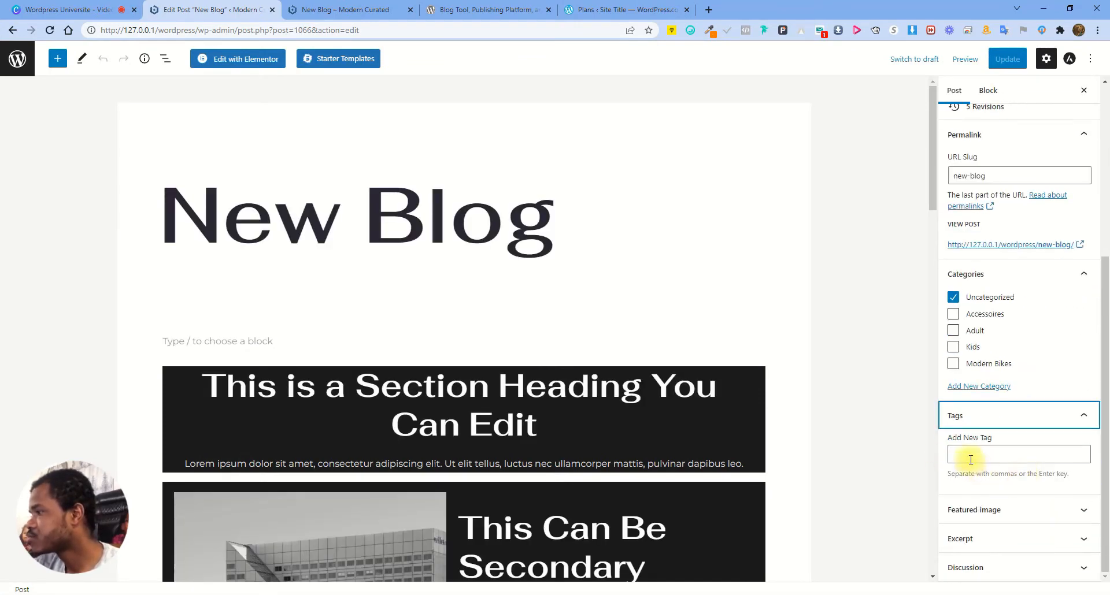
click(971, 460)
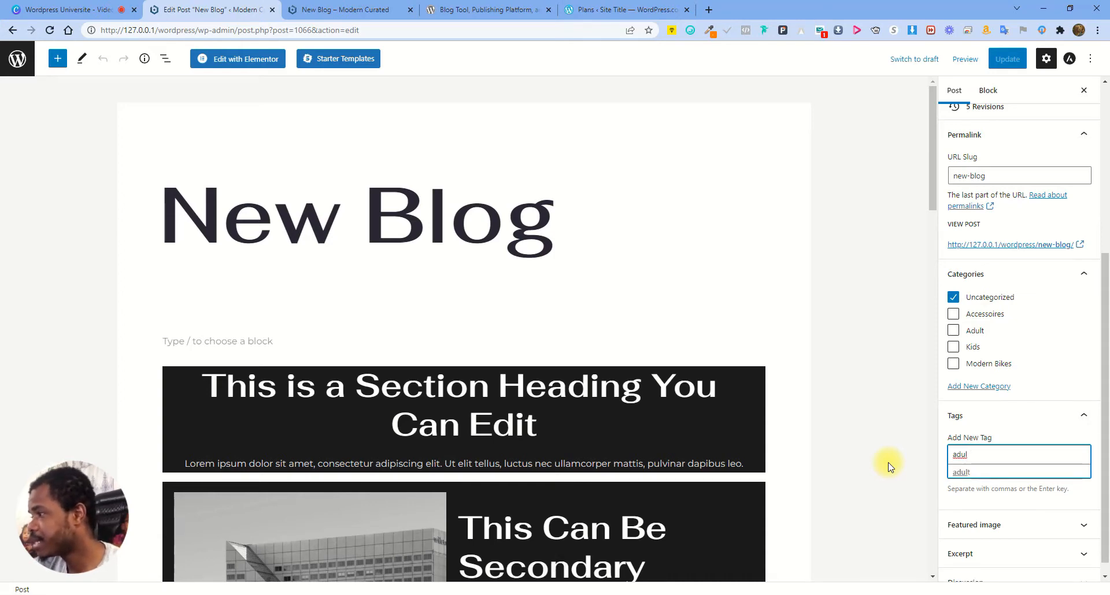
click(961, 471)
click(1004, 67)
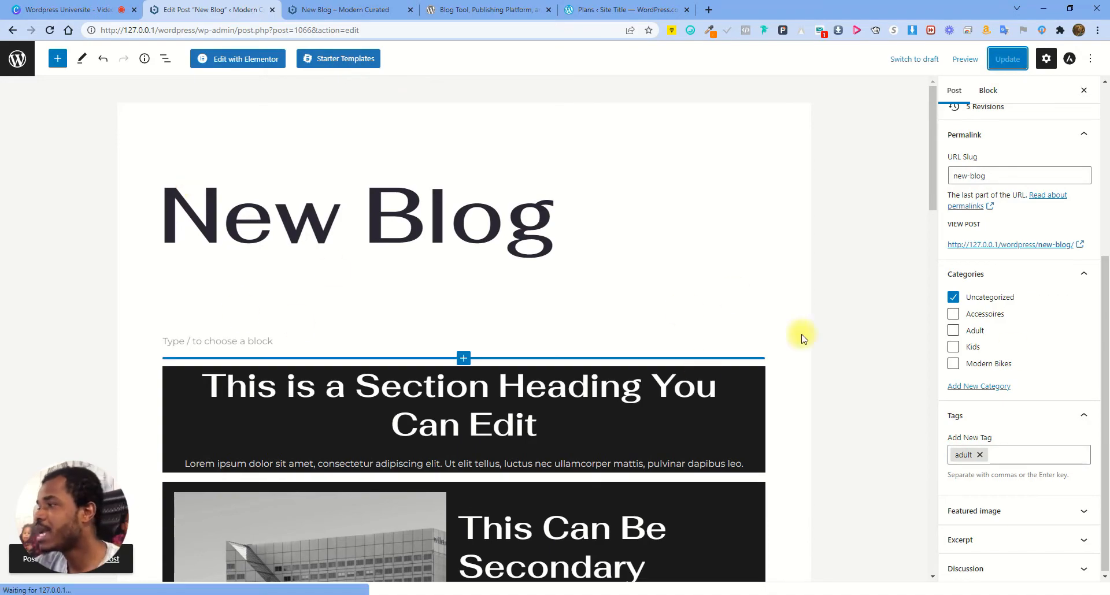
click(332, 8)
Reload the published New Blog post to check the changes, then close its tab
click(52, 30)
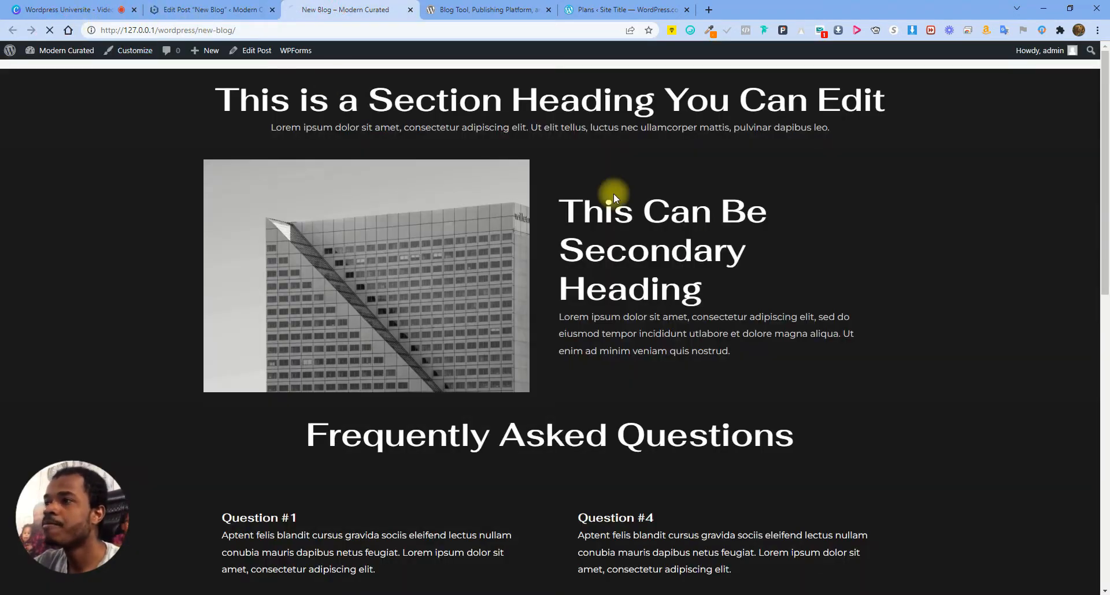
scroll(703, 252, down, 6)
scroll(566, 288, down, 8)
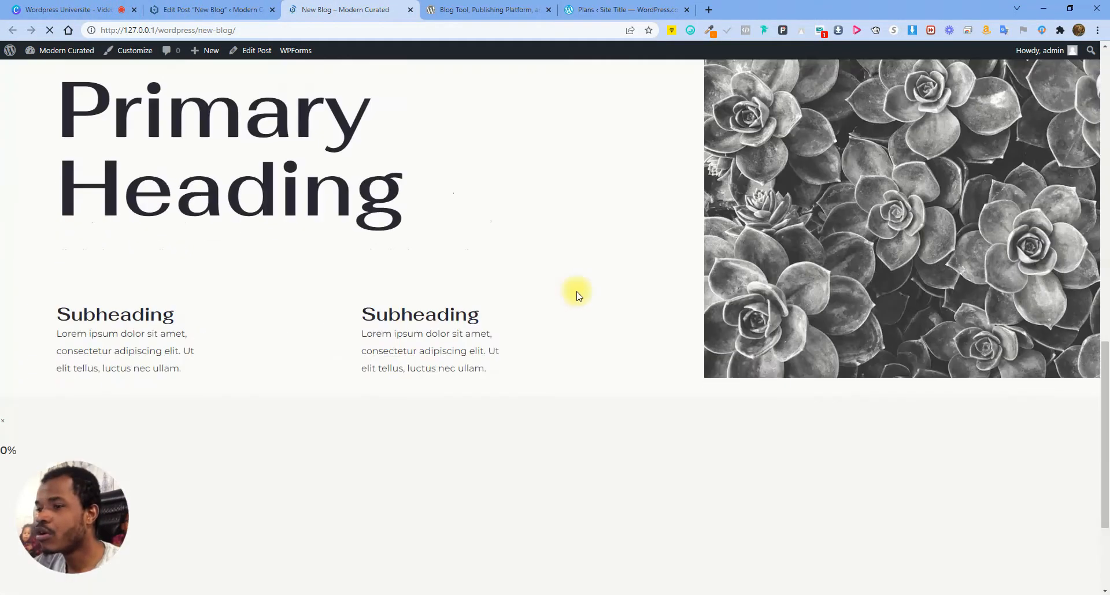
scroll(577, 289, up, 12)
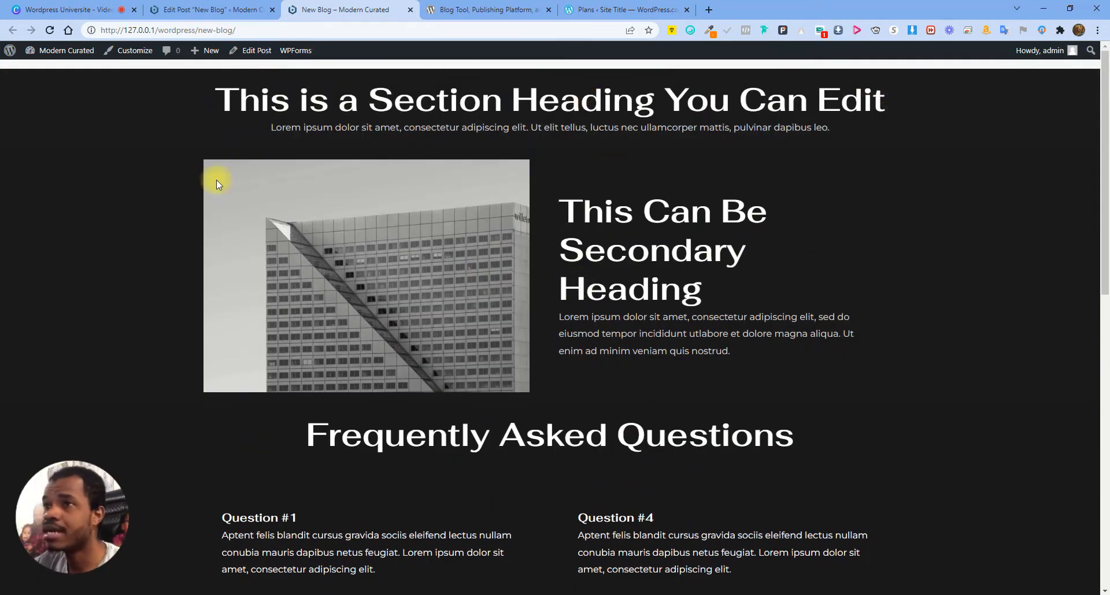
click(244, 6)
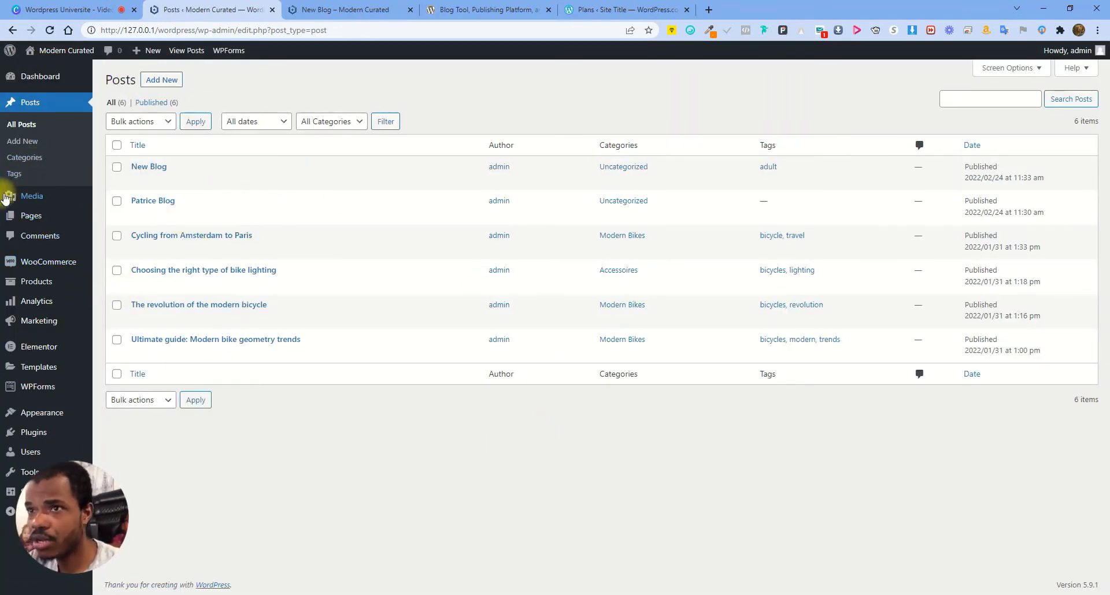
mouse_move(26, 202)
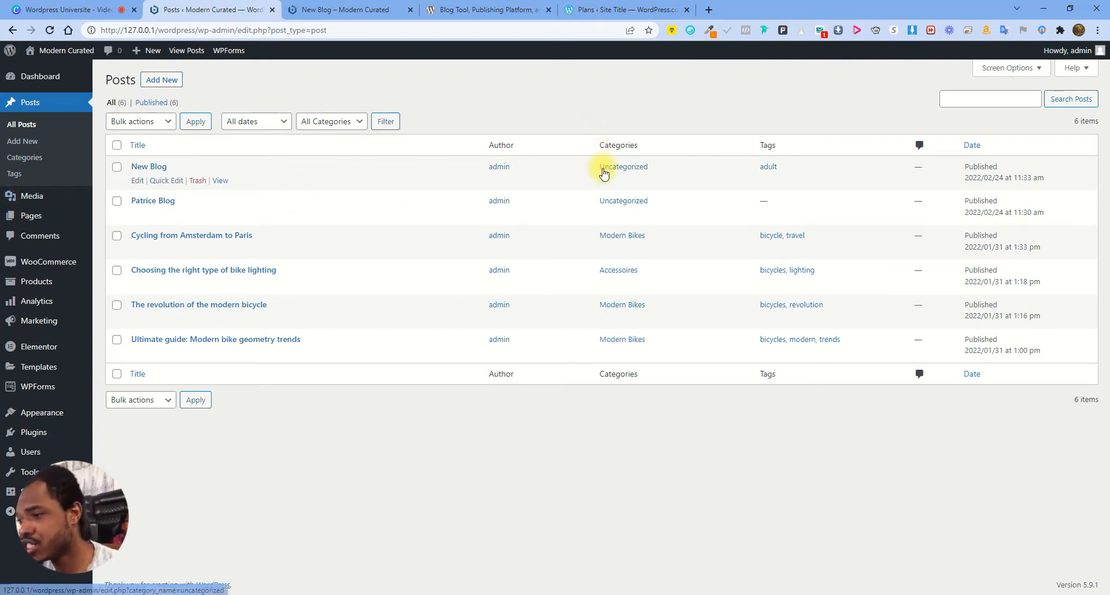
click(324, 10)
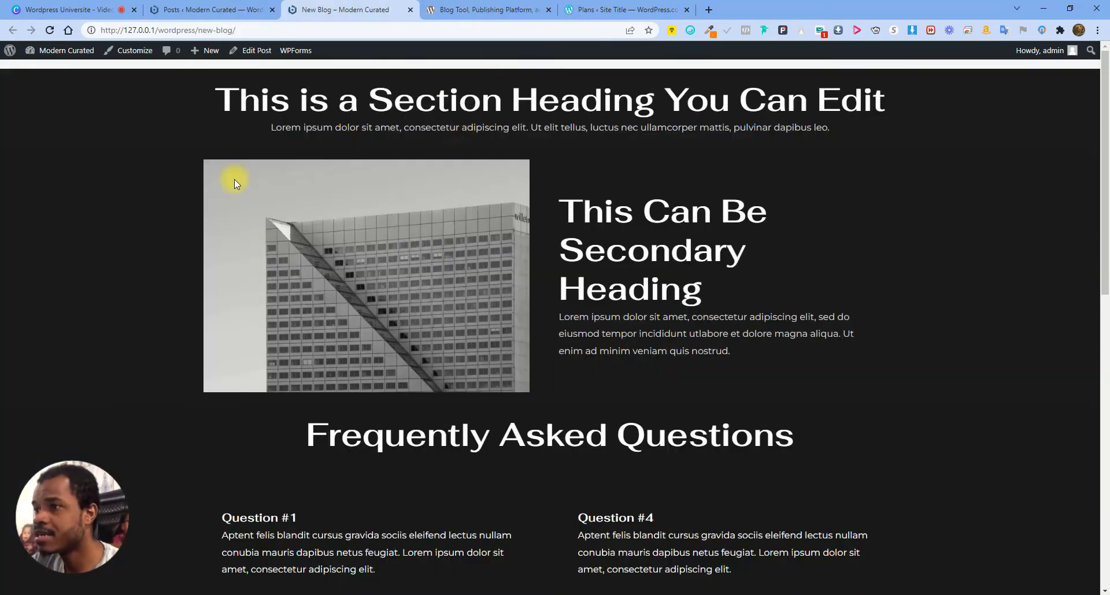
click(500, 9)
click(388, 10)
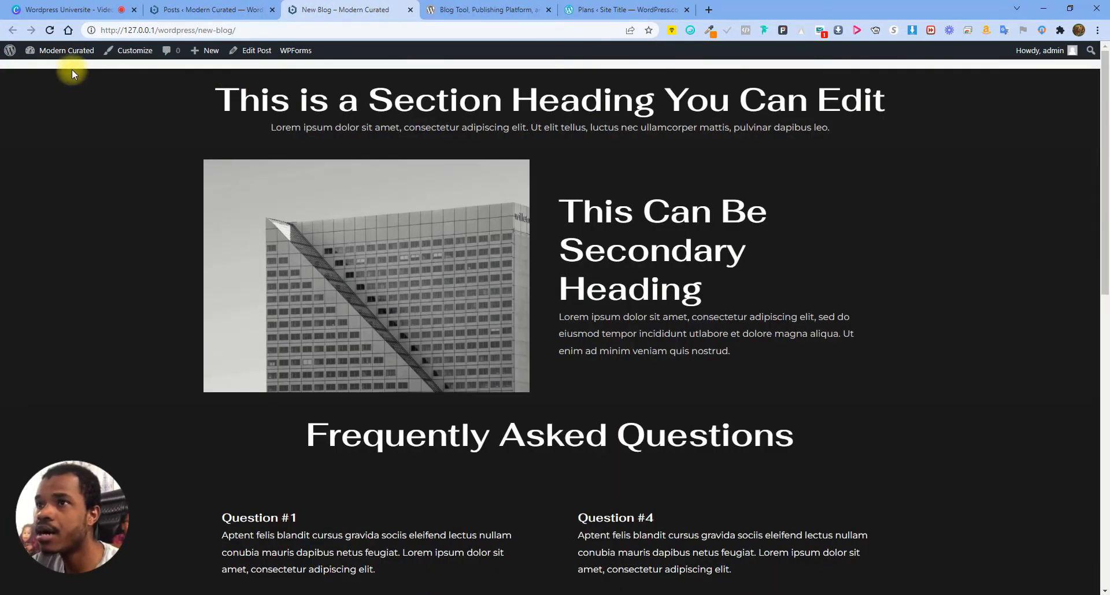
click(410, 10)
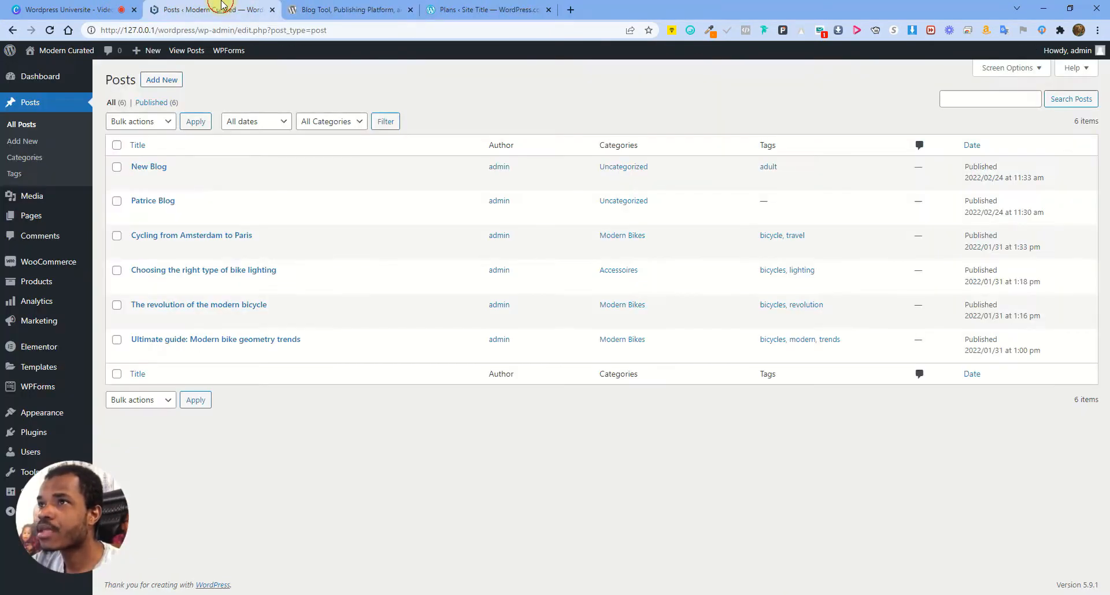
Open Visit Site in a new tab to view the storefront homepage, then return to Posts
right_click(51, 70)
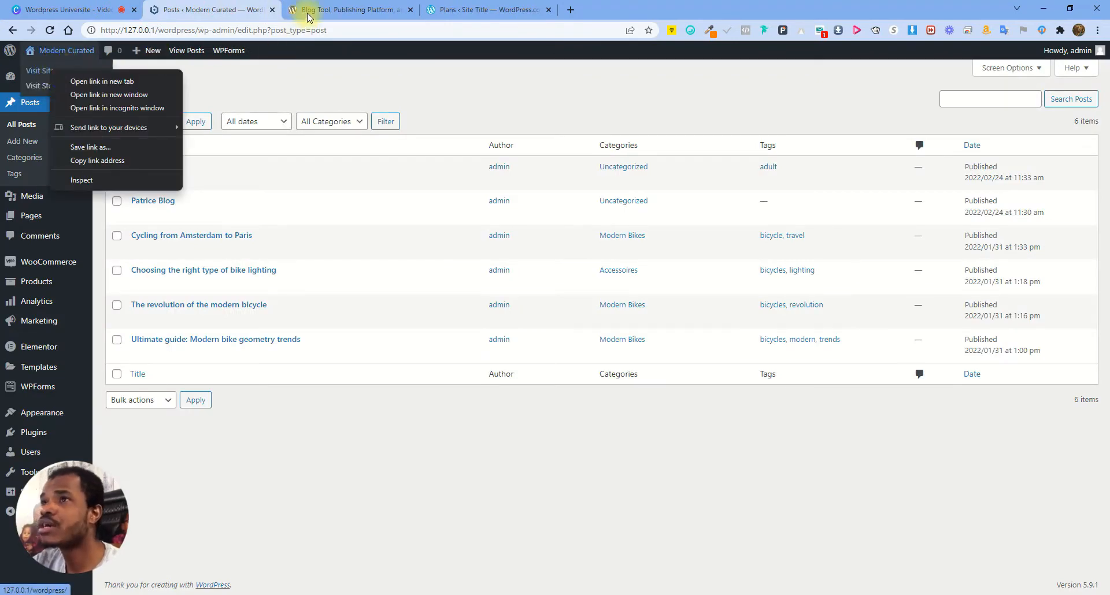
click(116, 81)
click(355, 8)
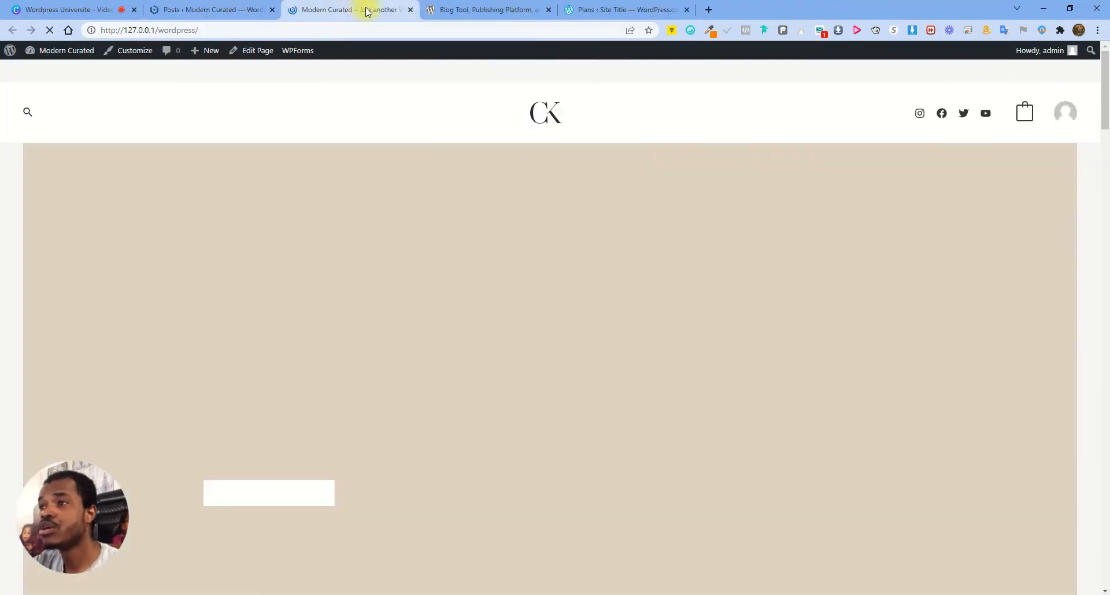
scroll(840, 399, down, 10)
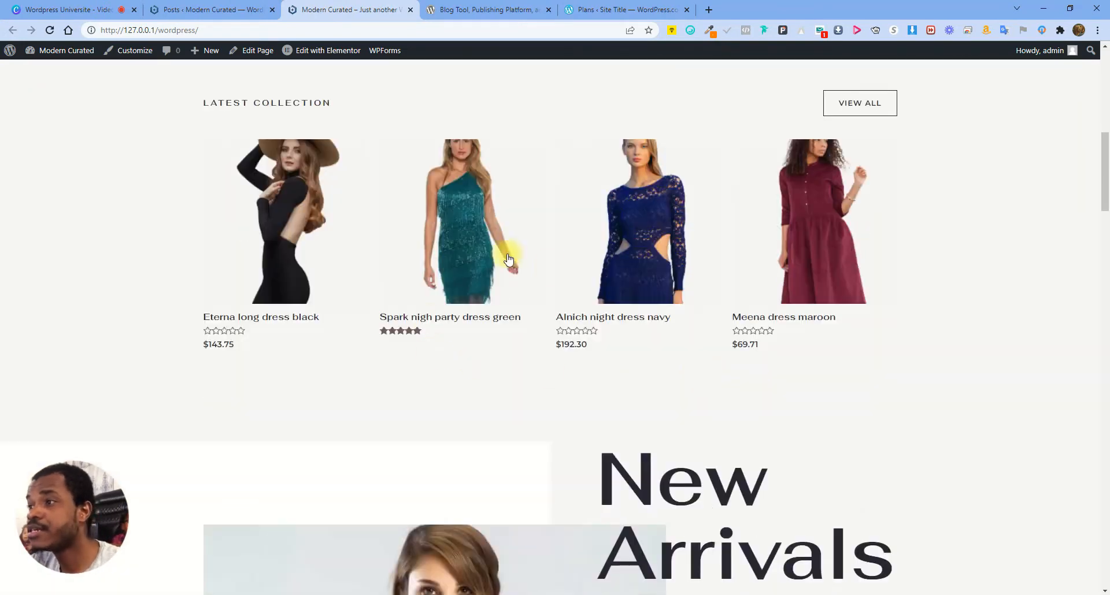
click(191, 14)
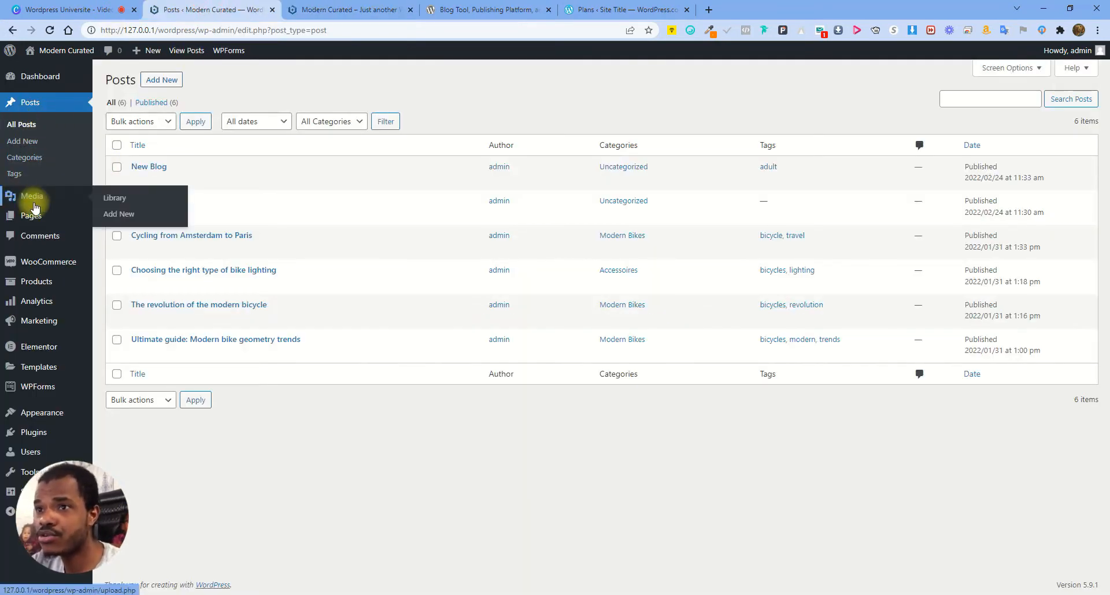
In the Media Library, inspect the Party Wears banner image details, noting its 64 KB file size
click(77, 205)
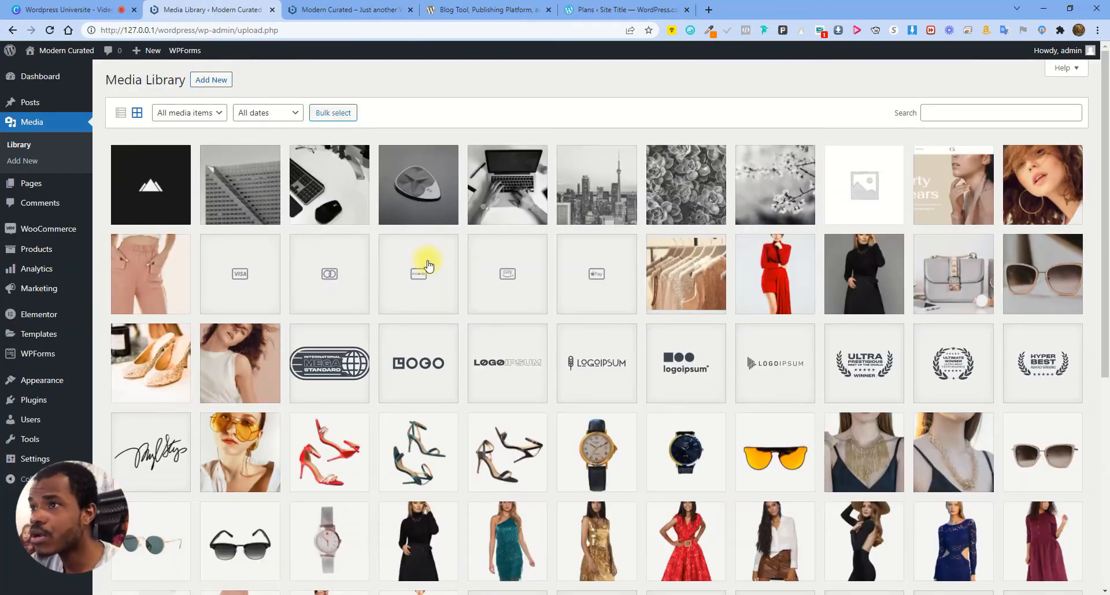
scroll(586, 230, down, 1)
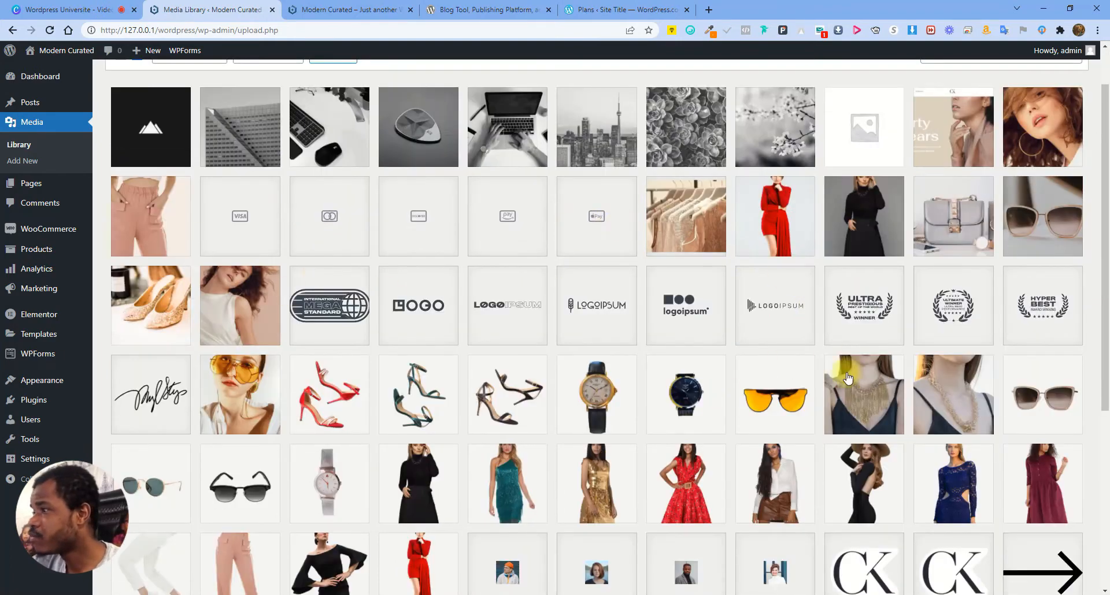
scroll(697, 407, down, 4)
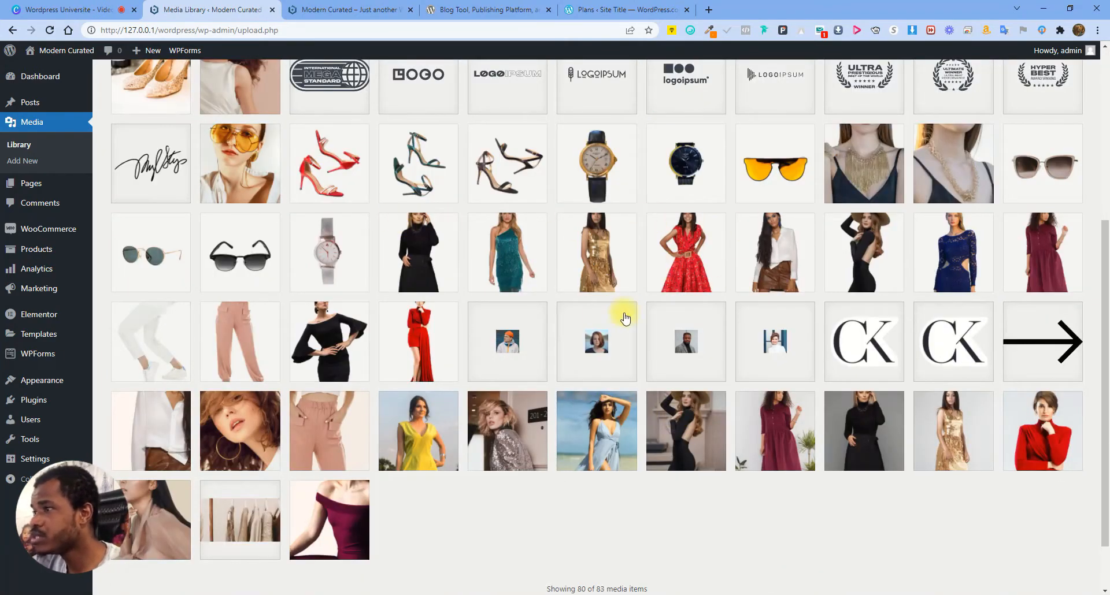
scroll(711, 297, up, 5)
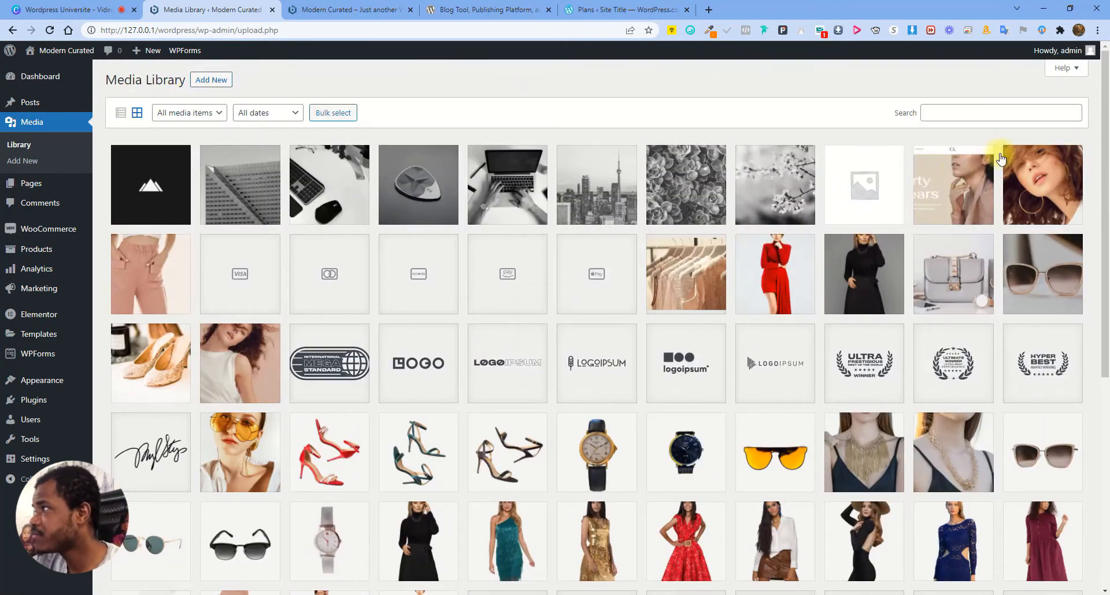
click(936, 178)
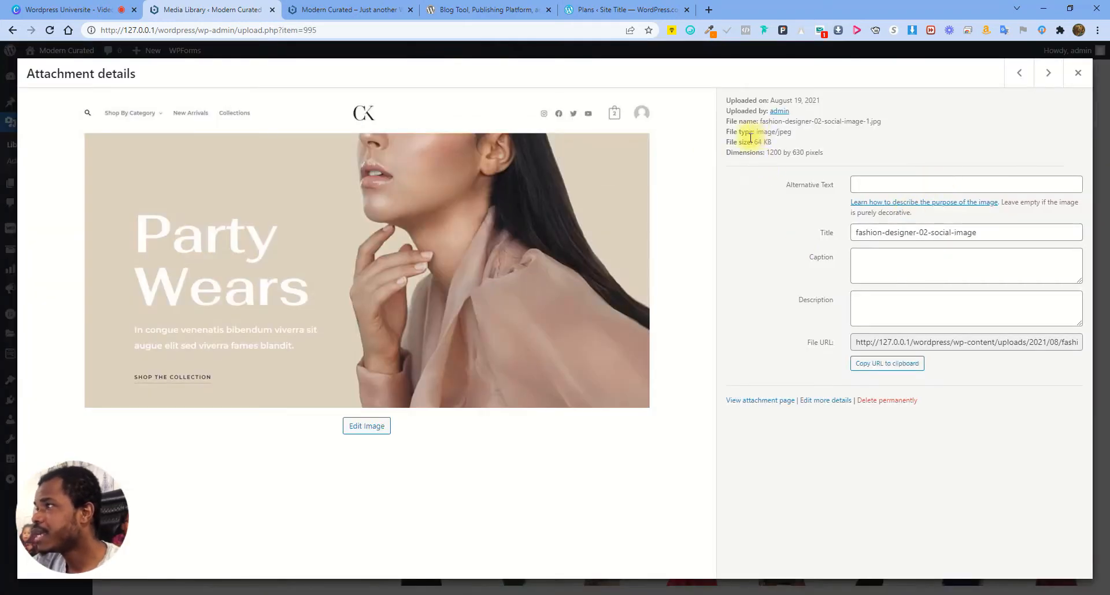
drag(756, 143, 780, 144)
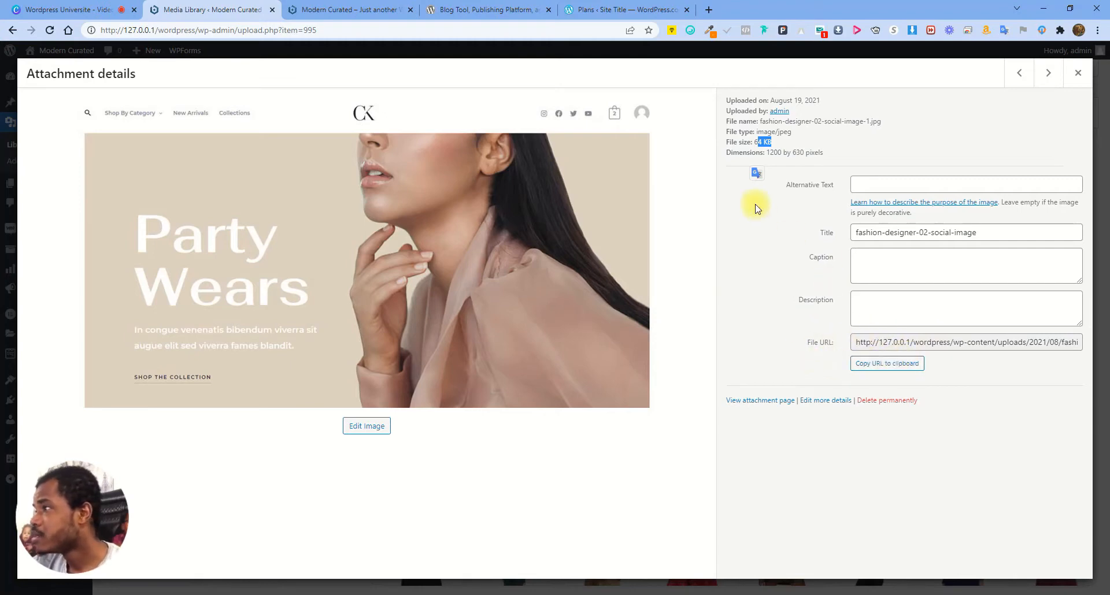
click(896, 149)
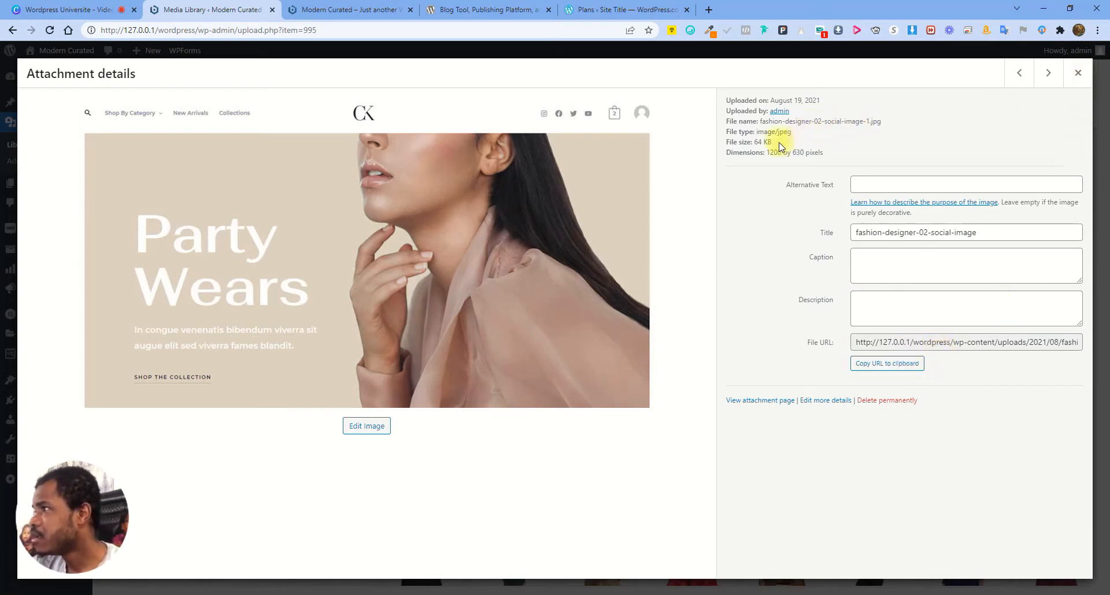
drag(754, 143, 803, 143)
click(882, 142)
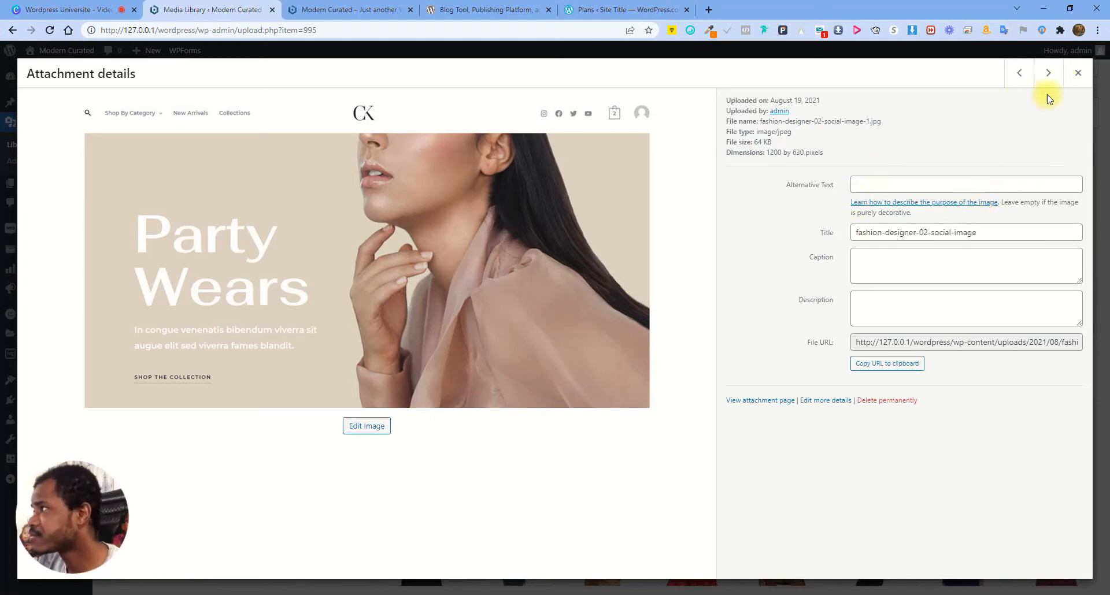
click(1077, 73)
Review the curly-haired woman, orange sunglasses and woman-in-hat image details, then switch to the storefront
click(247, 357)
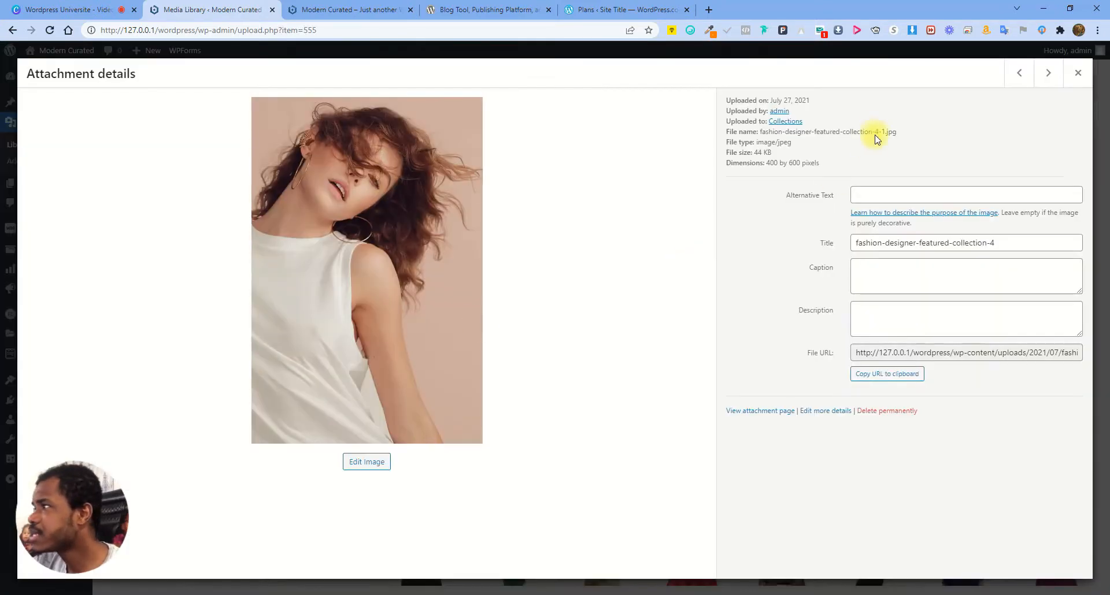
click(1077, 73)
click(775, 457)
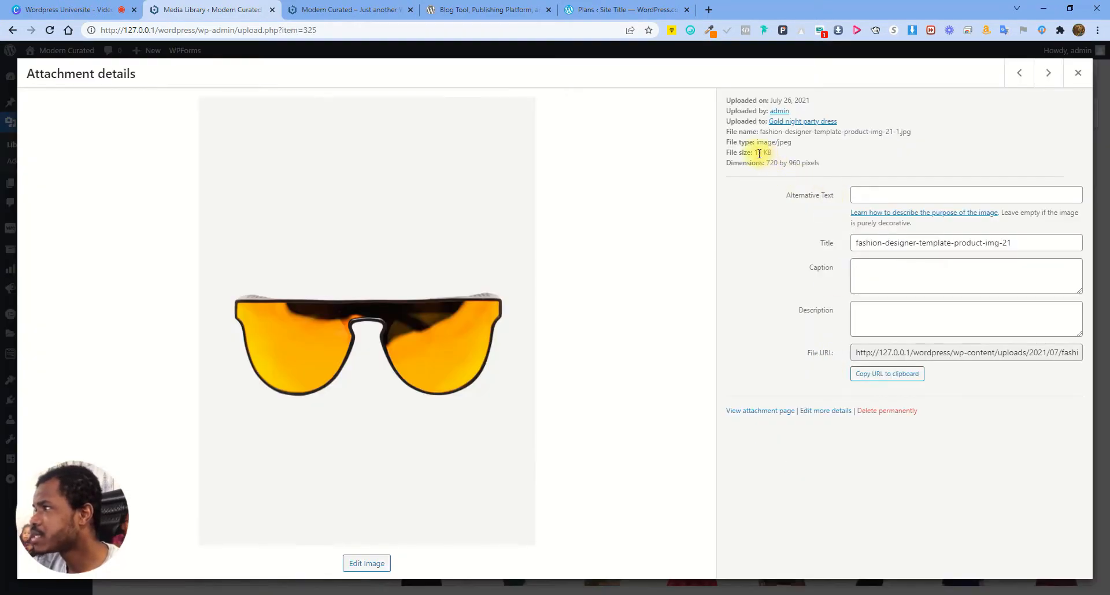
click(1078, 73)
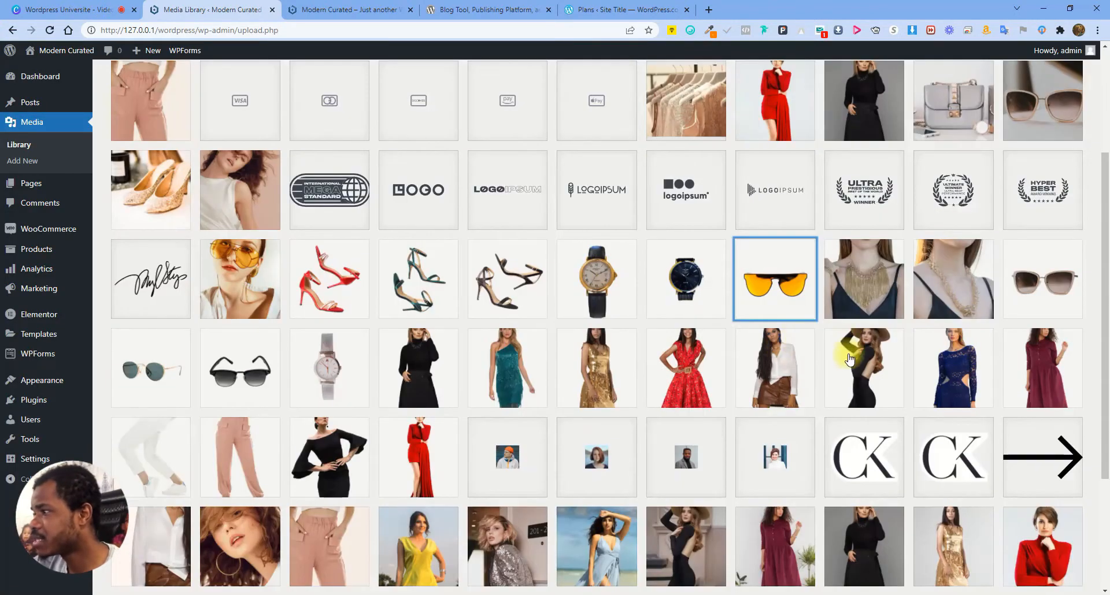
click(849, 359)
drag(754, 152, 862, 154)
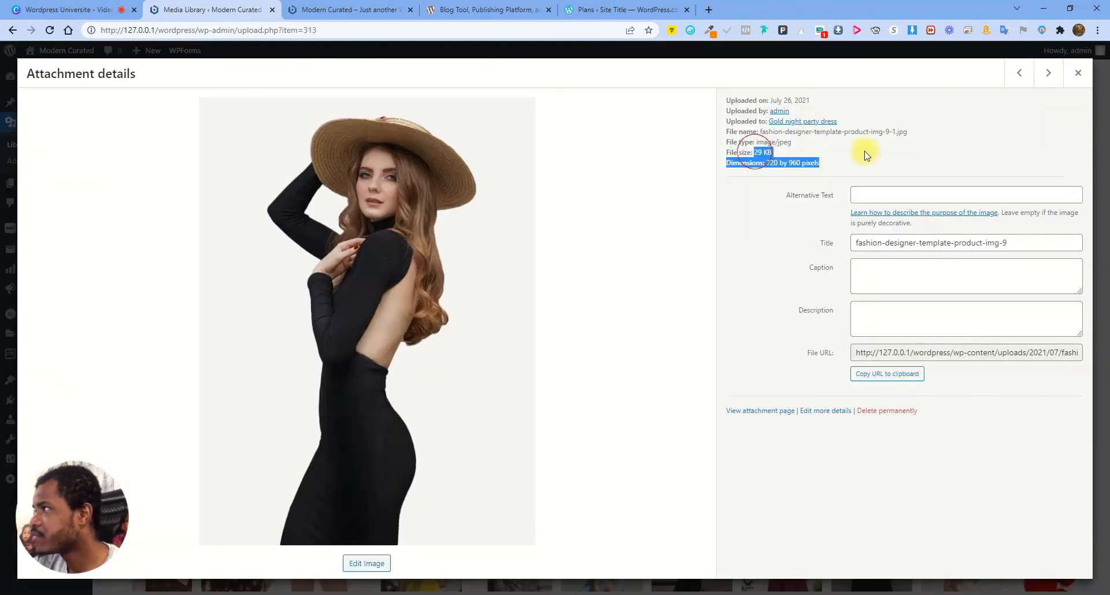
click(1071, 81)
scroll(463, 302, down, 3)
scroll(367, 321, up, 4)
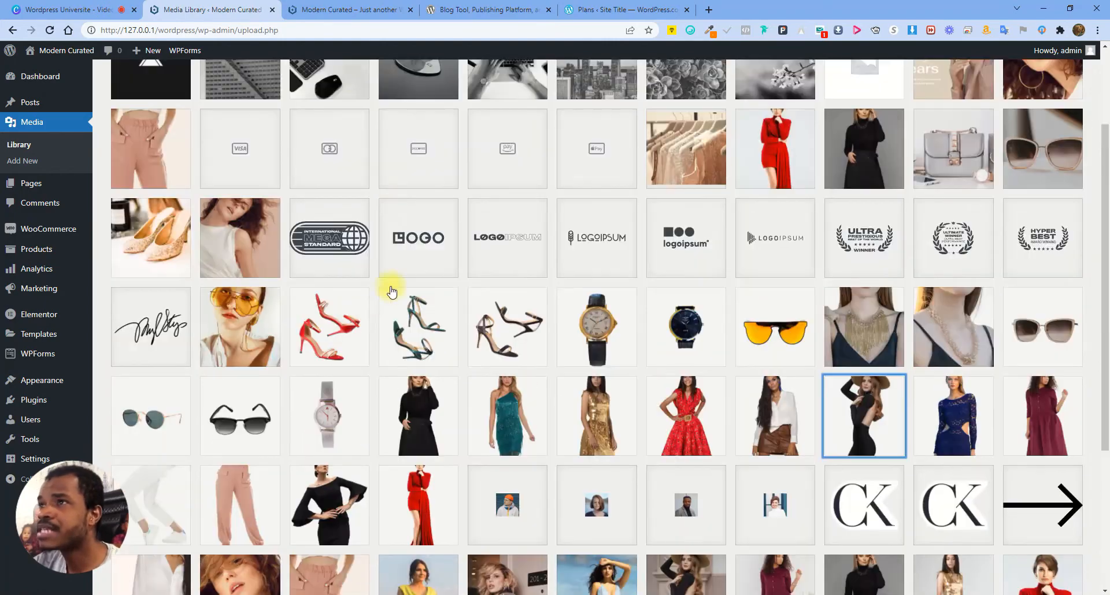
click(344, 10)
Reload the storefront home page and go back to the Media Library
click(50, 30)
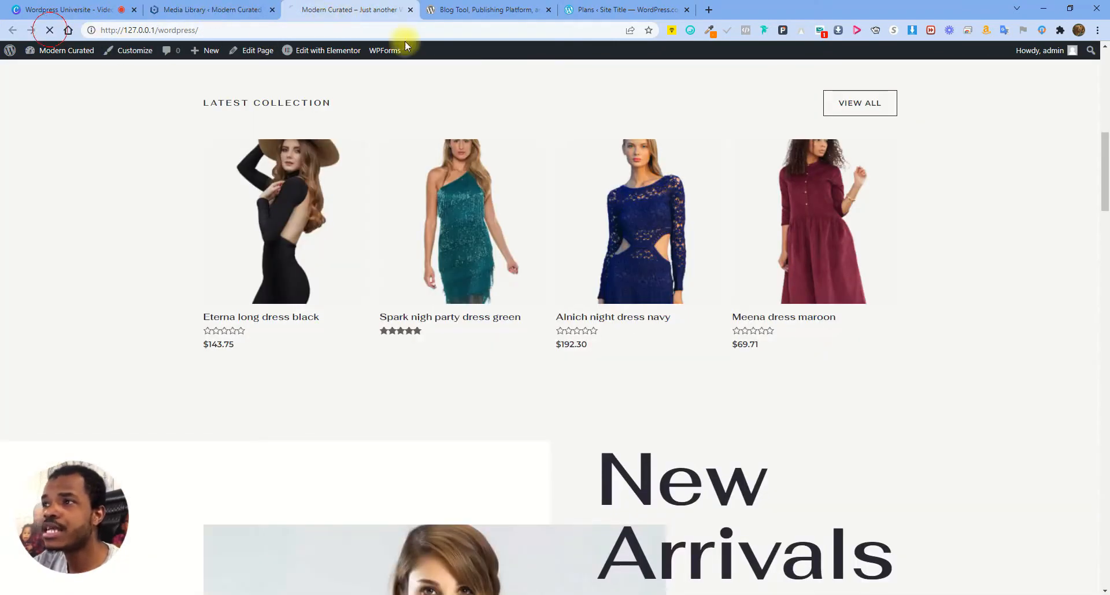
click(222, 9)
scroll(521, 404, down, 3)
scroll(471, 403, up, 5)
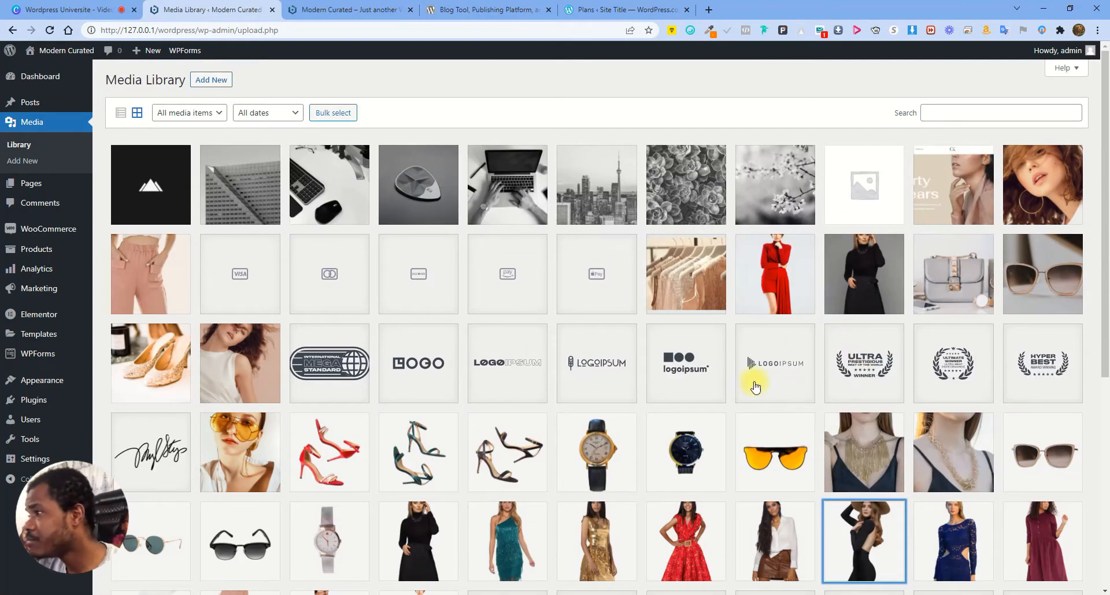
scroll(755, 387, down, 1)
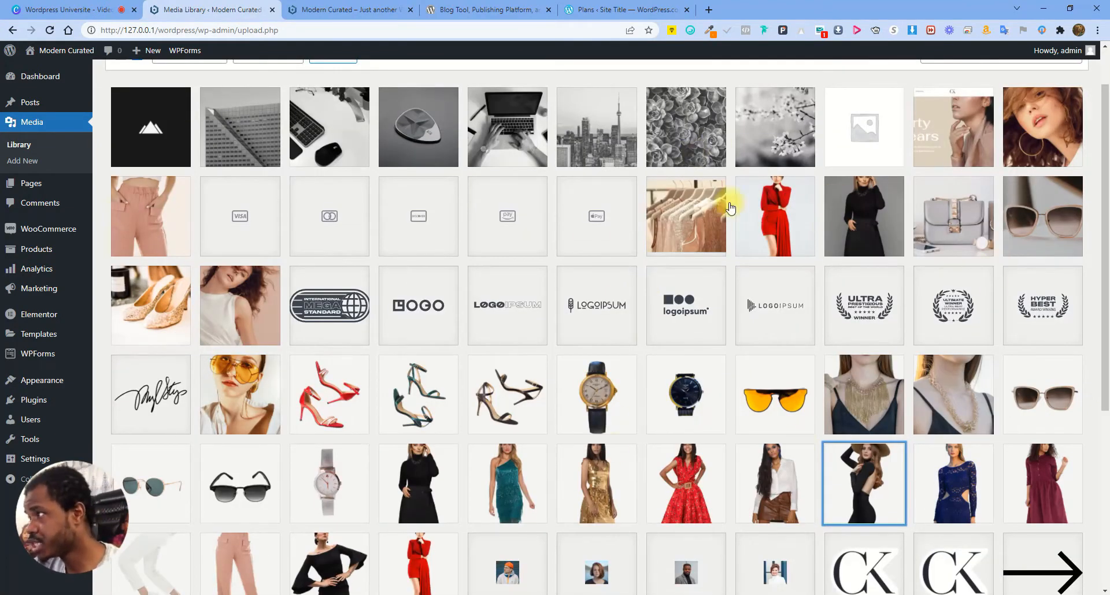
scroll(722, 347, up, 1)
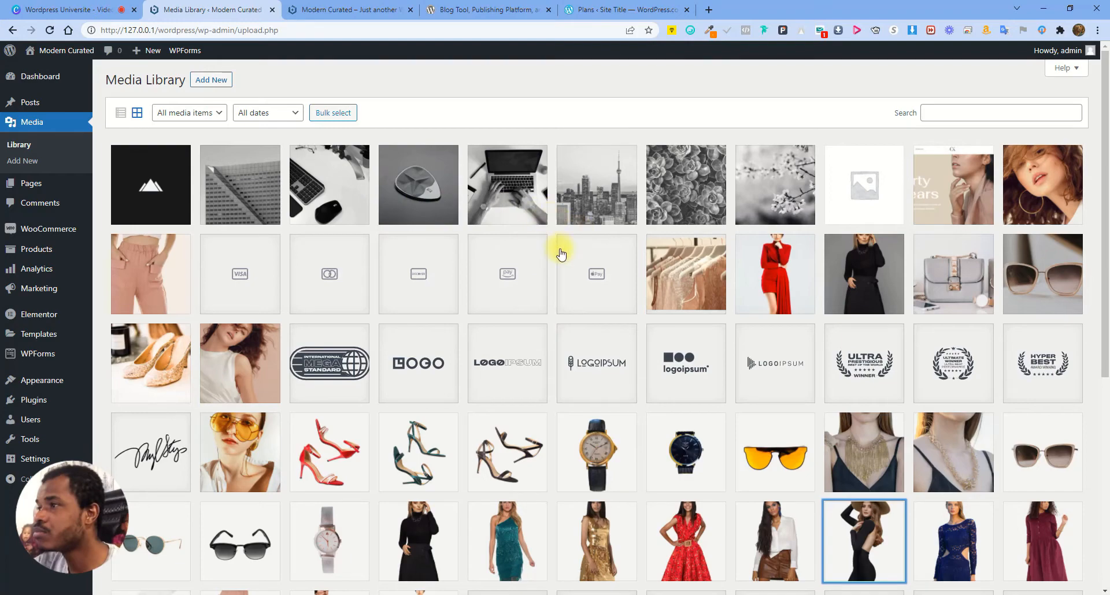
Glance at the city skyline image, then open fashion-designer-template-product-img-25-1.jpg (red high heels)
click(601, 203)
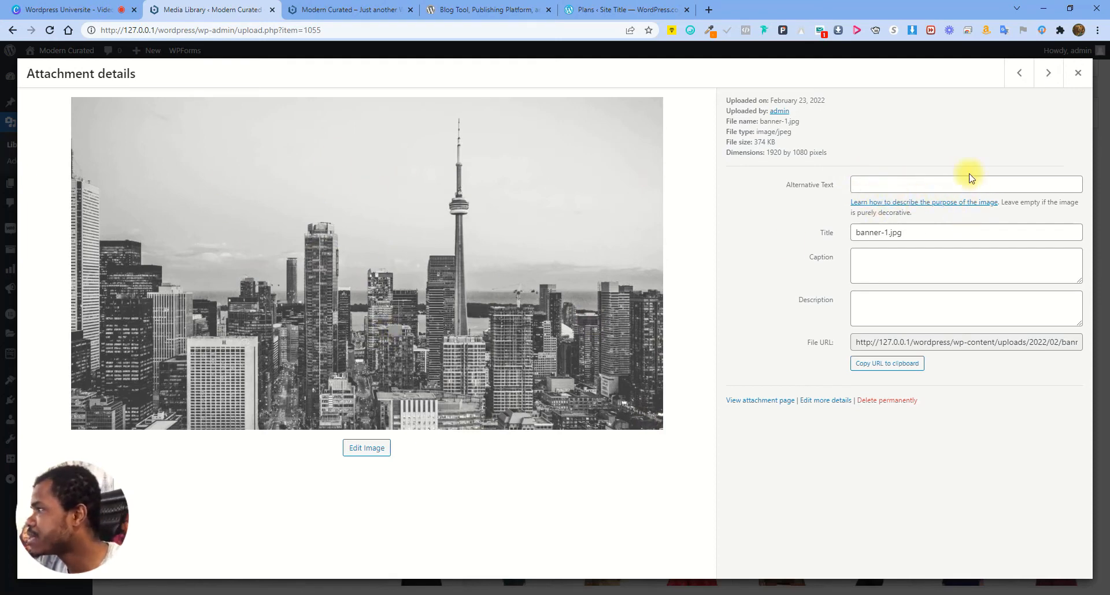
click(1076, 78)
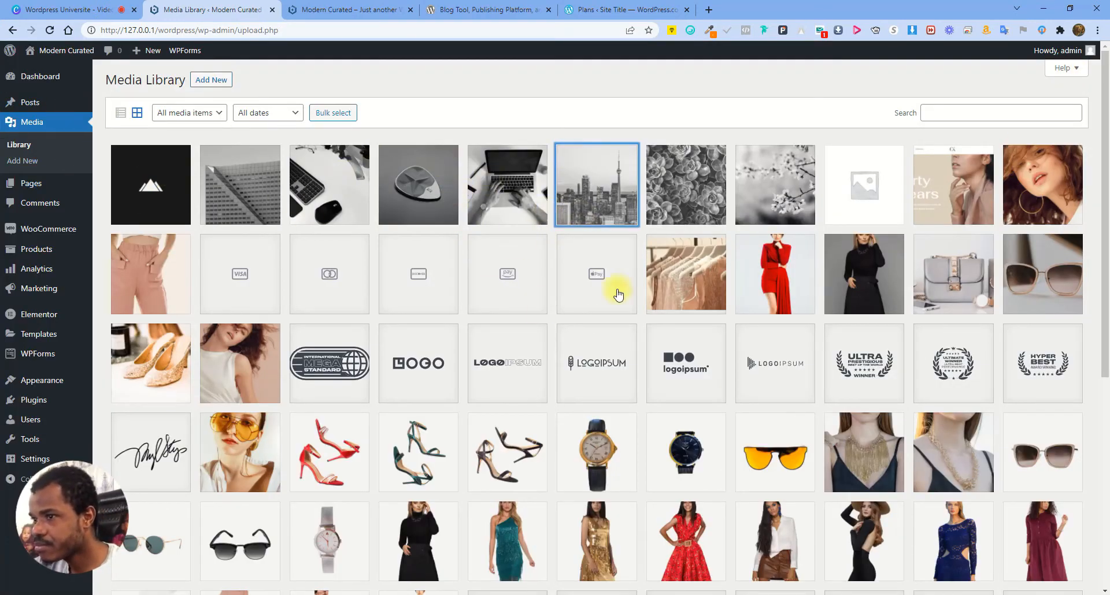
scroll(164, 372, down, 1)
click(330, 395)
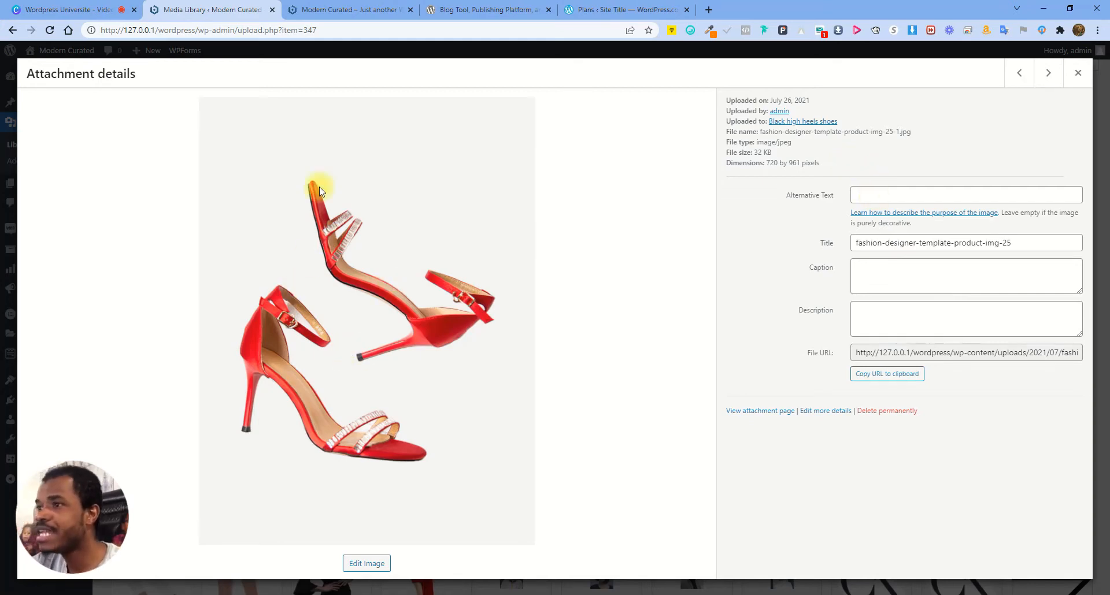
Fill in Alternative Text 'Women Shoes', plus Title and Caption 'women-shoes', then check the file URL
click(877, 195)
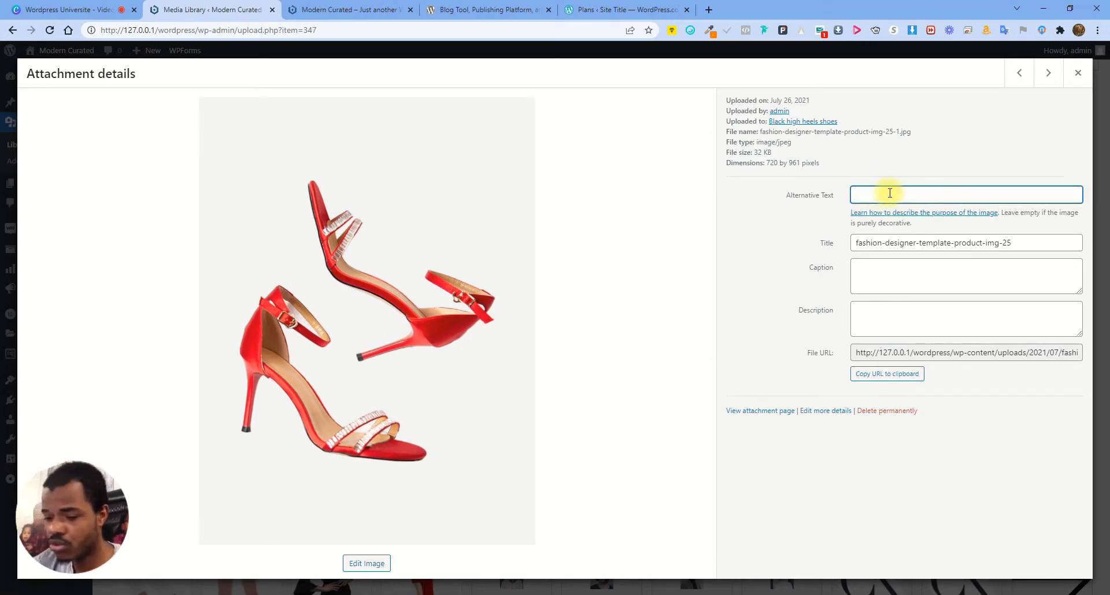
text(Women Shoes)
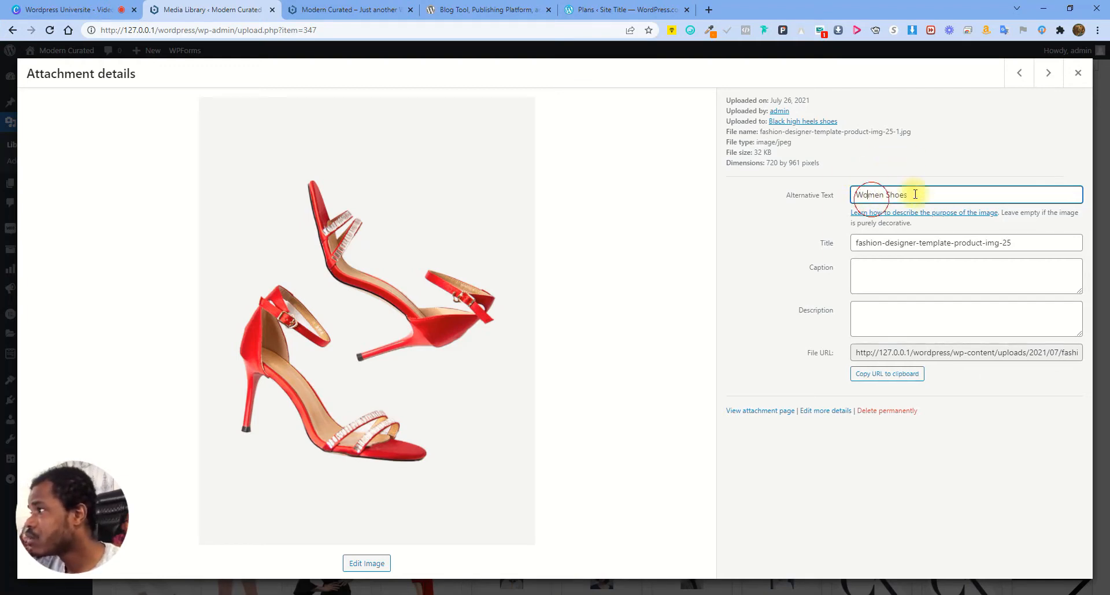
click(867, 246)
drag(856, 243, 1104, 248)
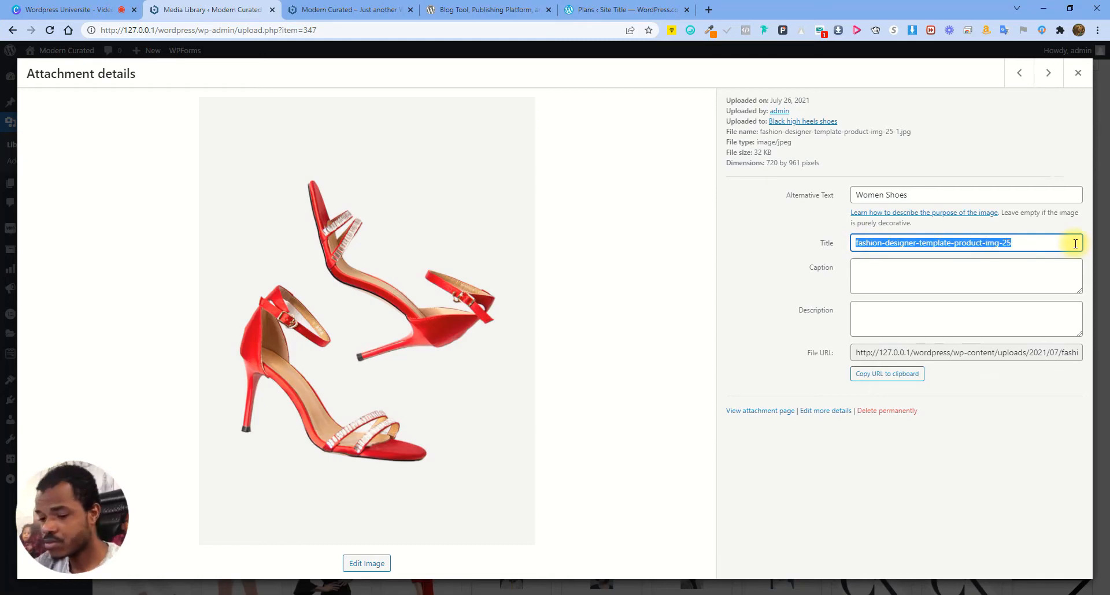
text(W)
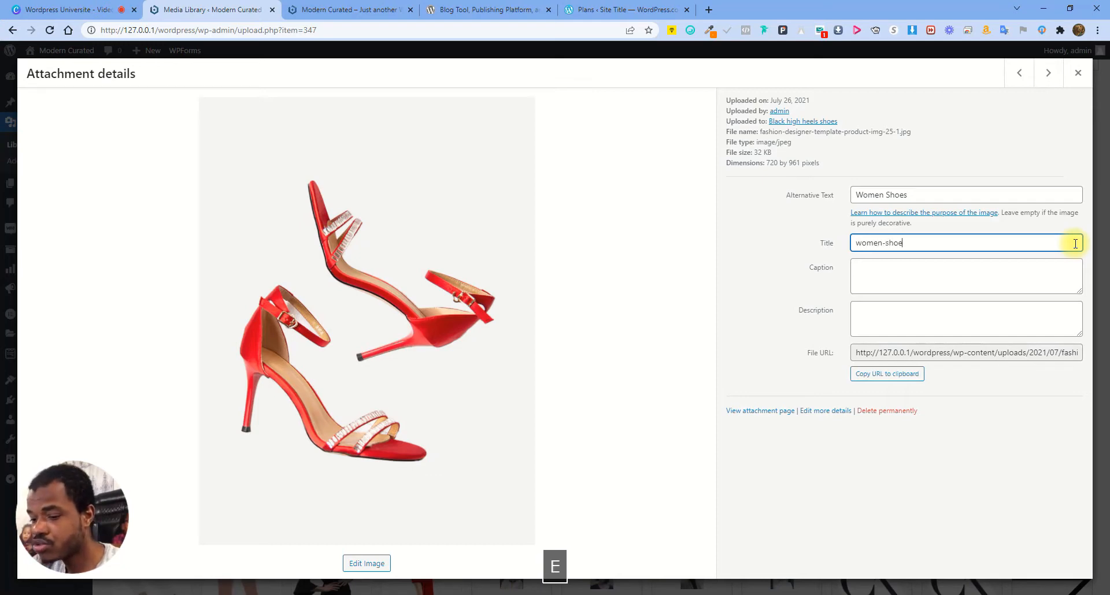
click(884, 276)
text(women-shoes)
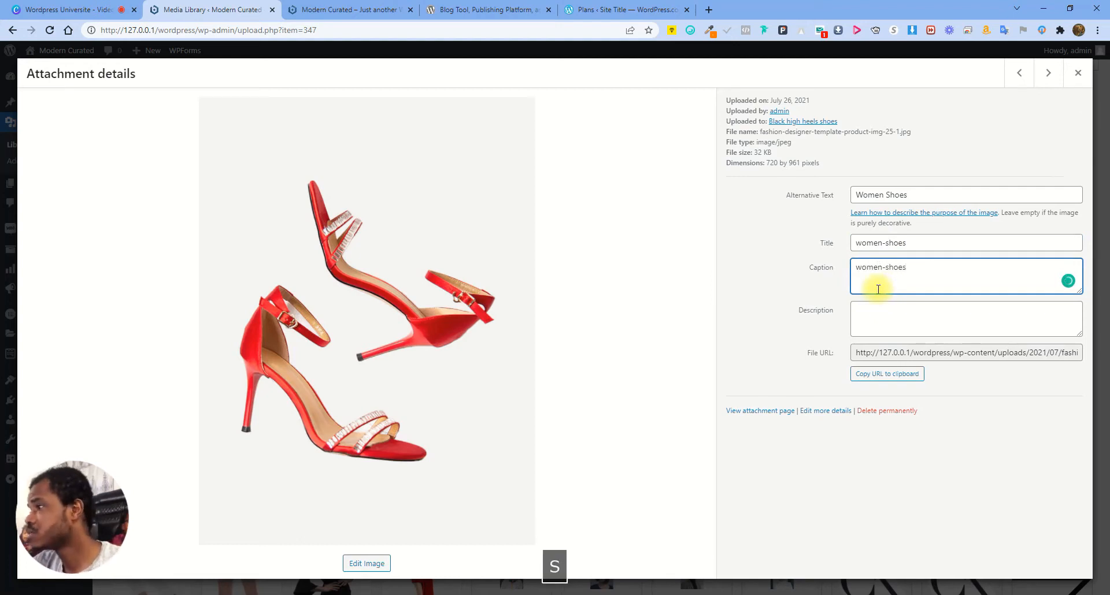
click(887, 310)
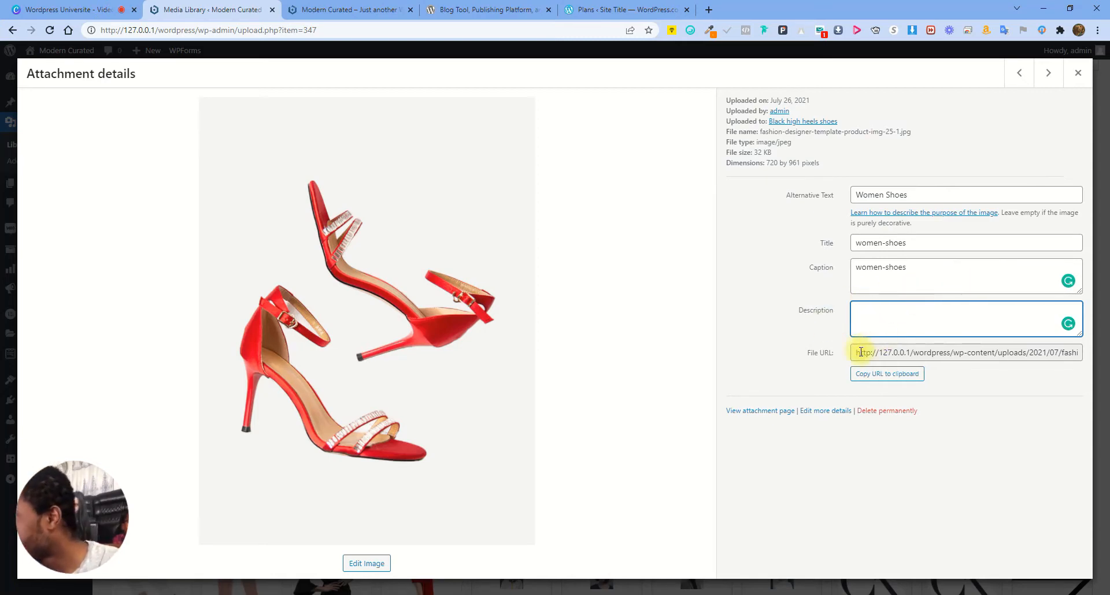
drag(857, 353, 1100, 347)
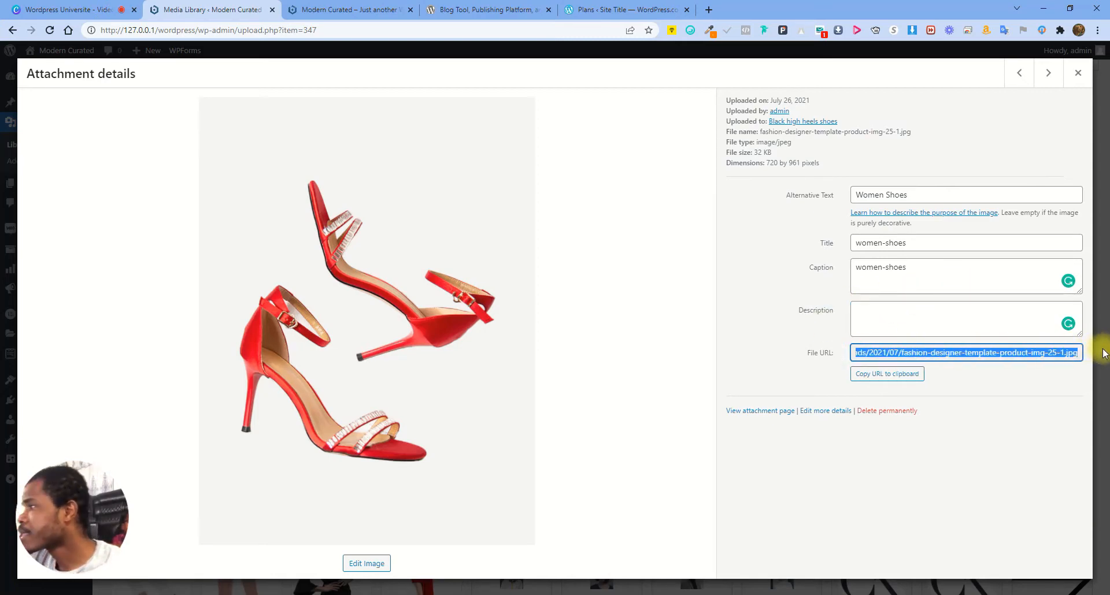
click(947, 354)
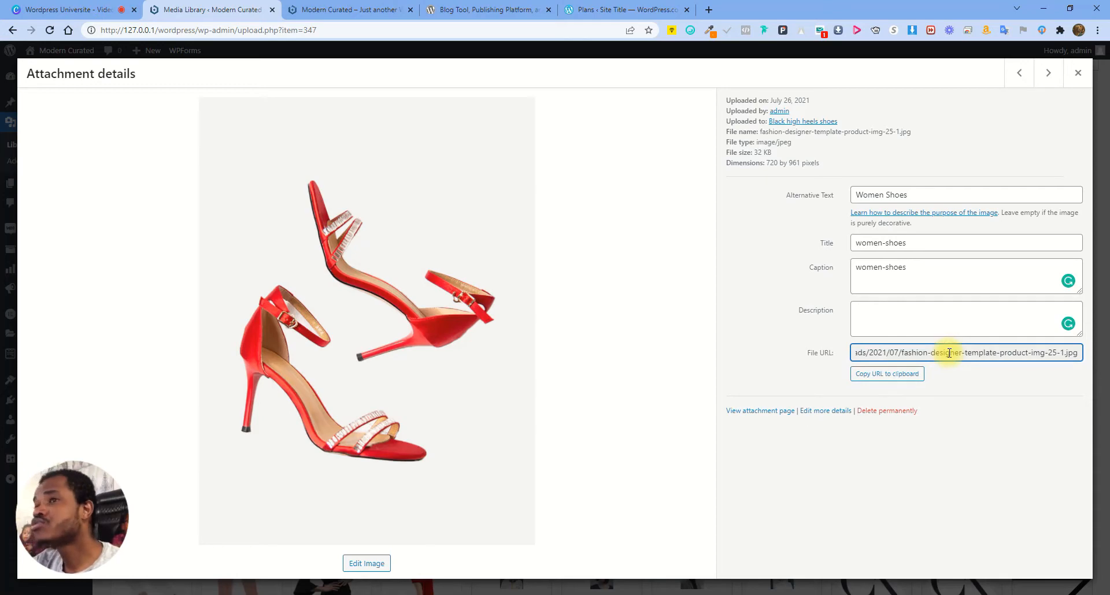
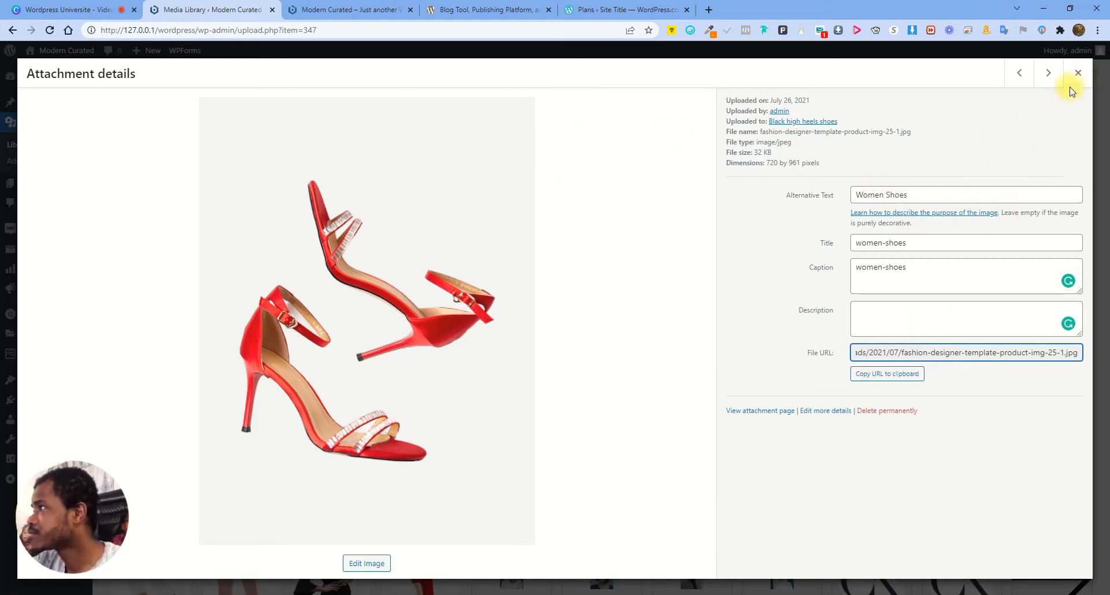
Close the red heels' attachment details and choose Add New at the top of the Media Library
click(1077, 73)
scroll(392, 177, up, 1)
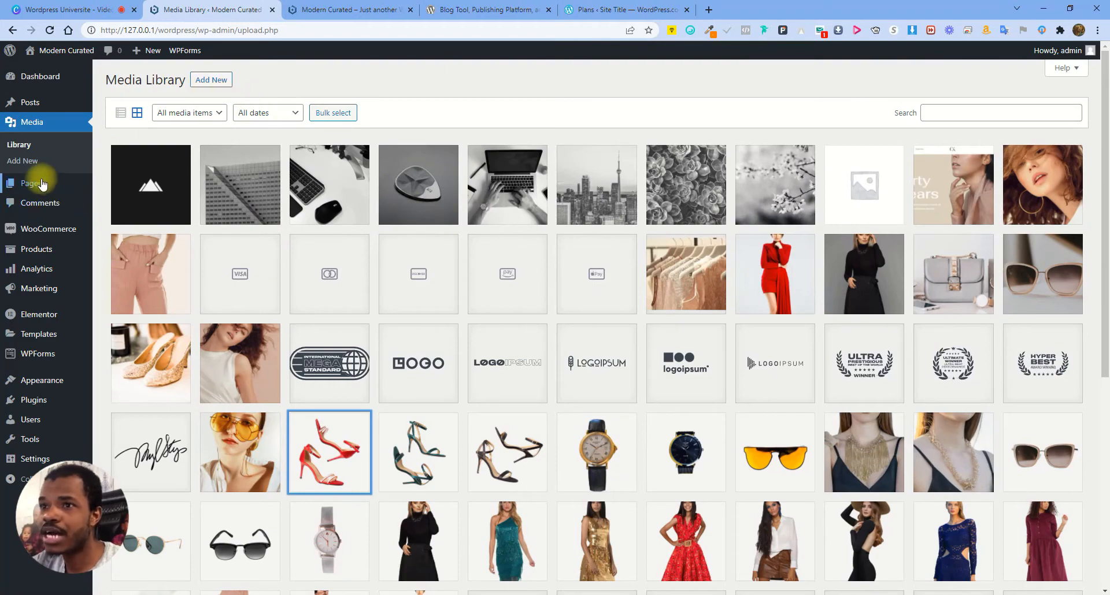
click(216, 79)
Upload the black sneaker image from the Downloads folder
click(591, 167)
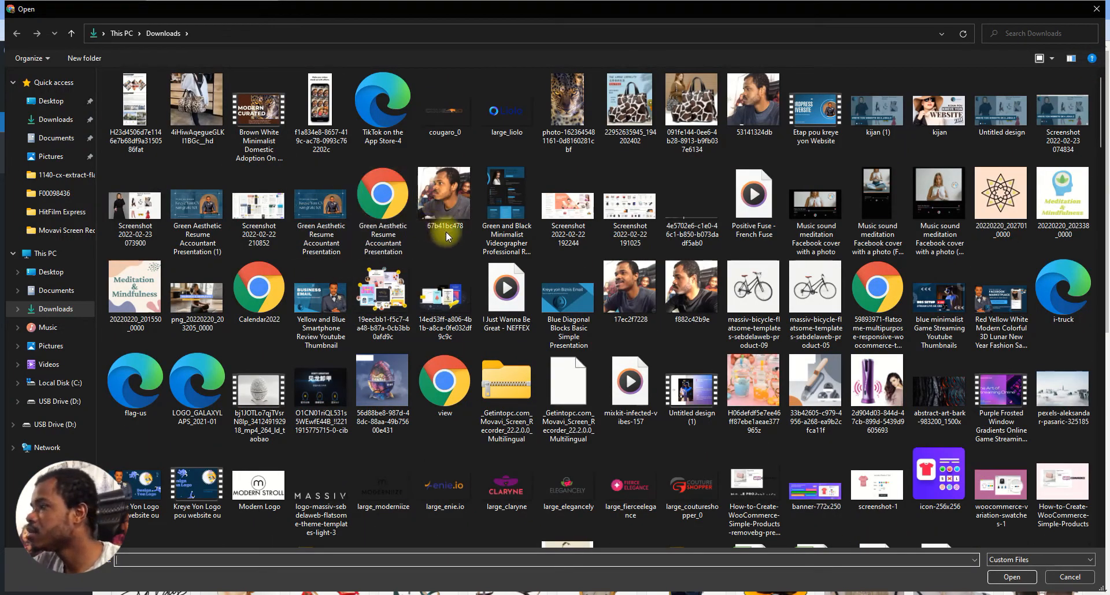
scroll(445, 231, down, 10)
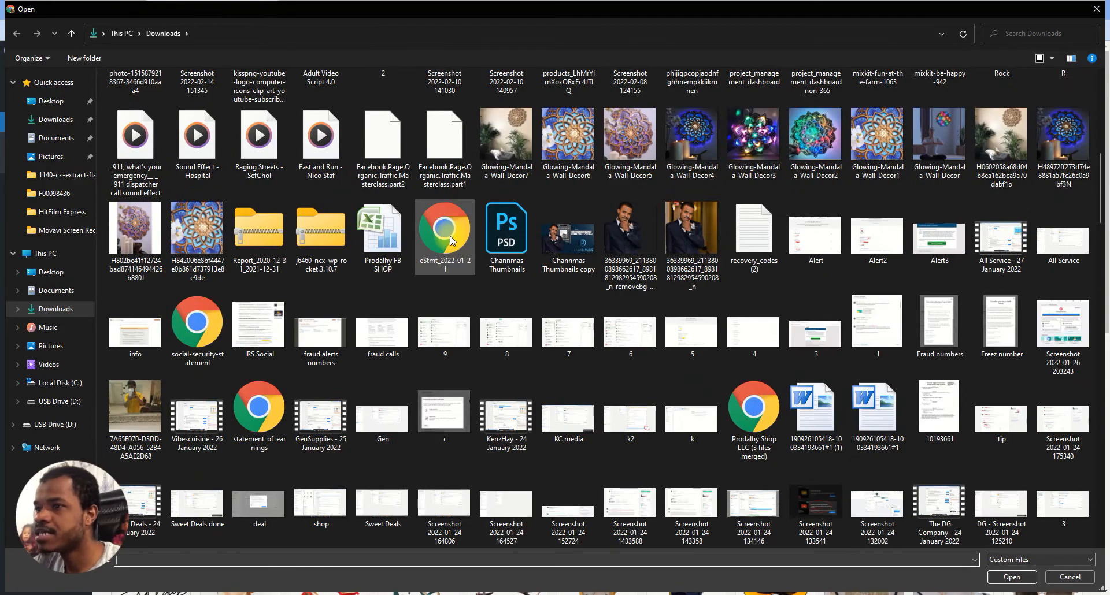
scroll(450, 236, down, 10)
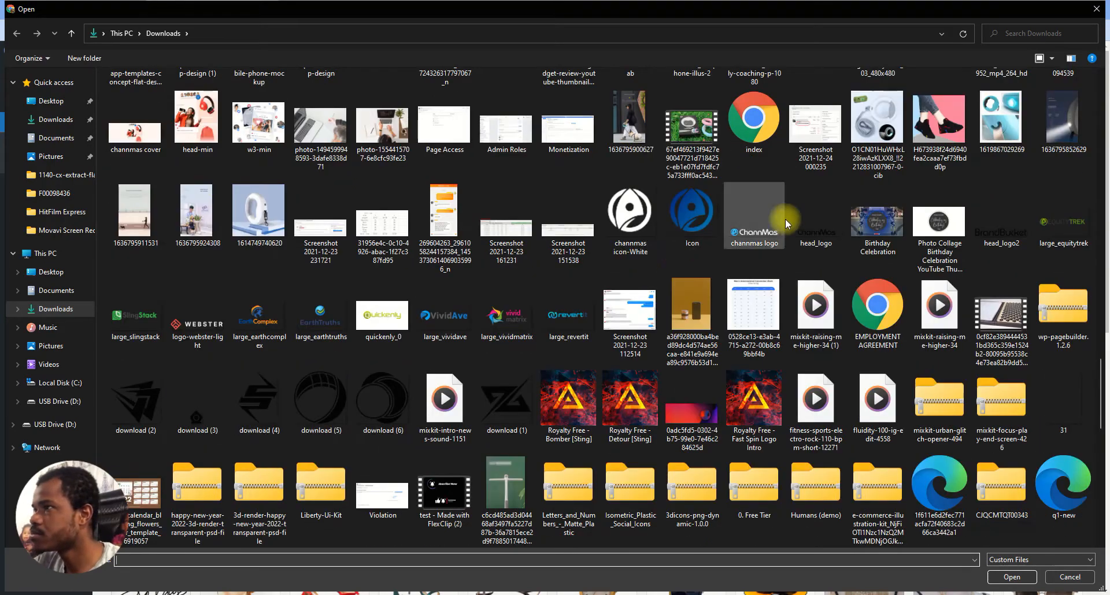
double_click(930, 105)
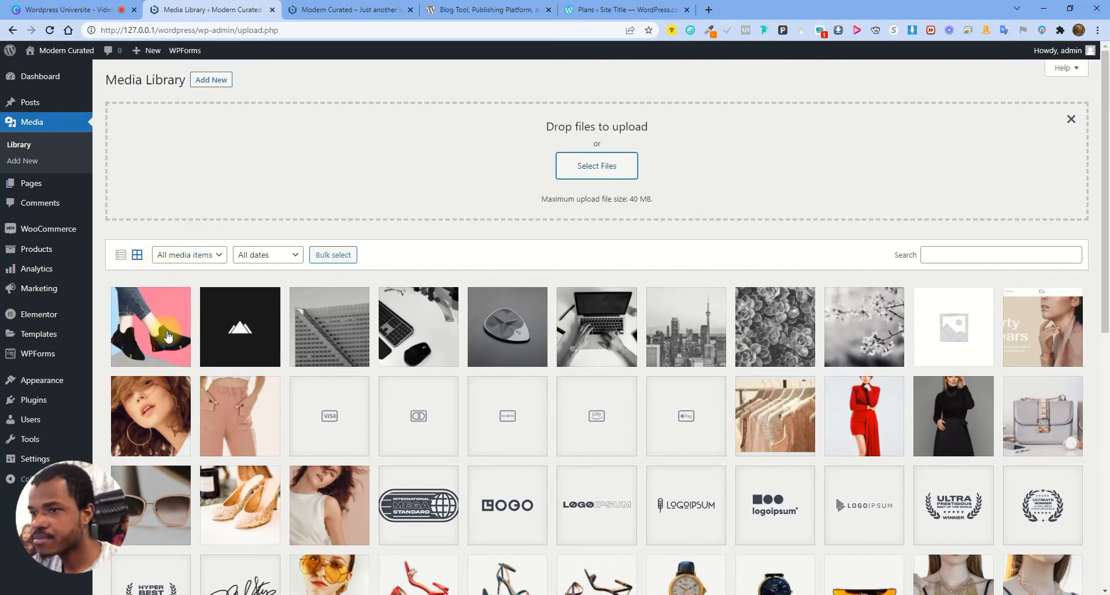
Open the uploaded sneaker's details and inspect its hash-like title and file URL
click(148, 335)
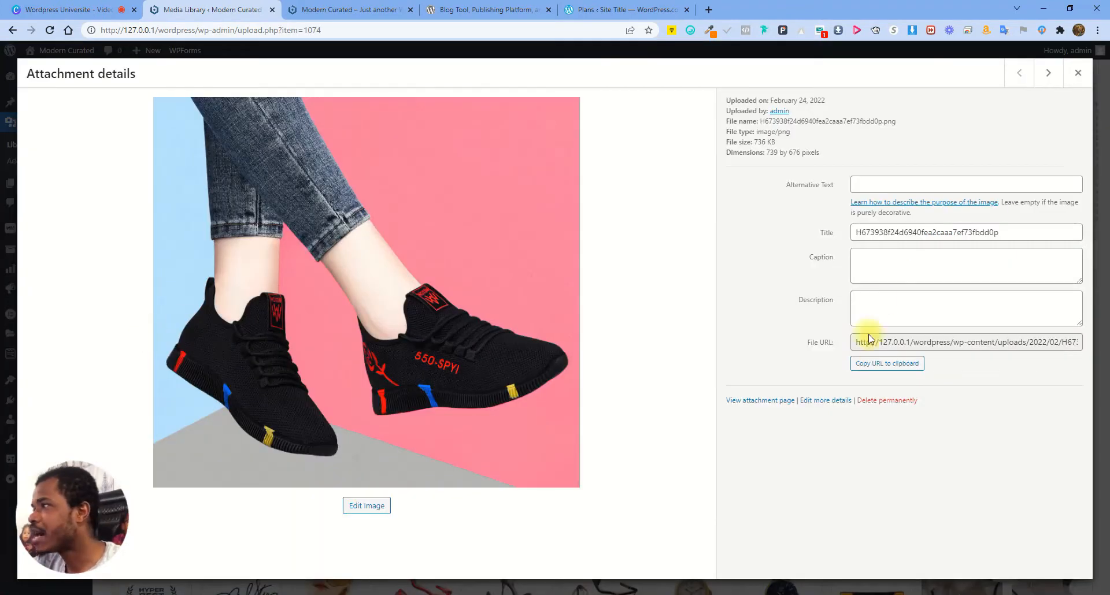
drag(861, 230, 1025, 230)
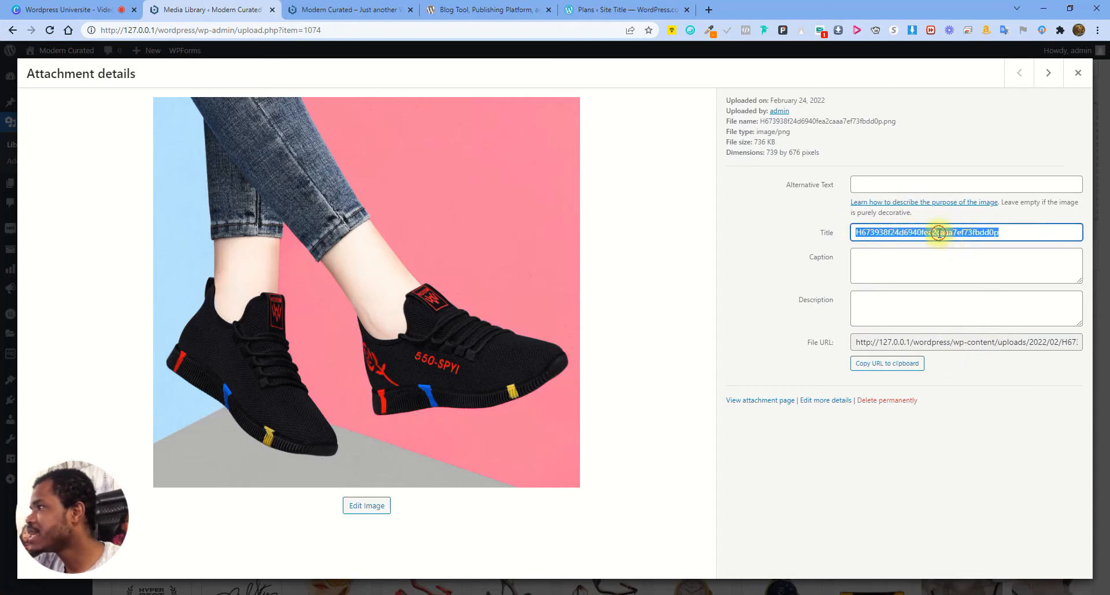
drag(937, 342, 1104, 344)
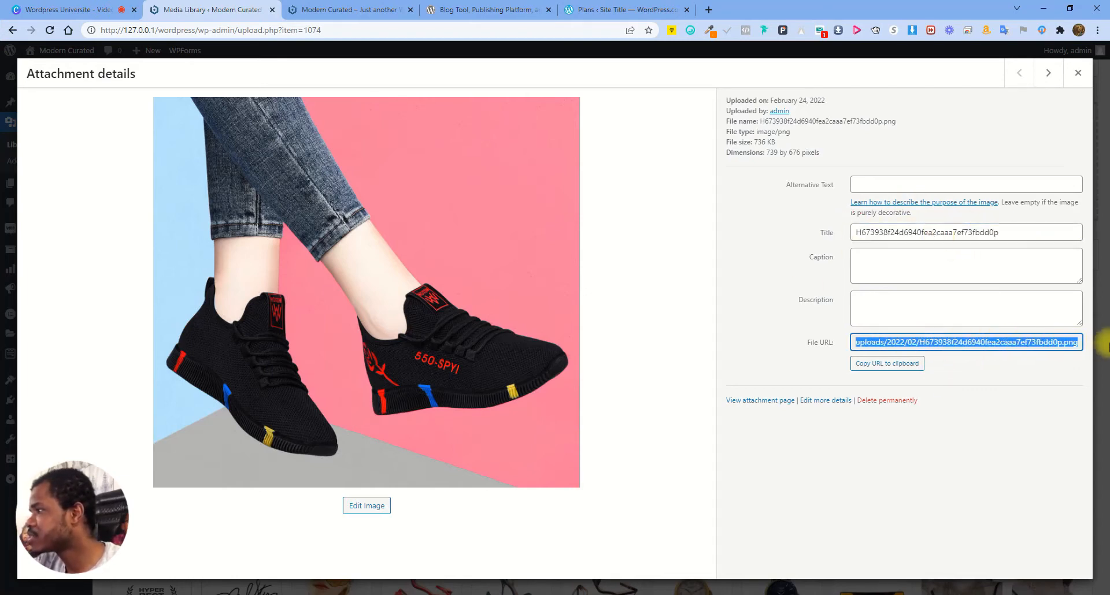
click(919, 341)
drag(918, 341, 1087, 343)
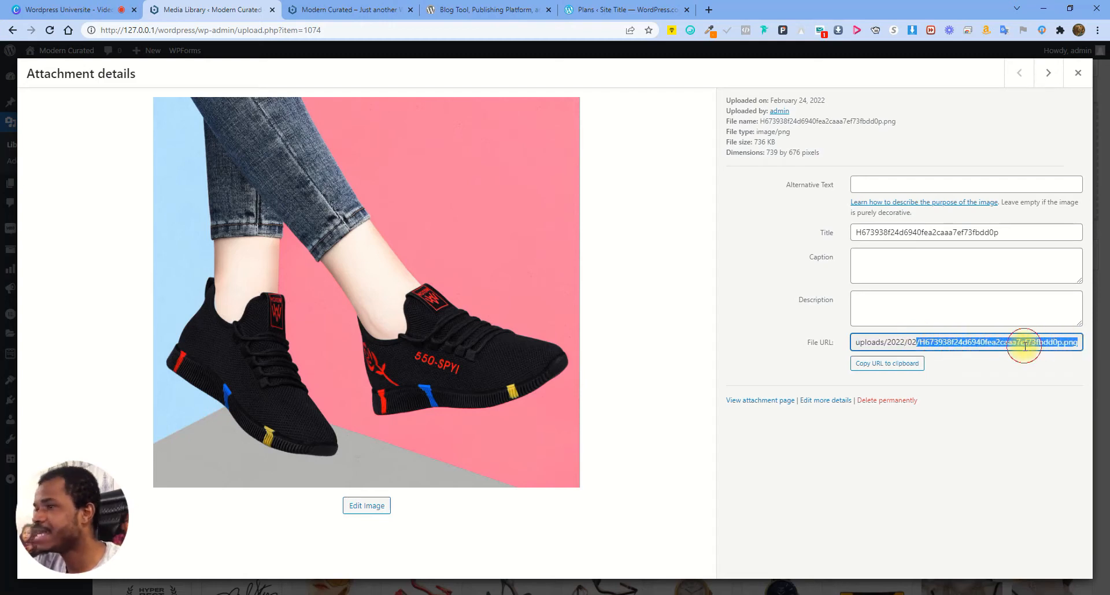
Permanently delete the sneaker image and bring up the file picker again
click(1078, 73)
click(178, 358)
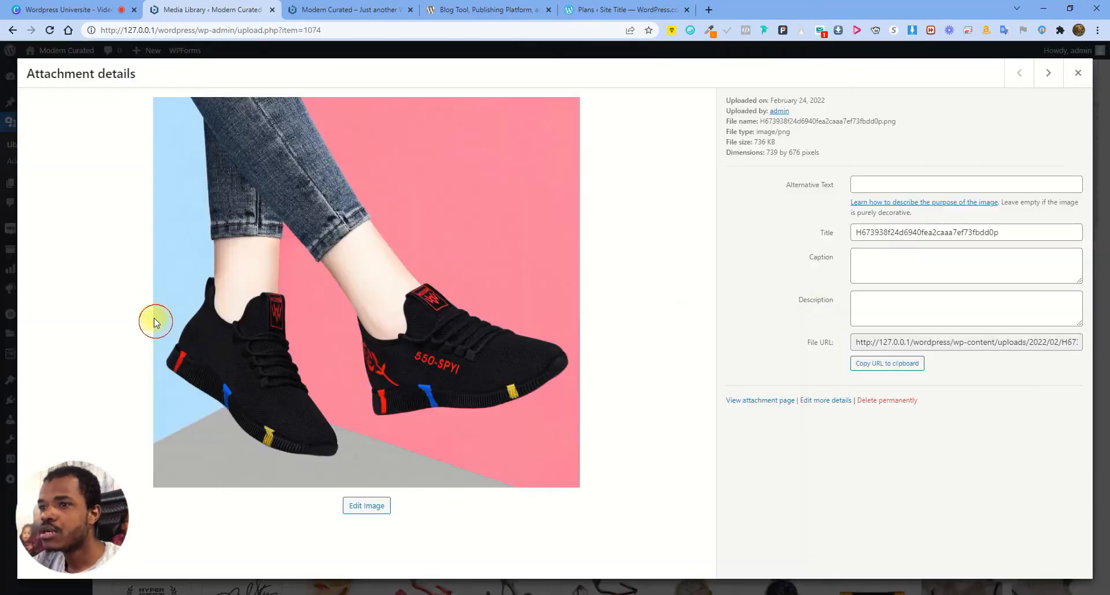
click(881, 401)
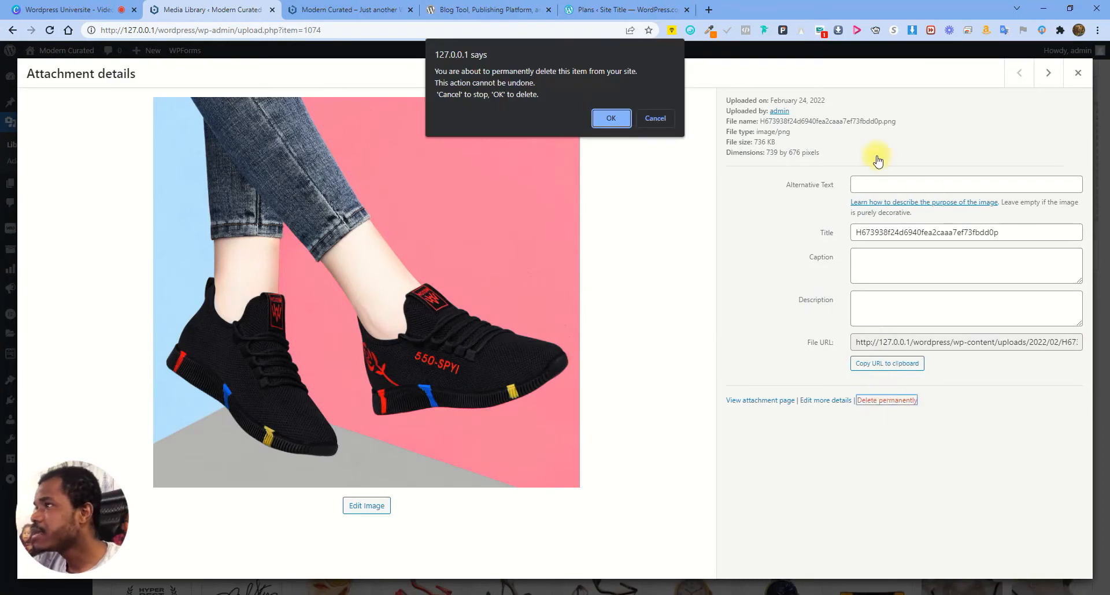
click(613, 116)
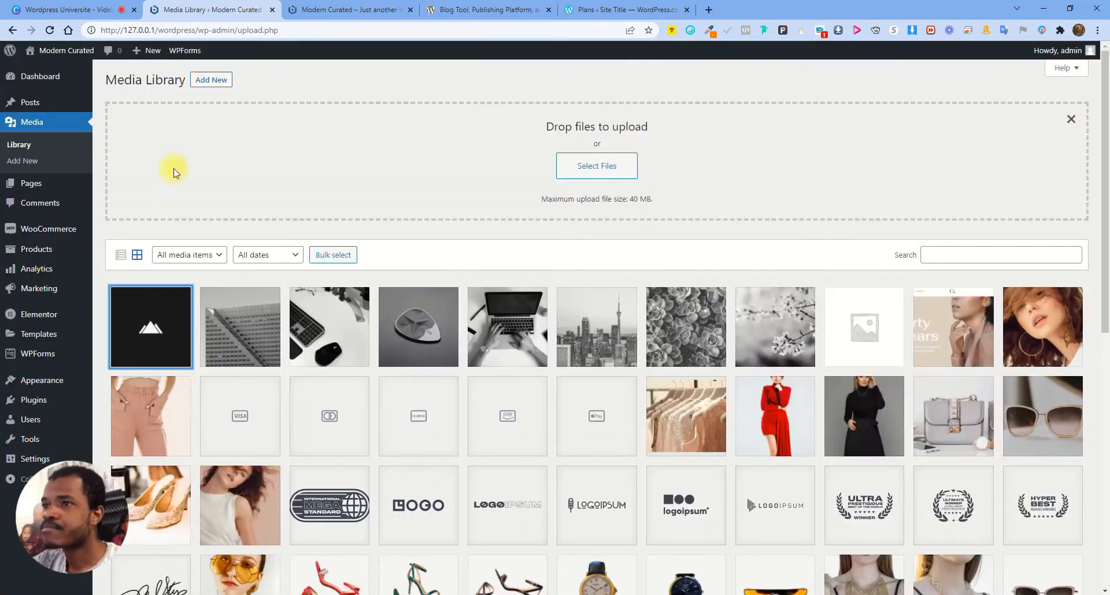
click(605, 167)
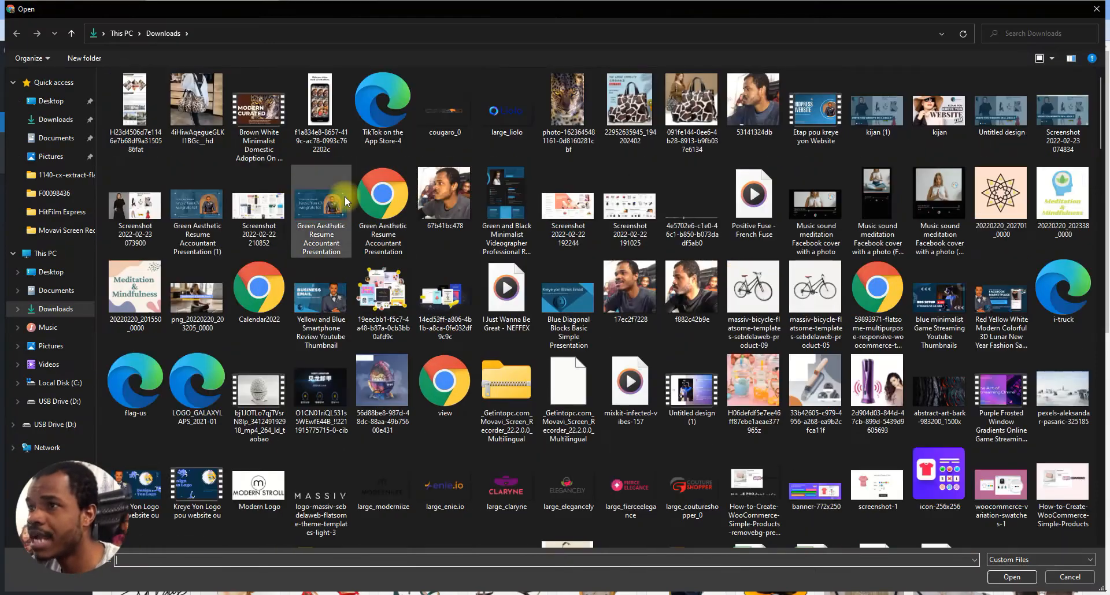
Rename the sneaker file in Downloads to 'Women Running Shoes' and upload it
scroll(803, 308, down, 15)
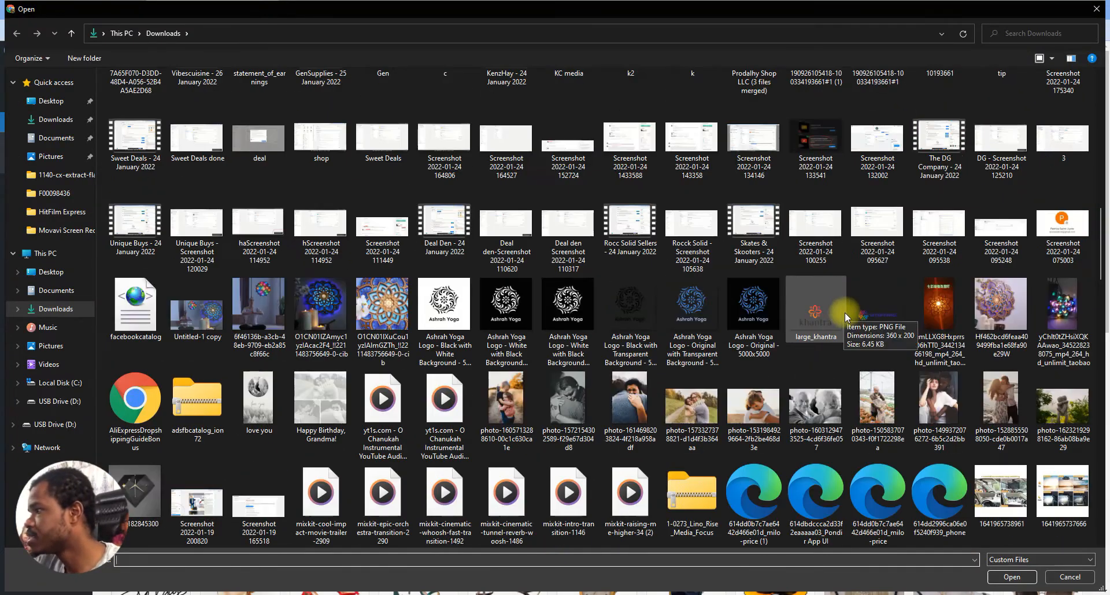
scroll(890, 310, down, 5)
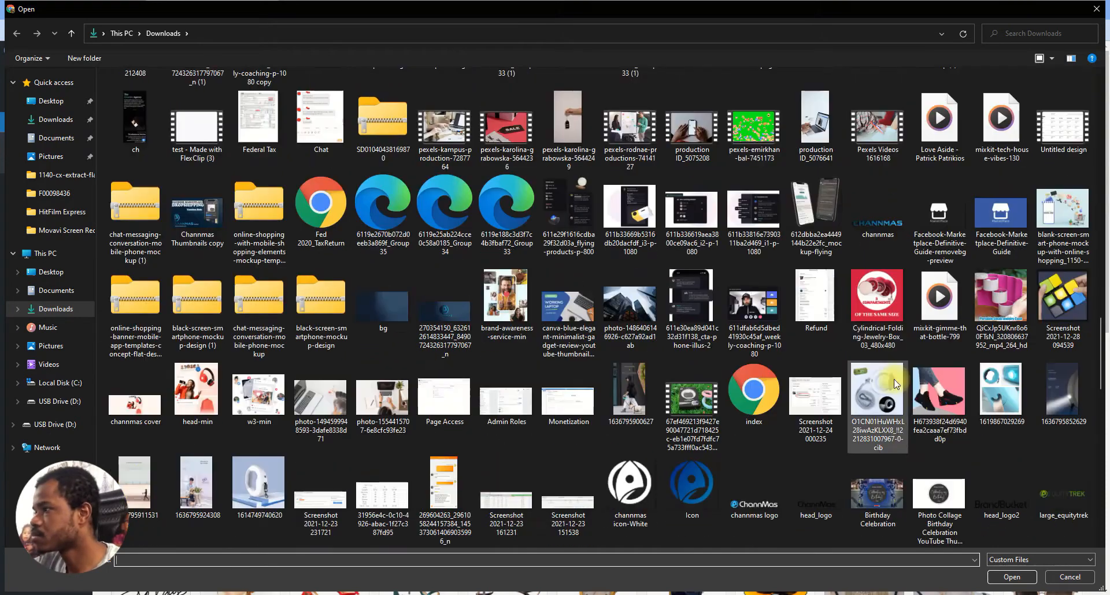
click(938, 396)
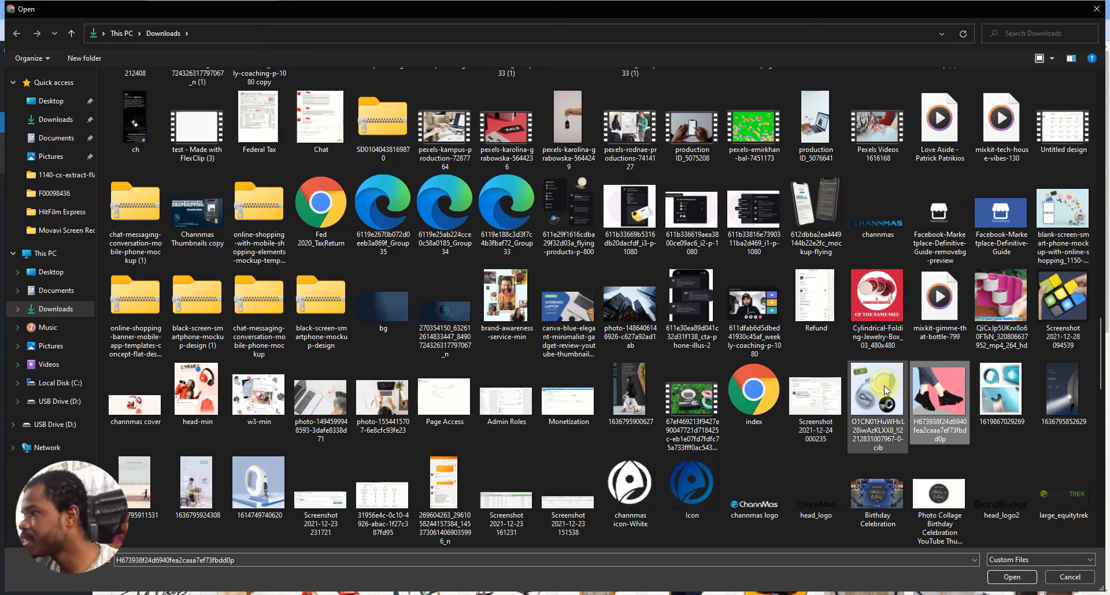
key(F2)
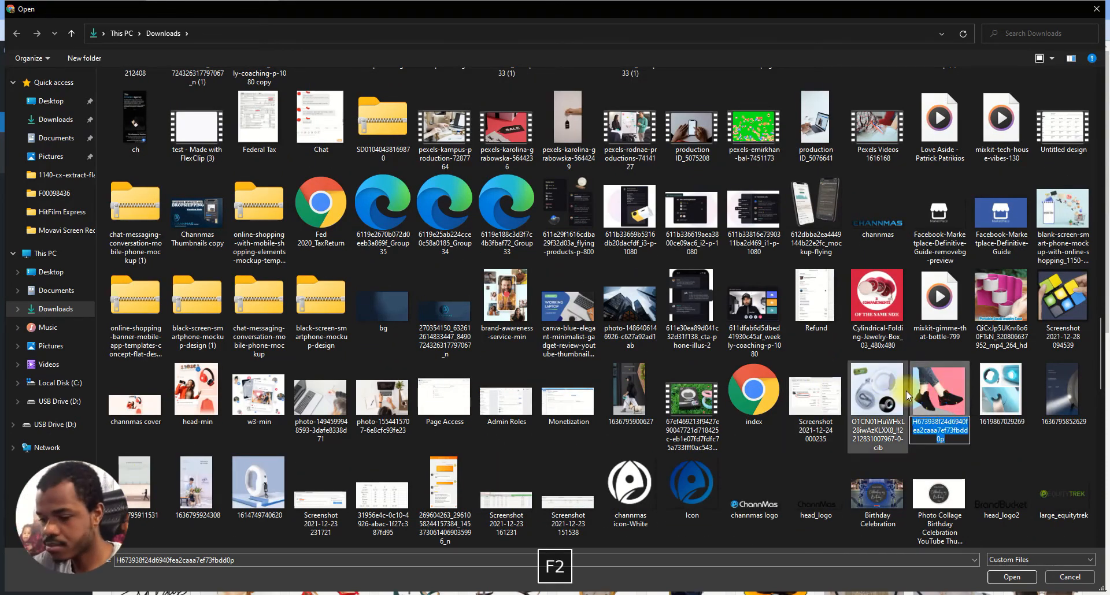
text(Women)
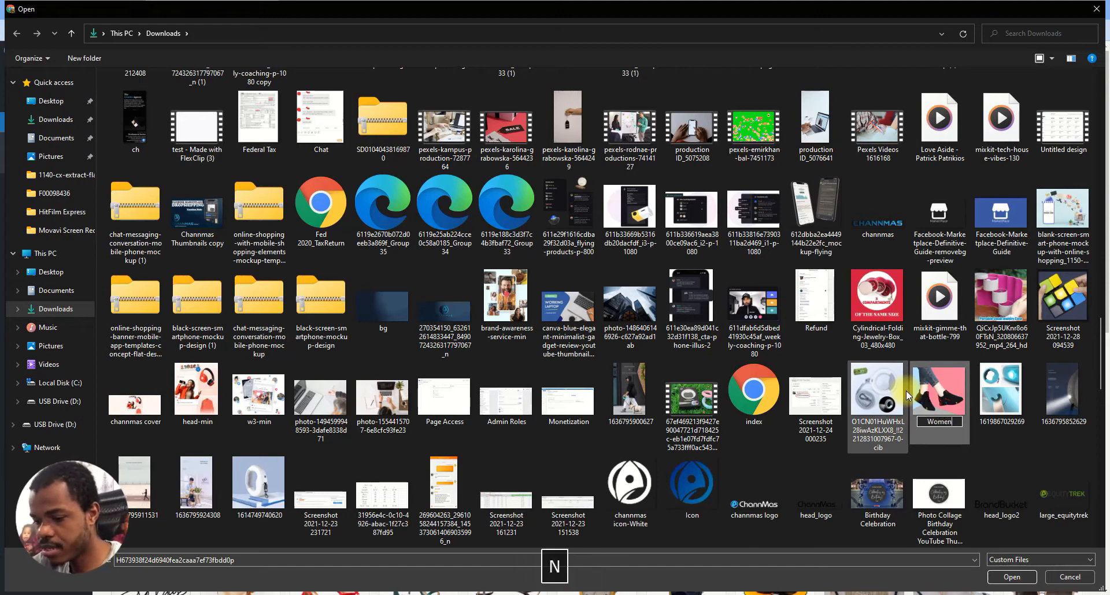
text( Shoes)
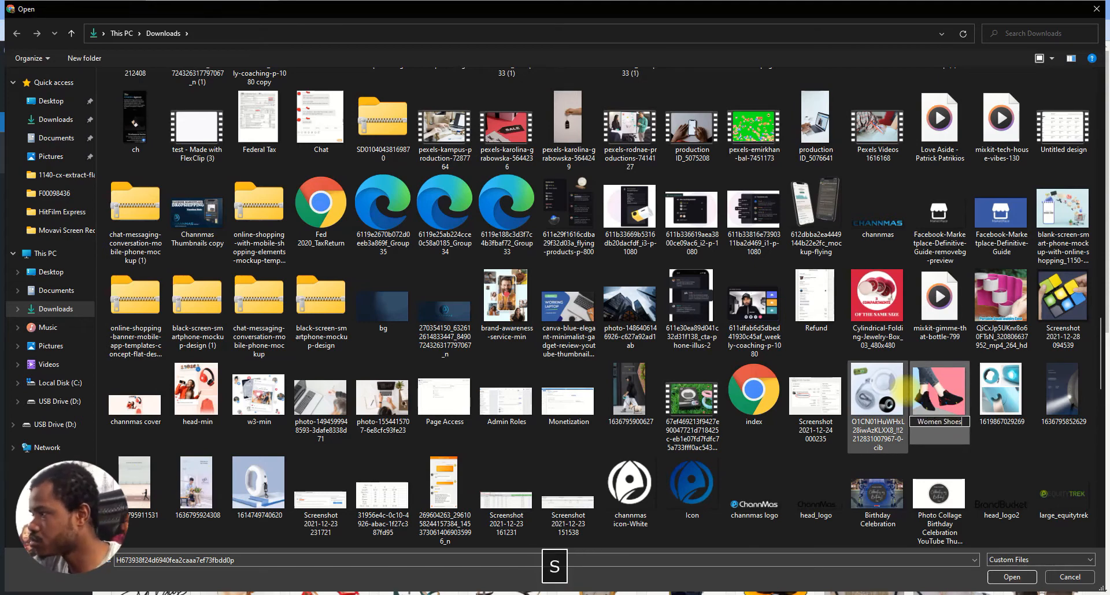
key(Left)
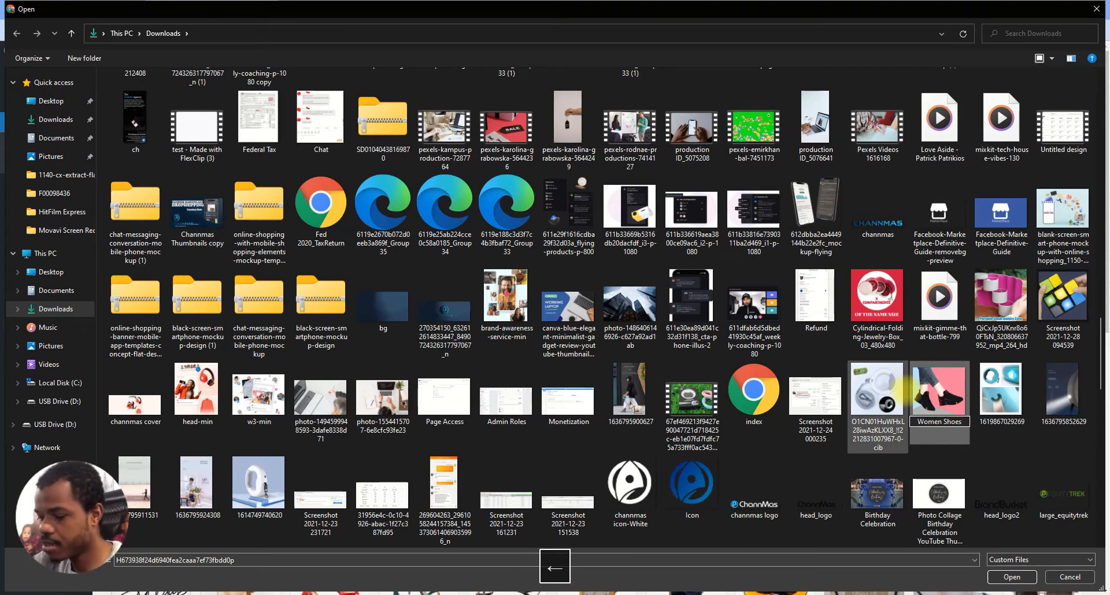
text(Run)
text(nin)
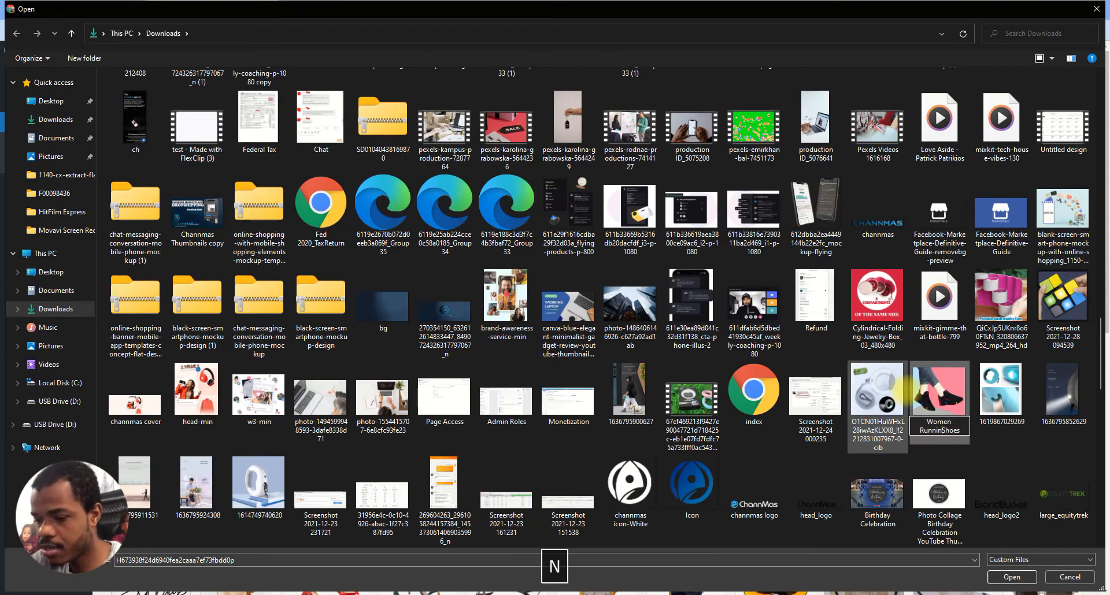
text(g)
key(Return)
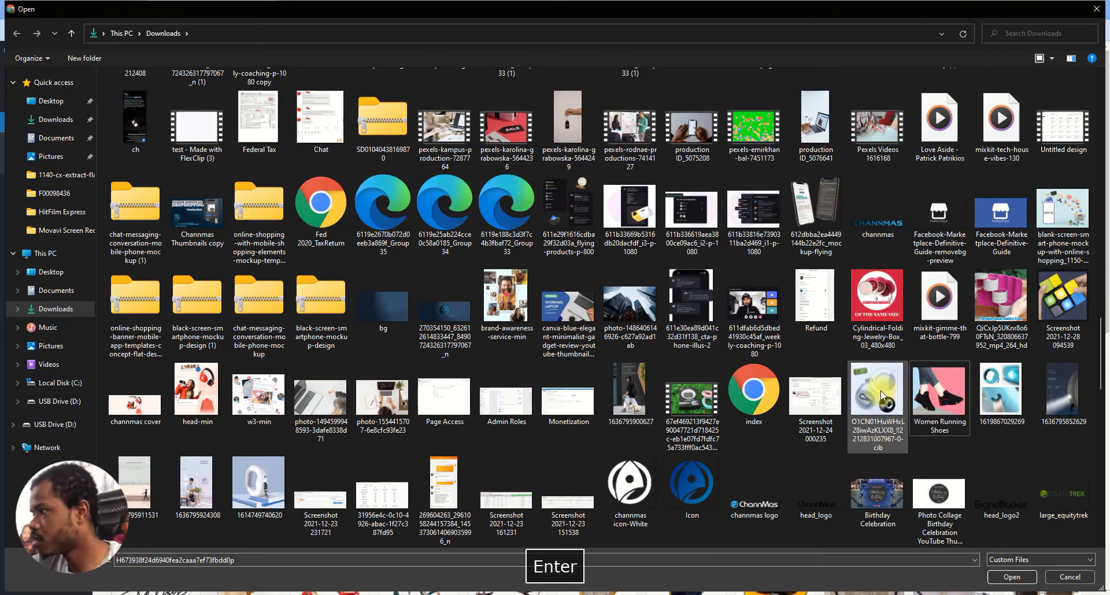
click(958, 405)
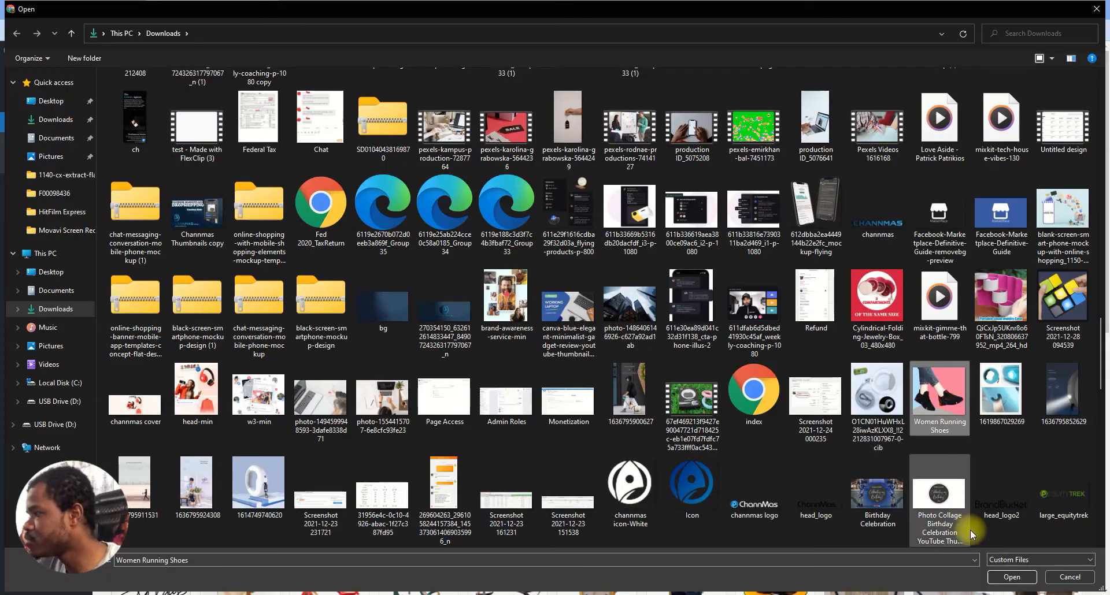
click(1011, 579)
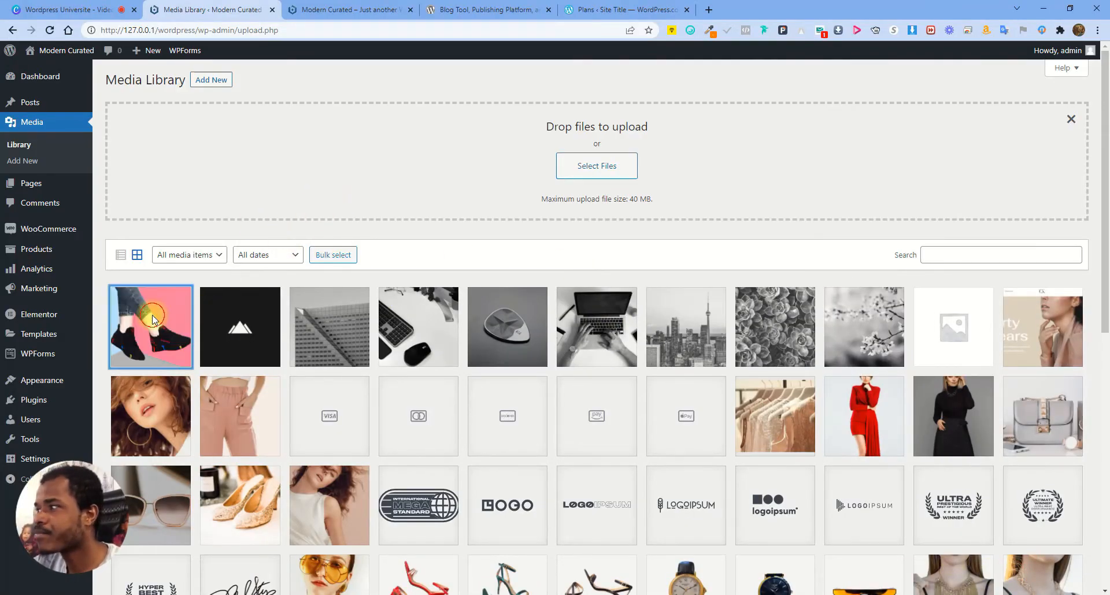
Open the new shoe image's details and check its title and Women-Running-Shoes file URL
click(152, 324)
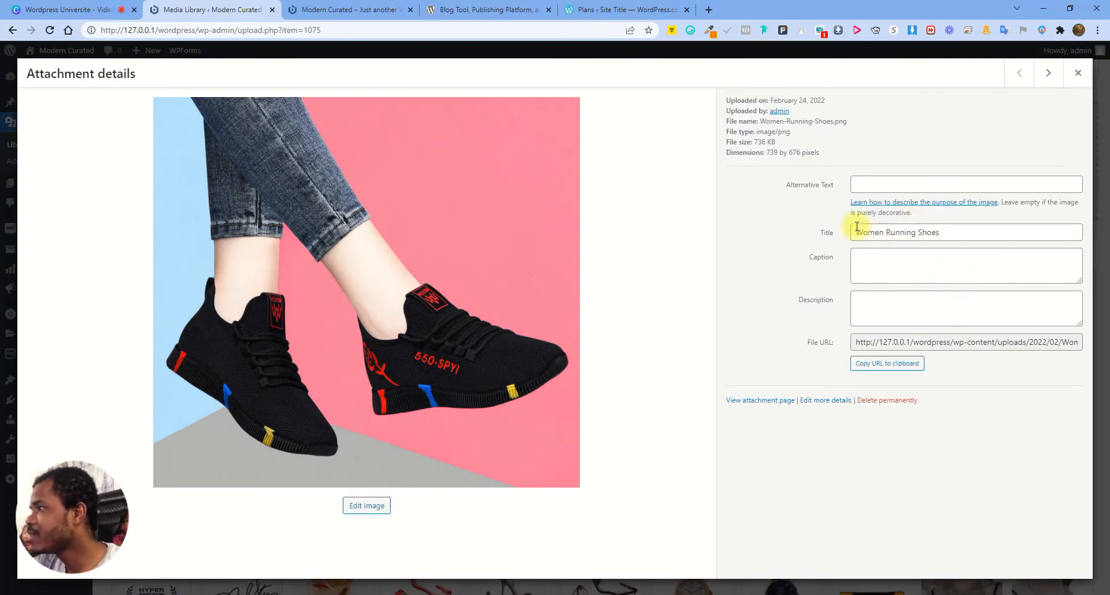
drag(850, 235, 954, 229)
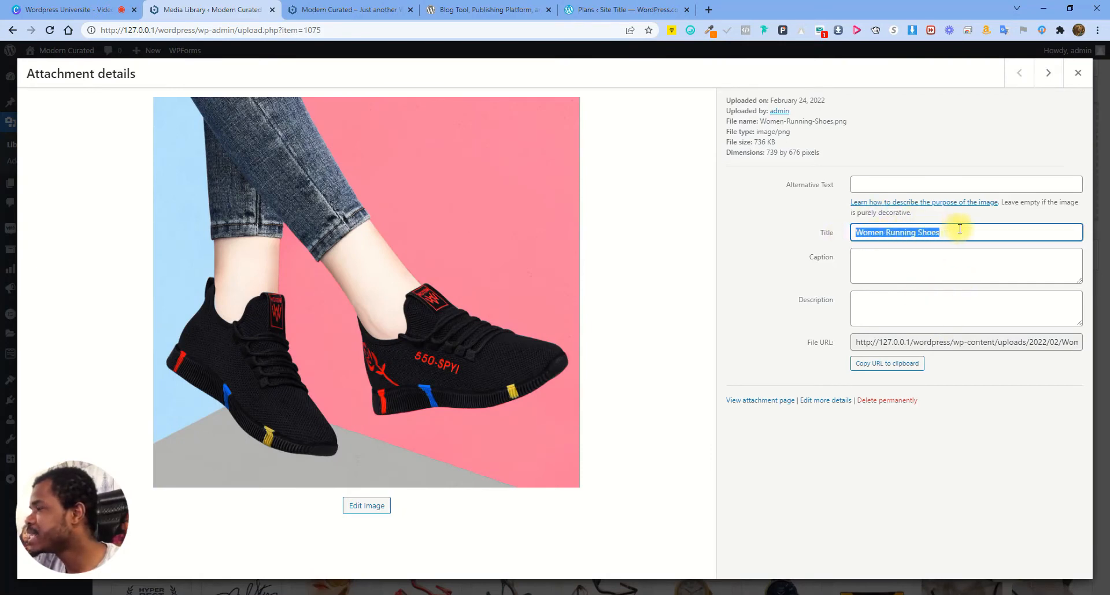
click(958, 232)
drag(916, 342, 1095, 342)
click(998, 343)
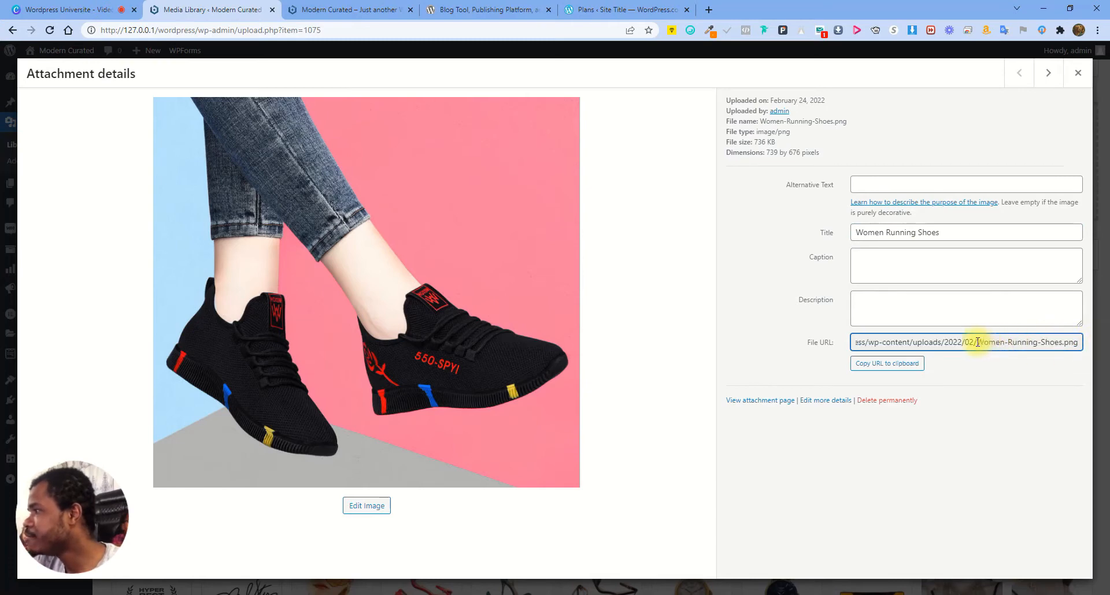
drag(980, 343, 1069, 343)
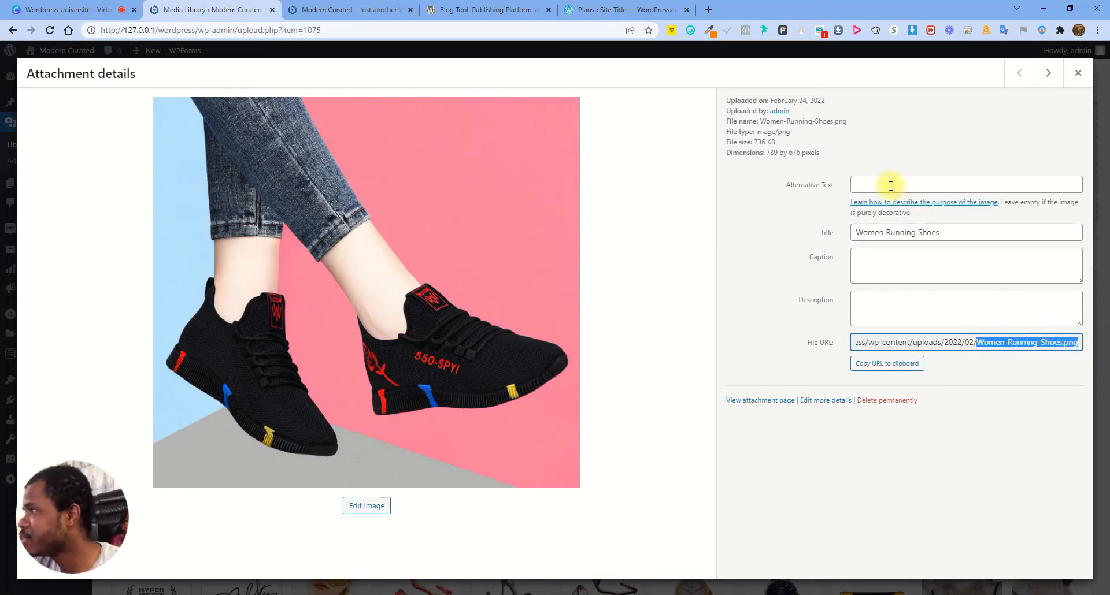
Copy the title 'Women Running Shoes' into Alternative Text and caption the image 'women-running-shoes'
click(952, 232)
key(ctrl+a)
key(ctrl+c)
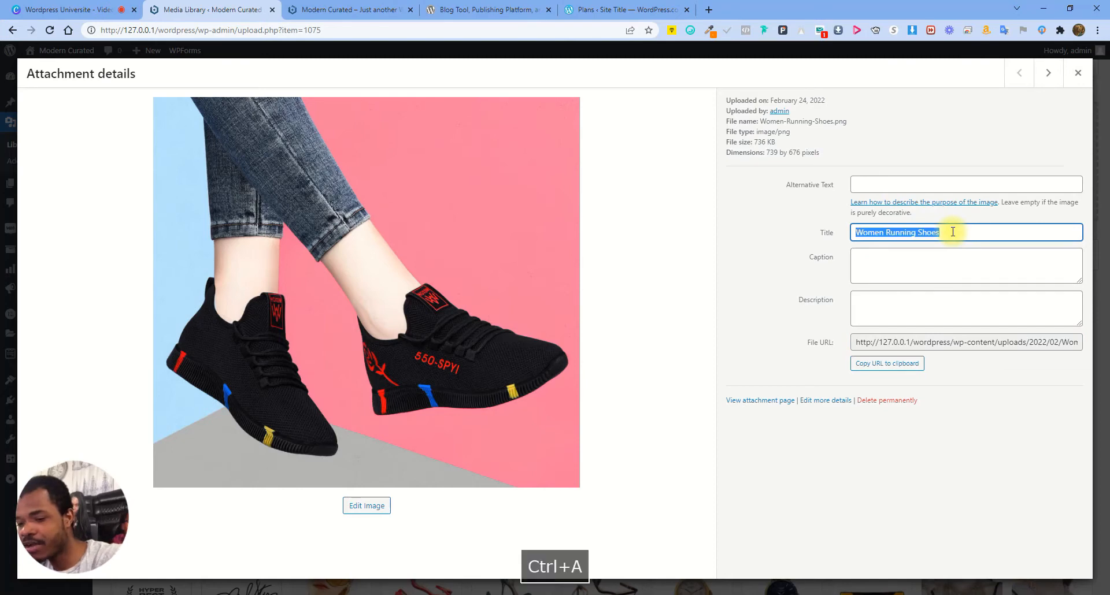
click(889, 184)
key(ctrl+v)
click(880, 277)
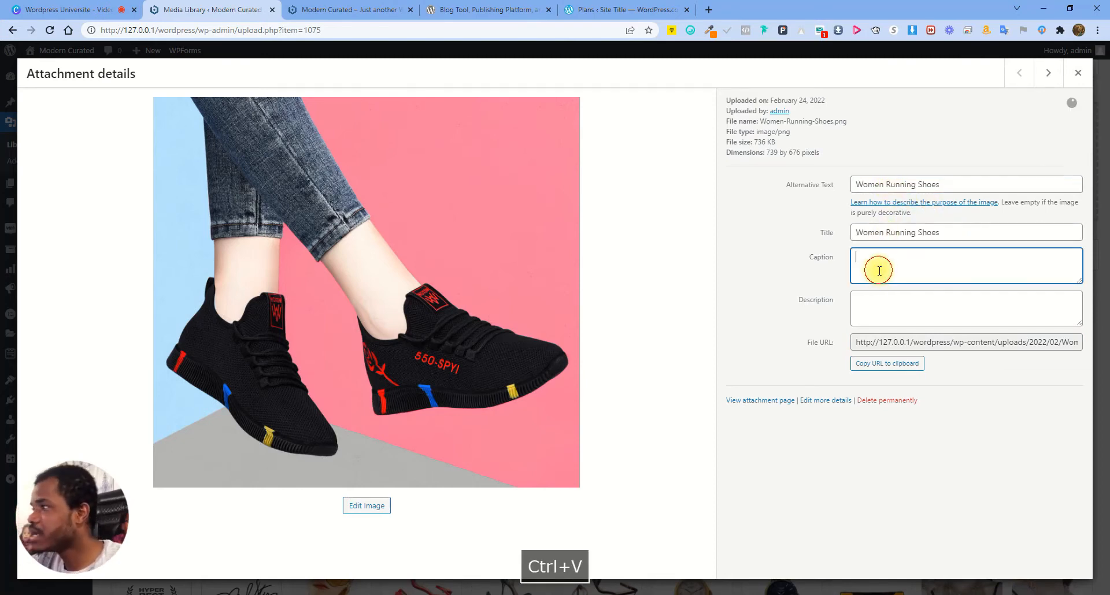
text(wome)
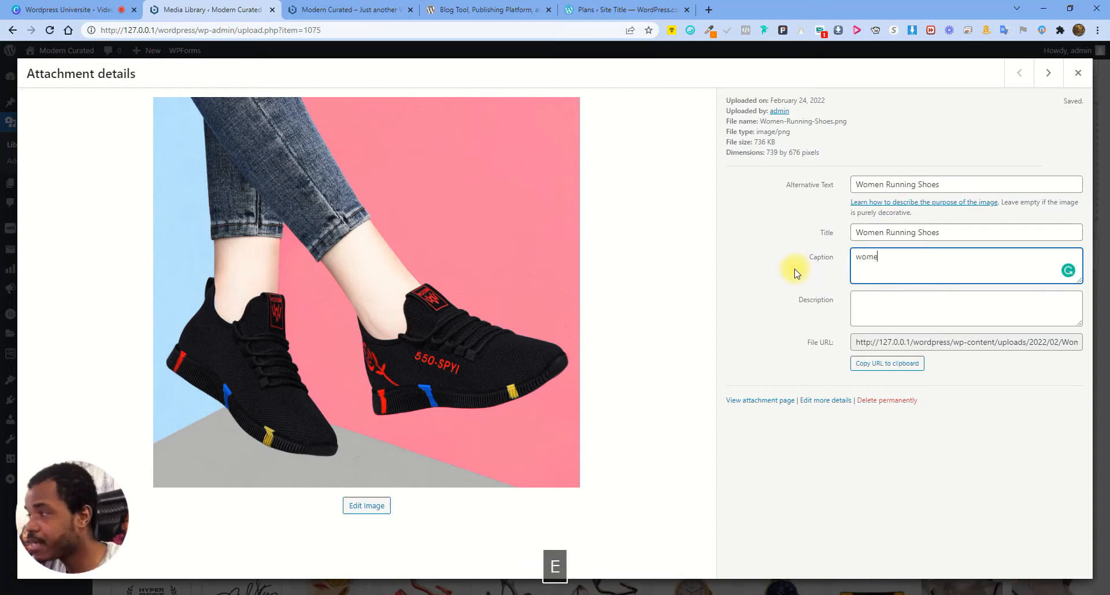
text(n-runnin)
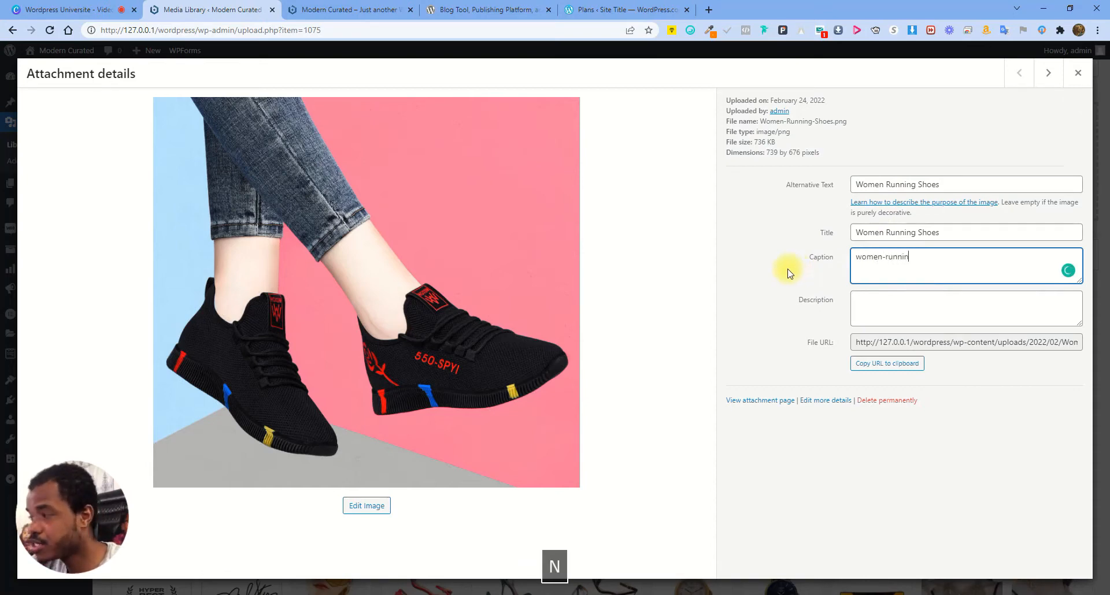
text(g-shoes)
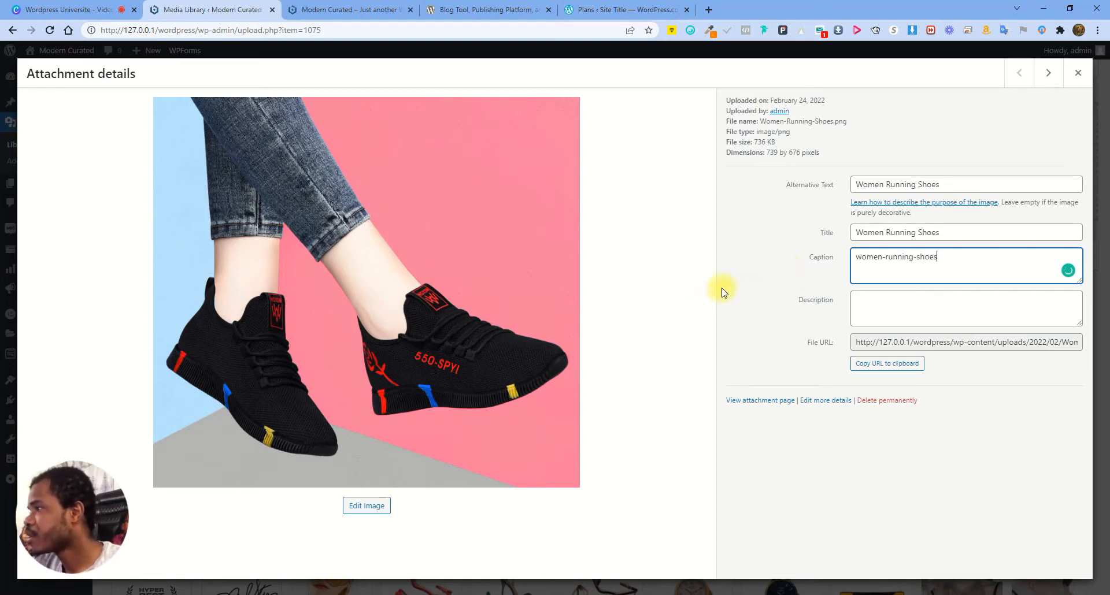
click(955, 120)
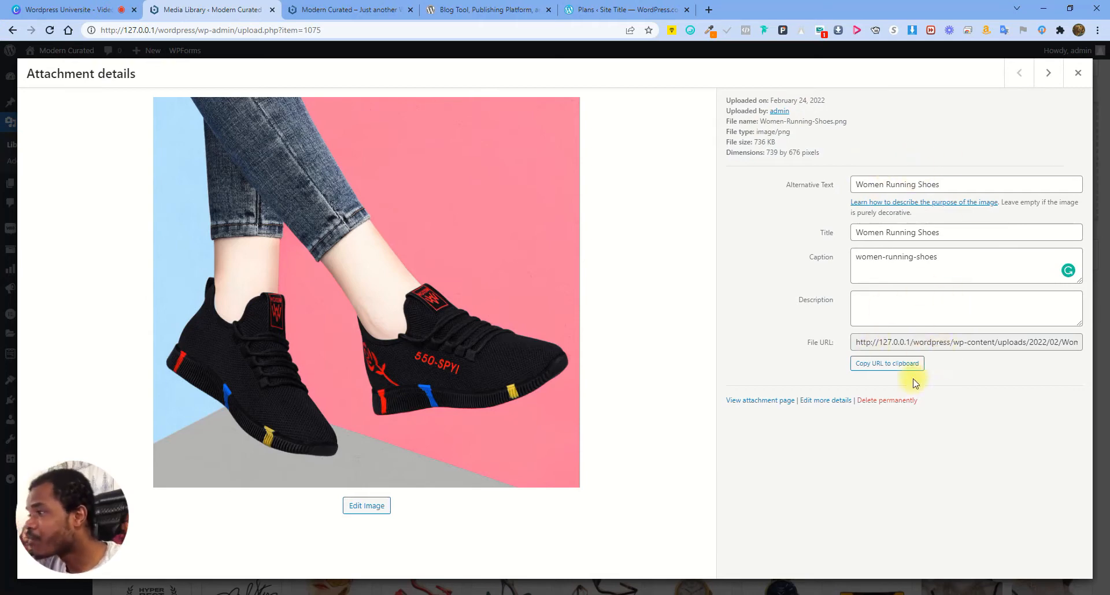
Review the caption, title and the 736 KB file size
drag(960, 332, 1080, 341)
drag(852, 259, 985, 261)
drag(858, 232, 920, 236)
click(944, 231)
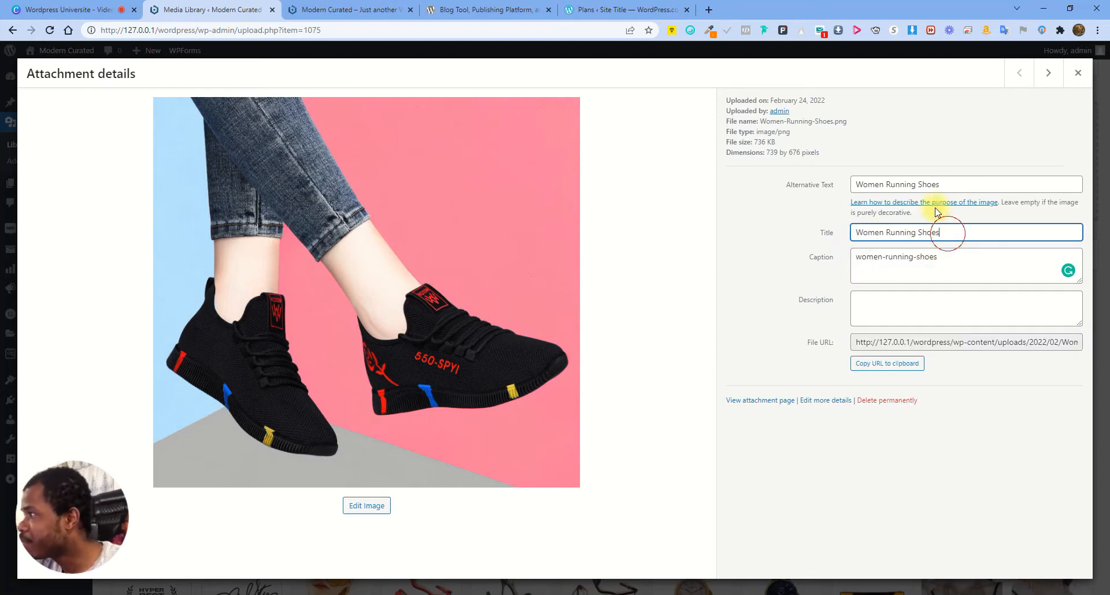
click(944, 185)
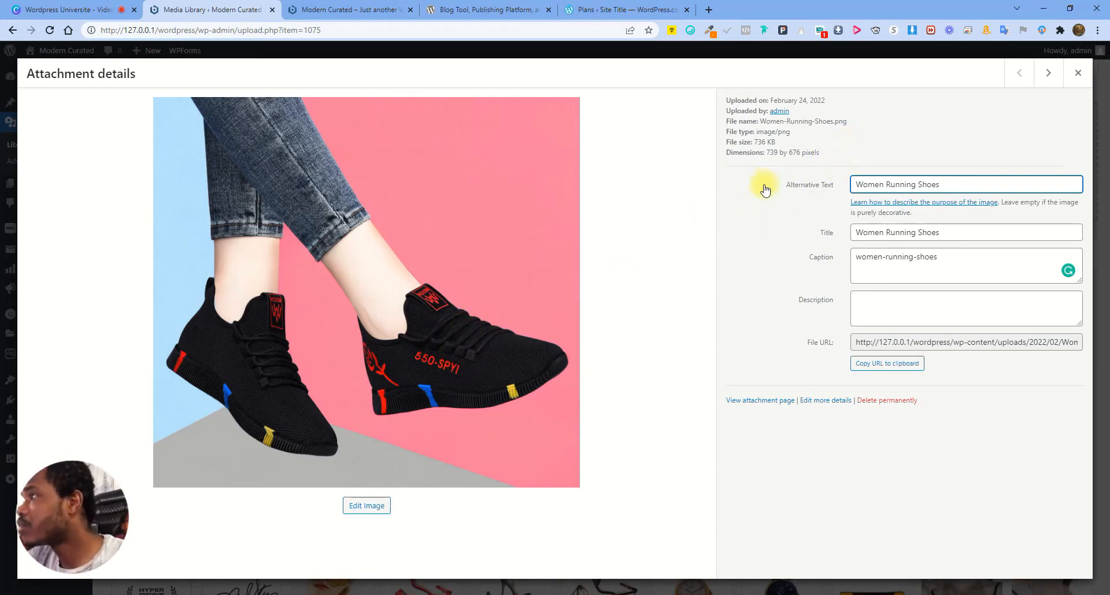
drag(754, 142, 786, 146)
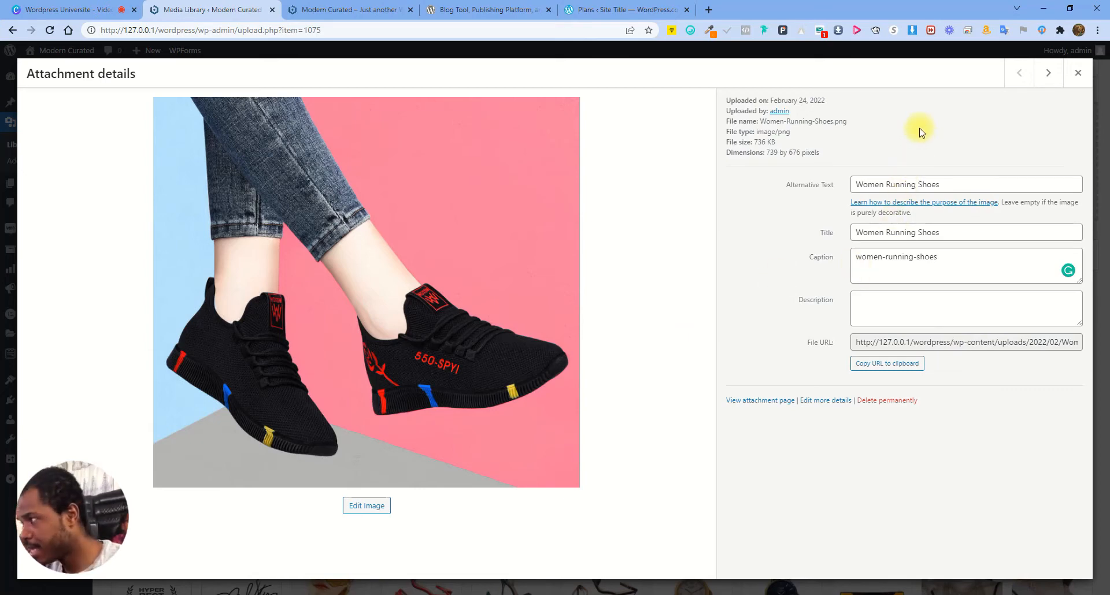
Recheck the title, the alt text words and the caption text
click(956, 231)
key(ctrl+a)
click(944, 182)
double_click(871, 188)
double_click(927, 186)
click(902, 258)
key(ctrl+a)
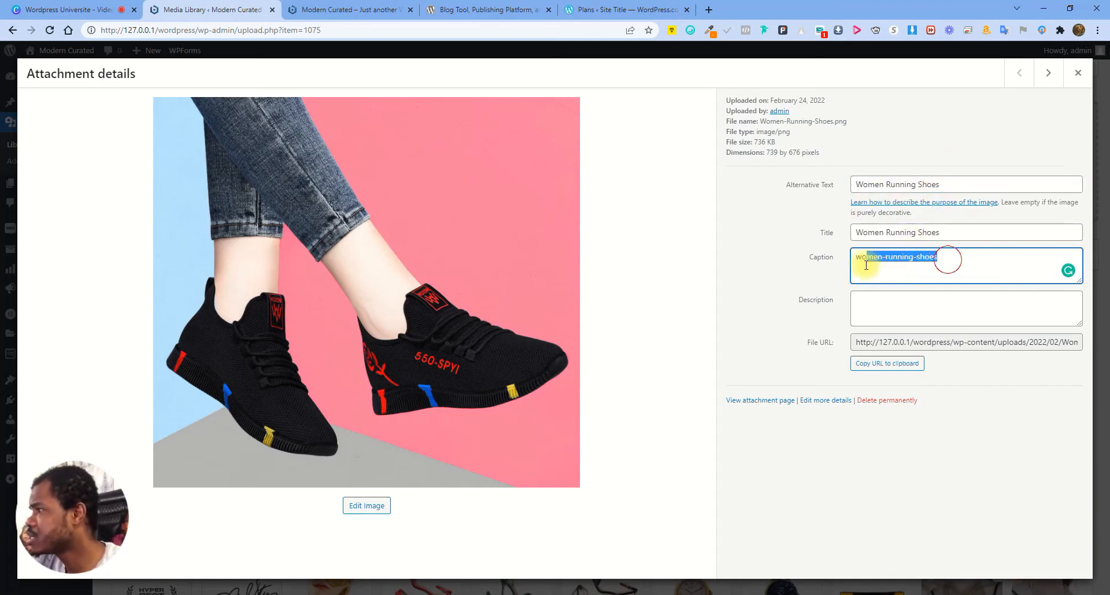
click(889, 304)
Describe the shoe image as 'This is a shor description of the product' and open Edit Image
text(Th)
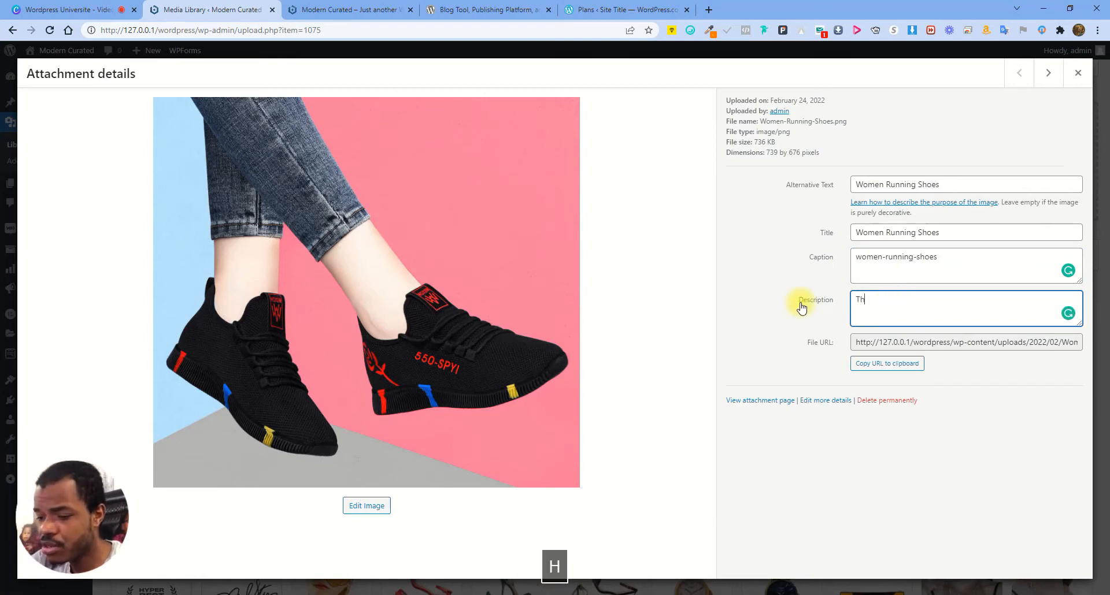
text(is )
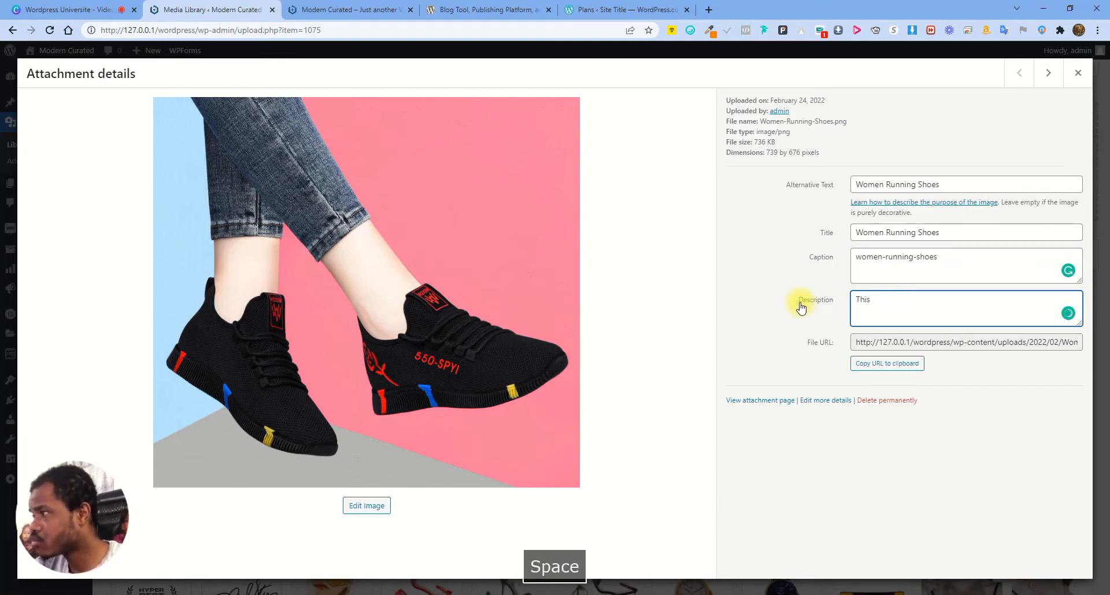
text(is )
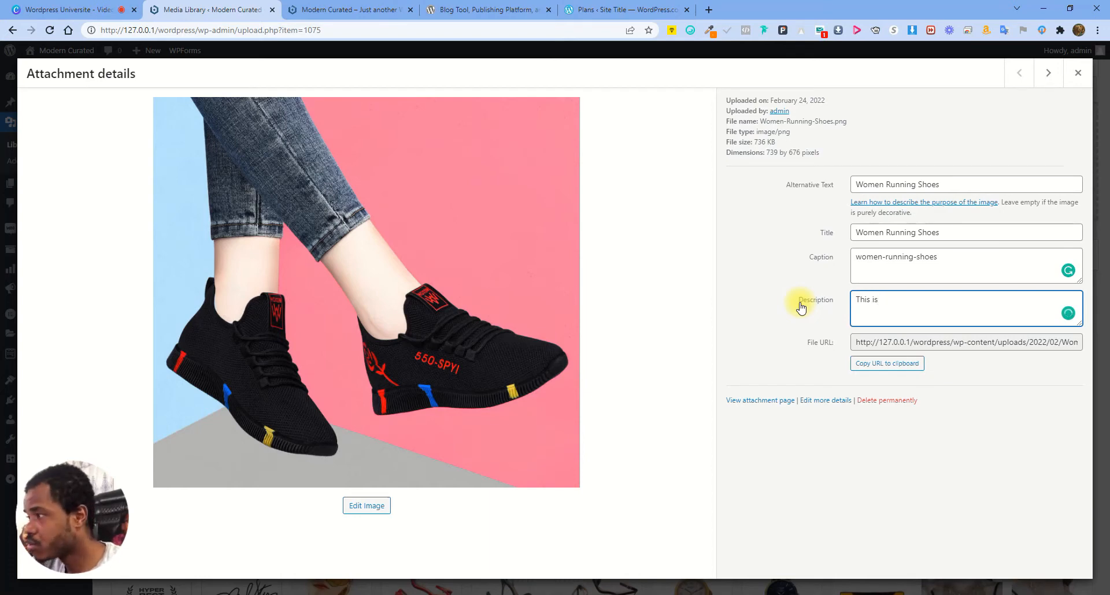
text(a )
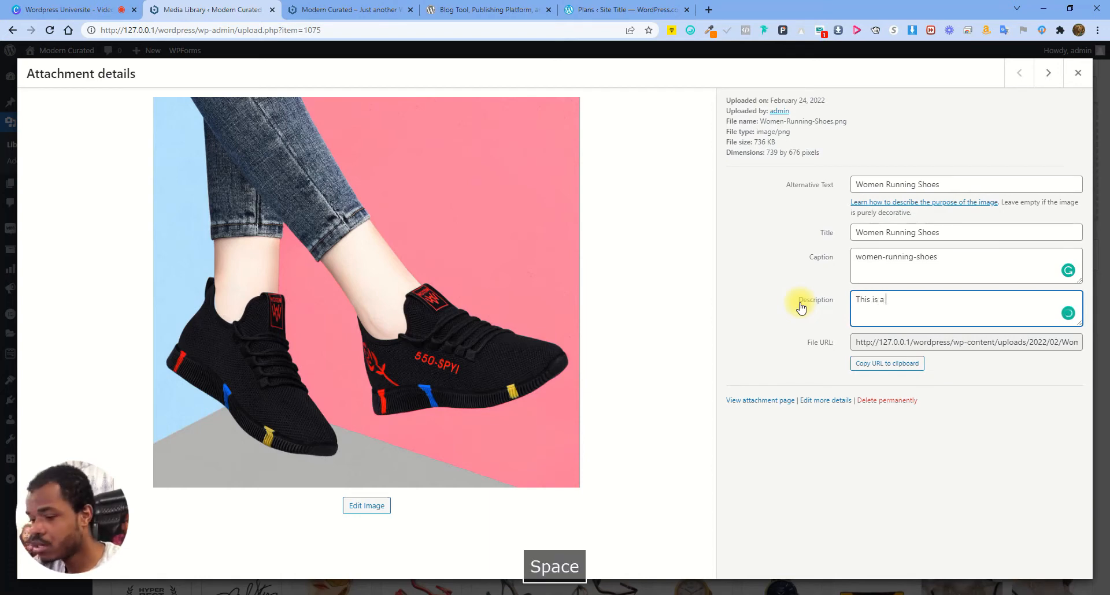
text(shor d)
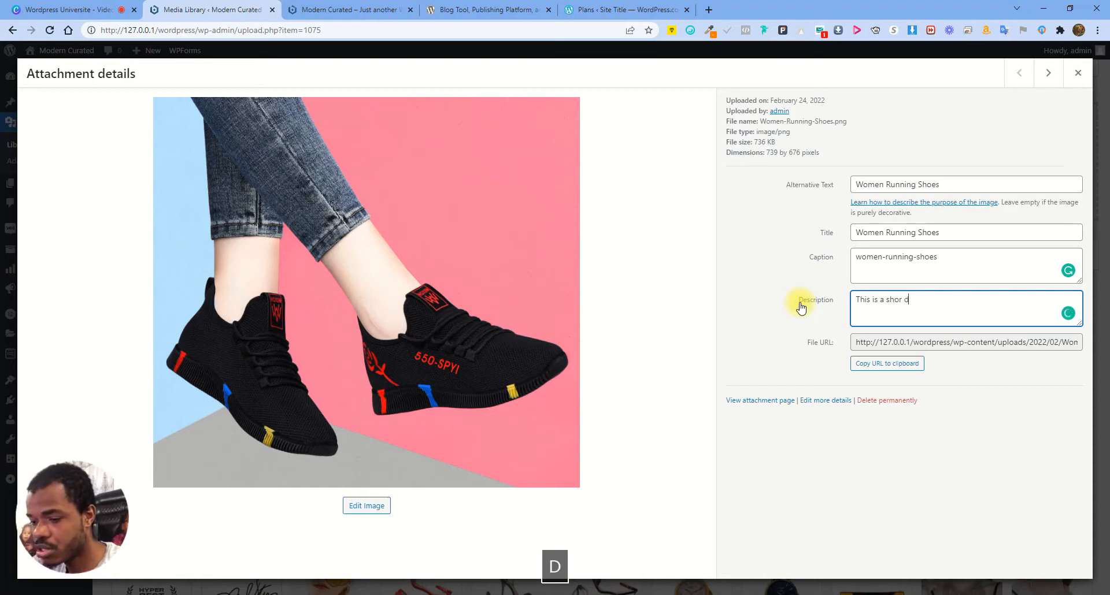
text(escription of the product)
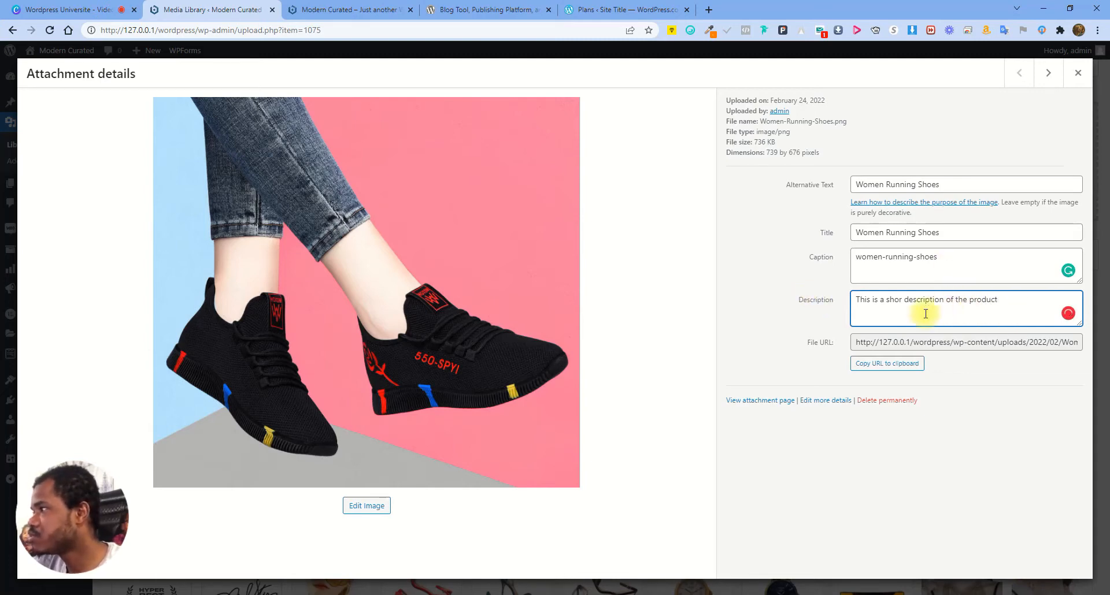
click(893, 134)
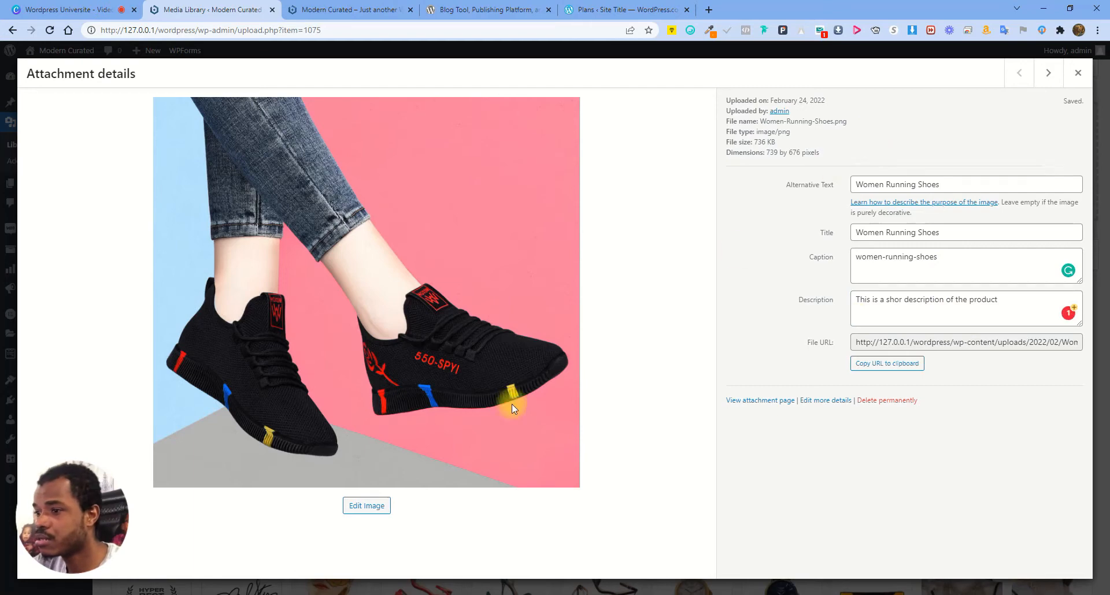
click(360, 504)
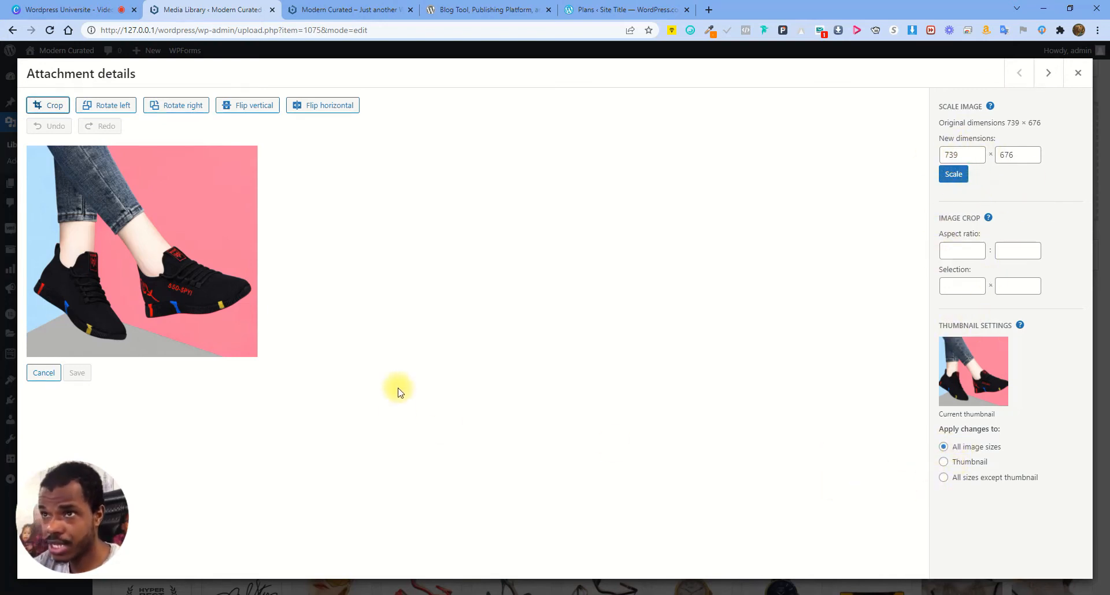
Try left/right rotations and vertical/horizontal flips on the shoe image, then save and close it
click(101, 110)
click(175, 108)
click(246, 109)
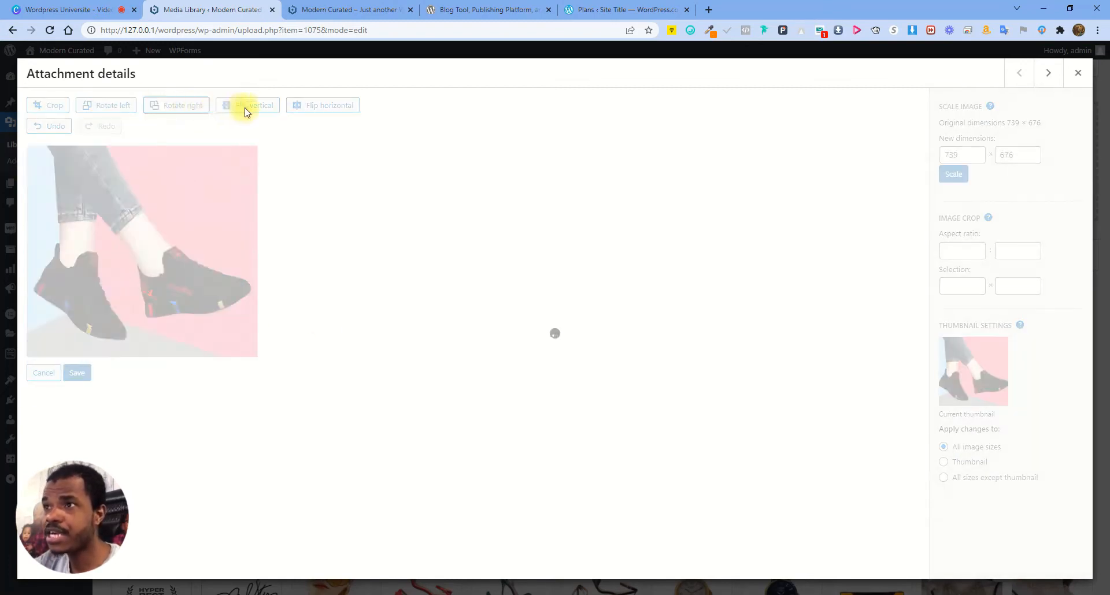
click(331, 108)
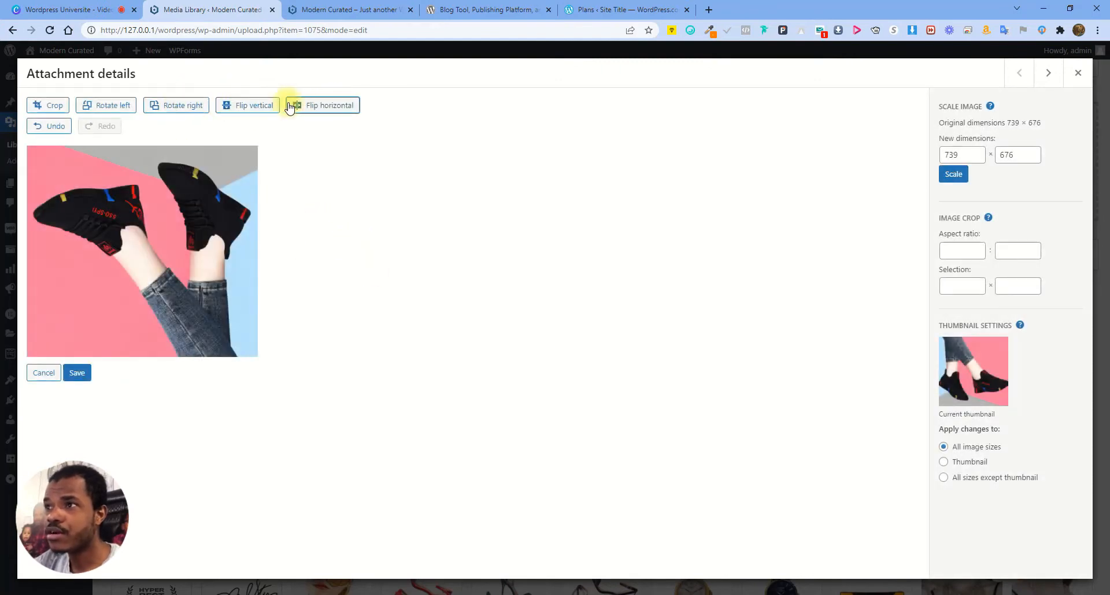
click(333, 109)
click(330, 108)
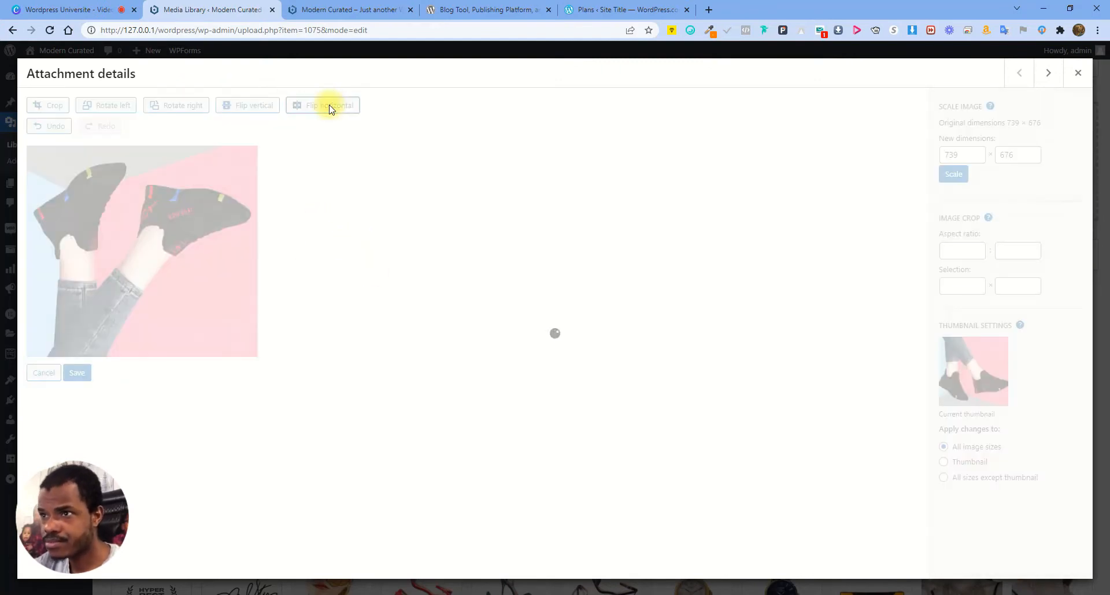
click(249, 111)
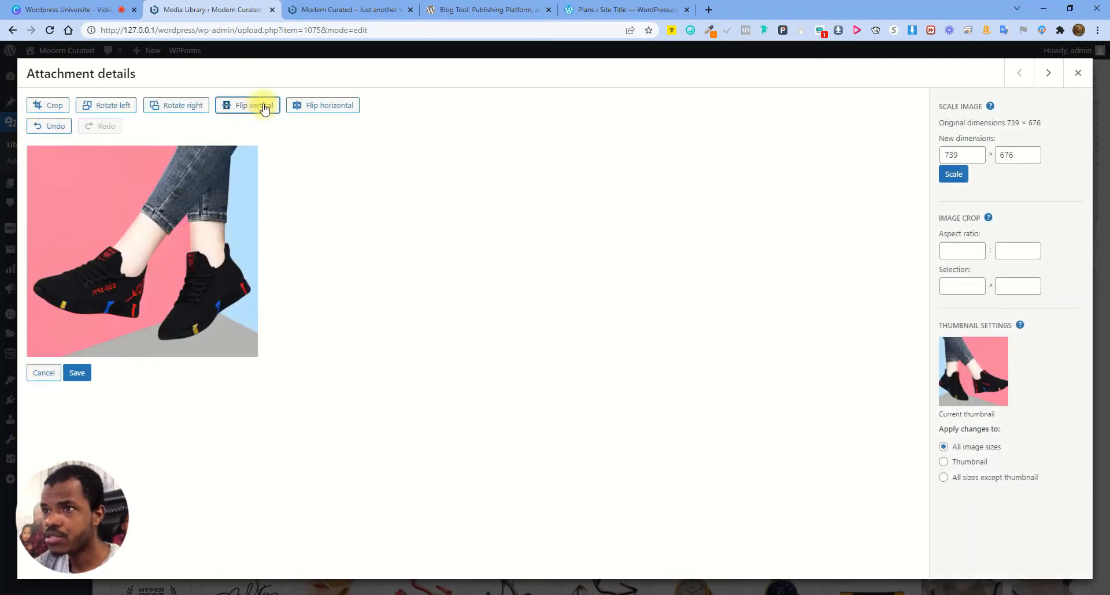
click(315, 105)
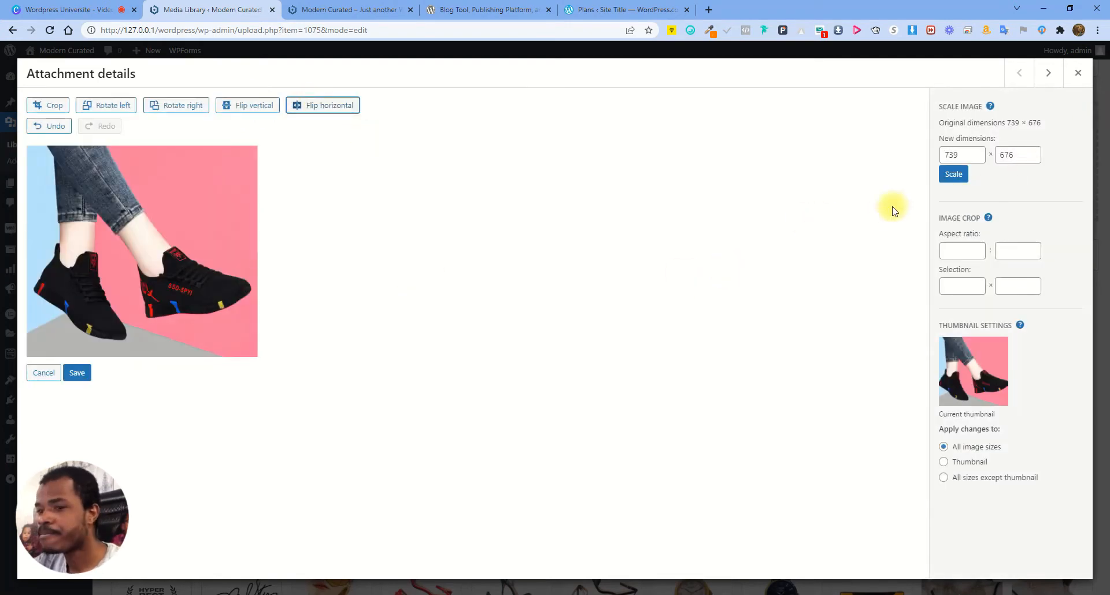
click(75, 375)
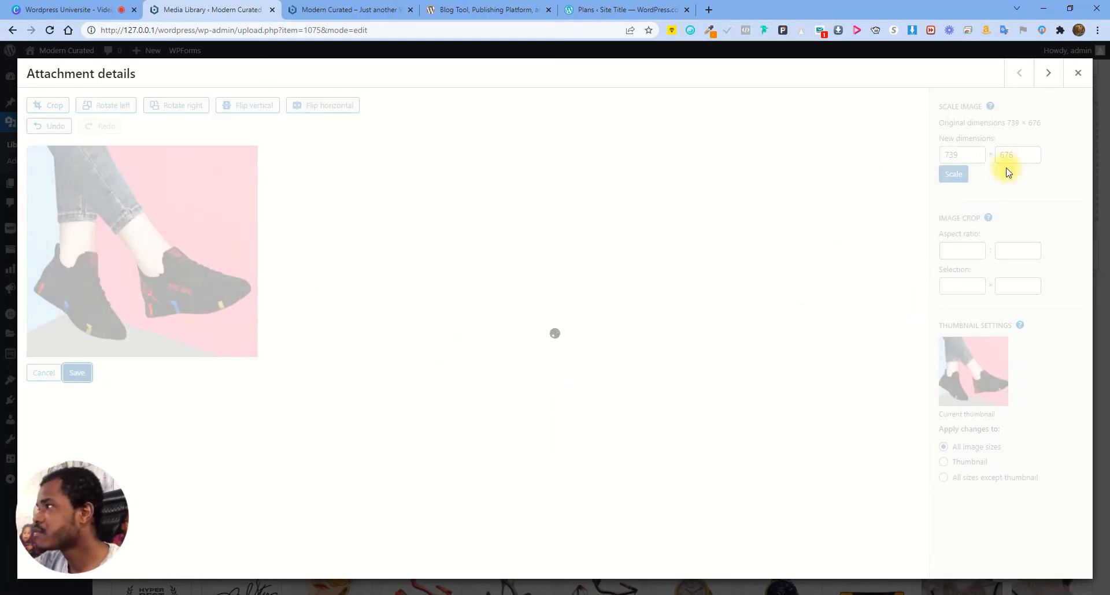
click(1078, 73)
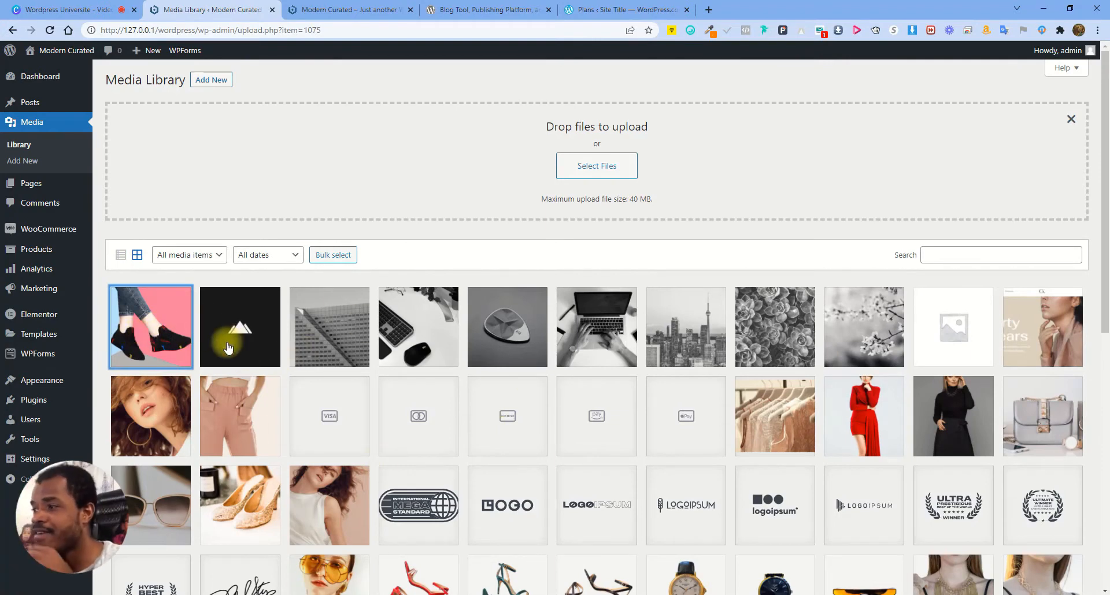
Open the red dress image's details, inspect its file URL upload path, and close it
click(863, 434)
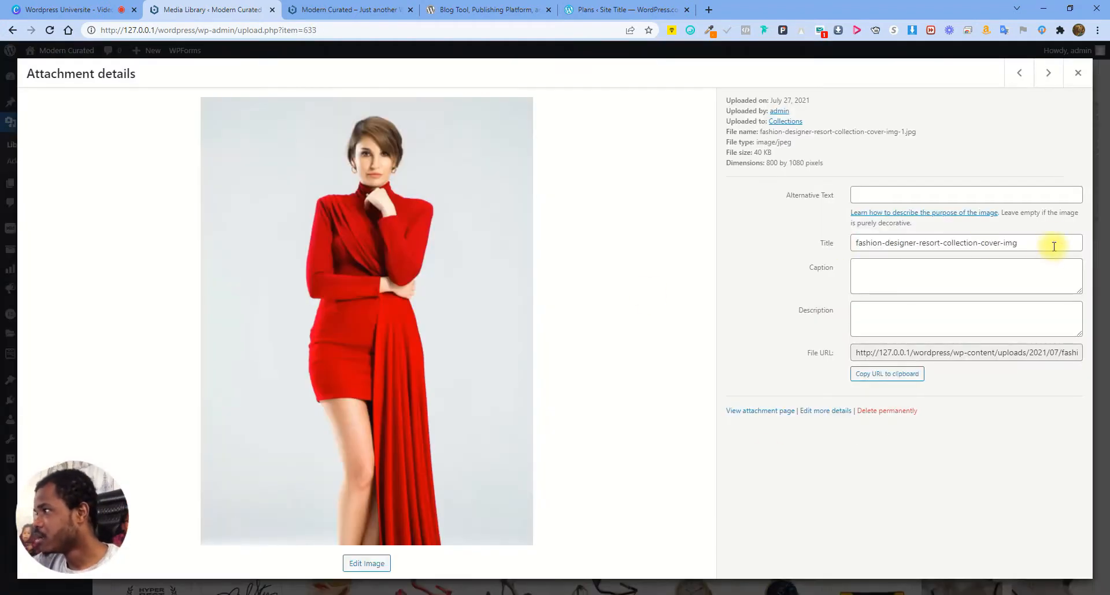
click(1036, 353)
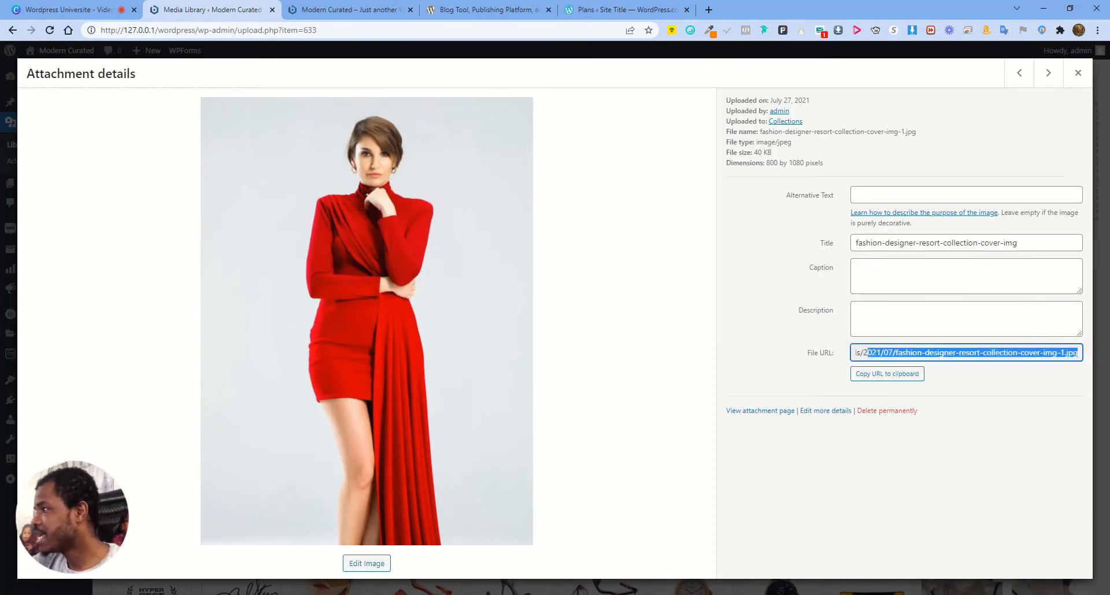
click(1056, 353)
click(913, 350)
click(1027, 367)
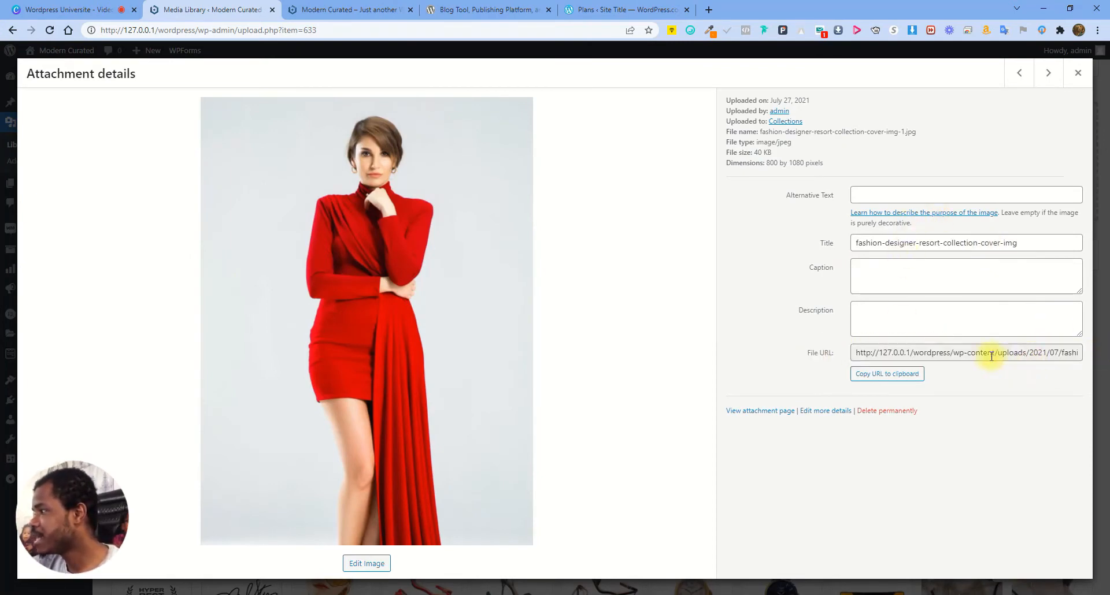
drag(995, 352, 1044, 352)
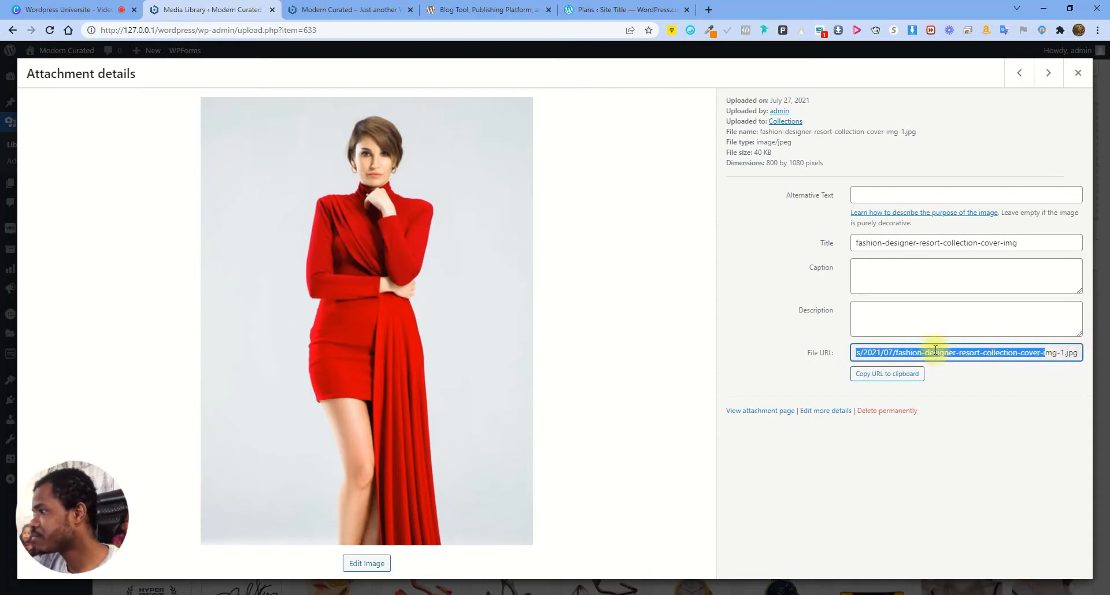
click(896, 350)
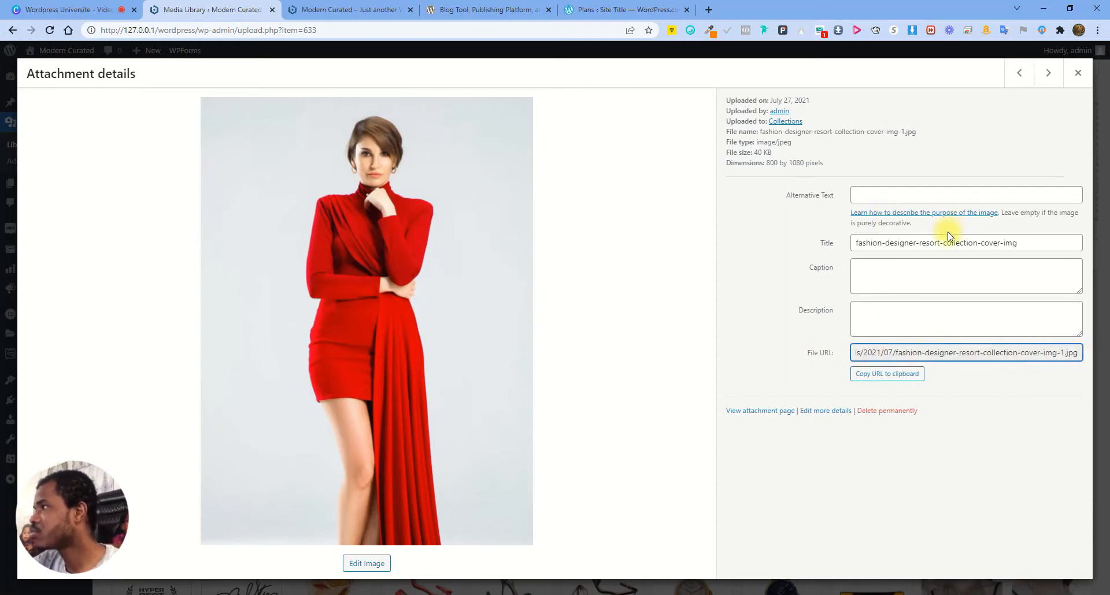
click(1076, 72)
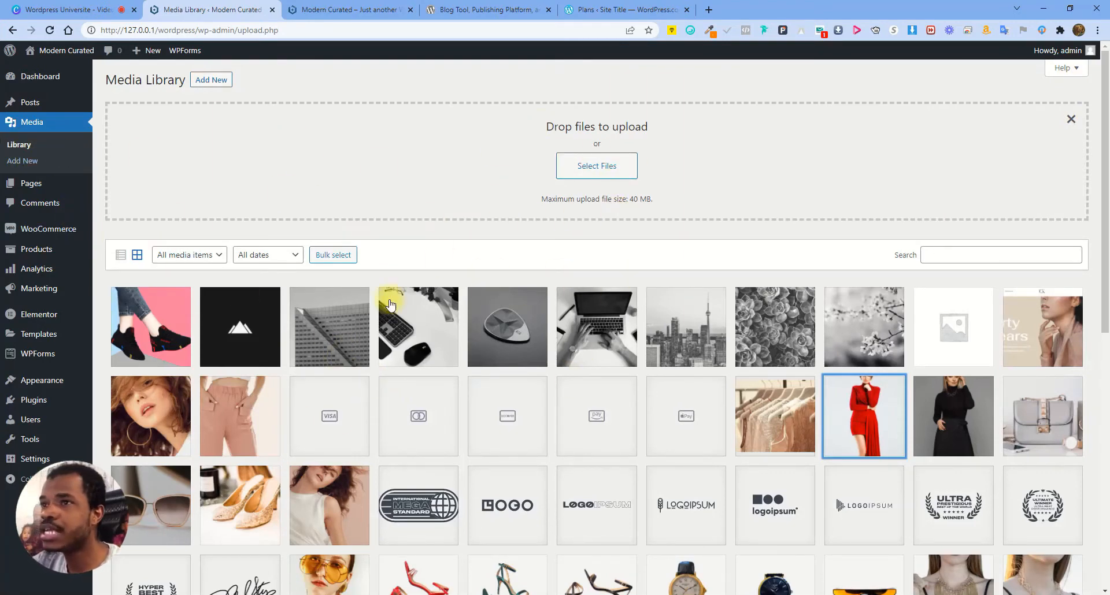
mouse_move(45, 184)
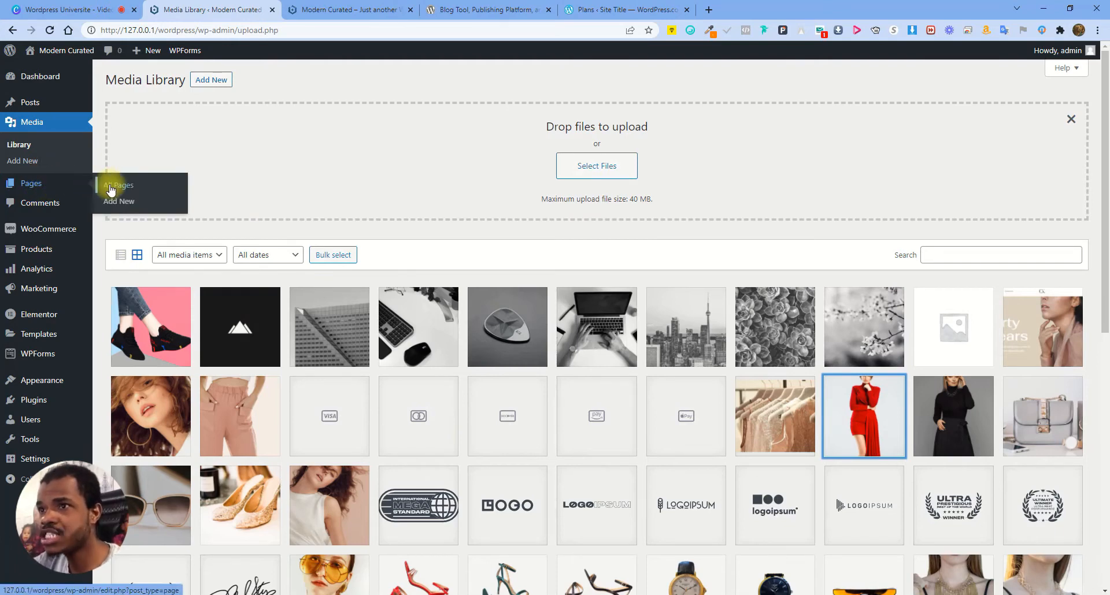
Scroll the live home page, then go back to the admin's All Pages list
click(376, 9)
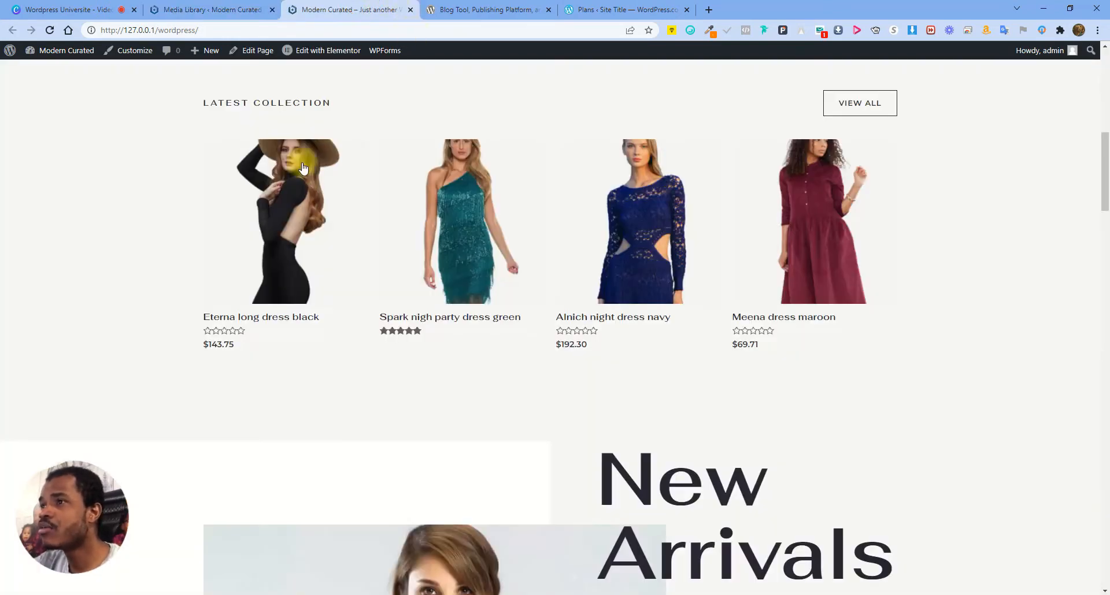
drag(1097, 161, 1097, 285)
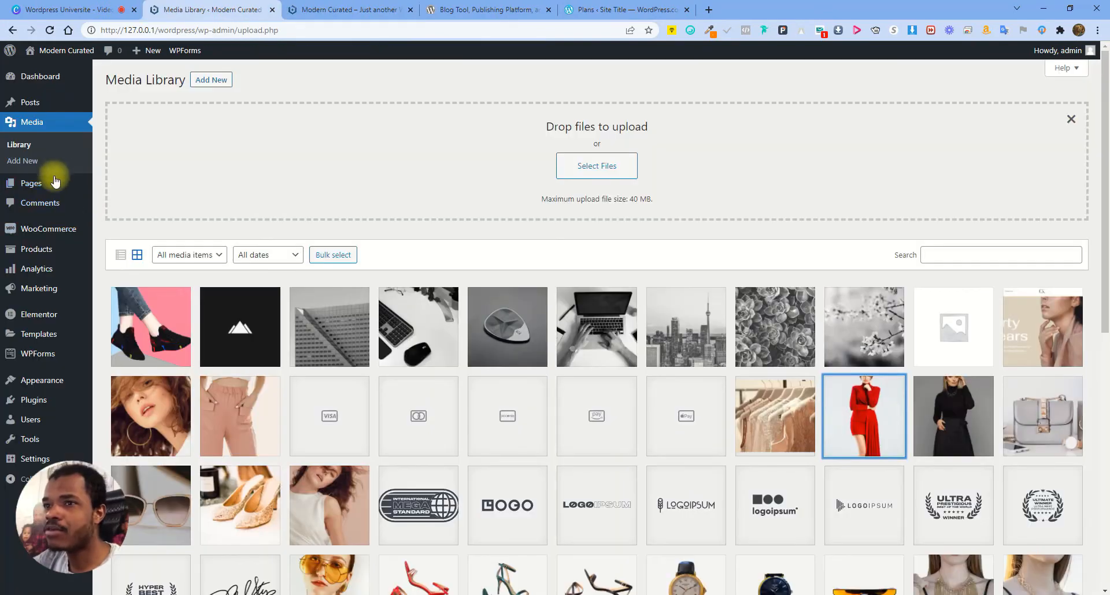
click(45, 184)
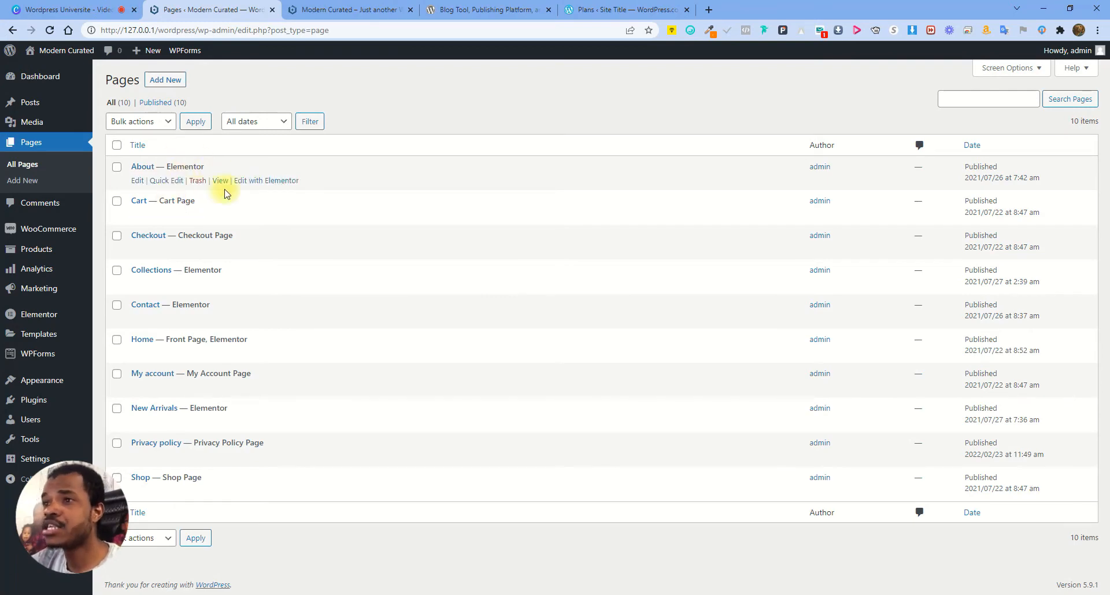
Preview the About page in a new tab, then close it and the home page tab
right_click(223, 181)
click(258, 189)
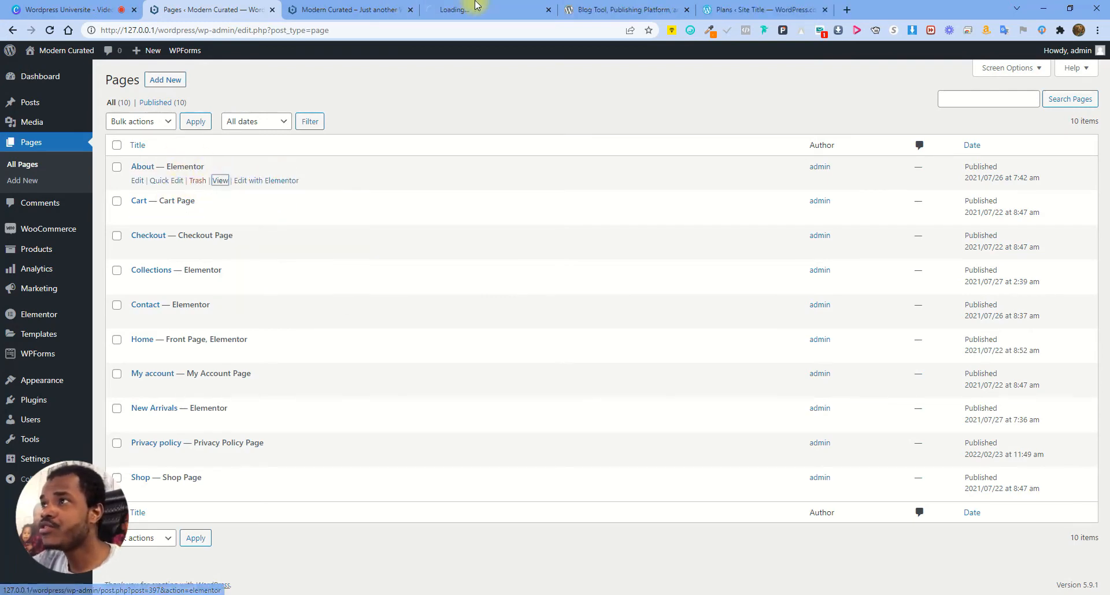
click(462, 9)
scroll(520, 329, down, 11)
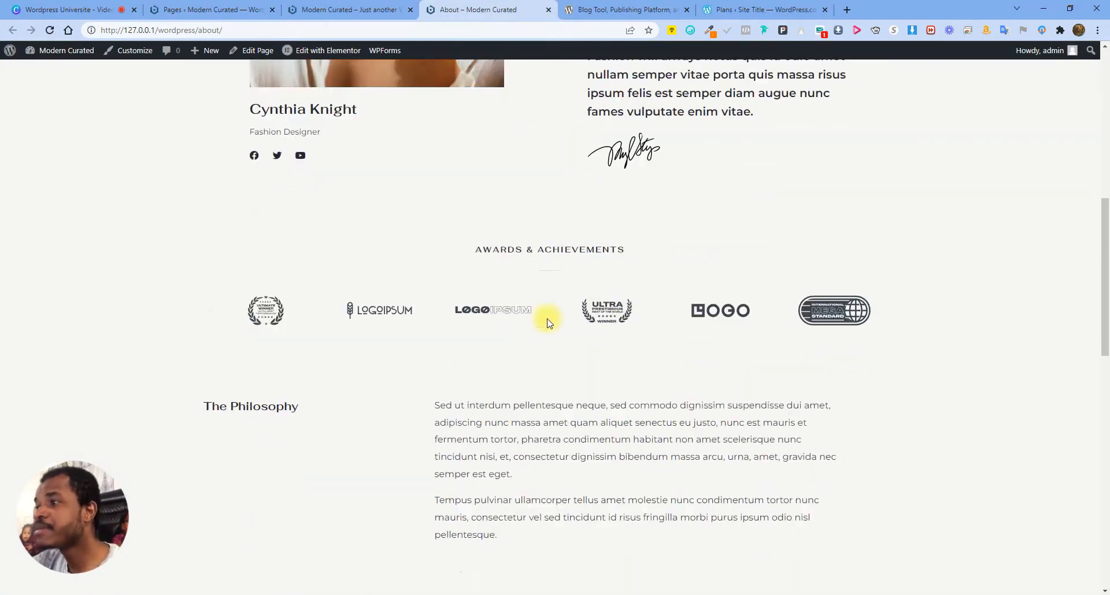
scroll(538, 359, up, 4)
scroll(535, 355, down, 13)
scroll(560, 347, up, 17)
scroll(561, 347, up, 1)
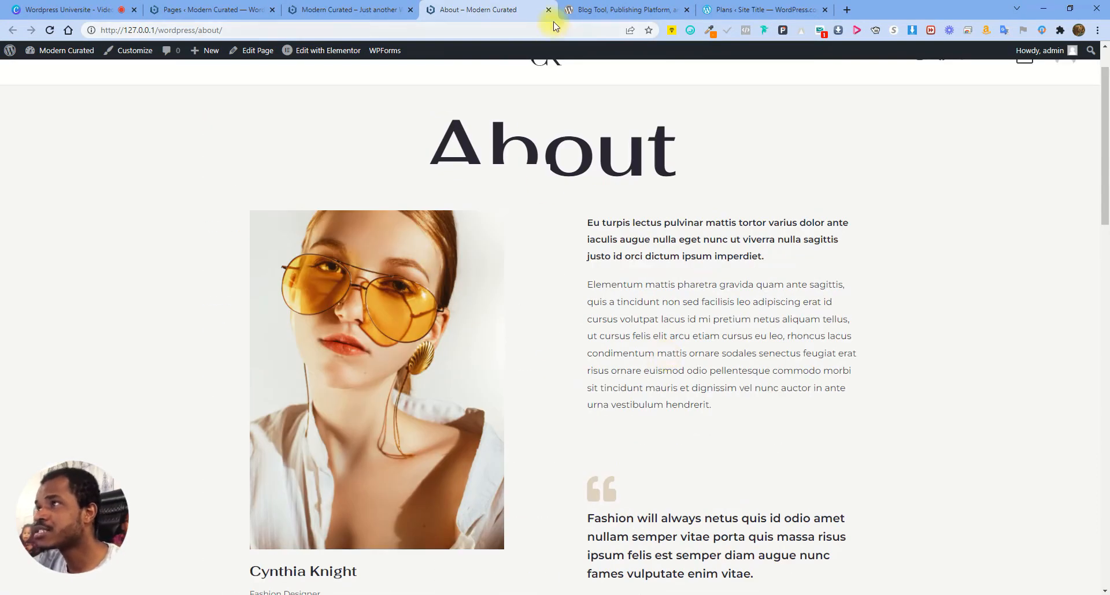
scroll(392, 188, up, 1)
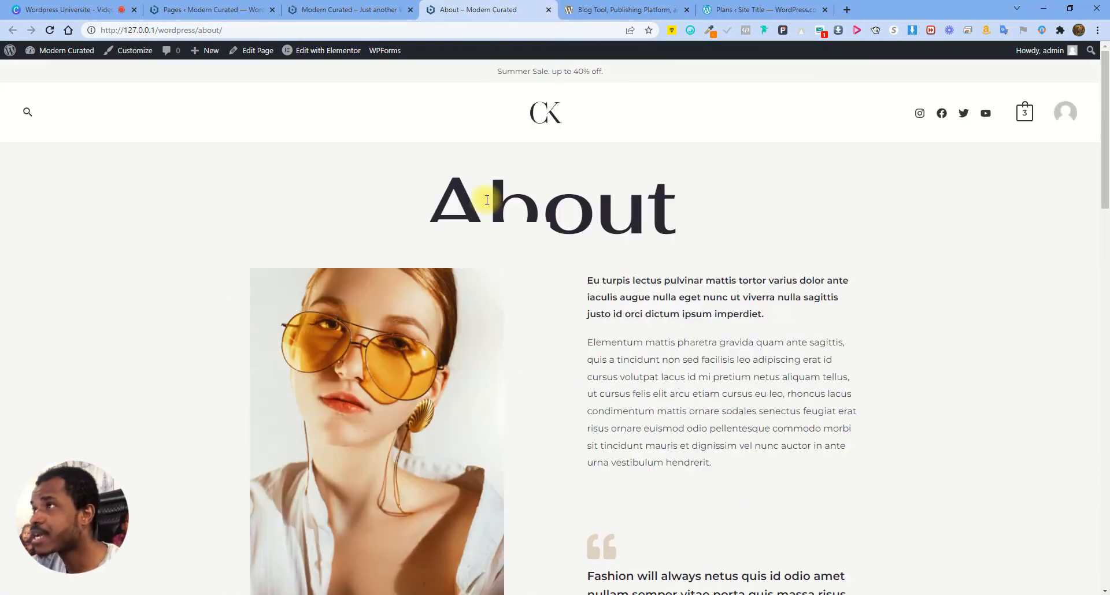
click(549, 9)
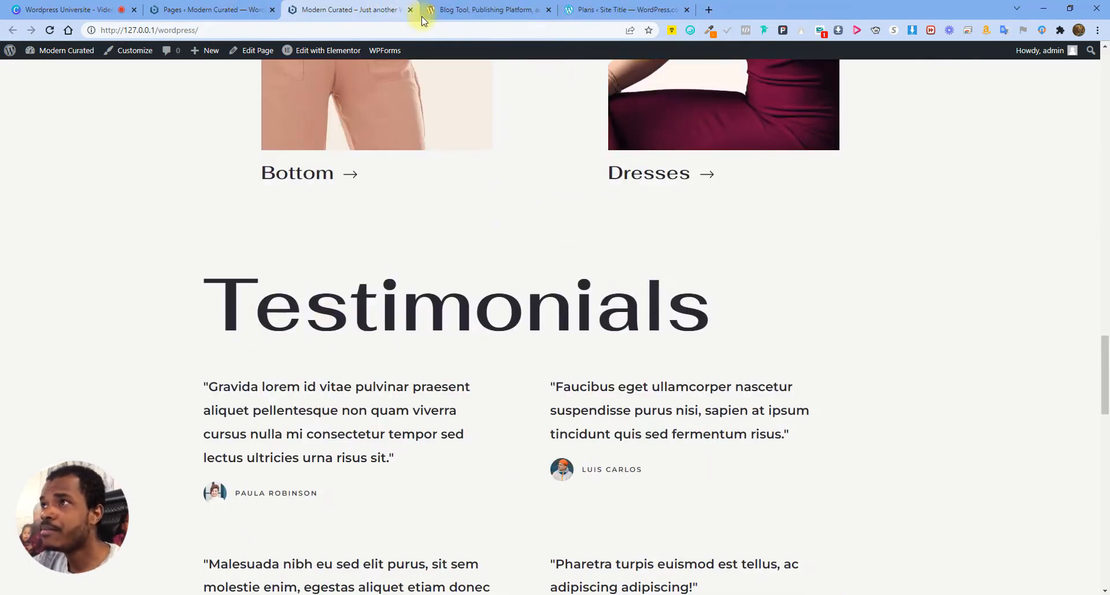
click(411, 12)
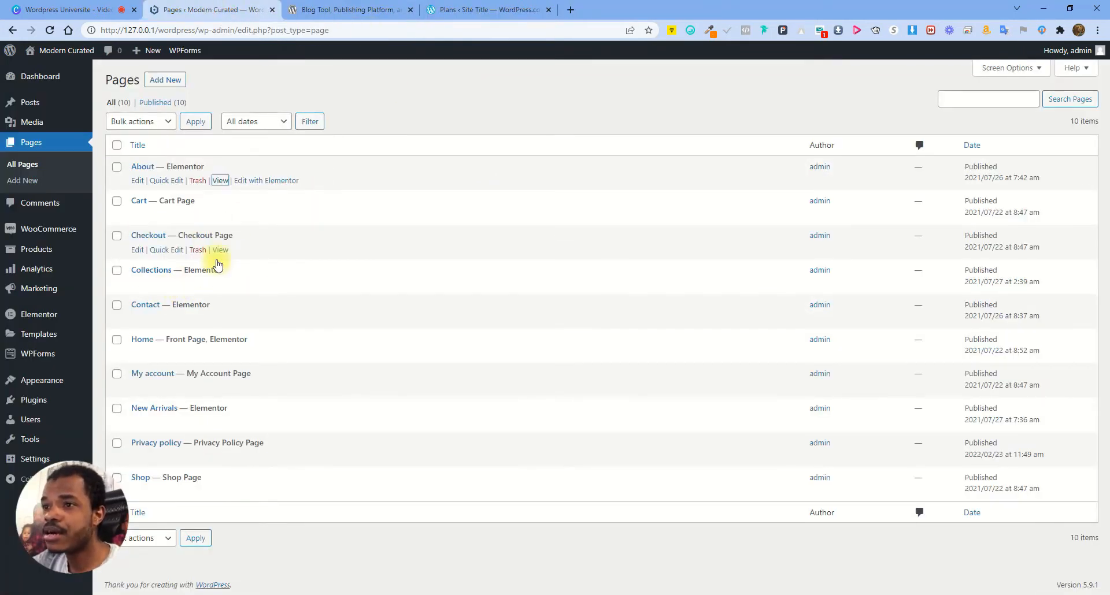
Open the Contact page in a new tab, scroll through it, and return to Pages
right_click(222, 322)
click(263, 325)
click(347, 9)
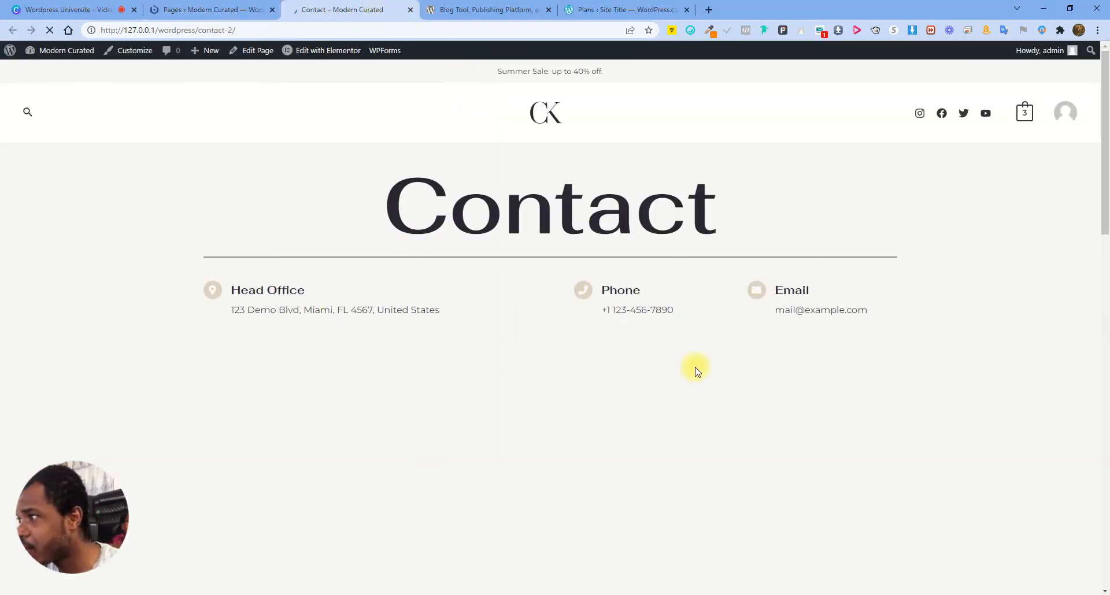
scroll(617, 376, down, 9)
scroll(560, 372, up, 5)
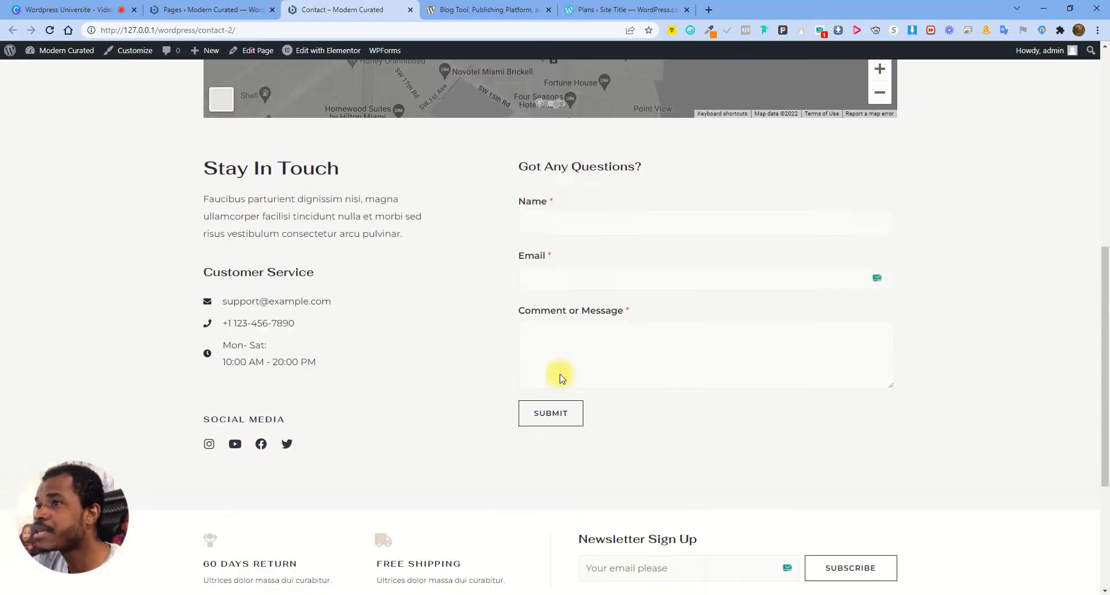
click(249, 10)
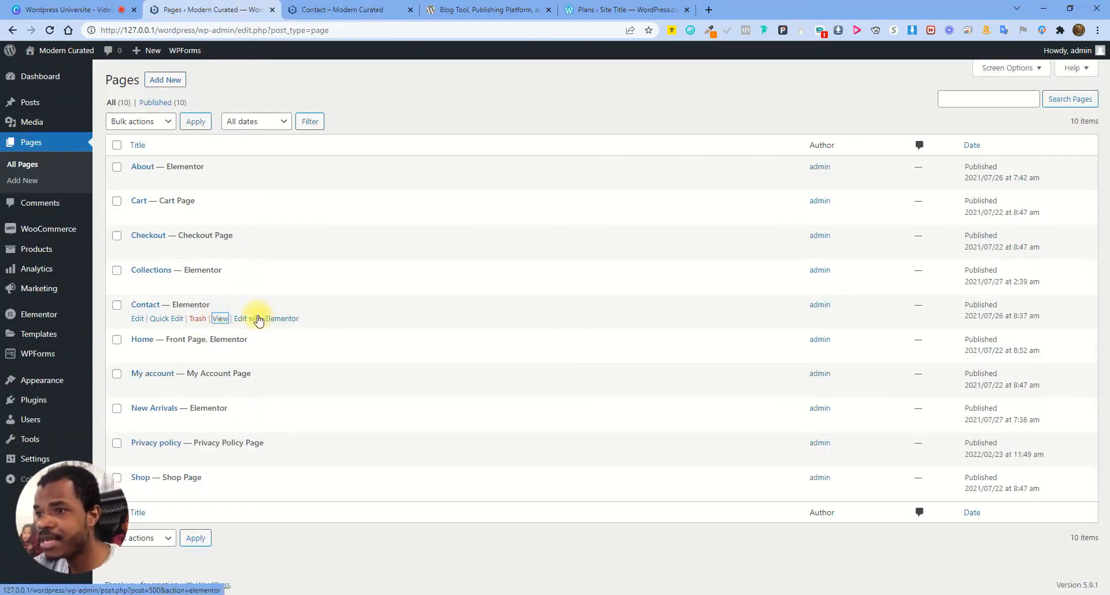
click(137, 319)
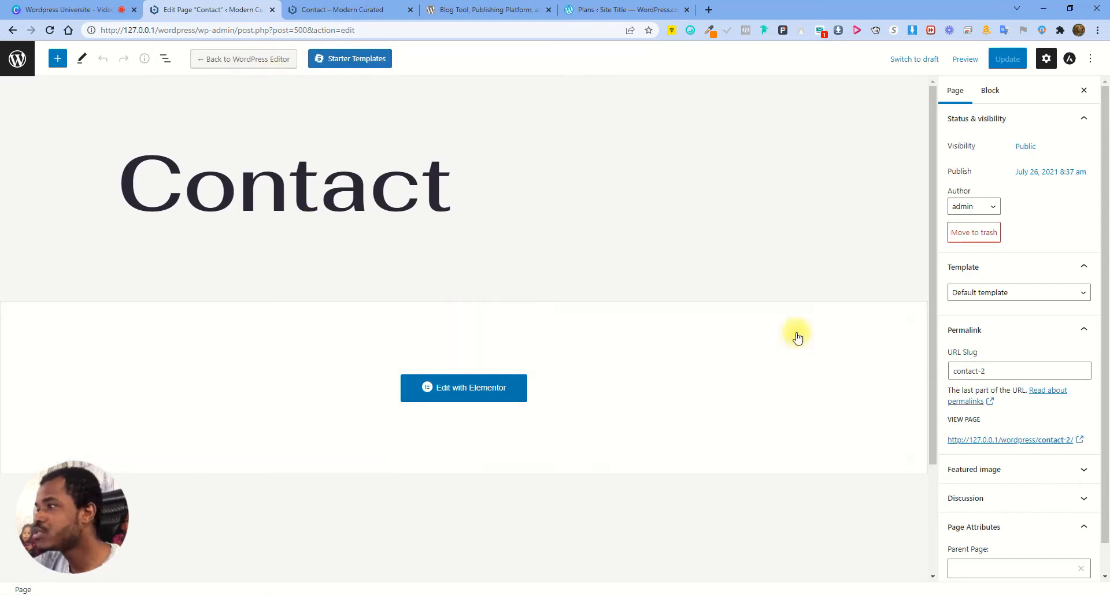
click(509, 386)
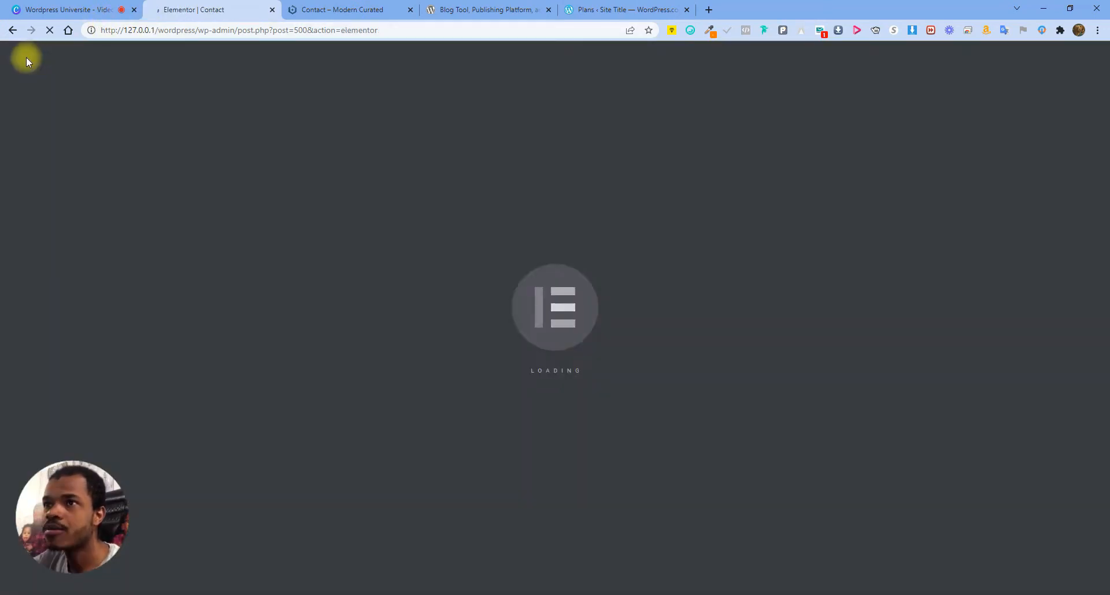
click(18, 36)
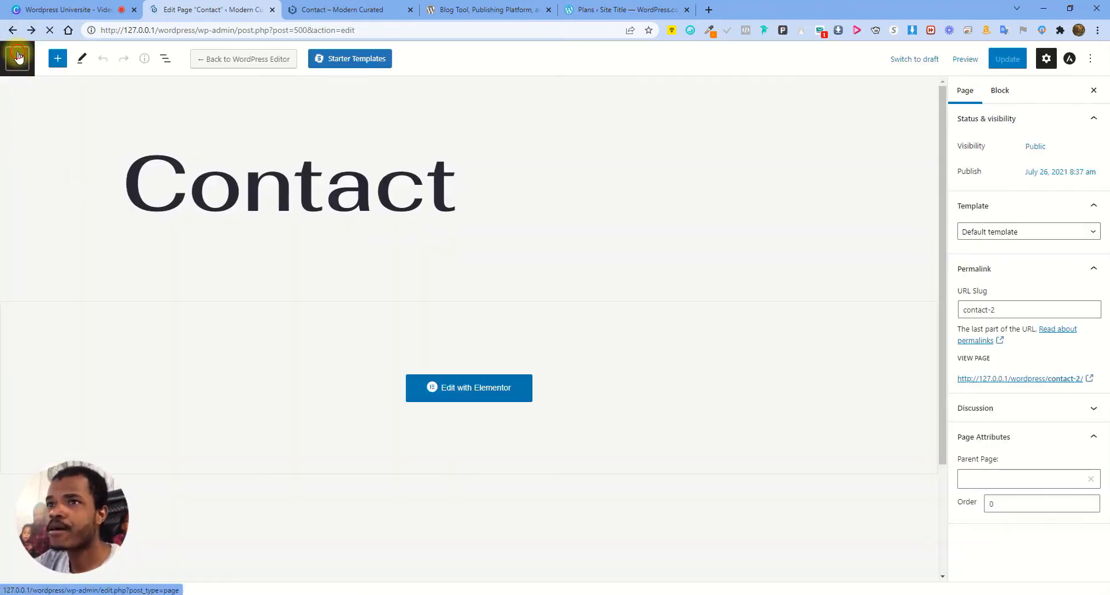
click(17, 56)
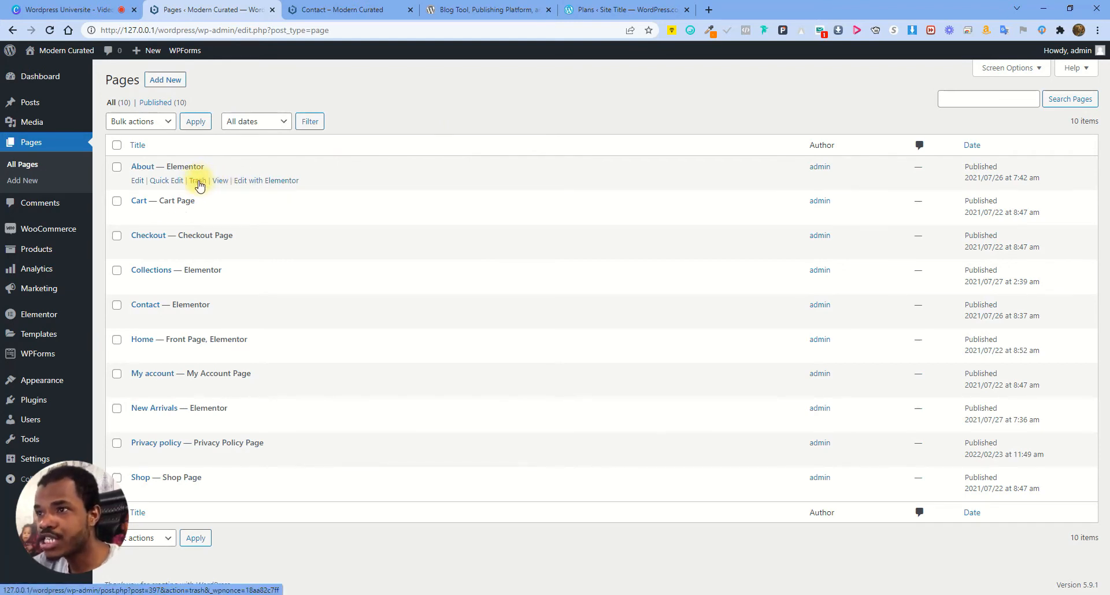
click(117, 146)
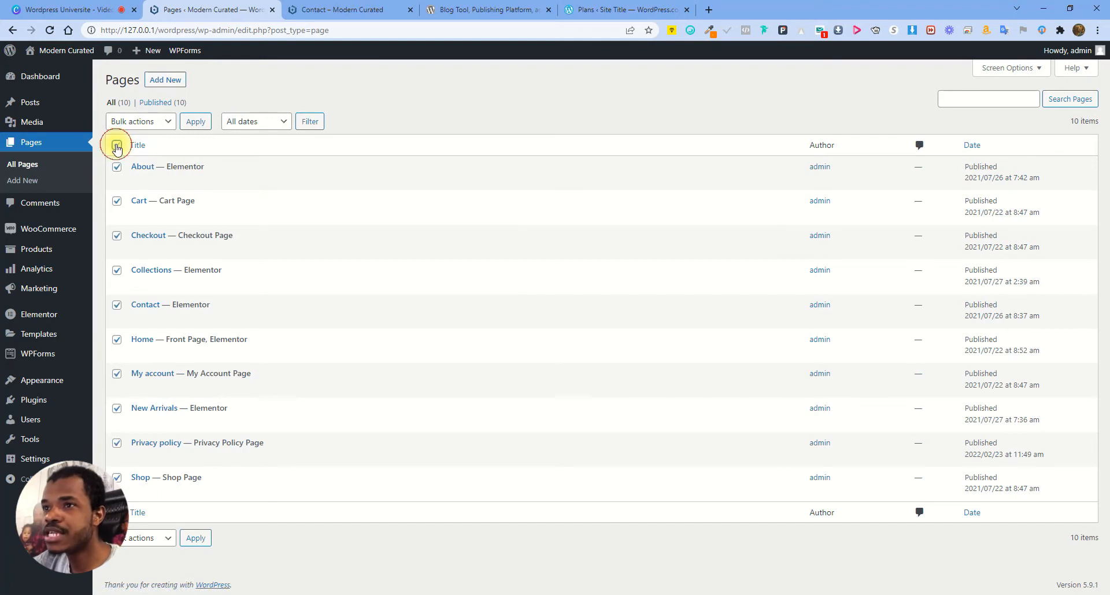
click(132, 128)
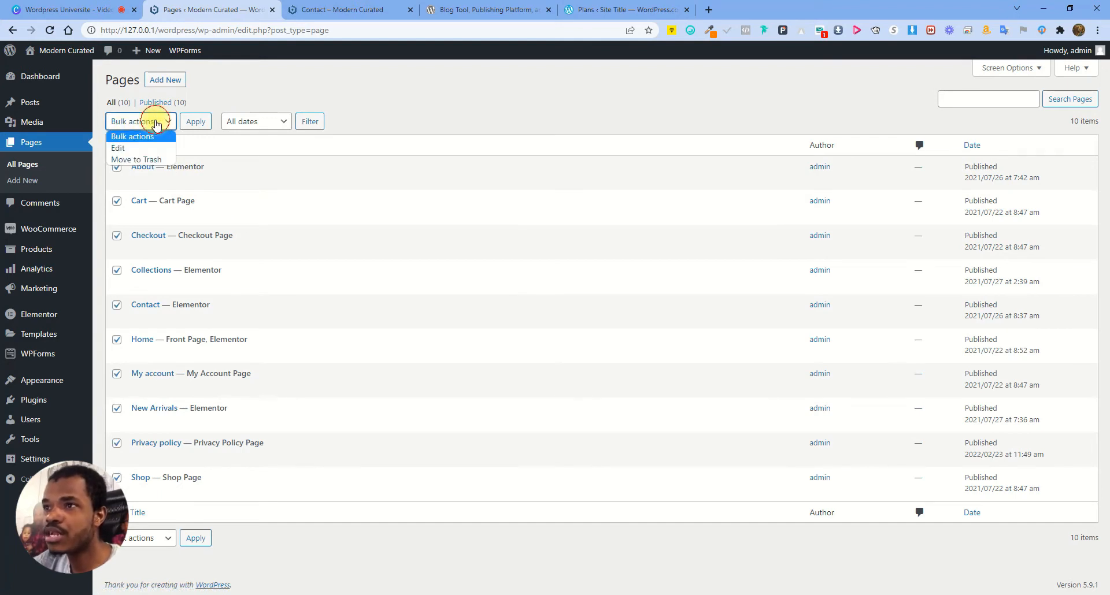
click(146, 159)
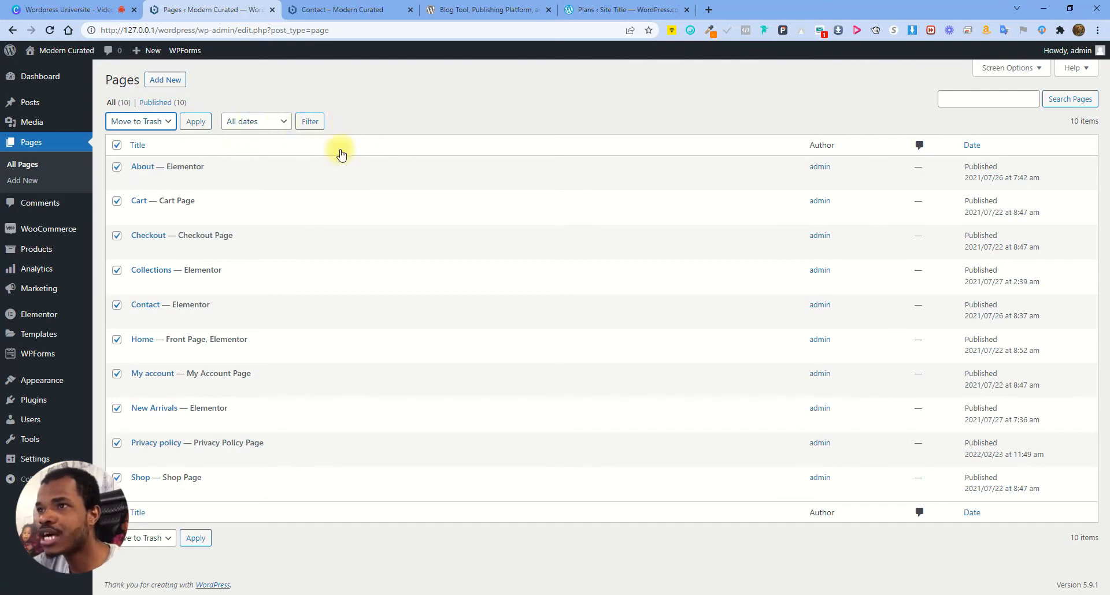
click(33, 142)
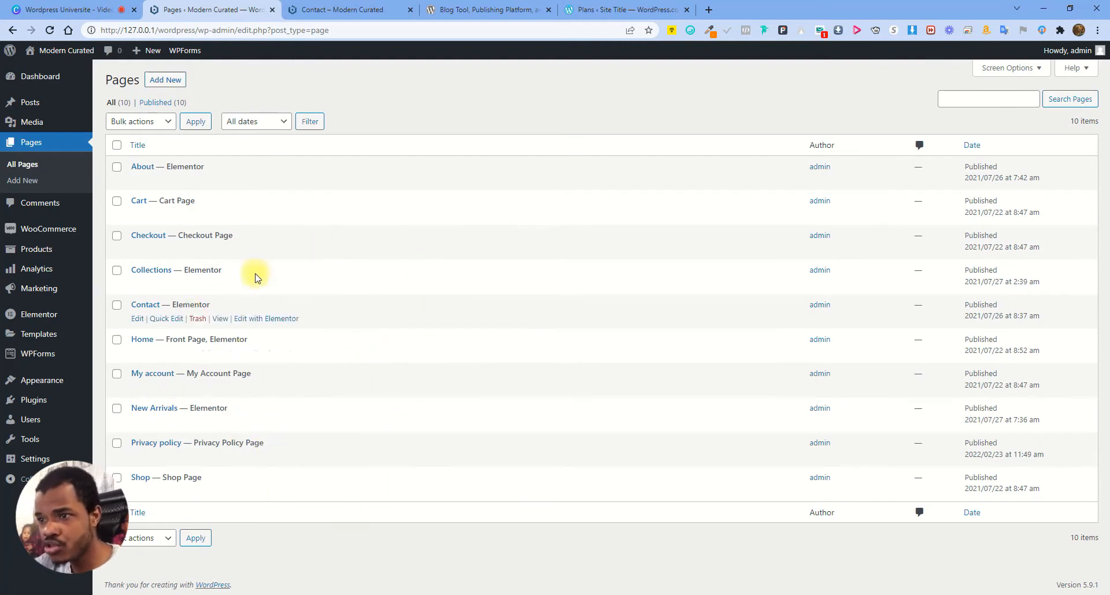
Open the Shop page in a new tab, close the Contact tab, and browse Shop's products
right_click(215, 495)
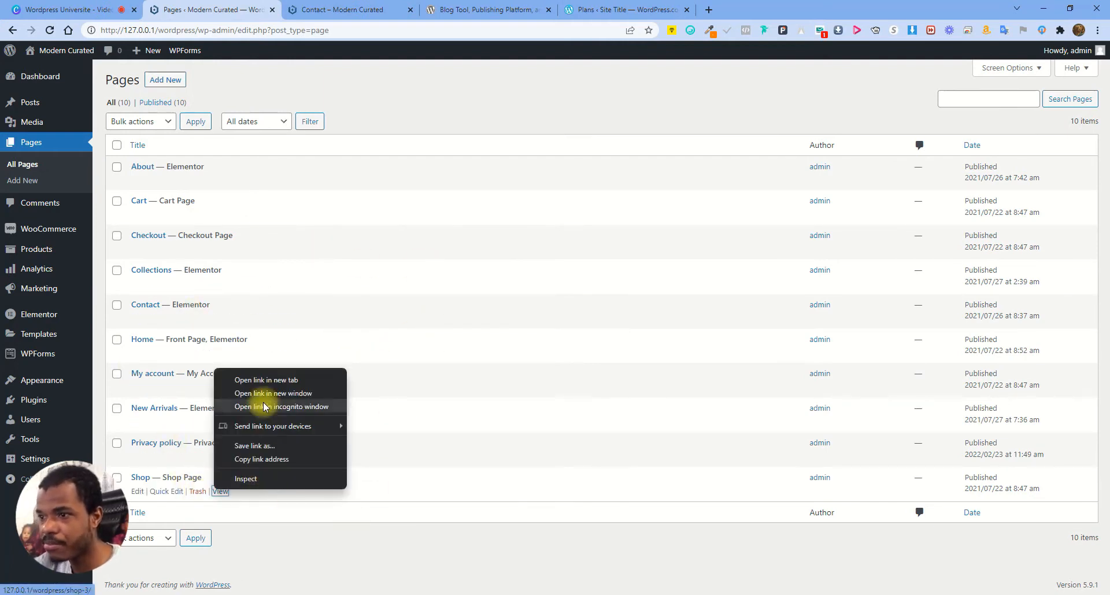
click(265, 377)
click(410, 9)
click(399, 10)
scroll(577, 344, down, 13)
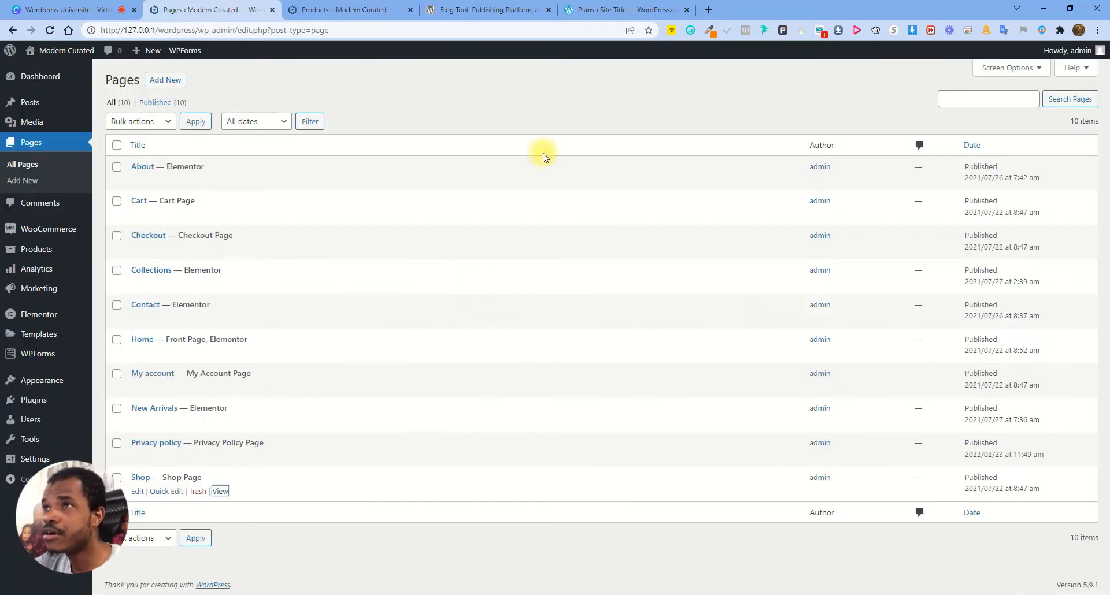
click(220, 10)
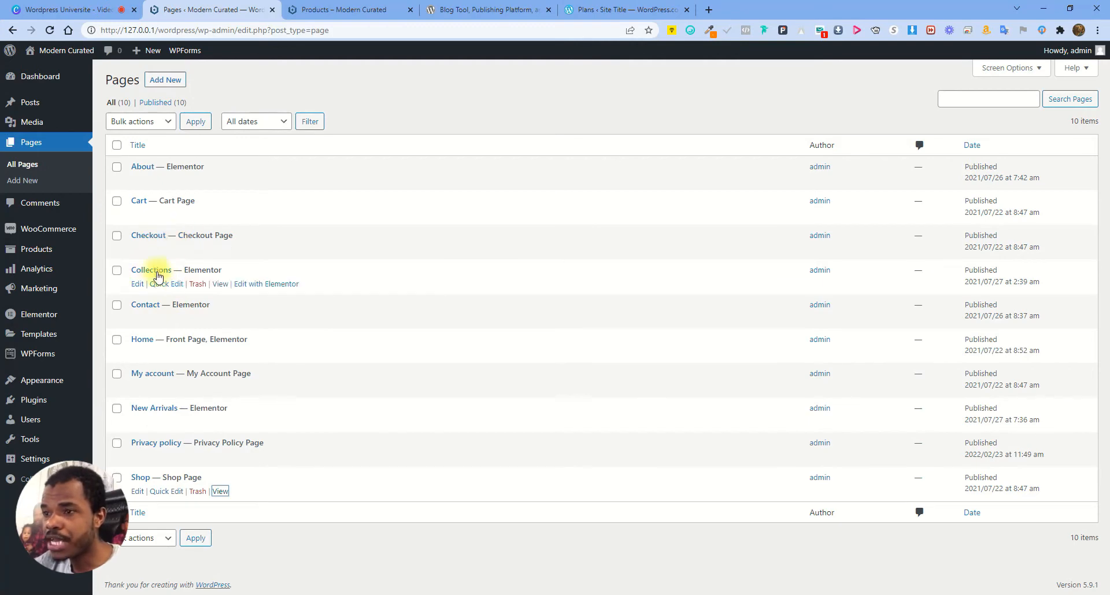
Open the Collections page in a new tab, scroll its product grid, and return to Pages
right_click(222, 285)
click(274, 295)
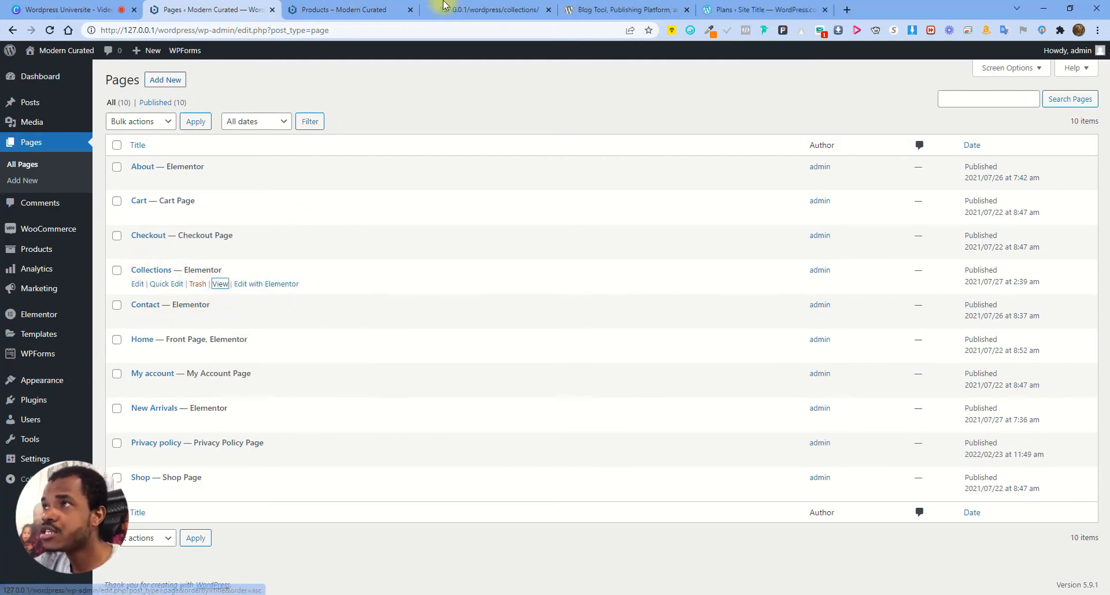
click(356, 4)
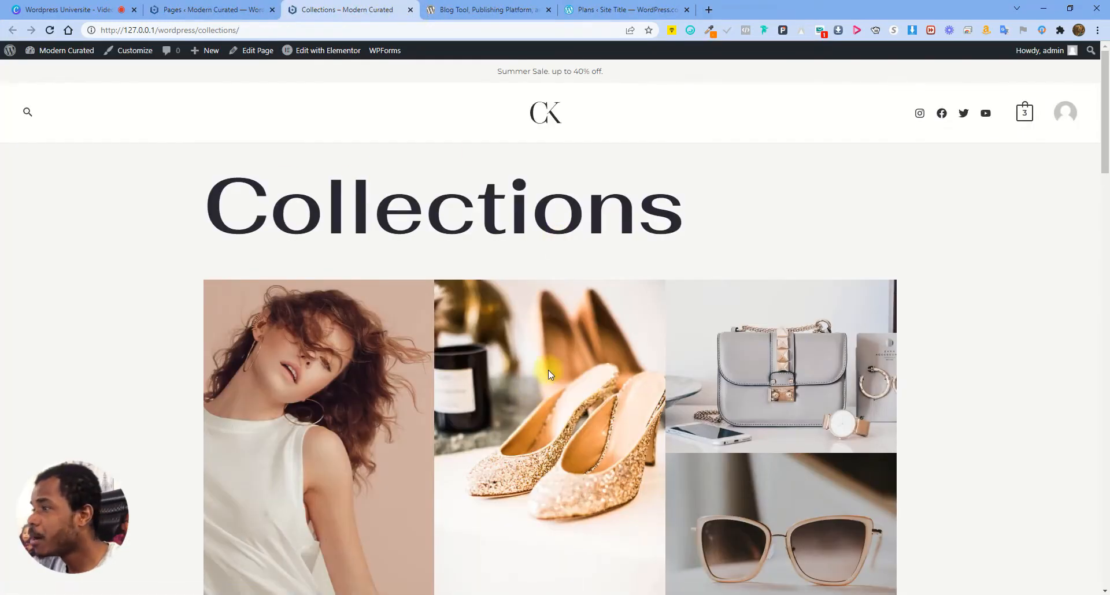
scroll(550, 367, down, 8)
scroll(566, 346, down, 9)
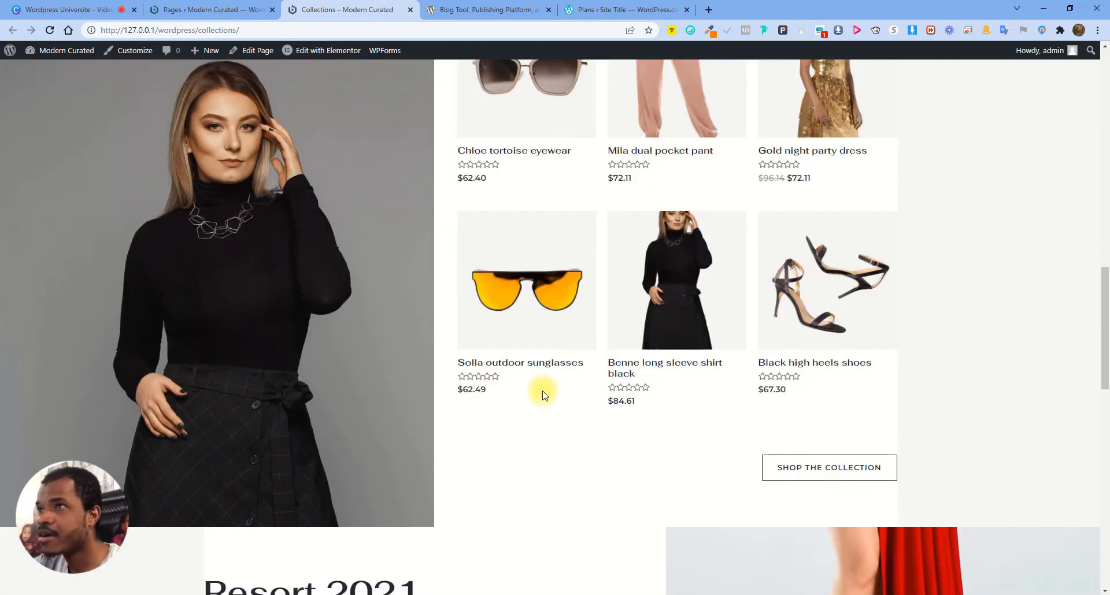
click(212, 8)
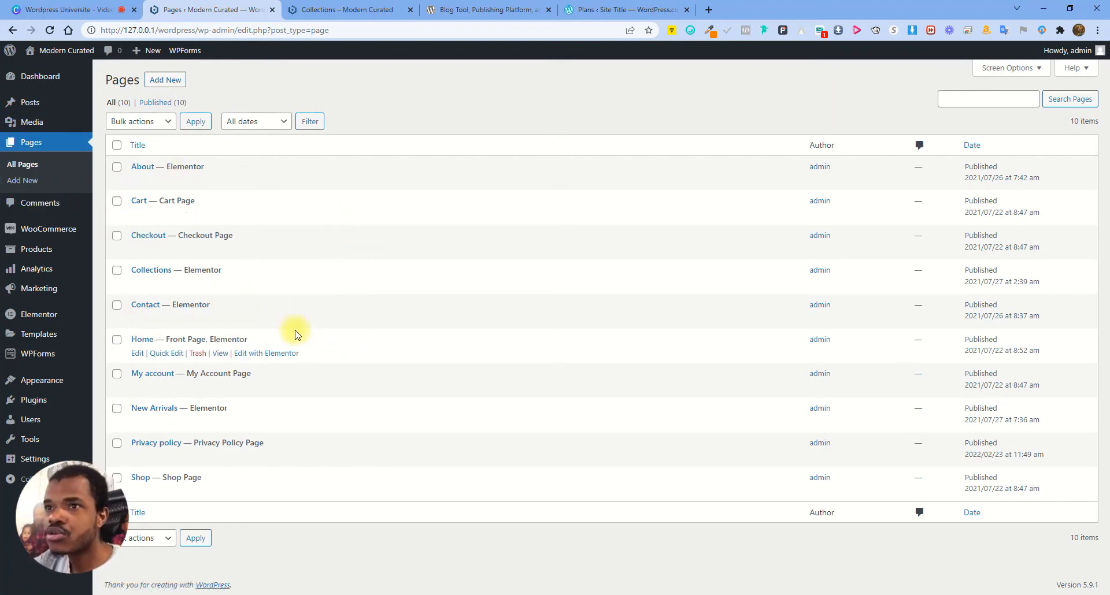
Open the empty Comments moderation list, then return to the Collections storefront page
click(33, 208)
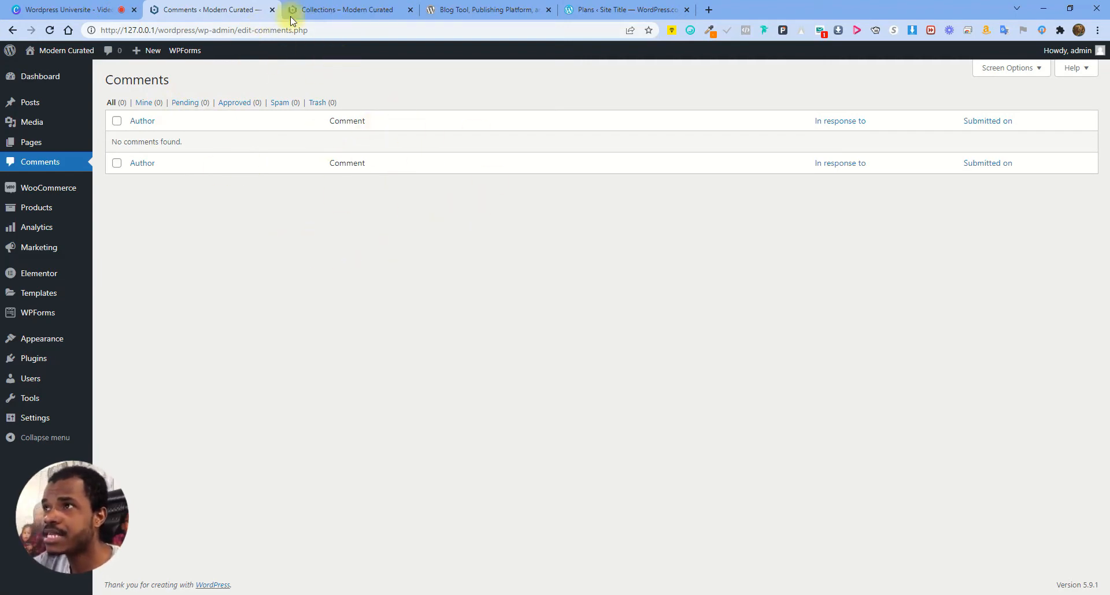
click(335, 5)
On the Solla outdoor sunglasses product's Reviews tab, write 'This is a great product'
click(535, 280)
scroll(575, 309, down, 4)
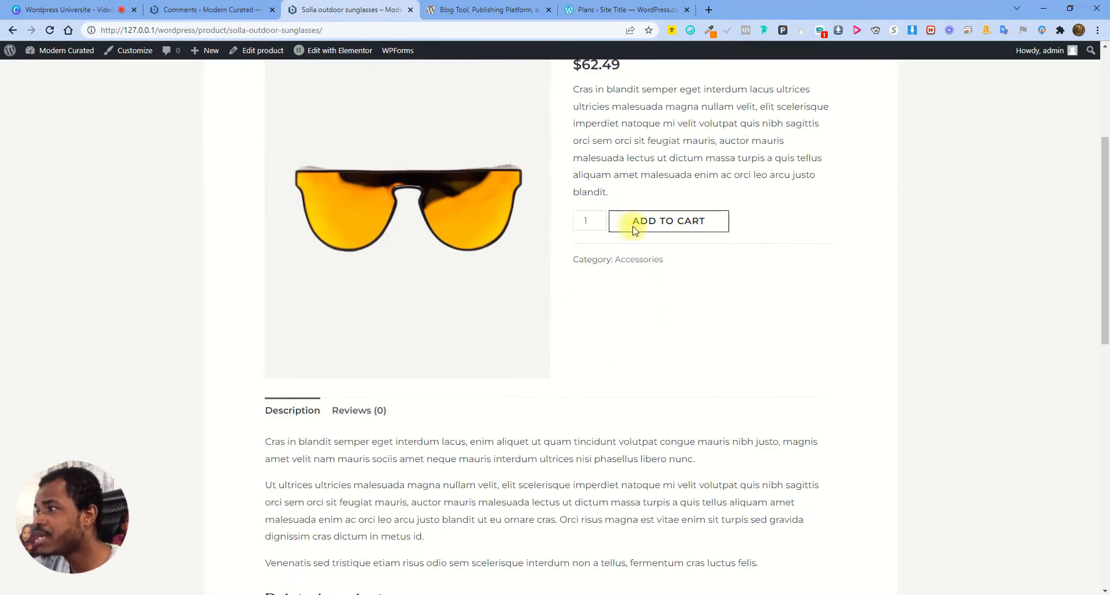
scroll(453, 295, down, 3)
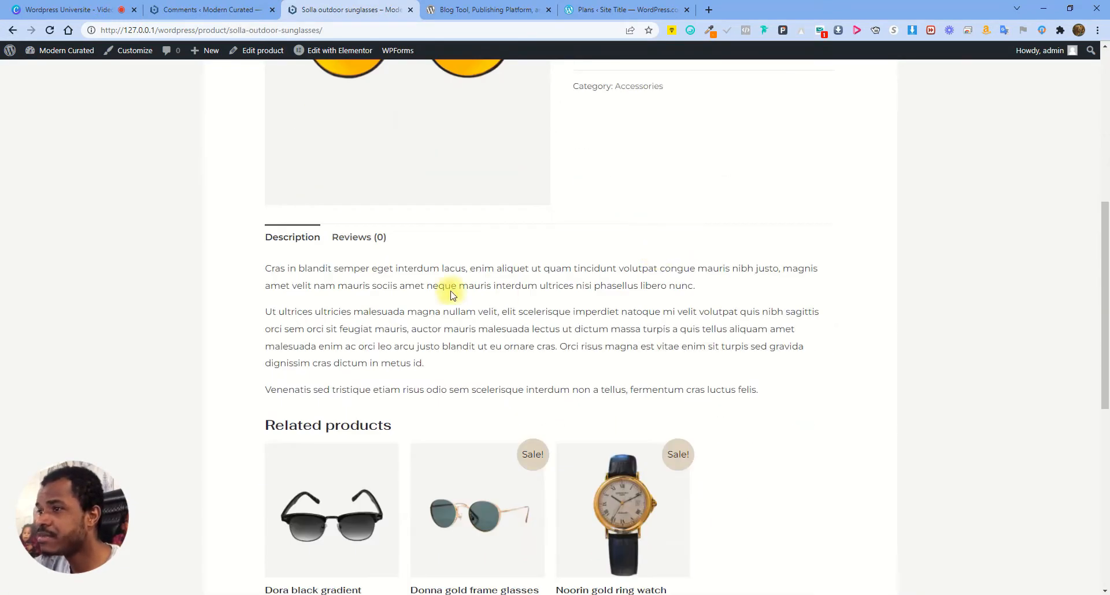
click(368, 240)
click(599, 391)
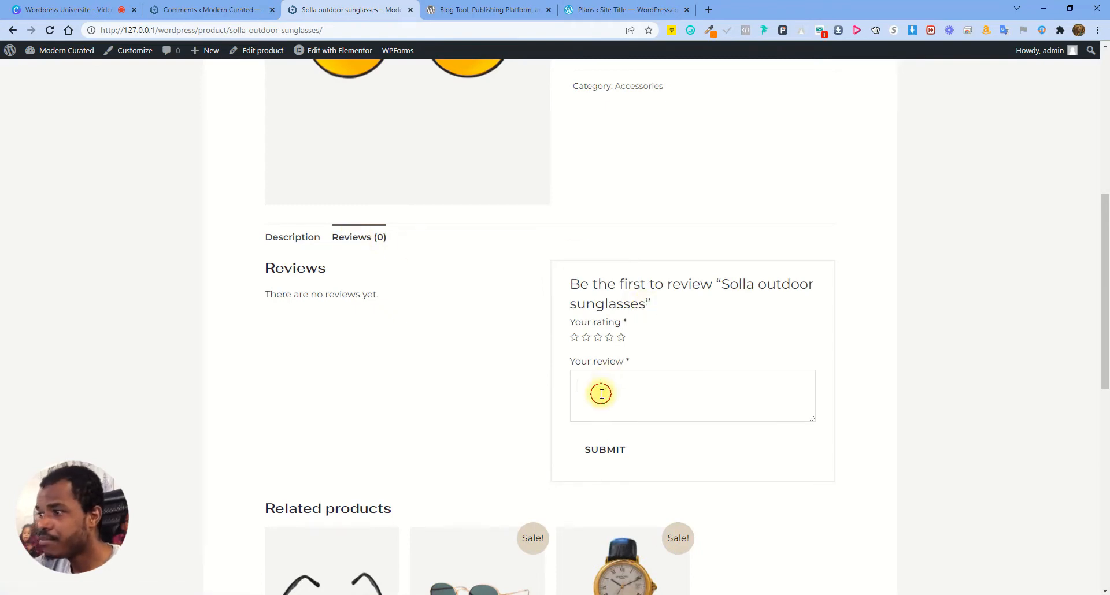
text(This is a )
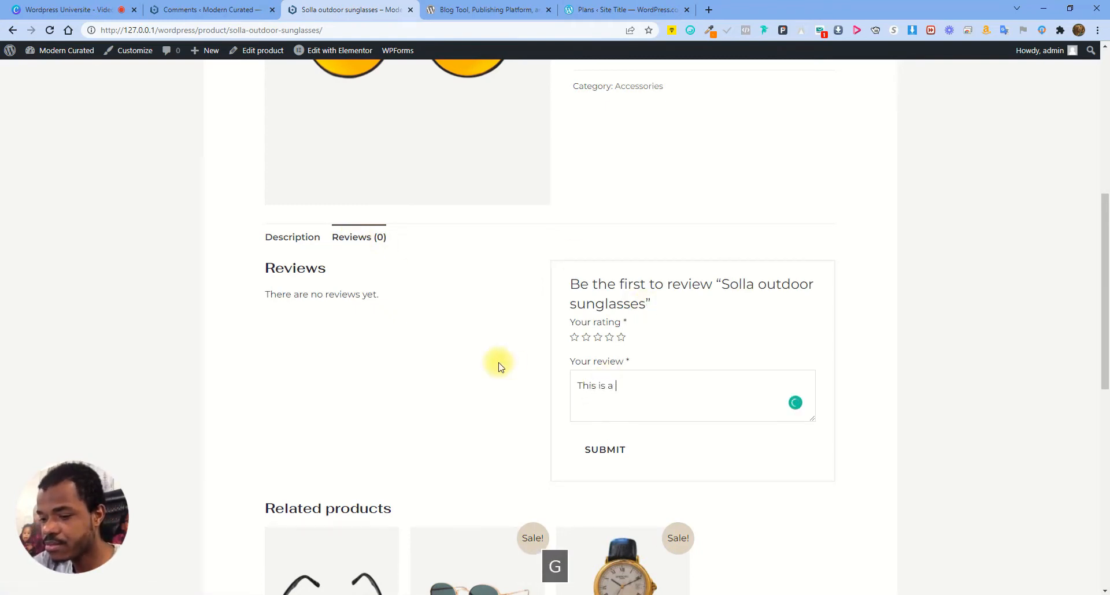
text(great product)
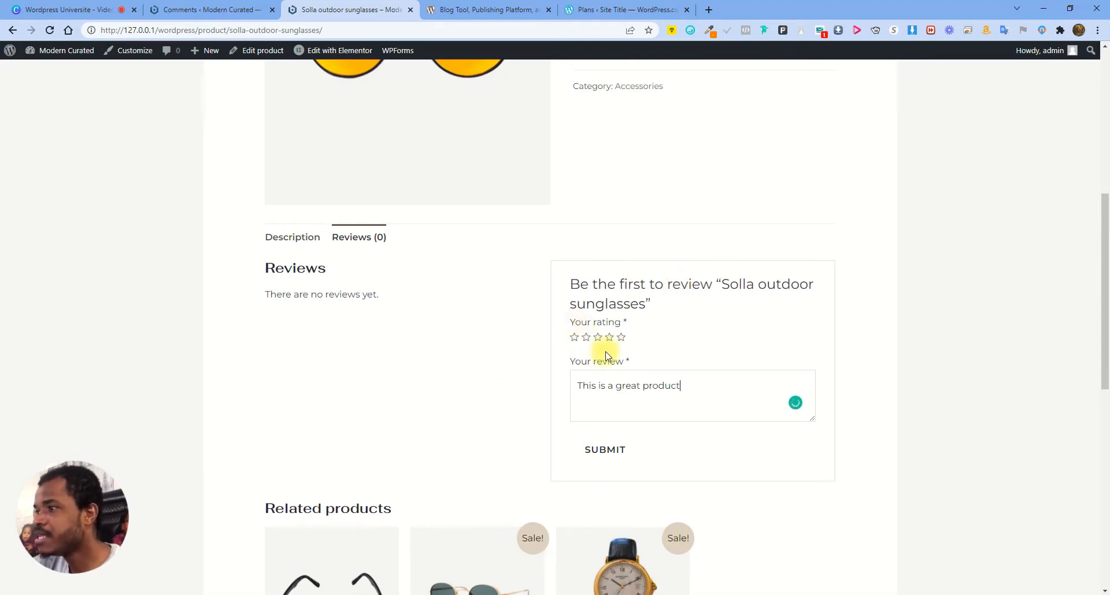
Rate the sunglasses five stars, submit the review, and refresh the admin Comments list
click(621, 338)
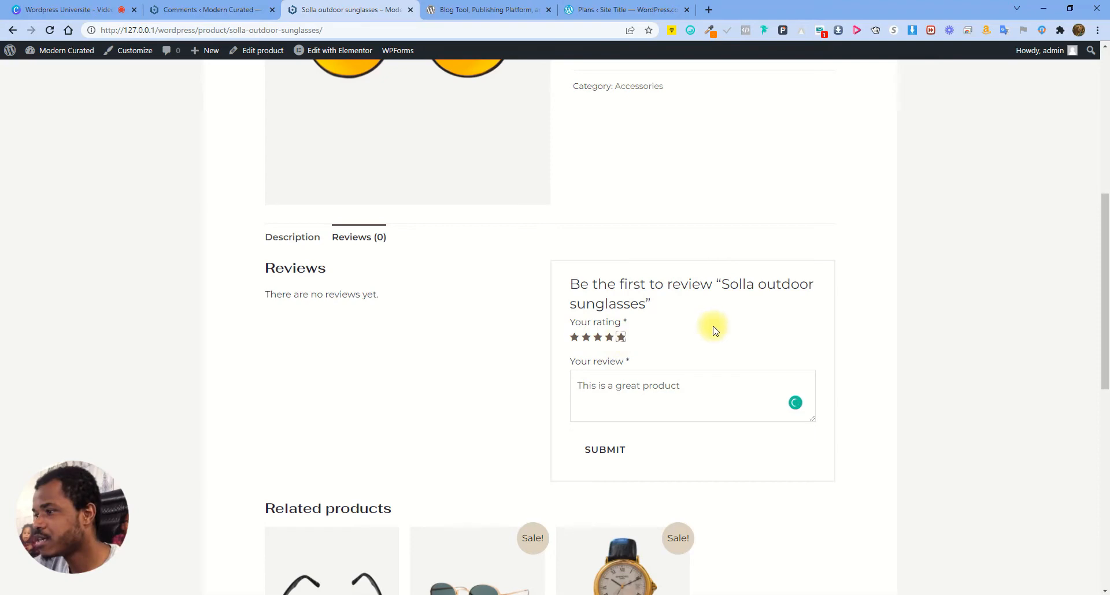
click(605, 451)
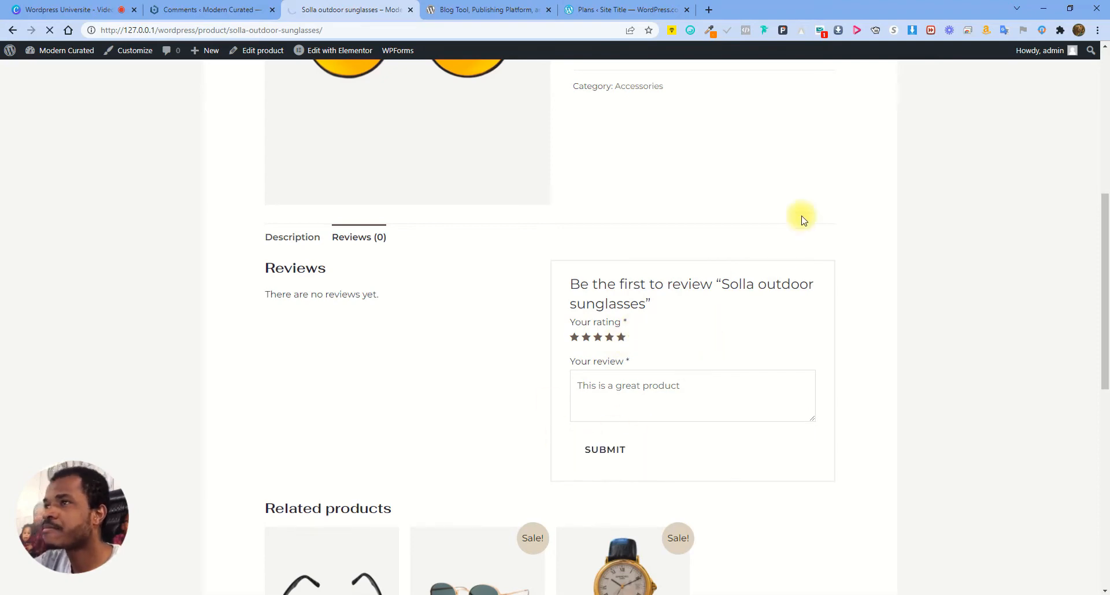
click(220, 9)
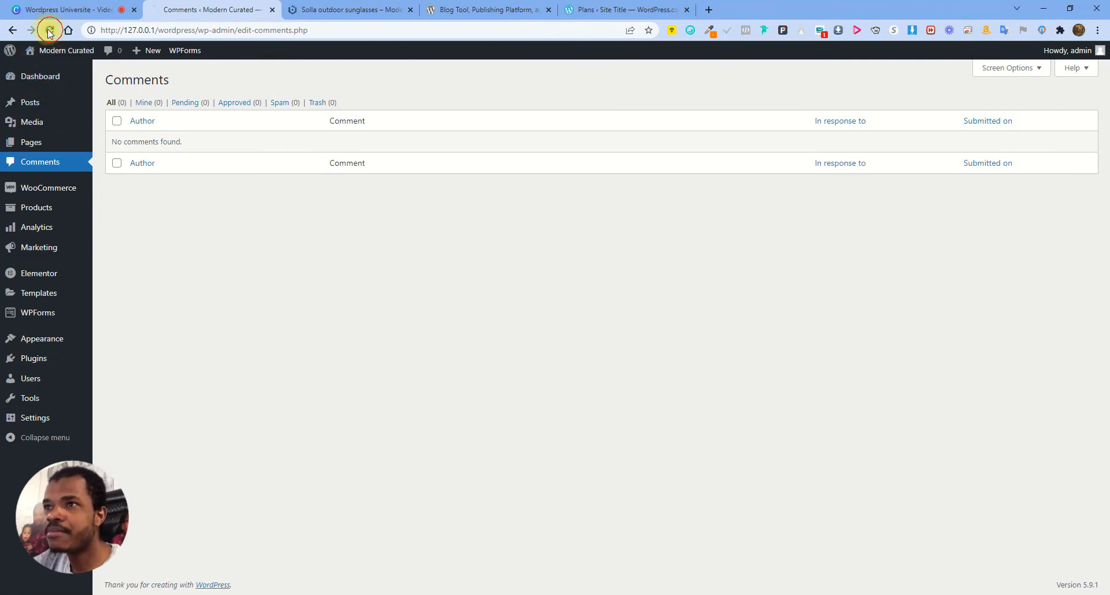
click(50, 30)
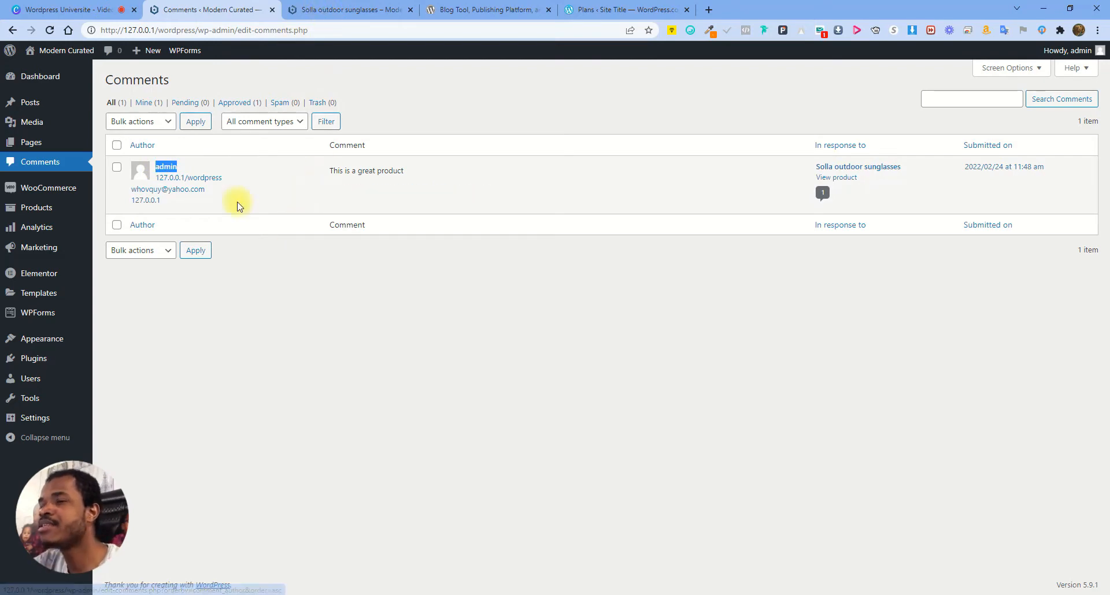
Open the Chloe tortoise eyewear product in an incognito window and add it to the cart
click(327, 11)
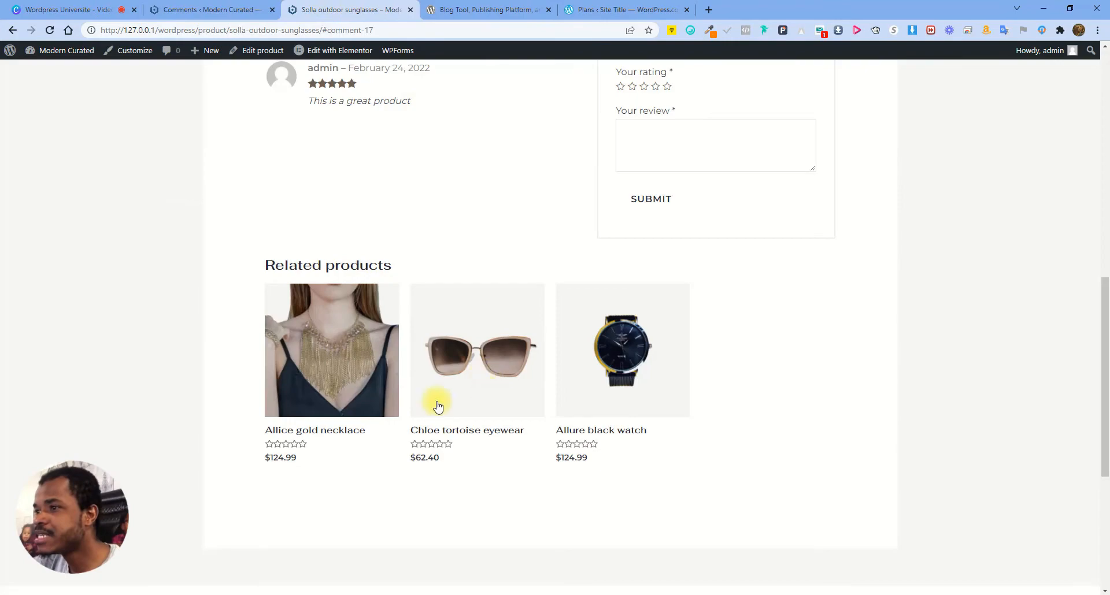
right_click(466, 351)
click(549, 138)
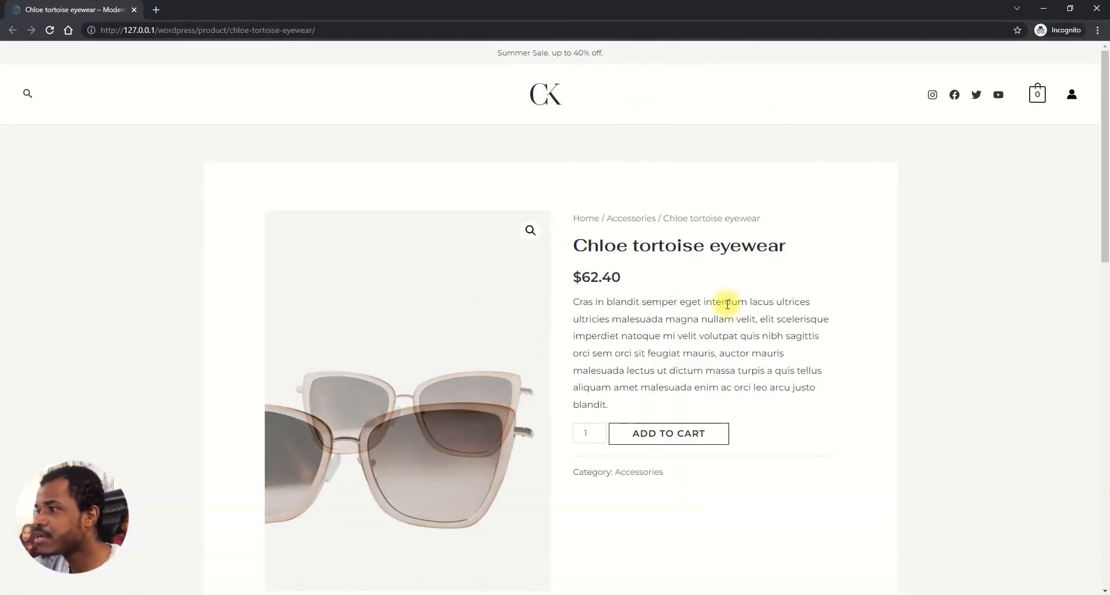
scroll(719, 300, down, 3)
click(626, 272)
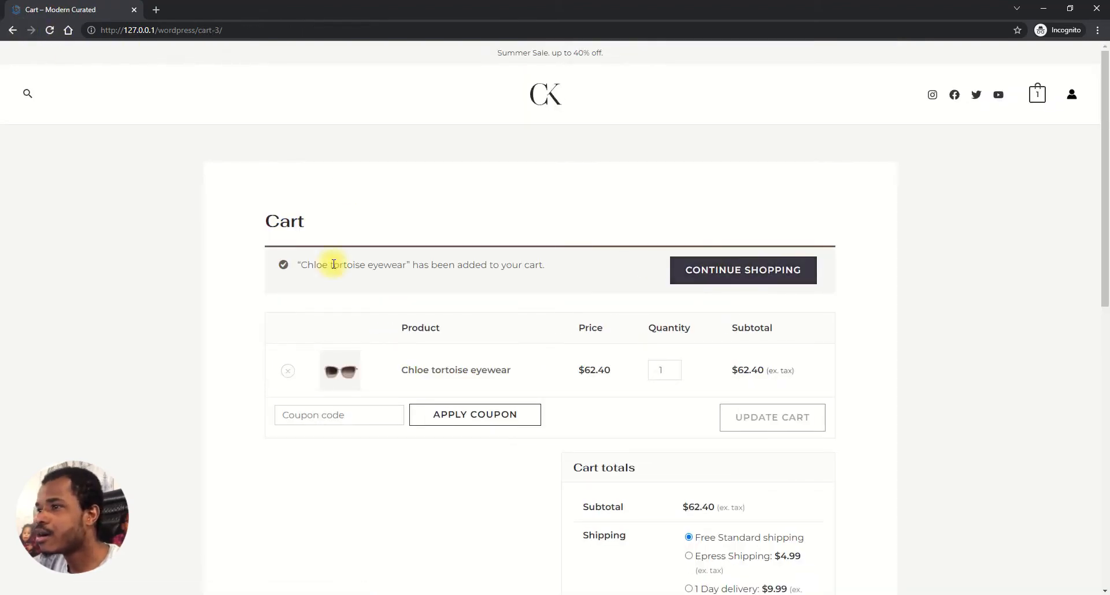
On the Chloe eyewear review form, give five stars and write 'Bon bagay'
click(12, 33)
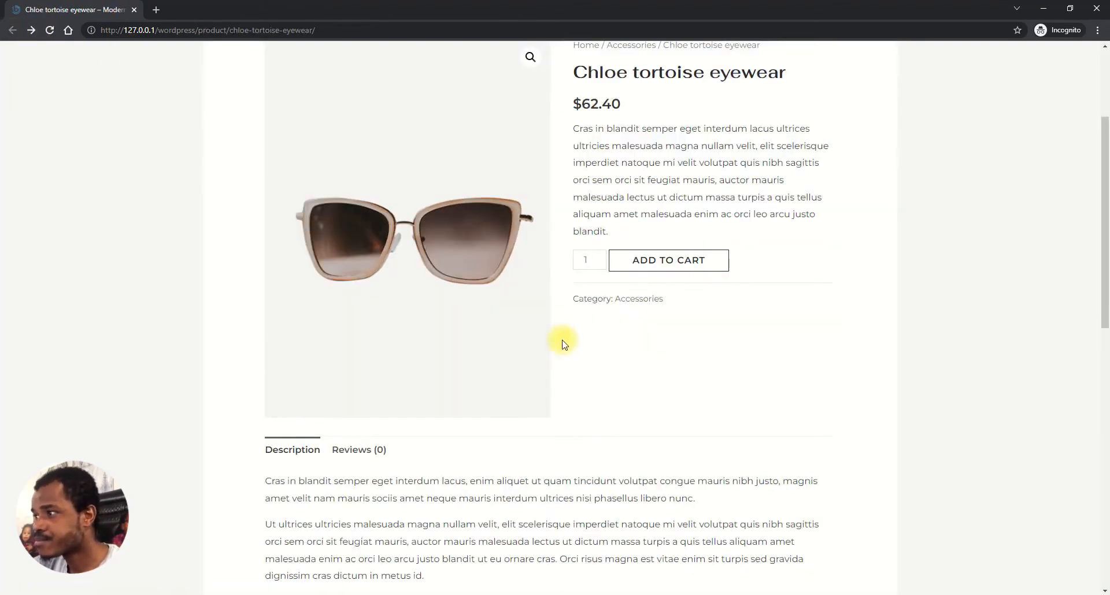
click(368, 455)
scroll(636, 390, down, 3)
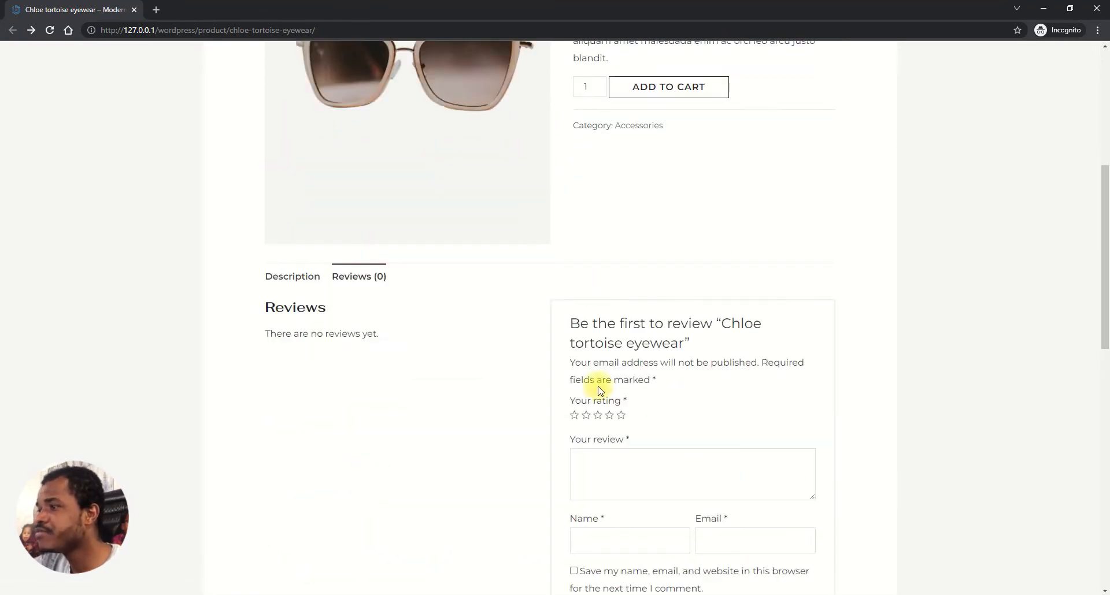
scroll(722, 384, down, 1)
click(620, 358)
click(630, 417)
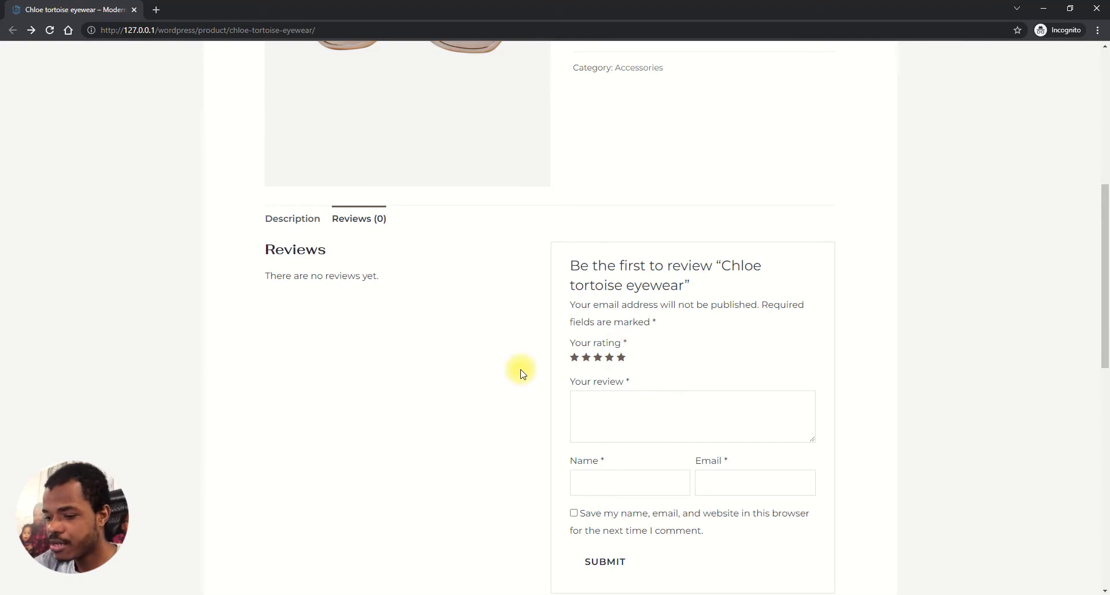
text(Bon bagay)
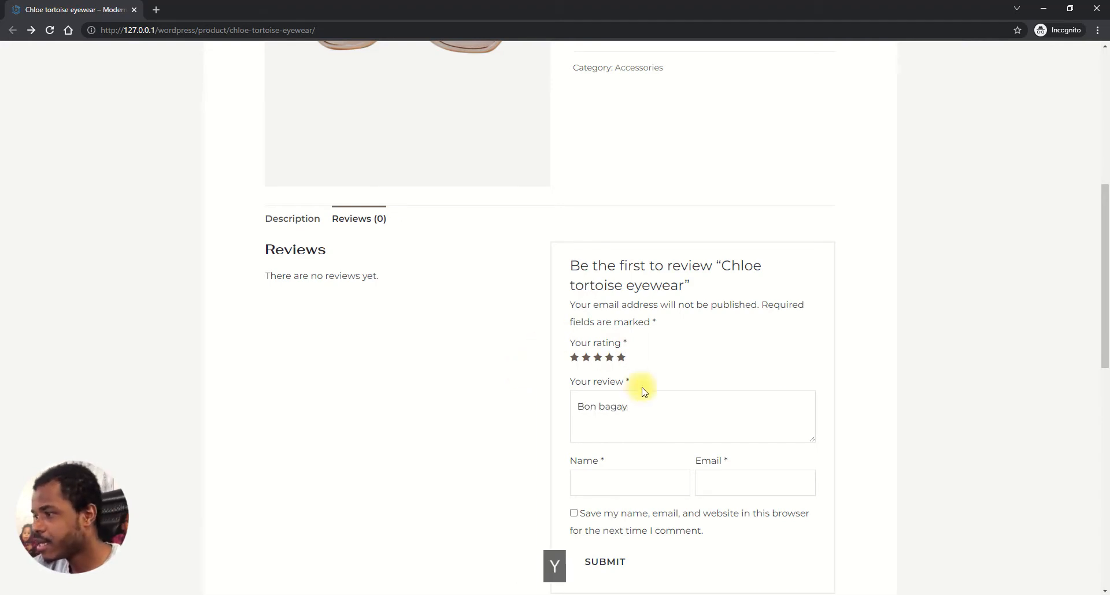
Enter the guest reviewer's name and e-mail, tick Save my name, and submit the review
scroll(637, 396, down, 1)
click(612, 421)
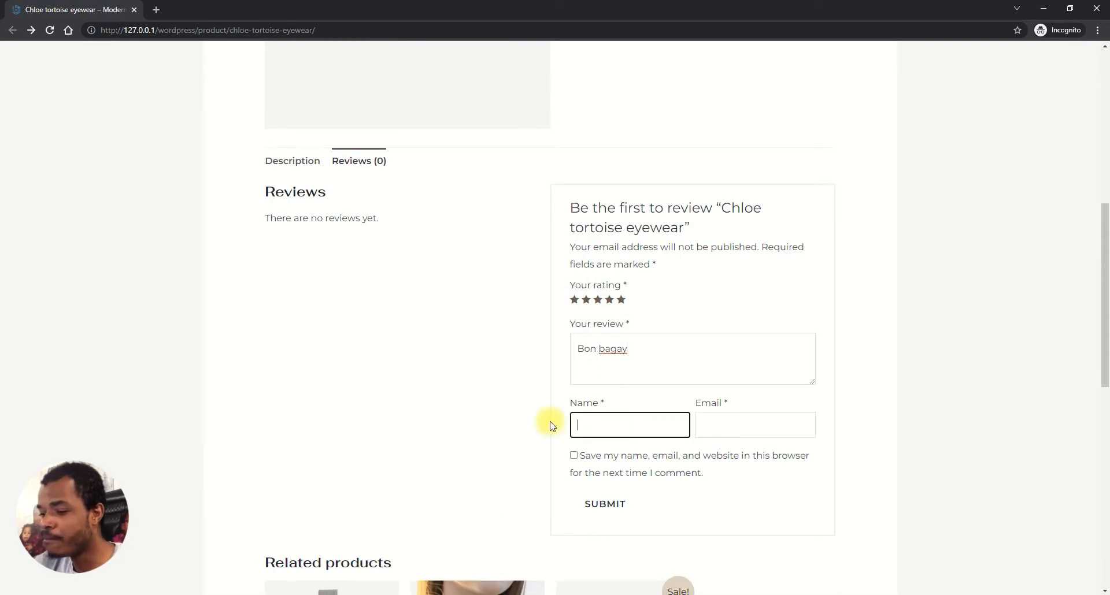
text(P)
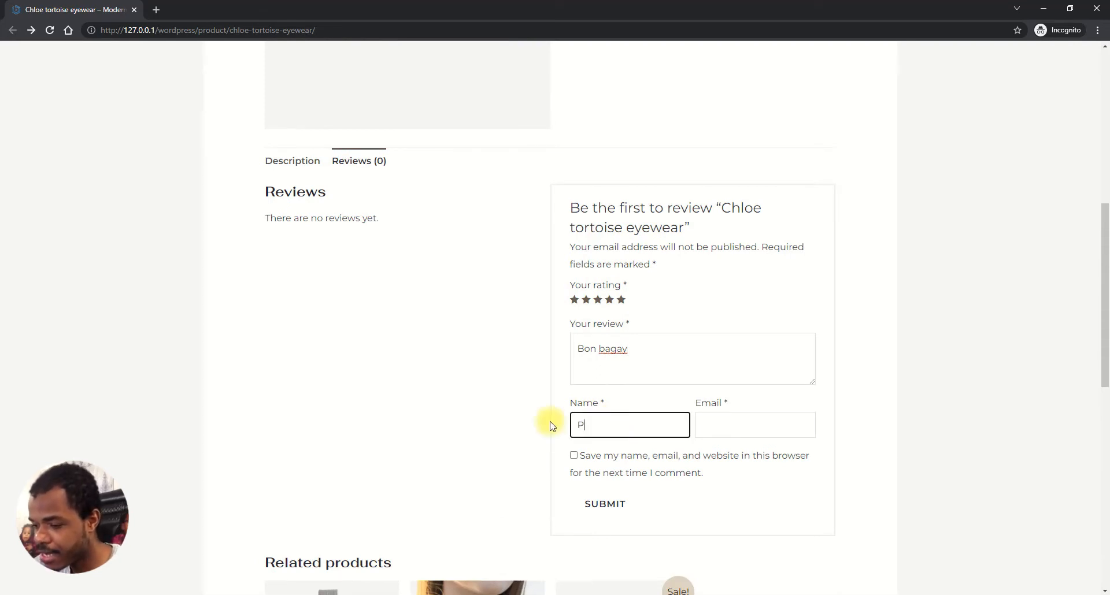
text(*)
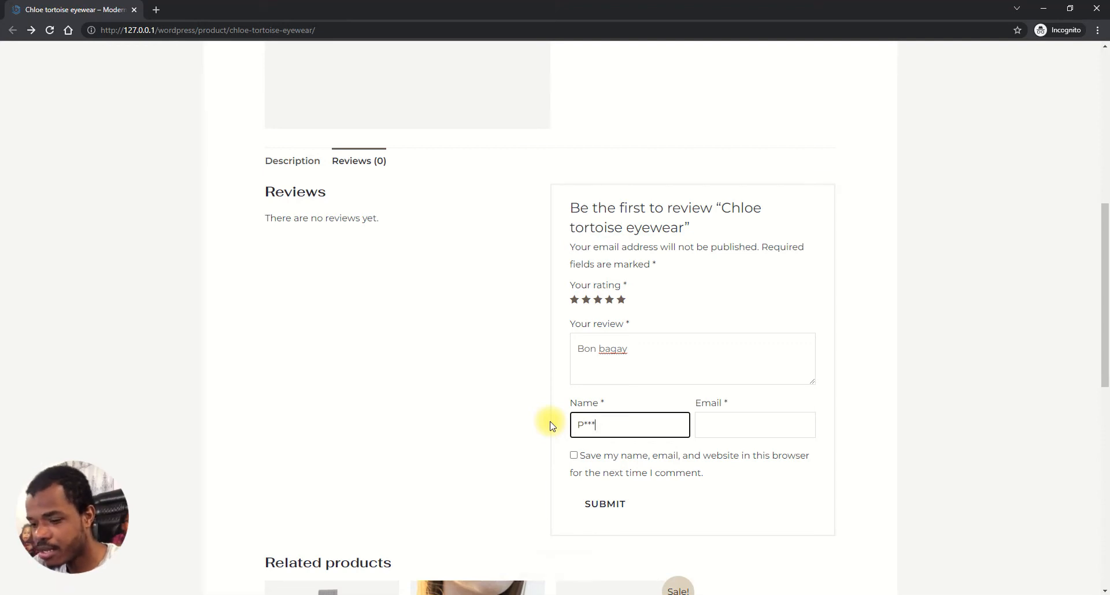
text(**S)
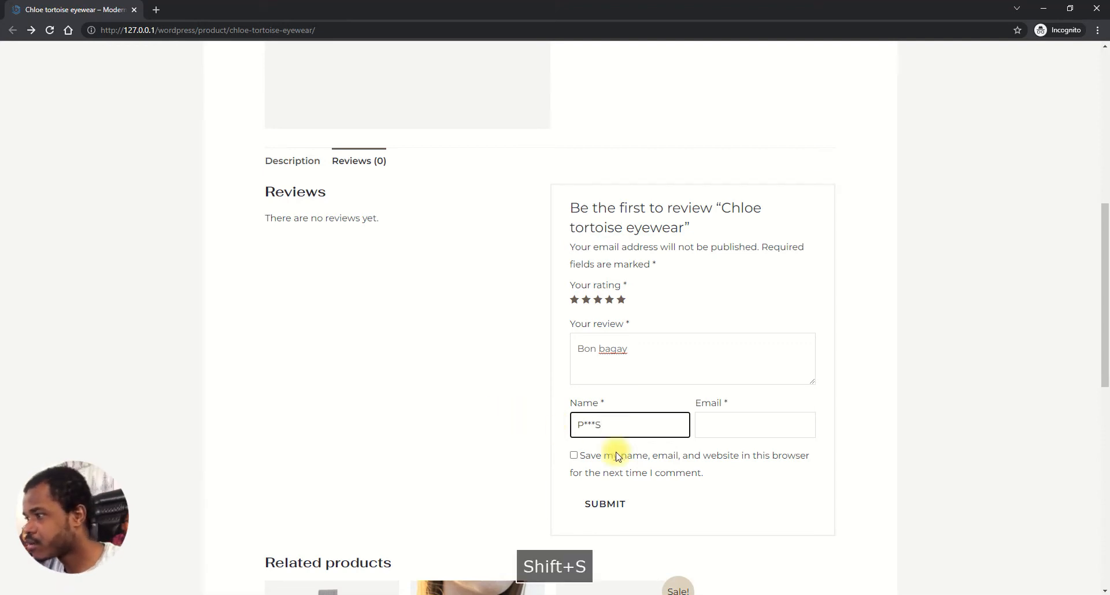
click(717, 425)
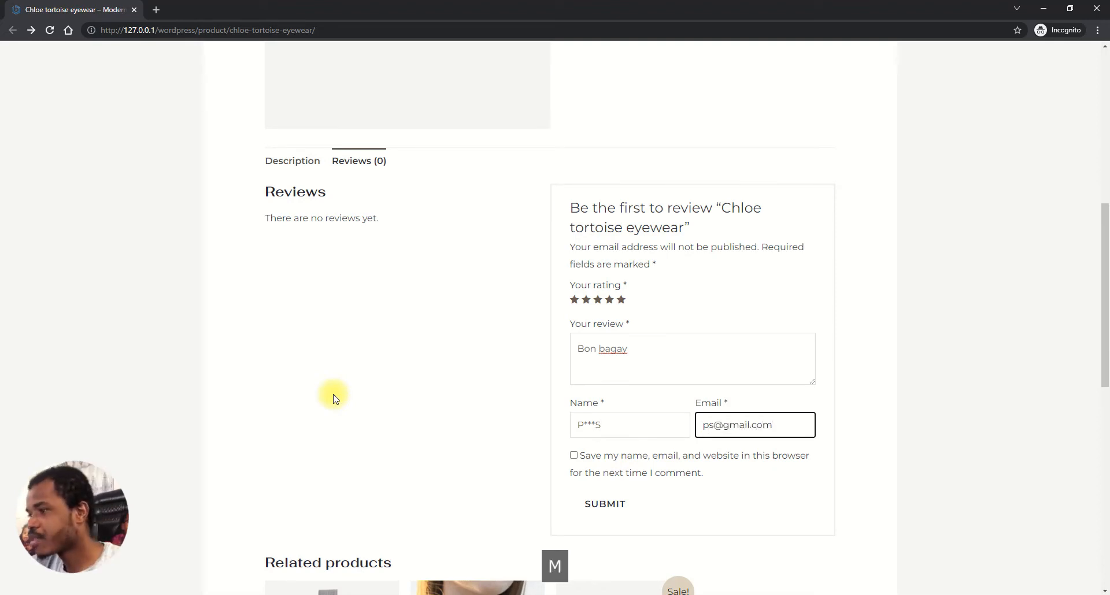
click(574, 456)
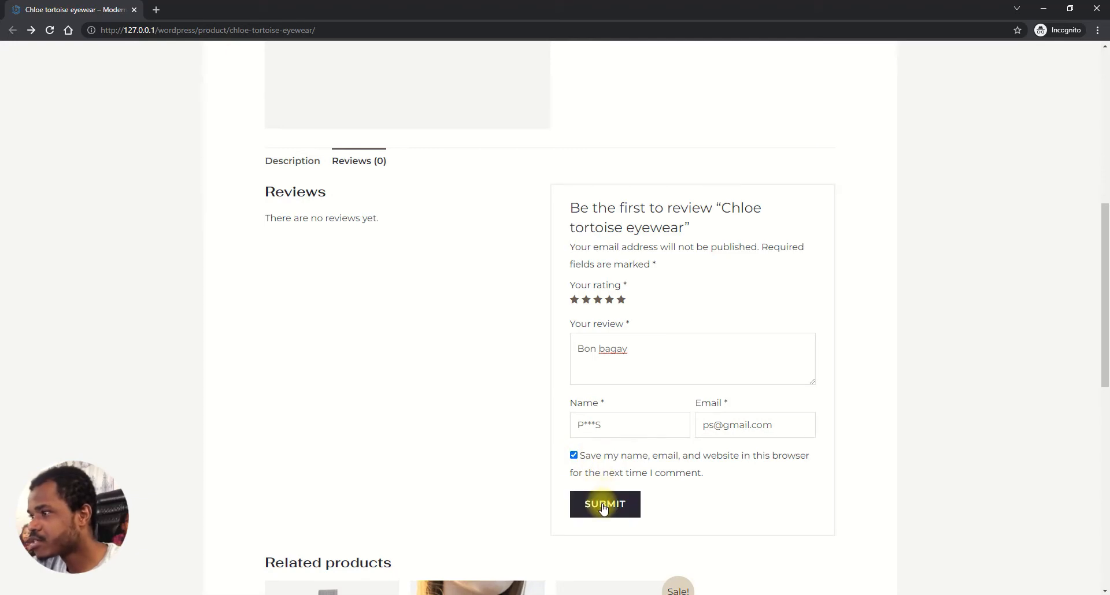
click(603, 506)
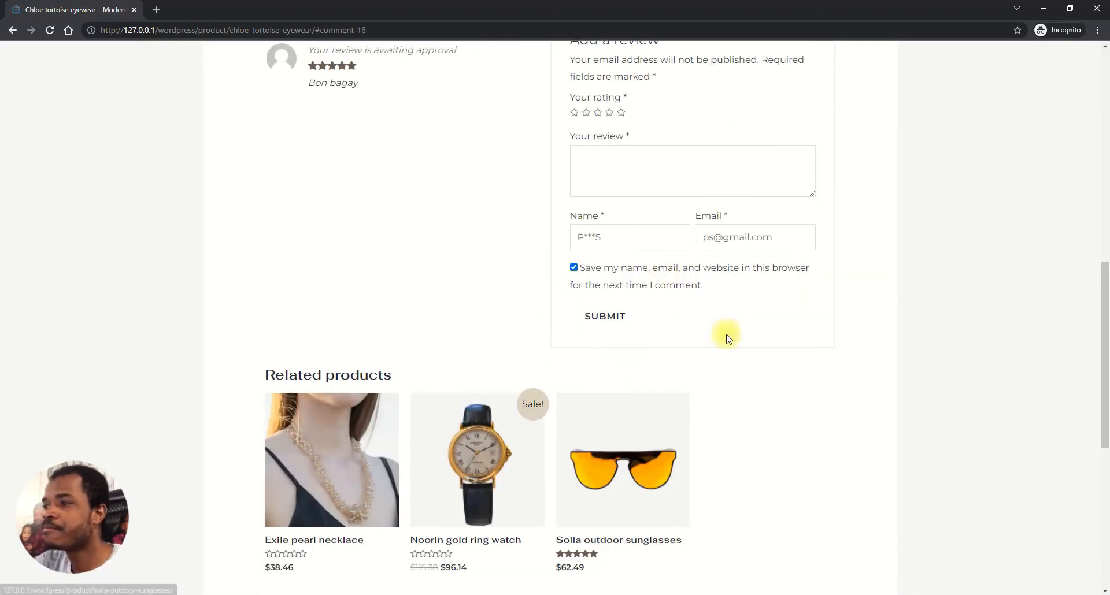
Close the incognito window and return to the admin Comments list
scroll(856, 253, up, 3)
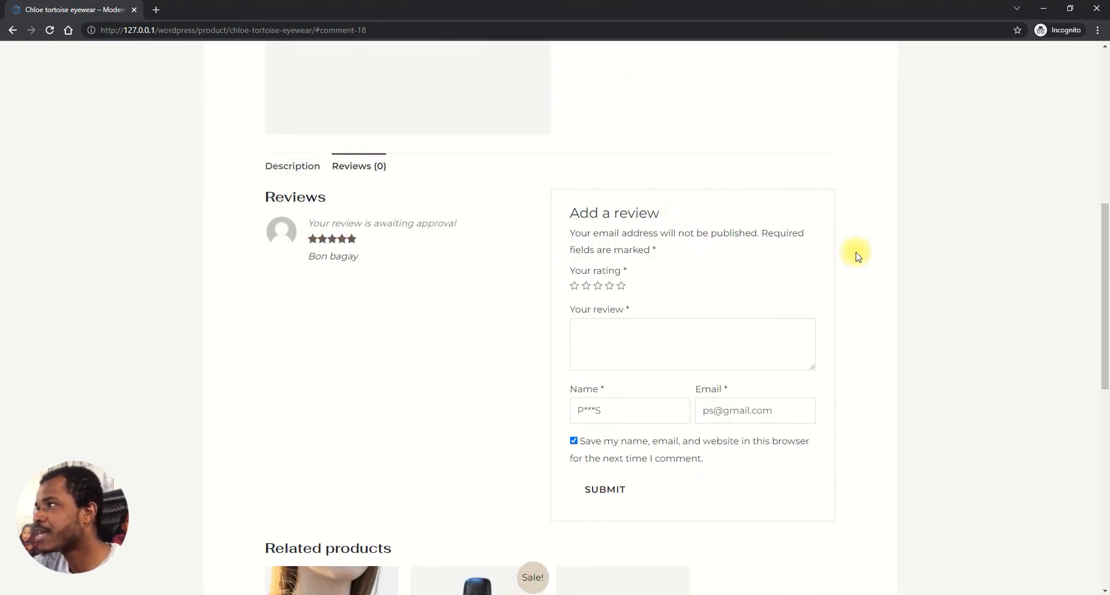
click(1096, 8)
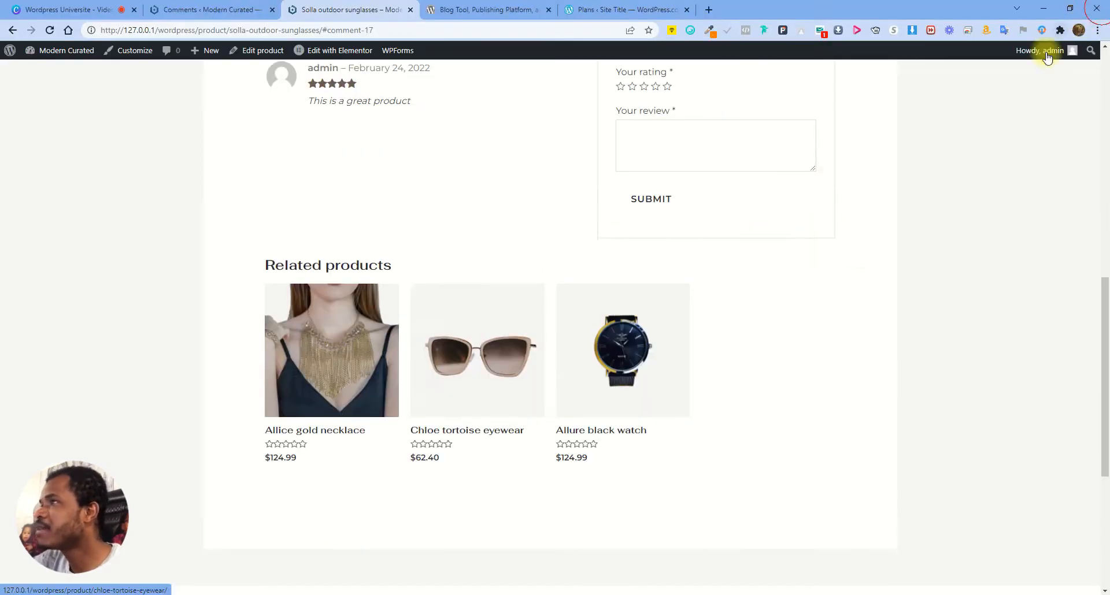
click(214, 14)
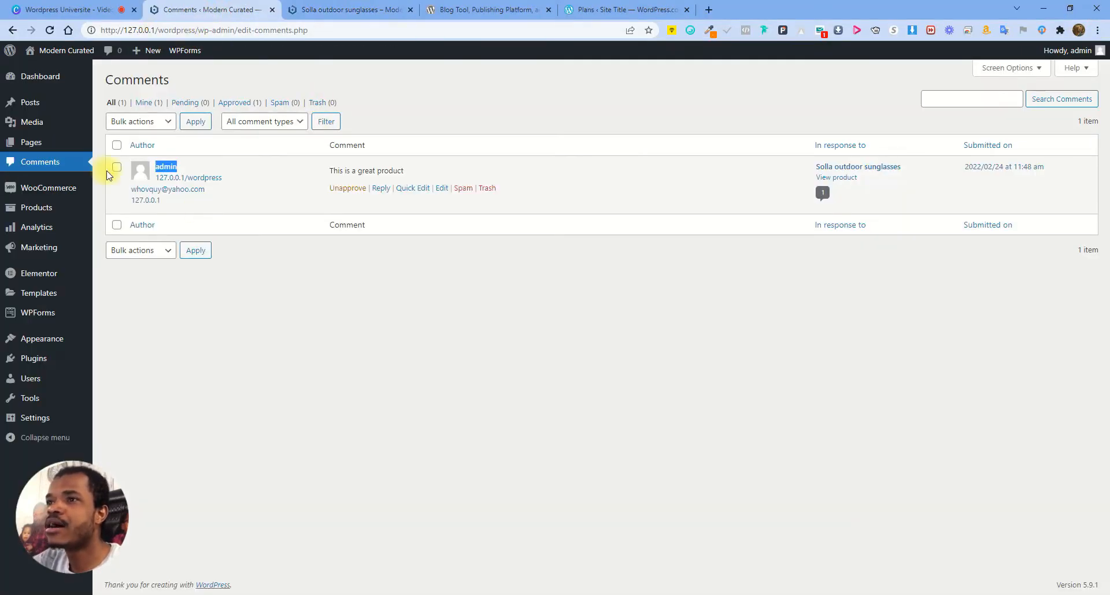
Refresh the Comments list so the pending Bon bagay review appears
click(51, 34)
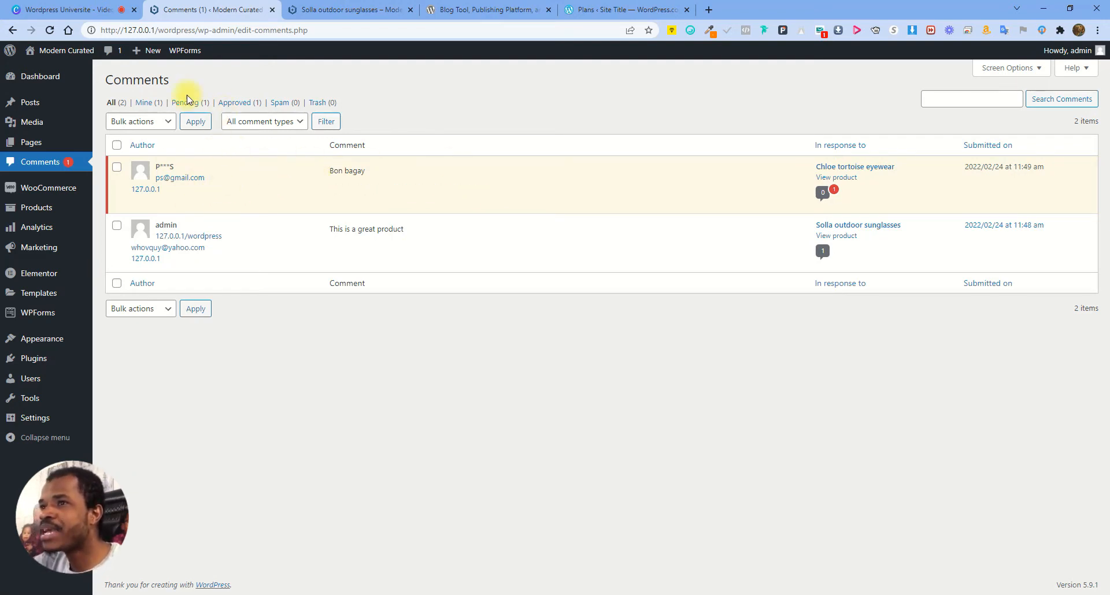
click(353, 7)
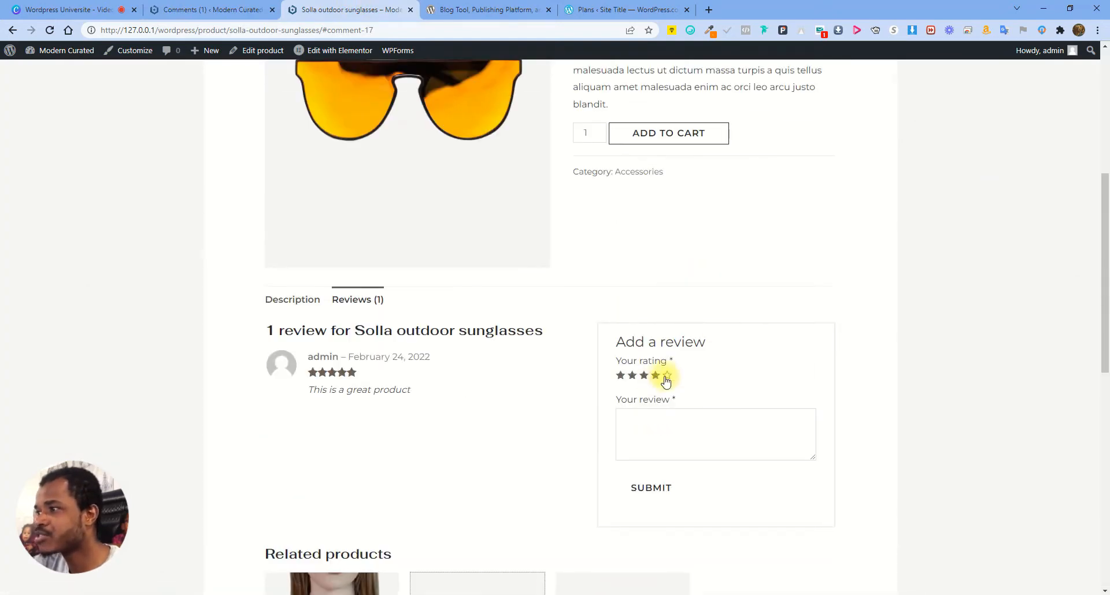
mouse_move(57, 50)
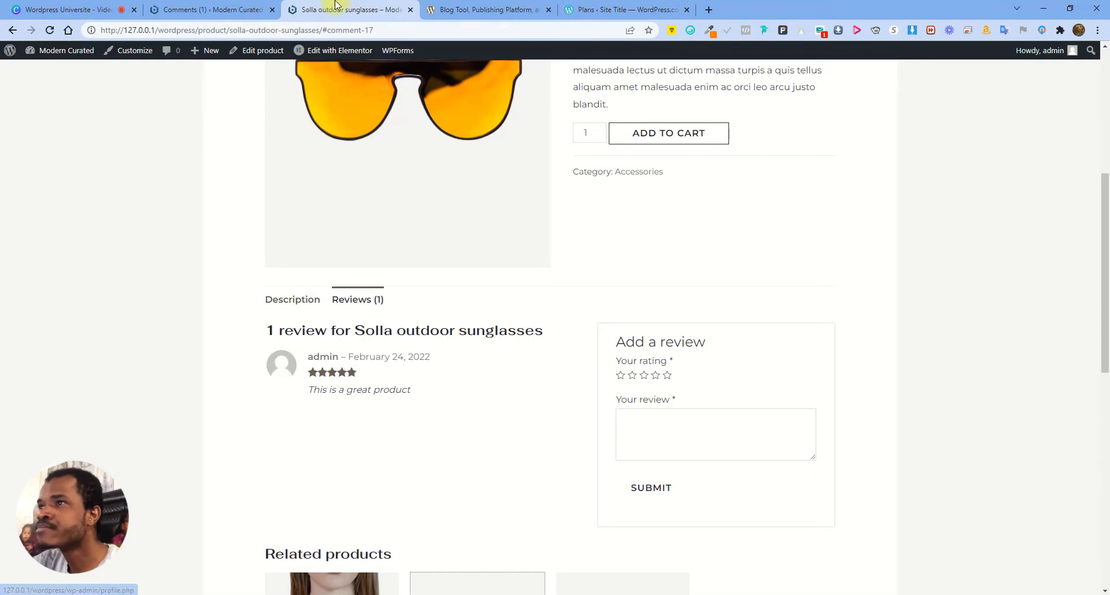
click(217, 10)
mouse_move(310, 210)
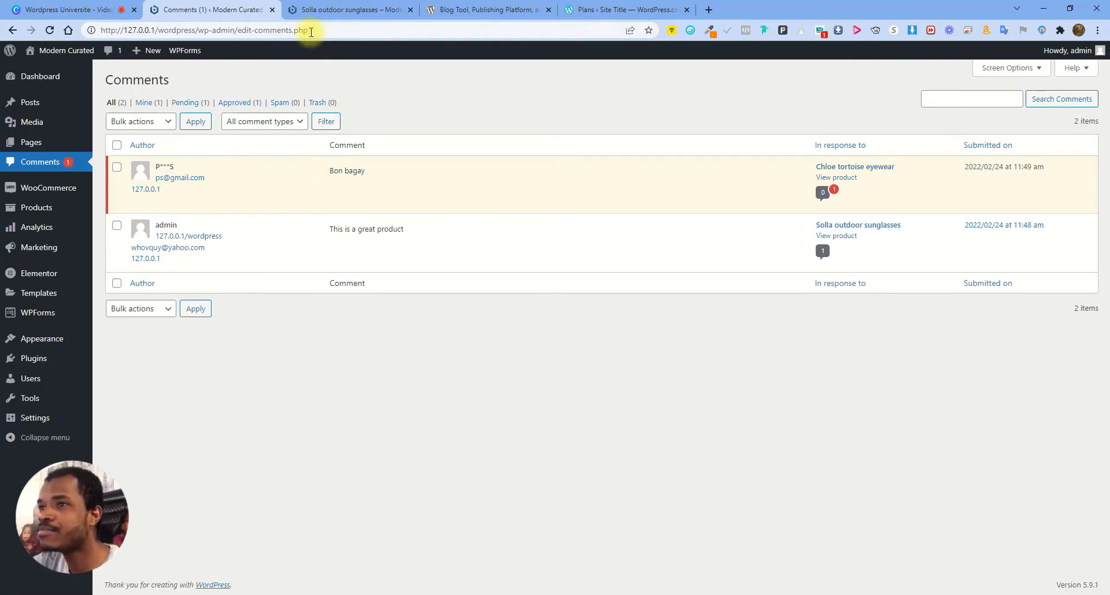
Open the Chloe tortoise eyewear product in a new tab and close the Solla sunglasses page
right_click(849, 171)
click(867, 177)
click(473, 5)
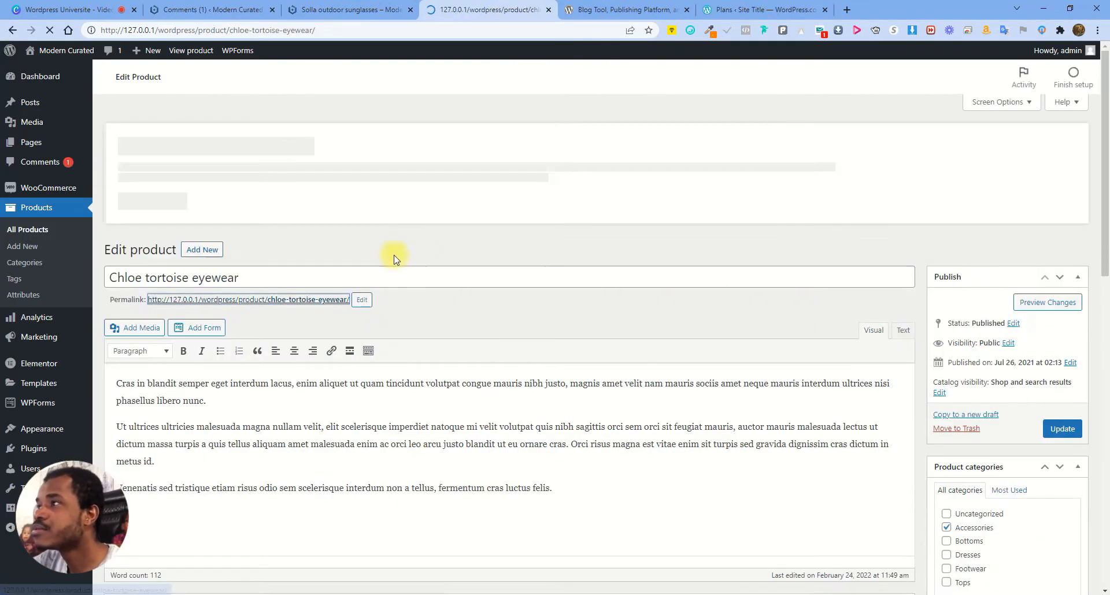
scroll(712, 249, down, 4)
scroll(712, 248, down, 4)
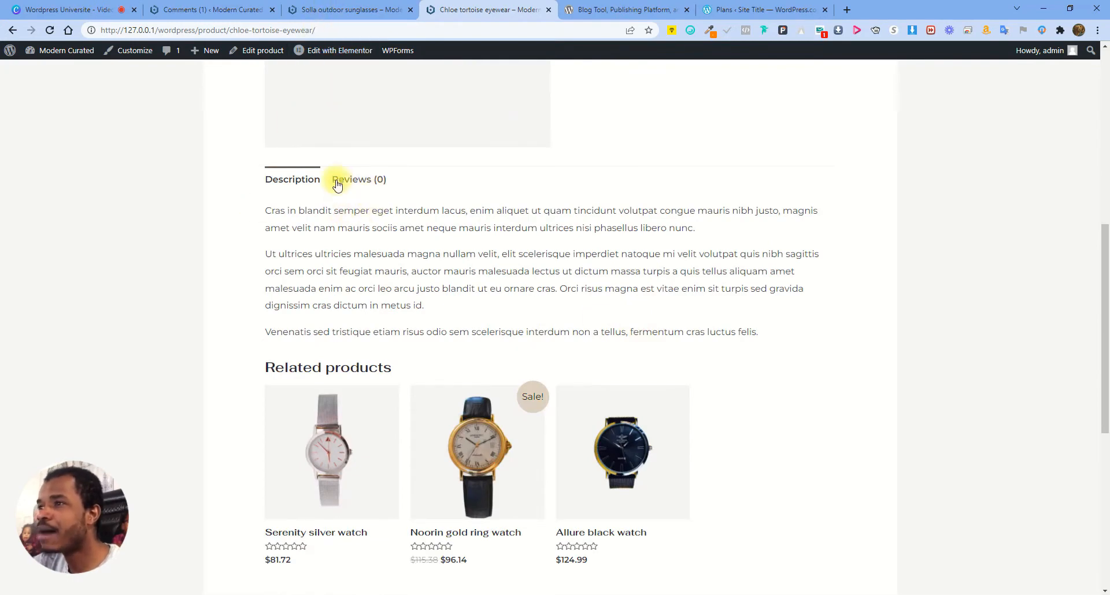
click(411, 10)
click(214, 9)
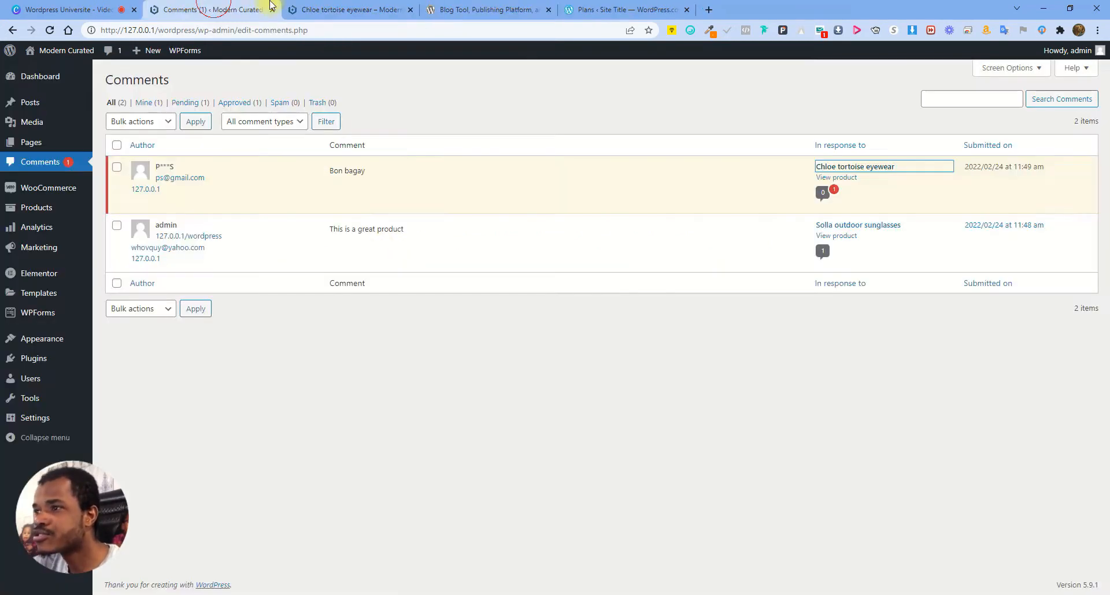
mouse_move(173, 188)
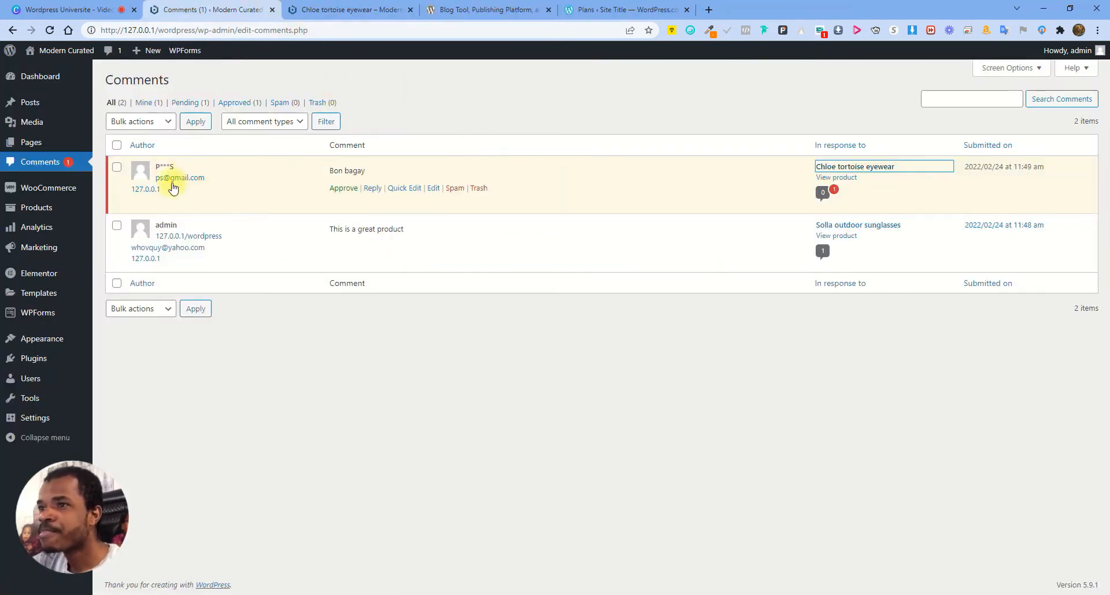
Approve the pending Bon bagay review in the Comments list
triple_click(331, 170)
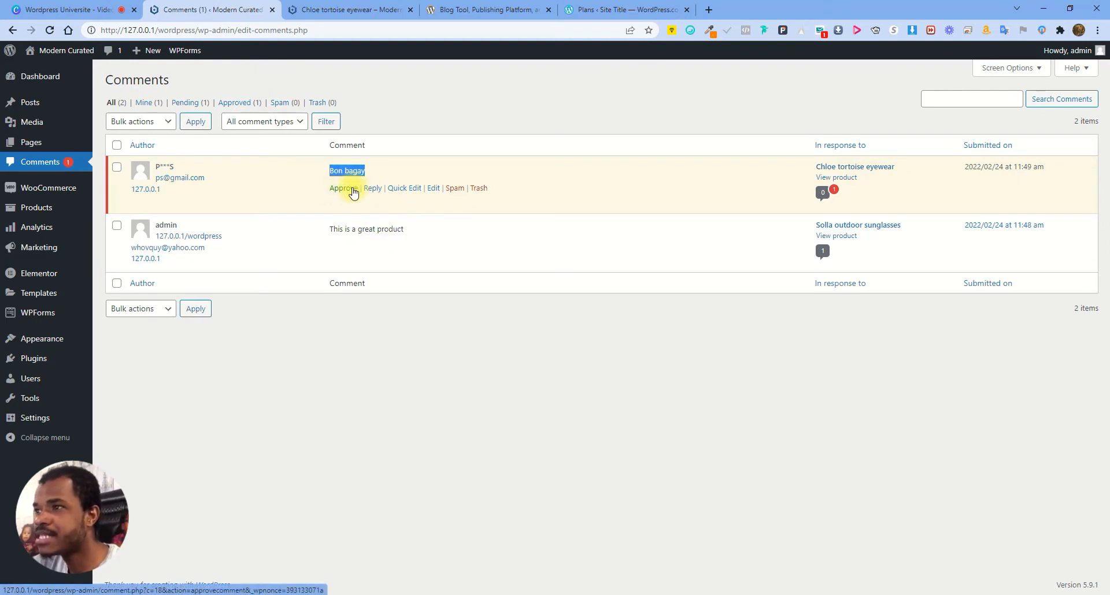
click(375, 175)
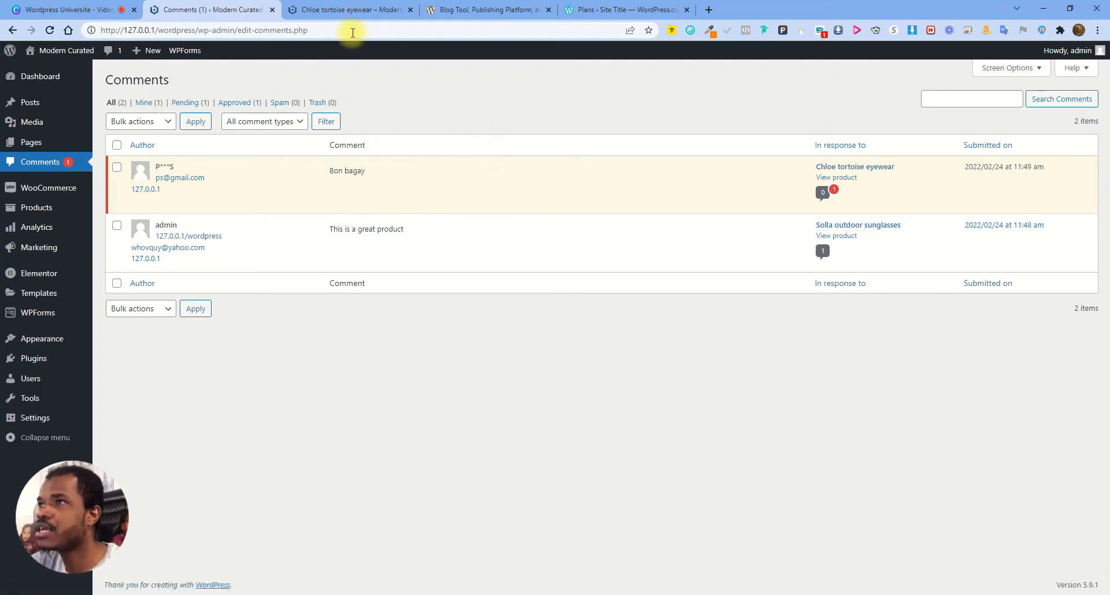
click(359, 5)
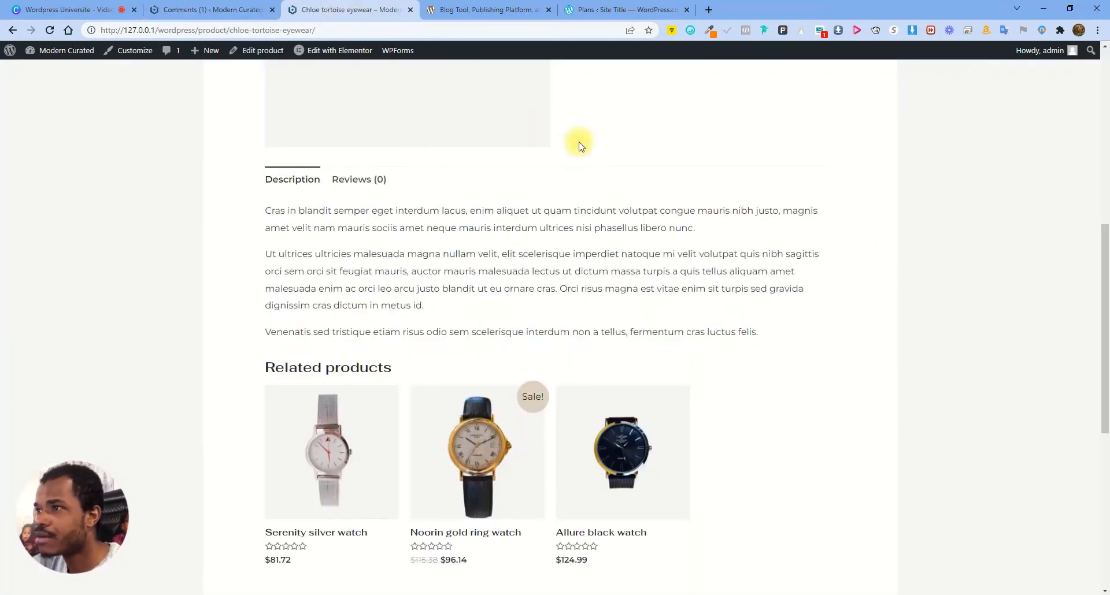
click(205, 13)
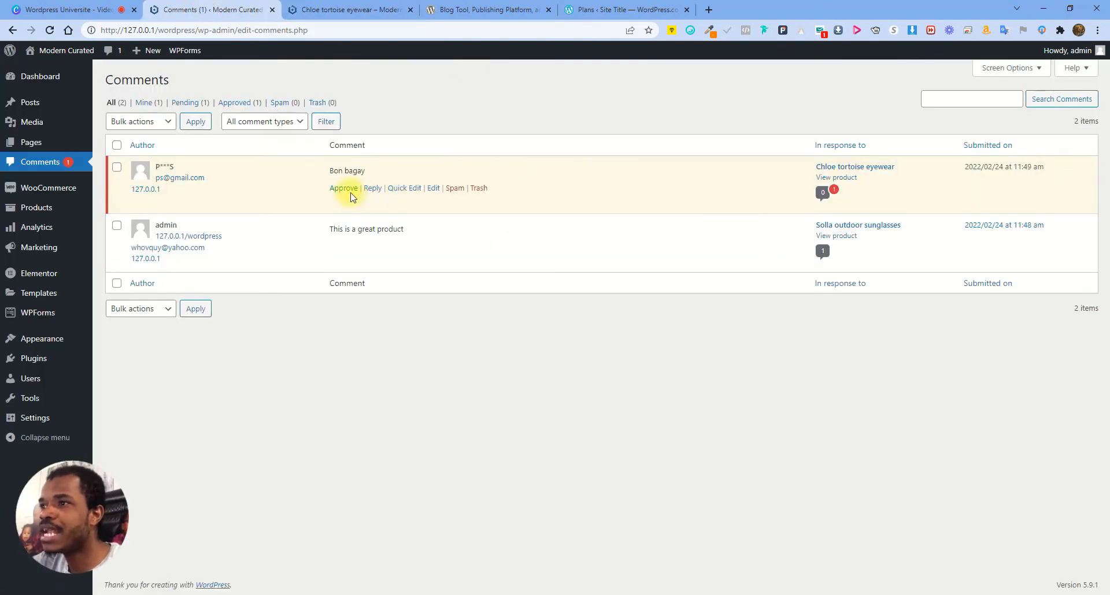
click(343, 189)
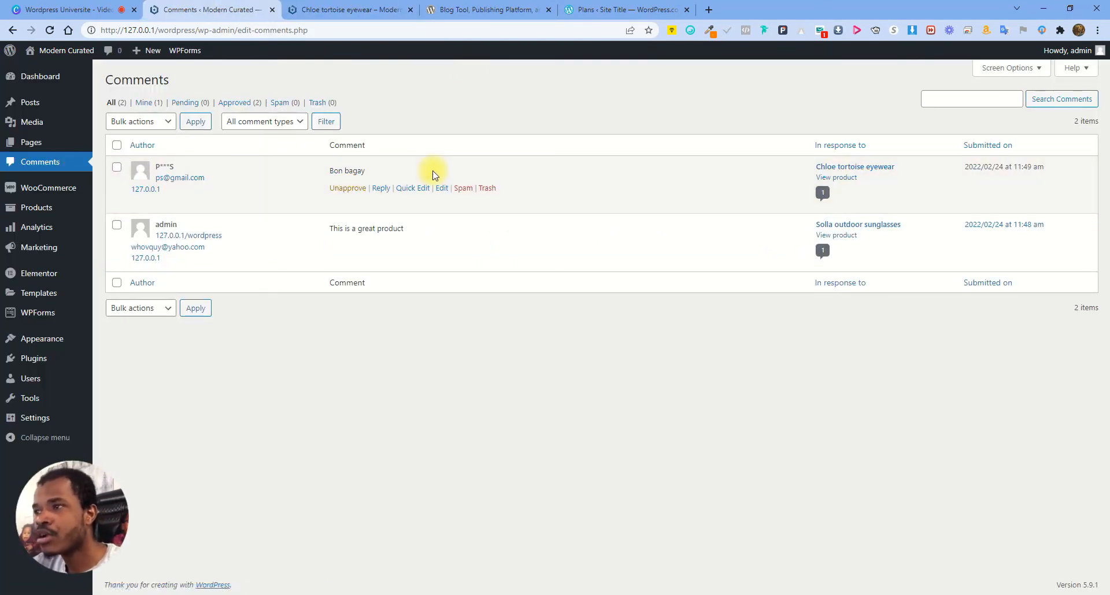
Reload the Chloe product's Reviews to confirm Bon bagay shows, then open it for editing
click(352, 9)
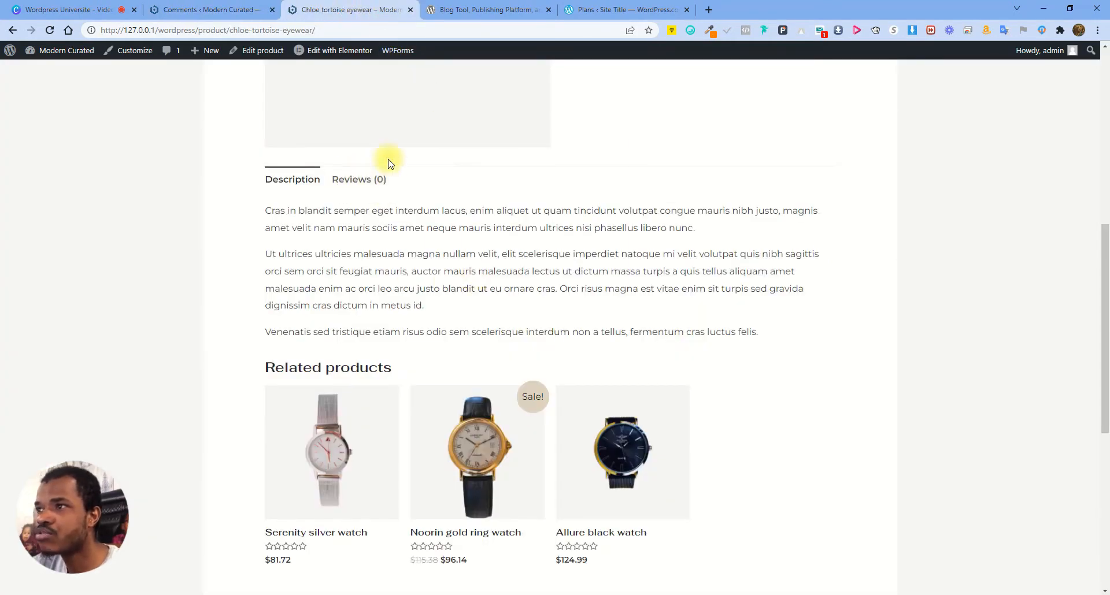
click(51, 30)
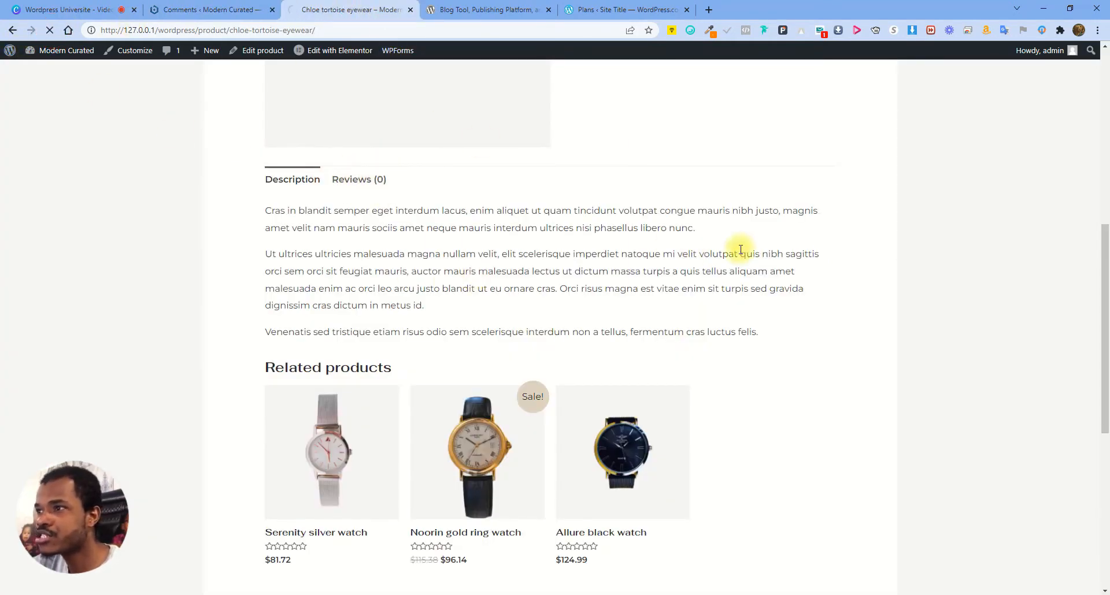
click(358, 182)
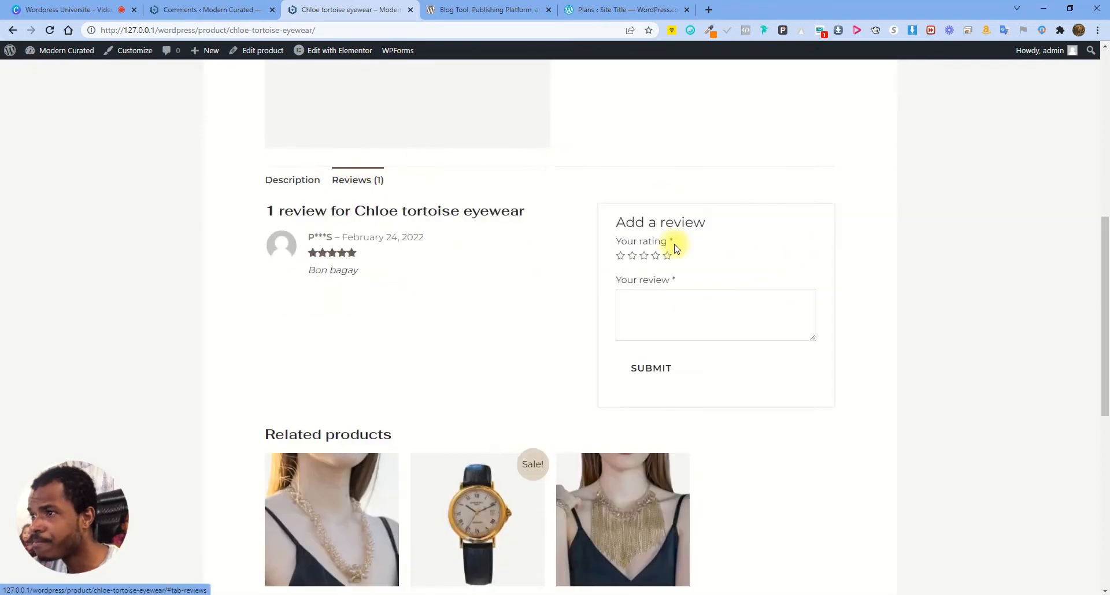
drag(308, 267, 410, 277)
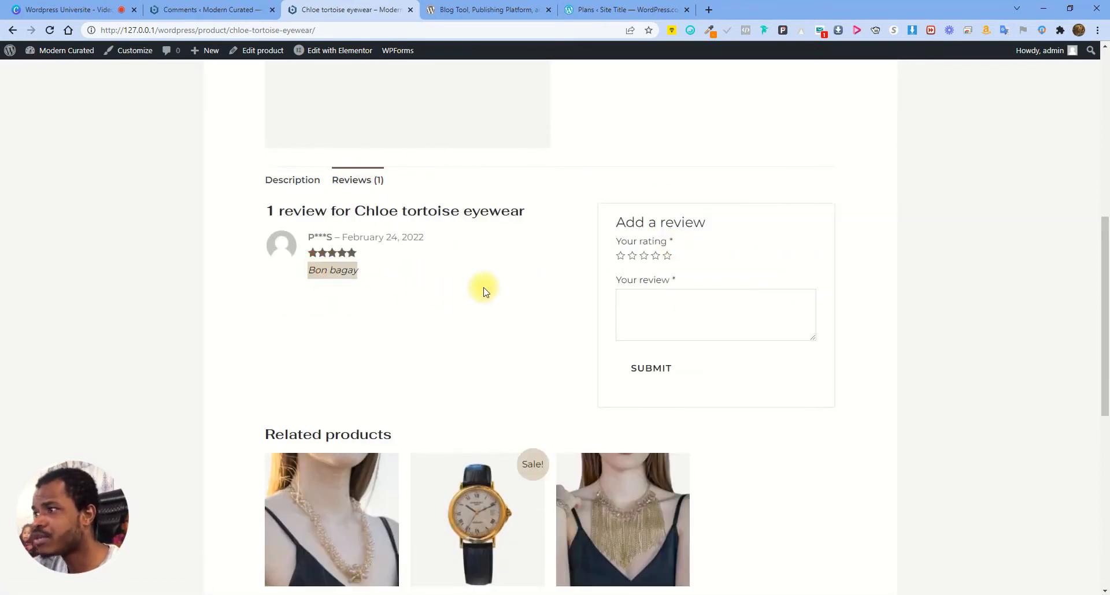
click(561, 275)
click(237, 9)
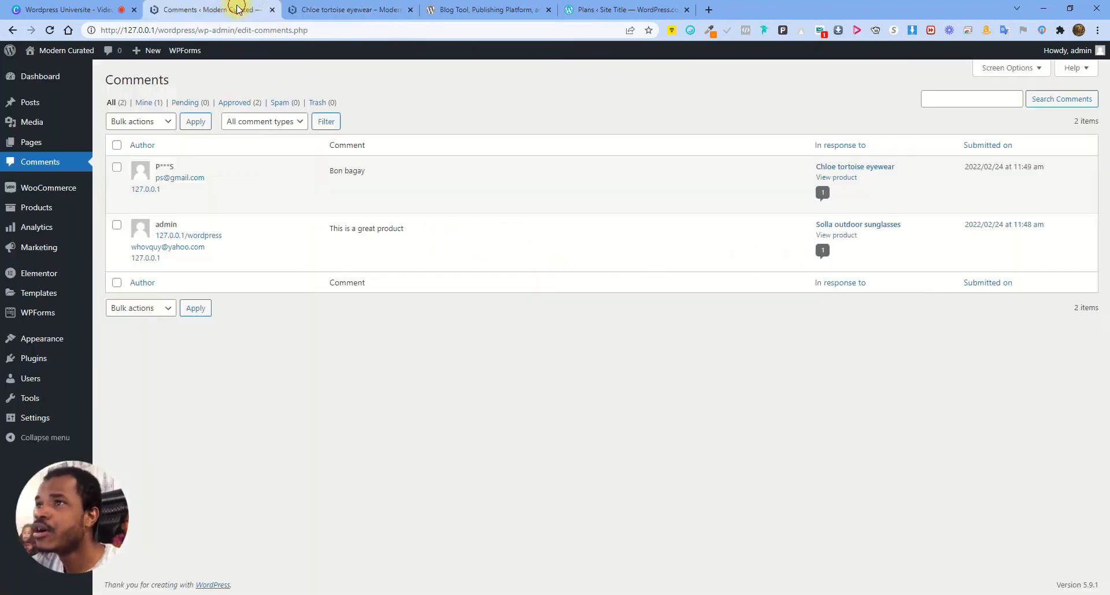
mouse_move(333, 183)
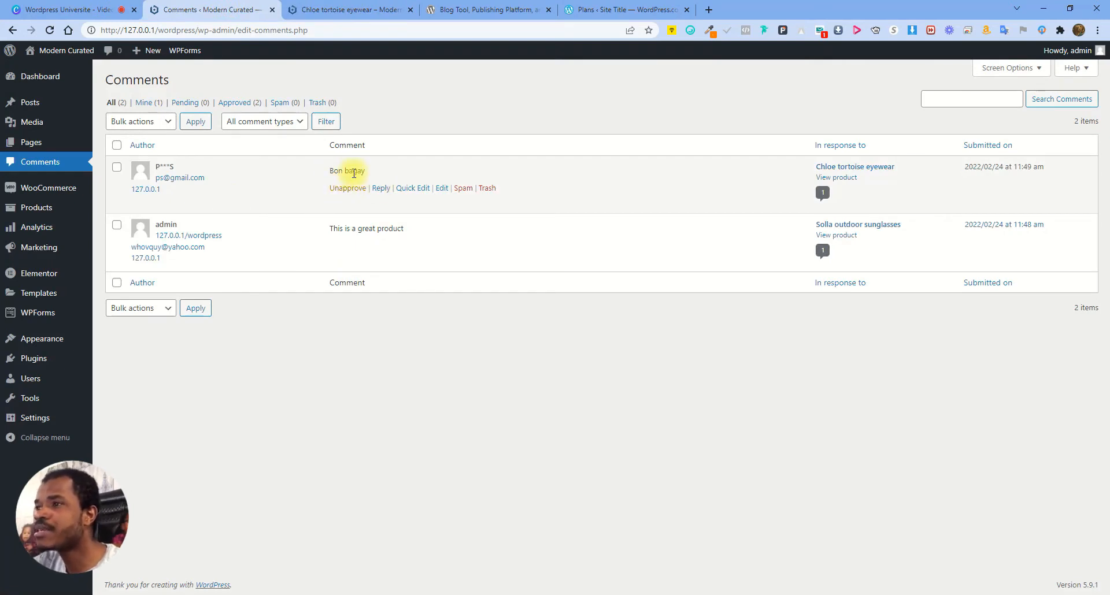
click(437, 189)
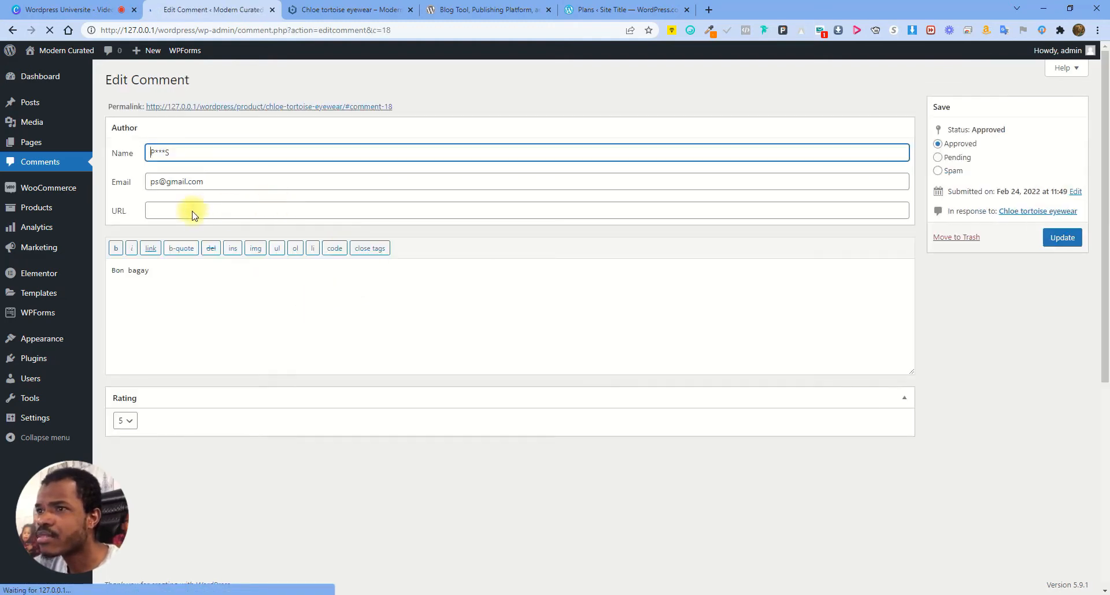
Replace the review text with 'Sa se pi bon pwodui pou moun achte.' keeping Rating 5
click(238, 273)
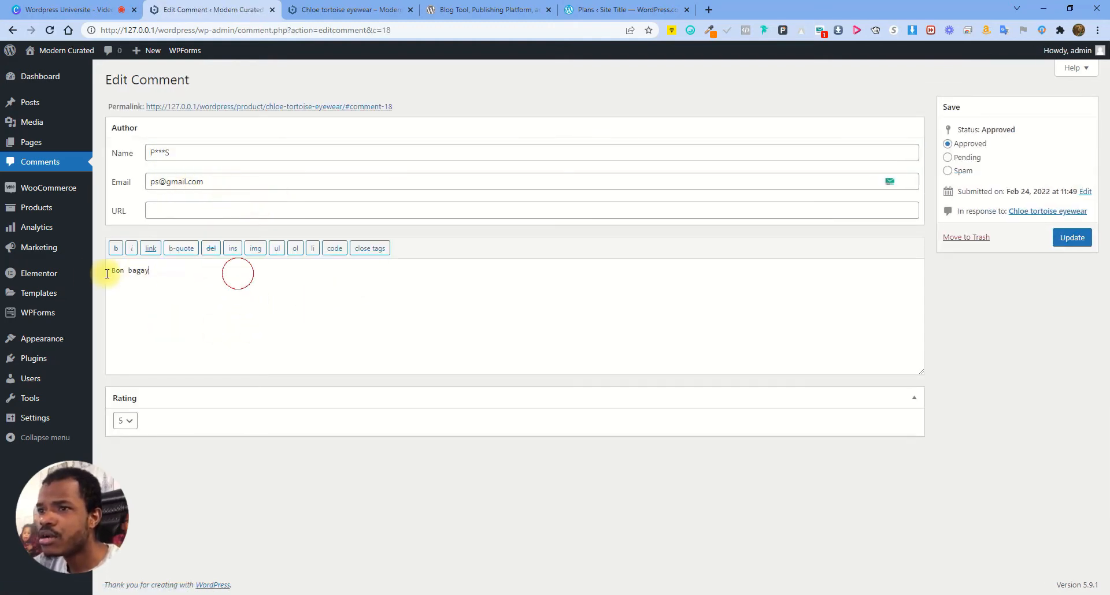
key(ctrl+a)
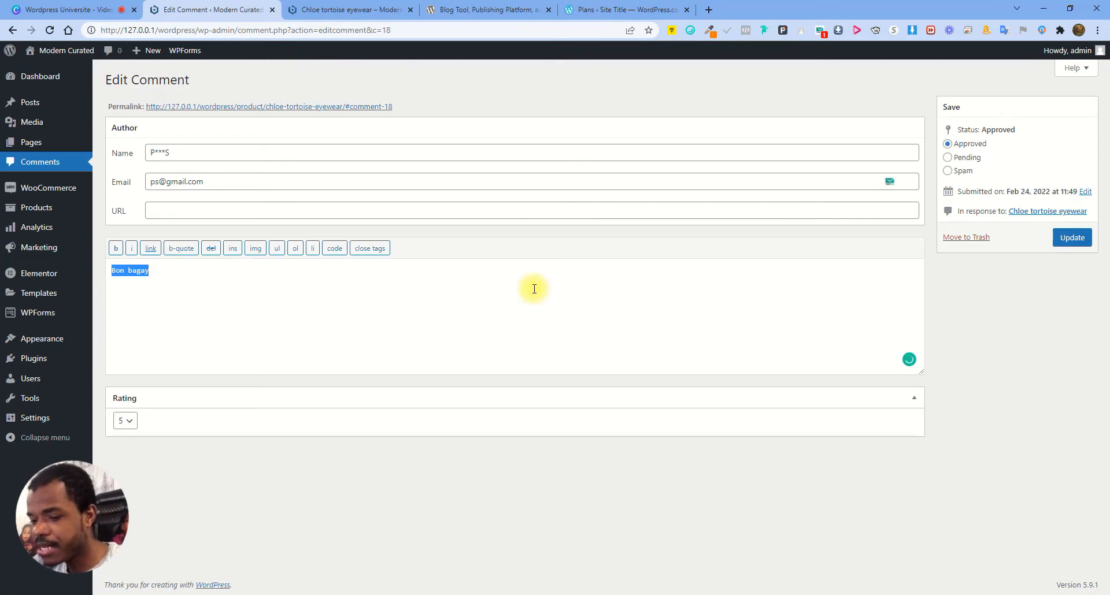
text(Sa se)
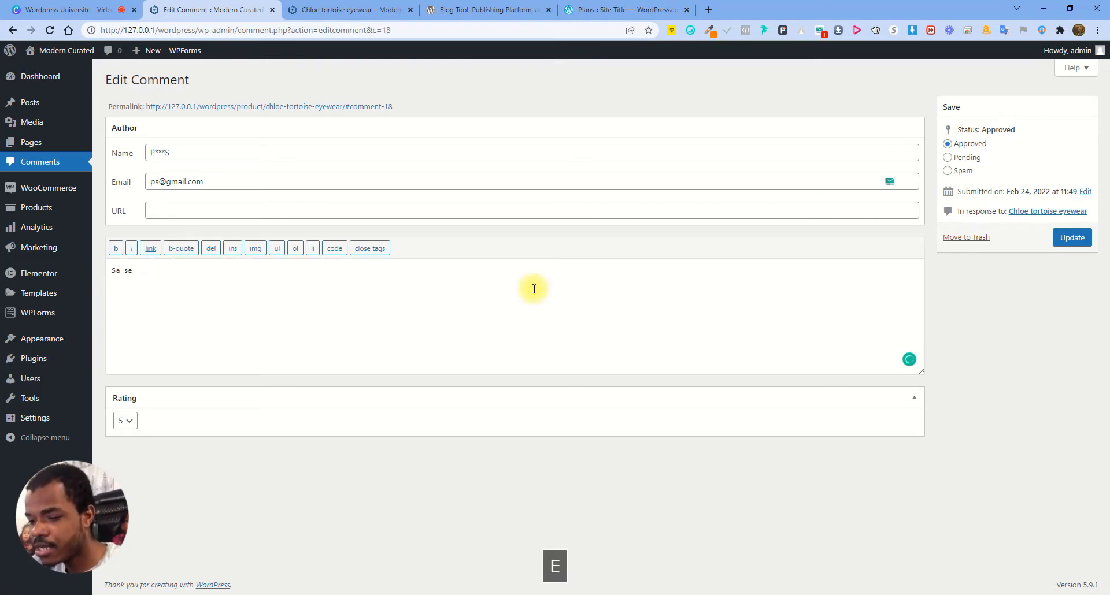
text( pi bon pwodui po)
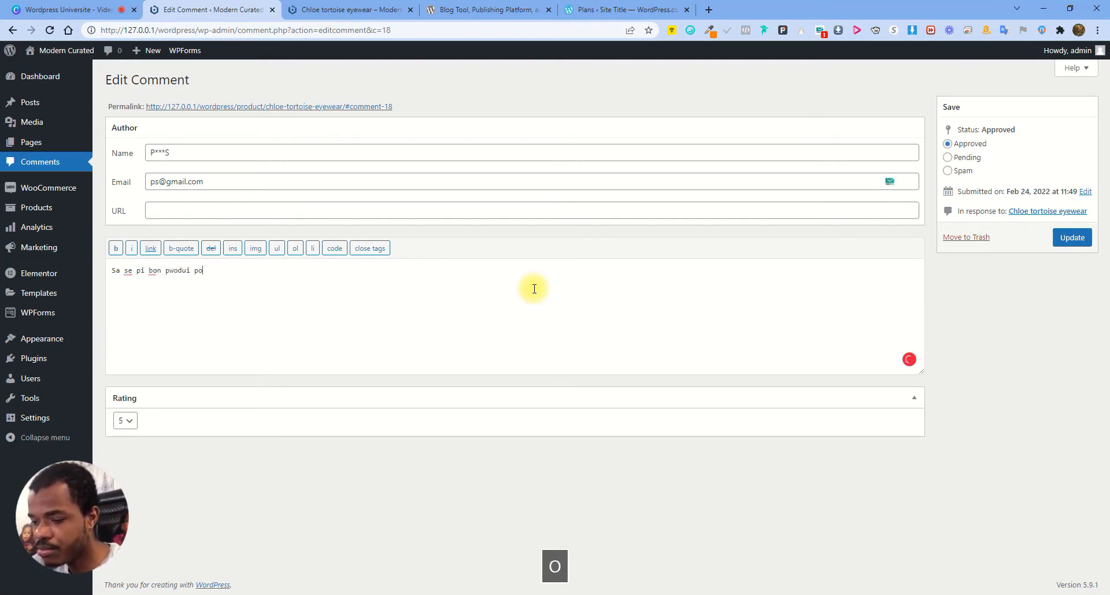
text(u moun achte.)
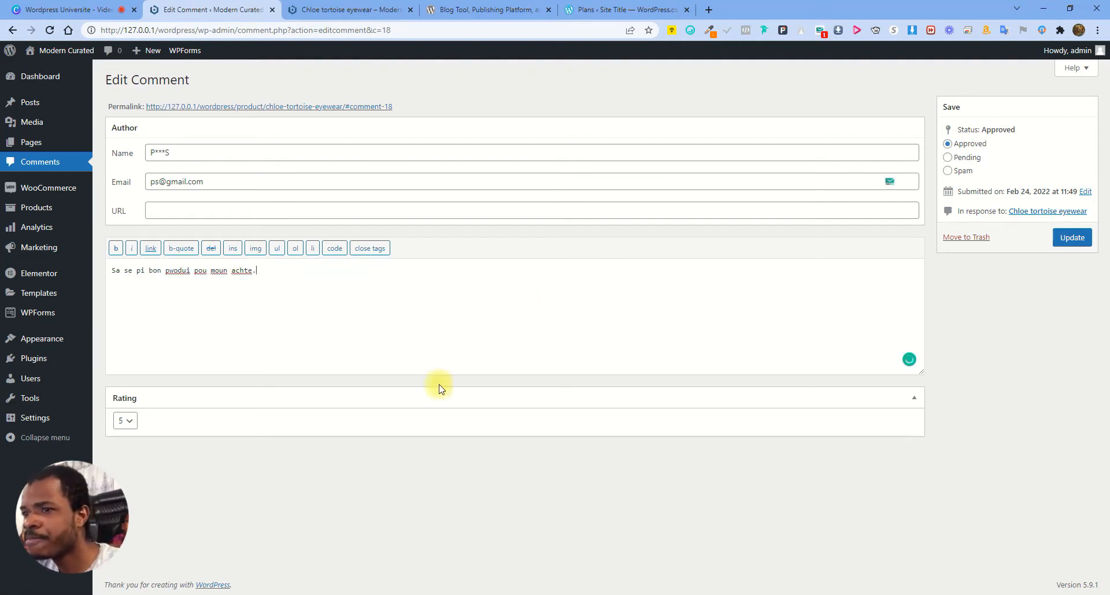
click(132, 422)
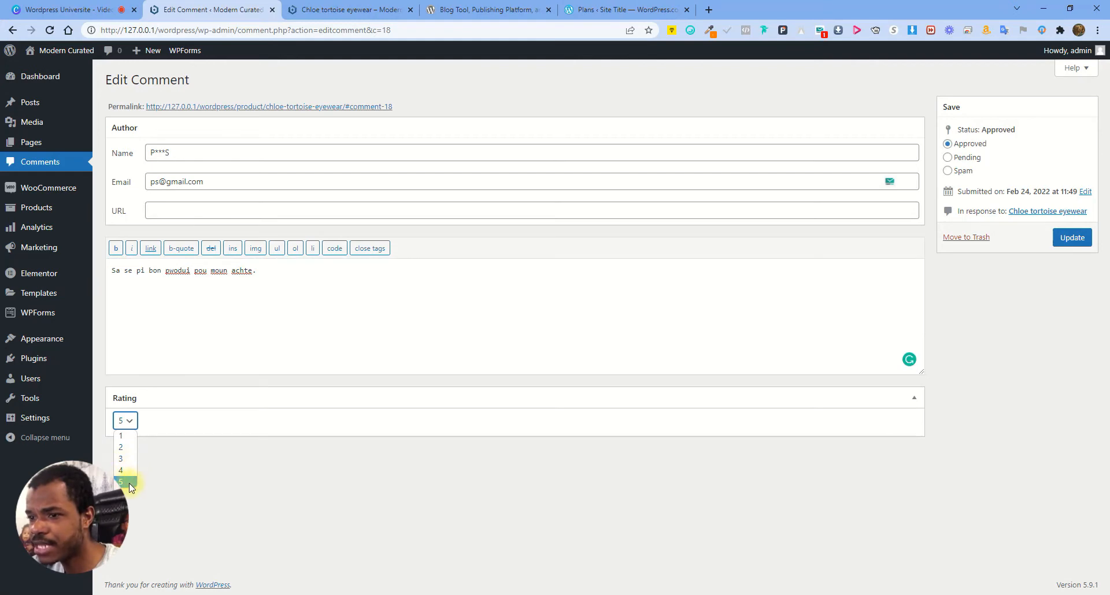
click(979, 362)
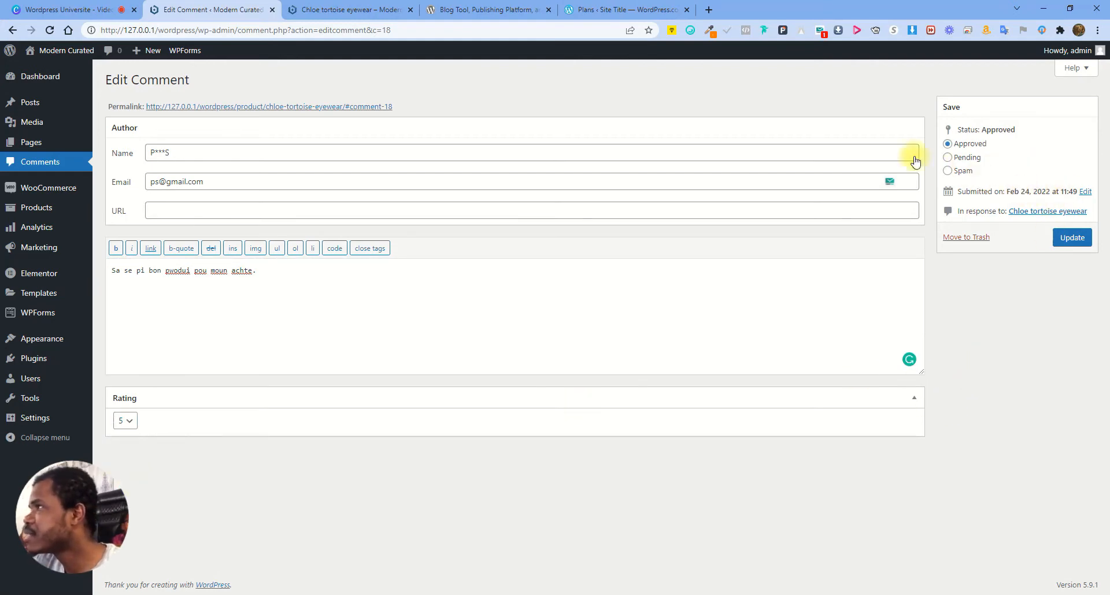
Check the review's date on the product page, then open the Submitted on date editor
click(323, 9)
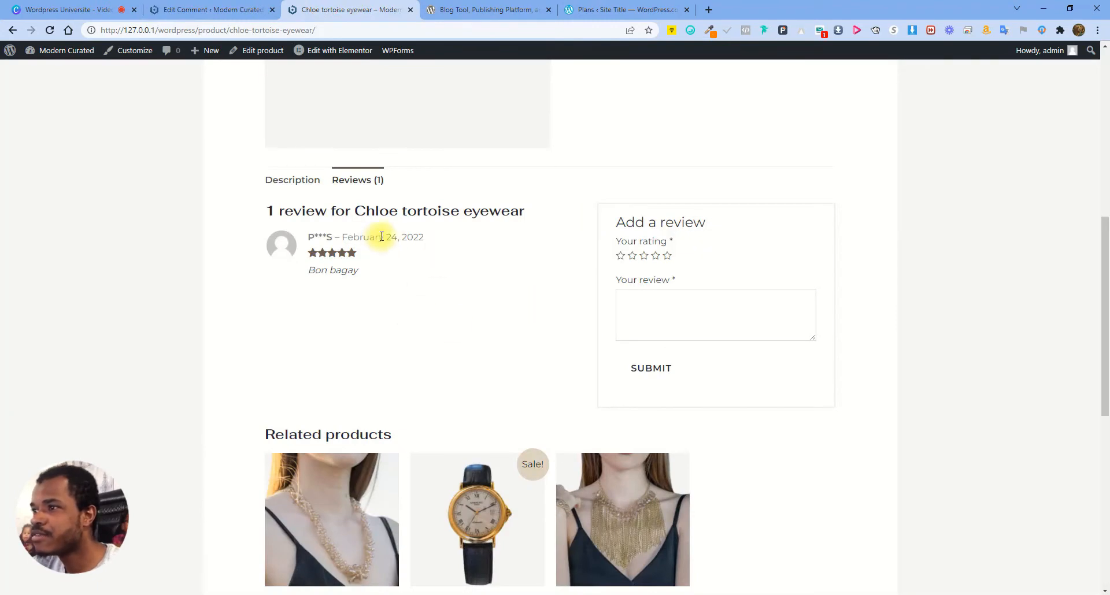
drag(382, 237, 441, 238)
click(211, 10)
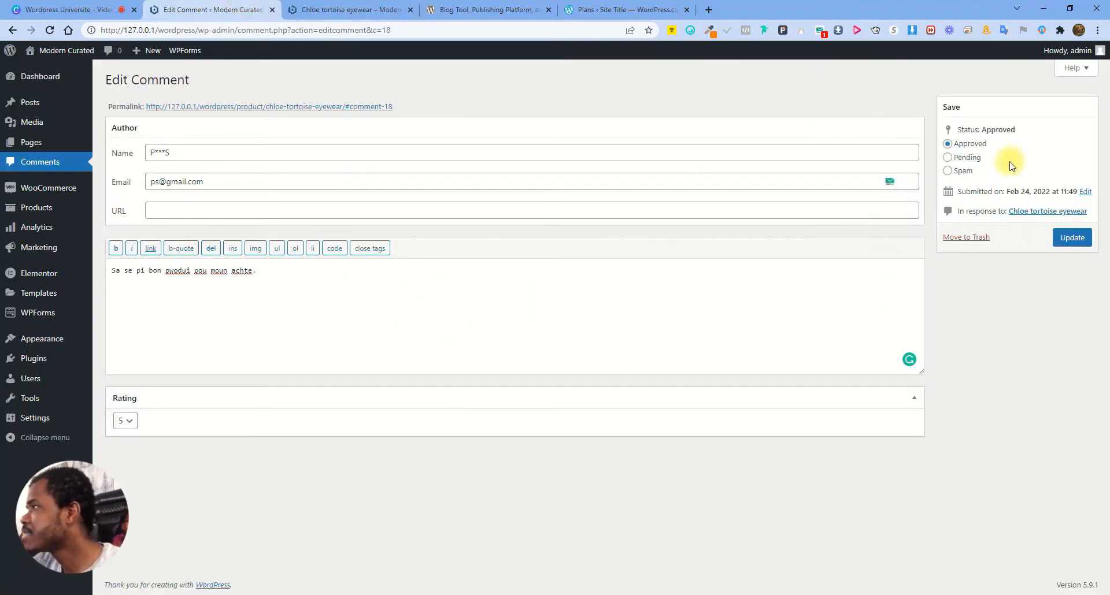
click(1085, 192)
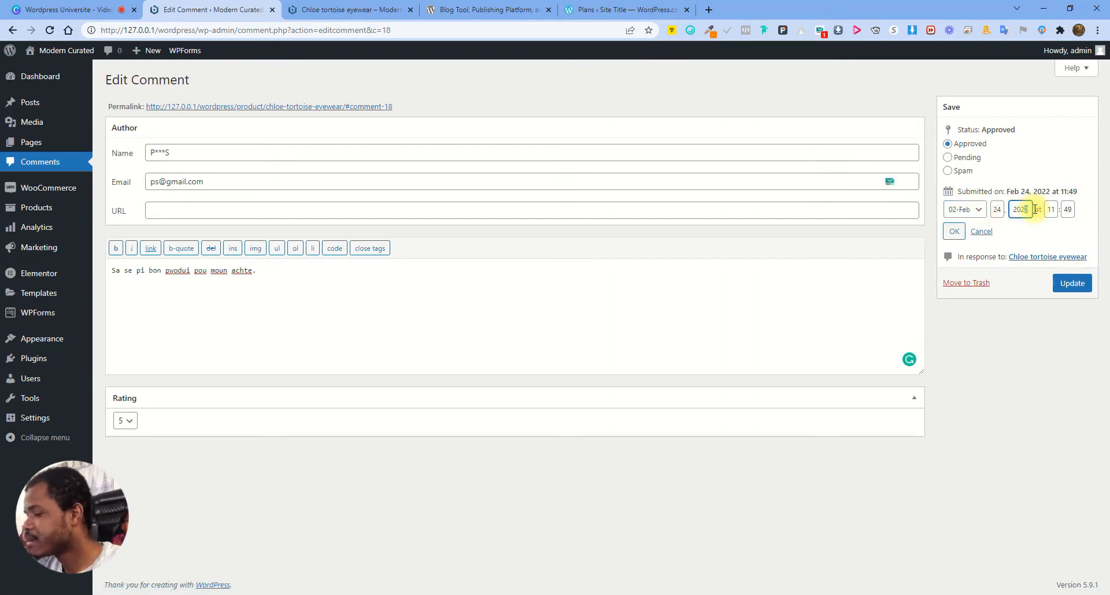
Set the review's submission date to May 24, 2020 and update the comment
key(BackSpace)
text(0)
click(972, 210)
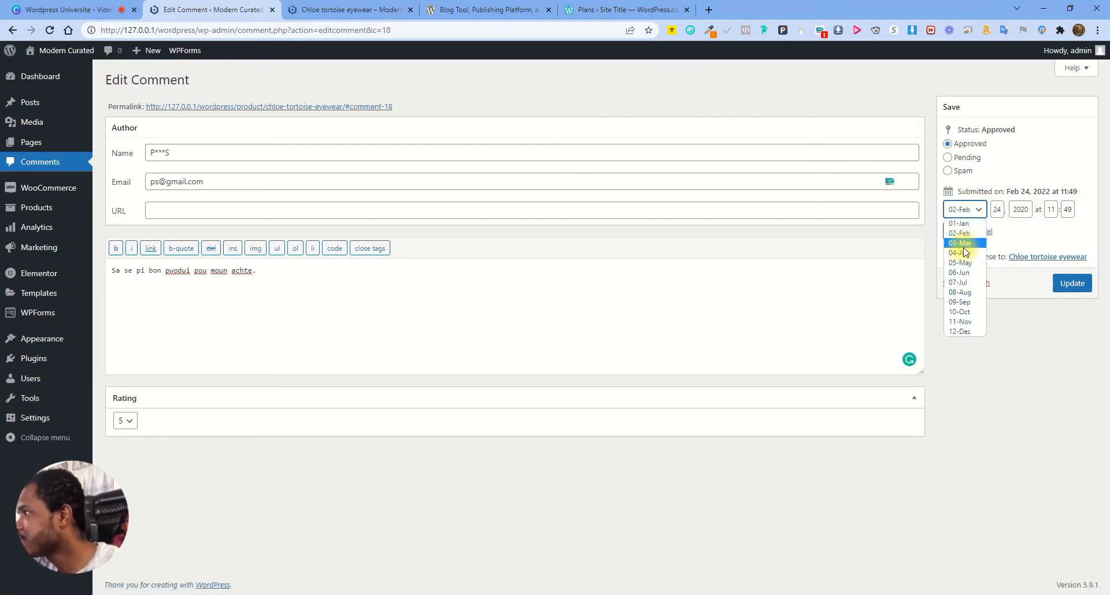
click(960, 263)
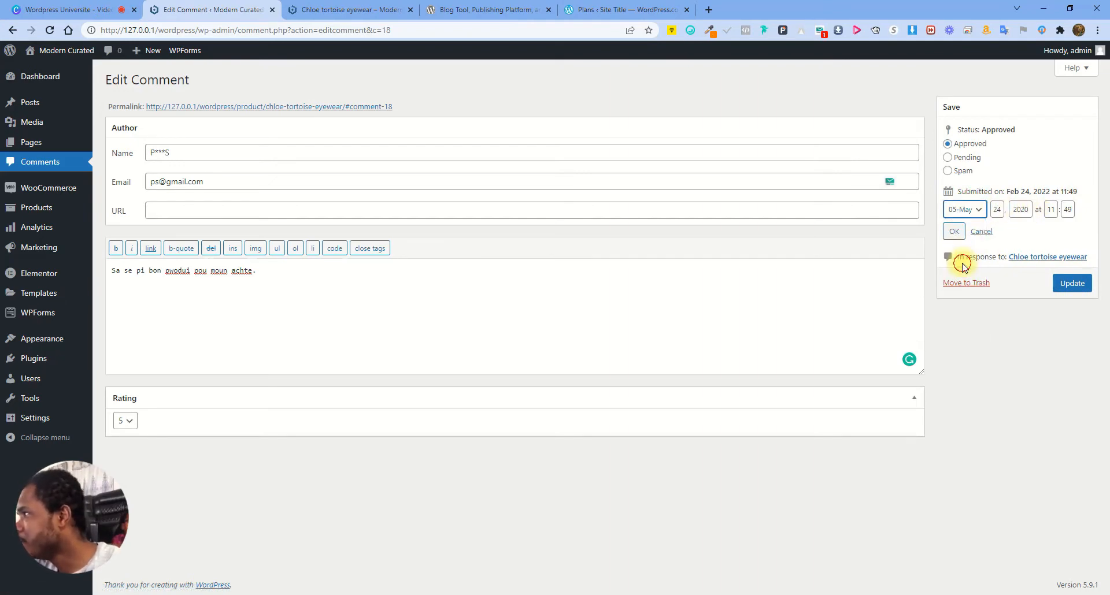
click(952, 232)
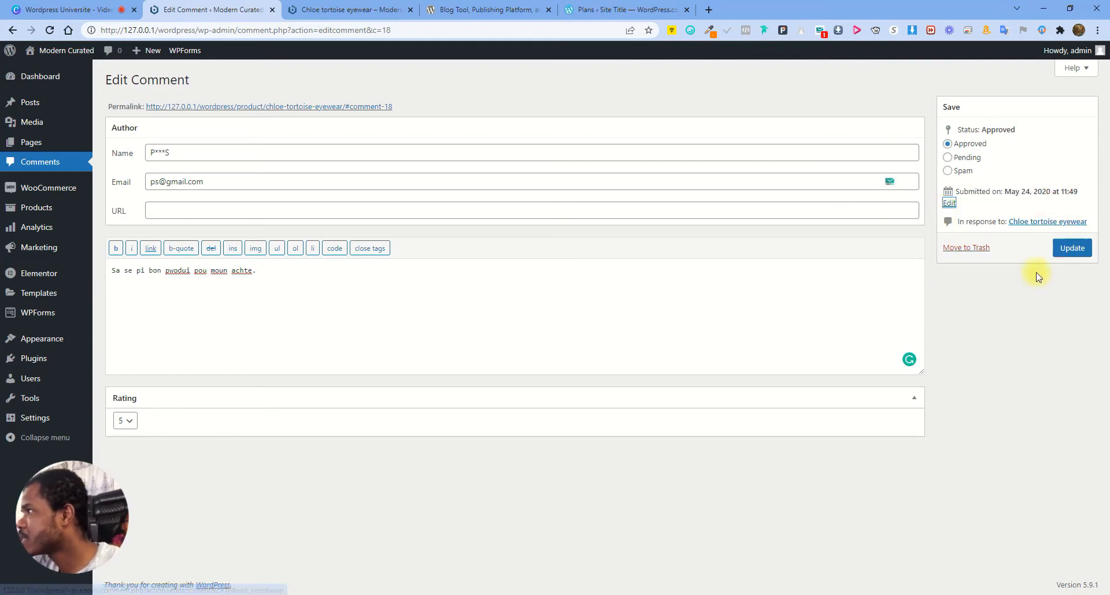
click(1076, 253)
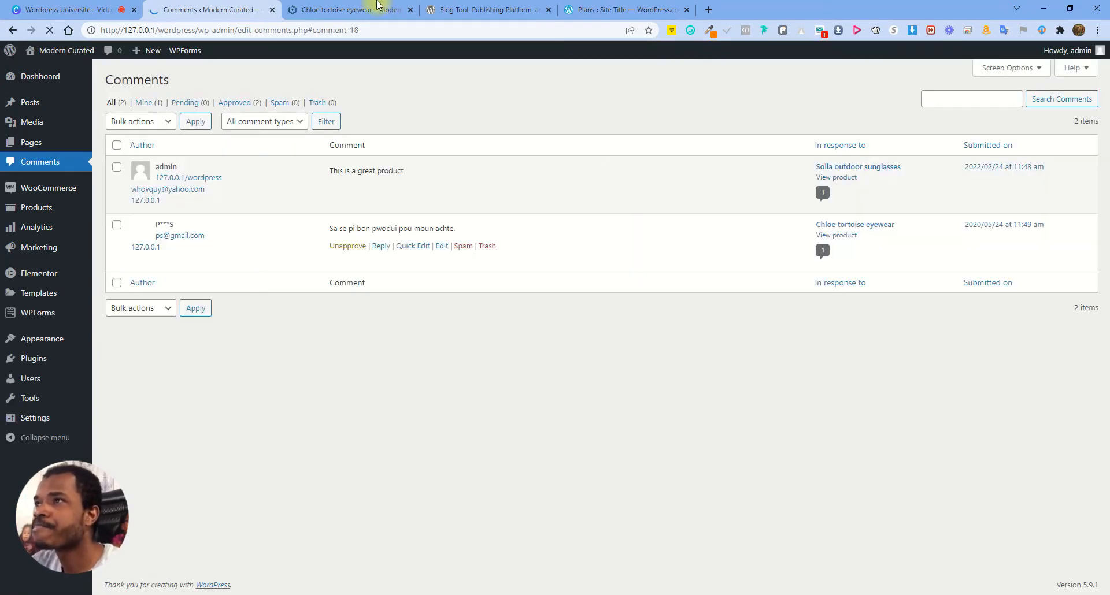
Reload the Chloe product's Reviews to verify the new date and text, then return to Comments
click(370, 7)
click(50, 29)
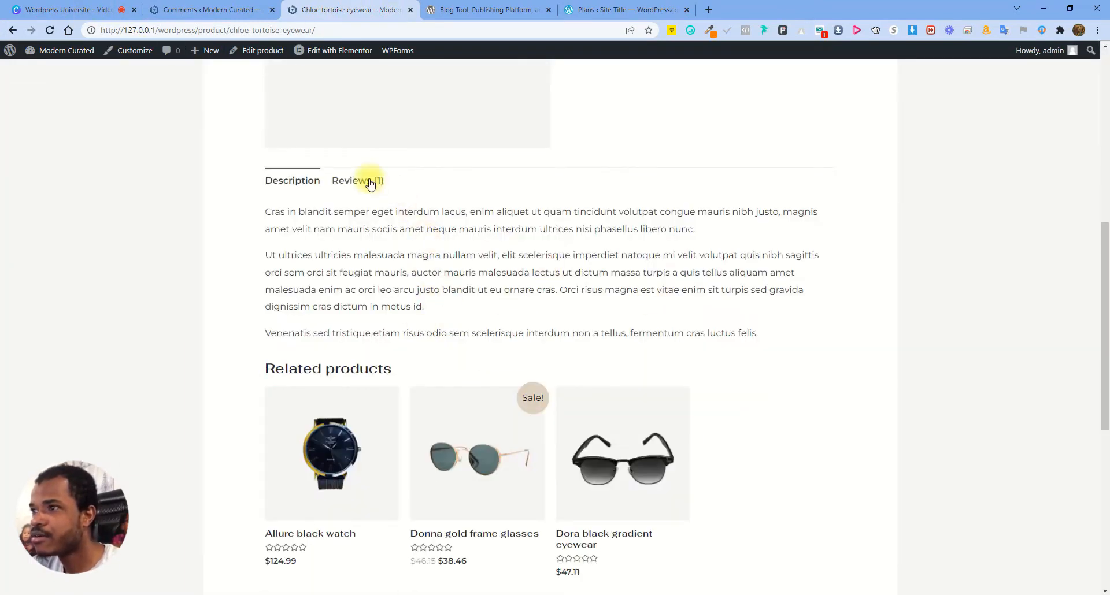
click(364, 179)
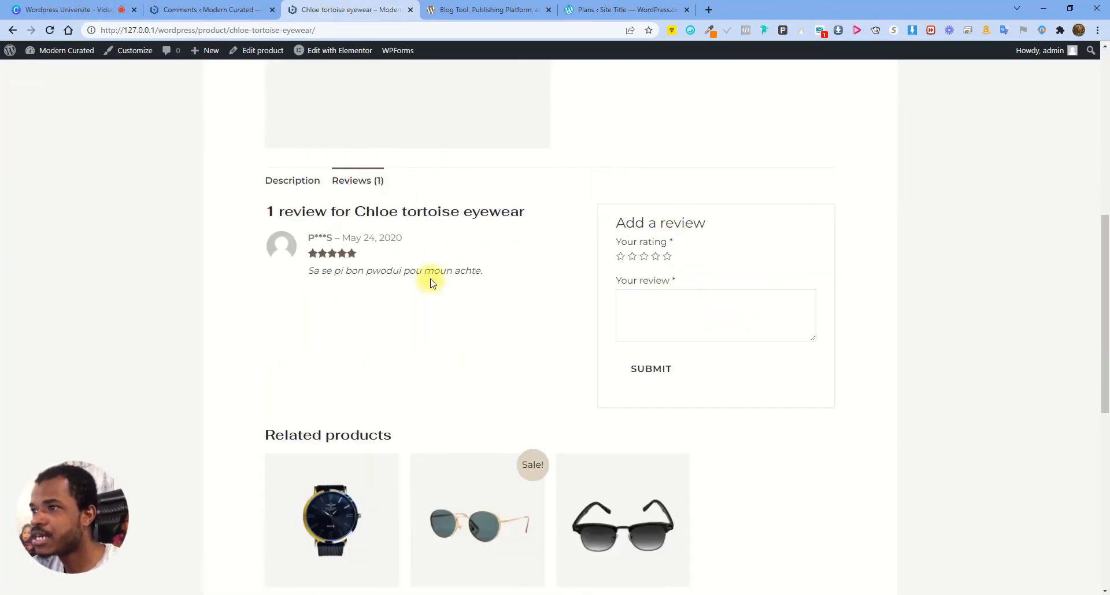
drag(342, 237, 405, 238)
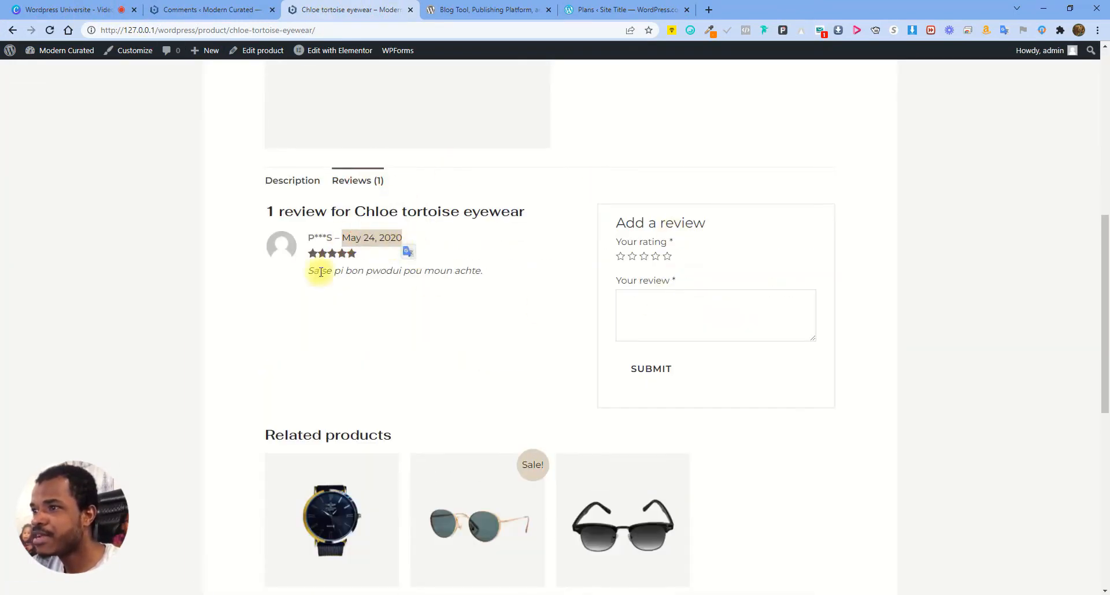
drag(308, 276, 486, 281)
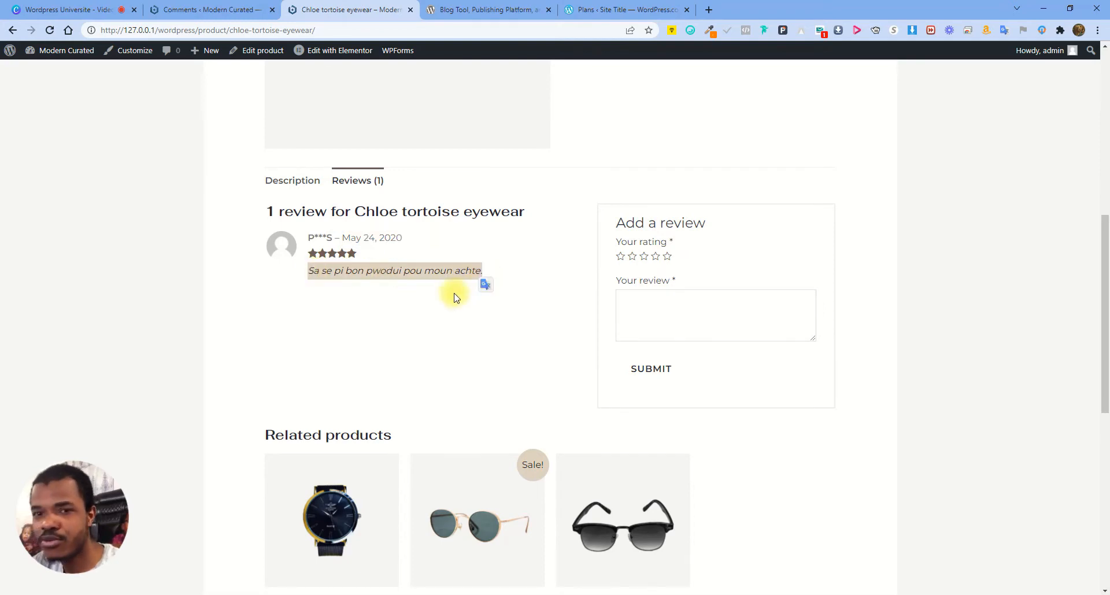
click(553, 272)
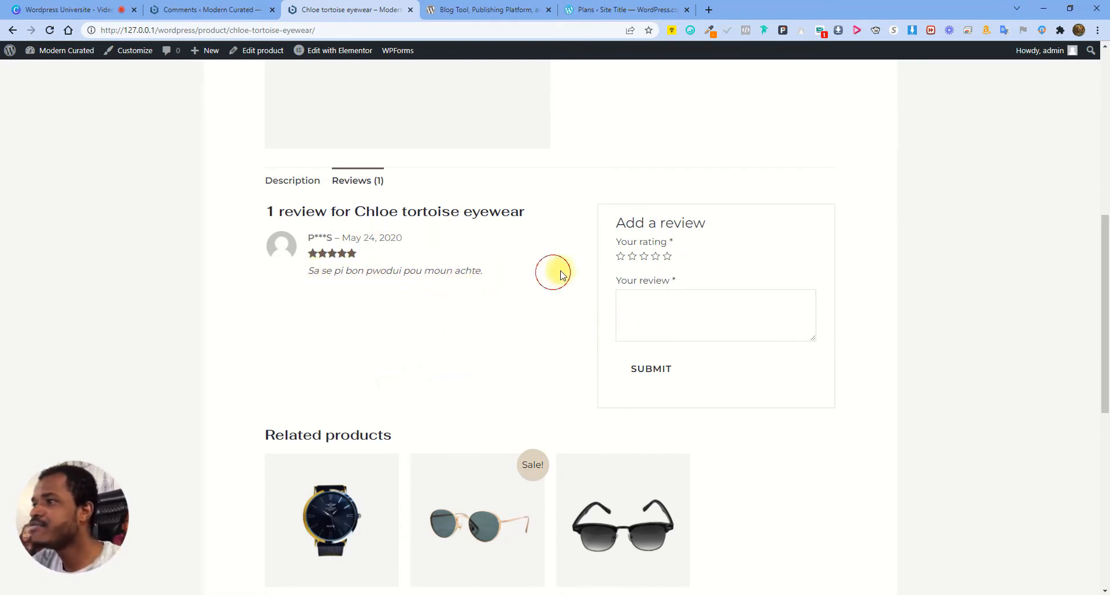
click(246, 13)
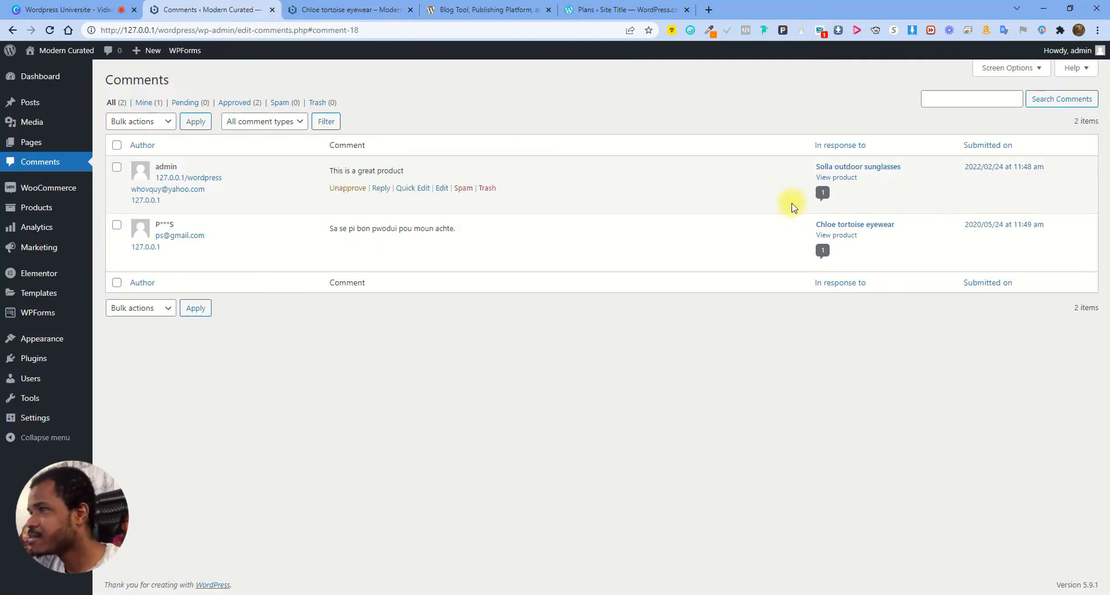
Edit the Chloe review's submission date to Feb 24, 2022 and update it
click(442, 188)
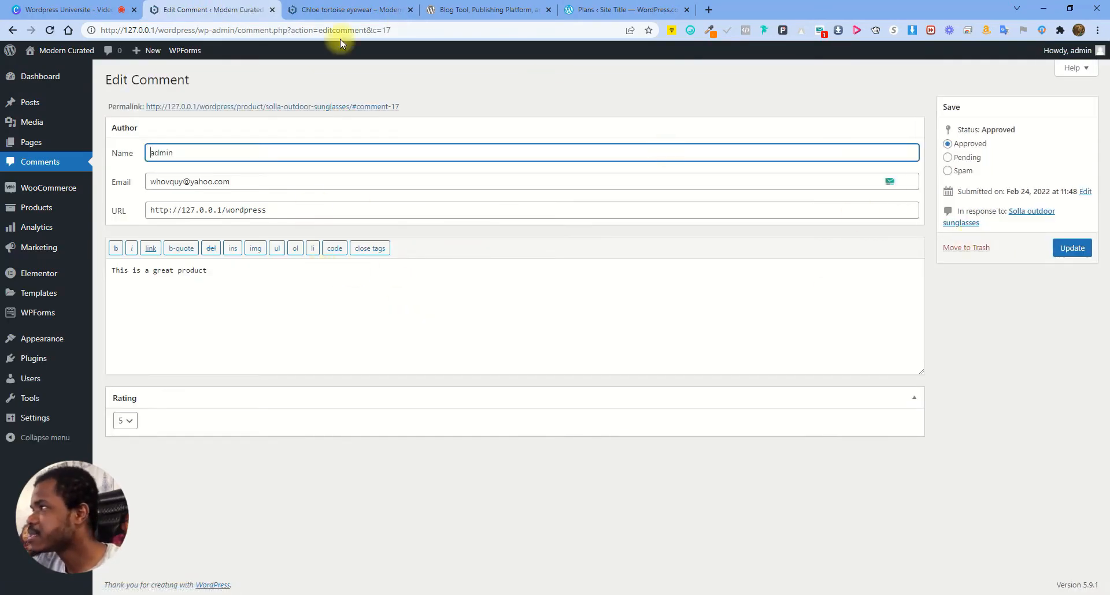
click(44, 157)
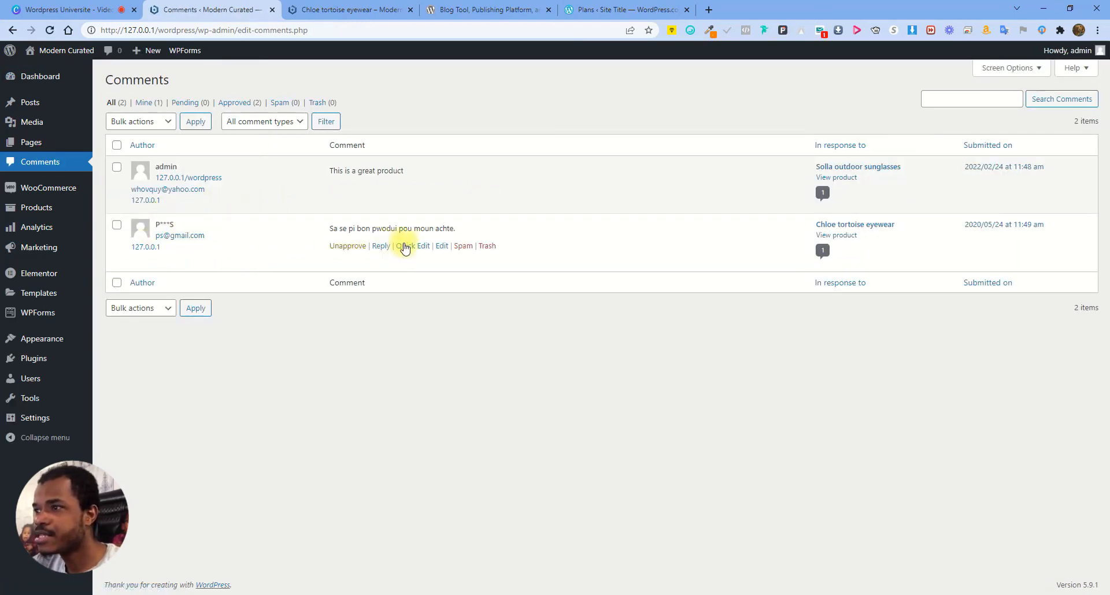
click(441, 246)
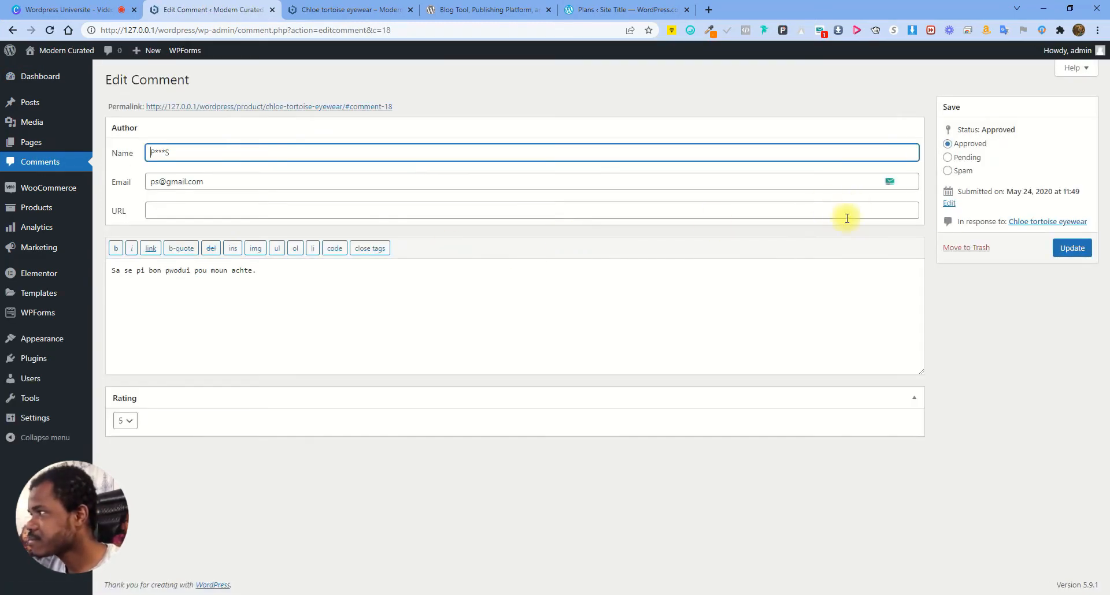
click(948, 203)
click(963, 218)
click(963, 230)
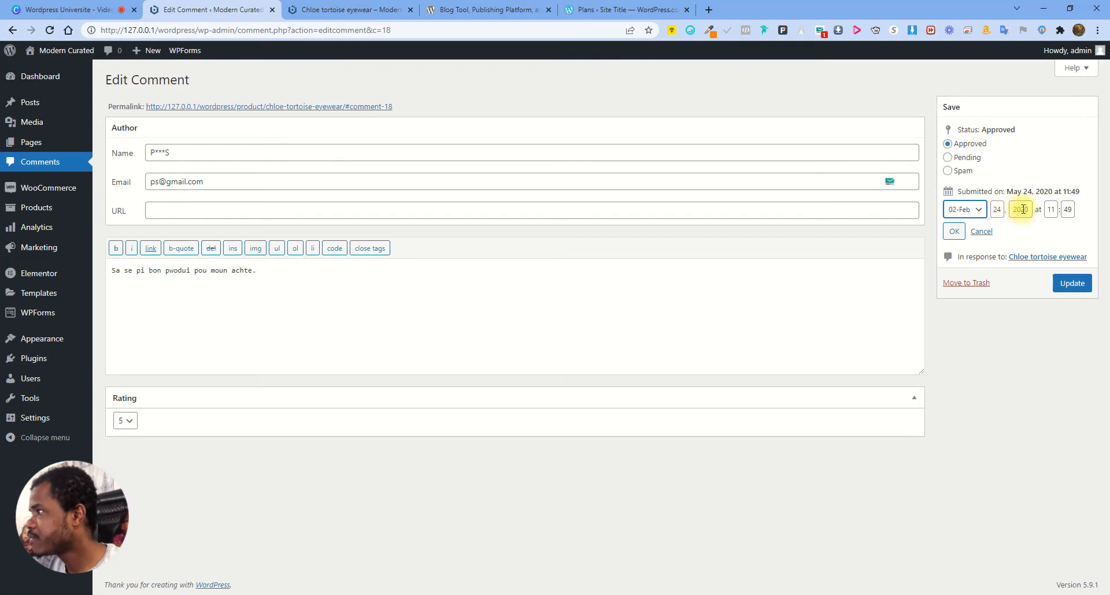
text(2)
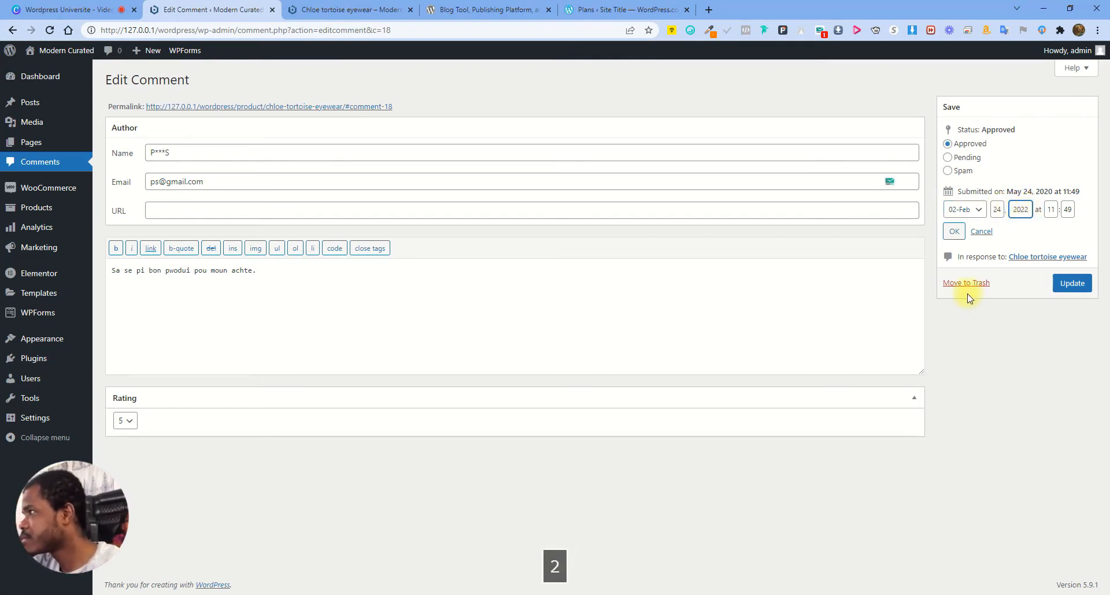
click(954, 231)
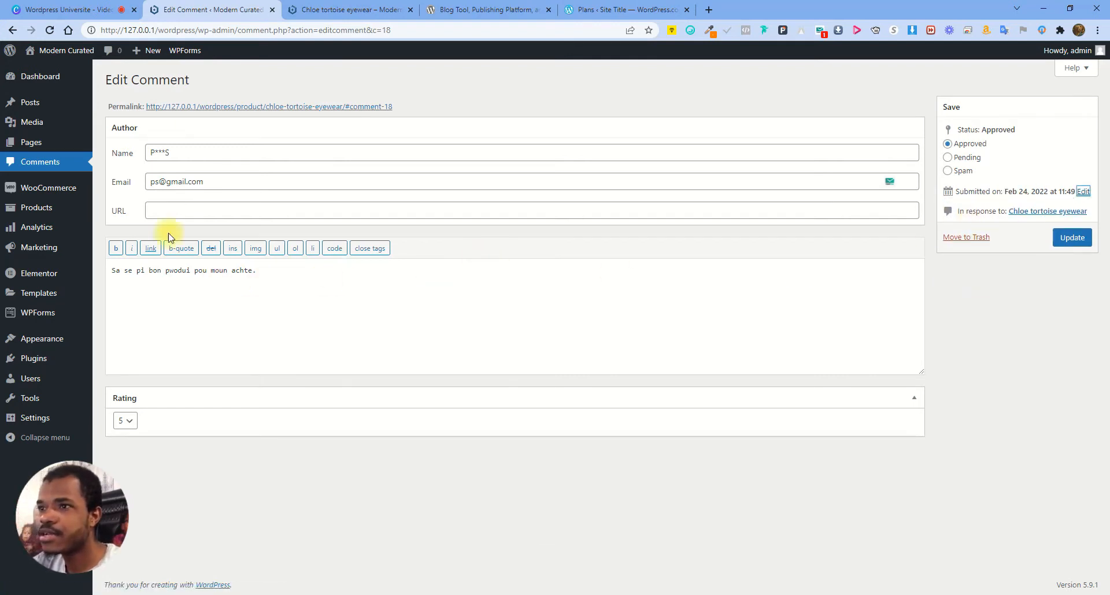
click(1073, 238)
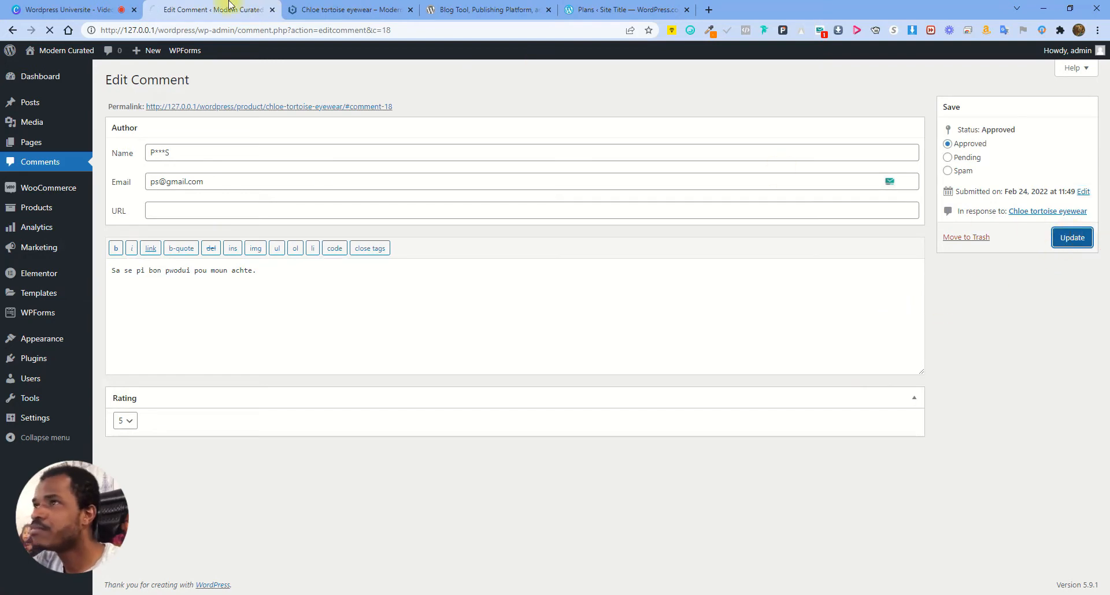
Reload the product page's Reviews to verify the date, then return to Comments
click(347, 9)
click(50, 30)
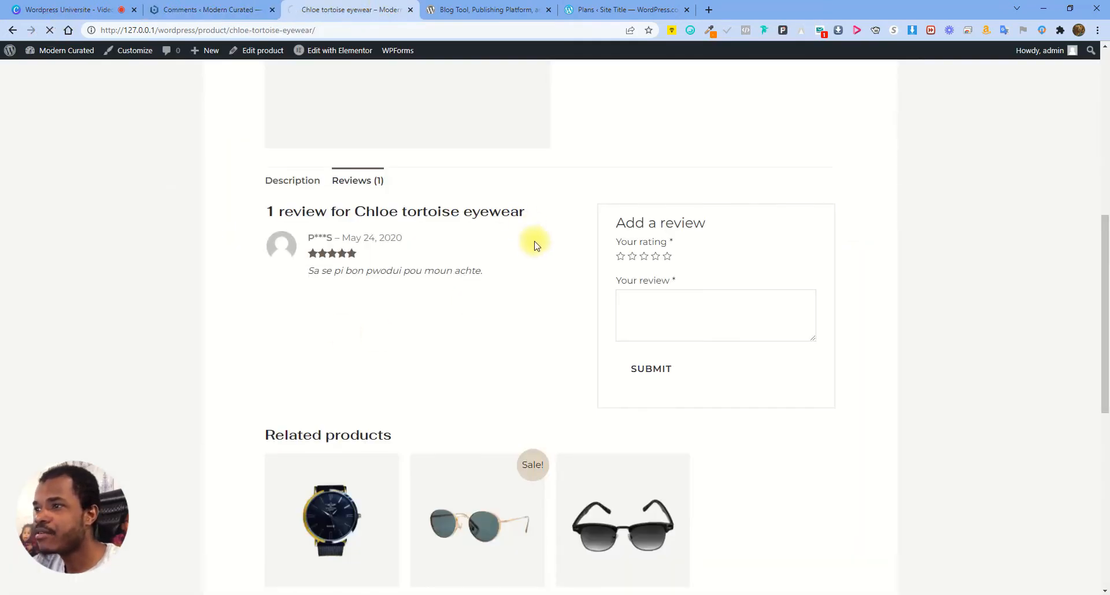
click(374, 180)
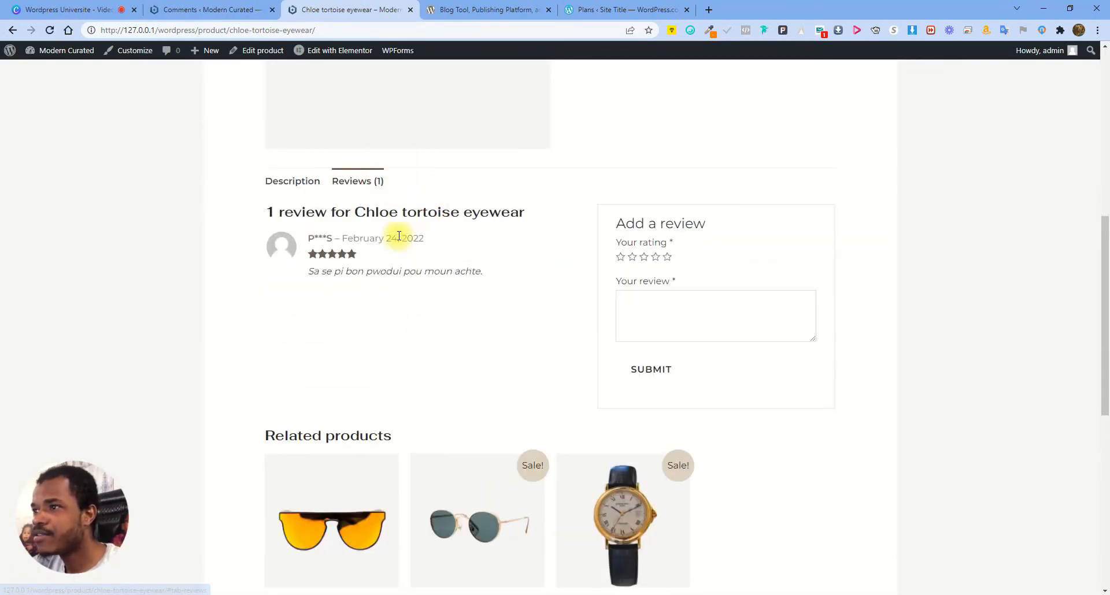
click(210, 7)
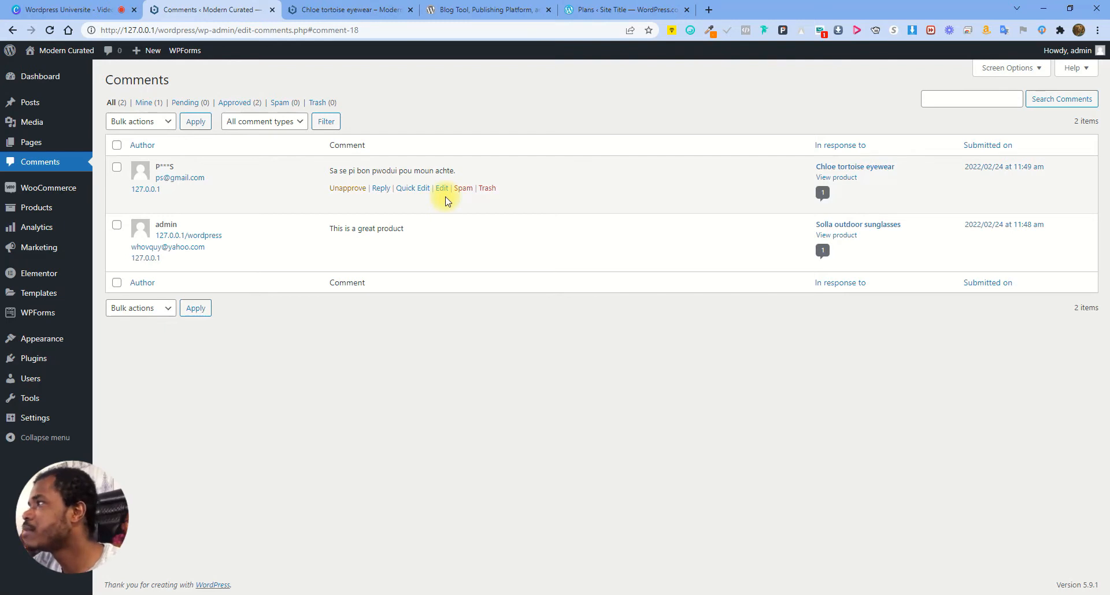
Reply to the Chloe review with 'Mesi pou sipo ou ak review ke ou fe a'
click(382, 188)
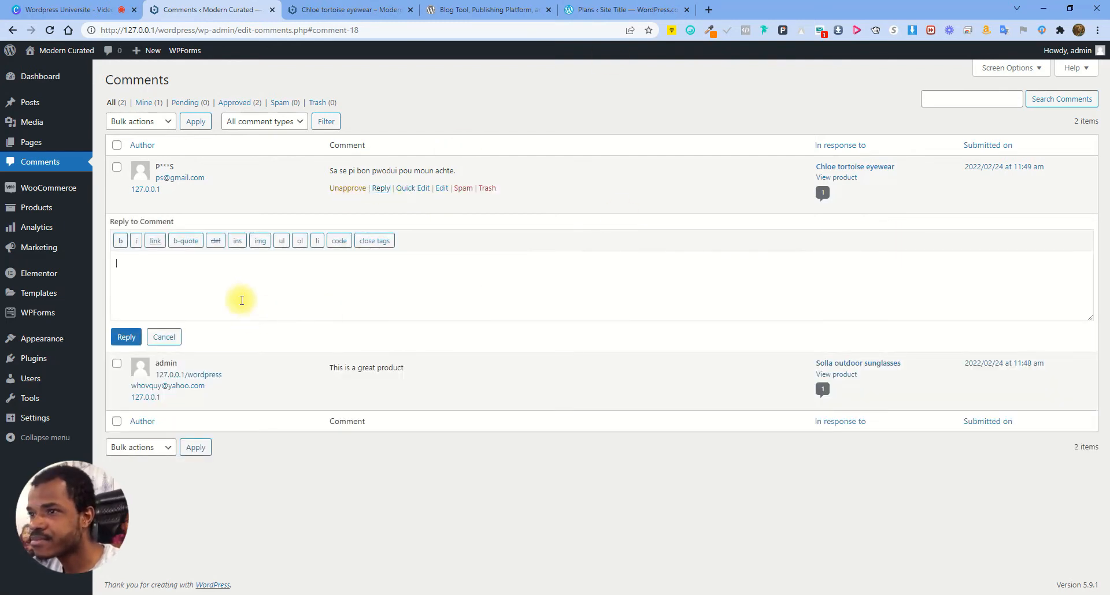
text(Mesi )
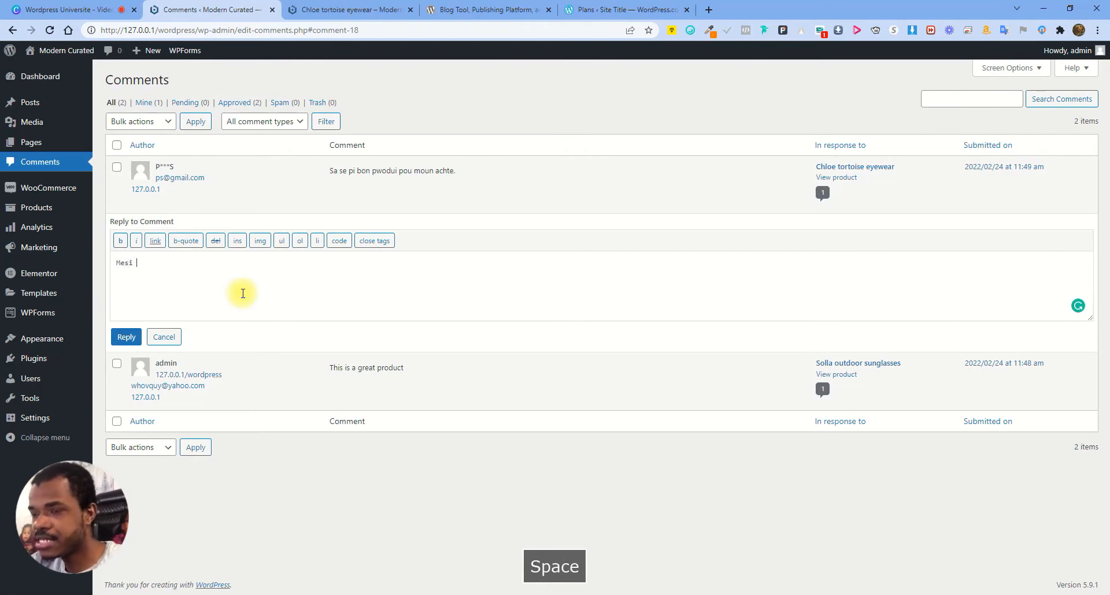
text(pou sipo ou ak)
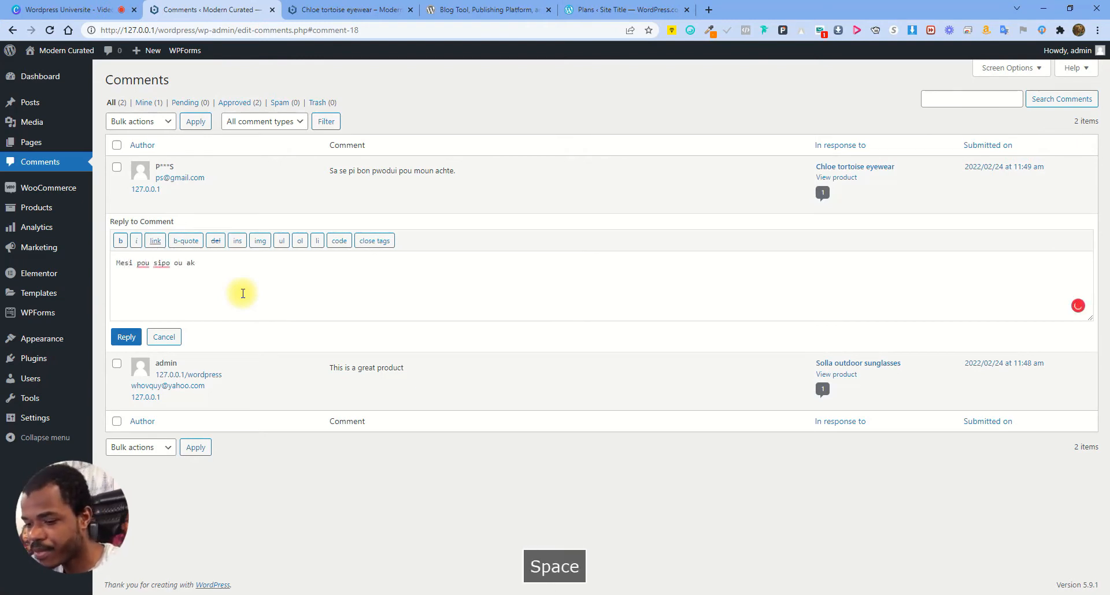
text( review ke ou fe a.)
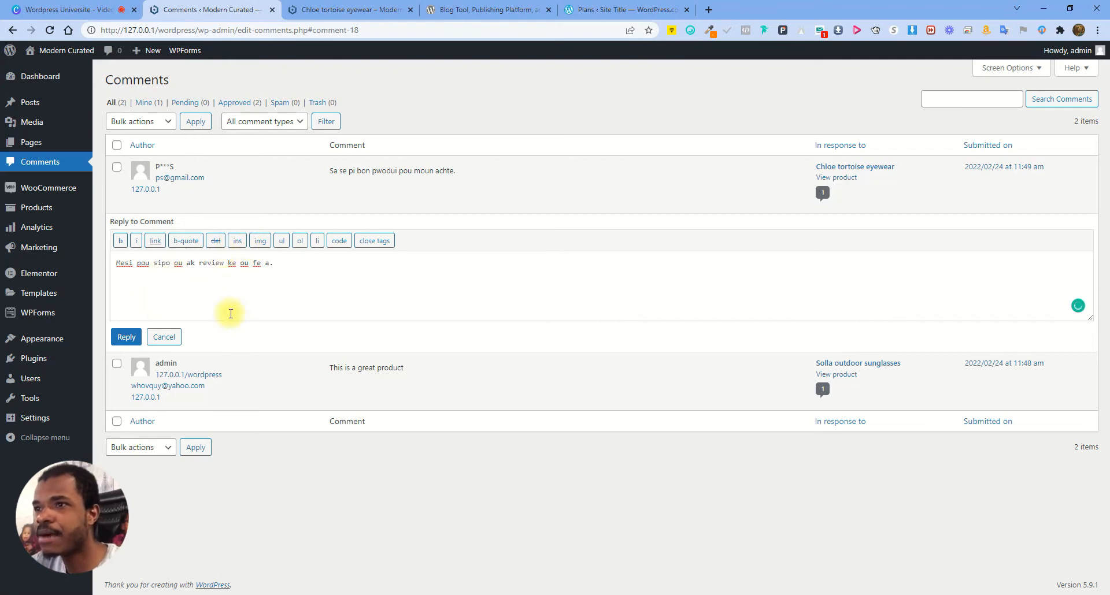
click(126, 337)
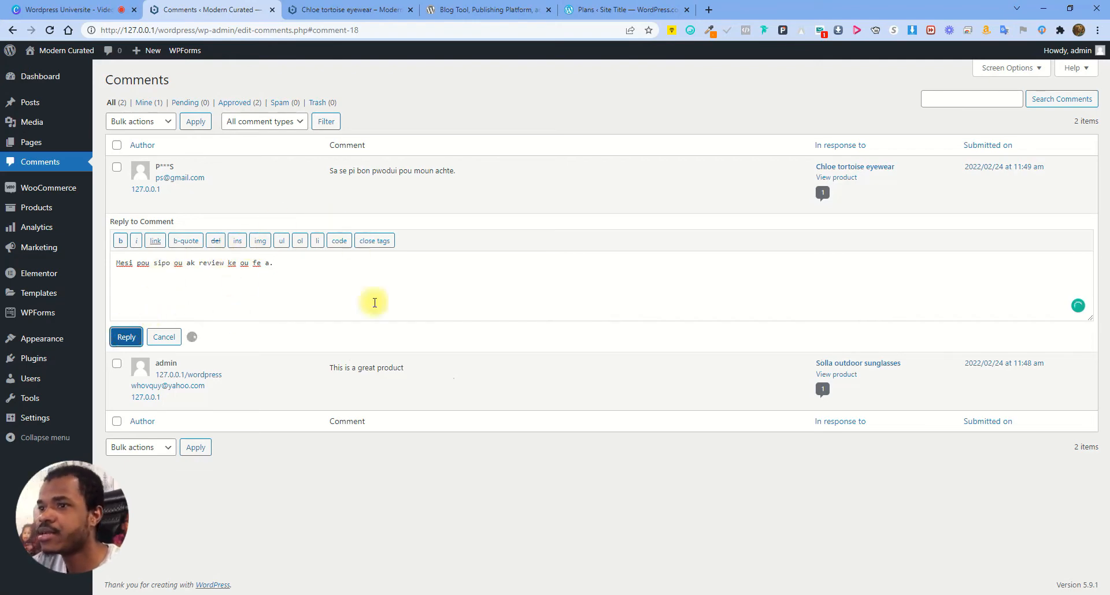
Reload the product's Reviews to confirm the admin reply appears, then return to Comments
click(337, 7)
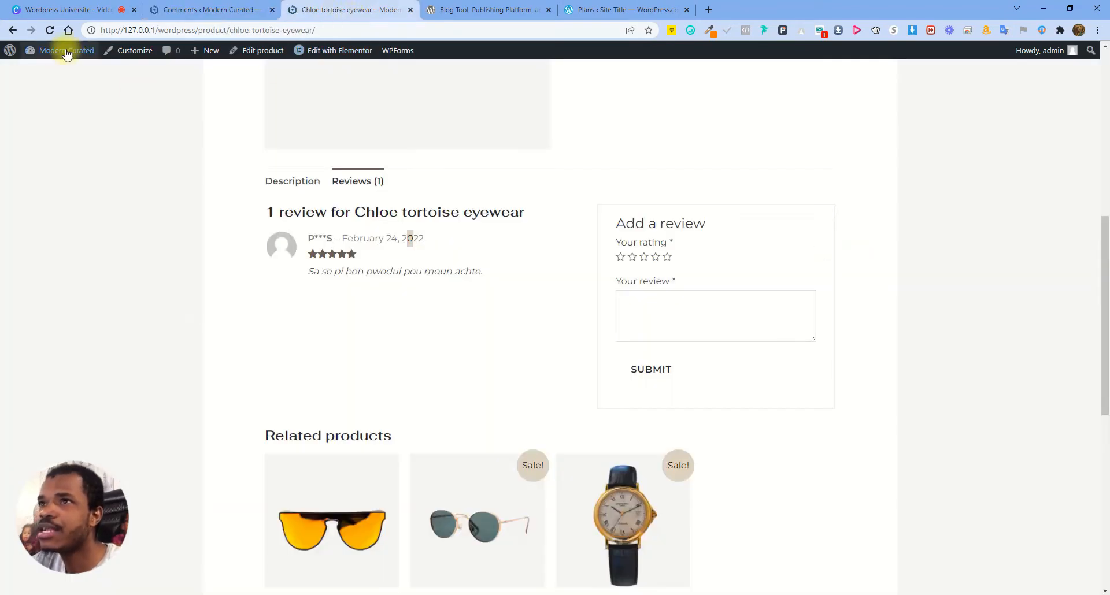
click(50, 30)
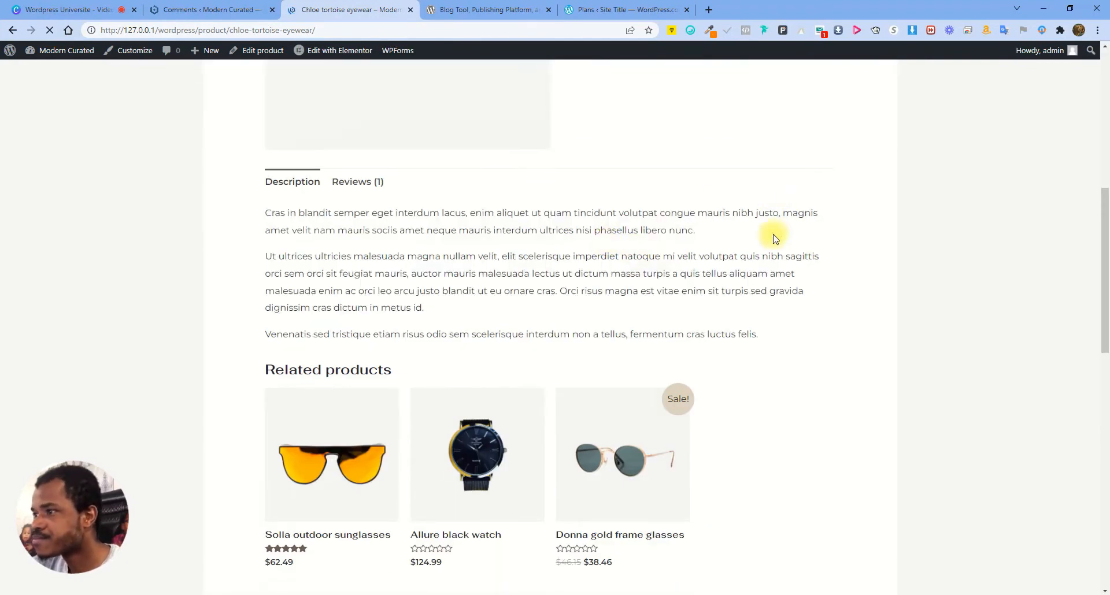
click(358, 182)
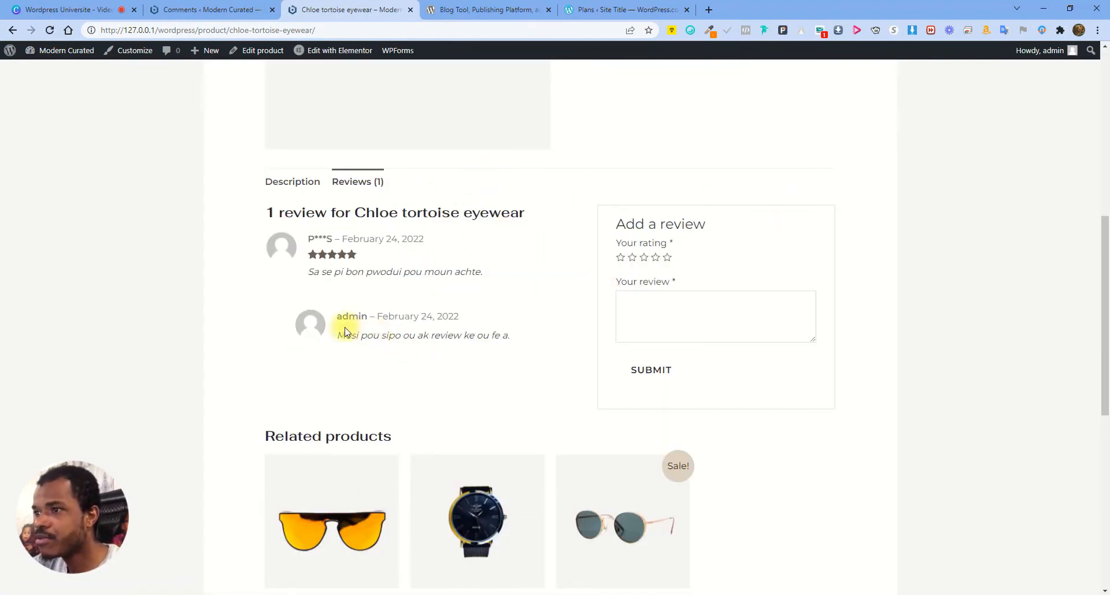
drag(340, 318, 525, 340)
click(401, 335)
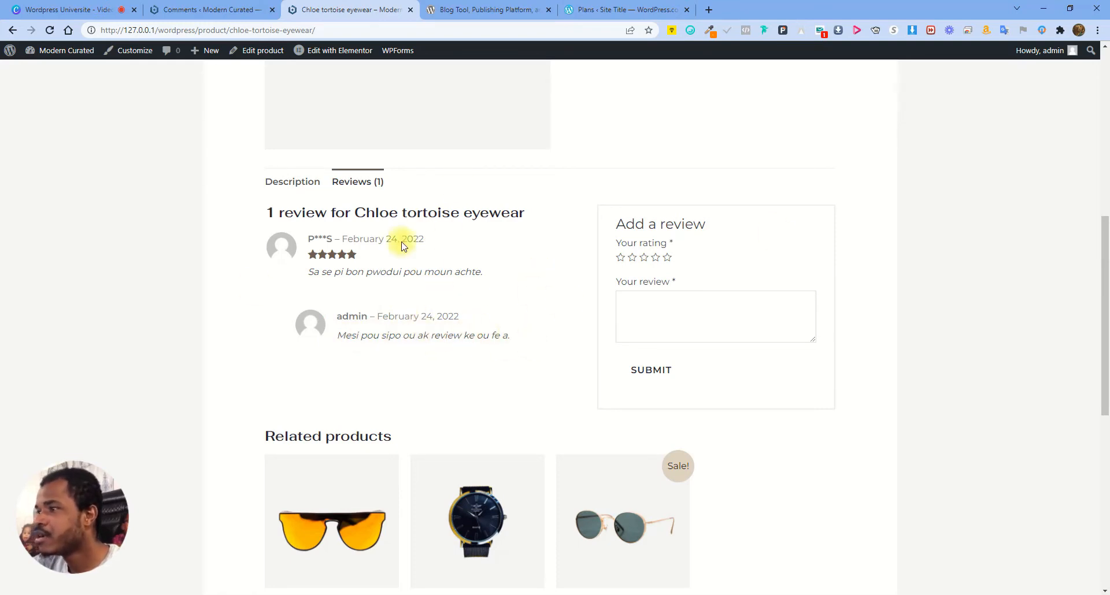
click(202, 7)
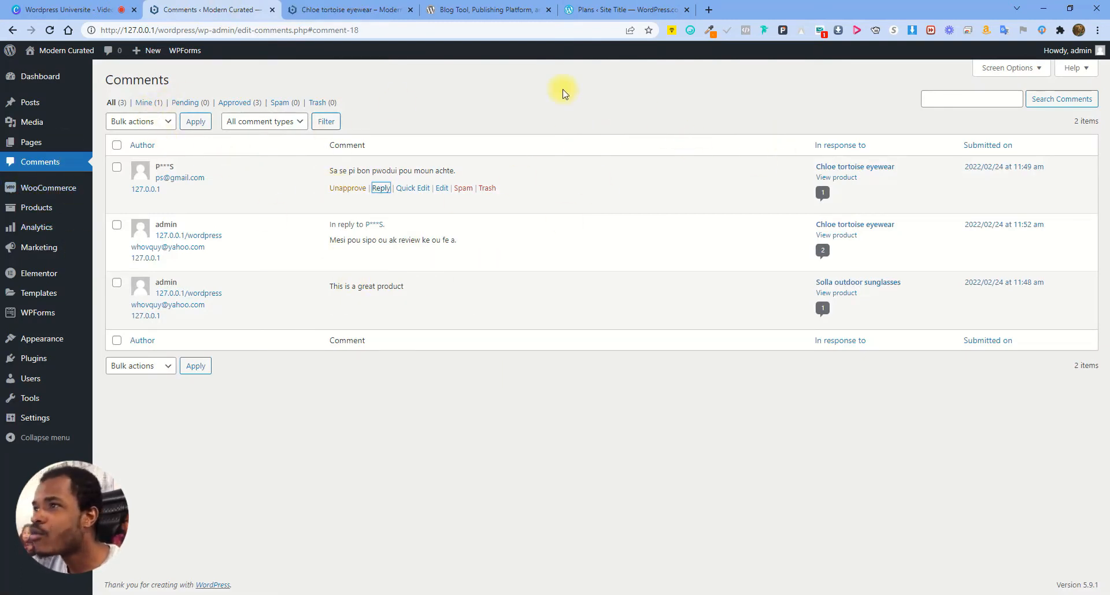
Look at the Bulk actions list without applying anything, then go to WooCommerce Home
click(523, 109)
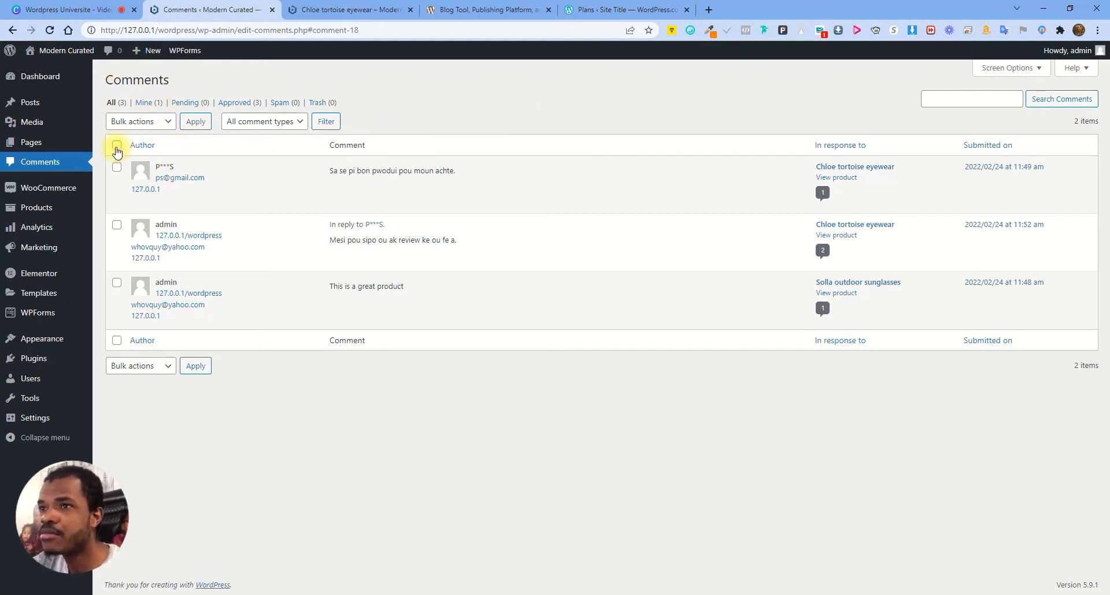
click(162, 121)
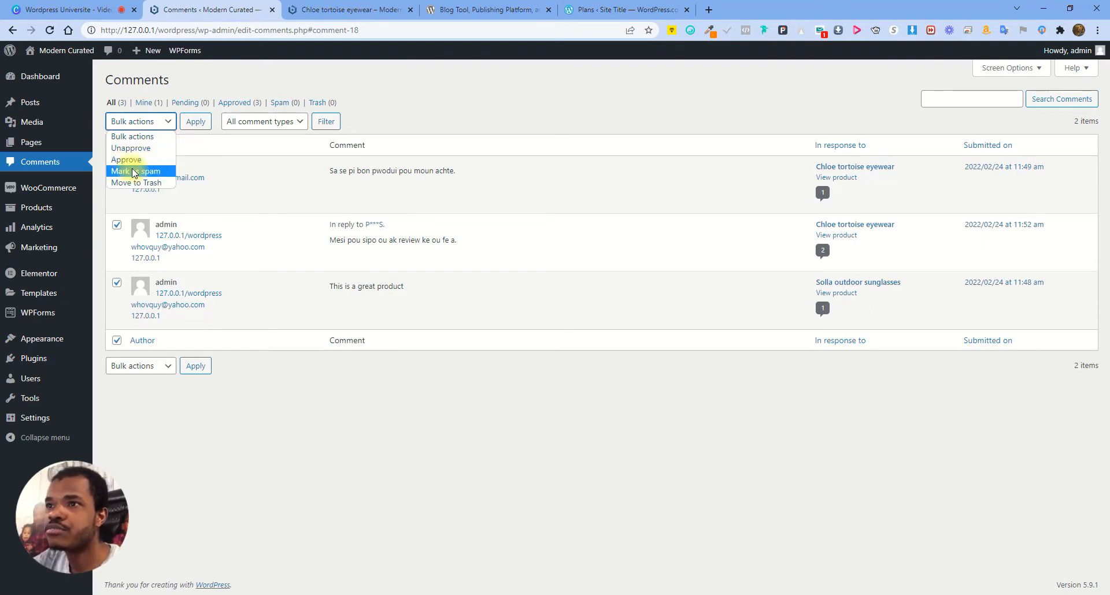
click(482, 103)
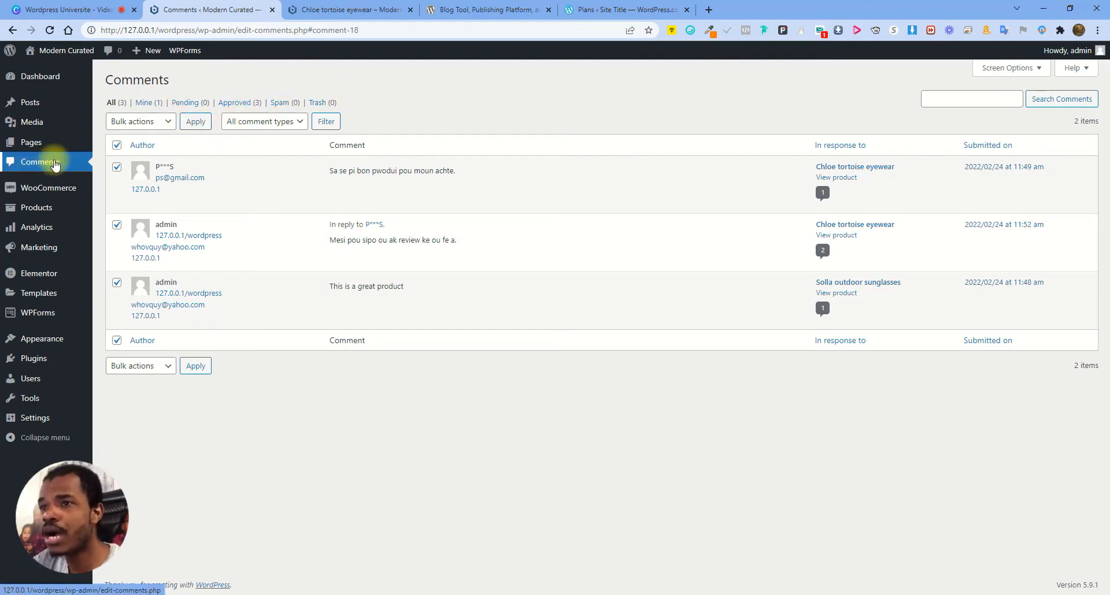
mouse_move(57, 188)
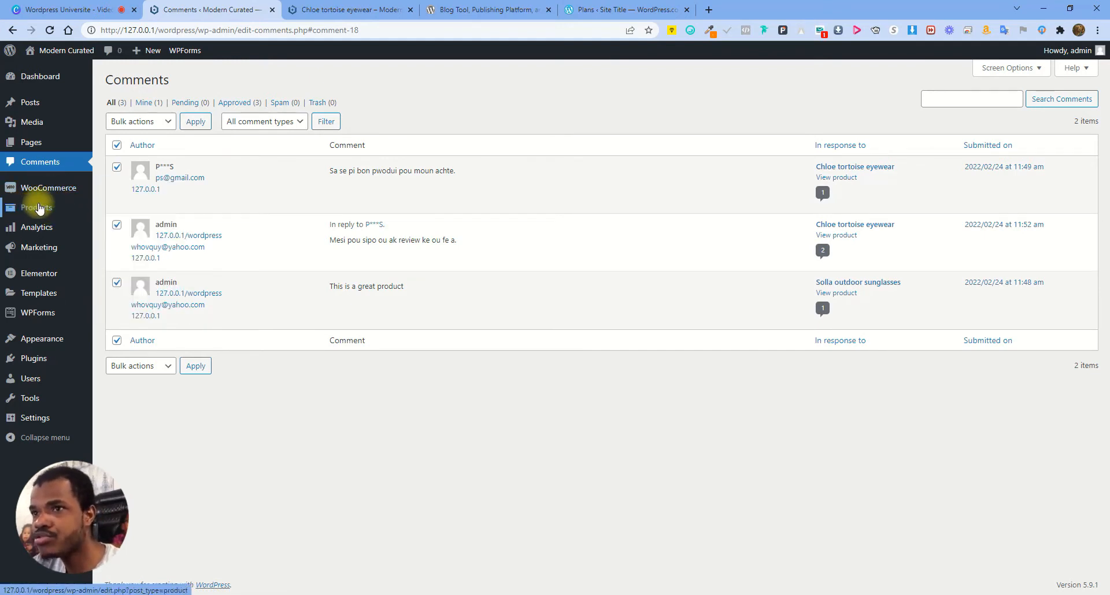
mouse_move(42, 208)
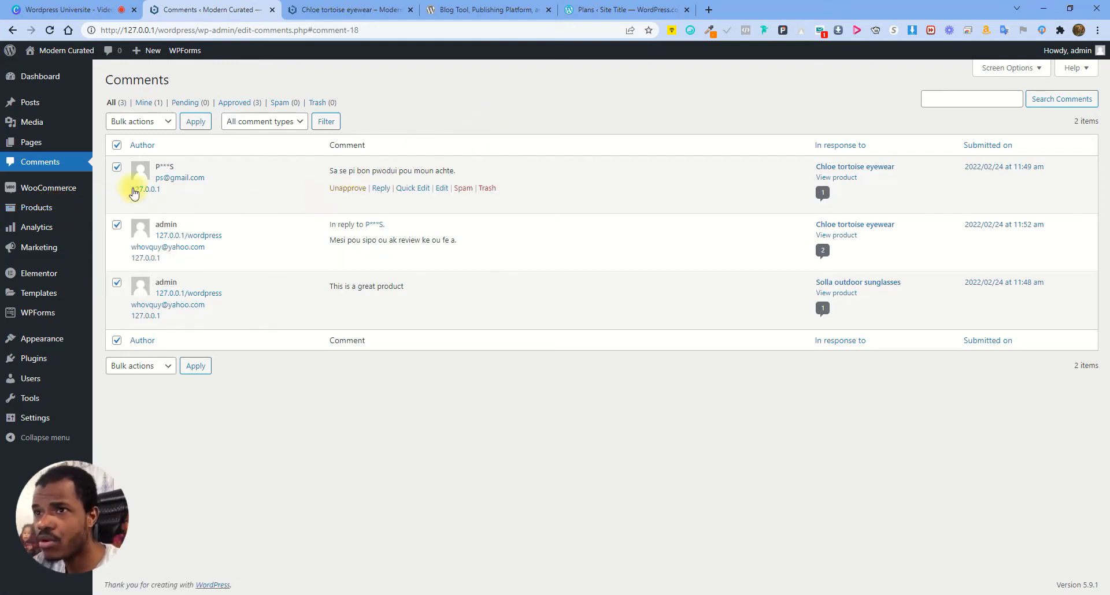
click(62, 190)
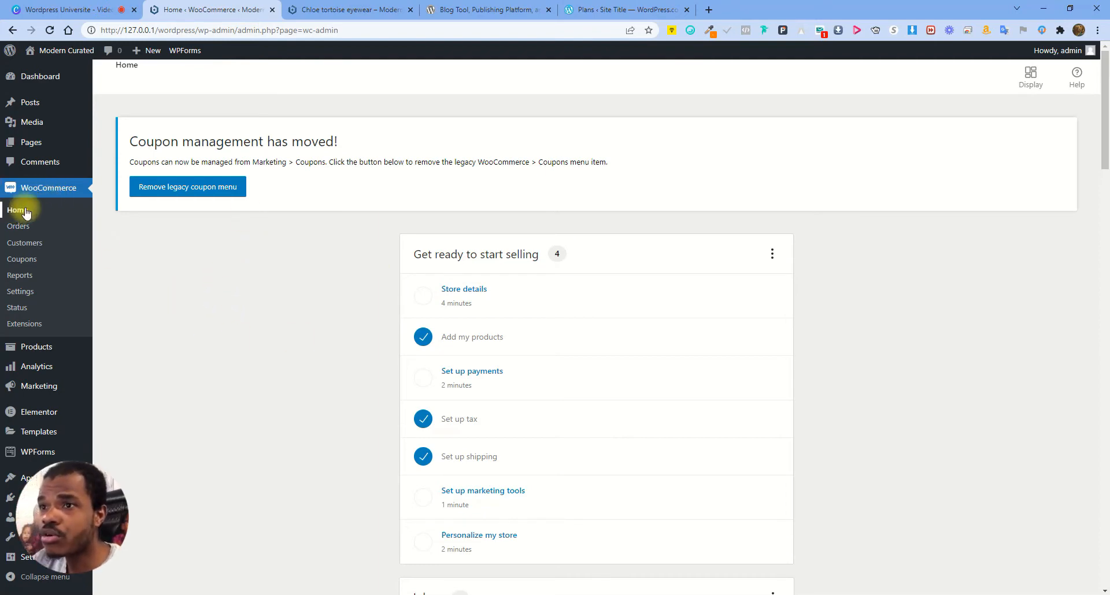
Scroll through the WooCommerce Home setup checklist and Inbox notes
scroll(461, 242, down, 1)
scroll(461, 243, down, 10)
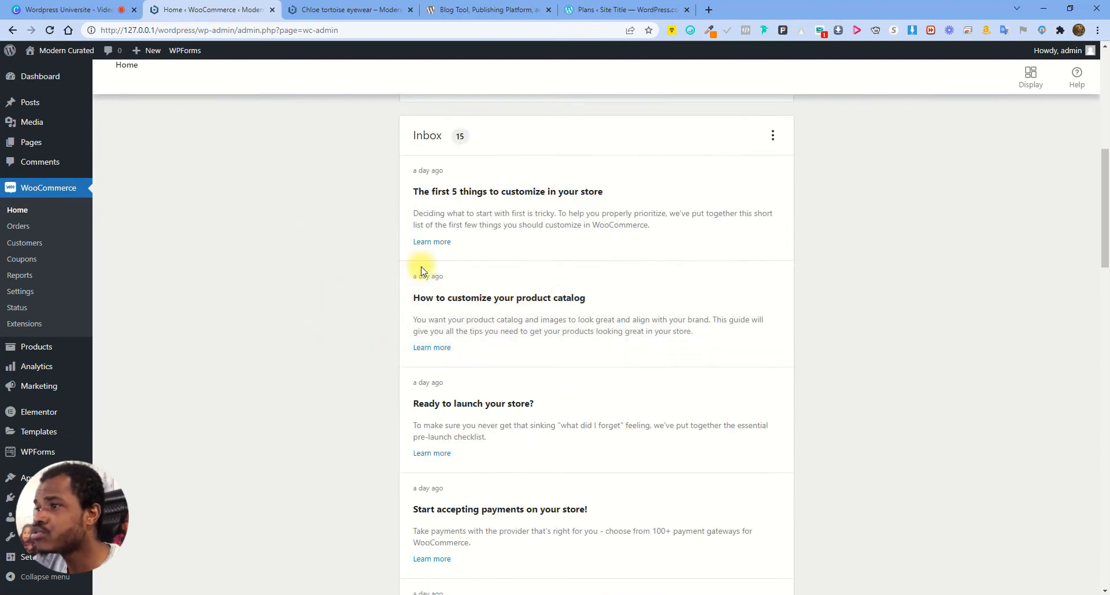
scroll(570, 334, down, 5)
scroll(567, 330, up, 15)
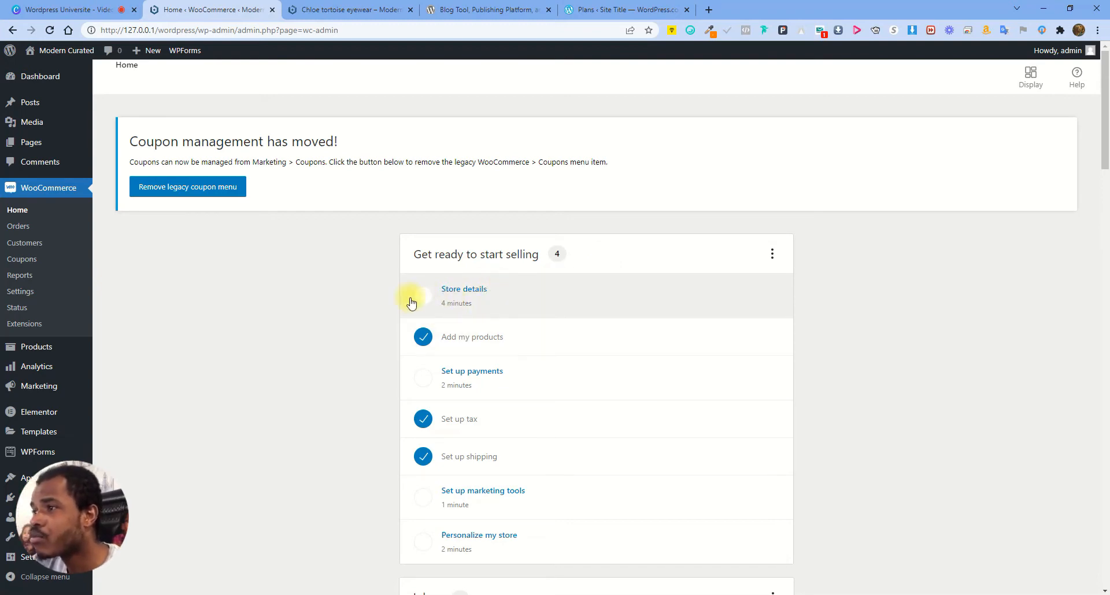
scroll(336, 341, down, 4)
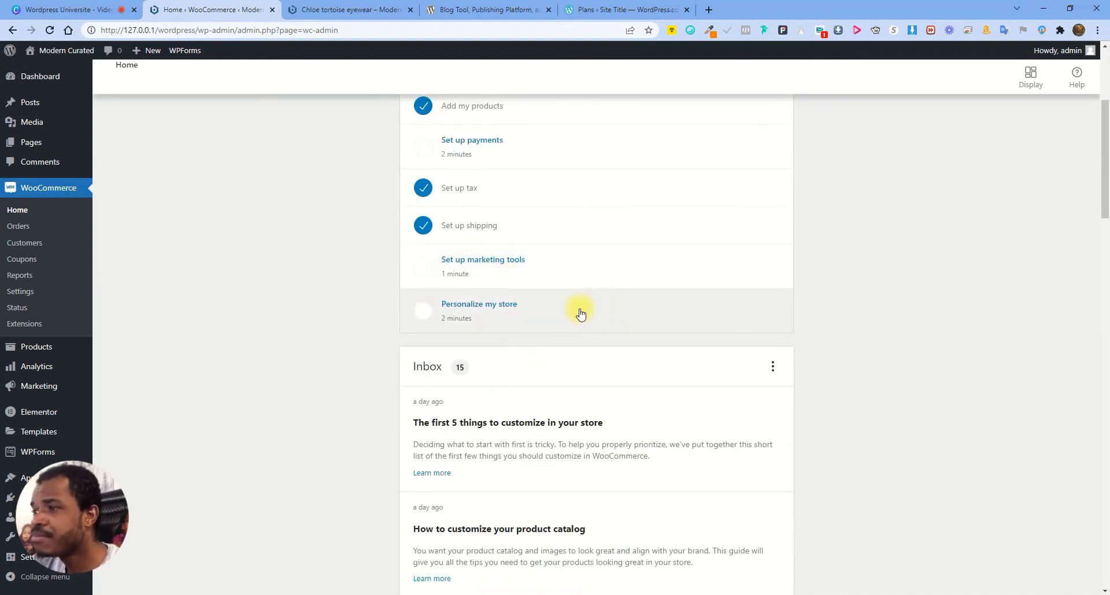
scroll(490, 315, down, 4)
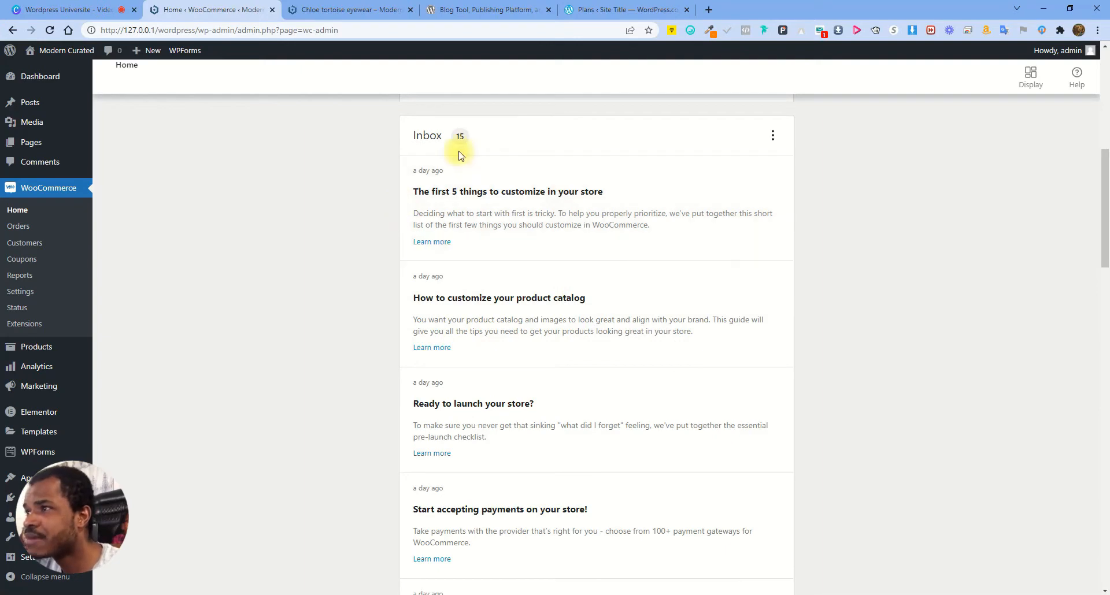
scroll(549, 256, down, 1)
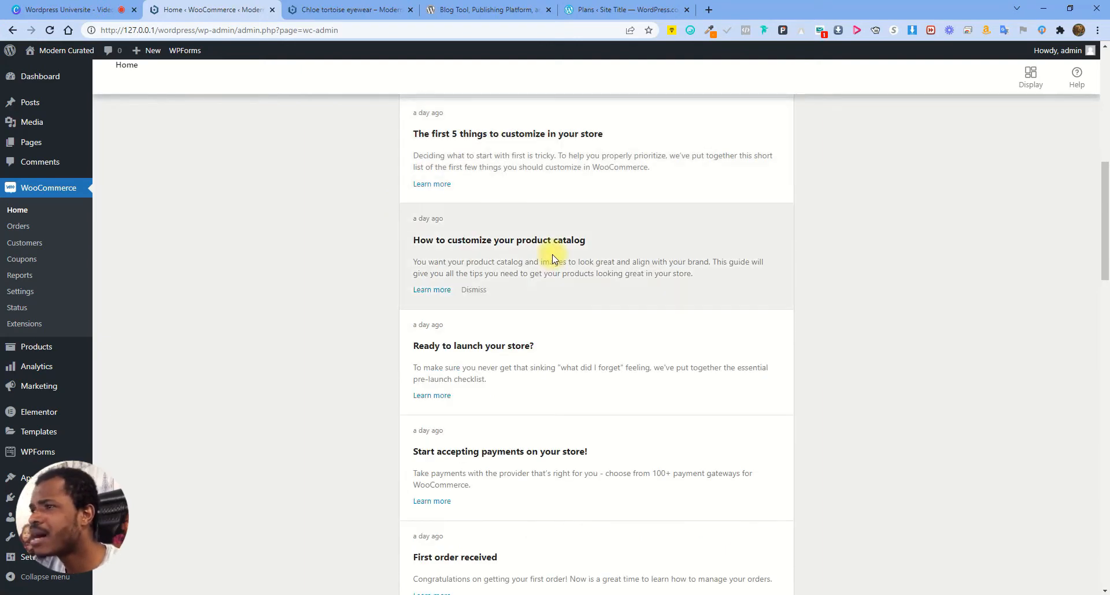
scroll(513, 302, down, 1)
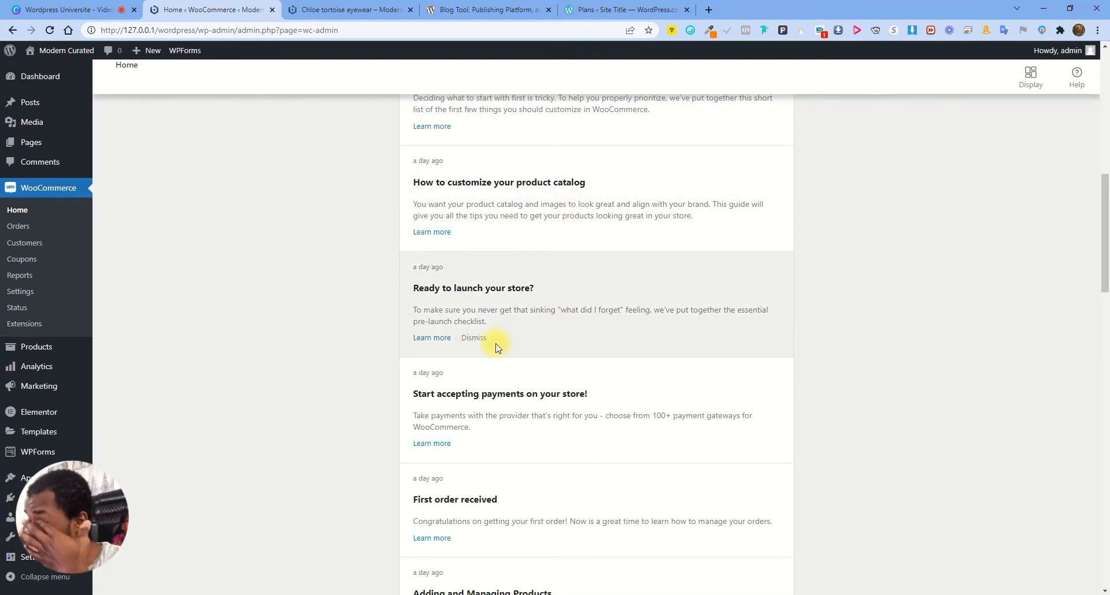
scroll(527, 340, down, 7)
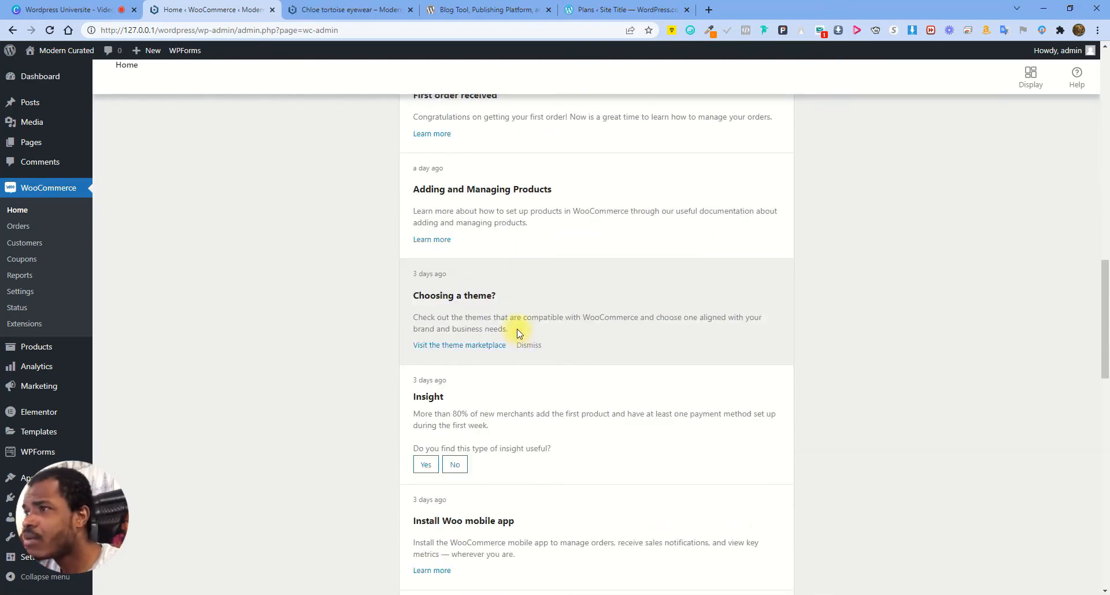
scroll(519, 333, up, 3)
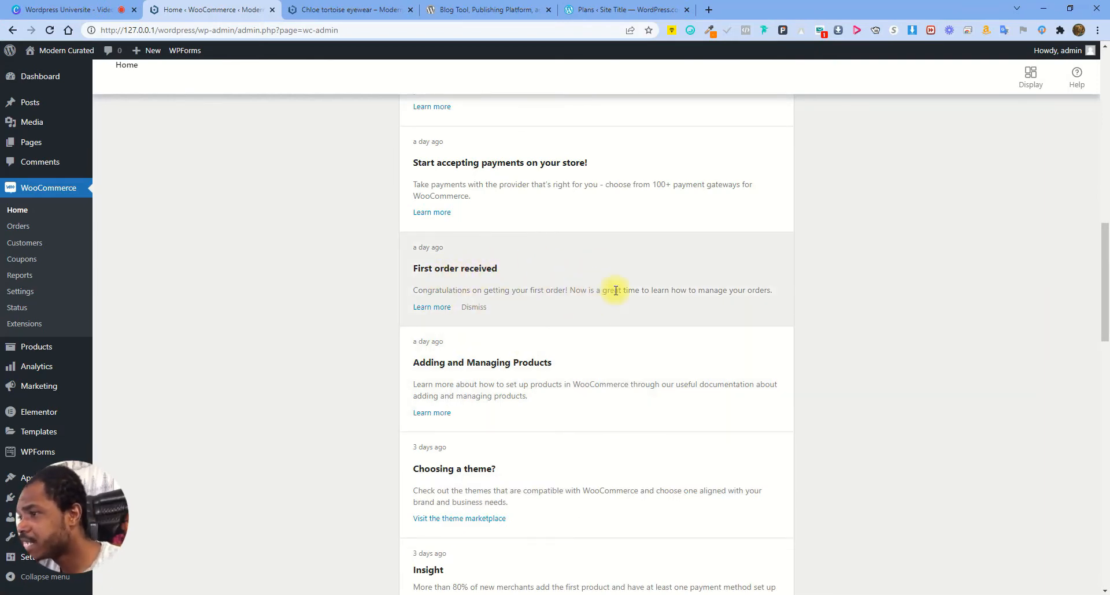
scroll(597, 294, down, 1)
scroll(555, 325, down, 2)
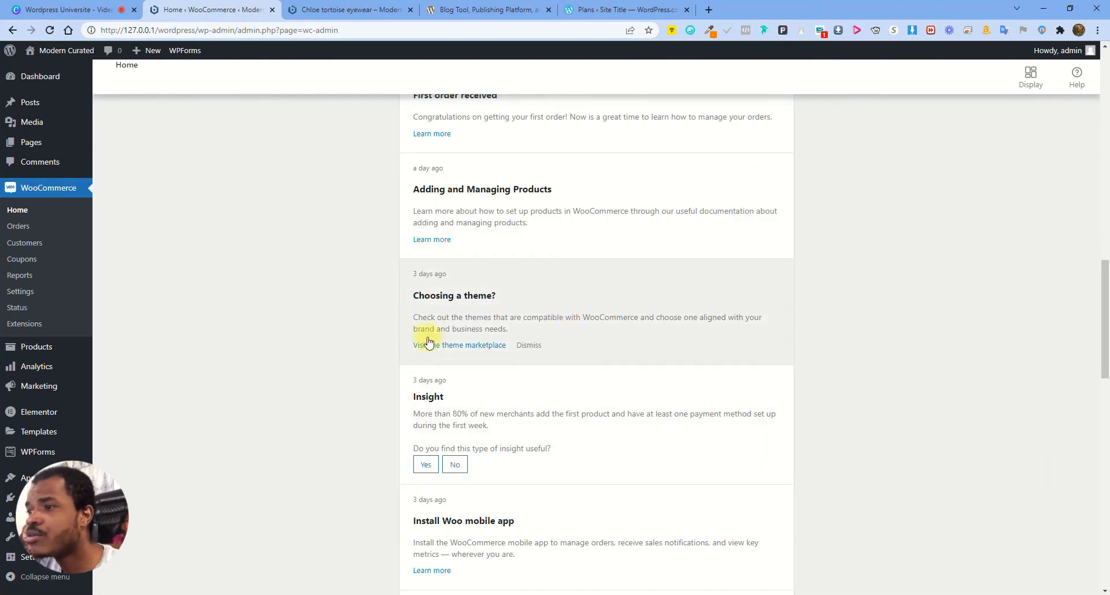
scroll(555, 340, up, 15)
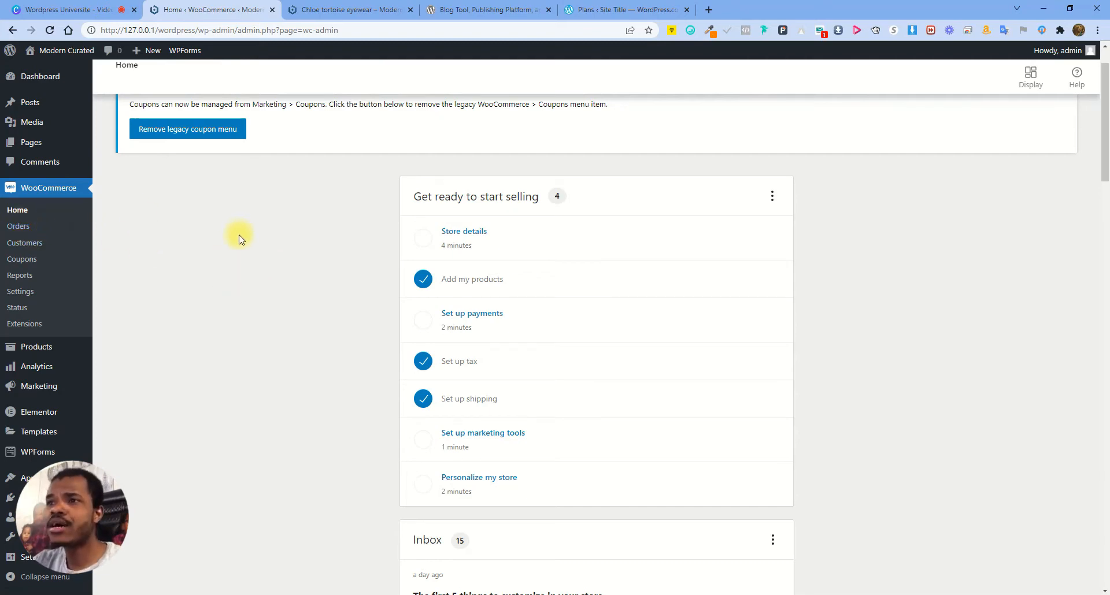
Select, then deselect, the 'Coupon management has moved!' inbox heading
scroll(242, 237, up, 1)
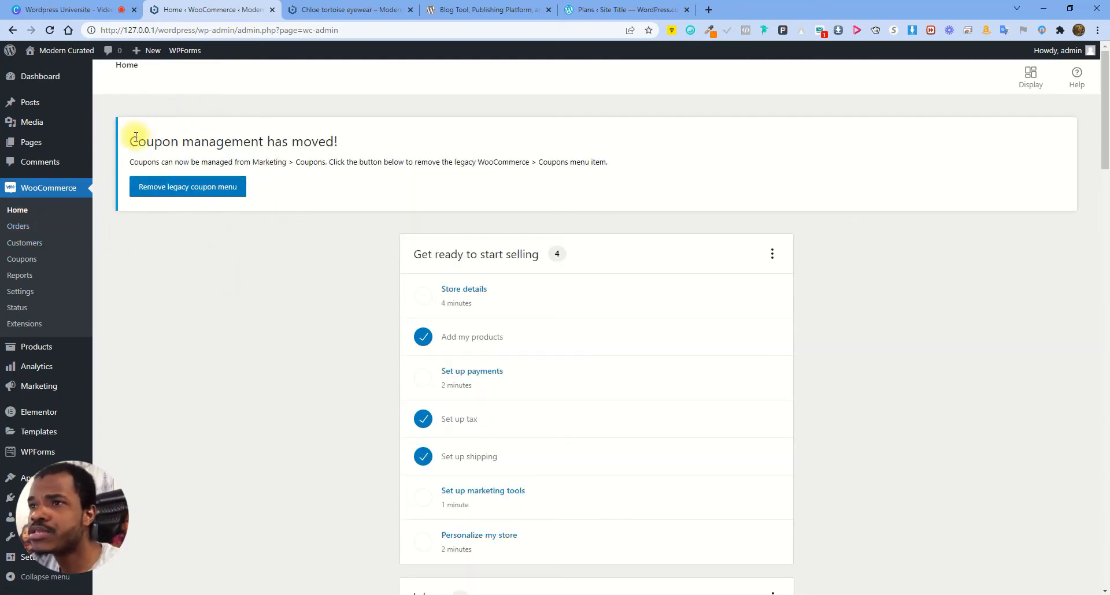
drag(128, 142, 385, 145)
click(386, 143)
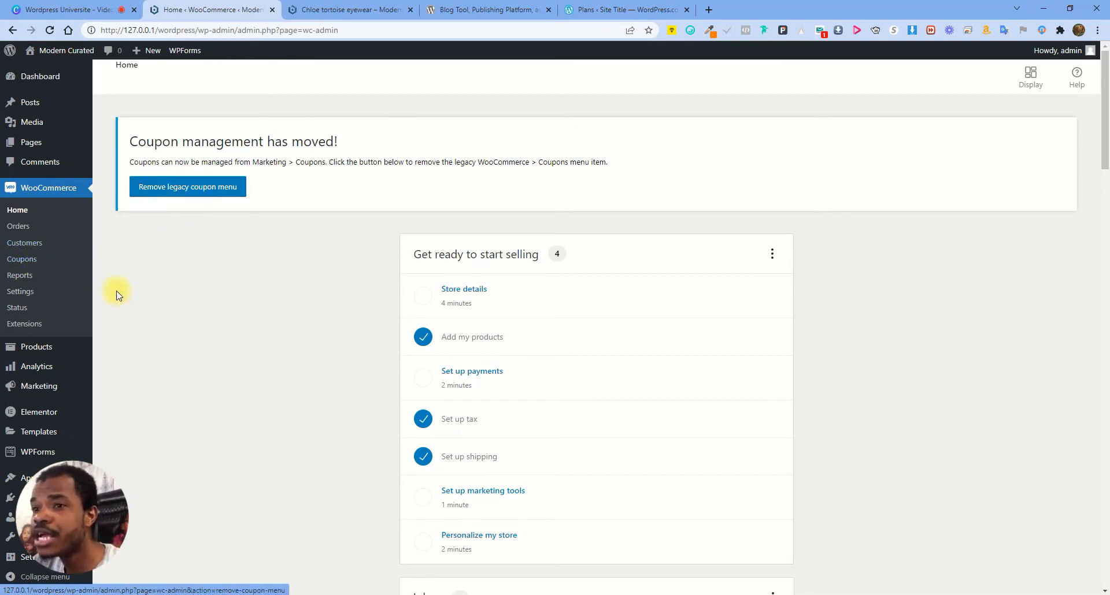
Go to the WooCommerce Orders list
mouse_move(41, 368)
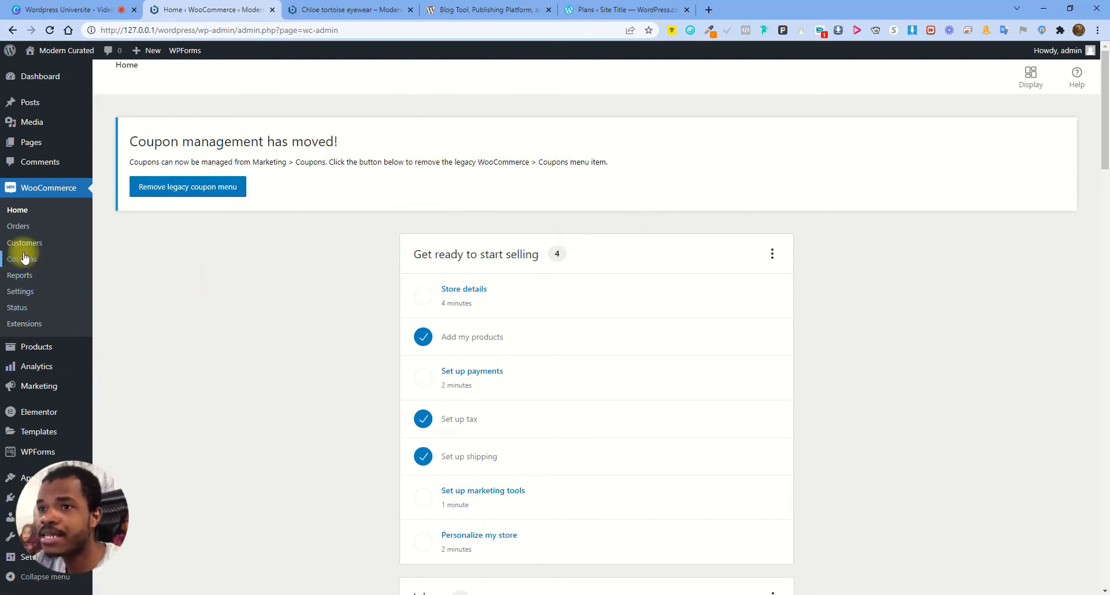
mouse_move(77, 375)
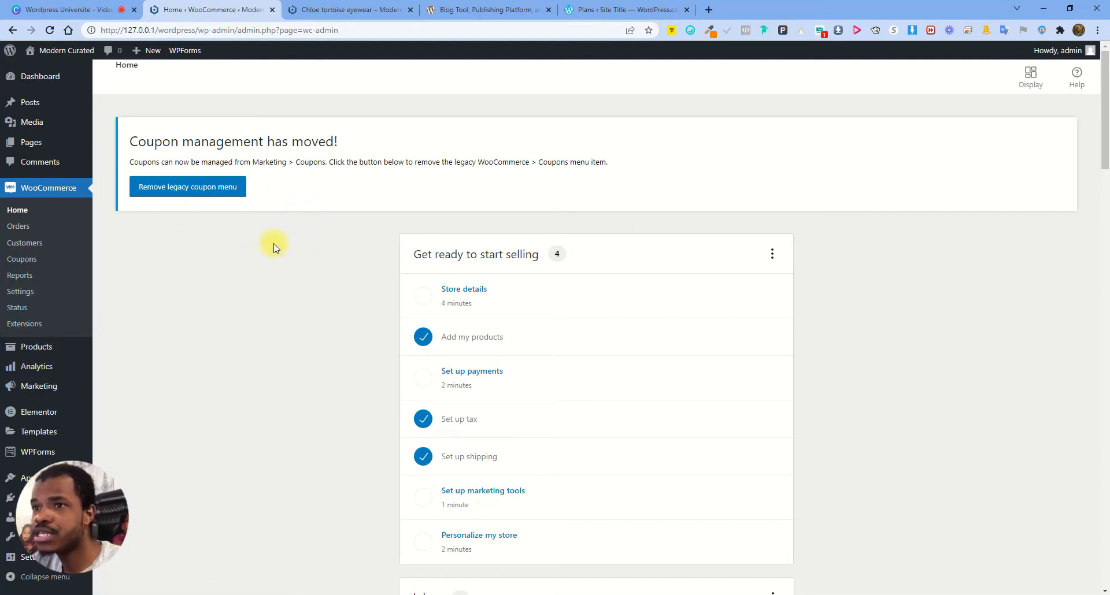
click(21, 227)
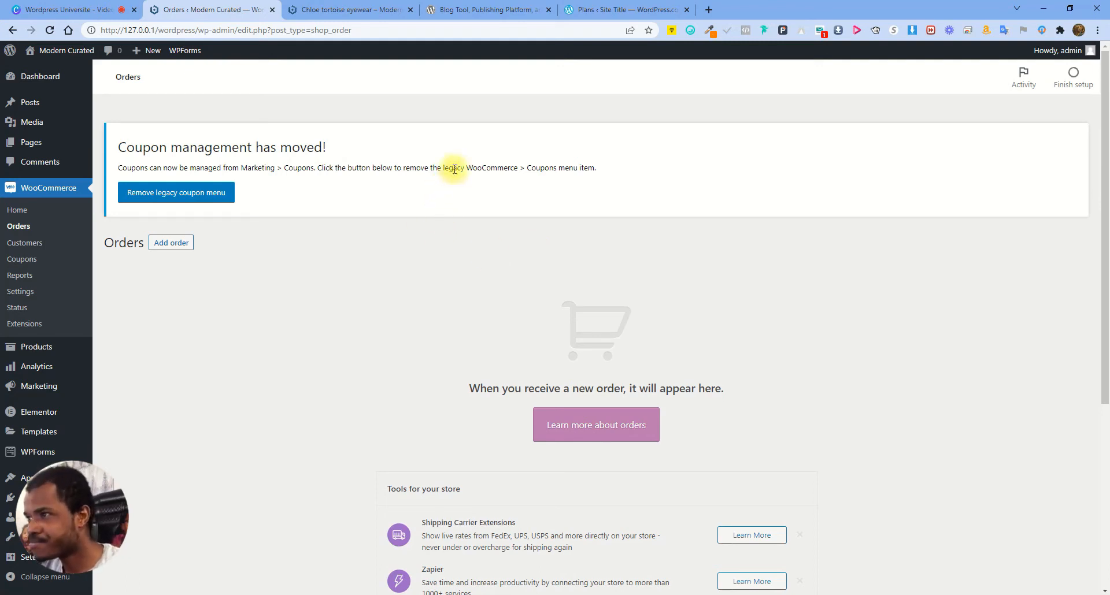
Select and deselect some coupon notice text, then begin adding a new order
drag(460, 168, 497, 168)
click(522, 157)
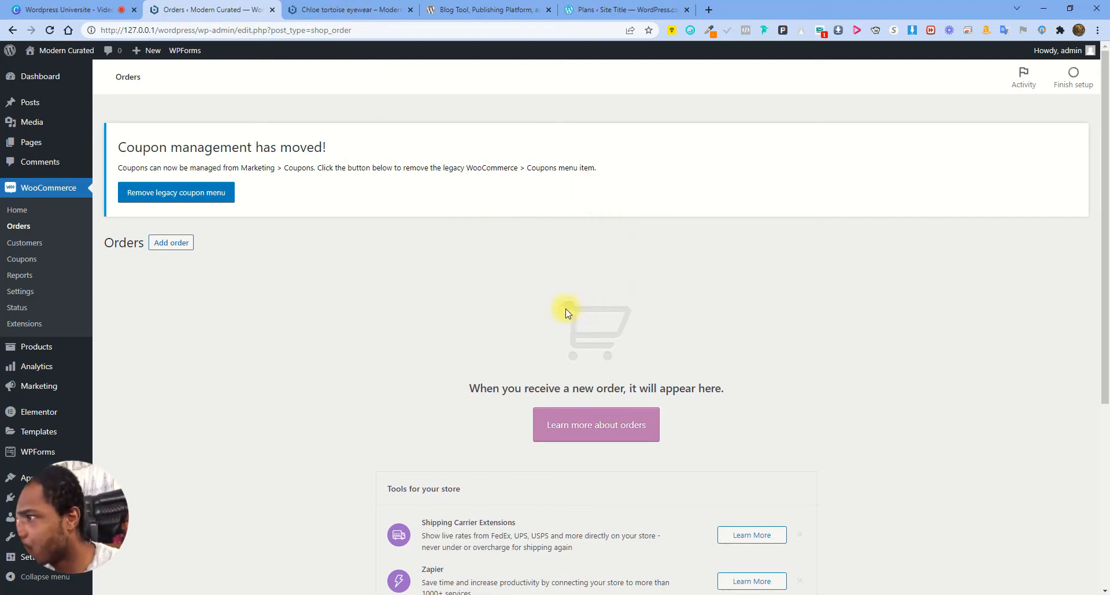
click(188, 251)
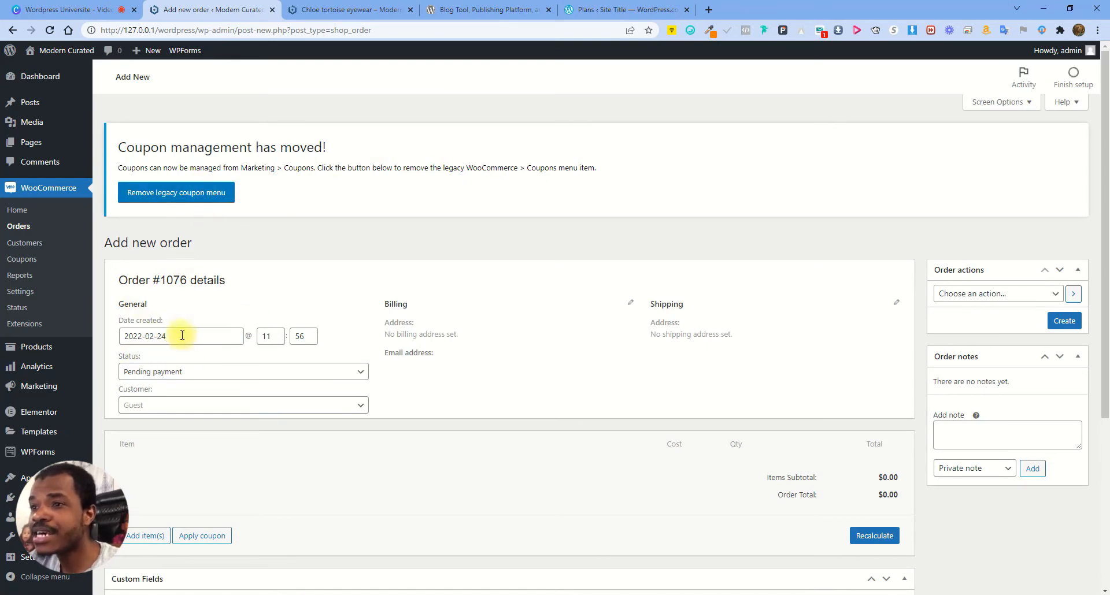
Select and deselect order number 1076, then review the General, Billing and Shipping sections
drag(161, 280, 299, 276)
scroll(299, 276, down, 2)
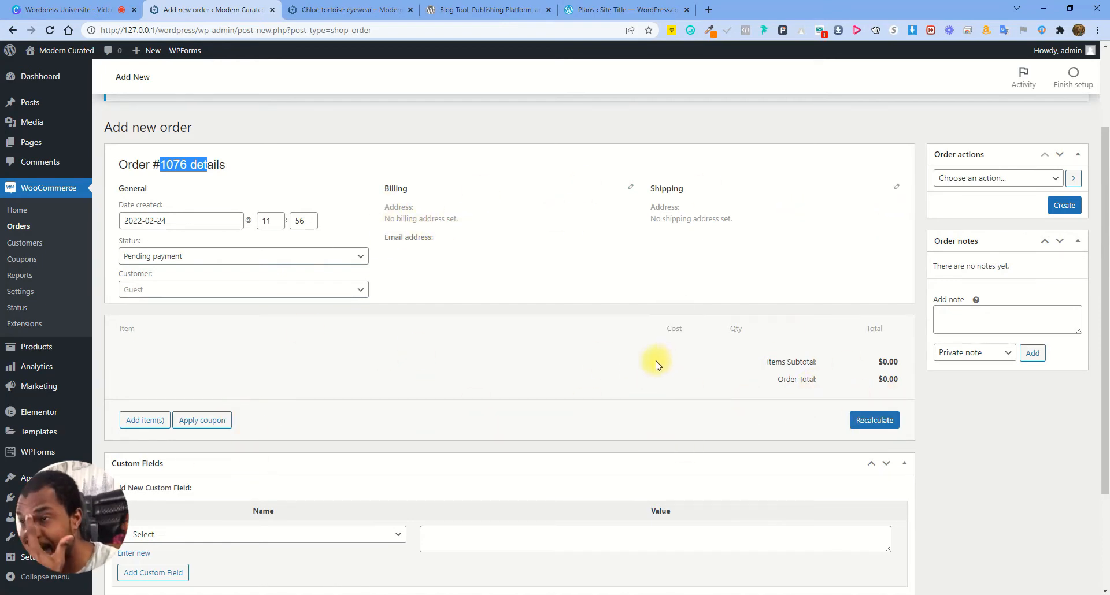
click(581, 315)
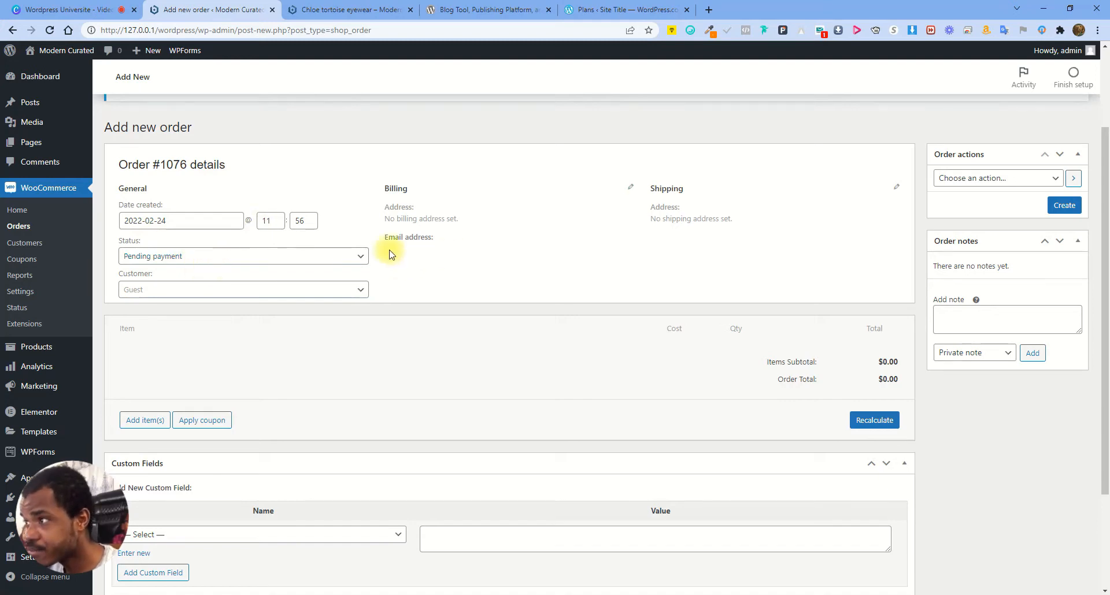
click(629, 189)
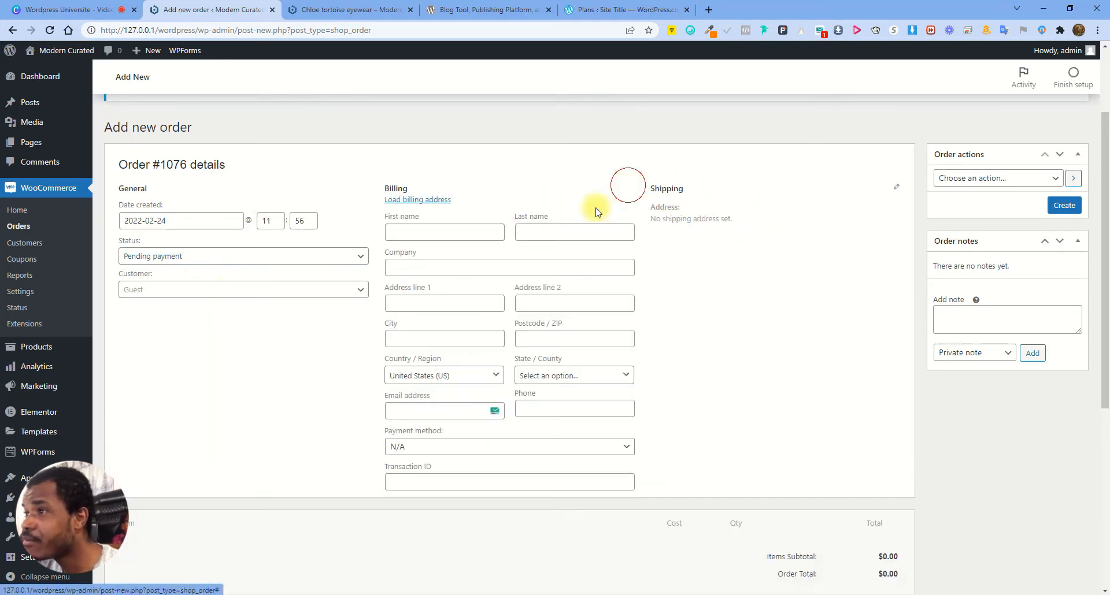
click(896, 186)
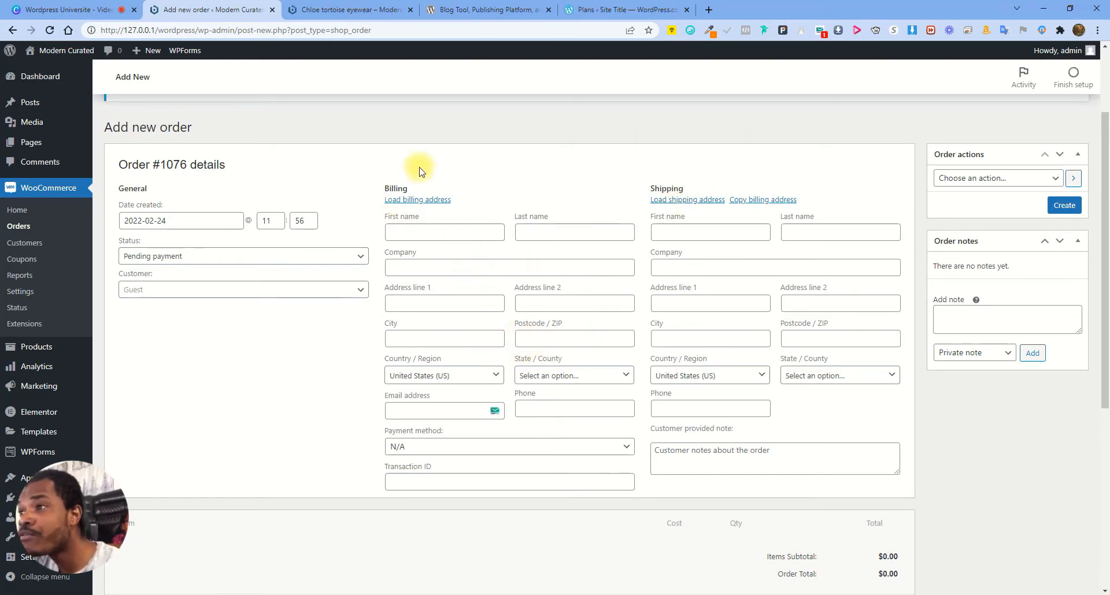
scroll(472, 338, down, 3)
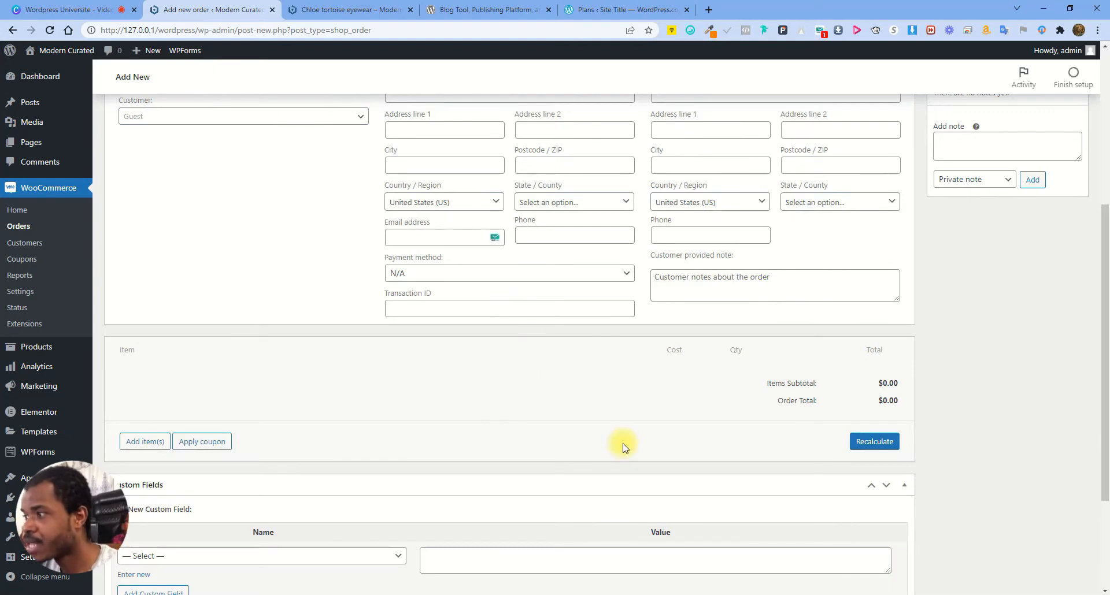
scroll(533, 349, up, 3)
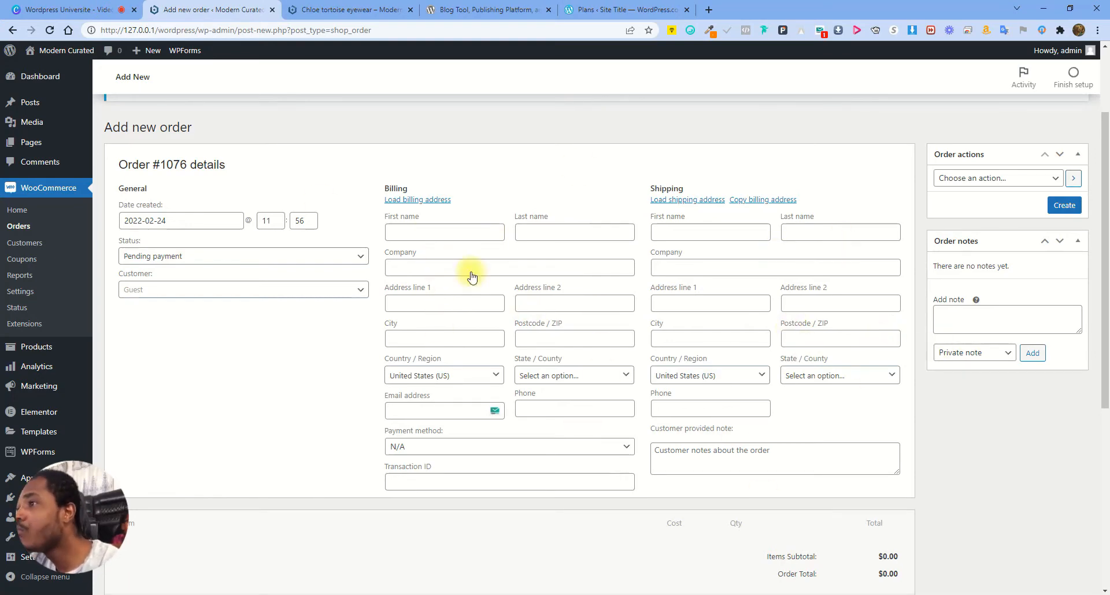
scroll(582, 470, down, 3)
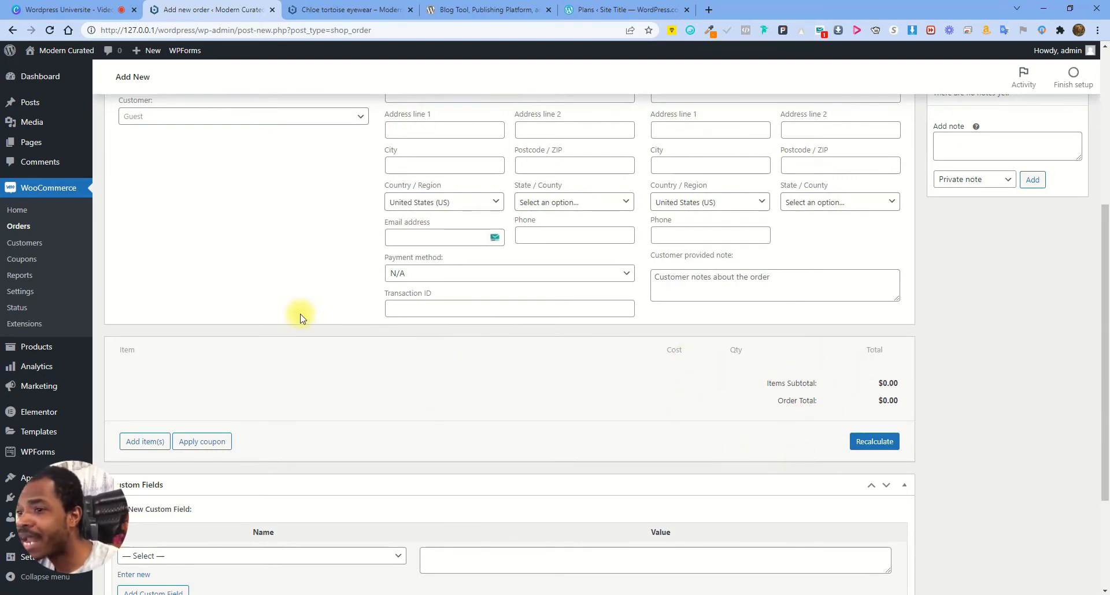
scroll(434, 369, down, 2)
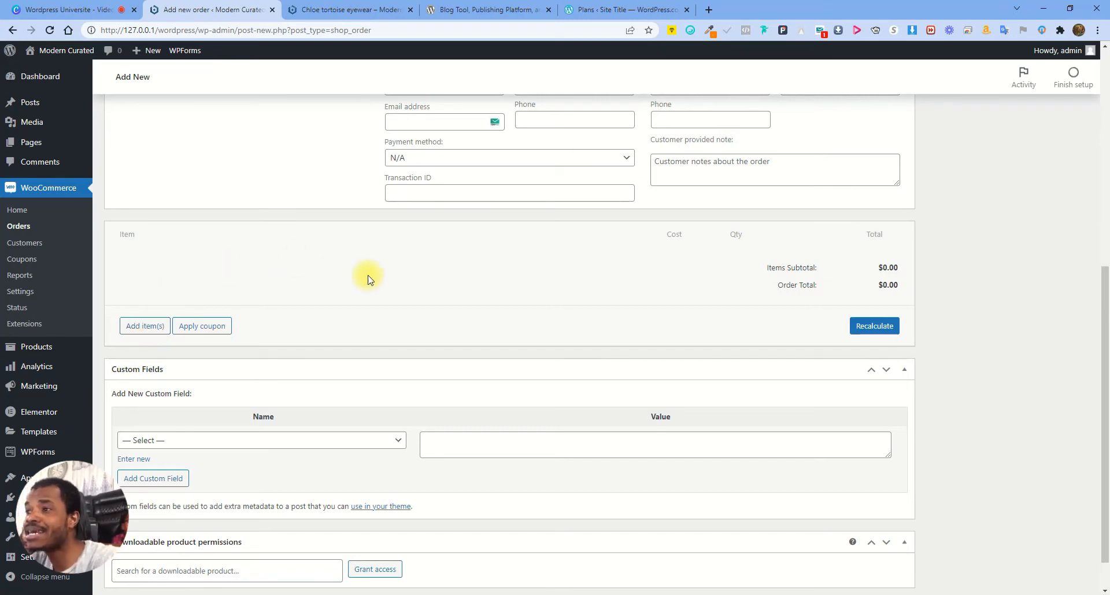
scroll(371, 308, up, 2)
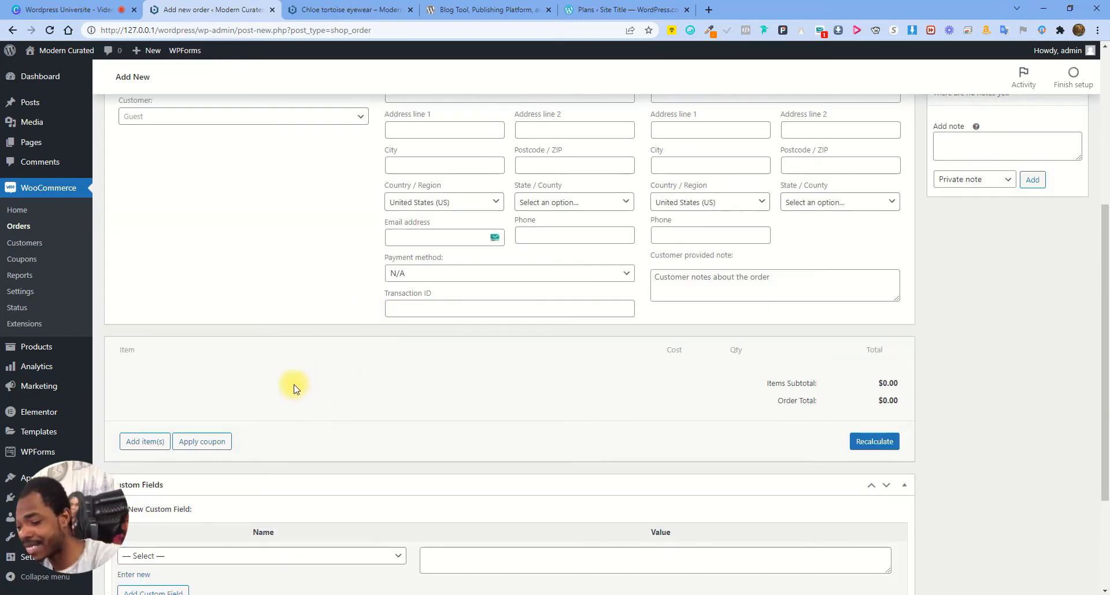
Search 'dres' and add one Gold night party dress (#299) at $72.11 to the order
click(140, 445)
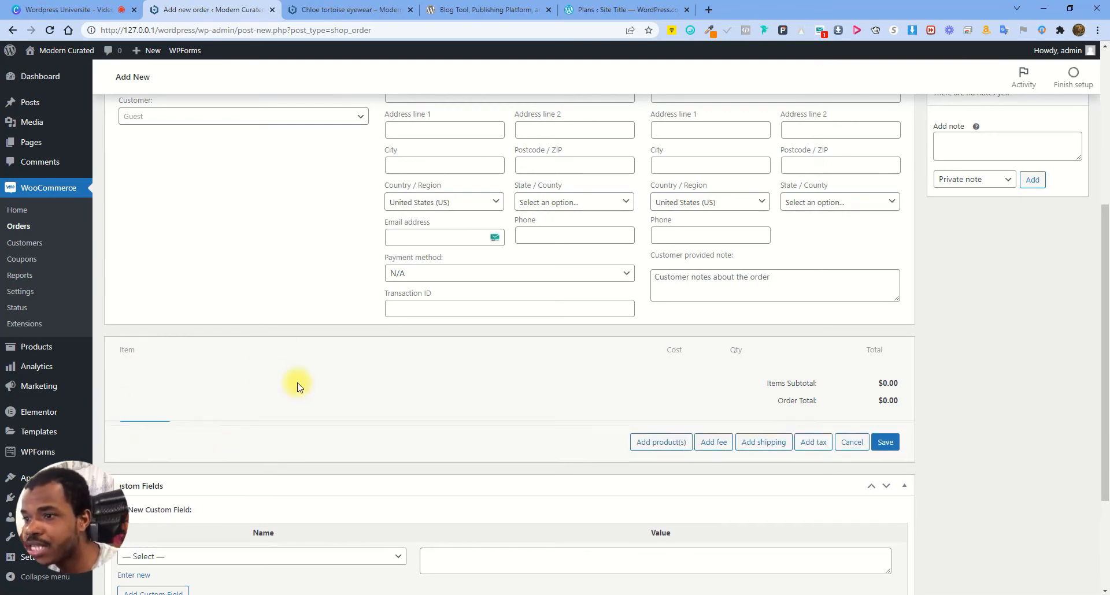
click(654, 443)
click(482, 332)
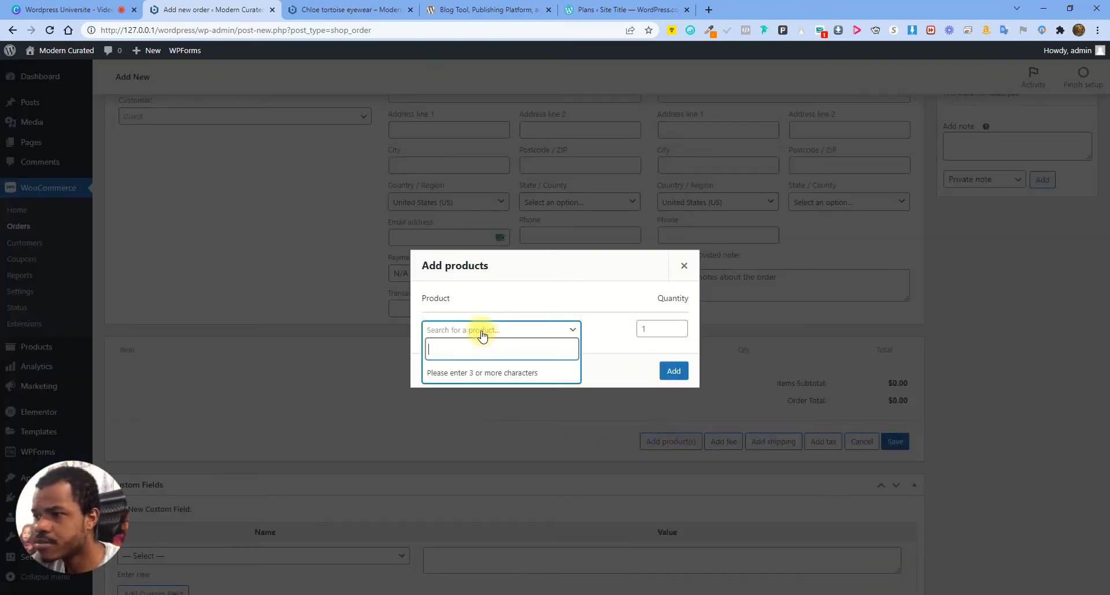
text(dres)
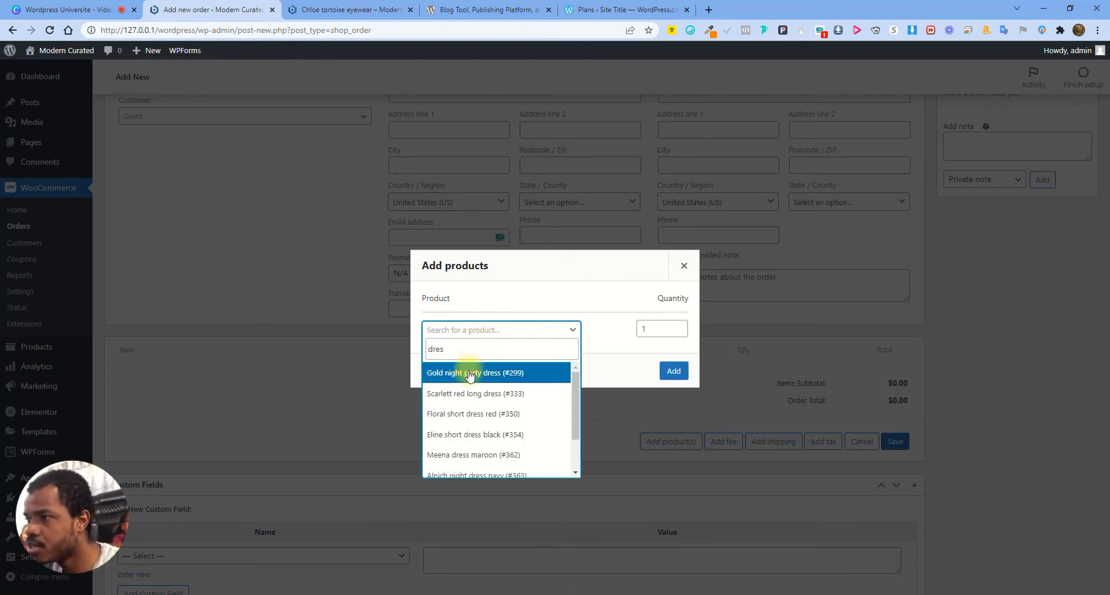
click(469, 374)
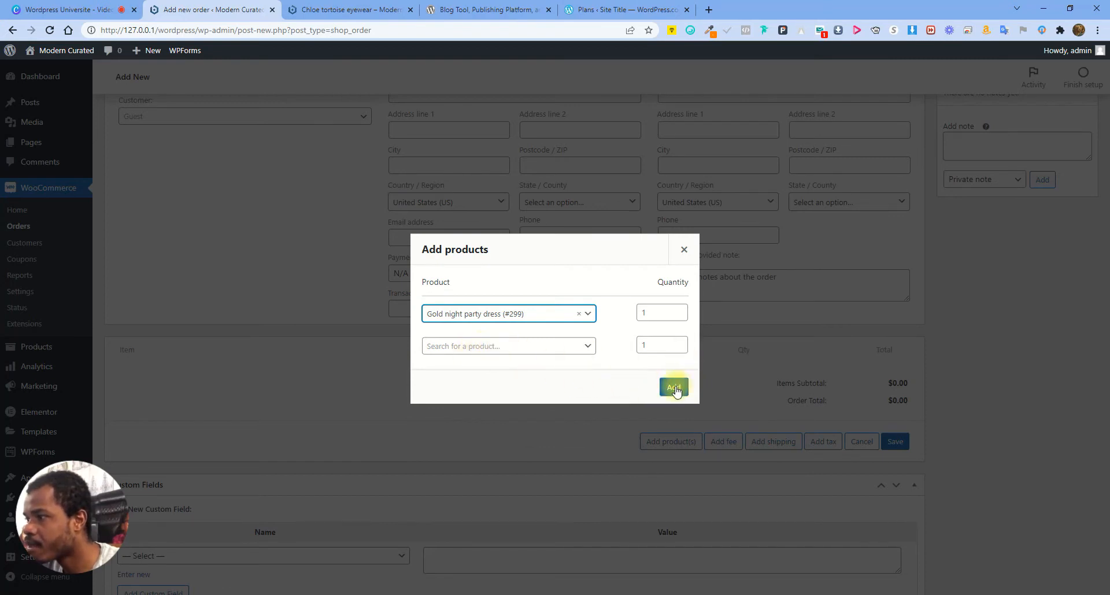
click(656, 312)
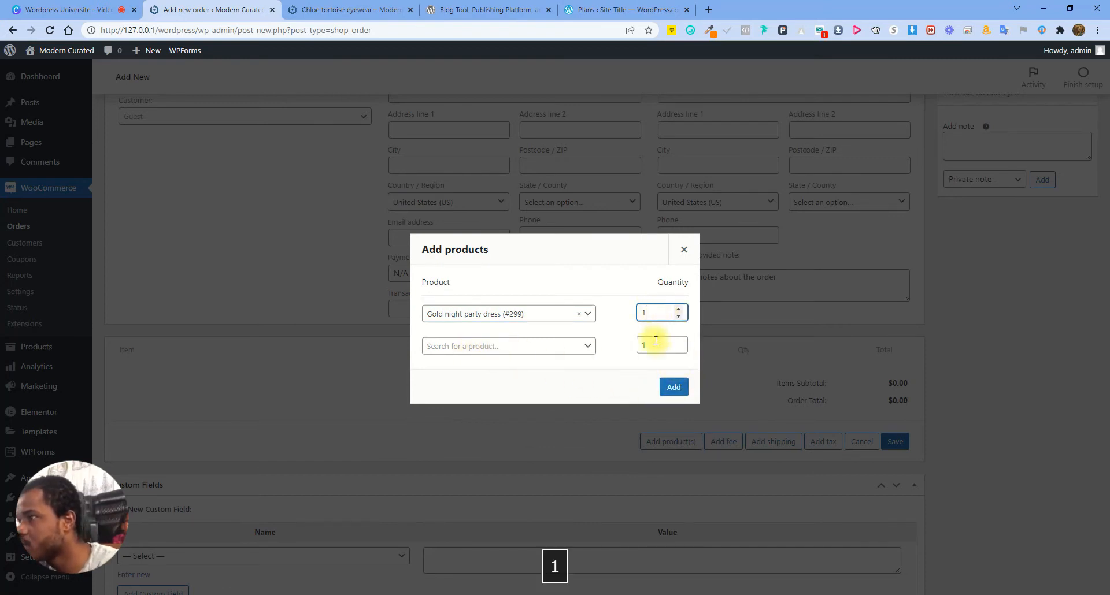
click(673, 386)
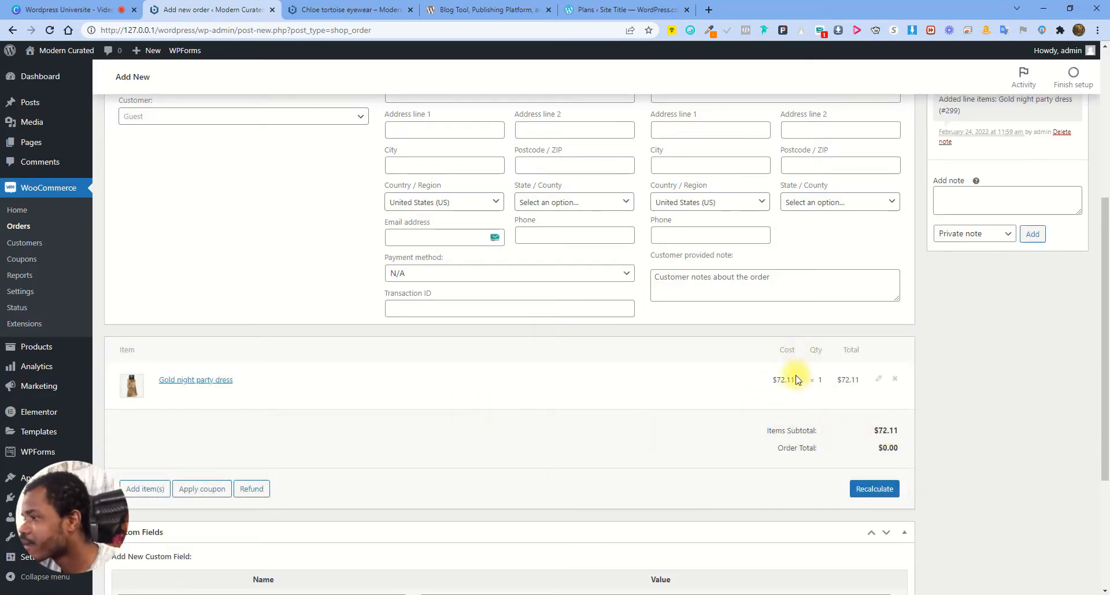
Add a $2 fee to the order
click(142, 489)
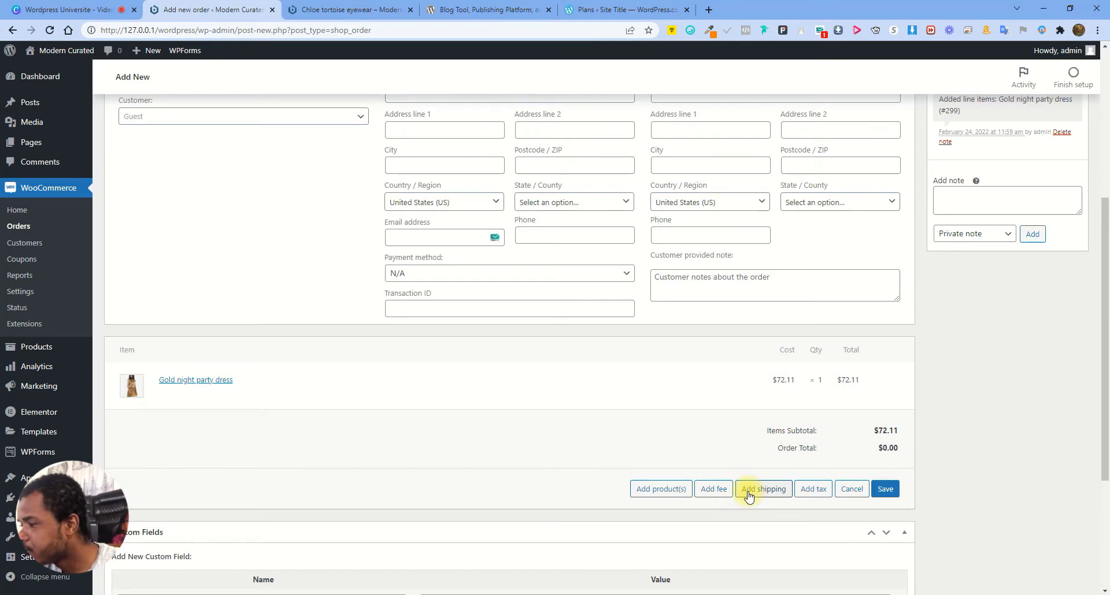
click(712, 490)
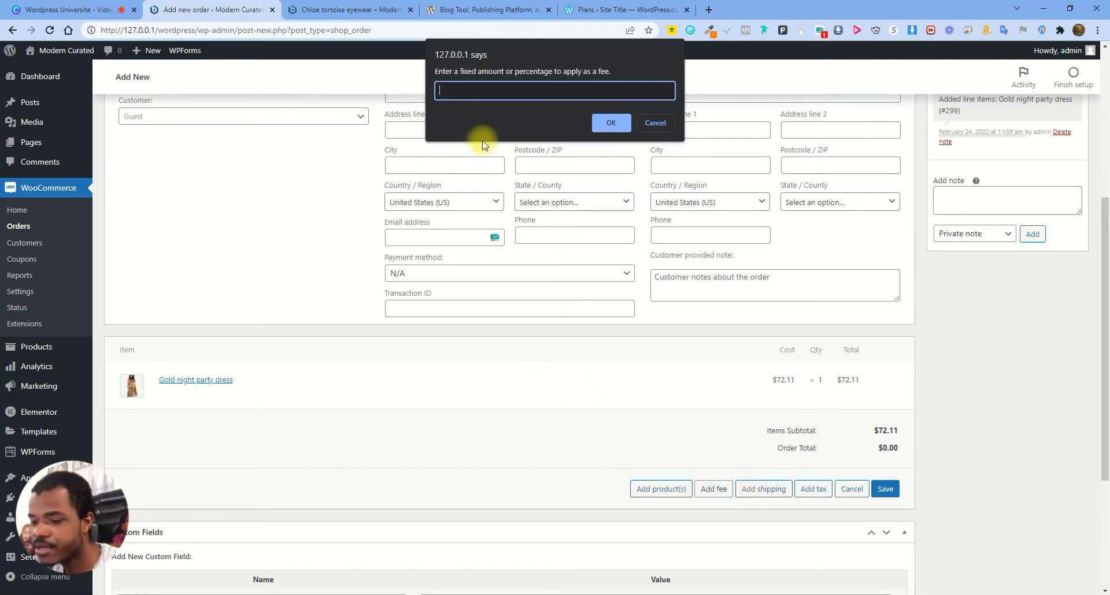
text(2)
click(611, 123)
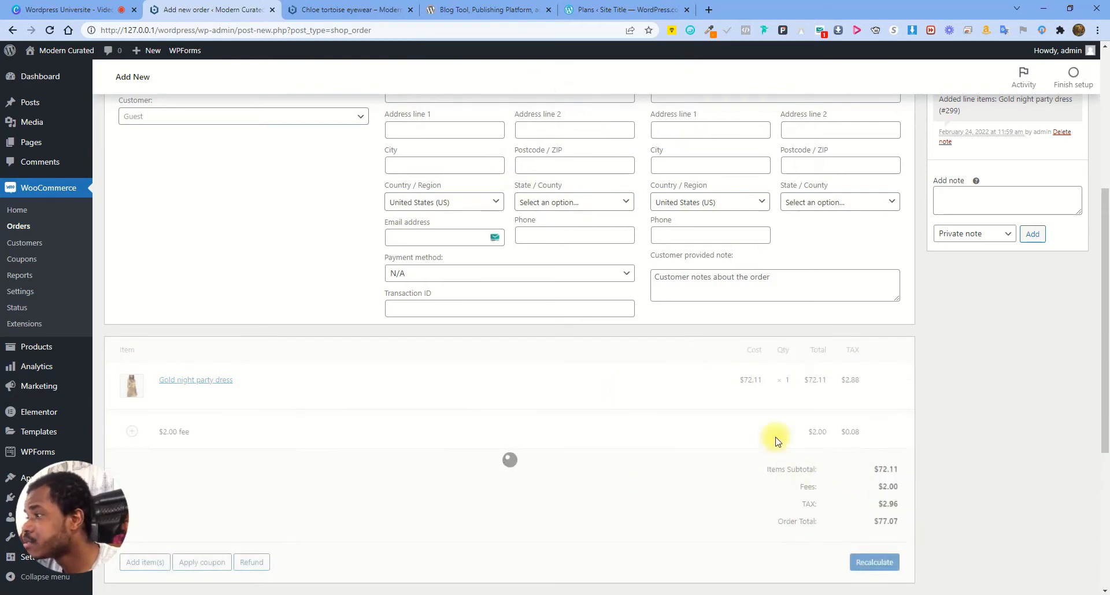
scroll(850, 476, down, 2)
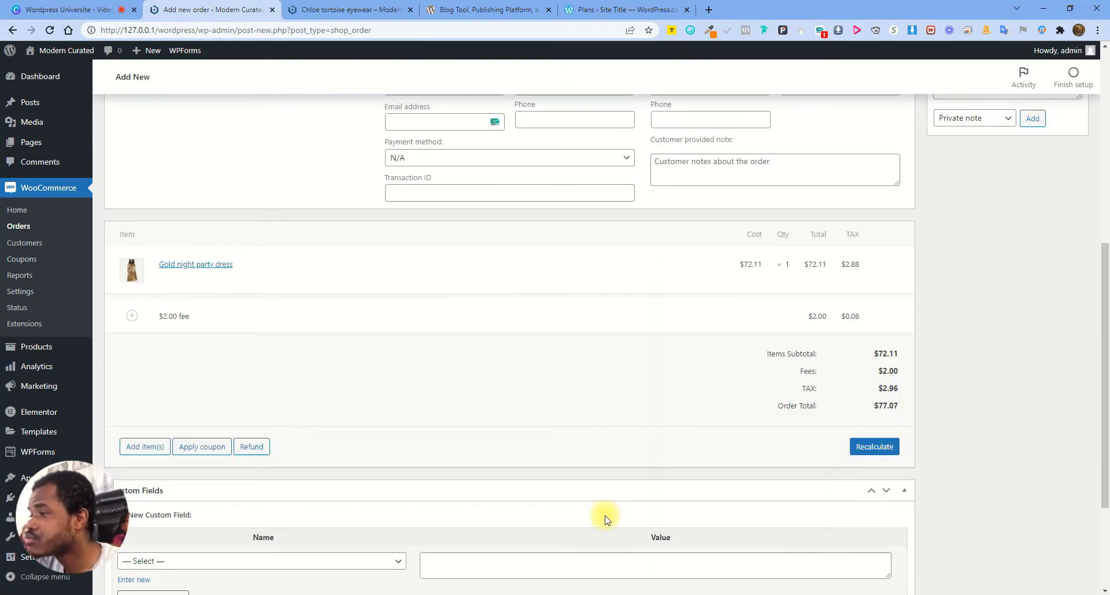
Try adding the 4% US-TAX-1 rate, dismiss the duplicate warning, and save the items
click(151, 448)
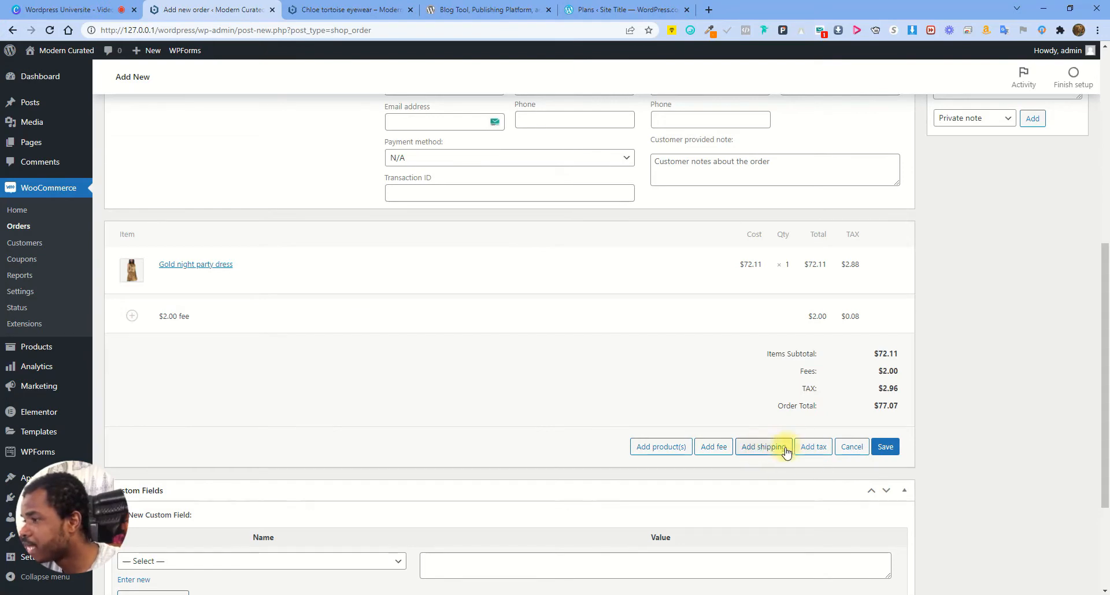
click(811, 449)
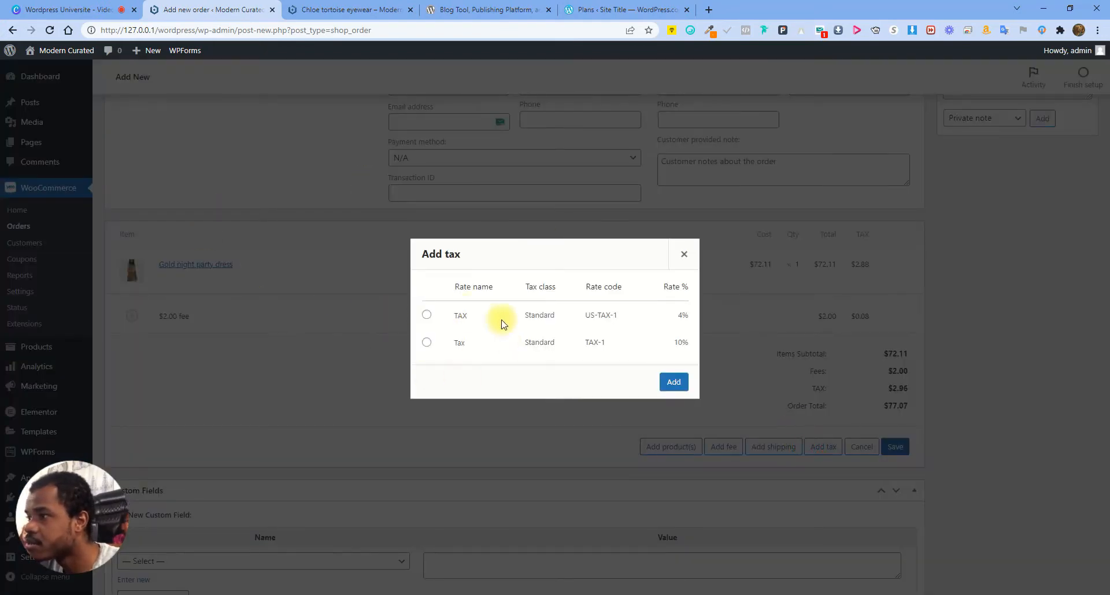
click(427, 315)
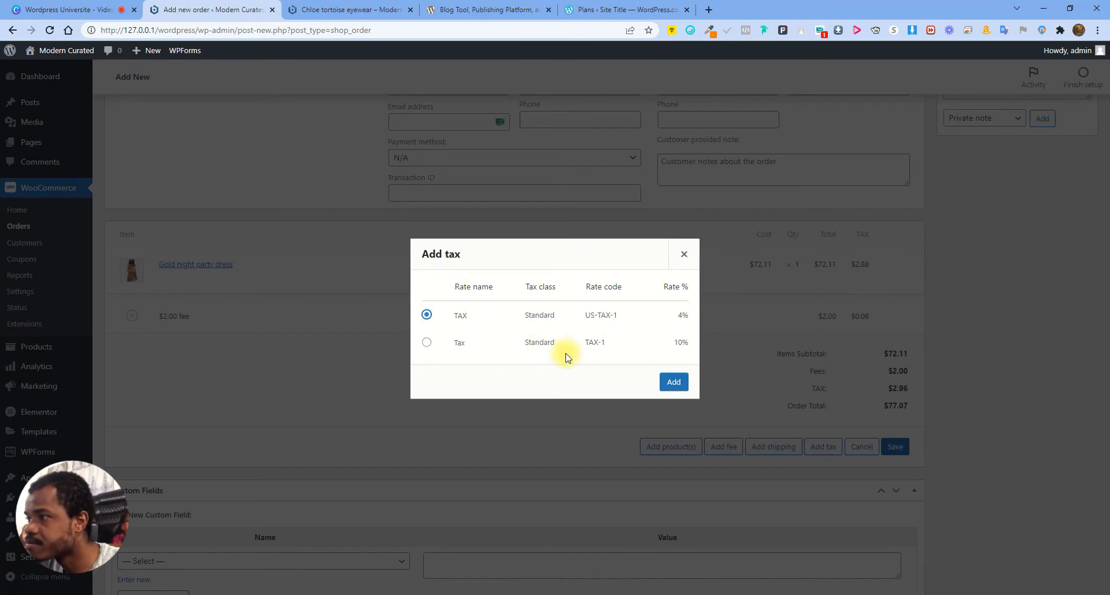
click(674, 384)
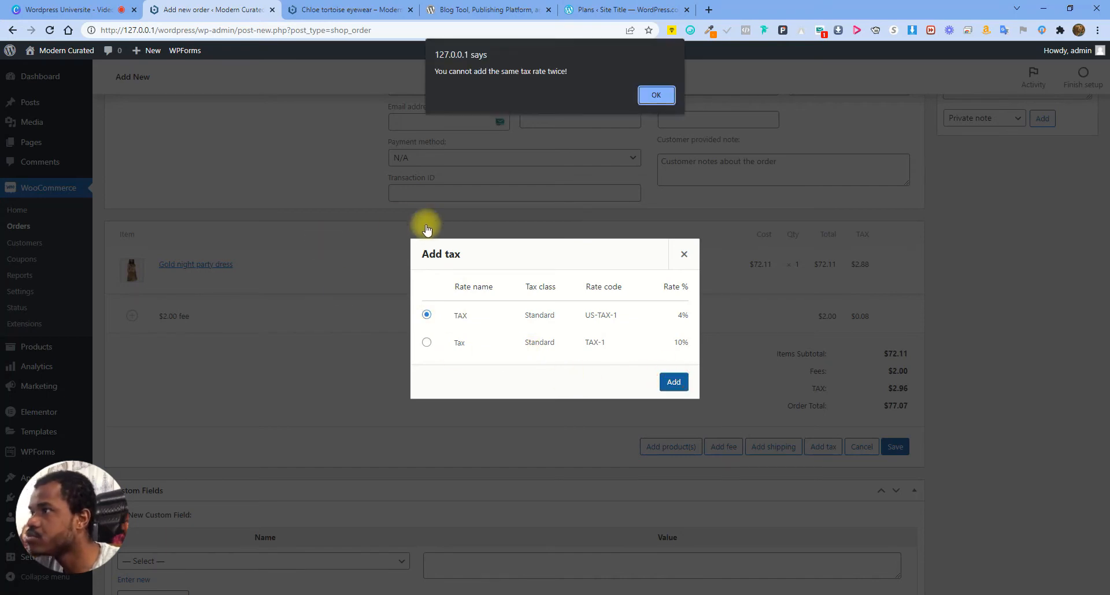
click(651, 94)
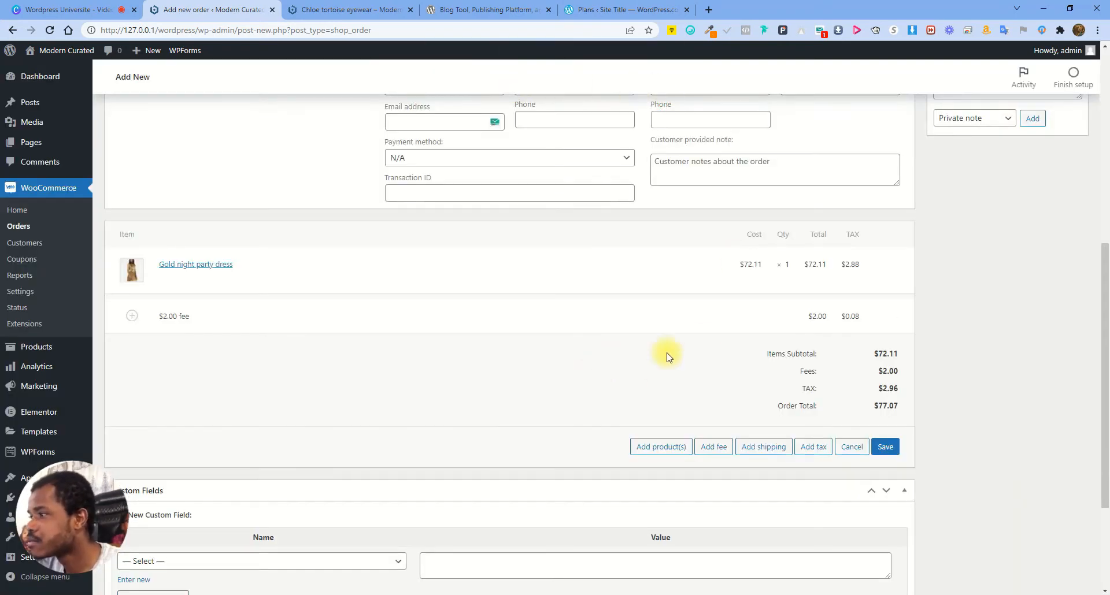
click(885, 446)
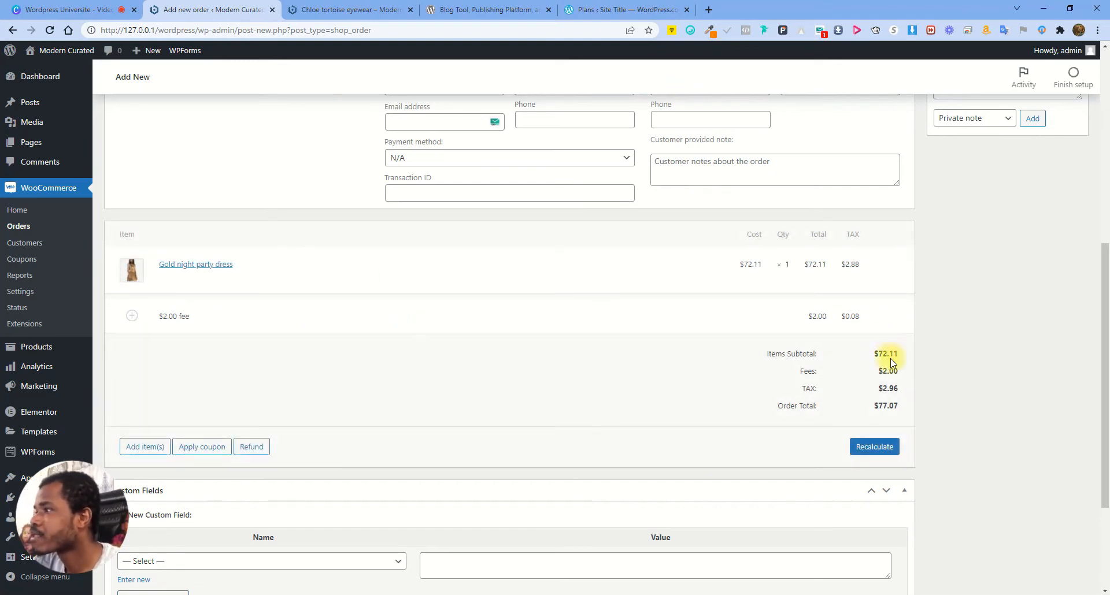
scroll(951, 358, up, 10)
scroll(746, 365, down, 12)
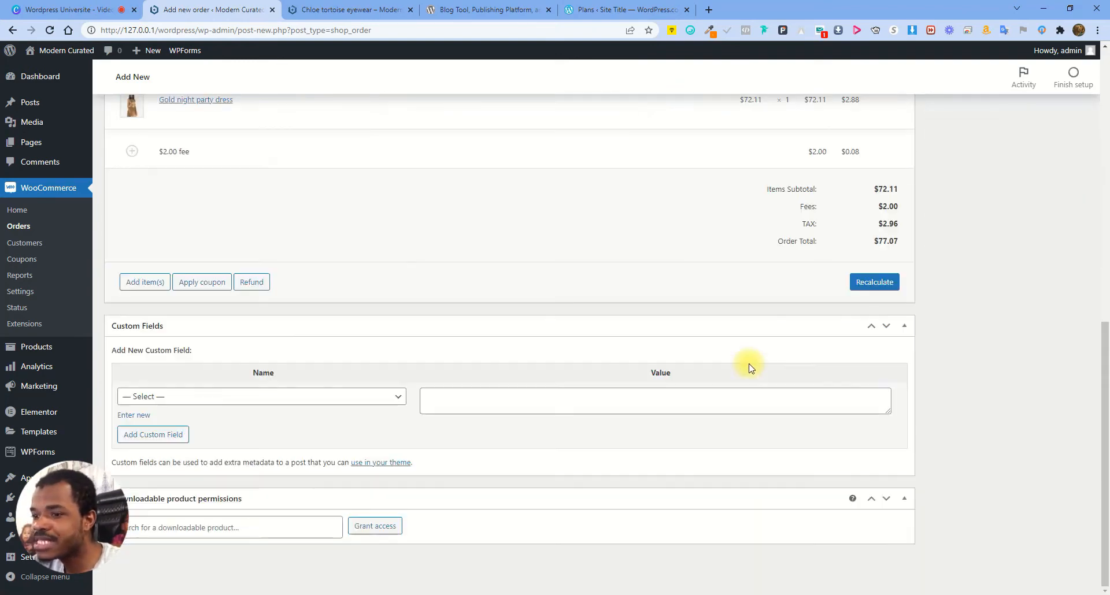
scroll(746, 381, up, 5)
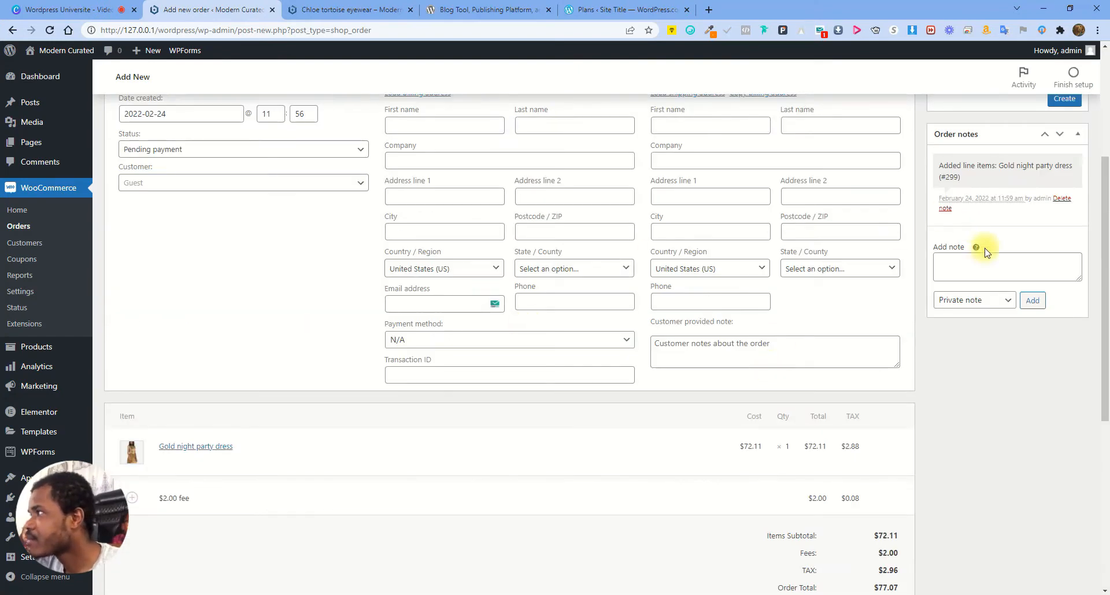
scroll(972, 231, up, 2)
scroll(809, 283, down, 5)
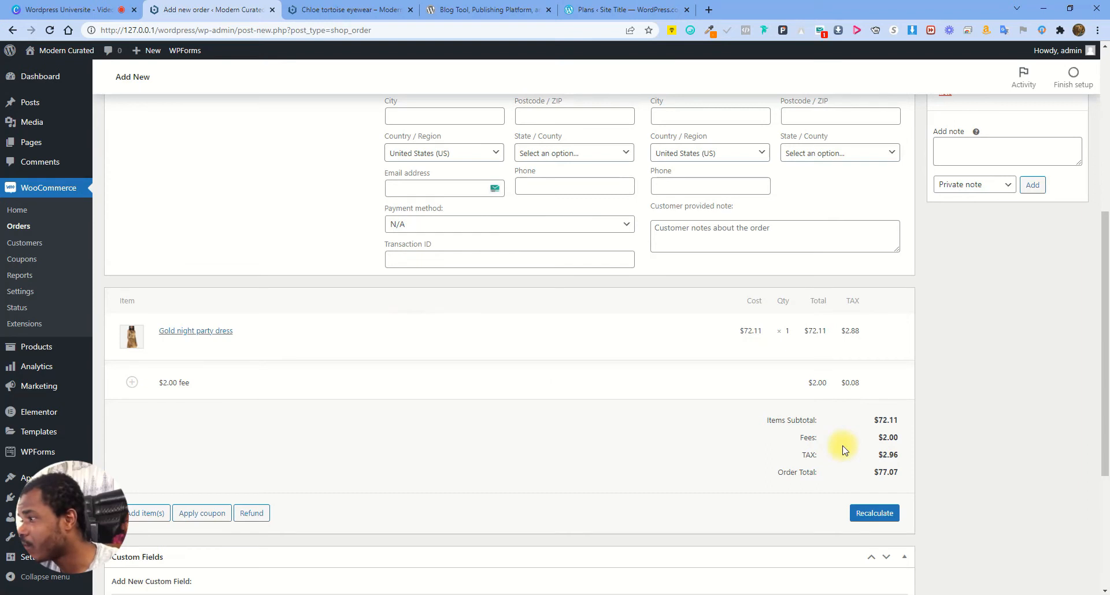
drag(878, 418, 899, 484)
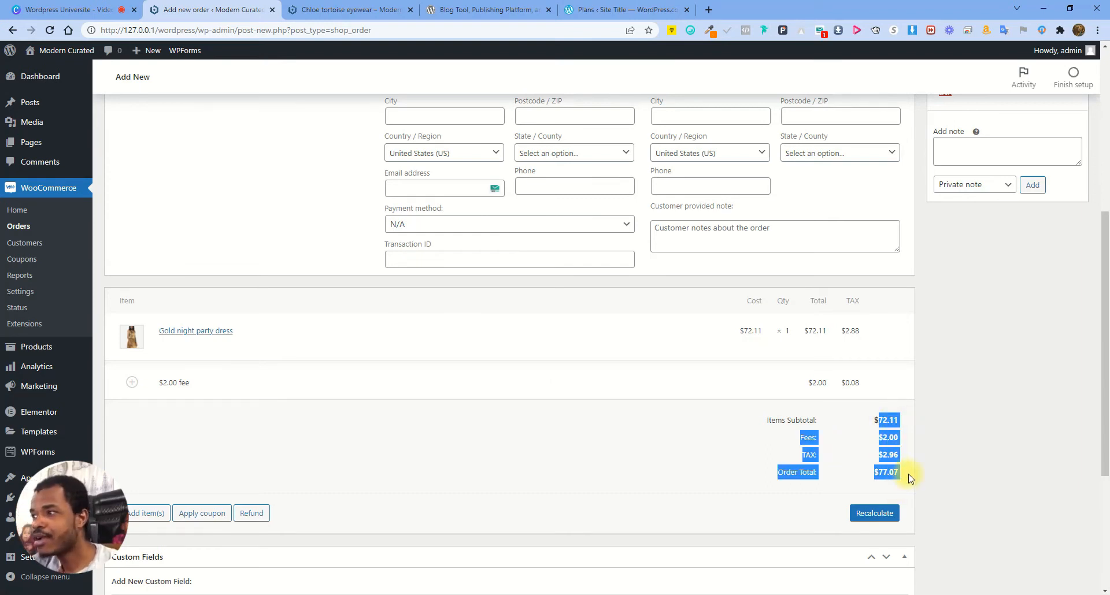
click(475, 365)
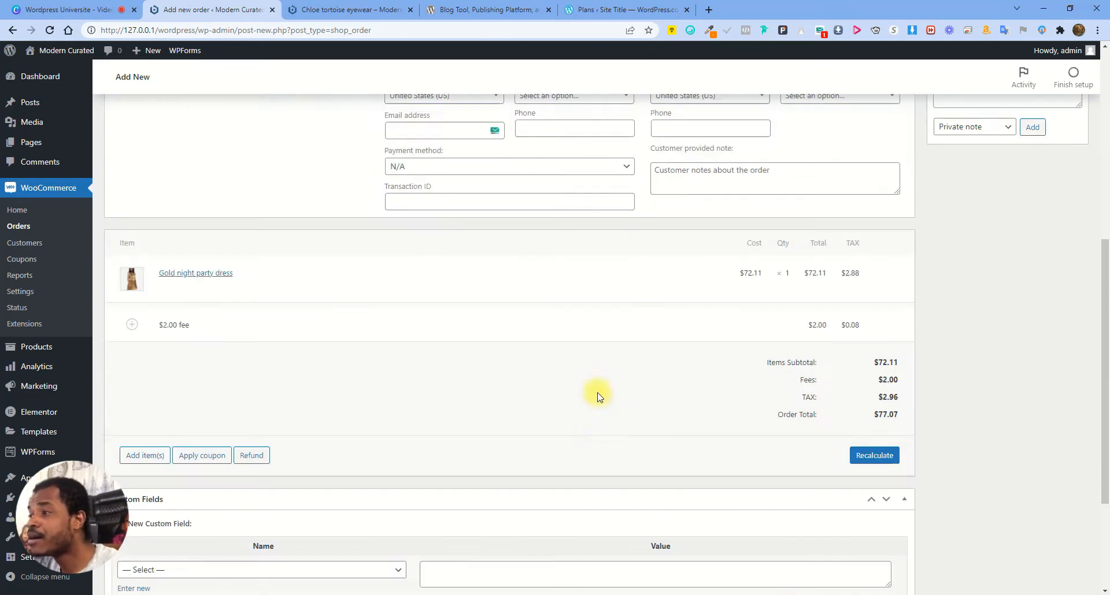
scroll(598, 397, down, 1)
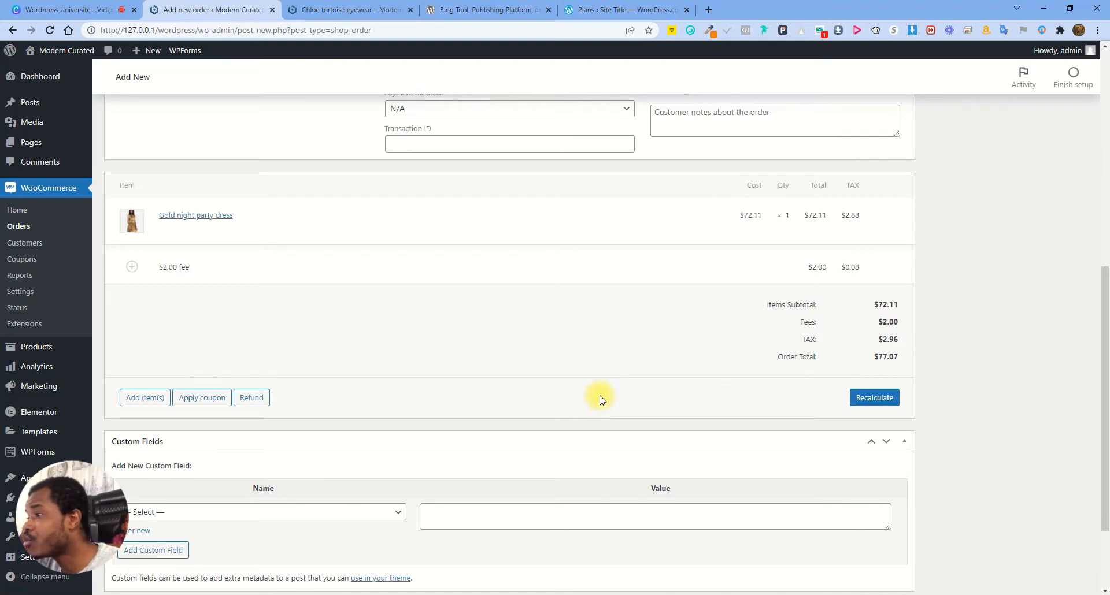
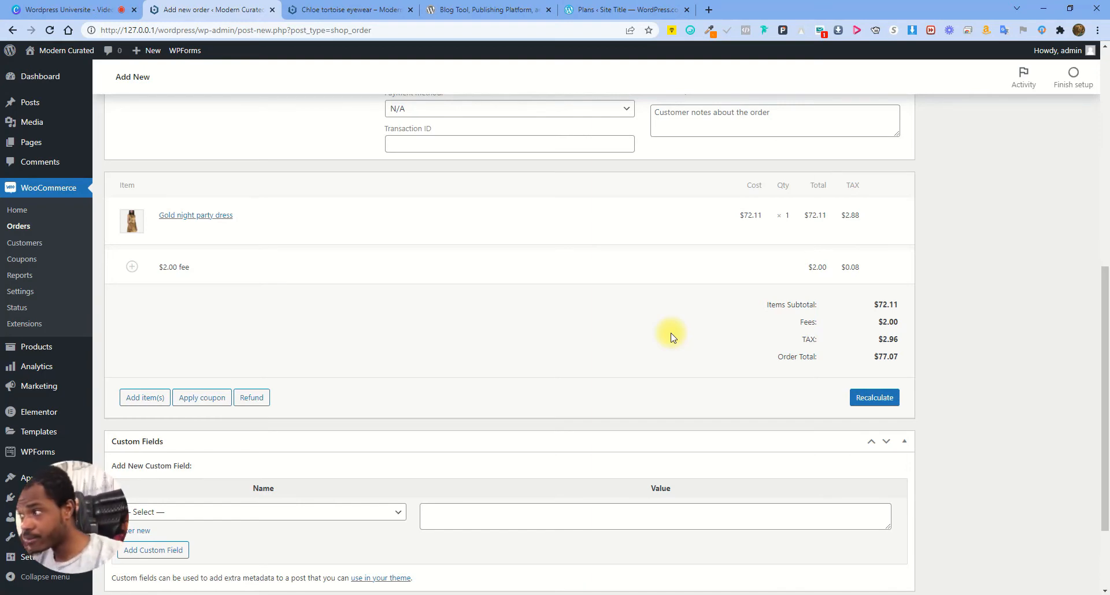
Create order #1076 with the Gold night party dress and $2 fee, totalling $77.07
scroll(670, 337, up, 5)
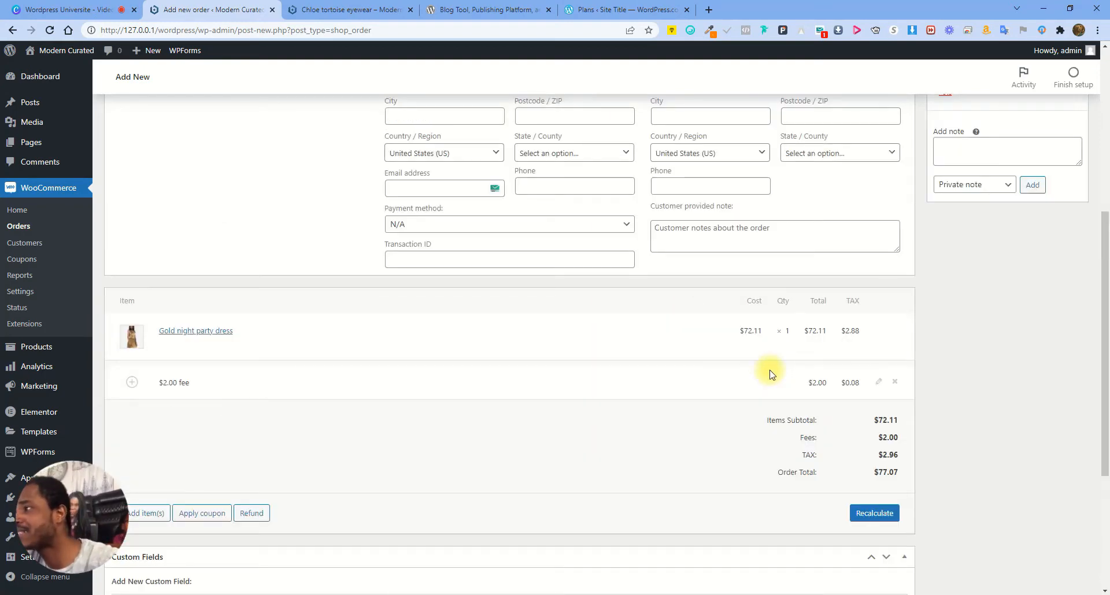
scroll(977, 461, up, 3)
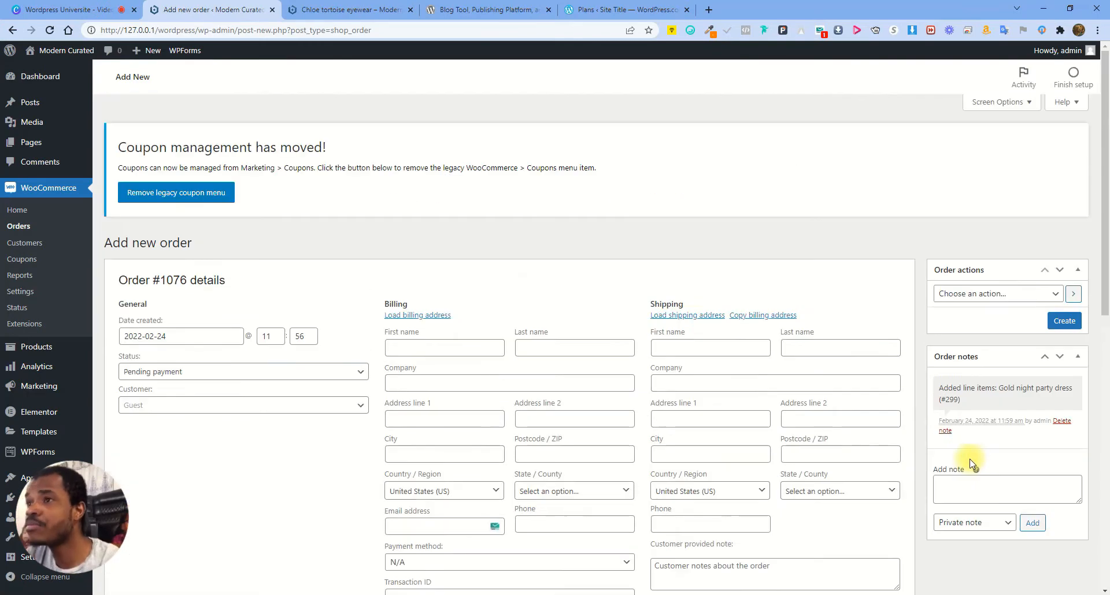
scroll(830, 471, down, 4)
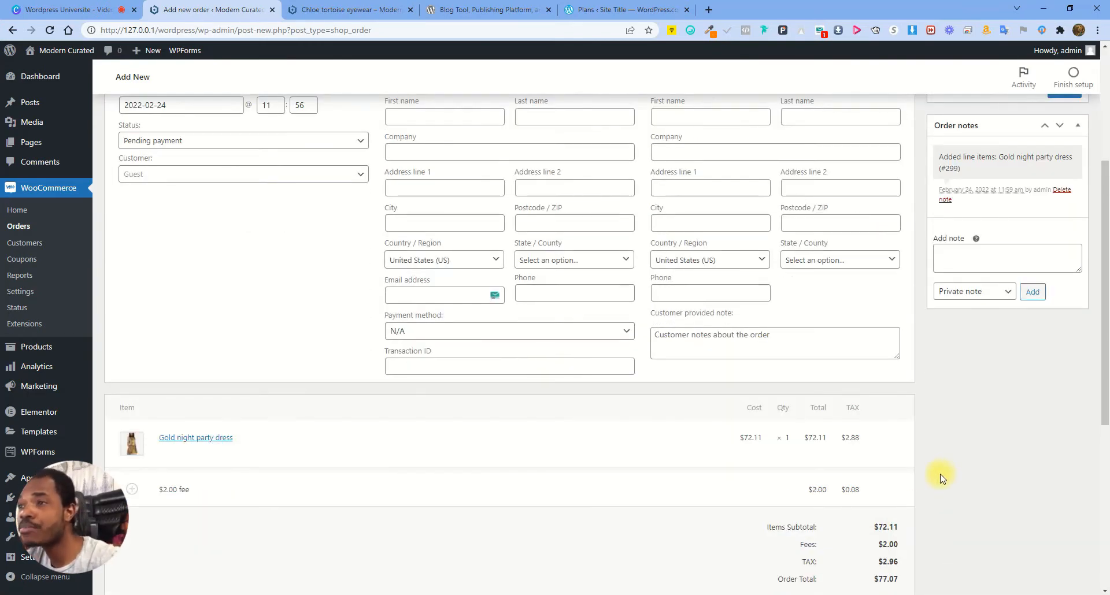
scroll(937, 490, up, 4)
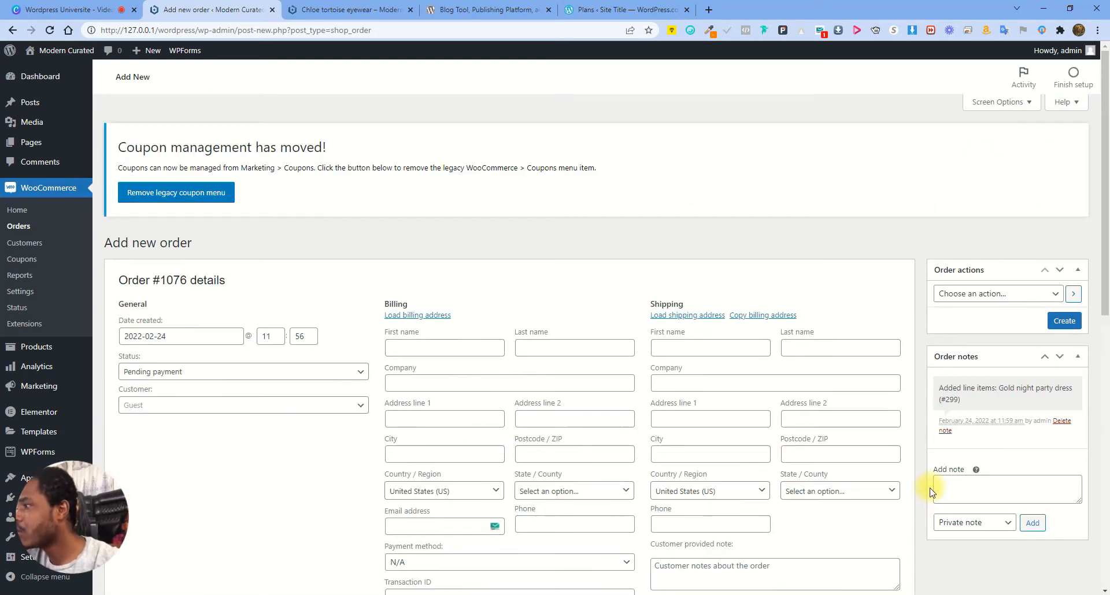
click(1063, 320)
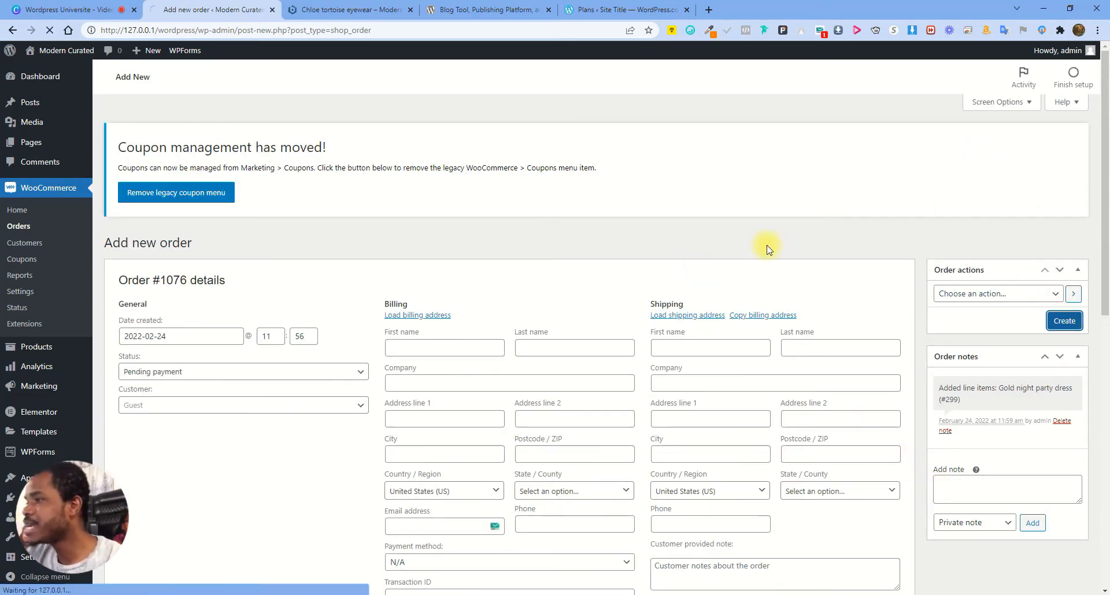
scroll(810, 405, down, 5)
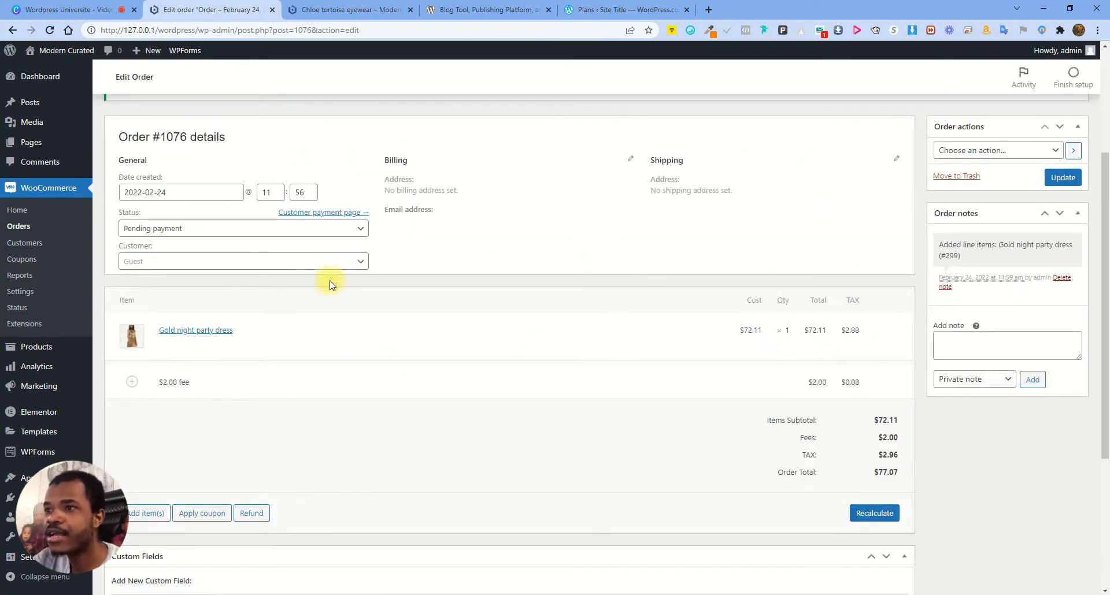
Change order #1076's status to Processing, update it, and return to the Orders list
click(17, 211)
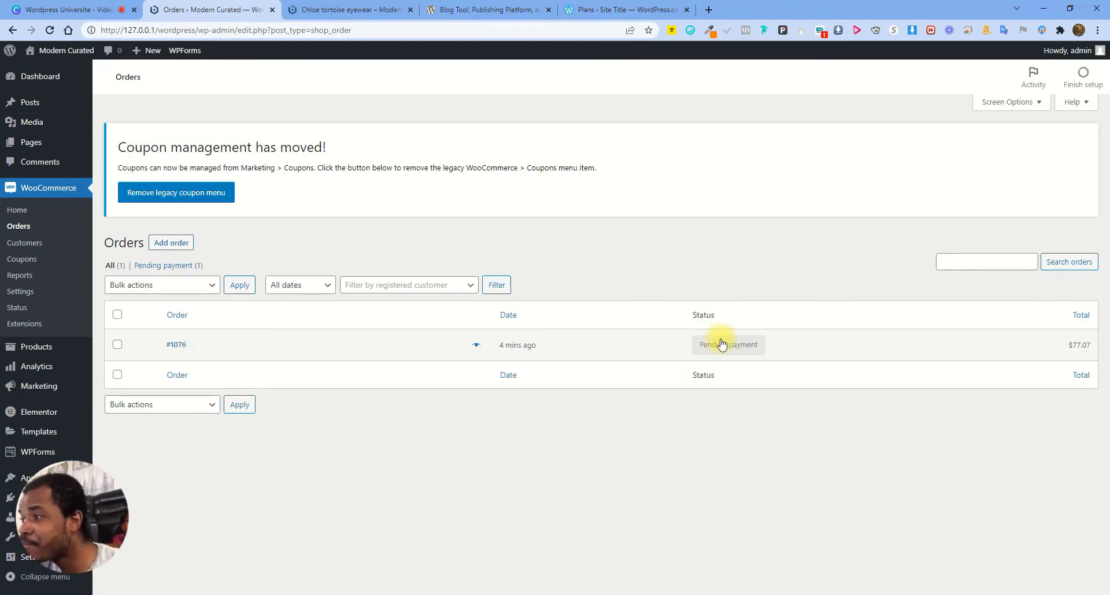
click(173, 346)
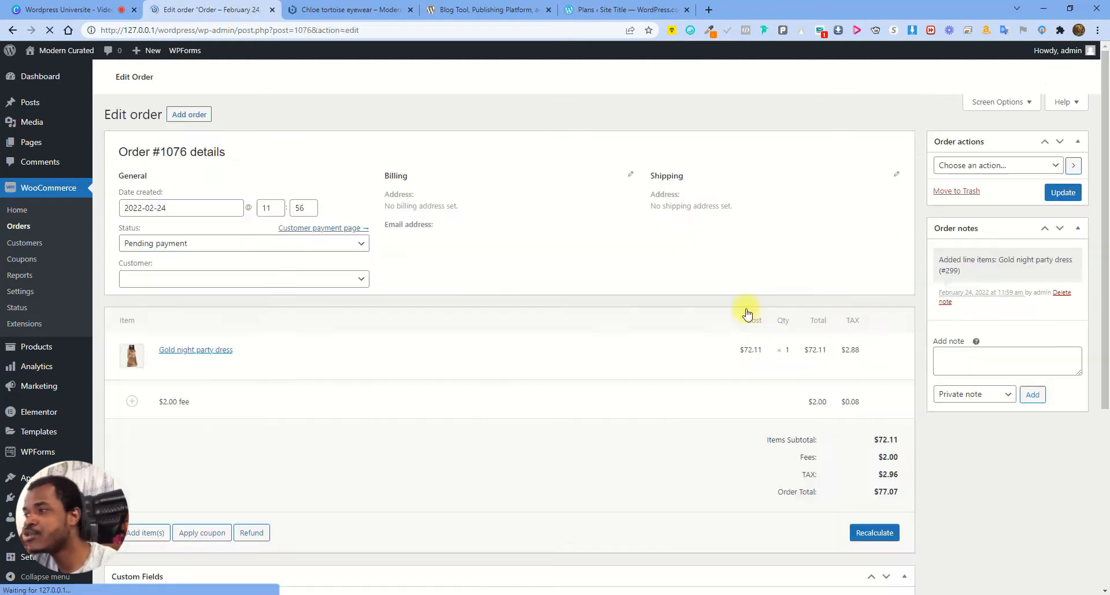
click(242, 372)
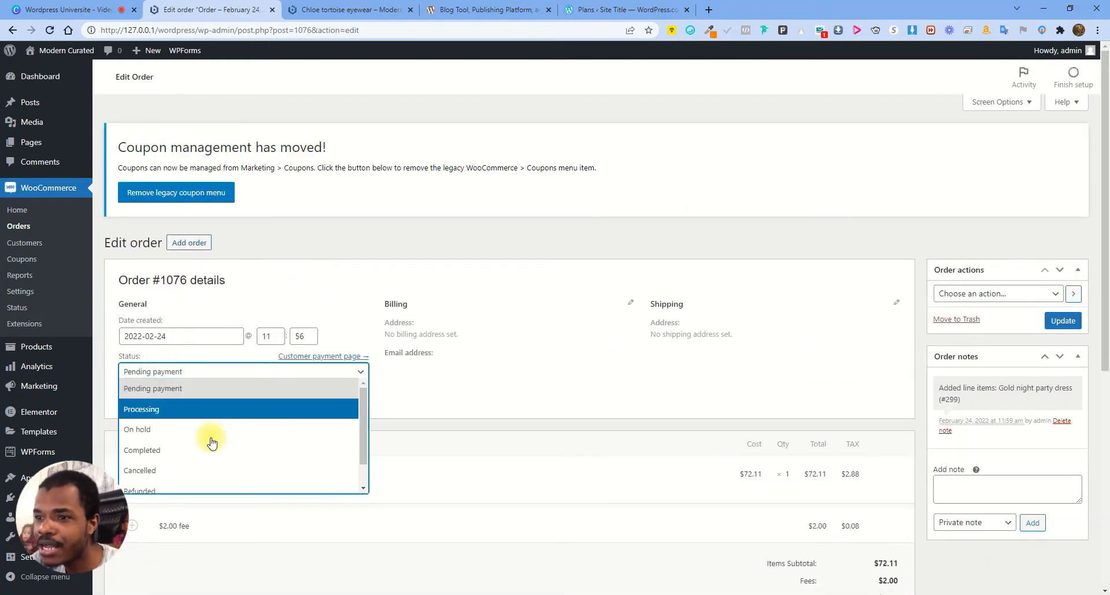
click(165, 412)
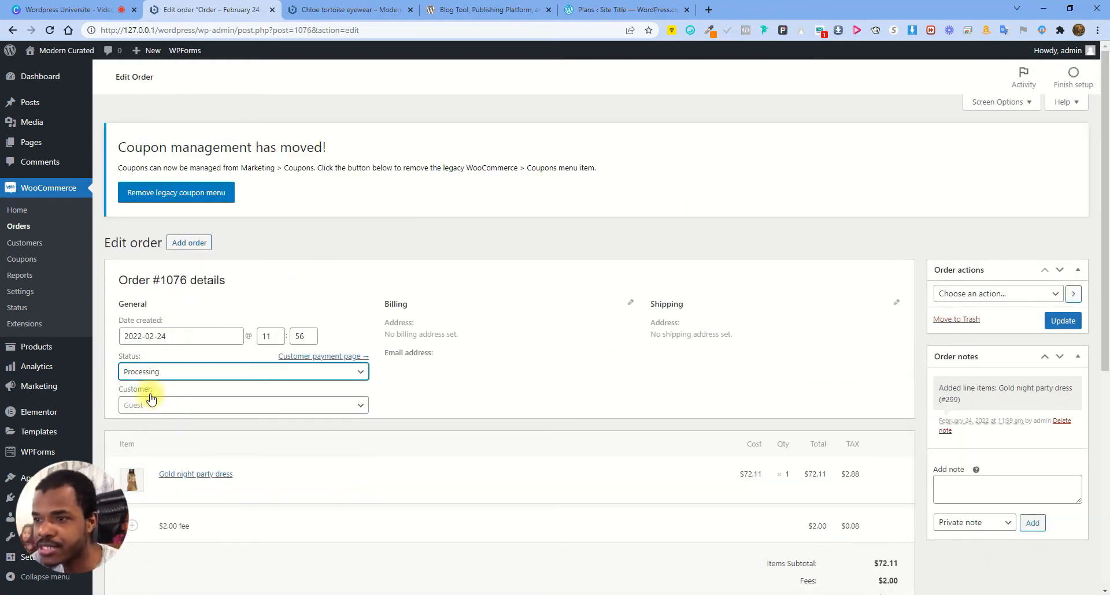
click(1063, 322)
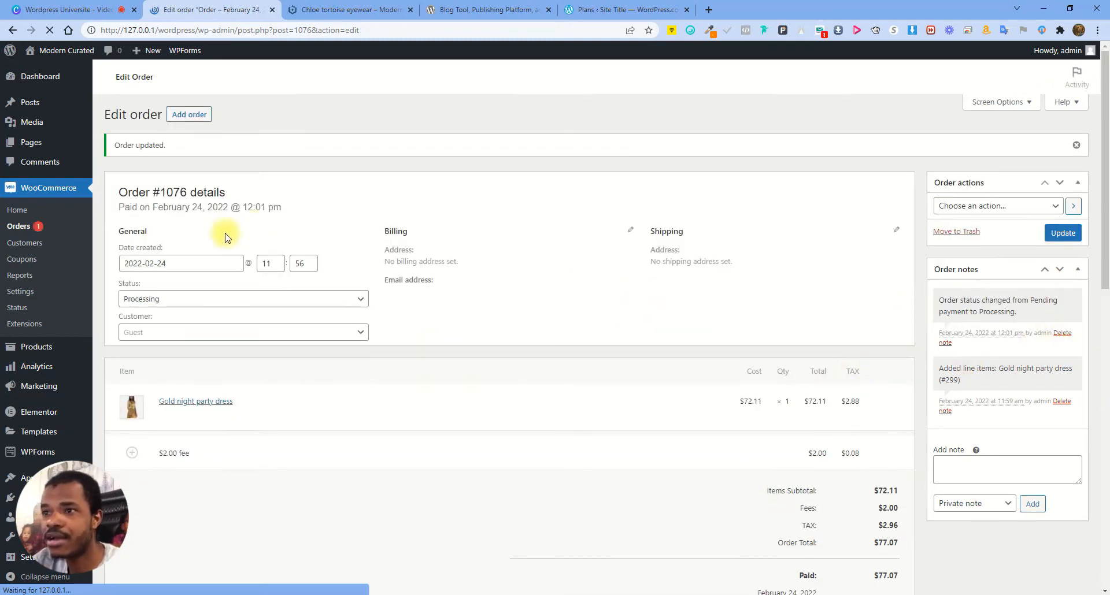
click(27, 229)
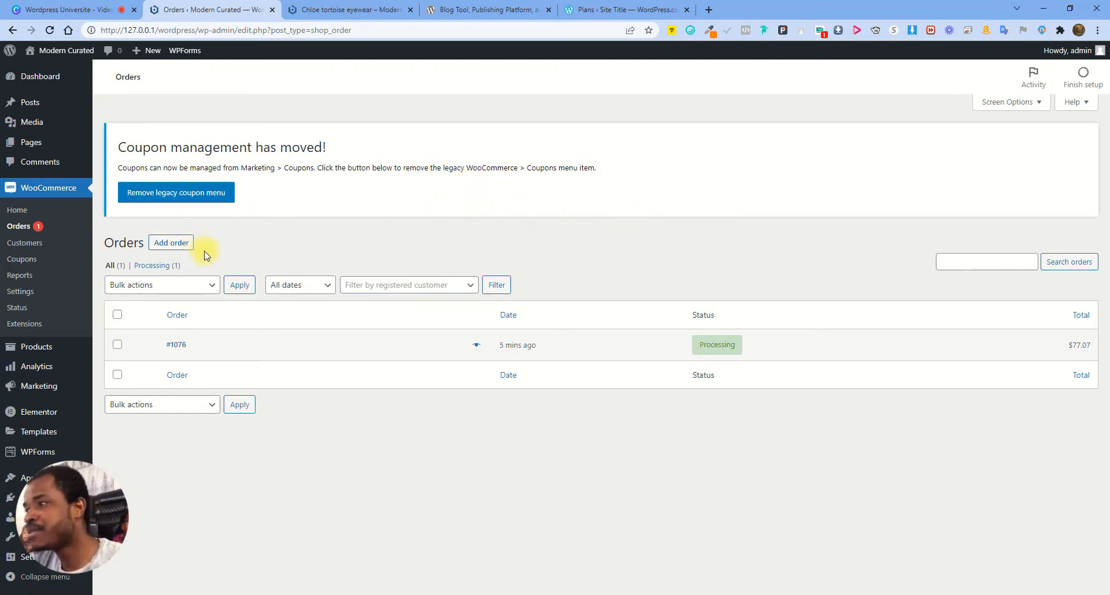
Create order #1077 with a dress, a tax rate and Flat rate shipping at 9
click(175, 243)
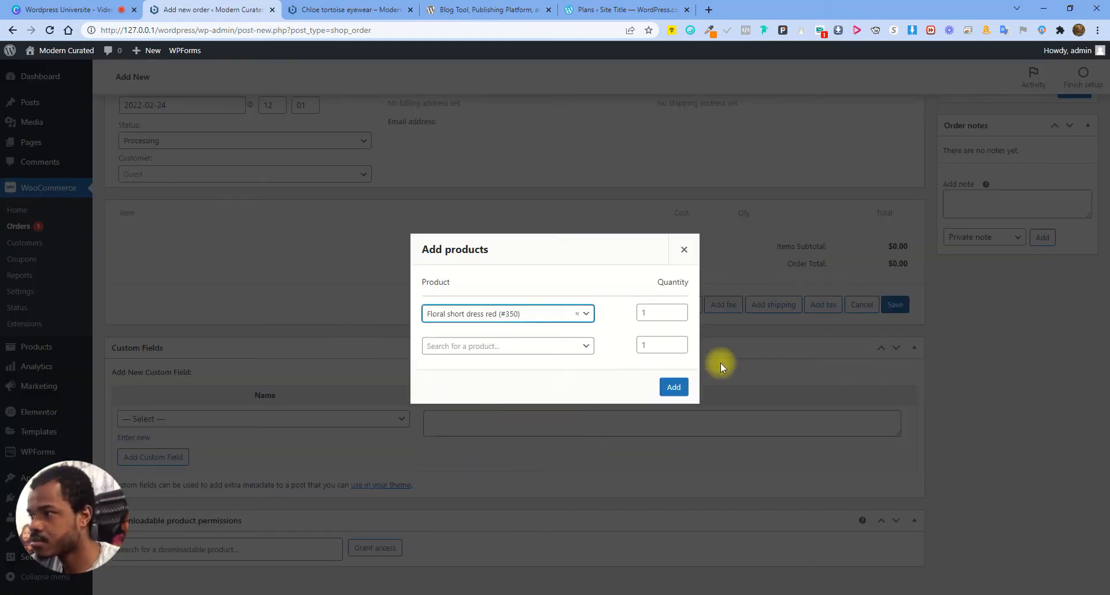
click(509, 345)
text(d)
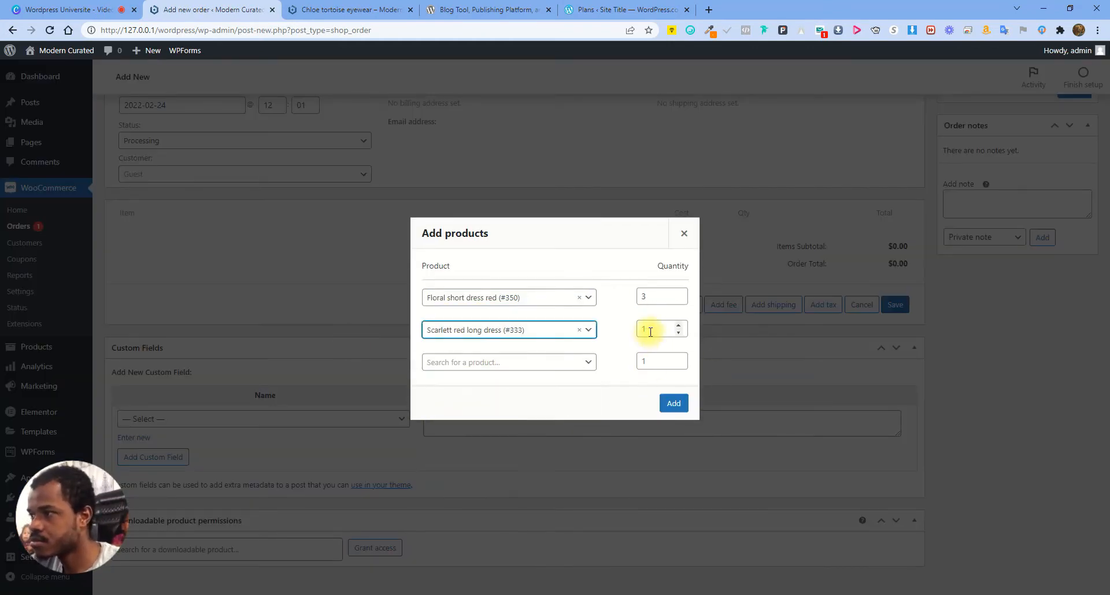
click(673, 402)
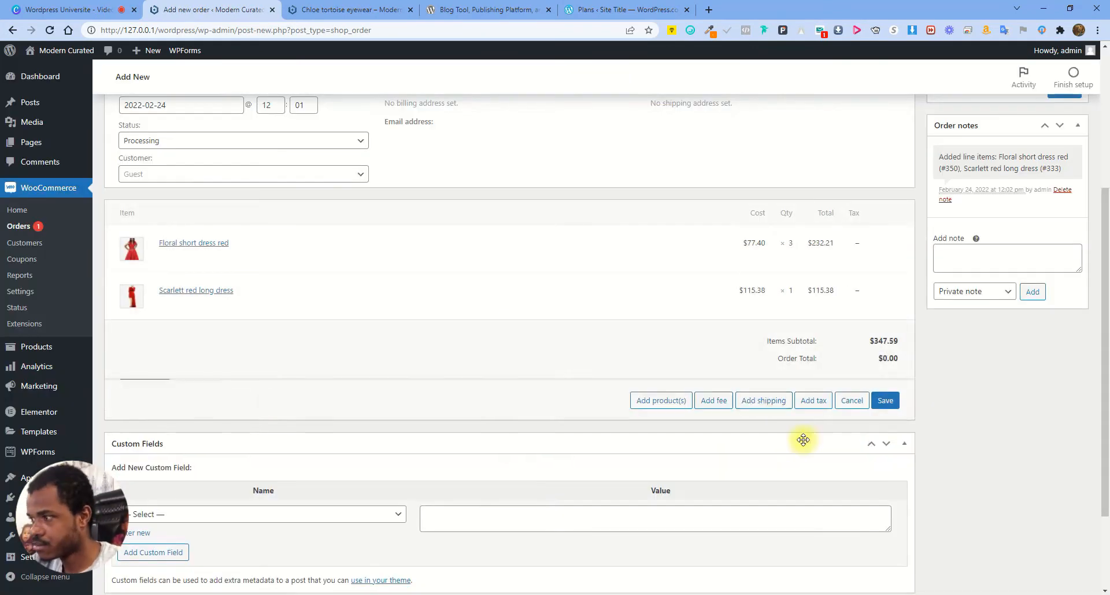
click(764, 399)
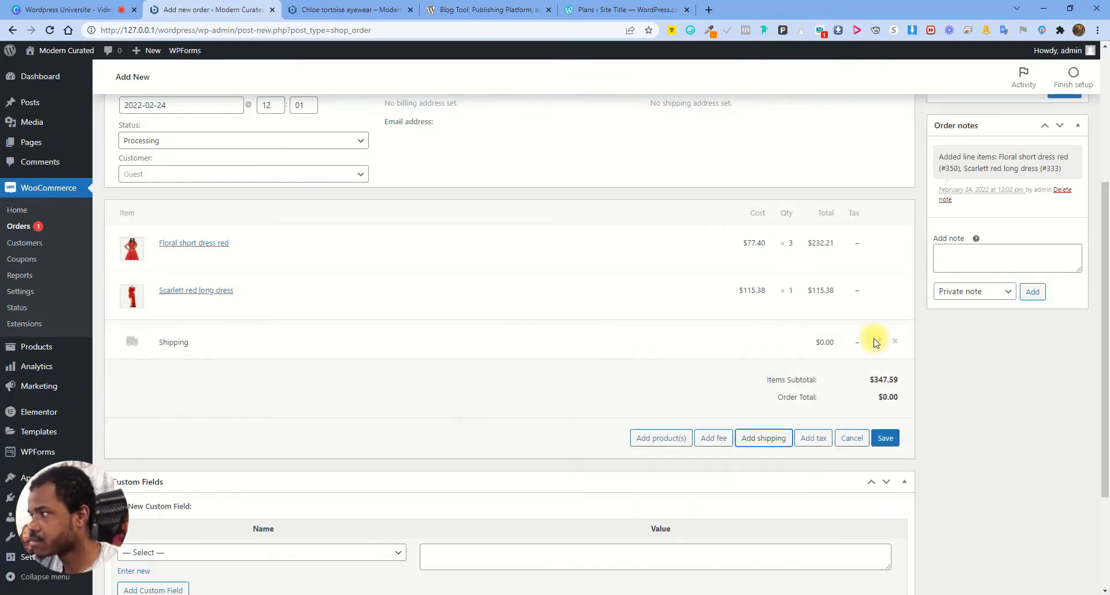
click(232, 371)
click(187, 409)
click(779, 347)
key(Delete)
text(9)
click(885, 495)
scroll(1028, 245, up, 3)
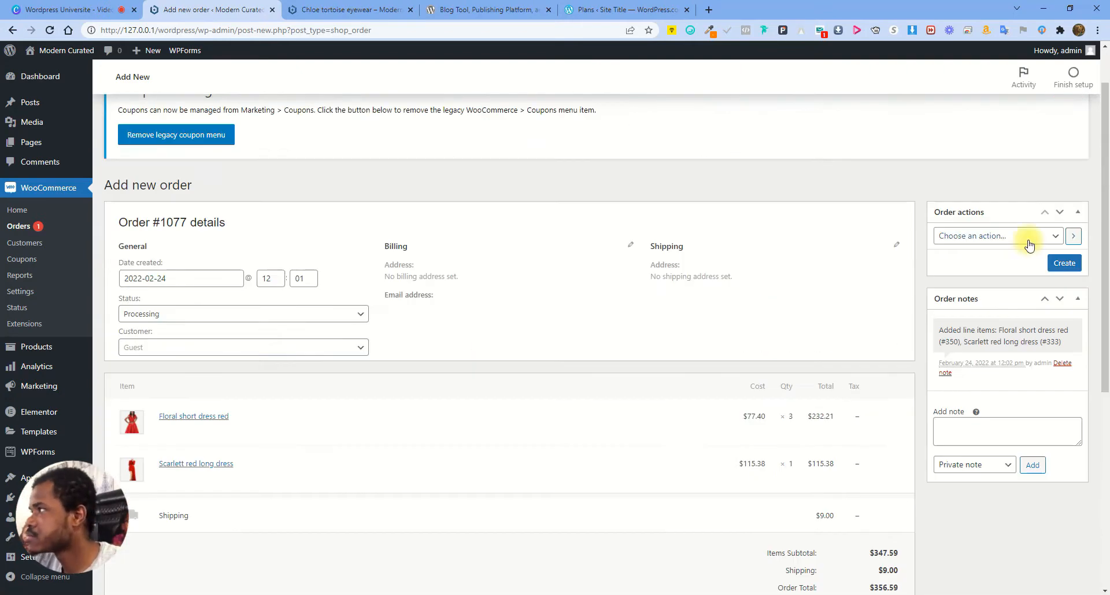
click(1063, 261)
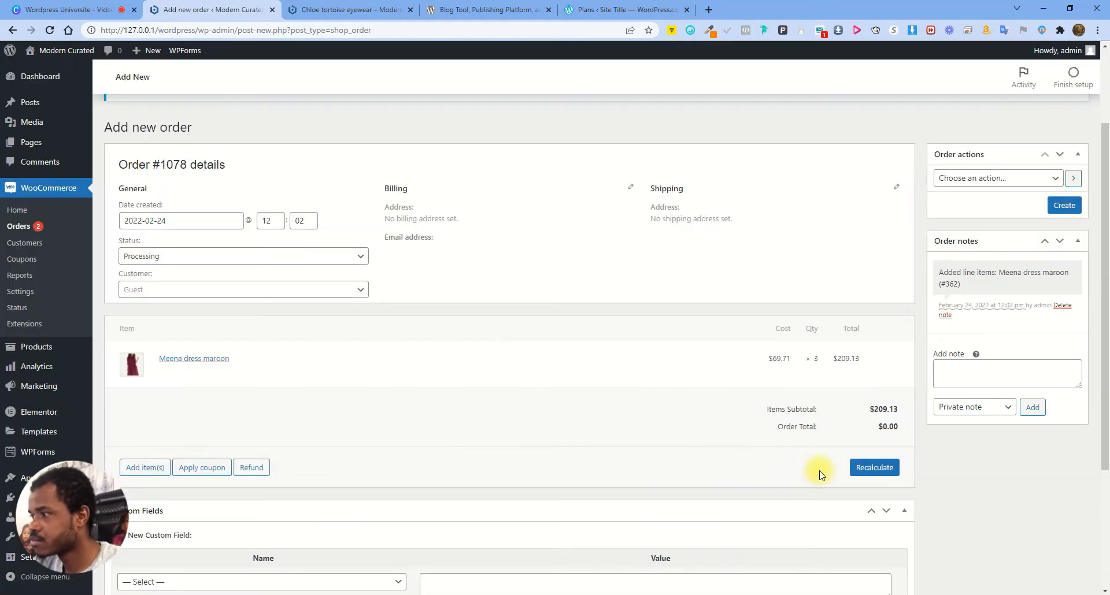
Create order #1078 with a dress, a tax rate and $10.00 shipping, with totals recalculated
click(144, 467)
click(763, 468)
click(879, 409)
click(837, 416)
text(10)
click(661, 563)
click(491, 331)
text(dre)
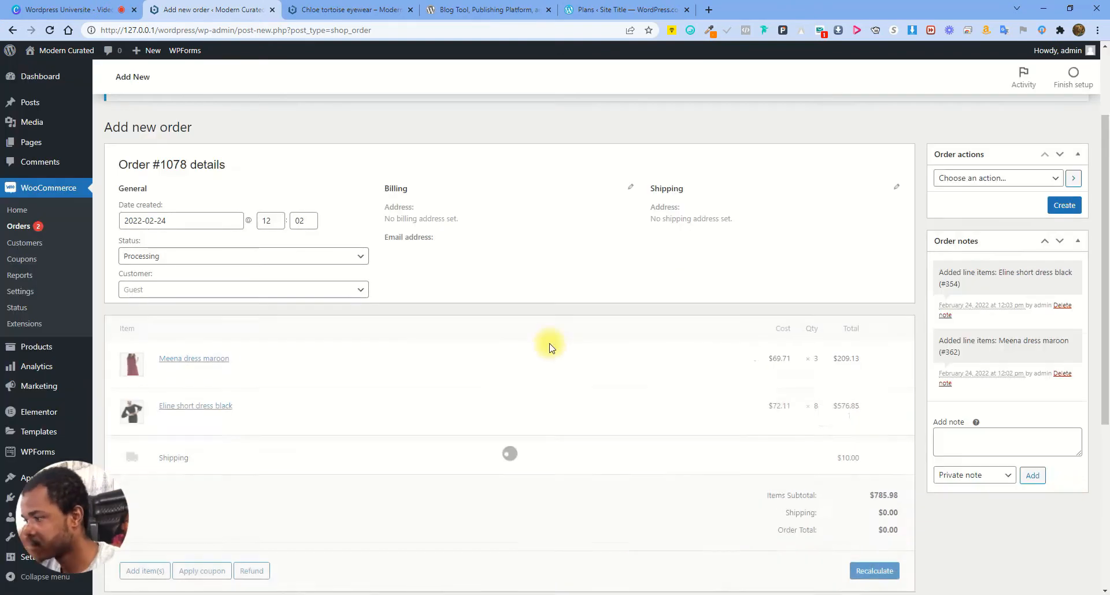
click(872, 397)
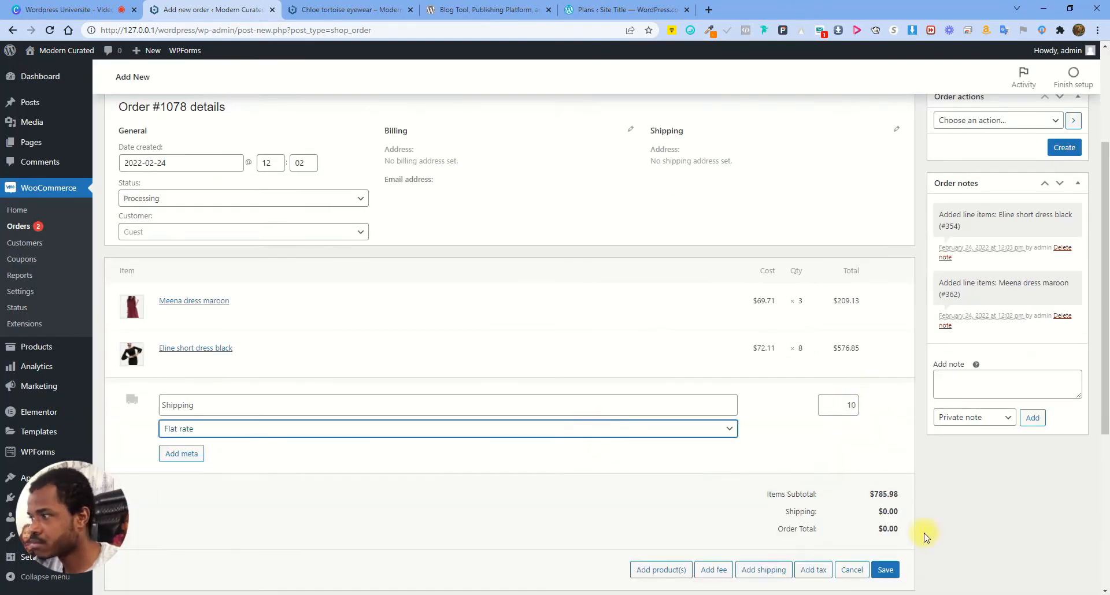
click(148, 516)
click(810, 514)
click(427, 342)
click(674, 381)
click(874, 514)
click(604, 118)
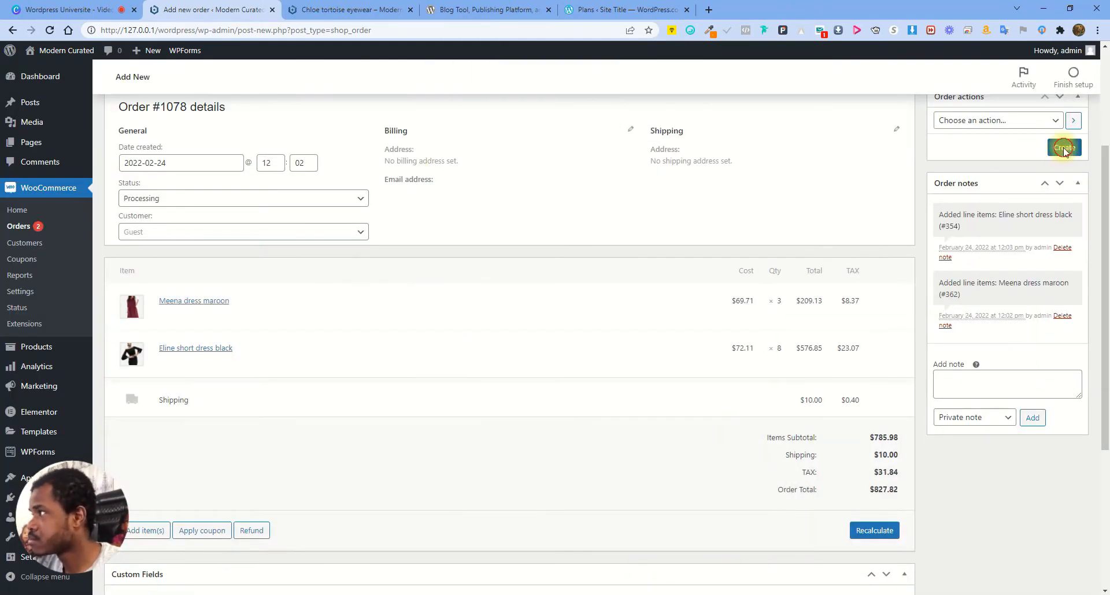
Start a Processing order with the Spark night party dress green and Gold night party dress, quantity 2
click(1064, 150)
click(203, 119)
click(144, 362)
click(666, 362)
click(478, 330)
text(dre)
click(492, 405)
click(524, 346)
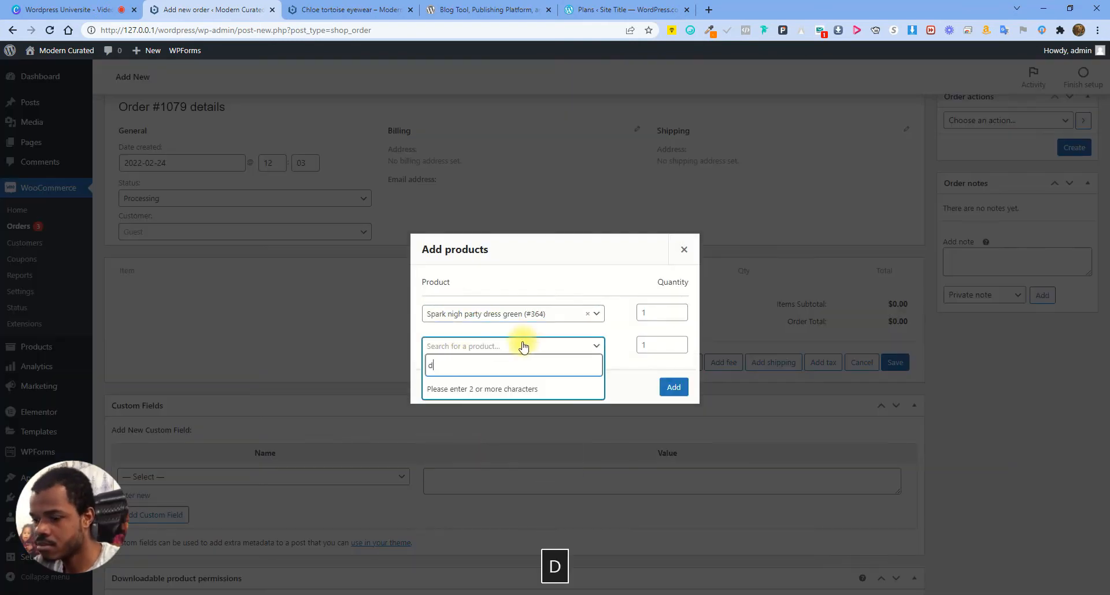
click(481, 363)
text(dre)
click(481, 417)
click(654, 282)
text(2)
click(649, 377)
click(673, 419)
Apply tax and Flat rate shipping at 10, recalculate, and create order #1079
click(148, 505)
click(806, 504)
click(874, 512)
click(611, 118)
click(145, 522)
click(764, 521)
click(882, 448)
click(796, 453)
text(10)
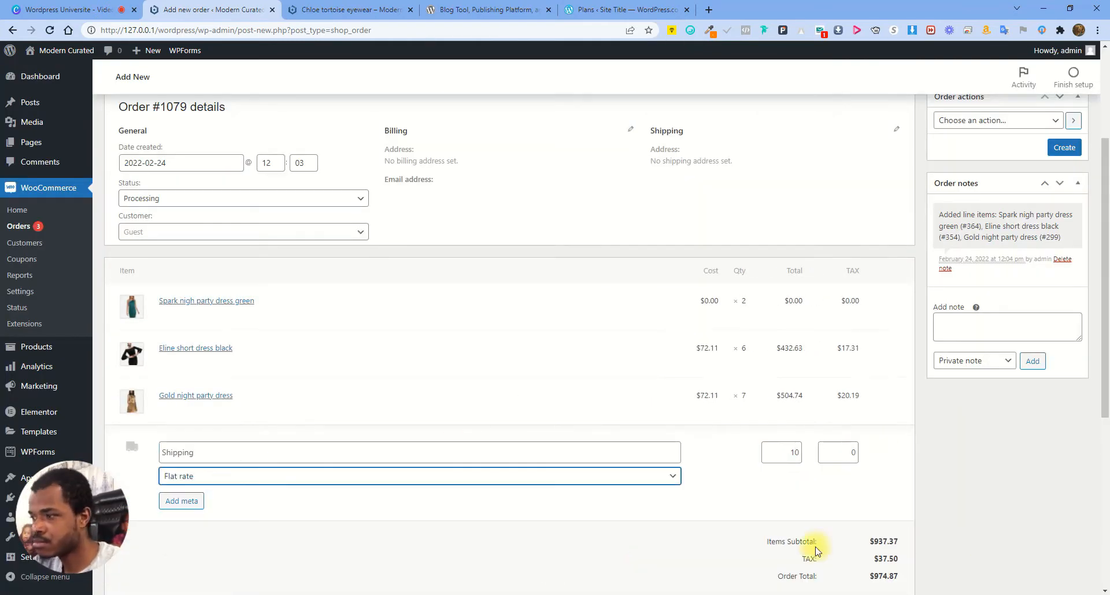
scroll(783, 552, down, 3)
click(886, 443)
click(875, 405)
click(611, 118)
scroll(991, 458, up, 6)
click(1065, 319)
Start a Processing order with Floral short dress red, quantity 2, and the Scarlett red long dress
click(199, 249)
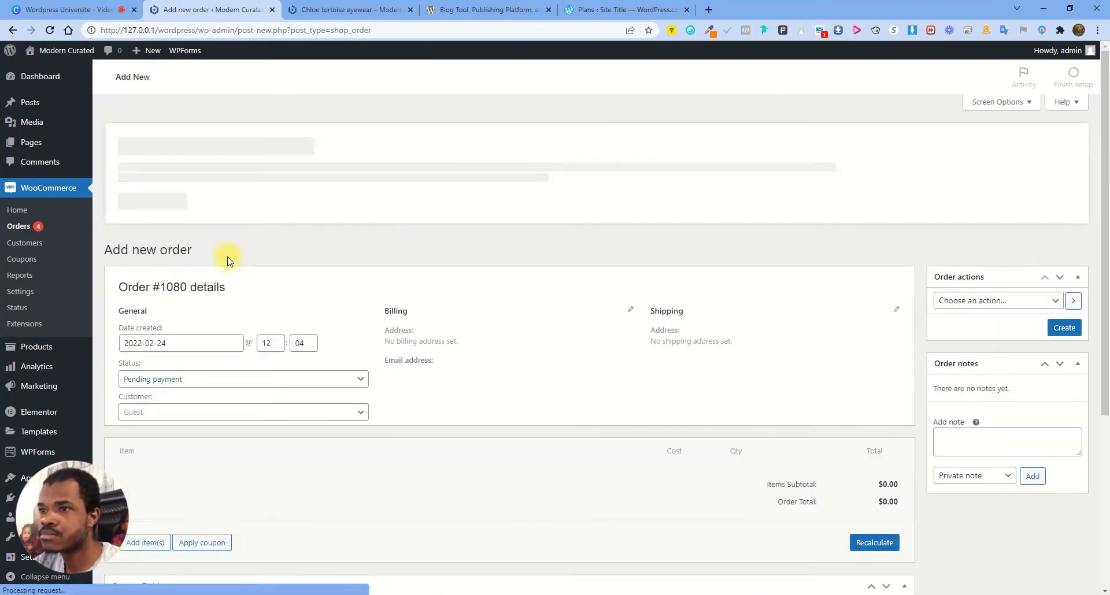
click(243, 379)
click(145, 363)
click(668, 363)
click(500, 330)
click(477, 395)
click(654, 315)
text(2)
click(674, 387)
click(145, 410)
click(670, 410)
click(473, 394)
click(673, 387)
Add tax and Free shipping, recalculate, create order #1080, and return to the Orders list
click(145, 456)
click(814, 458)
click(426, 343)
click(674, 383)
click(145, 474)
click(766, 474)
click(885, 398)
click(243, 429)
click(223, 478)
click(885, 570)
click(884, 532)
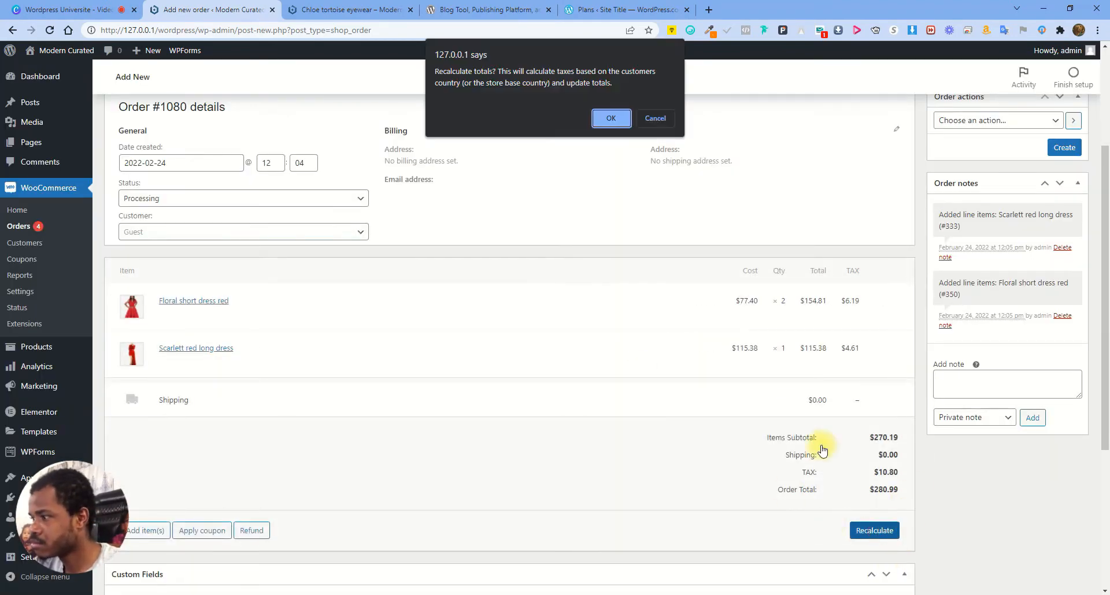
click(611, 118)
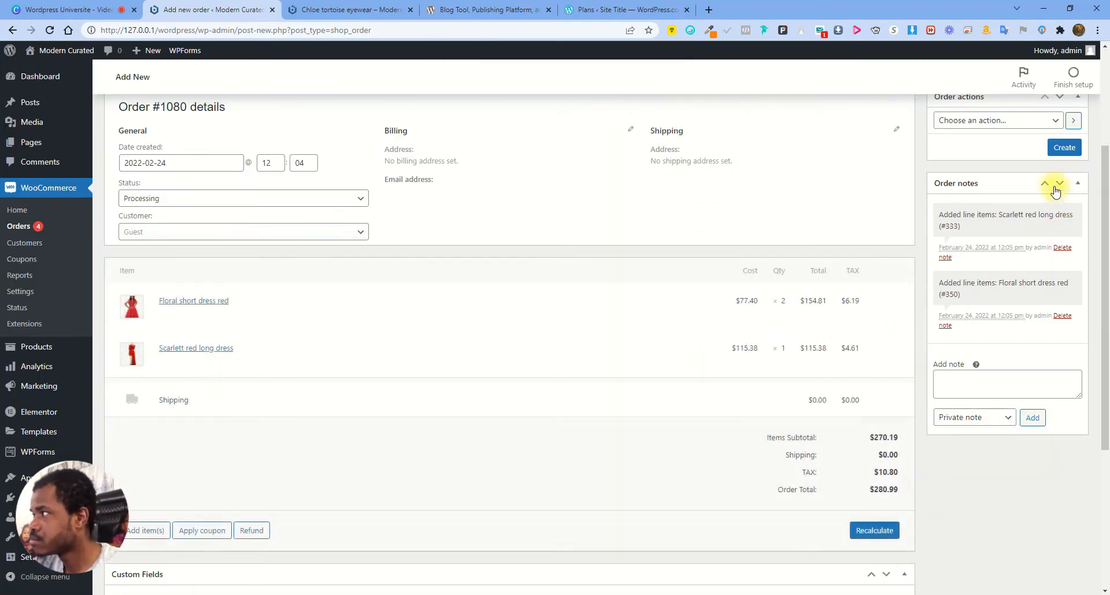
click(1063, 149)
scroll(584, 373, up, 3)
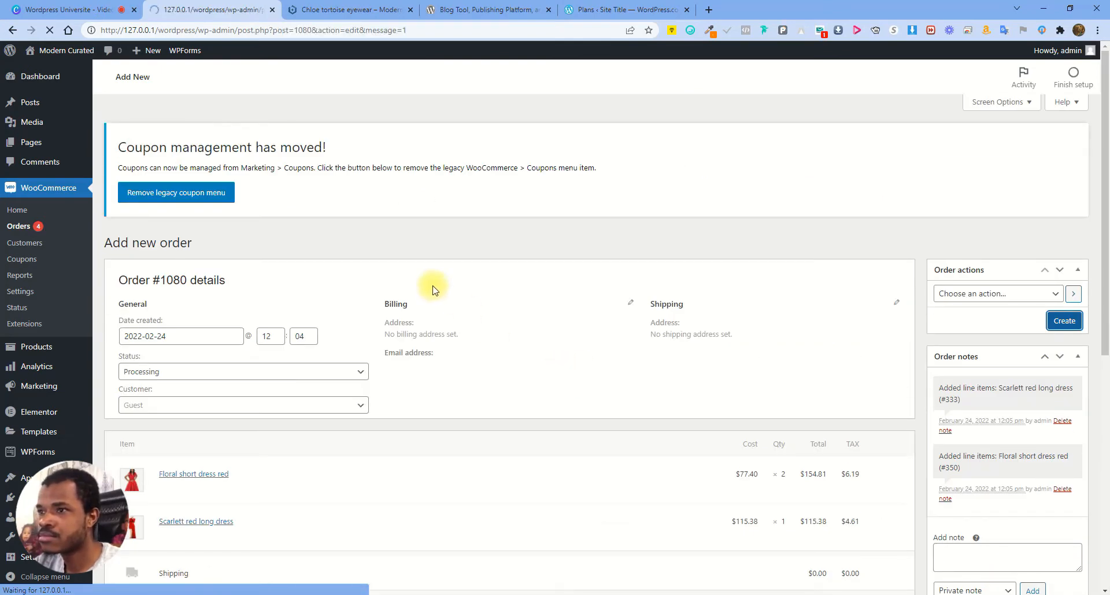
click(47, 231)
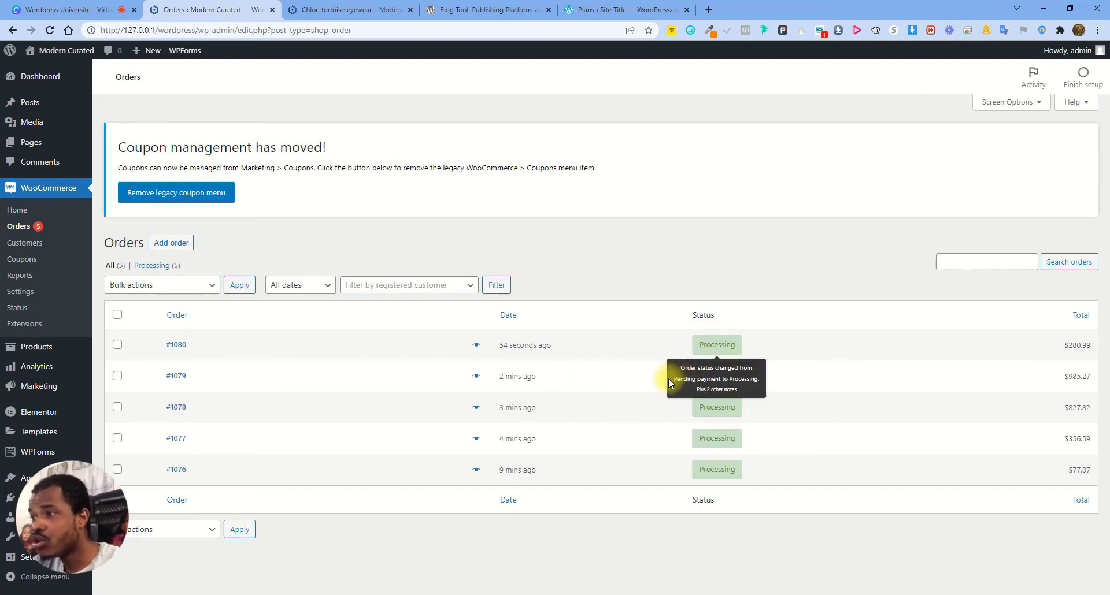
Reload the Orders list so all five Processing orders, #1076 to #1080, appear
click(49, 30)
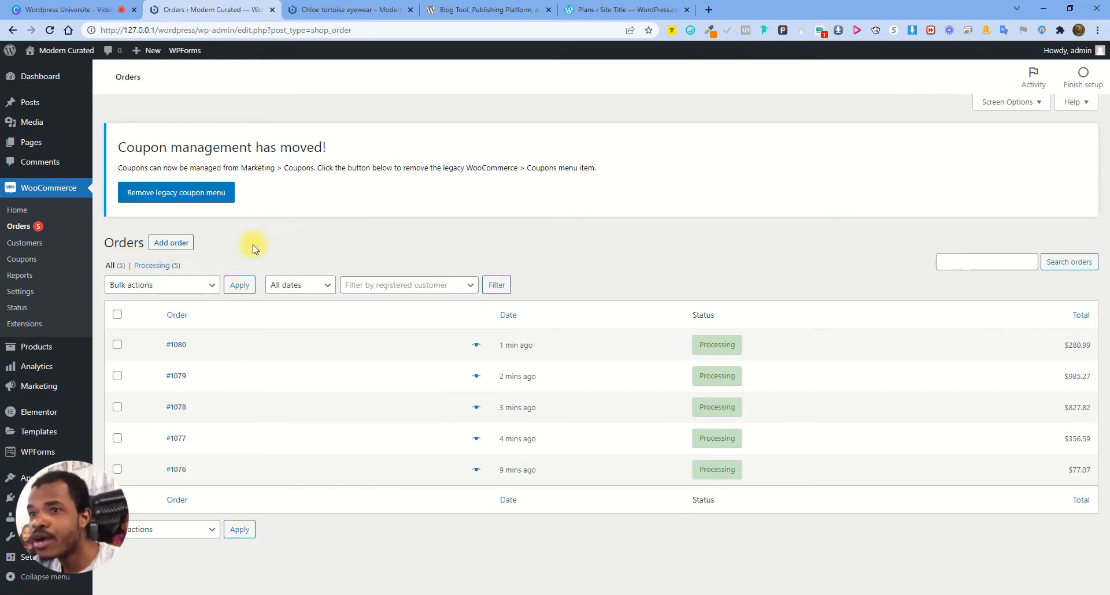
Review and reload the sales reports, then open the Orders list of five Processing orders
click(20, 275)
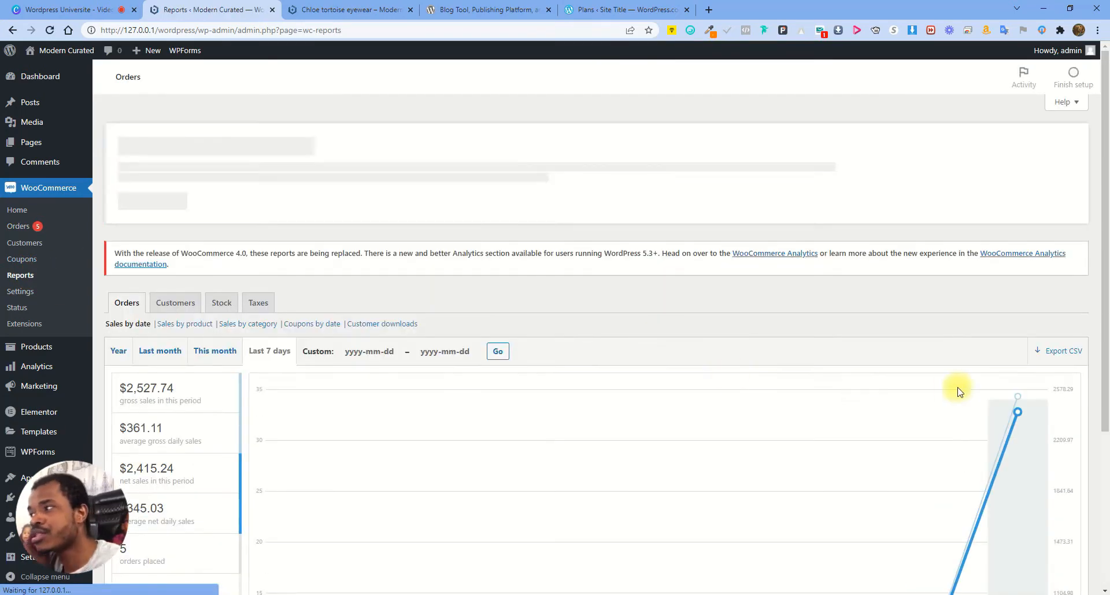
scroll(830, 364, down, 3)
mouse_move(295, 566)
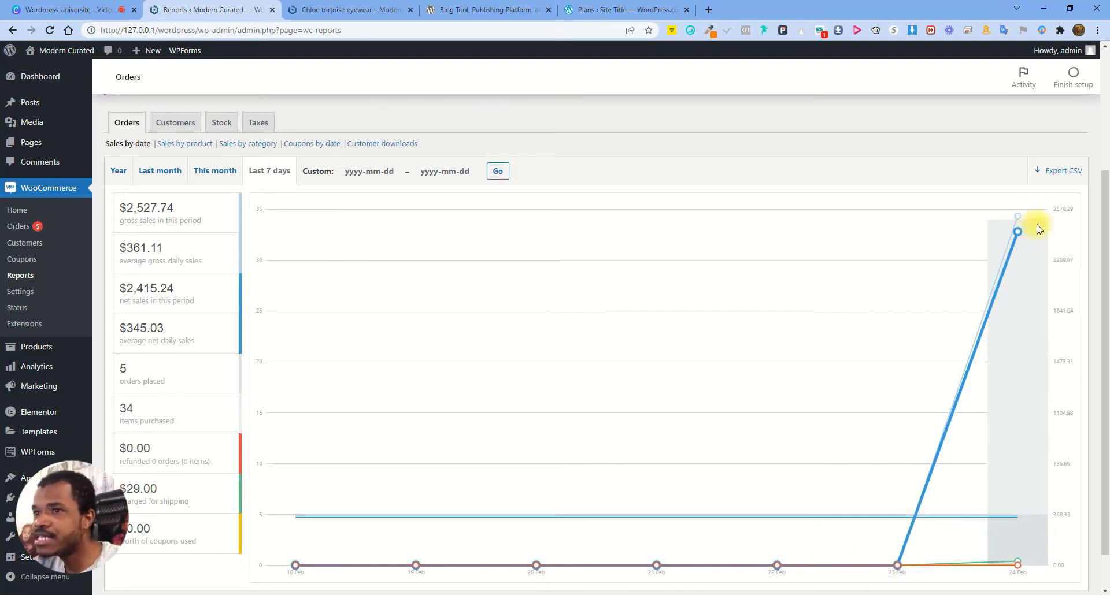
mouse_move(164, 211)
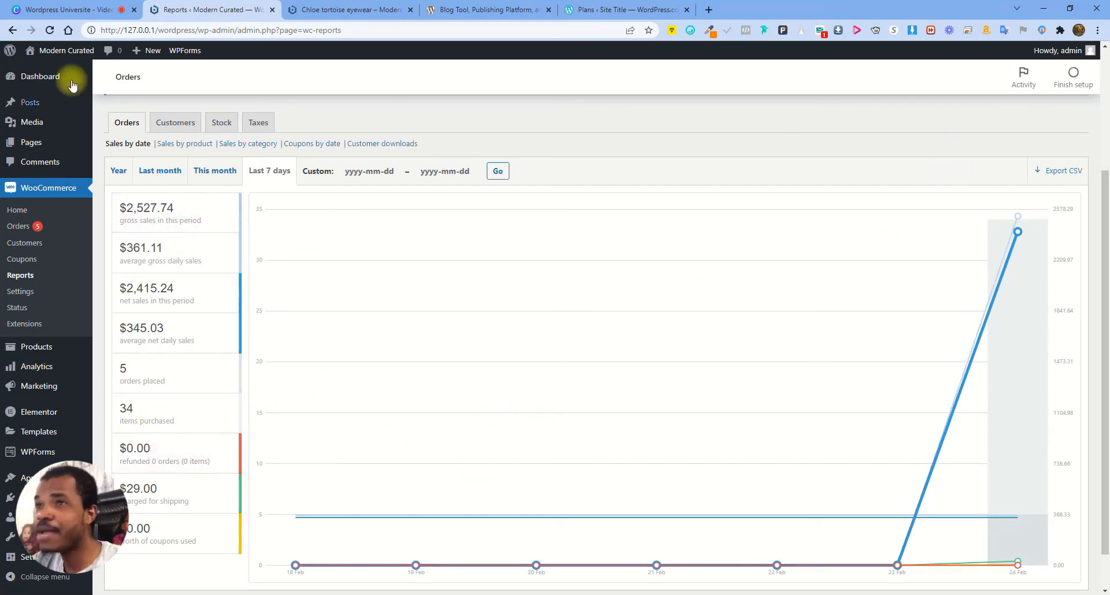
click(50, 30)
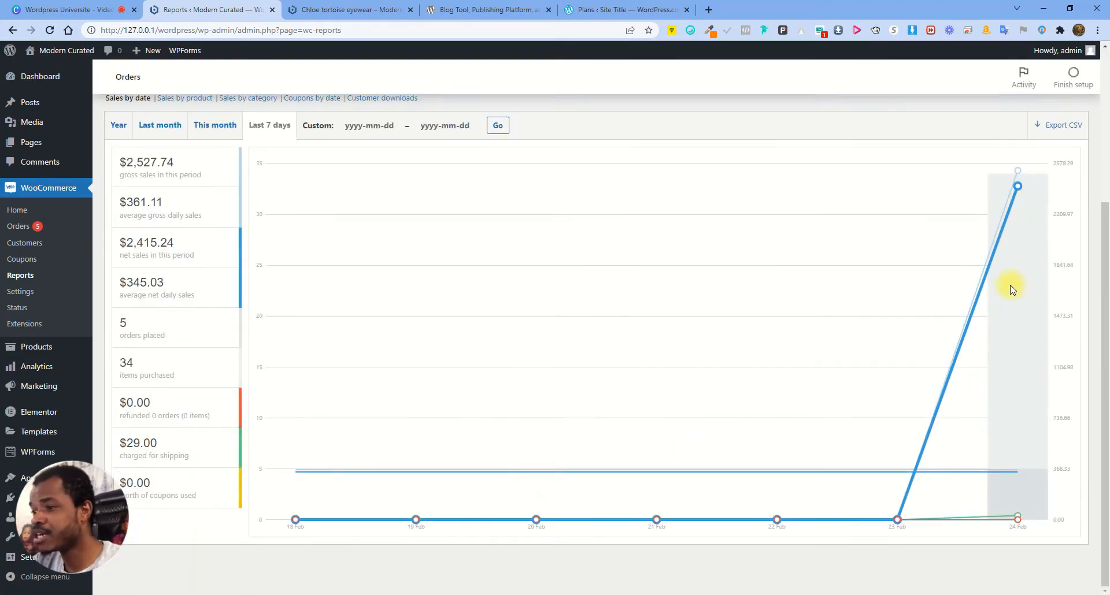
click(47, 234)
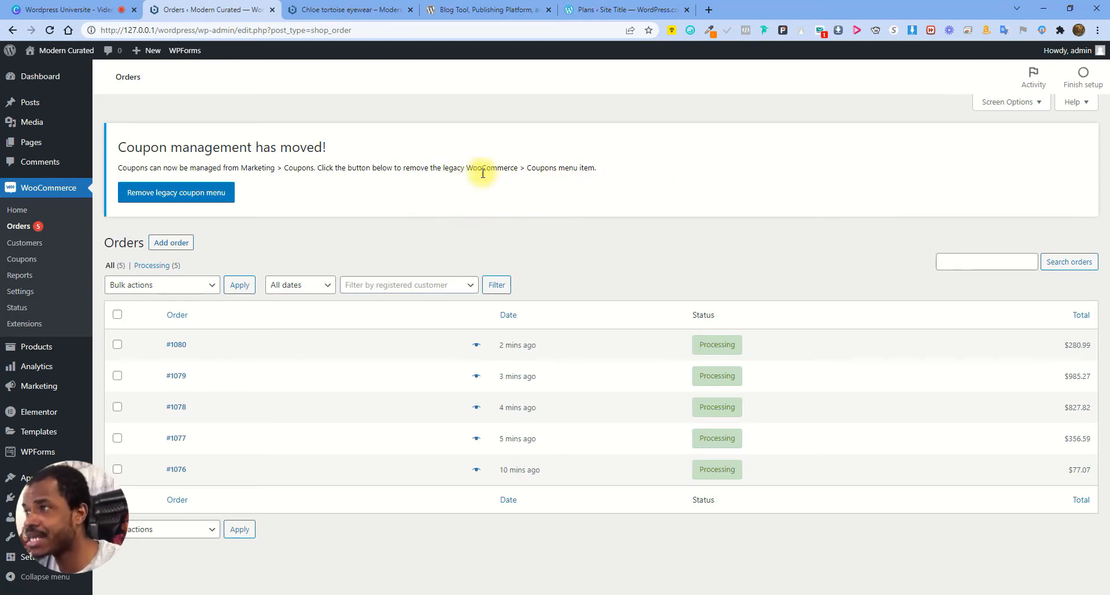
Highlight the notice that coupons have moved, then open the Customers list
drag(469, 166, 602, 166)
click(622, 161)
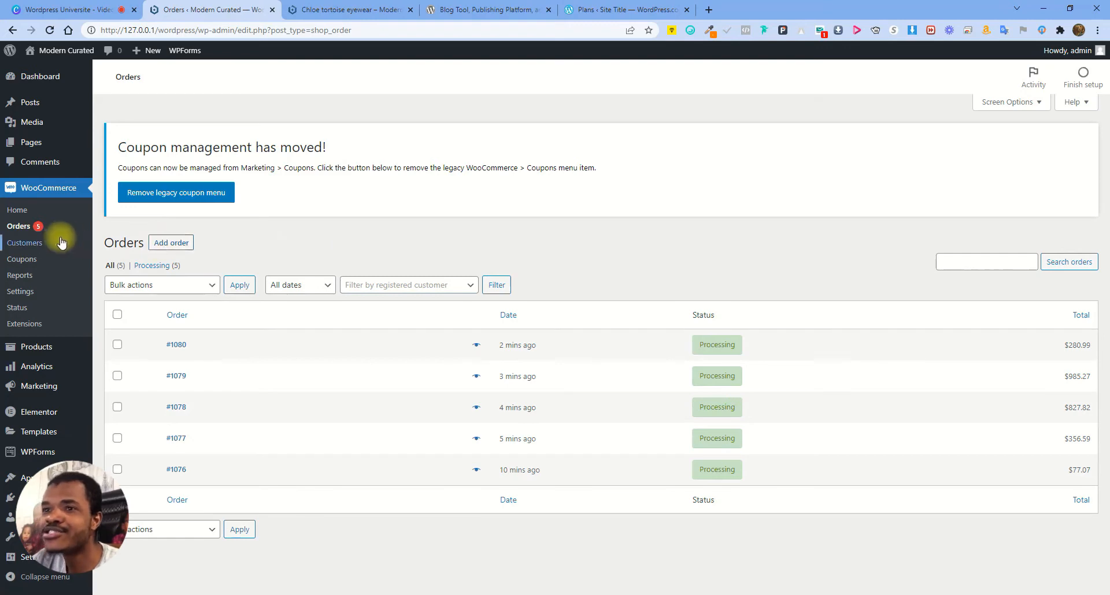
click(23, 243)
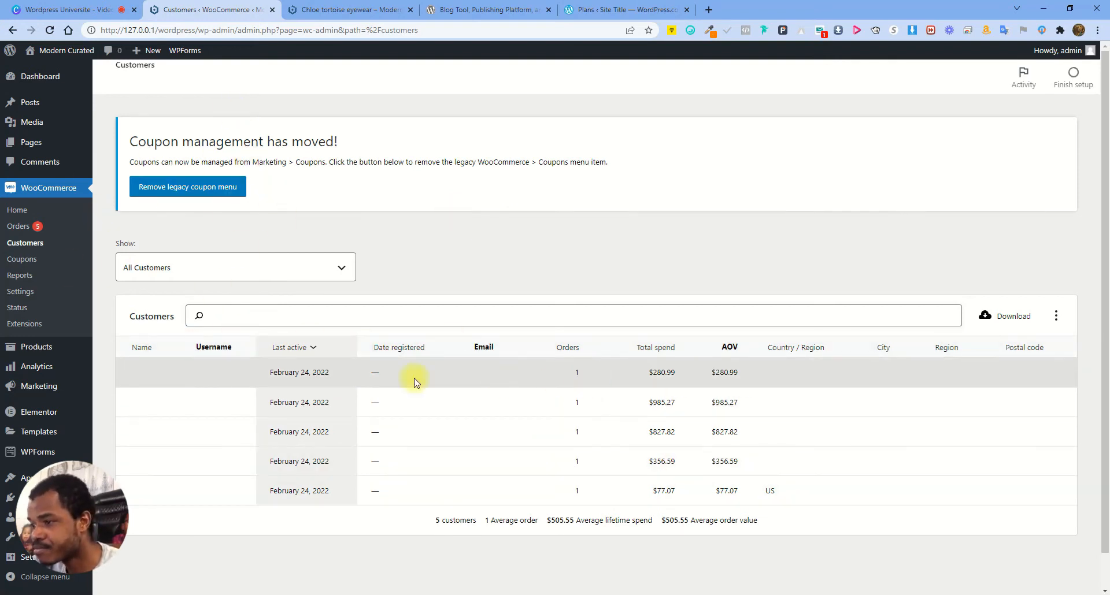
Highlight the customer count, the average order value label and the AOV column
drag(441, 520, 563, 519)
click(576, 520)
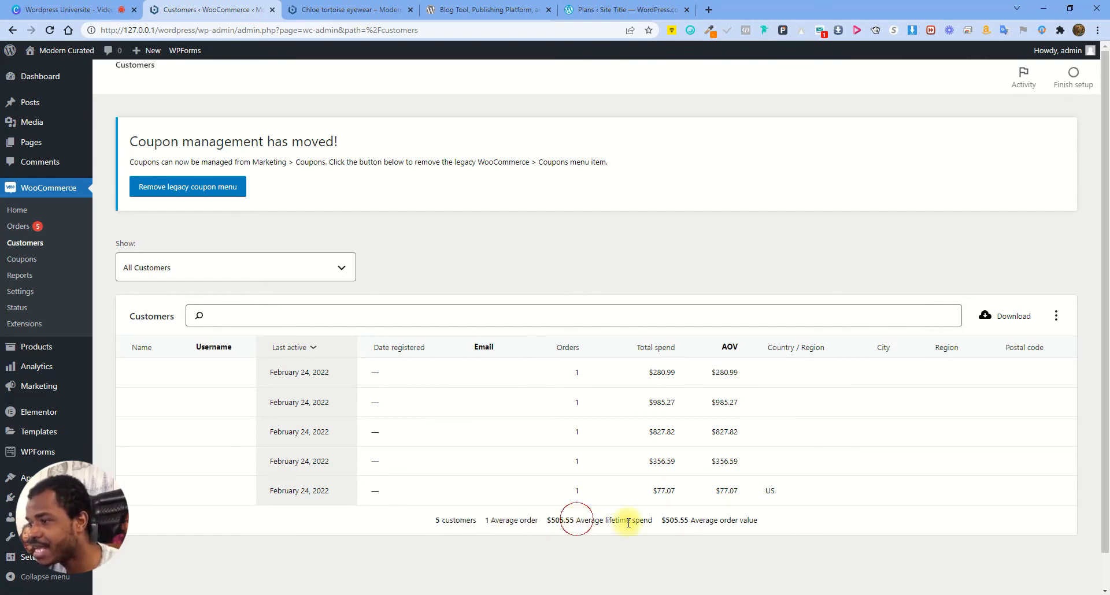
drag(709, 520, 775, 521)
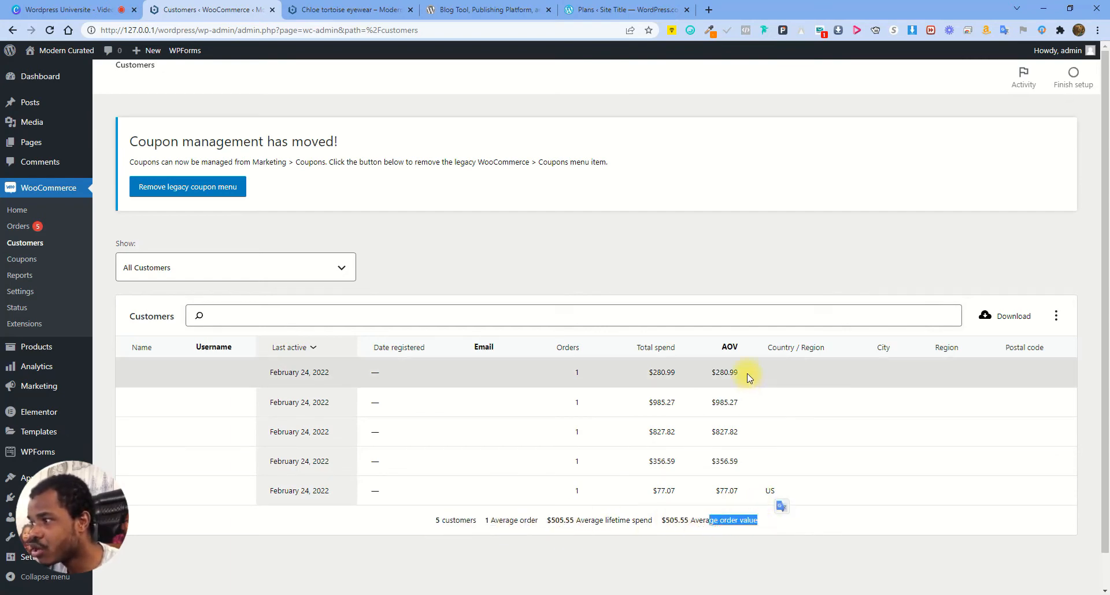
drag(739, 346, 728, 348)
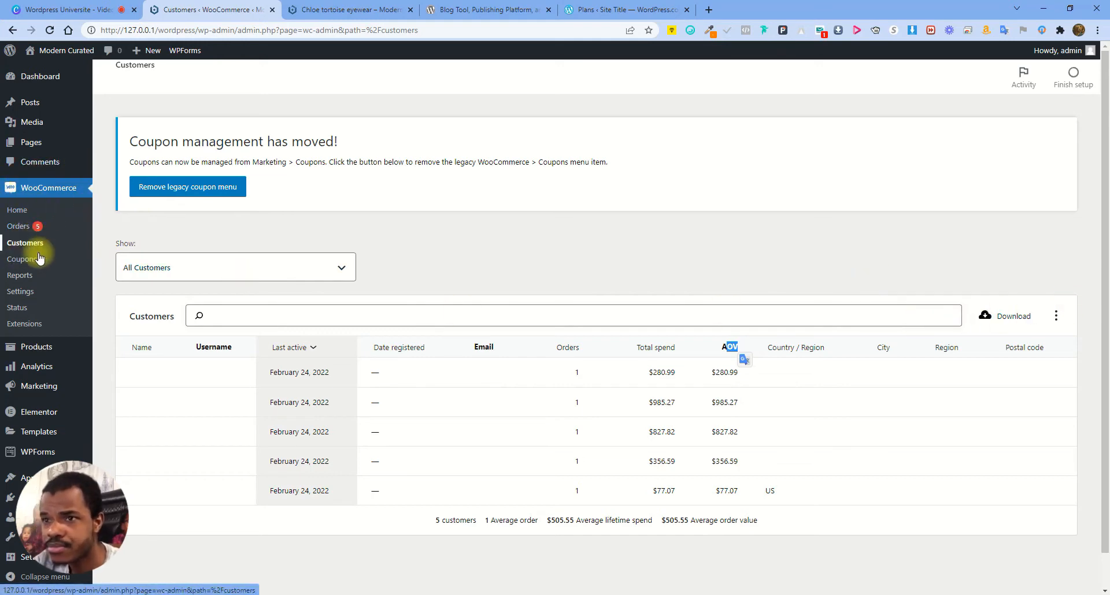
Open WooCommerce Coupons through the Marketing menu, showing no coupons yet
click(22, 259)
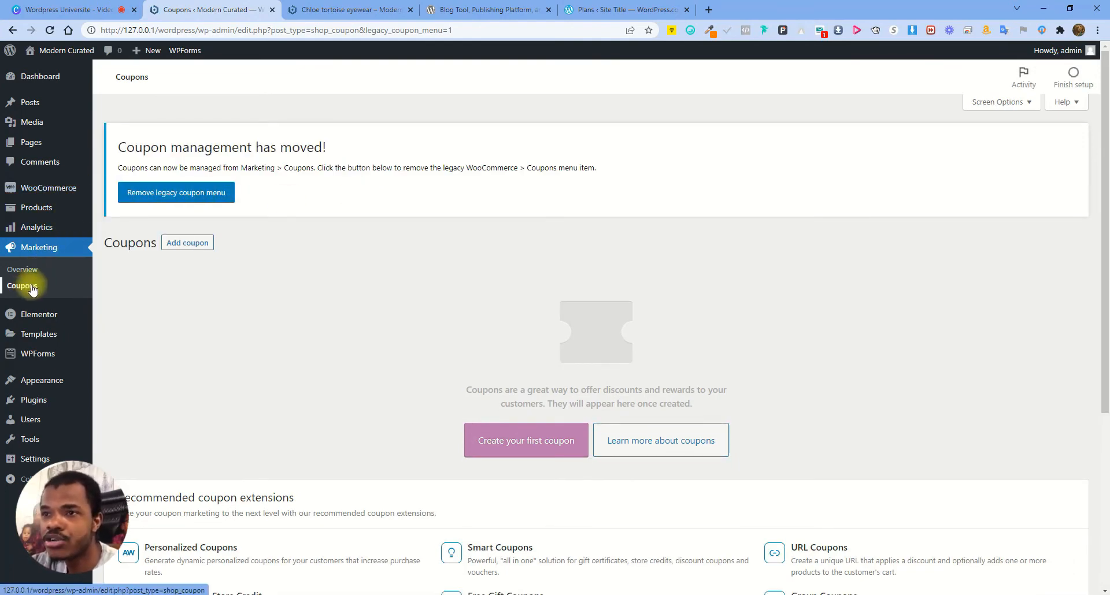
mouse_move(64, 188)
click(120, 239)
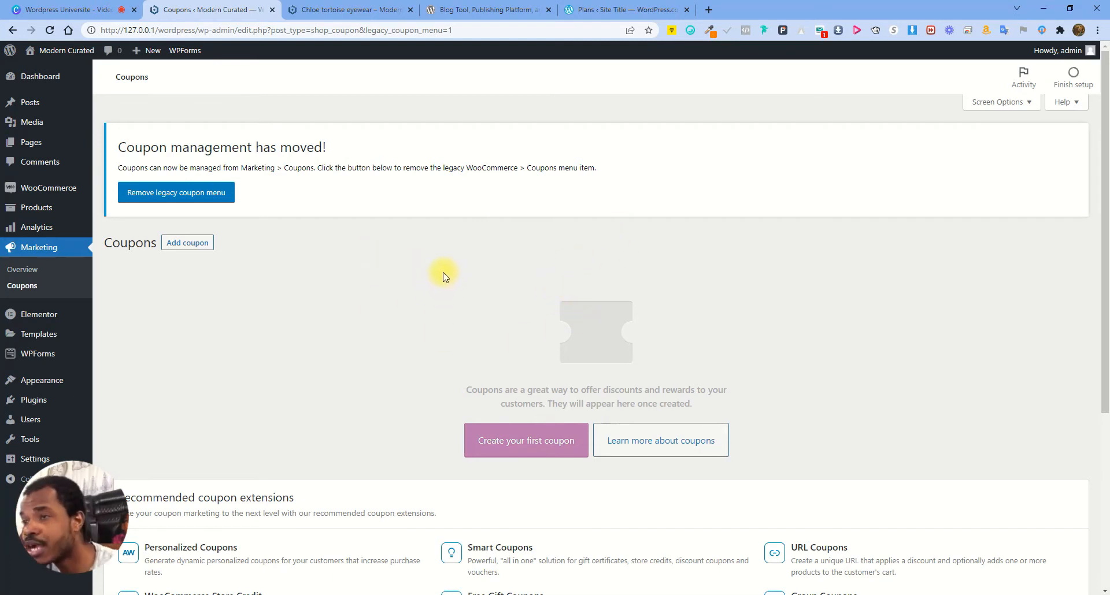
Start a new coupon with the code 'Blackfriday'
click(204, 243)
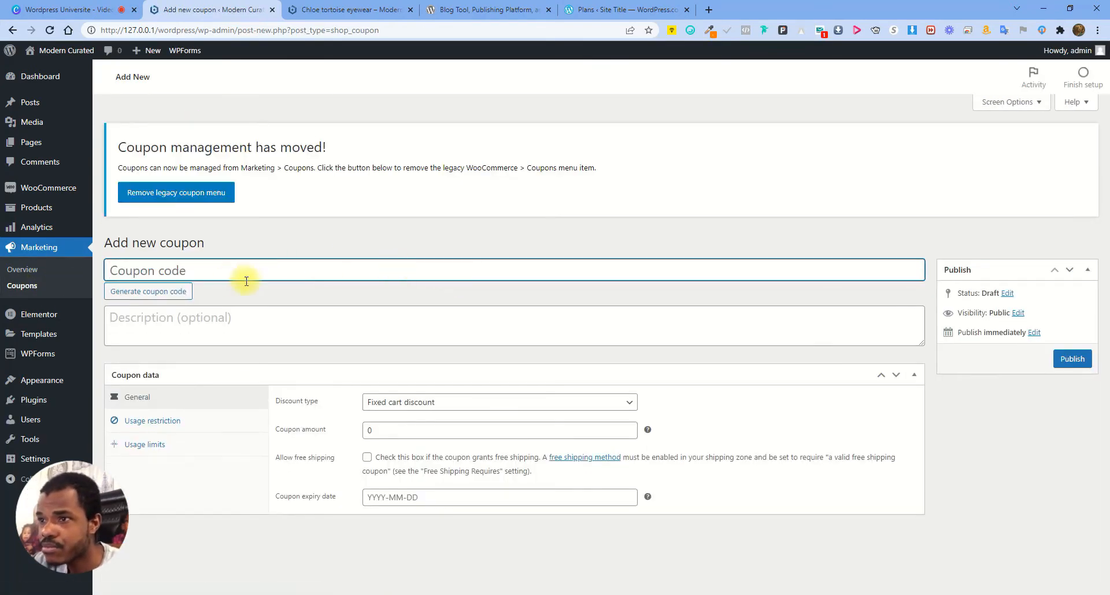
click(265, 271)
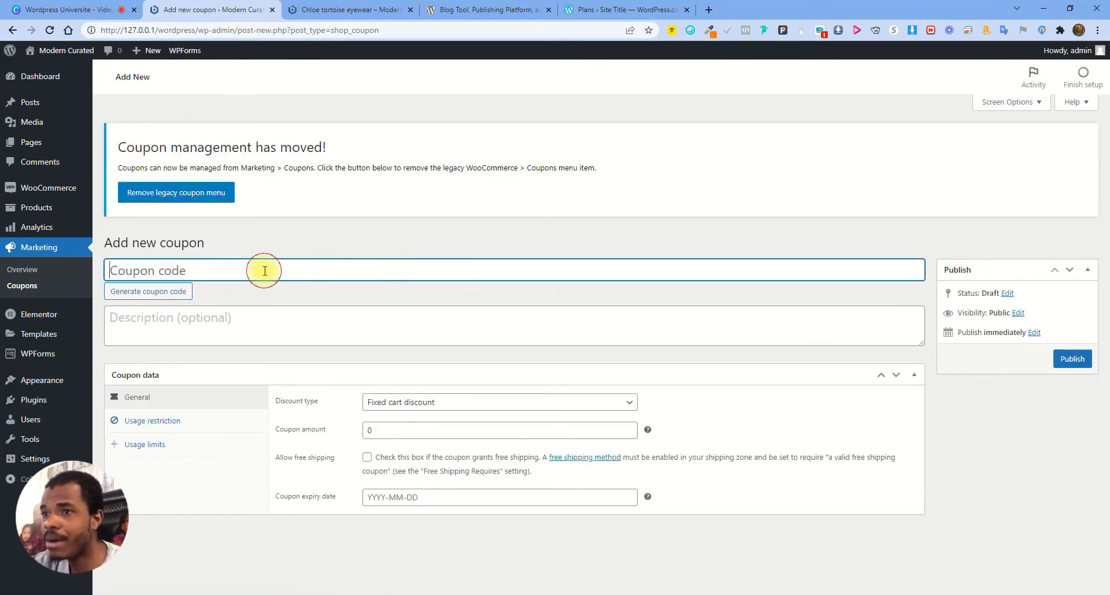
text(B)
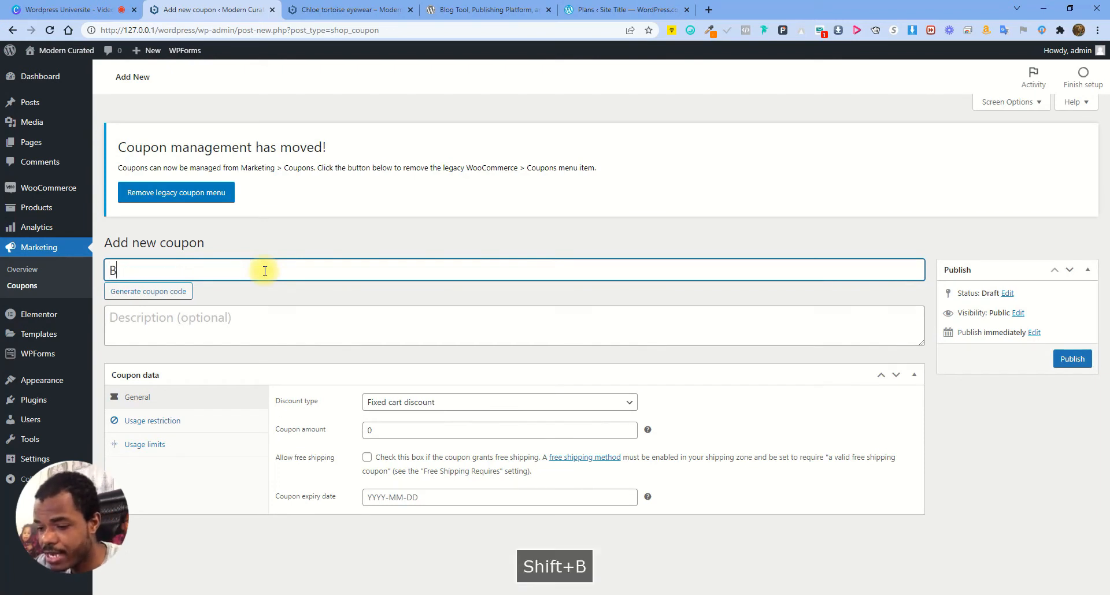
text(lackfriday)
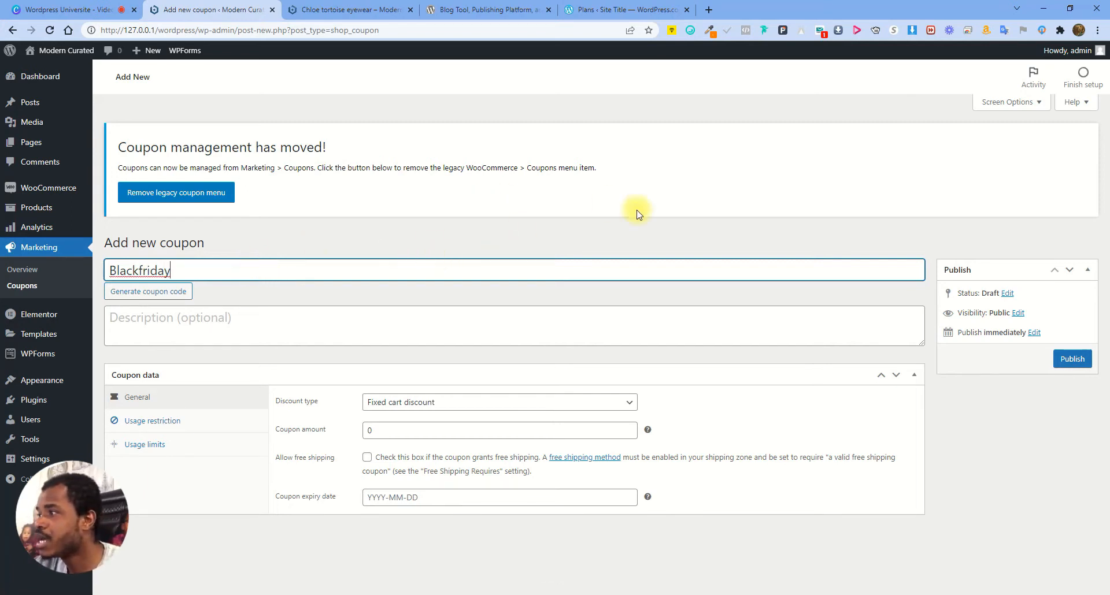
click(270, 320)
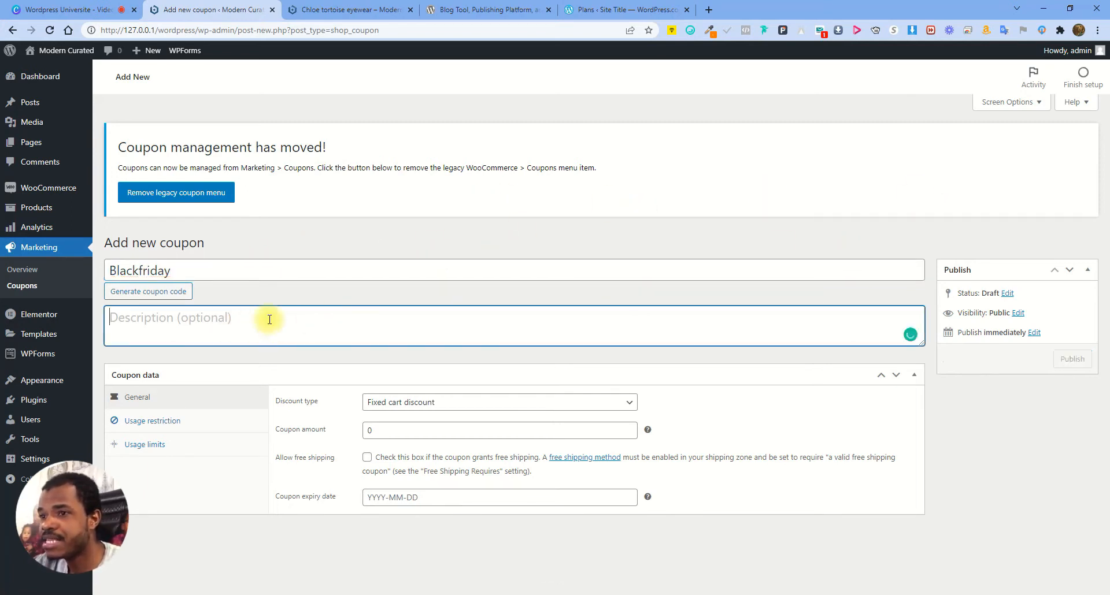
Set the coupon's discount type to Percentage discount
click(456, 406)
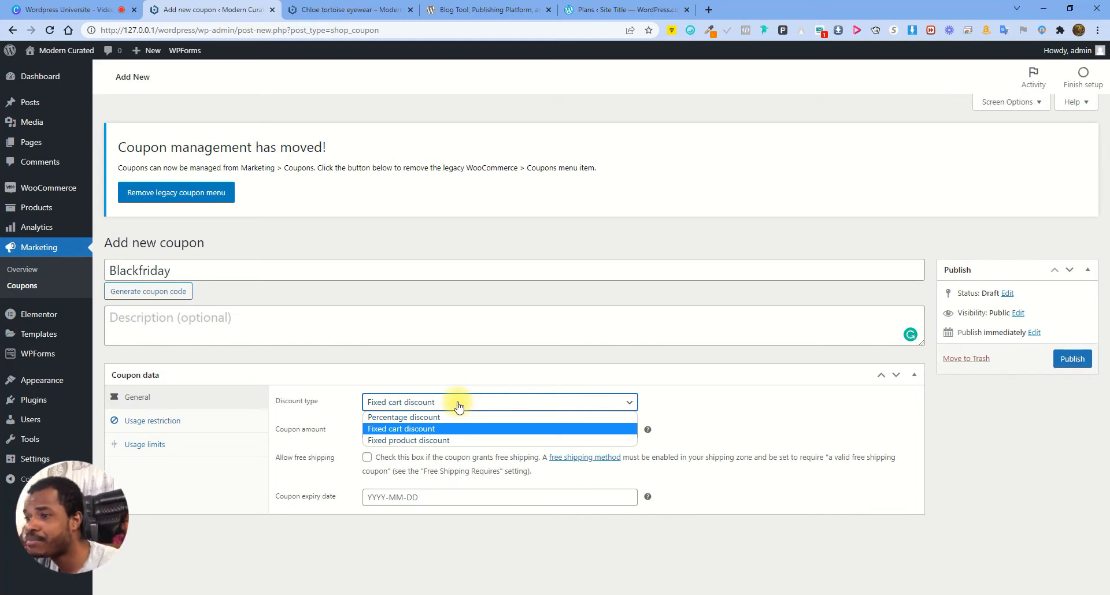
click(421, 417)
click(412, 401)
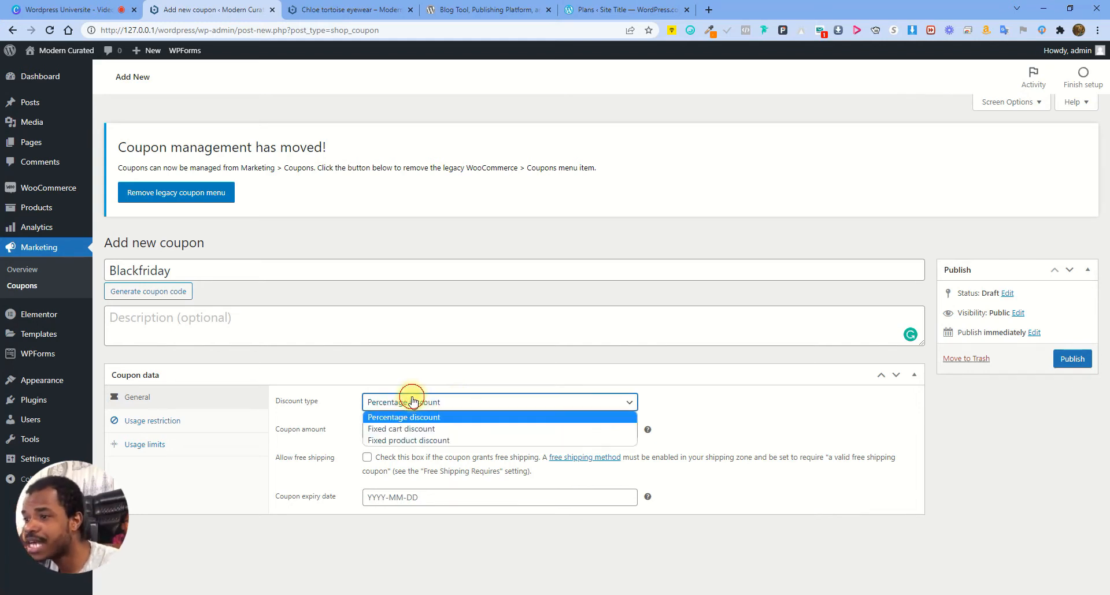
click(413, 441)
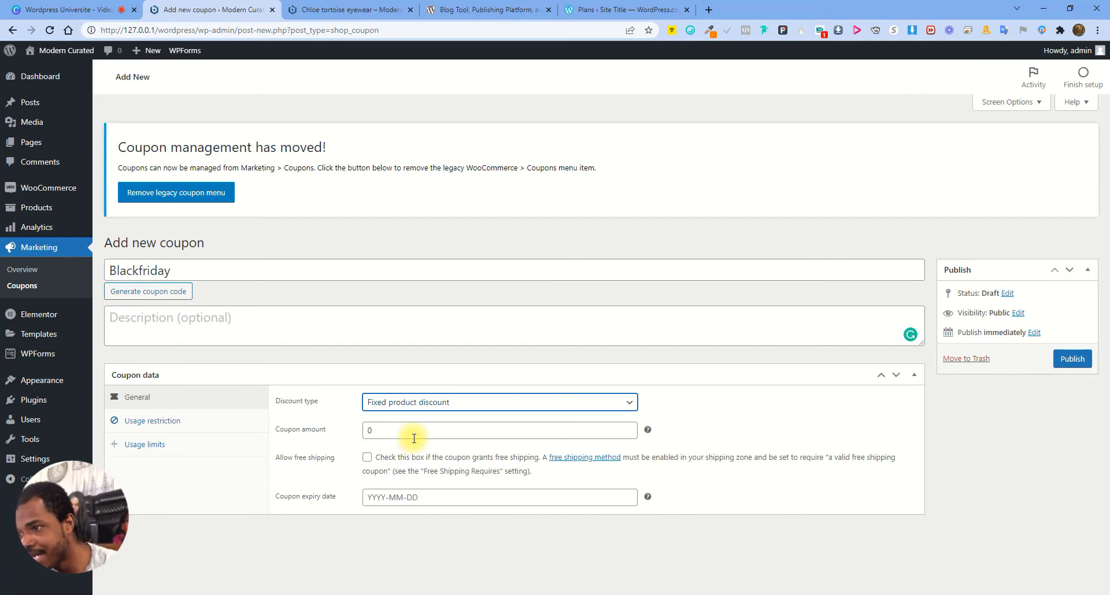
click(430, 401)
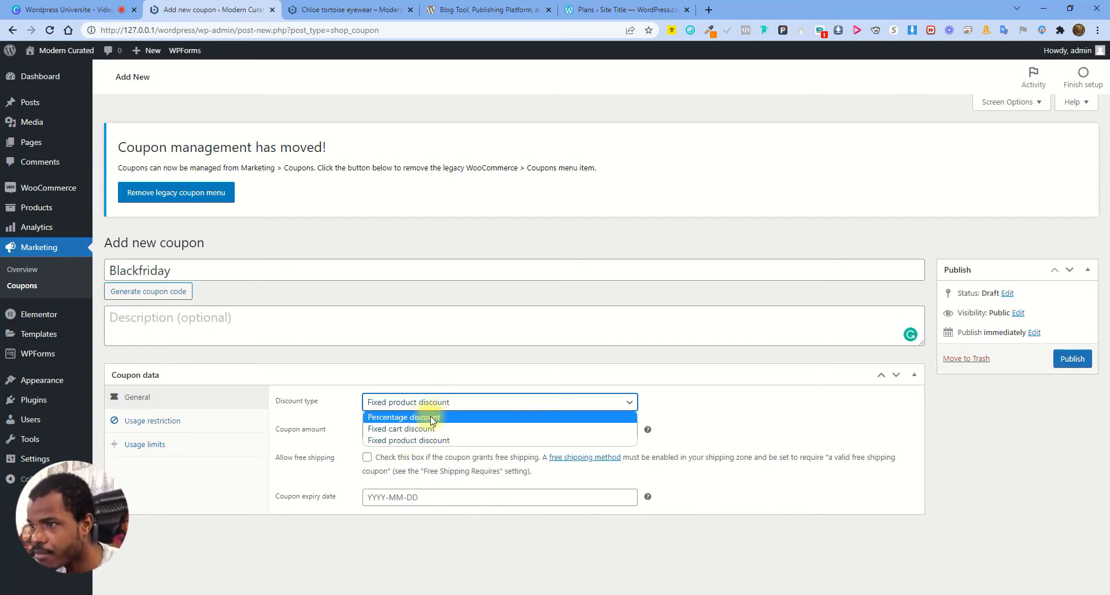
click(422, 417)
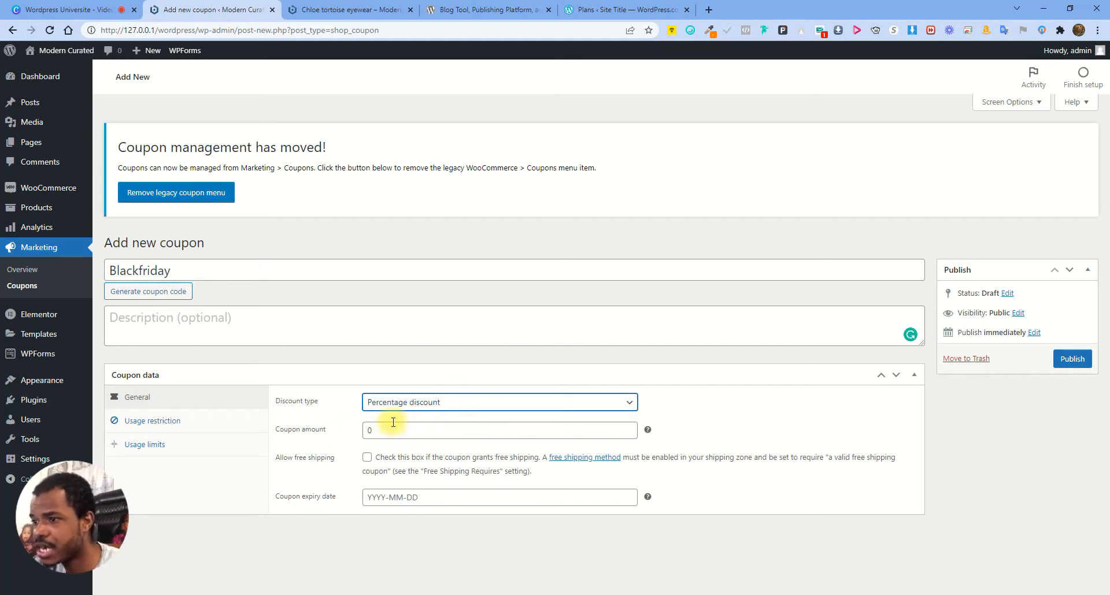
Enter a coupon amount of 10 and publish the coupon
click(373, 430)
text(10)
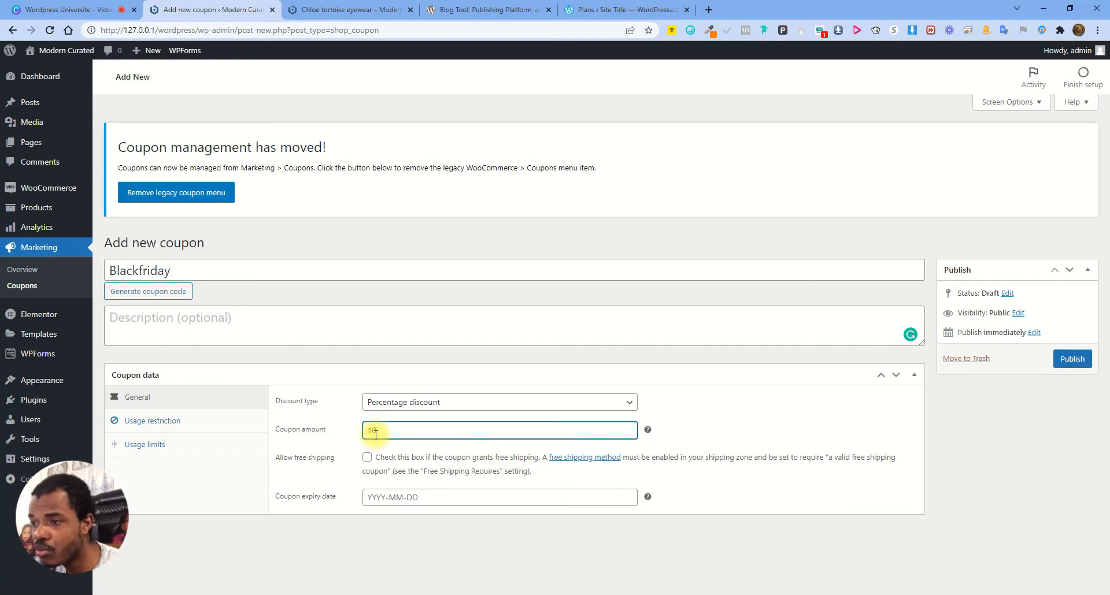
double_click(412, 431)
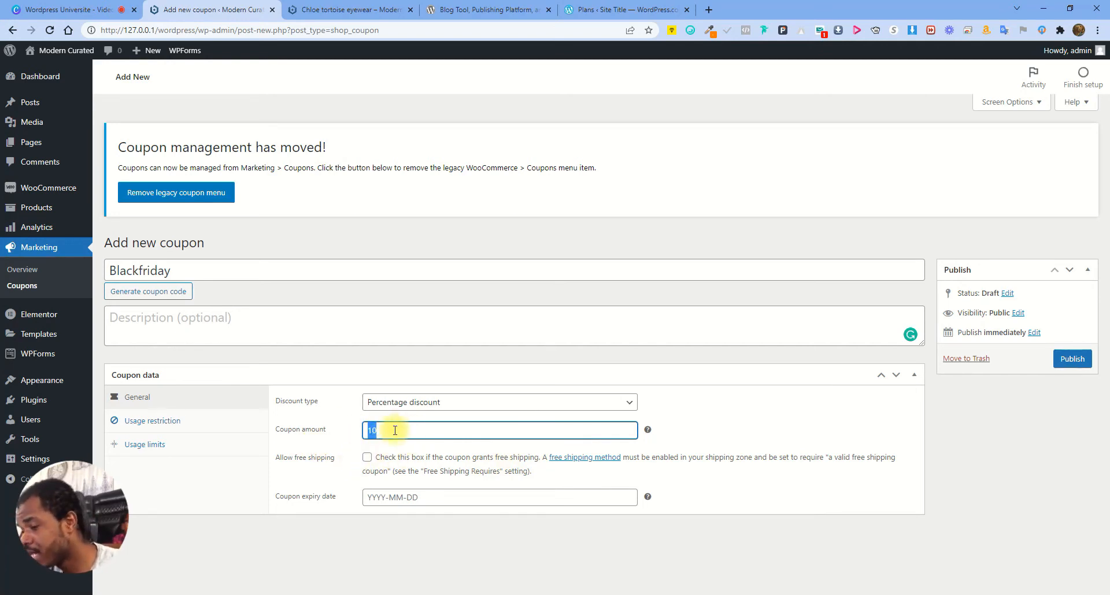
click(395, 431)
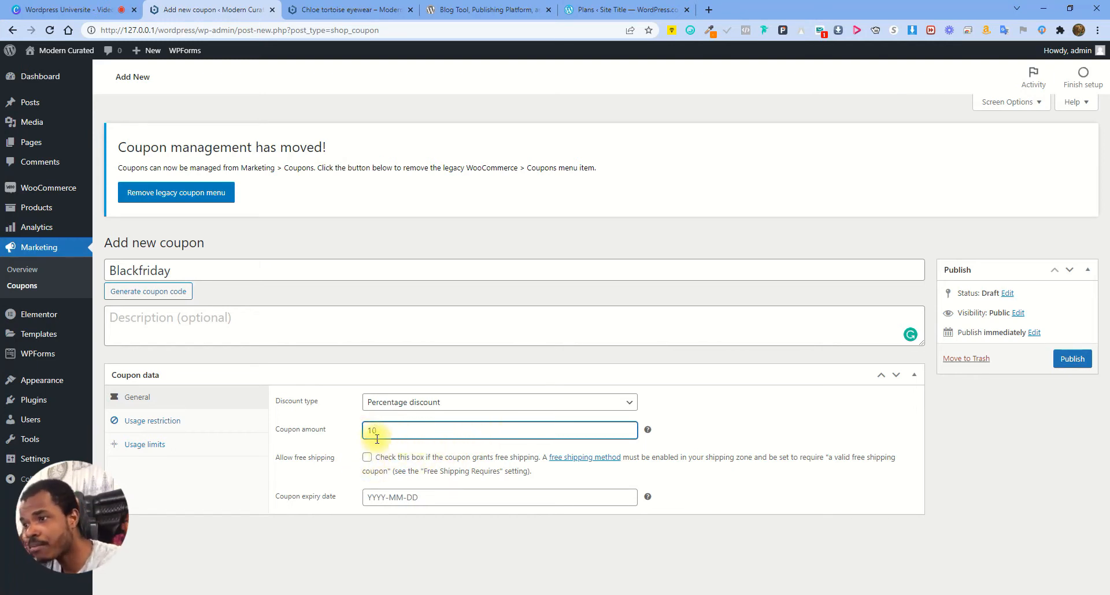
click(1068, 359)
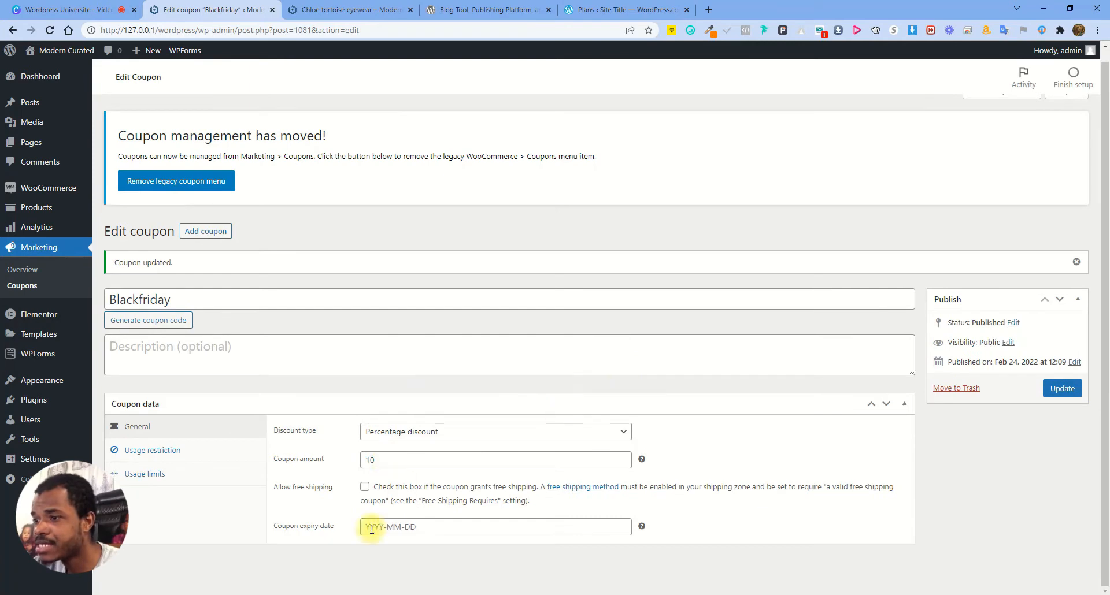
Pick 2022-02-25 as the Blackfriday coupon's expiry date, then reopen the date field
click(371, 528)
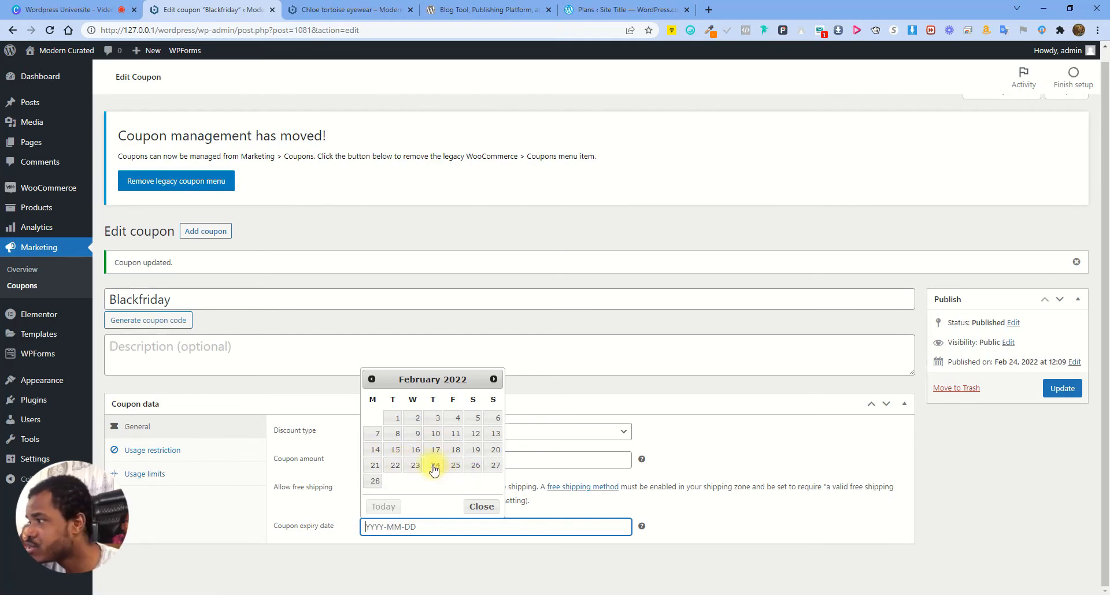
click(456, 466)
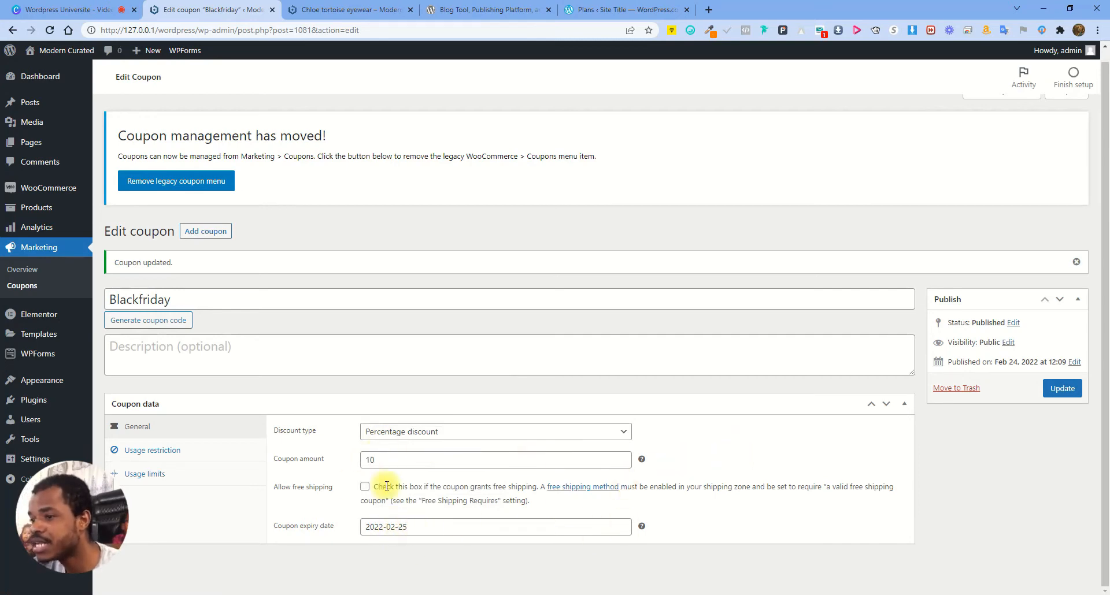
click(398, 526)
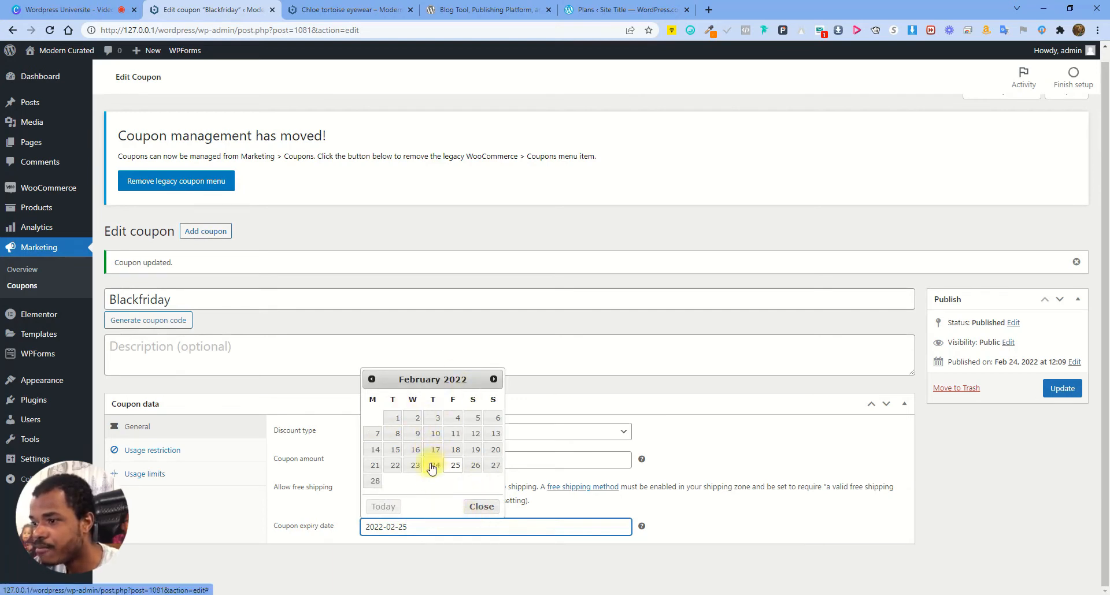
click(559, 508)
click(508, 527)
Clear the expiry date, update the coupon, and switch to the Chloe tortoise eyewear page
key(Delete)
key(BackSpace)
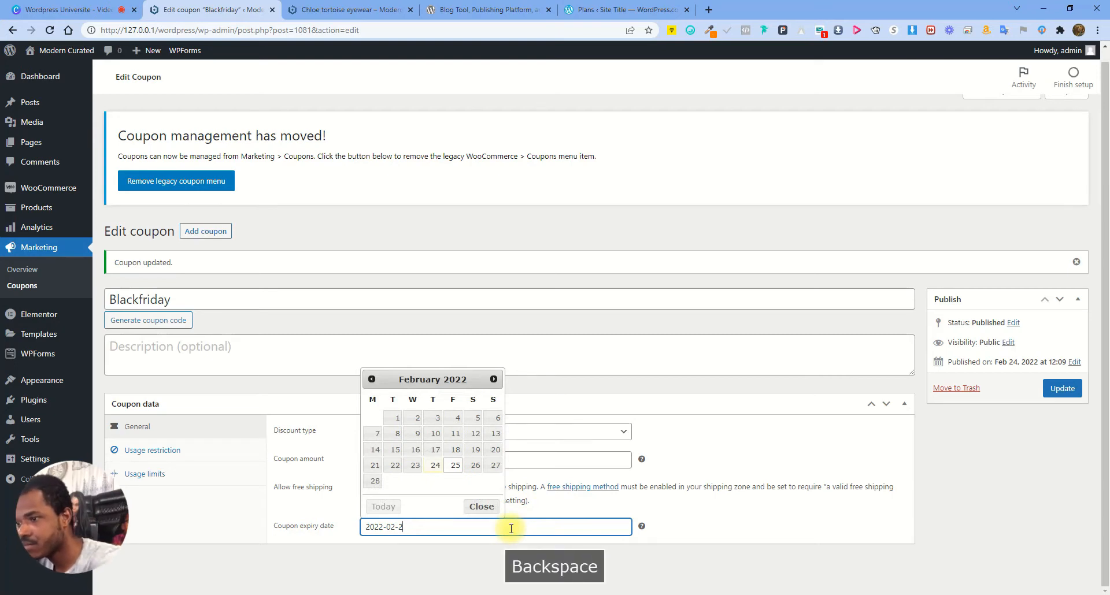
key(BackSpace)
click(481, 506)
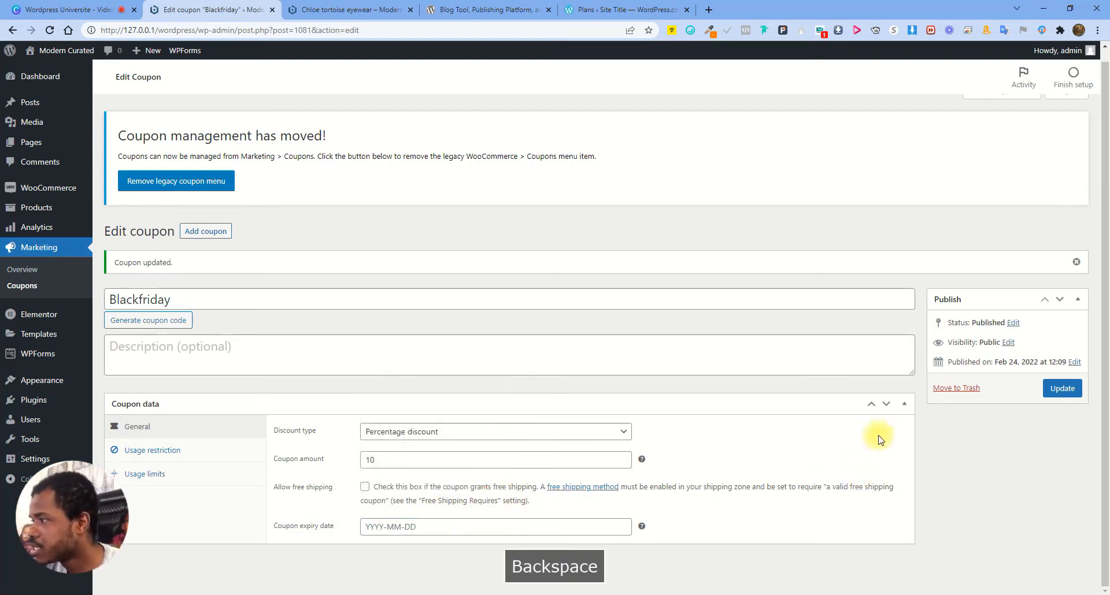
click(1067, 399)
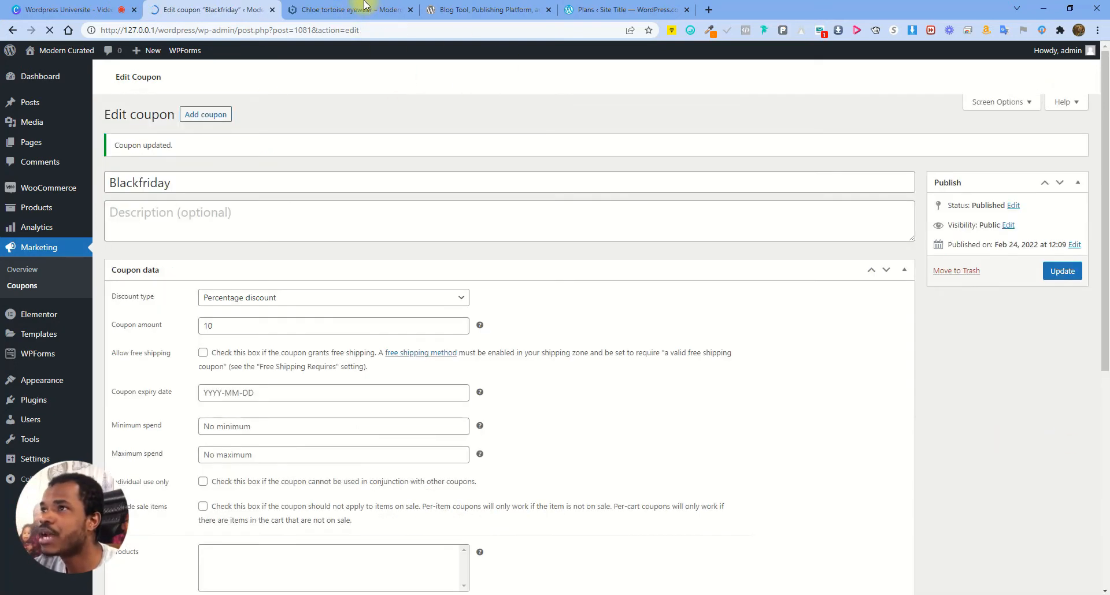
click(356, 9)
scroll(653, 352, up, 6)
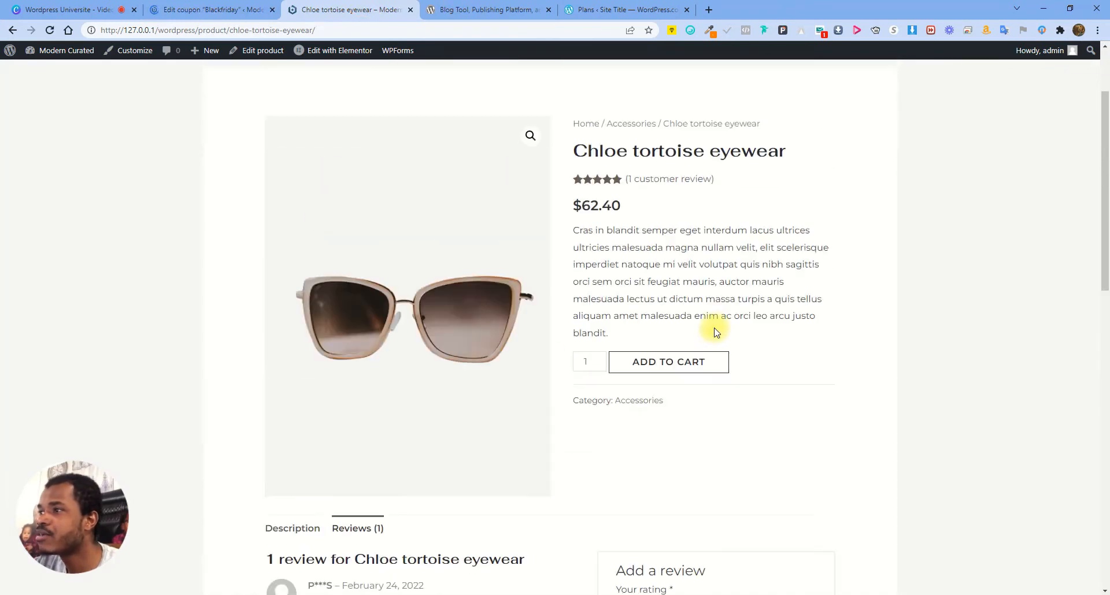
Add the Chloe tortoise eyewear to the cart and apply coupon code blackfriday
click(688, 362)
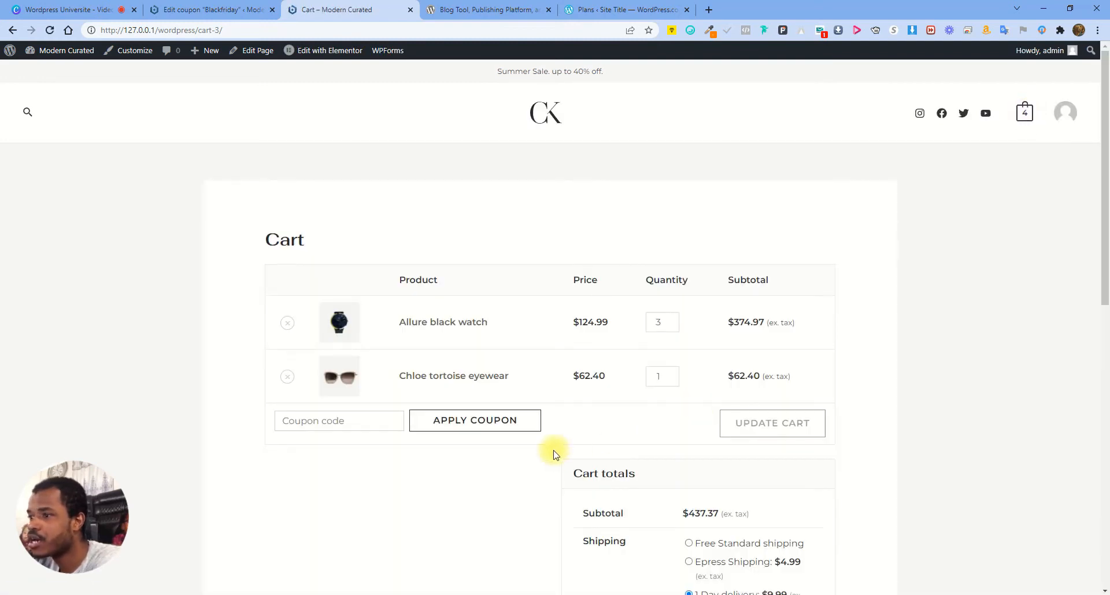
click(331, 420)
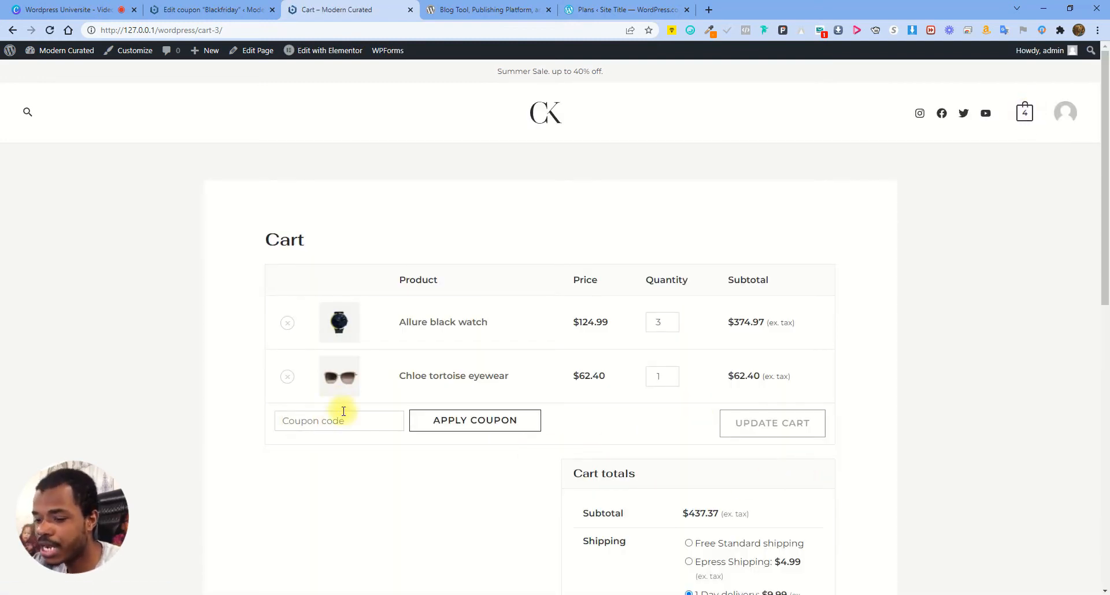
text(blackfriday)
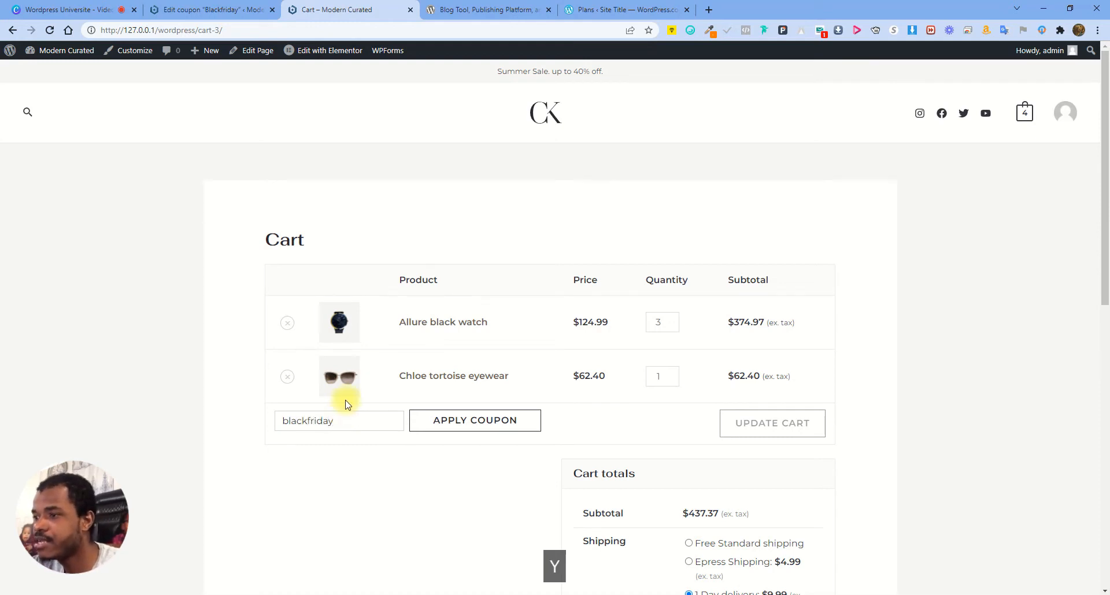
click(421, 419)
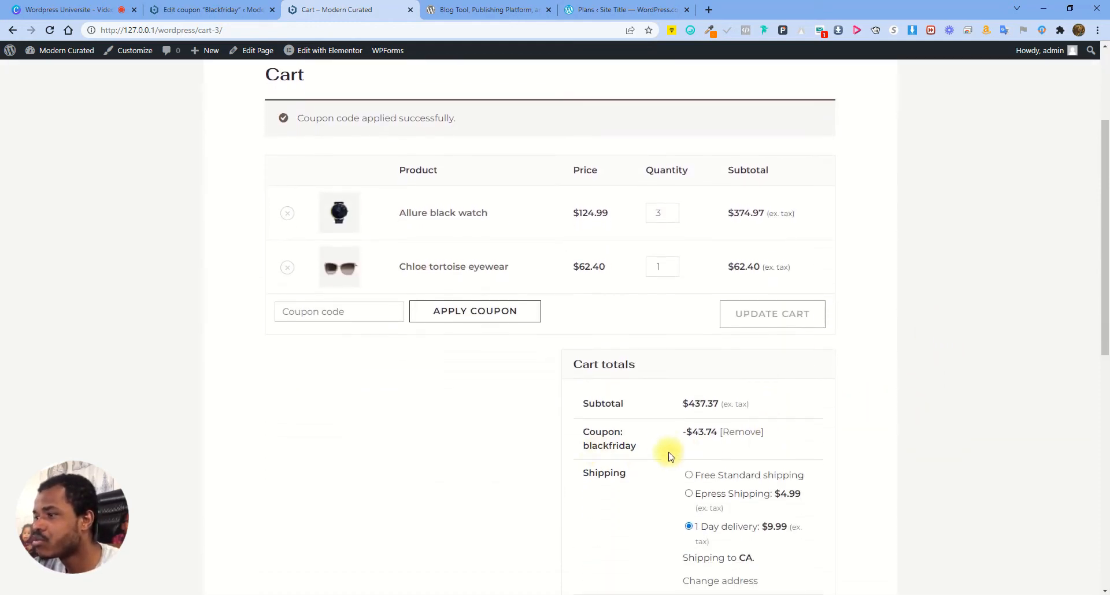
Check the cart totals: $43.74 coupon discount on a $437.37 subtotal, then return to the coupon
double_click(595, 433)
click(694, 433)
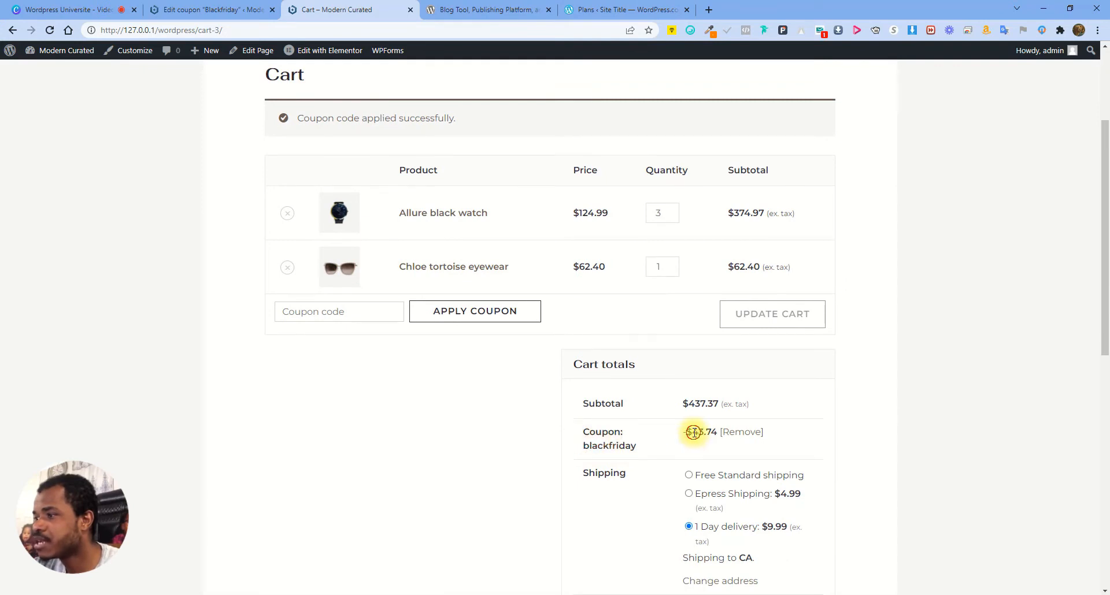
double_click(700, 403)
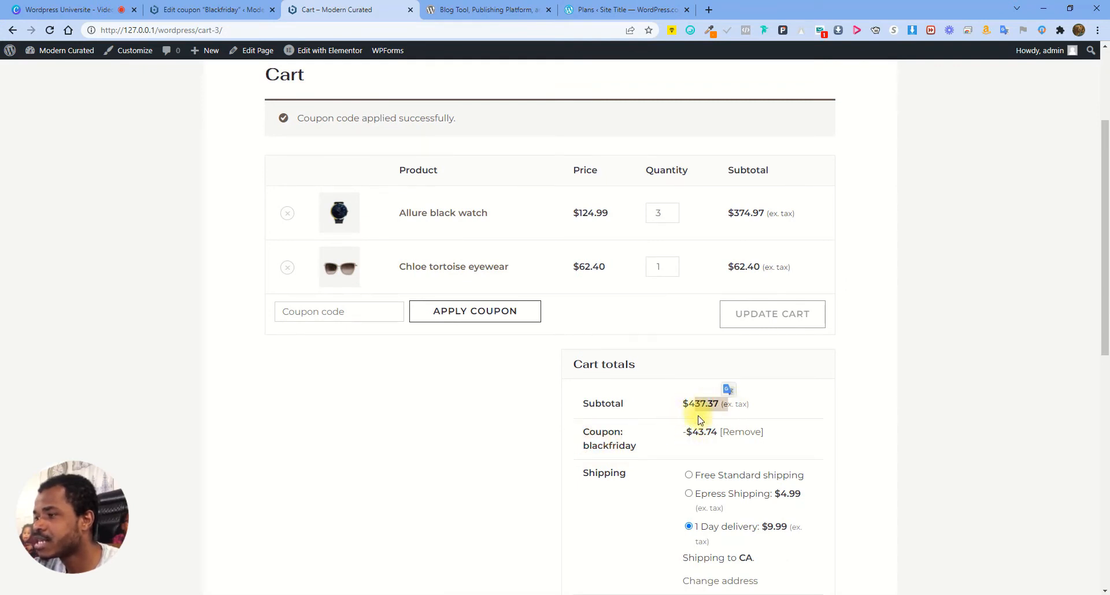
drag(693, 433, 716, 433)
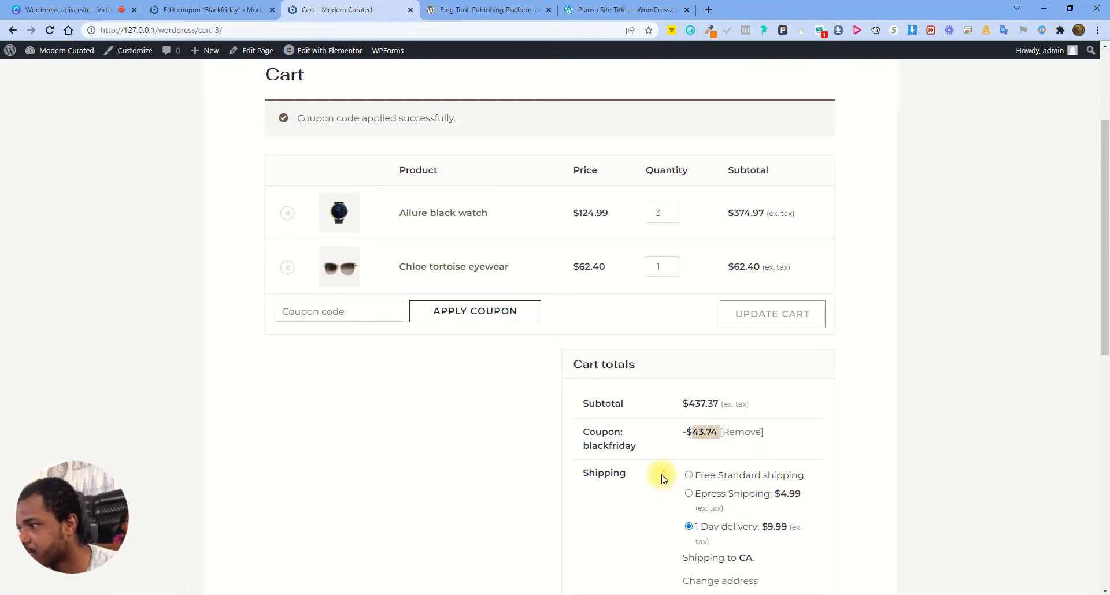
scroll(746, 480, down, 2)
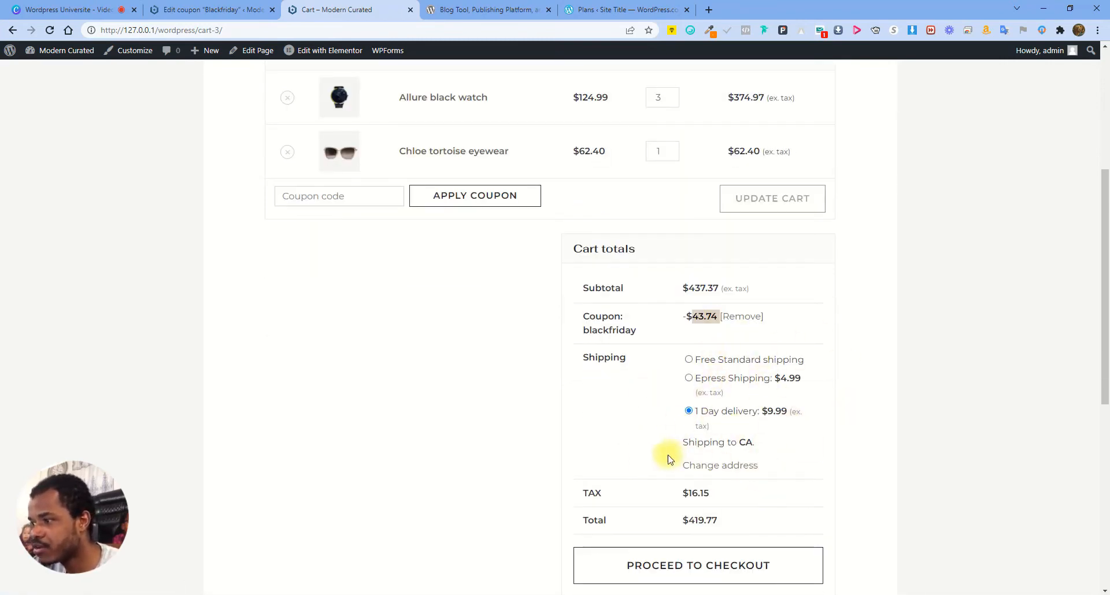
scroll(653, 335, up, 5)
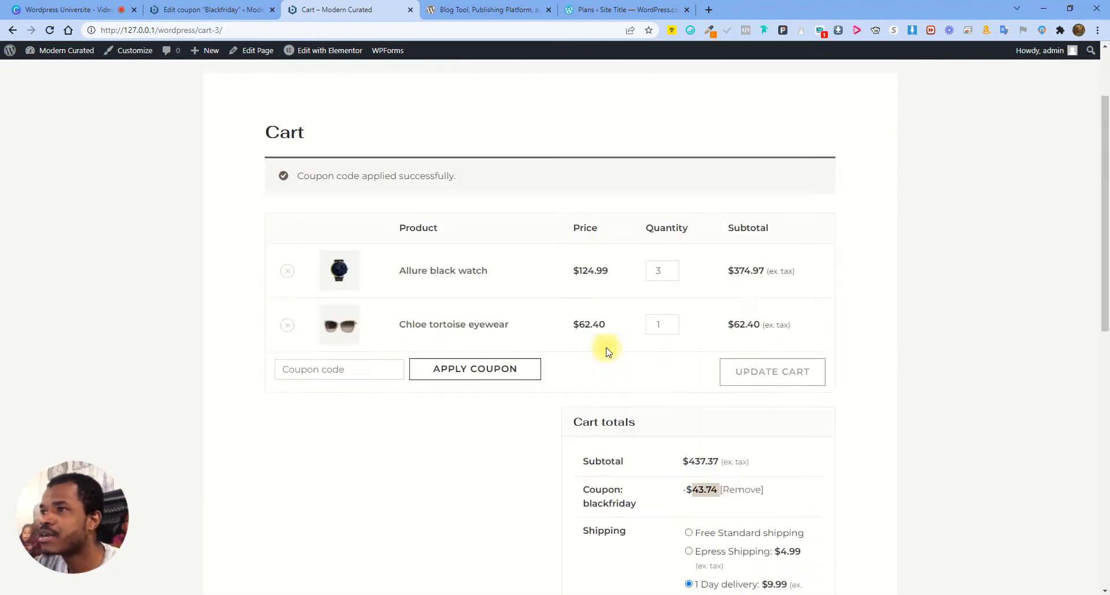
click(244, 11)
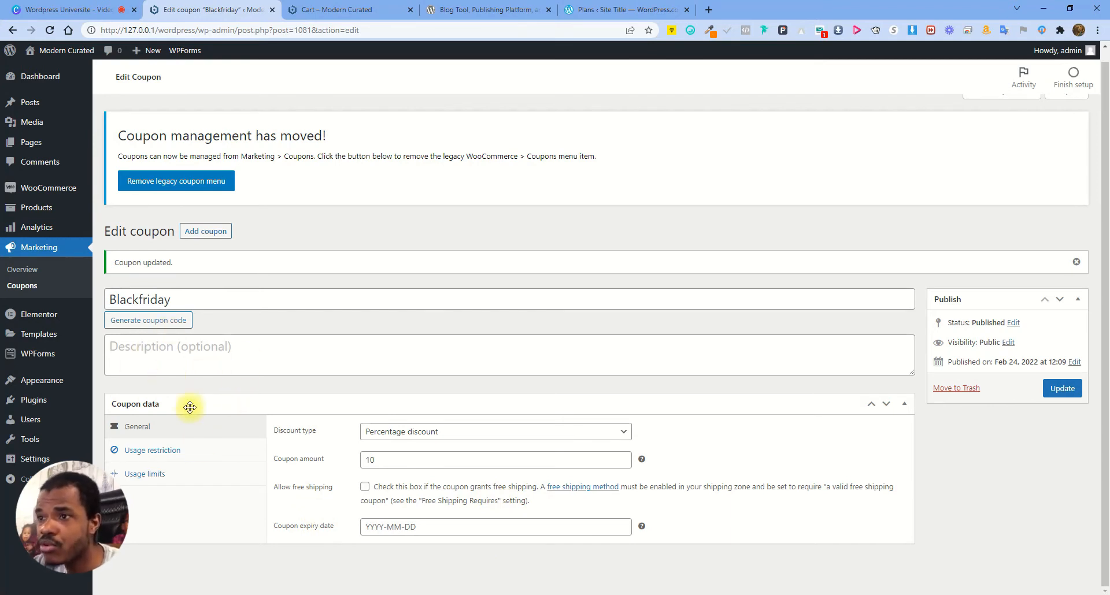
Delete the coupon code, try a generated code, then restore the Blackfriday code
drag(201, 299, 99, 299)
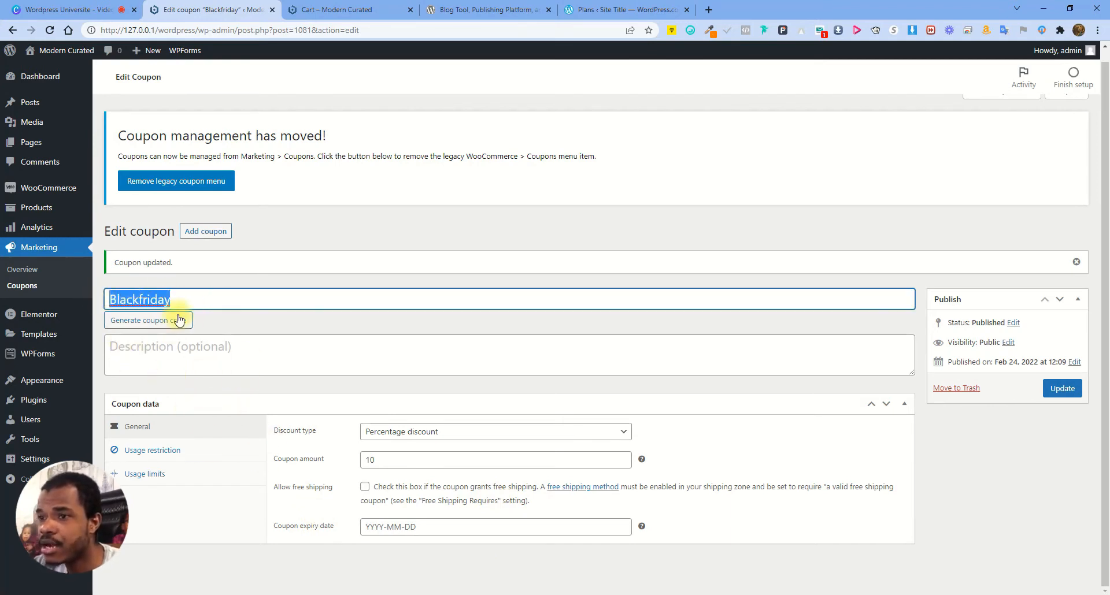
click(286, 288)
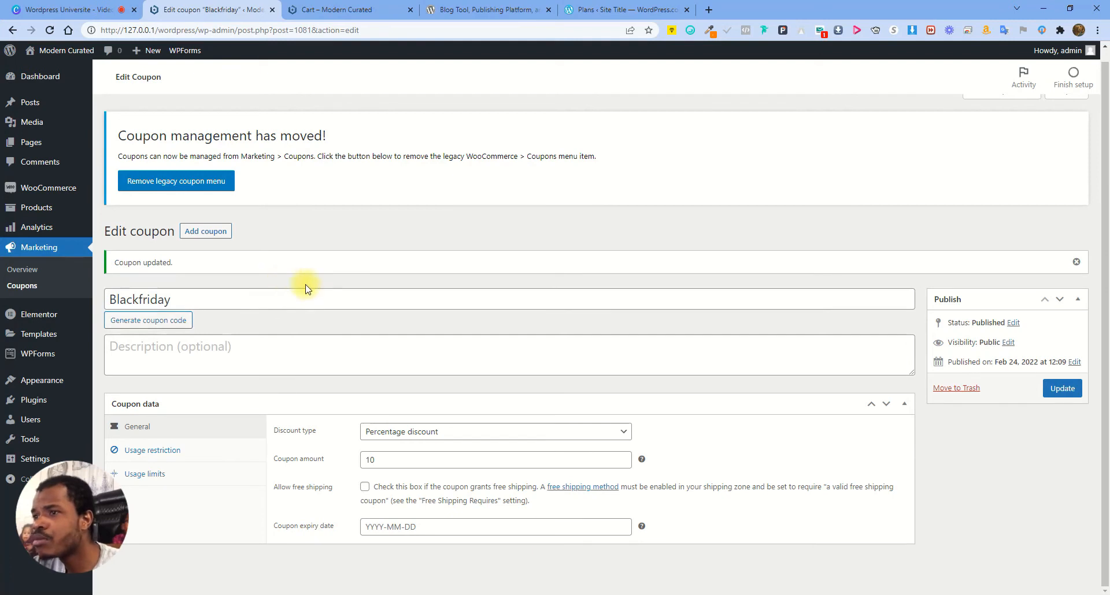
drag(191, 298, 111, 299)
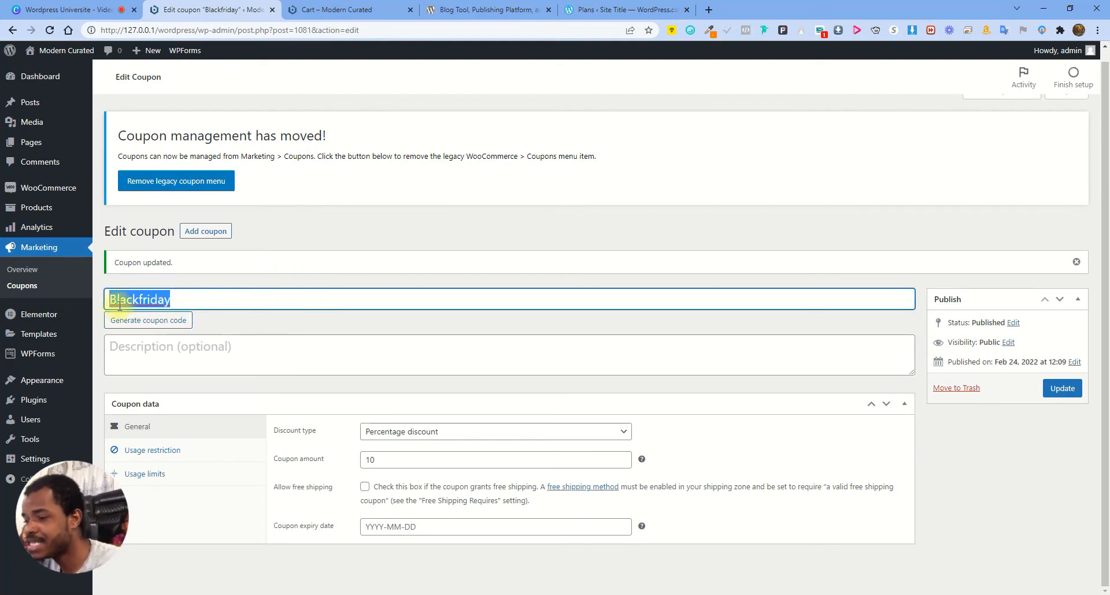
key(Delete)
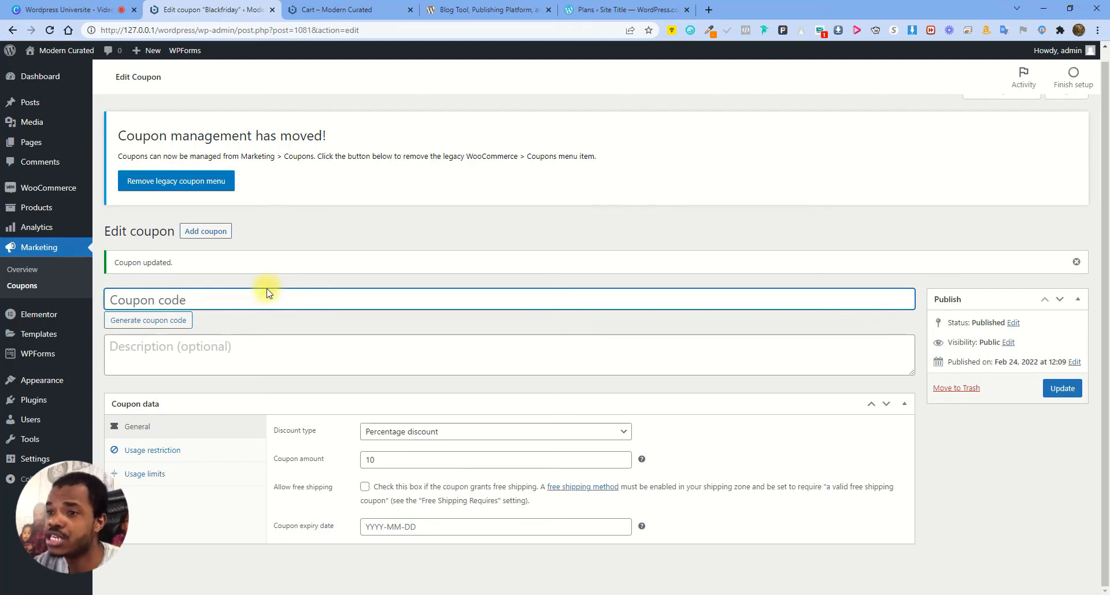
click(153, 320)
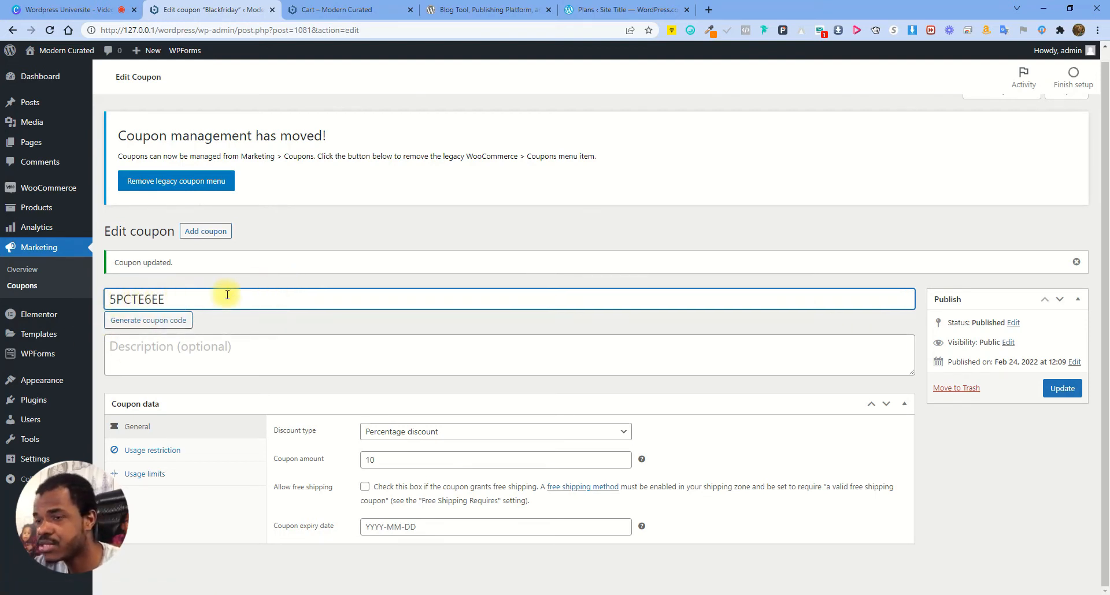
click(250, 281)
double_click(182, 290)
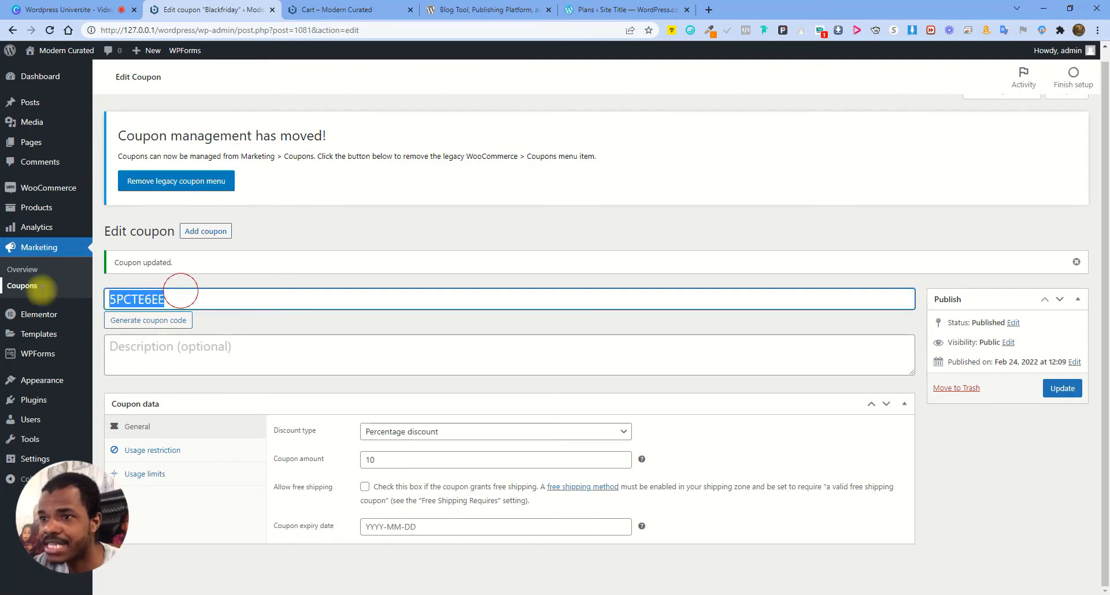
key(ctrl+z)
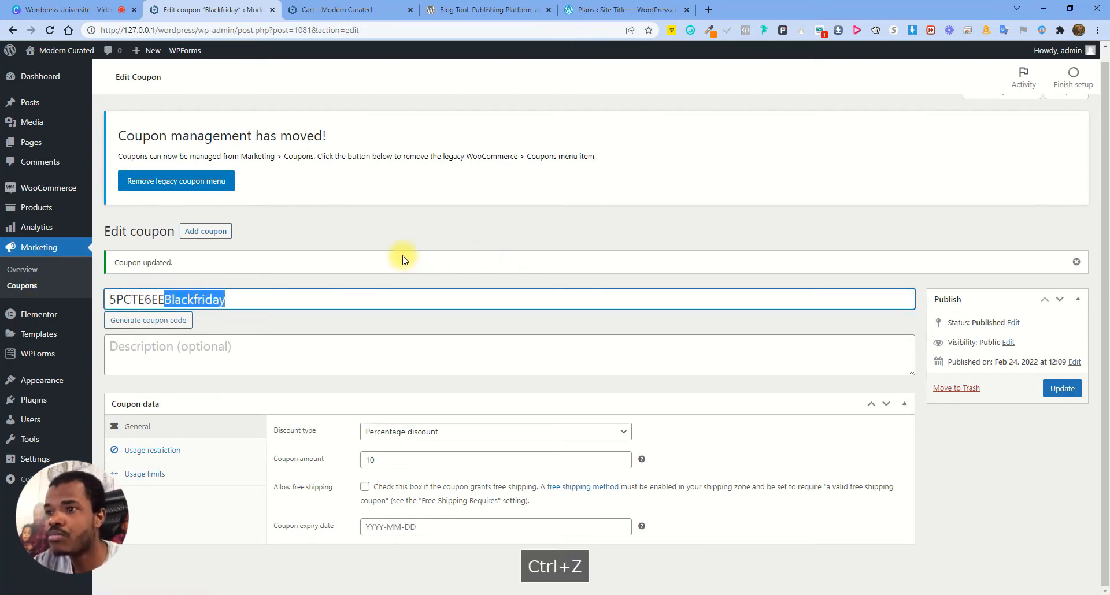
key(Left)
key(BackSpace)
key(BackSpace)
key(BackSpace)
key(BackSpace)
key(BackSpace)
key(BackSpace)
key(BackSpace)
key(BackSpace)
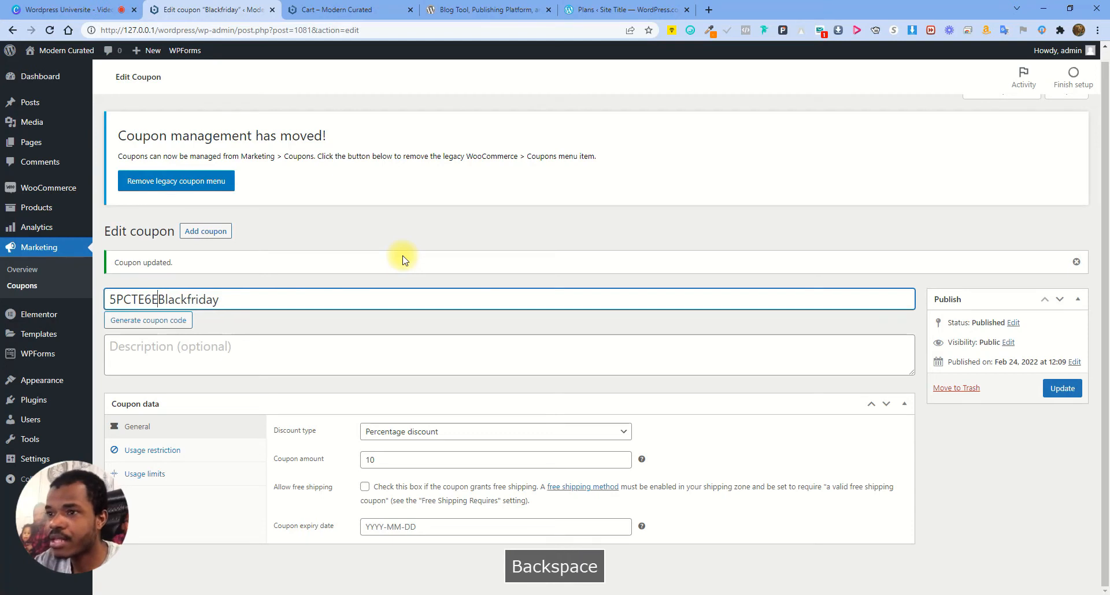
click(380, 240)
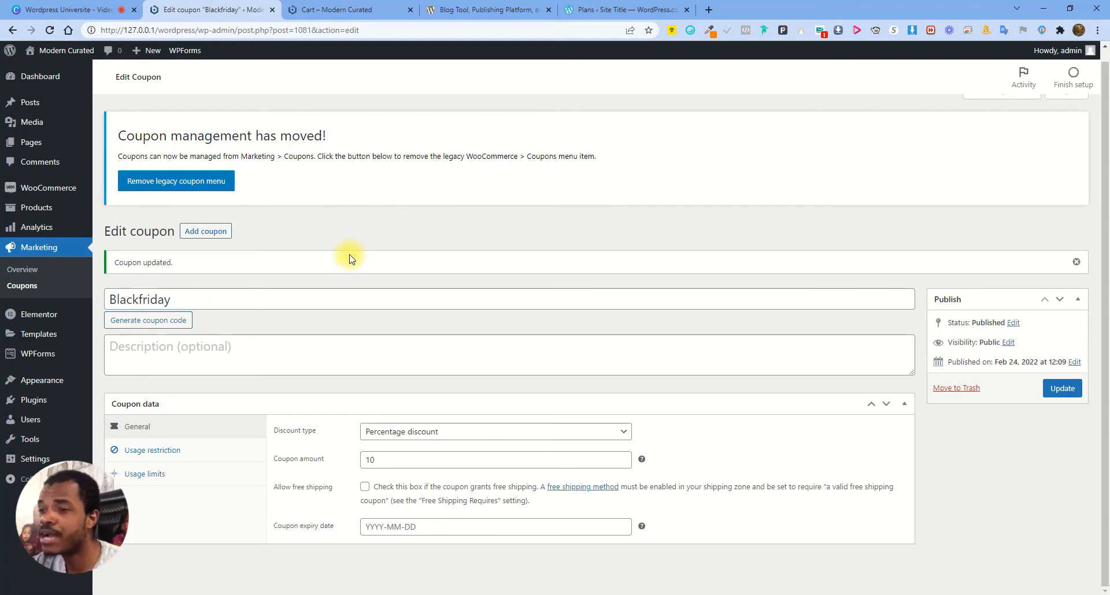
Append 10 so the code reads Blackfriday10, and update the coupon
click(406, 299)
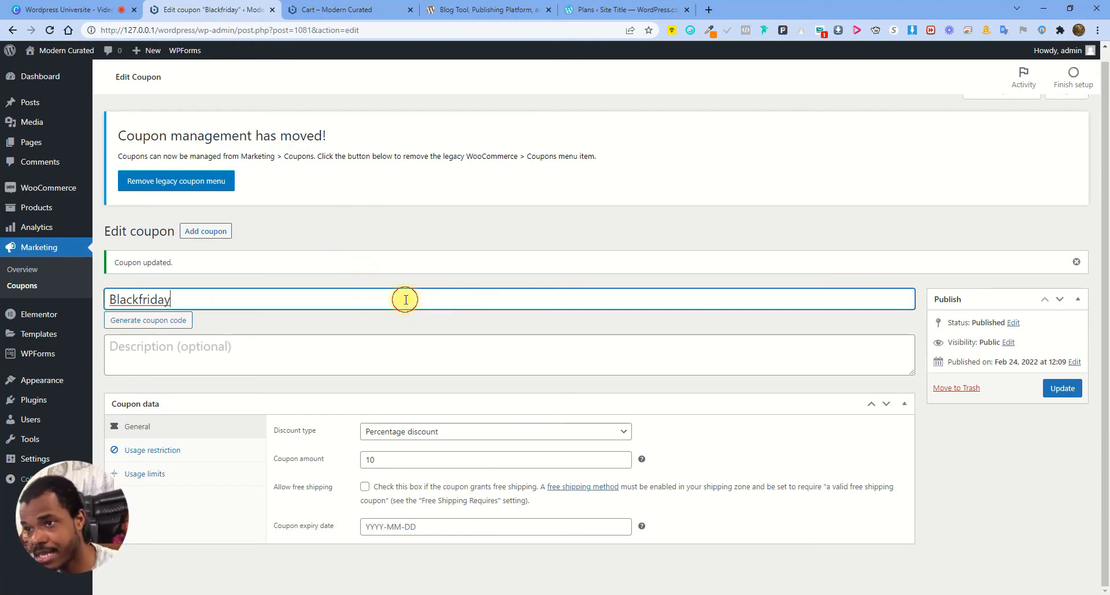
click(214, 303)
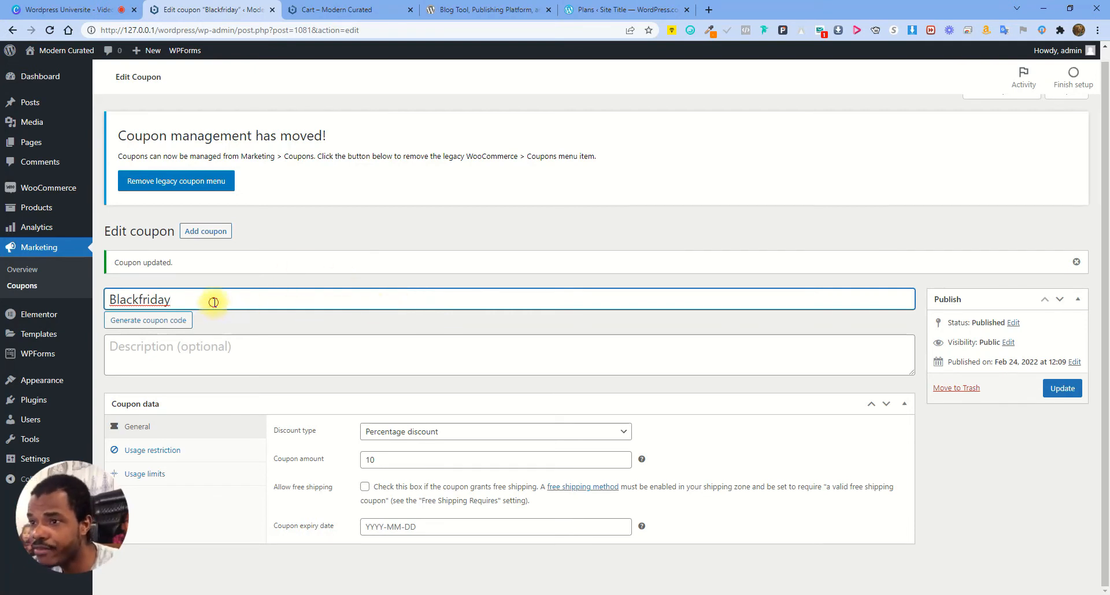
text(2)
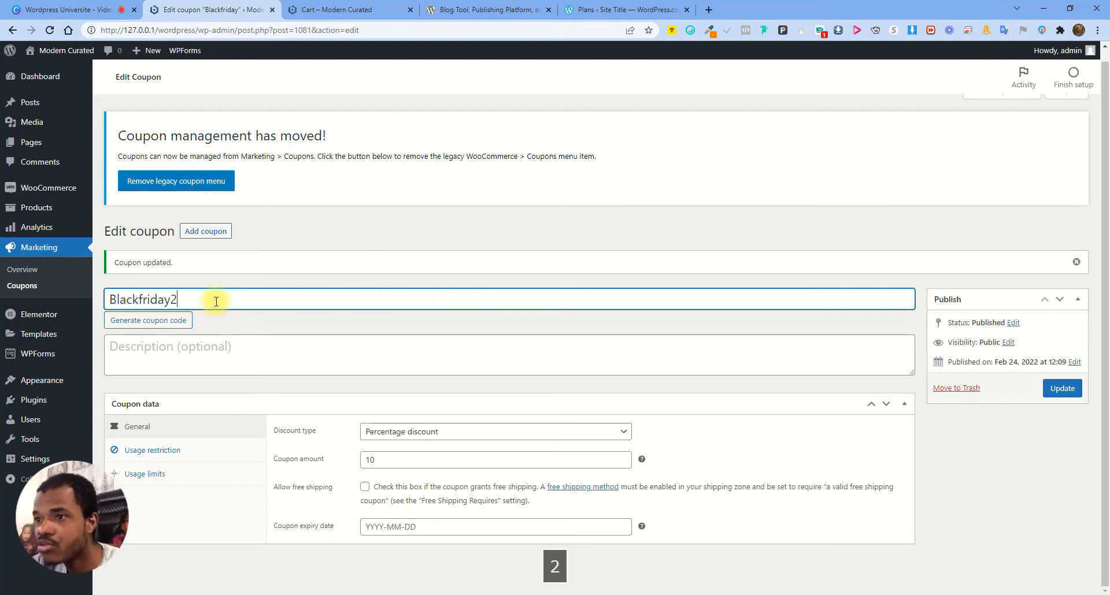
text(0)
key(BackSpace)
key(BackSpace)
text(10)
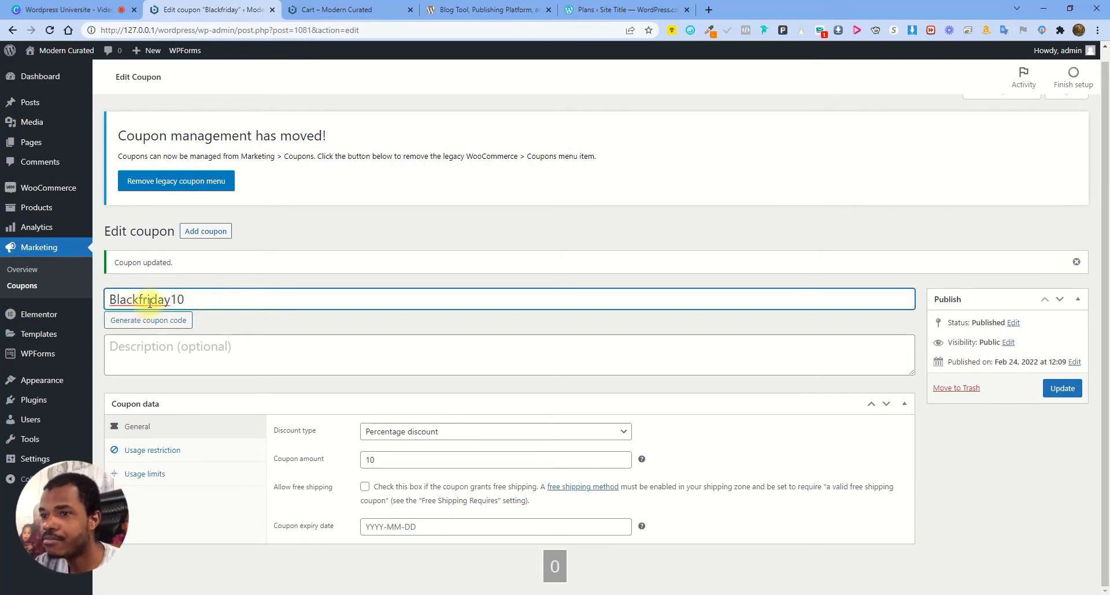
click(1068, 398)
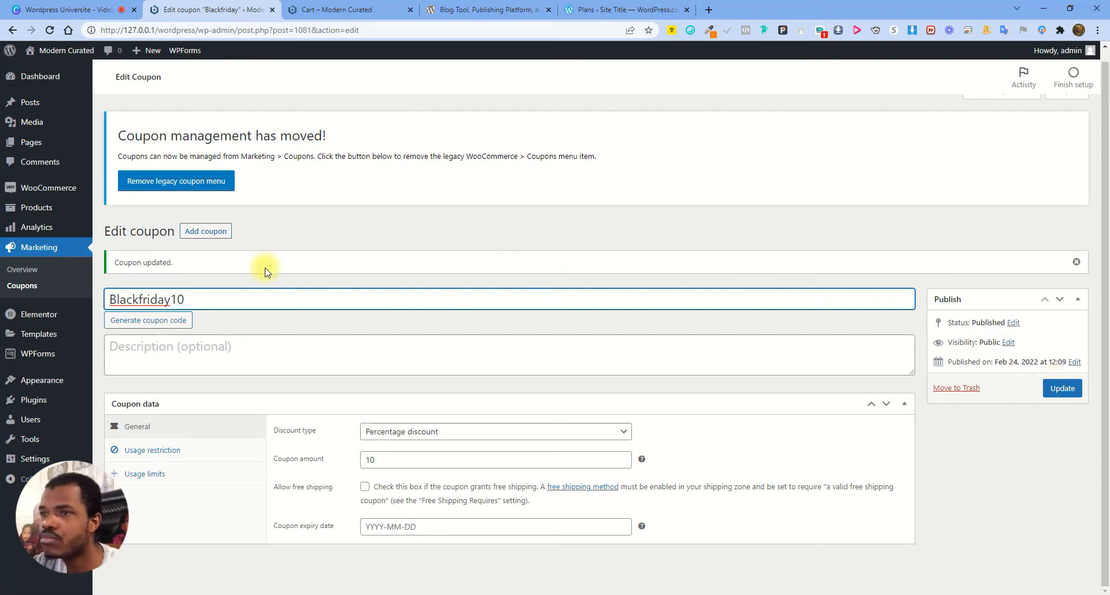
Open the WooCommerce Orders report and check the average net daily sales figure
mouse_move(52, 188)
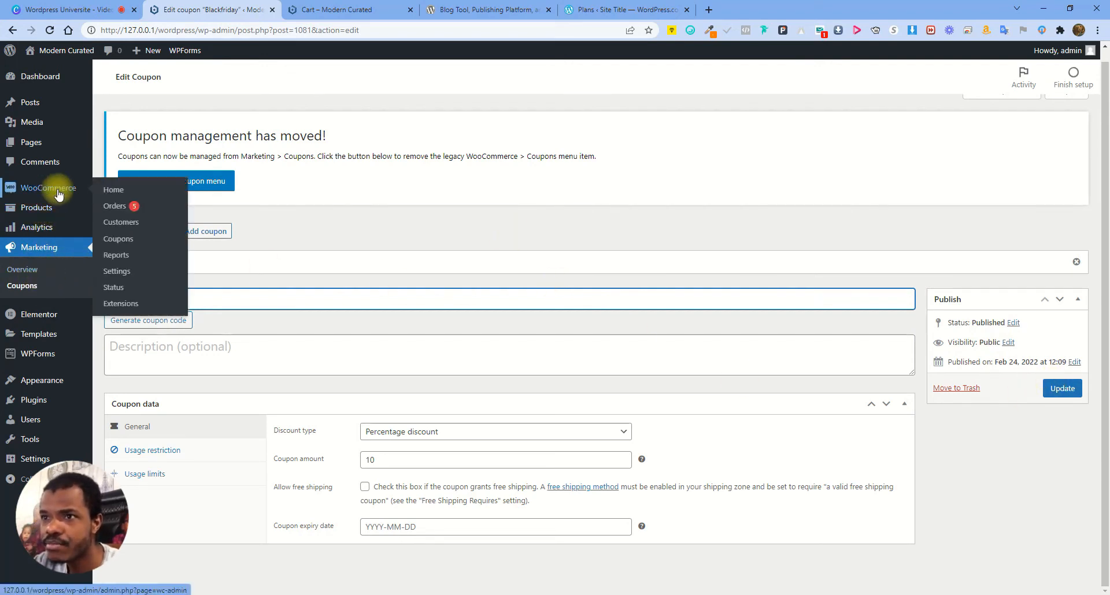
click(127, 261)
click(612, 96)
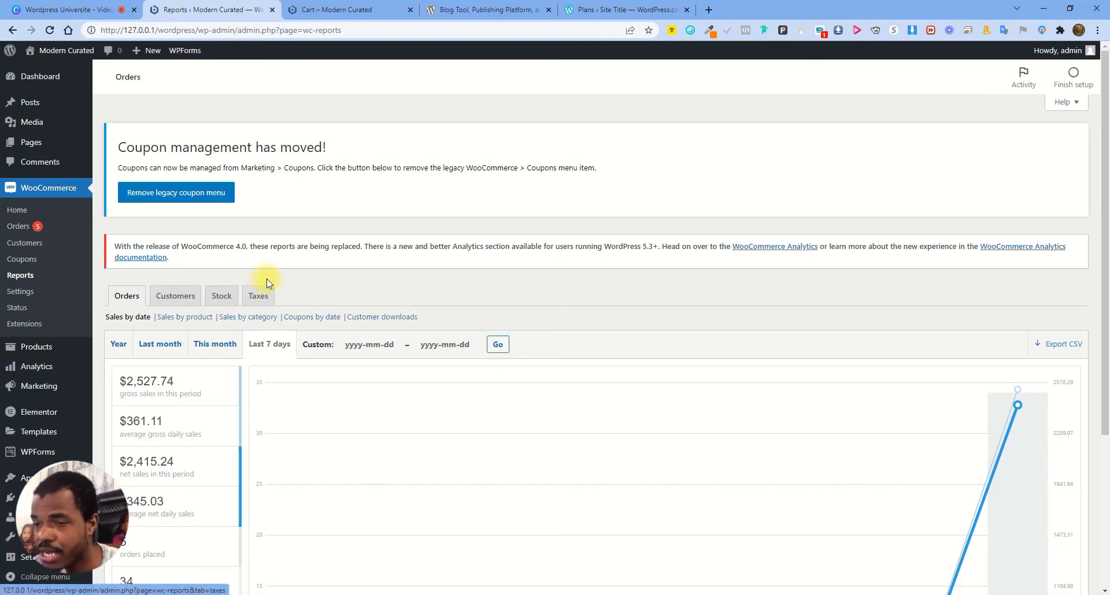
scroll(917, 456, down, 2)
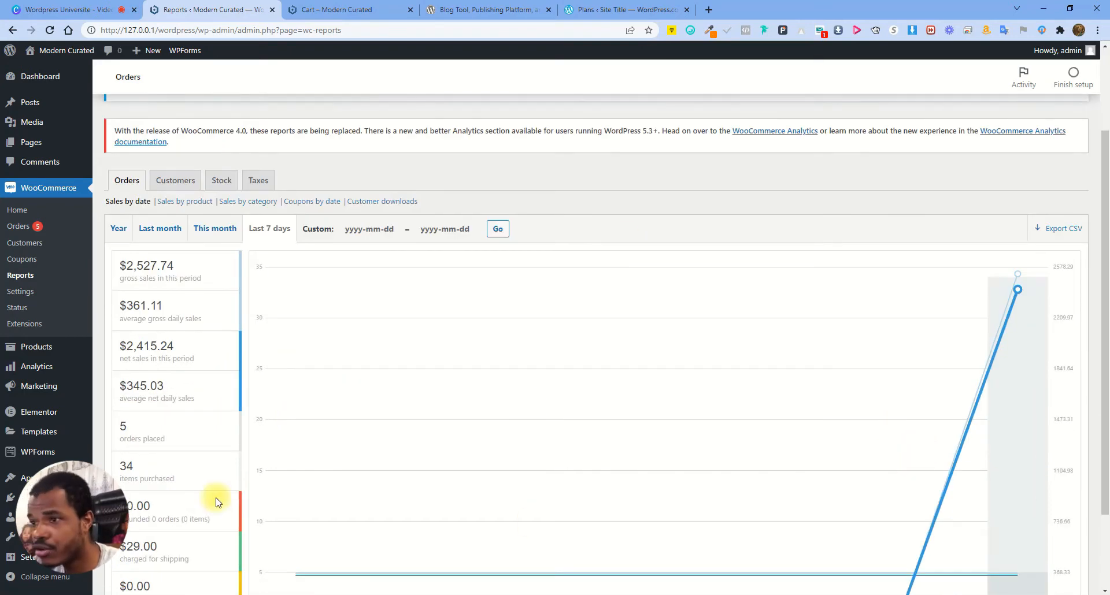
scroll(140, 428, down, 1)
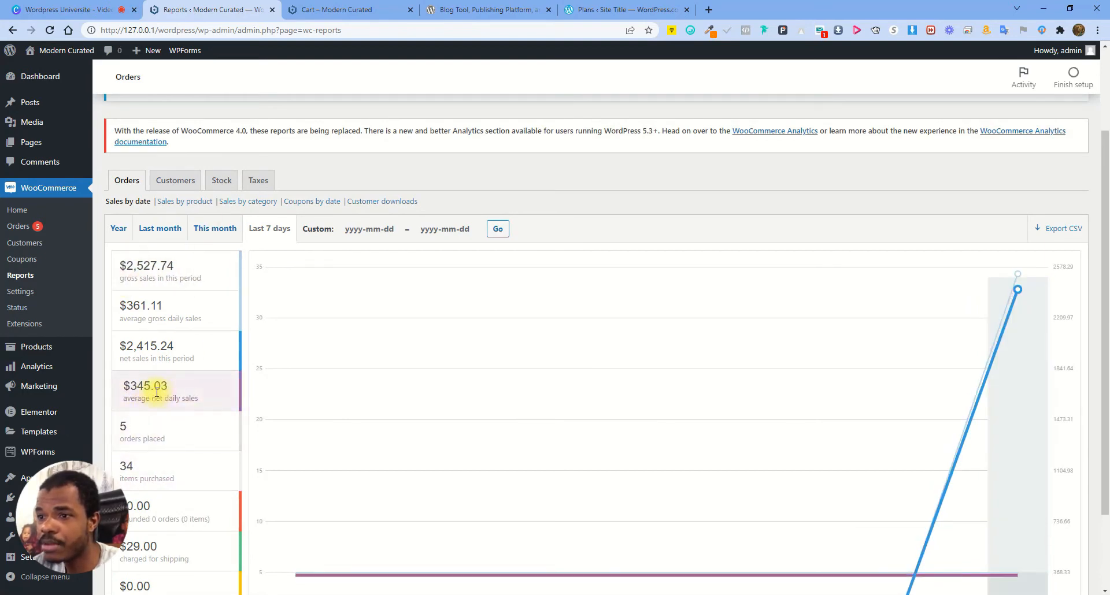
drag(153, 387, 198, 393)
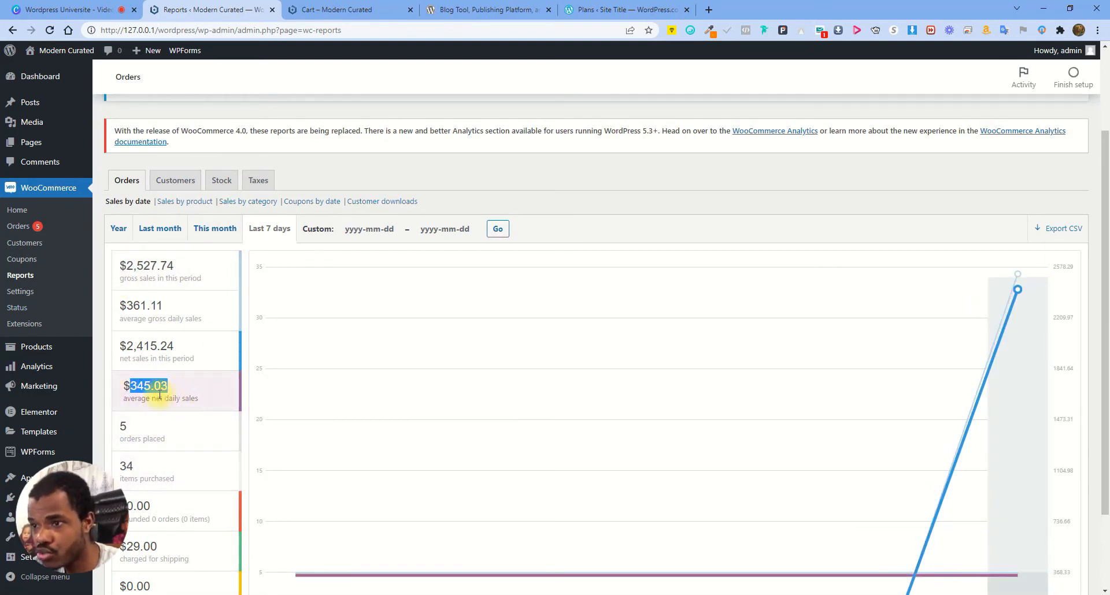
mouse_move(144, 363)
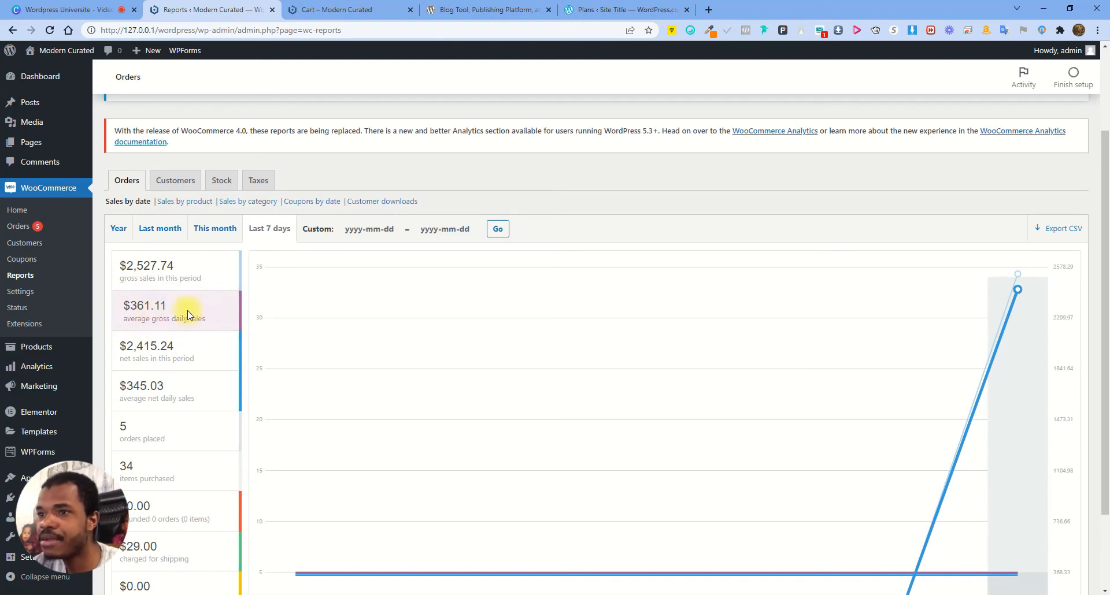
mouse_move(167, 287)
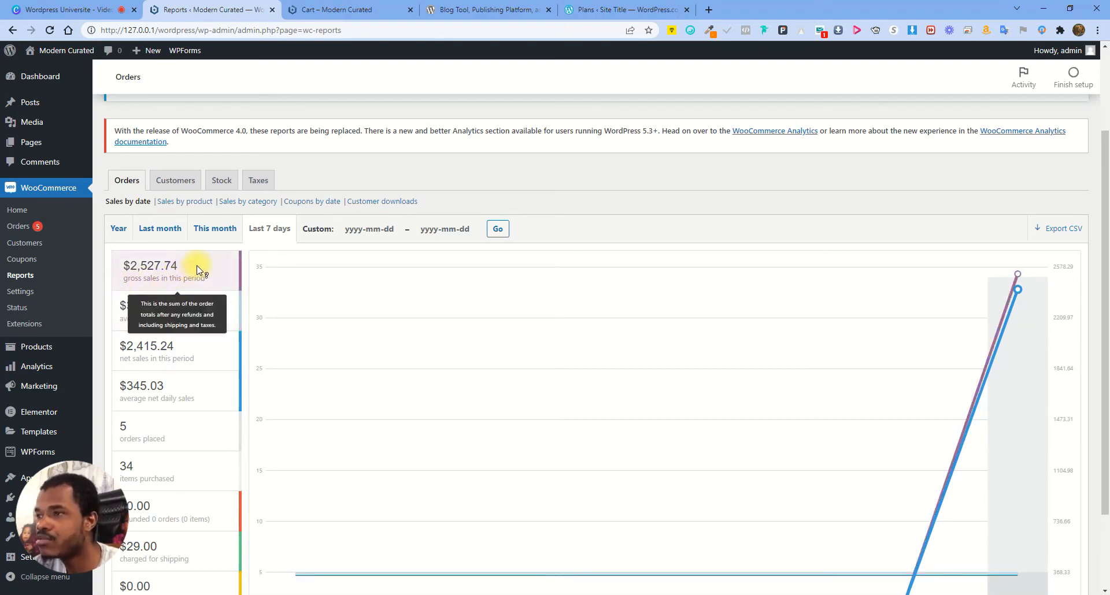
View This month, Sales by product, Sales by category and Coupons by date, then Customers
click(218, 230)
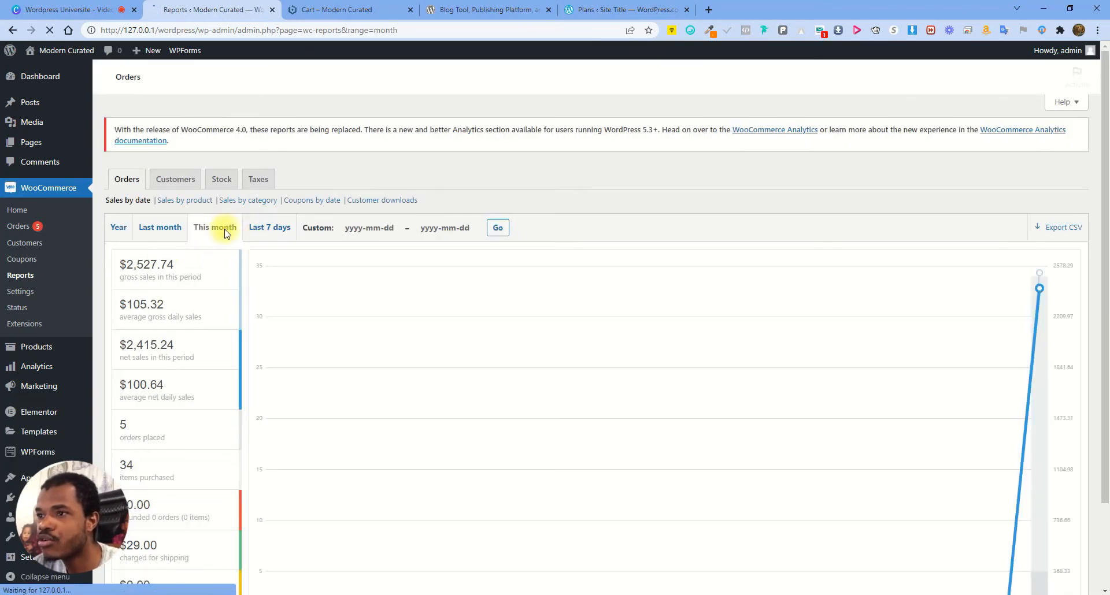
click(227, 228)
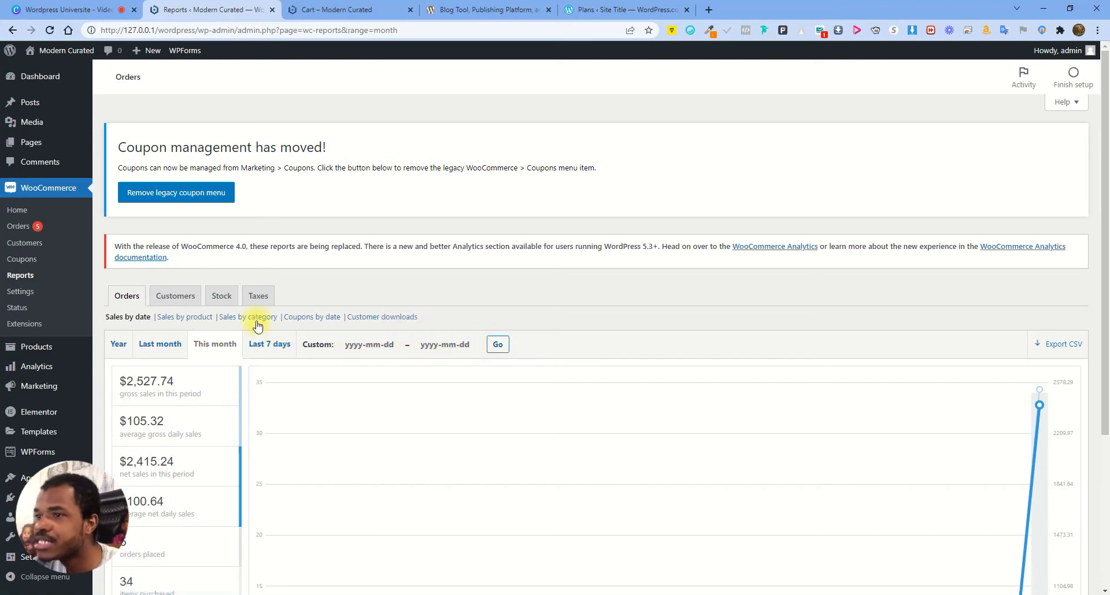
click(191, 317)
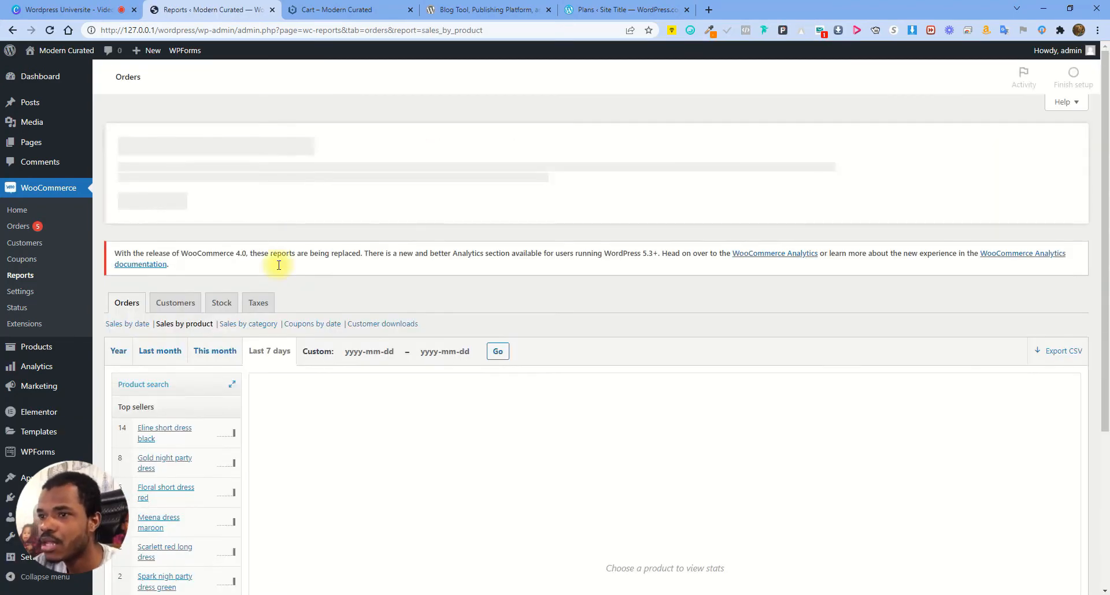
scroll(231, 405, down, 2)
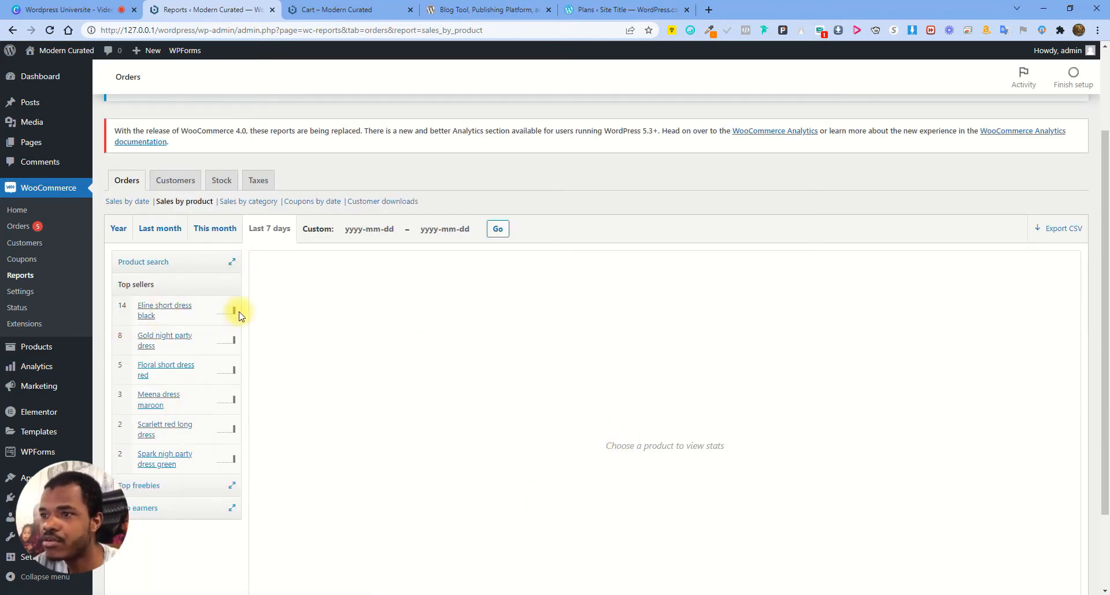
mouse_move(233, 315)
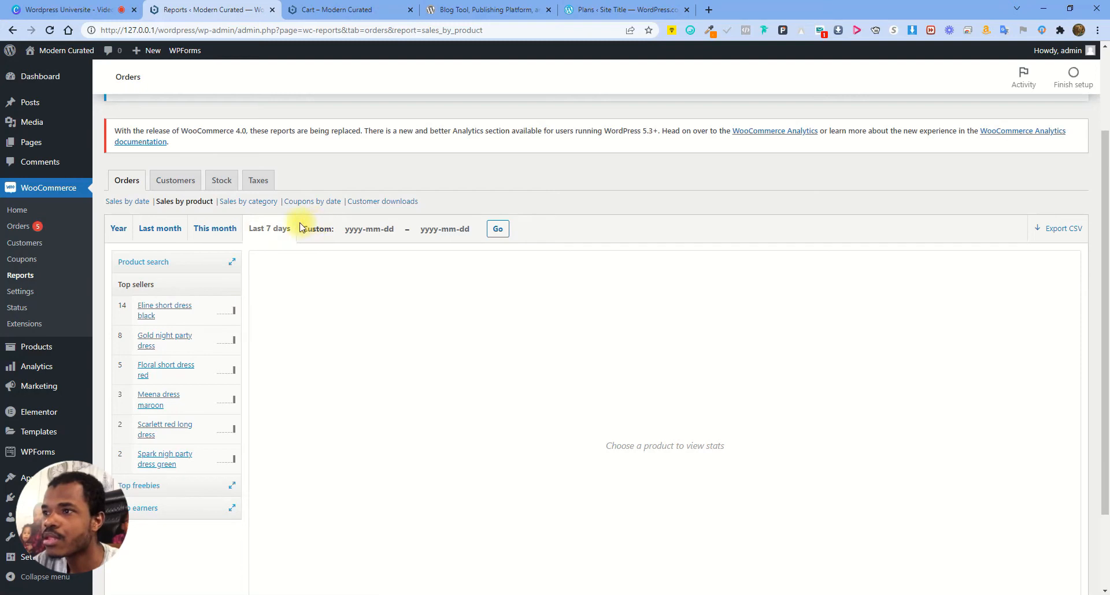
click(263, 202)
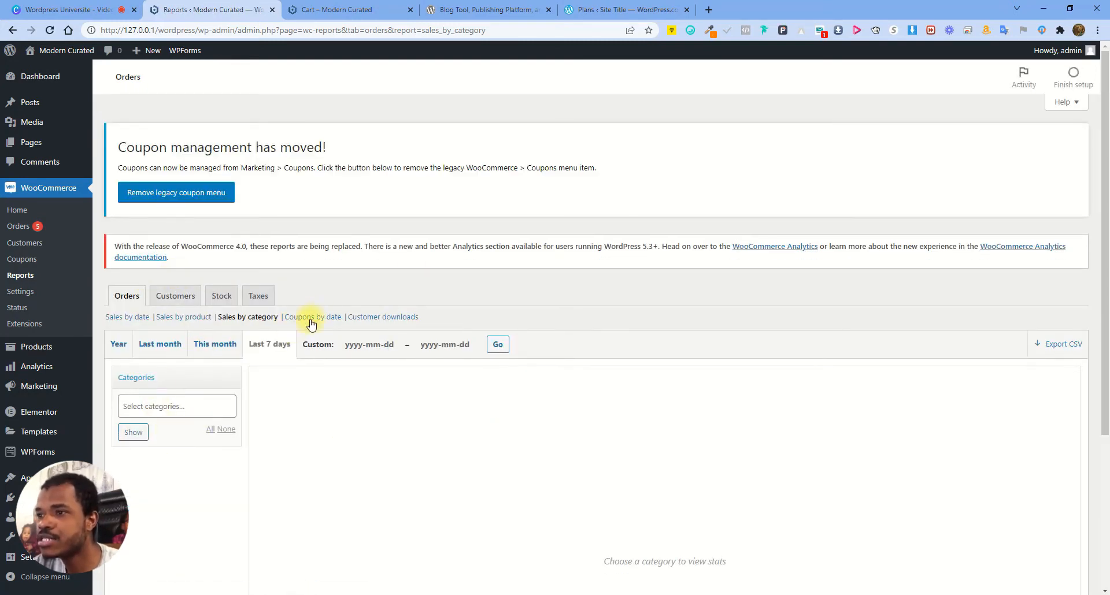
click(319, 318)
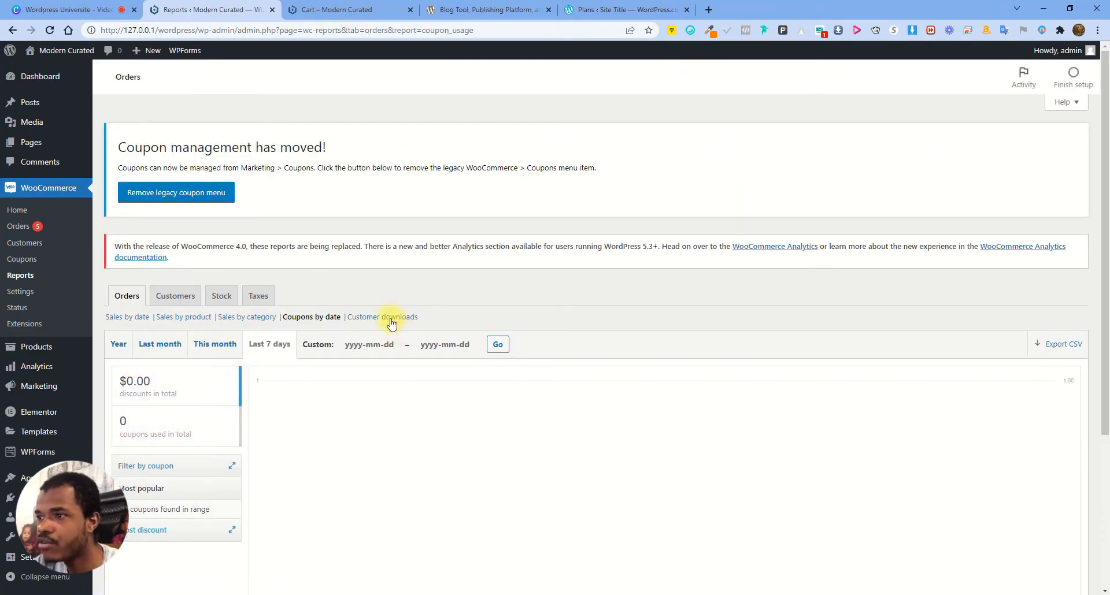
click(176, 296)
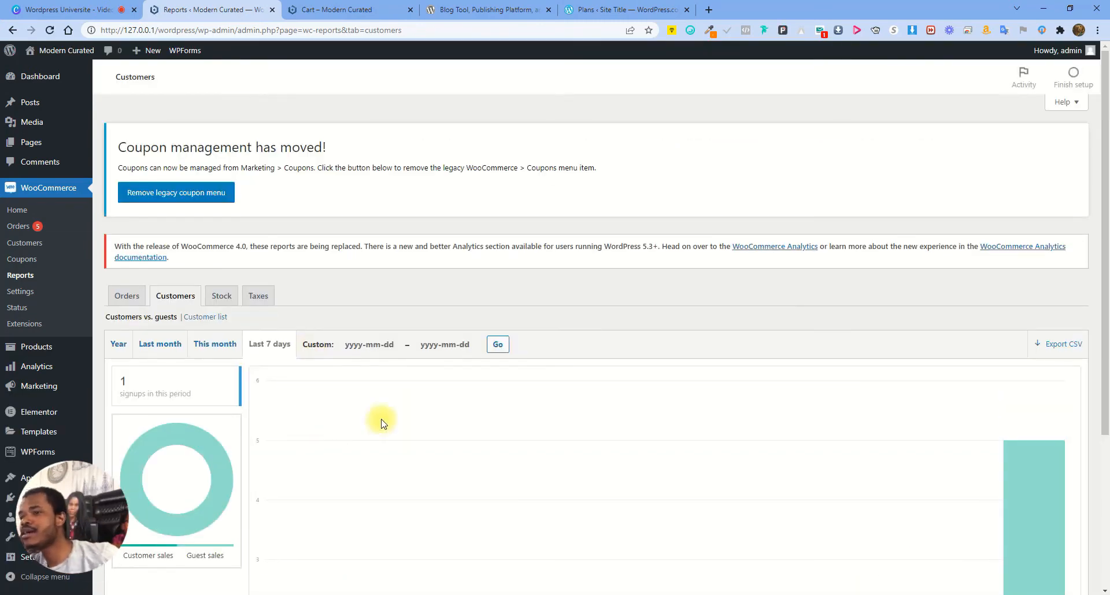
Scroll through the Customers report showing 1 signup in the last 7 days
scroll(647, 304, down, 4)
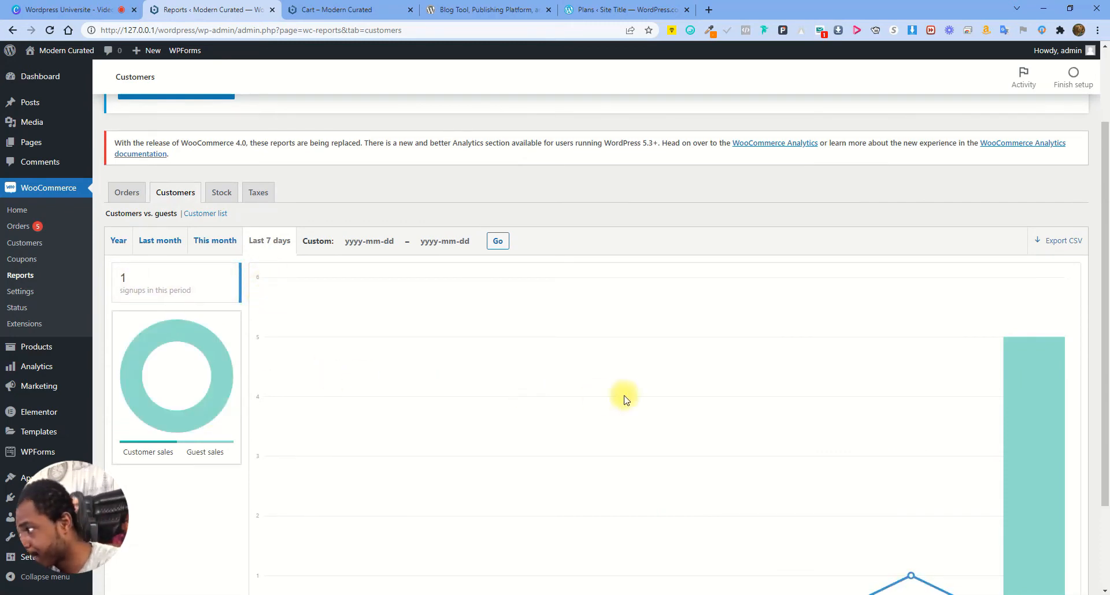
scroll(682, 397, down, 2)
mouse_move(912, 461)
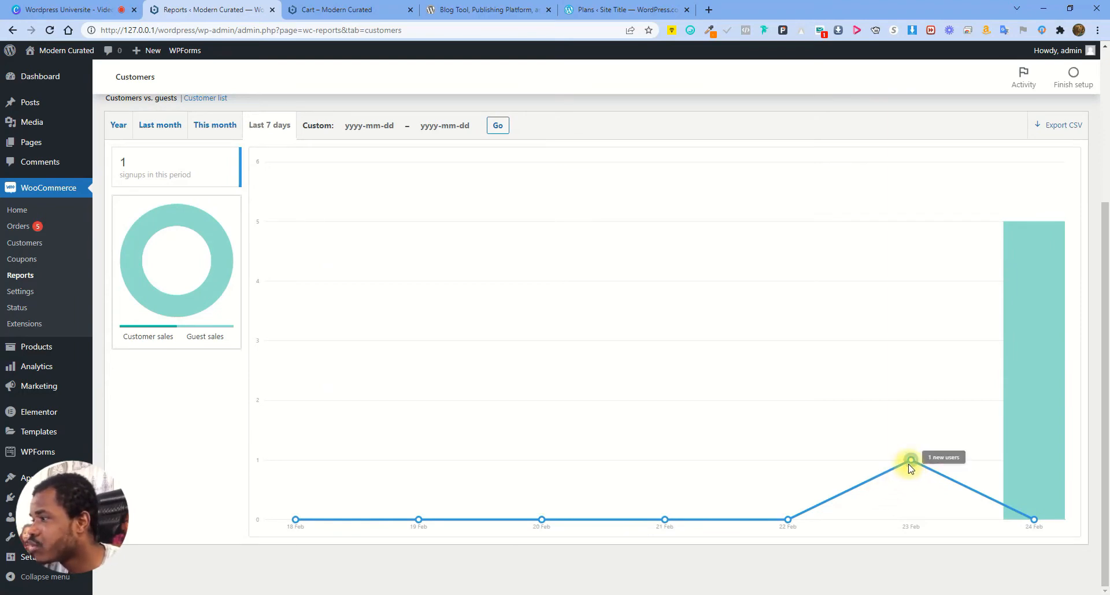
scroll(915, 462, up, 2)
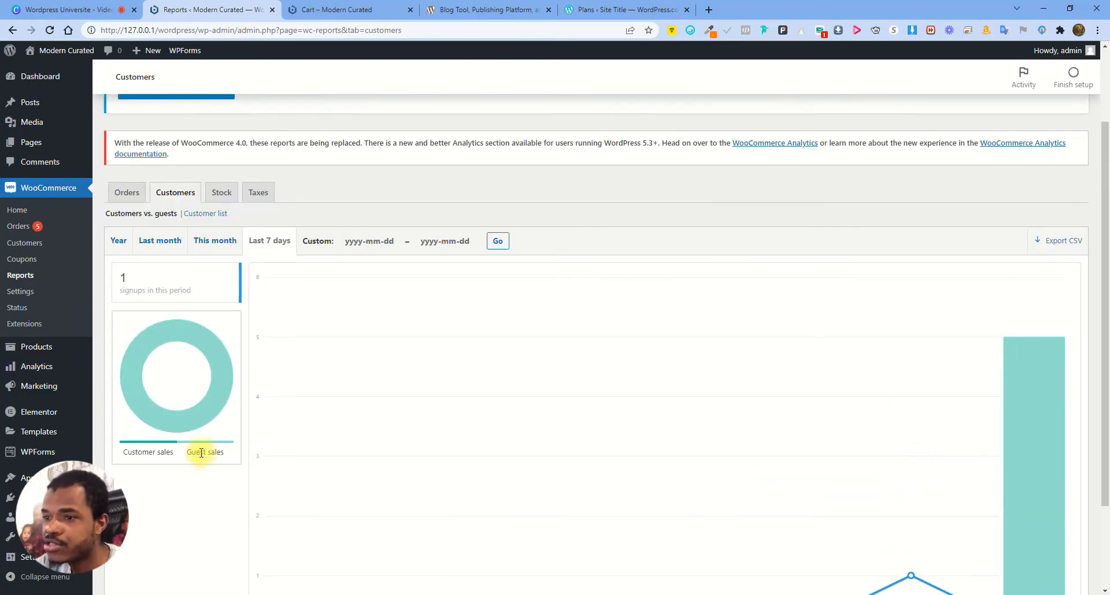
scroll(566, 393, up, 2)
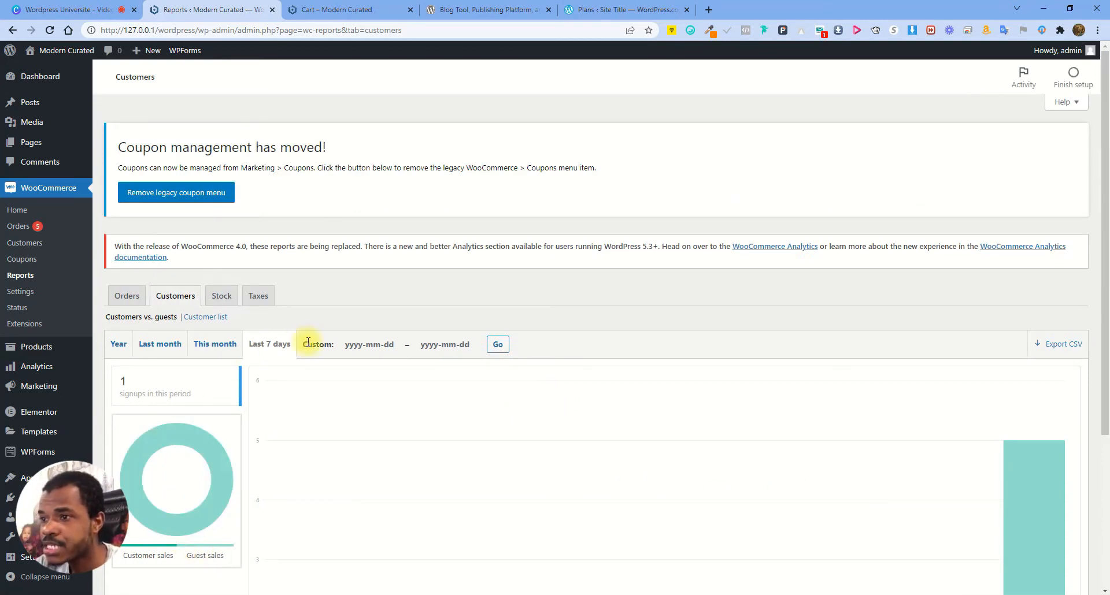
Refresh the customer's order stats in the Customer list, then open the Stock report
click(205, 317)
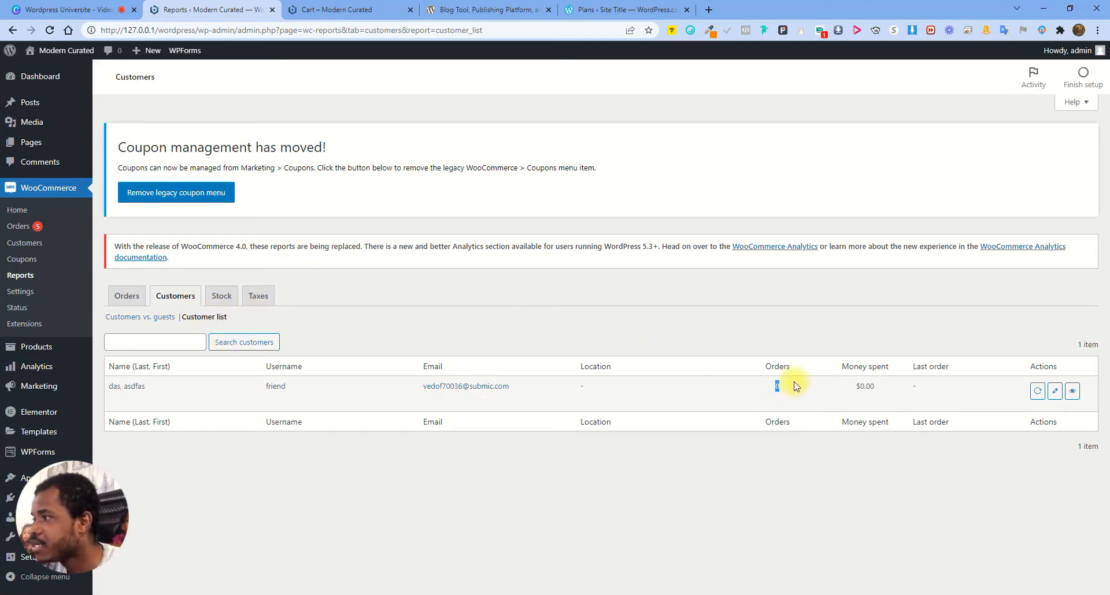
double_click(861, 387)
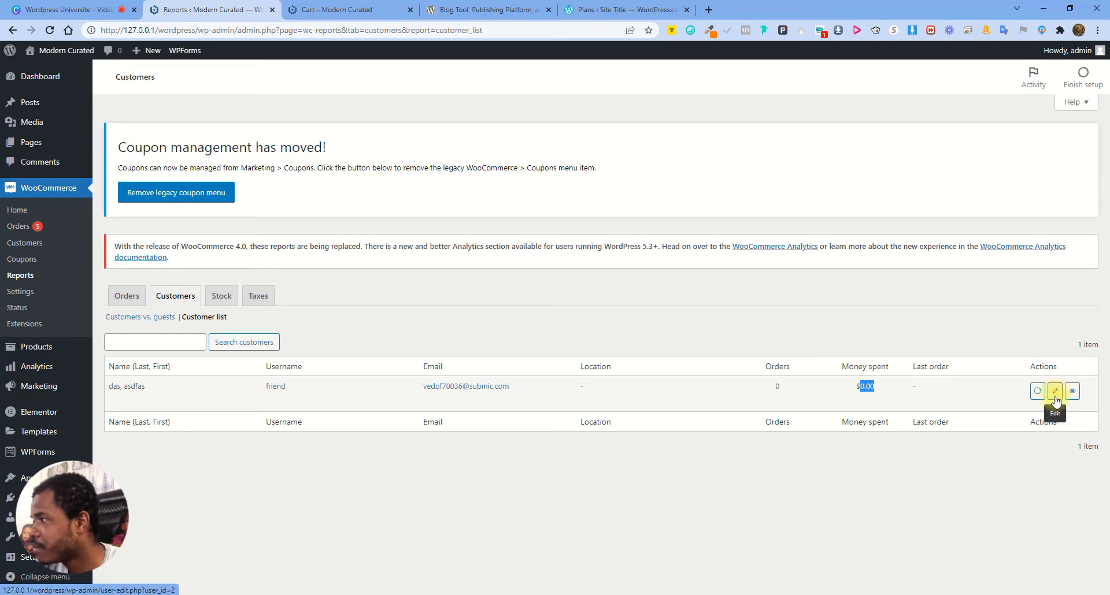
click(1037, 392)
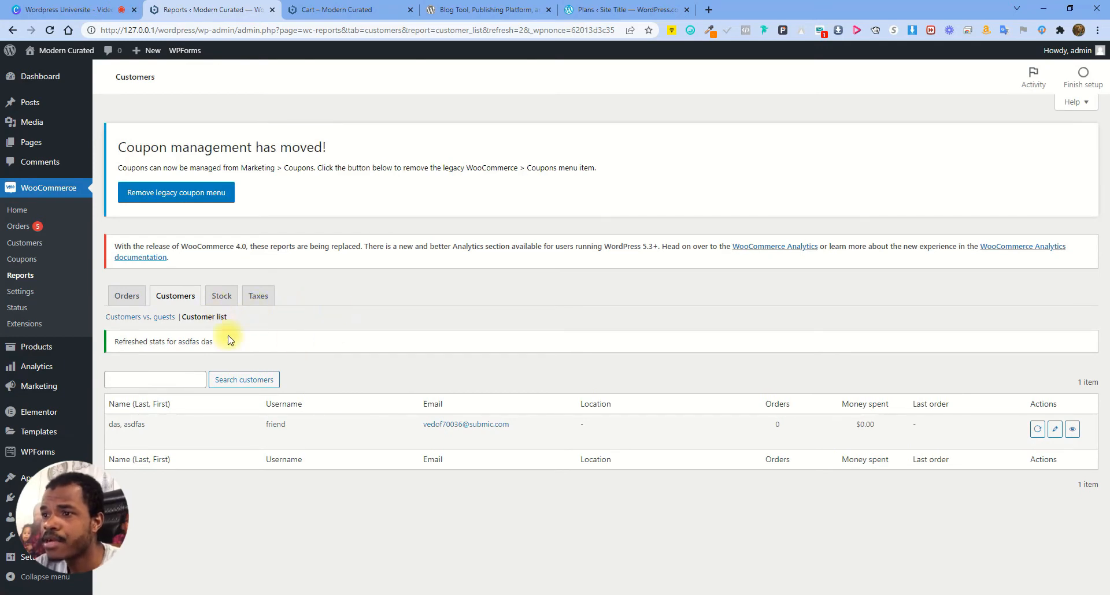
click(221, 296)
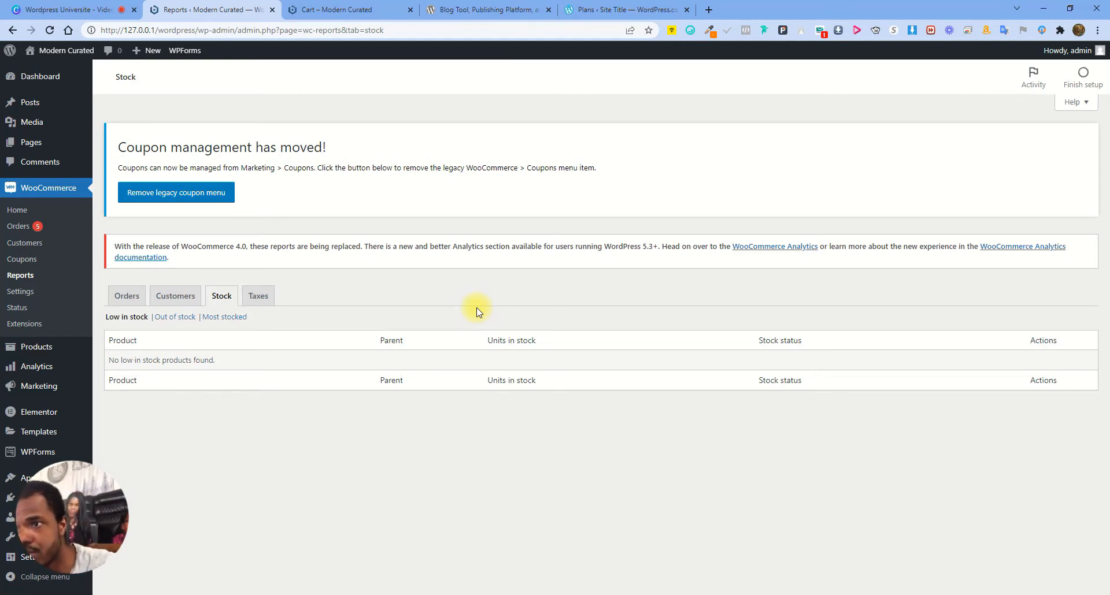
View the Out of stock and Most stocked reports, then the Taxes by code report
click(174, 317)
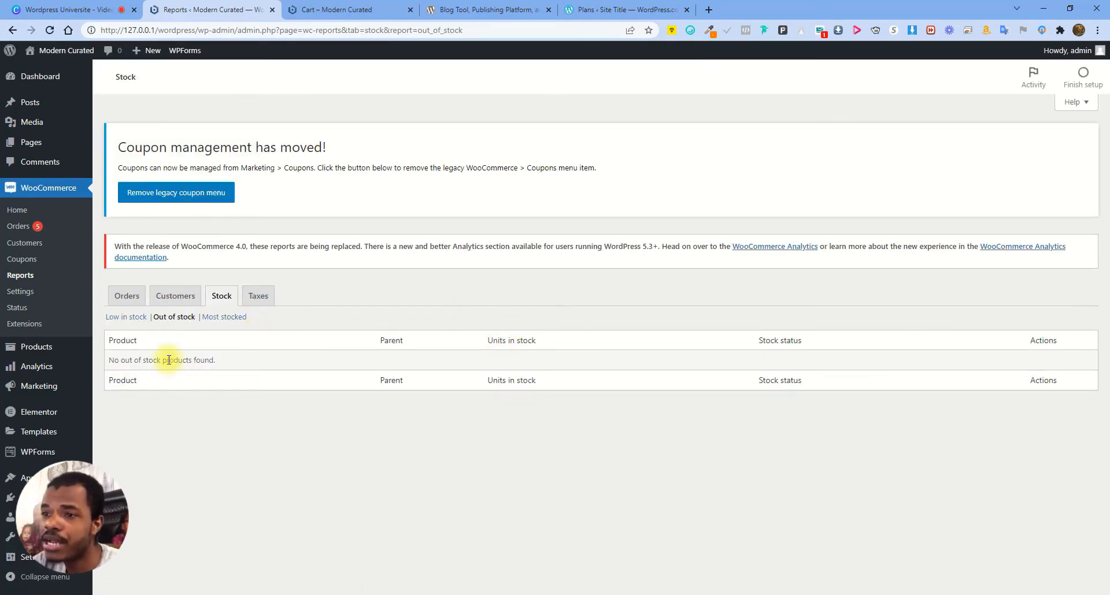
click(225, 318)
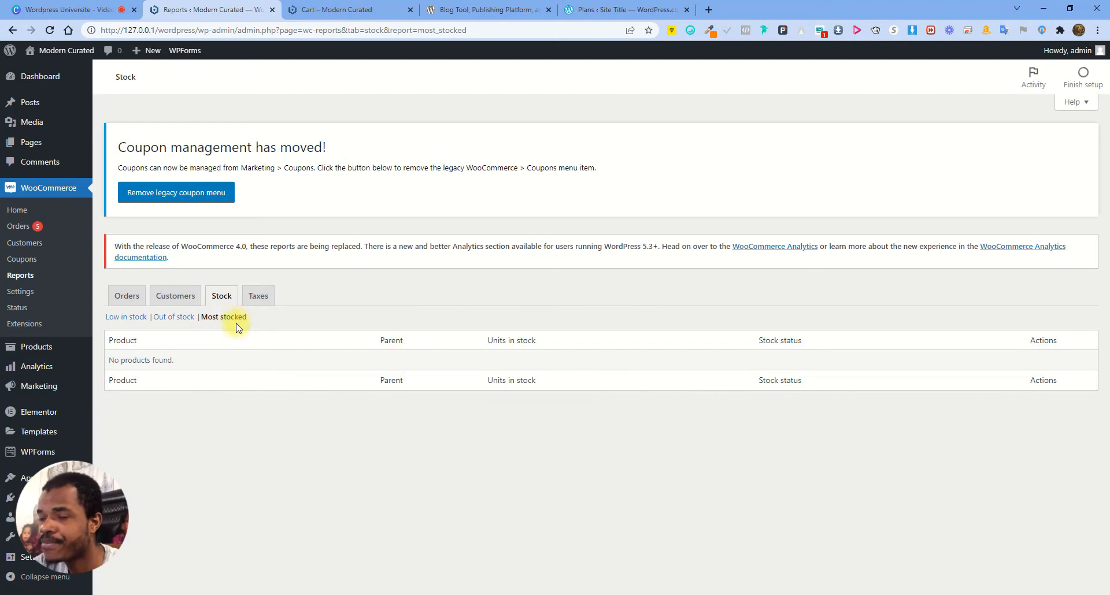
click(260, 296)
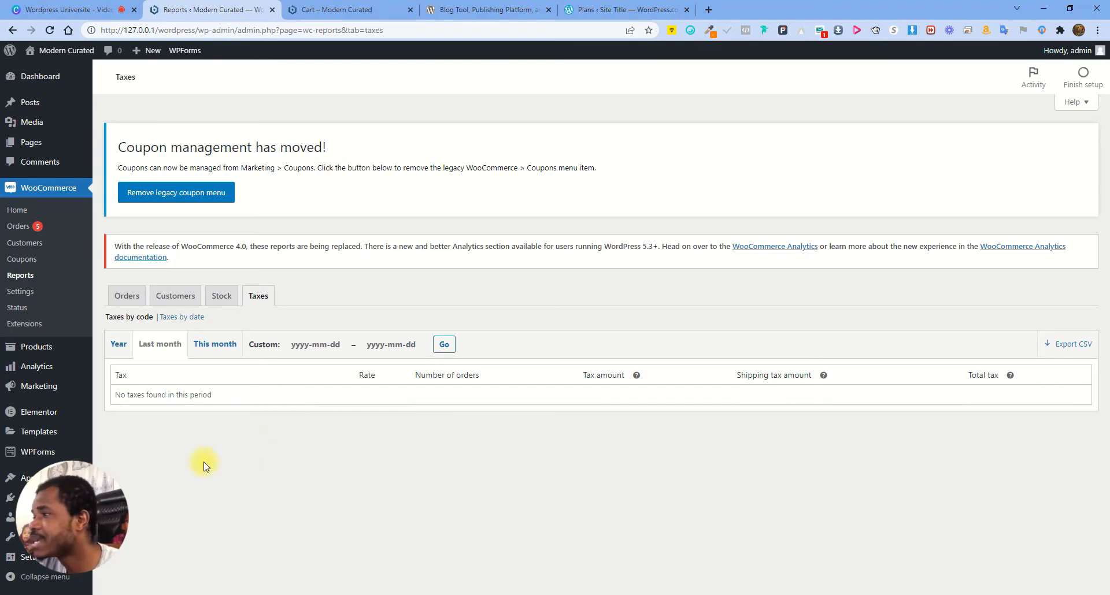
Show this month's taxes, checking the $82.70 and $83.50 totals, then open WooCommerce Settings
click(214, 344)
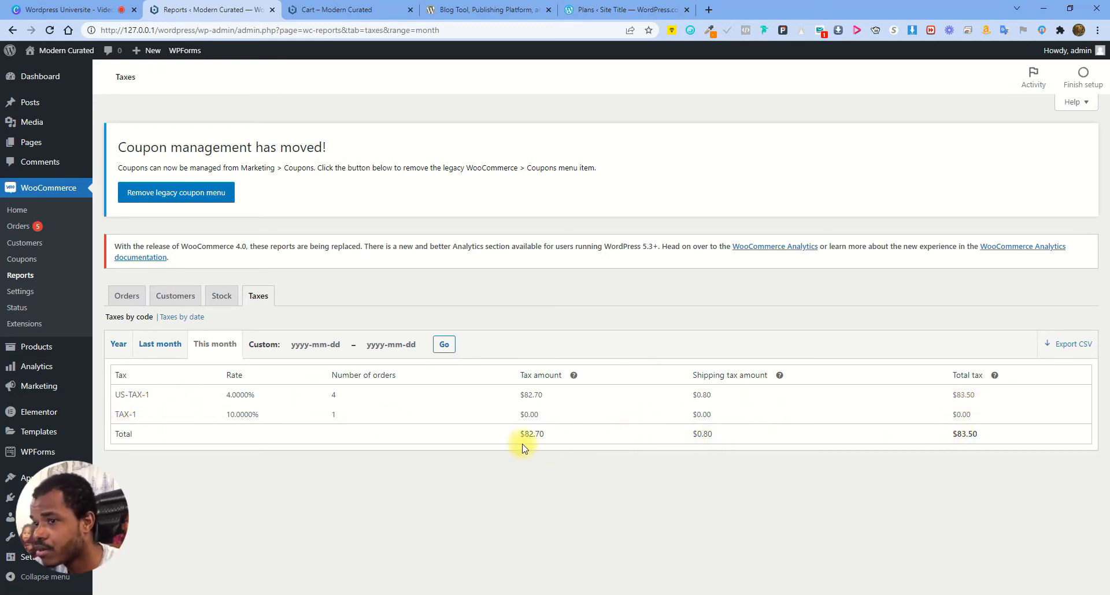
drag(522, 434, 550, 432)
click(684, 347)
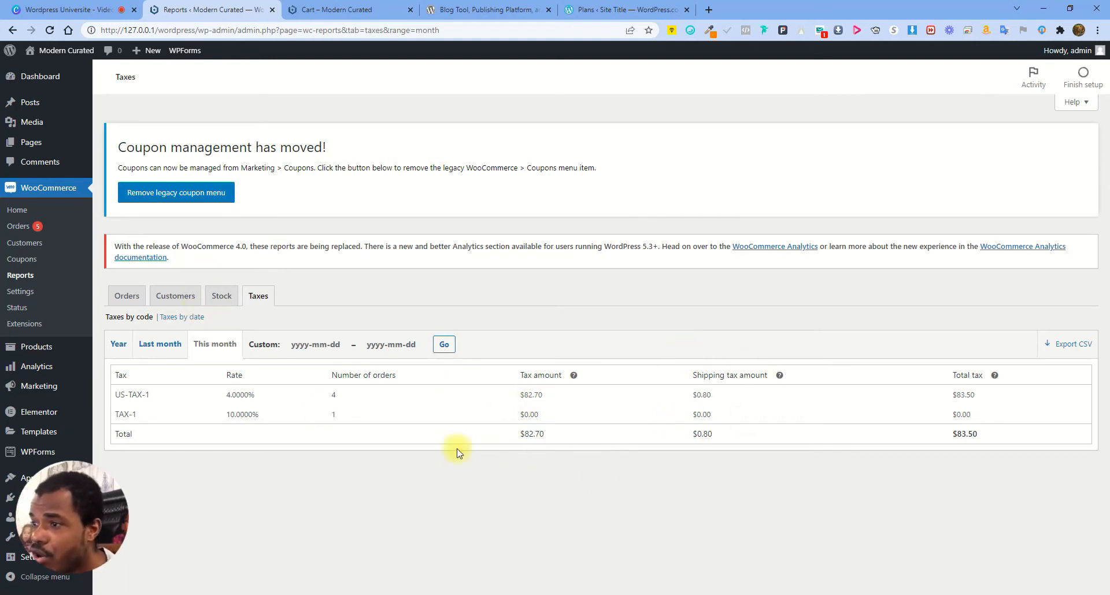
drag(527, 433, 590, 442)
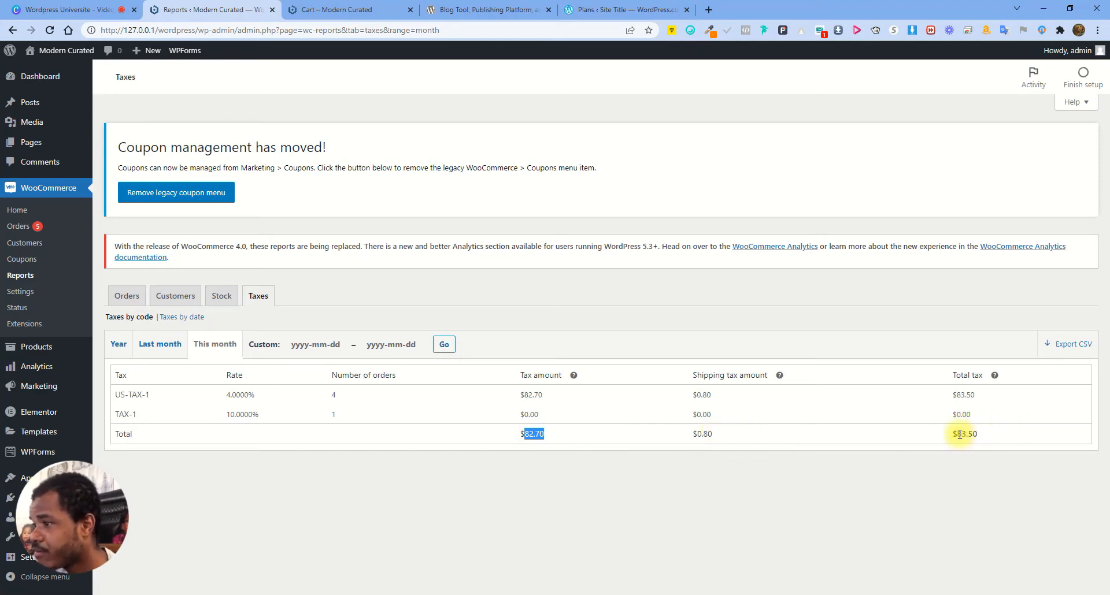
drag(956, 435, 1004, 439)
click(982, 441)
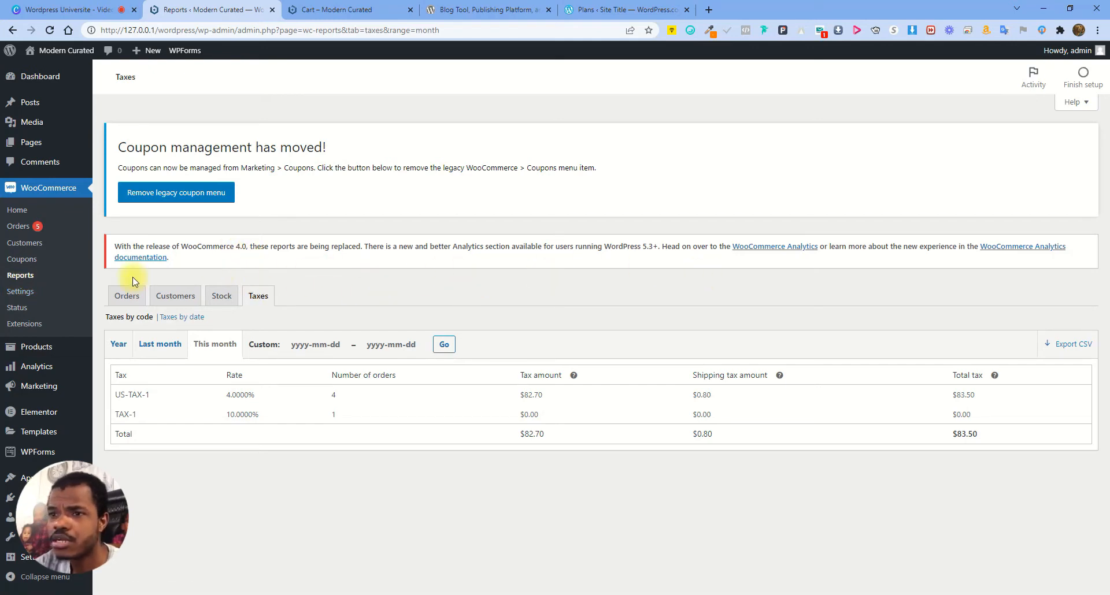
click(17, 292)
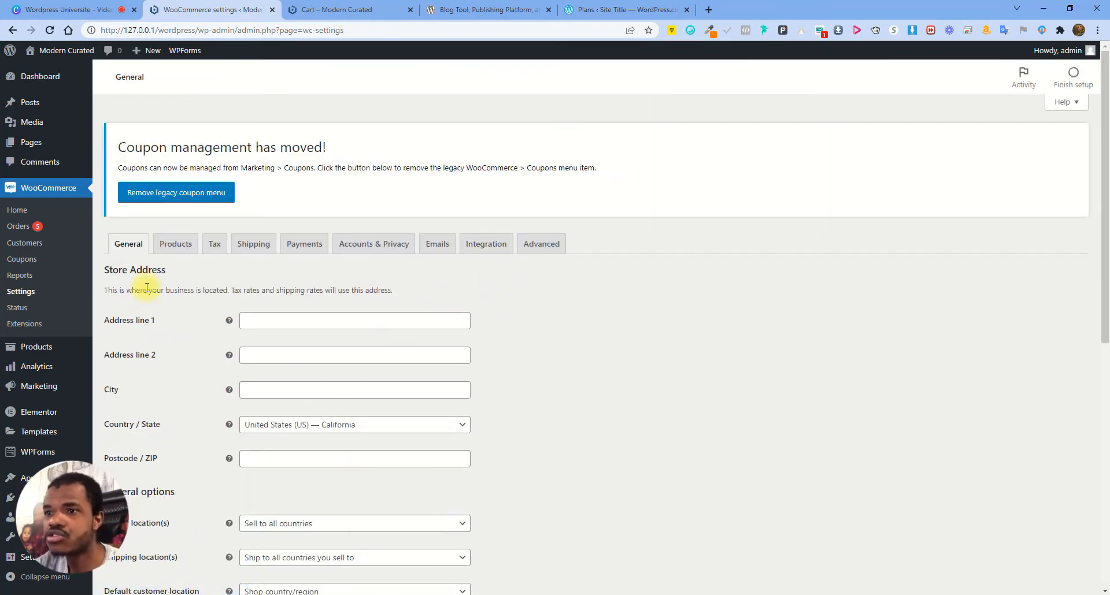
Try selling to specific countries, adding then removing United States
drag(111, 272, 165, 274)
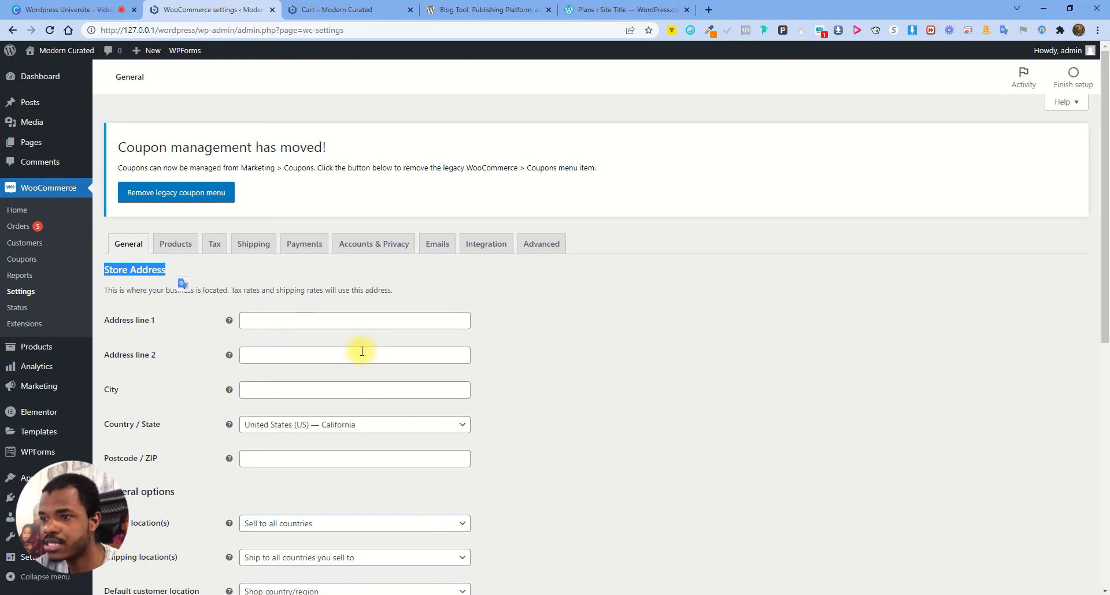
scroll(362, 350, down, 2)
scroll(381, 376, down, 1)
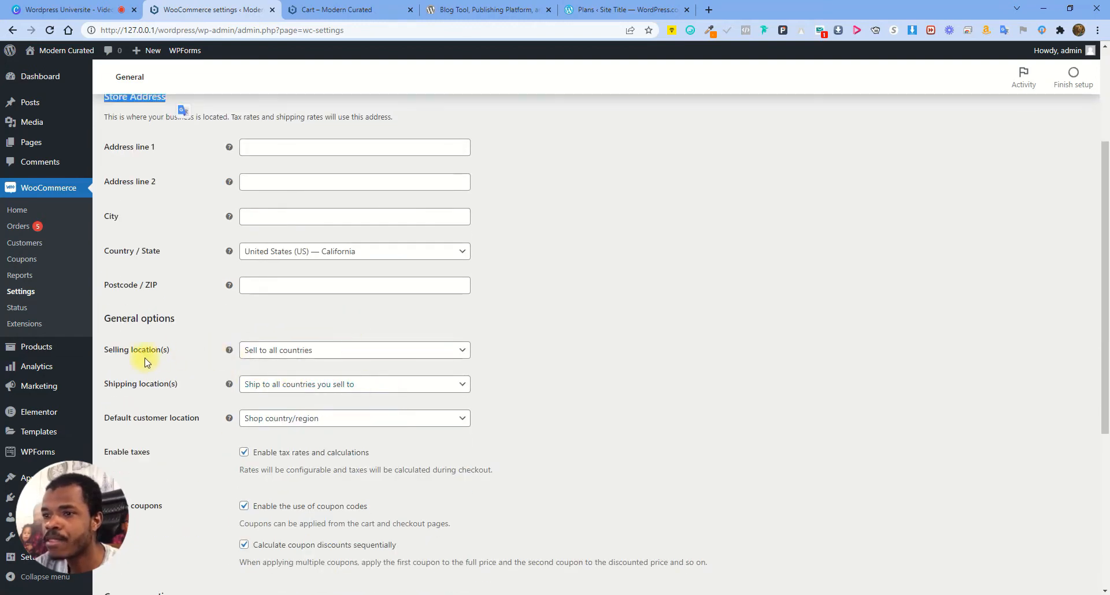
click(309, 350)
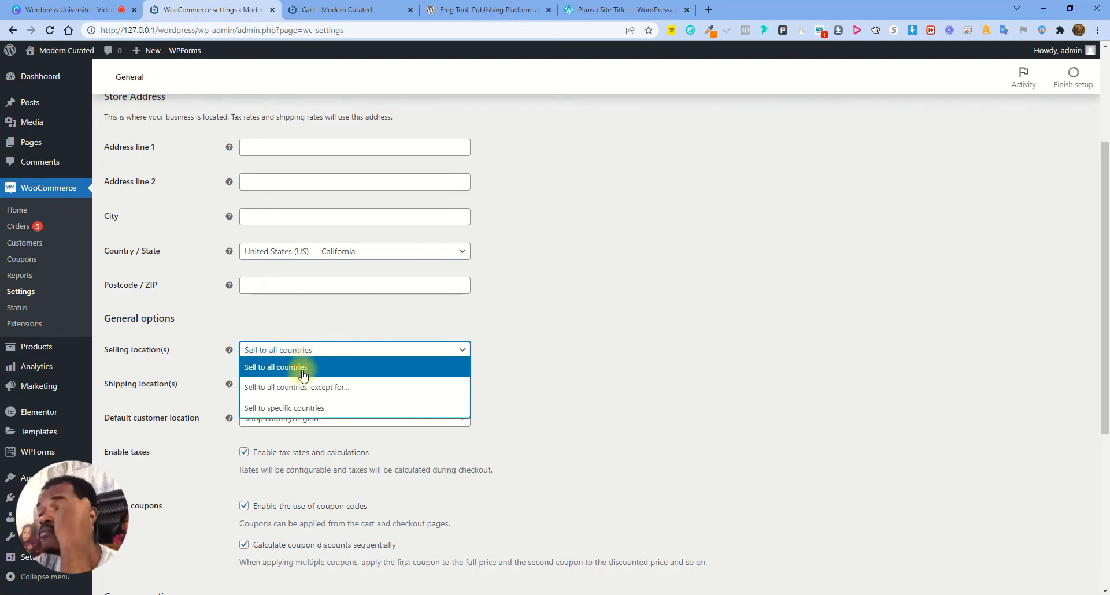
click(295, 409)
click(297, 387)
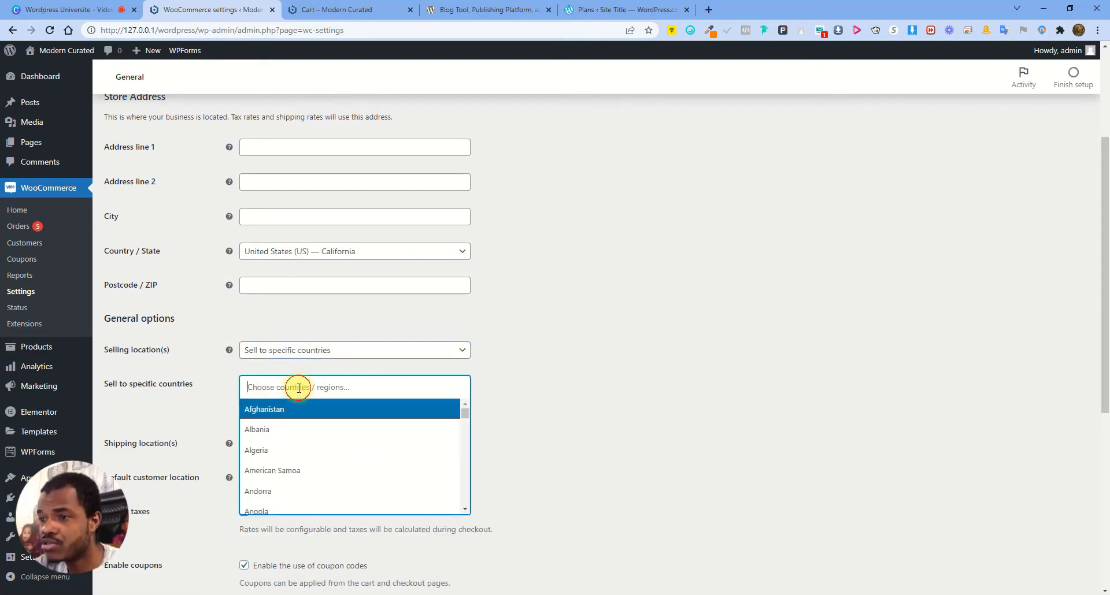
text(united)
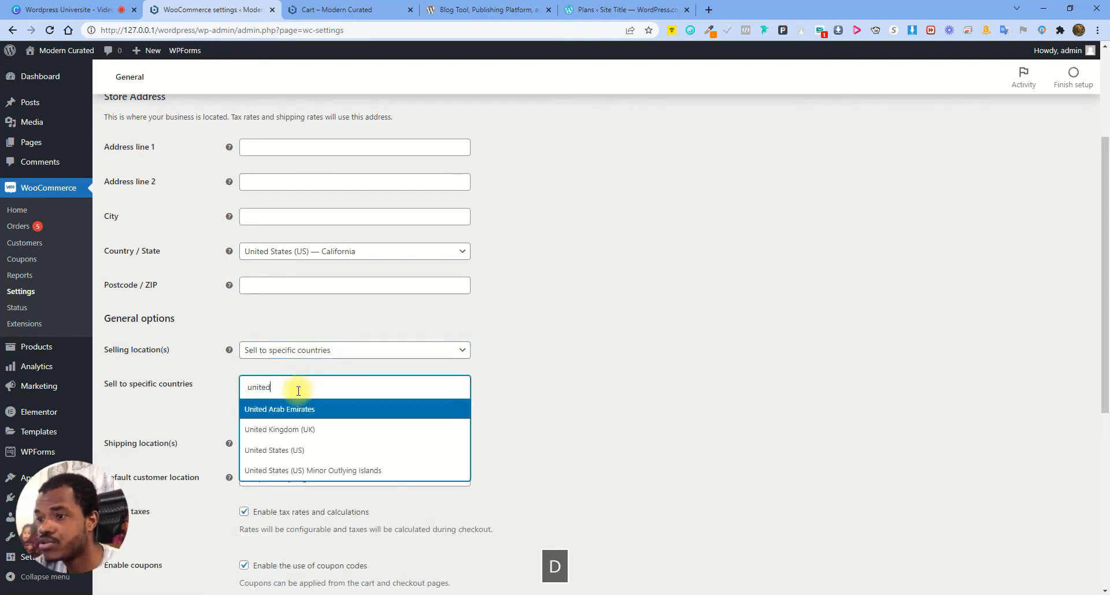
click(278, 451)
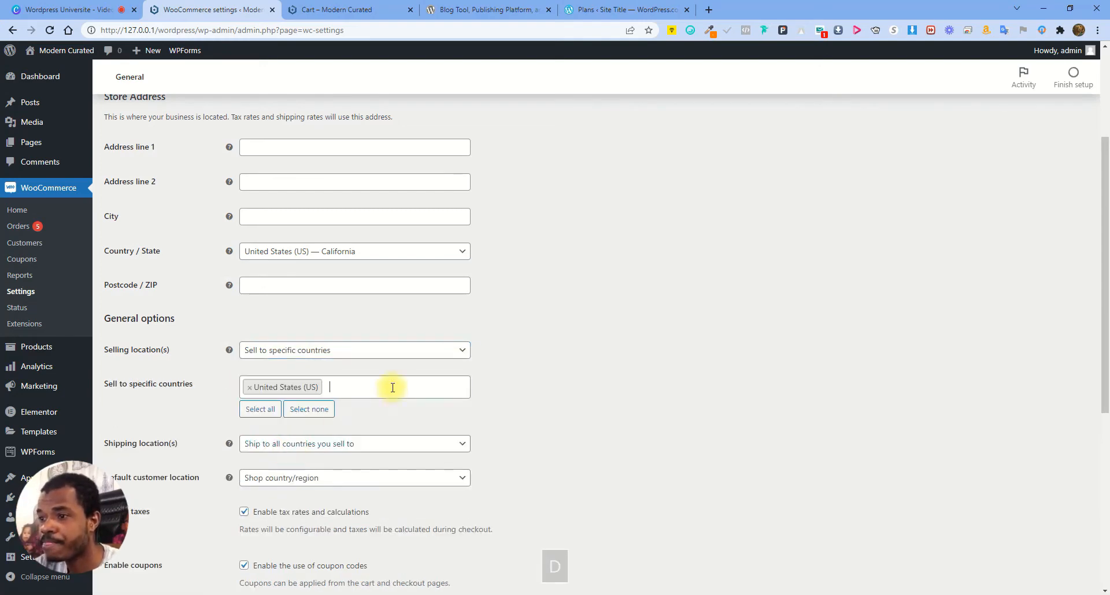
click(250, 389)
Try selling to all countries except Afghanistan and Albania
click(315, 350)
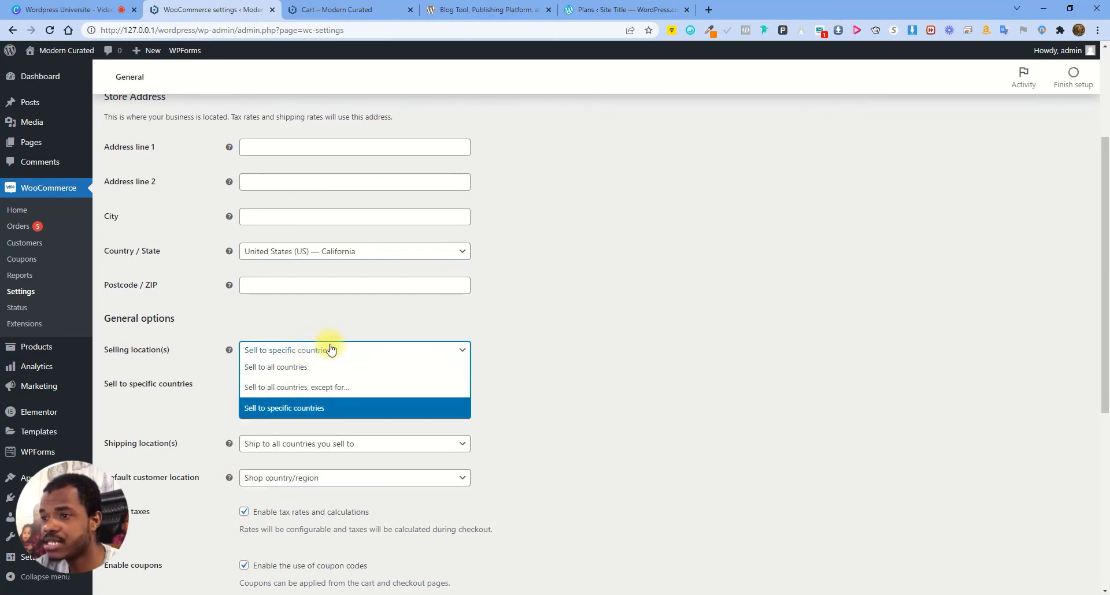
click(290, 366)
click(366, 349)
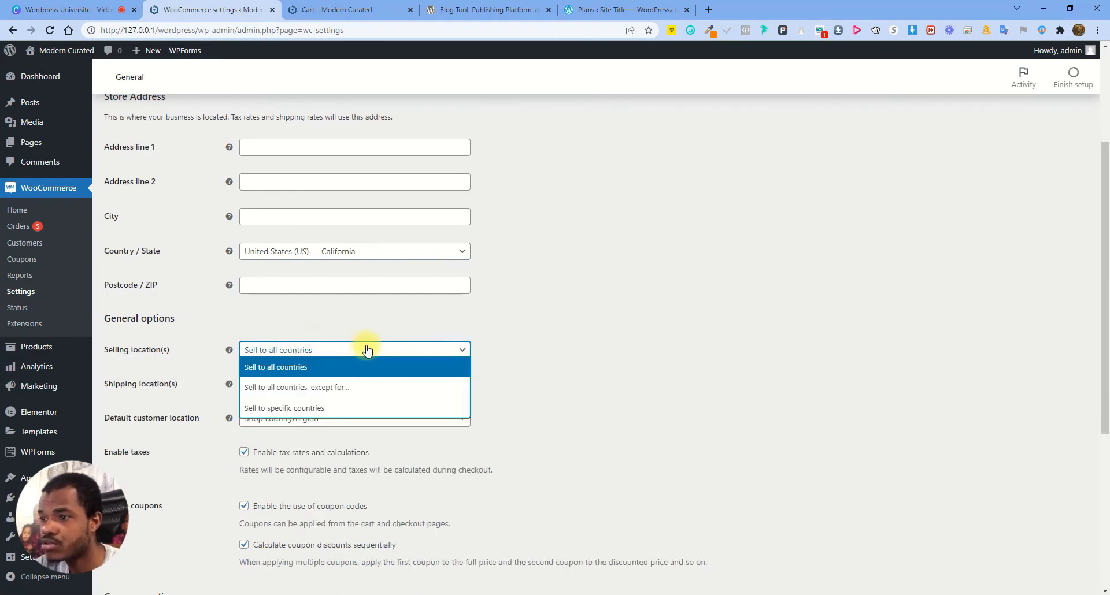
click(292, 390)
click(300, 390)
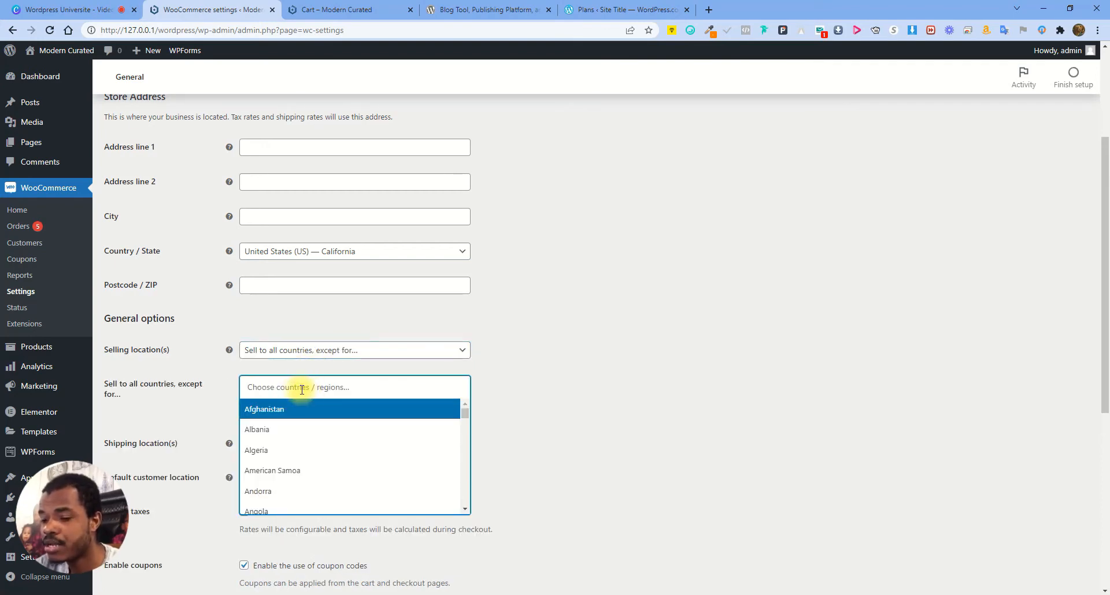
click(292, 409)
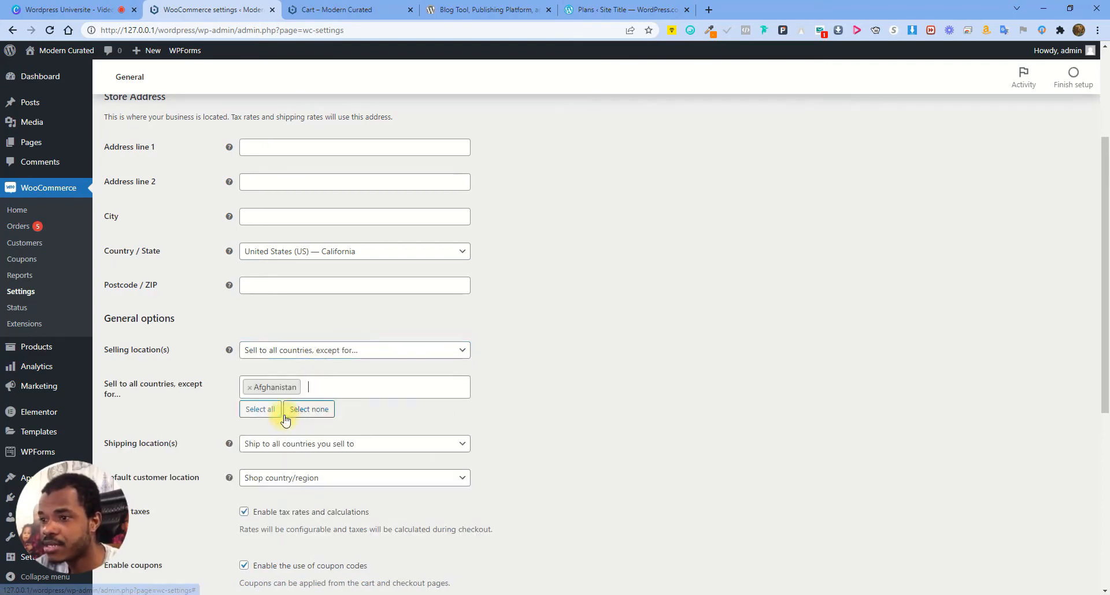
click(323, 388)
click(274, 429)
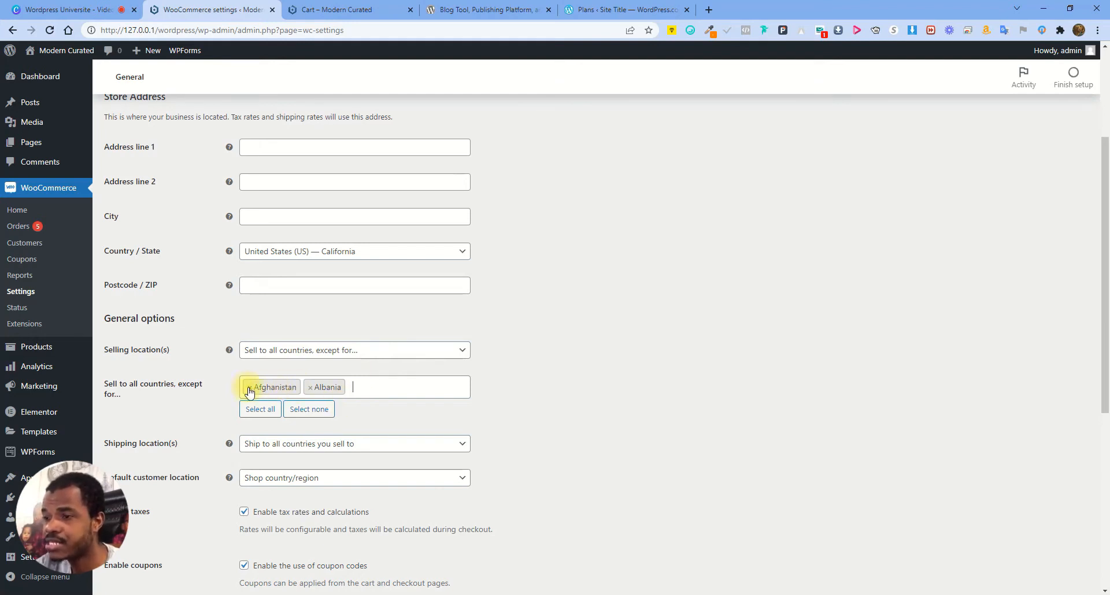
Set Selling location(s) back to 'Sell to all countries'
click(373, 350)
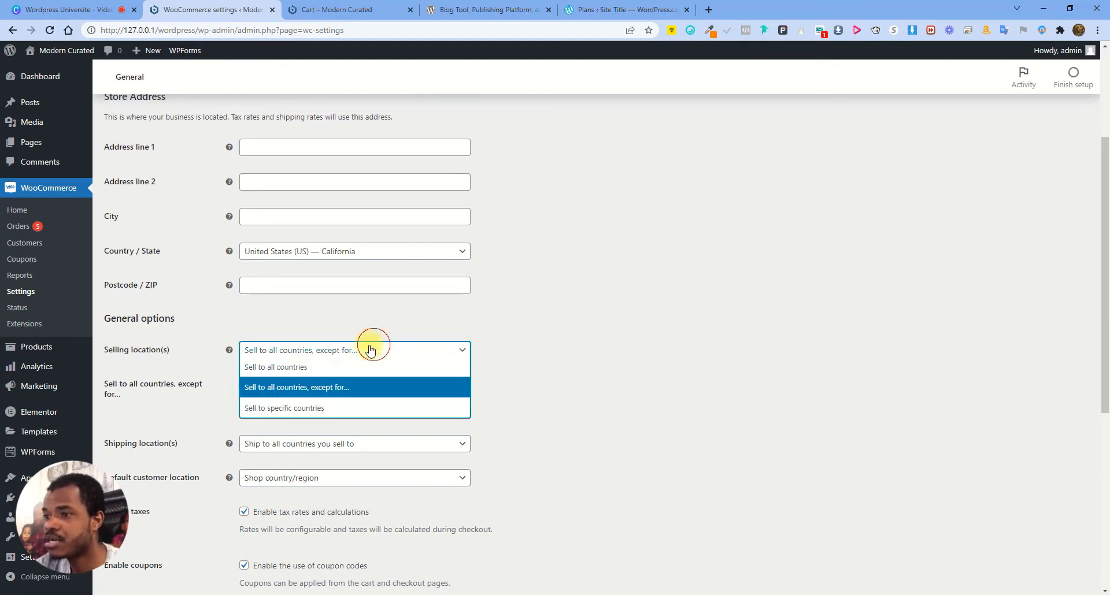
click(318, 386)
click(347, 351)
click(318, 368)
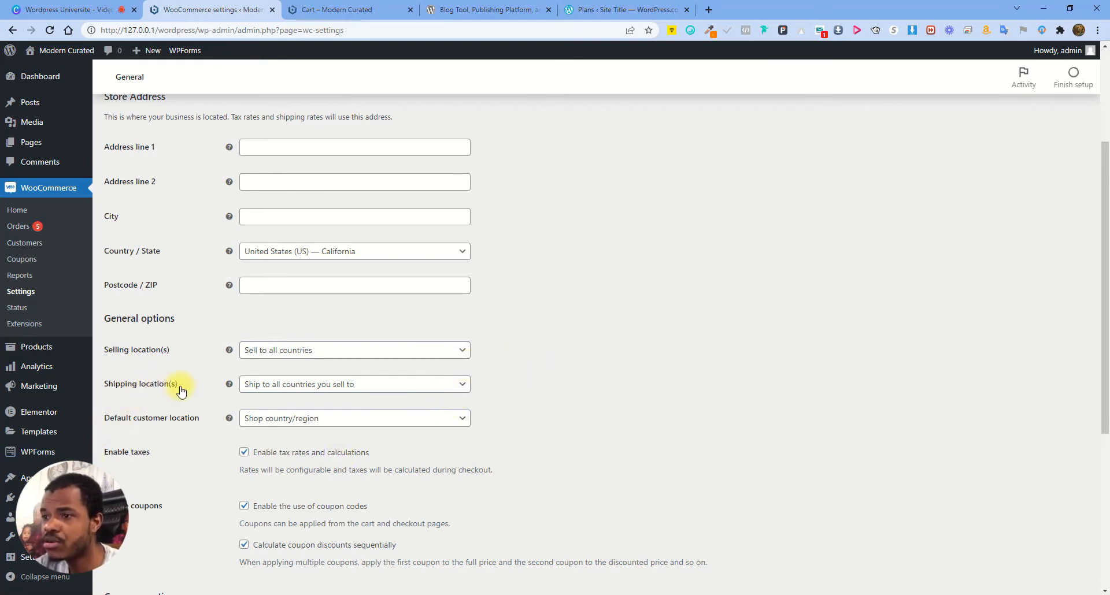
click(317, 385)
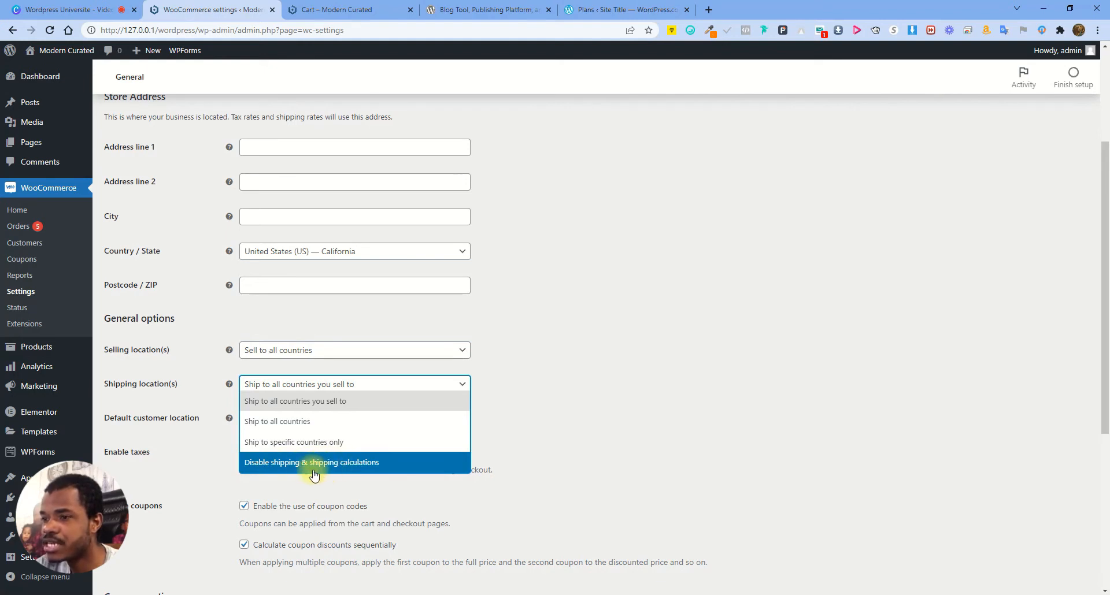
Leave shipping locations unchanged and choose Geolocate as the default customer location
click(615, 379)
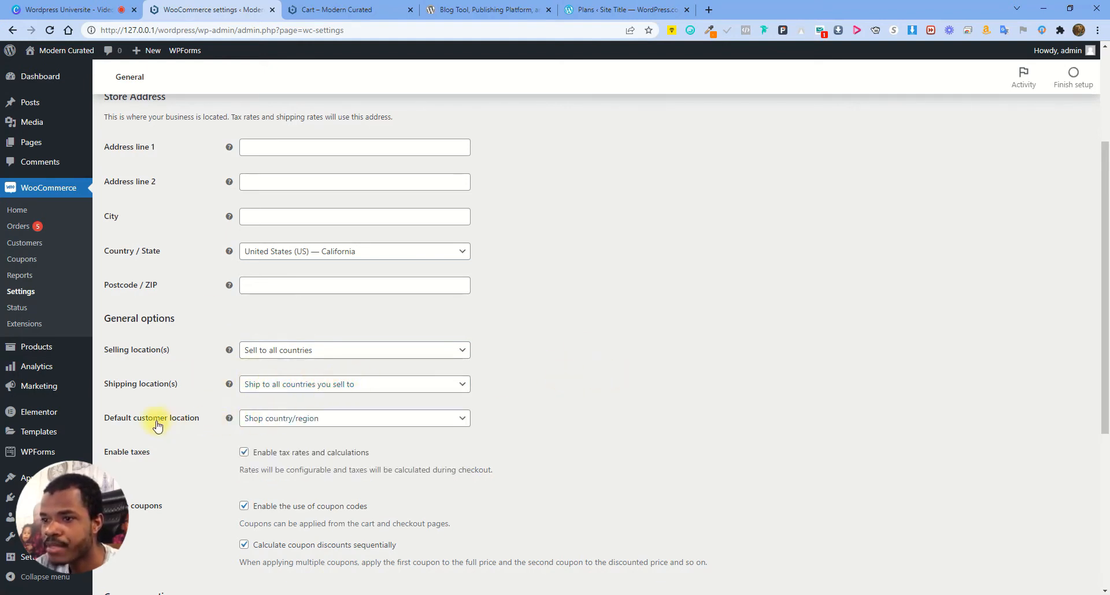
click(335, 419)
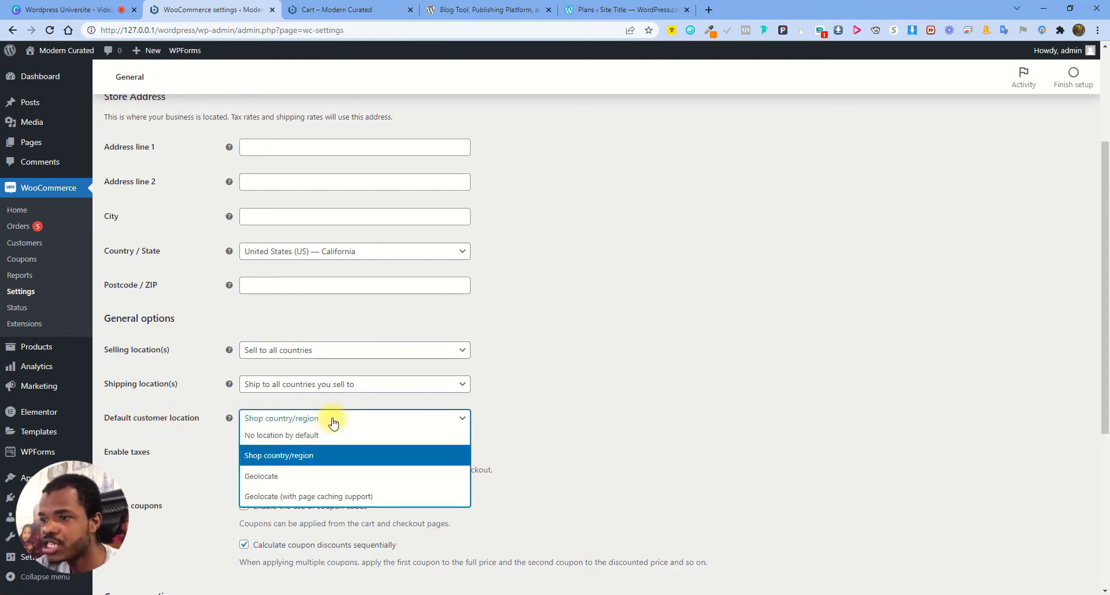
click(294, 479)
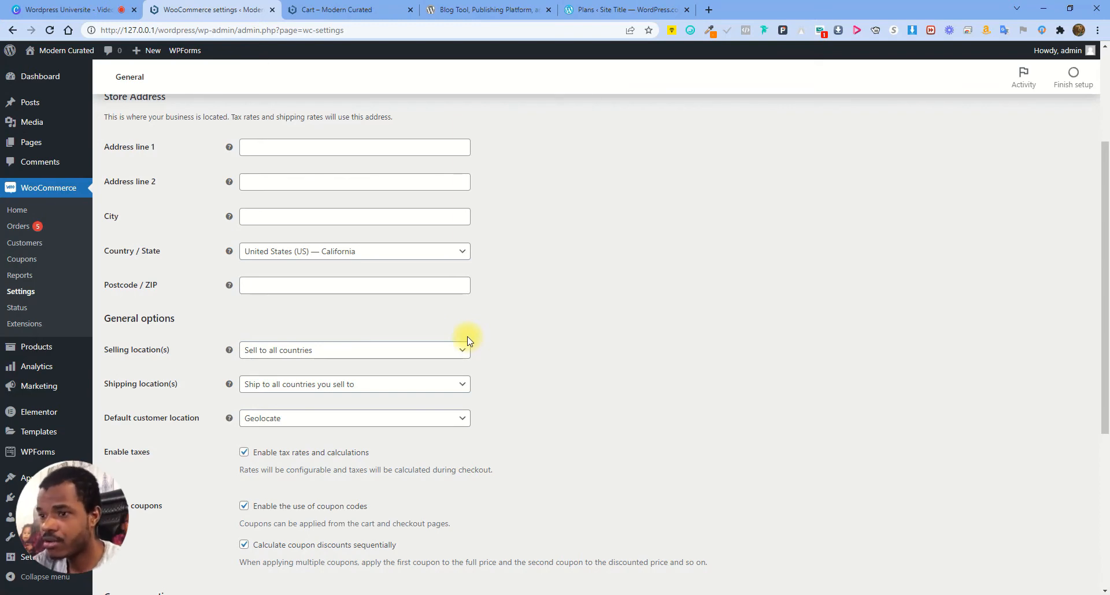
scroll(535, 322, down, 5)
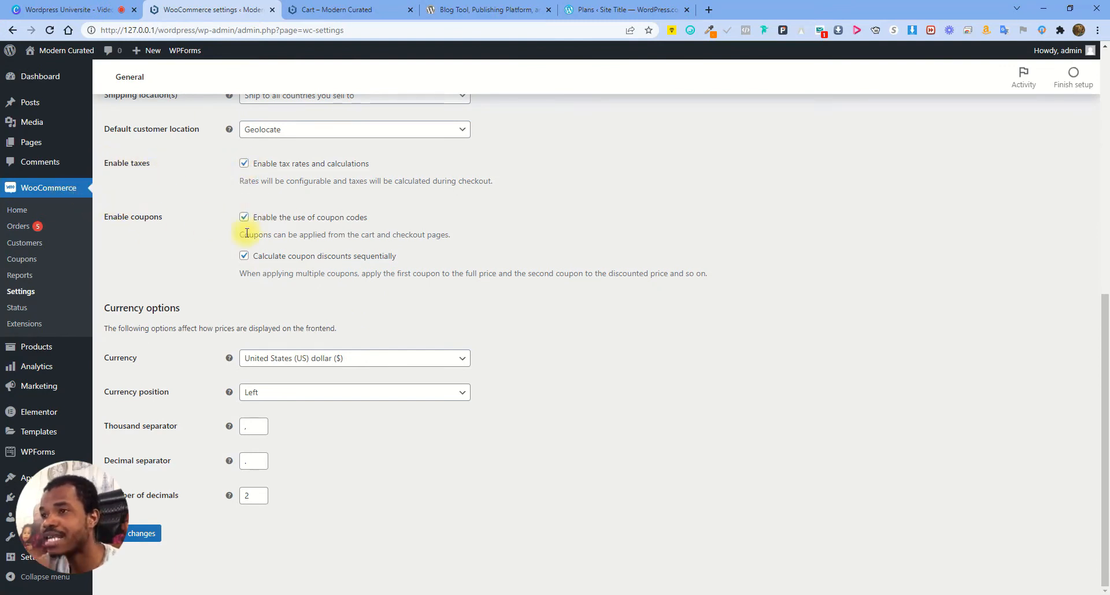
Check the blackfriday coupon discount line in the cart, then save the WooCommerce general settings
click(243, 257)
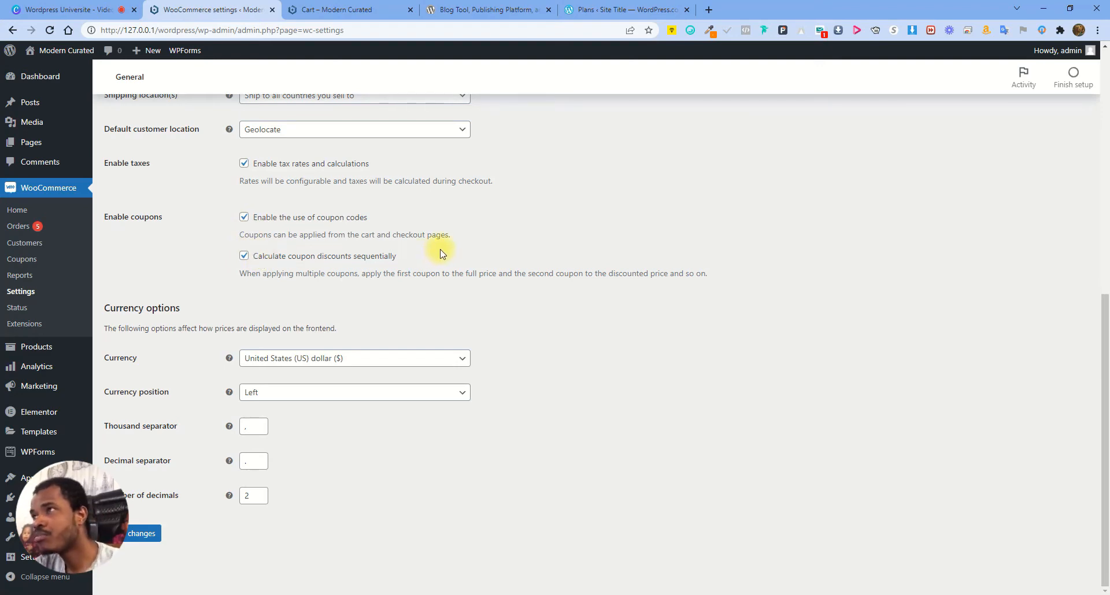
click(342, 10)
scroll(524, 350, down, 3)
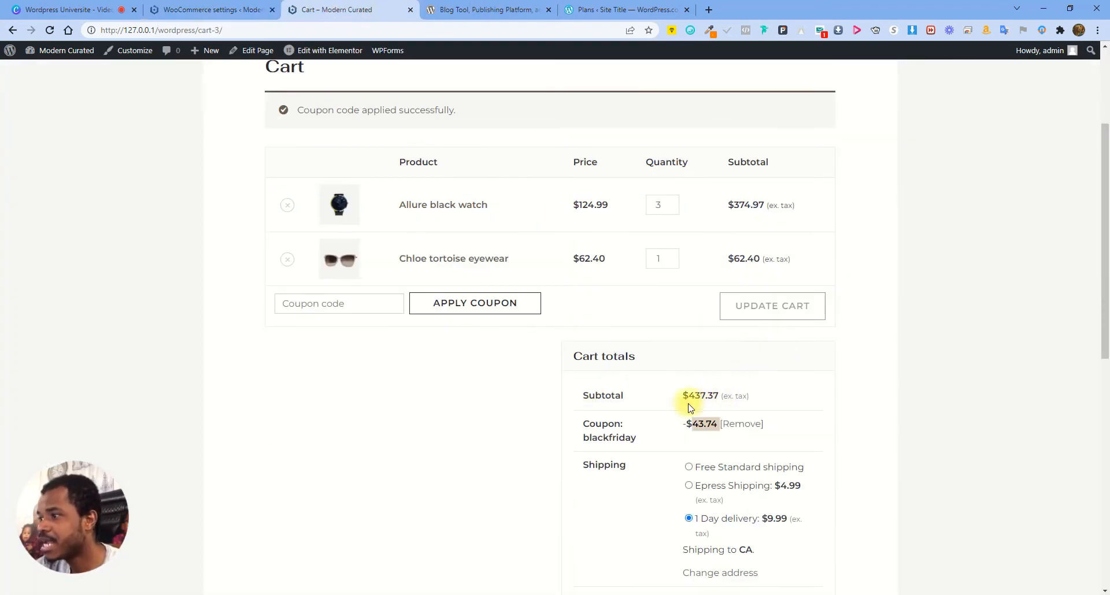
drag(594, 426, 782, 426)
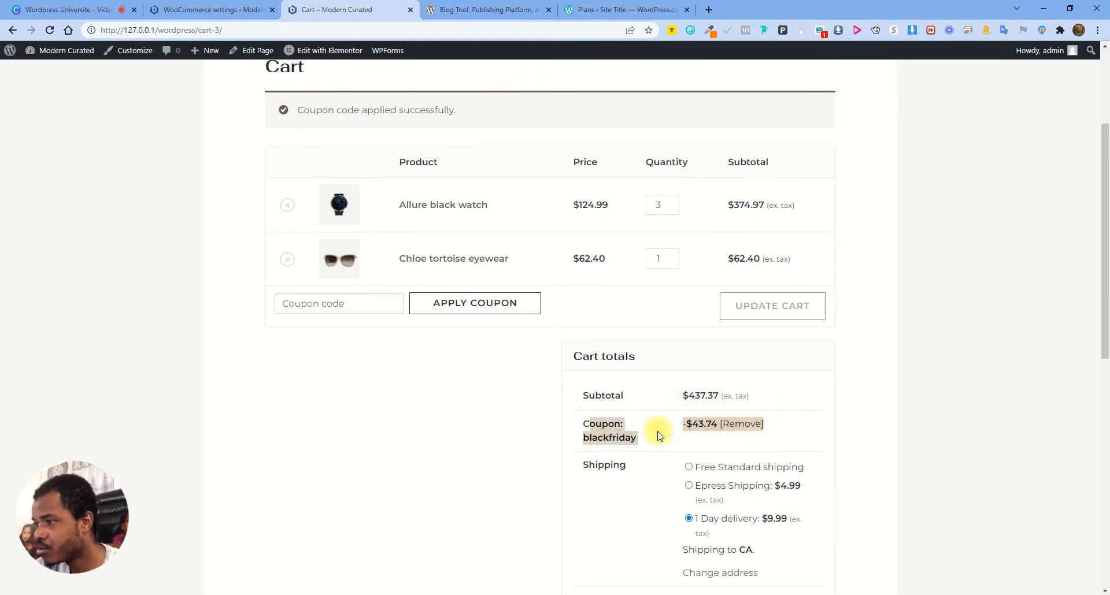
click(231, 9)
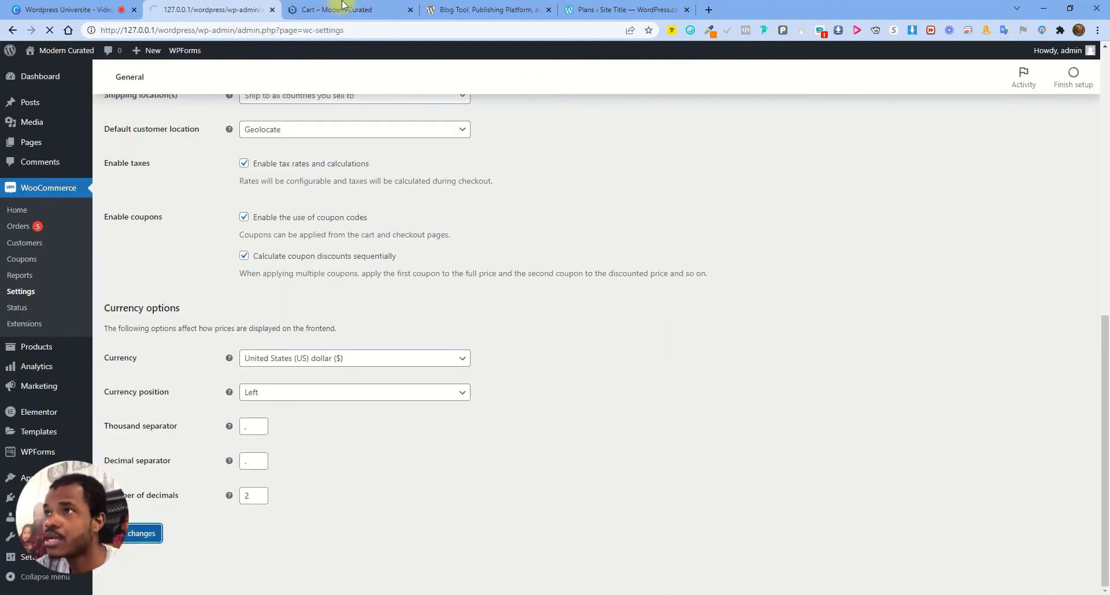
click(341, 10)
click(190, 8)
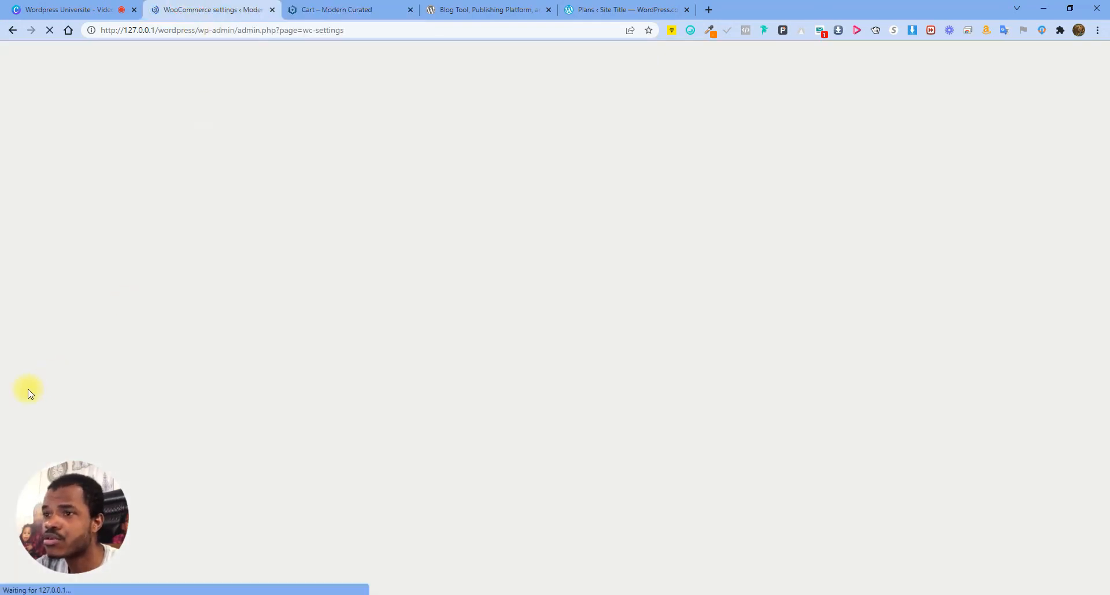
scroll(237, 333, down, 10)
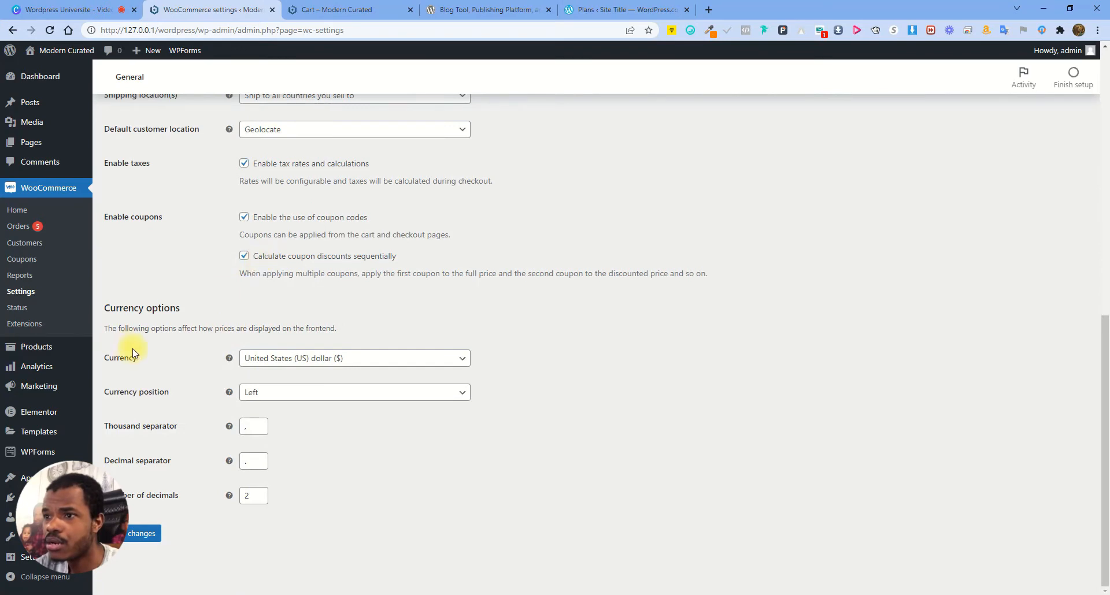
Briefly switch the store currency to Haitian gourde, then restore United States (US) dollar ($)
click(357, 359)
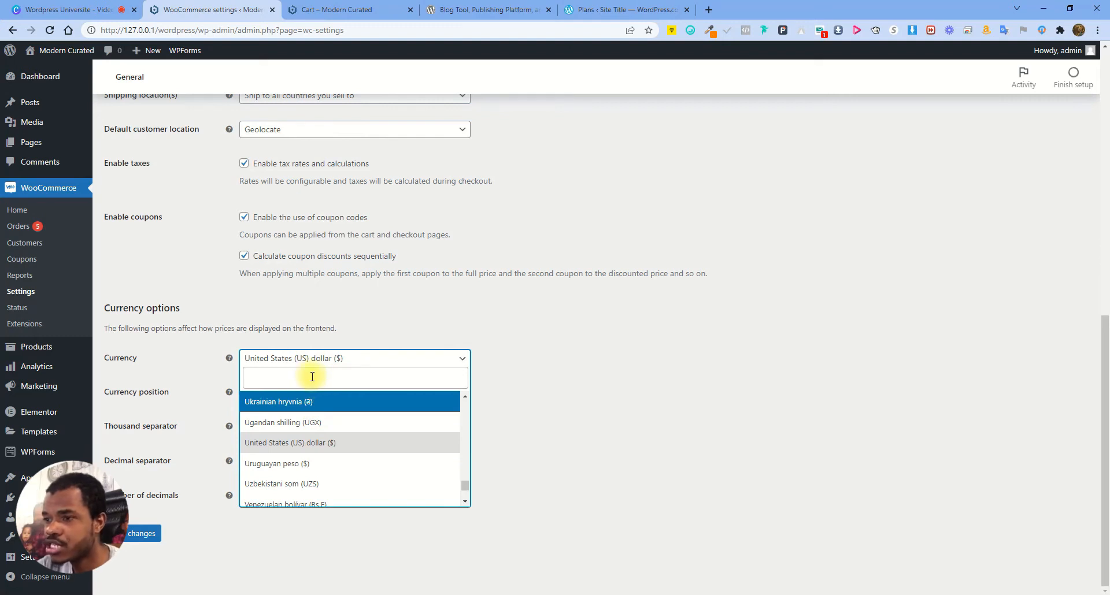
text(ha)
click(292, 484)
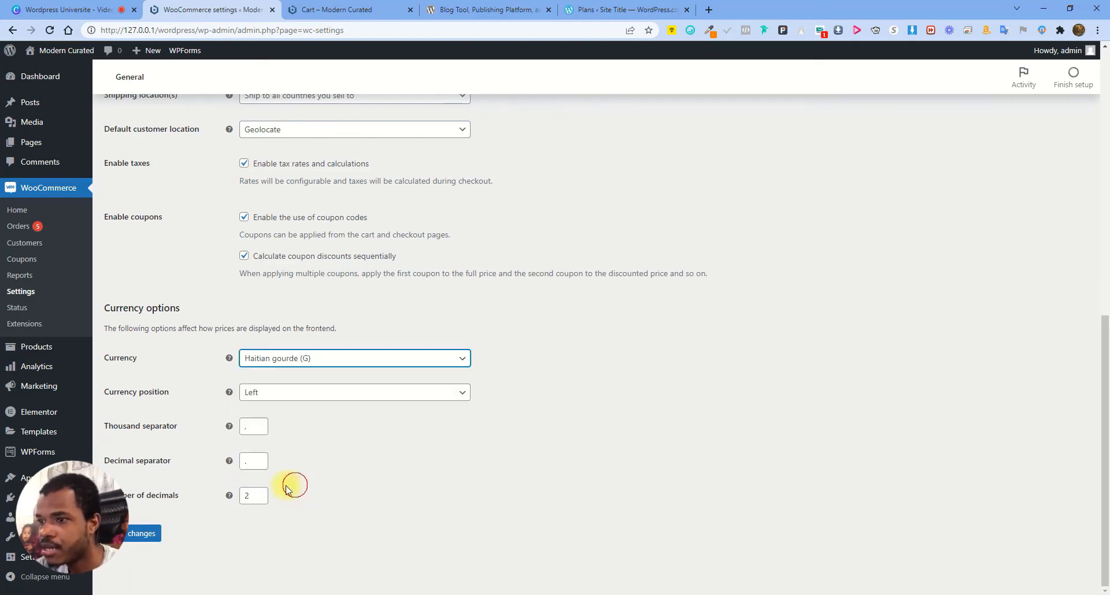
click(306, 363)
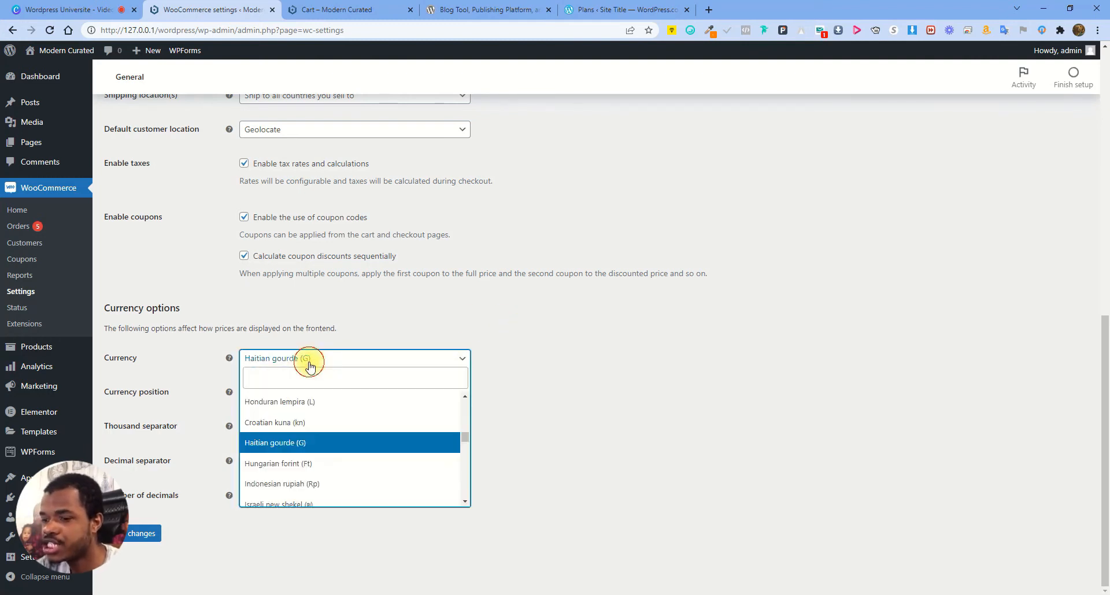
text(uni)
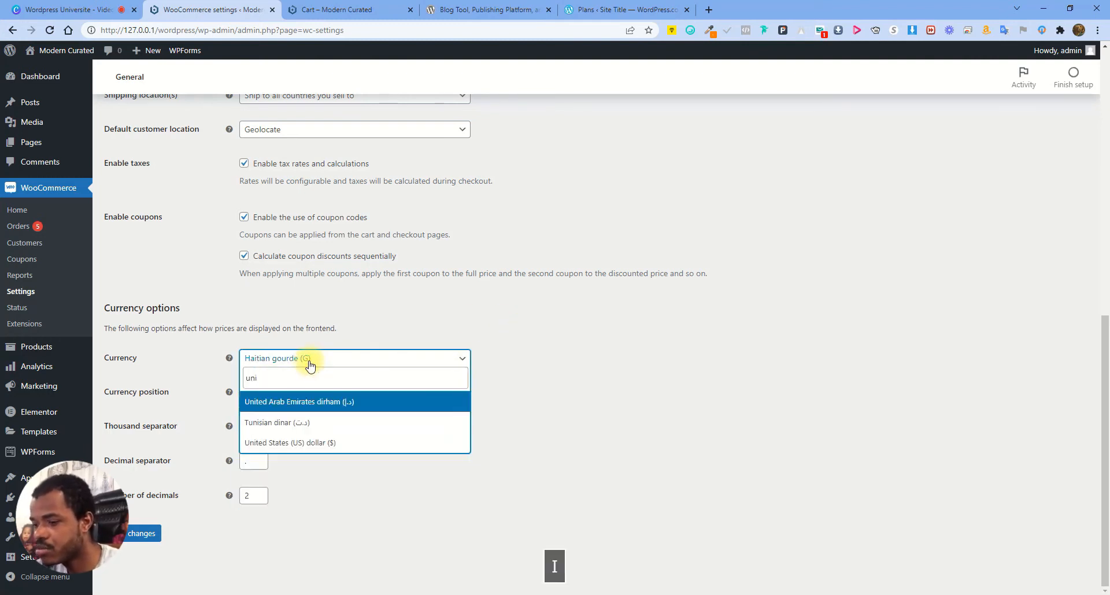
text(te)
click(316, 424)
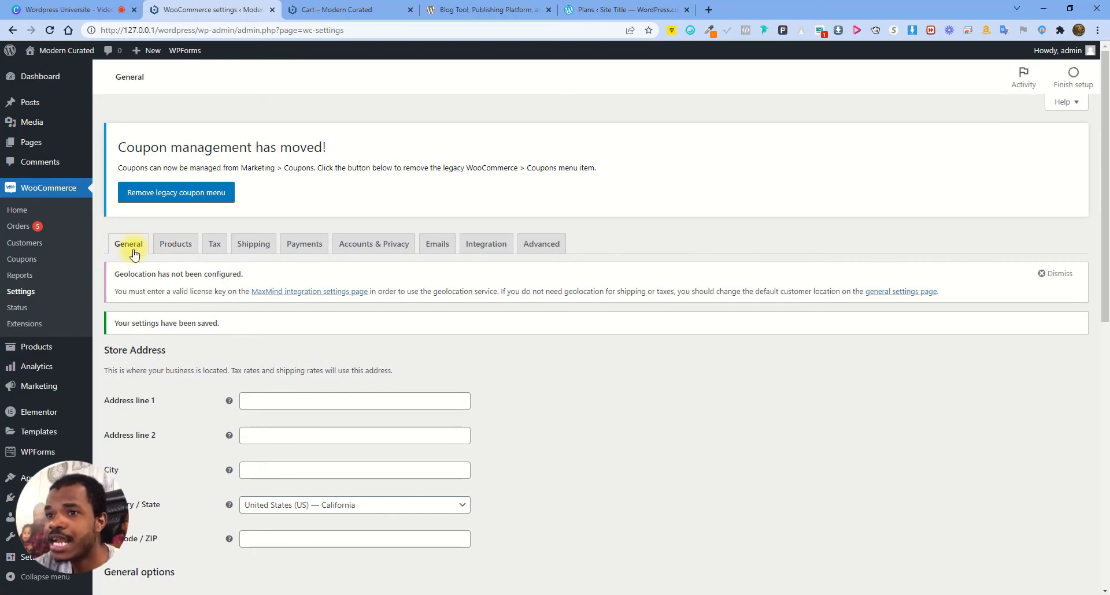
In the Products settings, keep Shop as the shop page
click(170, 247)
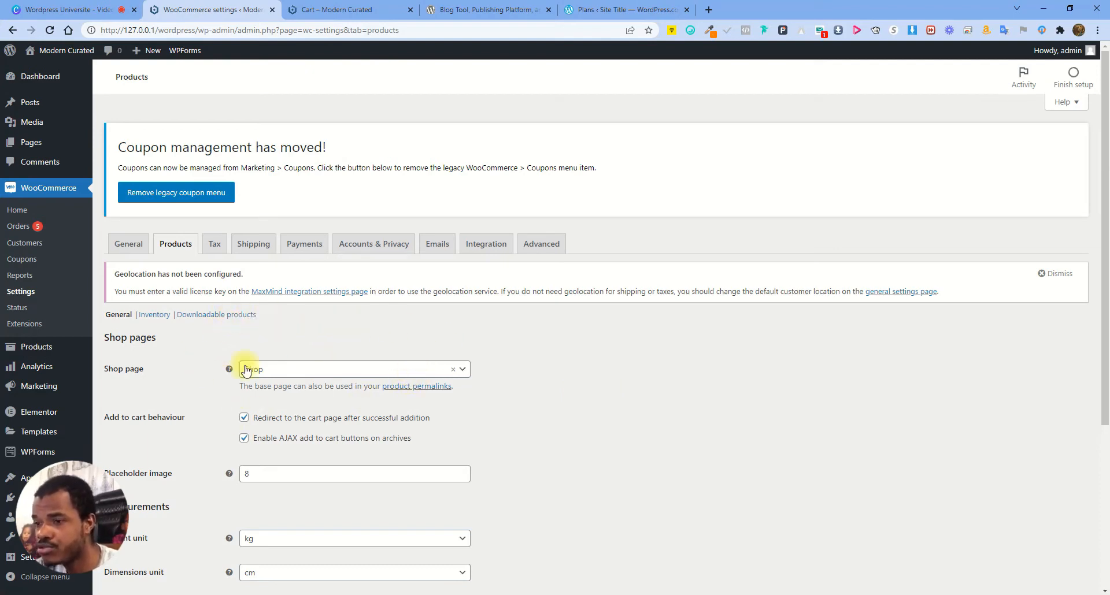
click(279, 370)
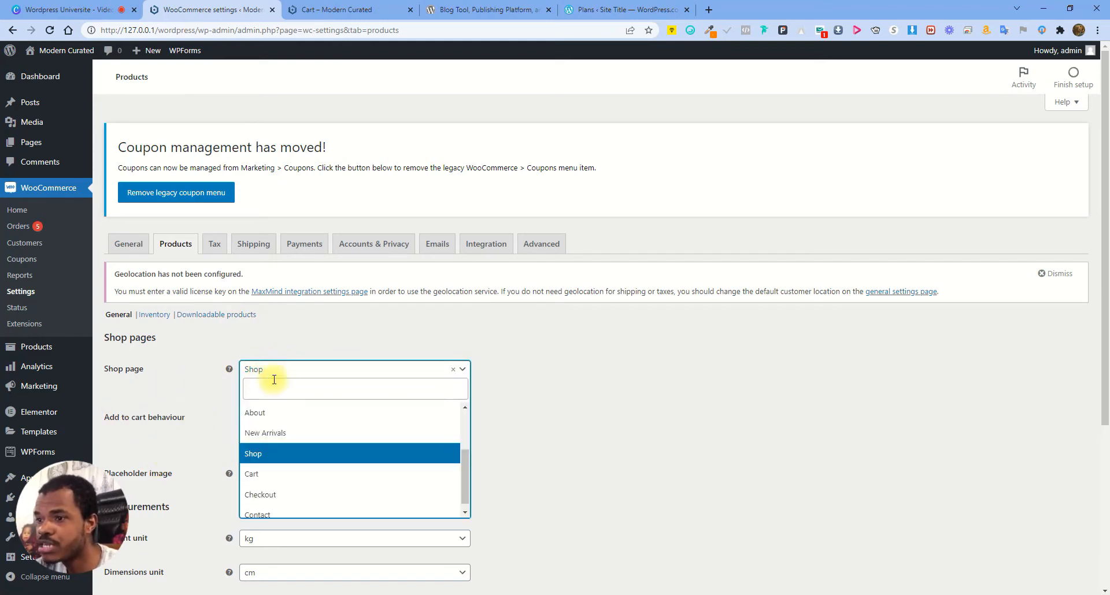
click(257, 455)
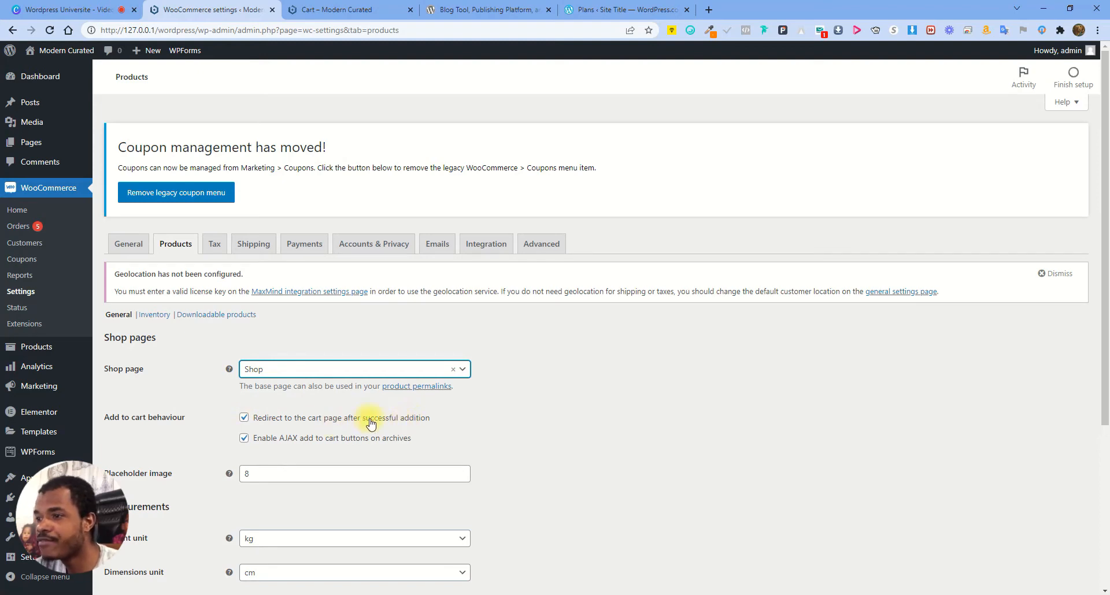
Add the Allure black watch to the cart from its product page
click(489, 9)
click(347, 9)
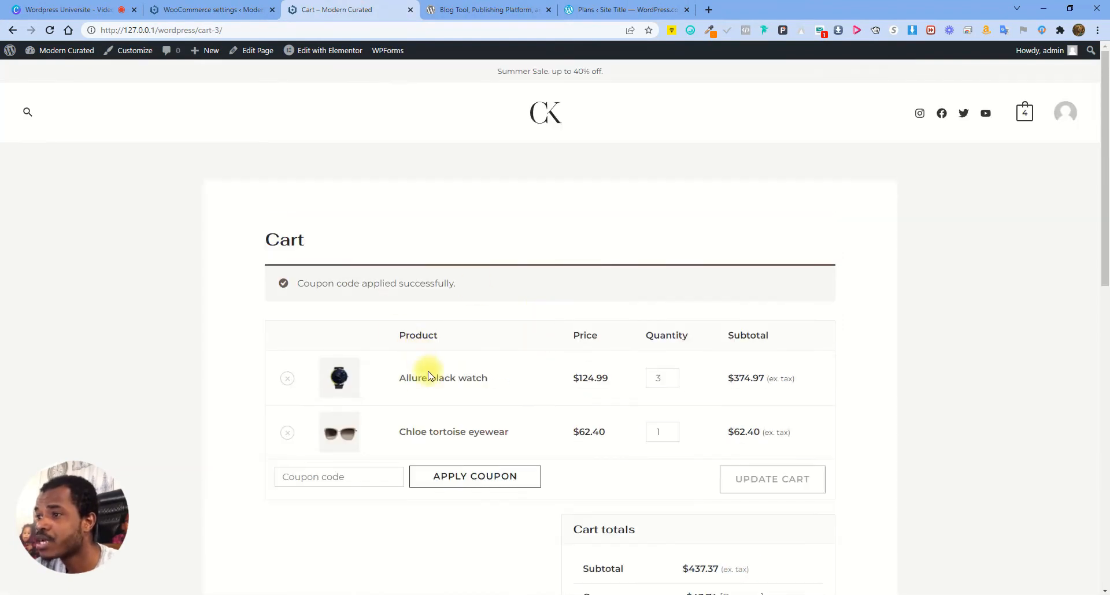
click(443, 378)
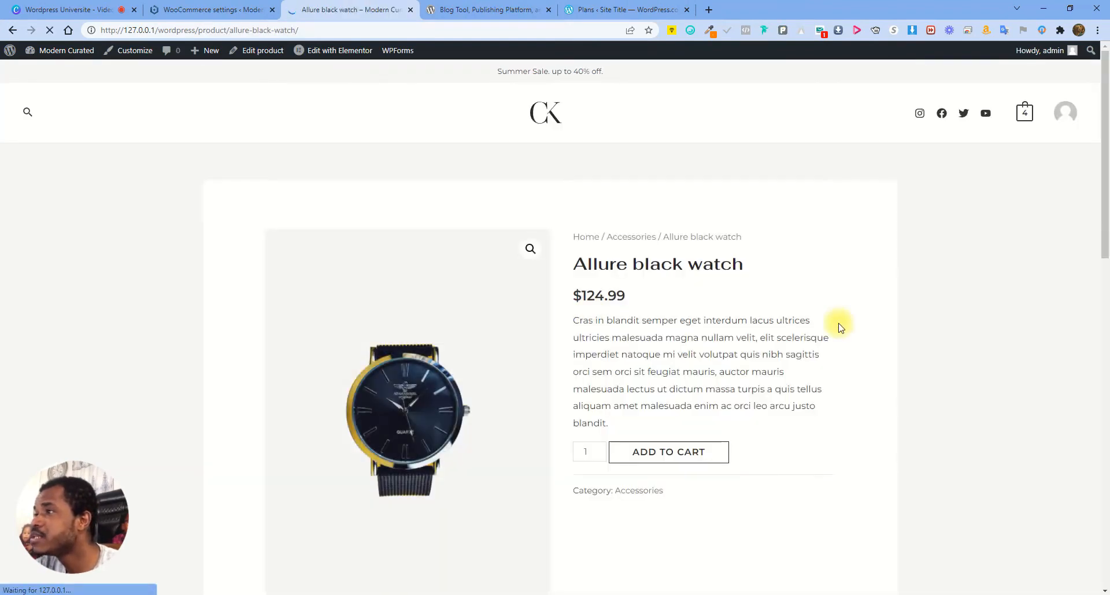
click(665, 449)
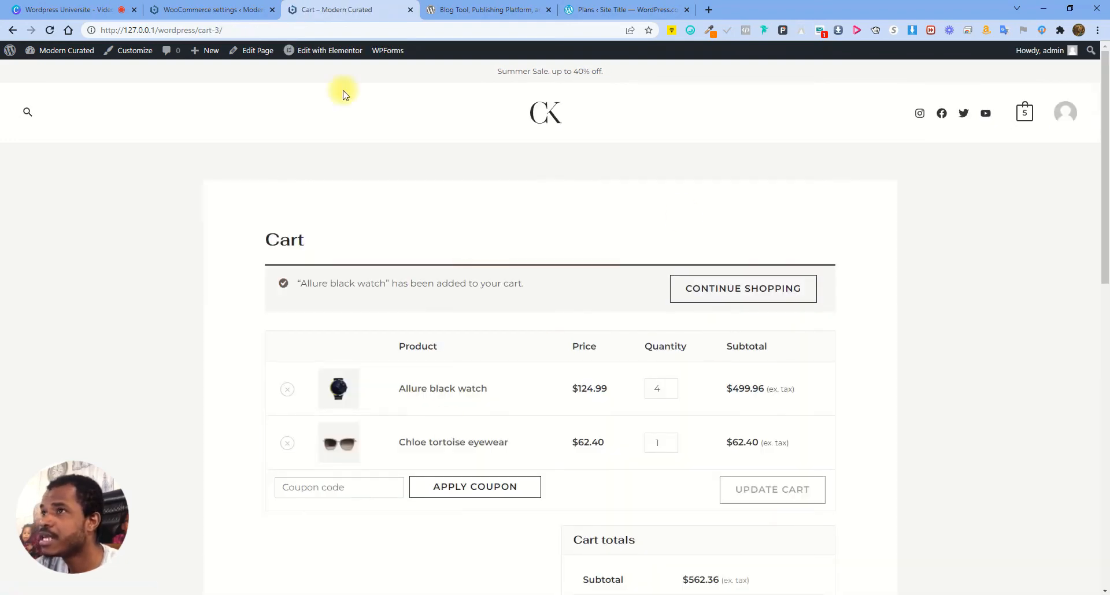
click(243, 9)
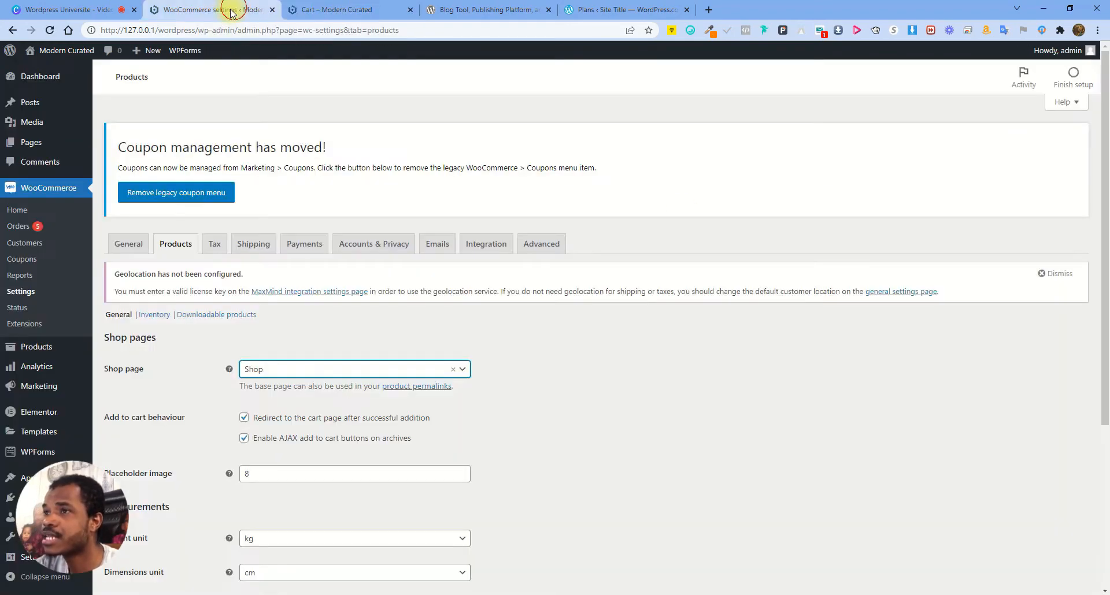
Disable redirect-to-cart after adding, save, and add the Allure black watch to the cart
click(243, 363)
scroll(228, 479, down, 3)
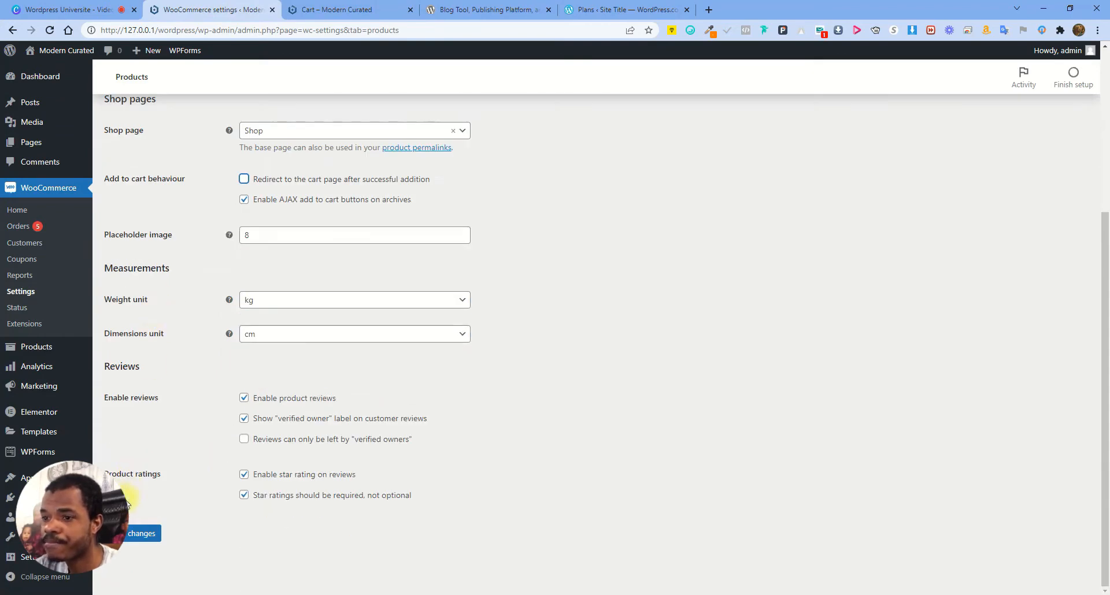
click(128, 533)
click(339, 10)
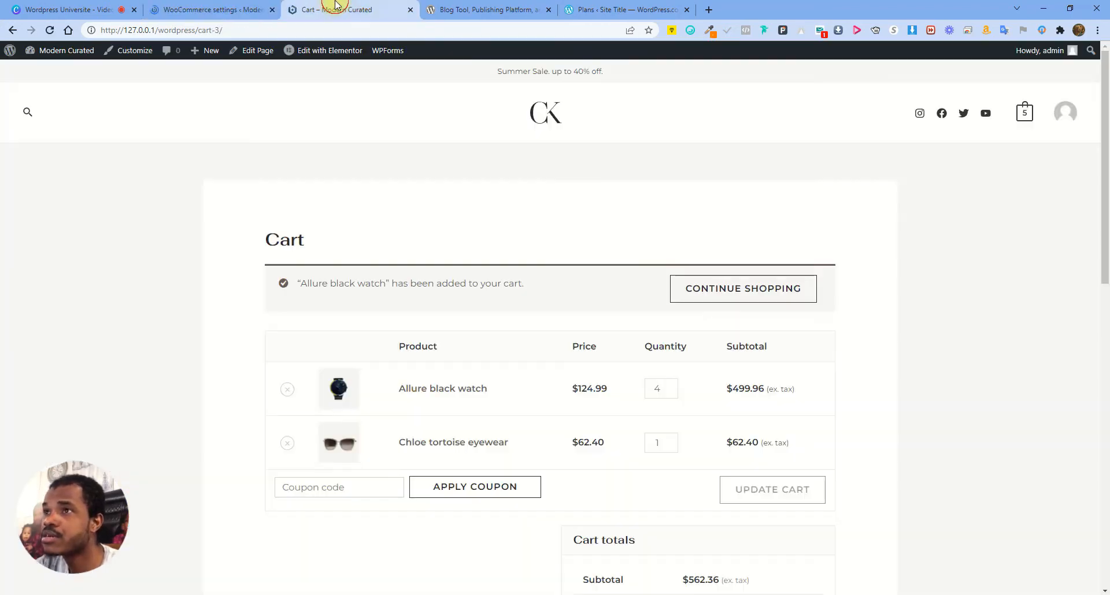
click(454, 388)
click(665, 451)
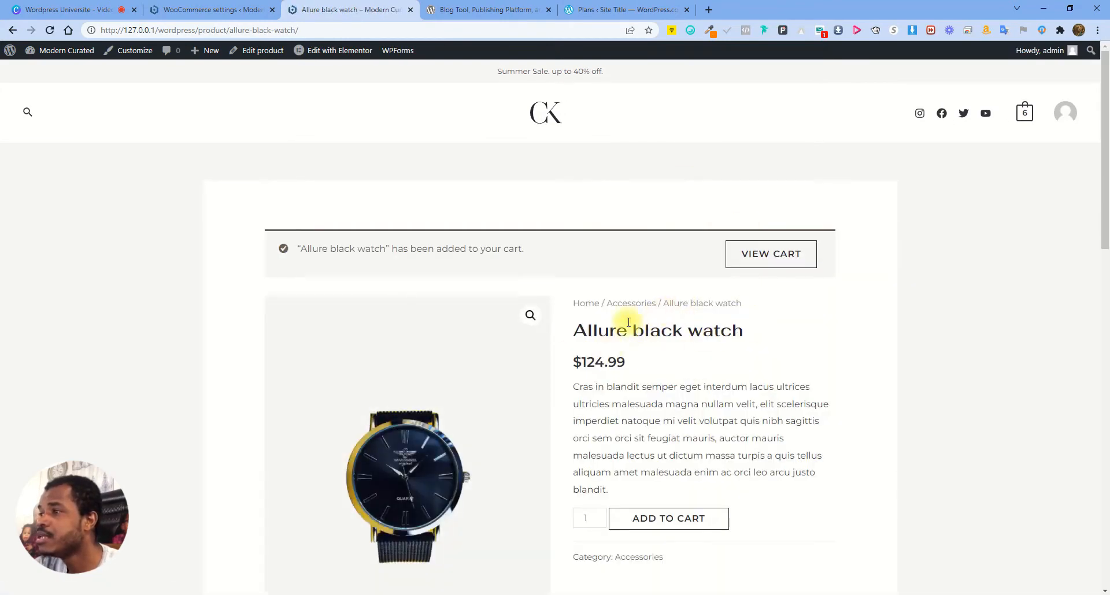
scroll(636, 295, down, 1)
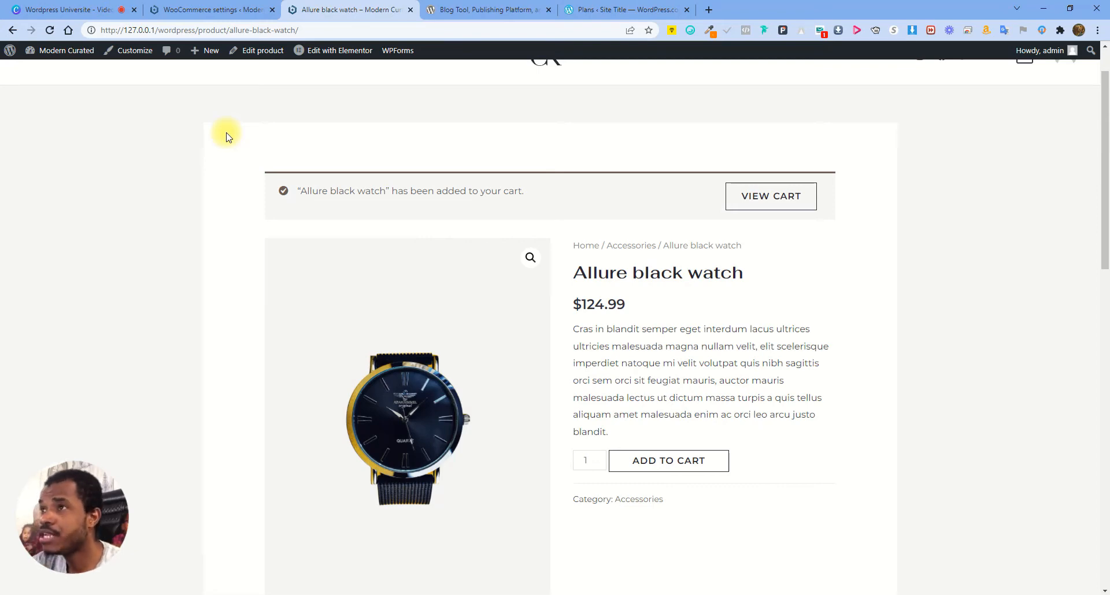
Re-enable redirect-to-cart after adding and save the product settings
click(228, 9)
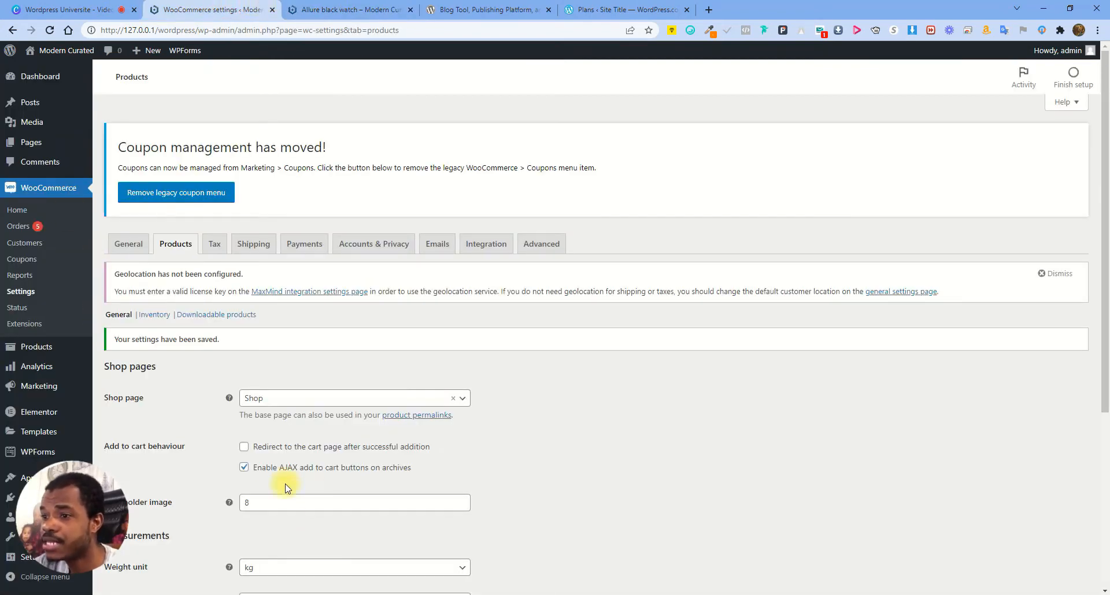
click(244, 447)
scroll(236, 404, down, 4)
click(142, 534)
Add another Allure black watch, landing on the cart, then go back to settings
click(333, 9)
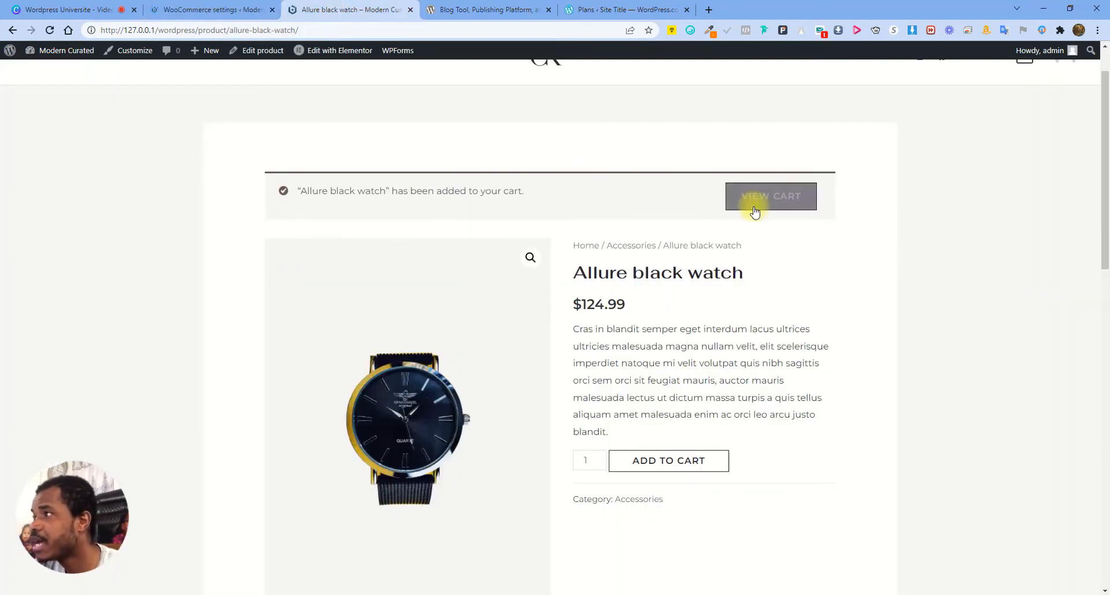
click(668, 462)
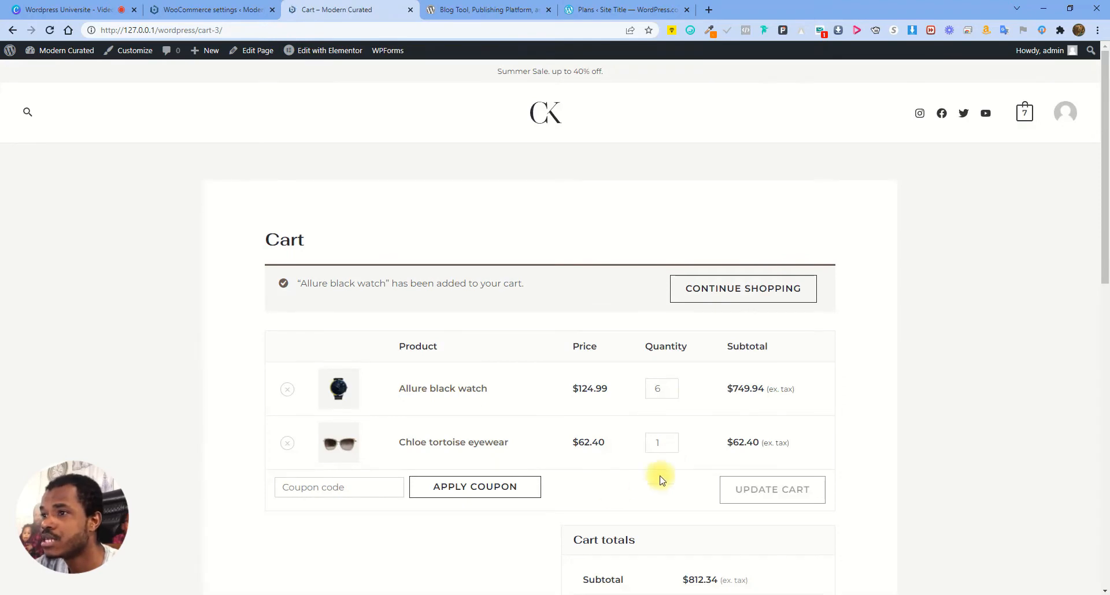
click(257, 235)
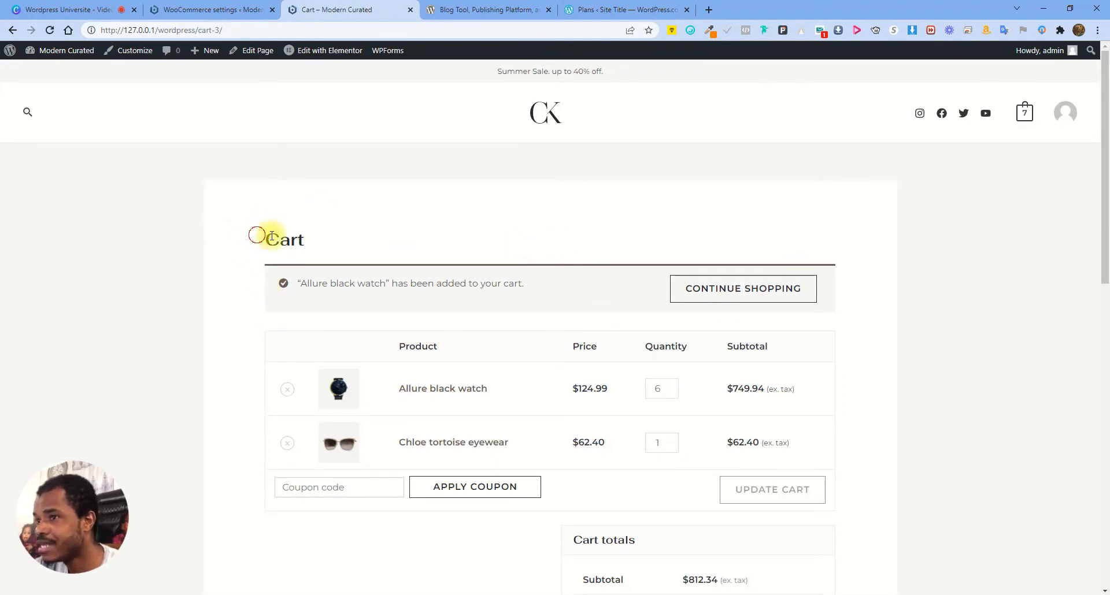
drag(272, 236, 797, 255)
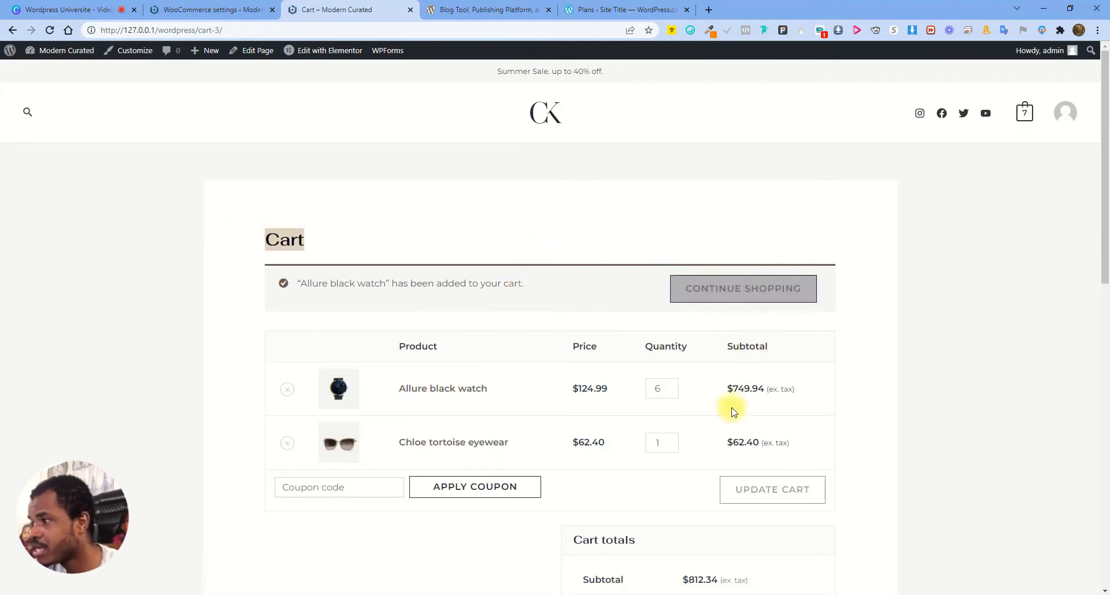
scroll(752, 422, down, 8)
scroll(694, 347, up, 5)
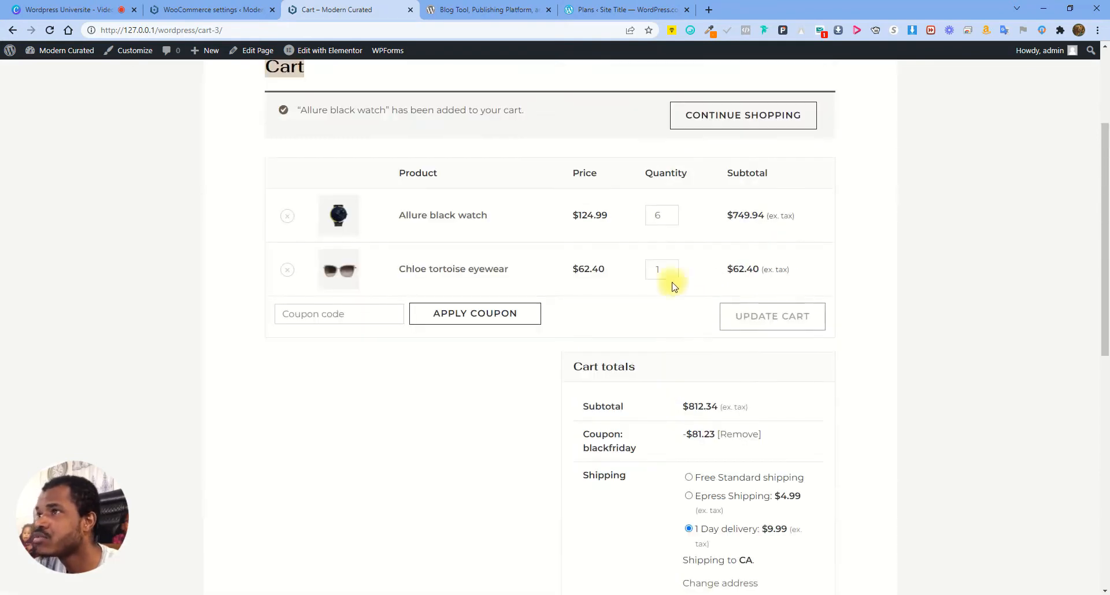
key(ctrl+shift+Tab)
Re-save the Products settings with the placeholder image value 8 left unchanged
scroll(428, 443, down, 2)
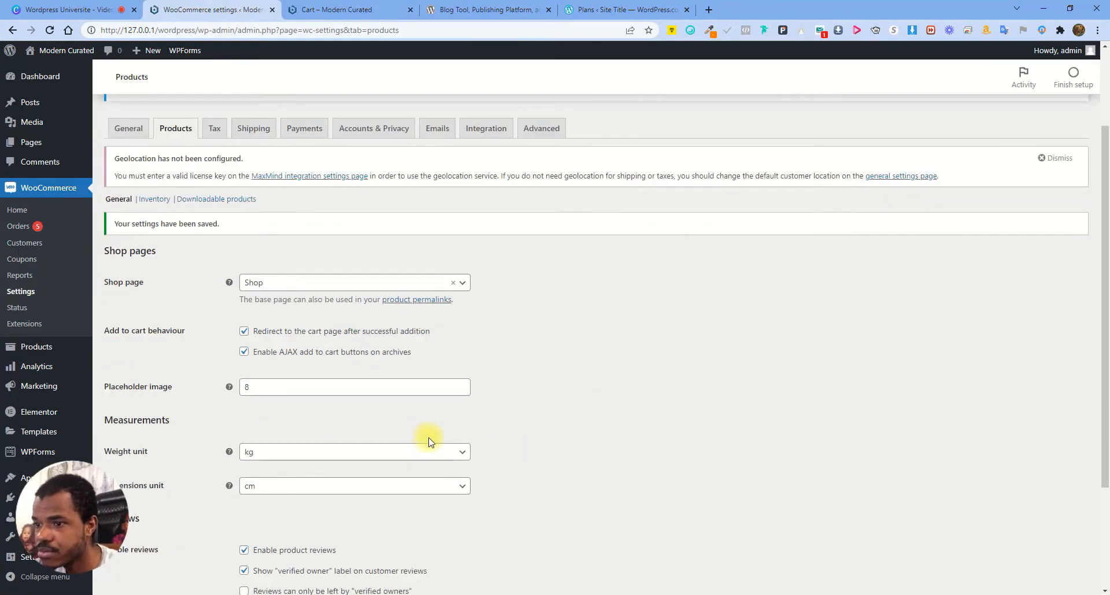
scroll(271, 451, down, 1)
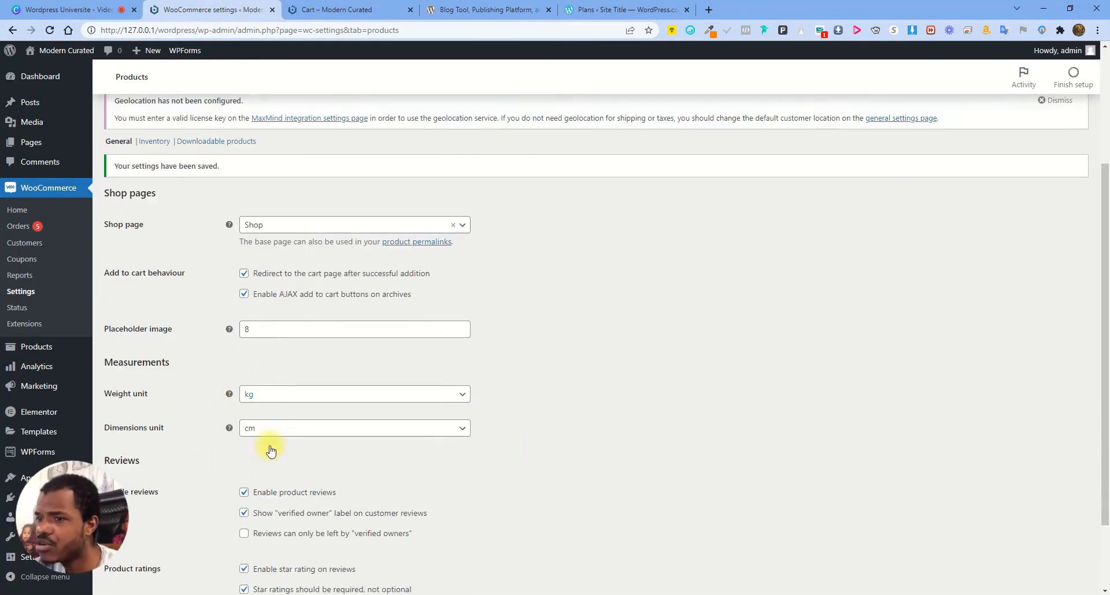
scroll(271, 450, down, 1)
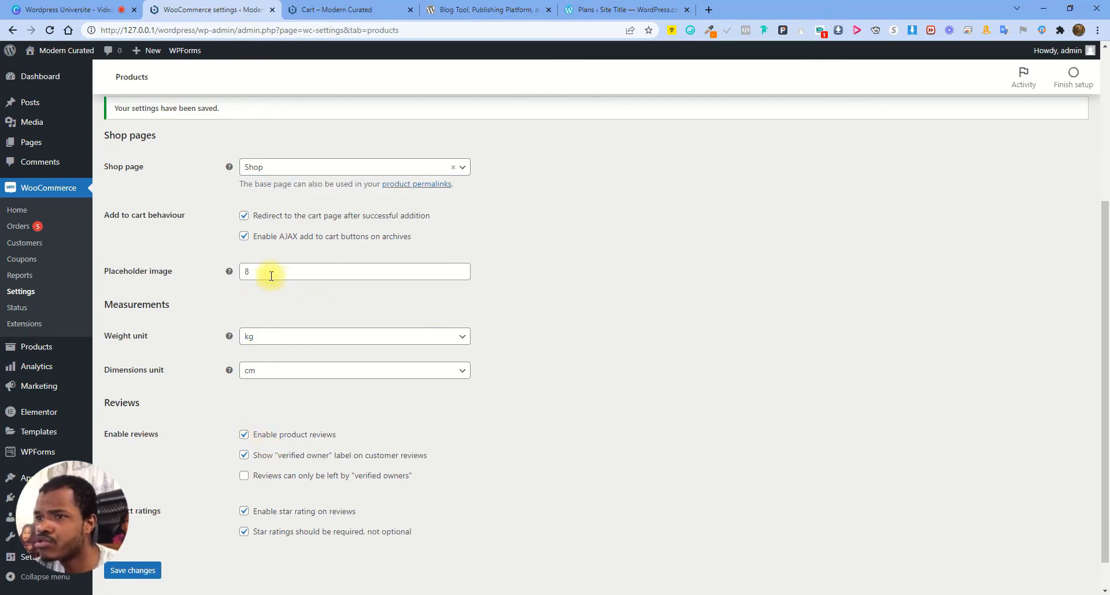
click(331, 270)
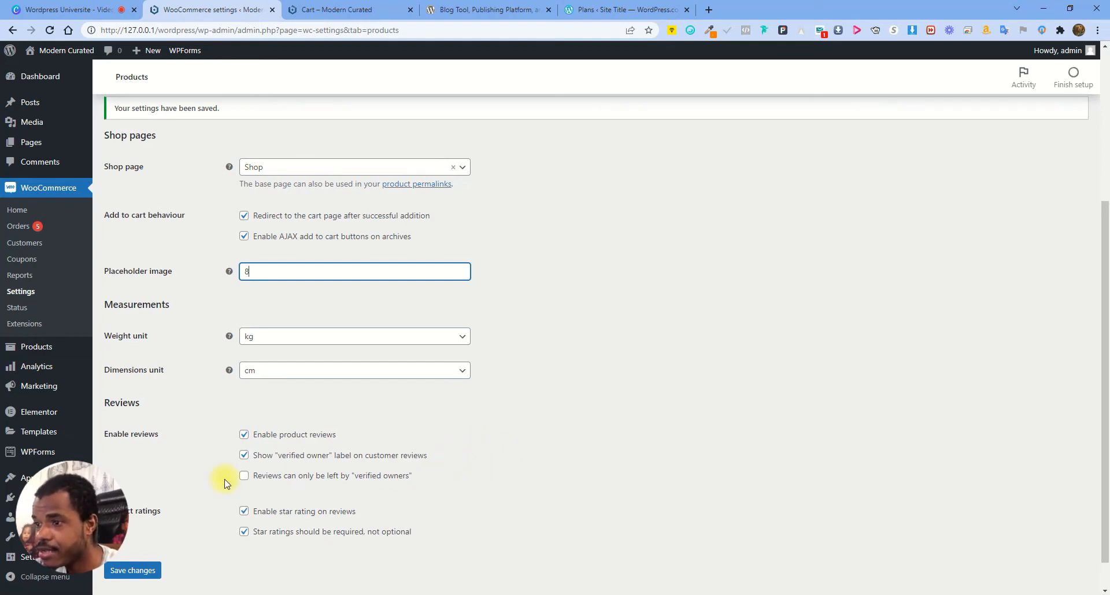
scroll(284, 466, down, 1)
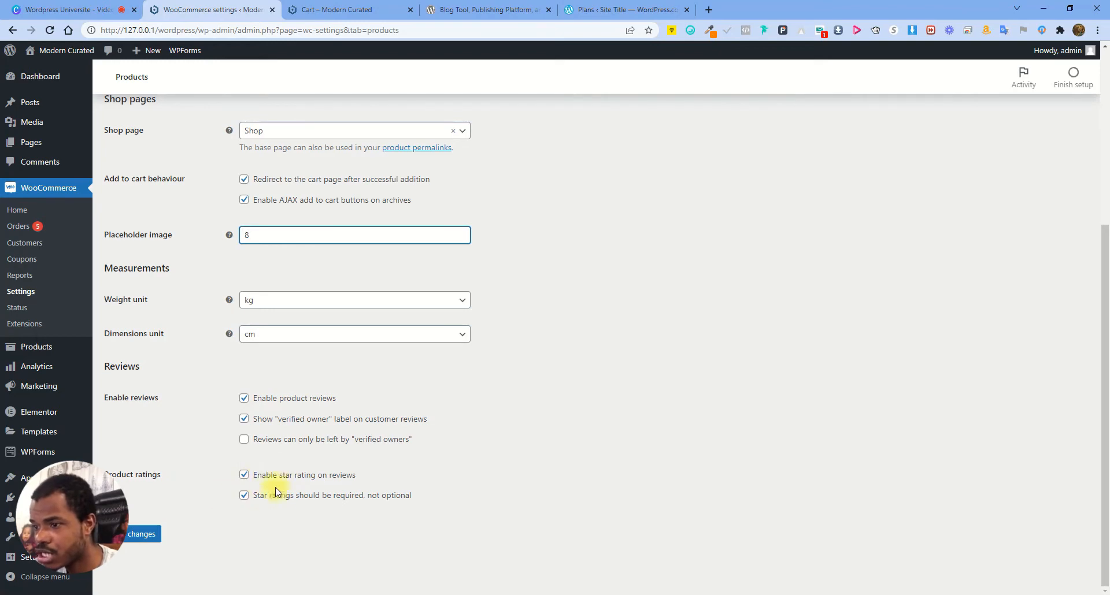
click(145, 534)
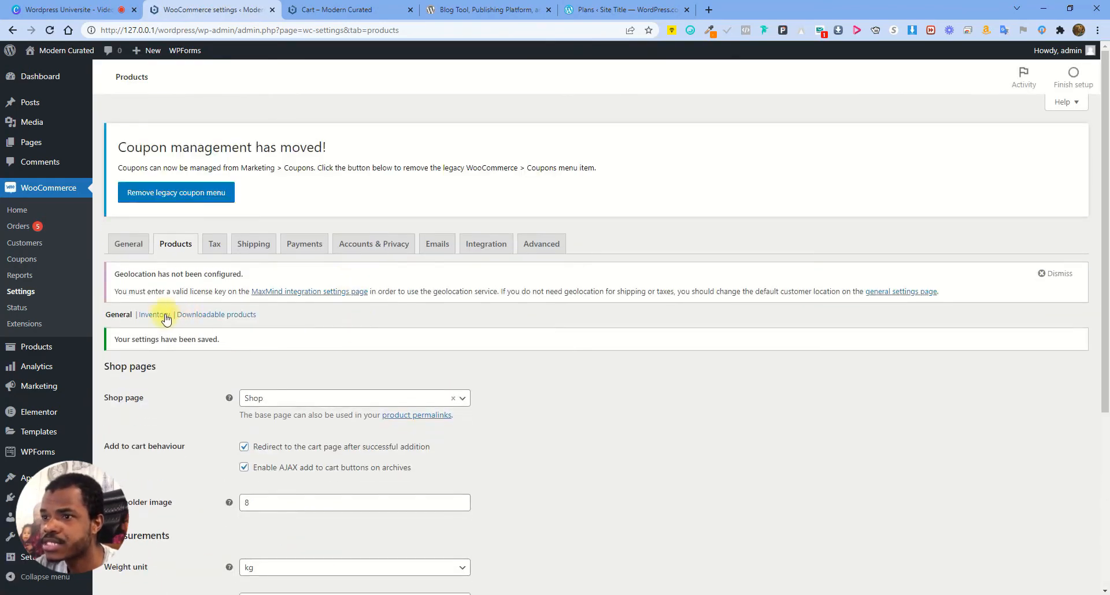
click(165, 315)
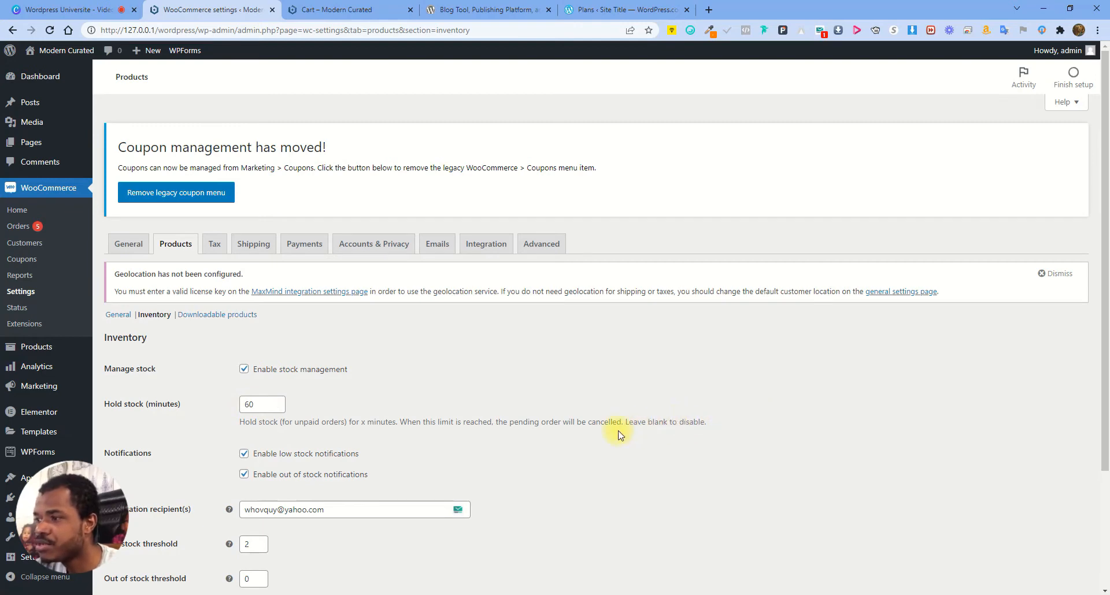
Review the Inventory options and highlight the notification recipient address
scroll(508, 421, down, 1)
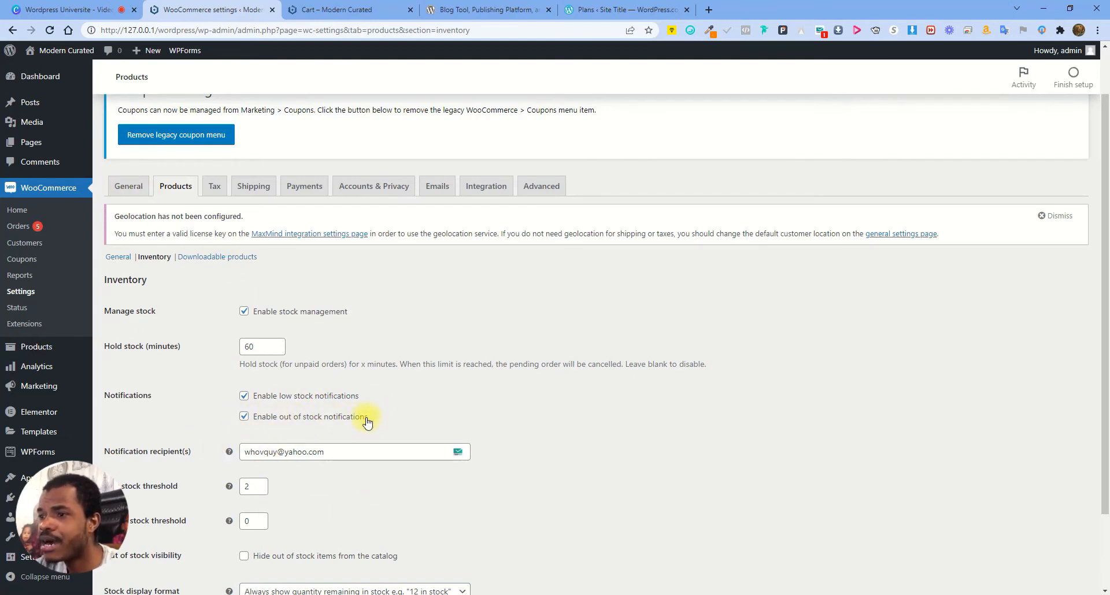
scroll(324, 500, down, 1)
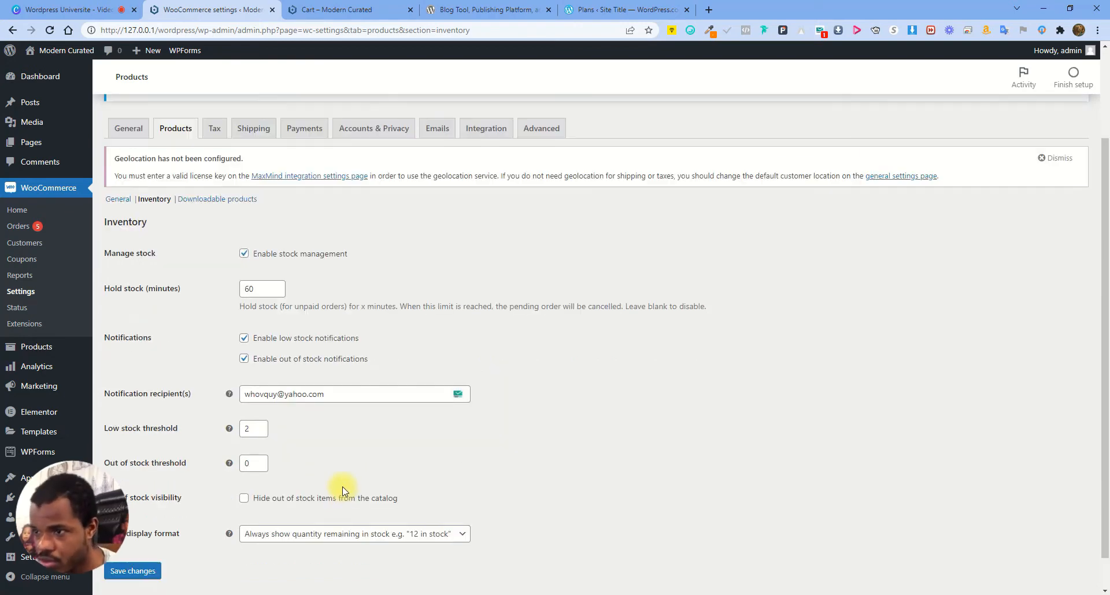
drag(345, 391, 154, 396)
click(611, 373)
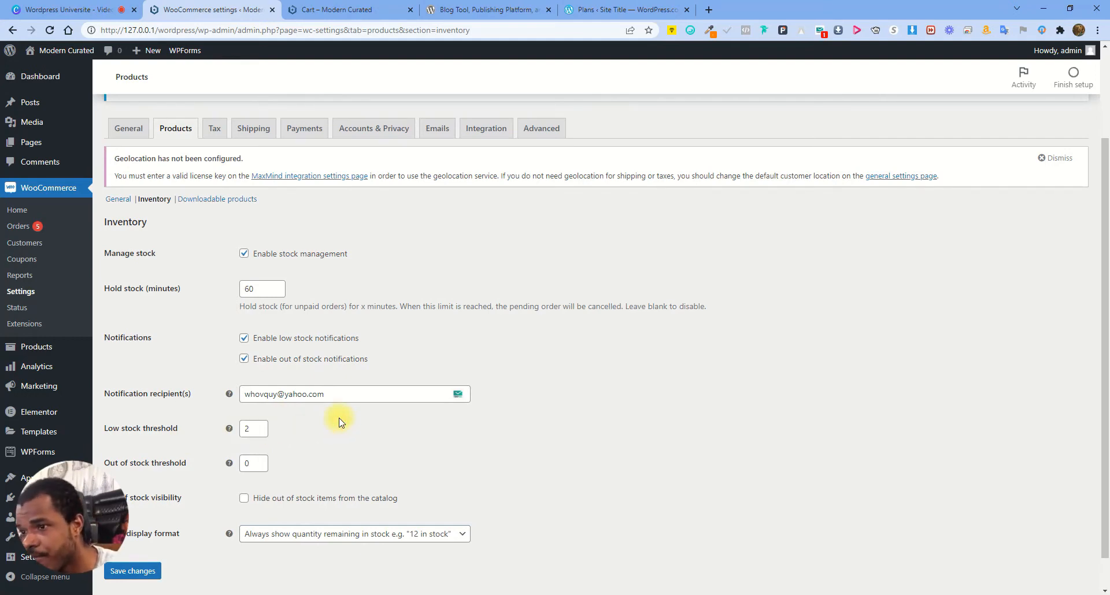
double_click(253, 425)
text(5)
click(315, 433)
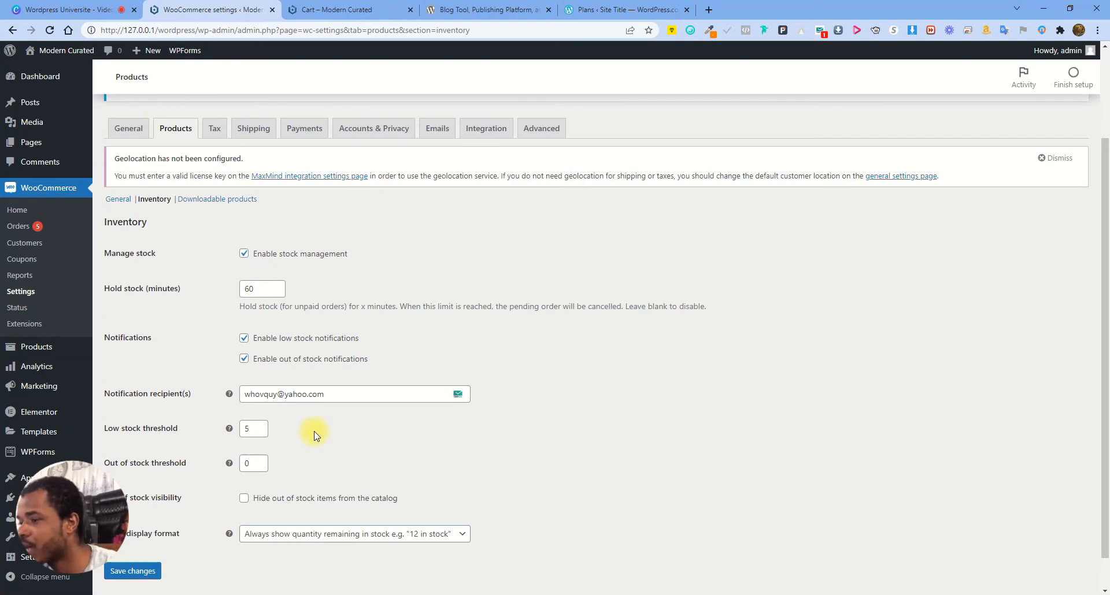
click(259, 435)
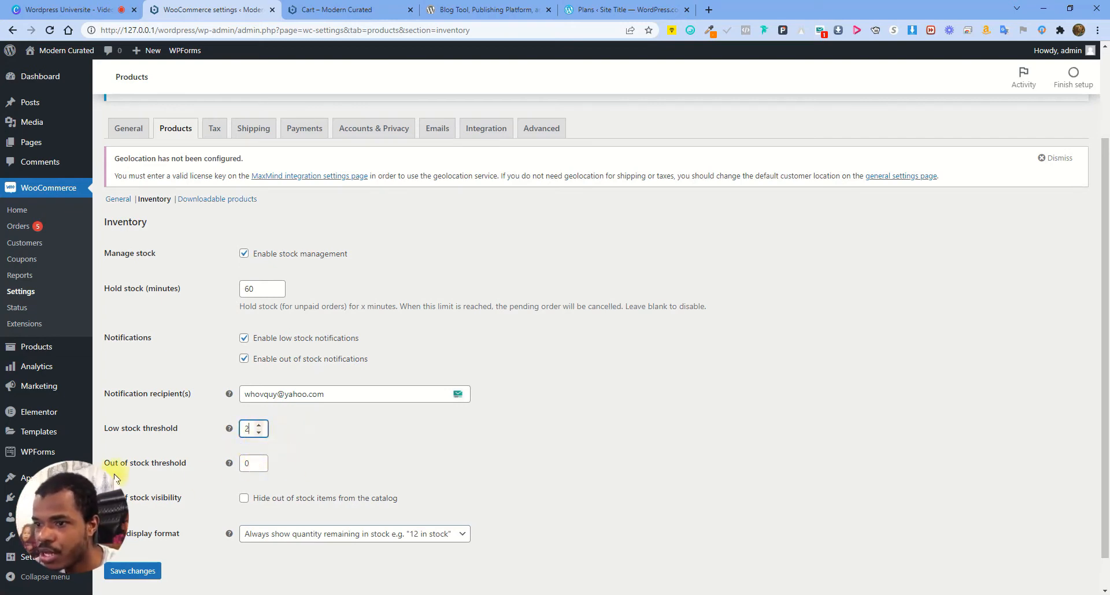
double_click(251, 463)
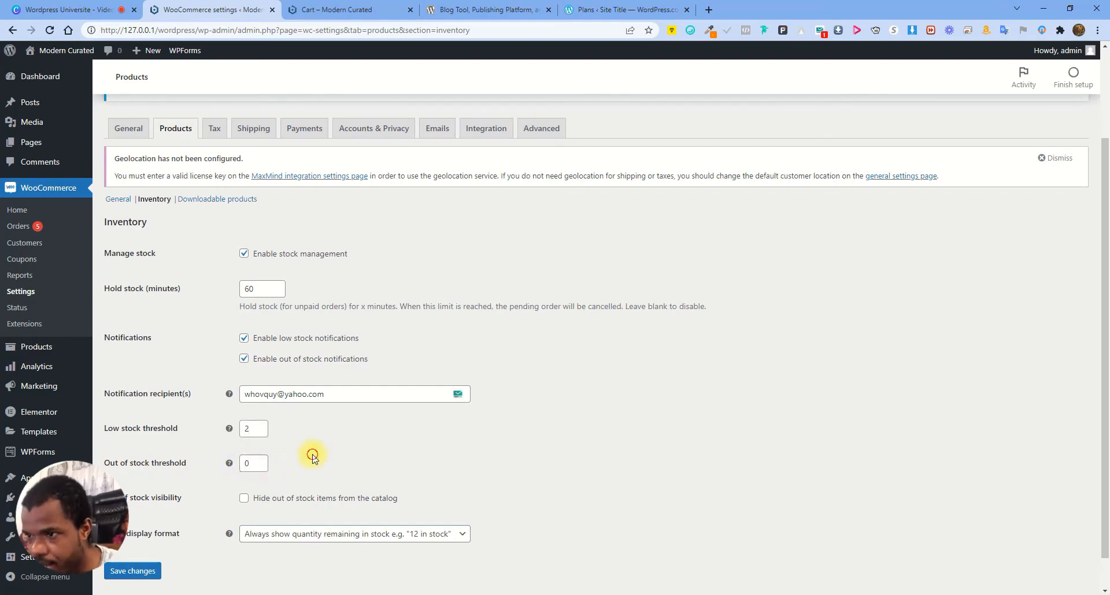
click(259, 460)
click(345, 455)
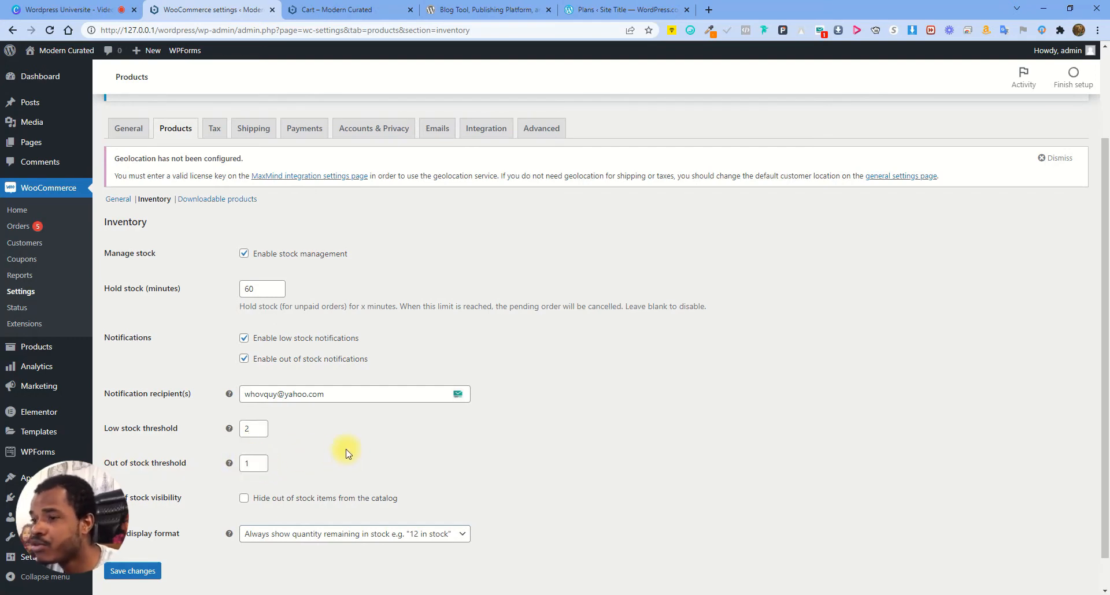
click(258, 466)
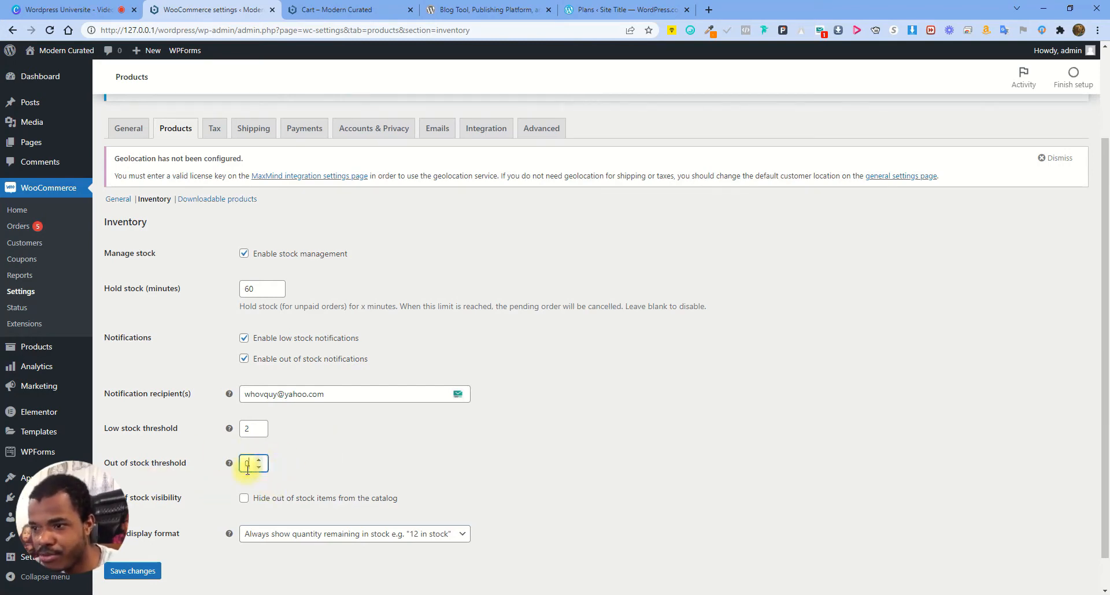
scroll(354, 467, down, 1)
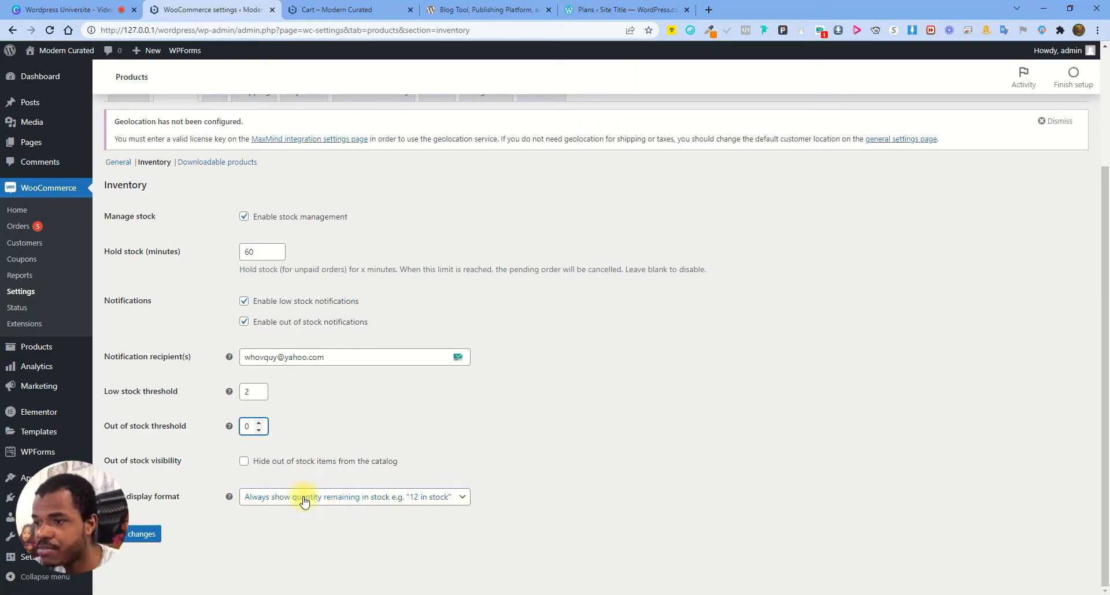
click(399, 497)
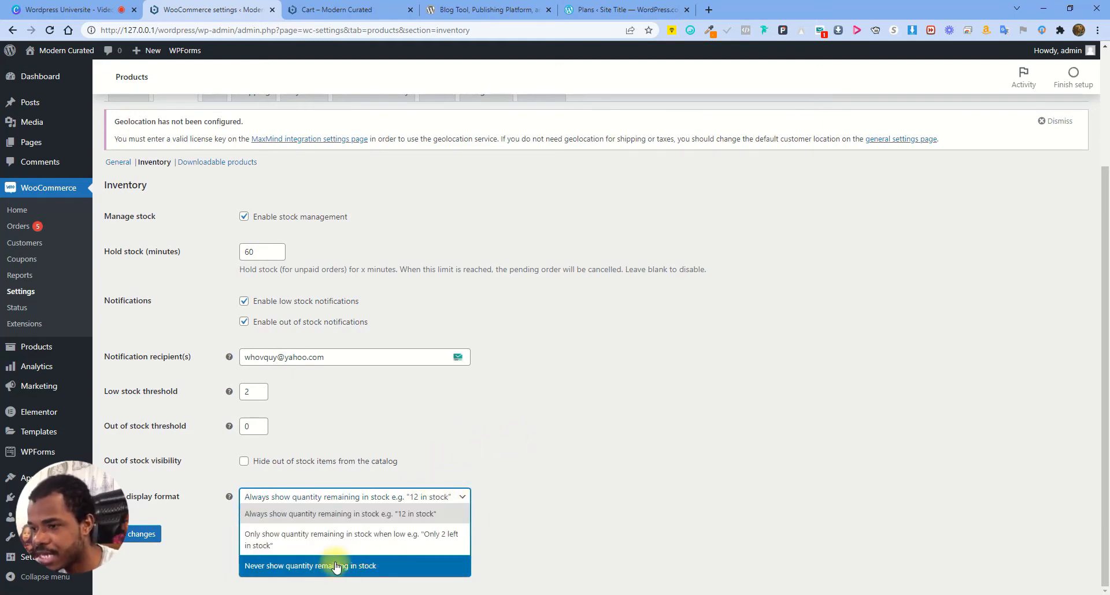
click(391, 541)
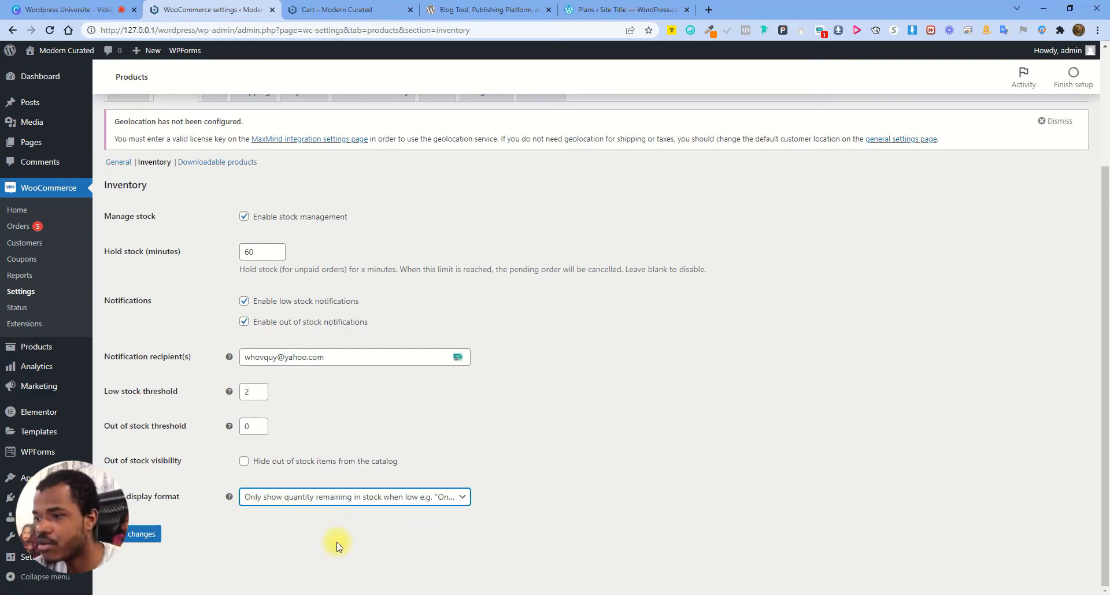
click(134, 541)
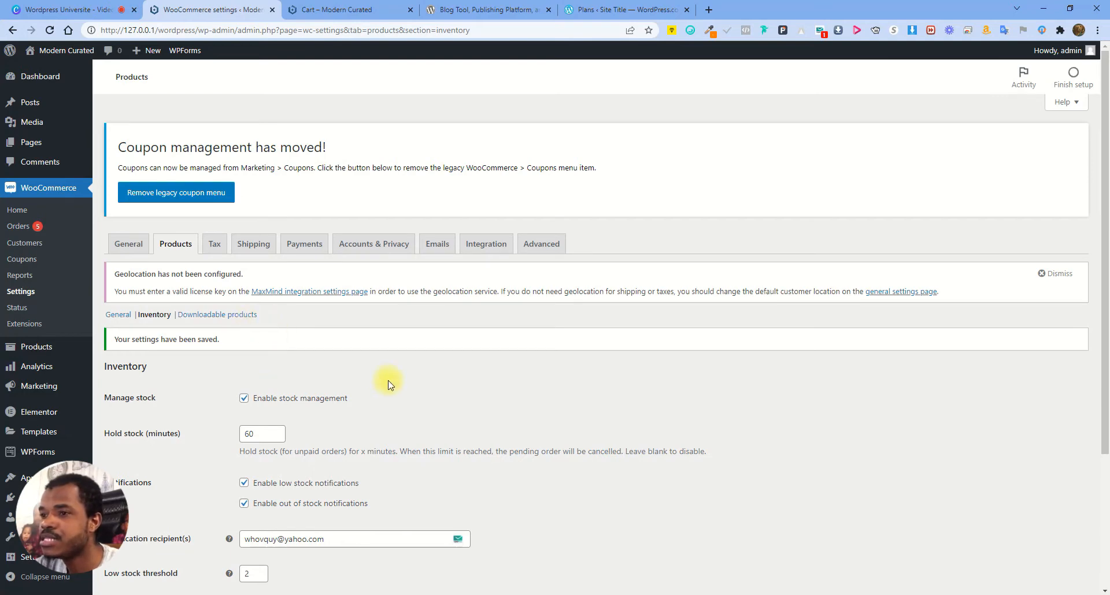
scroll(393, 385, down, 3)
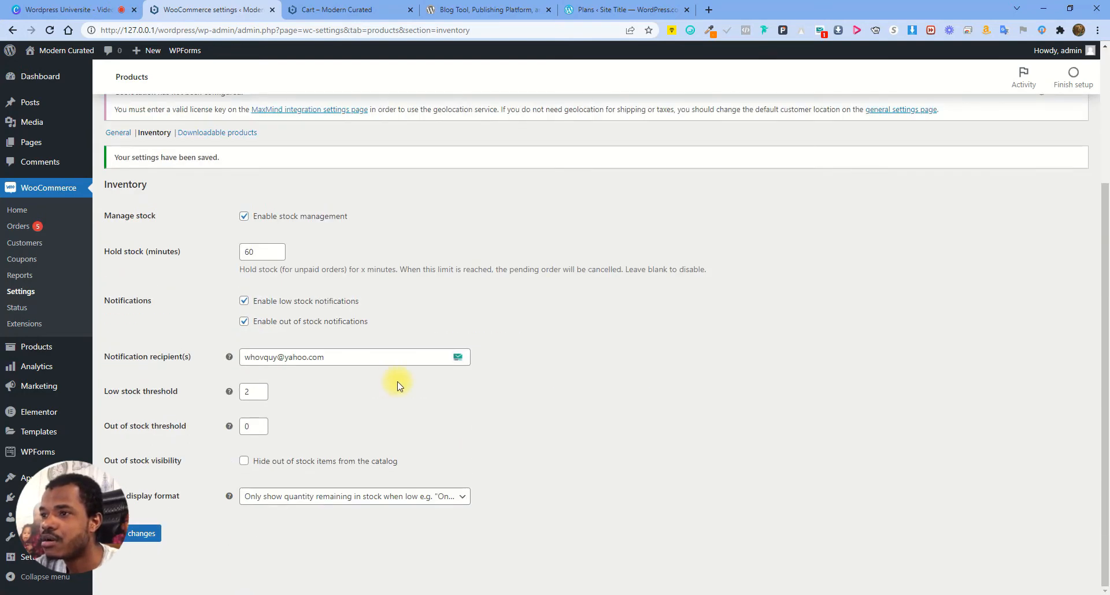
scroll(391, 402, up, 3)
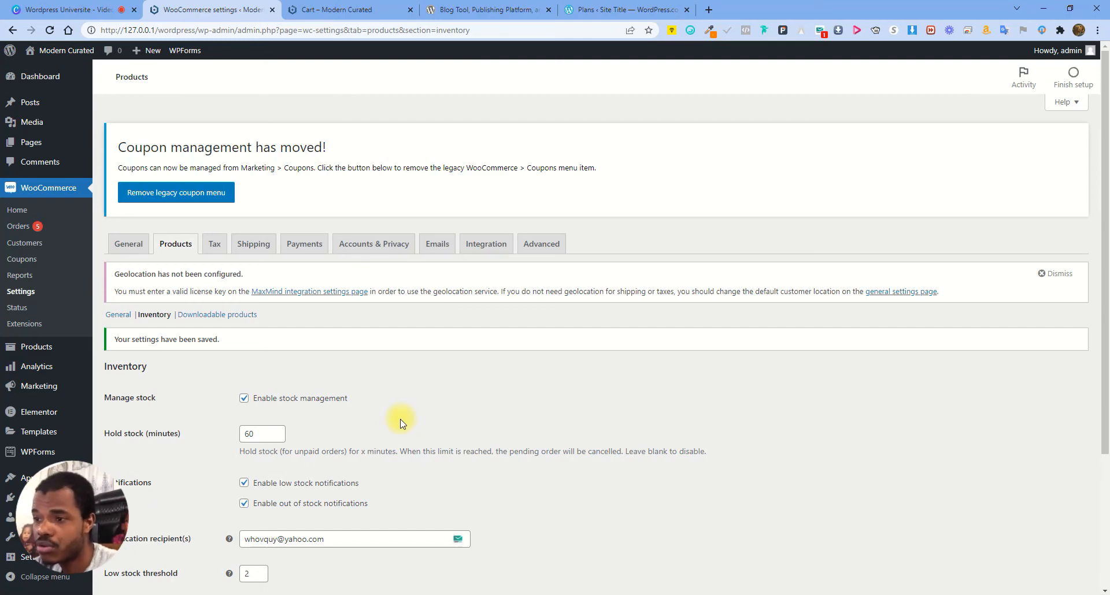
scroll(389, 418, down, 1)
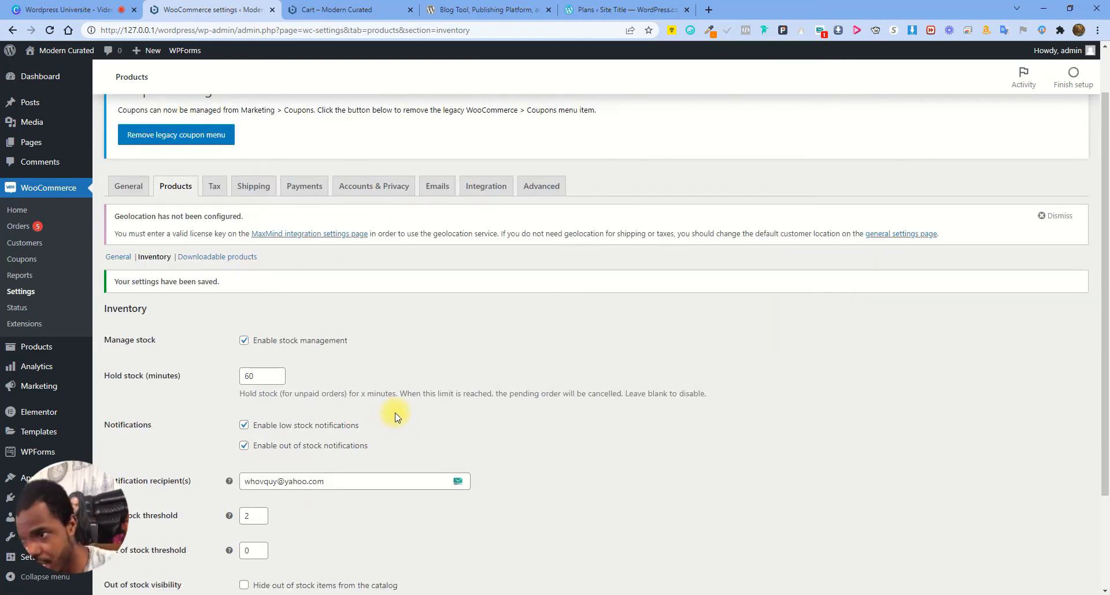
scroll(538, 365, down, 2)
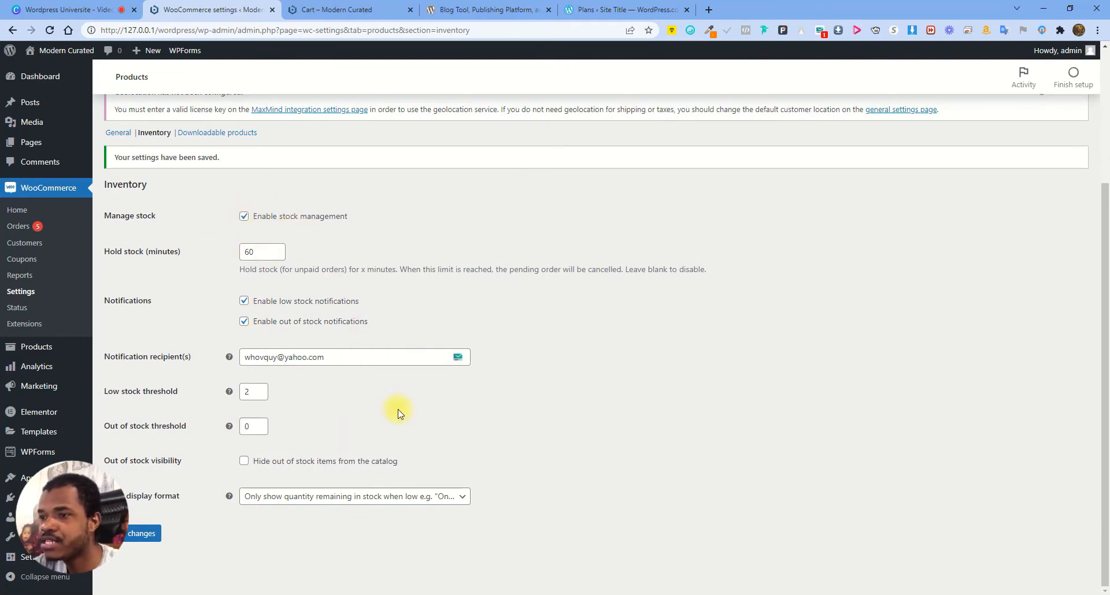
scroll(410, 354, up, 3)
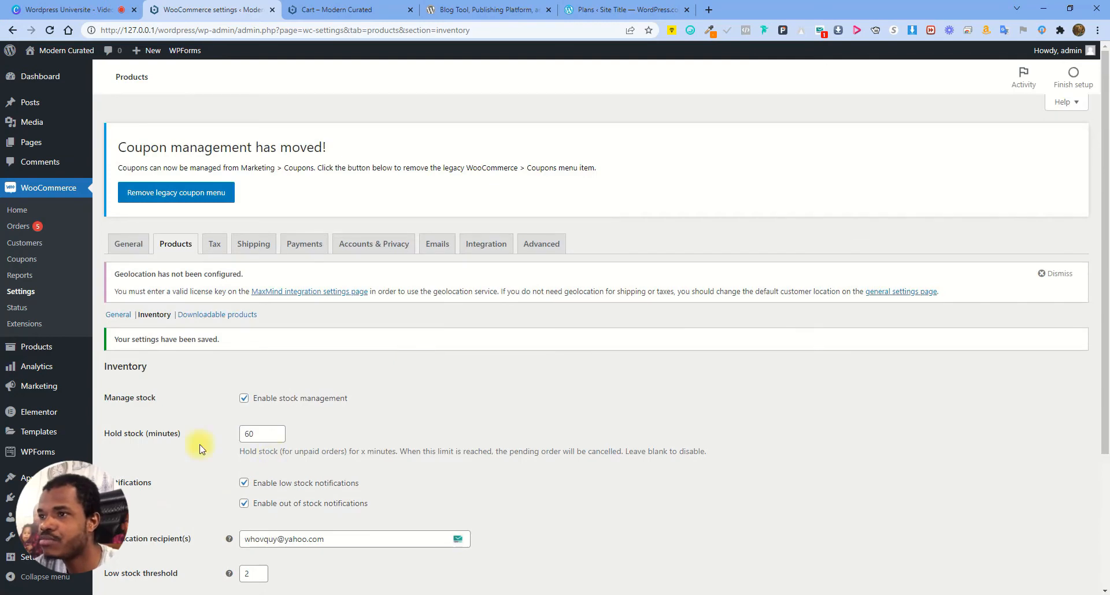
click(214, 244)
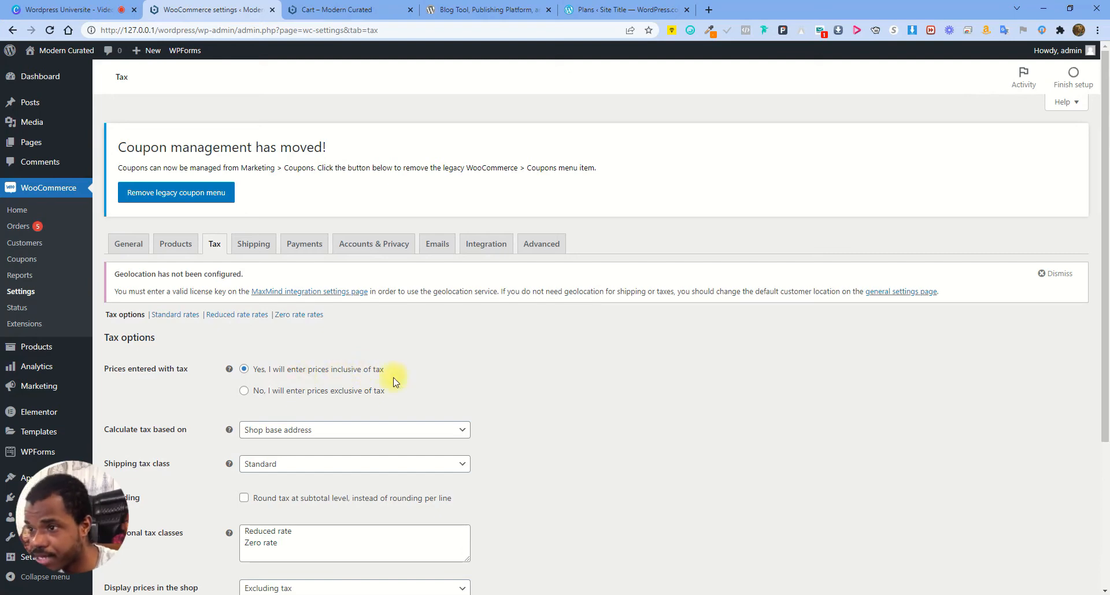
Scroll through the Tax options, including the Reduced rate and Zero rate tax classes list
scroll(500, 377, down, 1)
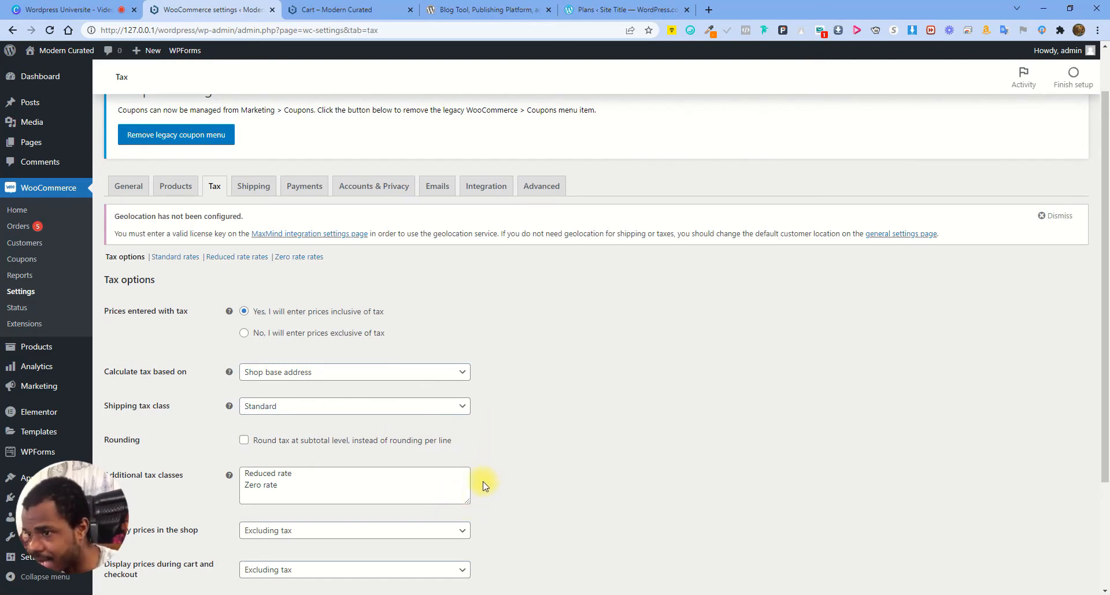
scroll(483, 486, down, 1)
click(289, 422)
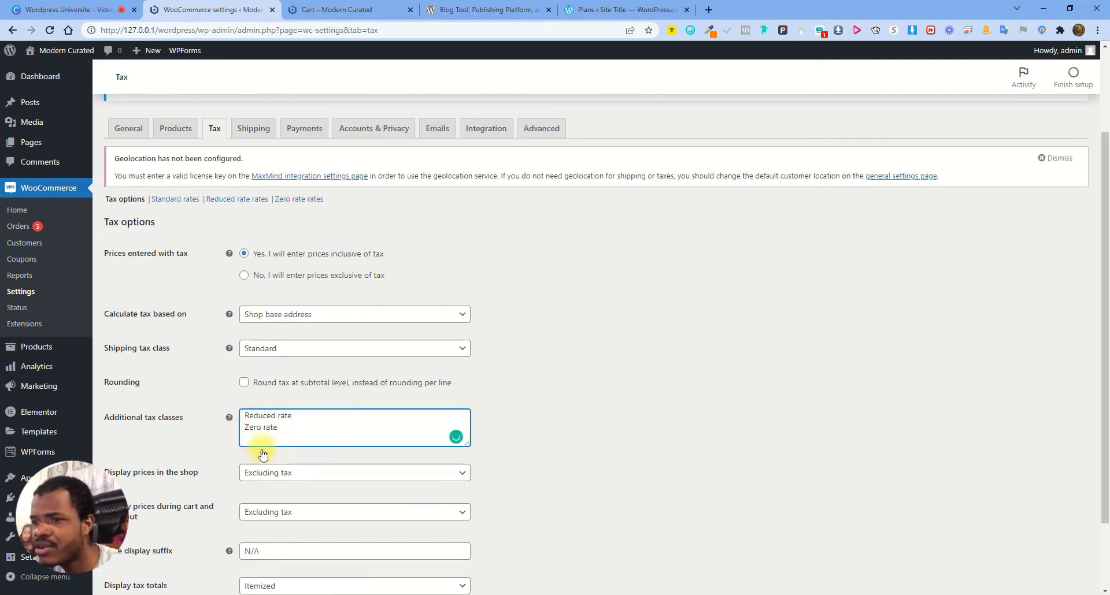
scroll(263, 455, down, 2)
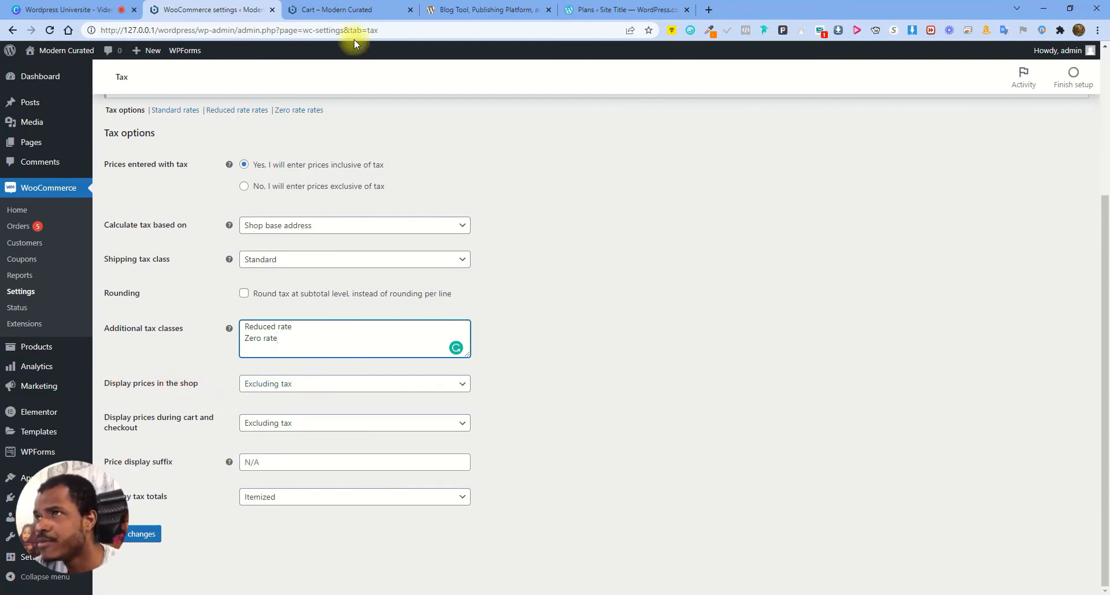
click(335, 9)
Check the cart's ex. tax subtotal note and the $29.65 tax amount
scroll(682, 400, down, 2)
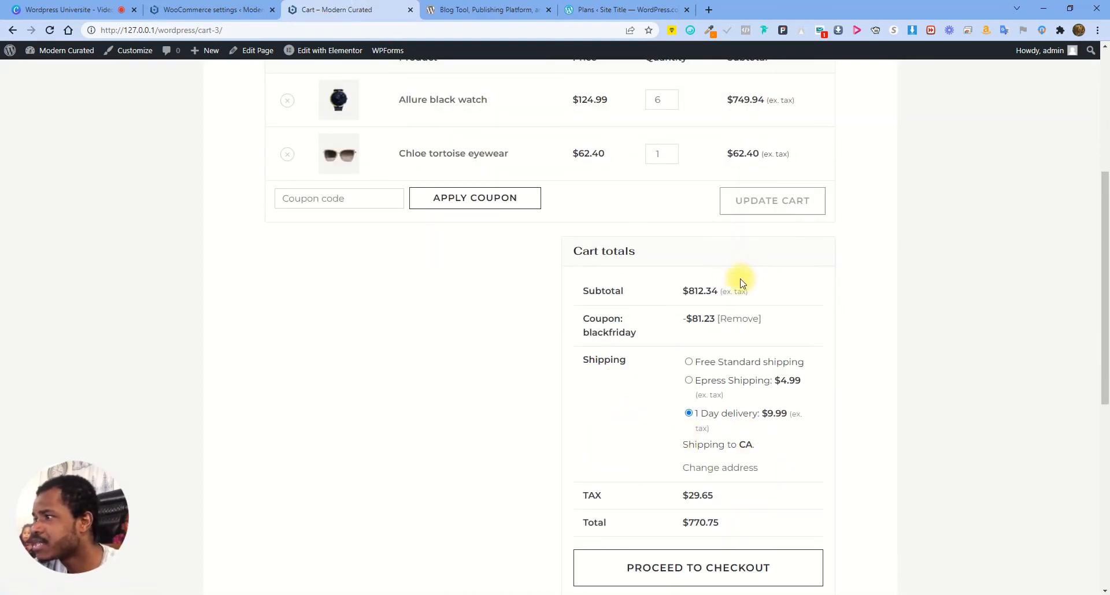
click(724, 292)
drag(747, 295, 761, 297)
click(738, 294)
drag(688, 498, 721, 501)
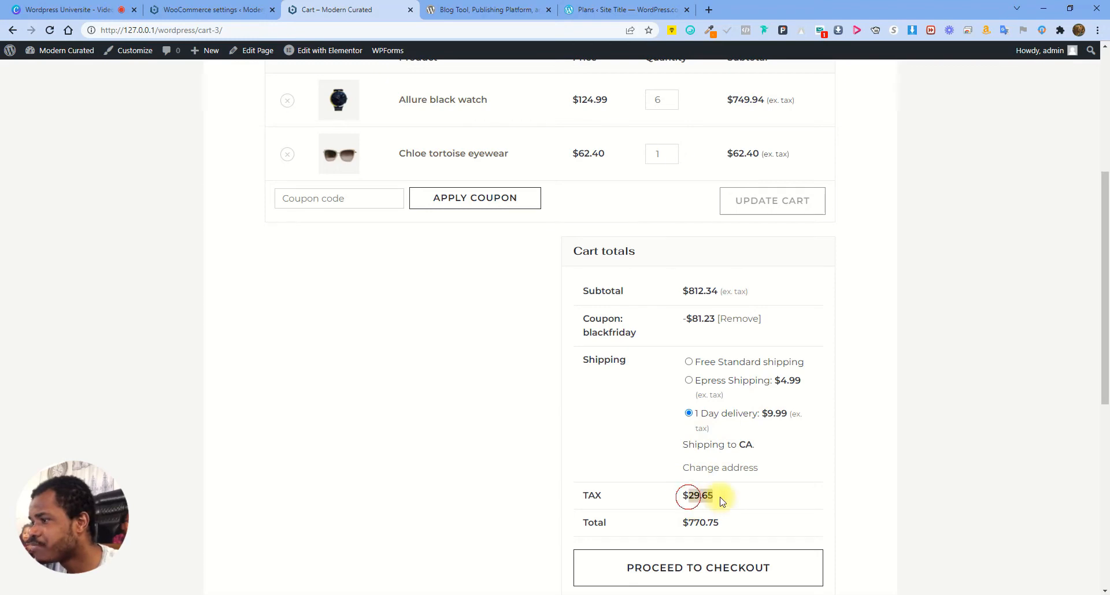
Set shop and cart/checkout price display to Including tax and save
click(208, 9)
click(306, 386)
click(308, 396)
click(306, 391)
click(297, 398)
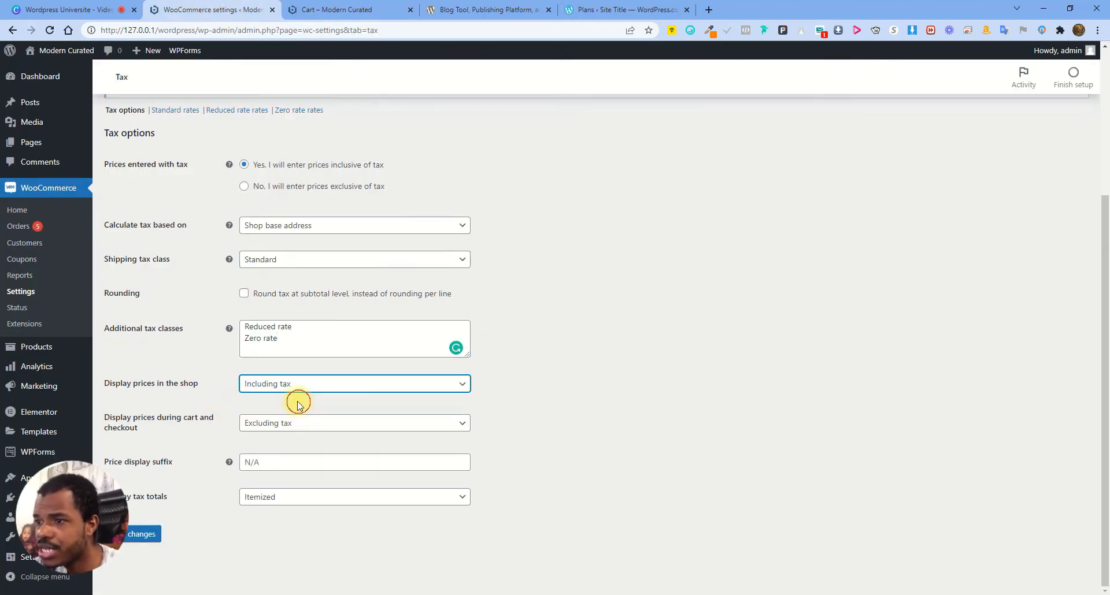
click(303, 425)
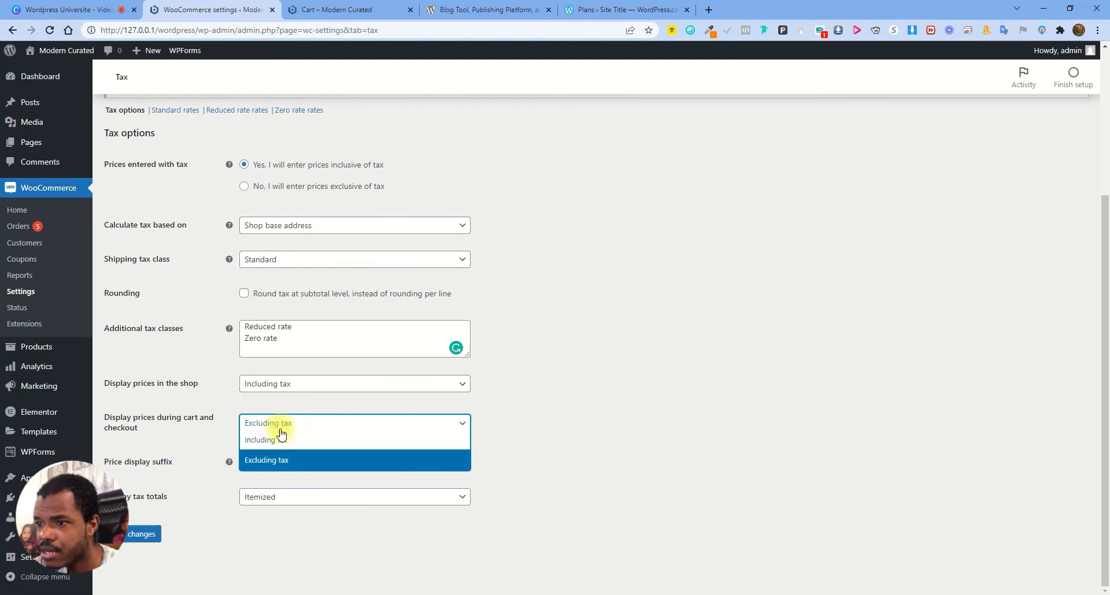
click(282, 441)
click(143, 533)
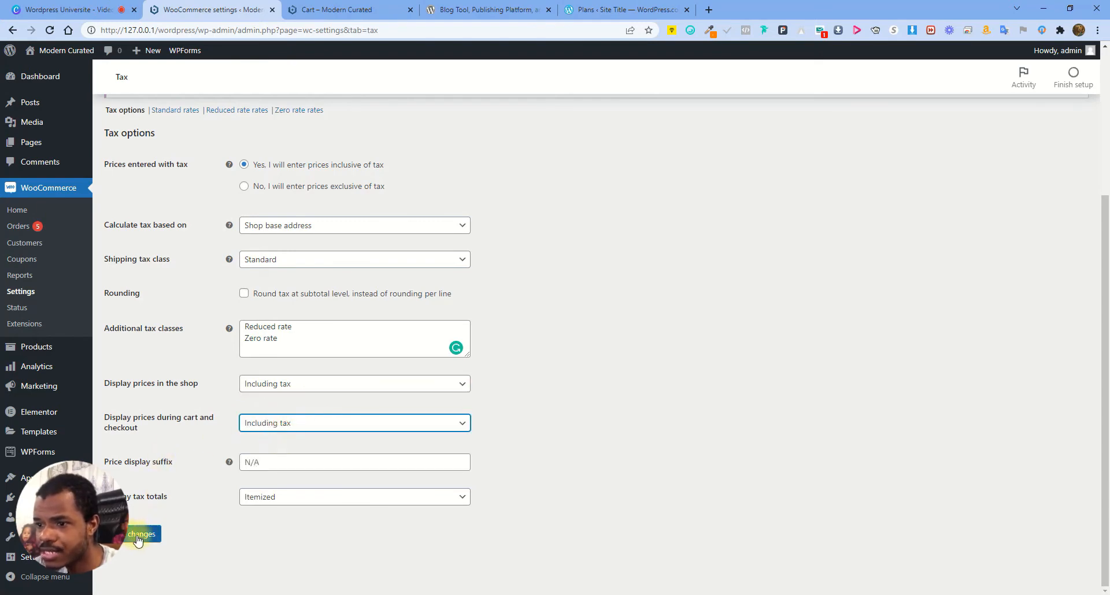
Reload the cart and check the $770.75 total with $29.65 tax included
click(305, 9)
click(49, 30)
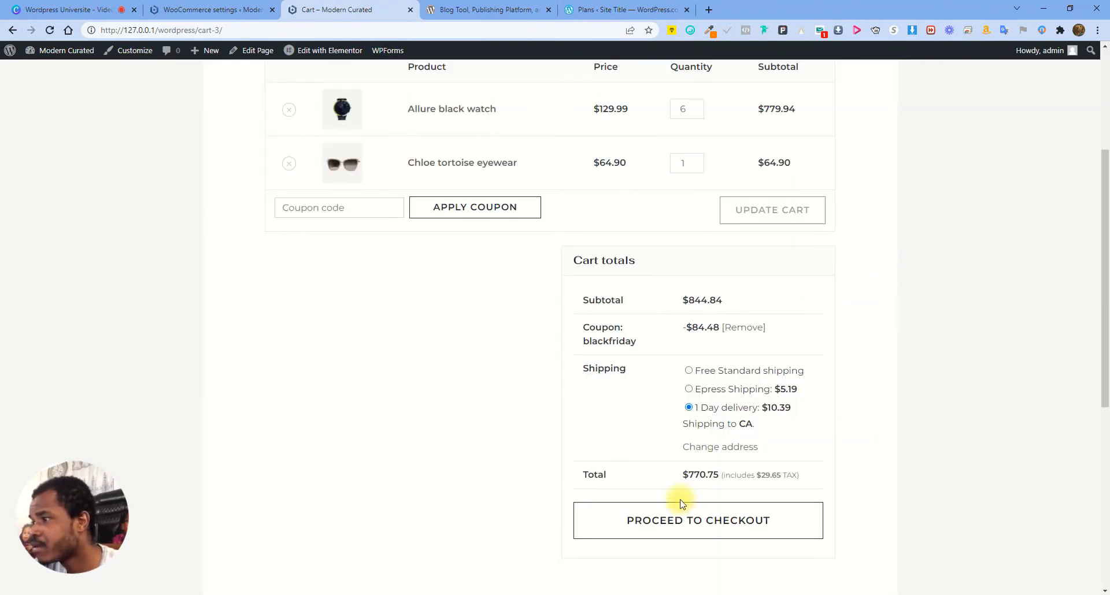
drag(683, 475, 756, 474)
click(703, 474)
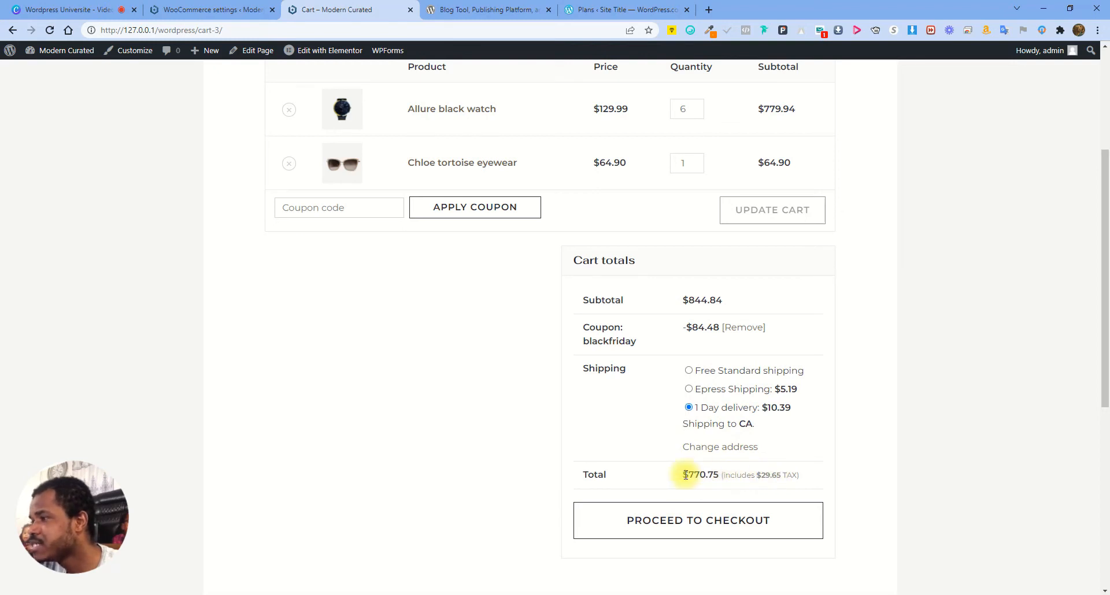
drag(722, 475, 800, 479)
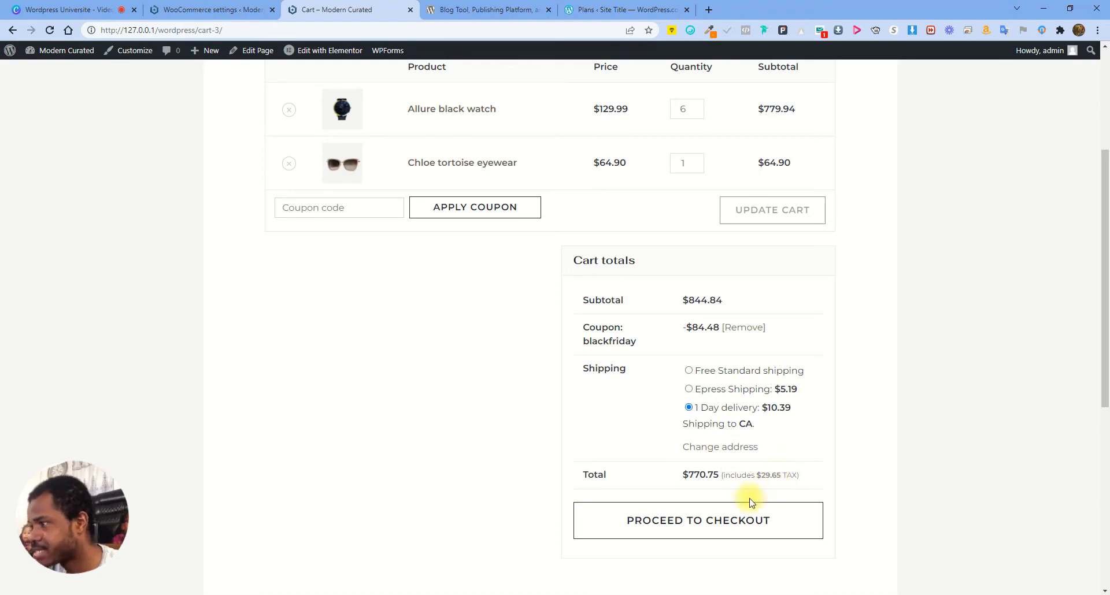
Set cart/checkout and shop price display back to Excluding tax and save
click(230, 9)
scroll(245, 358, down, 4)
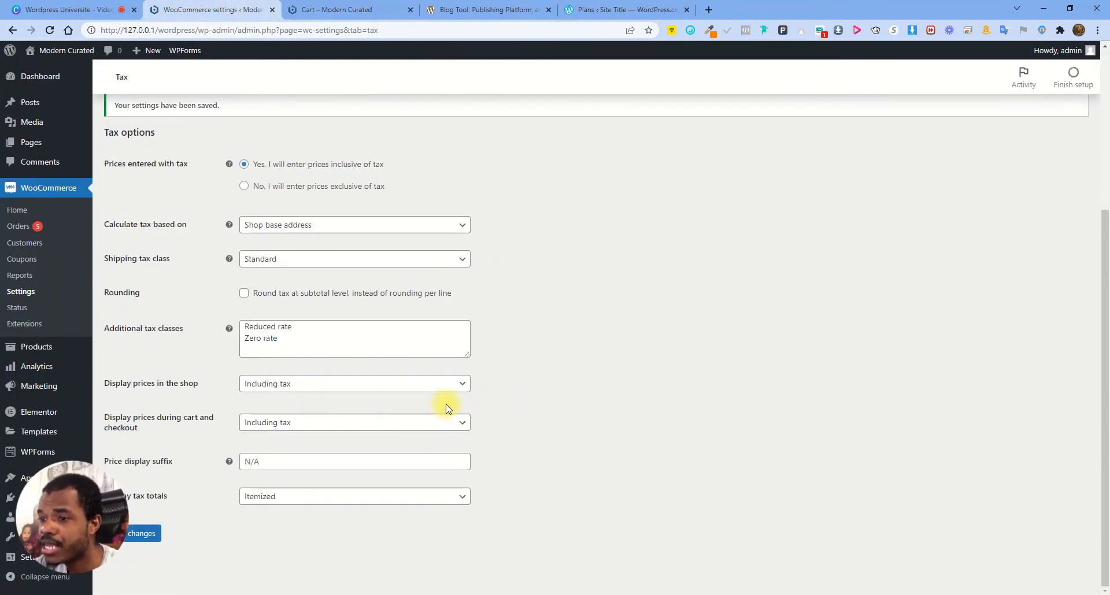
click(288, 427)
click(280, 460)
click(293, 384)
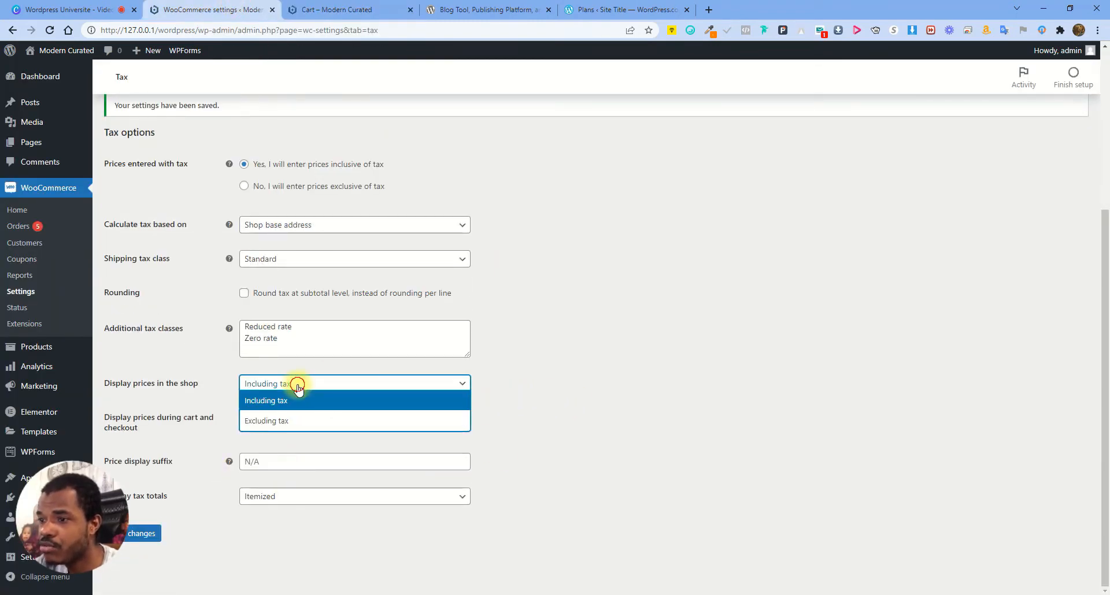
click(280, 420)
click(145, 534)
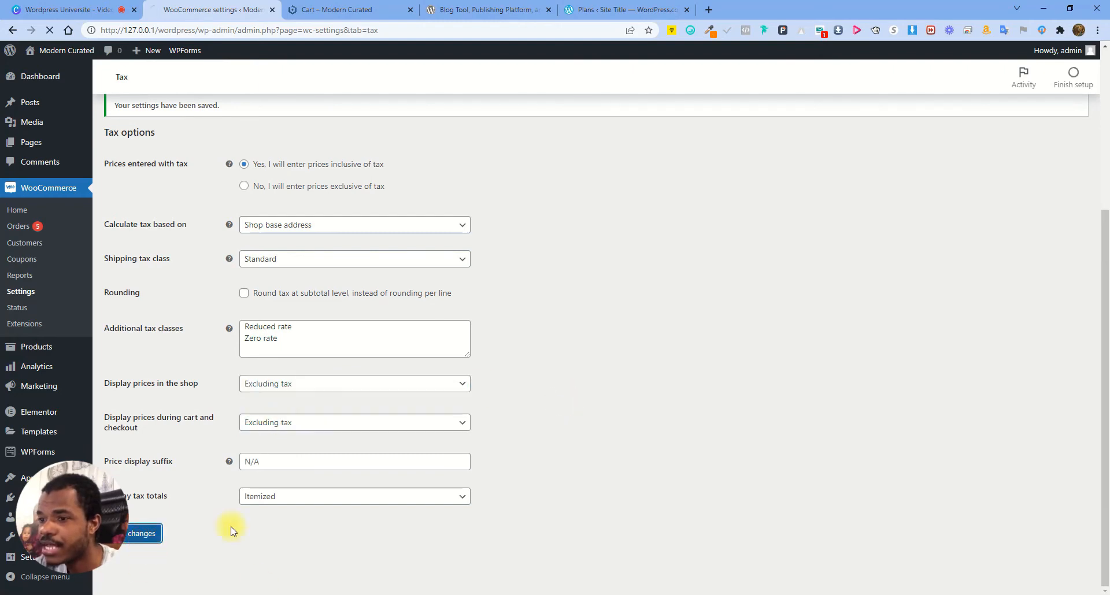
Reload the cart to confirm, then open the Standard tax rates table
click(337, 10)
click(58, 33)
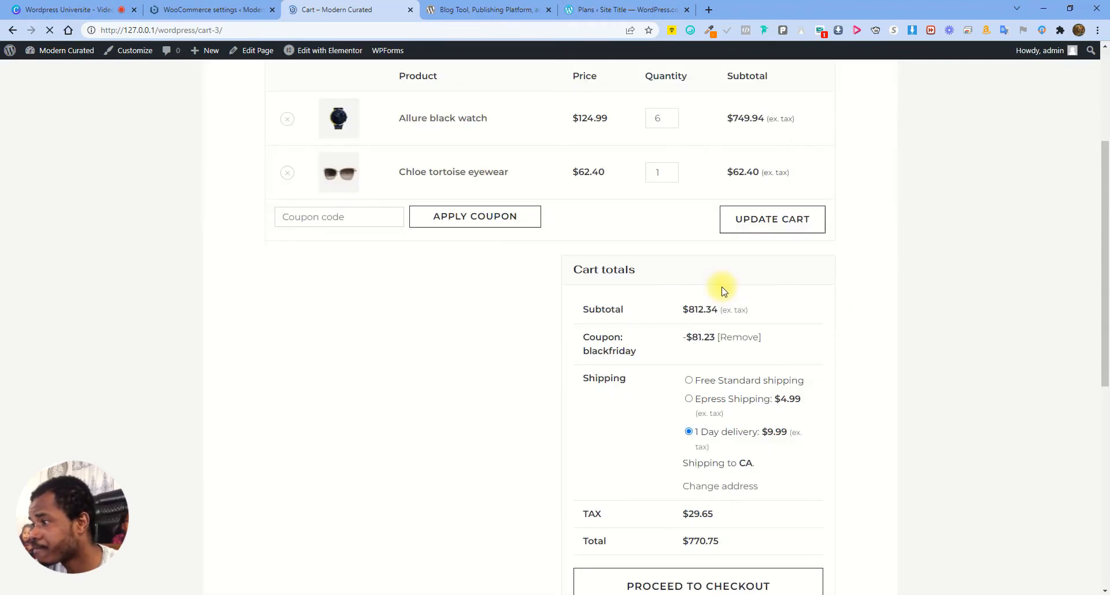
scroll(834, 329, down, 1)
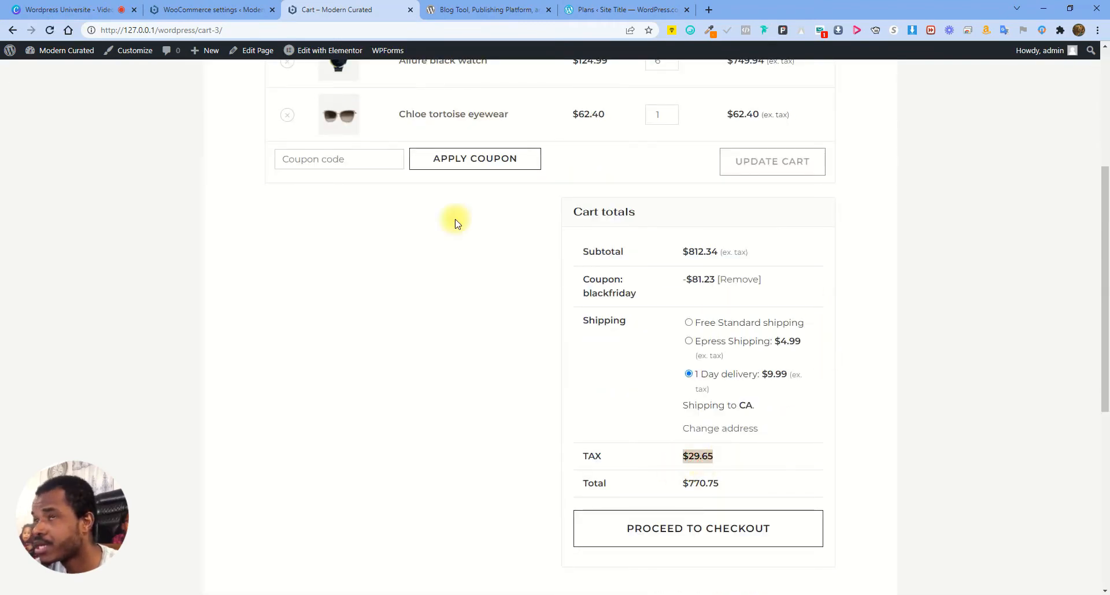
click(173, 8)
scroll(301, 434, down, 4)
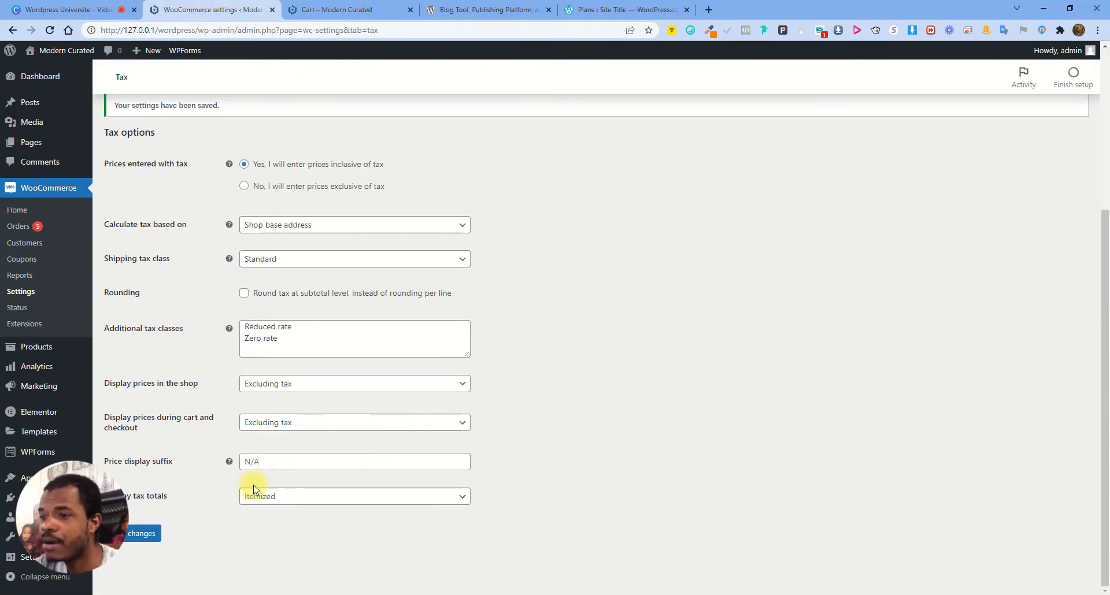
scroll(292, 475, up, 4)
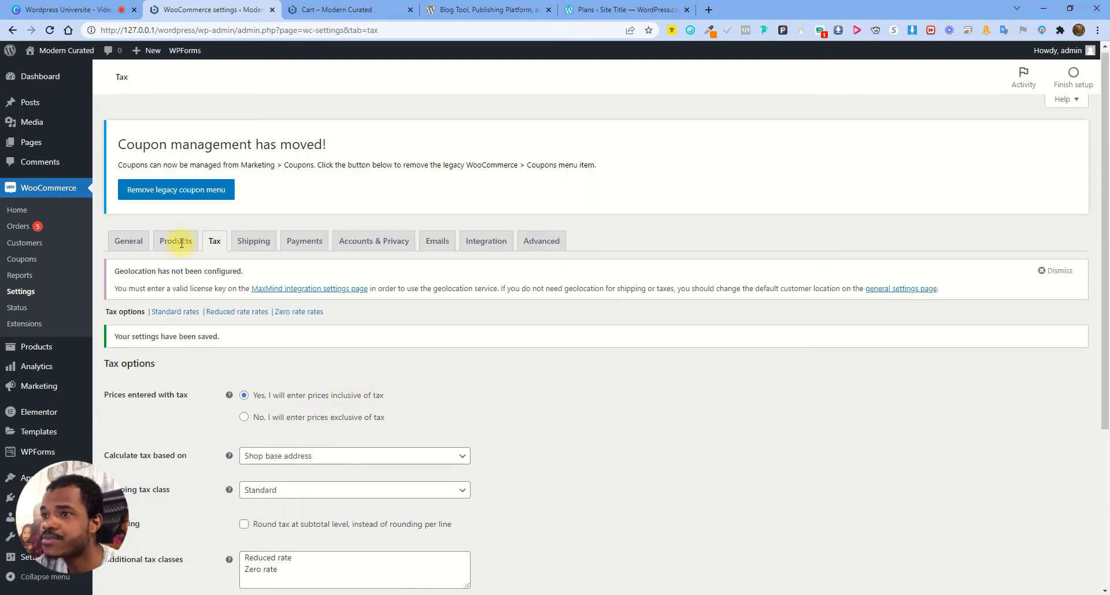
click(185, 312)
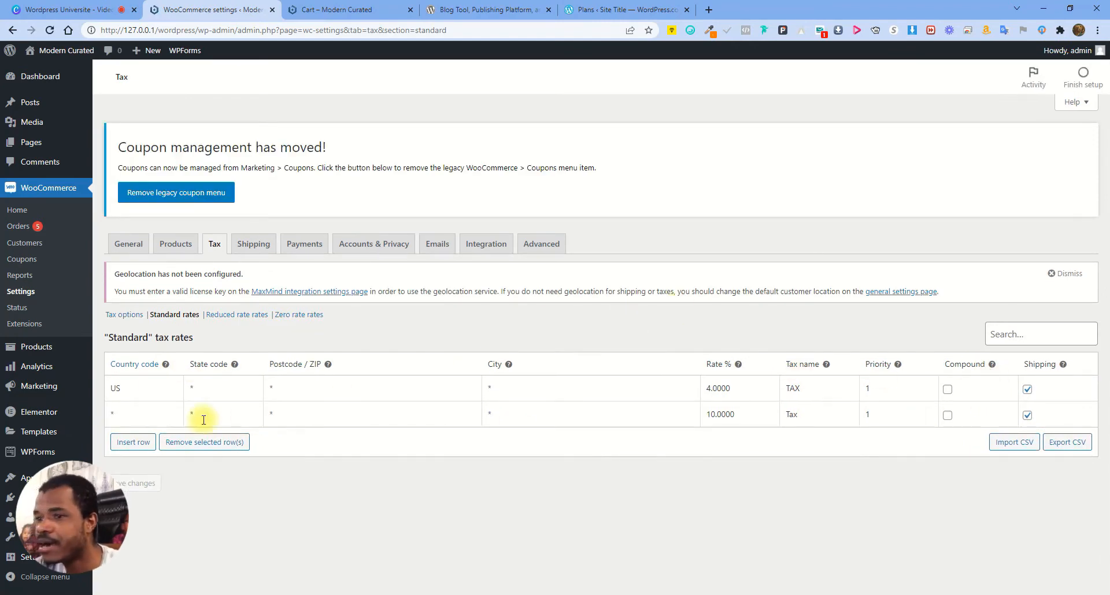
Delete the US 4% and catch-all 10% tax rate rows, then open a new browser tab
click(134, 388)
click(194, 444)
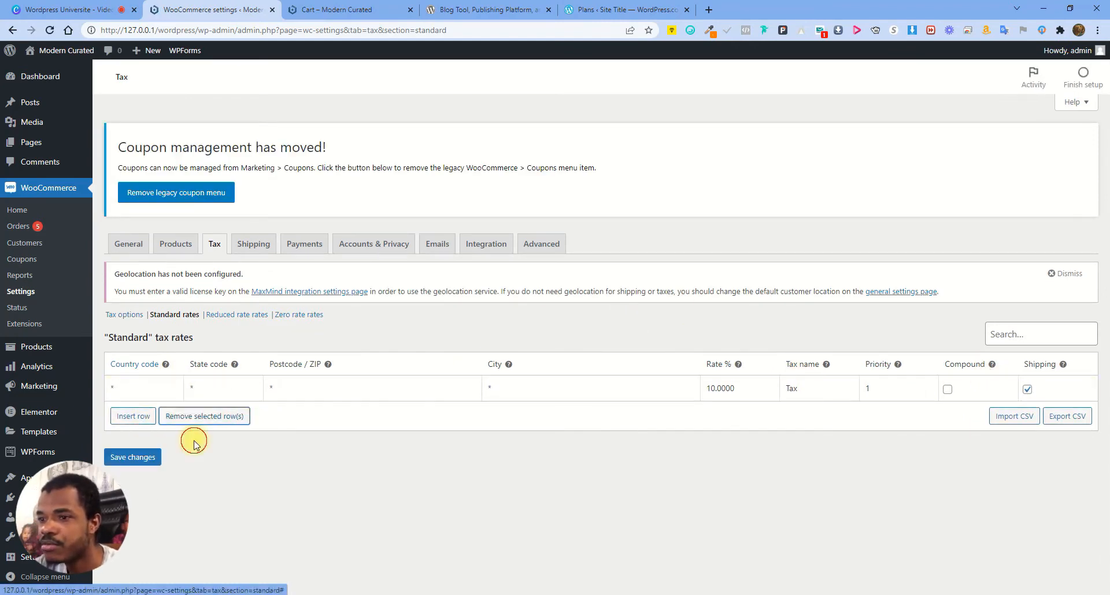
click(149, 390)
click(220, 414)
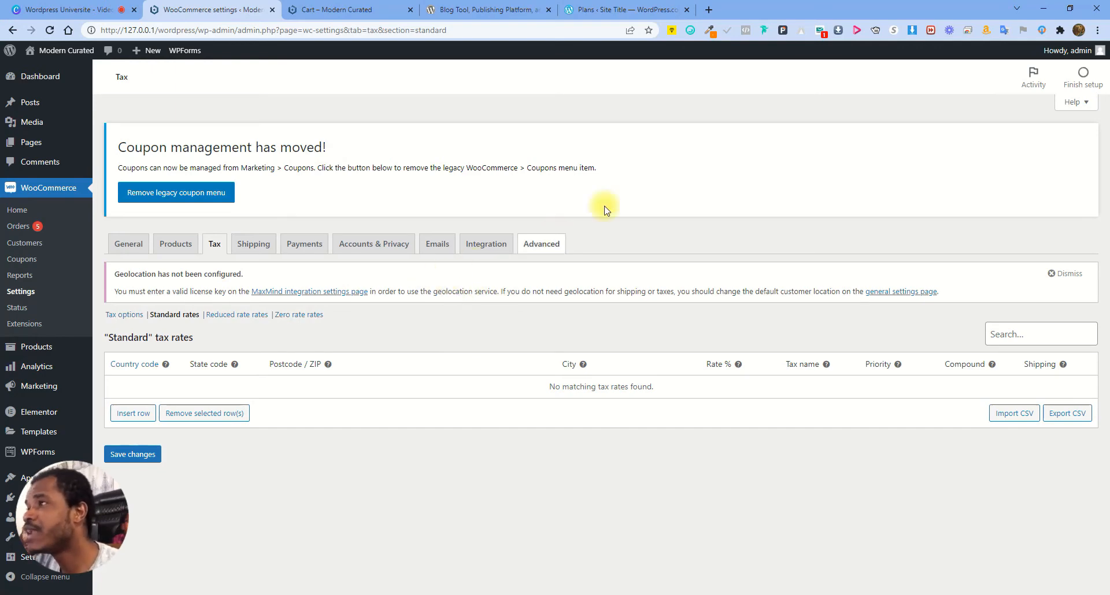
click(709, 10)
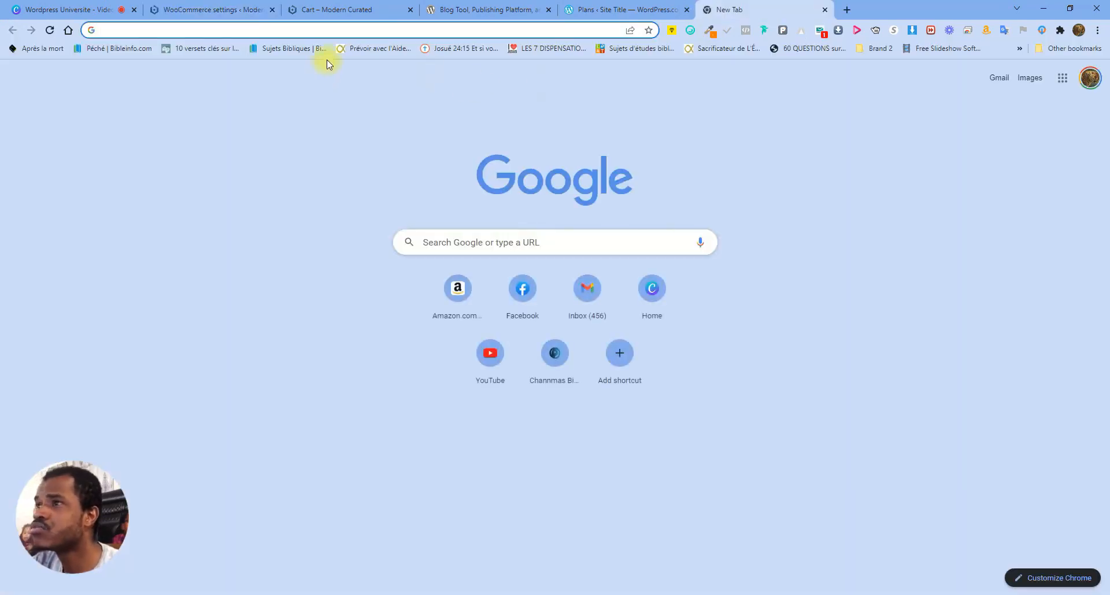
Search Google for "new york tax rate"
click(512, 246)
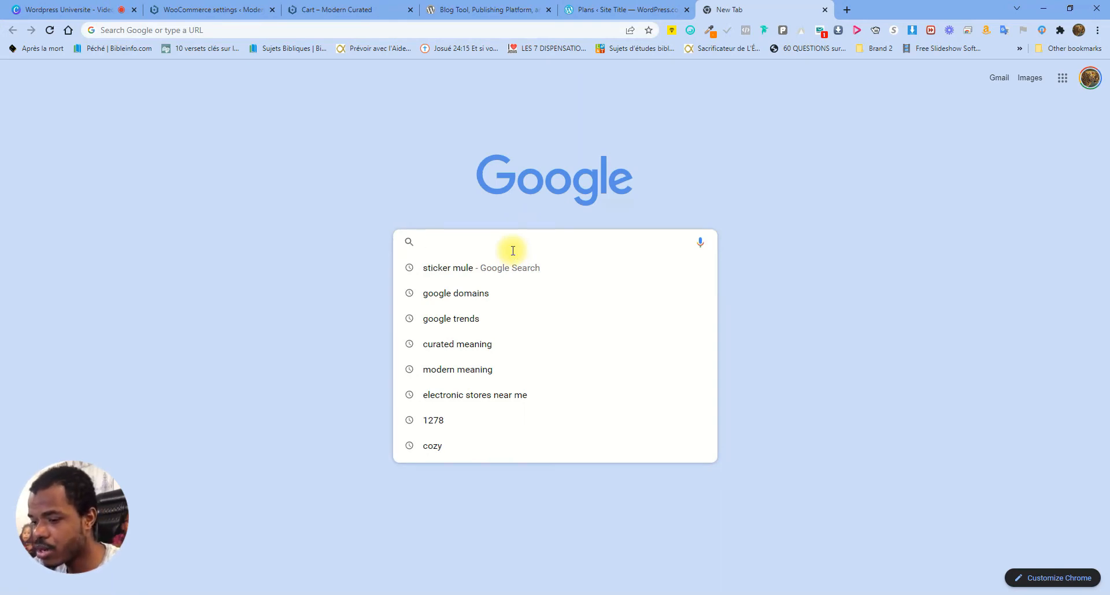
text(new york tax rate)
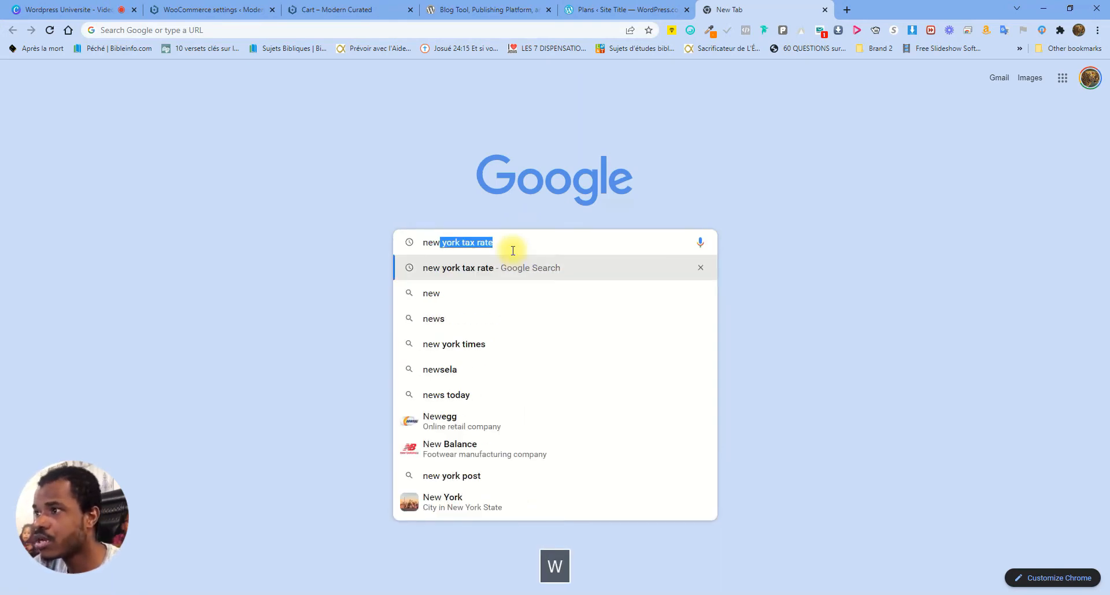
key(Right)
key(Return)
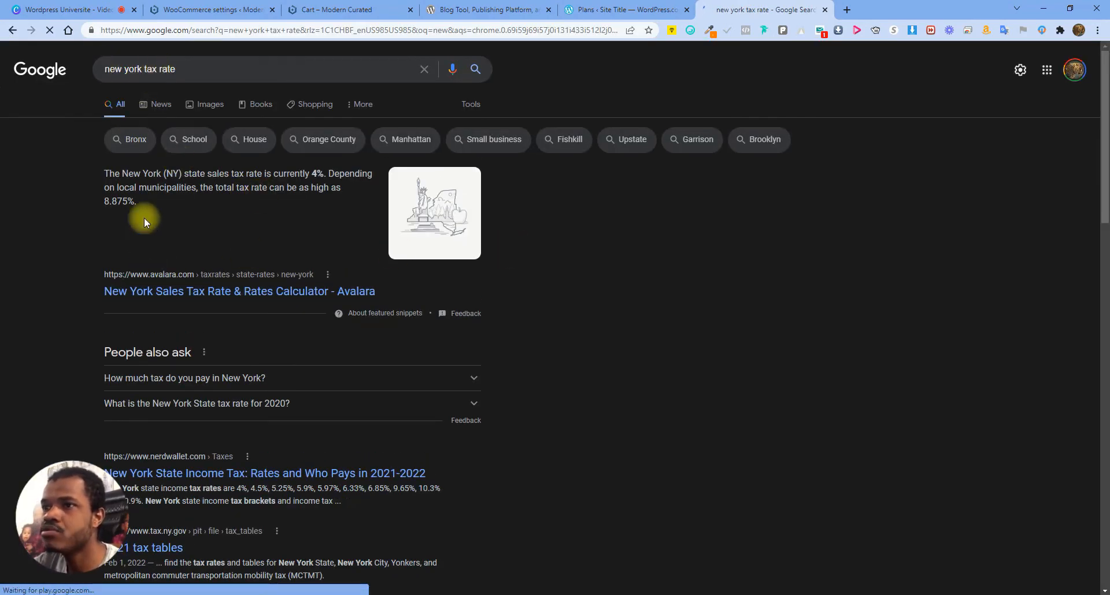
Note the 4% state rate and 8.875% maximum combined rate, then return to WooCommerce
double_click(317, 174)
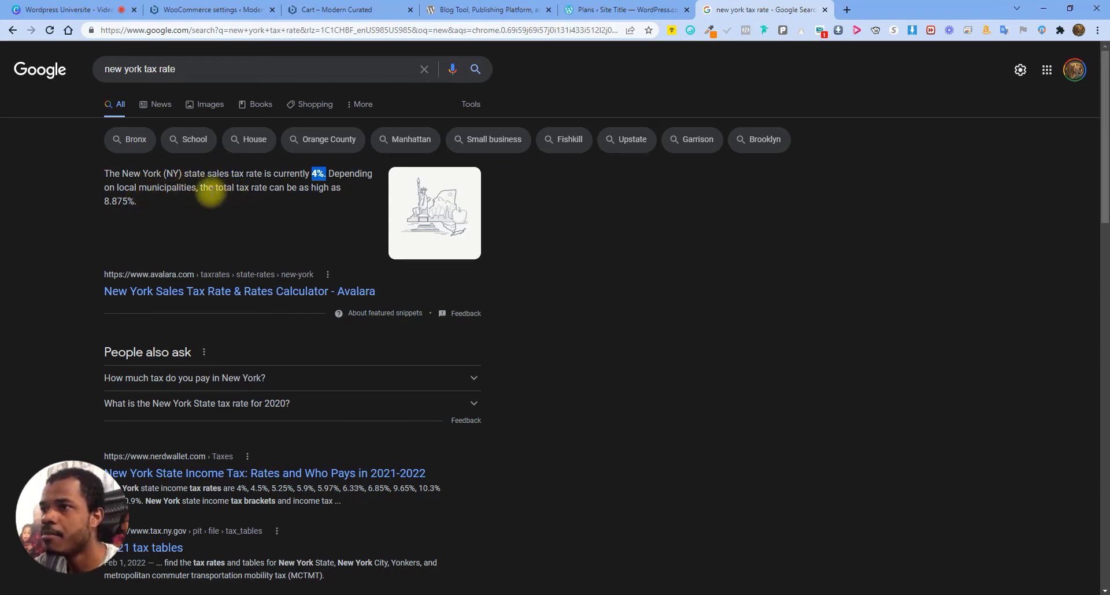
click(302, 189)
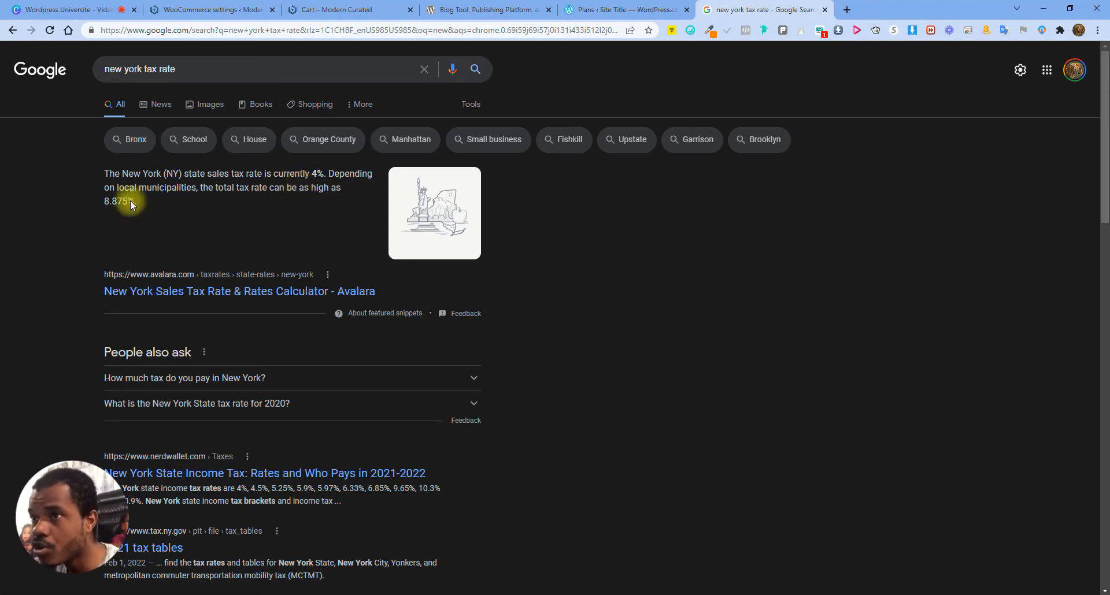
click(286, 191)
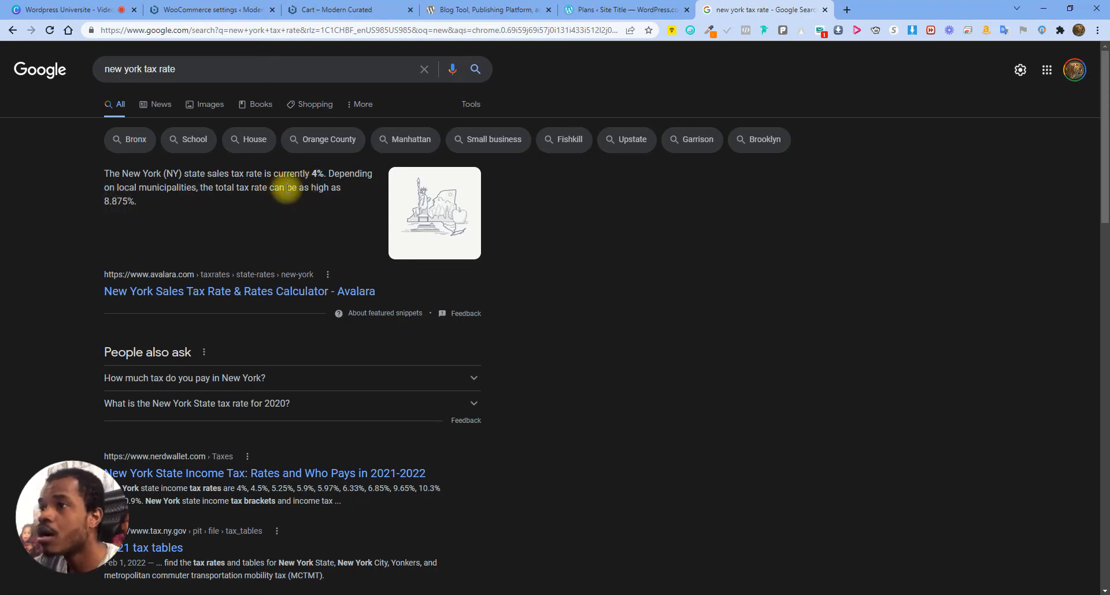
drag(108, 202, 144, 206)
click(231, 199)
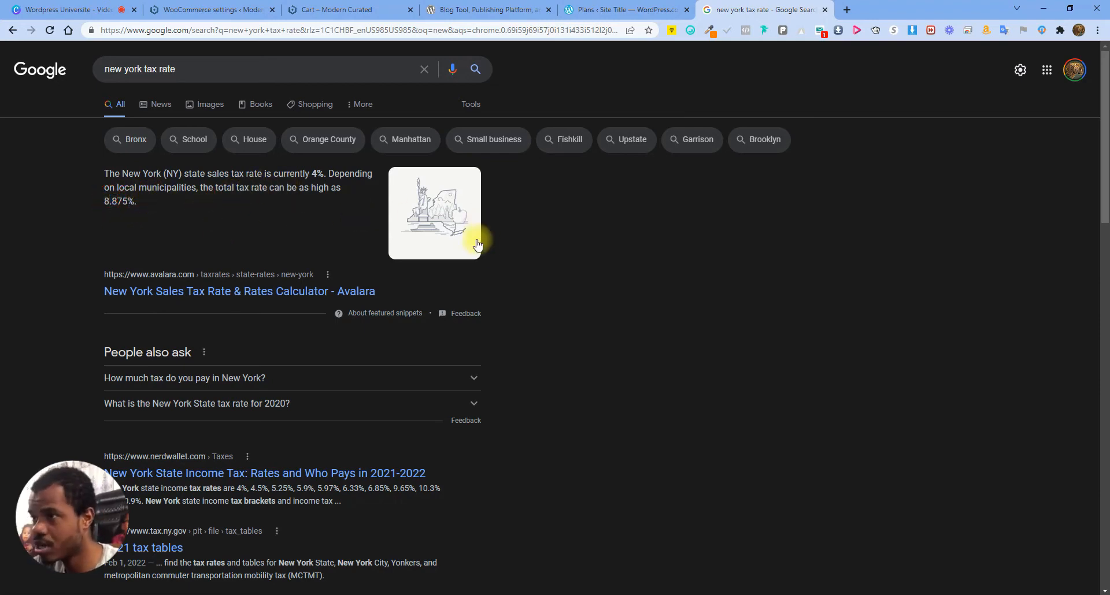
drag(311, 174, 323, 173)
click(318, 174)
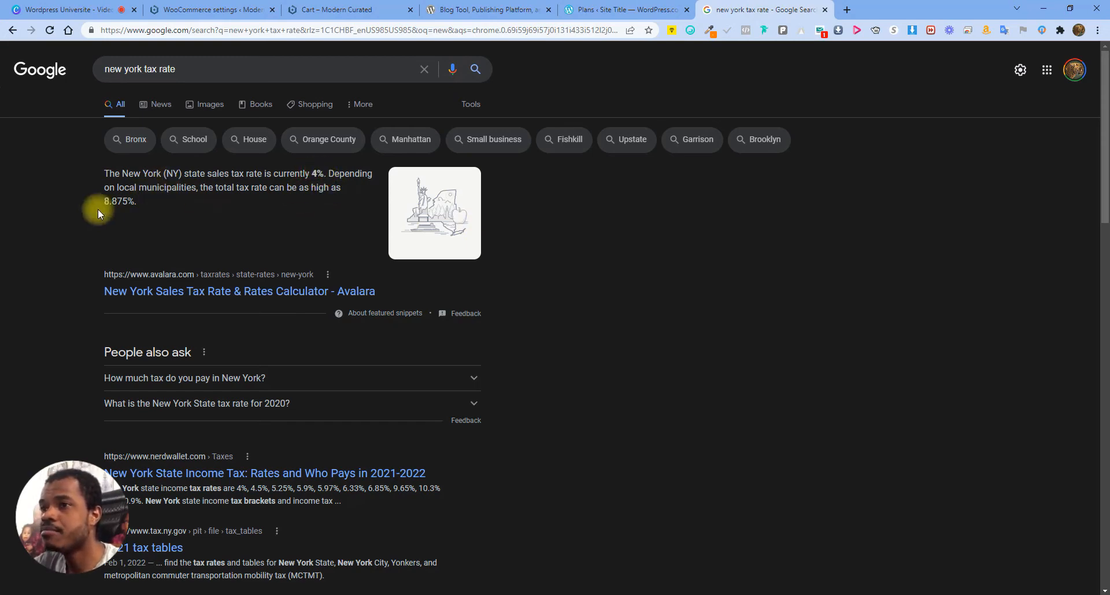
drag(102, 201, 157, 203)
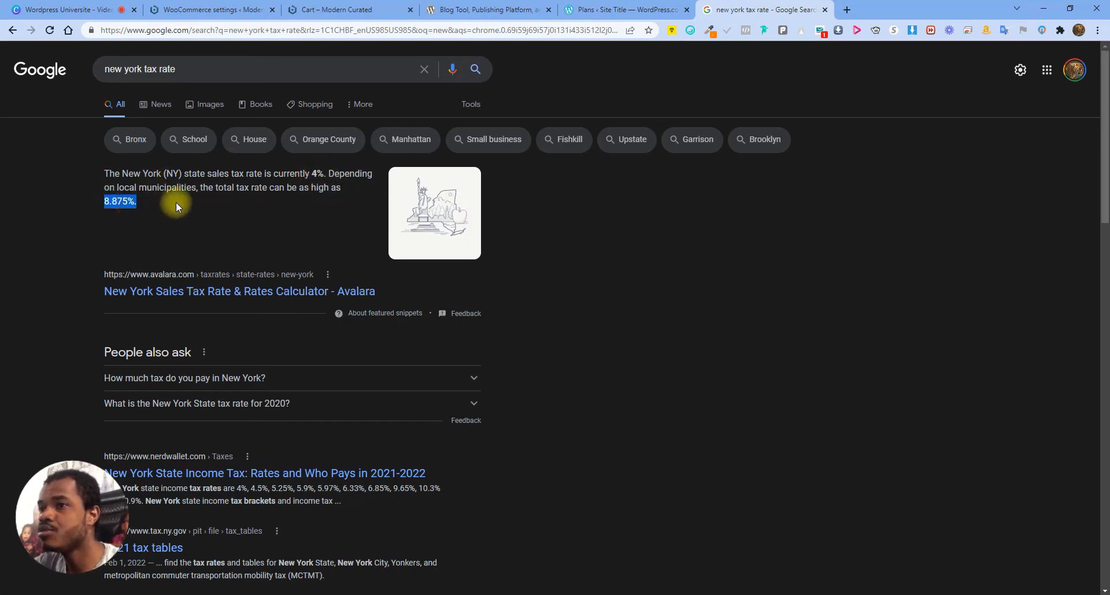
click(139, 202)
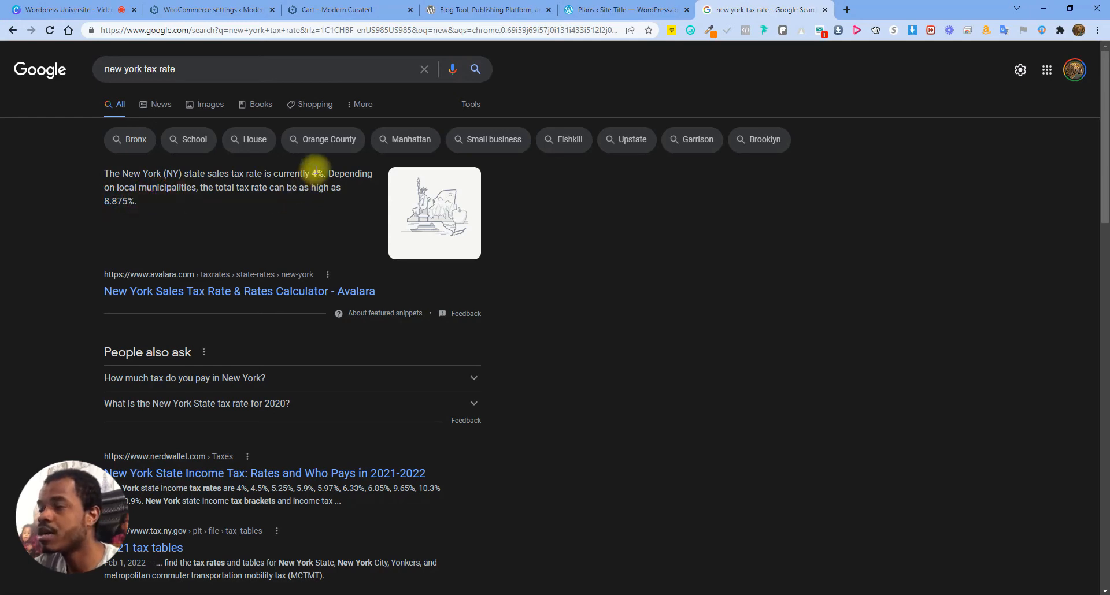
click(642, 8)
click(226, 6)
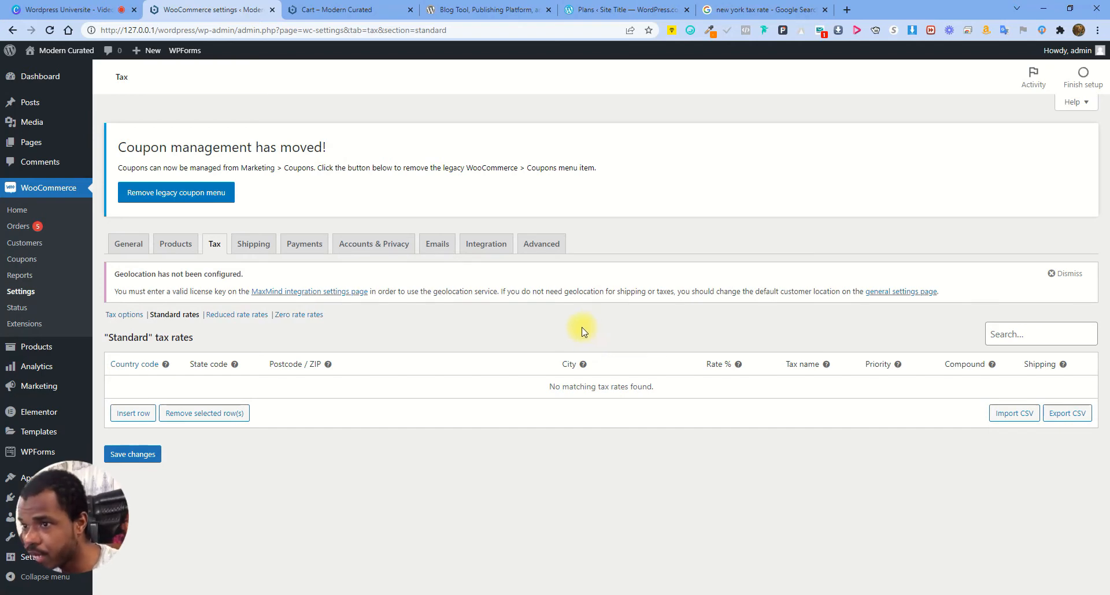
Insert a Standard tax rate row with country US, rate 4 and name TAX, and save
click(128, 417)
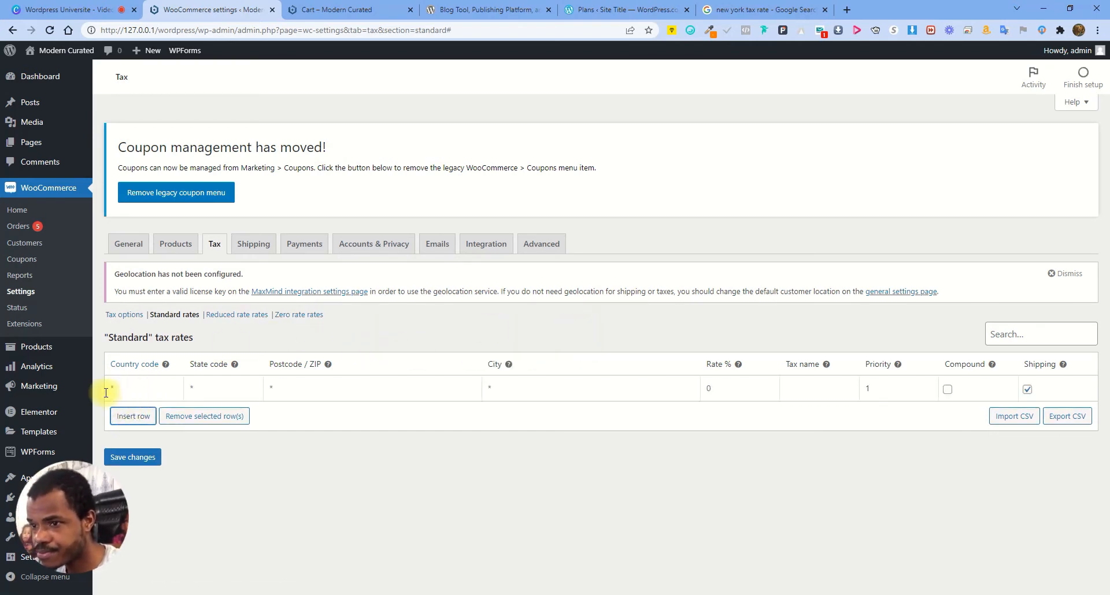
click(135, 384)
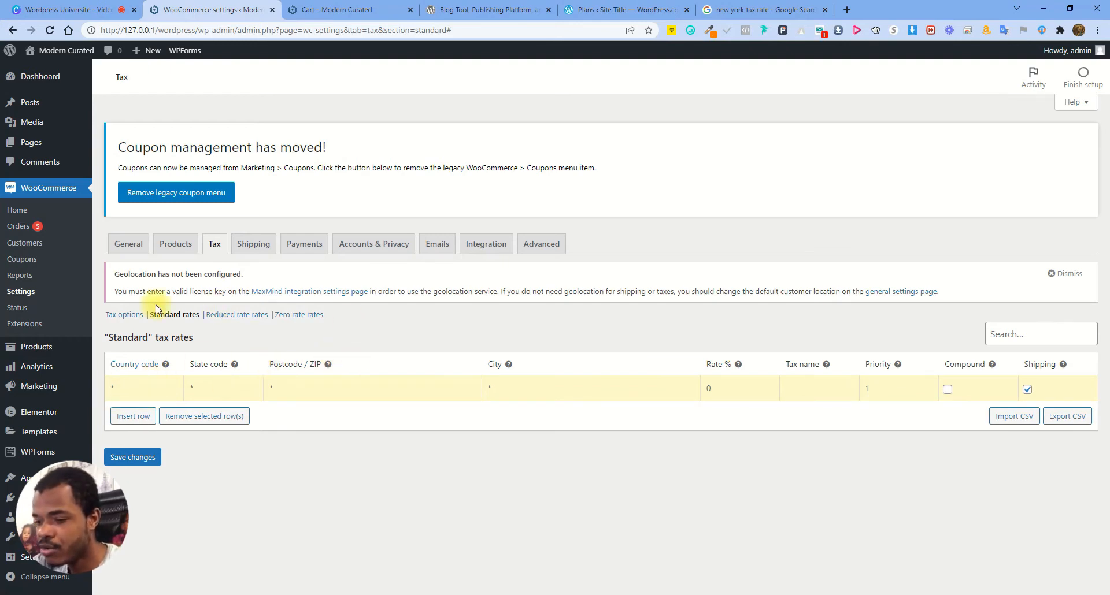
text(US)
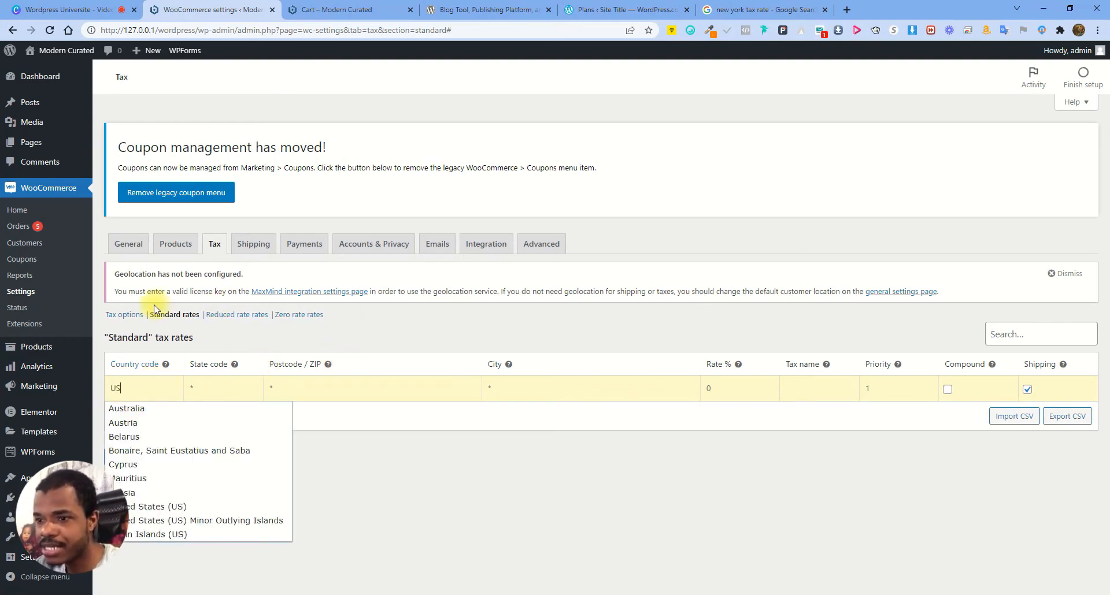
click(168, 511)
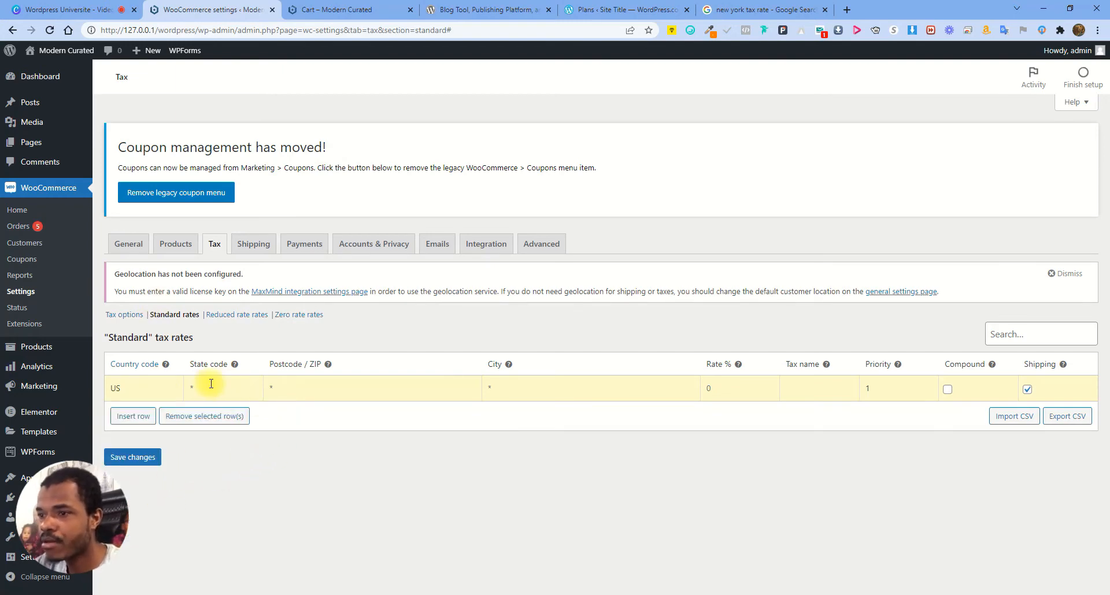
click(513, 386)
click(744, 389)
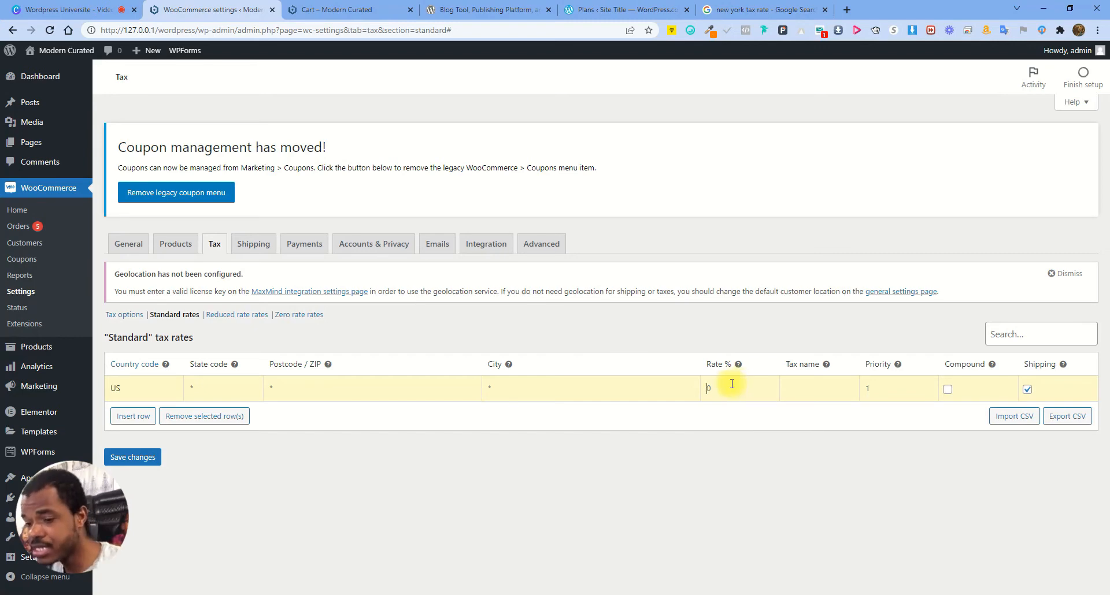
text(4)
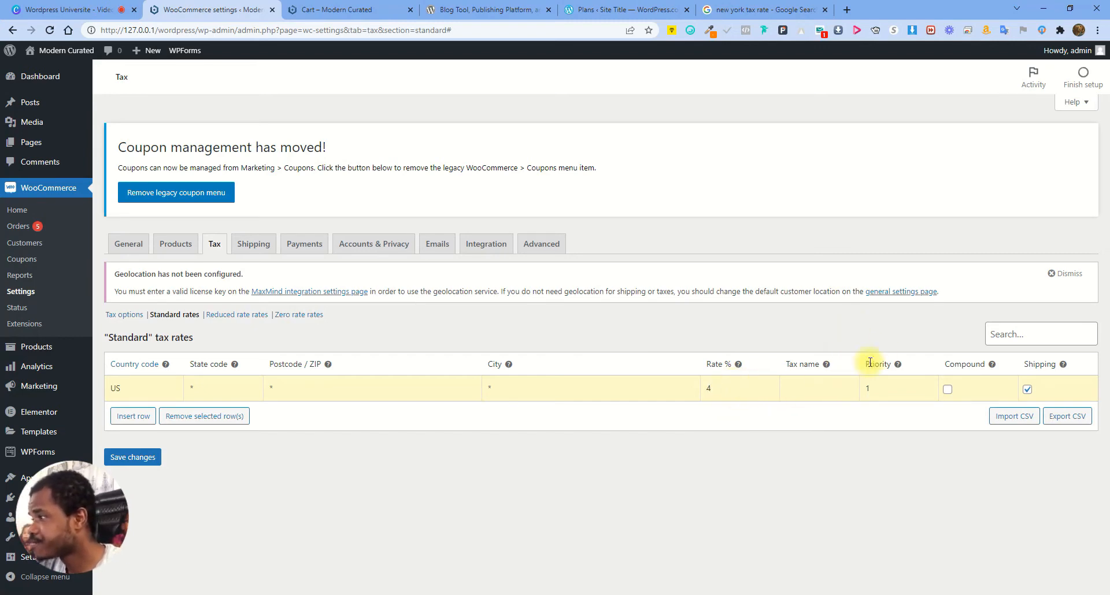
click(808, 384)
text(TAX)
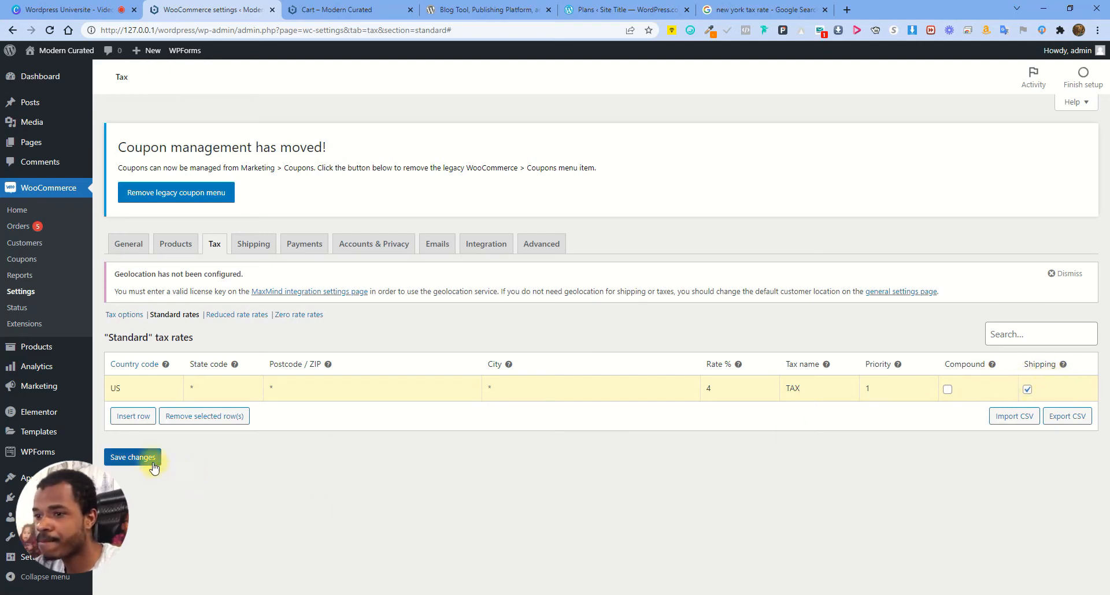
click(155, 450)
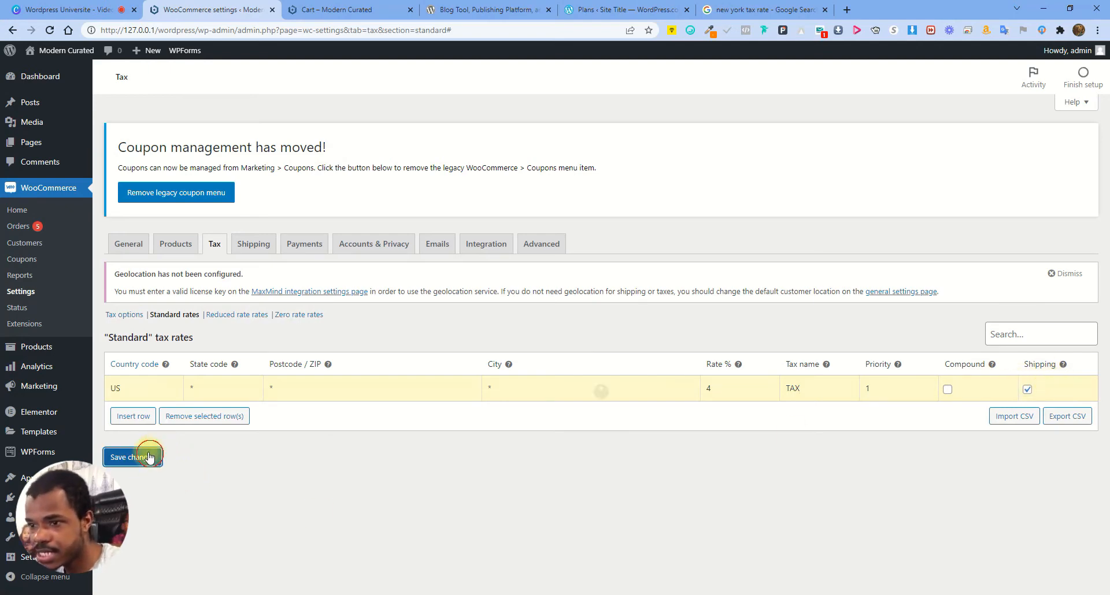
click(378, 10)
Check the cart's $29.65 tax, then delete the US tax row, save, and reload the cart
click(50, 31)
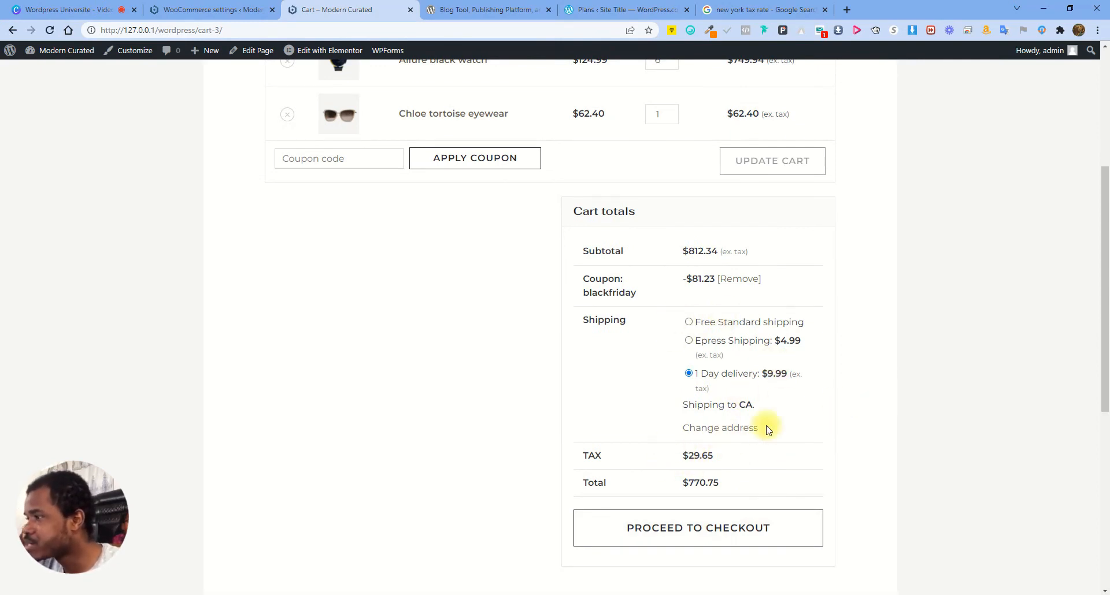
drag(688, 455, 727, 464)
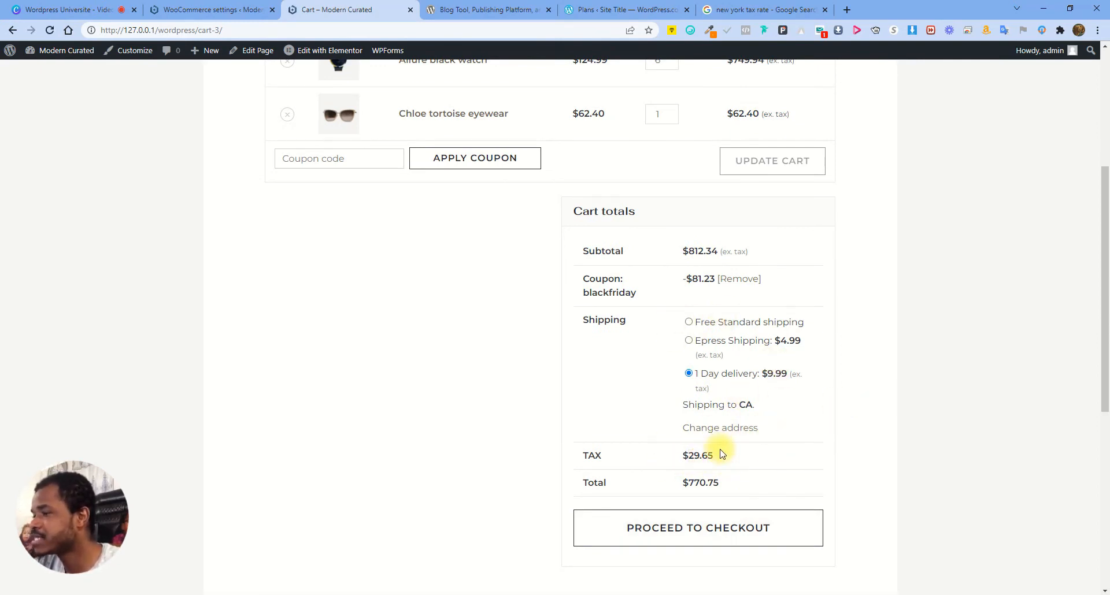
click(196, 6)
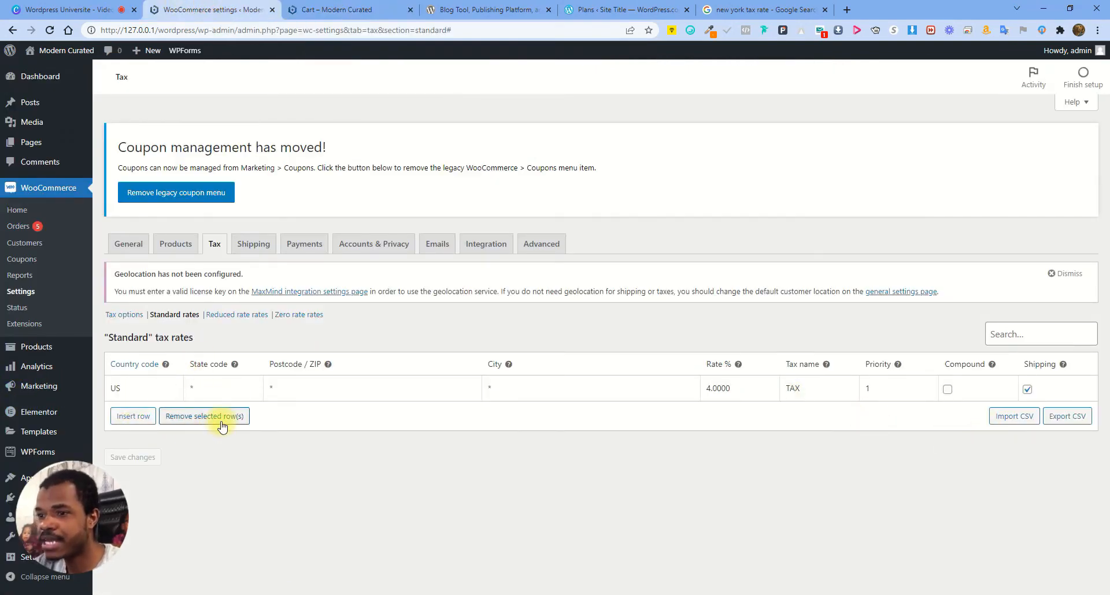
click(206, 417)
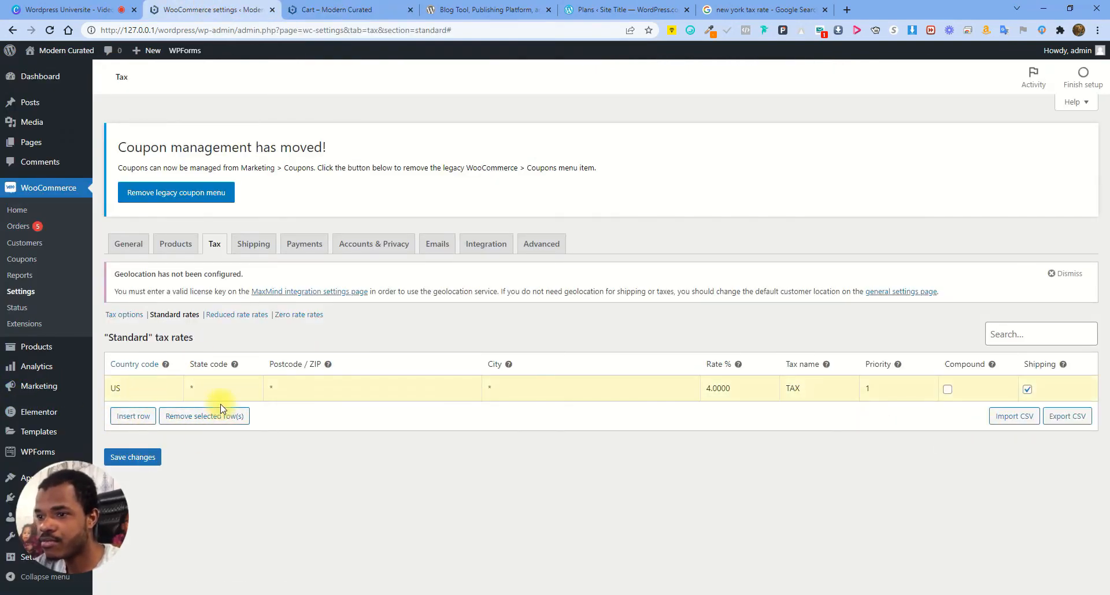
click(220, 414)
click(137, 457)
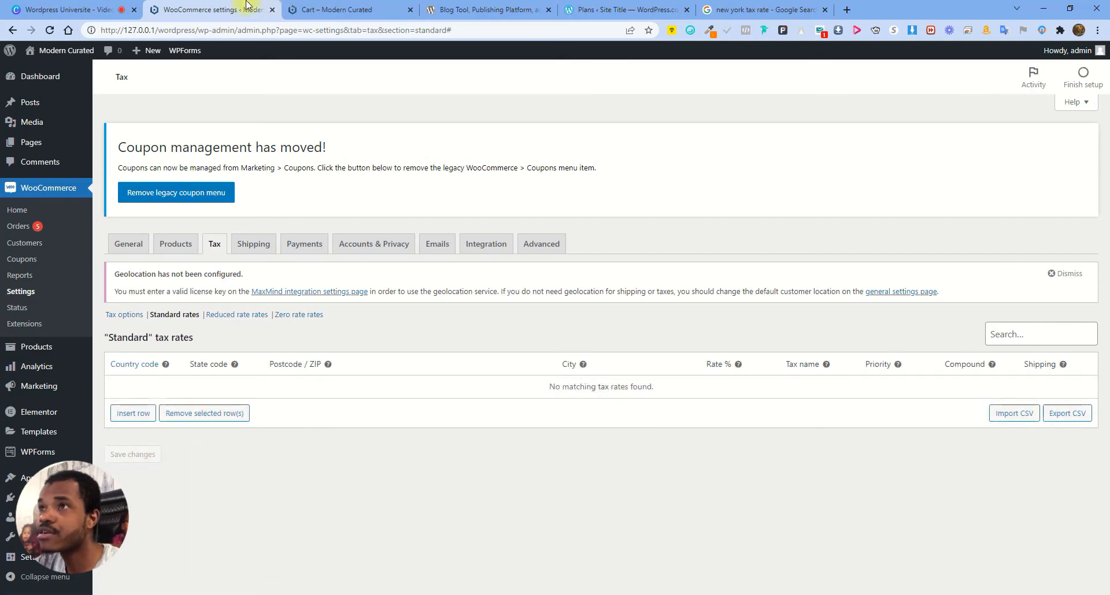
click(323, 9)
click(50, 30)
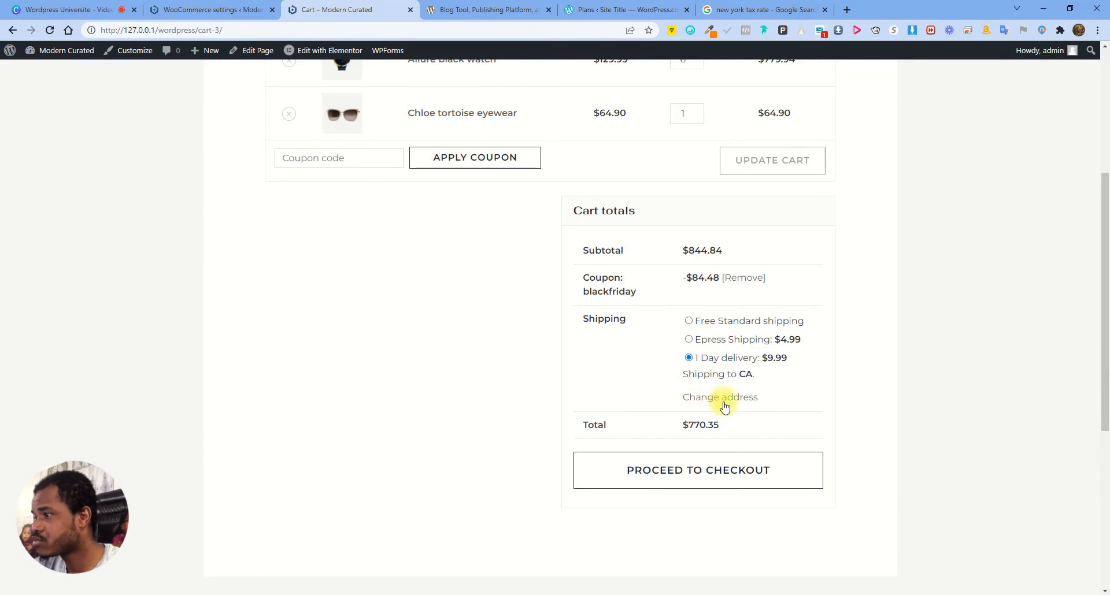
Re-add a United States 4% TAX rate row, save, and reload the cart to confirm tax
click(220, 10)
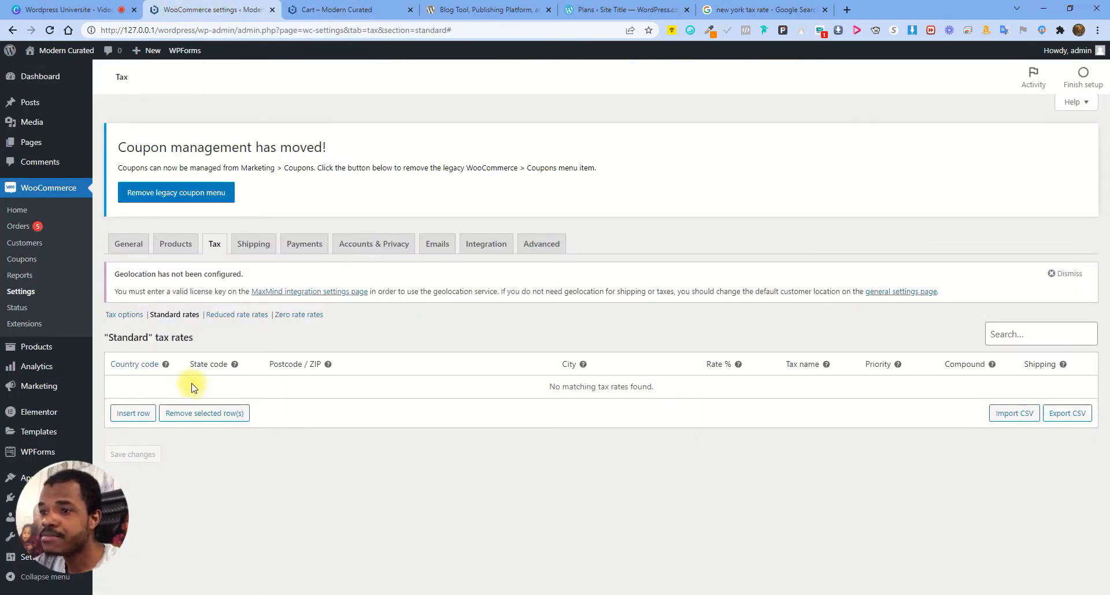
click(144, 413)
click(146, 389)
text(US)
click(187, 510)
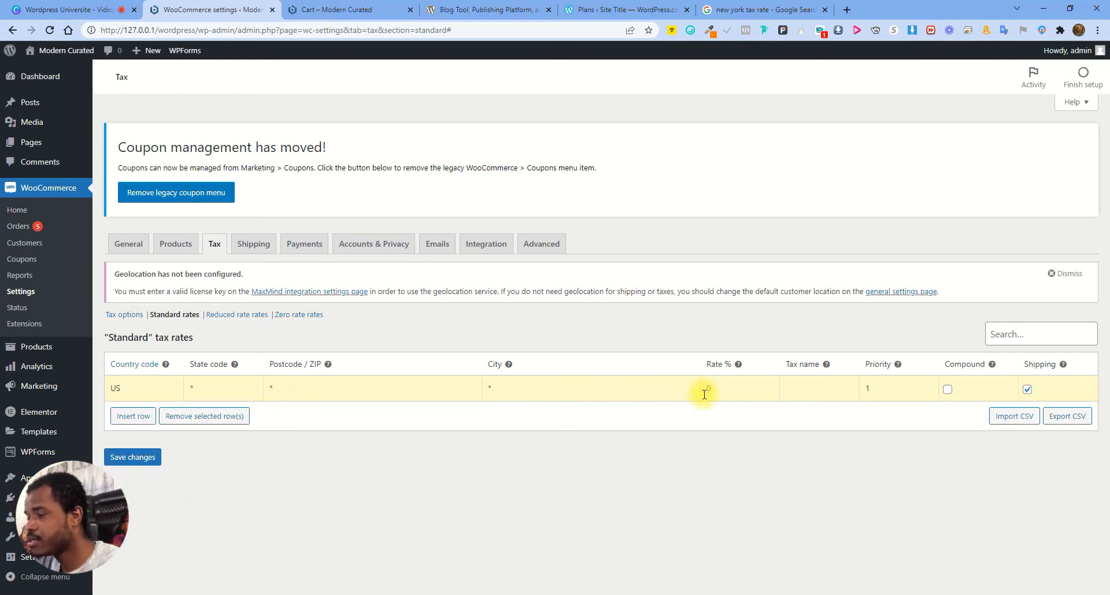
text(4)
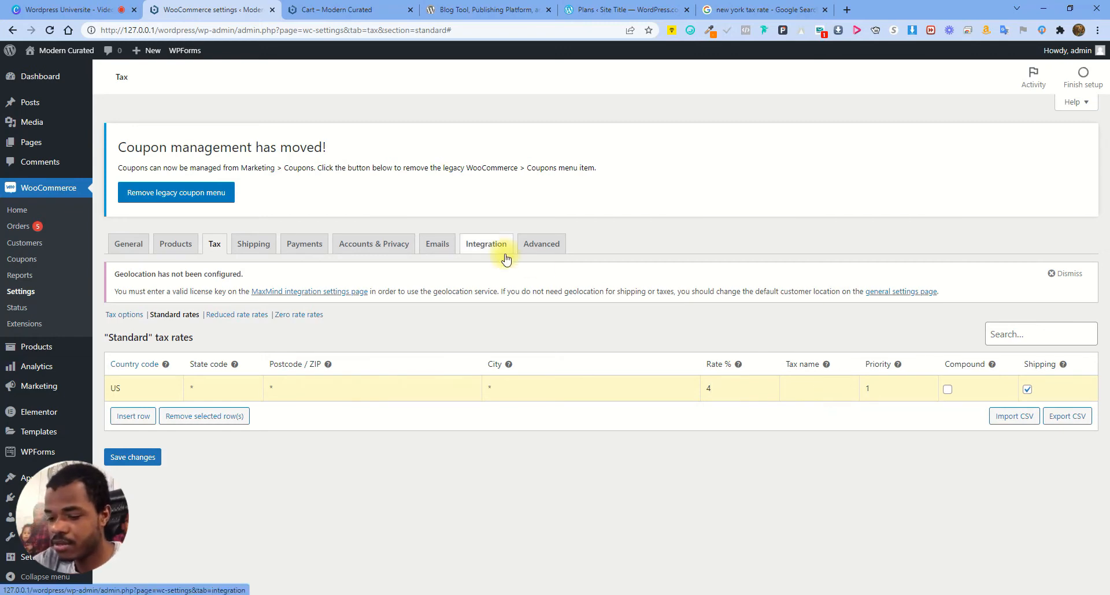
text(TAX)
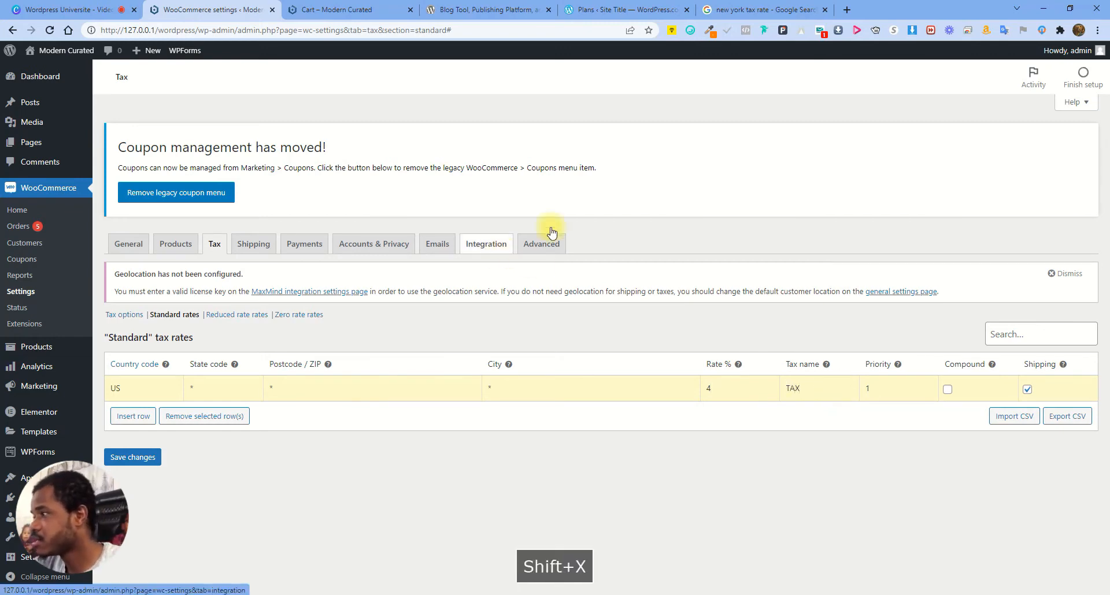
click(144, 458)
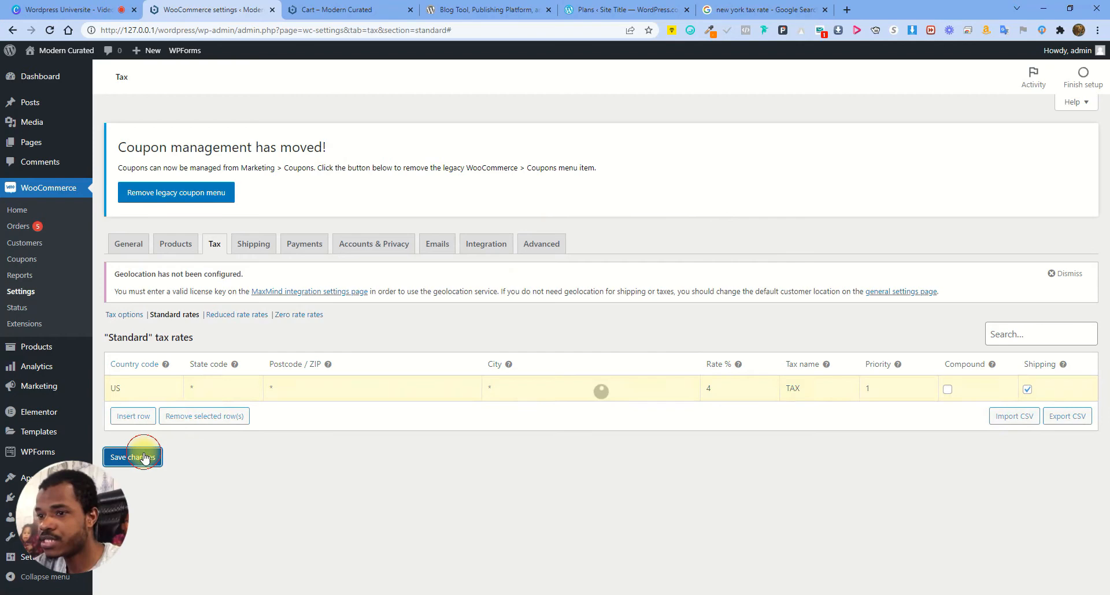
click(323, 9)
click(50, 32)
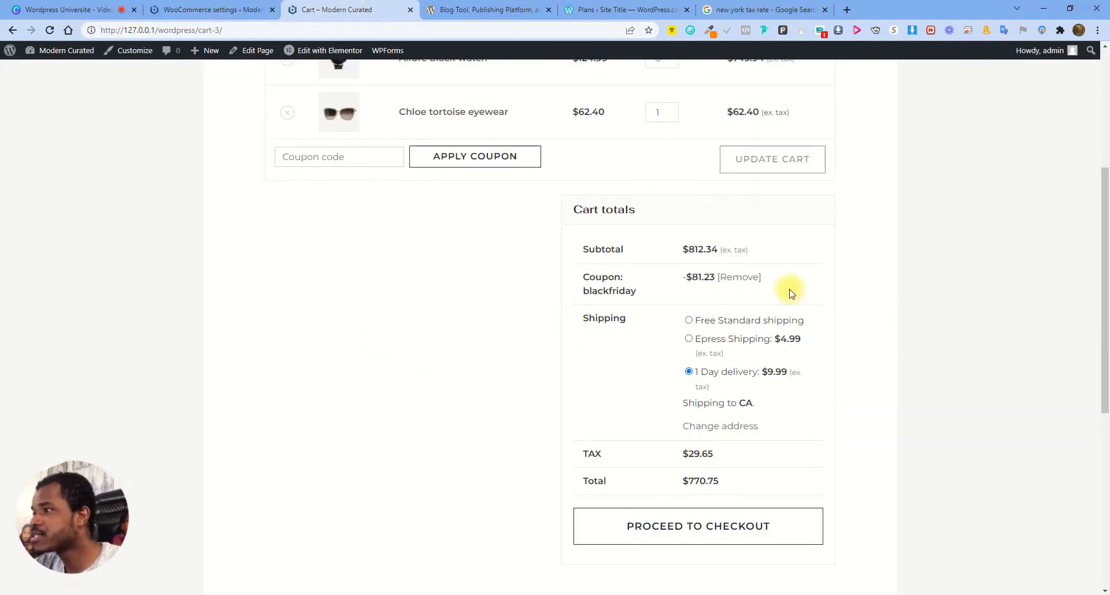
drag(697, 249, 717, 250)
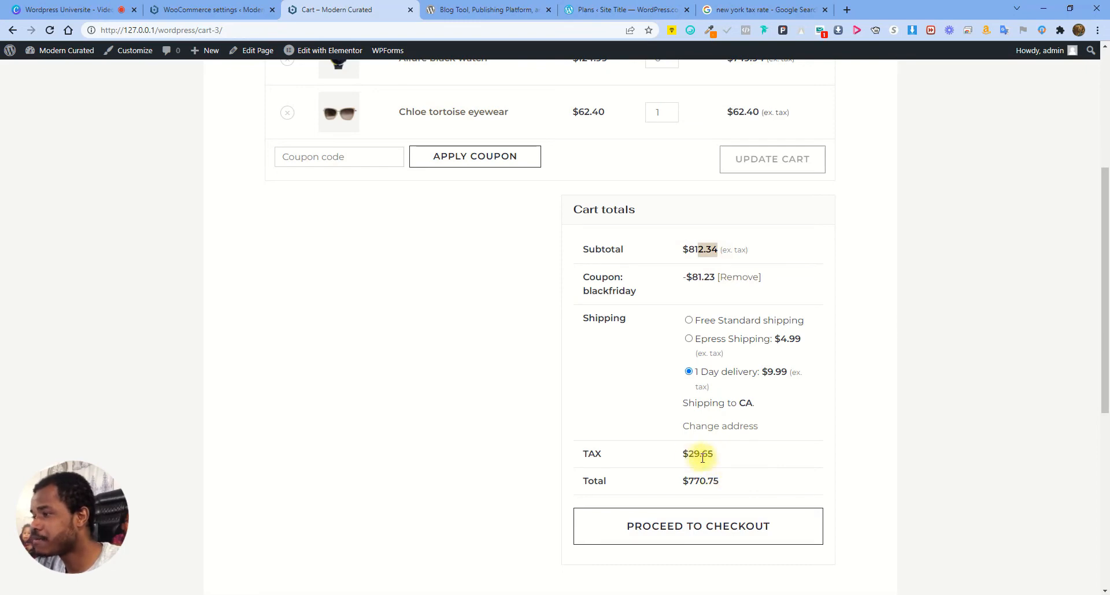
Insert a catch-all standard tax row with rate 10% named TAX and save it
click(161, 5)
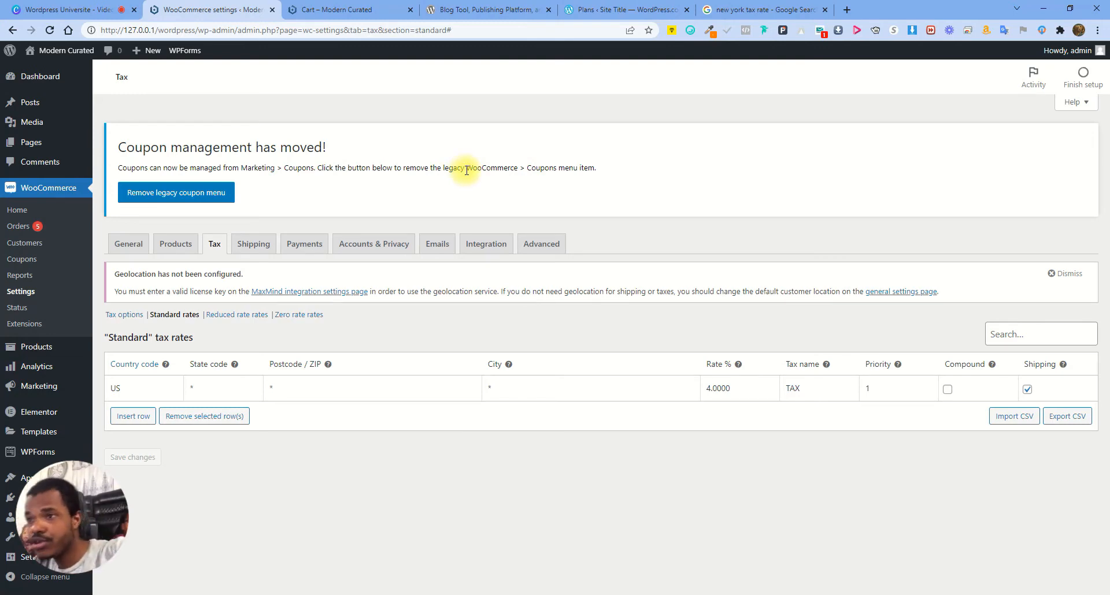
click(133, 417)
click(130, 412)
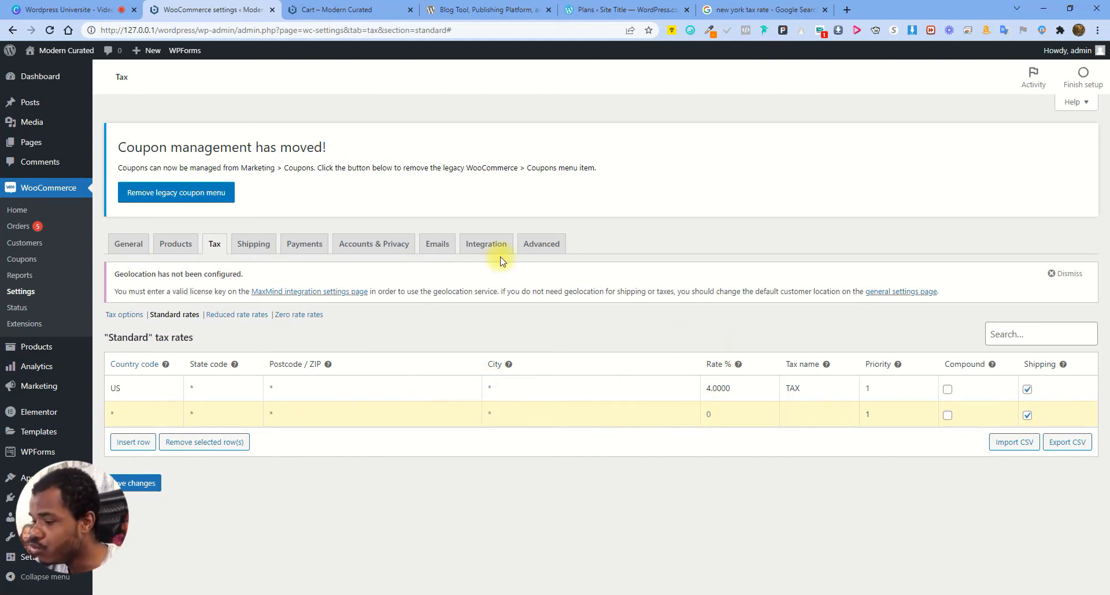
text(10)
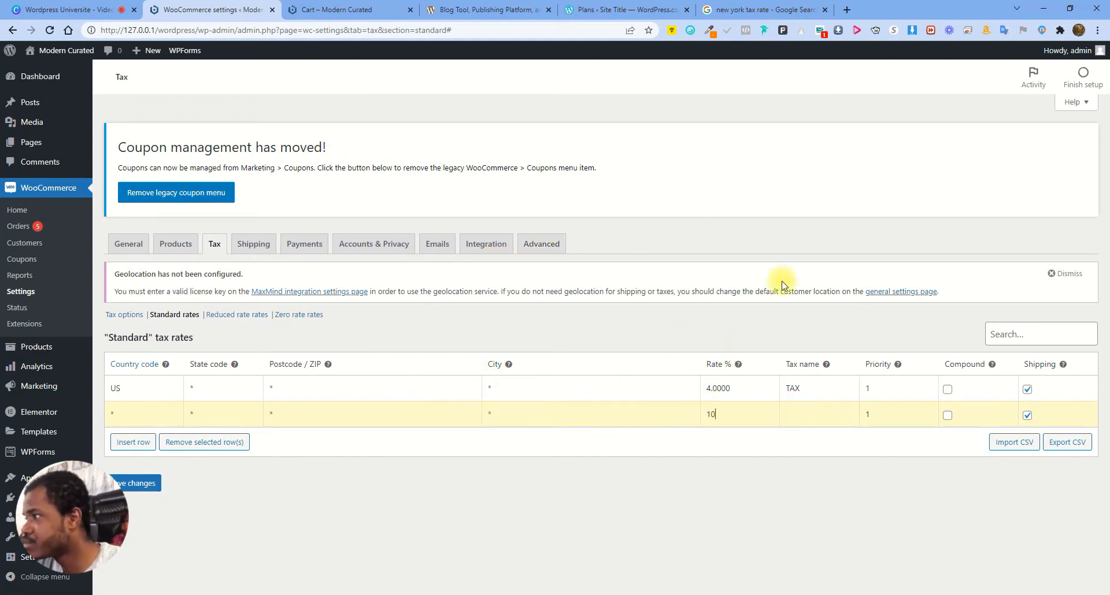
click(836, 420)
text(T)
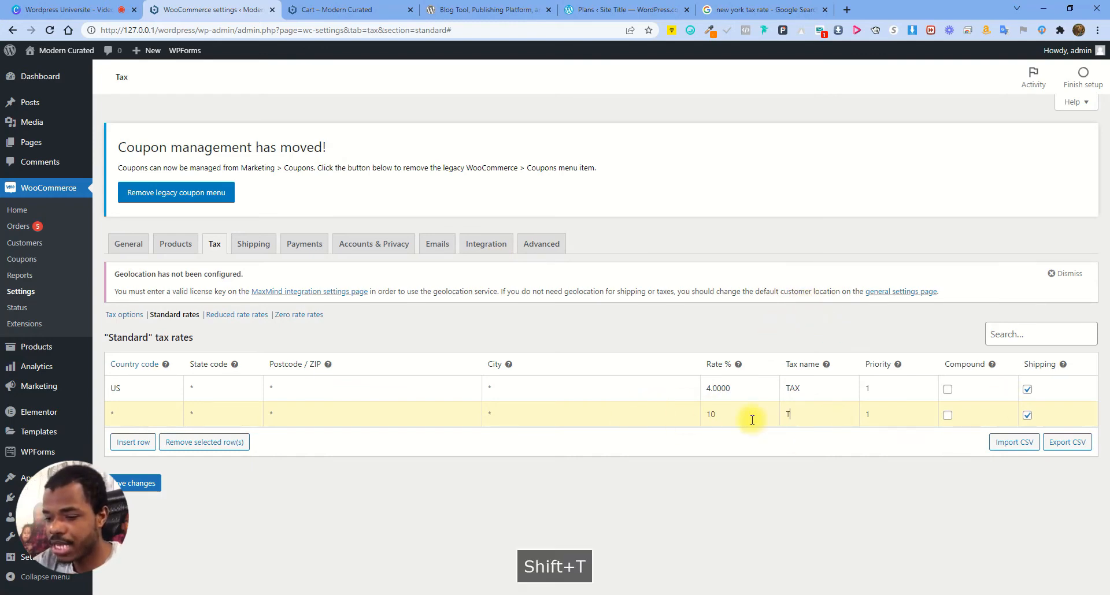
text(X)
key(BackSpace)
text(AX)
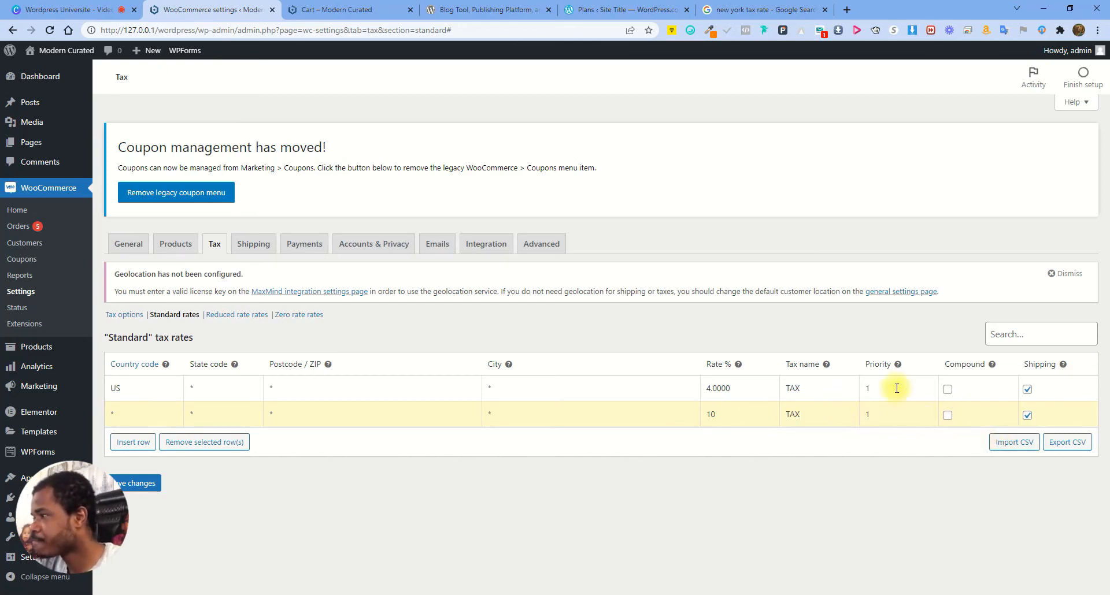
click(138, 482)
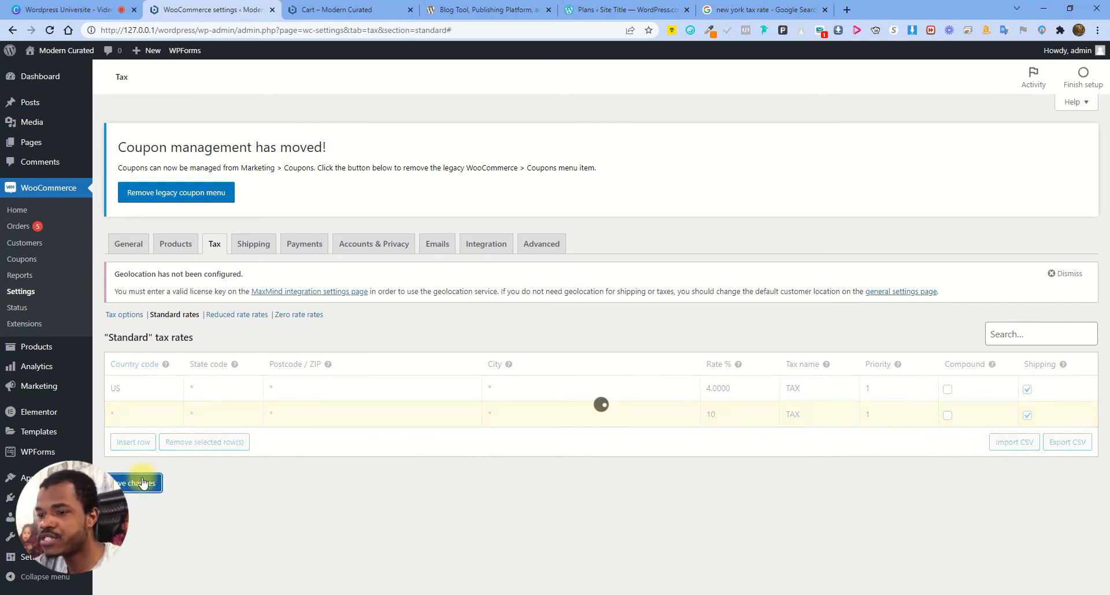
Review the cart totals, highlighting the $29.65 tax amount, then return to tax settings
click(353, 9)
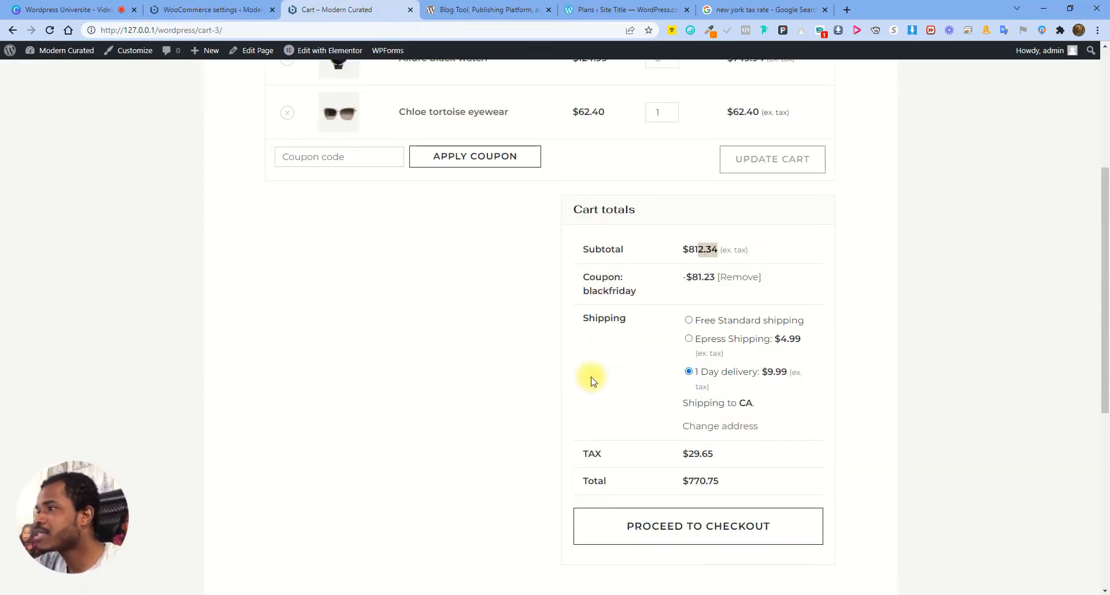
scroll(655, 317, up, 5)
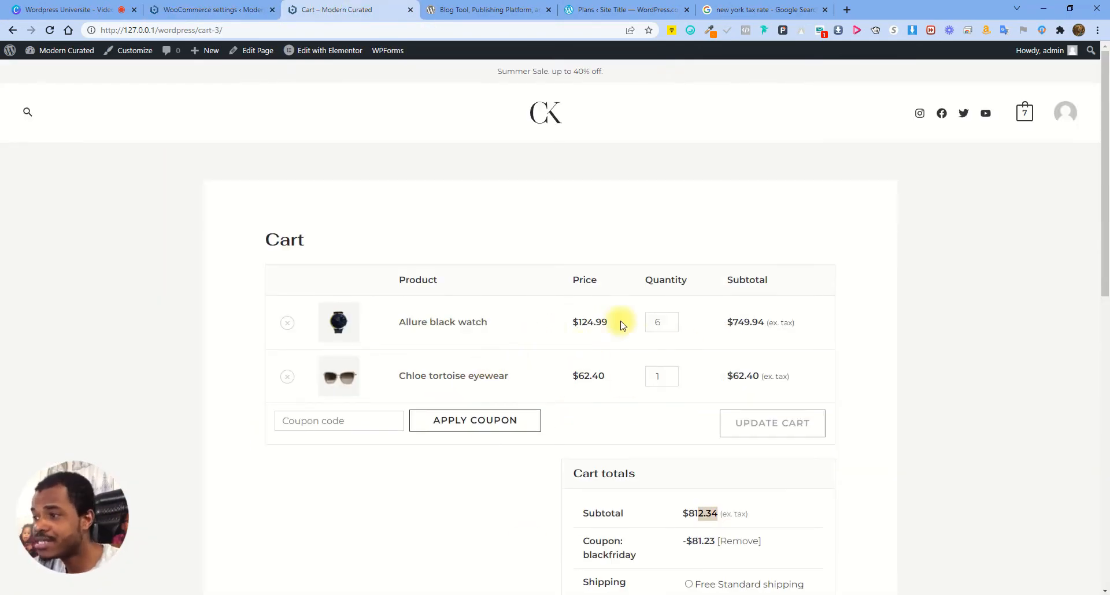
scroll(706, 370, down, 4)
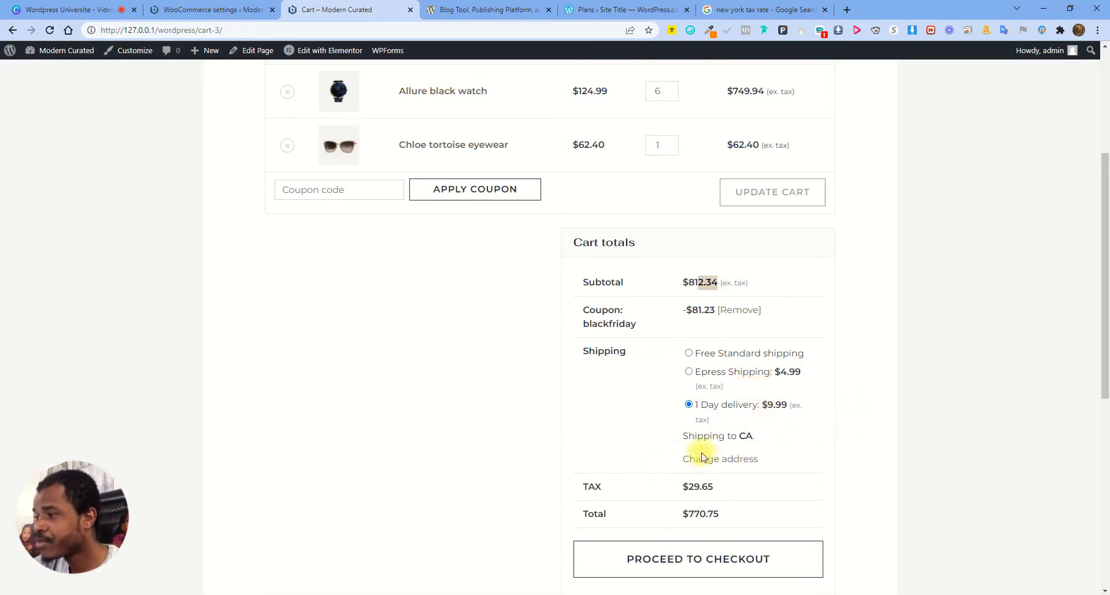
drag(690, 492, 718, 491)
click(716, 489)
double_click(701, 488)
click(738, 488)
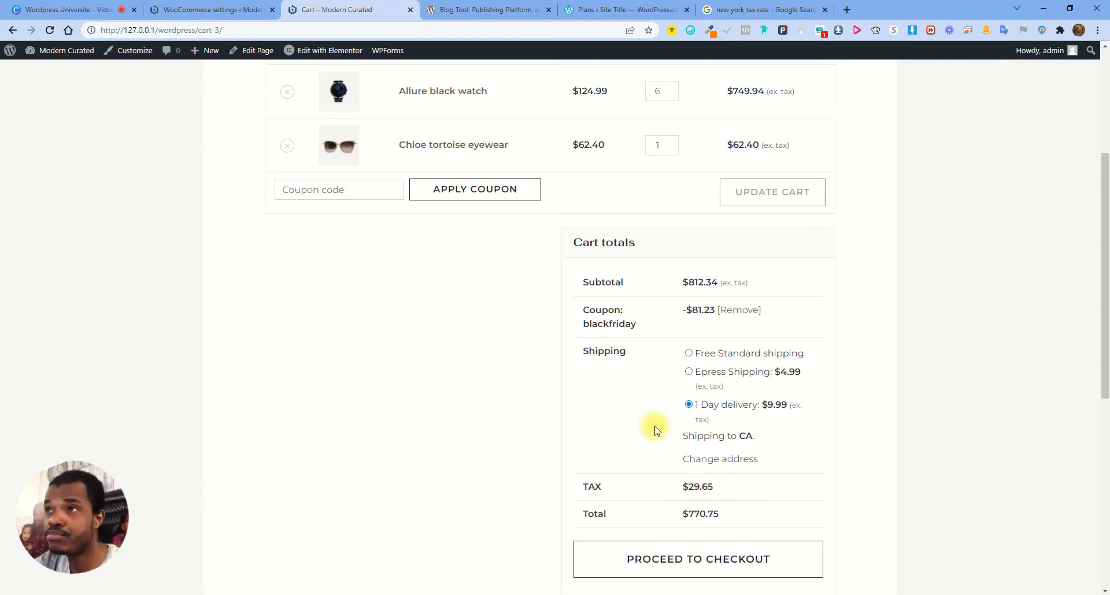
click(186, 7)
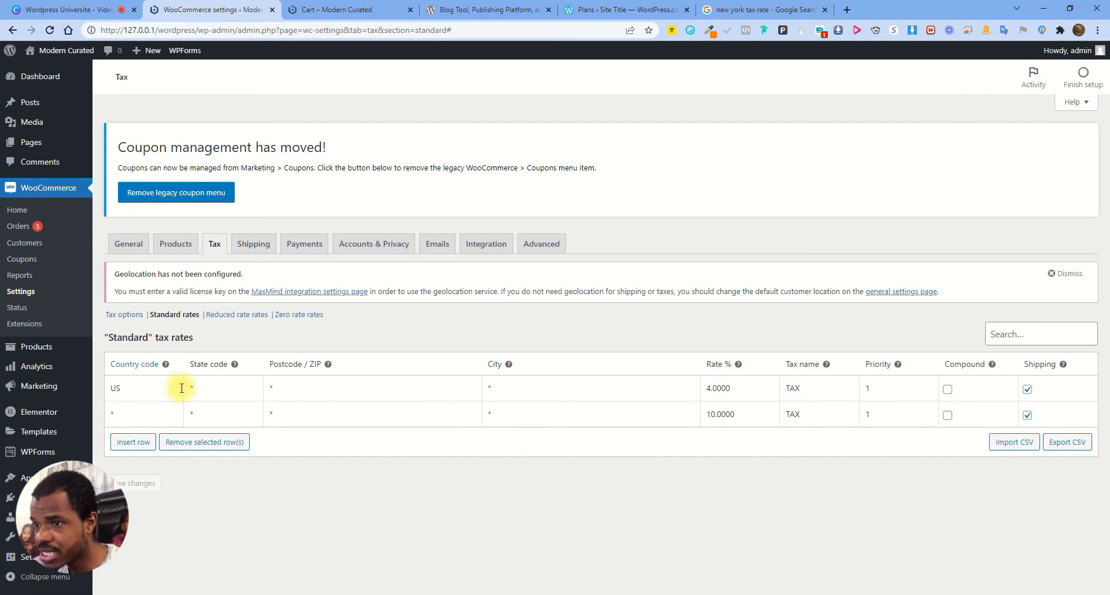
Try NY as the US row's state code, then clear it so 4% covers all states, and save
click(237, 384)
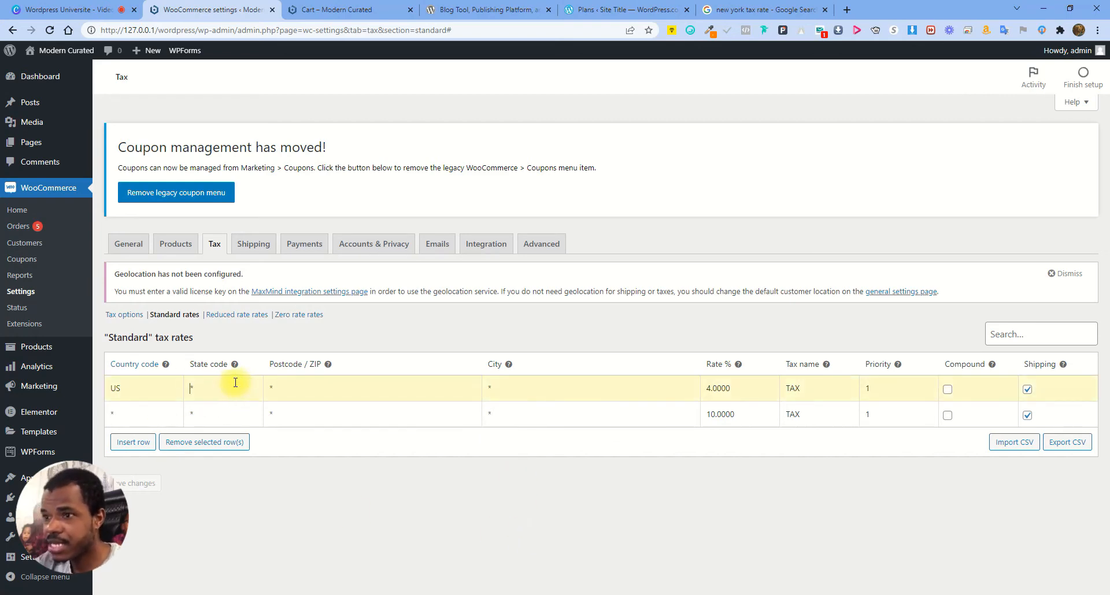
text(NY)
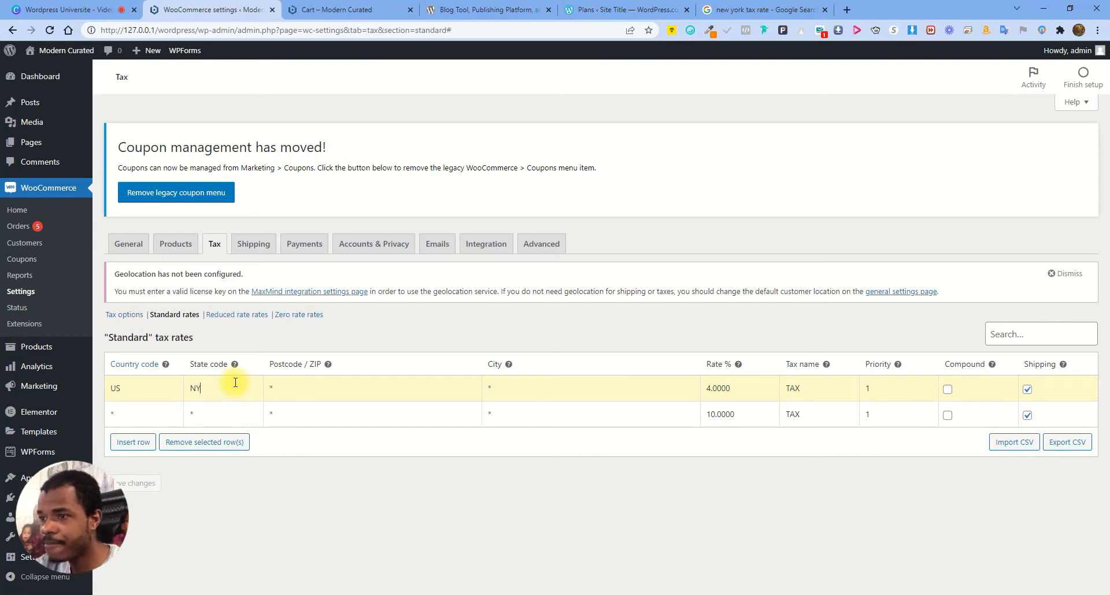
click(312, 392)
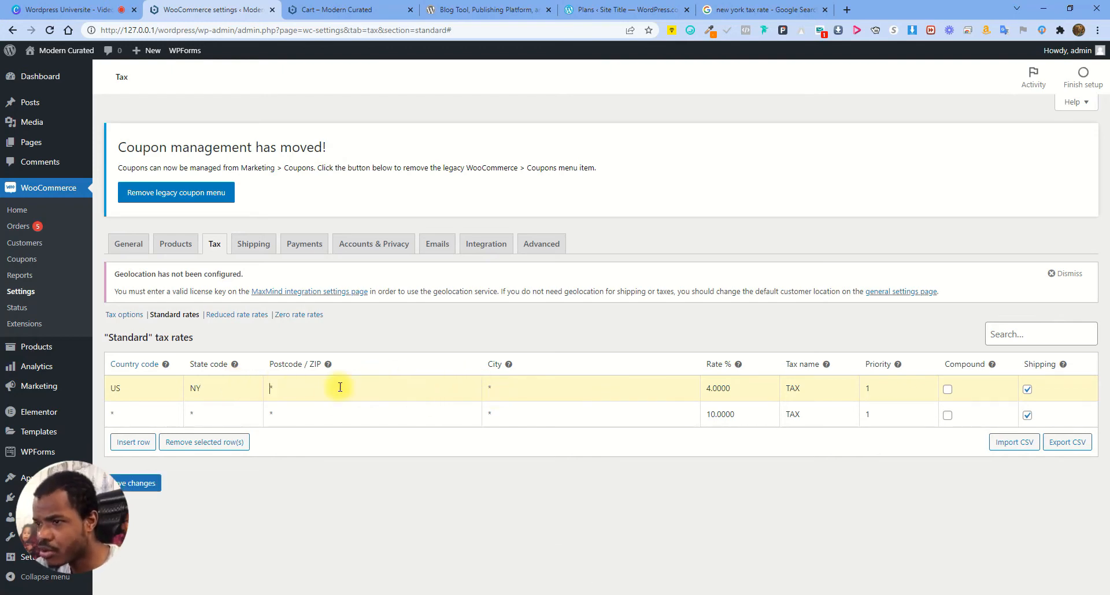
click(494, 391)
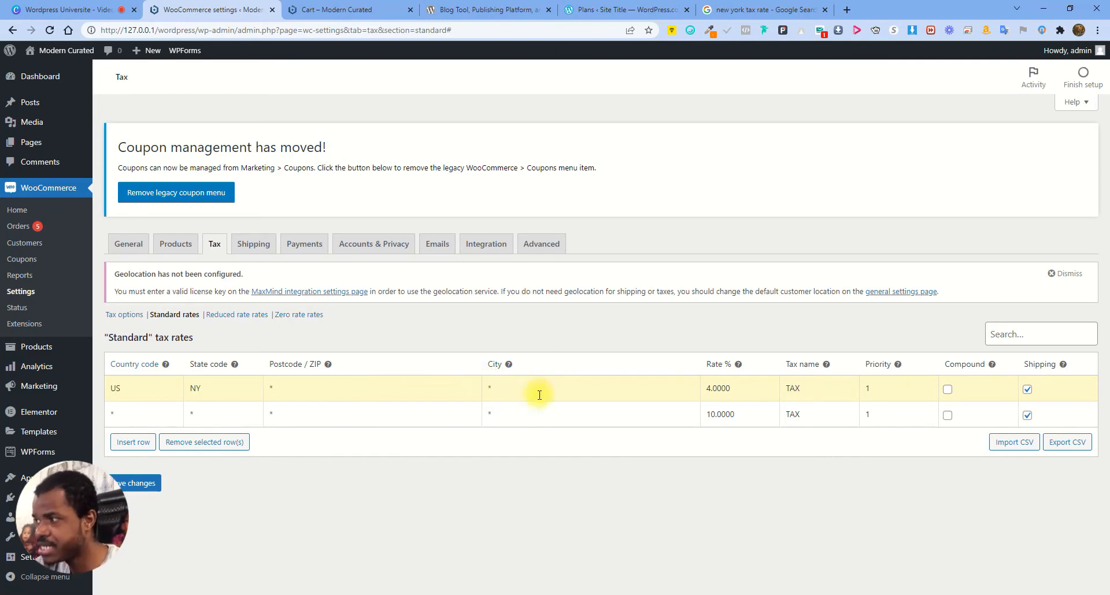
double_click(185, 387)
key(Delete)
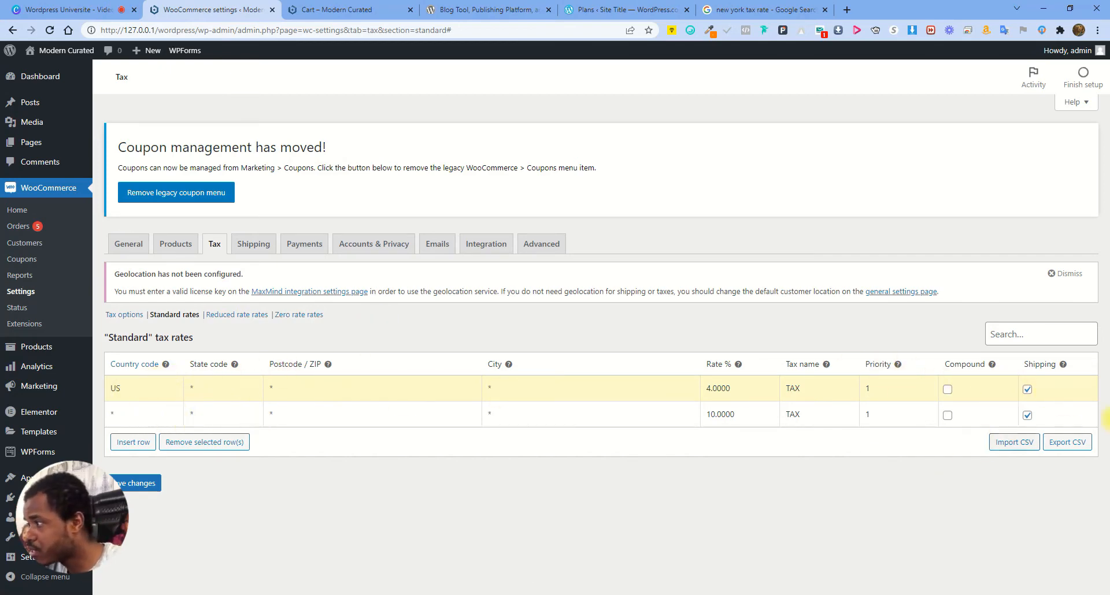
click(150, 482)
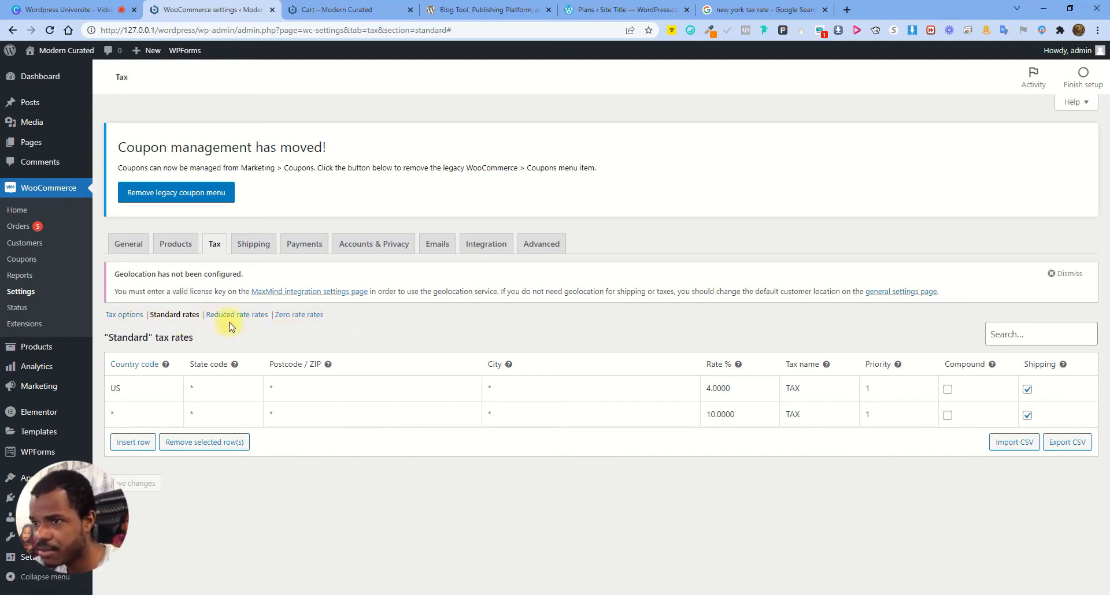
Delete the Standard Shipping zone from the WooCommerce shipping settings
click(255, 244)
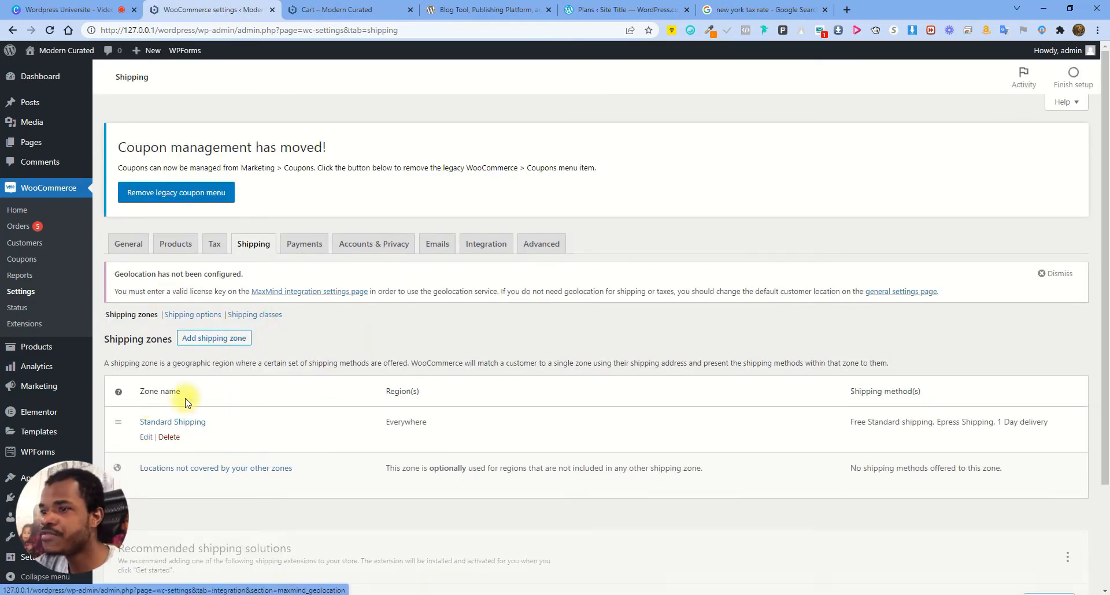
click(169, 443)
click(606, 107)
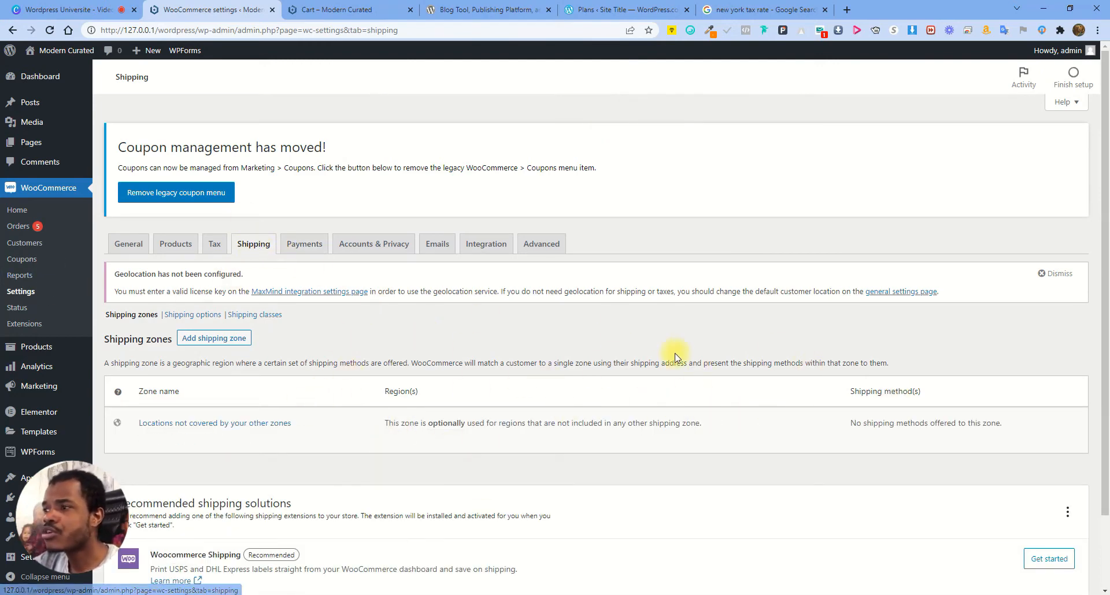
scroll(408, 384, down, 2)
scroll(405, 359, up, 2)
Reload the cart to confirm shipping charges are gone, then begin a new shipping zone
click(407, 10)
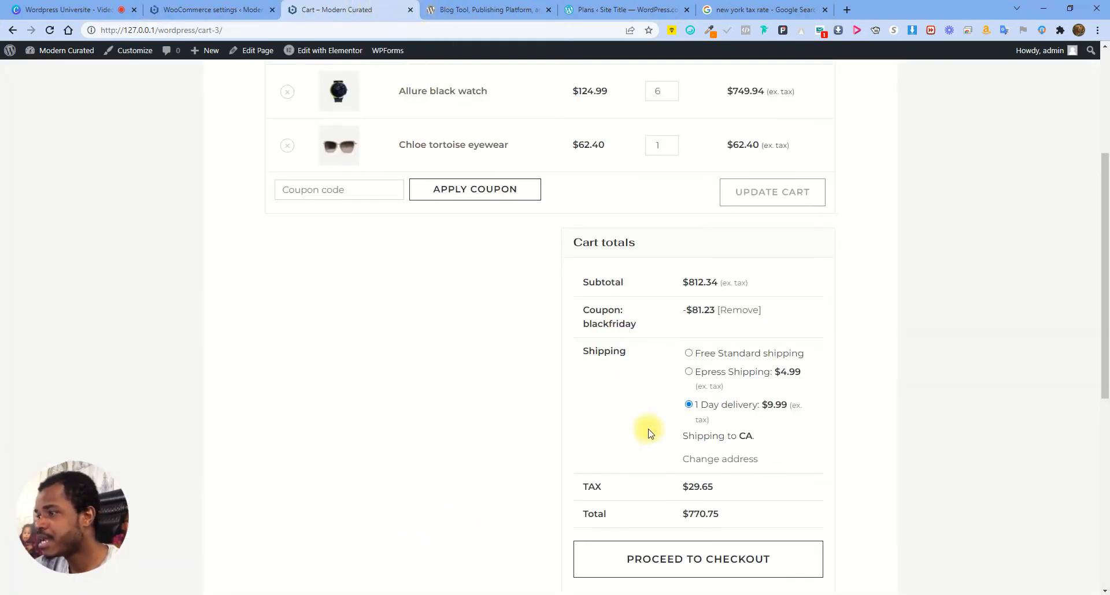
click(51, 31)
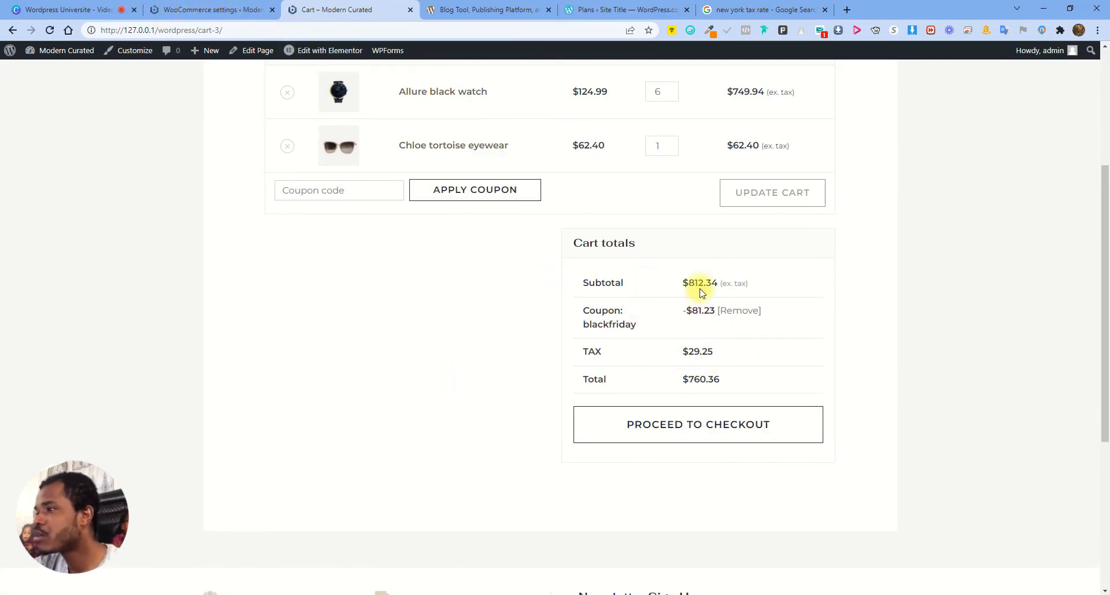
click(188, 9)
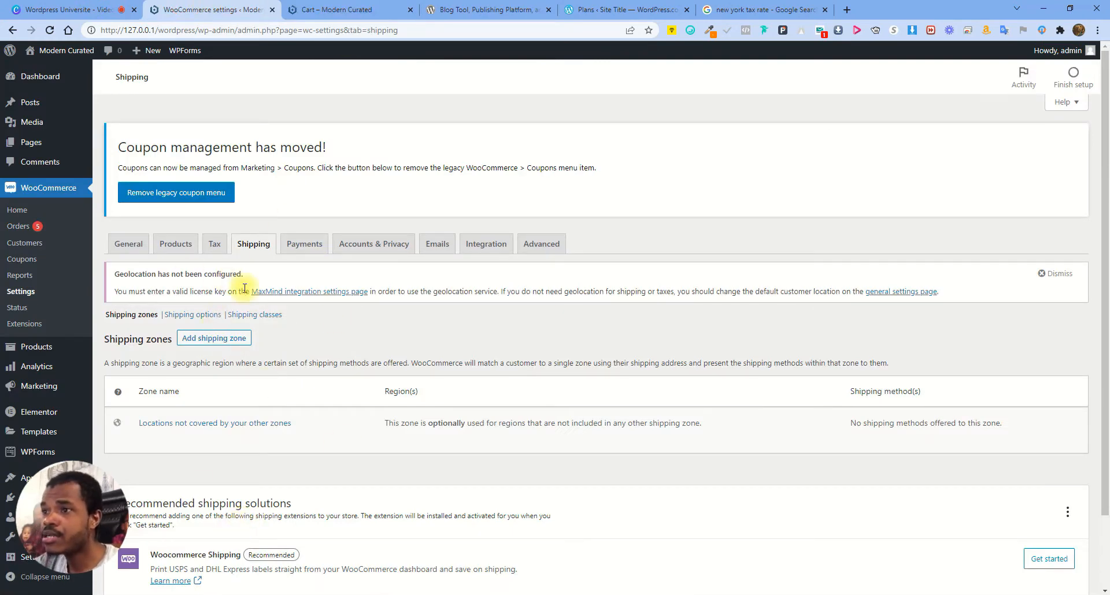
click(215, 340)
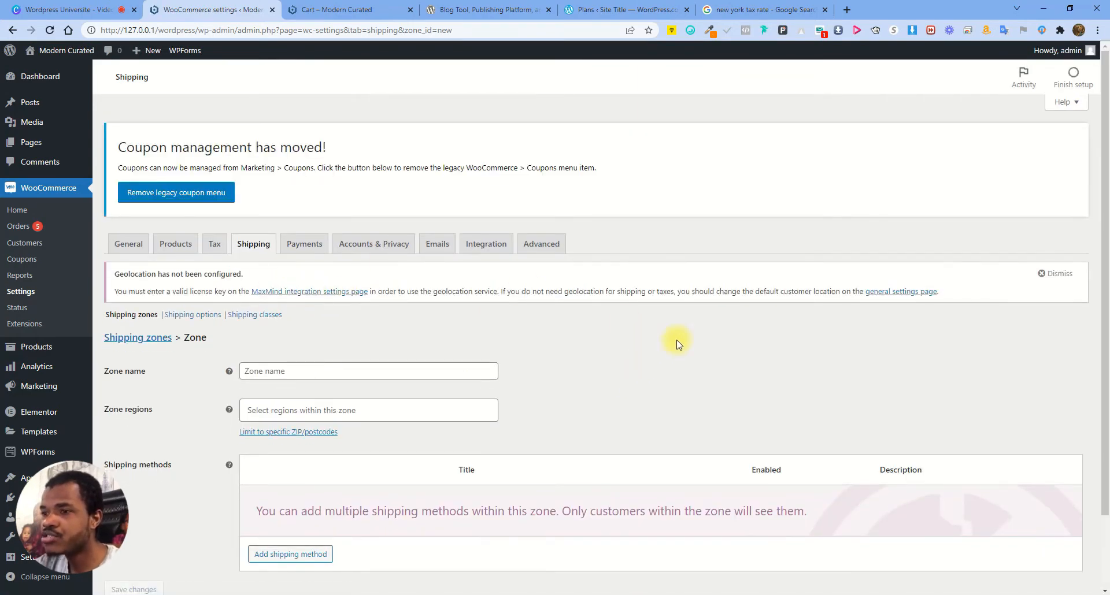
scroll(679, 345, down, 2)
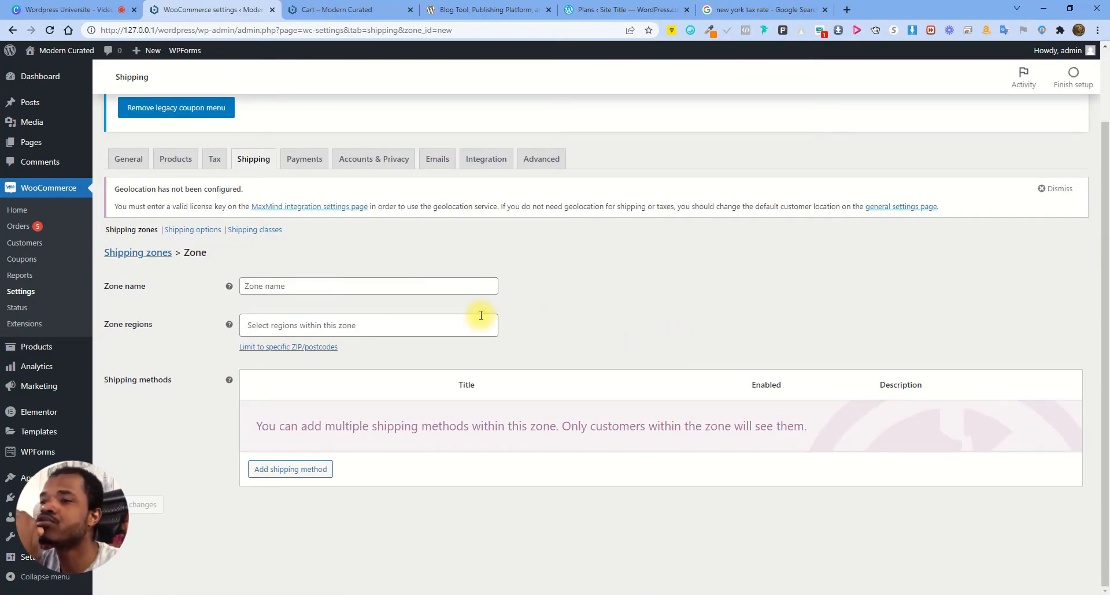
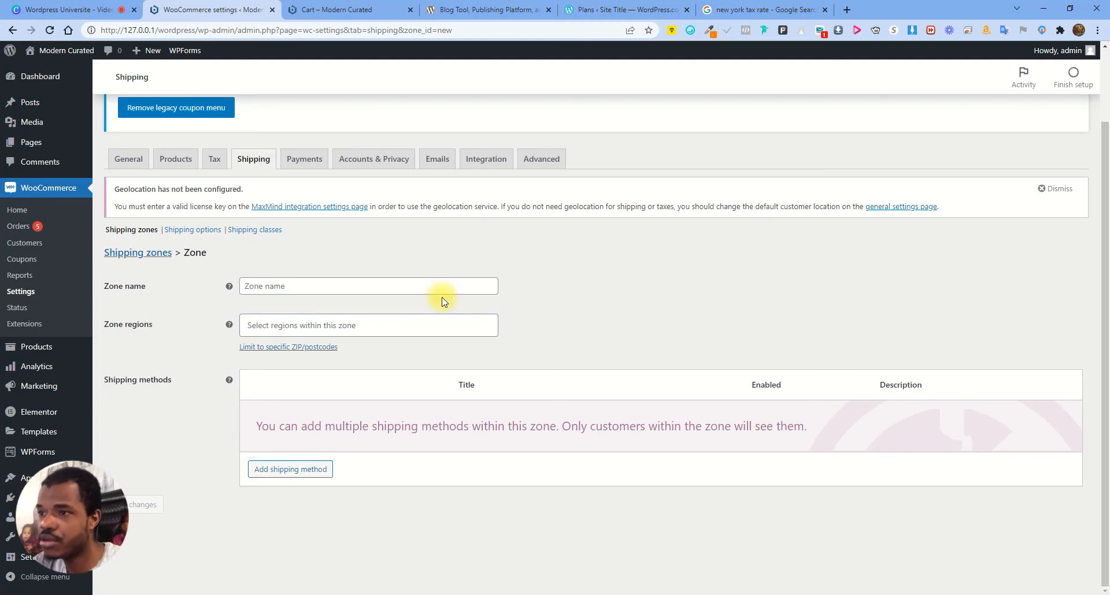
Name the new zone 'Standard Shipping', adding then removing United States (US) as its region
click(310, 287)
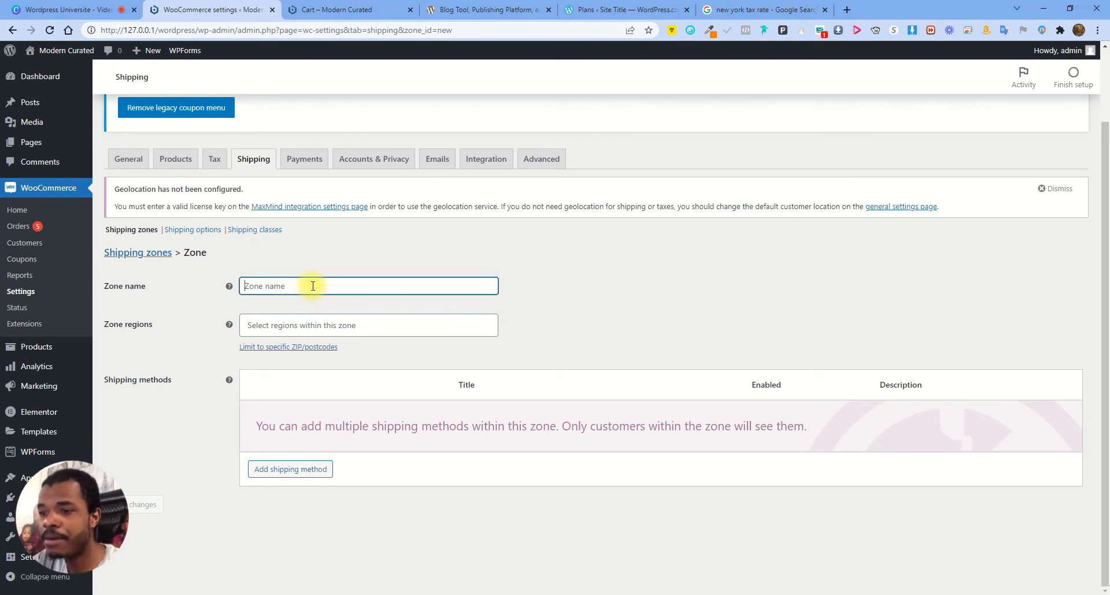
text(Standa)
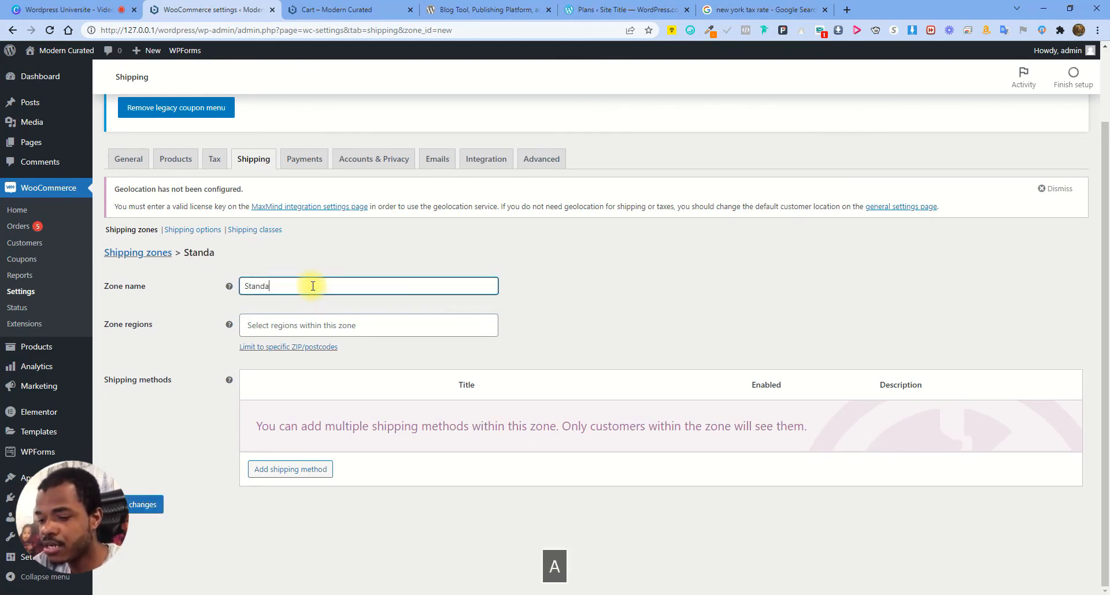
text(rd Shipping)
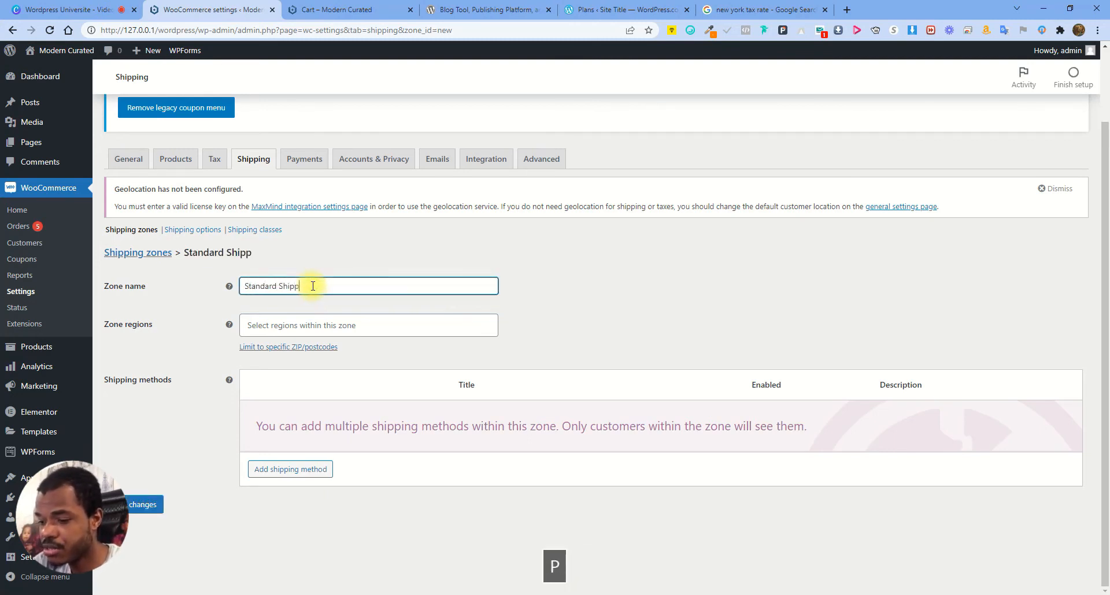
click(388, 327)
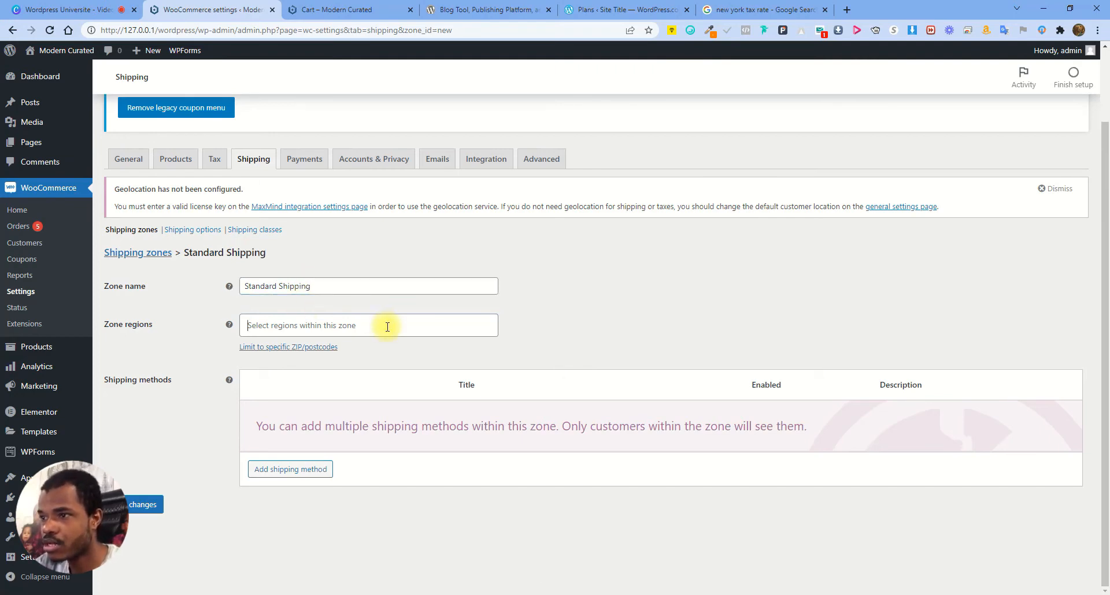
click(329, 324)
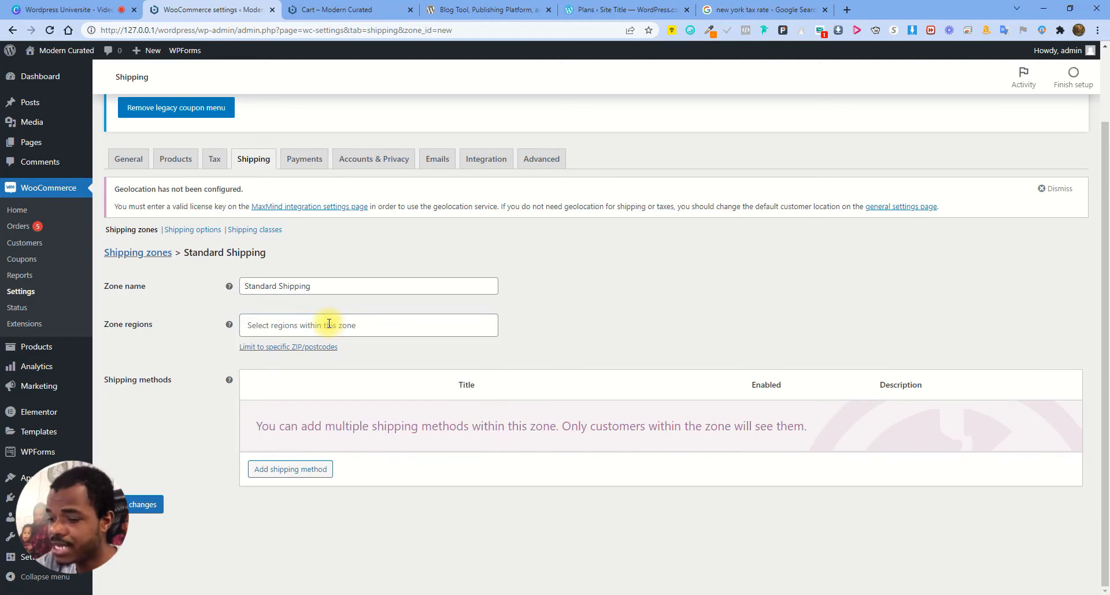
text(U)
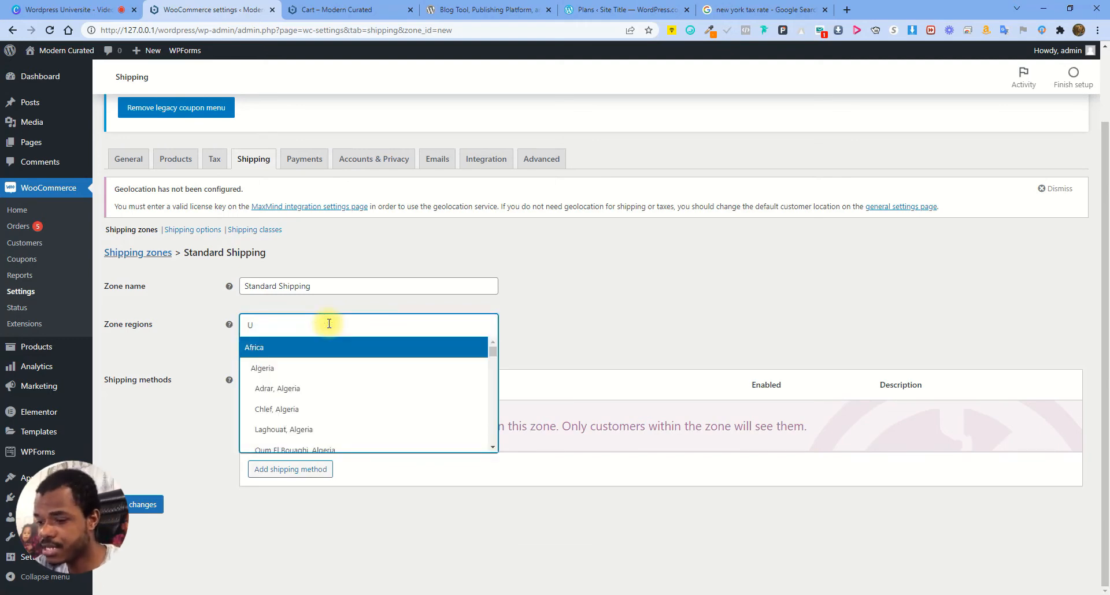
text(nited)
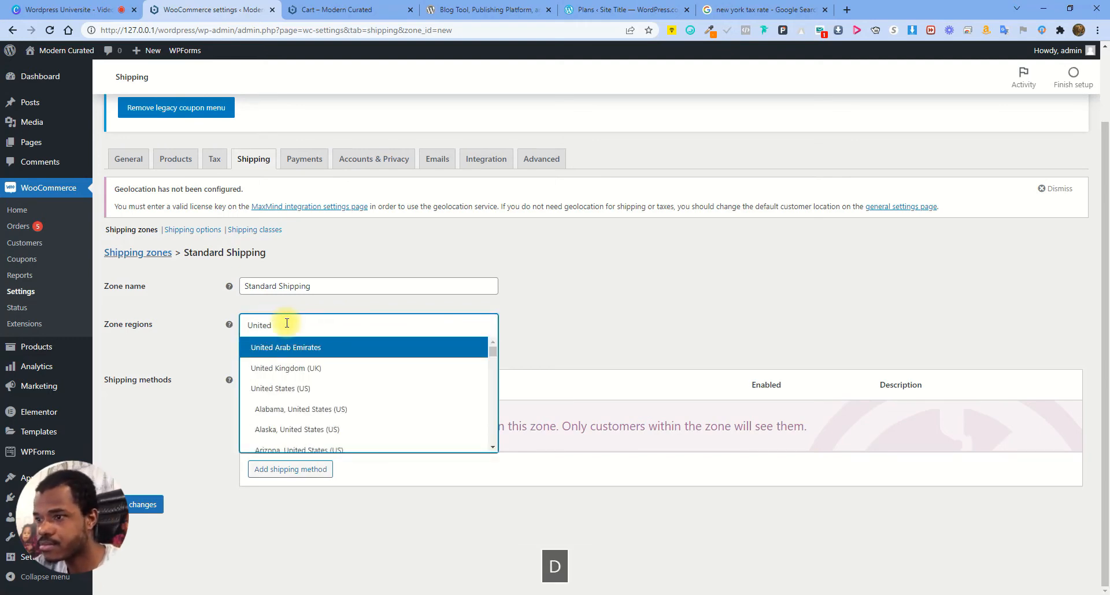
click(279, 387)
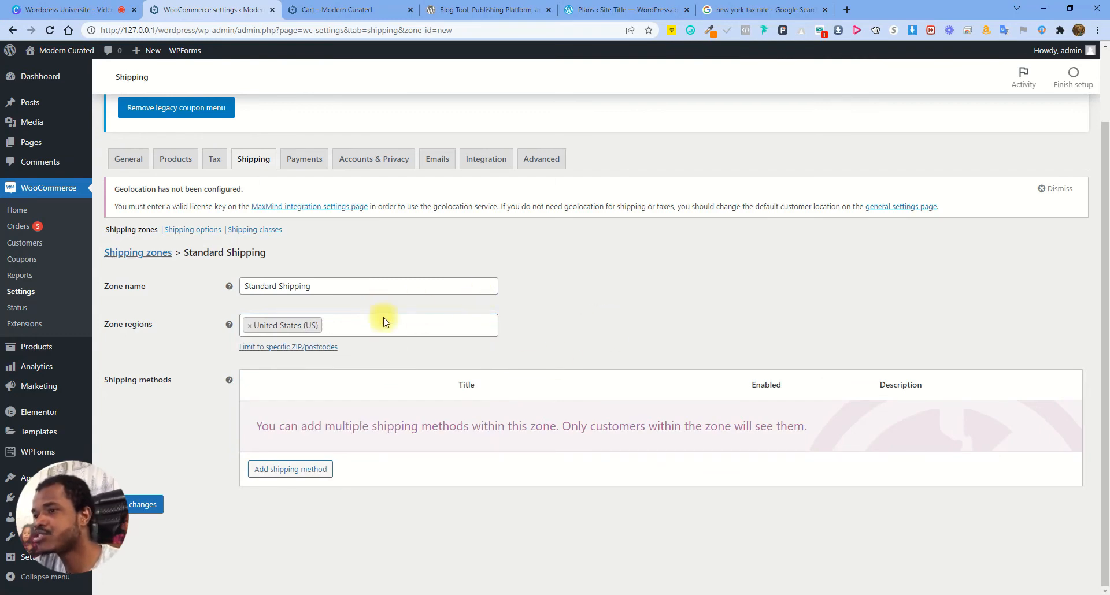
click(250, 325)
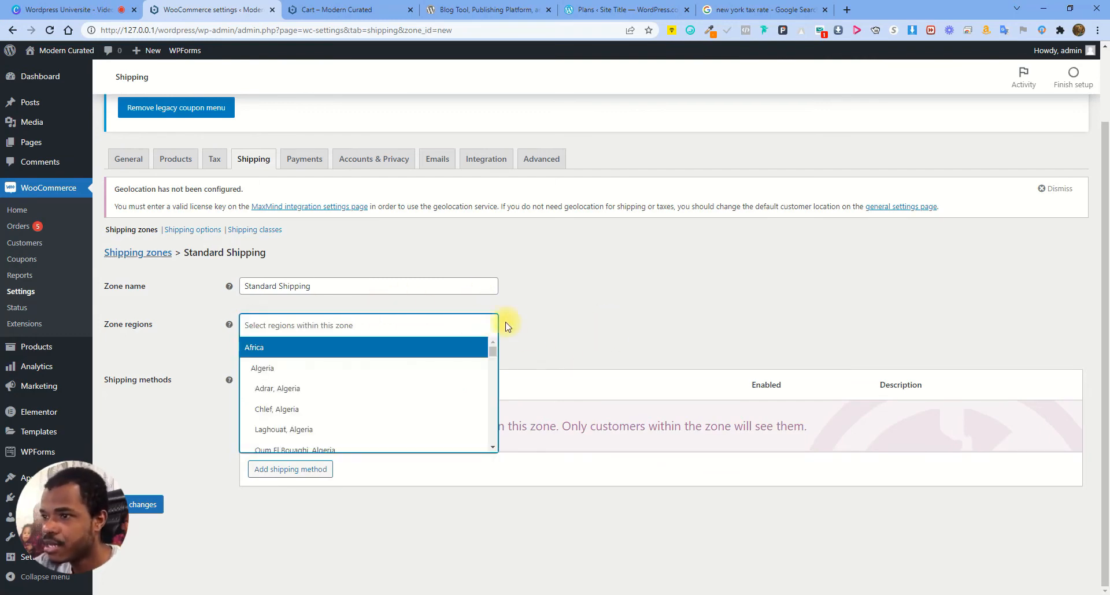
click(571, 298)
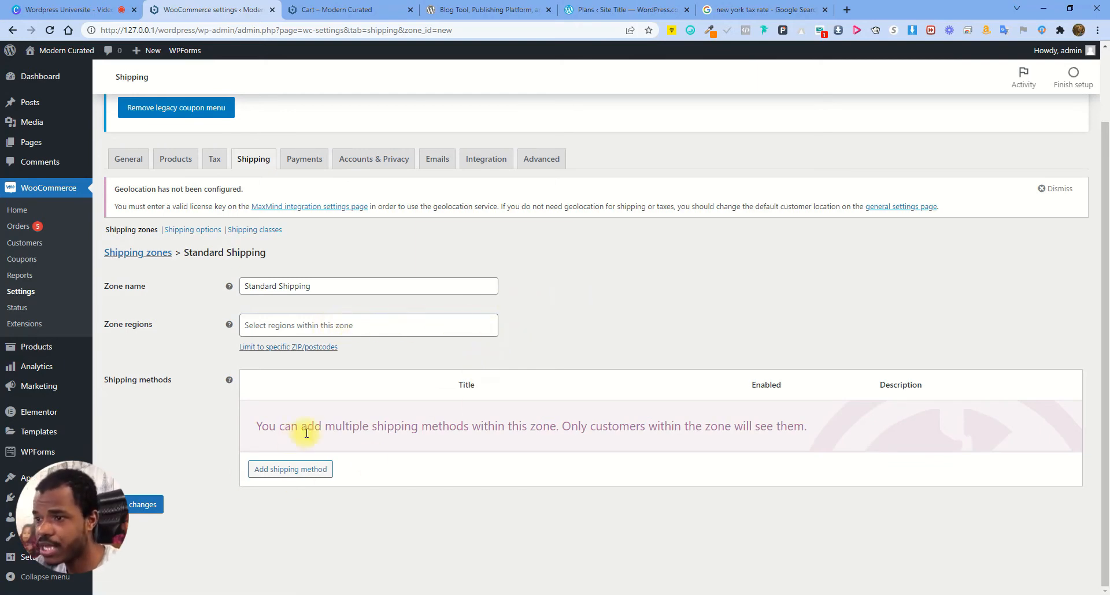
Add a Free shipping method to the Standard Shipping zone
click(305, 470)
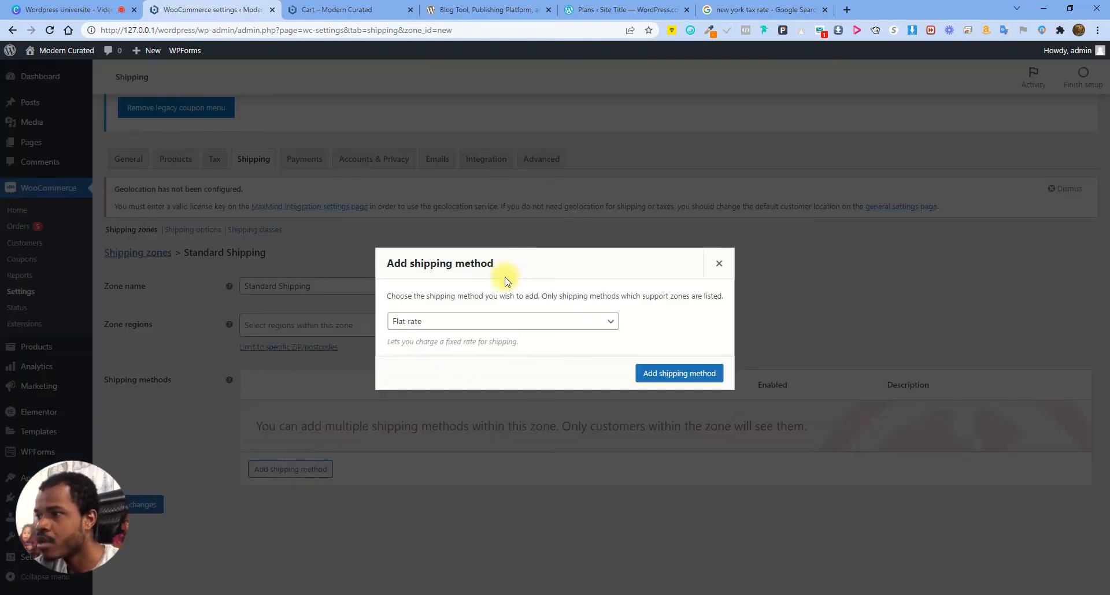
click(458, 319)
click(425, 346)
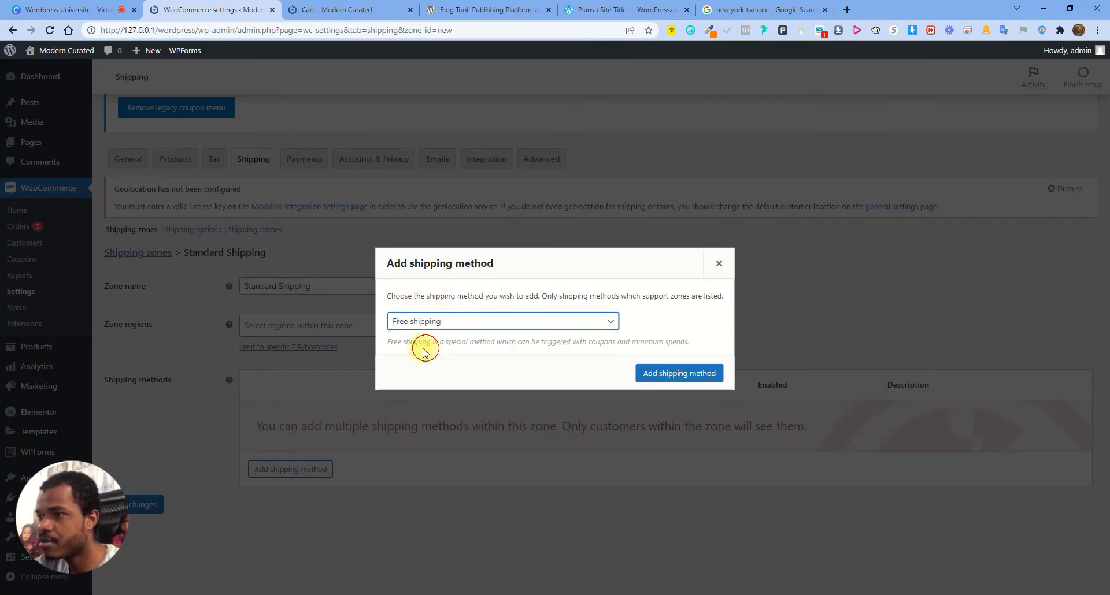
click(693, 374)
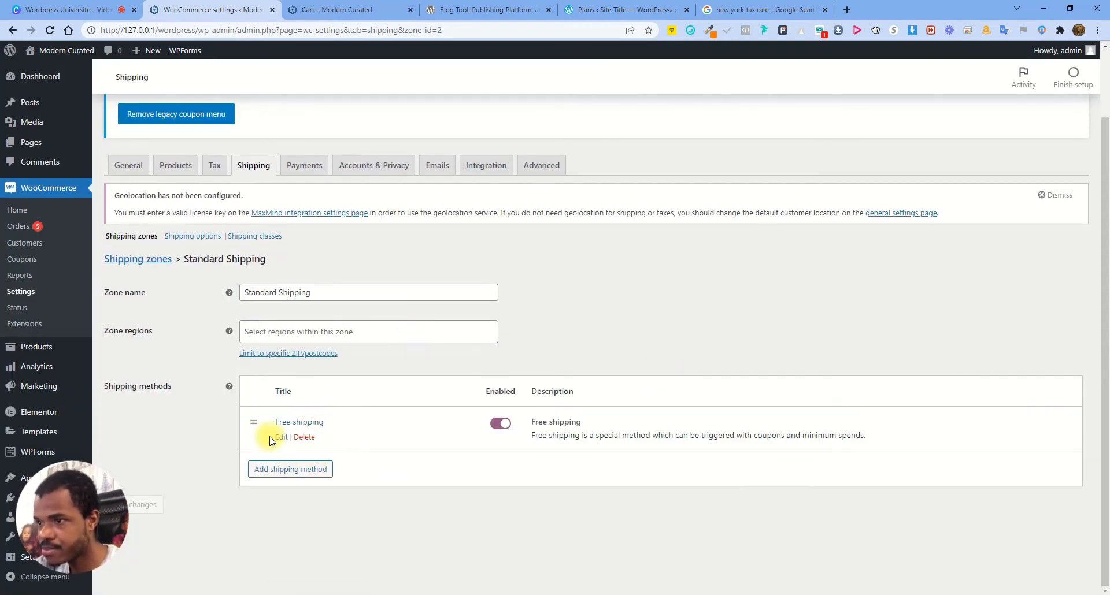
Retitle the free method 'Free Standard Shipping', keep requirement N/A, save, and go to the cart
click(282, 438)
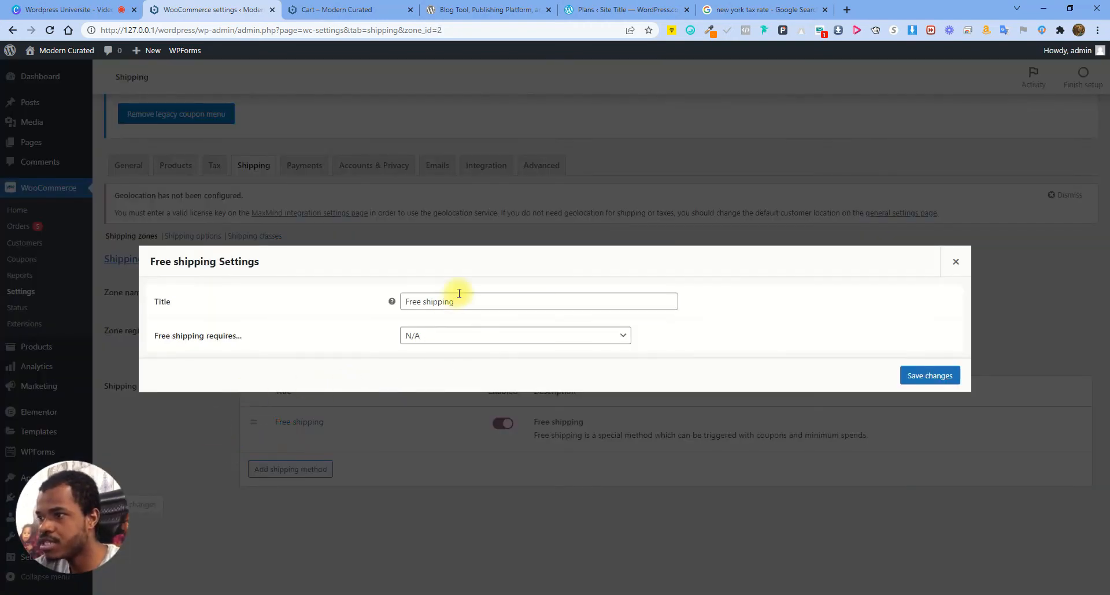
click(420, 301)
text(Standa)
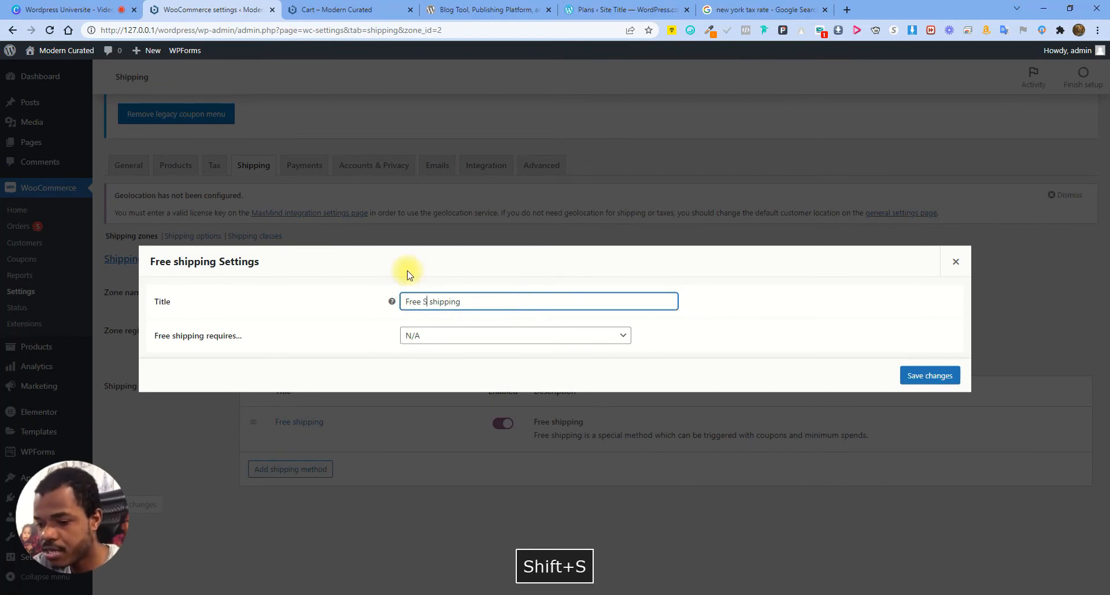
text(rd)
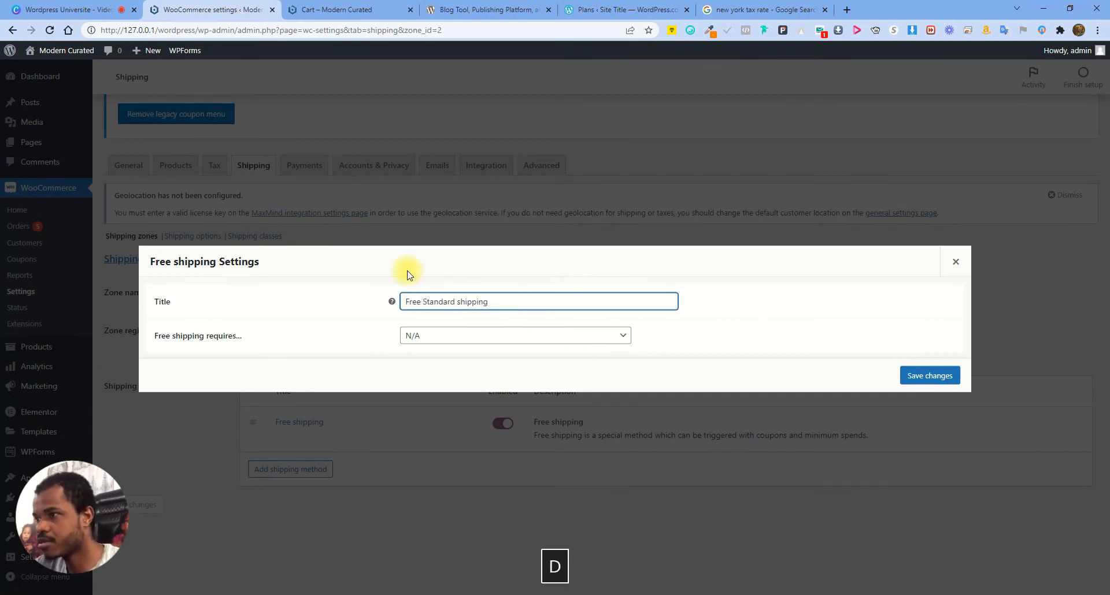
key(Delete)
text(S)
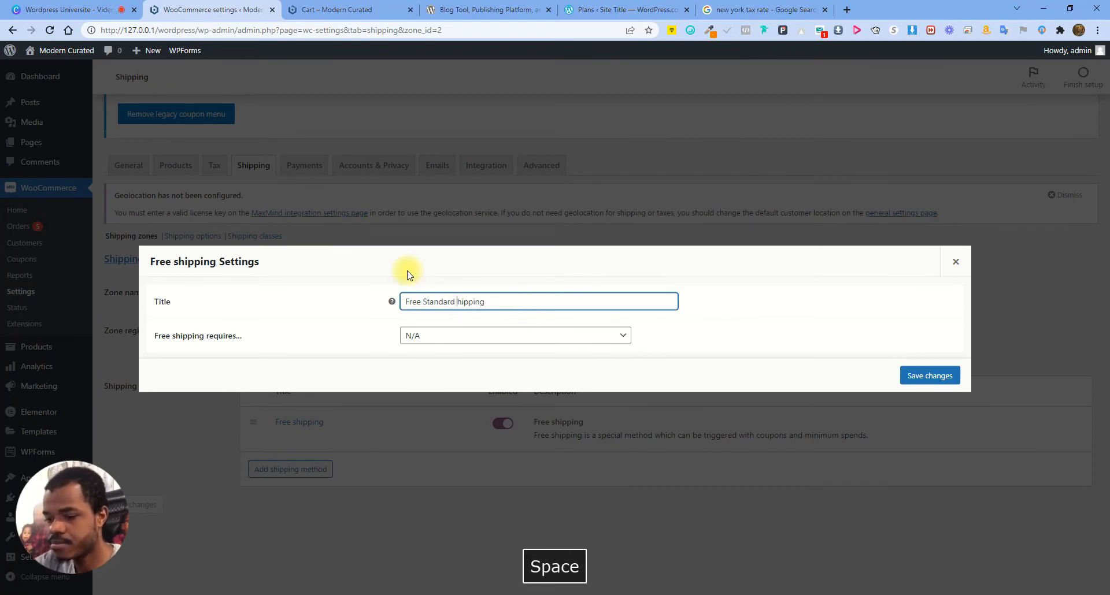
click(478, 336)
click(479, 335)
click(480, 335)
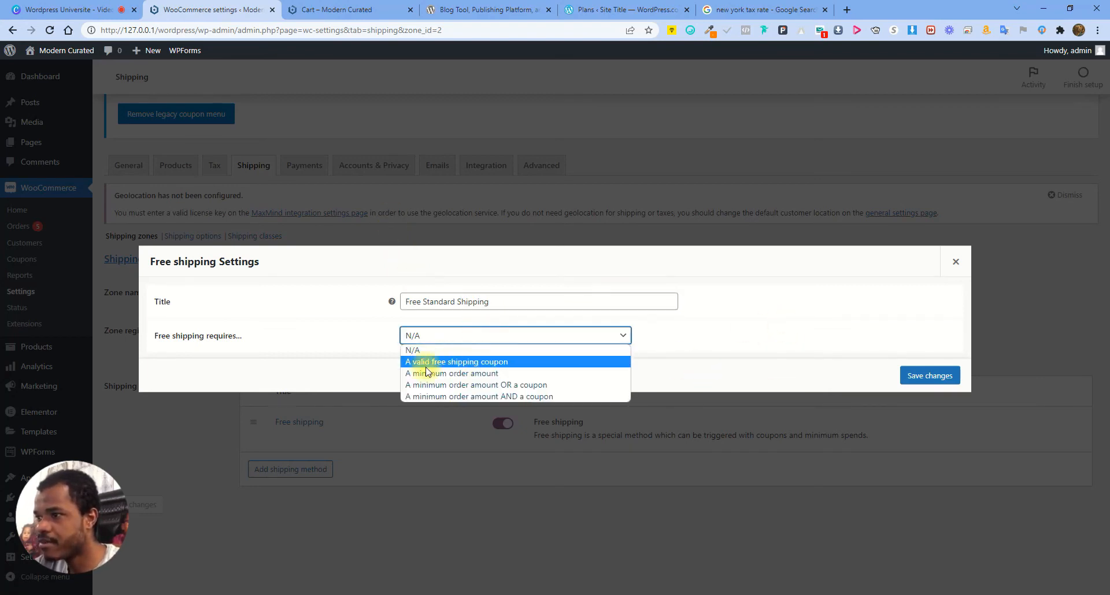
click(709, 343)
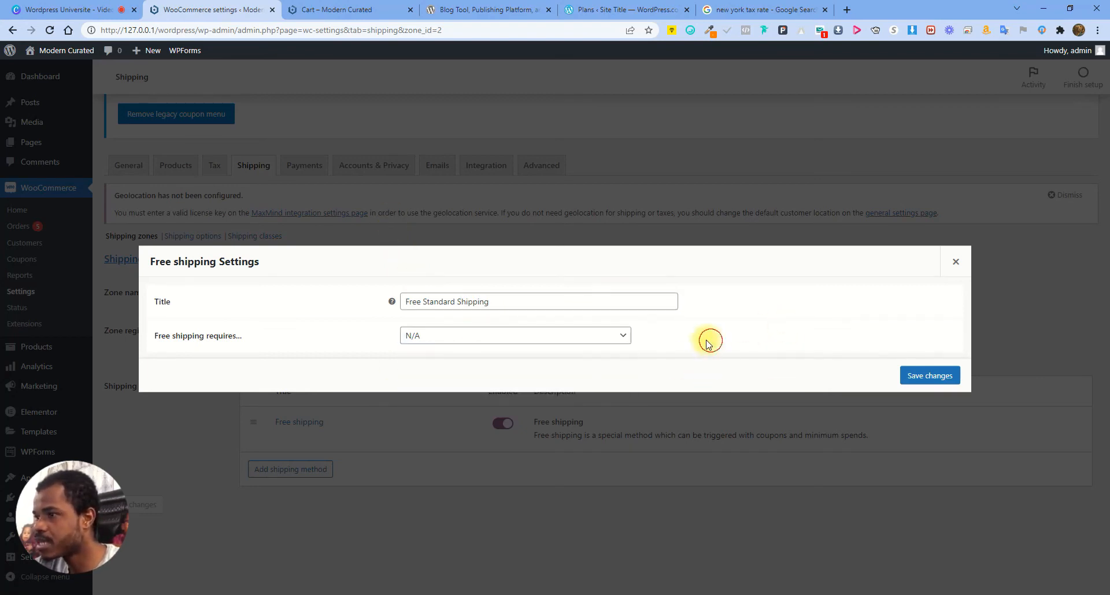
click(924, 379)
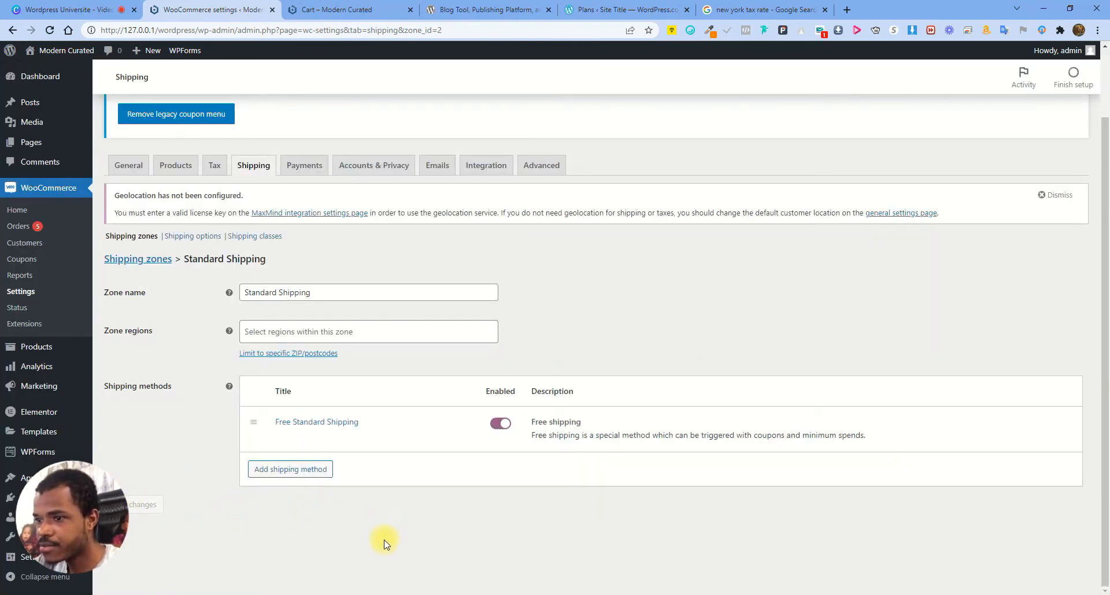
click(336, 9)
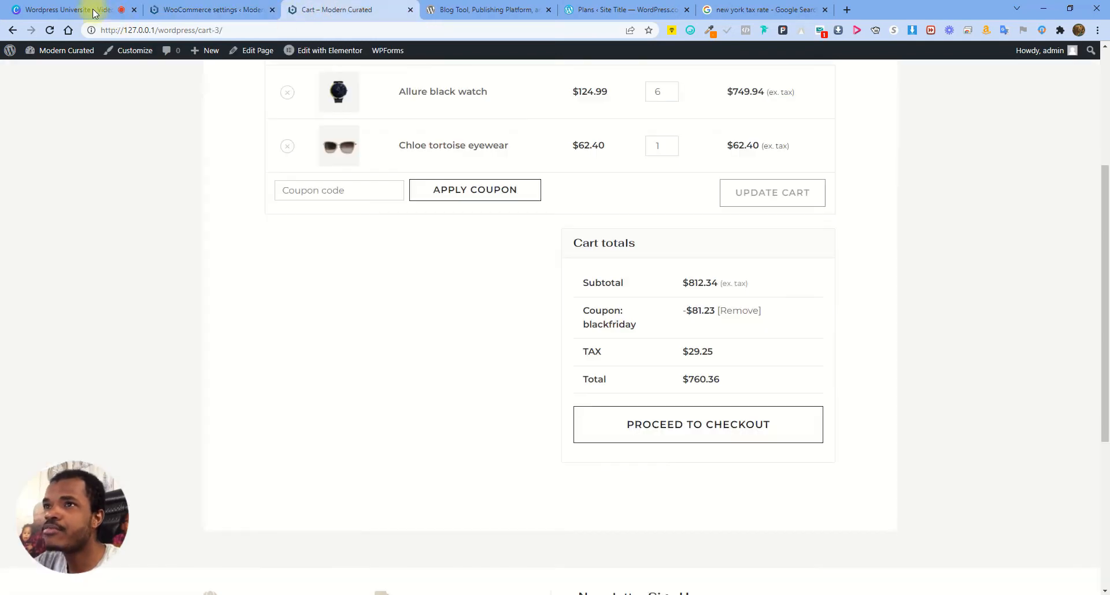
Reload the cart and confirm its totals list Free Standard Shipping to CA
click(49, 30)
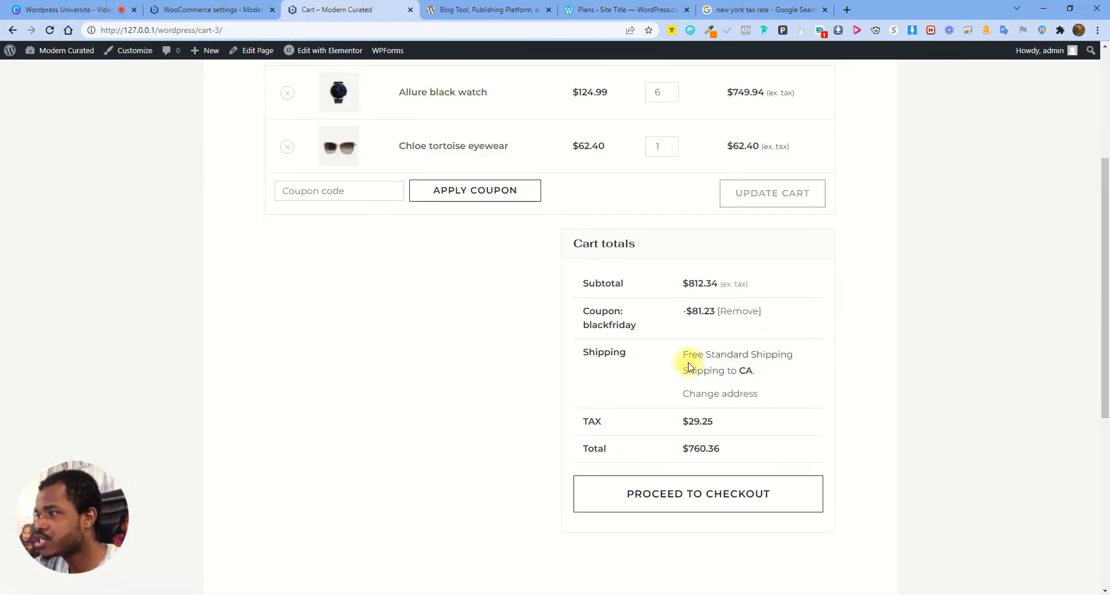
drag(683, 354, 750, 374)
click(744, 372)
double_click(742, 371)
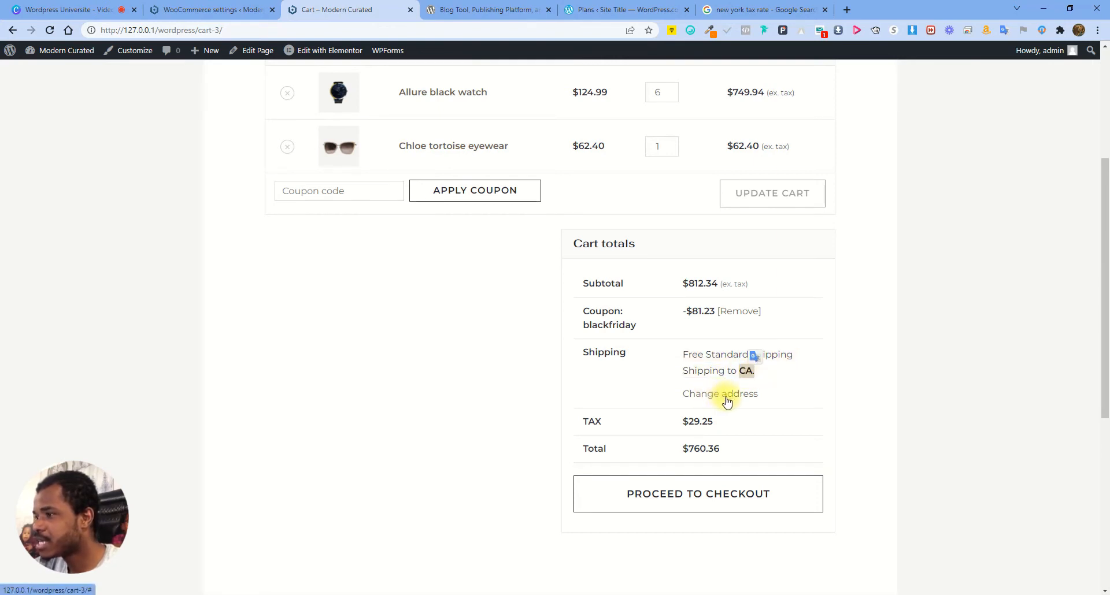
drag(685, 355, 726, 355)
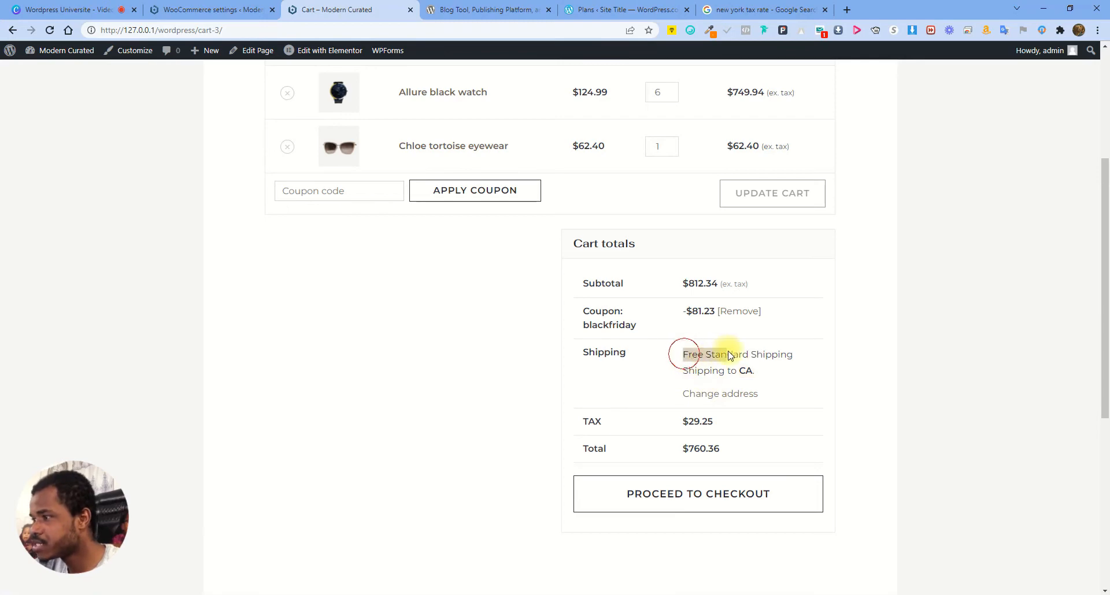
click(245, 9)
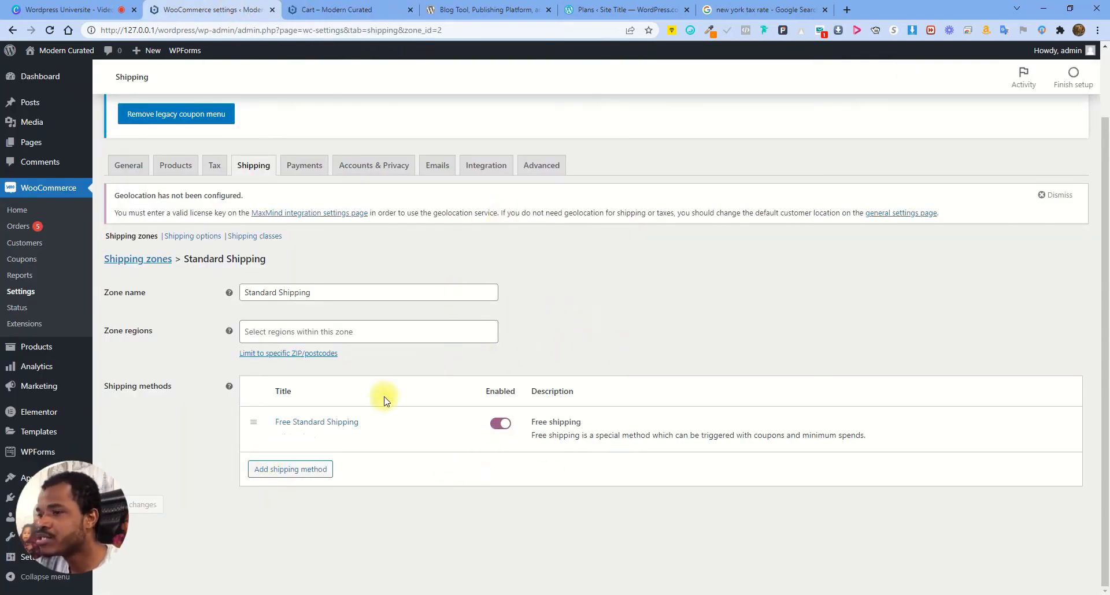
Add a flat rate method titled 'Express Shipping' with a cost of 4.99
click(297, 474)
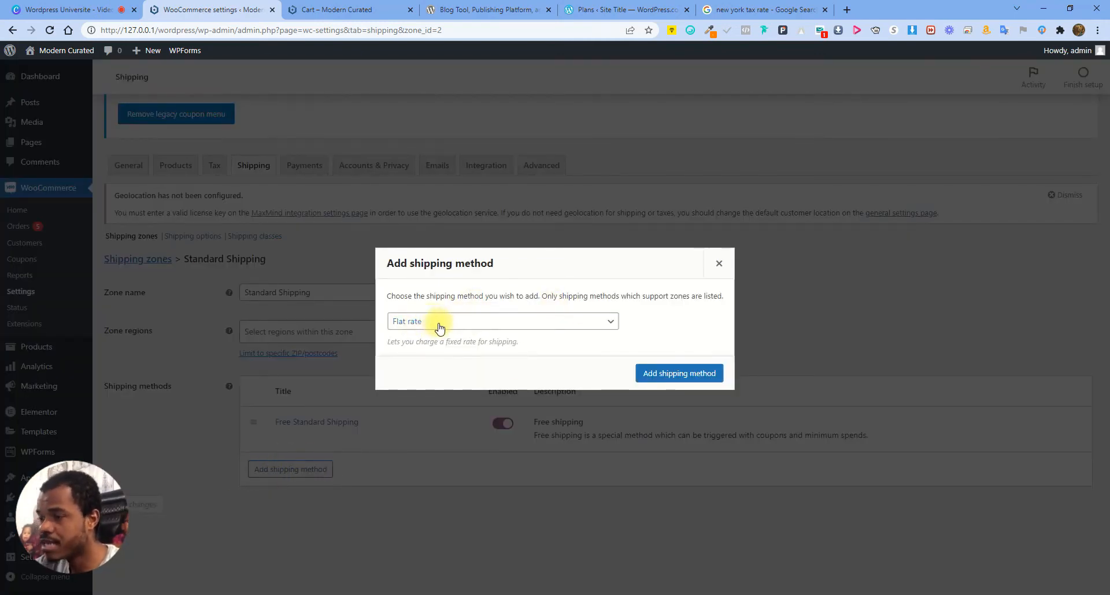
click(693, 375)
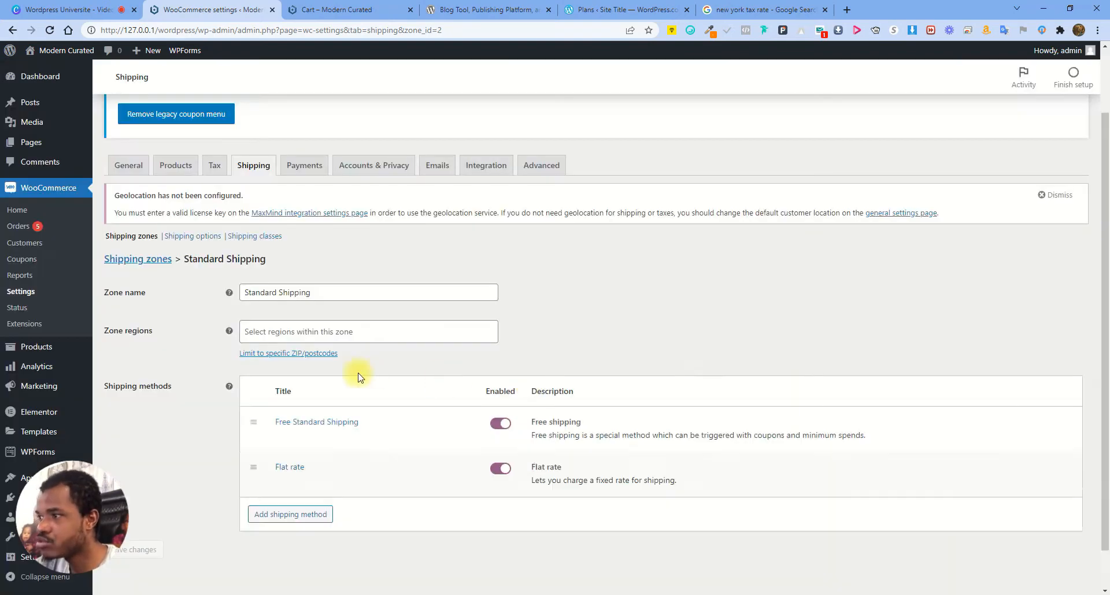
click(282, 483)
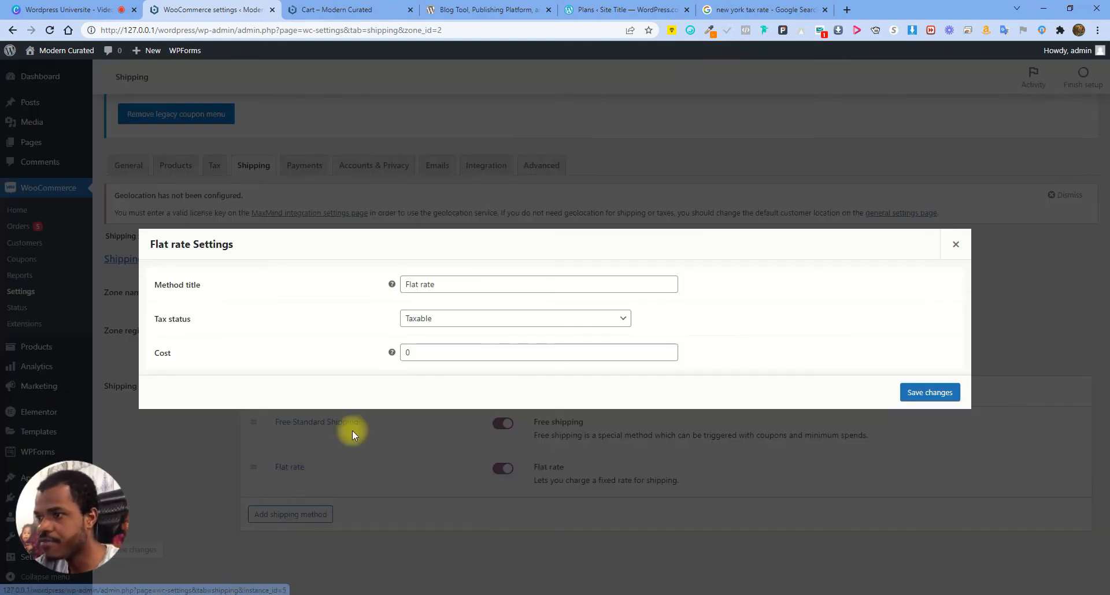
drag(453, 287, 372, 289)
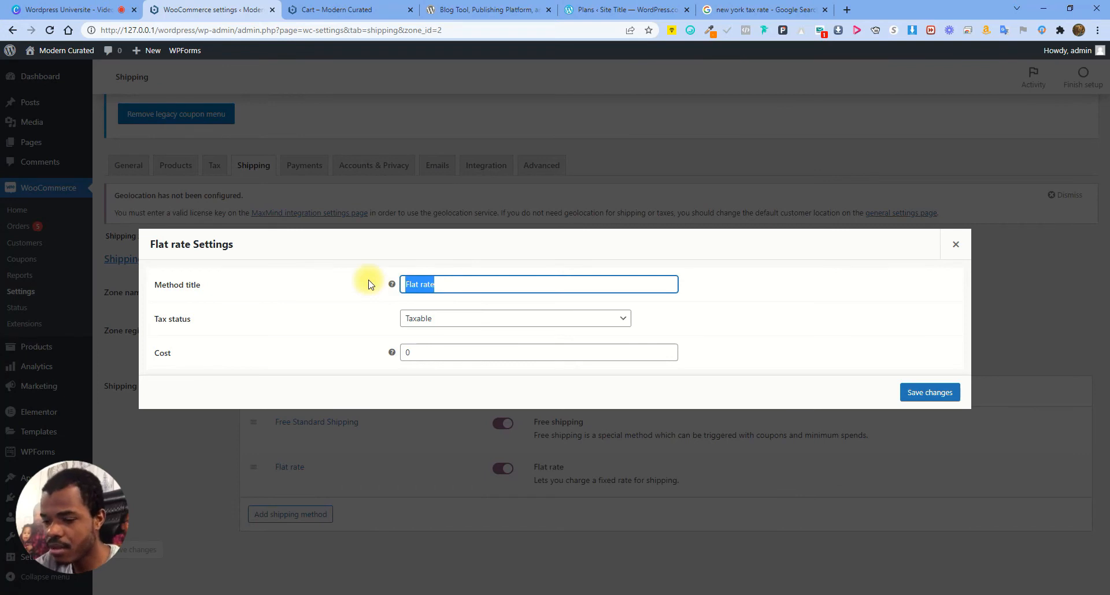
text(Ex)
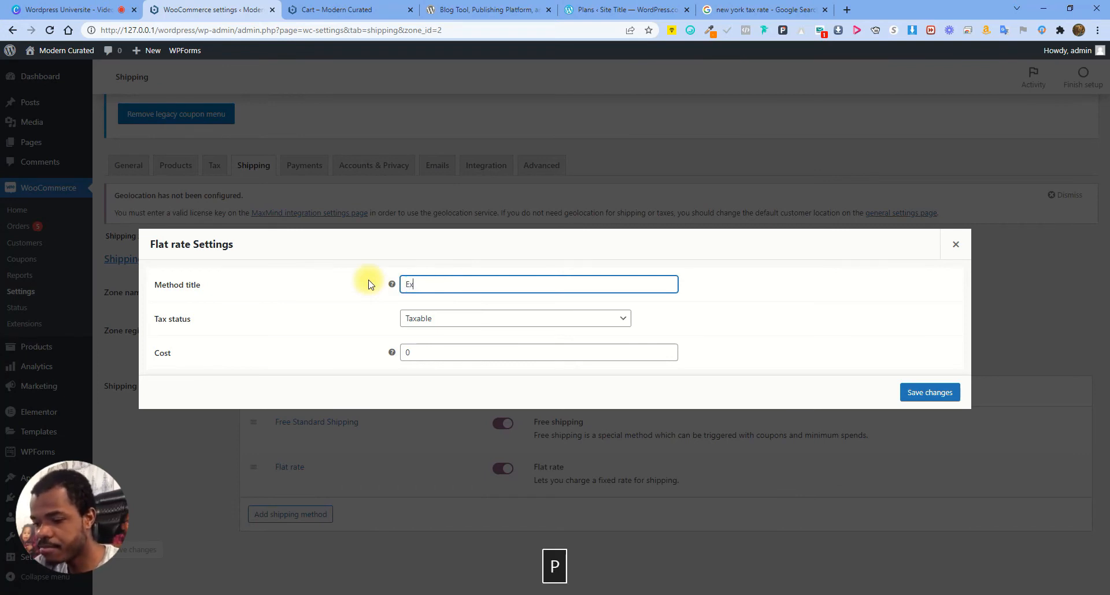
text(press Sh)
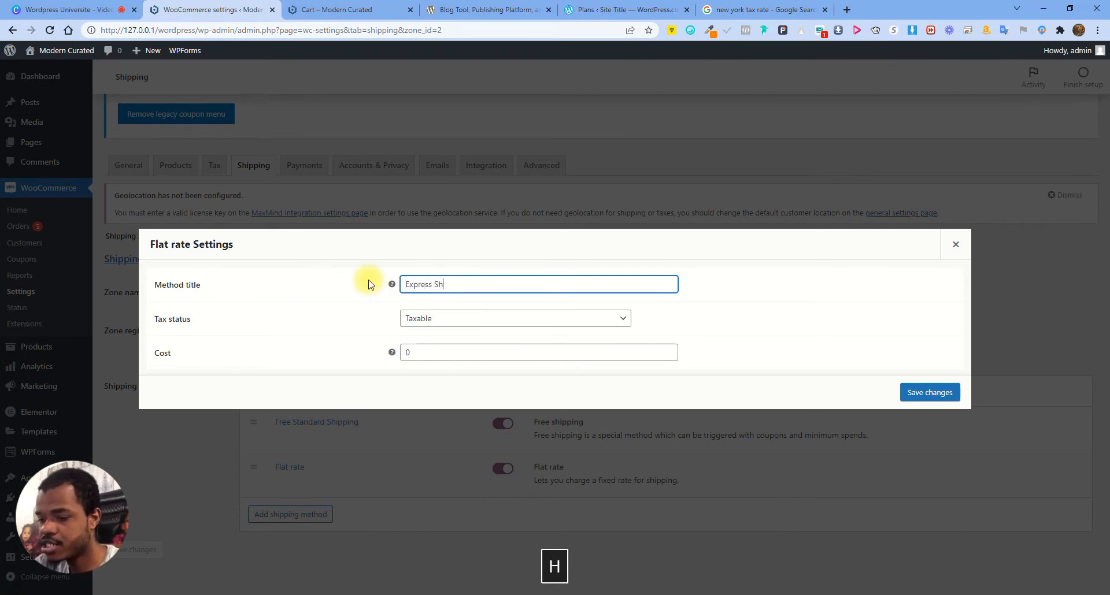
text(ipping)
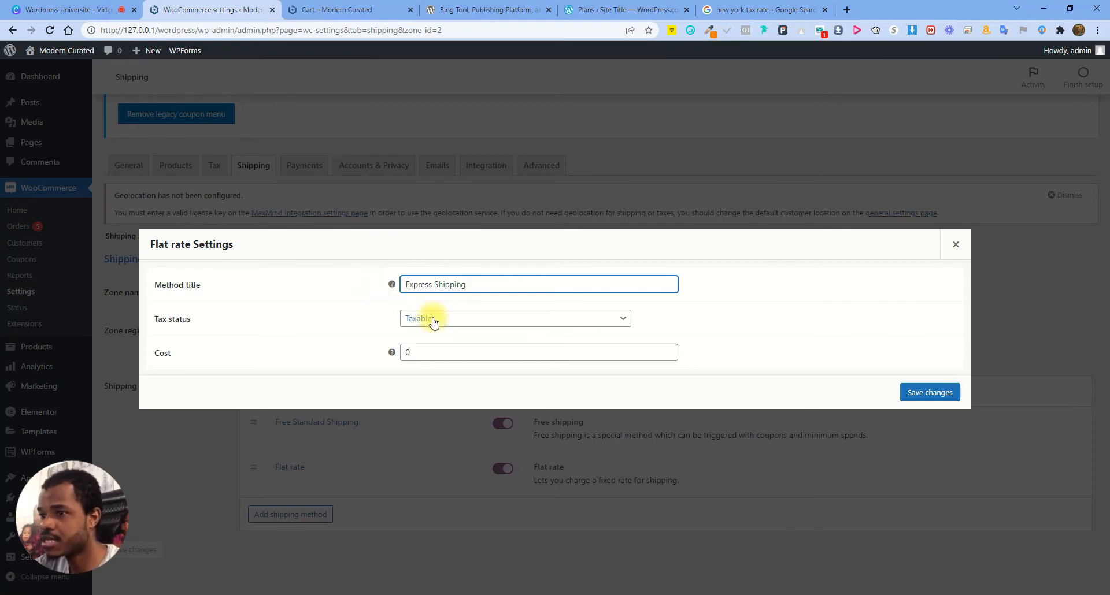
click(414, 352)
key(Delete)
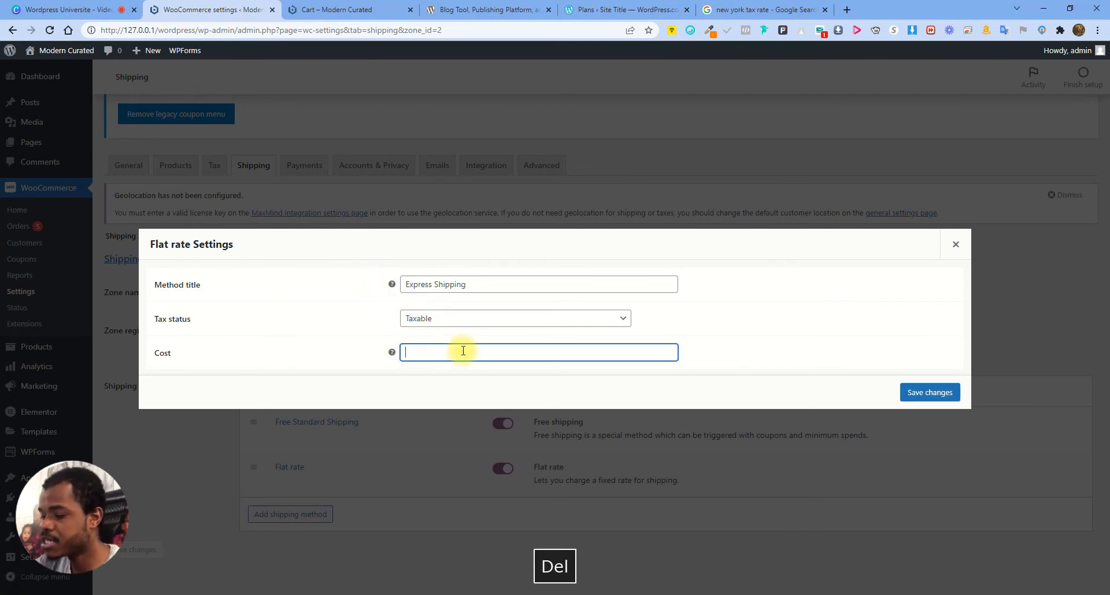
text(4.99)
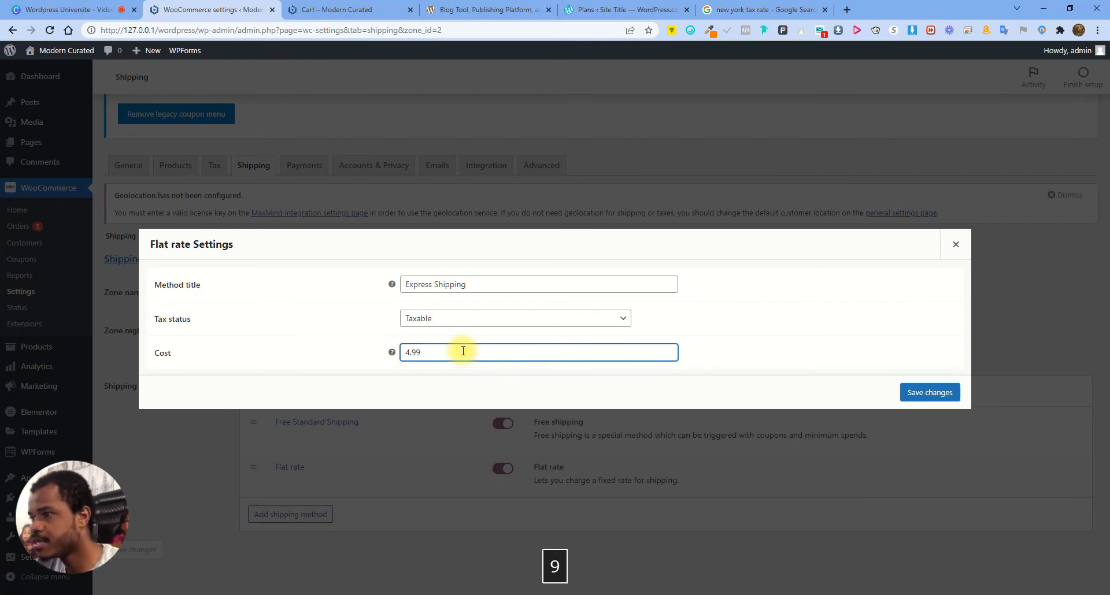
click(923, 394)
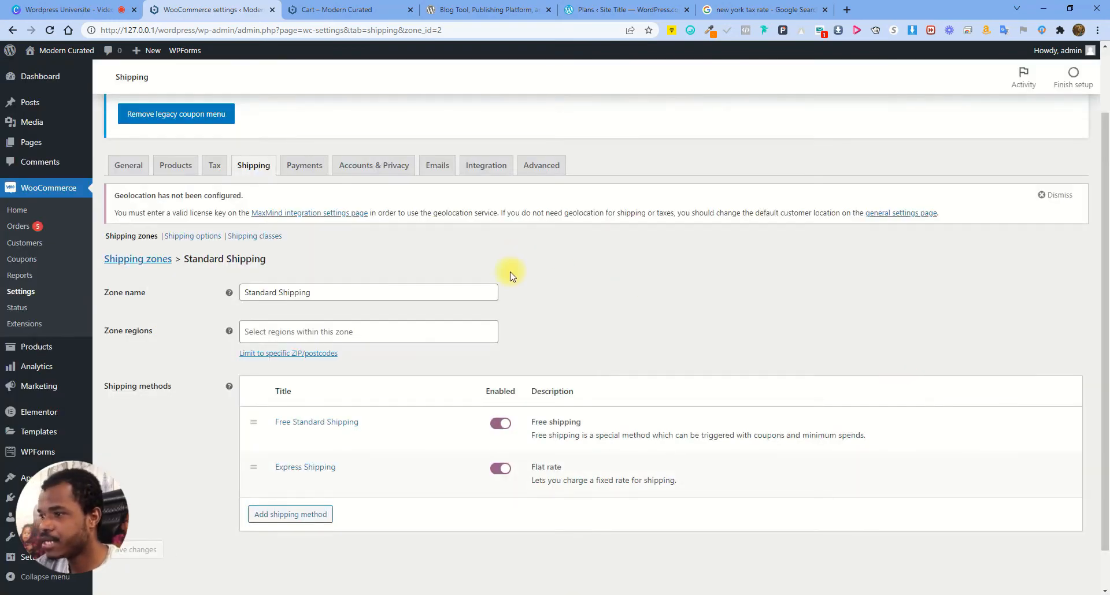
Reload the cart and choose Express Shipping at $4.99, making the total $765.55
click(338, 9)
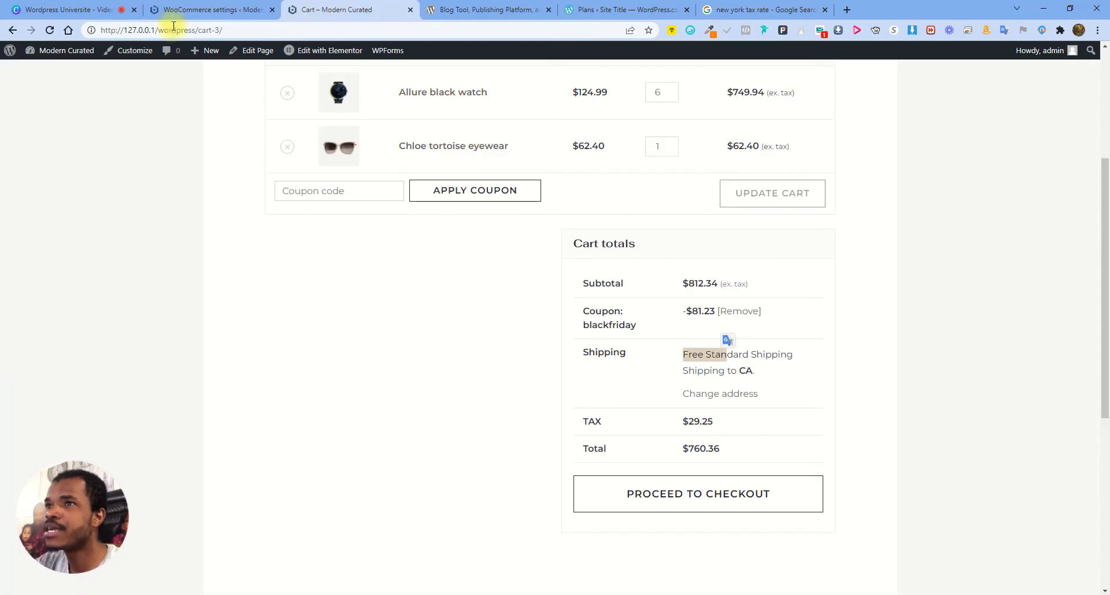
click(49, 30)
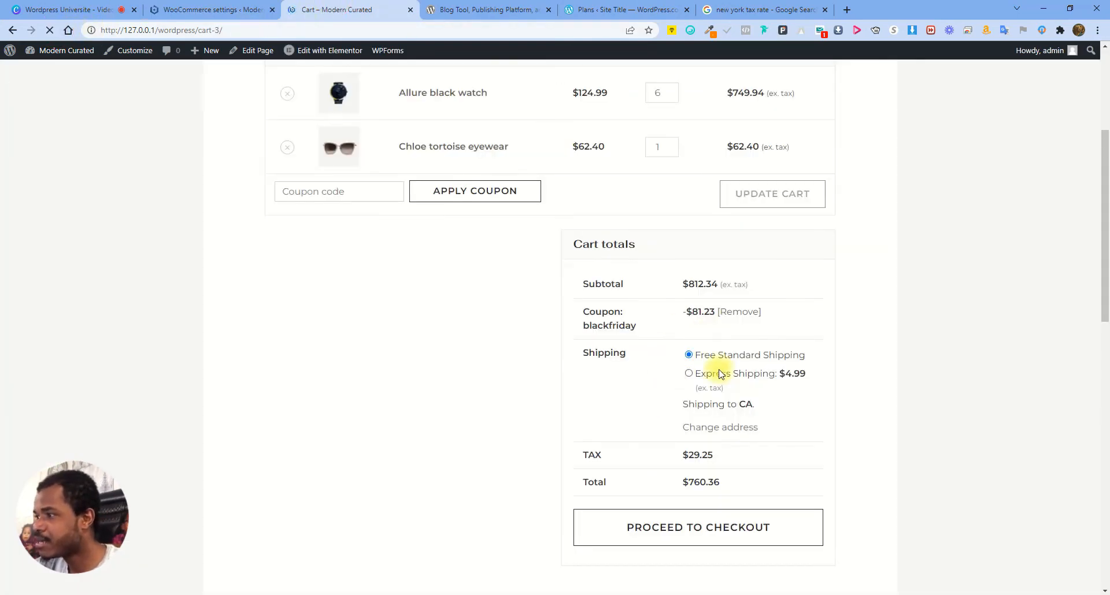
click(689, 375)
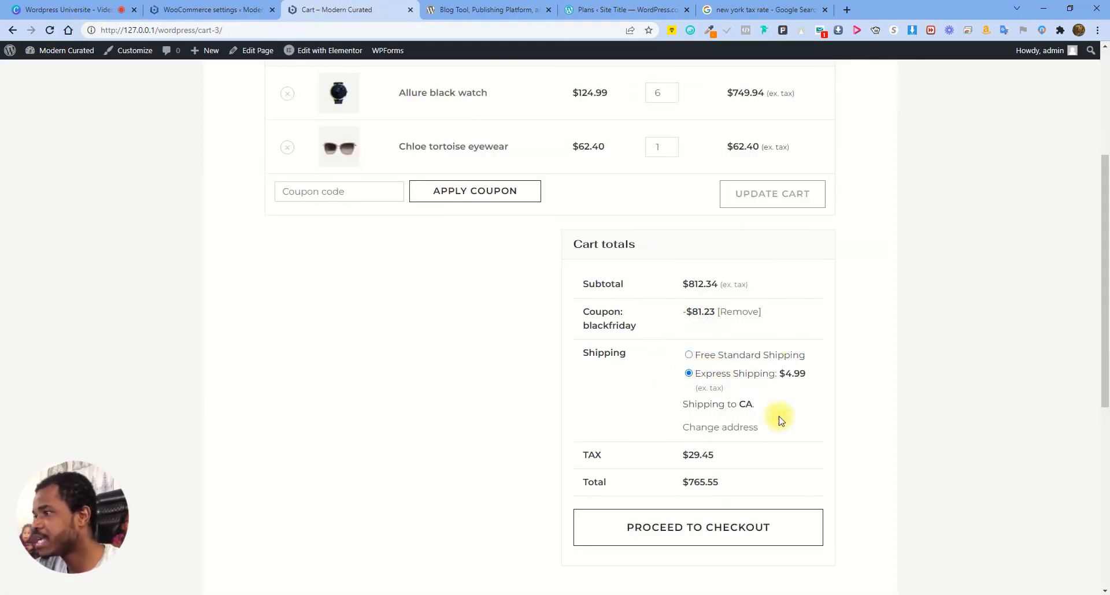
drag(791, 373, 829, 373)
click(850, 371)
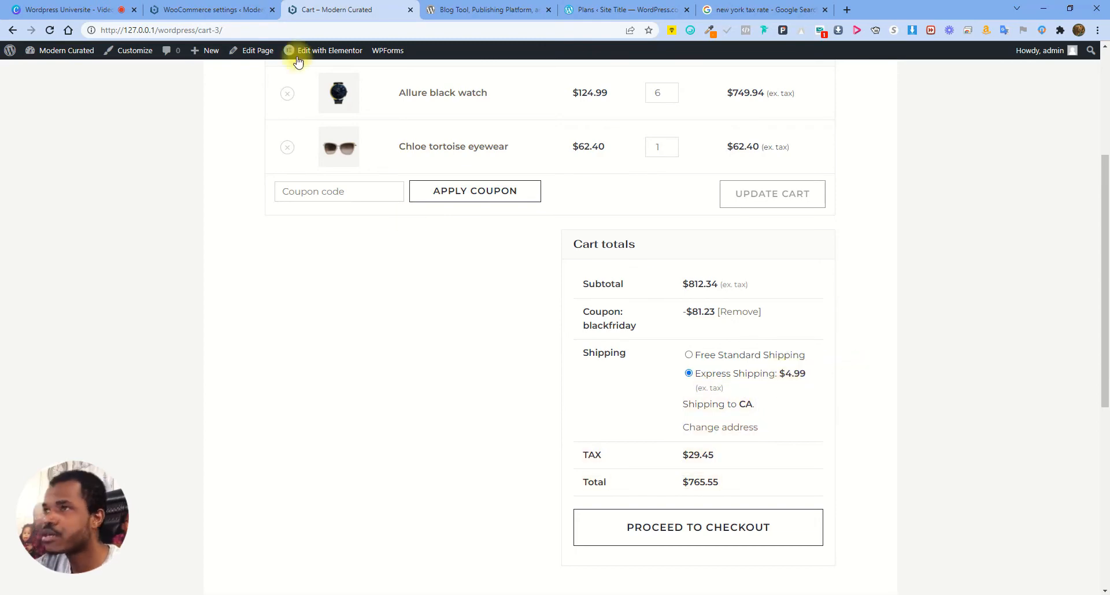
click(197, 10)
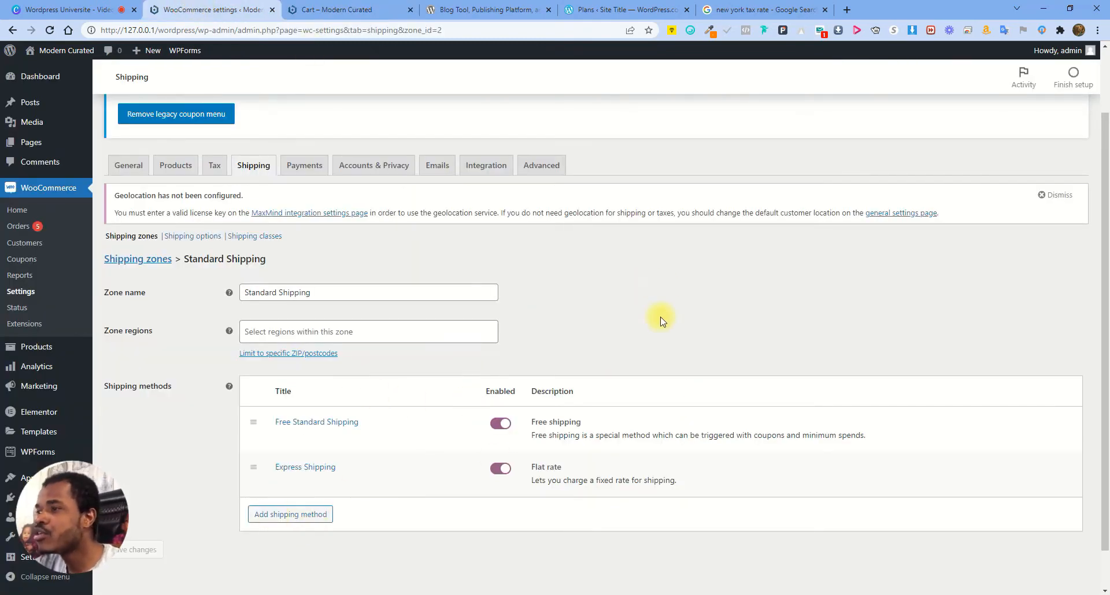
Add another Flat rate shipping method to the Standard Shipping zone
click(279, 514)
click(429, 322)
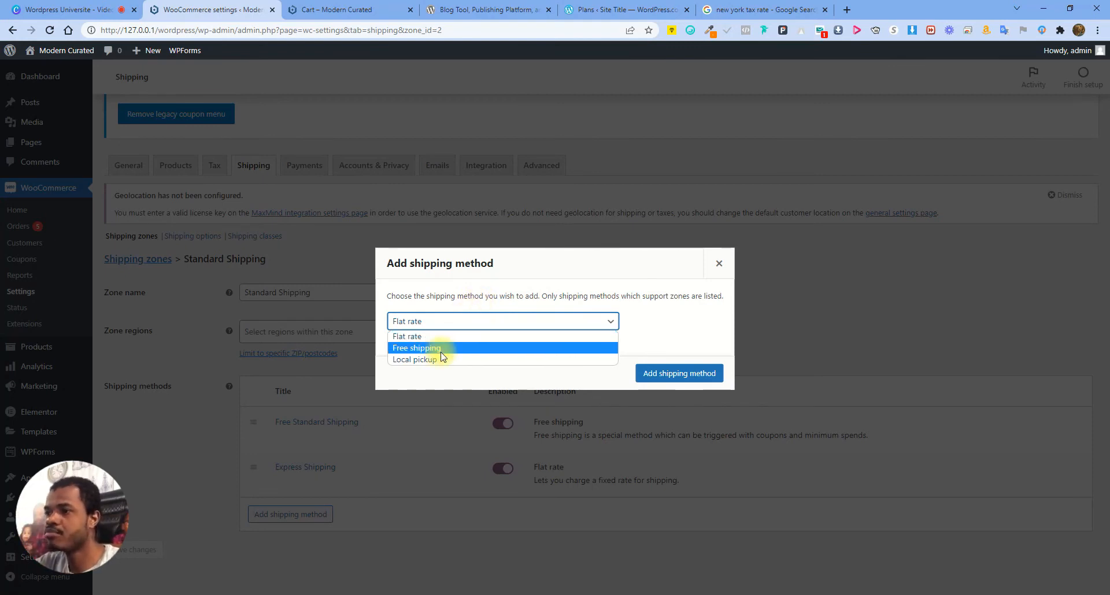
click(509, 295)
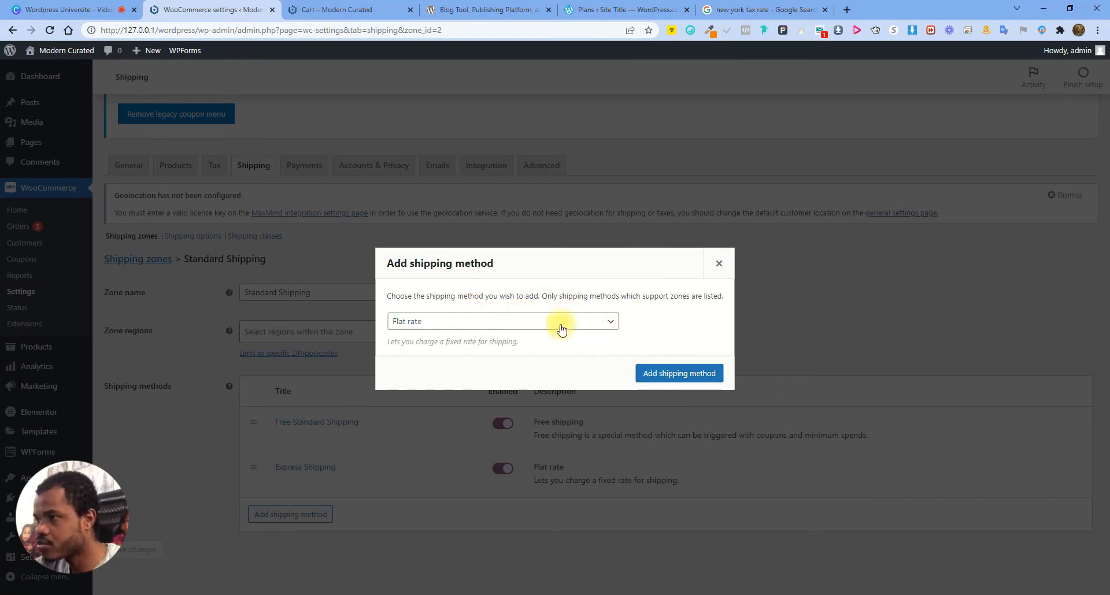
click(669, 375)
Title the new flat rate '1 Day Delivery' with a cost of 9.99 and save
click(282, 528)
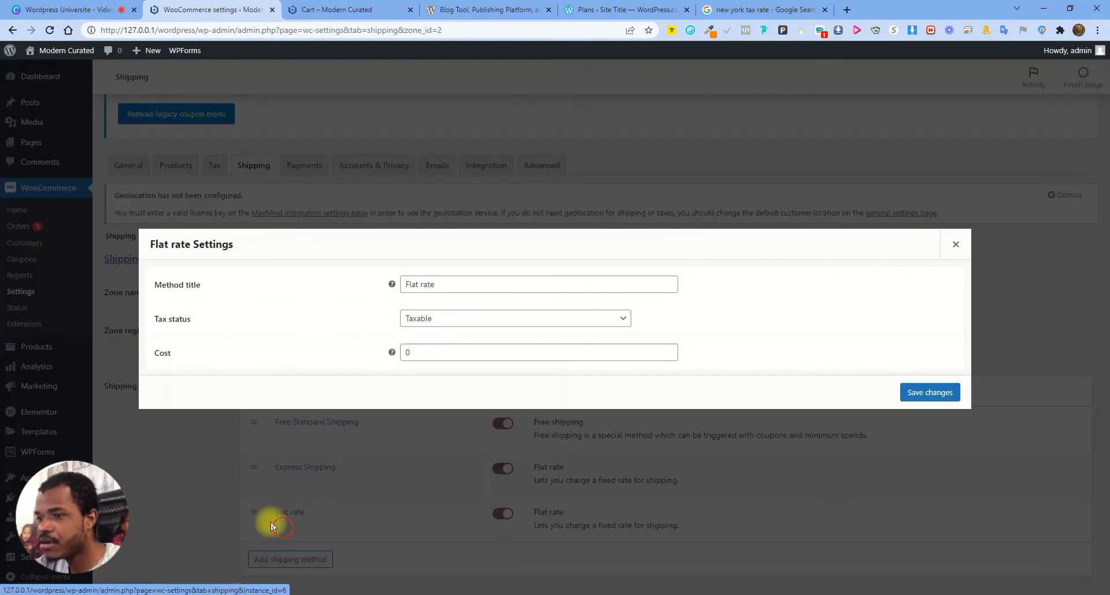
drag(457, 283, 362, 286)
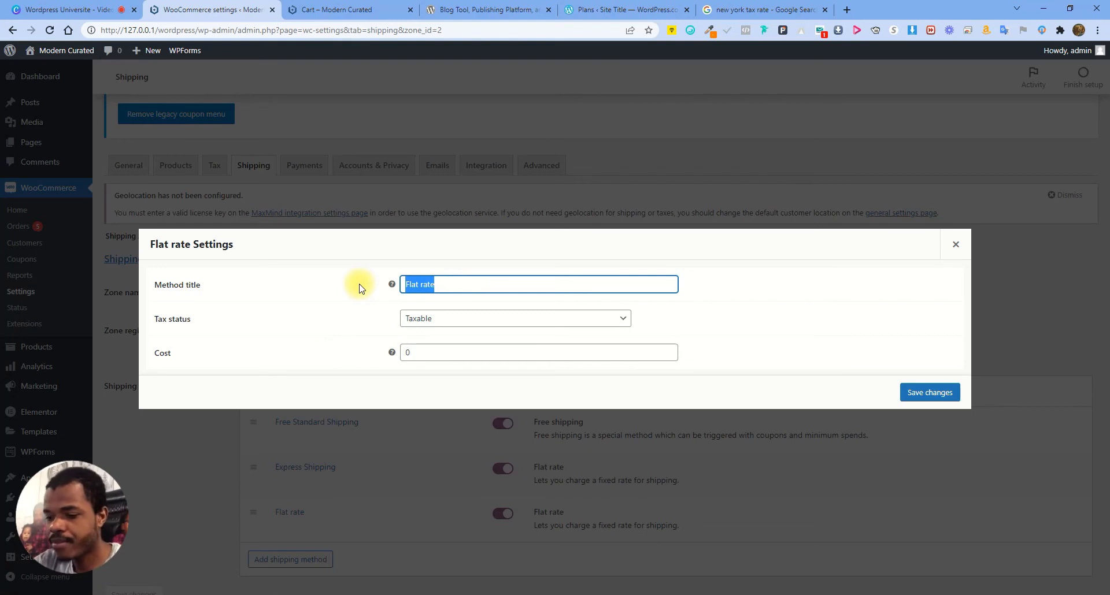
text(!)
key(BackSpace)
text(1 Day Derlive)
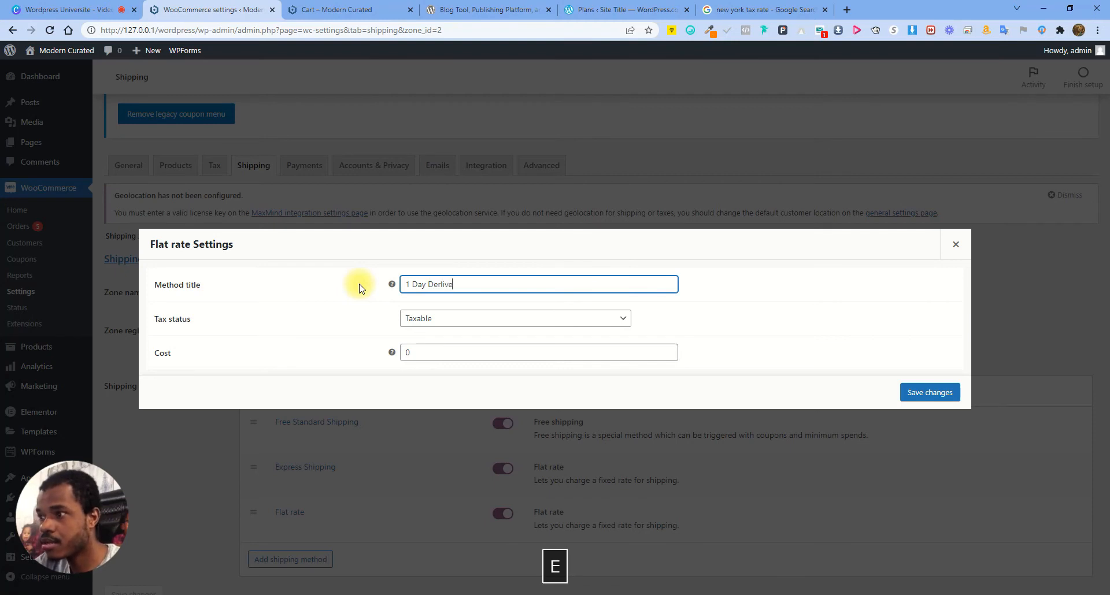
key(BackSpace)
key(BackSpace)
key(BackSpace)
key(BackSpace)
key(BackSpace)
text(livery)
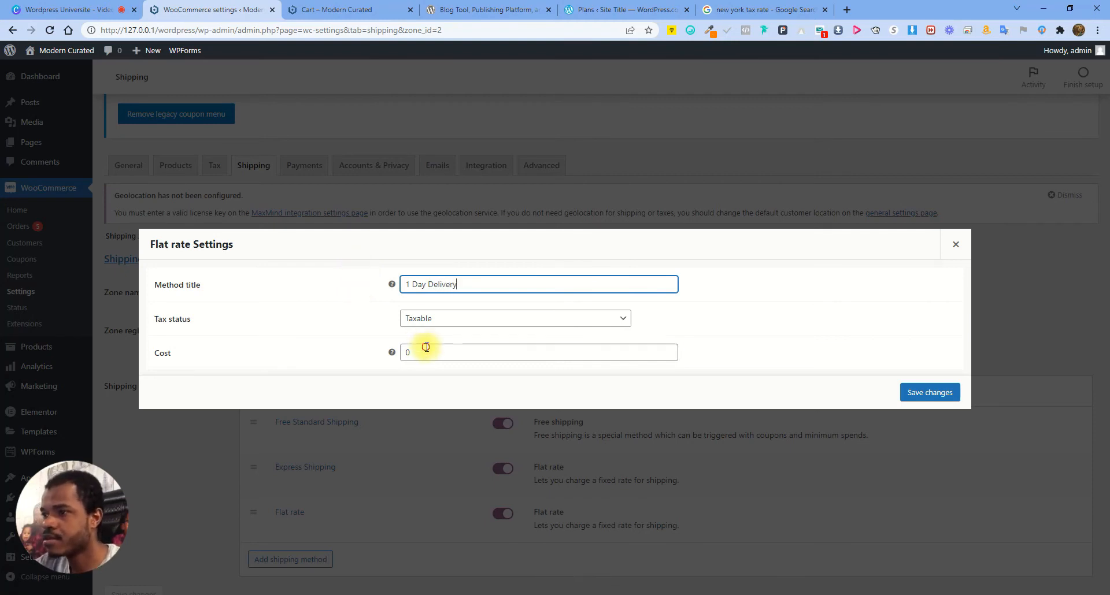
drag(424, 350, 402, 347)
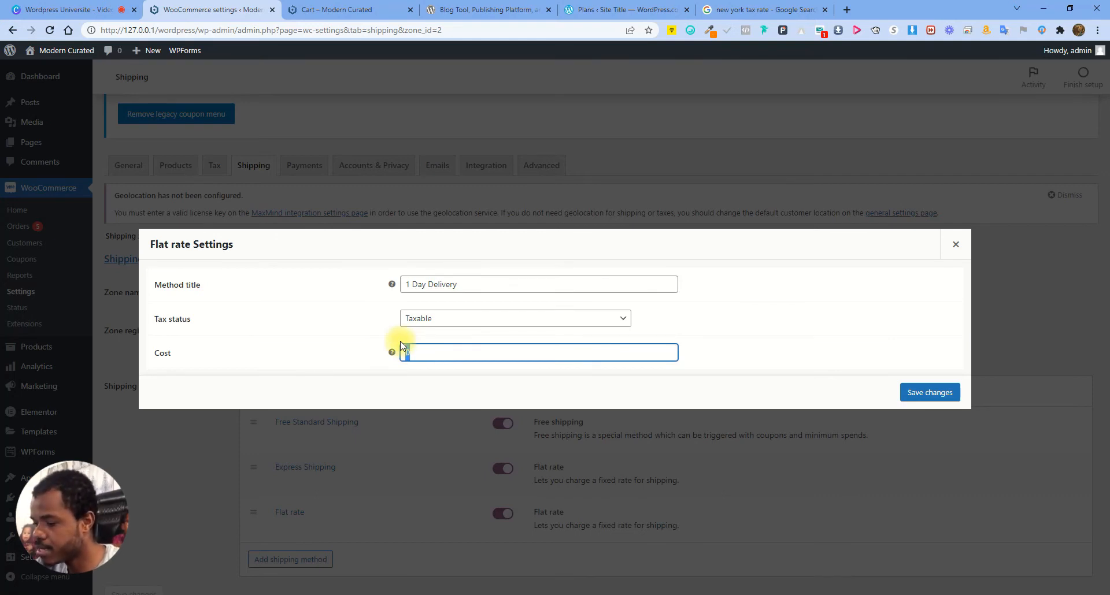
text(9,99)
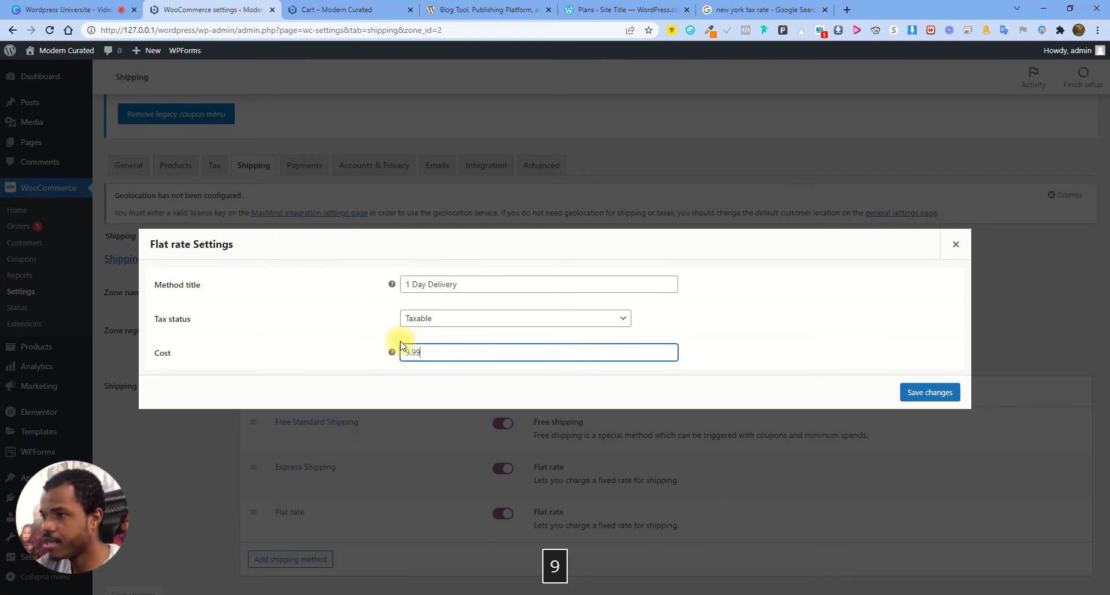
click(923, 393)
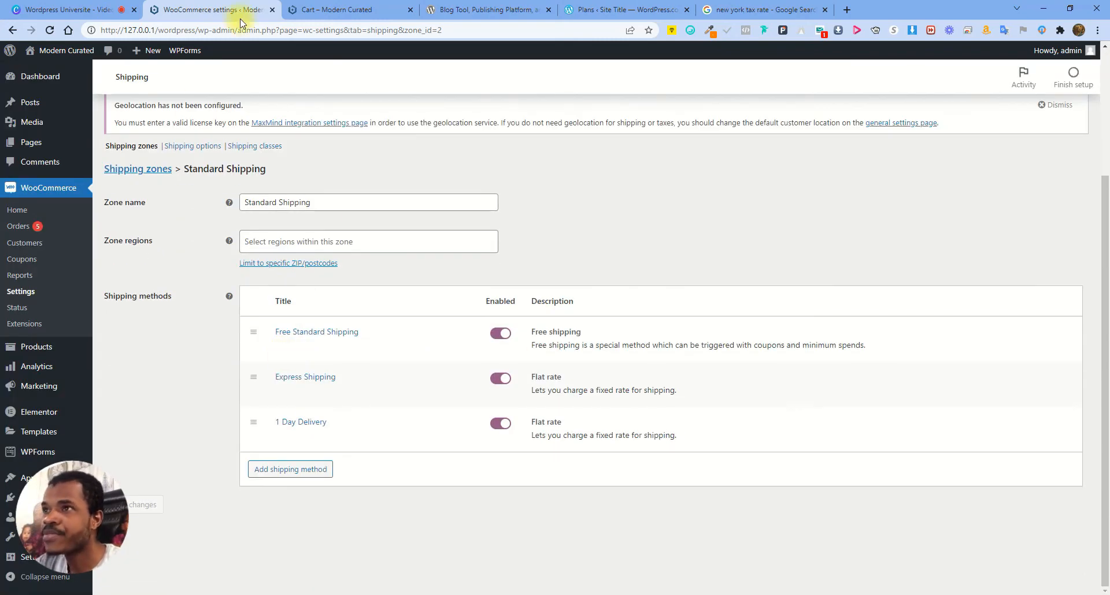
Reload the cart to see the new 1 Day Delivery option
click(341, 9)
click(50, 30)
scroll(703, 402, down, 1)
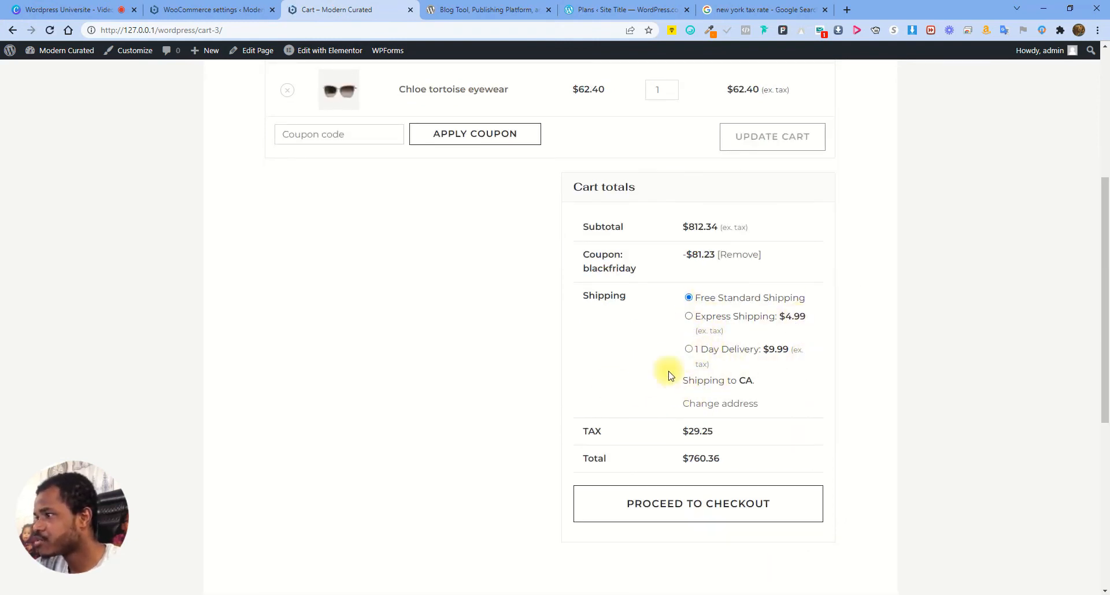
Compare cart totals for 1 Day Delivery, Express and Free Standard Shipping, ending on free ($760.36)
click(689, 350)
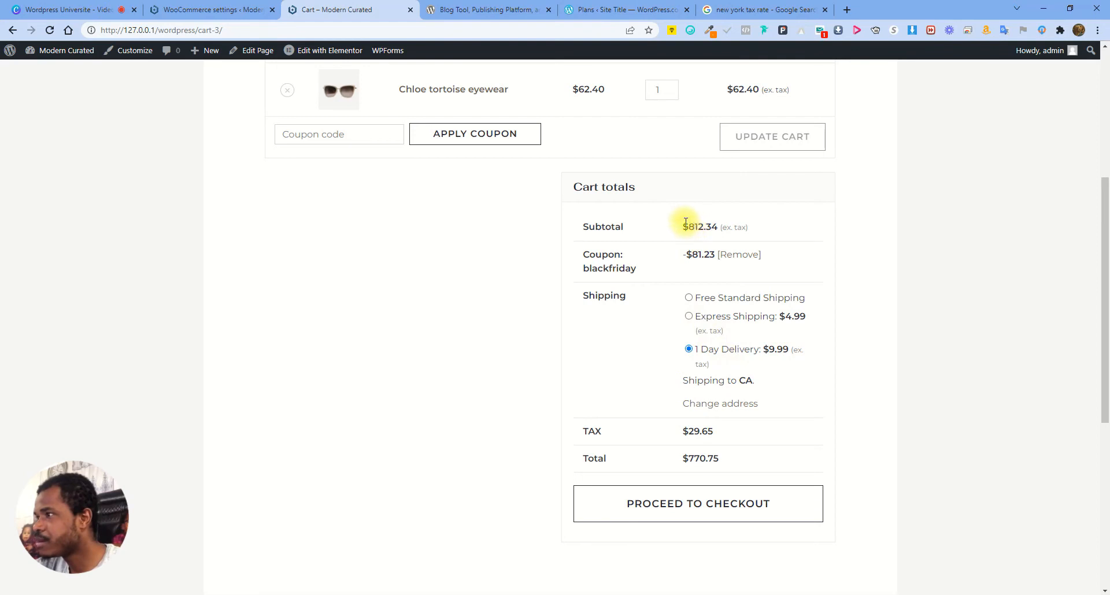
click(689, 316)
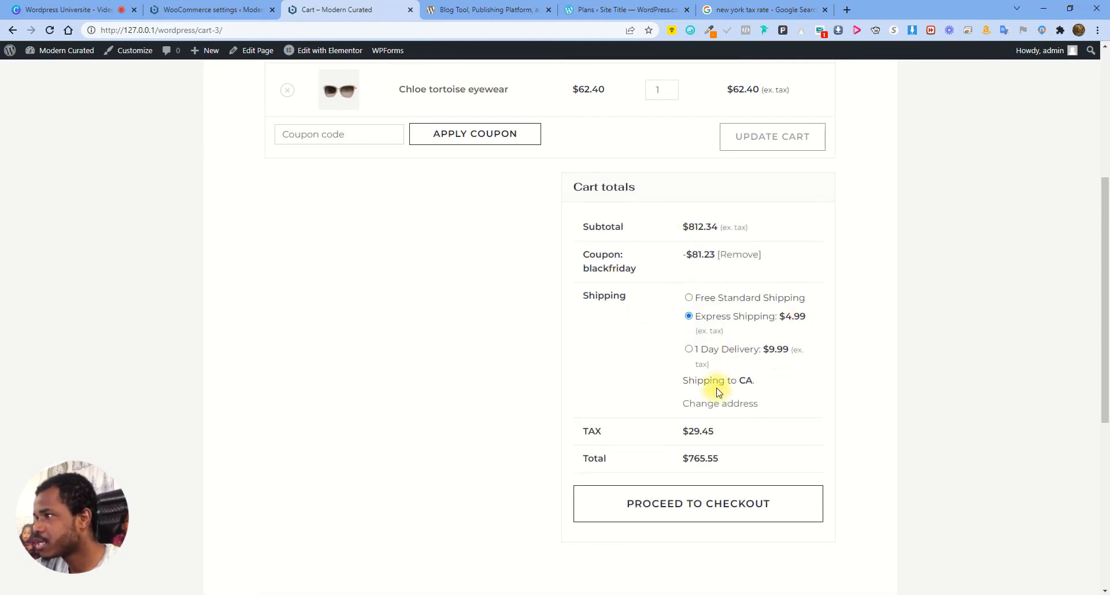
click(689, 300)
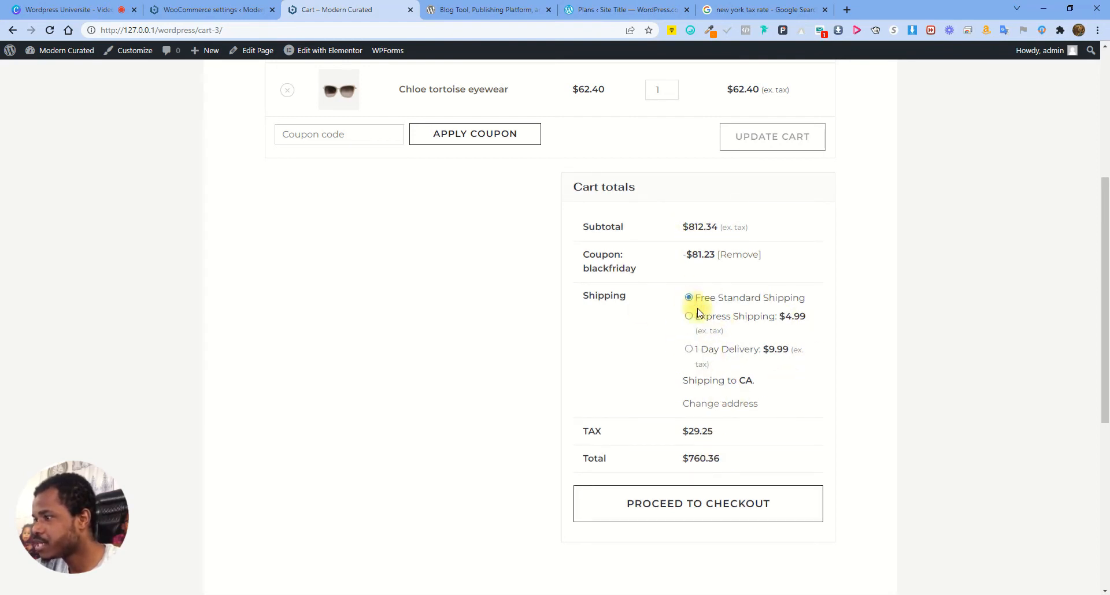
drag(683, 459, 726, 458)
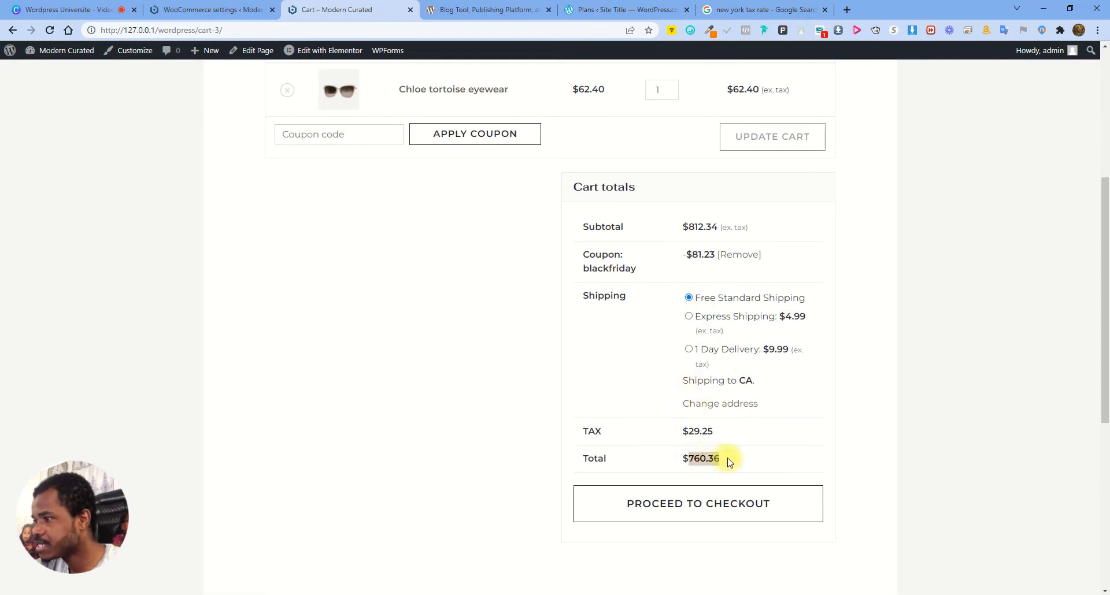
click(688, 349)
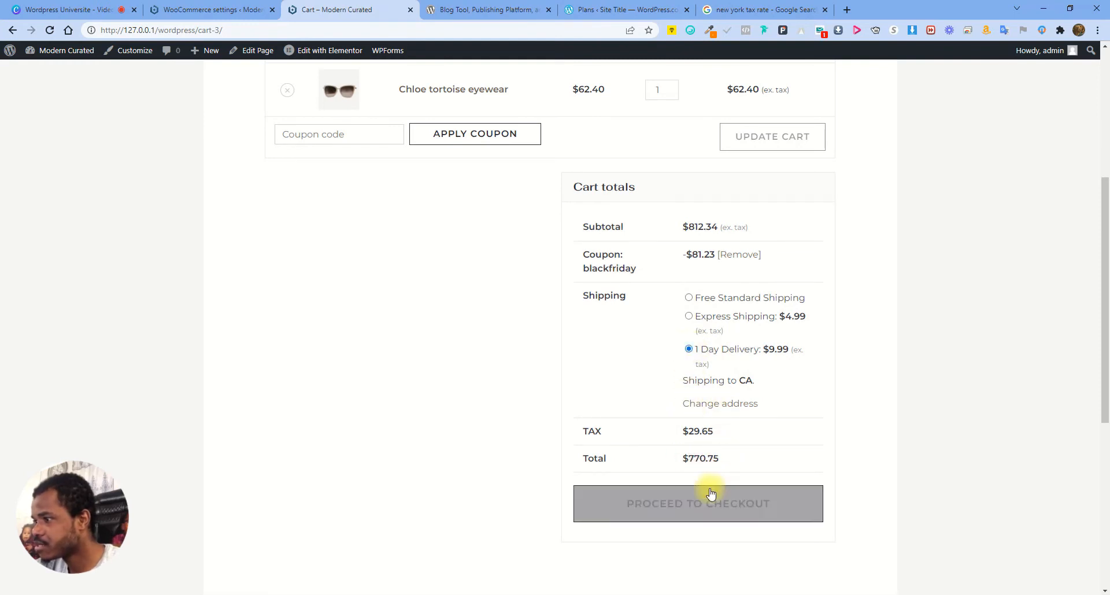
drag(693, 459, 721, 459)
click(689, 317)
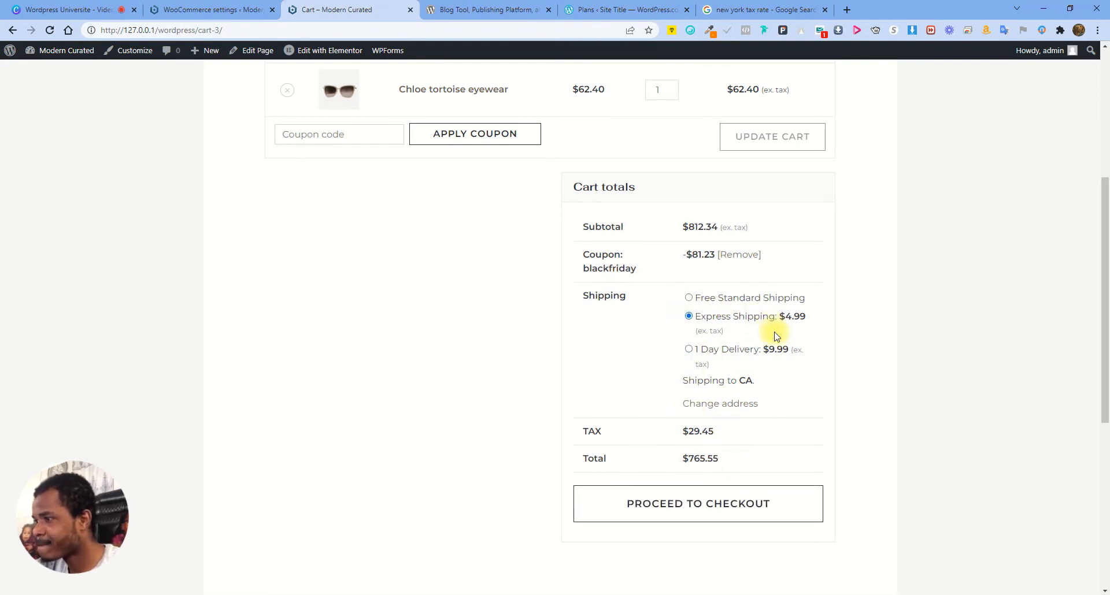
click(688, 297)
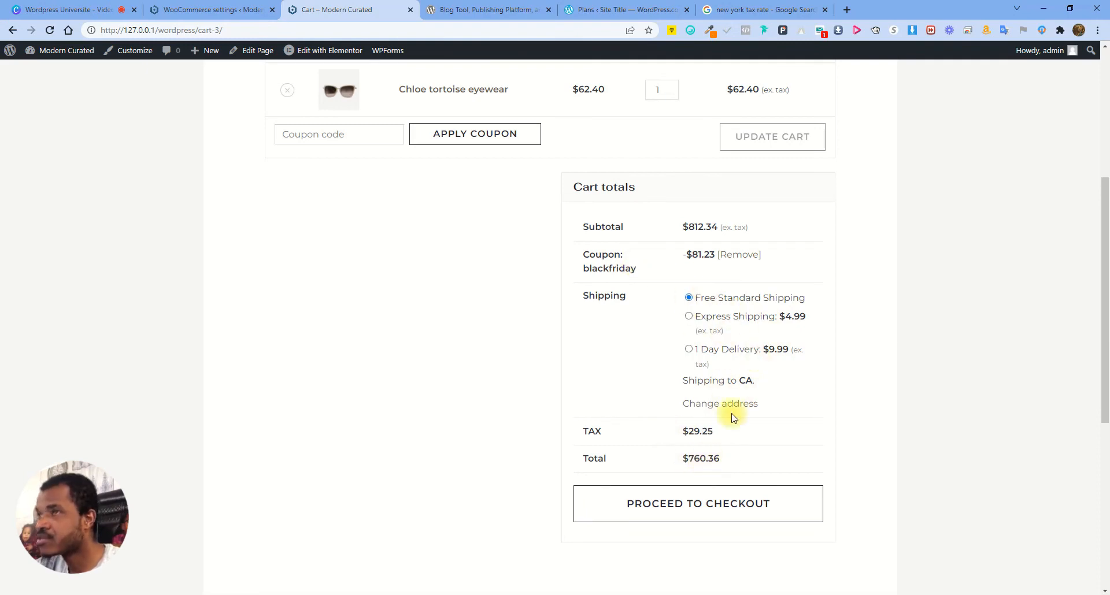
click(234, 10)
Add Local pickup to the Standard Shipping zone's shipping methods
click(315, 469)
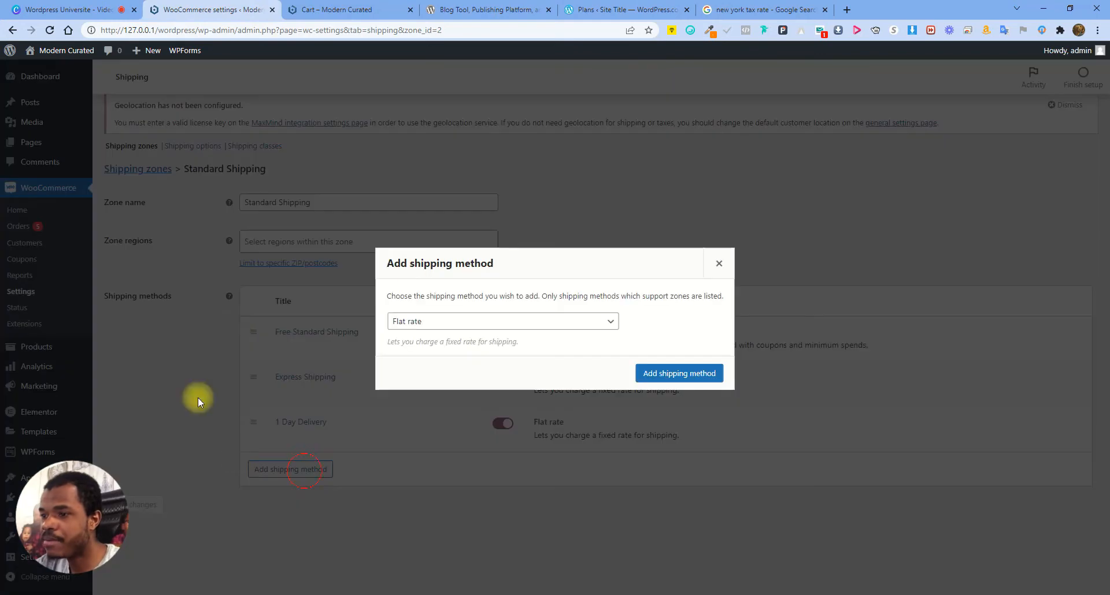
click(458, 321)
click(428, 360)
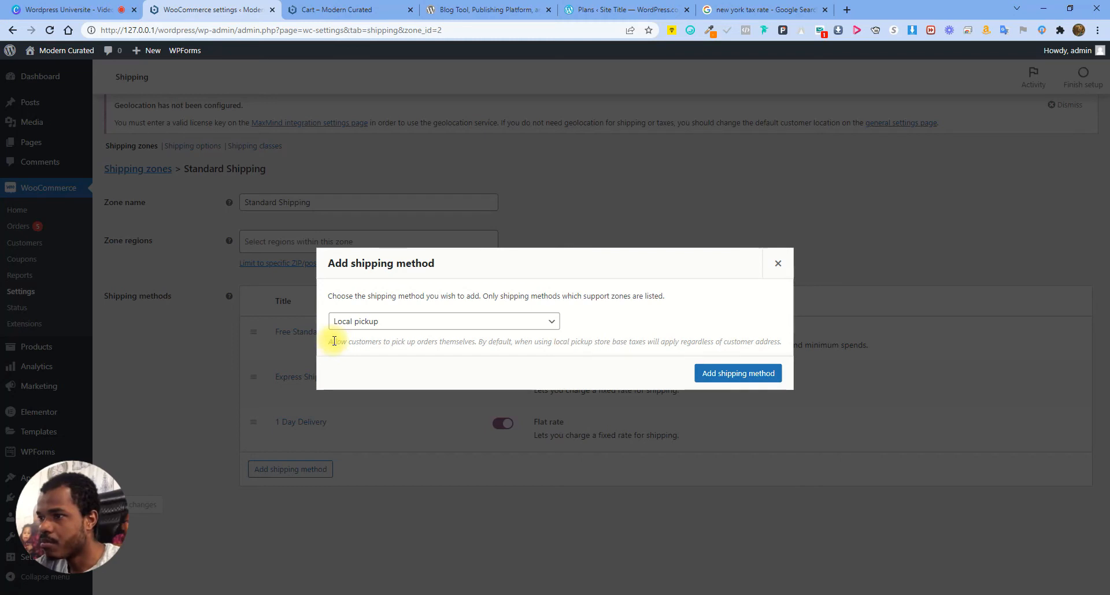
drag(327, 342, 469, 343)
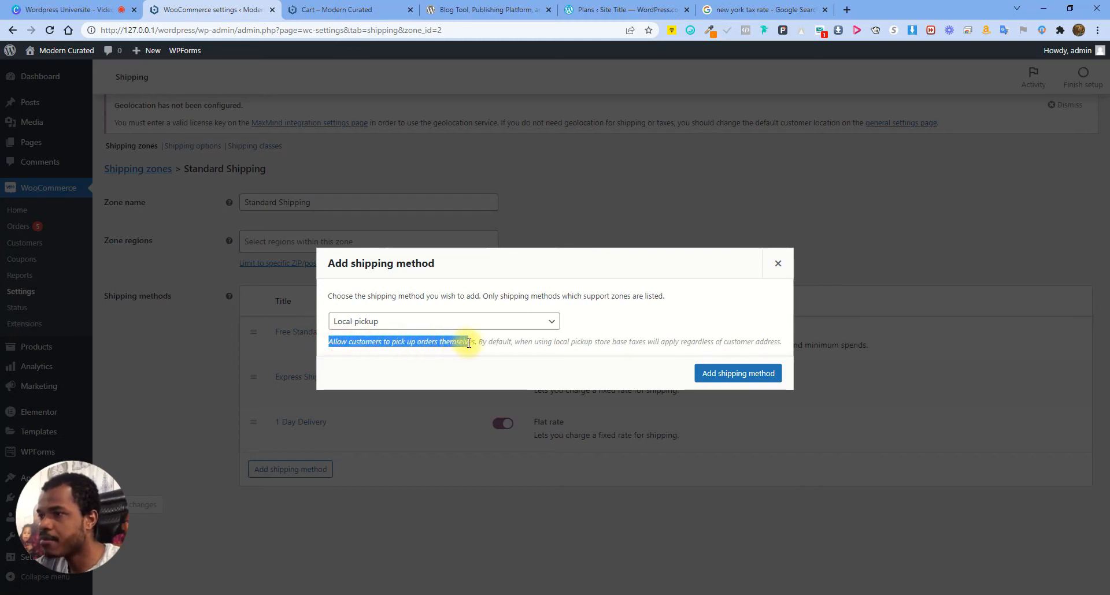
click(409, 340)
drag(418, 342, 481, 345)
click(461, 345)
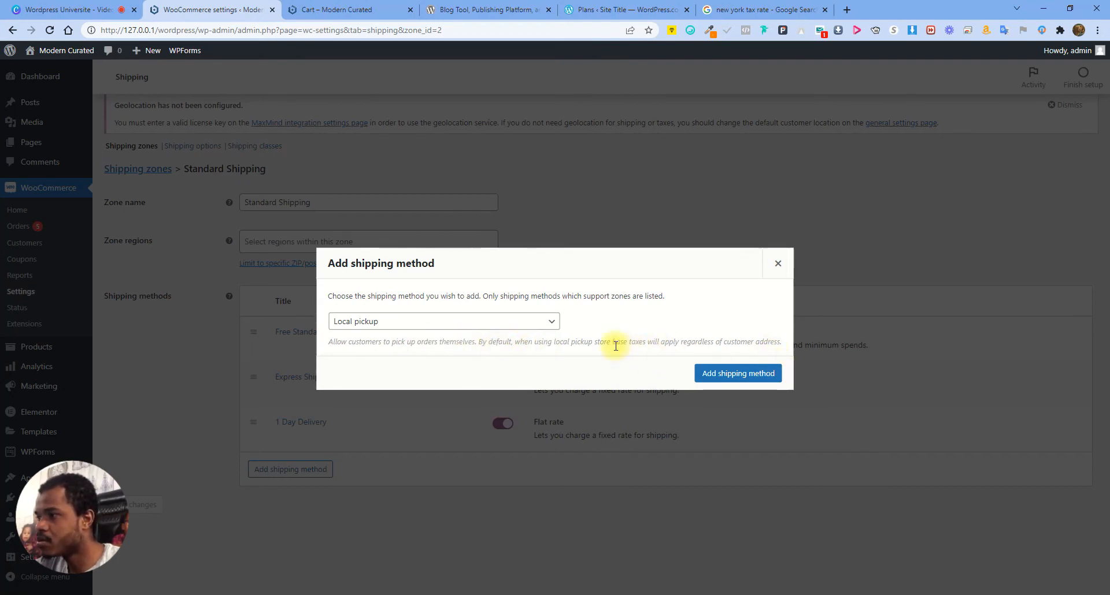
drag(548, 342, 683, 345)
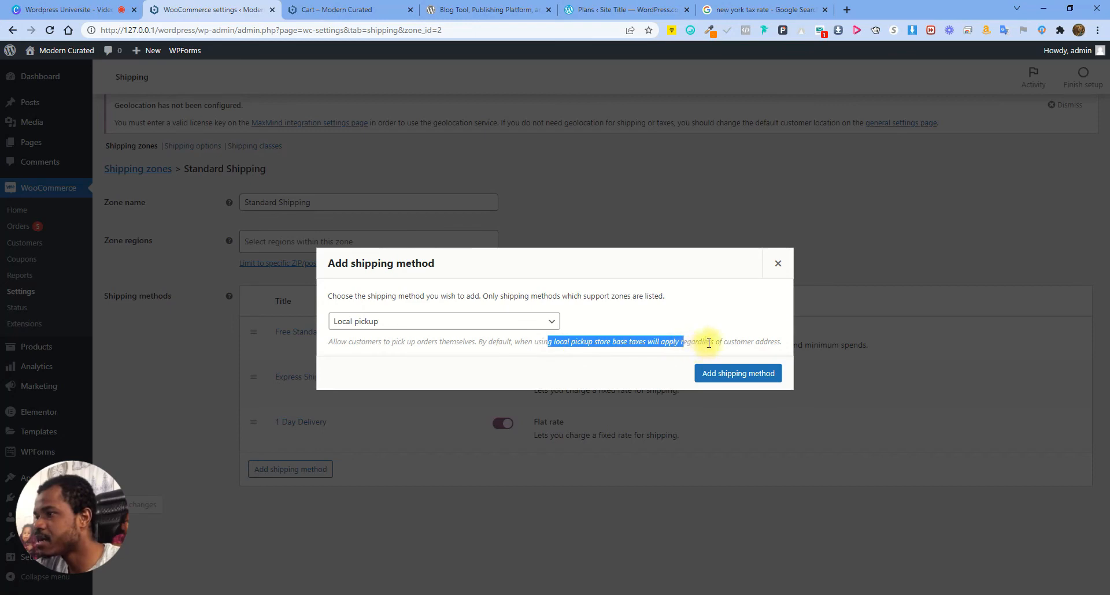
click(696, 344)
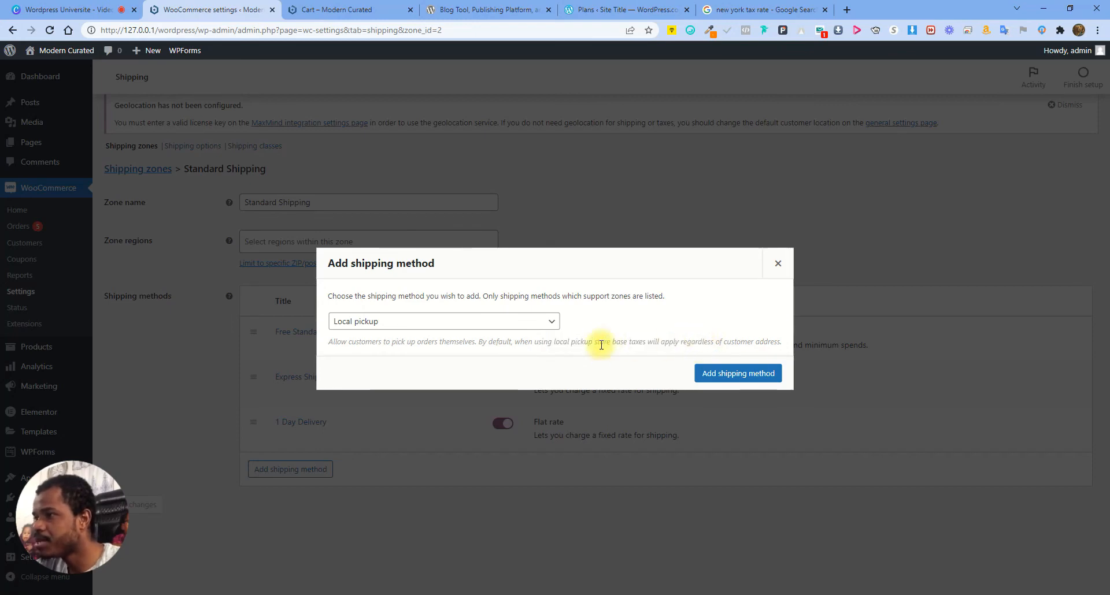
click(753, 376)
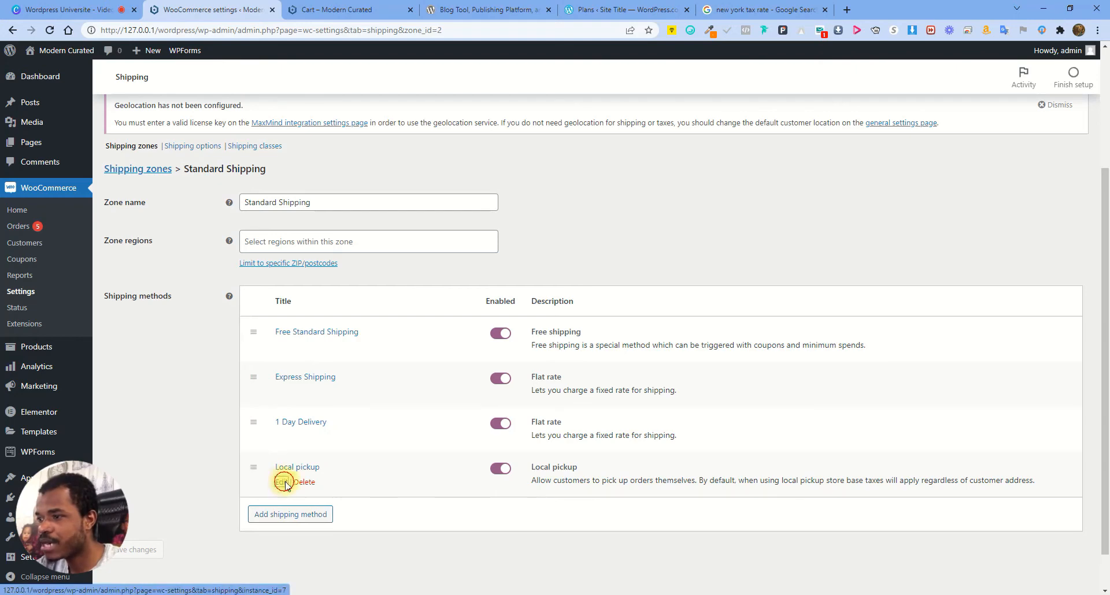
Make Local pickup not taxable, save, and reload the cart to see it listed
click(283, 482)
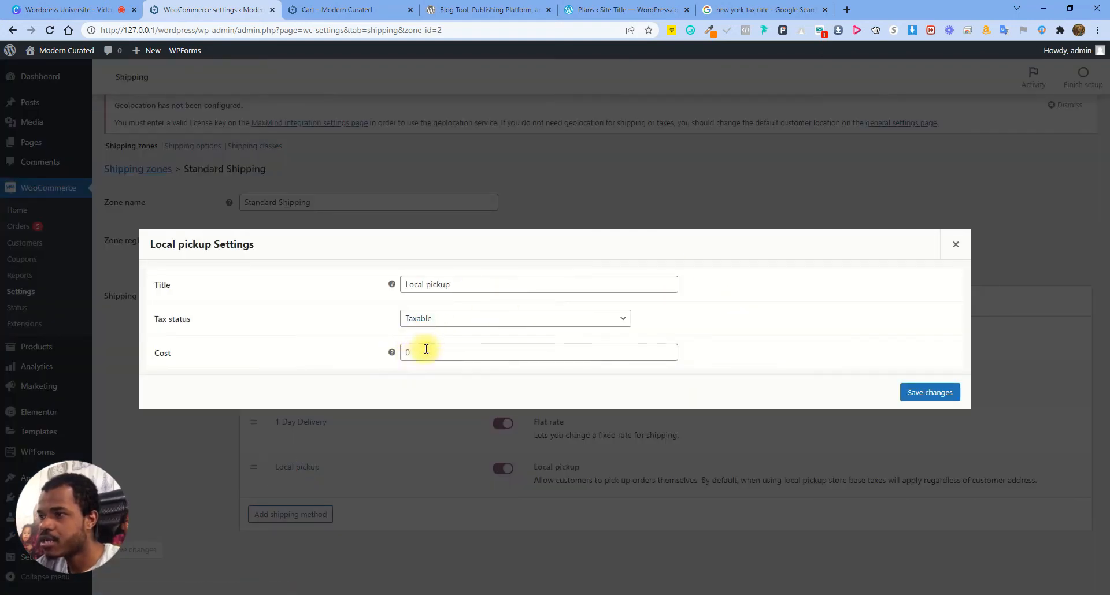
click(403, 351)
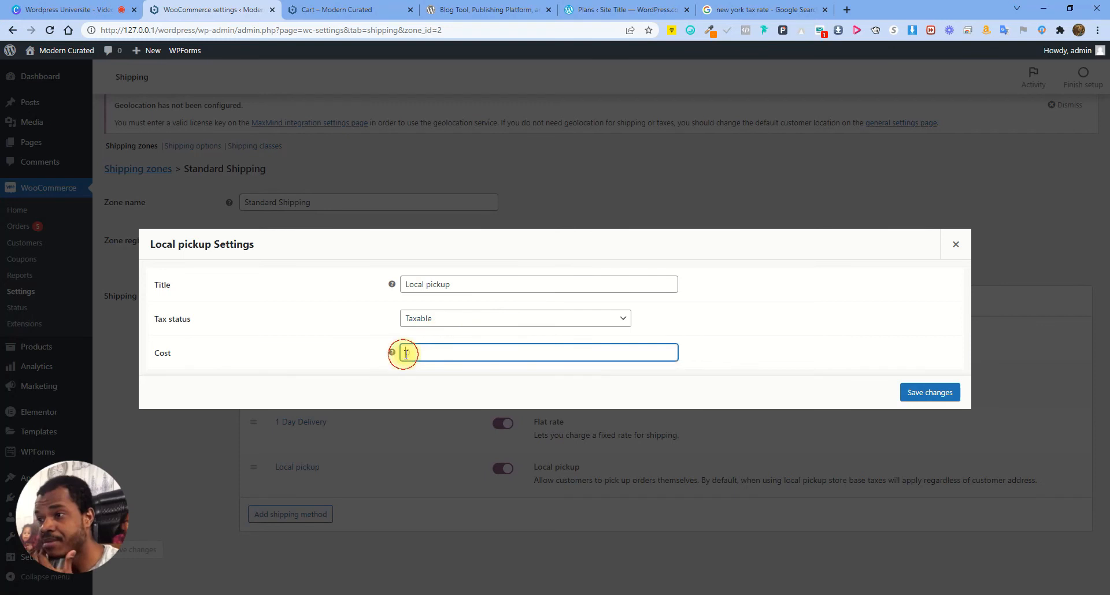
click(520, 322)
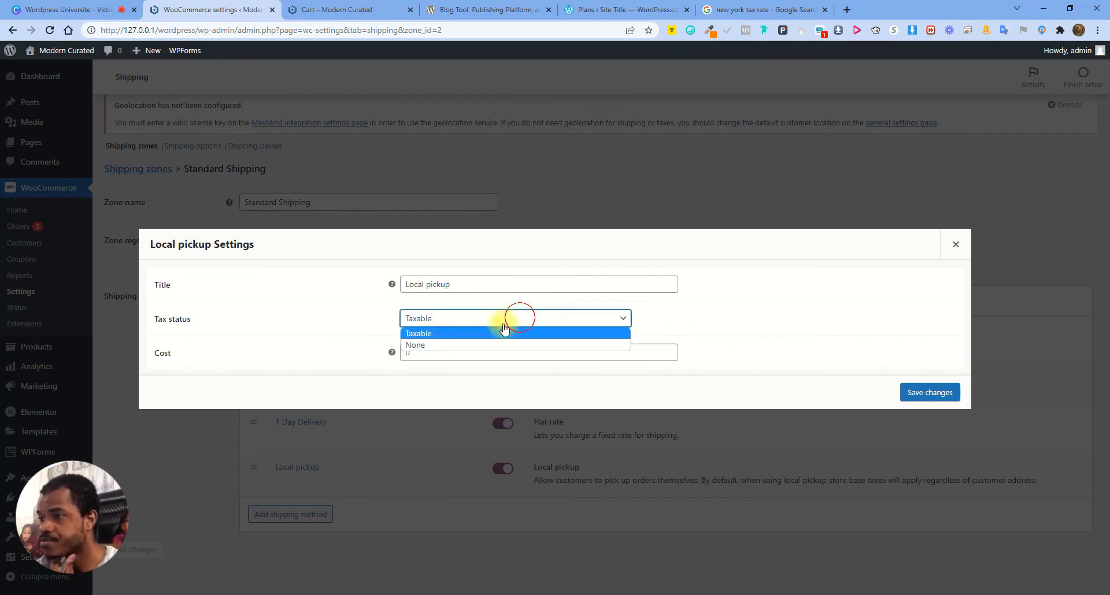
click(423, 347)
click(927, 393)
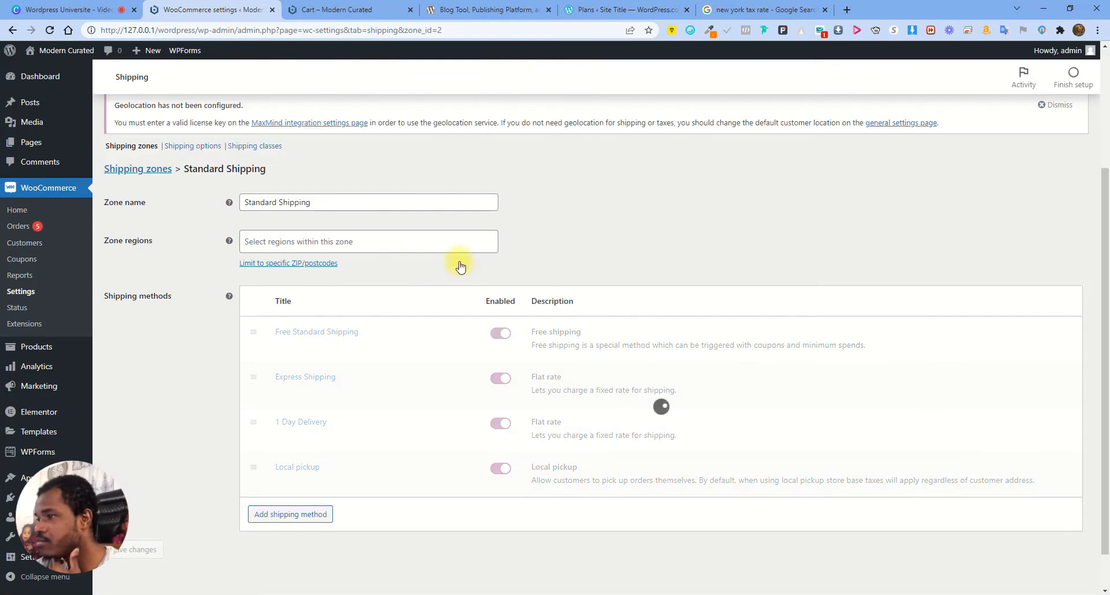
click(324, 9)
click(50, 30)
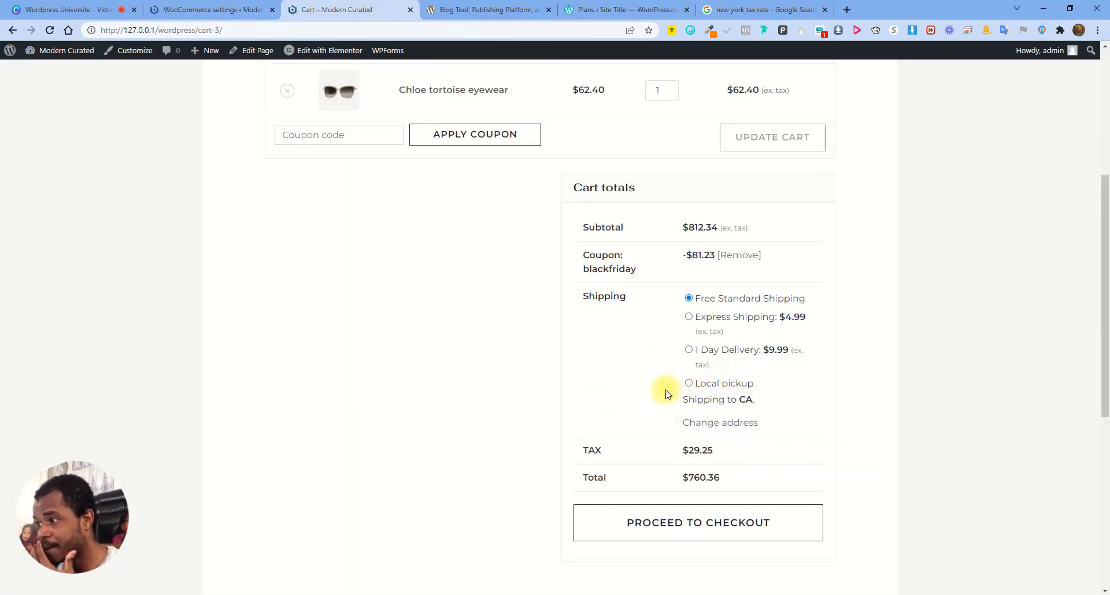
Select Local pickup in the cart, then make Local pickup Taxable with cost 3.99
click(688, 385)
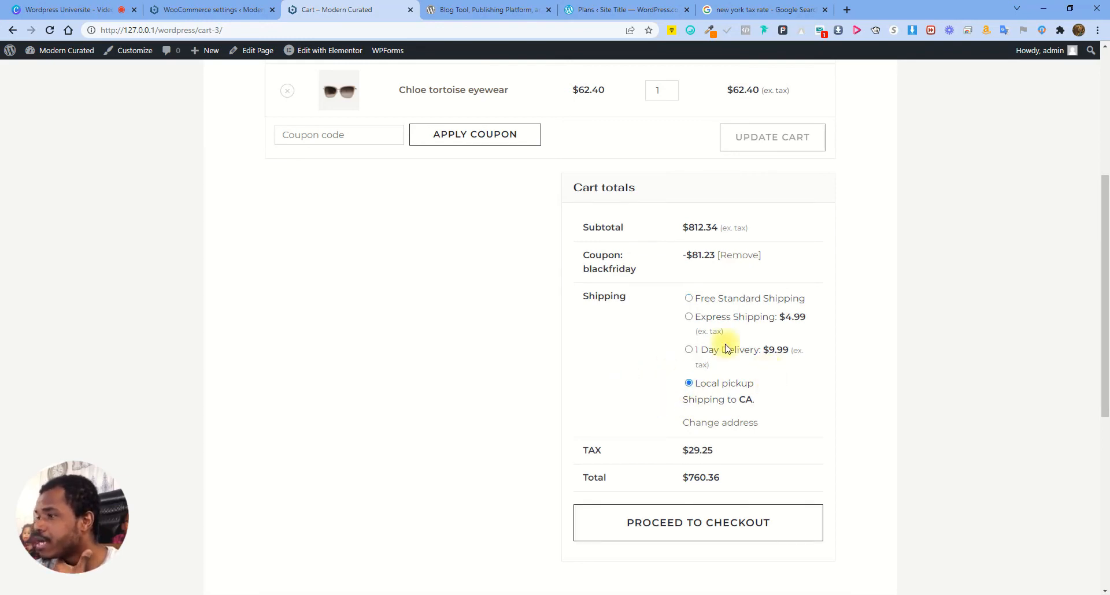
click(243, 9)
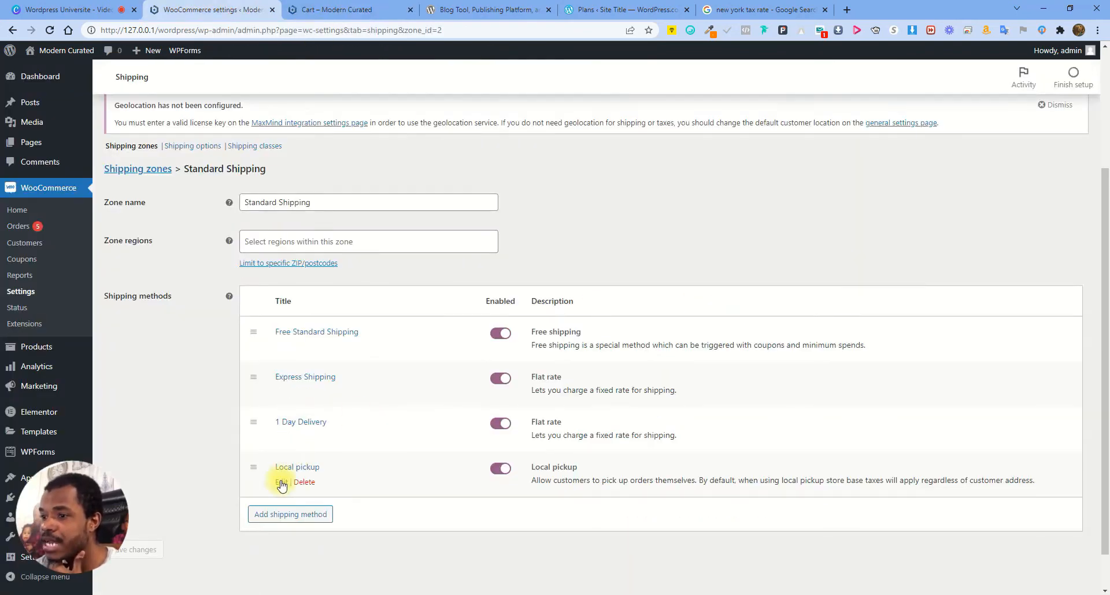
click(282, 482)
click(432, 318)
click(423, 334)
click(408, 352)
key(Delete)
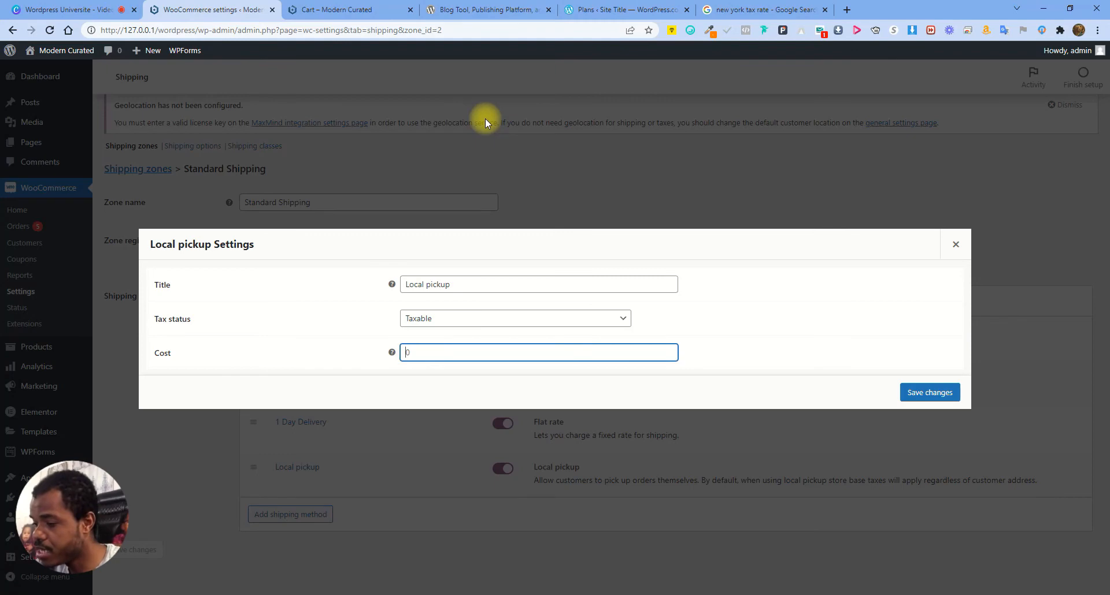
text(3.99)
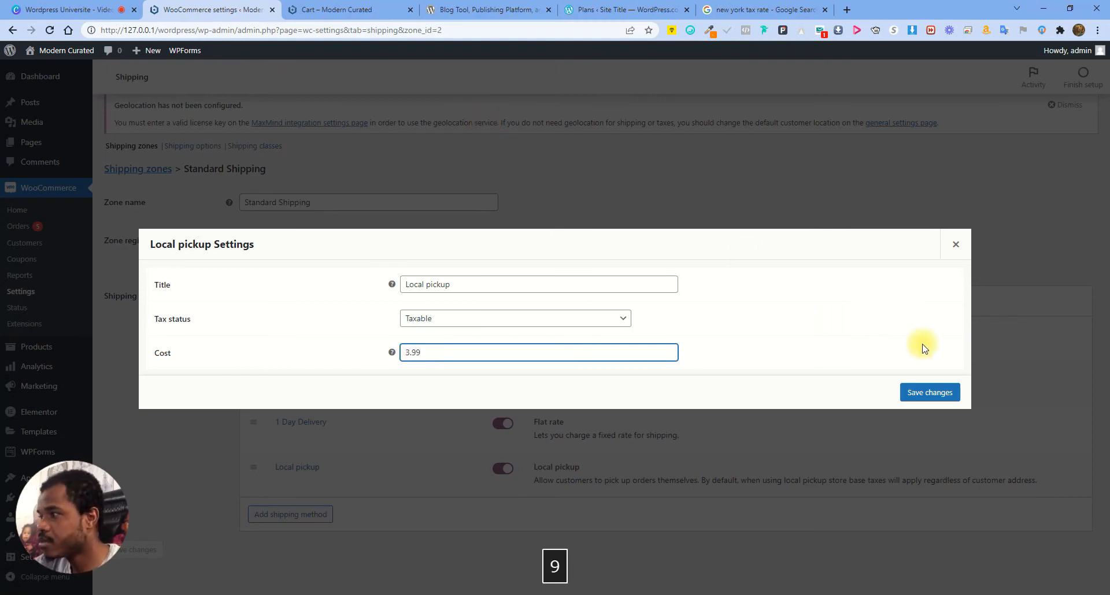
click(947, 393)
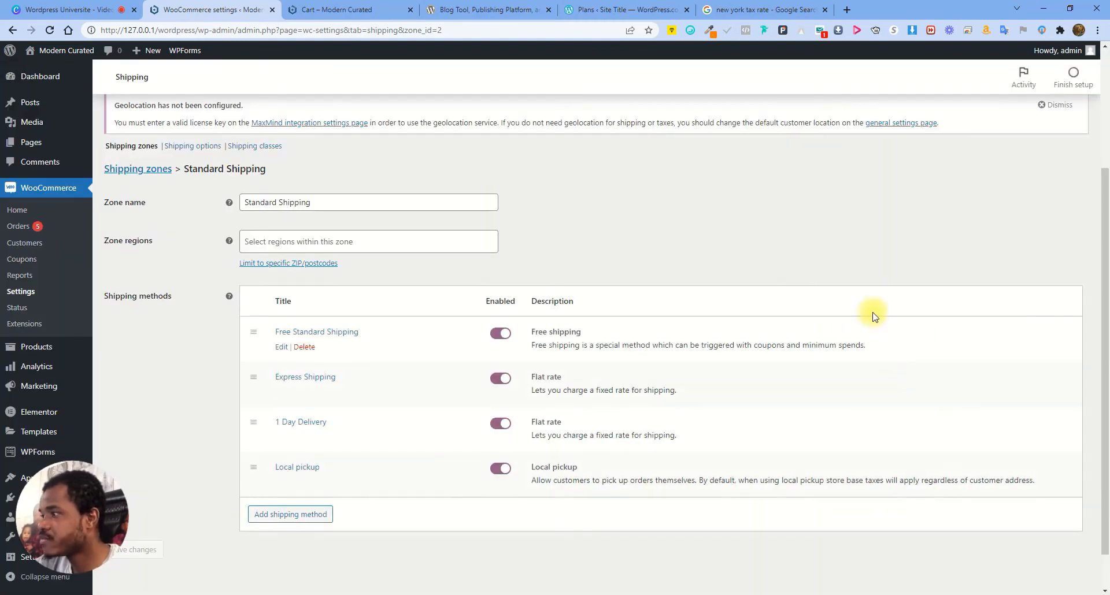
Reload the cart to confirm $3.99 pickup shipping and a $764.51 total
click(341, 10)
click(49, 30)
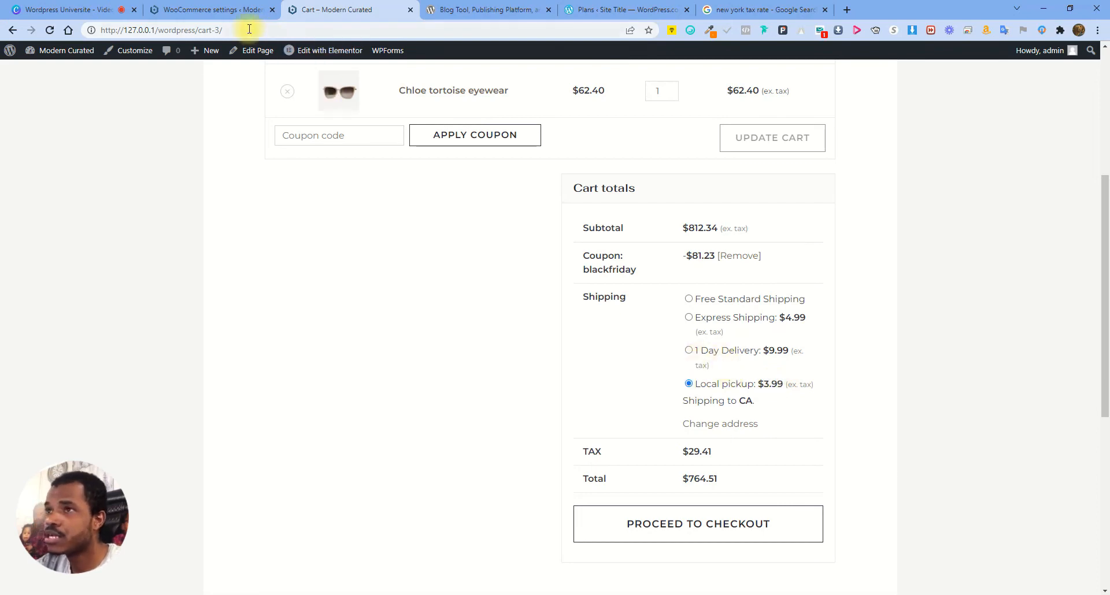
click(258, 6)
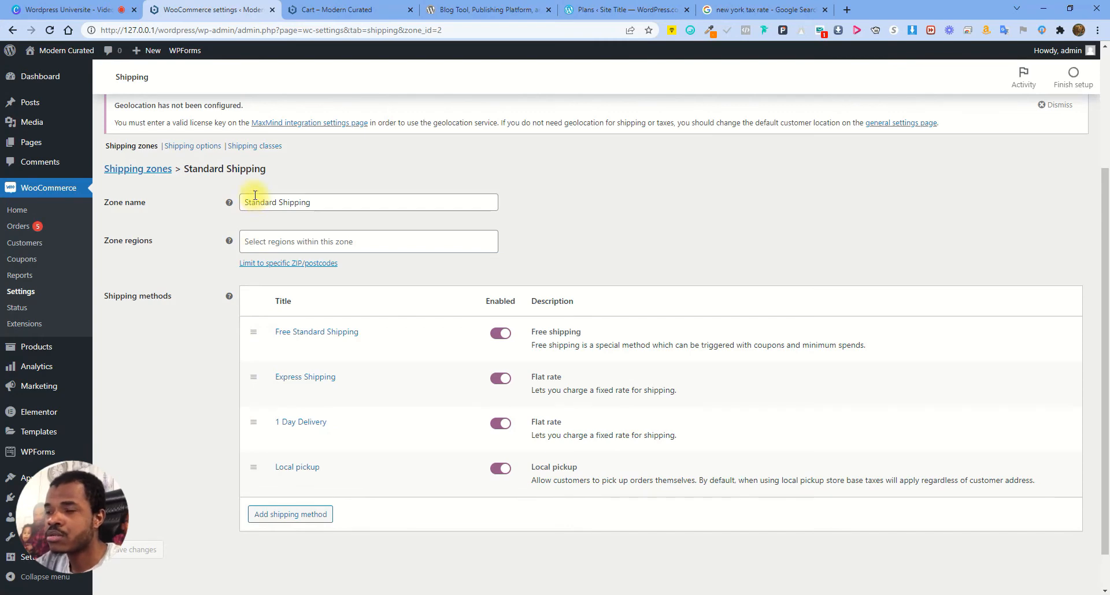
In Shipping options, switch destination to shipping address and back to billing, then view Shipping classes
click(197, 146)
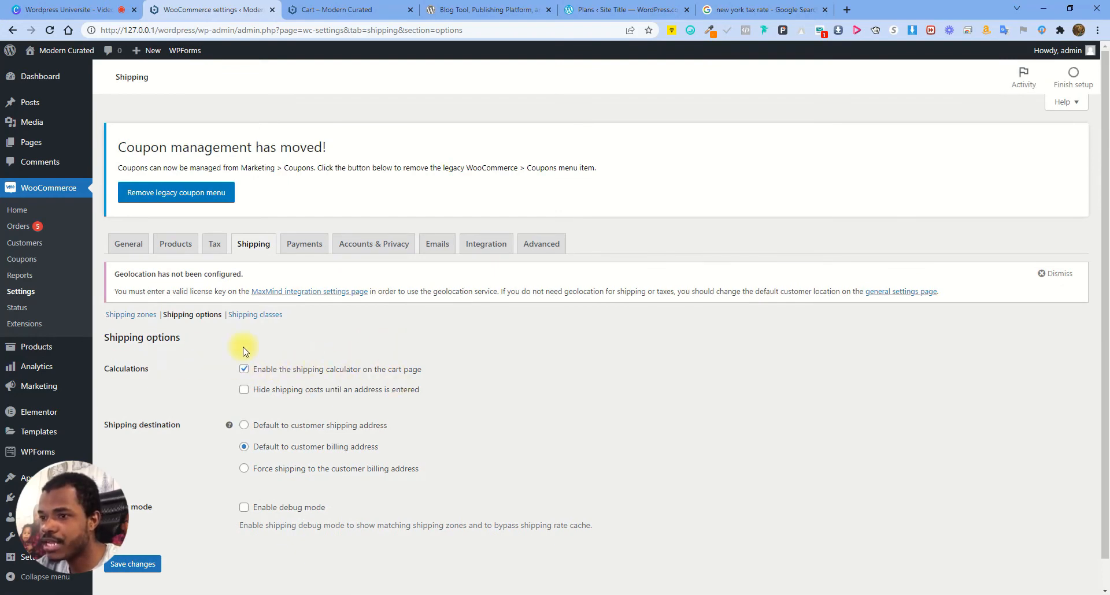
scroll(511, 375, down, 1)
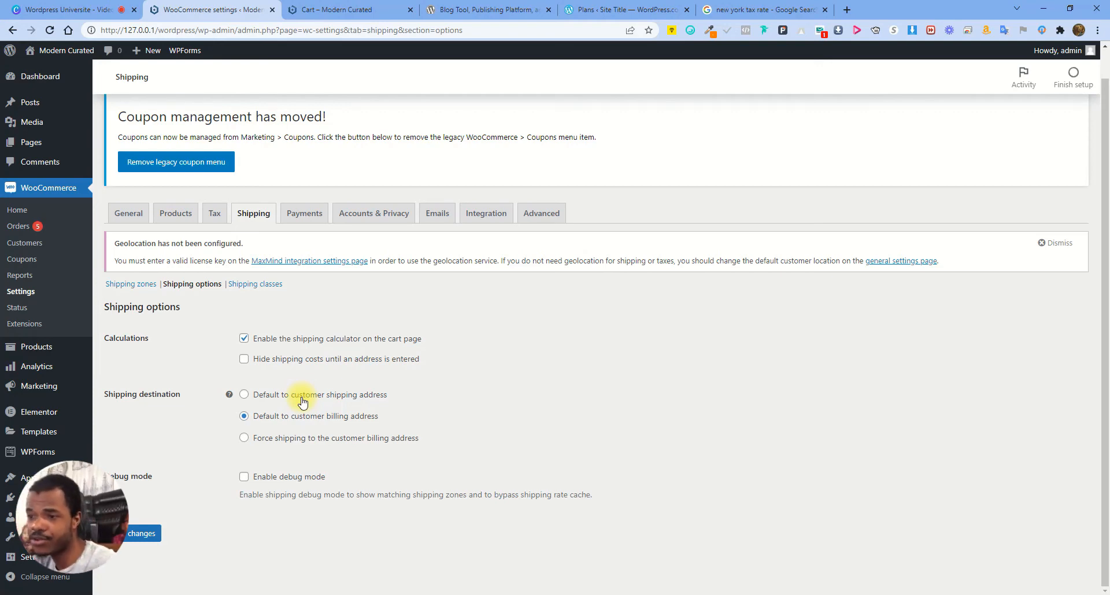
click(244, 395)
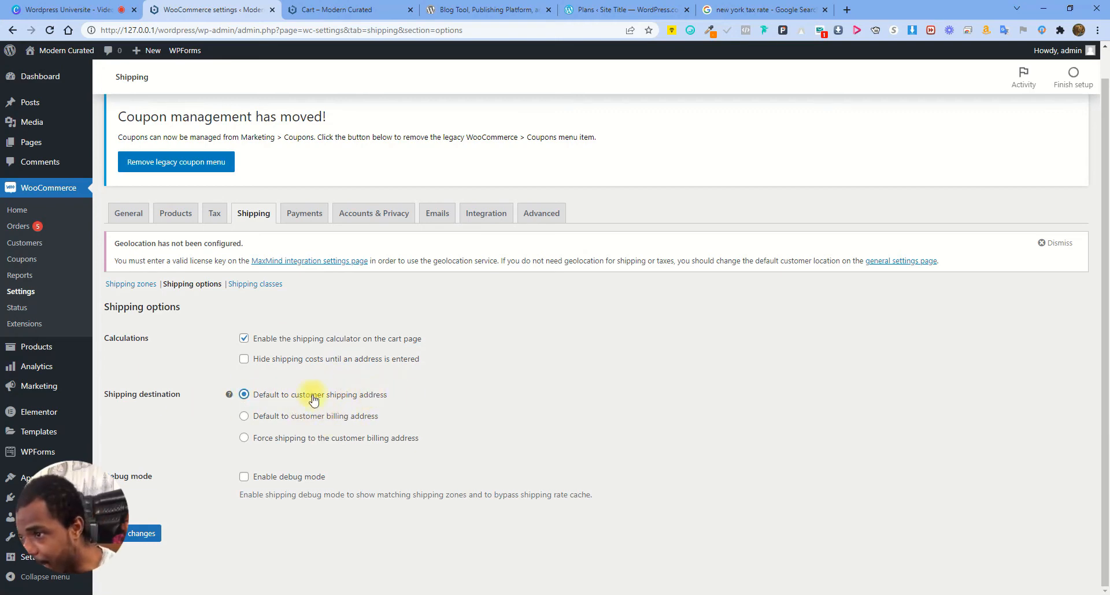
click(244, 416)
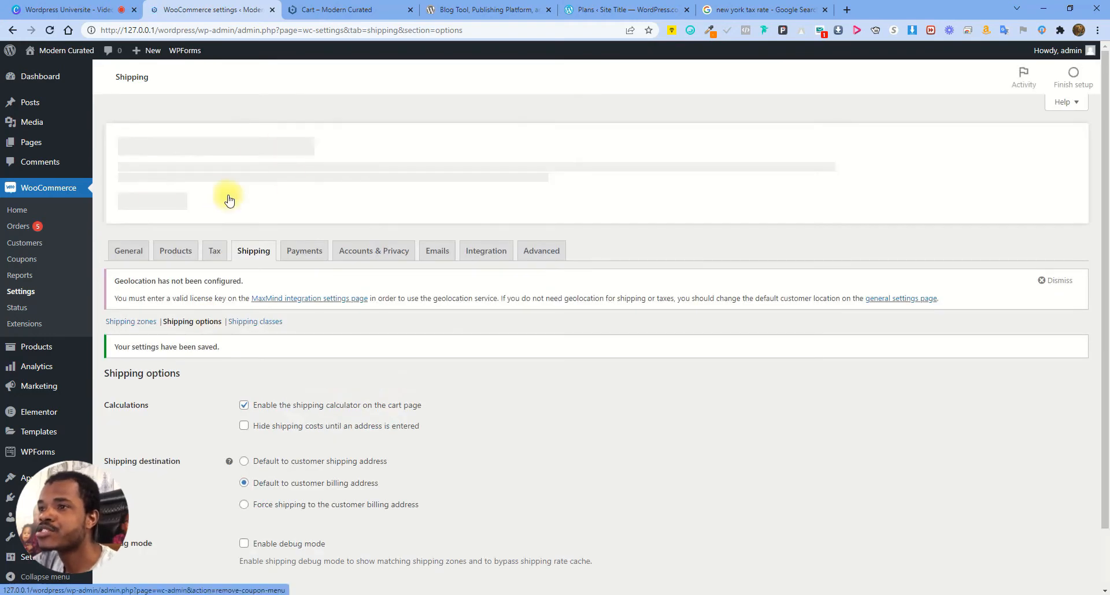
click(264, 316)
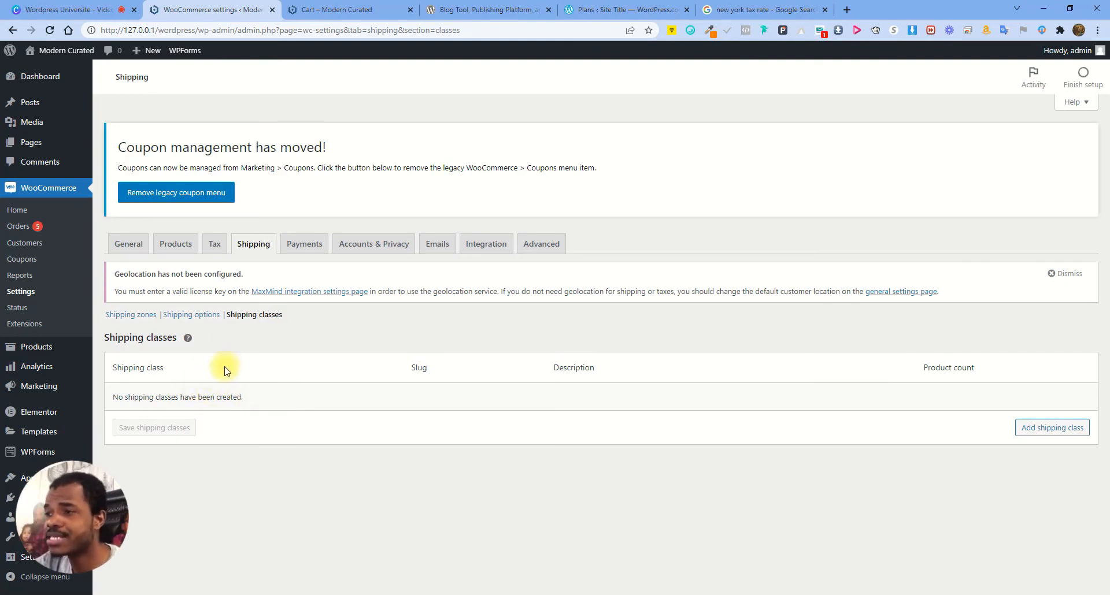
Create a shipping class named 'Free Shipping'
click(1040, 435)
click(295, 408)
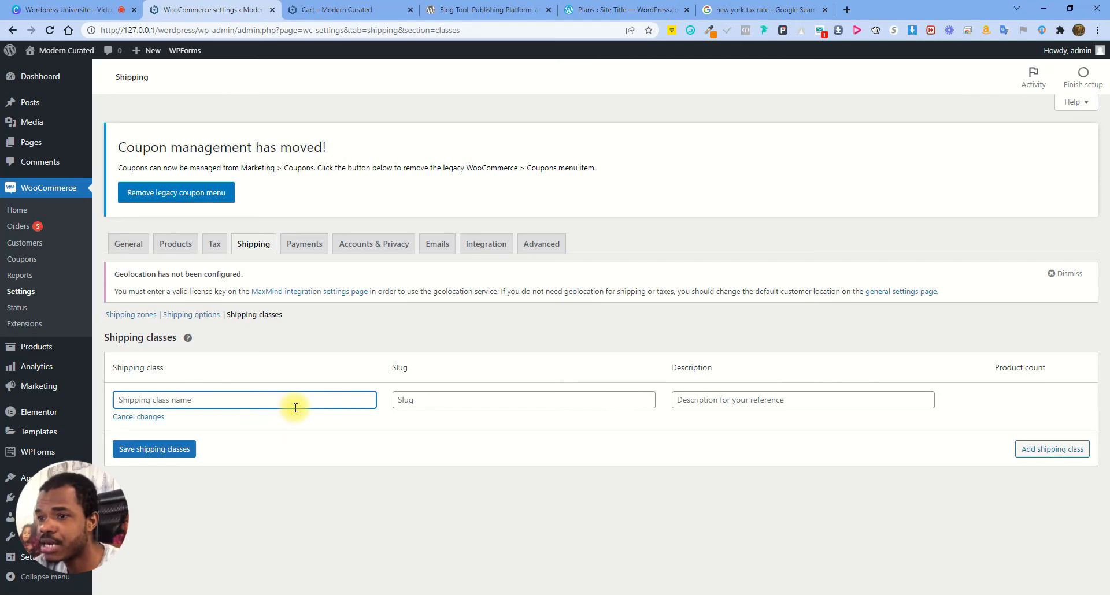
text(Free)
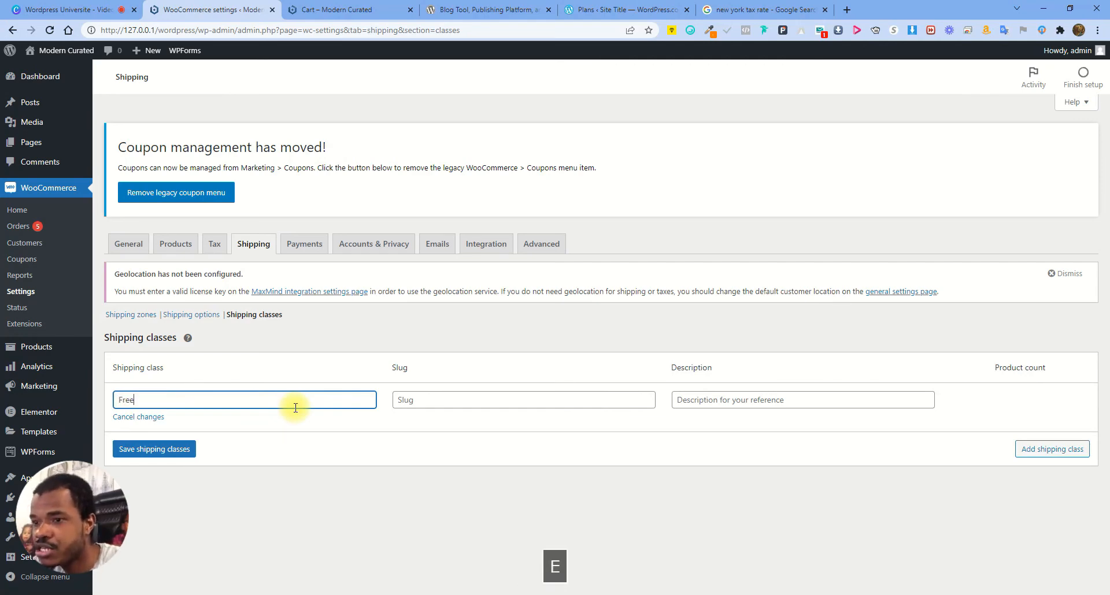
text( Shipping)
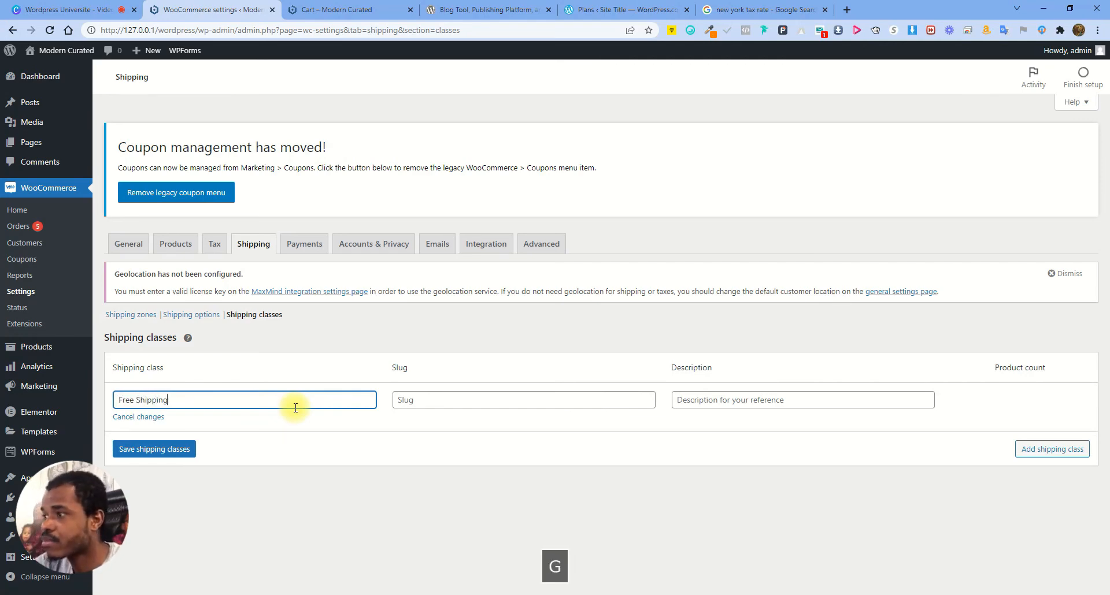
click(492, 400)
click(752, 403)
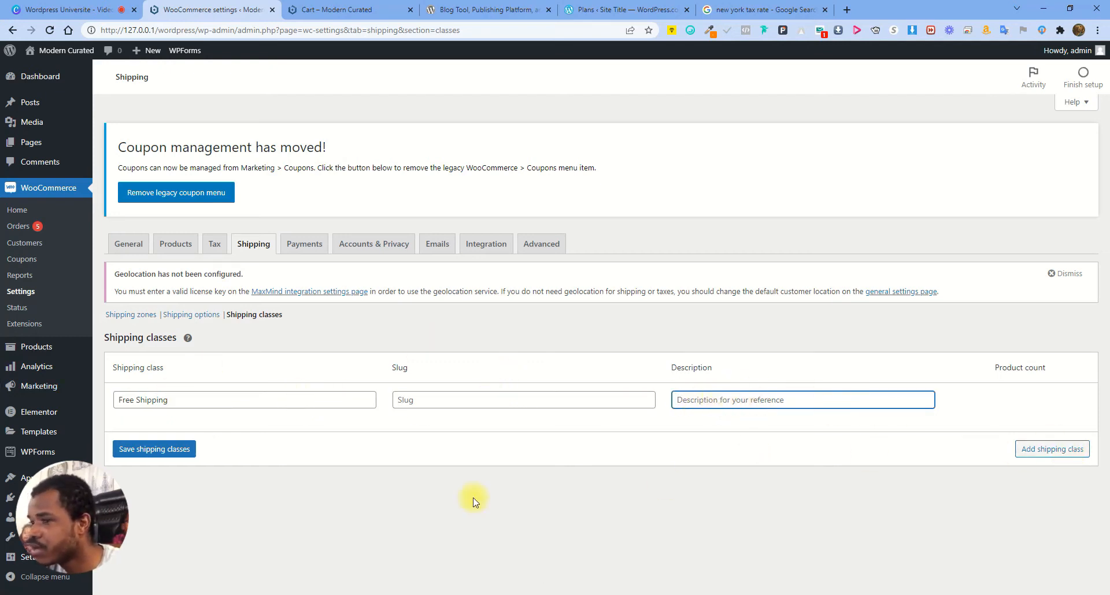
click(175, 450)
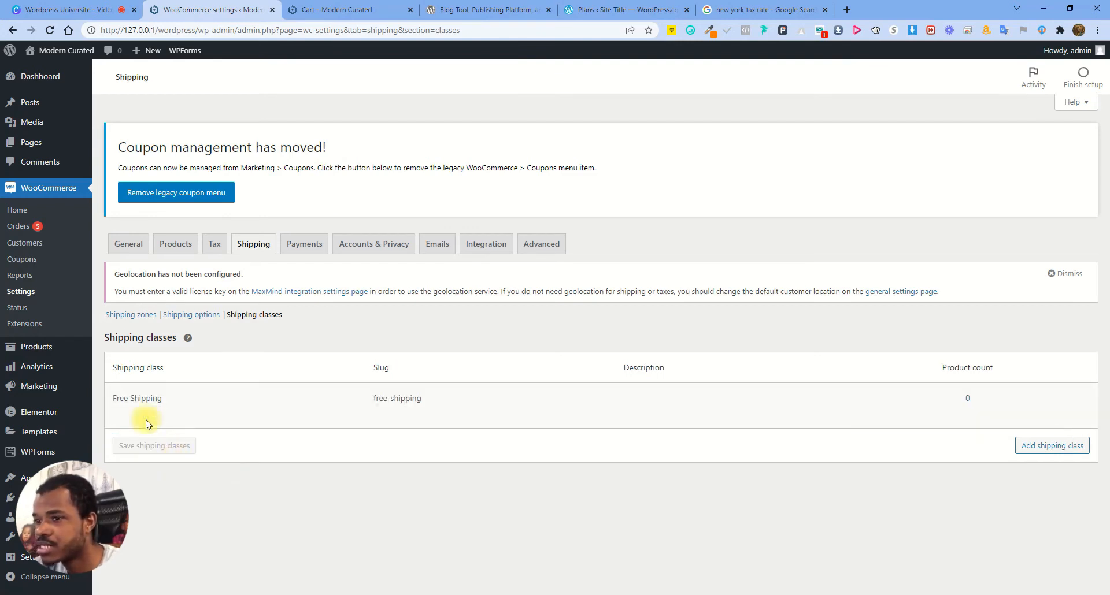
Create a second shipping class named 'Express Shipping' and go to the Payments settings
click(1032, 448)
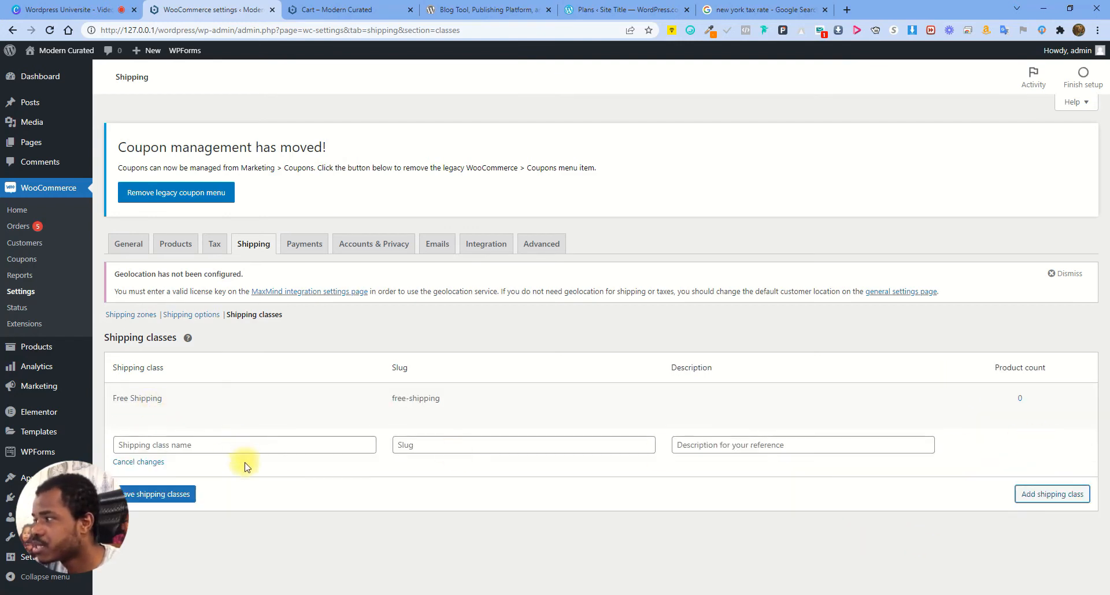
click(177, 446)
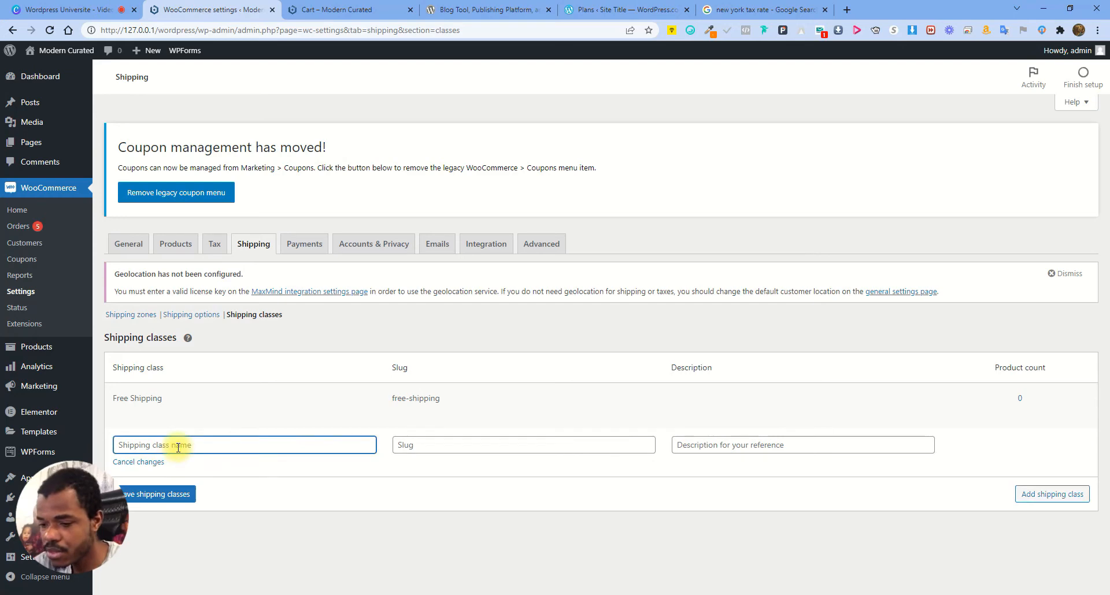
text(Ex)
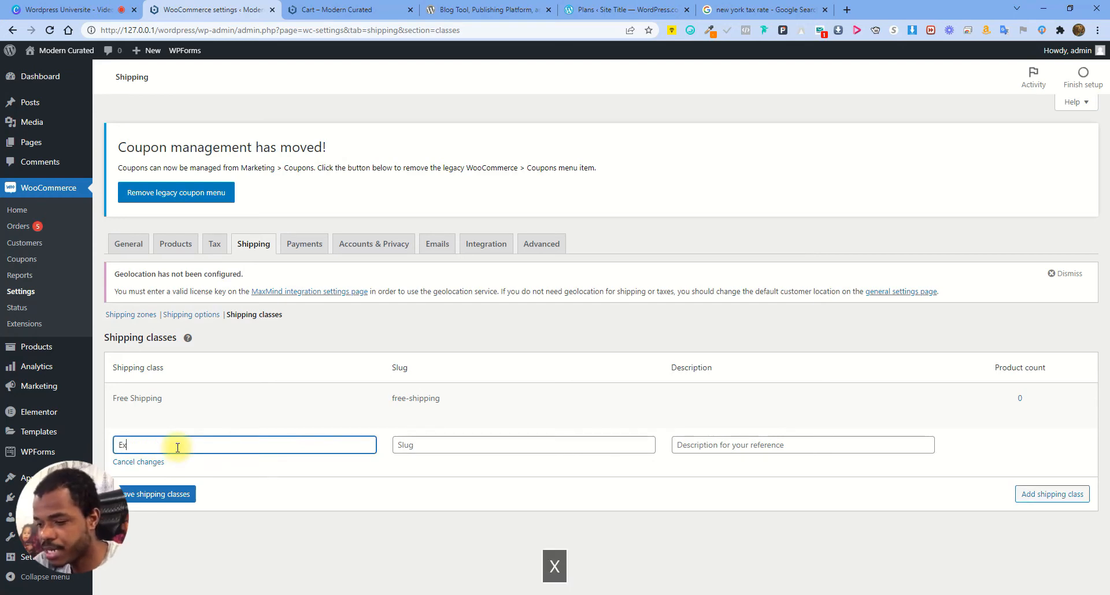
text(press S)
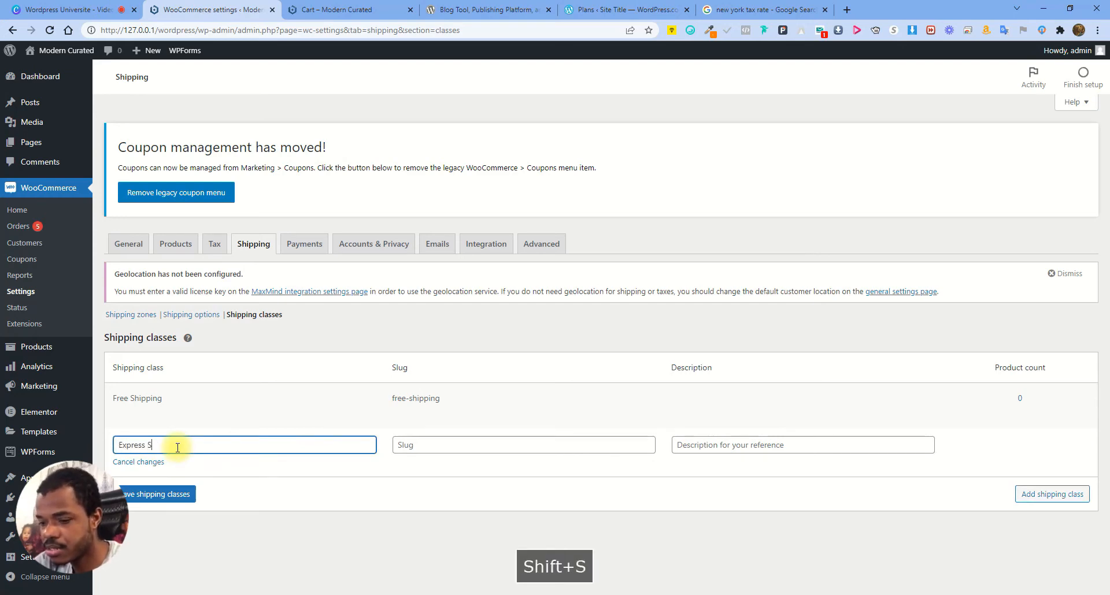
text(hipping)
click(428, 445)
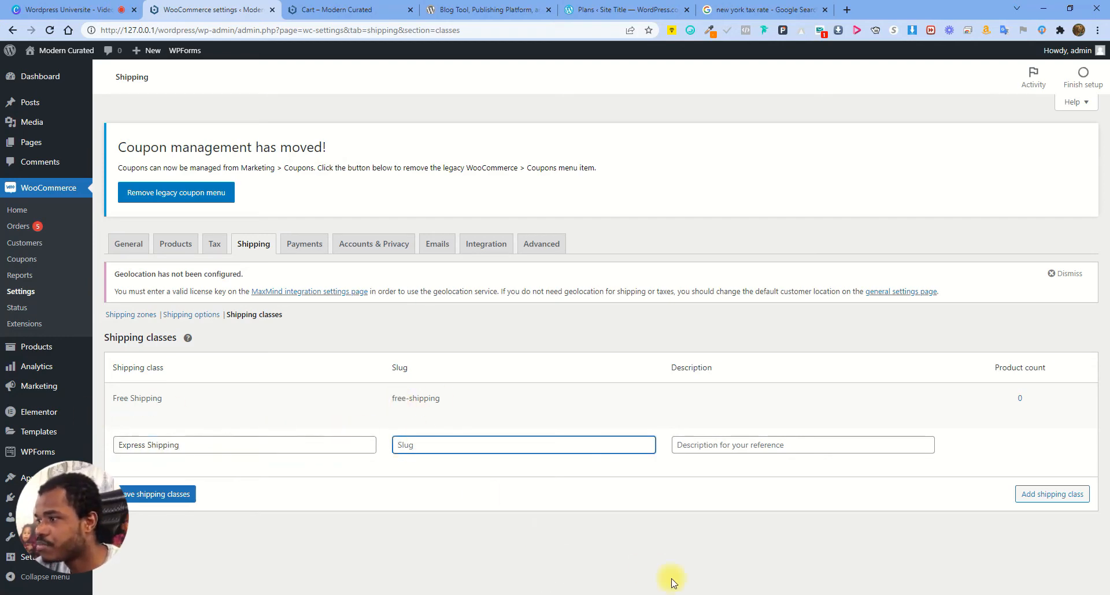
click(1049, 496)
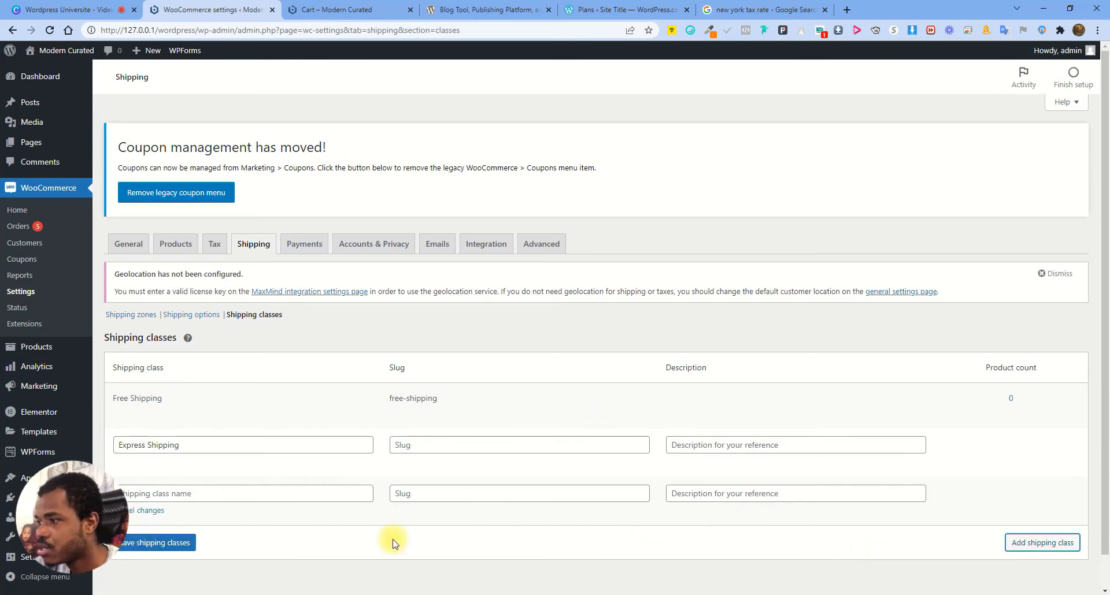
click(174, 543)
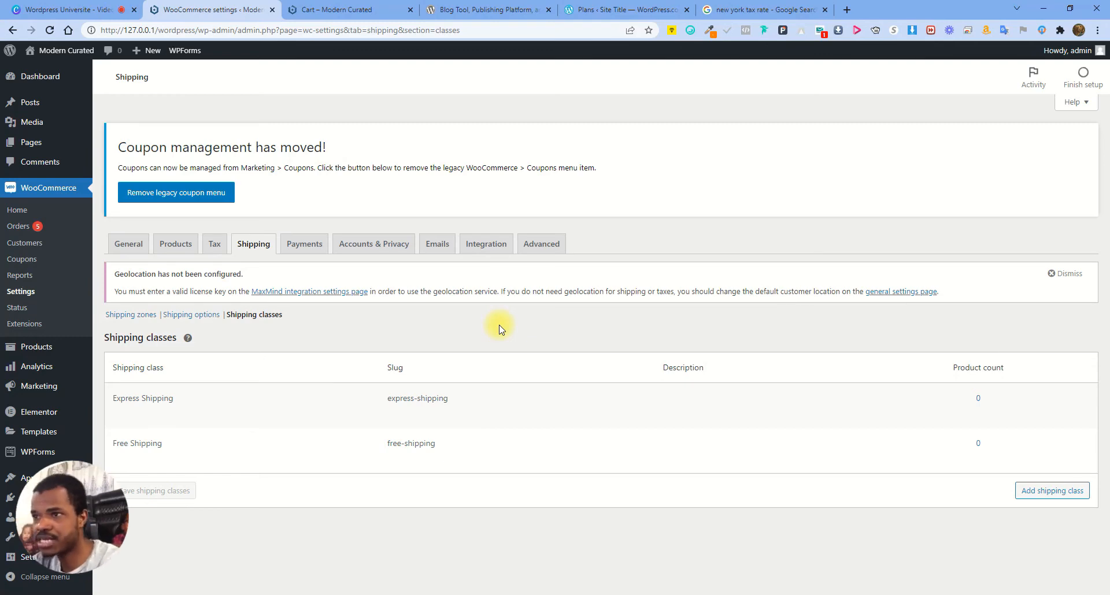
click(300, 245)
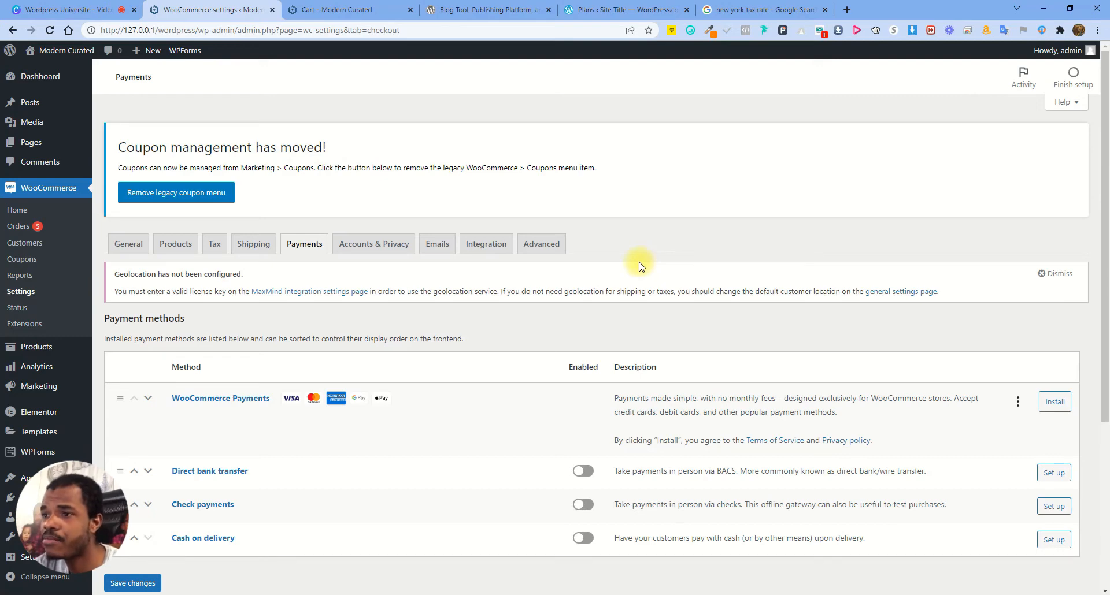
Scroll through the available payment methods, then open Accounts & Privacy settings
scroll(640, 338, down, 1)
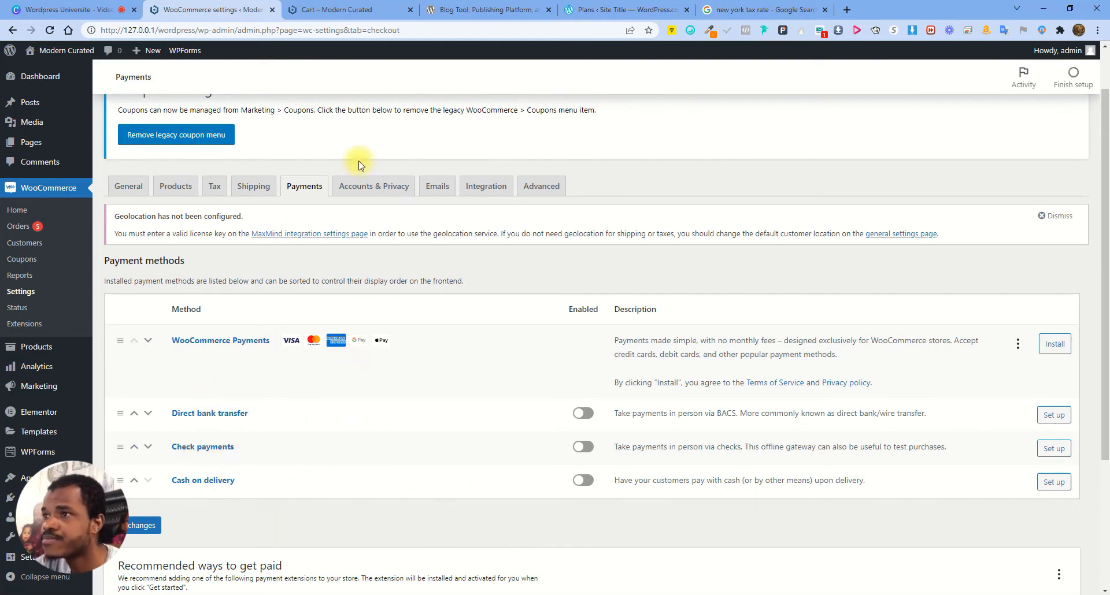
click(374, 188)
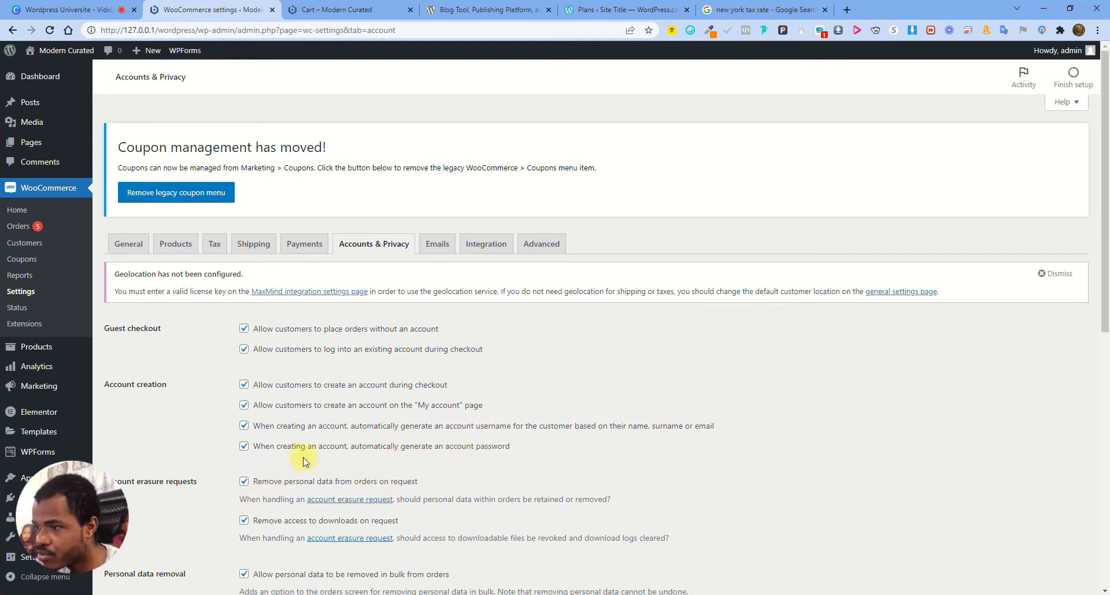
Review the privacy policy texts, including registration privacy, then switch to the store's cart tab
scroll(490, 471, down, 2)
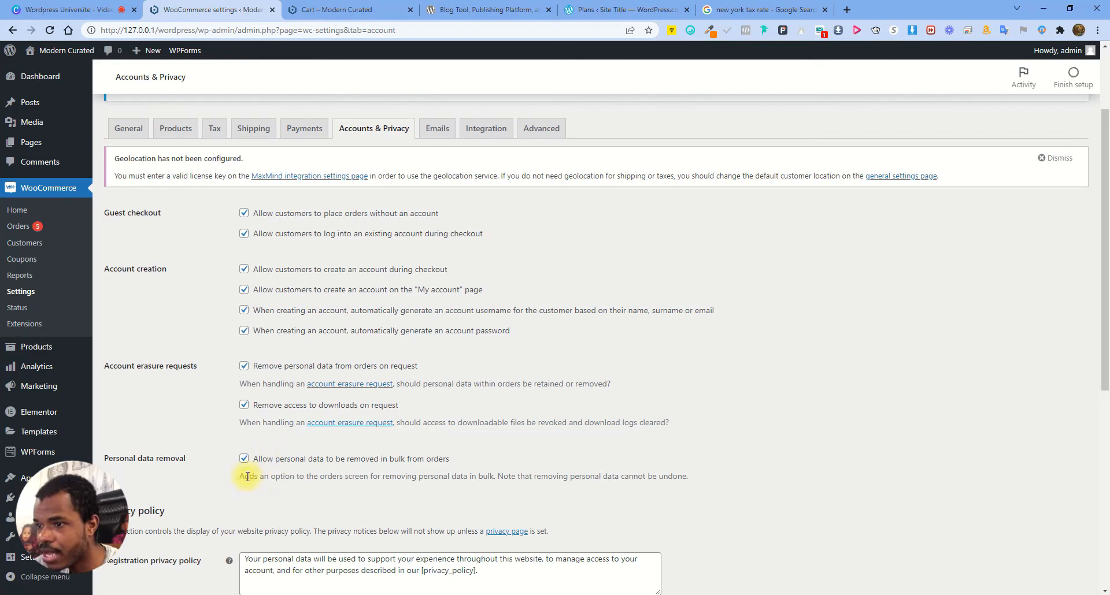
drag(508, 457, 343, 459)
click(530, 455)
scroll(476, 467, down, 2)
click(325, 455)
scroll(416, 470, down, 2)
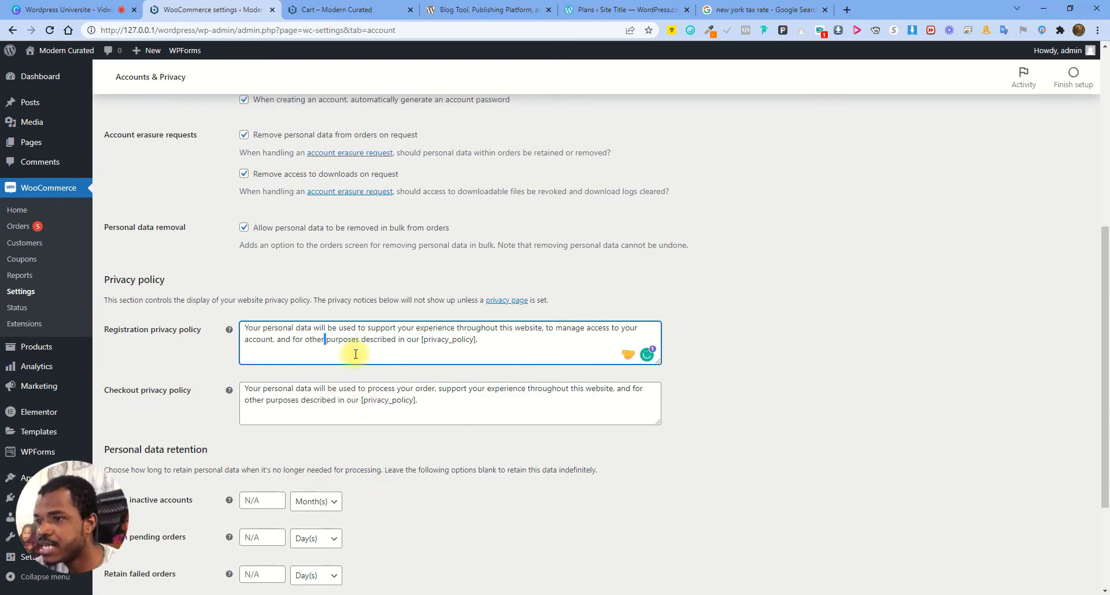
click(347, 10)
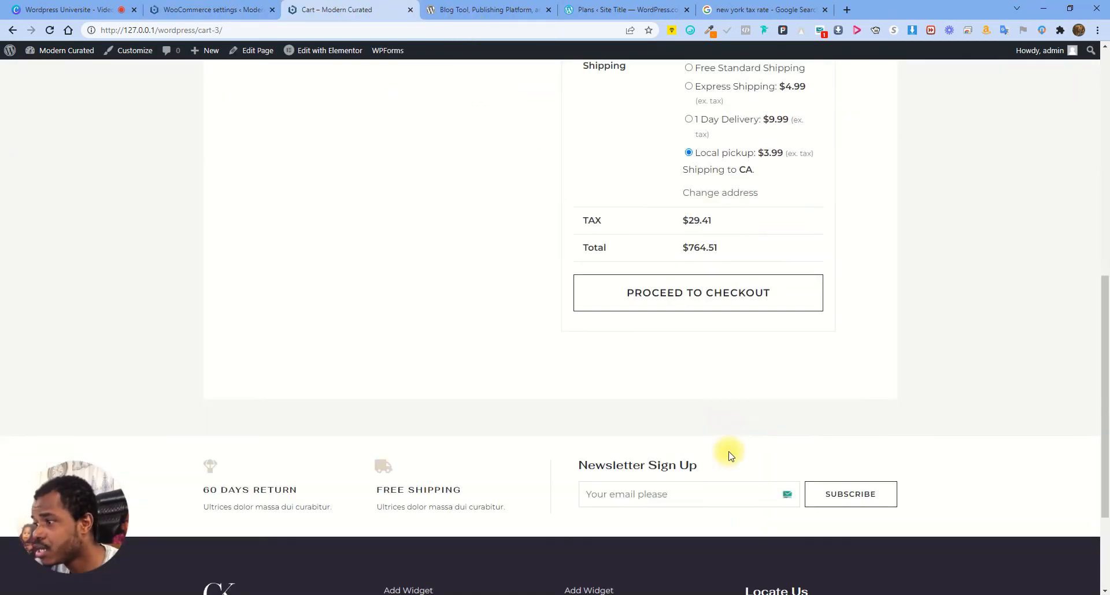
Proceed from the cart to checkout, getting past the certificate warning to 127.0.0.1
click(702, 292)
click(225, 5)
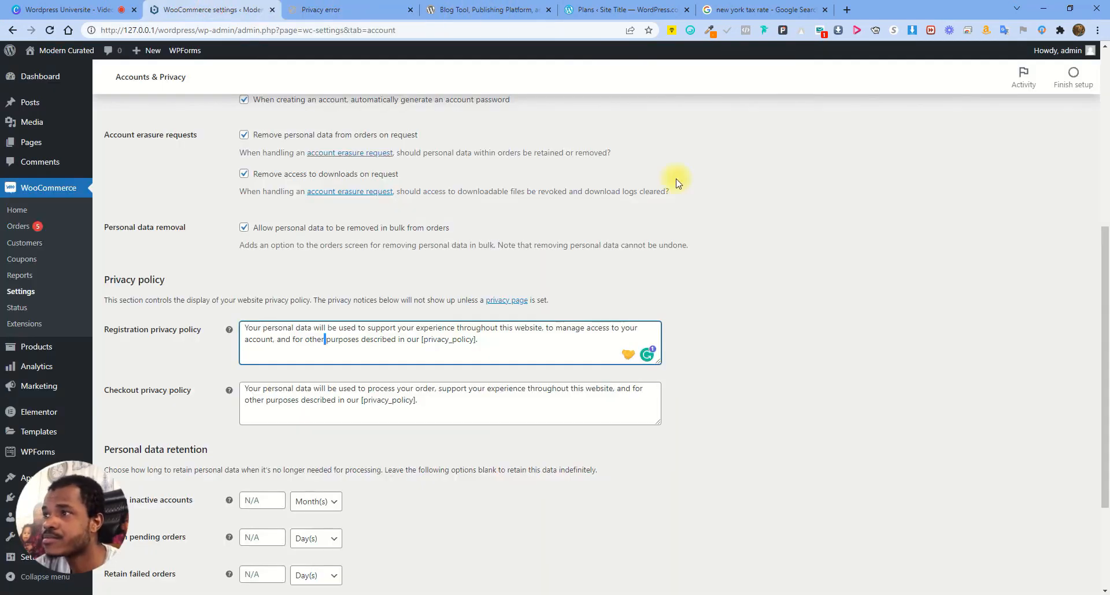
click(350, 9)
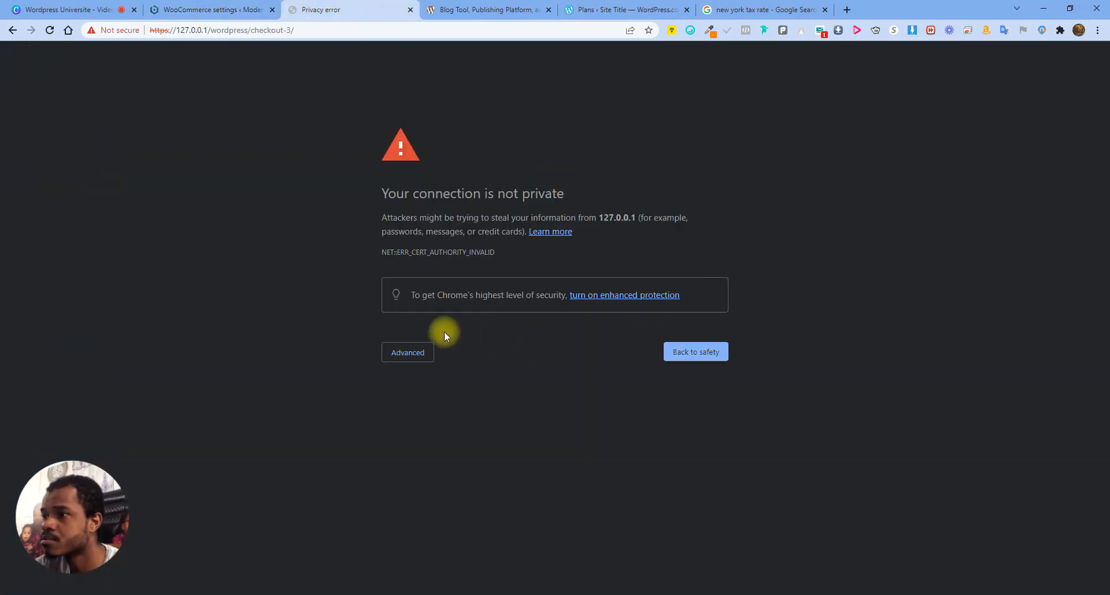
click(406, 350)
click(427, 353)
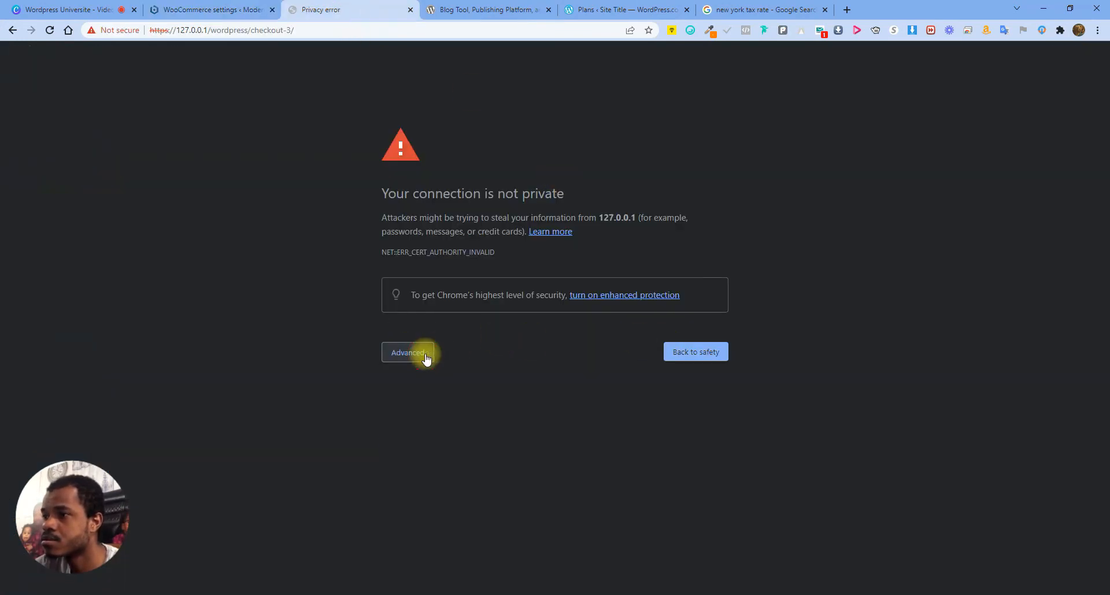
click(426, 355)
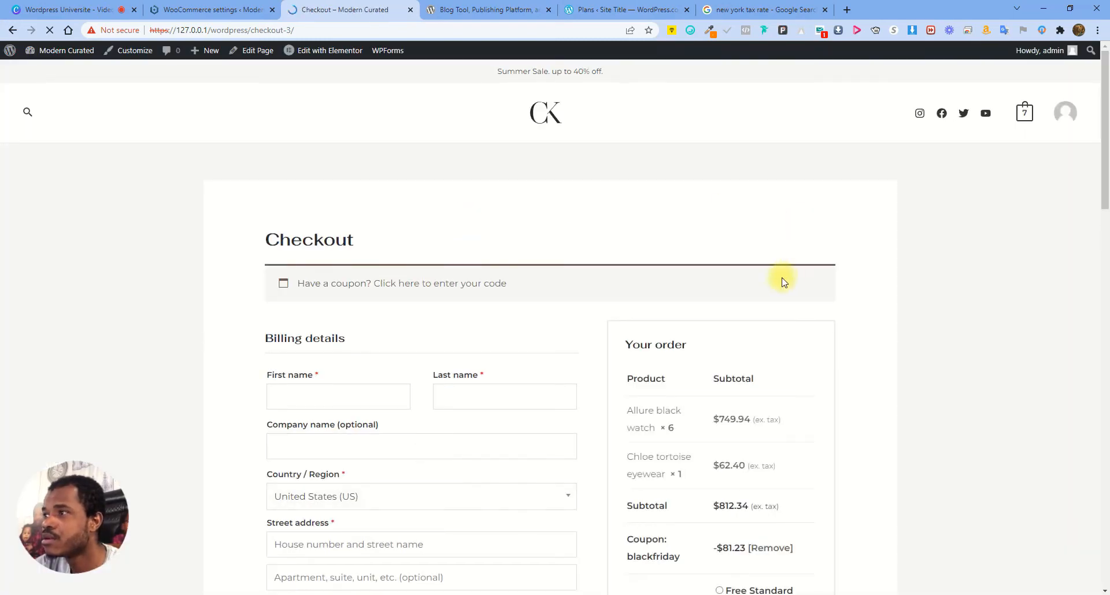
Read the checkout page's privacy notice, then return to the WooCommerce privacy settings
scroll(646, 319, down, 10)
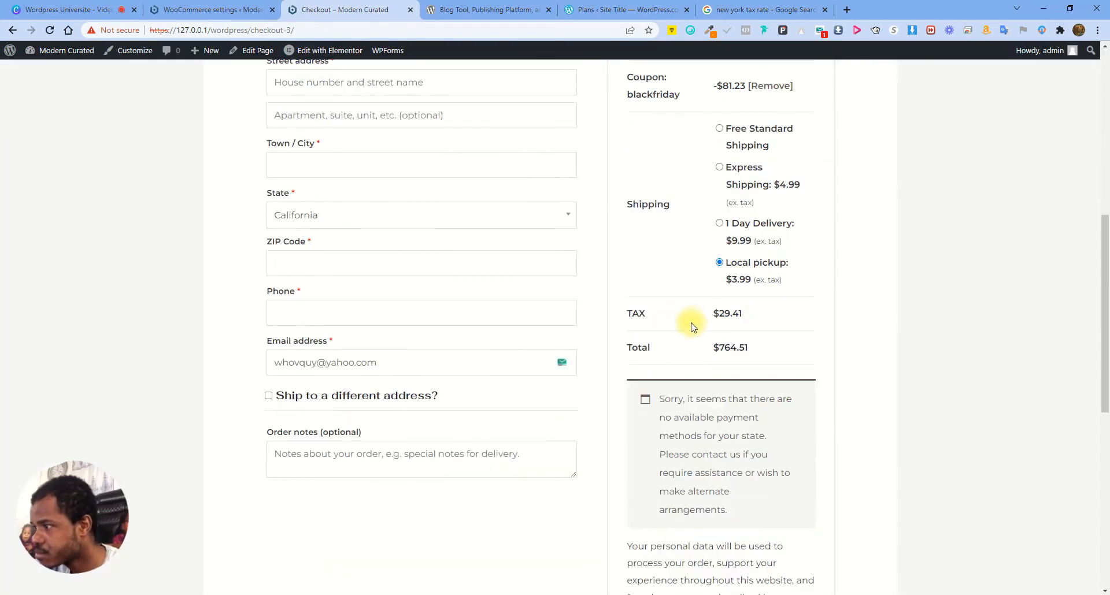
scroll(727, 395, down, 1)
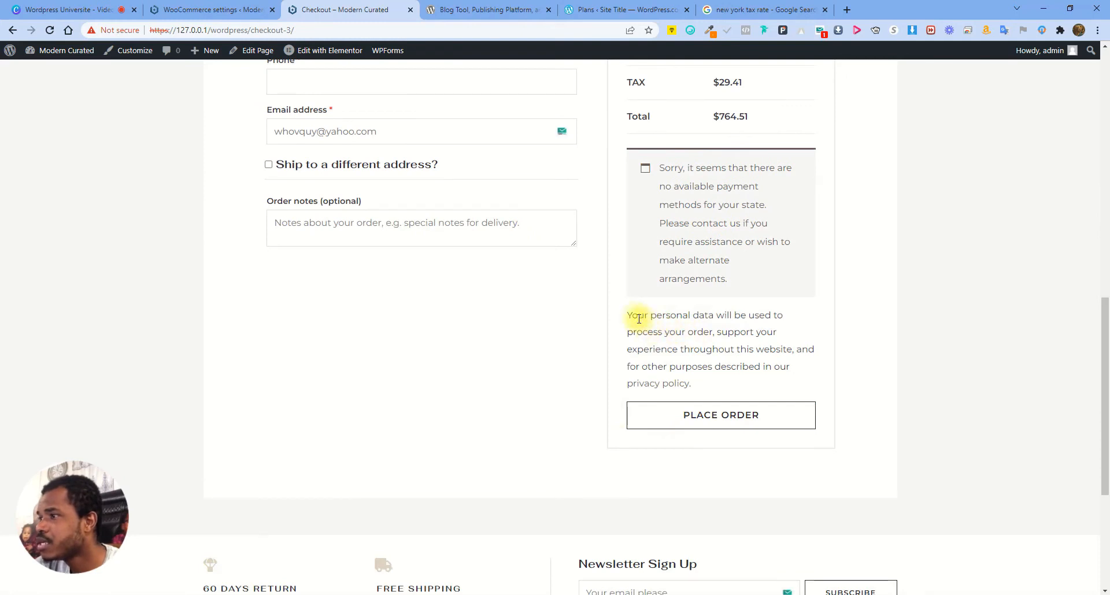
drag(629, 315, 716, 384)
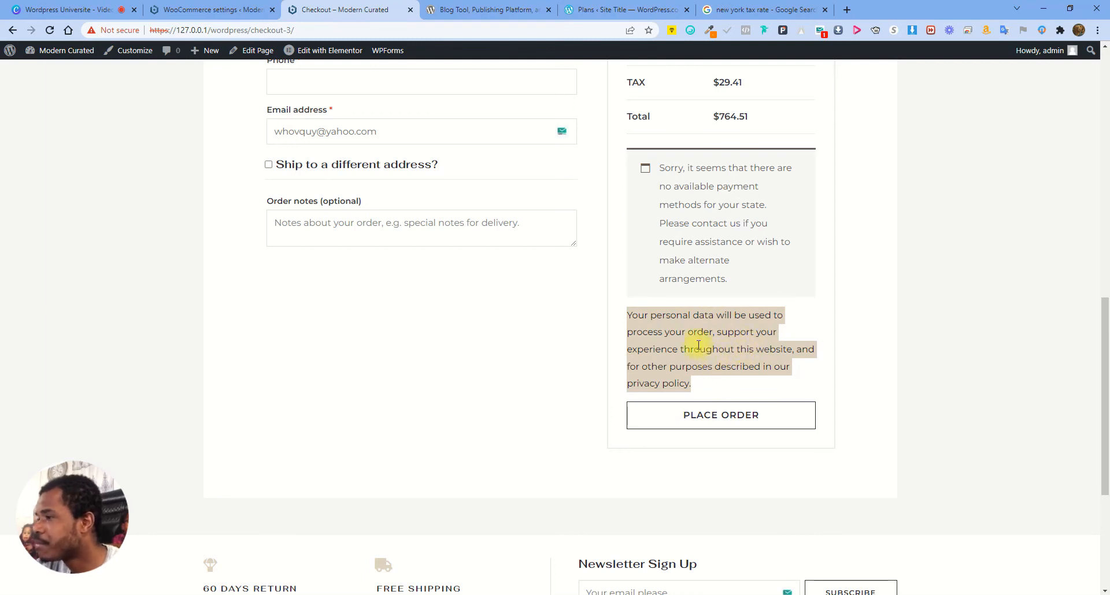
click(727, 333)
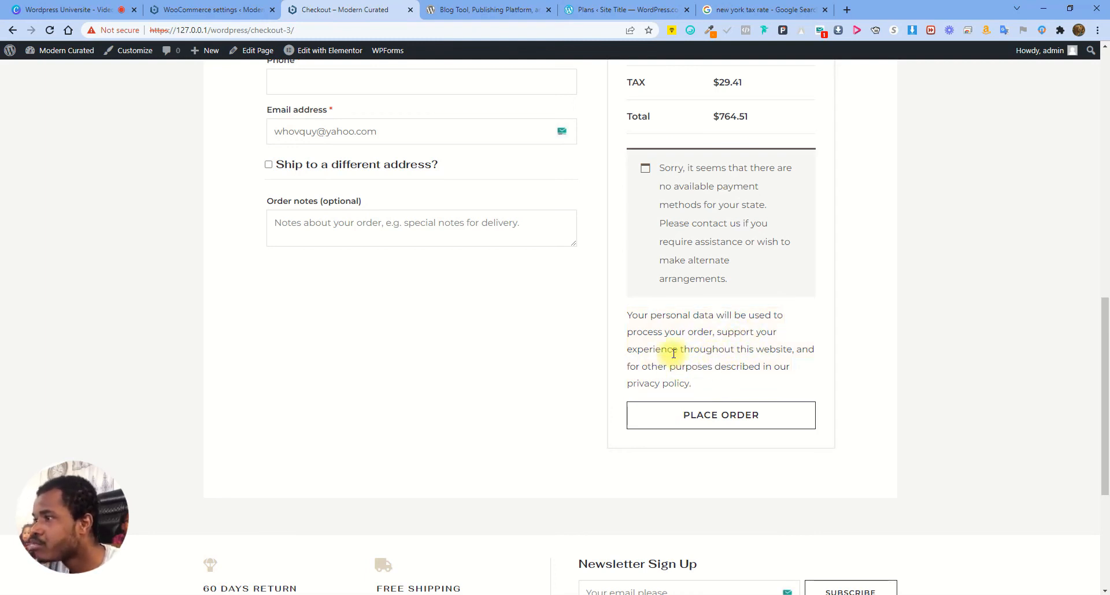
click(178, 17)
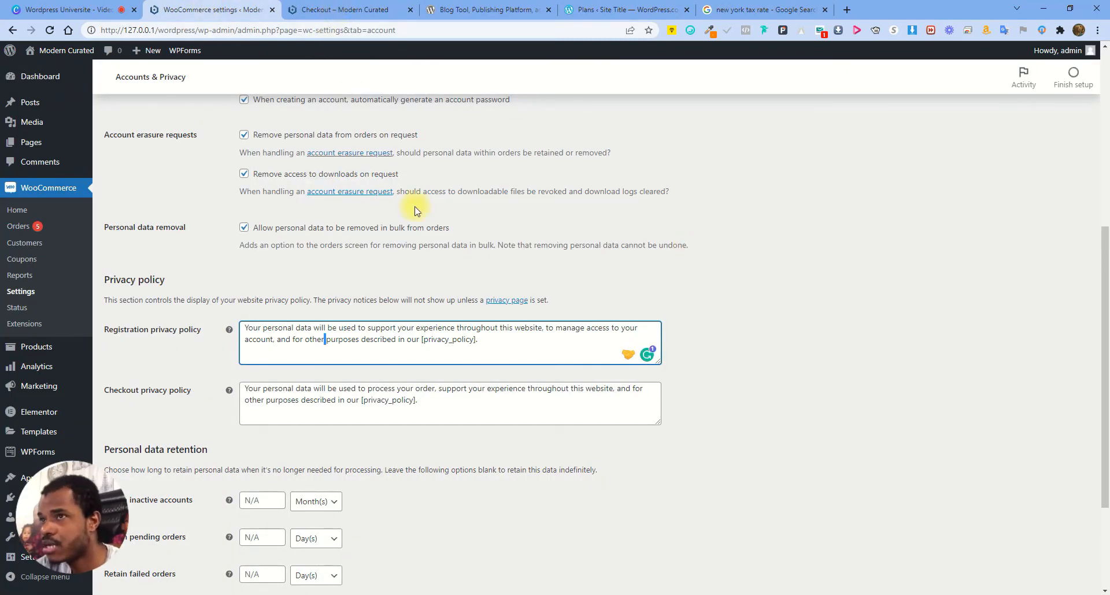
Save the Accounts & Privacy settings, leaving personal data retention blank
click(392, 340)
click(464, 340)
scroll(457, 416, down, 3)
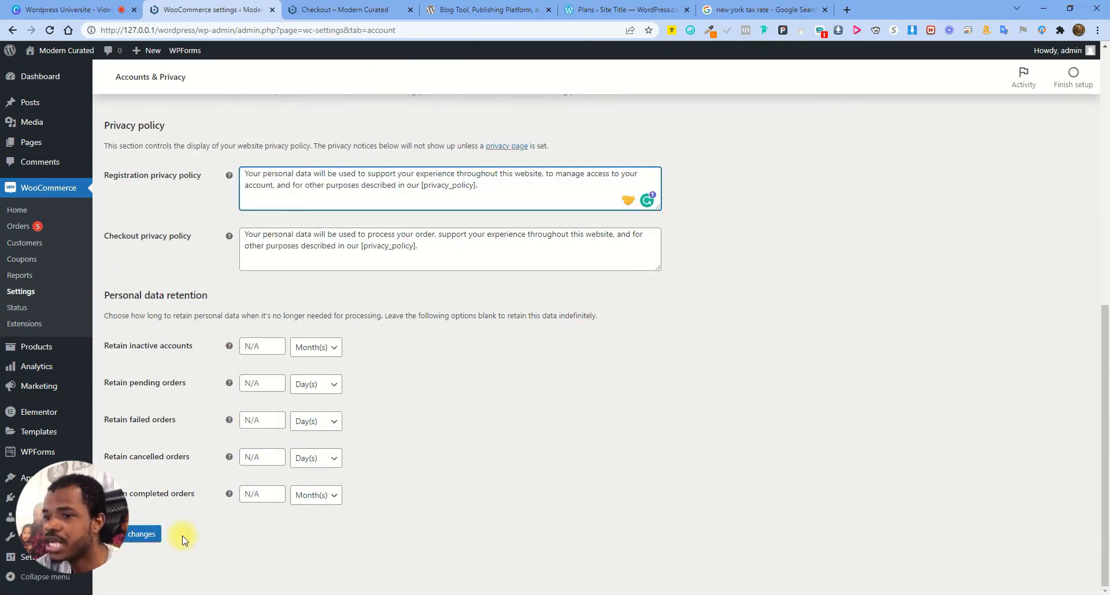
click(149, 534)
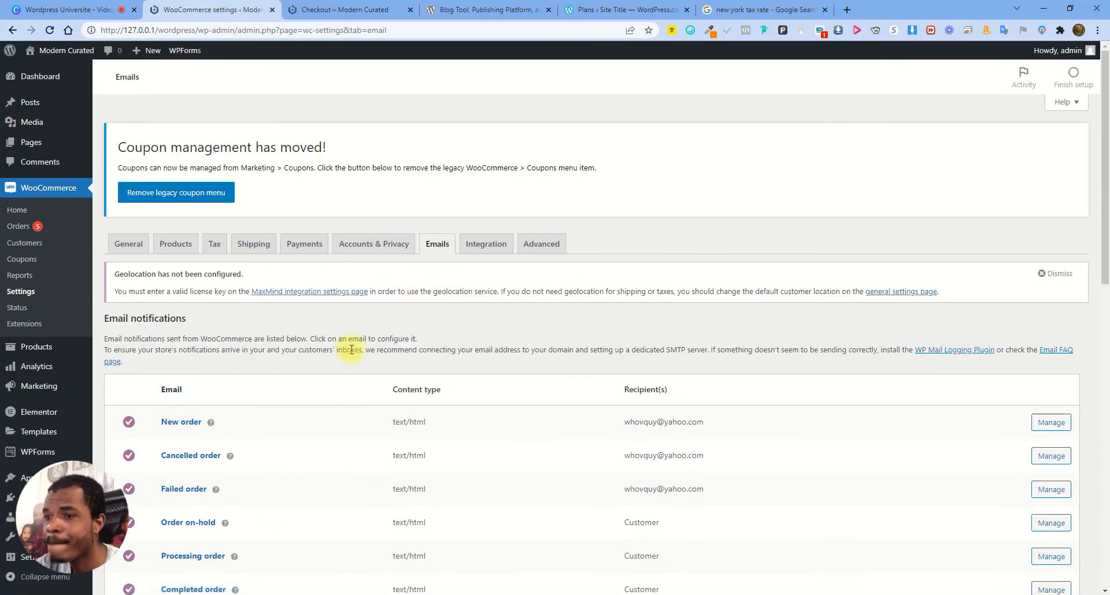
Check the New order email's recipient address in the list and open its settings
scroll(711, 320, down, 2)
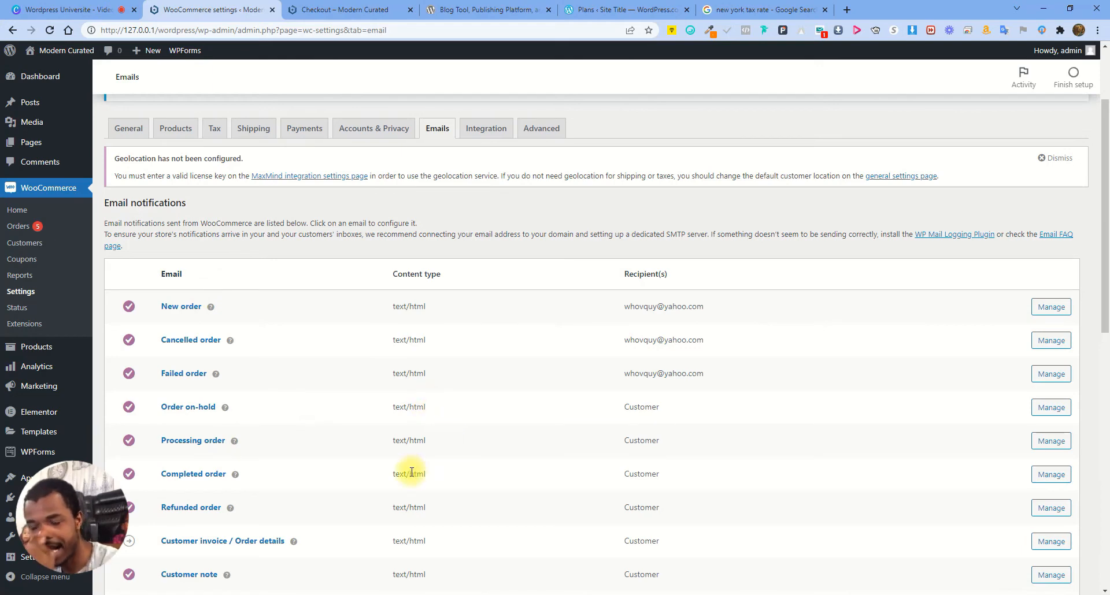
scroll(422, 367, down, 3)
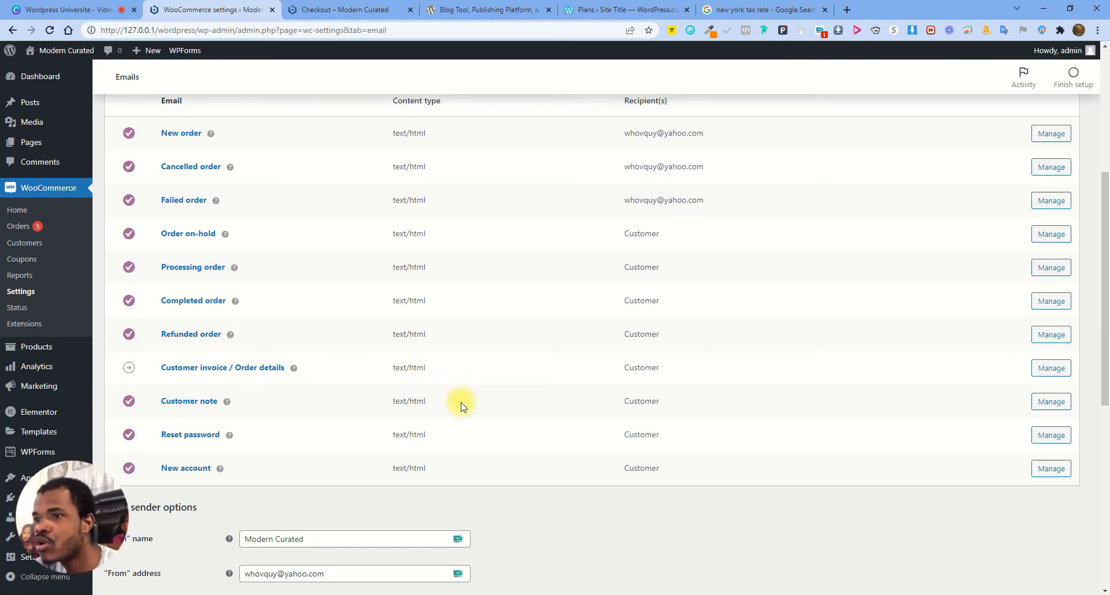
scroll(359, 384, up, 5)
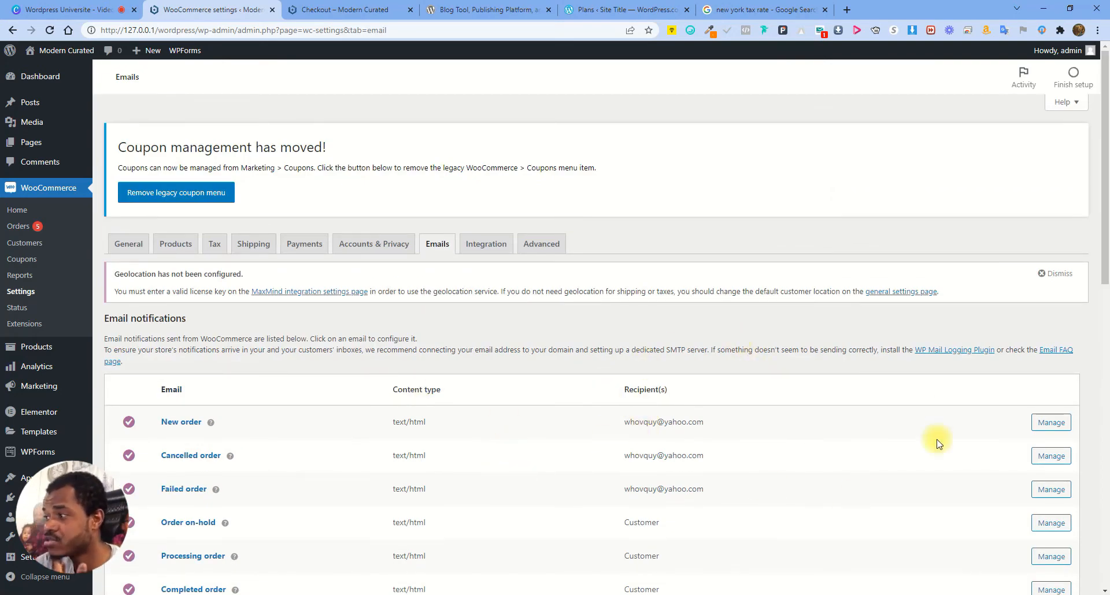
scroll(636, 421, down, 2)
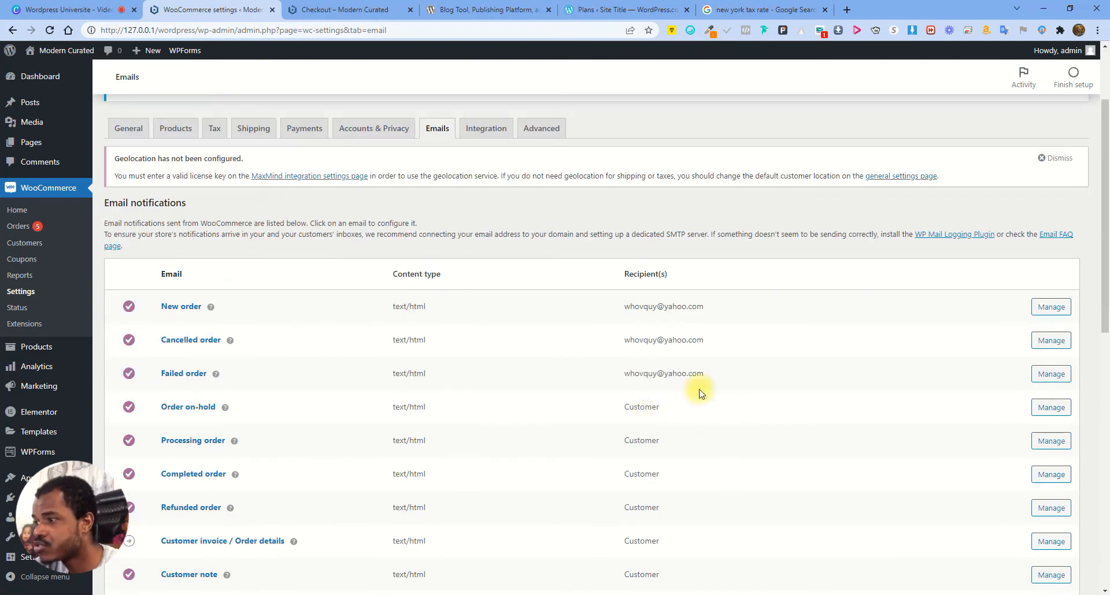
drag(627, 307, 726, 307)
click(660, 311)
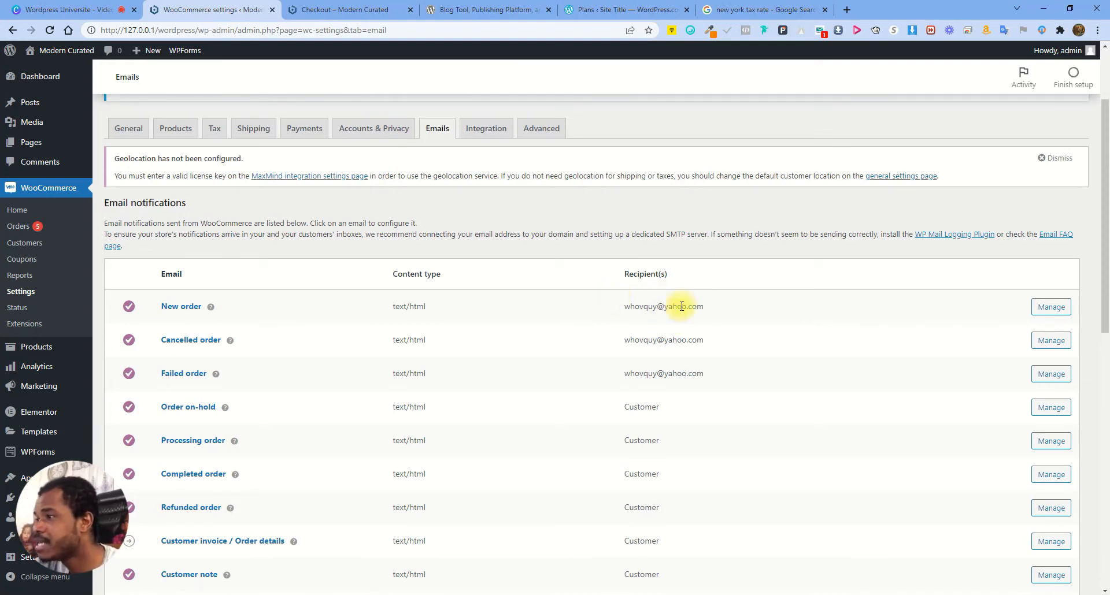
drag(627, 308, 716, 310)
click(675, 307)
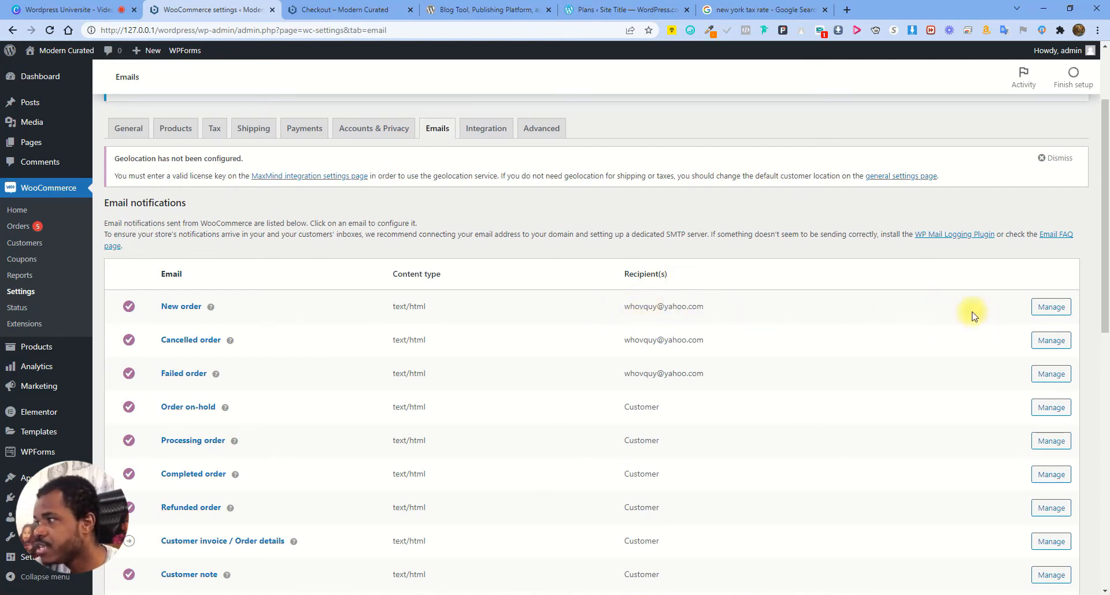
click(1058, 309)
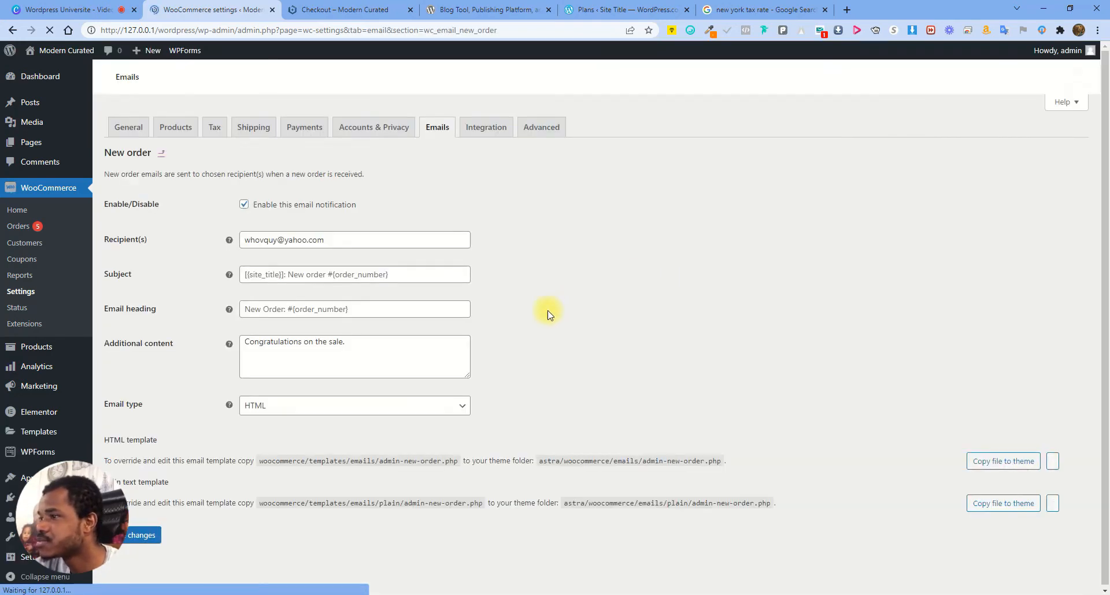
Check the New order Recipient(s) address, then return to the Email notifications list
drag(349, 401, 201, 408)
click(456, 365)
scroll(413, 404, down, 3)
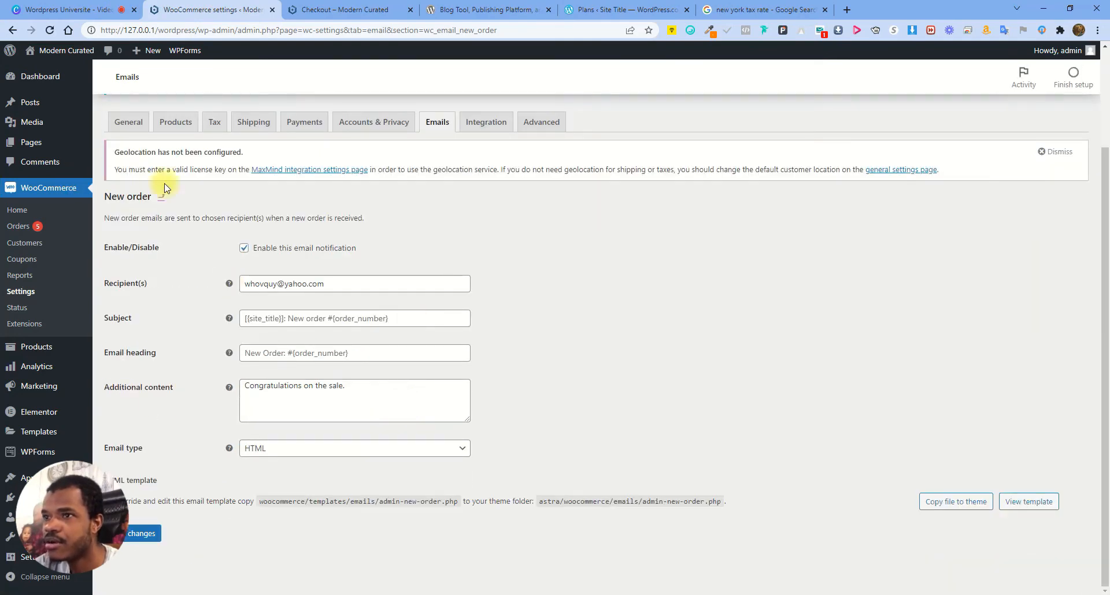
click(437, 122)
scroll(513, 347, down, 3)
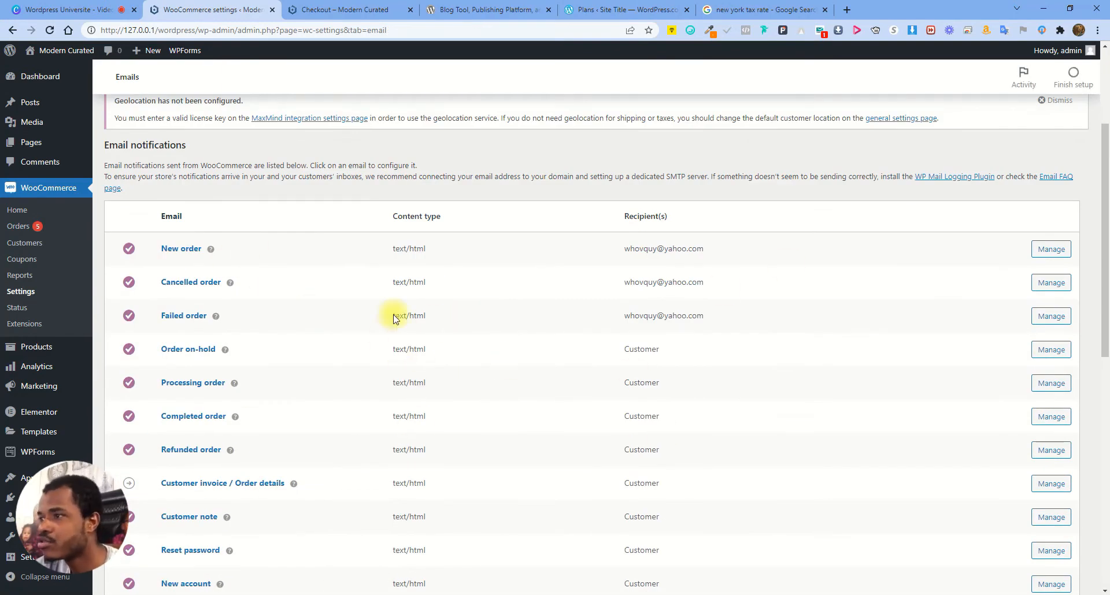
Review the sender name 'Modern Curated', sender e-mail and footer, then open Integration settings
scroll(456, 411, down, 2)
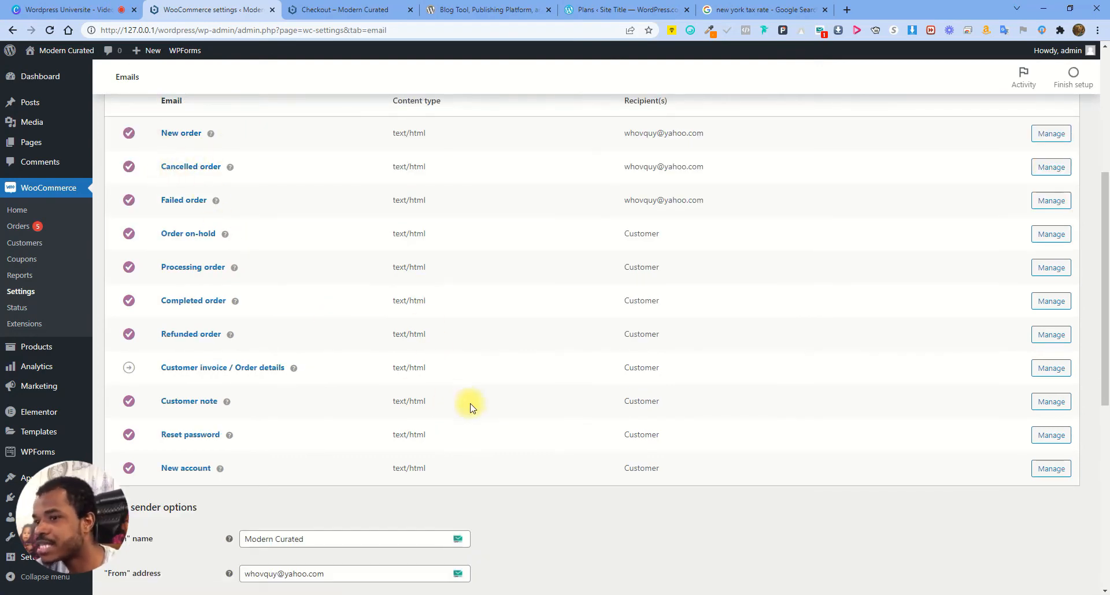
scroll(730, 464, down, 3)
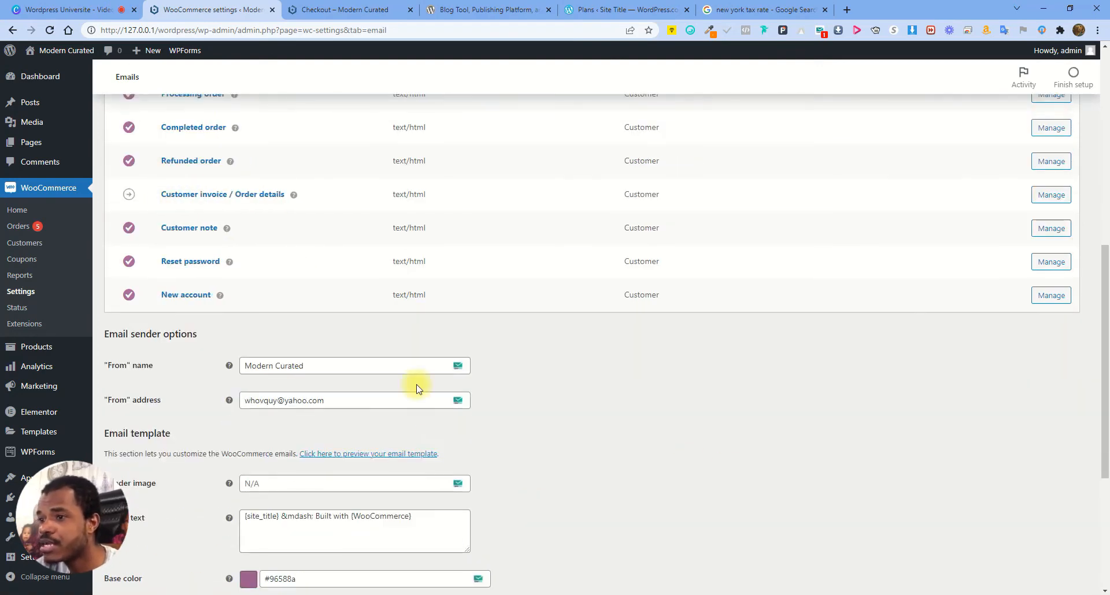
scroll(635, 380, down, 1)
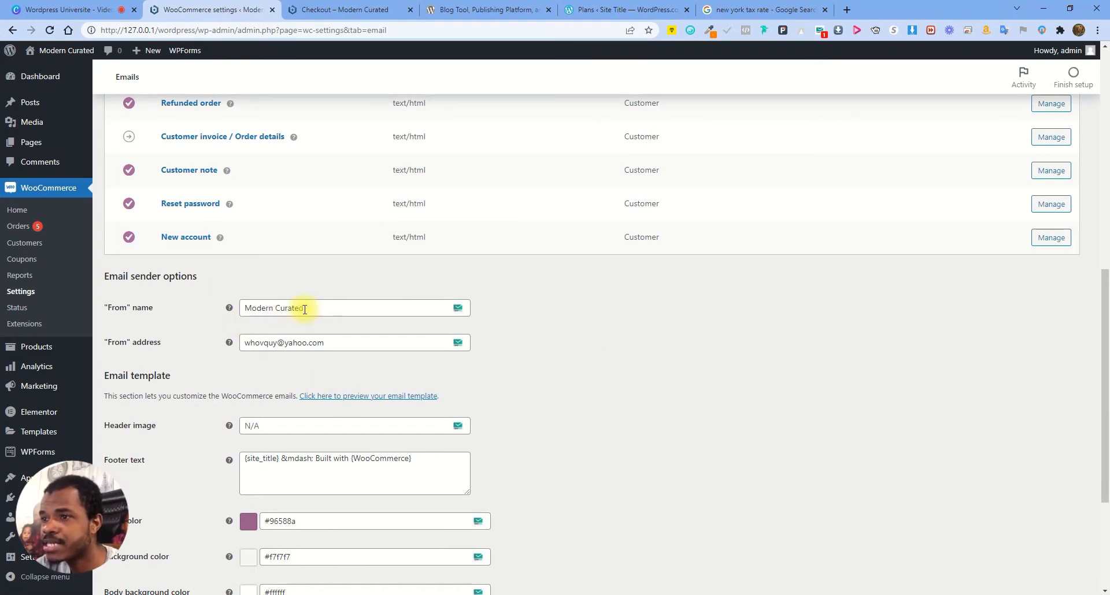
drag(335, 307, 218, 320)
drag(366, 344, 172, 344)
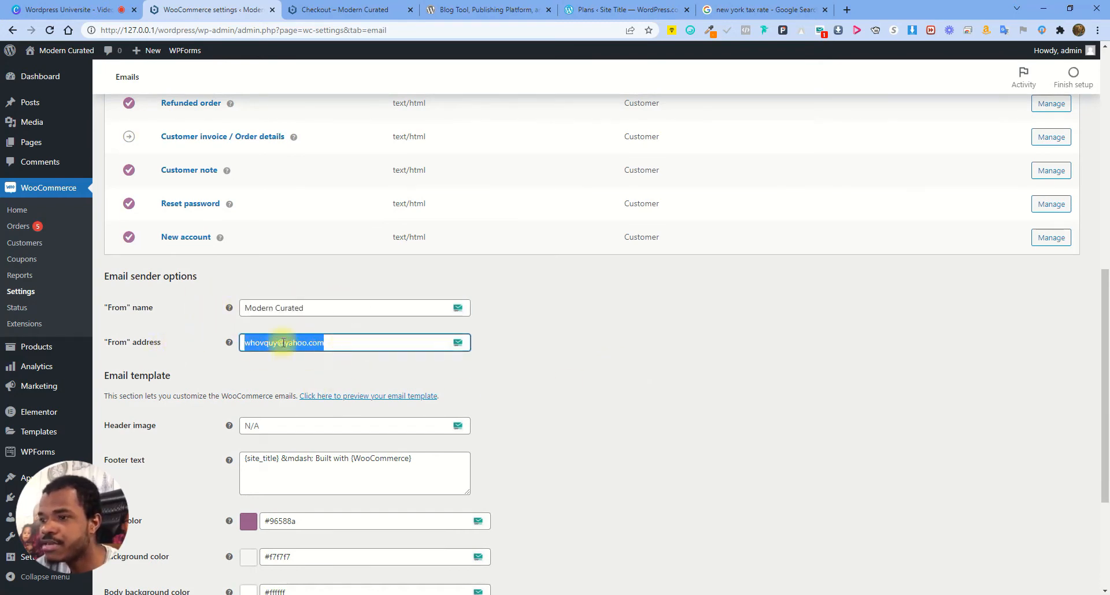
click(317, 482)
scroll(381, 472, down, 2)
scroll(257, 440, down, 2)
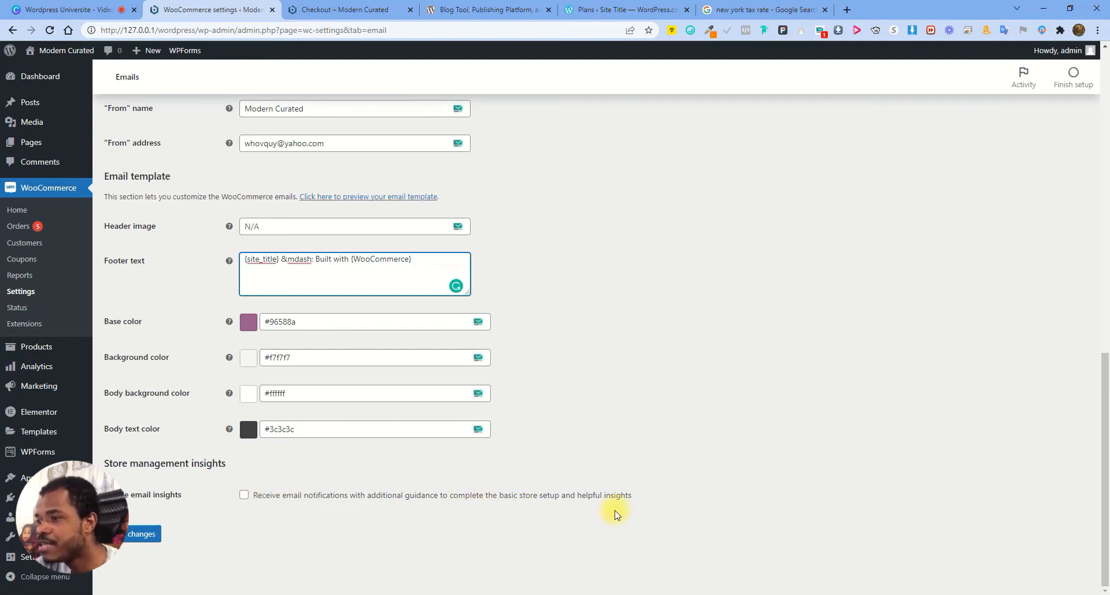
scroll(464, 373, up, 4)
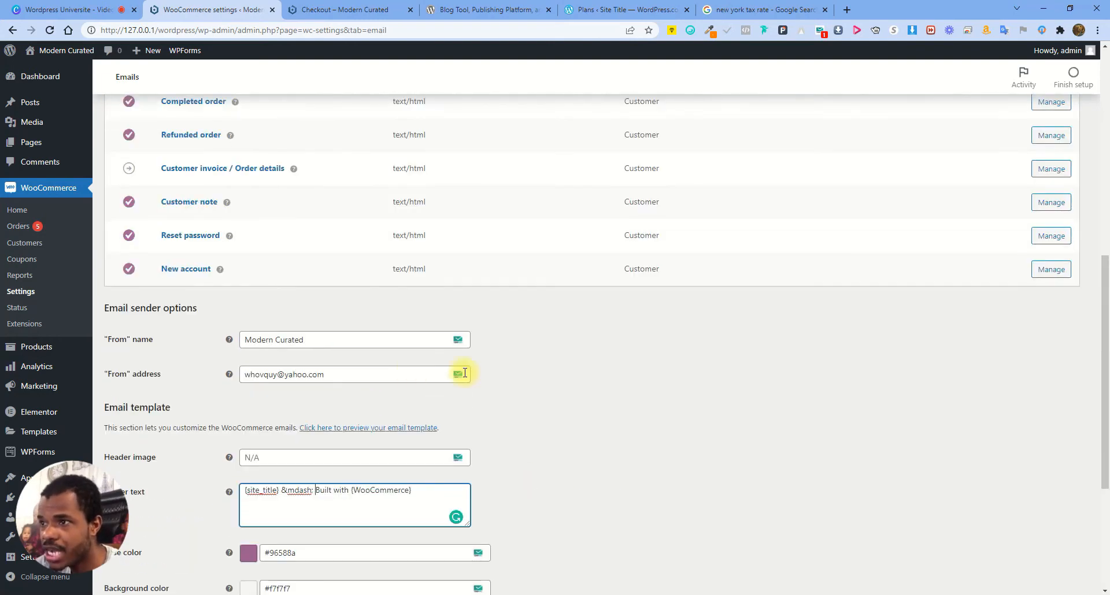
scroll(462, 420, up, 8)
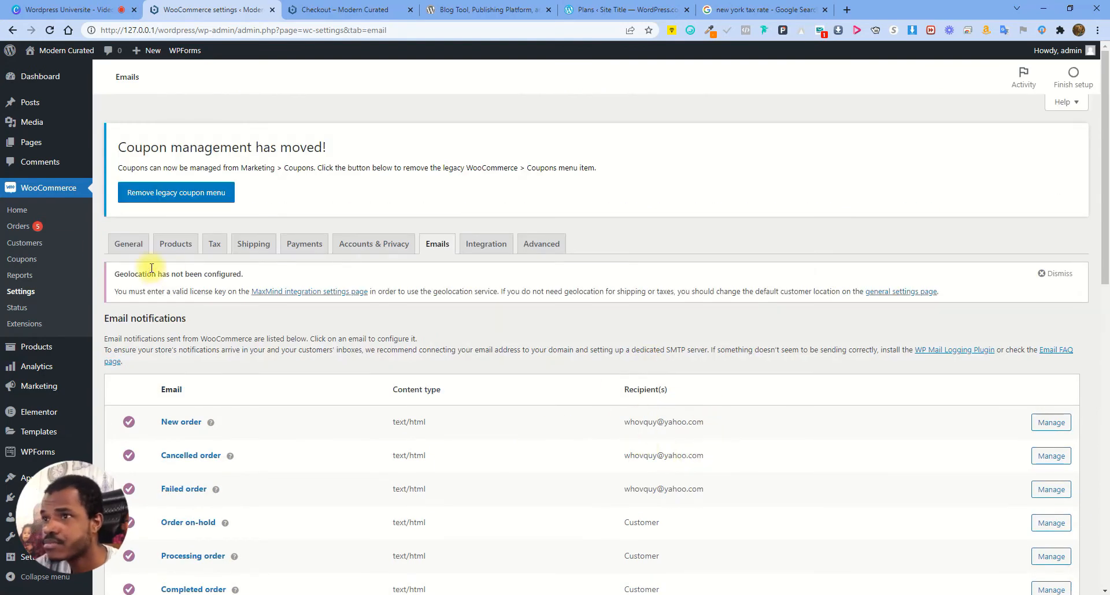
click(483, 244)
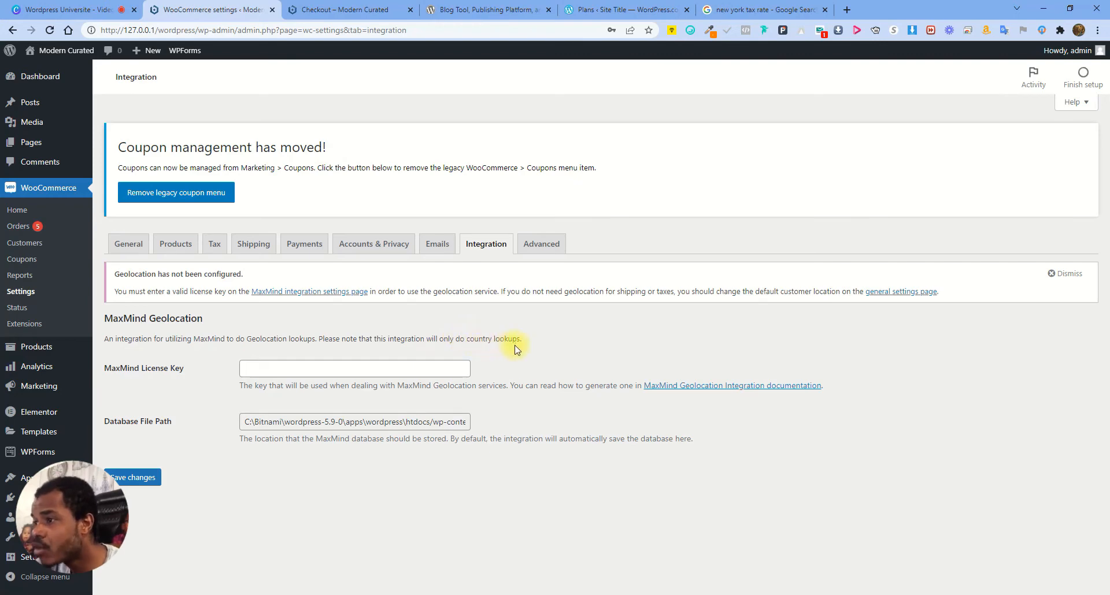
Check the MaxMind license key field, then open the Orders list in a new tab
click(322, 369)
click(333, 341)
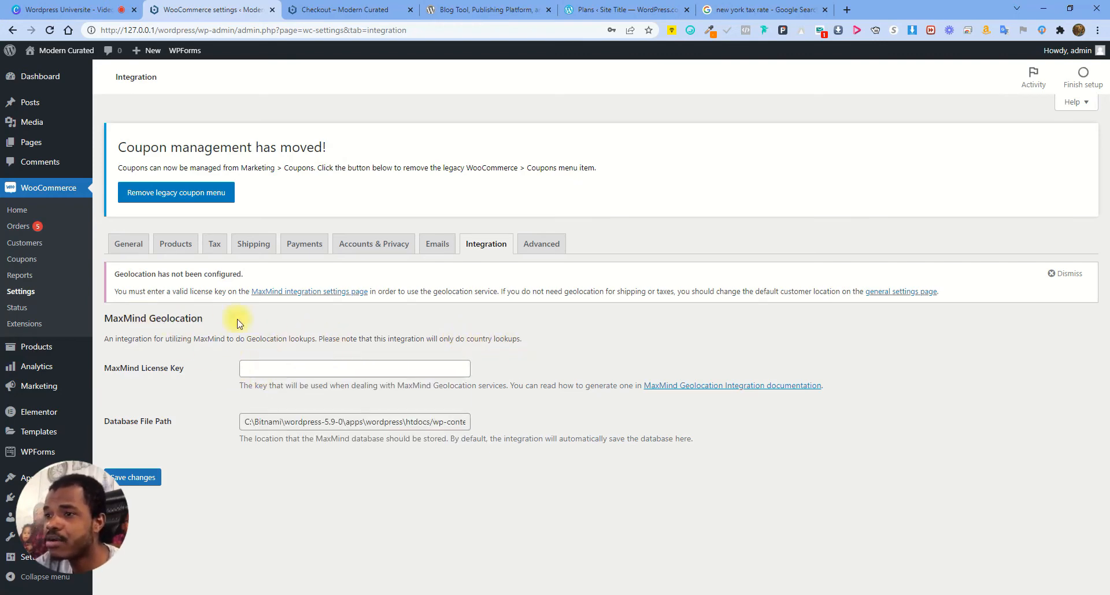
right_click(40, 226)
click(109, 232)
click(322, 9)
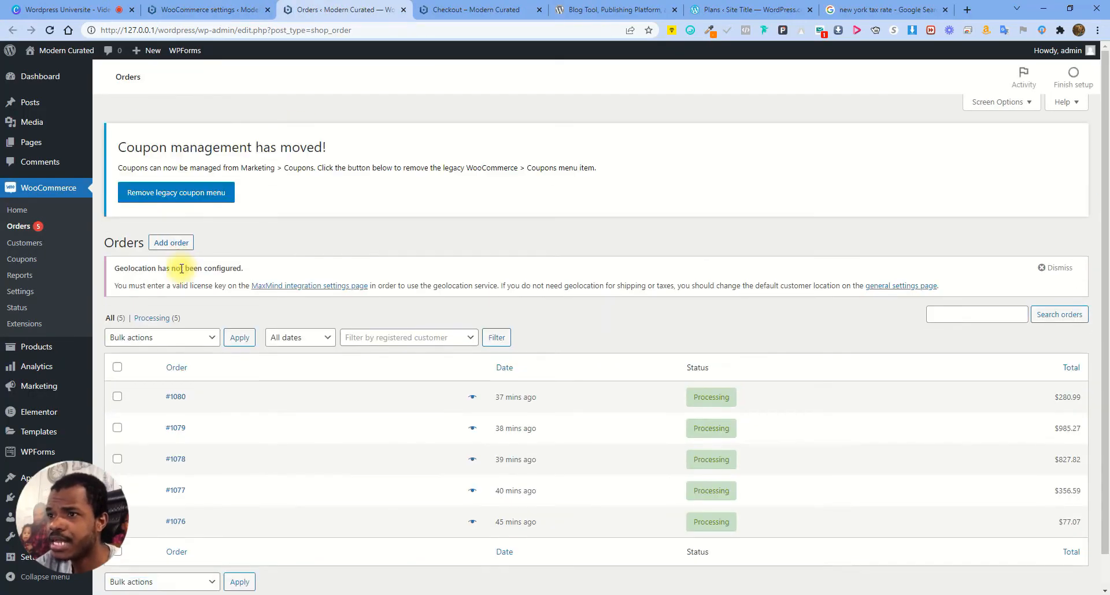
Open order #1080 and look over its General details
click(186, 399)
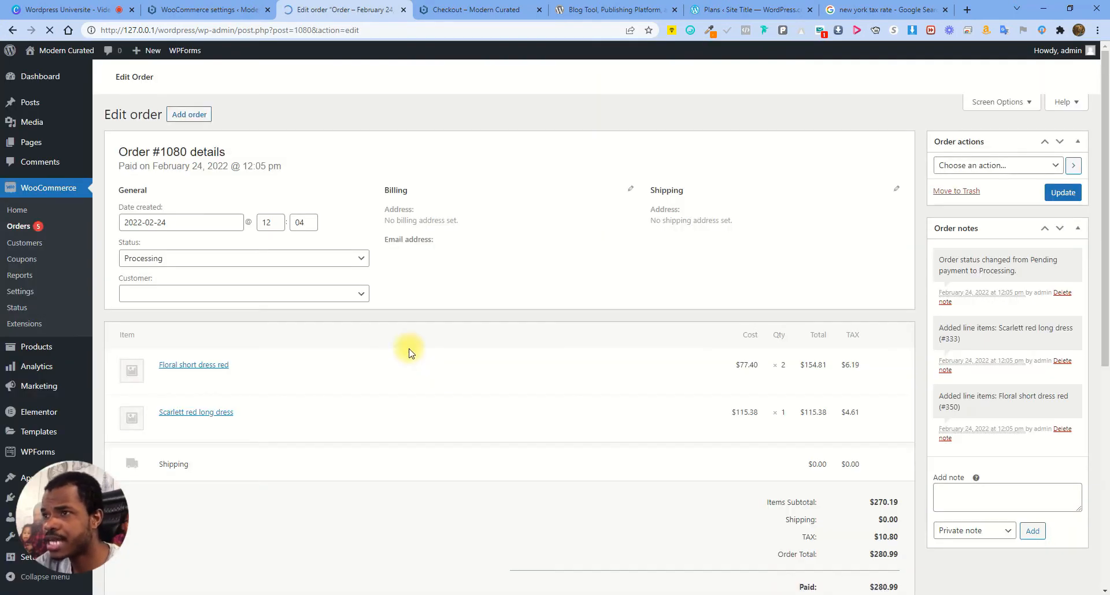
double_click(135, 367)
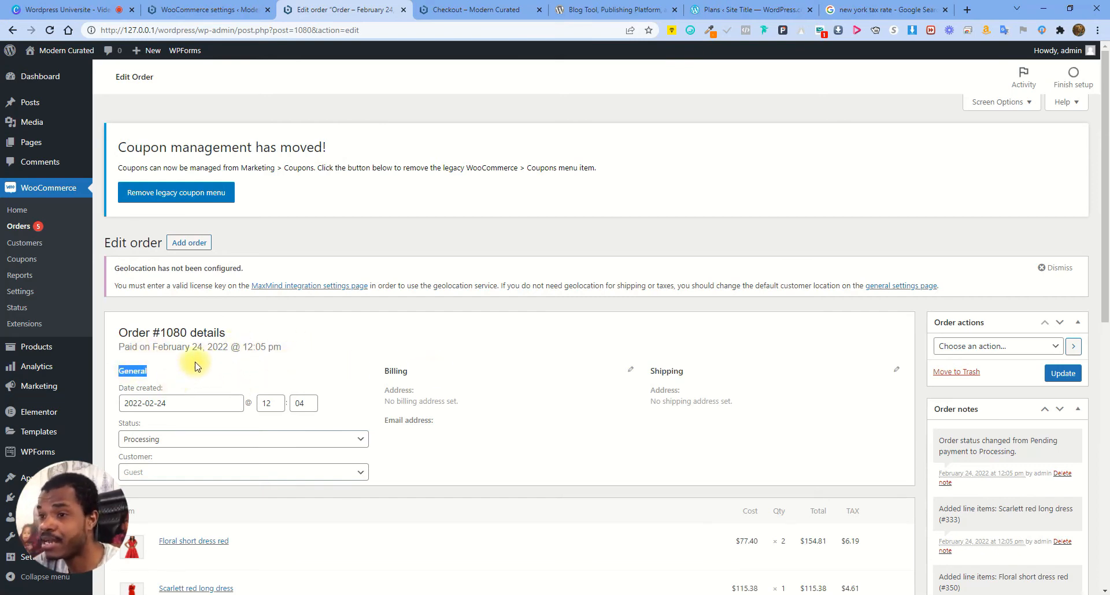
click(307, 341)
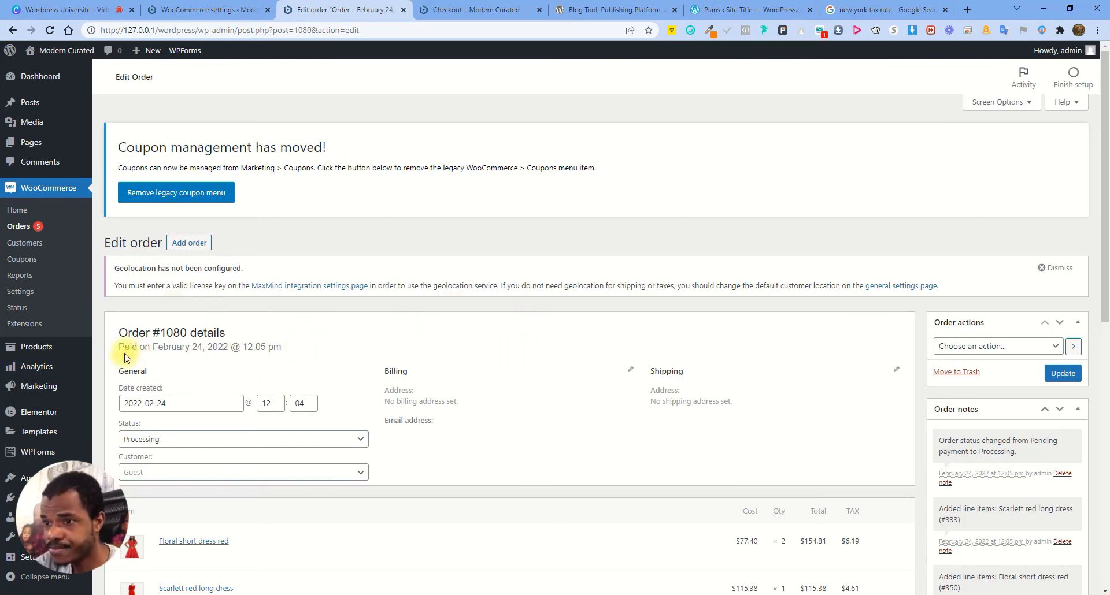
Open the MaxMind Geolocation Integration documentation from the settings page in a new tab
click(243, 9)
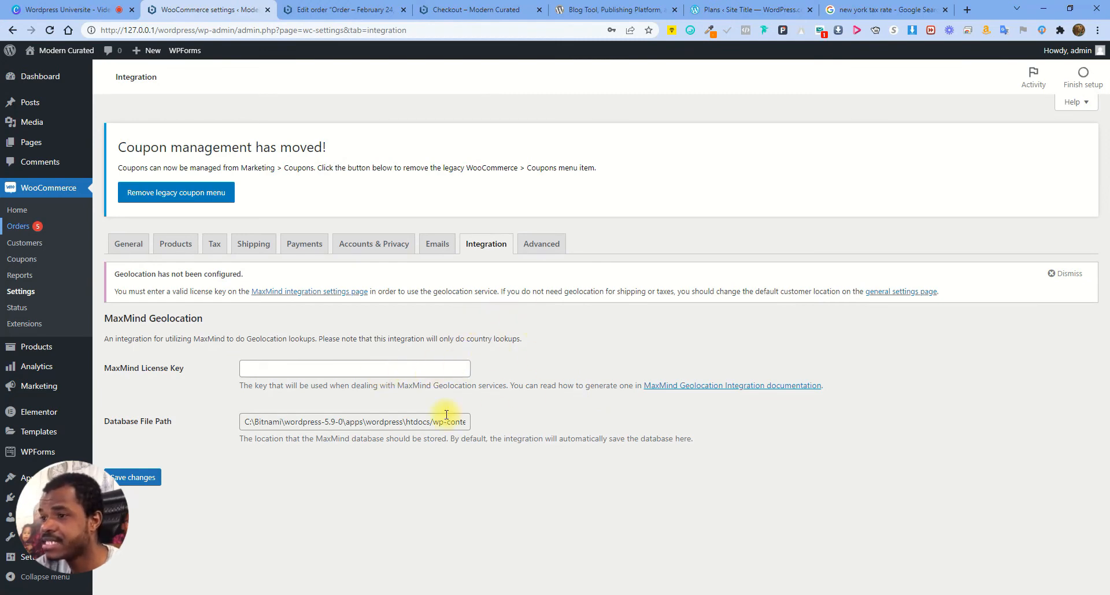
right_click(681, 386)
click(706, 393)
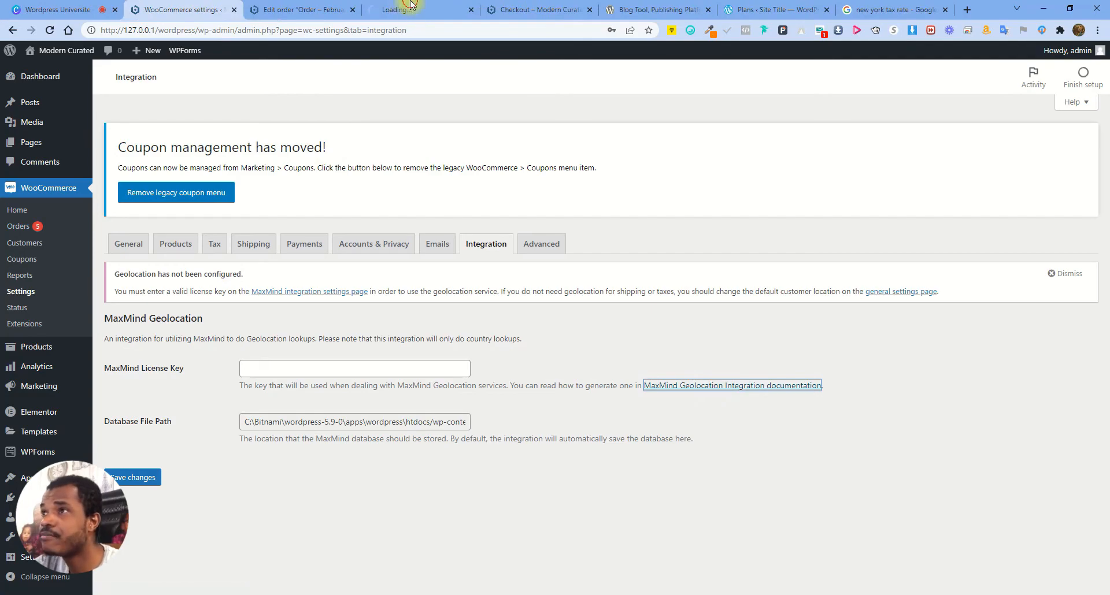
click(393, 9)
Open the MaxMind GeoLite2 sign-up page from the WooCommerce geolocation docs
scroll(565, 341, down, 8)
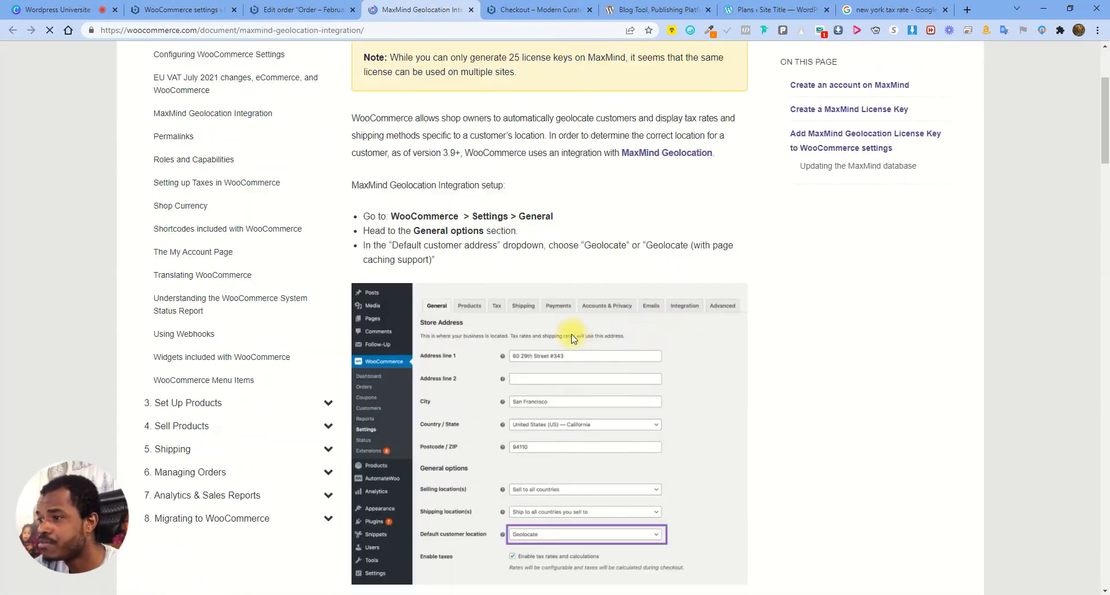
scroll(566, 341, up, 10)
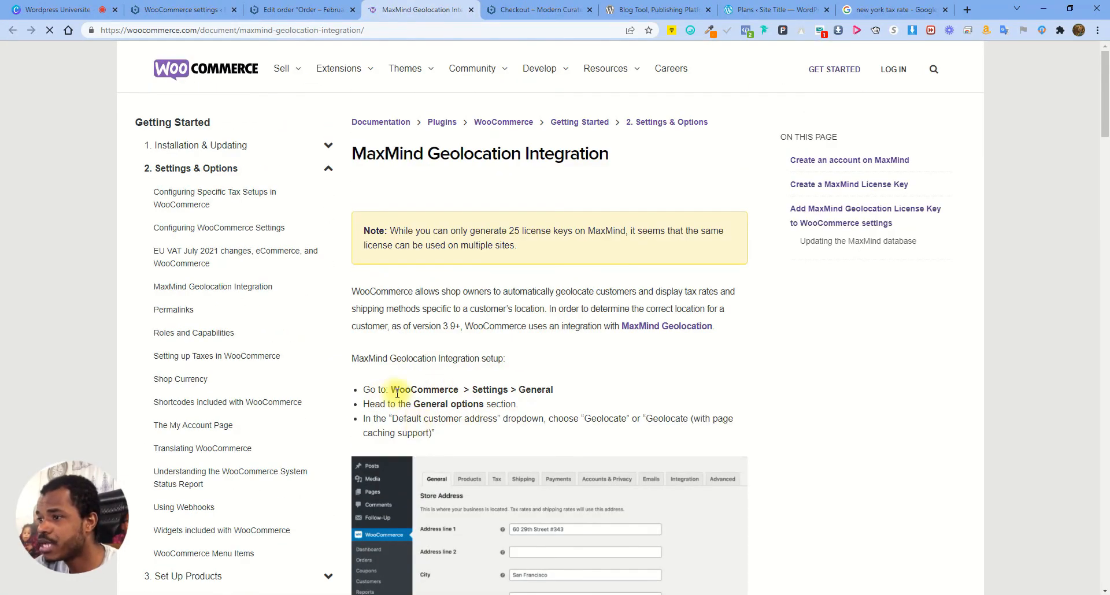
scroll(606, 225, down, 3)
scroll(590, 301, down, 6)
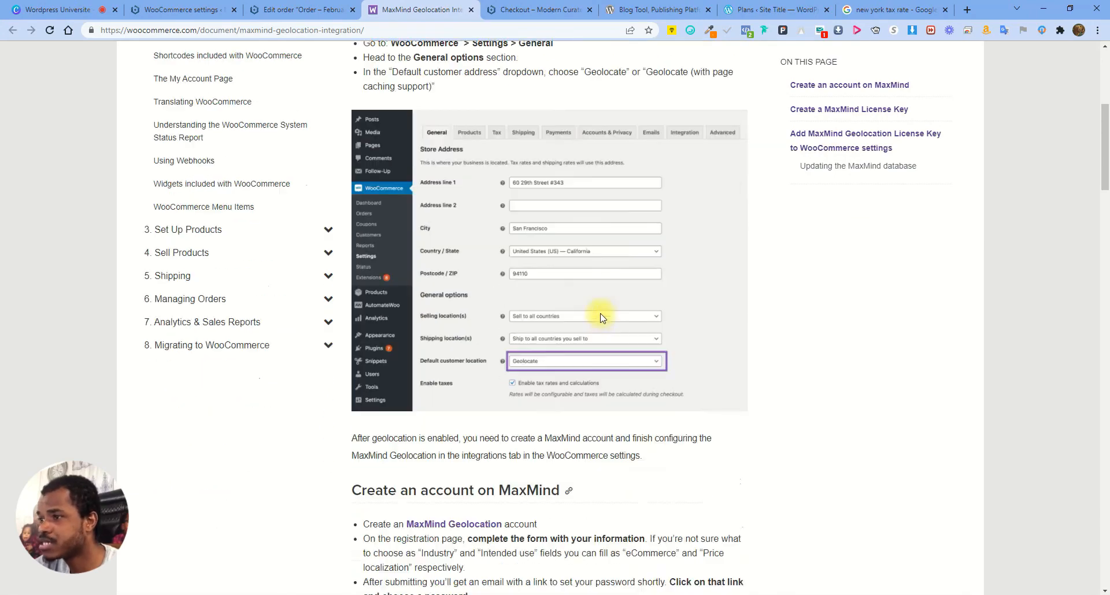
scroll(552, 345, down, 1)
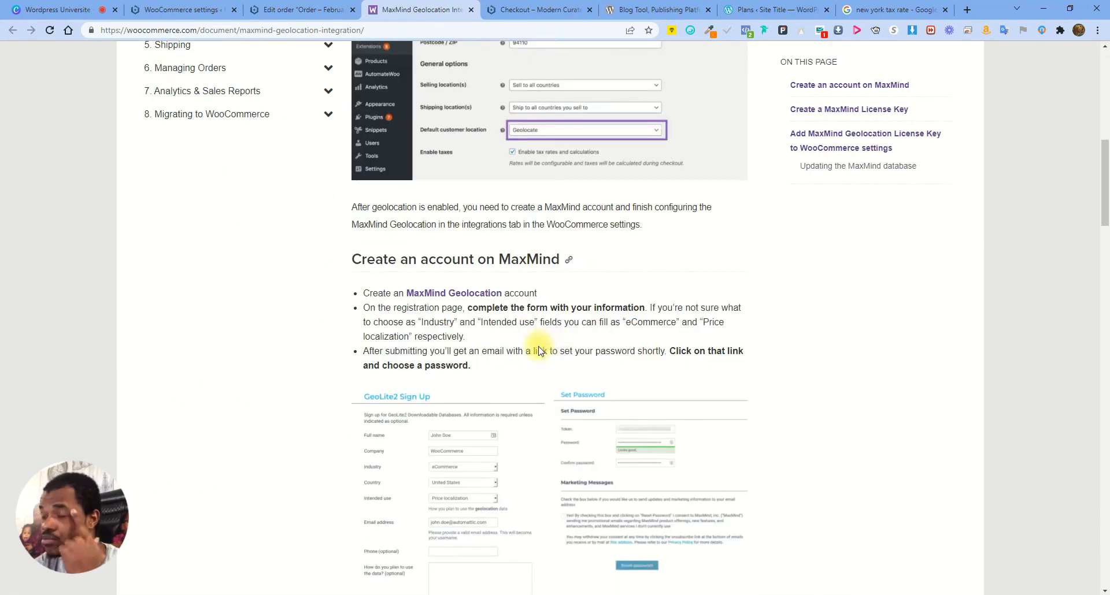
scroll(540, 350, down, 4)
scroll(532, 341, up, 5)
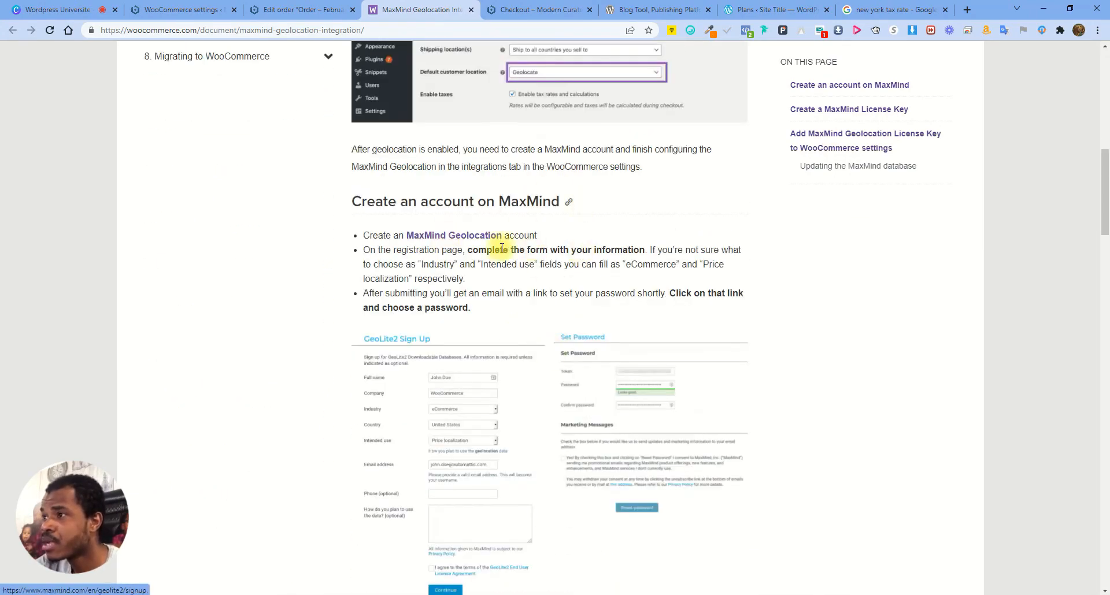
click(462, 237)
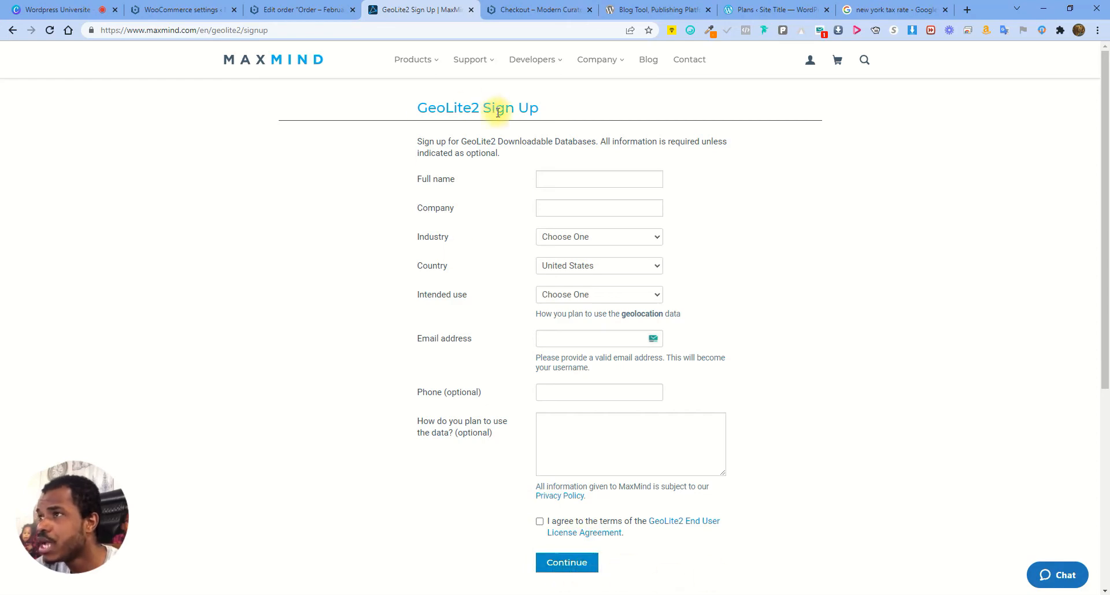
Return to the WooCommerce Integration settings and close the order #1080 tab
click(303, 6)
click(182, 7)
click(352, 10)
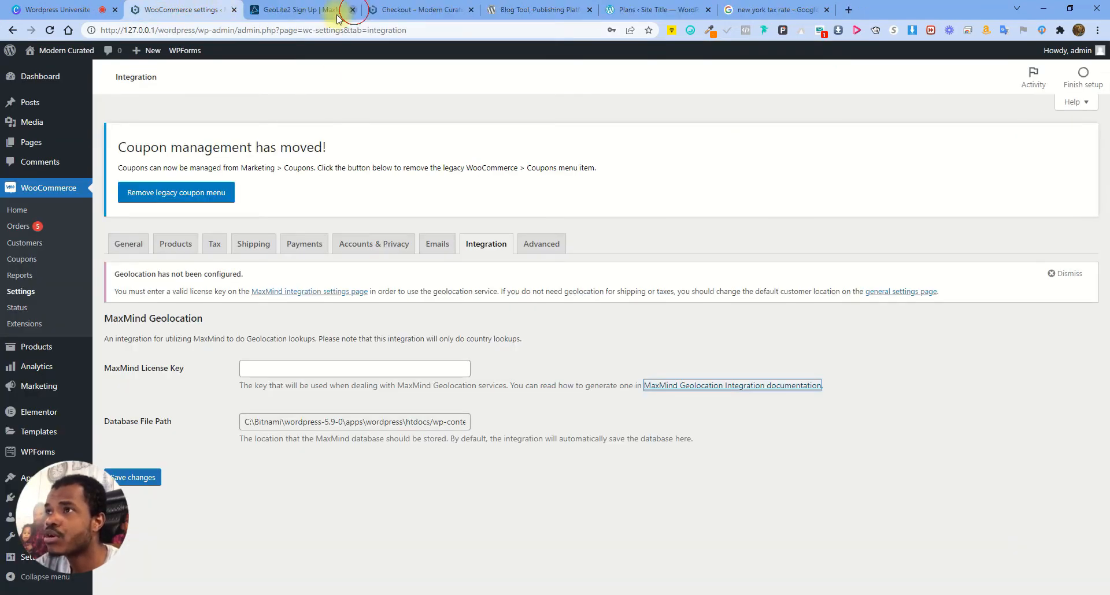
Save the Integration settings with the MaxMind license key left blank, then go to Advanced
click(298, 370)
click(431, 342)
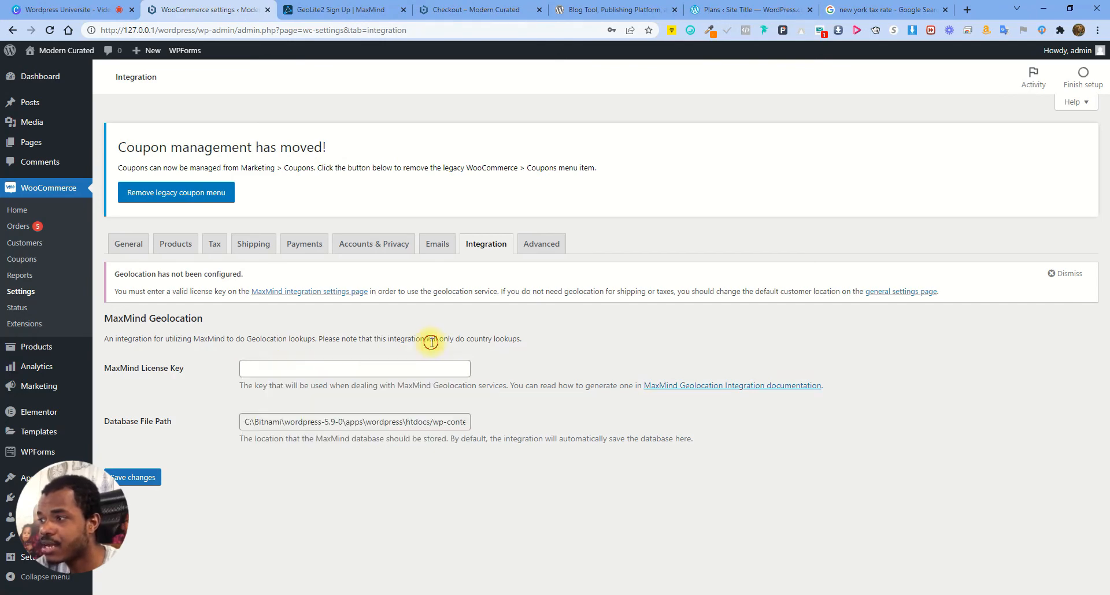
click(144, 478)
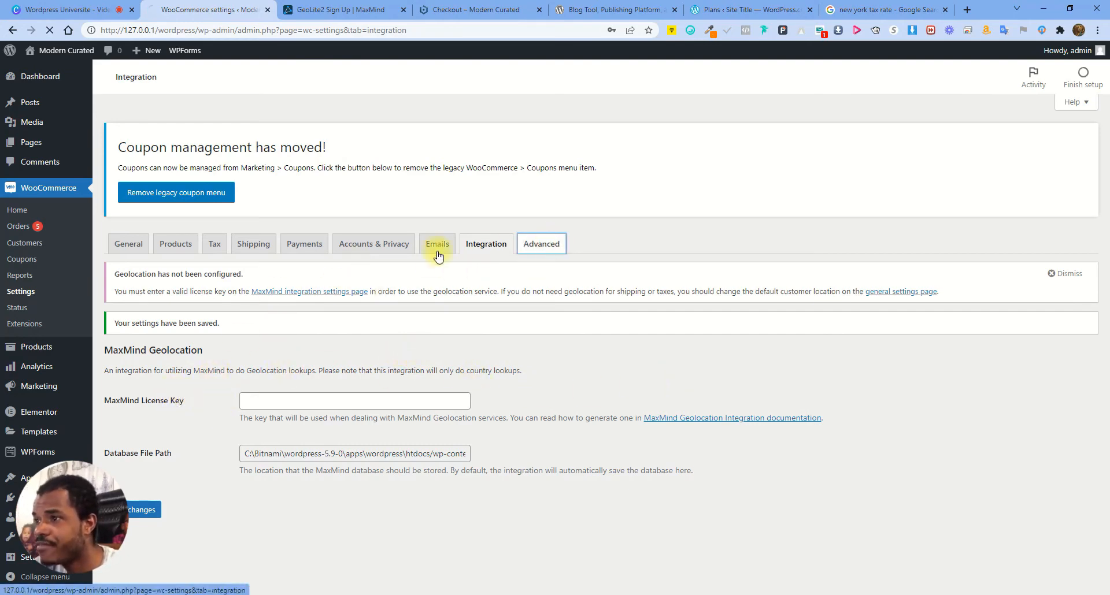
click(541, 244)
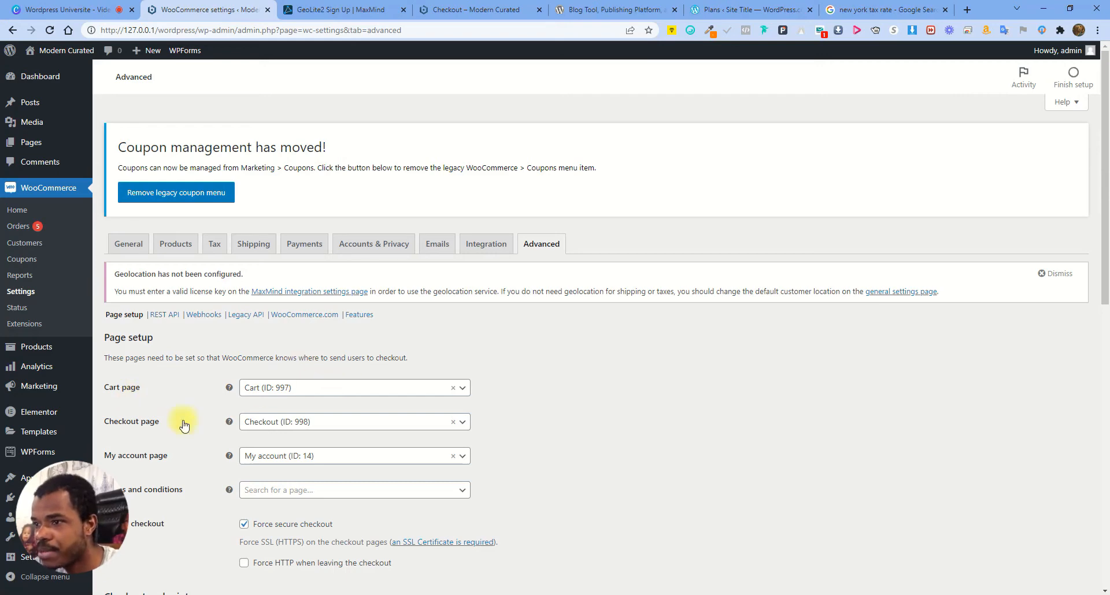
Search the Terms and conditions page list for 'term' and 'priv', leaving it unassigned
scroll(275, 451, down, 1)
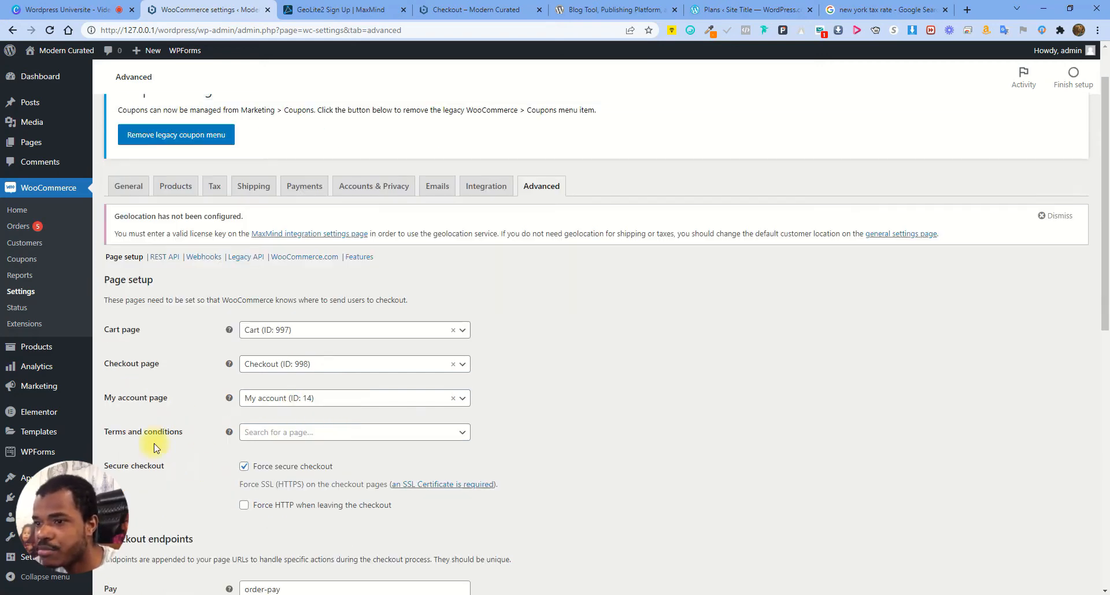
drag(89, 432, 190, 436)
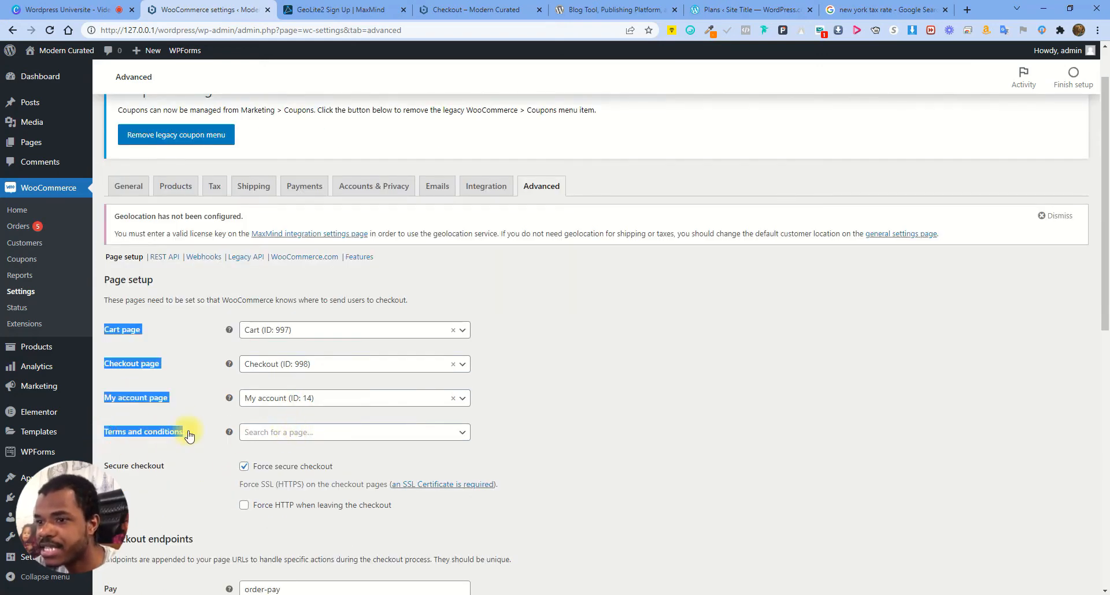
click(189, 428)
click(315, 432)
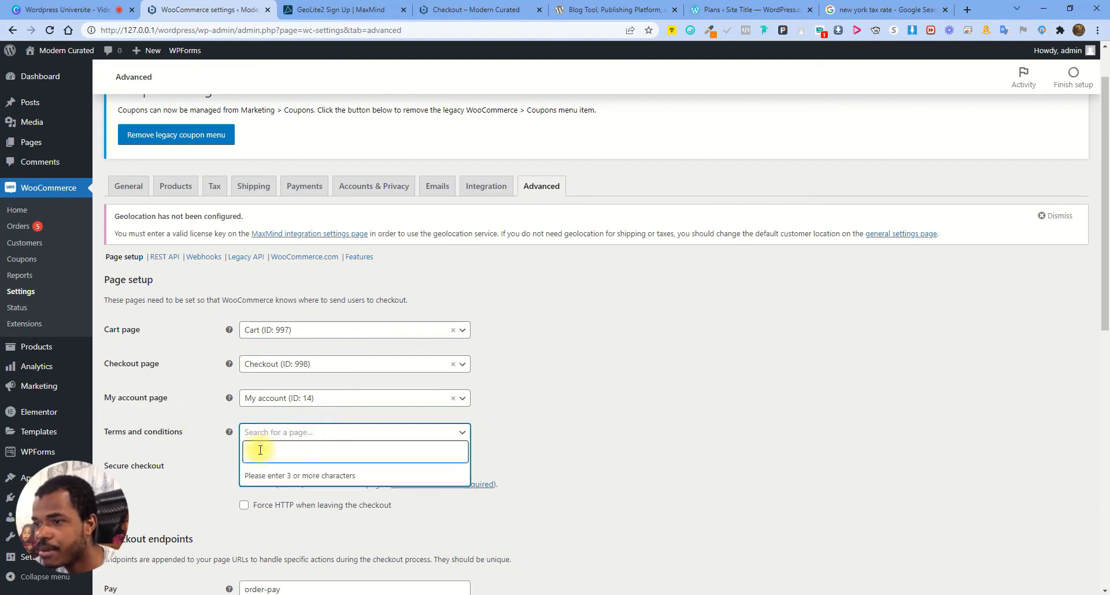
text(term)
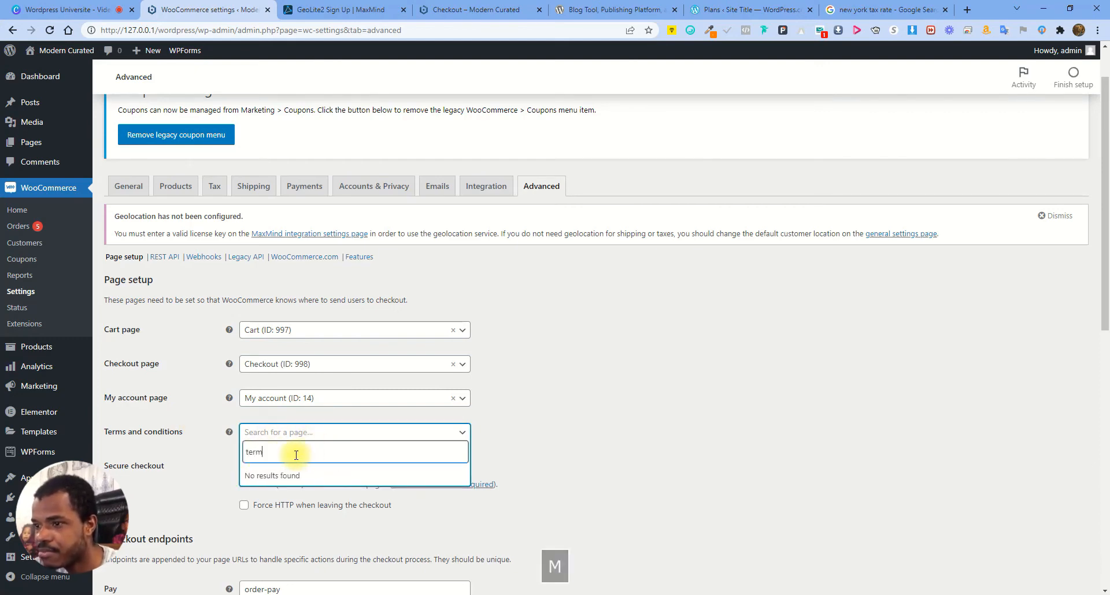
key(BackSpace)
key(BackSpace)
key(BackSpace)
key(BackSpace)
click(636, 399)
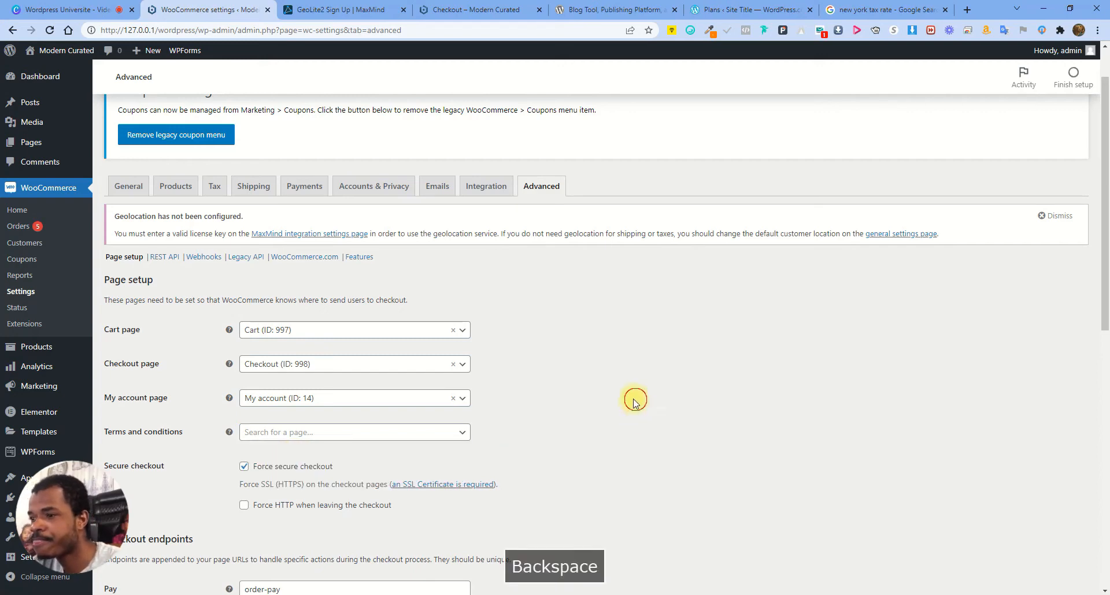
click(322, 435)
text(priv)
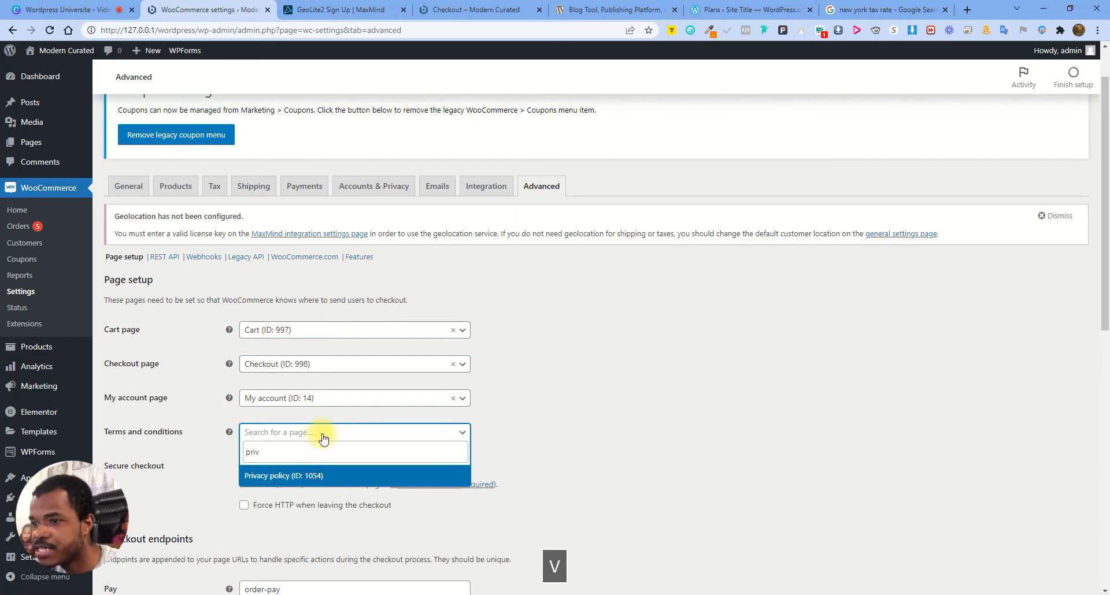
click(607, 416)
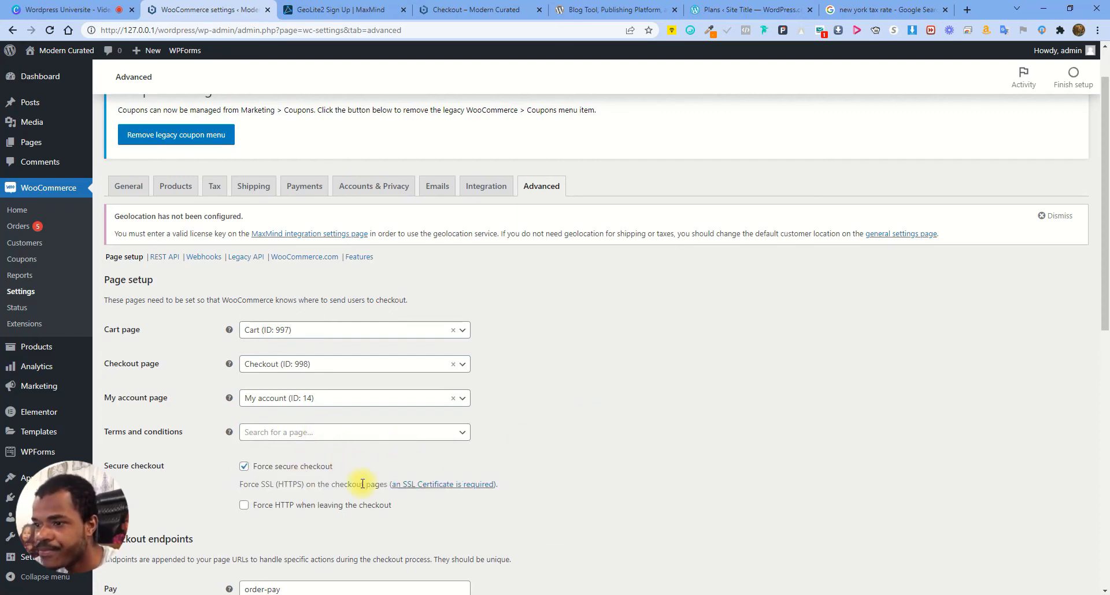
Review the rest of the Advanced settings, including the Force secure checkout explanation
scroll(363, 480, down, 3)
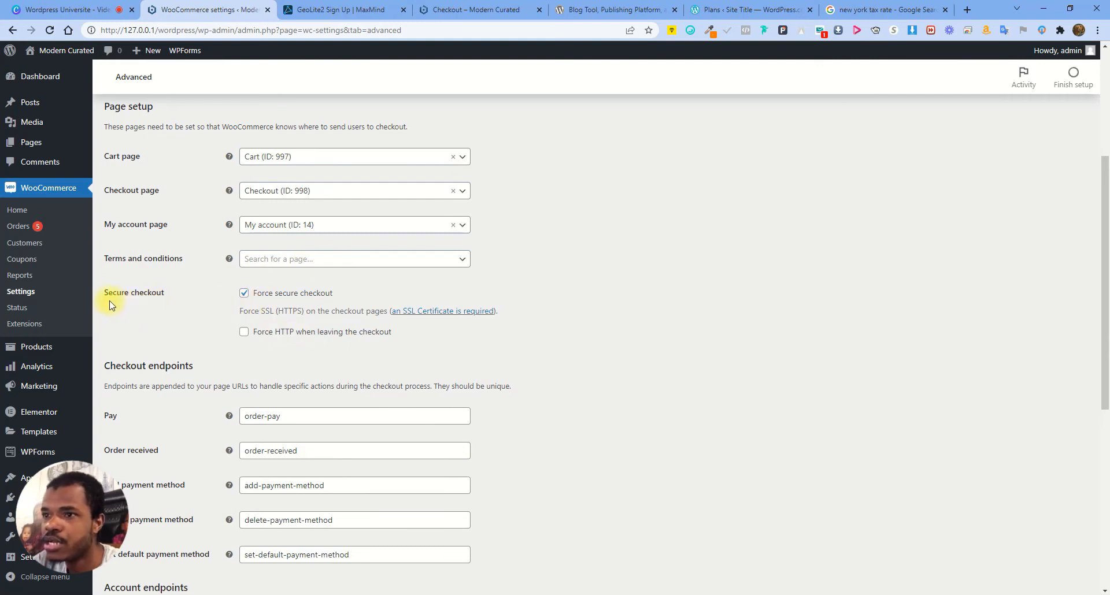
drag(280, 312, 330, 313)
click(330, 312)
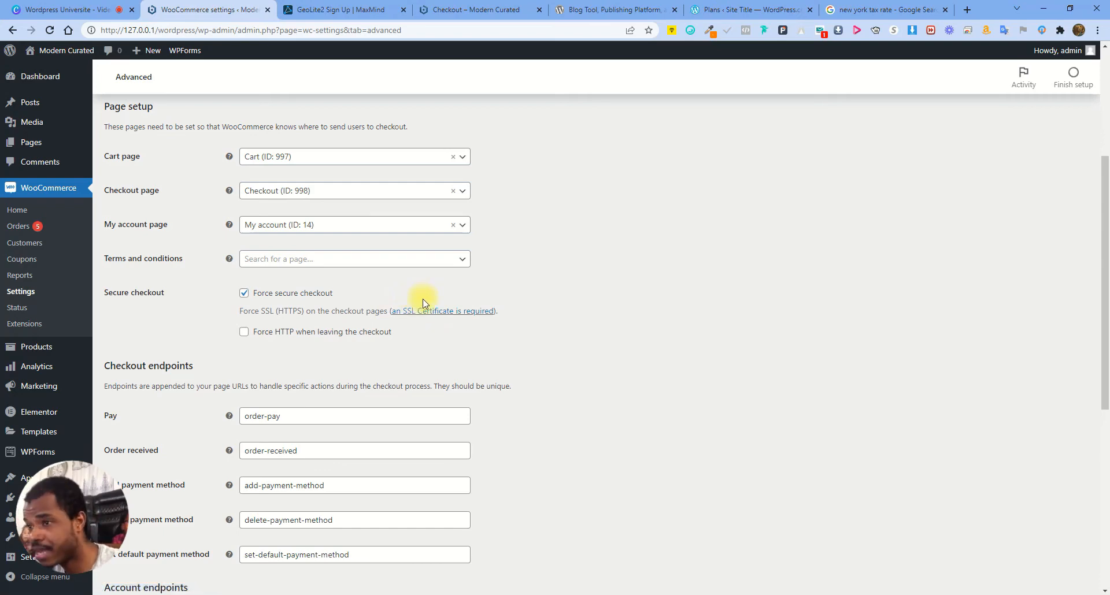
drag(281, 313, 332, 312)
scroll(324, 396, down, 5)
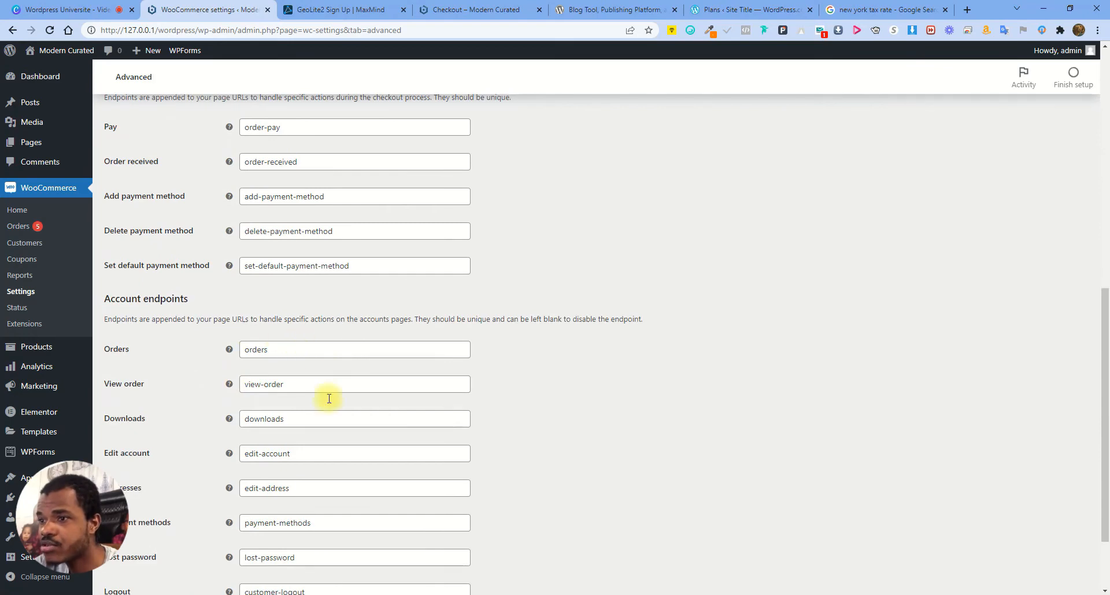
scroll(335, 375, down, 2)
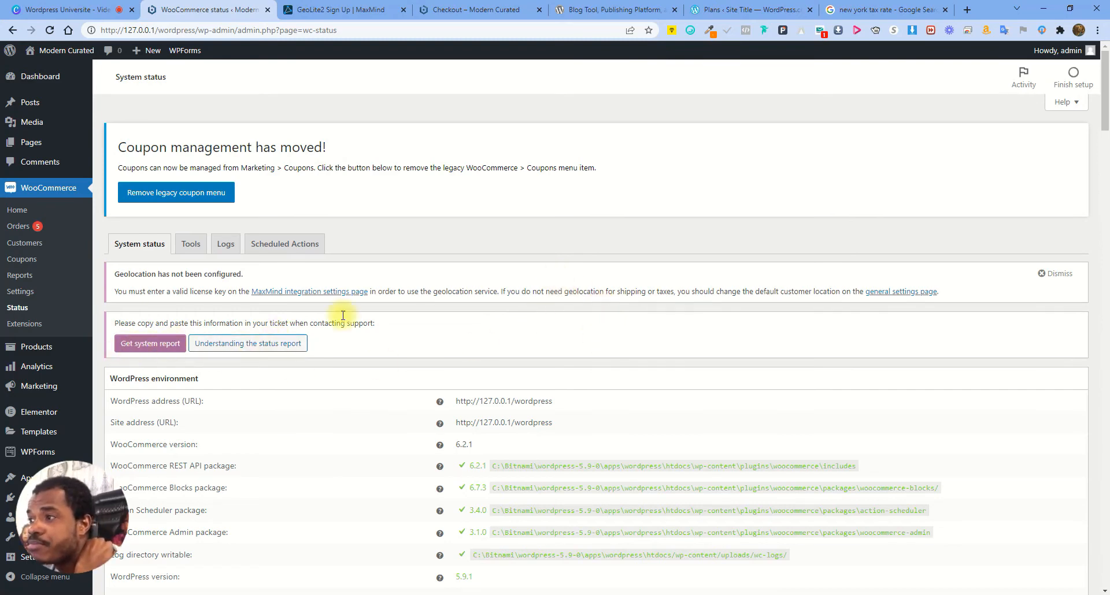
Browse the WooCommerce Extensions marketplace, then open the Products list of 24 items
scroll(149, 350, down, 2)
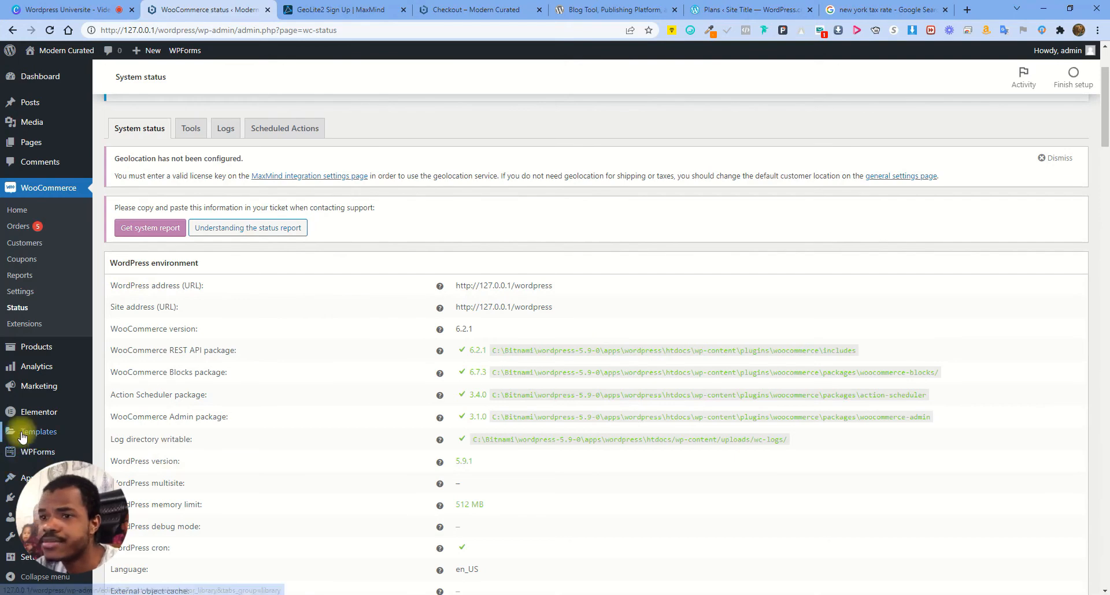
click(43, 327)
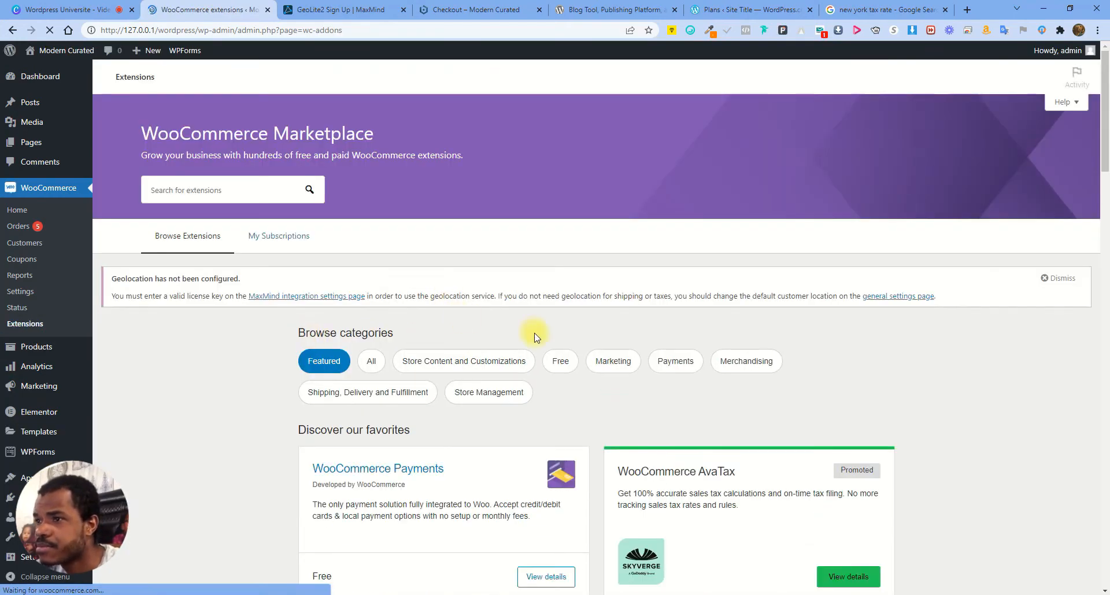
scroll(520, 341, down, 10)
scroll(555, 323, up, 9)
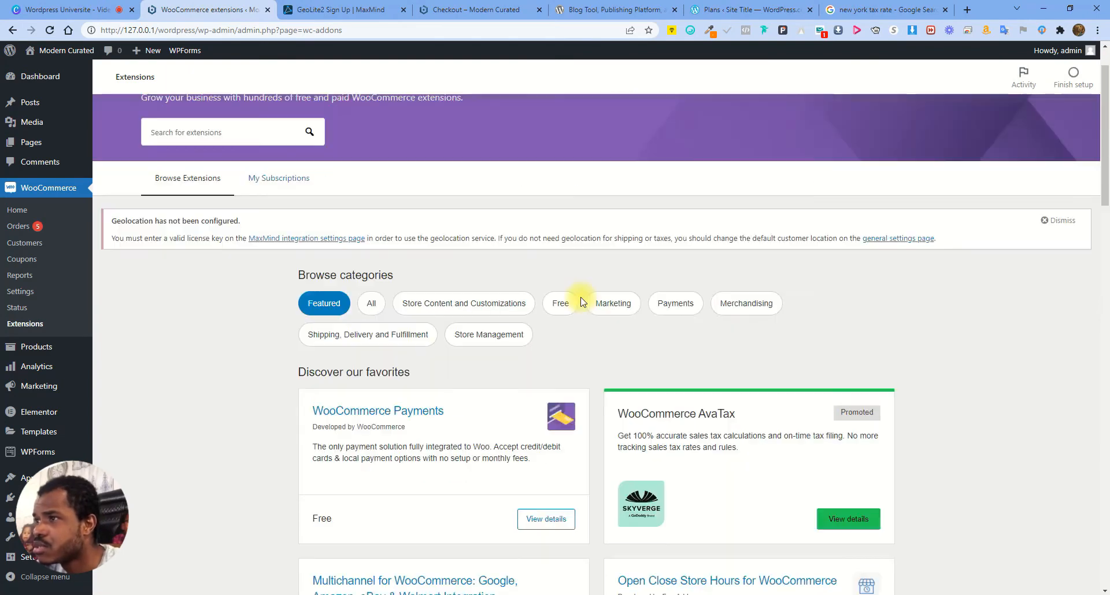
scroll(582, 302, up, 1)
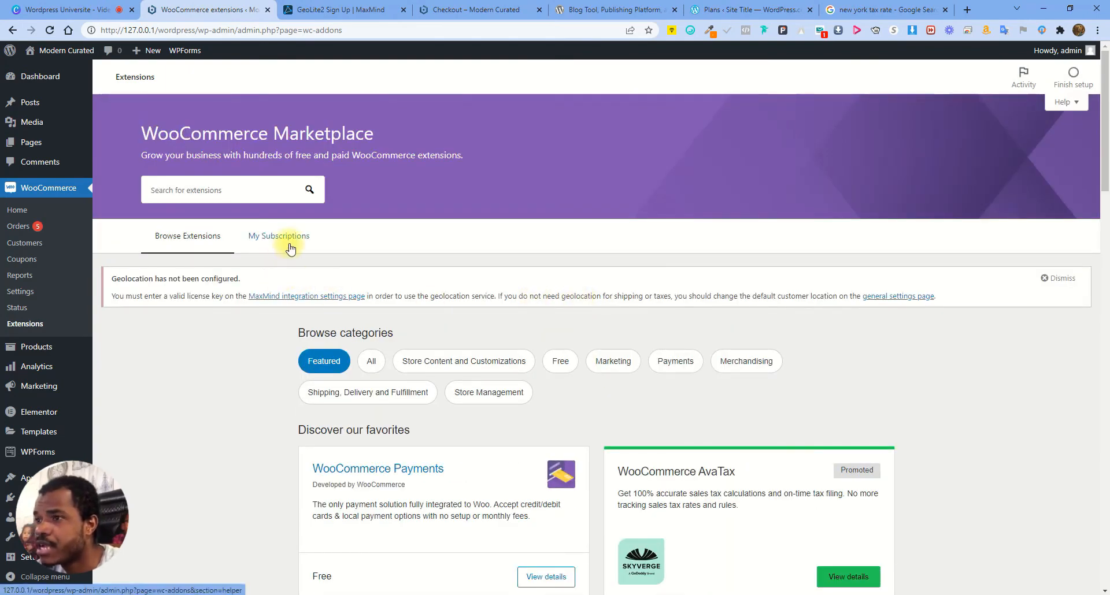
scroll(436, 298, down, 3)
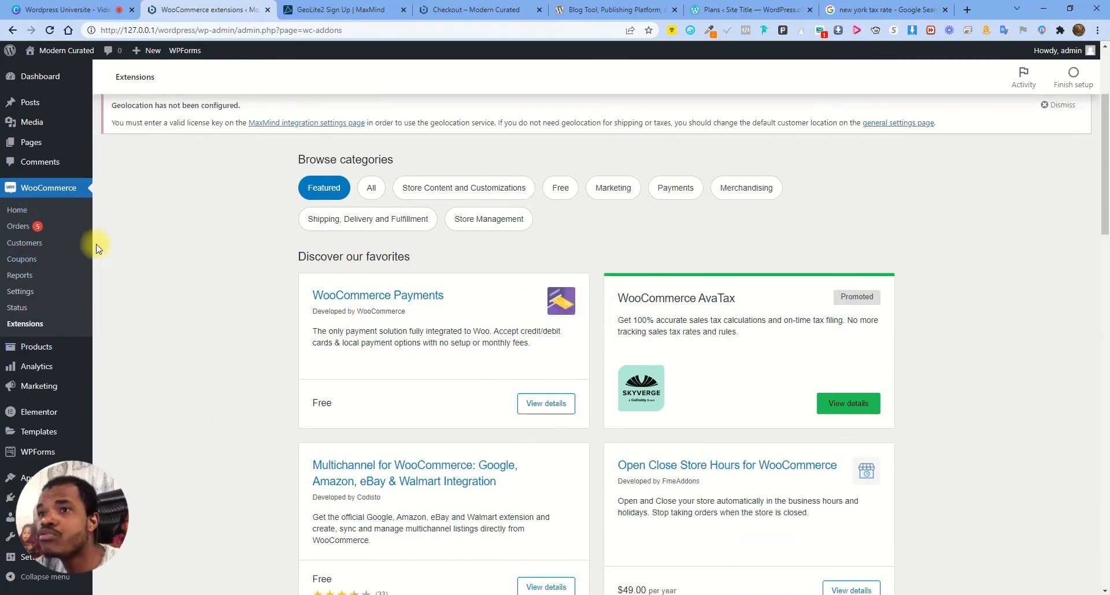
scroll(440, 382, up, 3)
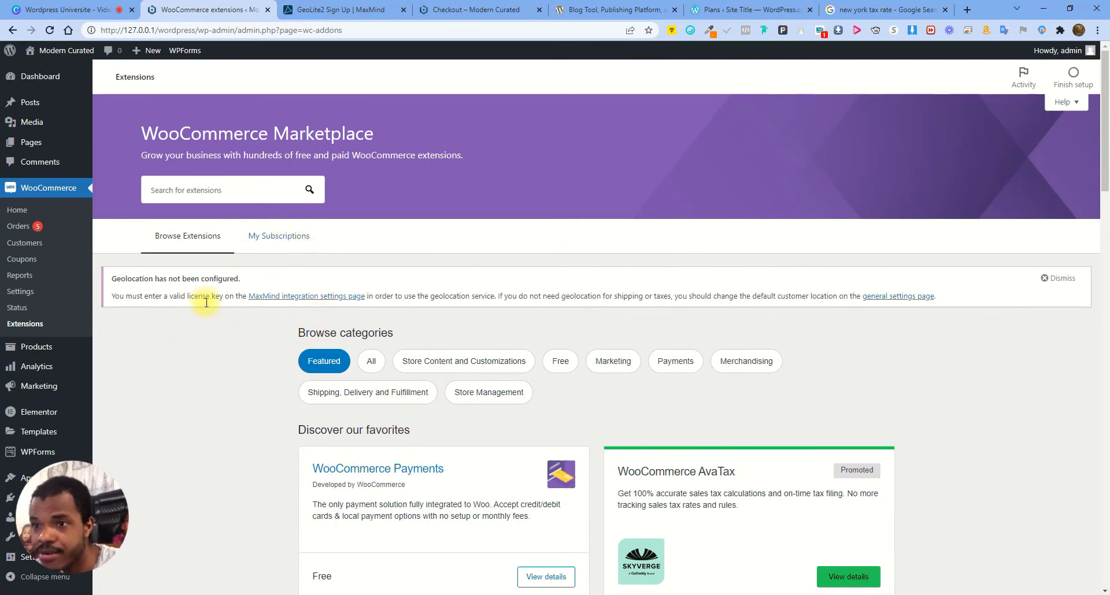
click(36, 352)
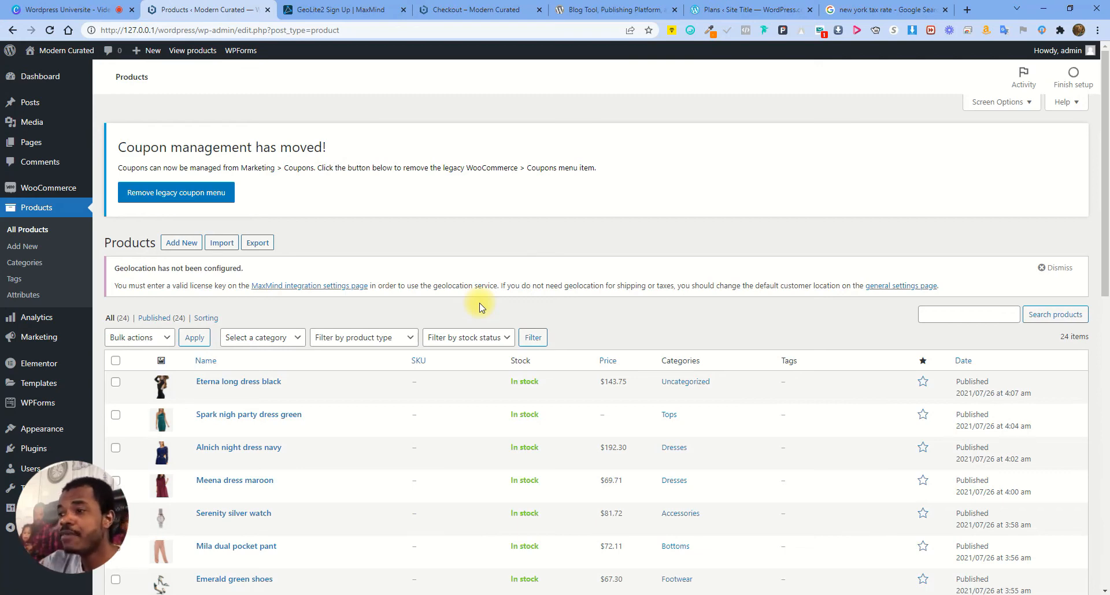
Close the GeoLite2 sign-up tab and view the storefront checkout tab
scroll(218, 358, down, 3)
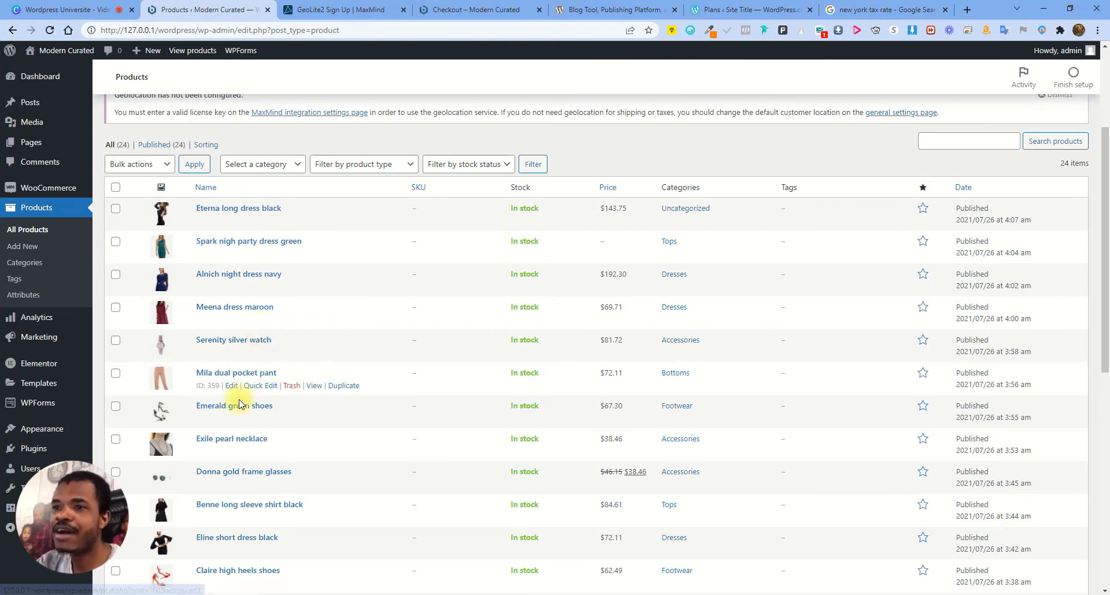
middle_click(347, 7)
click(348, 4)
Browse the storefront home page and its Shop the Collection link, then return to admin Products
scroll(379, 198, up, 12)
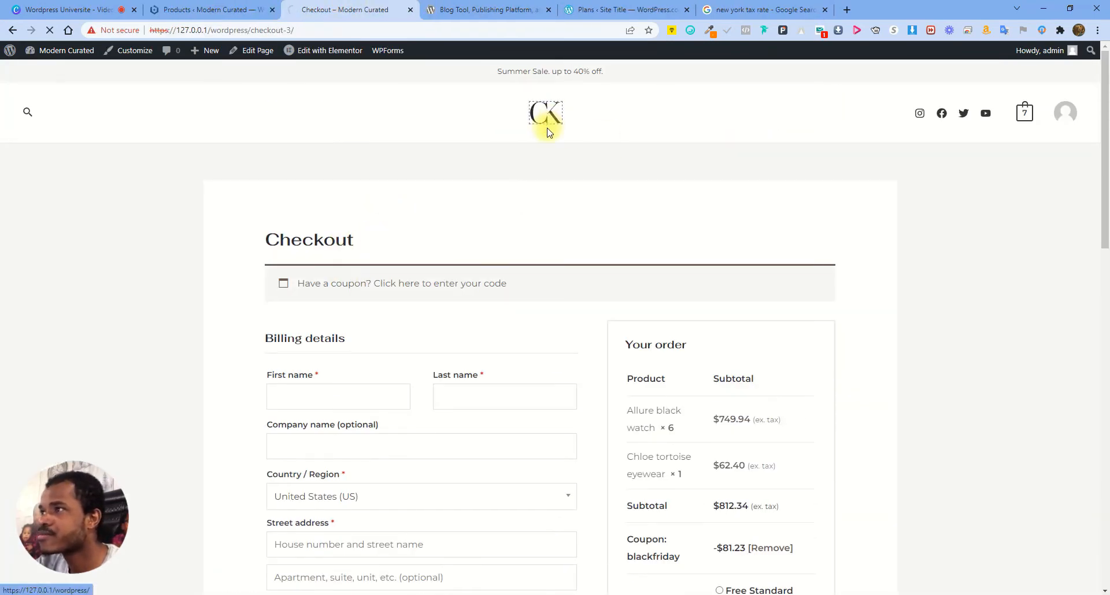
scroll(520, 219, down, 3)
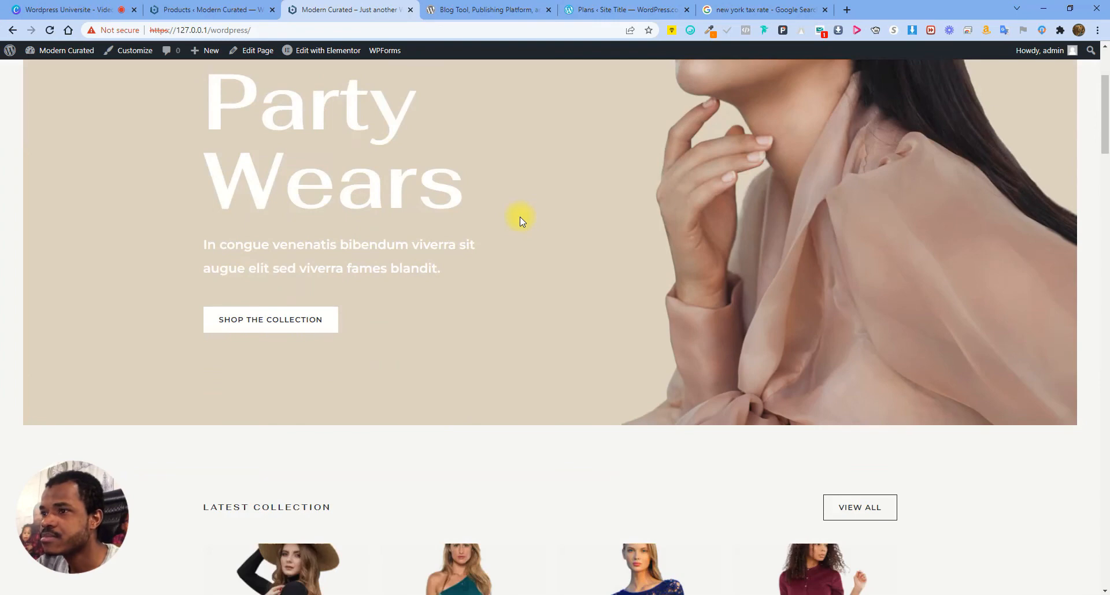
scroll(519, 217, down, 5)
scroll(404, 242, up, 4)
click(301, 259)
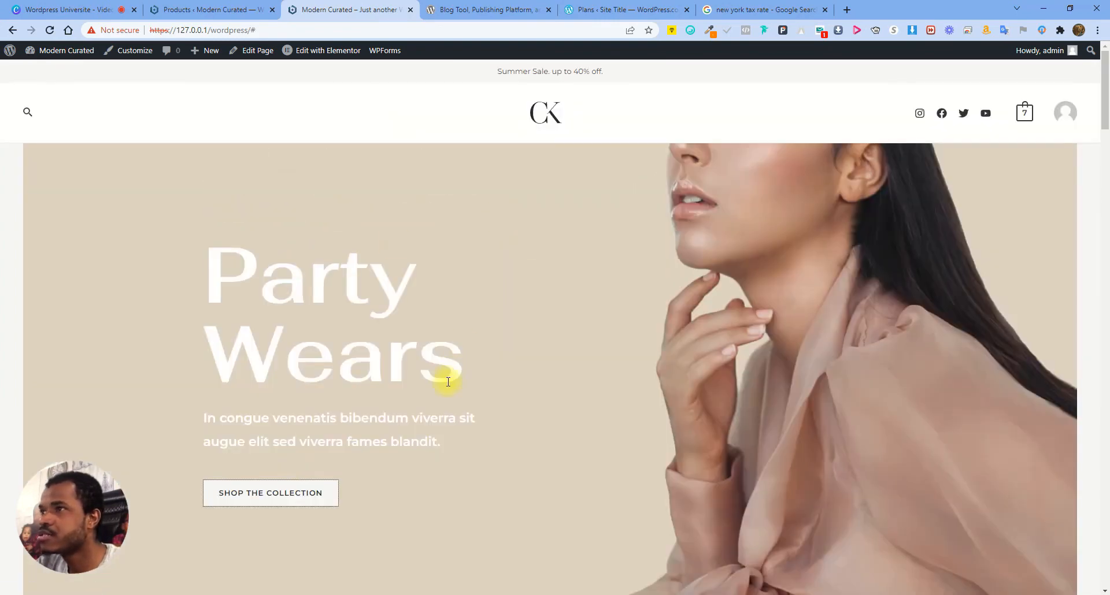
scroll(466, 387, down, 10)
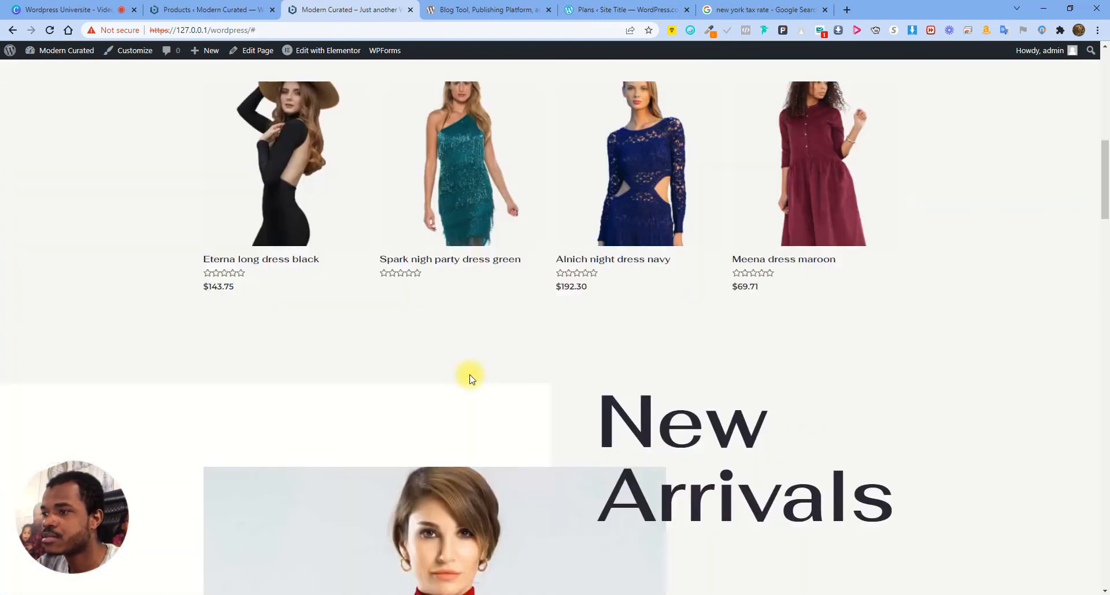
scroll(494, 370, down, 10)
scroll(734, 165, up, 7)
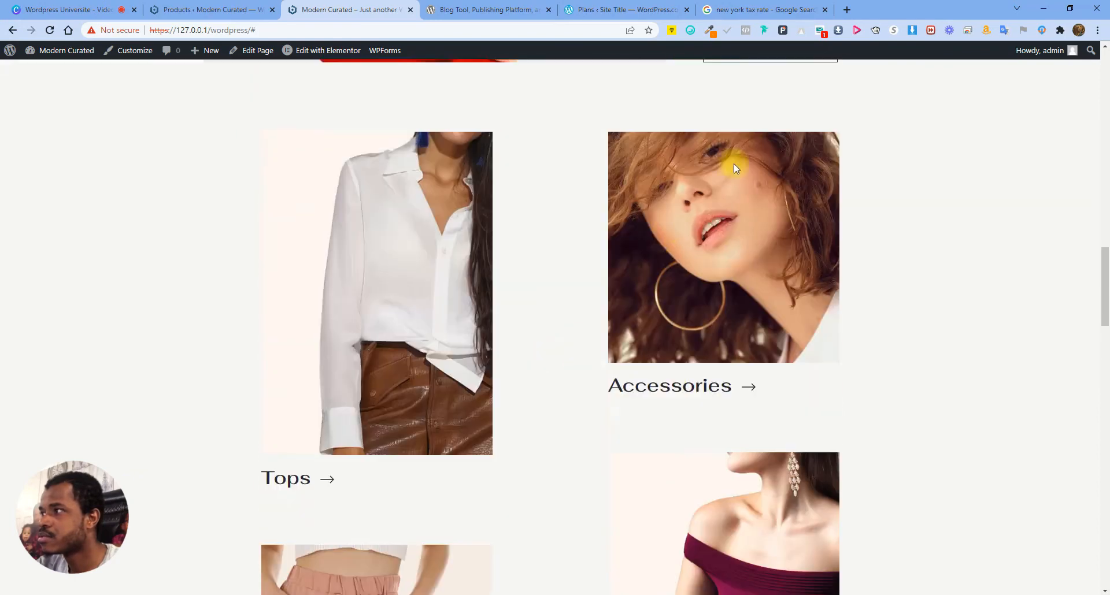
click(761, 218)
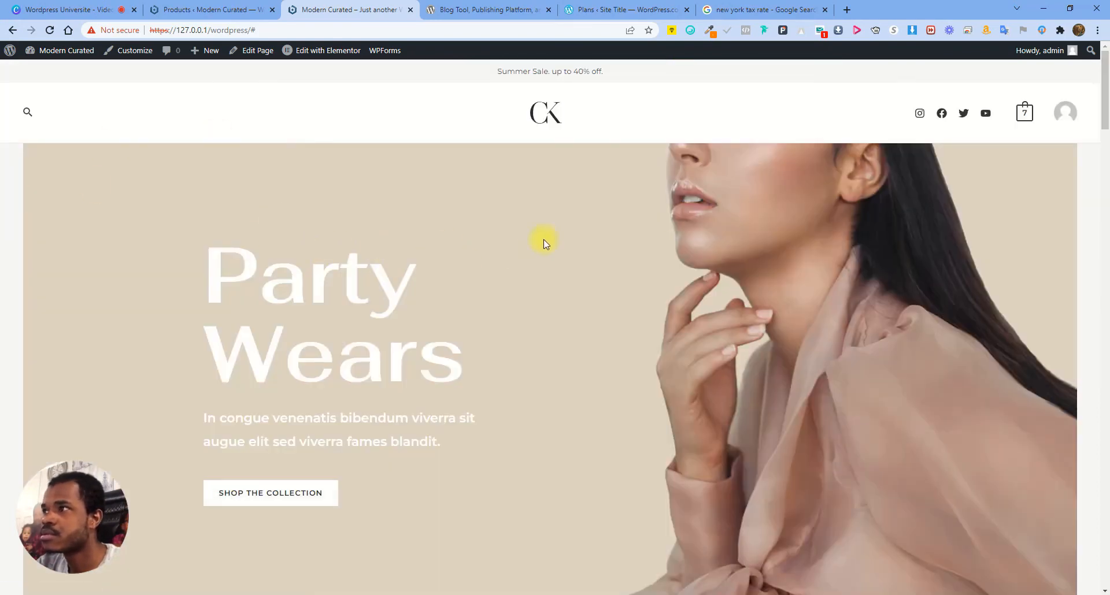
click(214, 10)
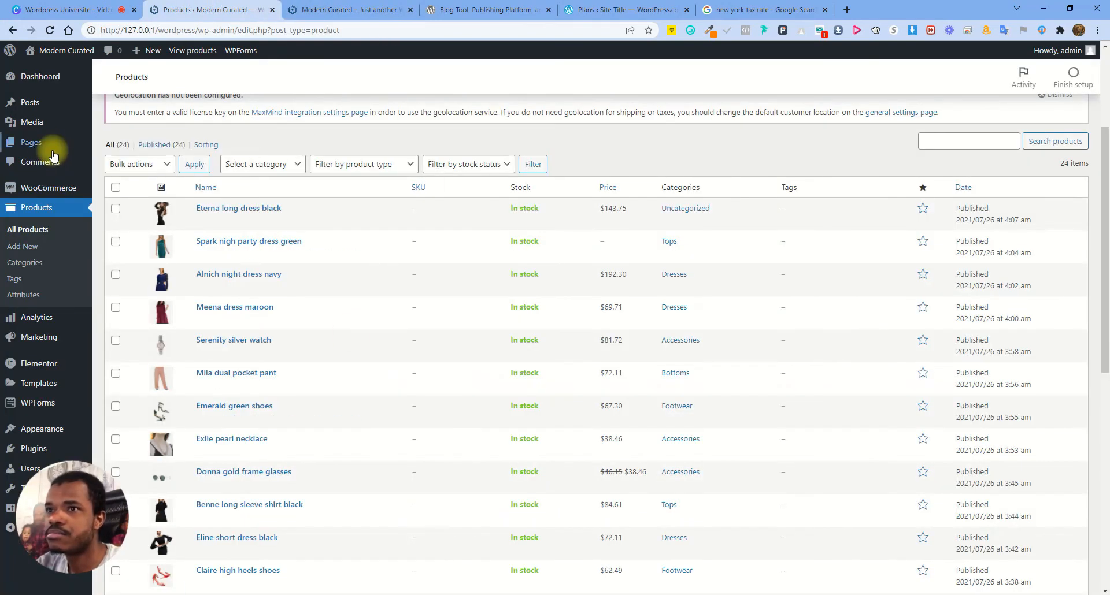
mouse_move(48, 130)
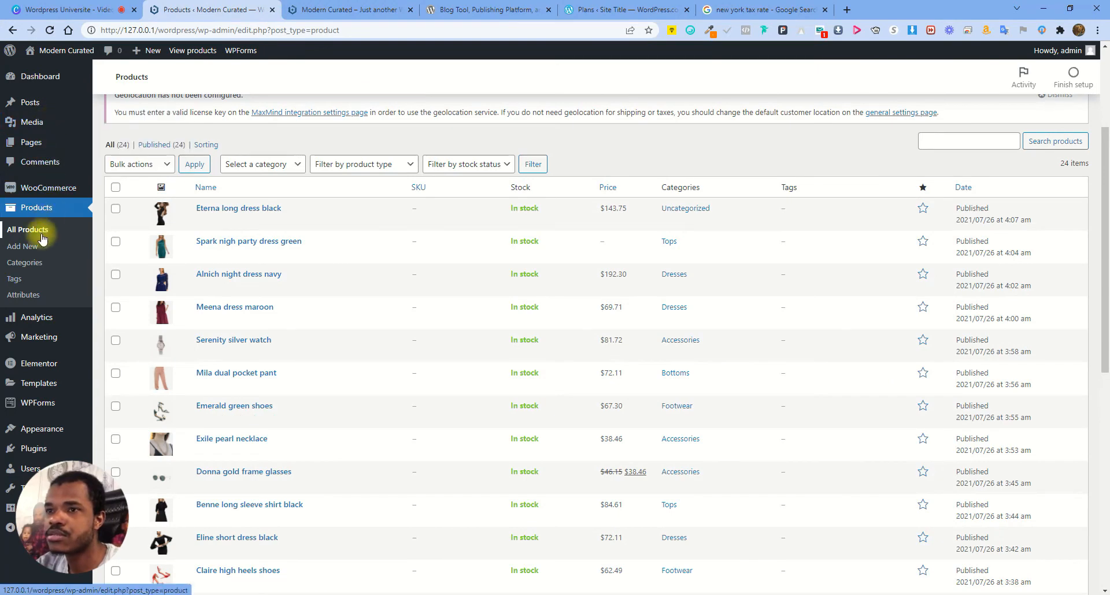
Open the storefront Shop page in a new tab via Visit Store
mouse_move(58, 50)
right_click(46, 86)
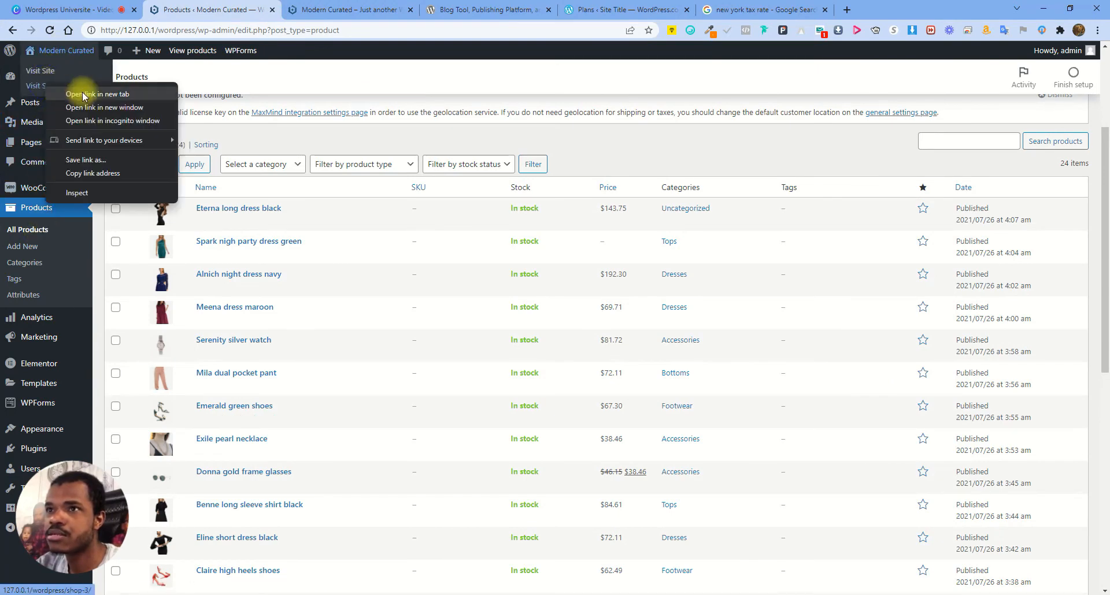
click(82, 95)
click(387, 9)
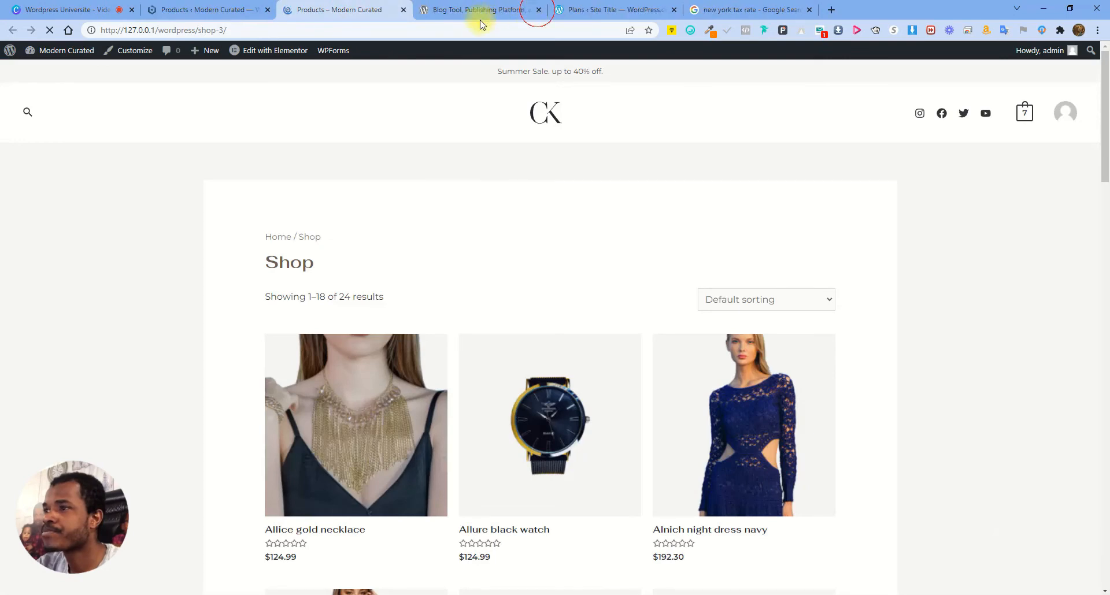
scroll(456, 225, down, 15)
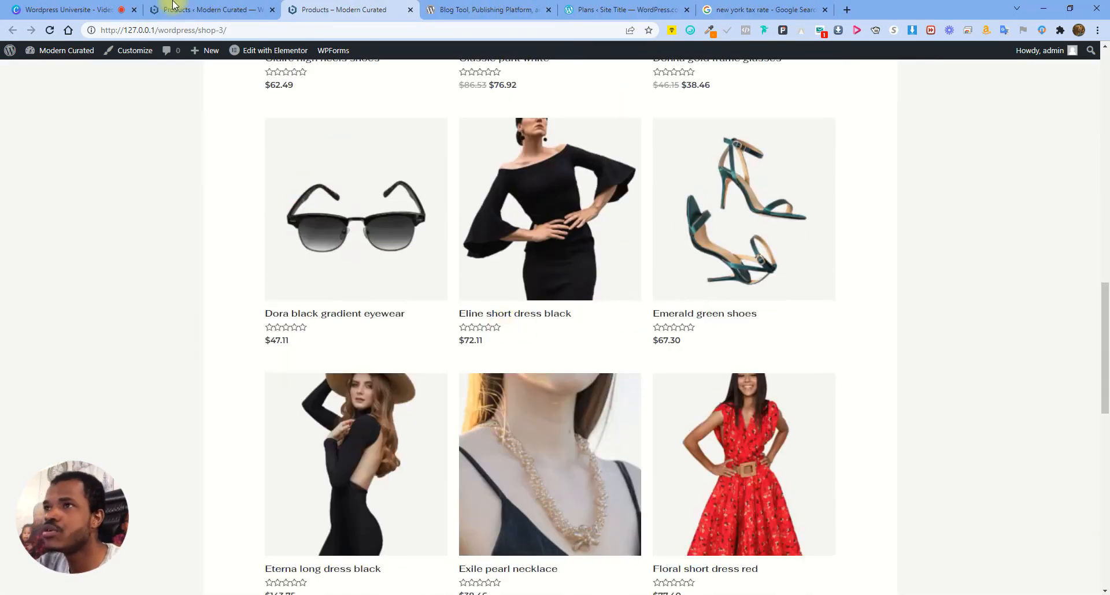
Switch between the admin Products list and the shop grid to compare listed products
click(172, 5)
click(354, 8)
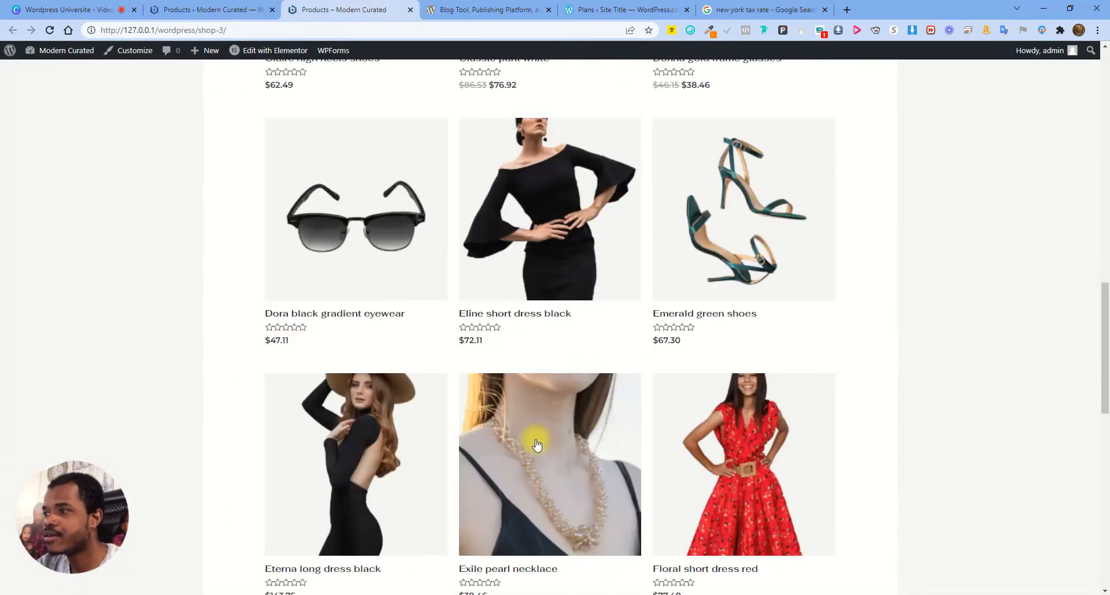
click(211, 9)
scroll(340, 349, down, 3)
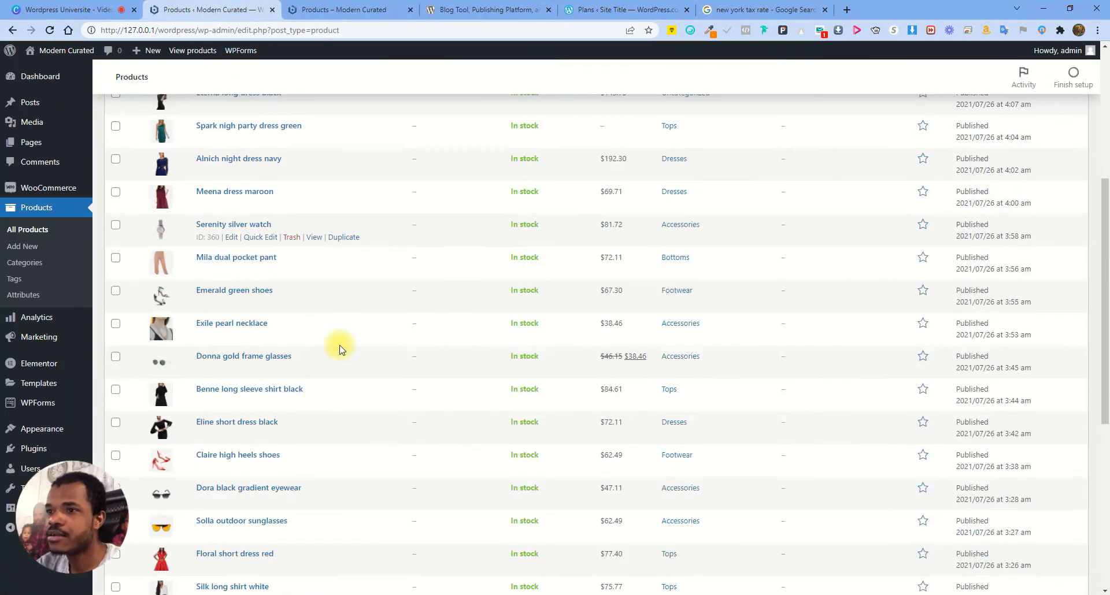
scroll(163, 253, down, 3)
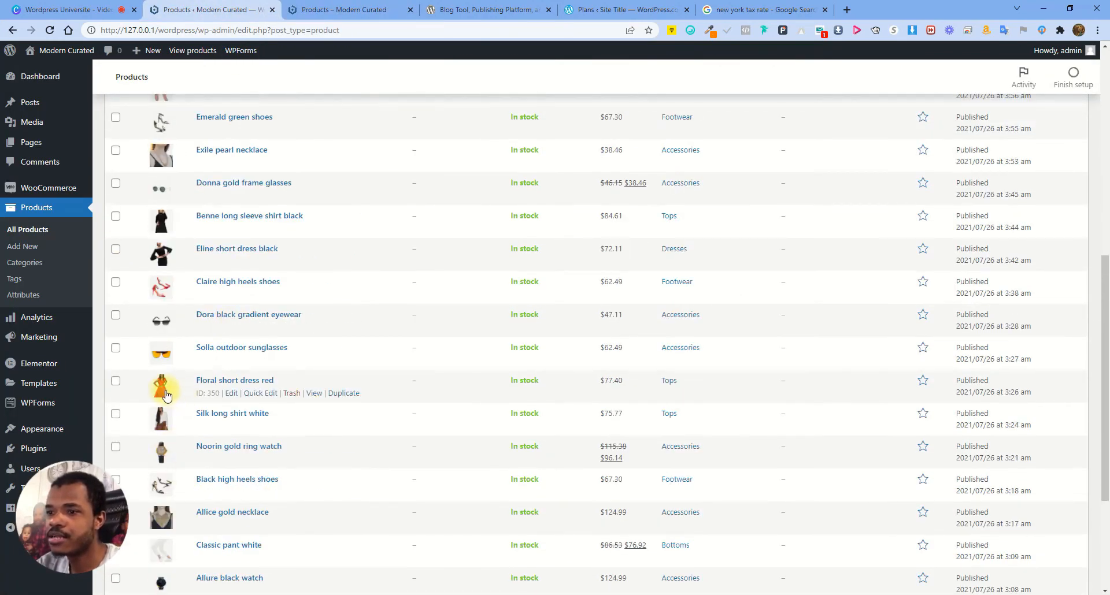
scroll(203, 289, up, 3)
click(353, 9)
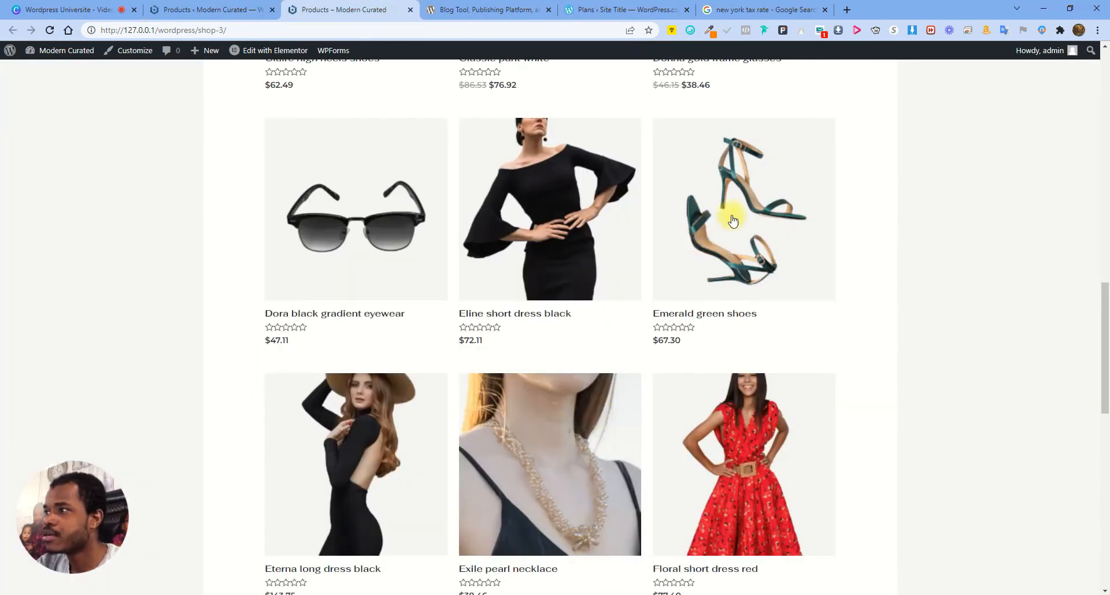
click(212, 9)
scroll(218, 454, down, 5)
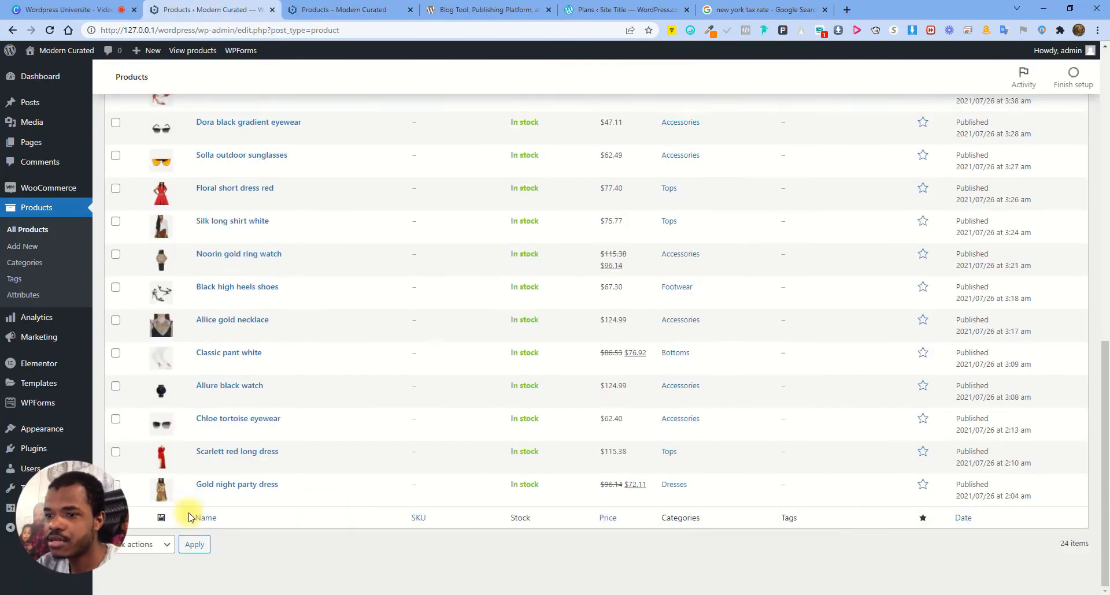
scroll(260, 428, up, 10)
scroll(248, 370, down, 5)
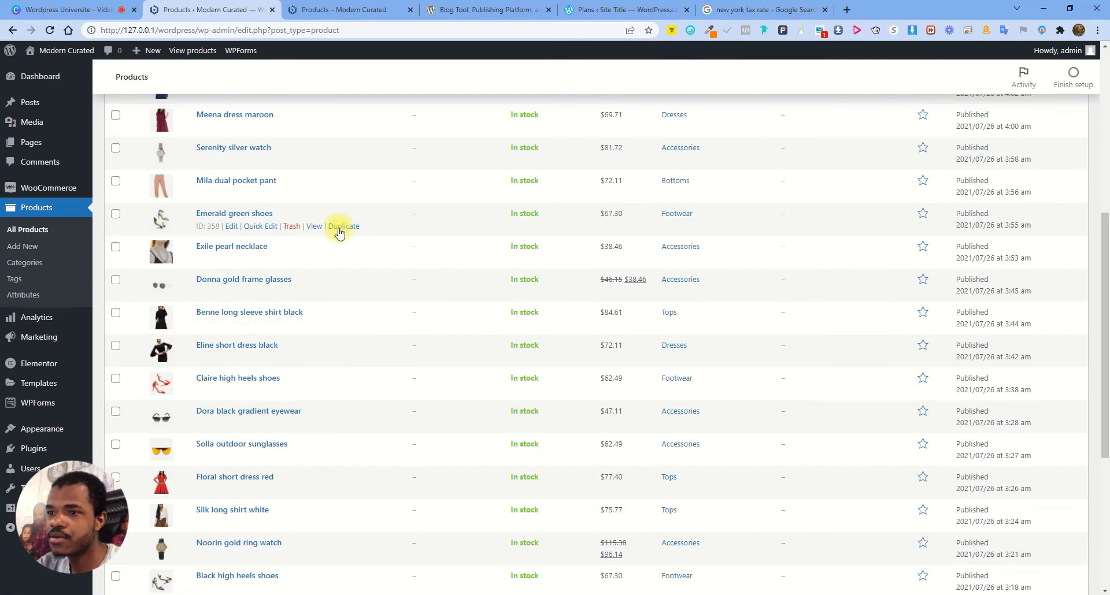
Check the shop grid once more, then note the first product's In stock status and empty SKU
click(345, 10)
scroll(682, 365, up, 15)
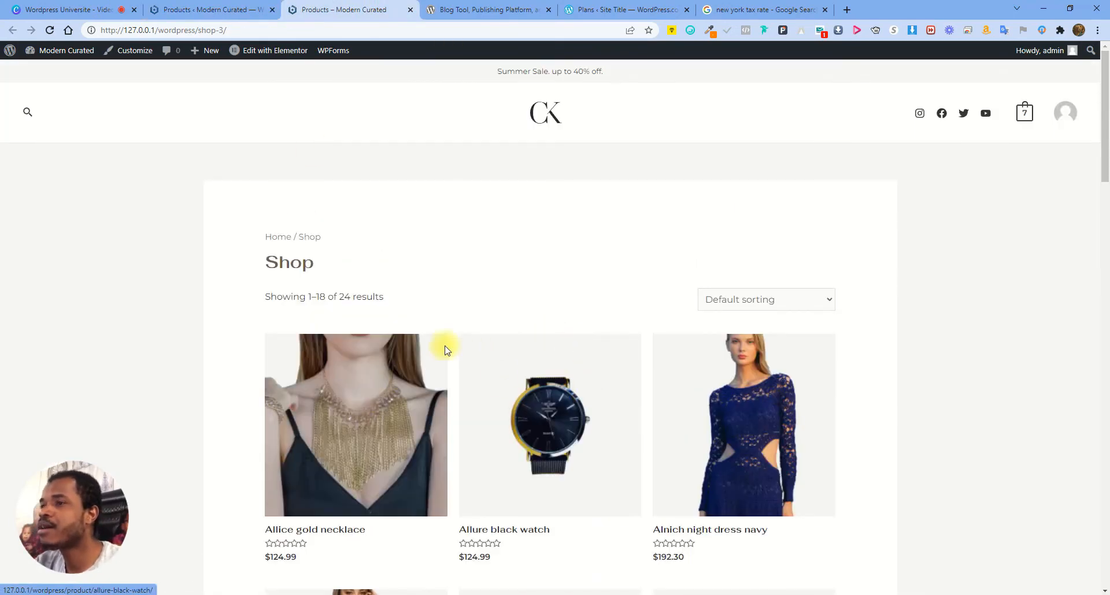
click(240, 9)
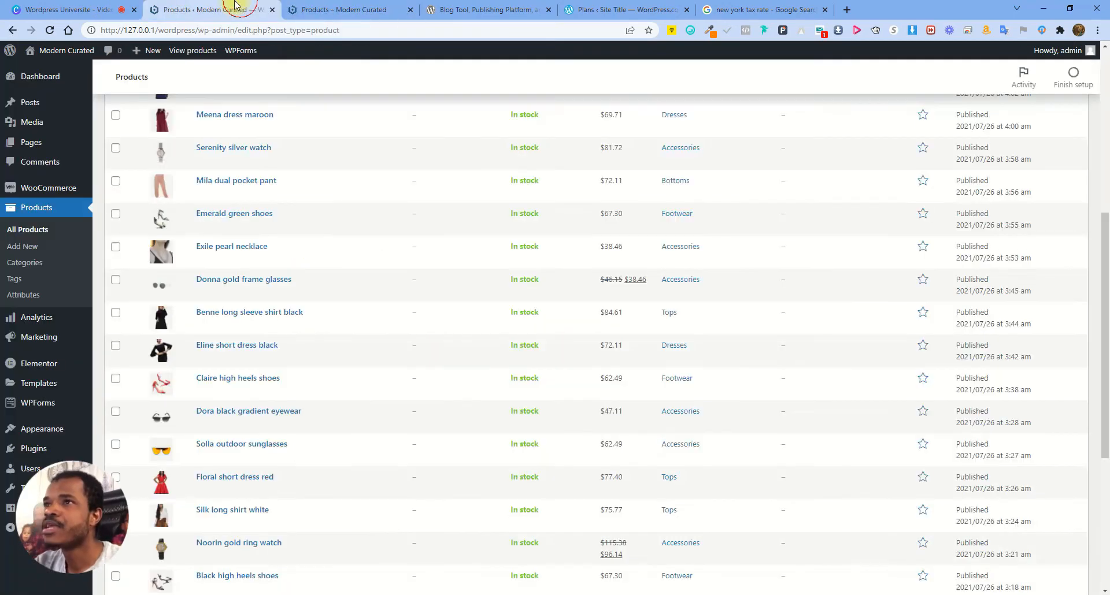
scroll(521, 289, up, 6)
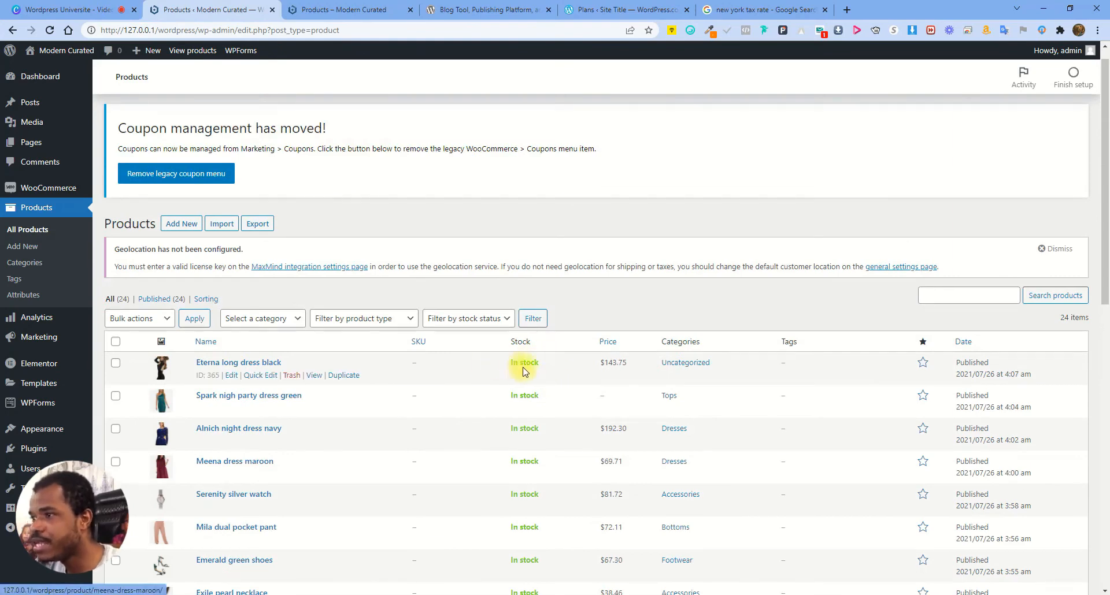
drag(512, 363, 541, 361)
drag(411, 362, 426, 362)
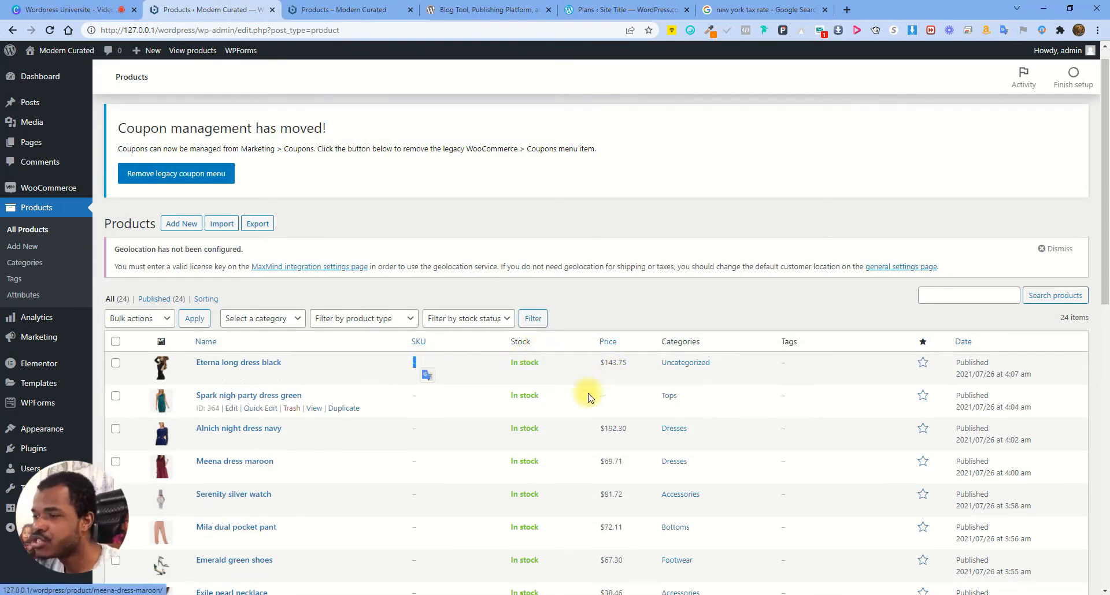
Sort the Products list by SKU, then filter it to the Accessories category (9 products)
click(491, 346)
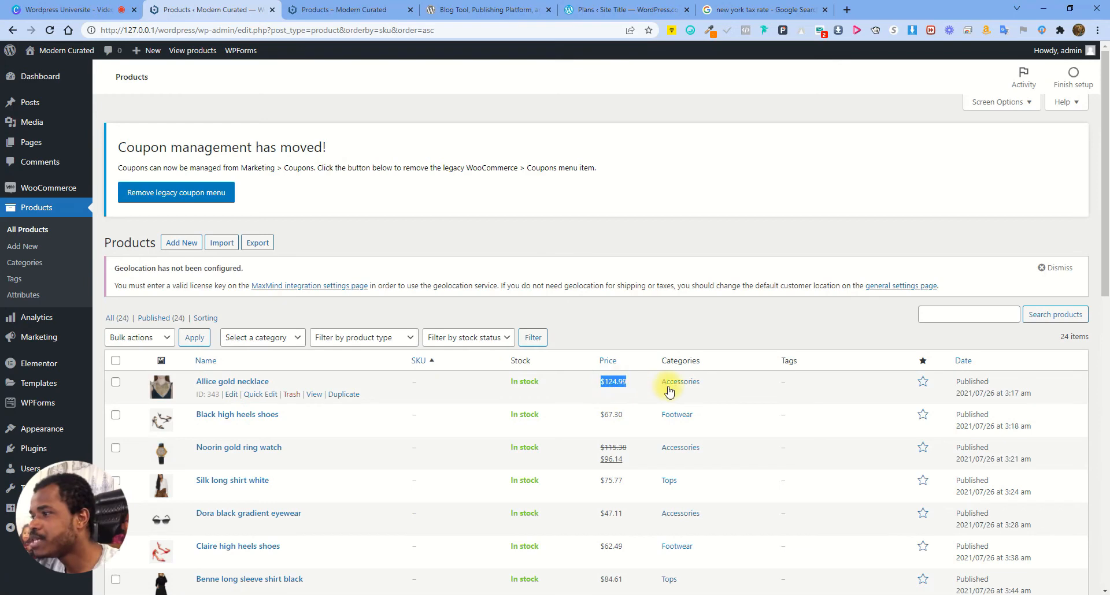
double_click(782, 382)
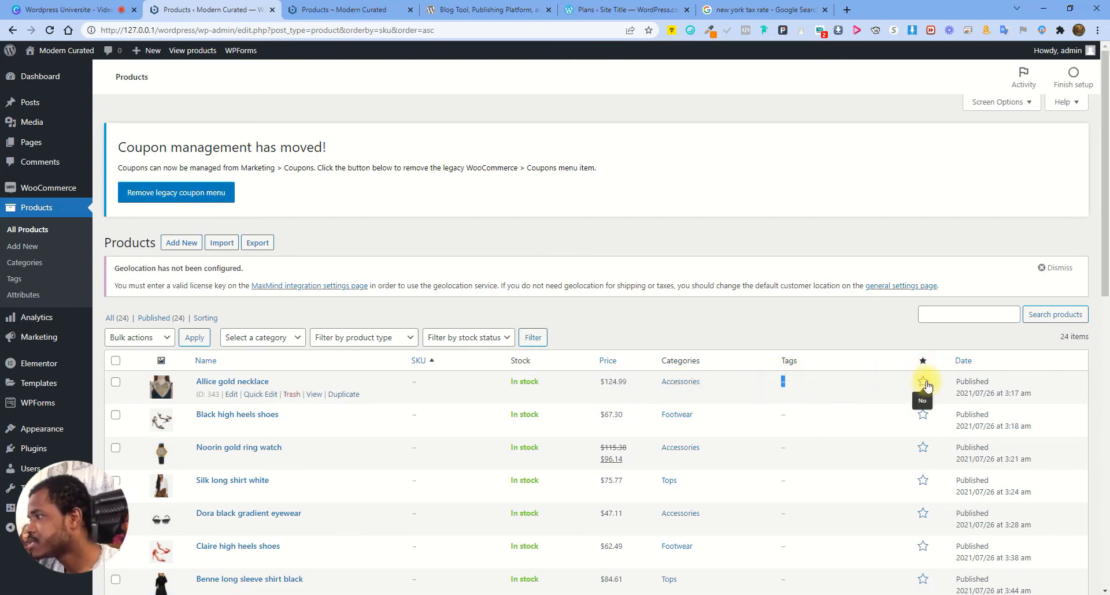
triple_click(968, 393)
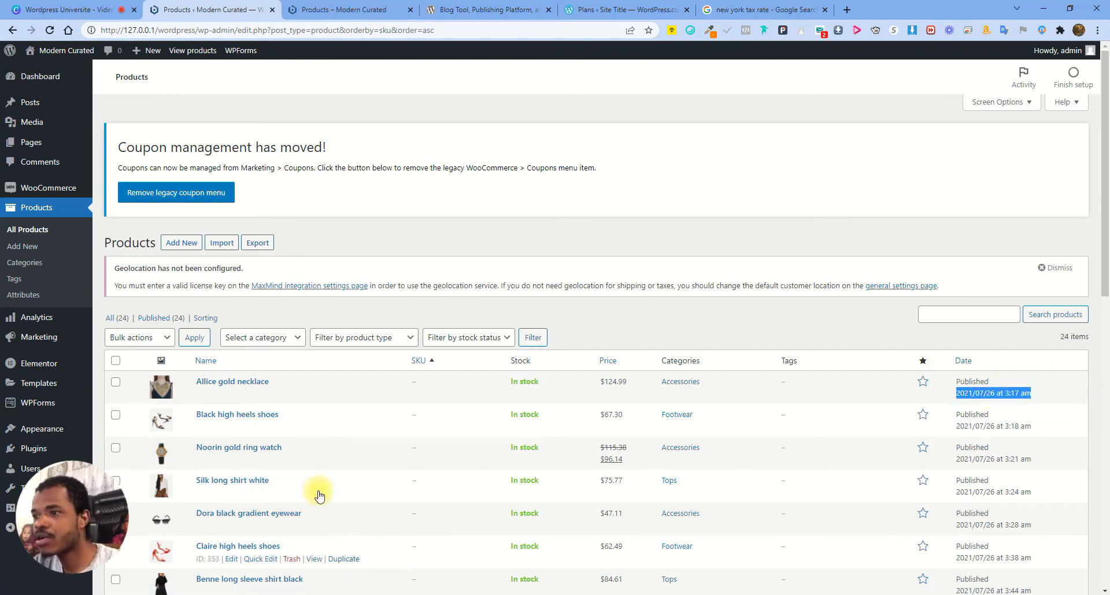
click(272, 339)
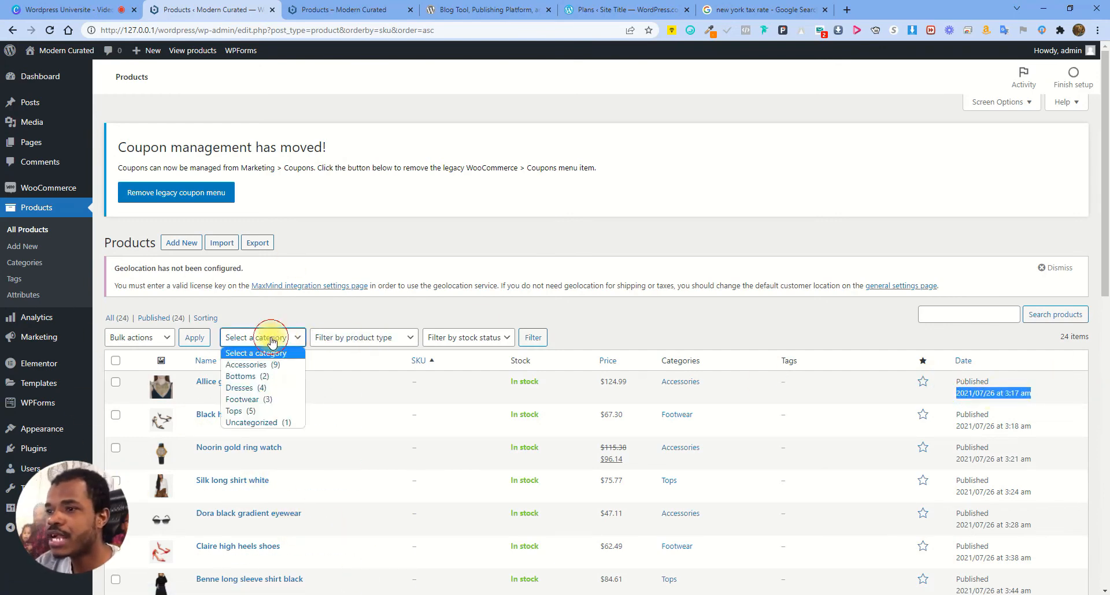
click(263, 374)
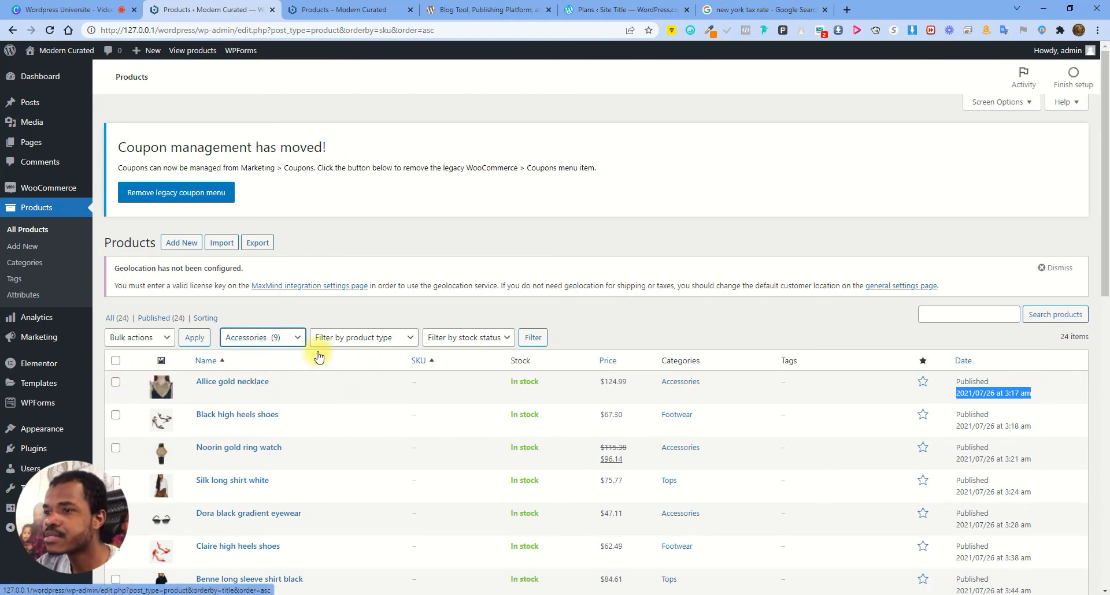
click(521, 338)
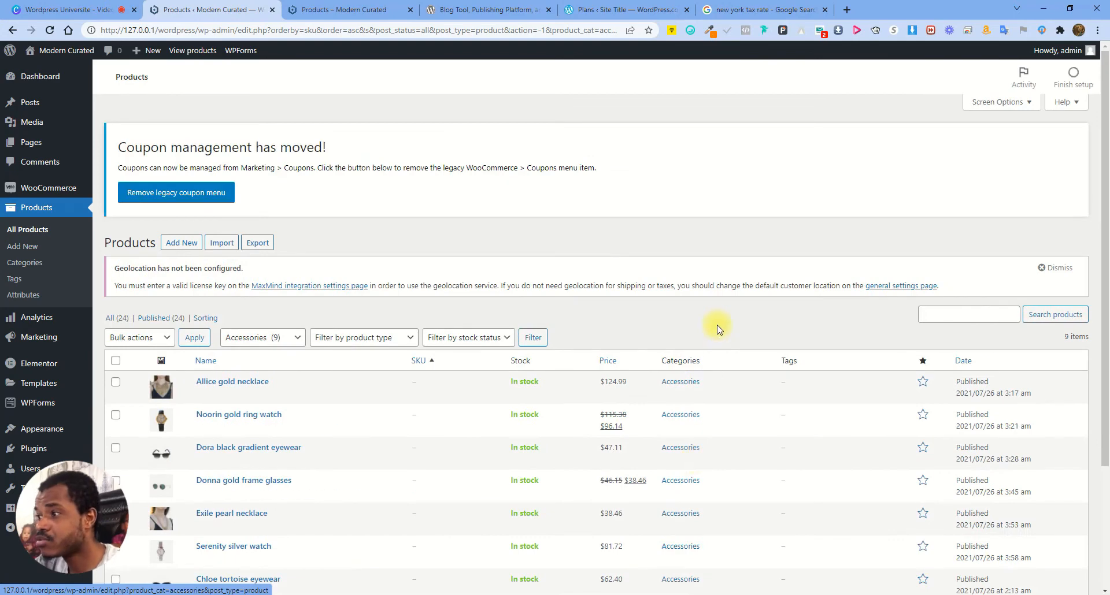
click(298, 342)
Clear the category filter and filter to Simple products that are out of stock
click(292, 351)
click(533, 333)
click(378, 341)
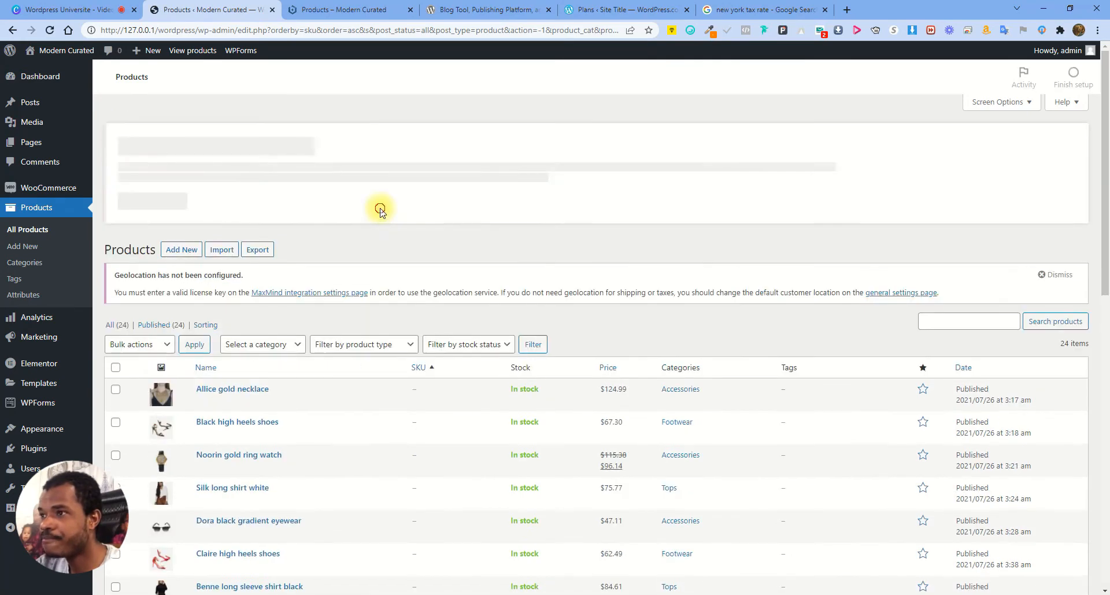
click(386, 338)
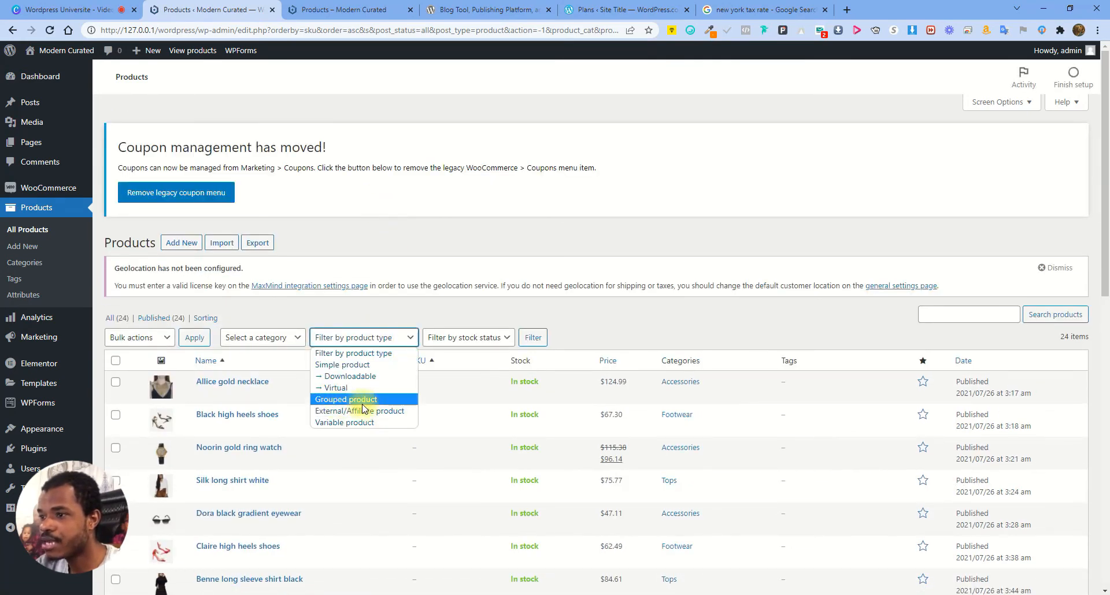
click(354, 365)
click(469, 338)
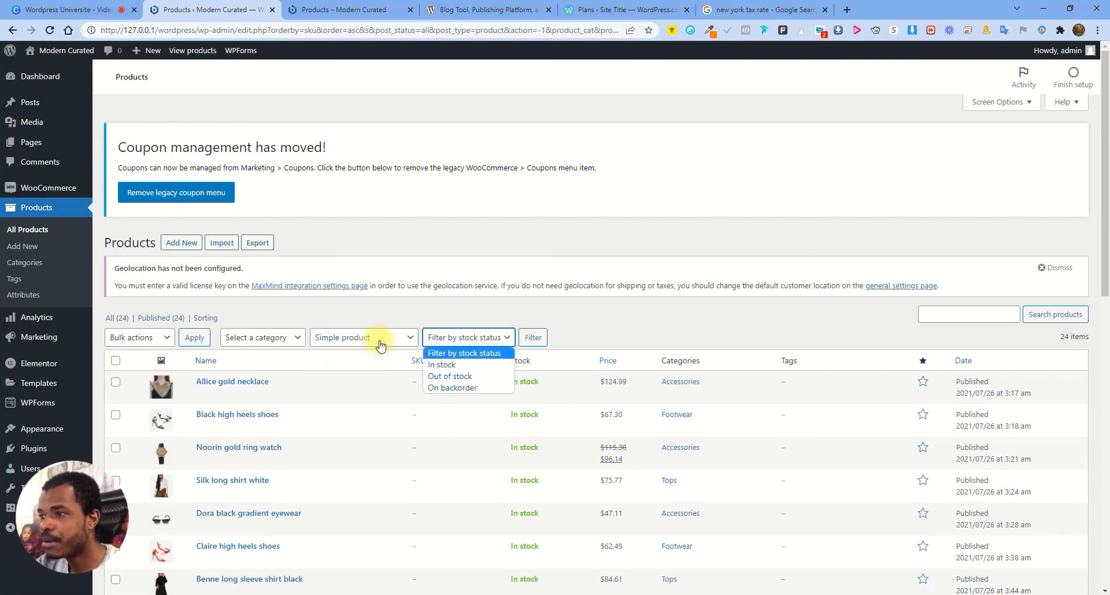
click(450, 378)
click(532, 345)
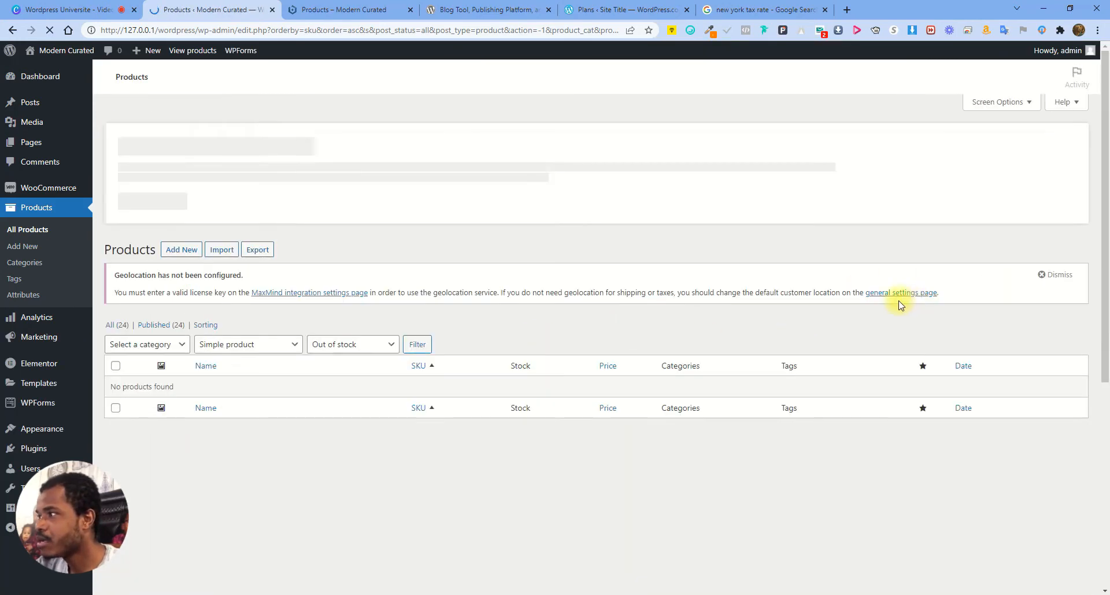
click(373, 338)
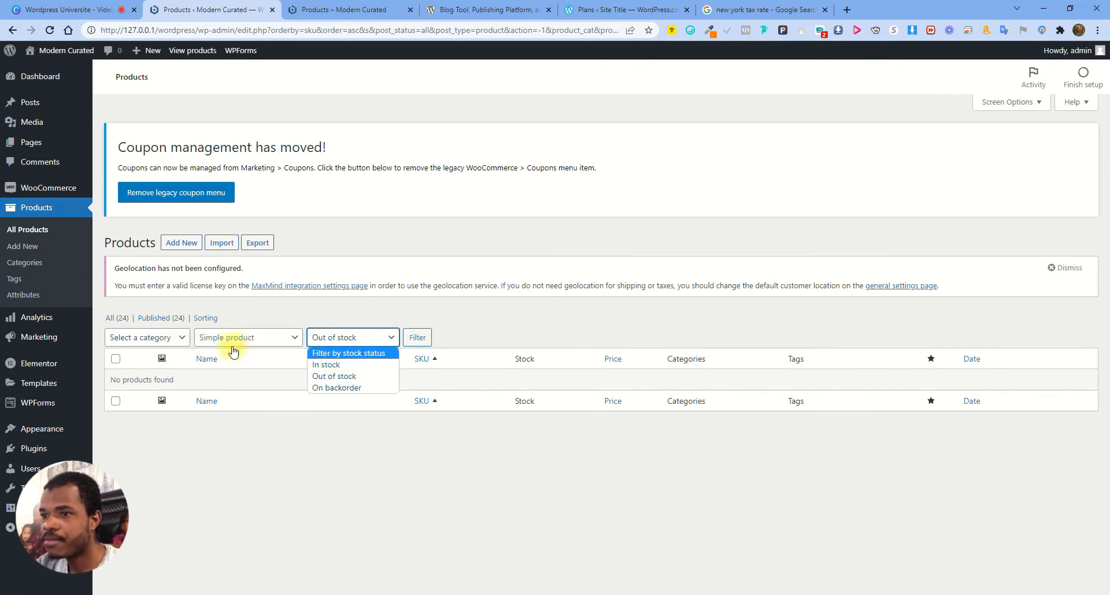
Filter by the Dresses category with no stock filter, listing four products
click(157, 339)
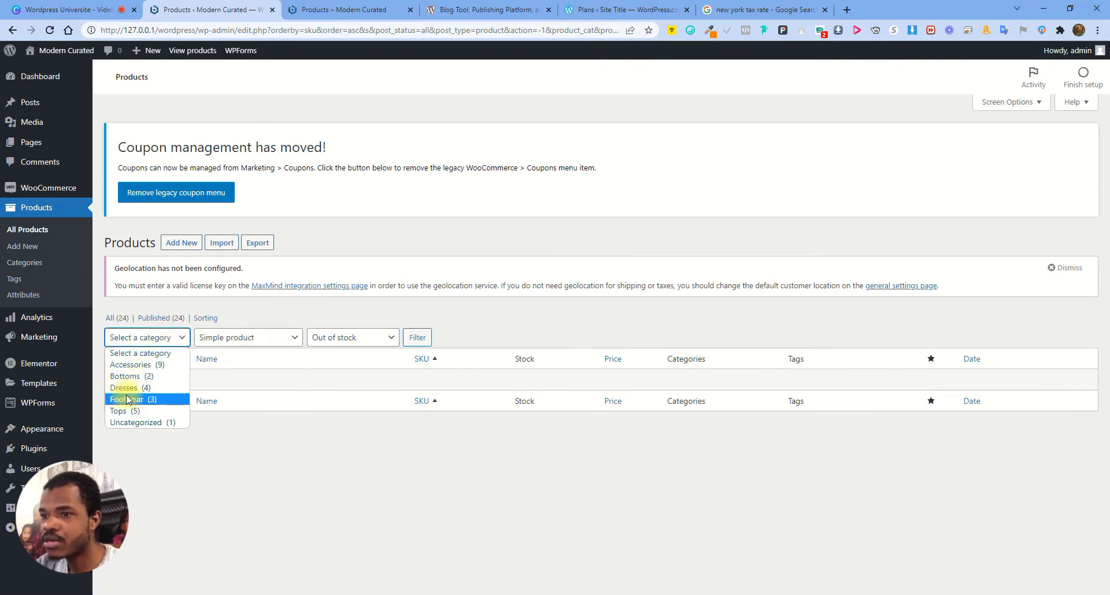
click(142, 388)
click(417, 338)
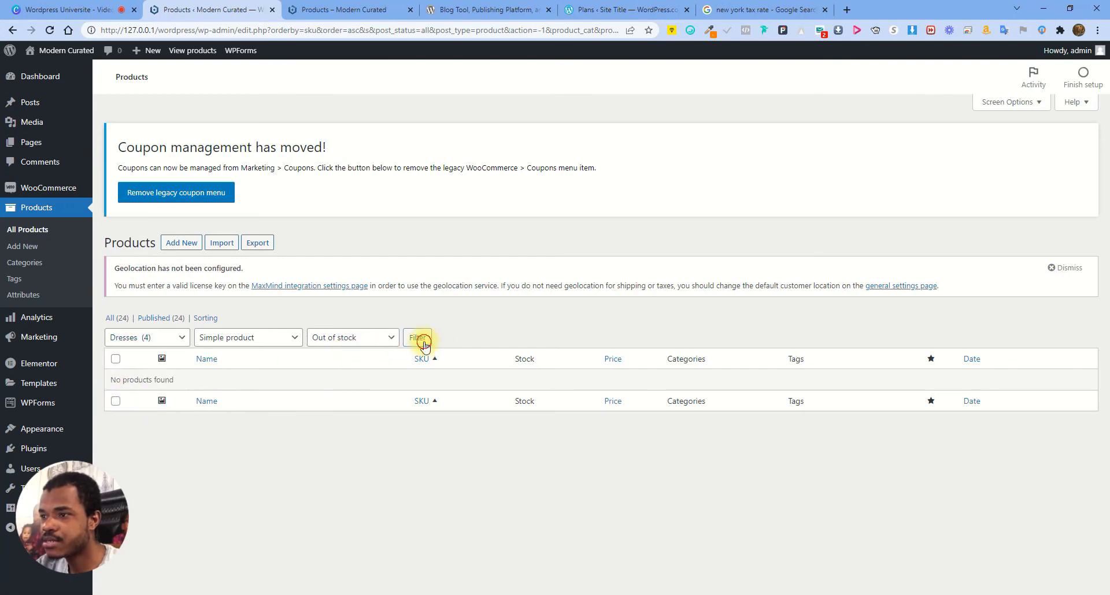
click(361, 337)
click(336, 351)
click(417, 338)
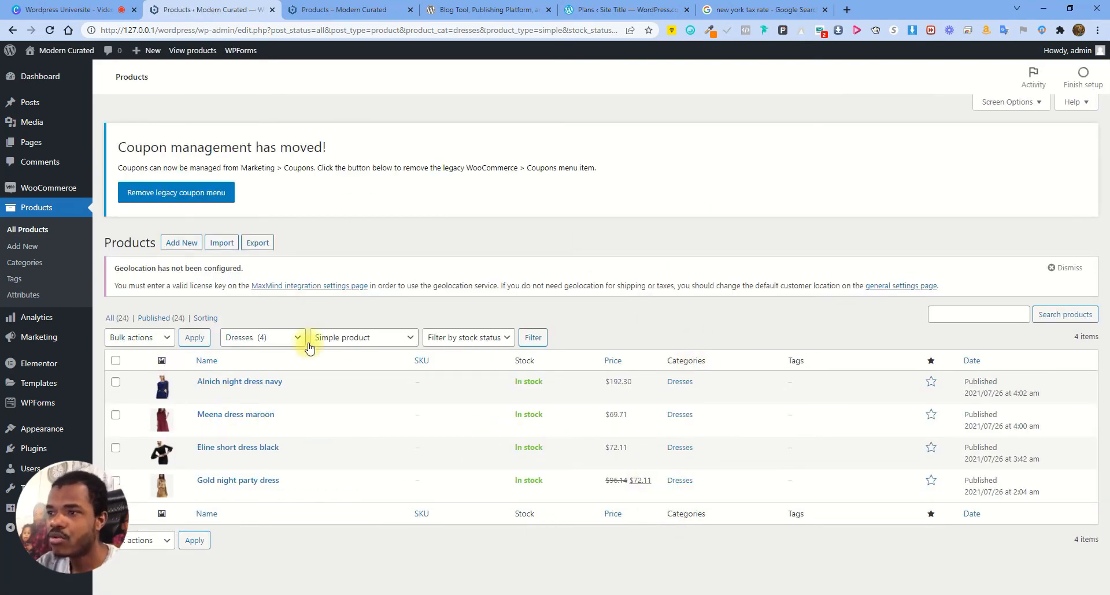
Look over the filter and bulk action menus, then reset the list to All (24) products
click(365, 338)
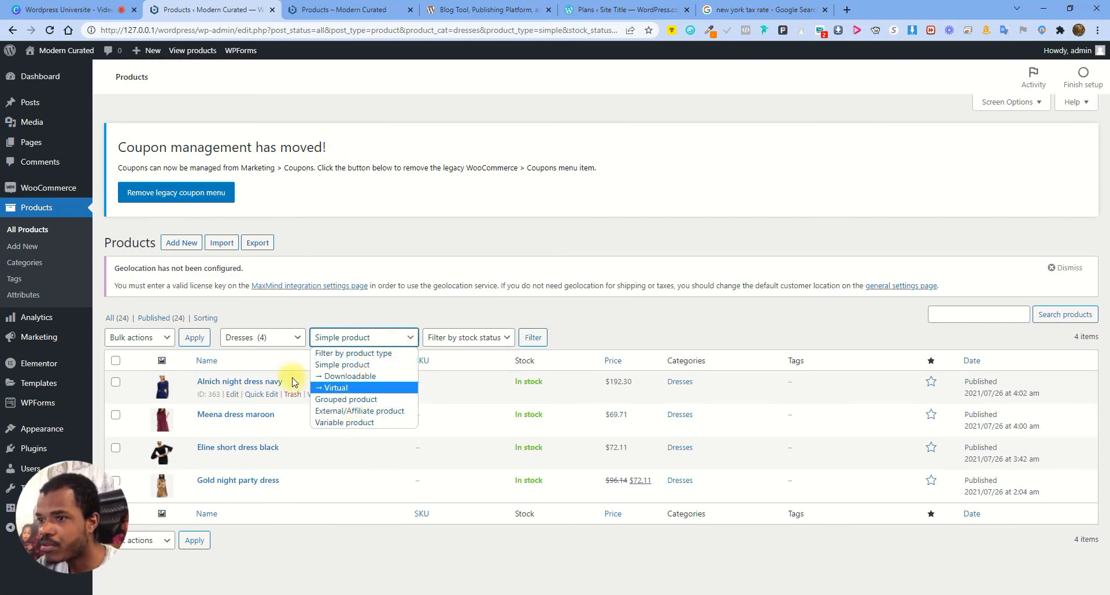
click(275, 340)
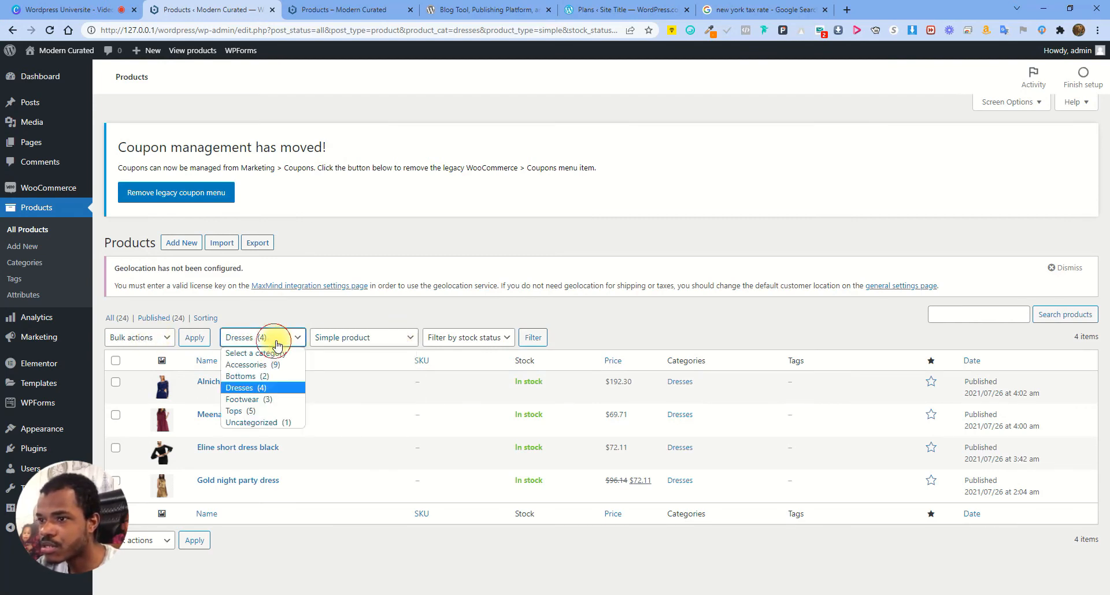
click(156, 338)
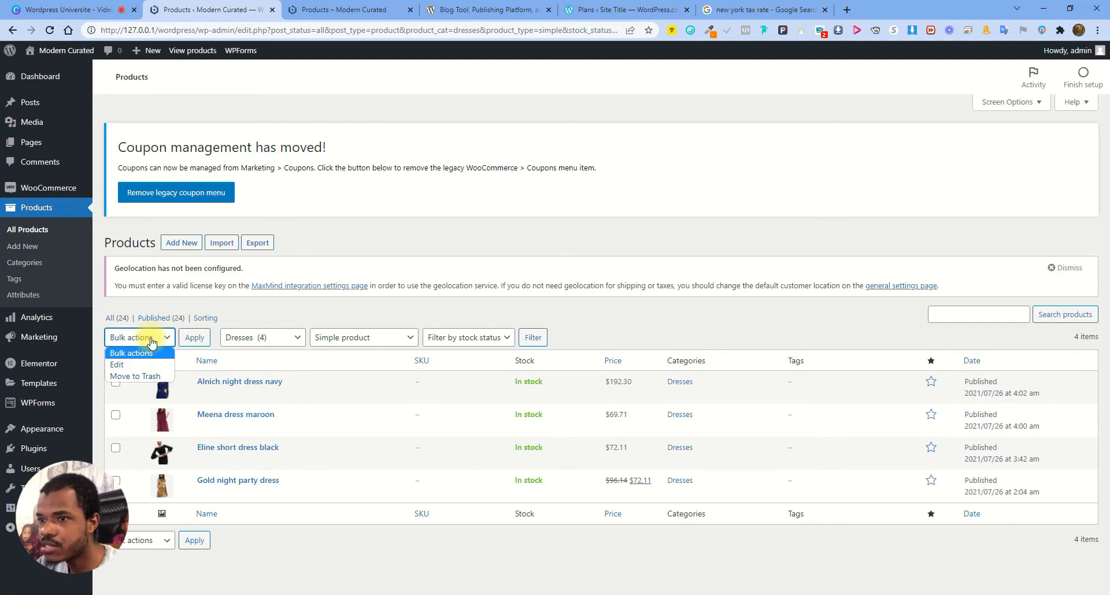
click(461, 341)
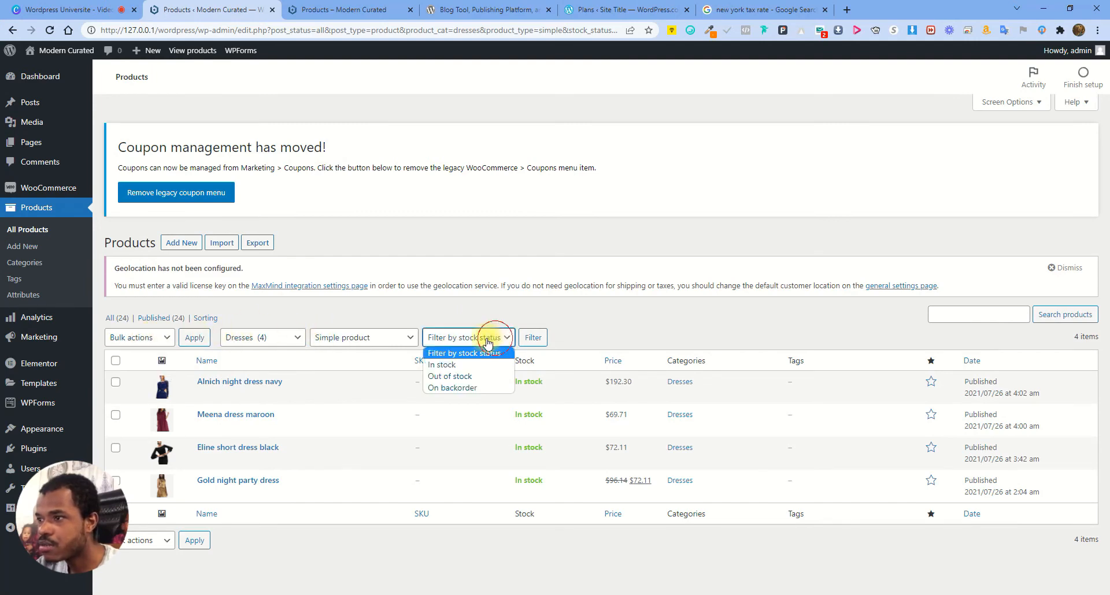
click(344, 341)
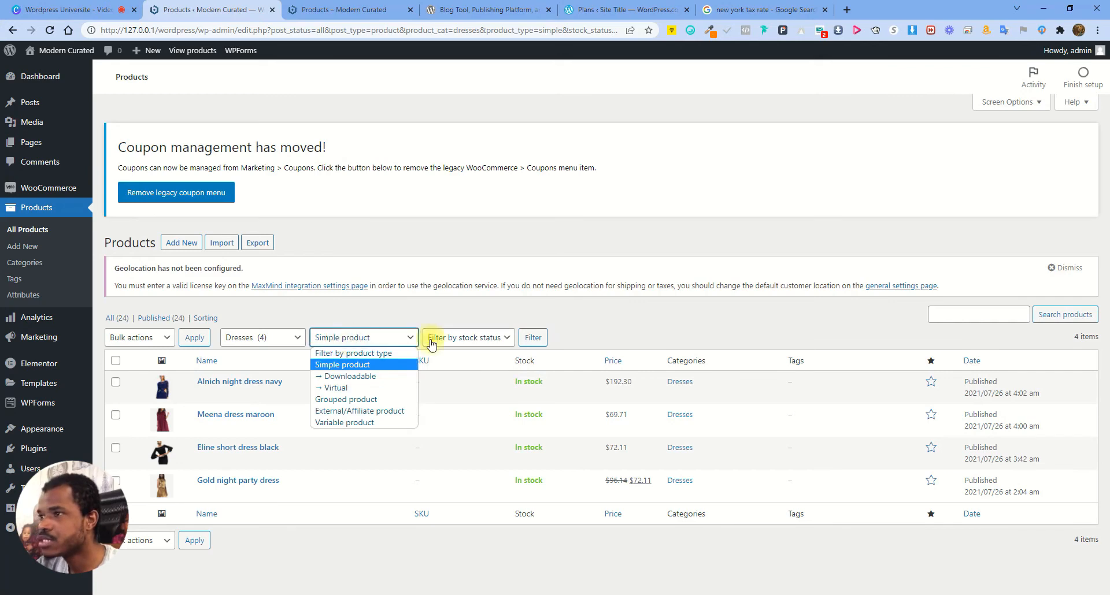
click(978, 316)
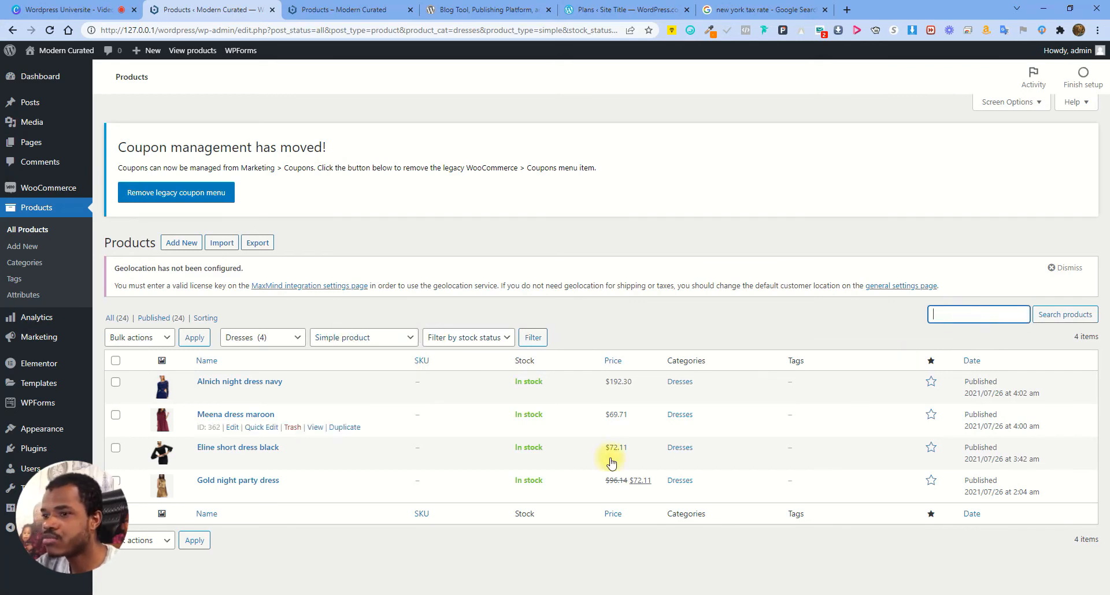
click(110, 318)
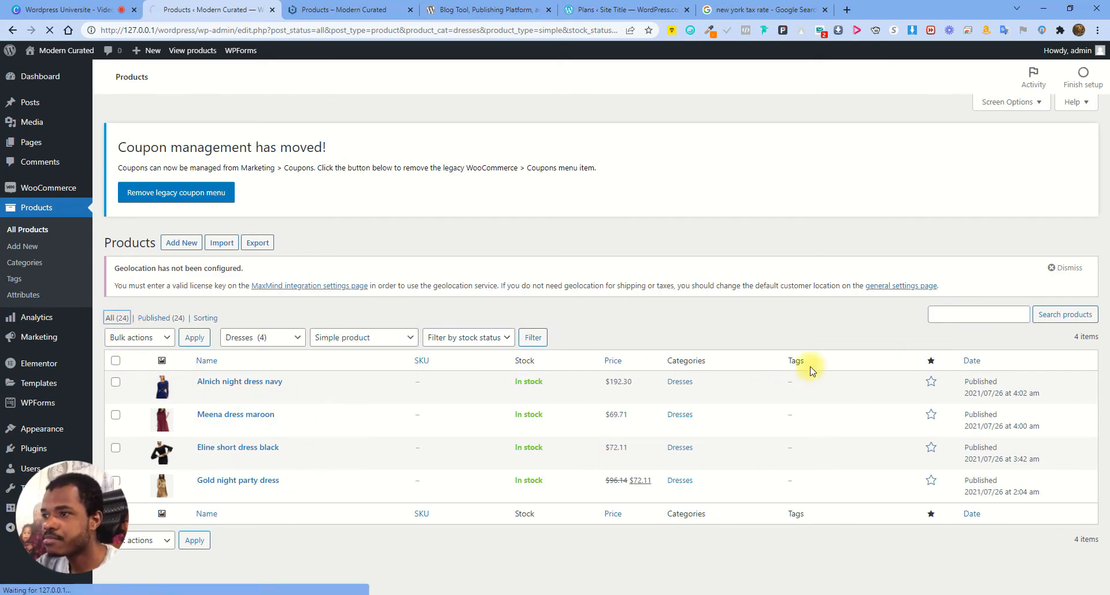
scroll(314, 454, down, 8)
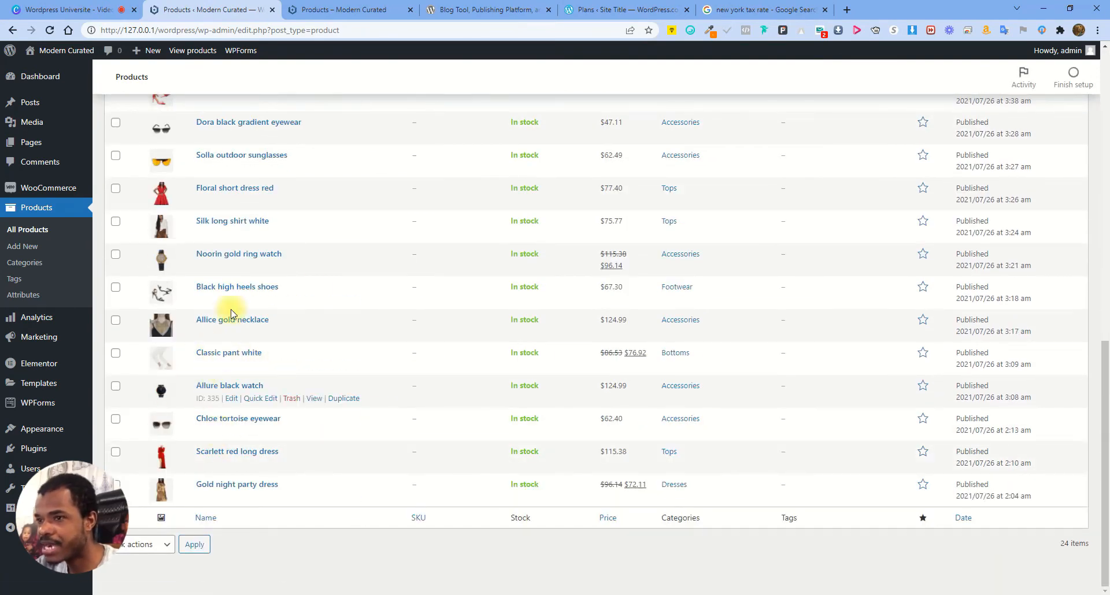
scroll(1066, 404, up, 7)
scroll(1067, 405, up, 5)
click(955, 320)
text(asssi=)
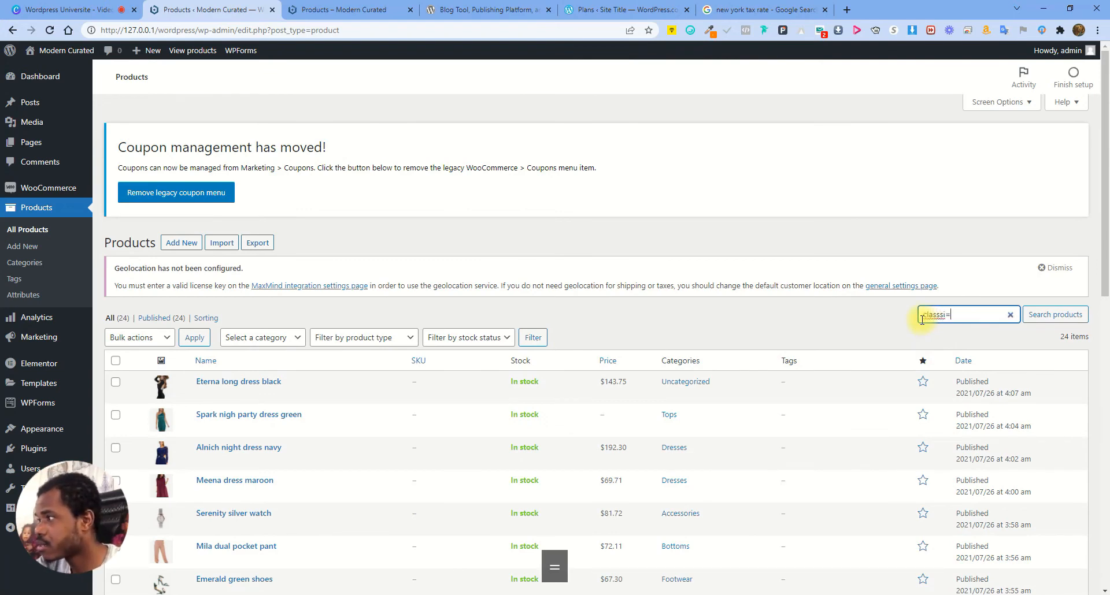
key(BackSpace)
key(BackSpace)
key(BackSpace)
text(ic)
key(Return)
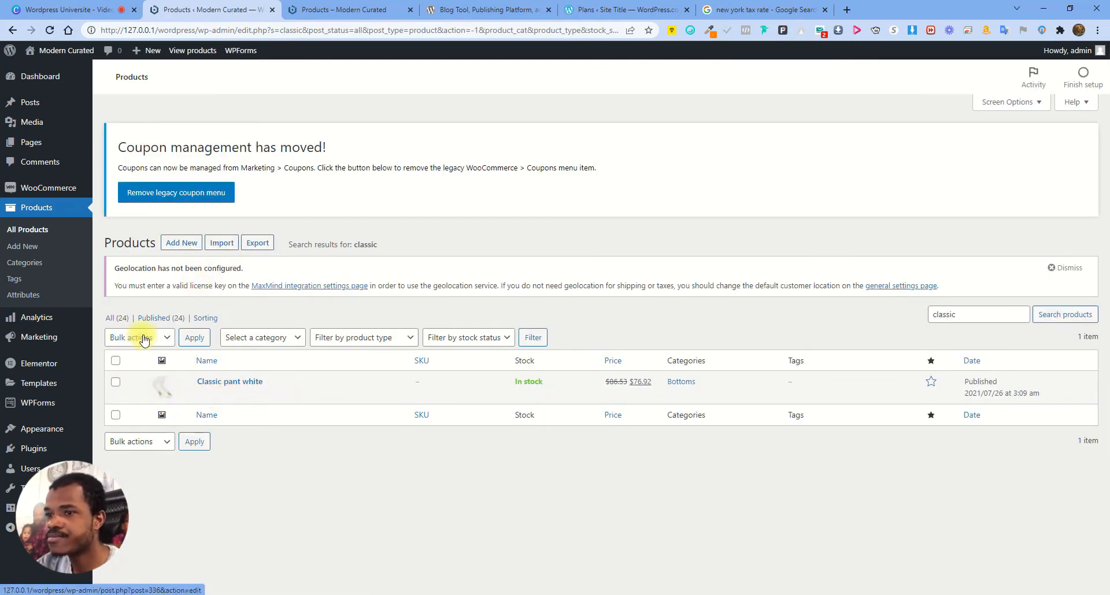
click(118, 319)
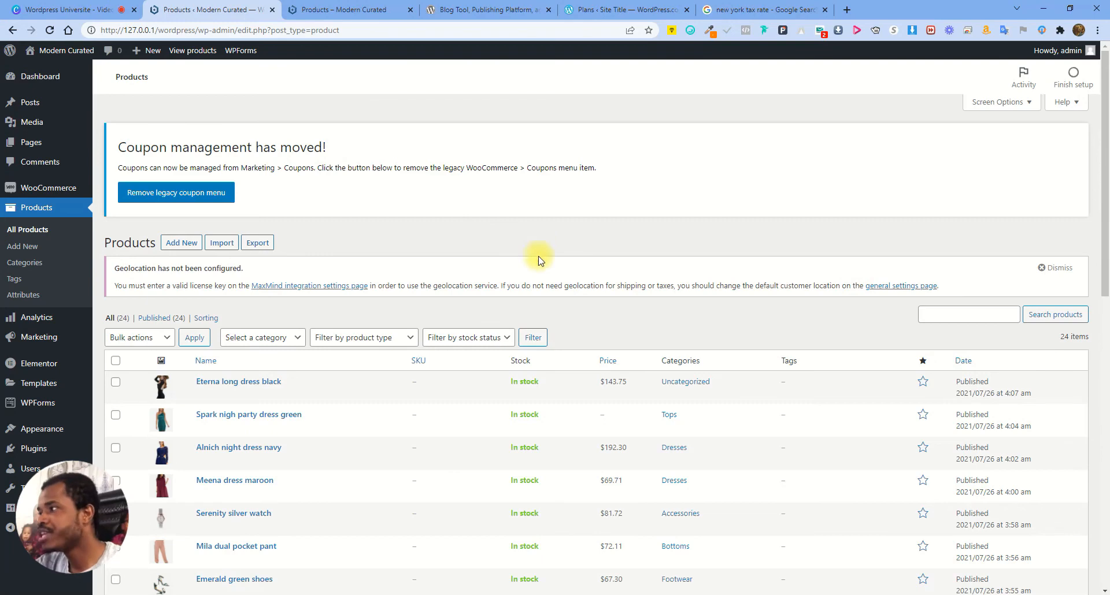
Create a new product category named 'Boot' (slug boot), then return to All Products
click(16, 265)
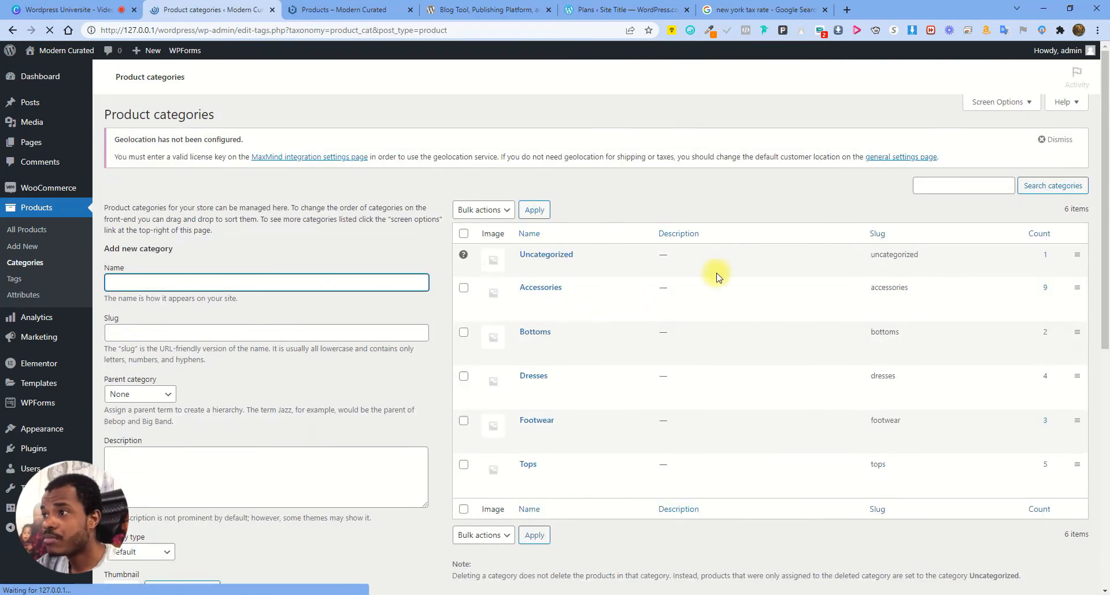
scroll(462, 336, down, 3)
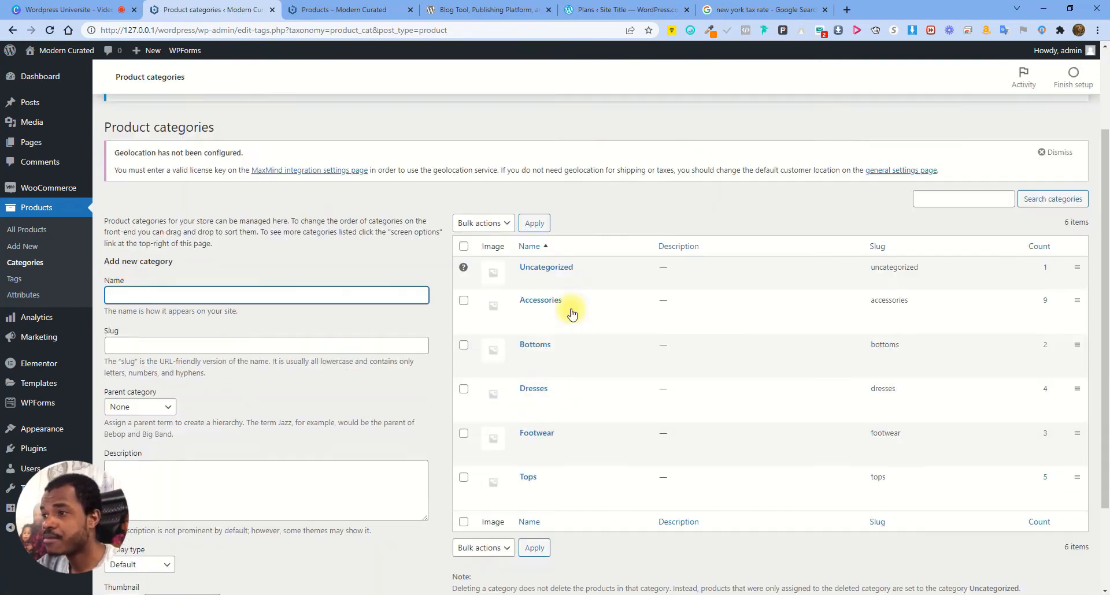
text(Boot)
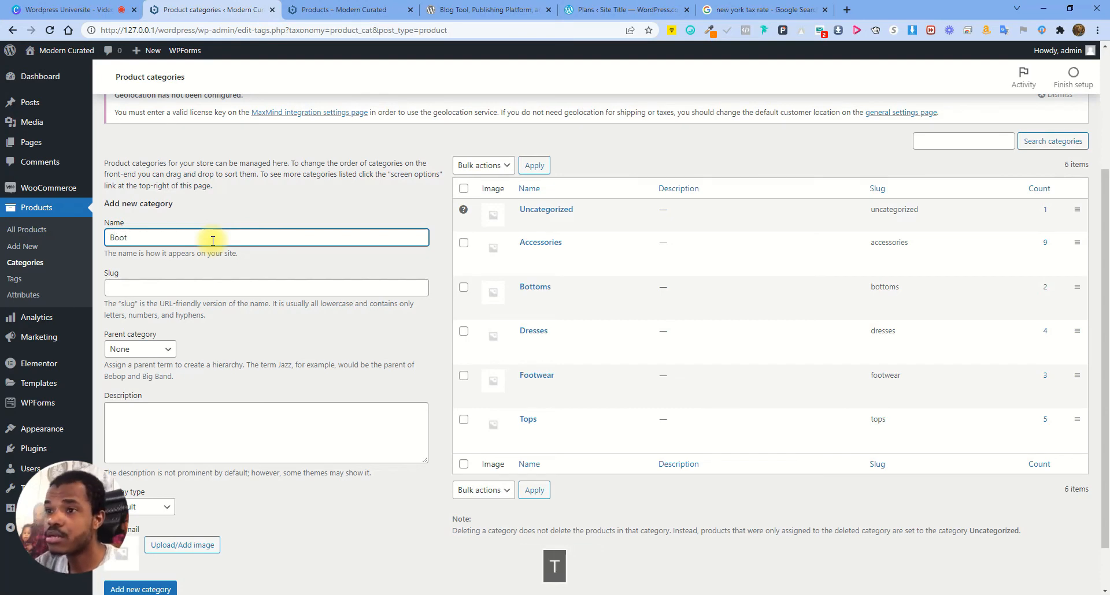
click(159, 289)
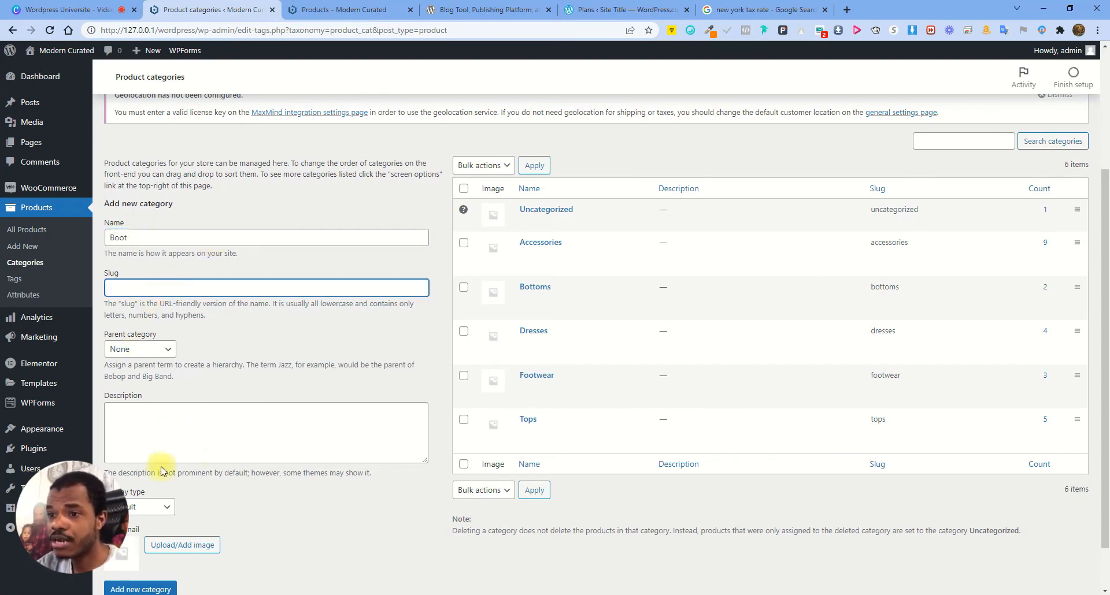
click(180, 447)
scroll(216, 439, down, 1)
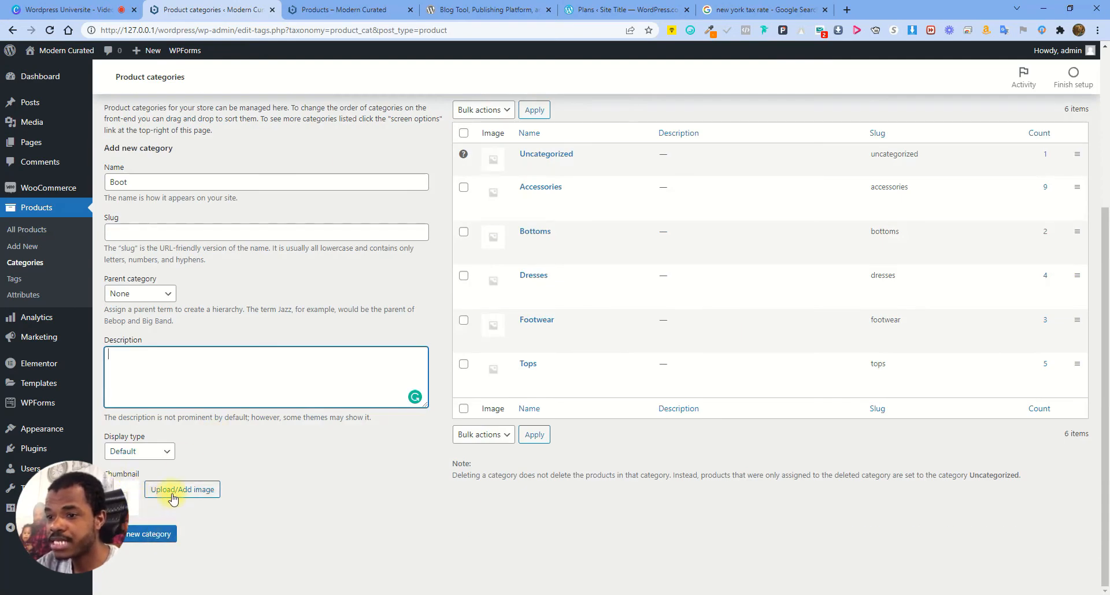
click(147, 454)
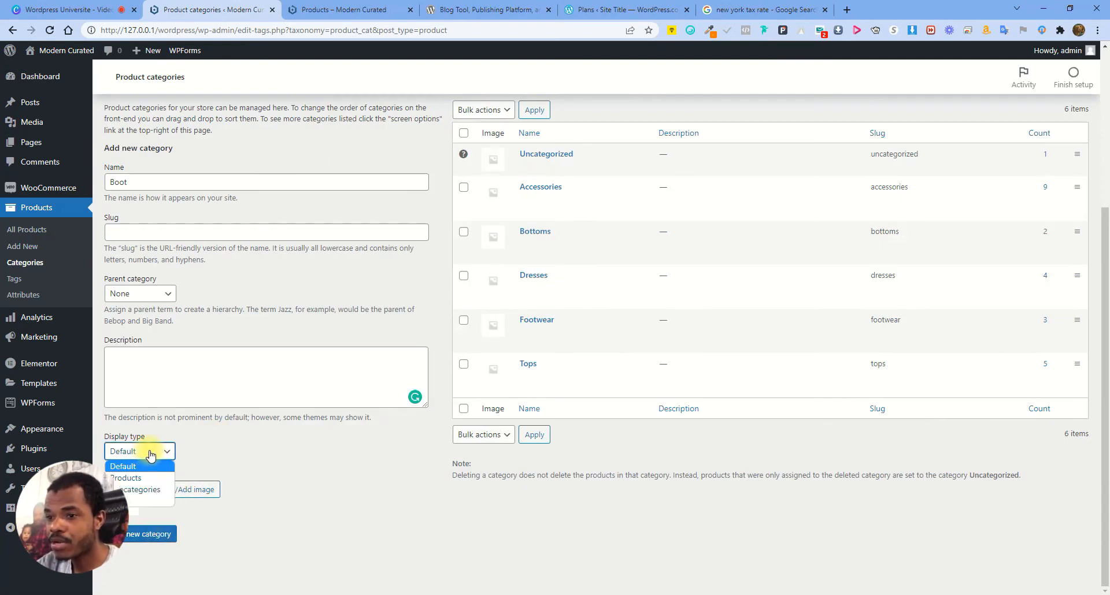
click(150, 456)
click(145, 533)
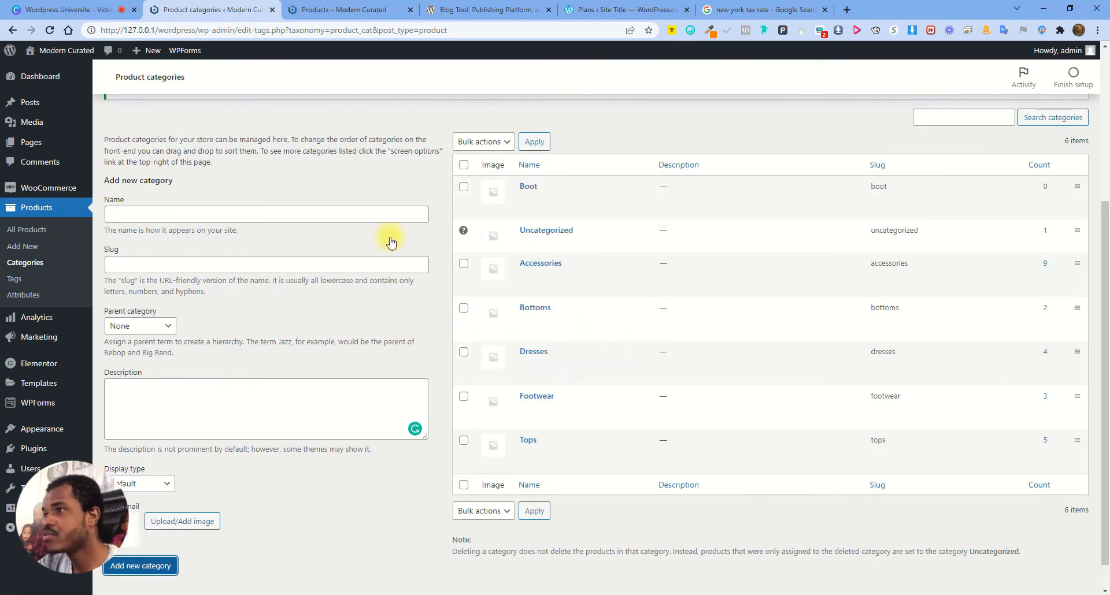
click(45, 229)
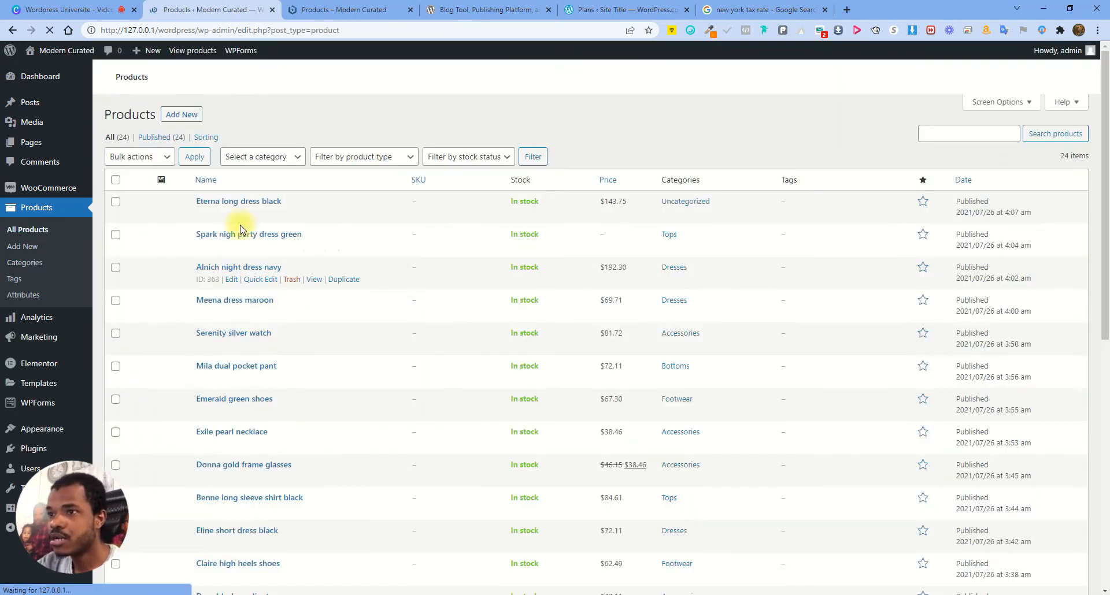
Open Classic pant white's store page in a new tab alongside its product editor
scroll(310, 393, down, 6)
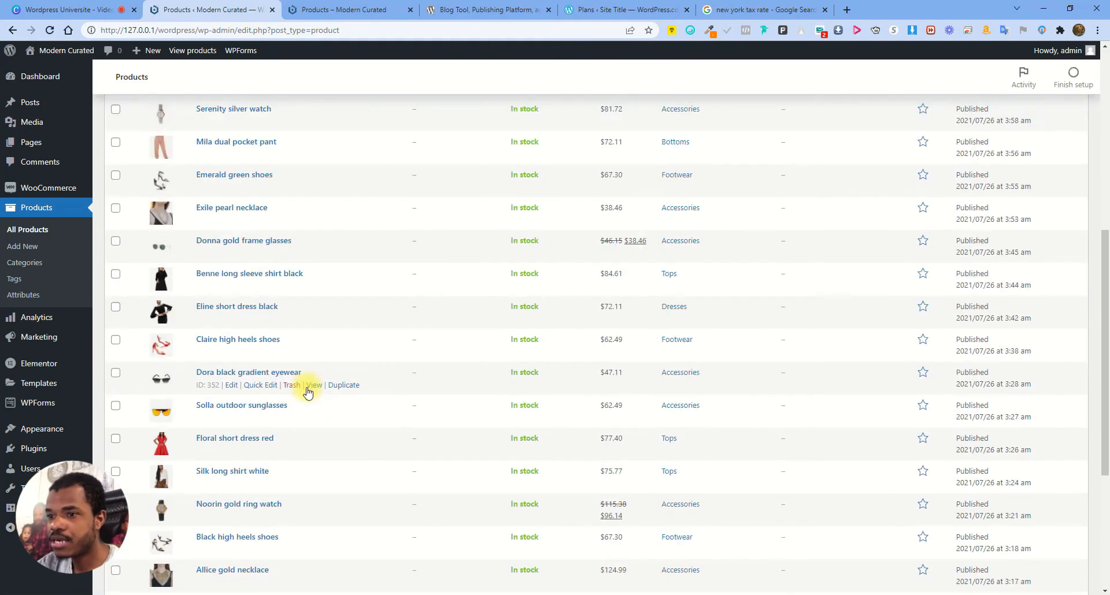
scroll(308, 393, down, 3)
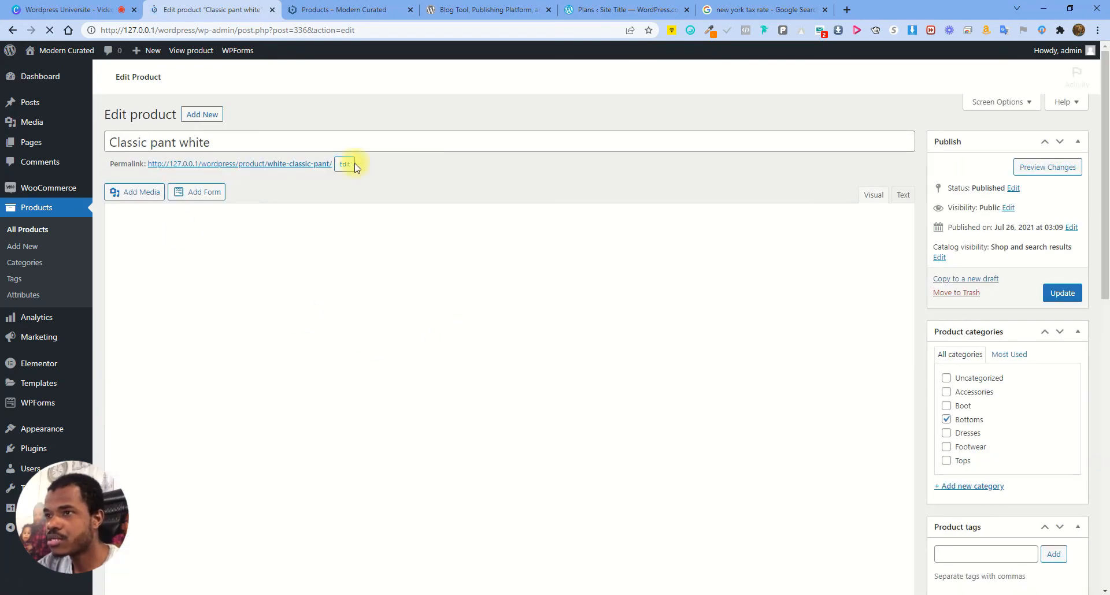
scroll(1026, 523, down, 4)
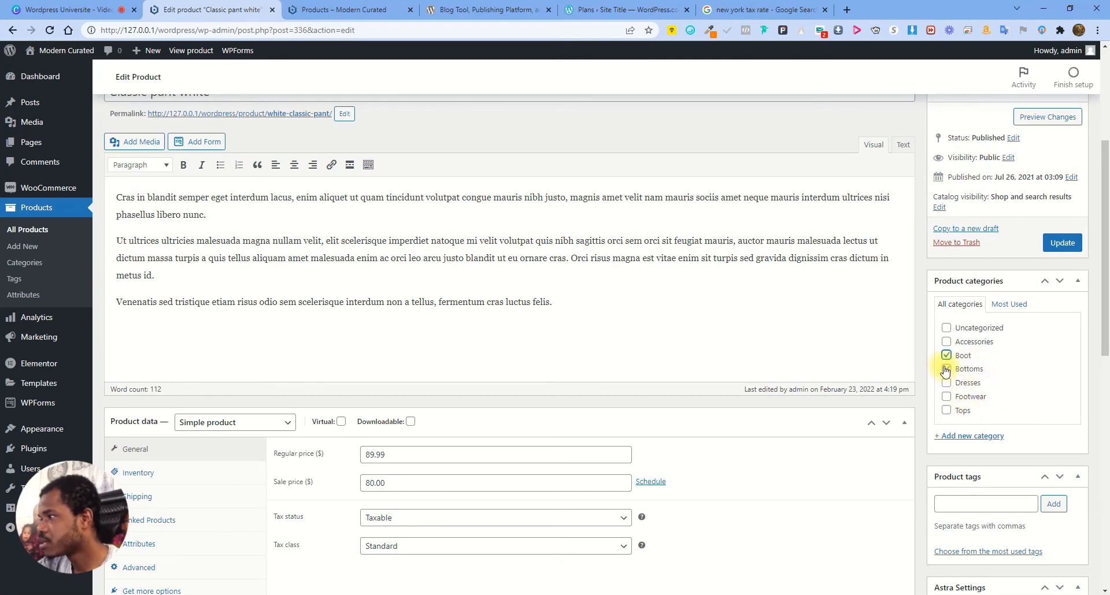
scroll(745, 329, up, 4)
right_click(312, 345)
click(352, 354)
click(402, 10)
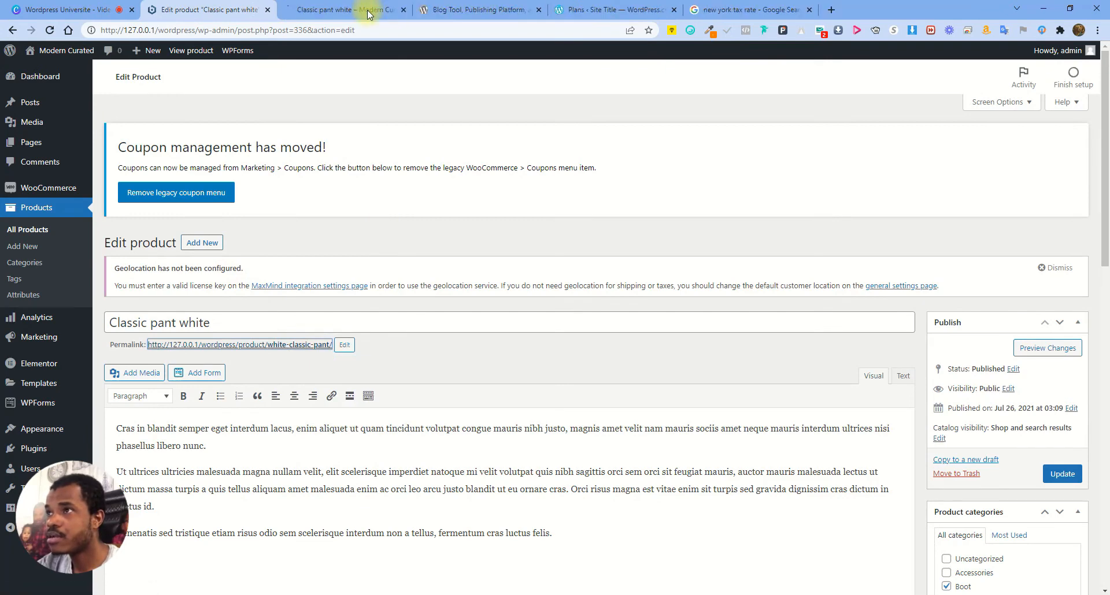
click(347, 9)
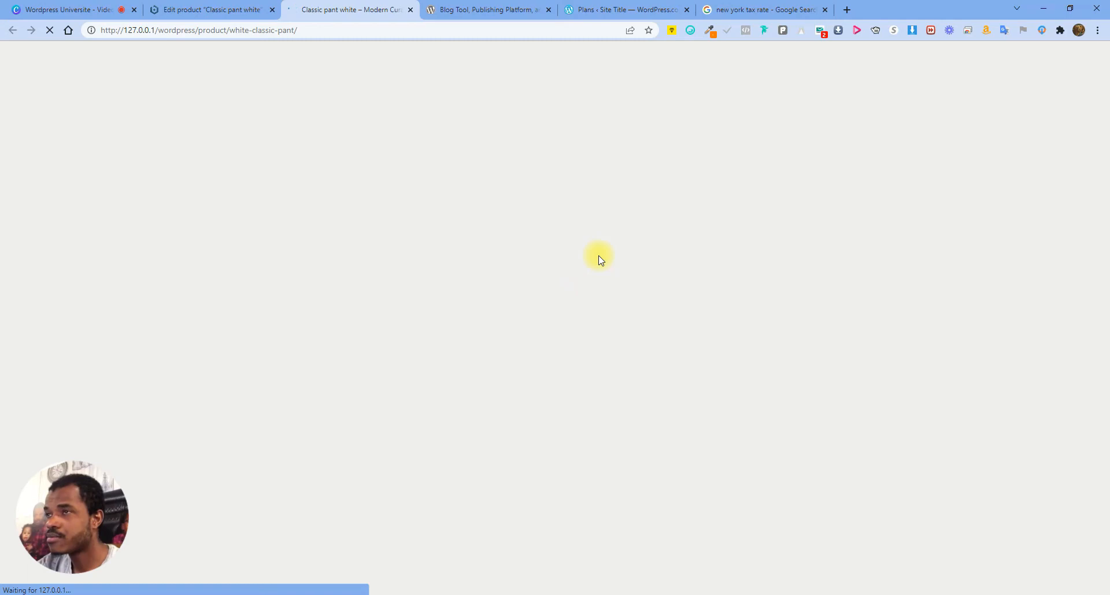
click(203, 9)
scroll(971, 502, down, 2)
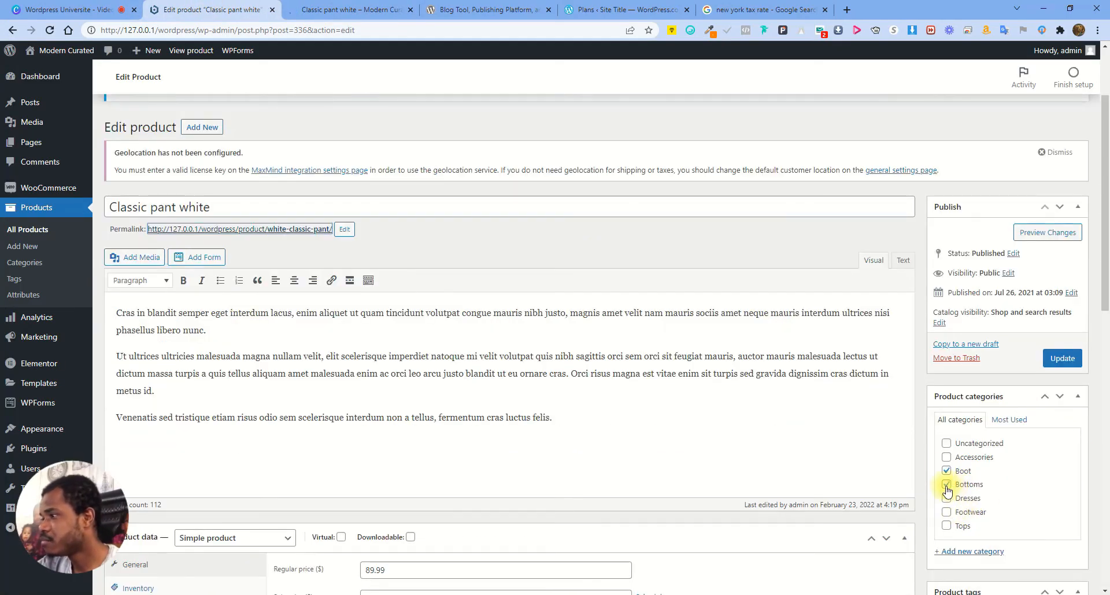
click(362, 9)
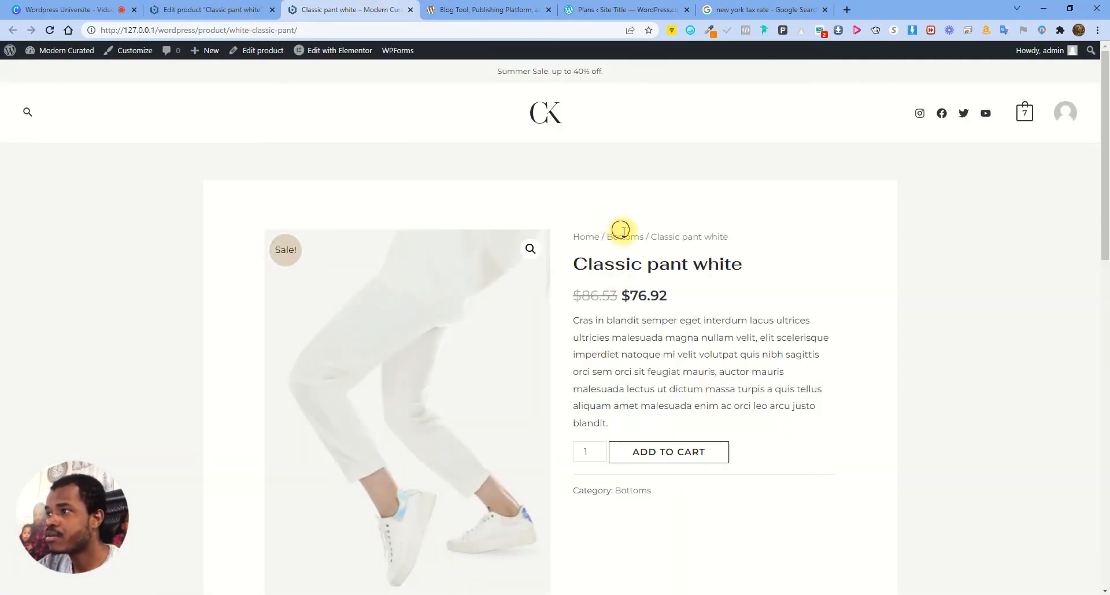
click(186, 10)
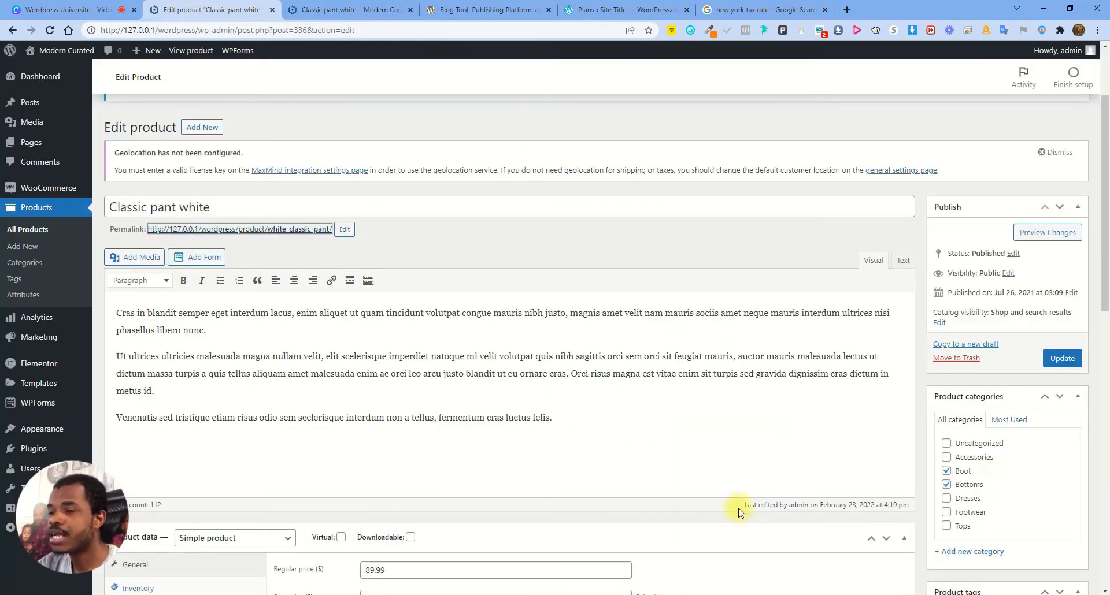
Move Classic pant white from Bottoms to the Boot category and update it
click(946, 472)
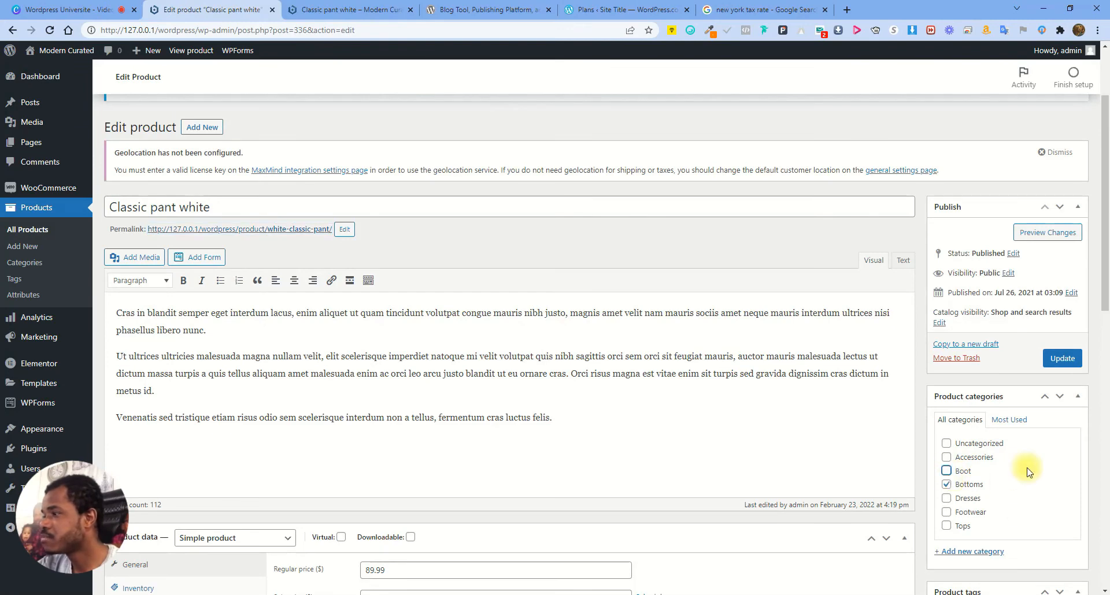
click(946, 471)
click(1063, 359)
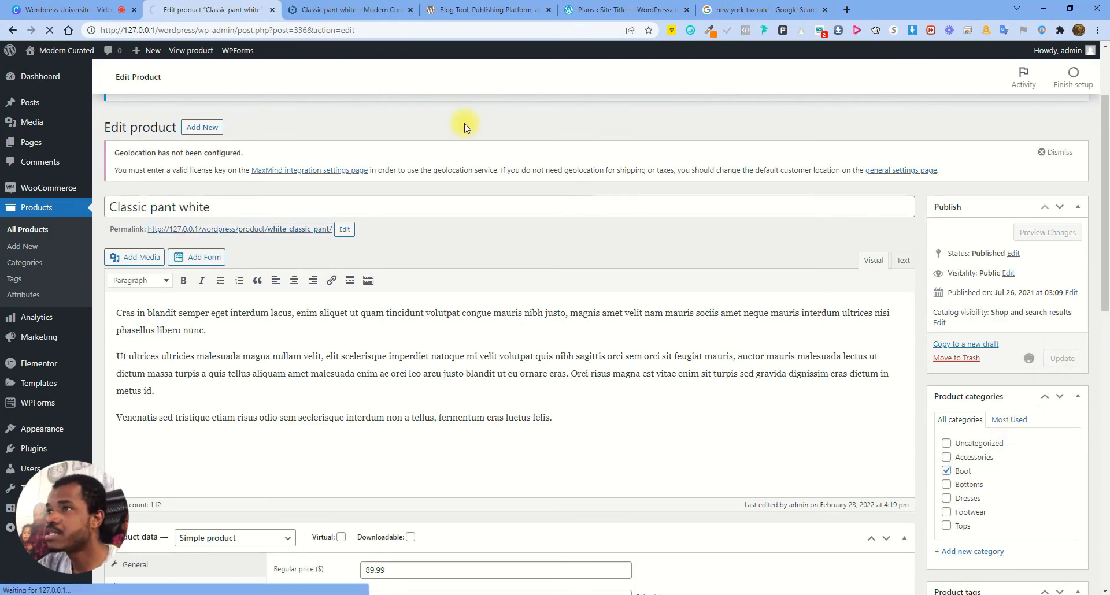
Reload the store page to confirm Classic pant white's breadcrumb now shows Boot
click(338, 6)
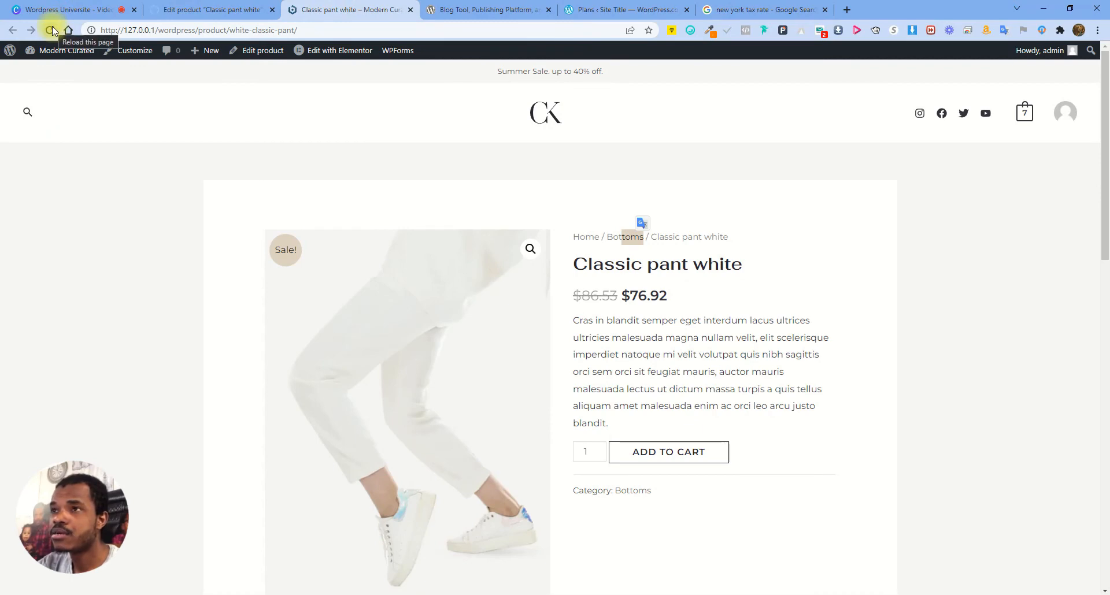
click(211, 9)
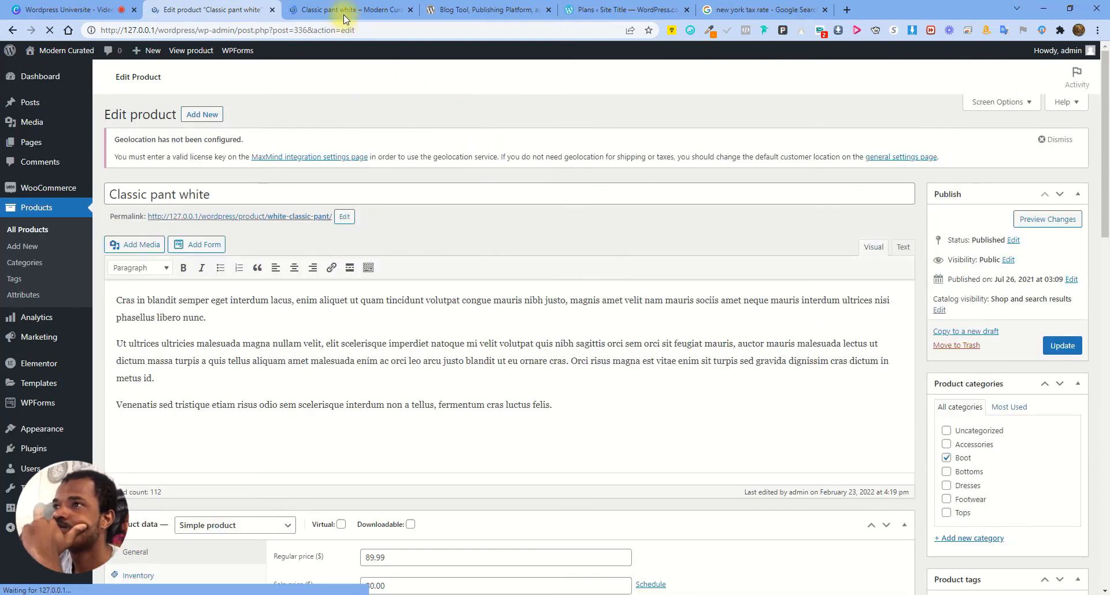
click(341, 8)
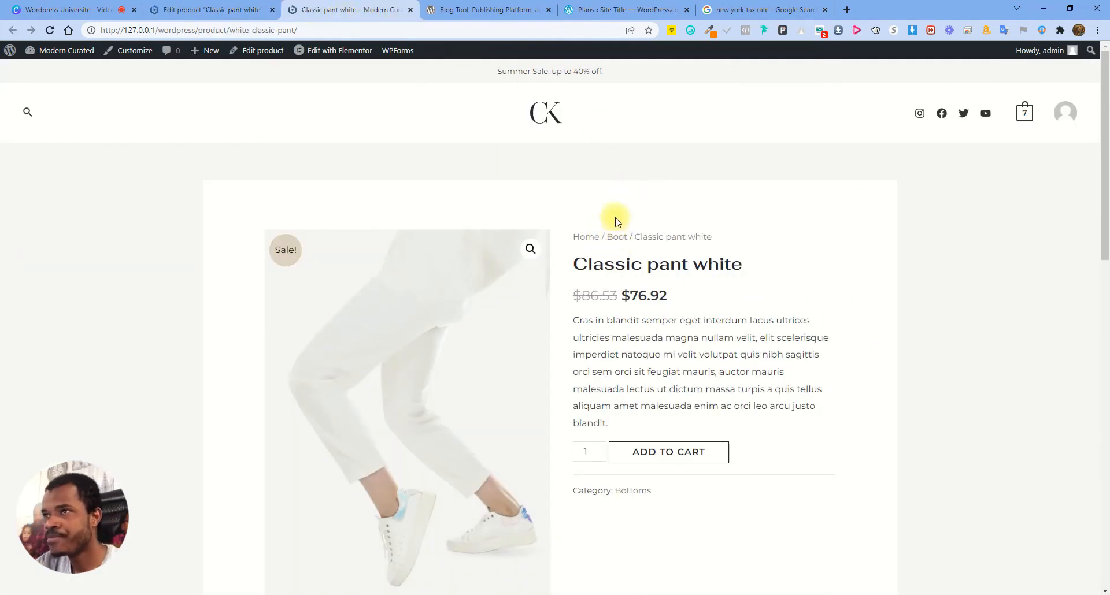
drag(613, 237, 682, 196)
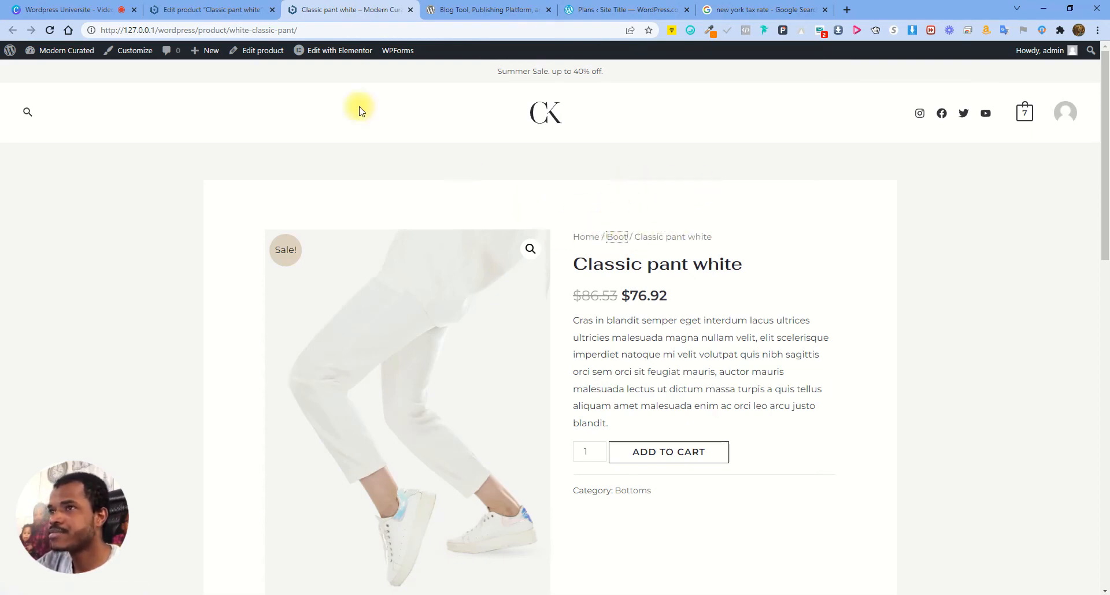
click(201, 12)
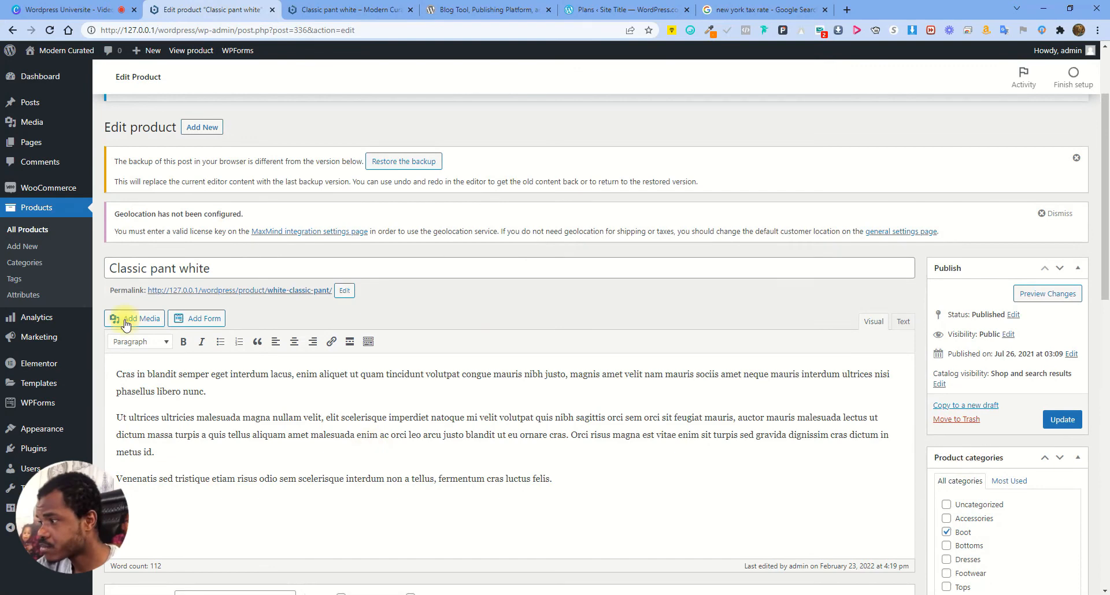
click(16, 279)
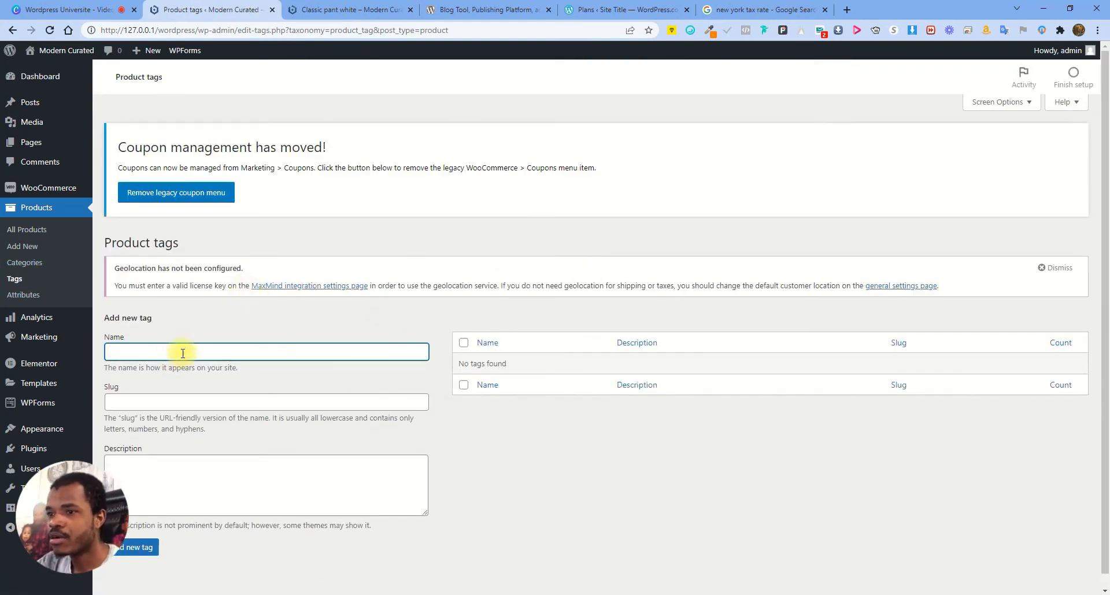
Add the product tags pant, glasses and boot, then return to All Products
text(pa)
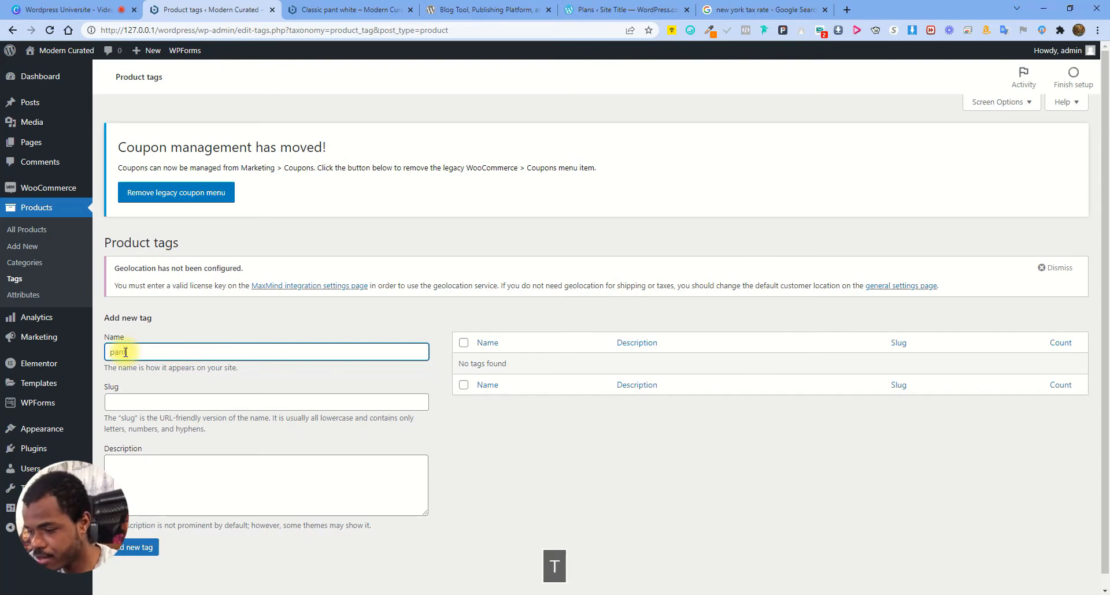
text(nt)
key(Return)
text(gl)
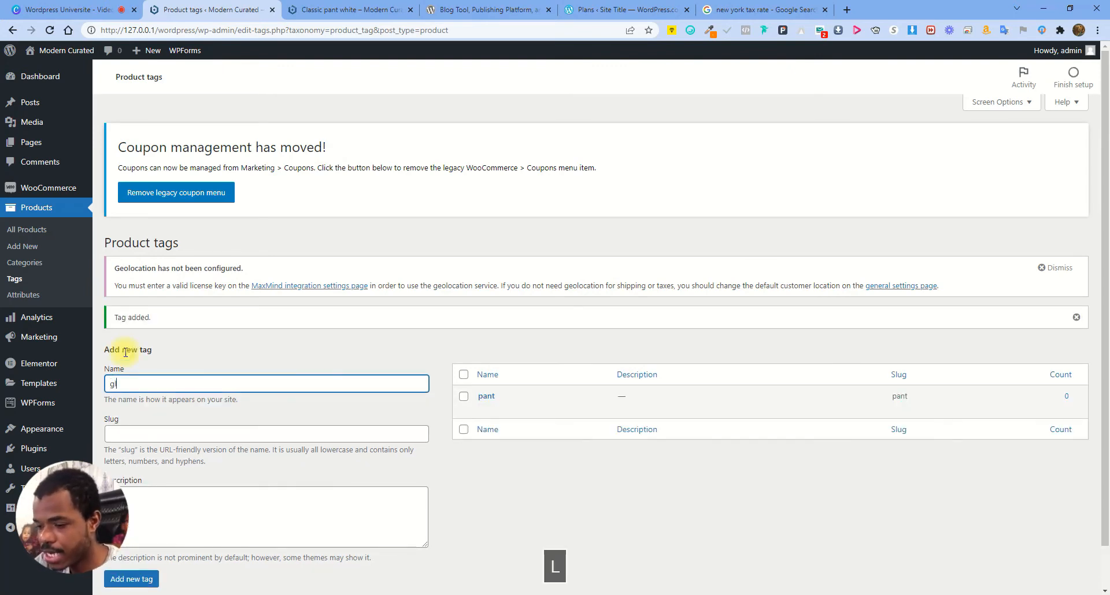
text(asses)
key(Return)
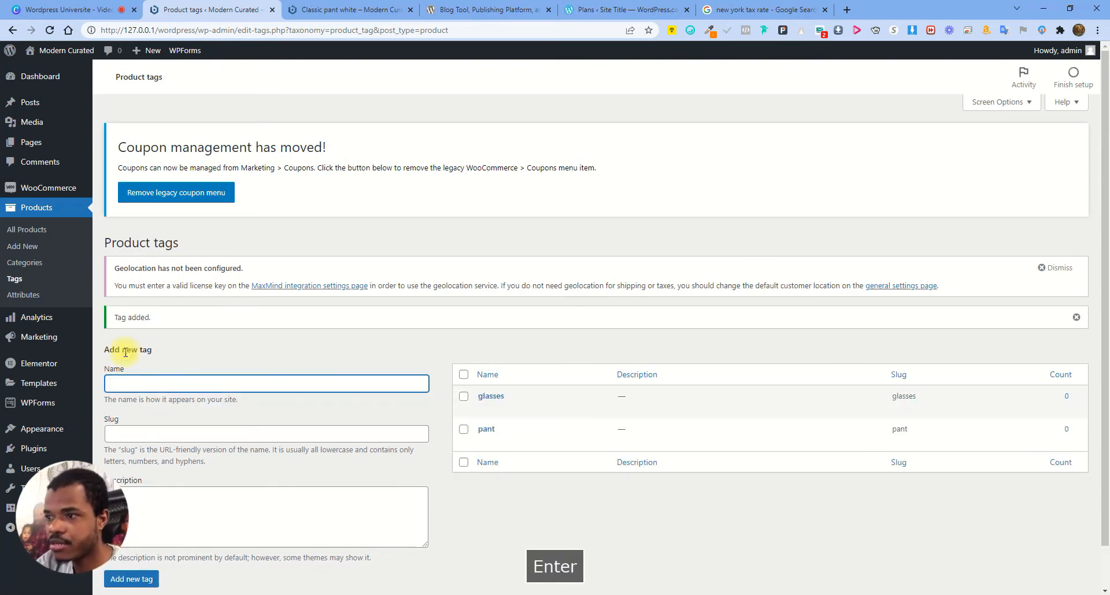
text(boo)
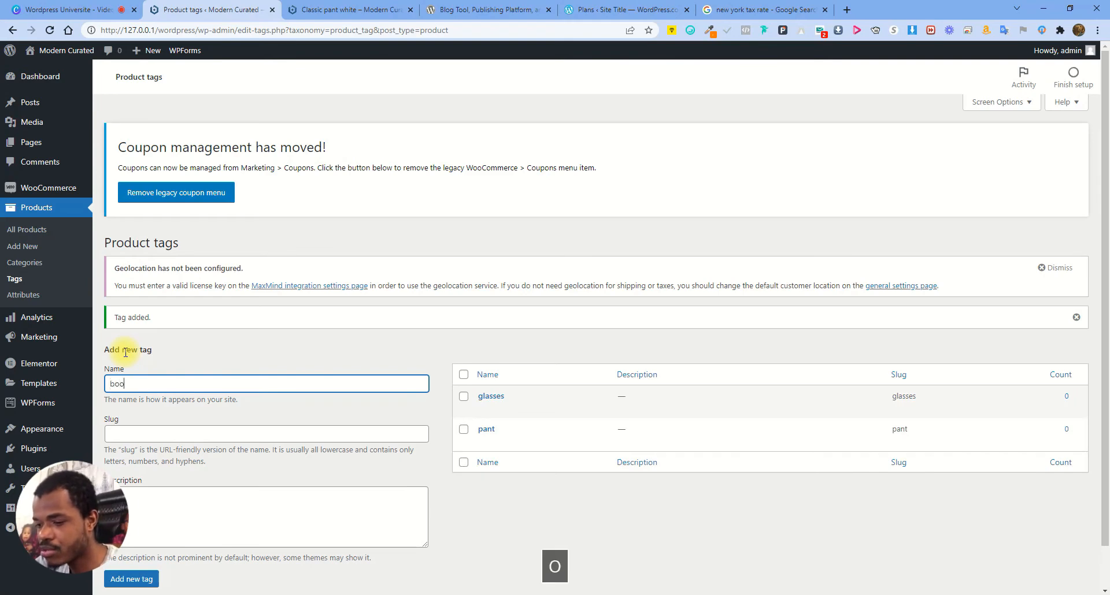
text(t)
key(Return)
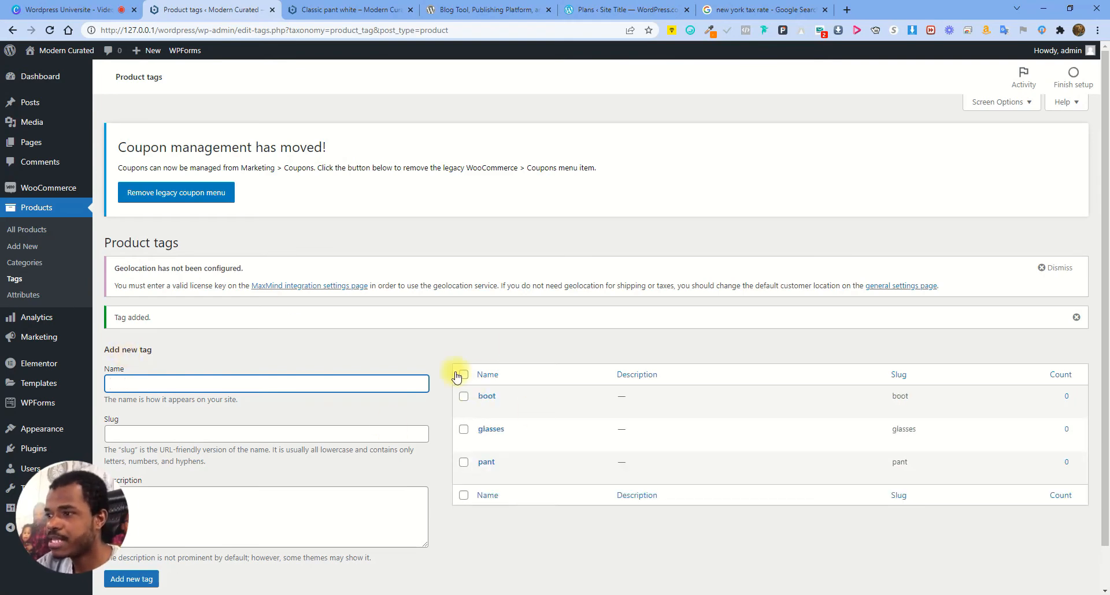
click(27, 229)
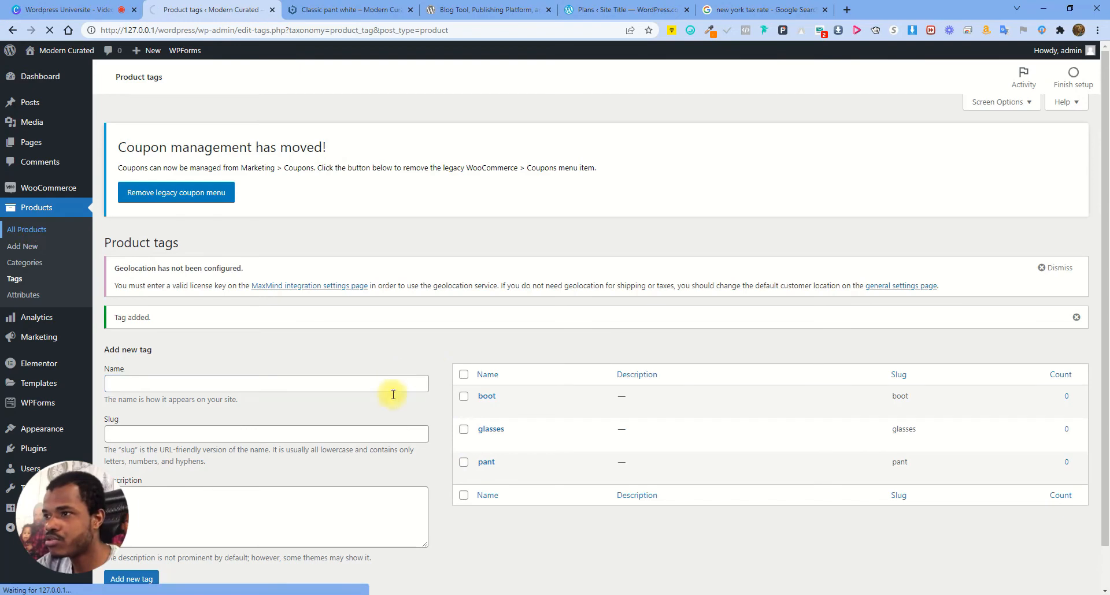
Tag Mila dual pocket pant with the existing pant tag and update the product
scroll(181, 342, down, 2)
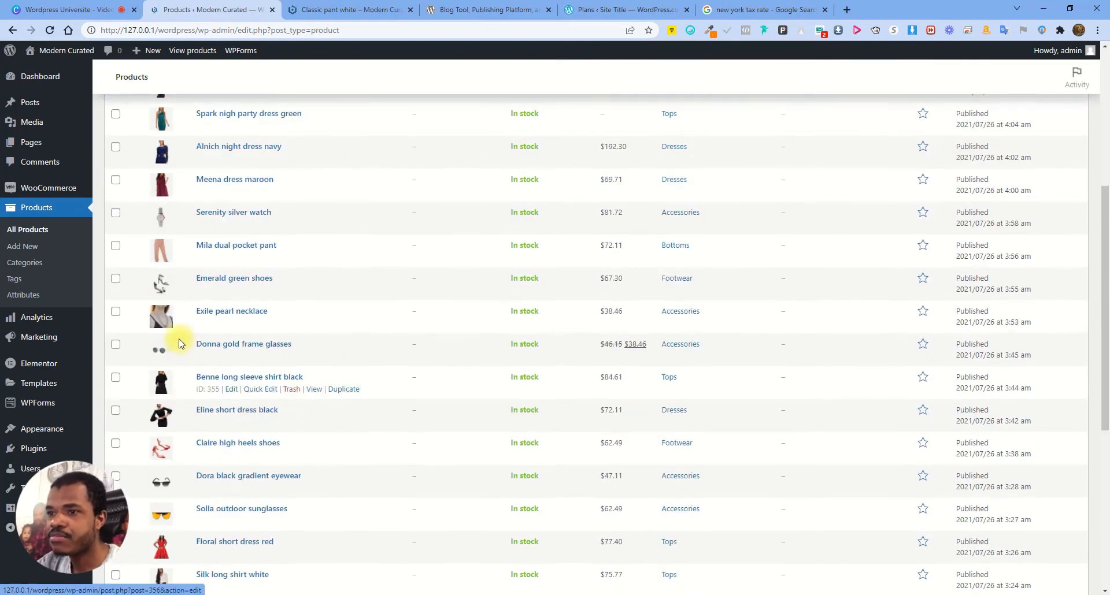
click(231, 257)
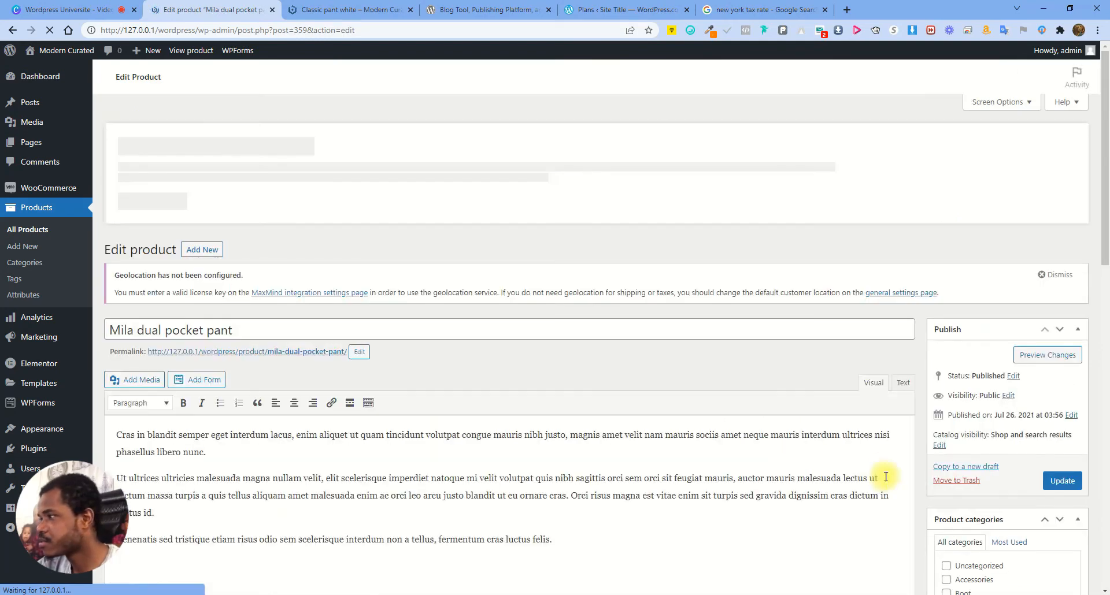
scroll(1021, 429, down, 4)
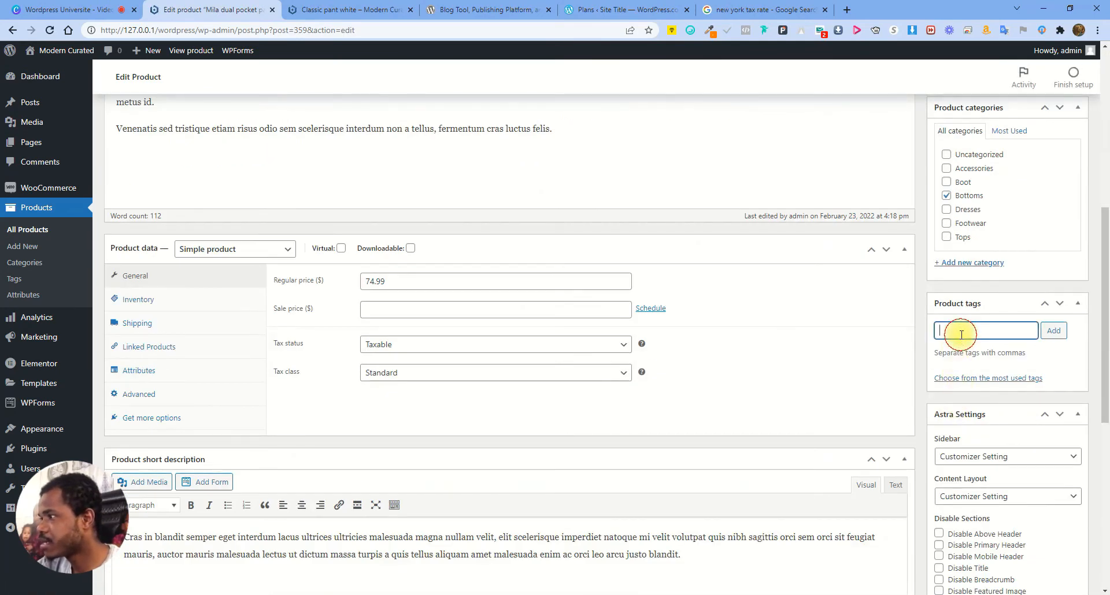
text(nt)
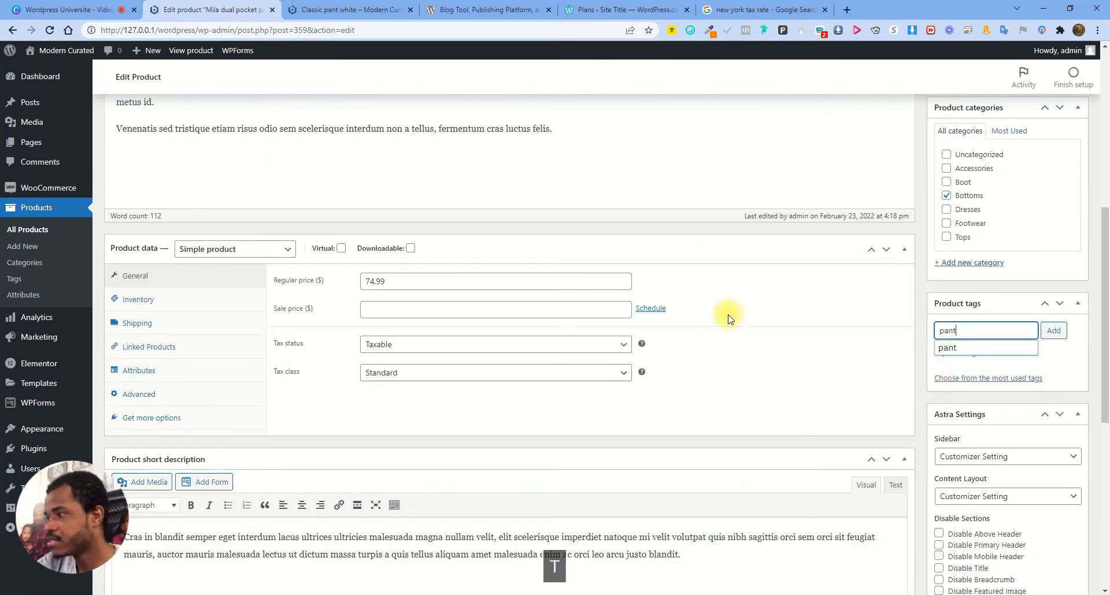
click(942, 348)
click(1053, 331)
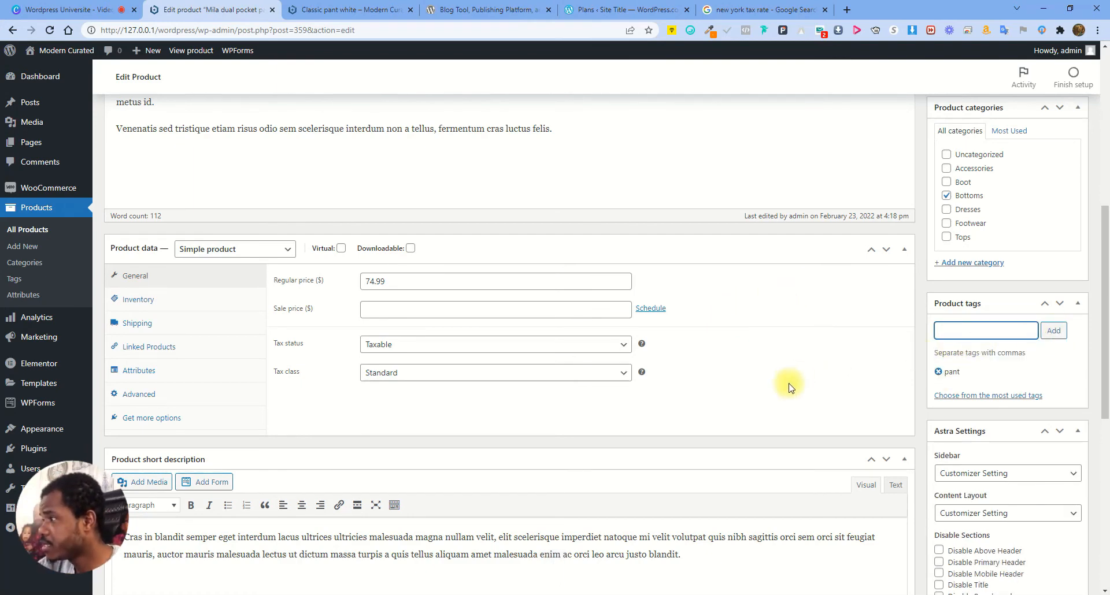
scroll(928, 434, up, 5)
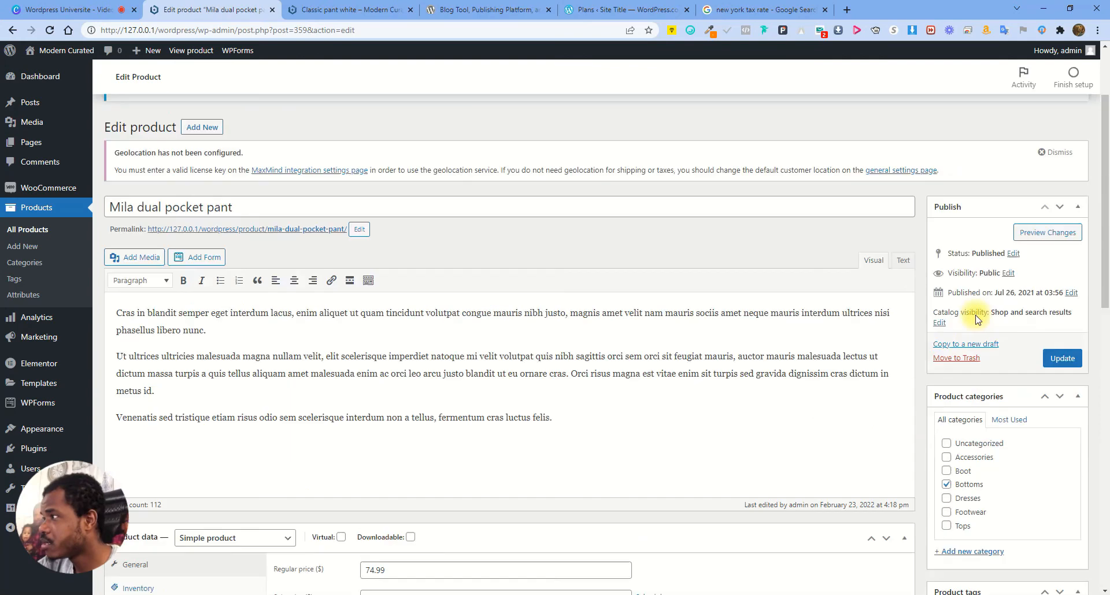
click(1061, 358)
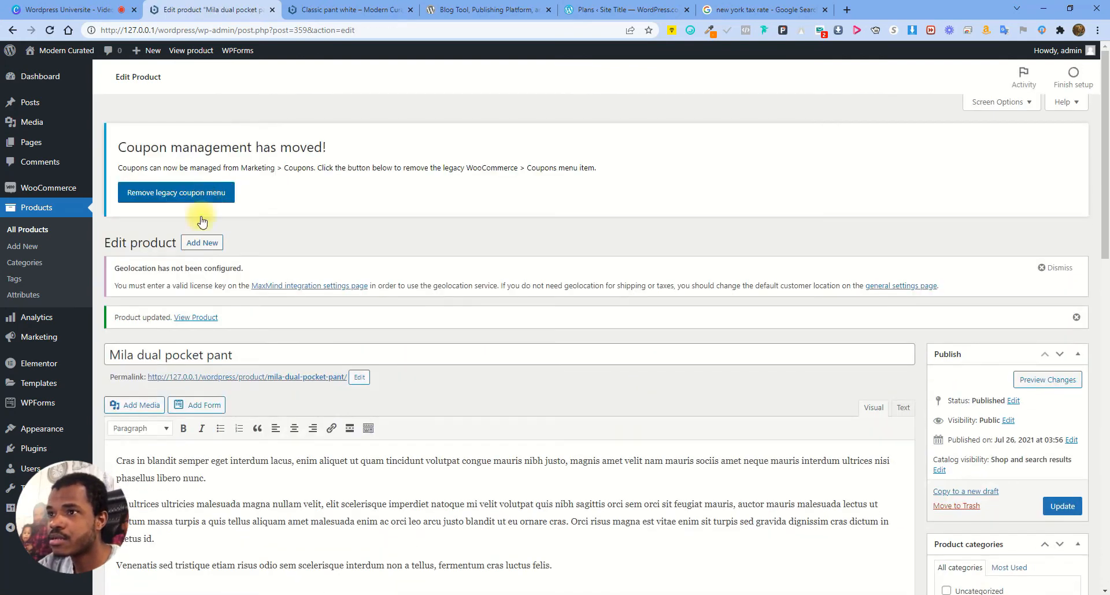
Open Mila dual pocket pant's store page in a new tab to check it
right_click(196, 325)
click(234, 330)
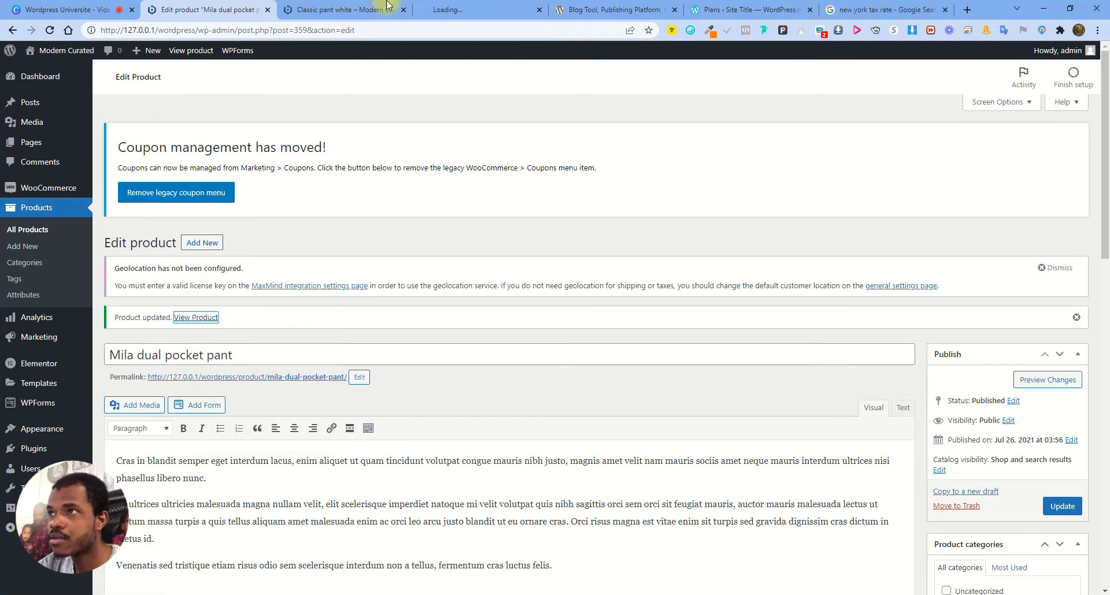
click(368, 5)
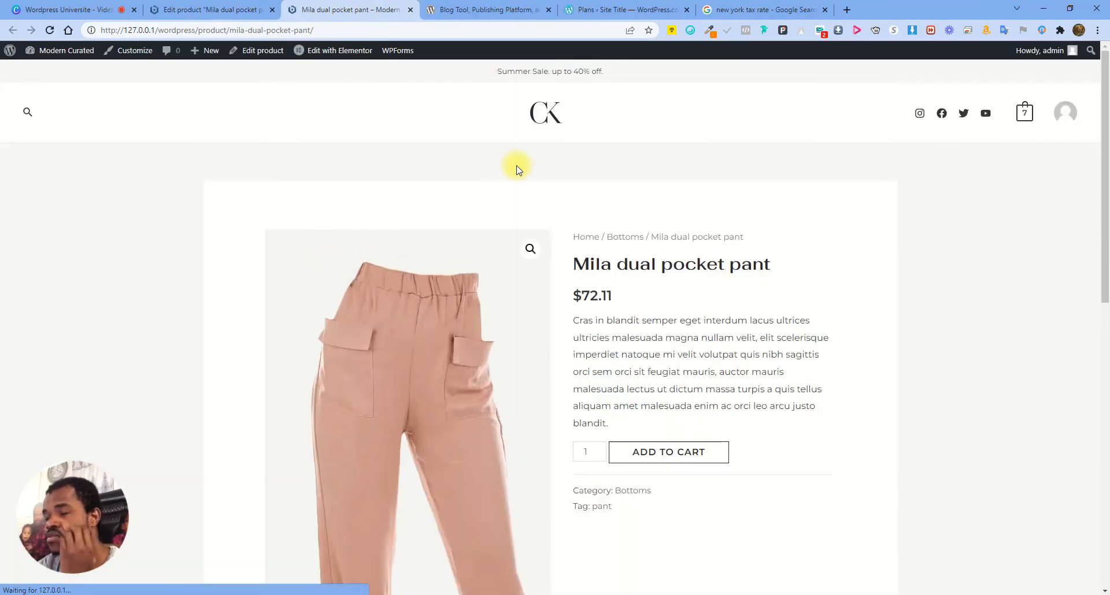
scroll(657, 407, down, 2)
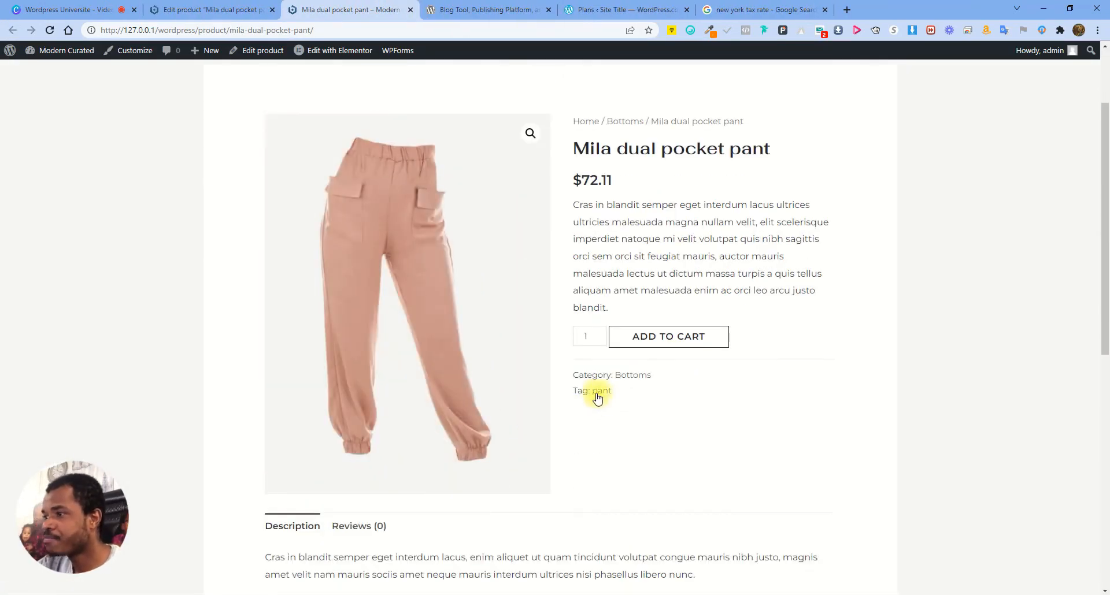
click(240, 5)
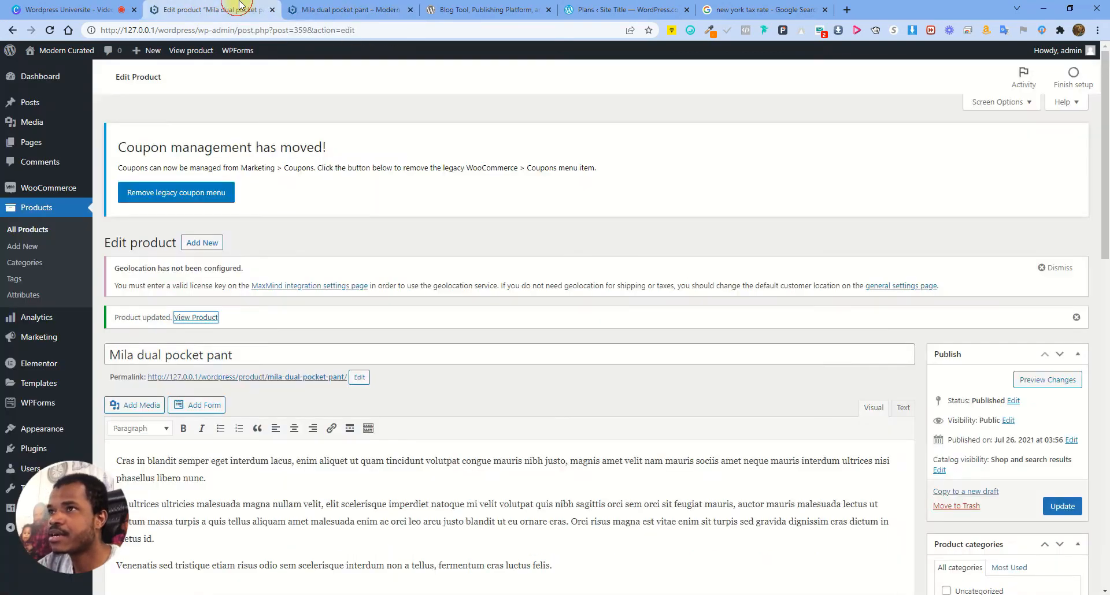
Add the boot tag to Mila dual pocket pant and update it
scroll(1026, 459, down, 4)
scroll(992, 472, down, 2)
click(990, 420)
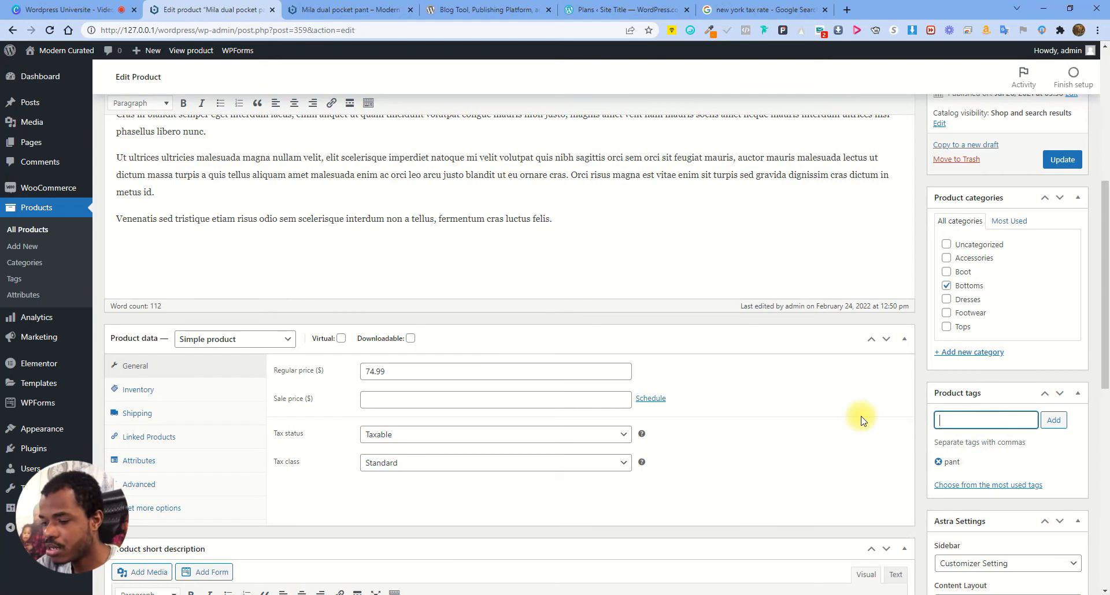
text(b)
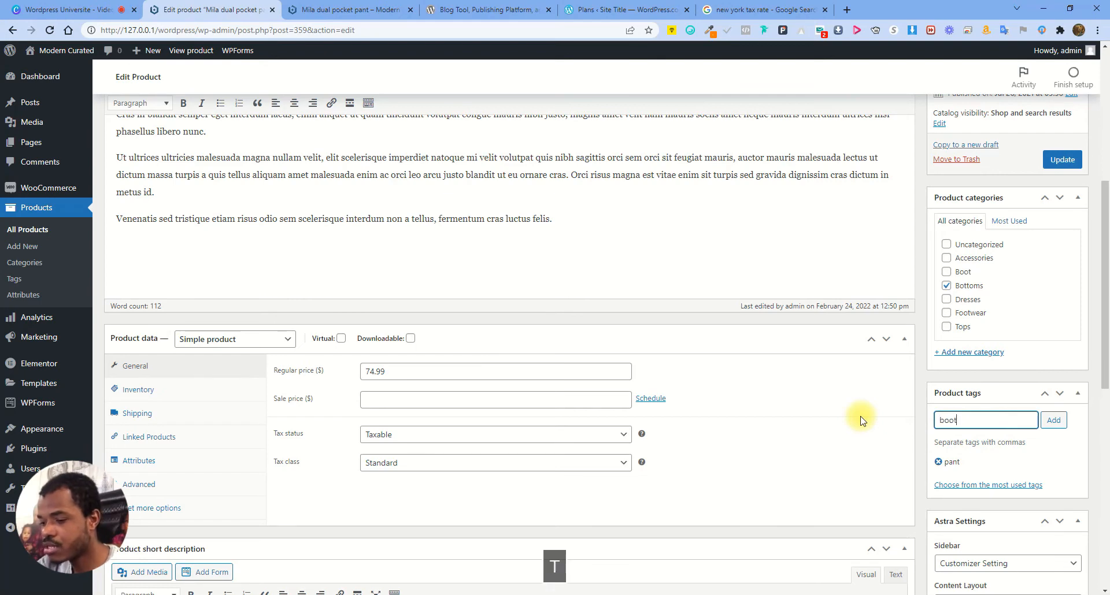
text(oot)
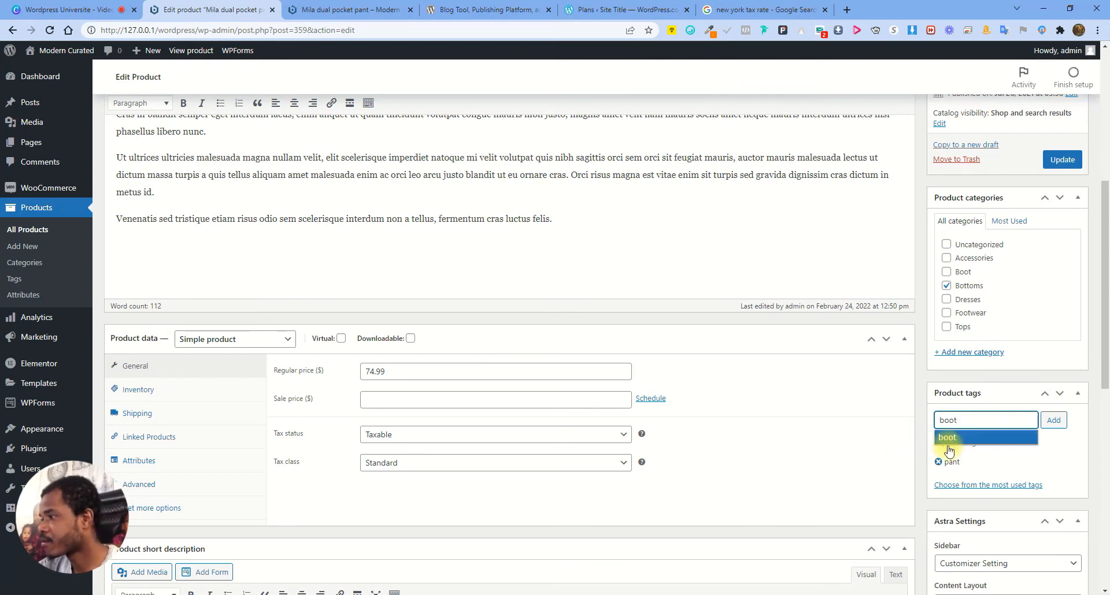
click(939, 435)
click(1066, 421)
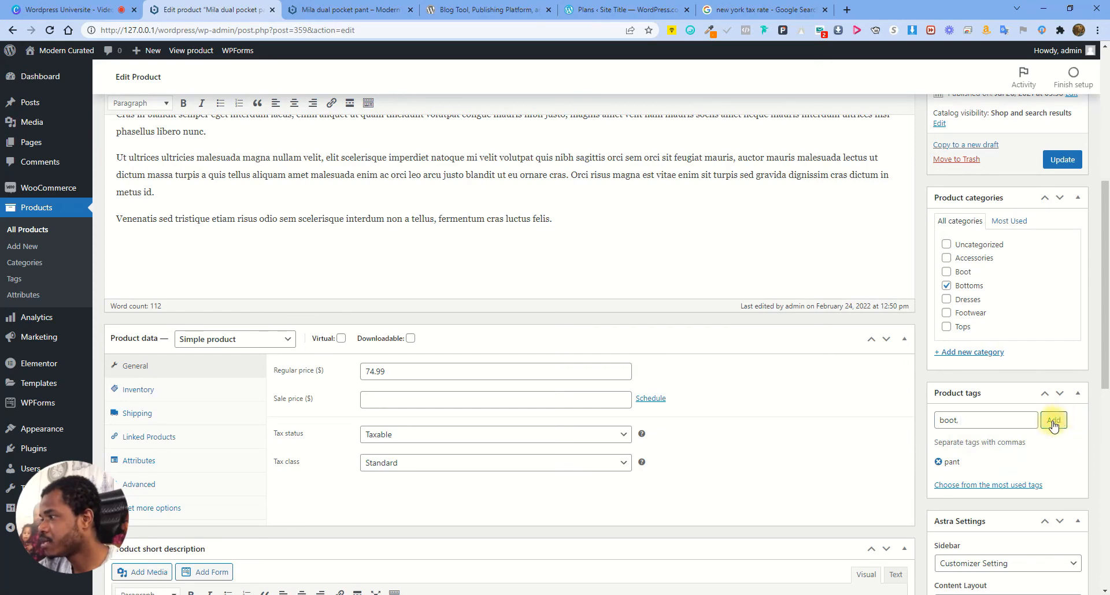
click(1063, 159)
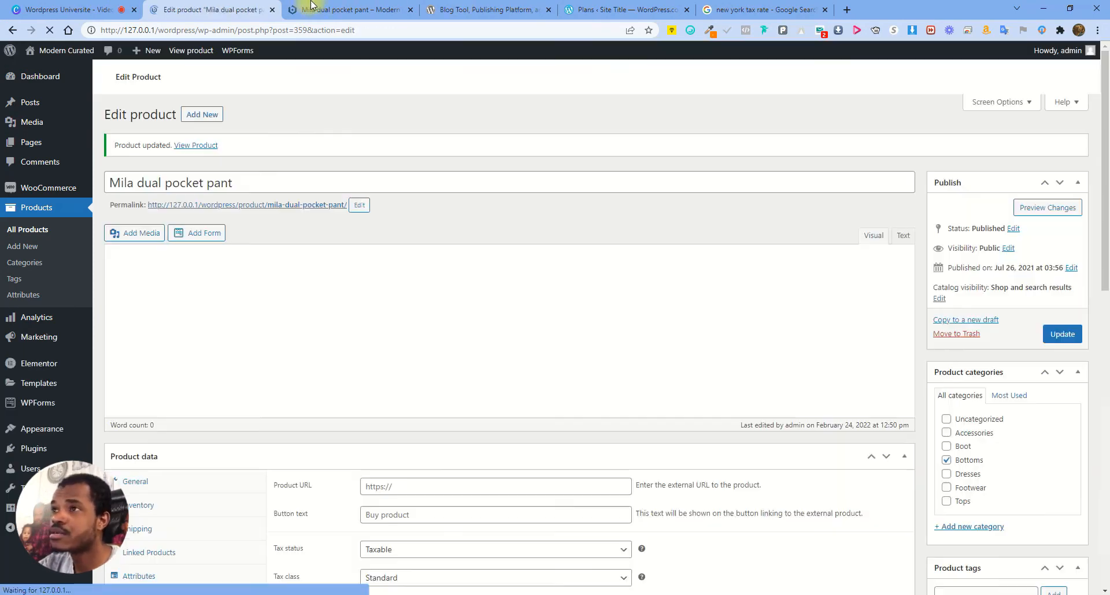
Reload the product's store page and open the list of pant-tagged products
click(326, 6)
click(49, 29)
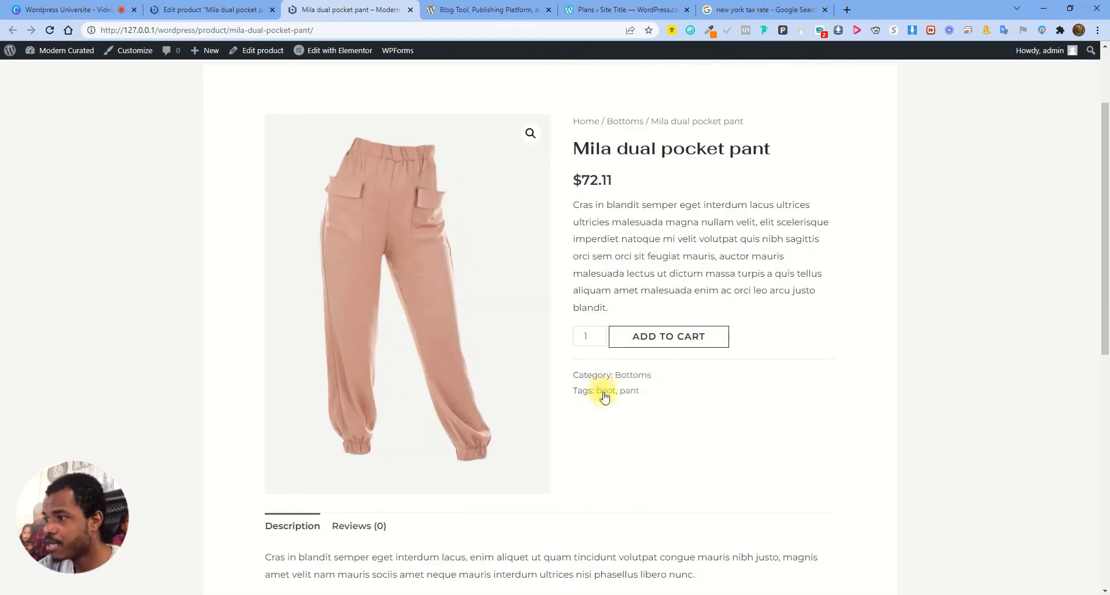
click(629, 392)
Open Classic pant white for editing from the All Products list
scroll(629, 359, down, 3)
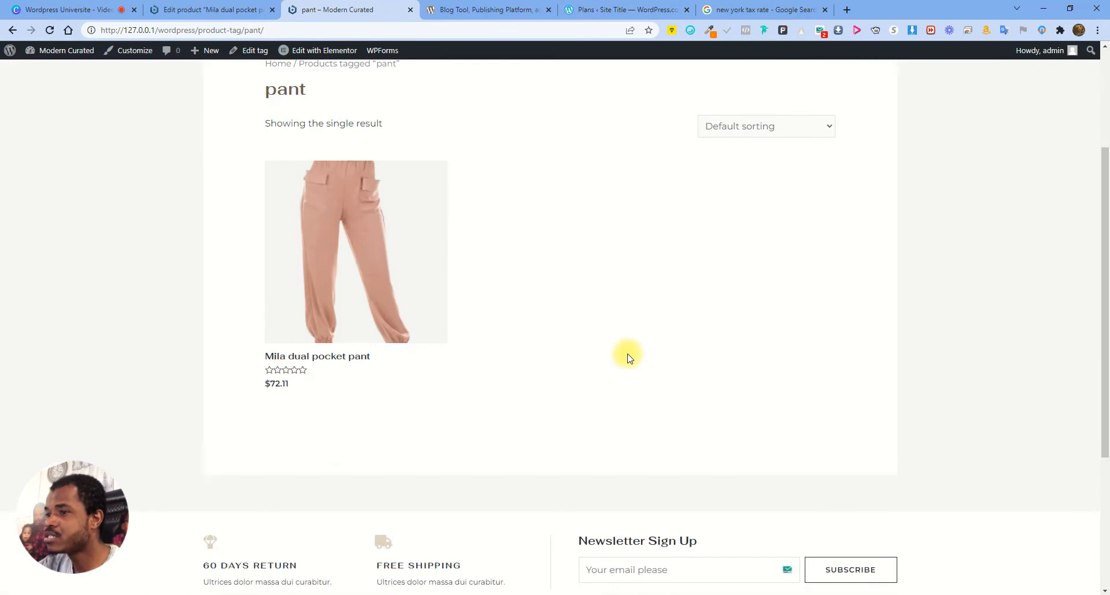
scroll(429, 328, up, 3)
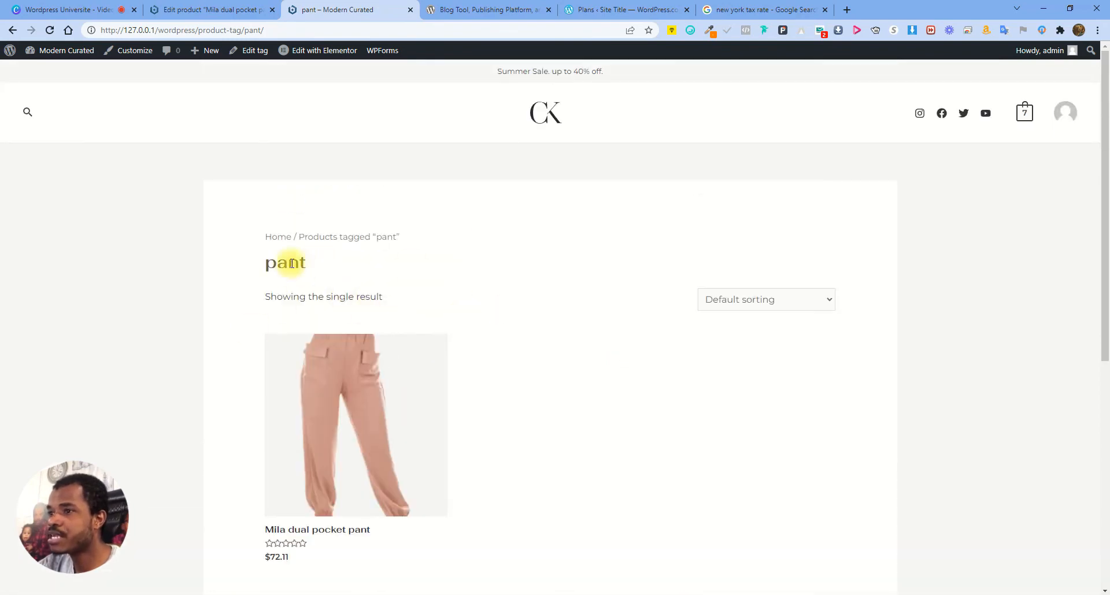
scroll(278, 364, down, 3)
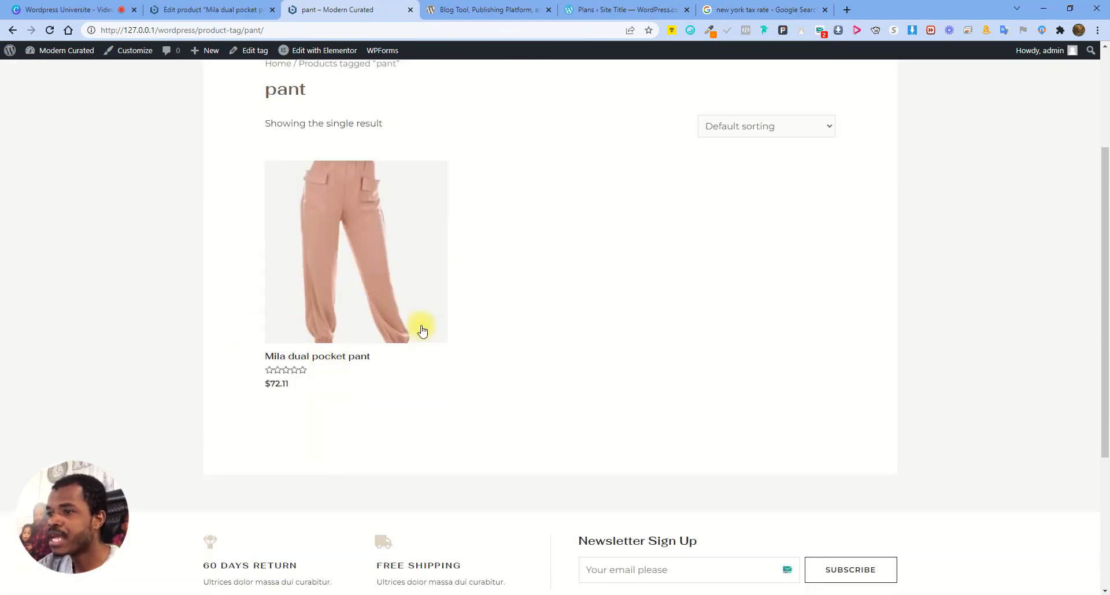
click(212, 7)
click(36, 229)
scroll(624, 379, down, 4)
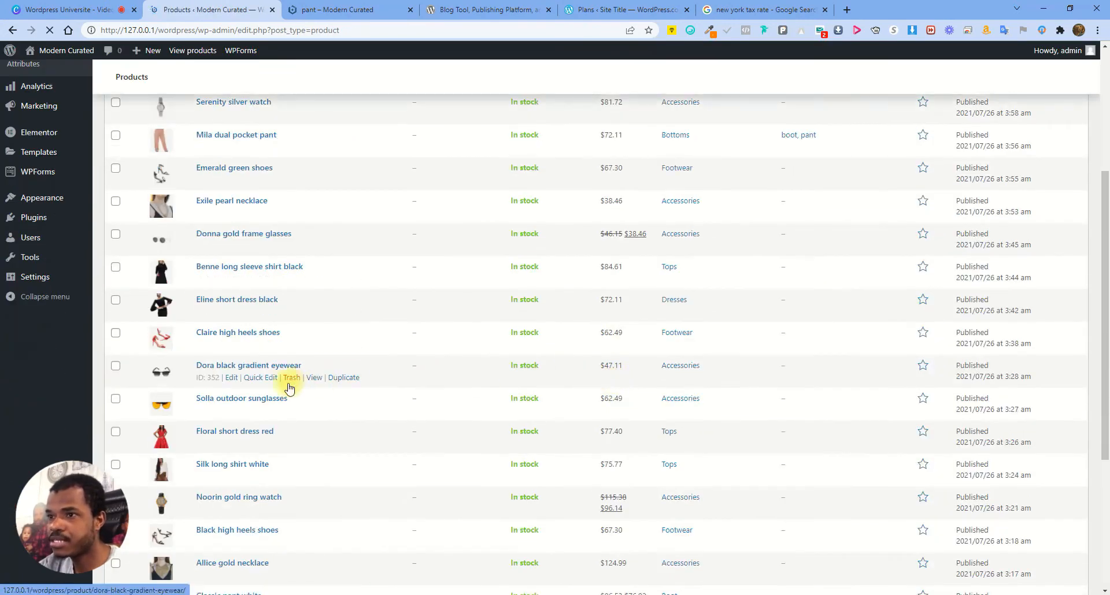
scroll(295, 384, down, 3)
scroll(296, 379, down, 3)
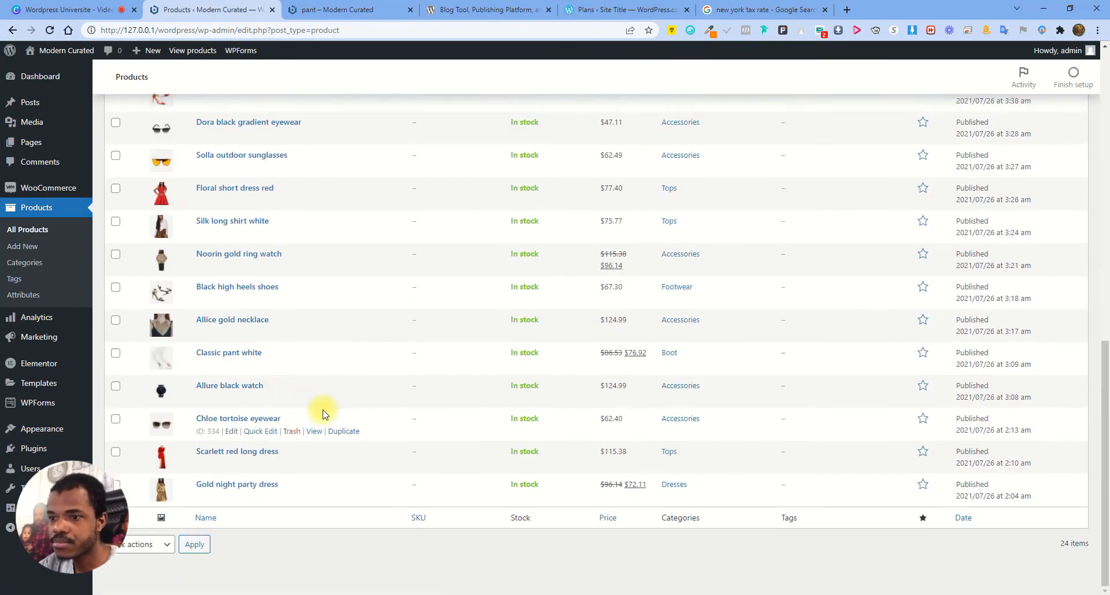
click(231, 365)
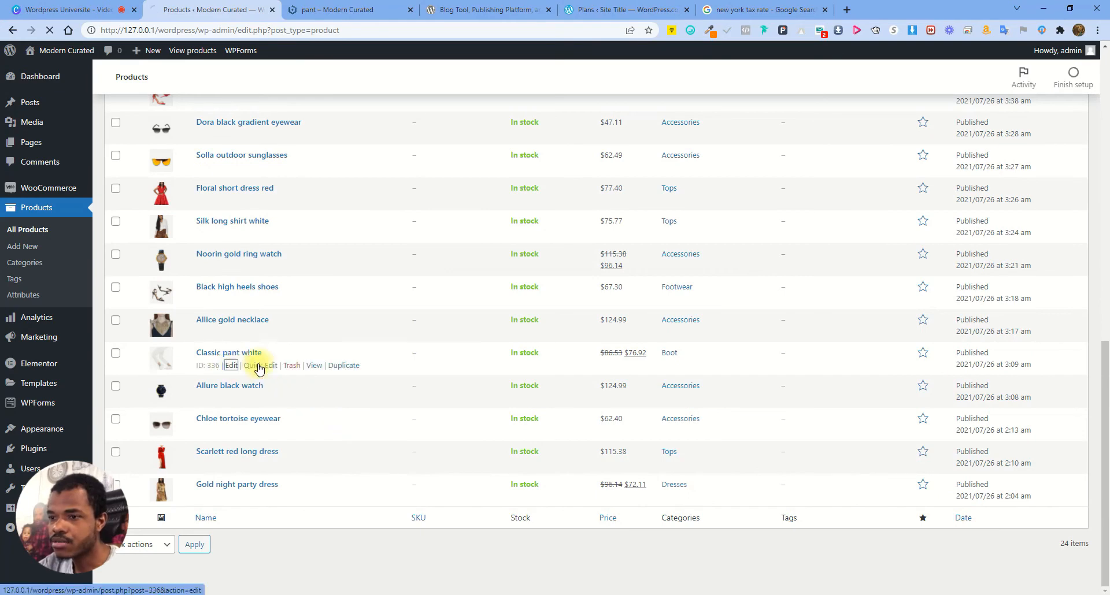
Add the pant tag to Classic pant white and update the product
scroll(1041, 450, down, 2)
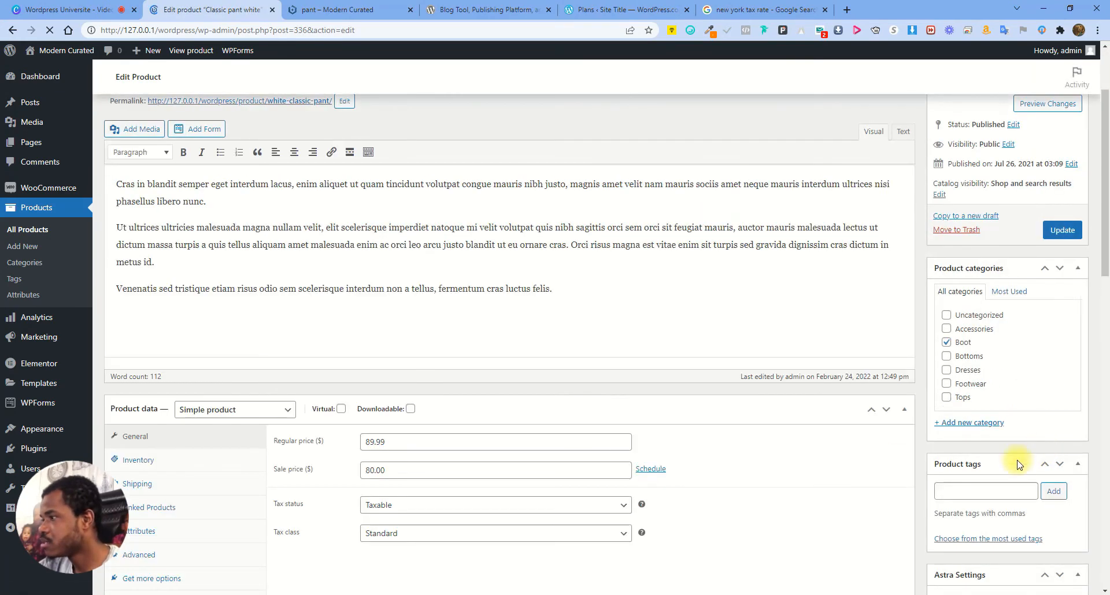
click(973, 494)
text(pan)
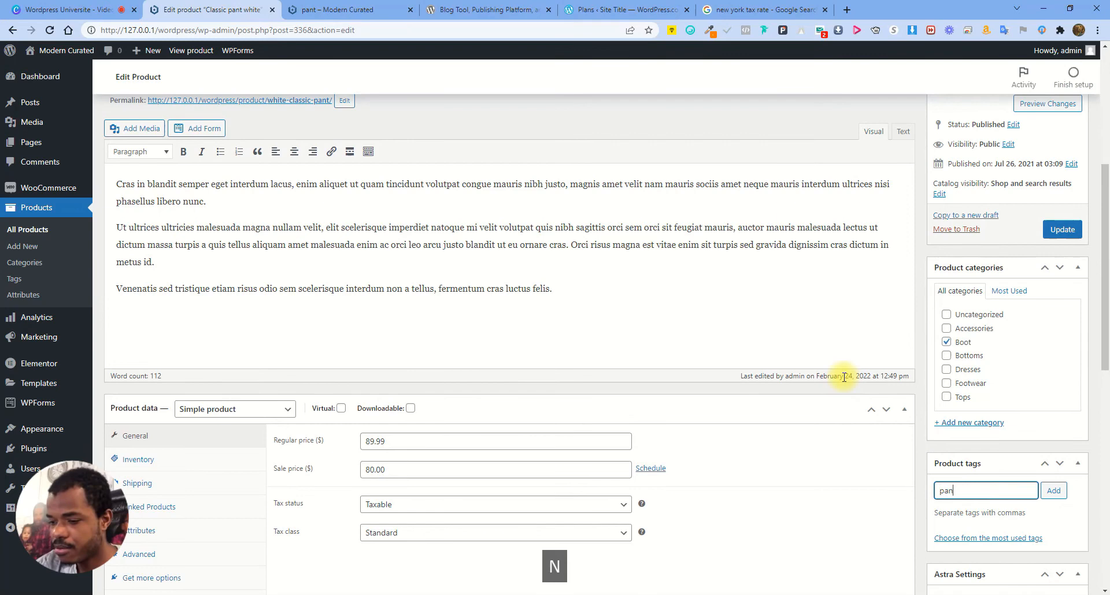
text(ts)
key(BackSpace)
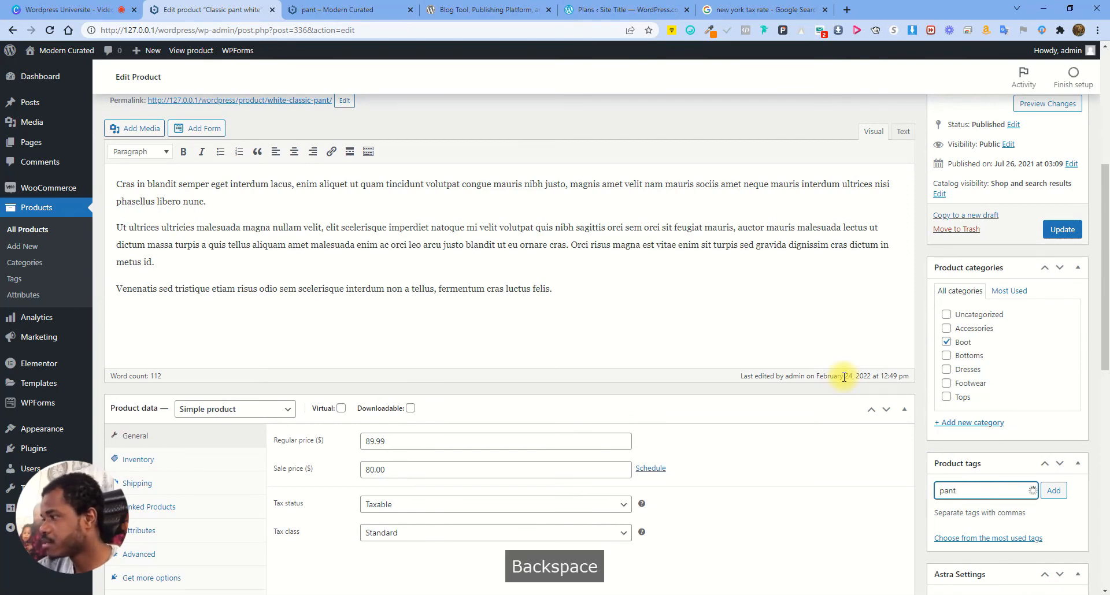
click(950, 510)
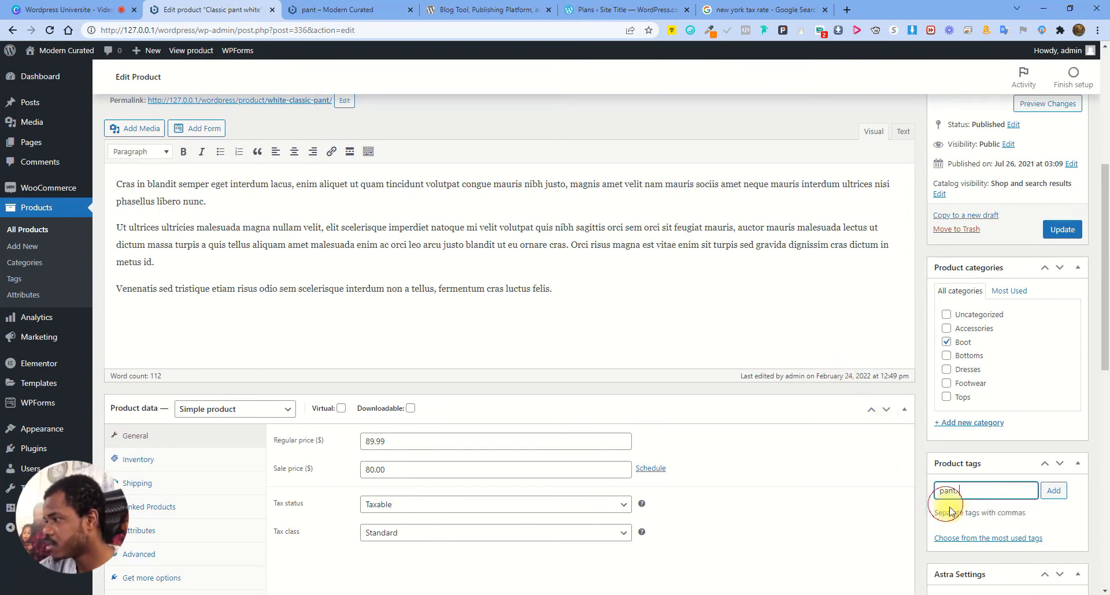
click(1053, 491)
click(1062, 230)
Reload the pant tag page, then return to the Classic pant white editor
click(322, 4)
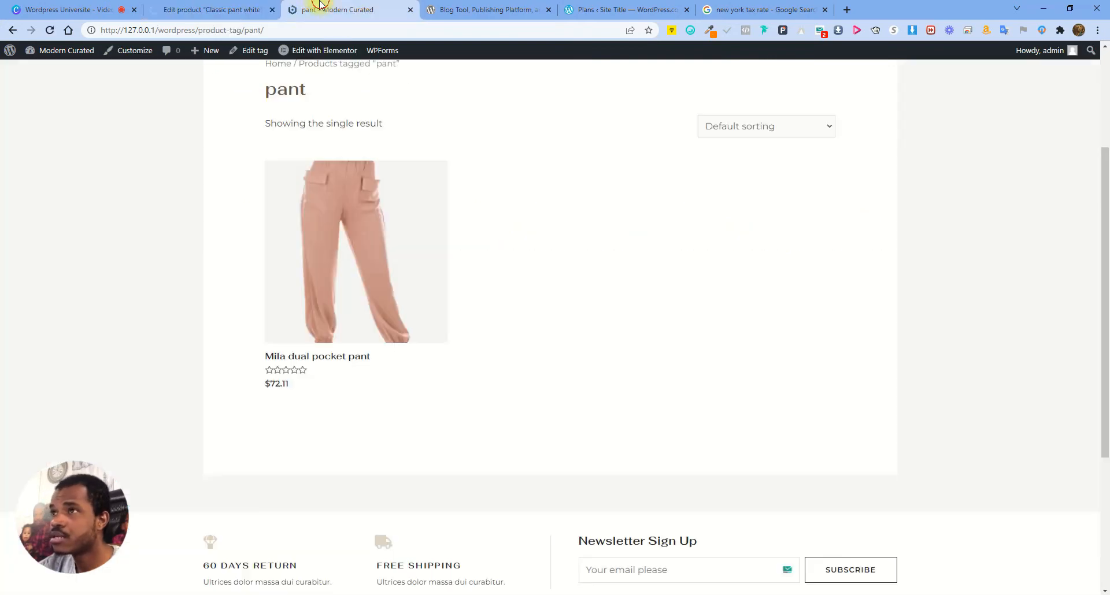
click(50, 30)
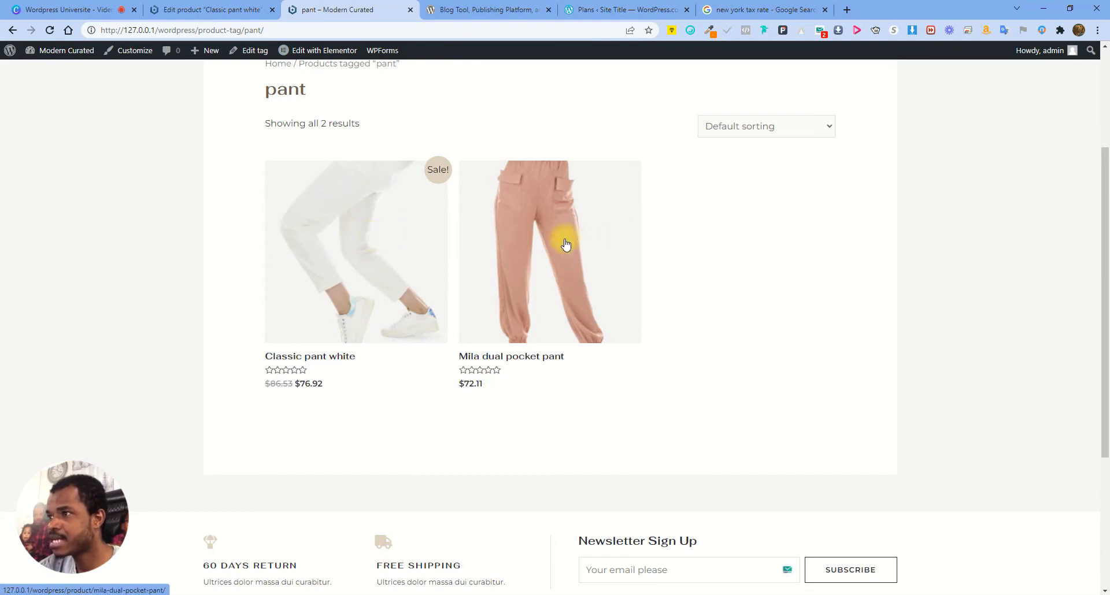
click(218, 7)
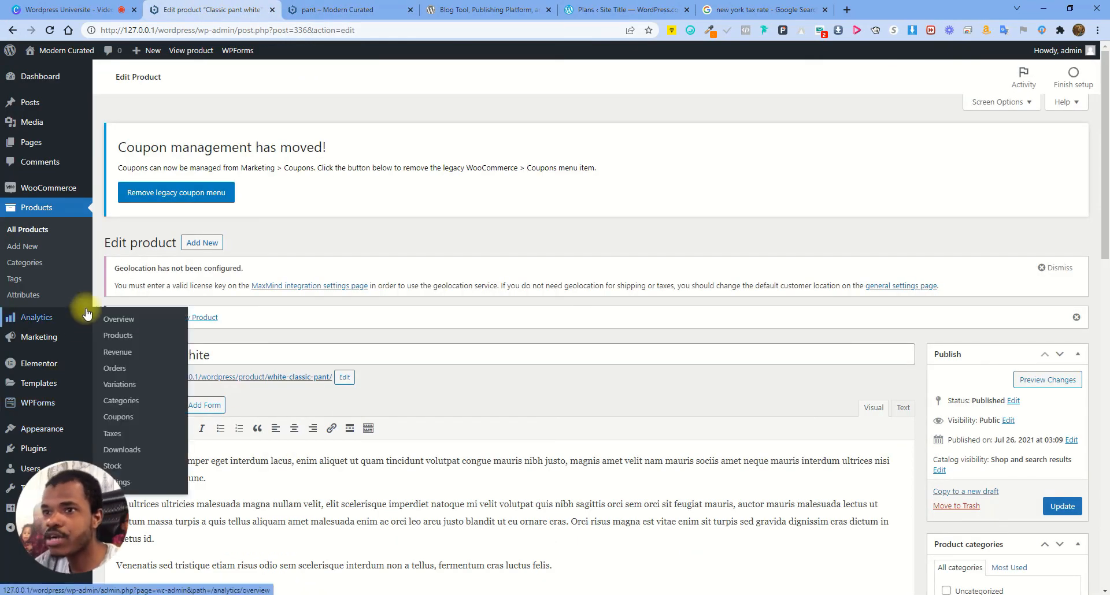
Create the Color product attribute on the Attributes page
click(34, 296)
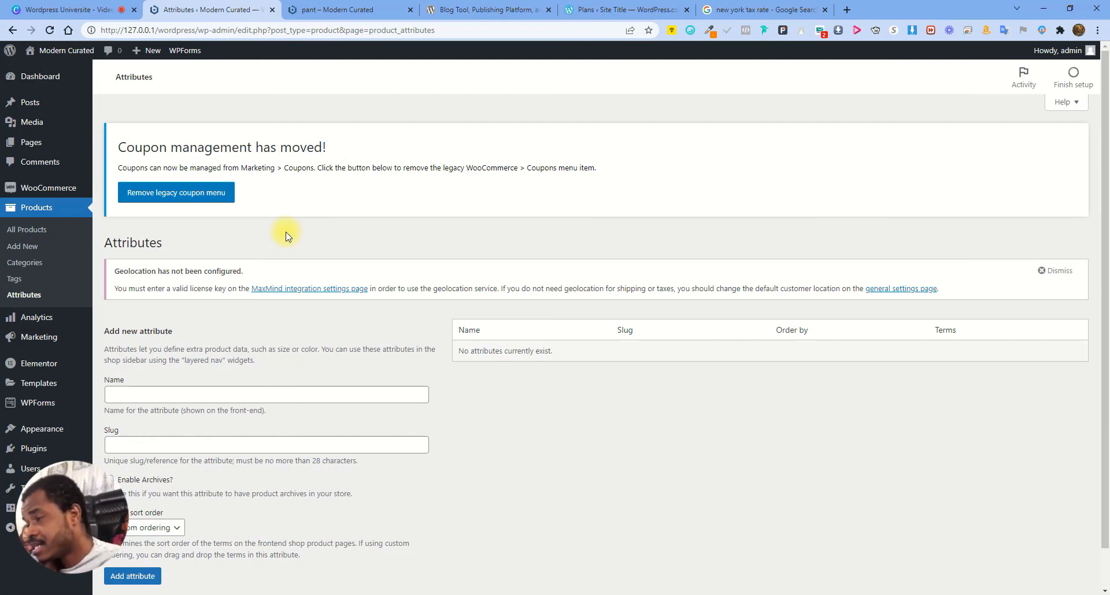
click(172, 396)
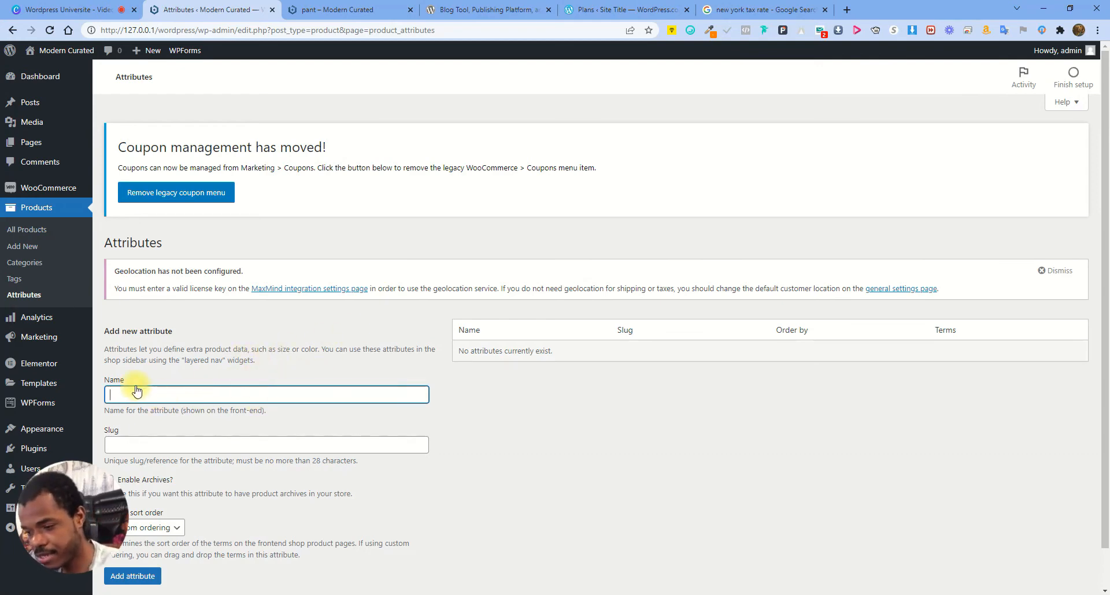
text(Color)
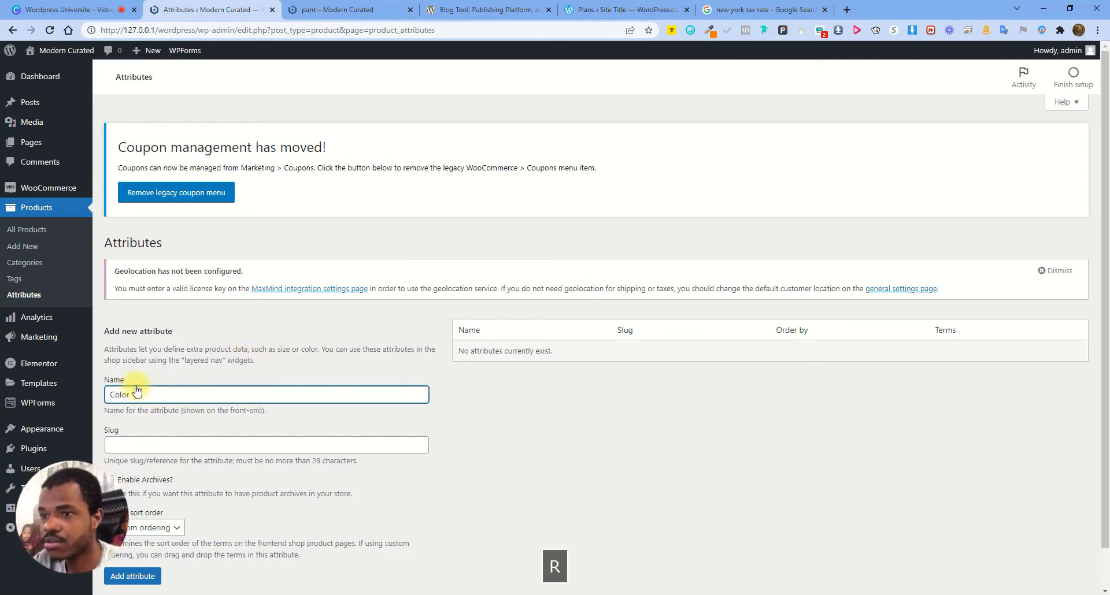
scroll(161, 497, down, 1)
click(145, 576)
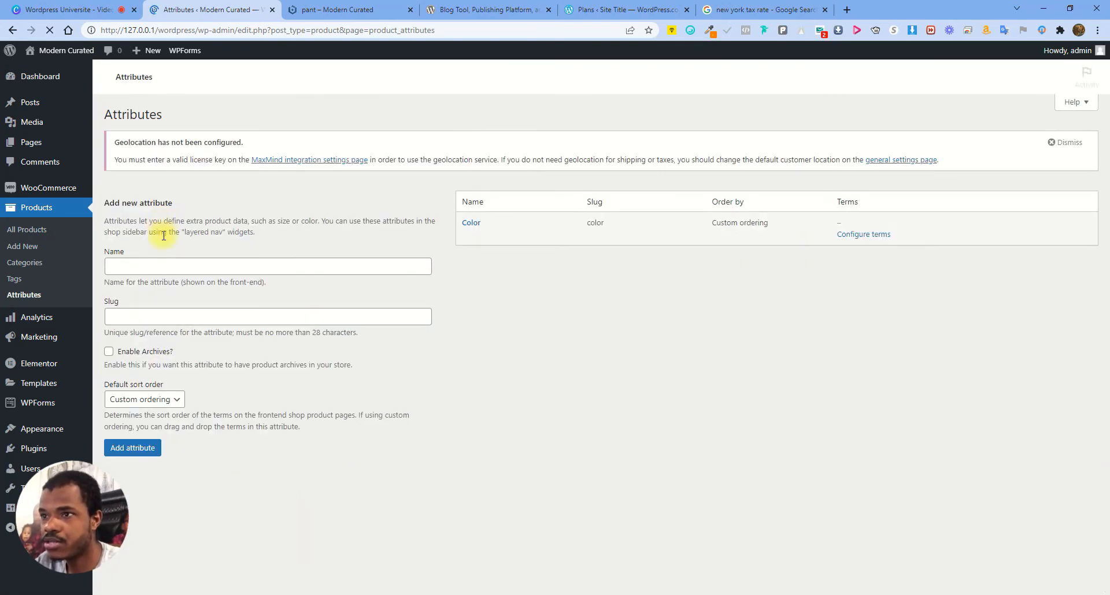
Create the Size product attribute
click(151, 393)
text(Size)
key(Return)
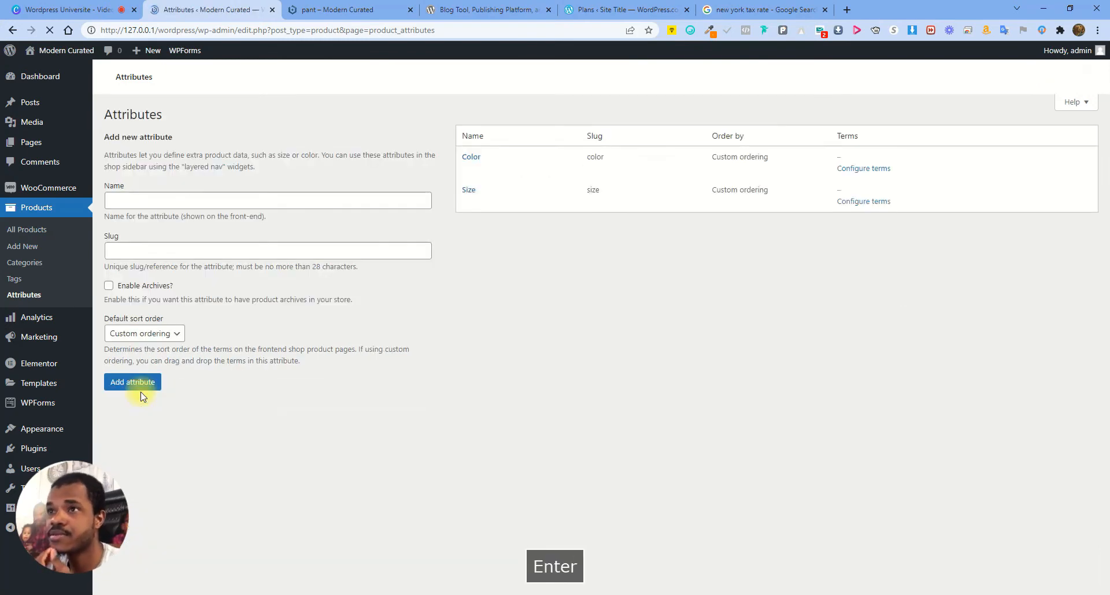
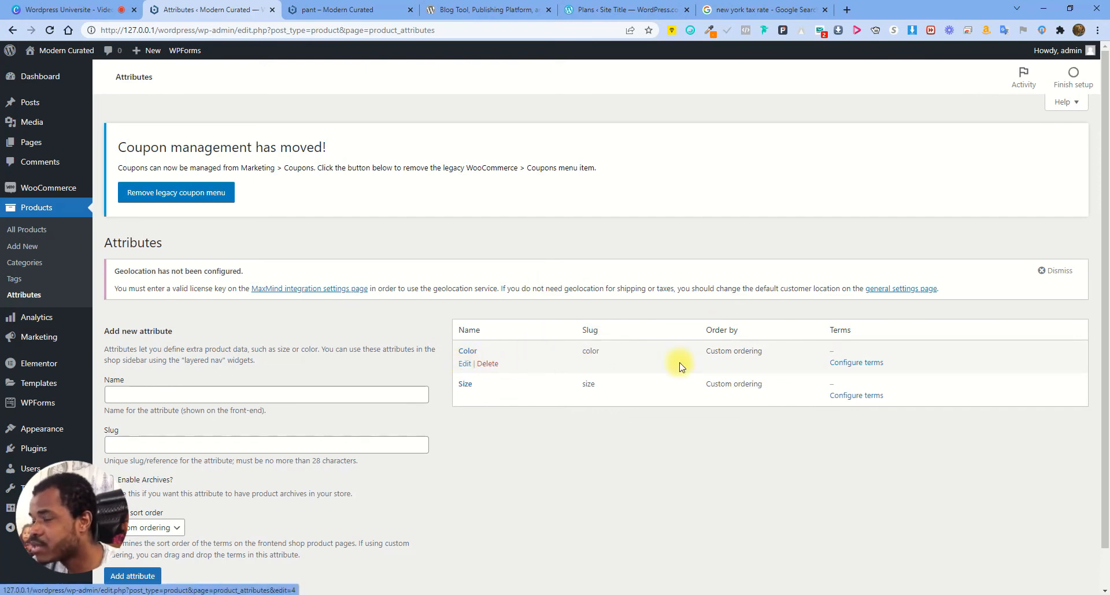
Add Blue, Black, Green, Gray and Brown as Color terms, then return to the Attributes list
click(850, 363)
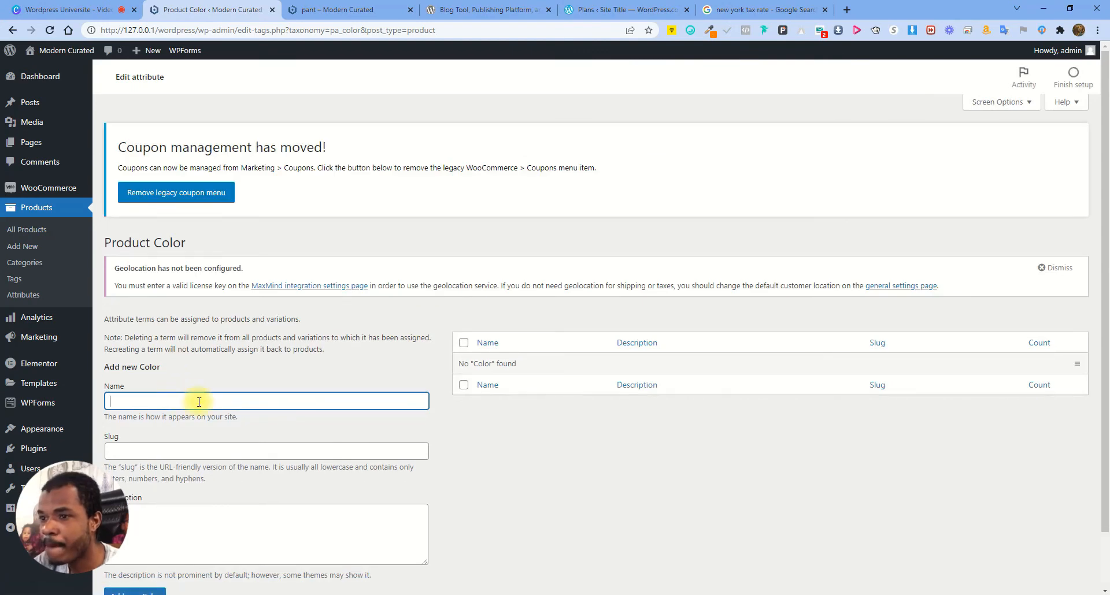
text(Blue)
key(Return)
text(B)
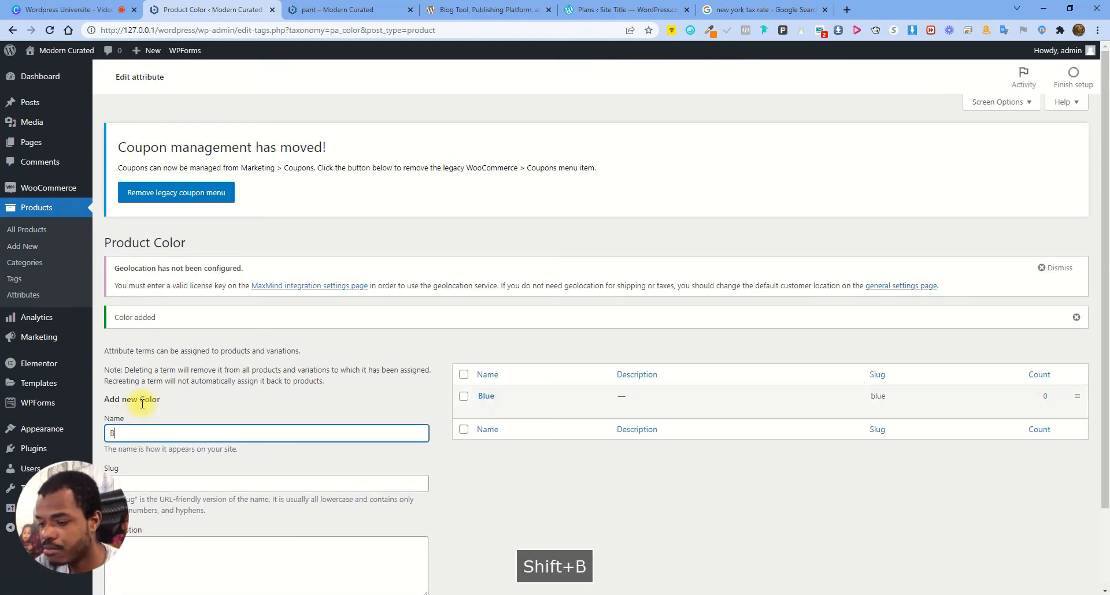
text(lack)
key(Return)
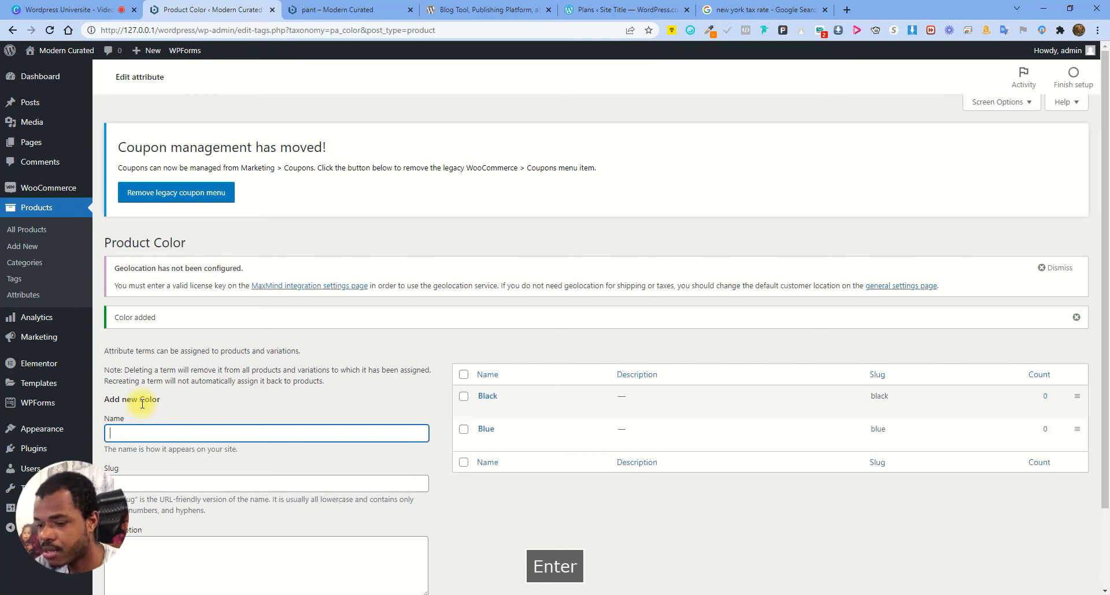
text(Green)
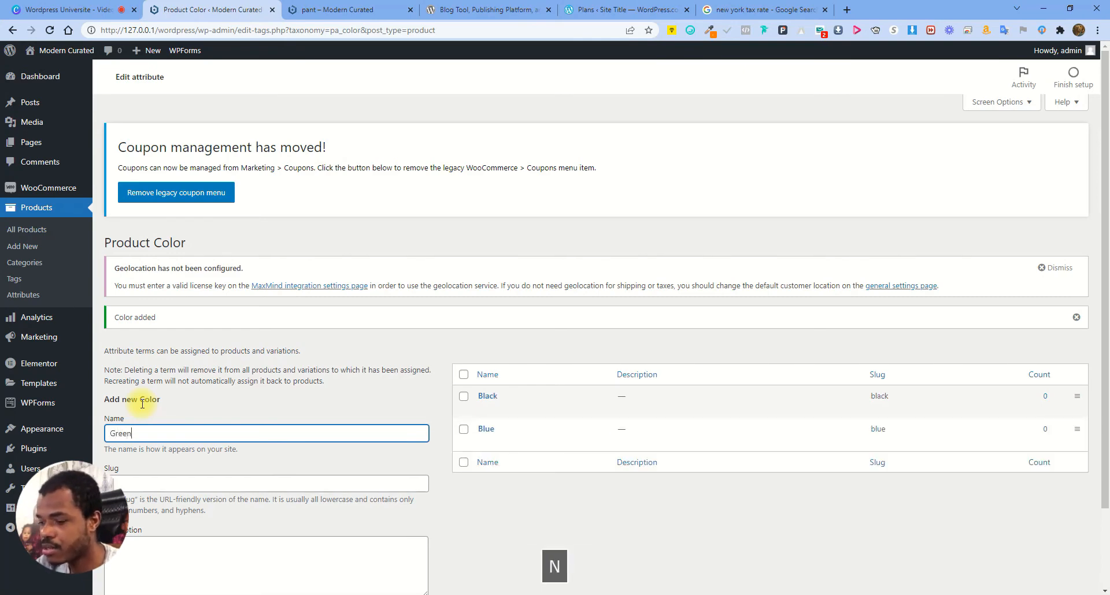
key(Return)
text(Gr)
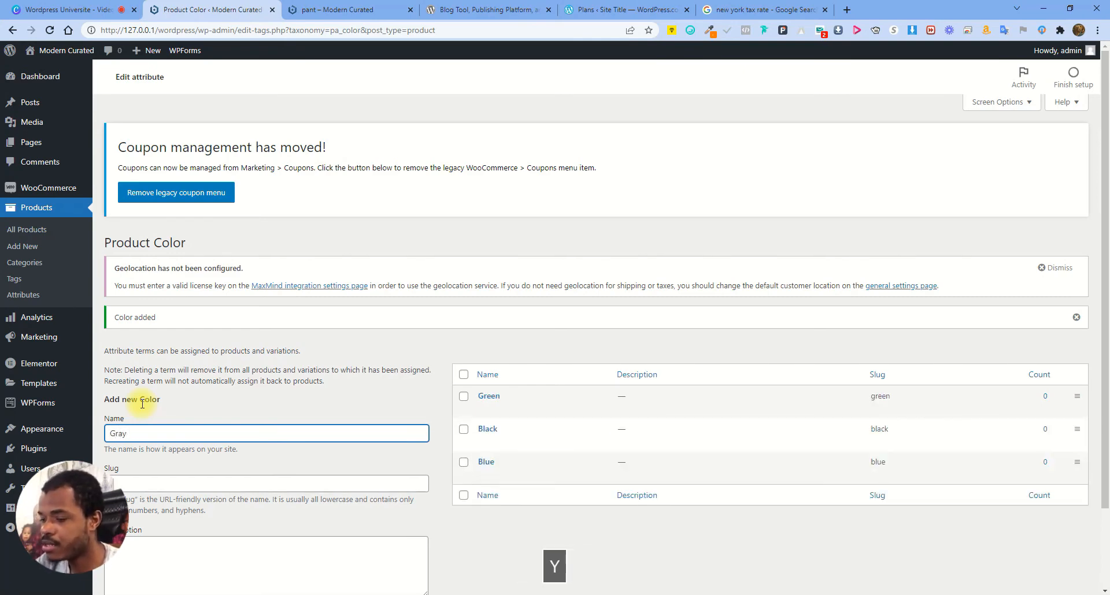
text(ay)
key(Return)
text(Bro)
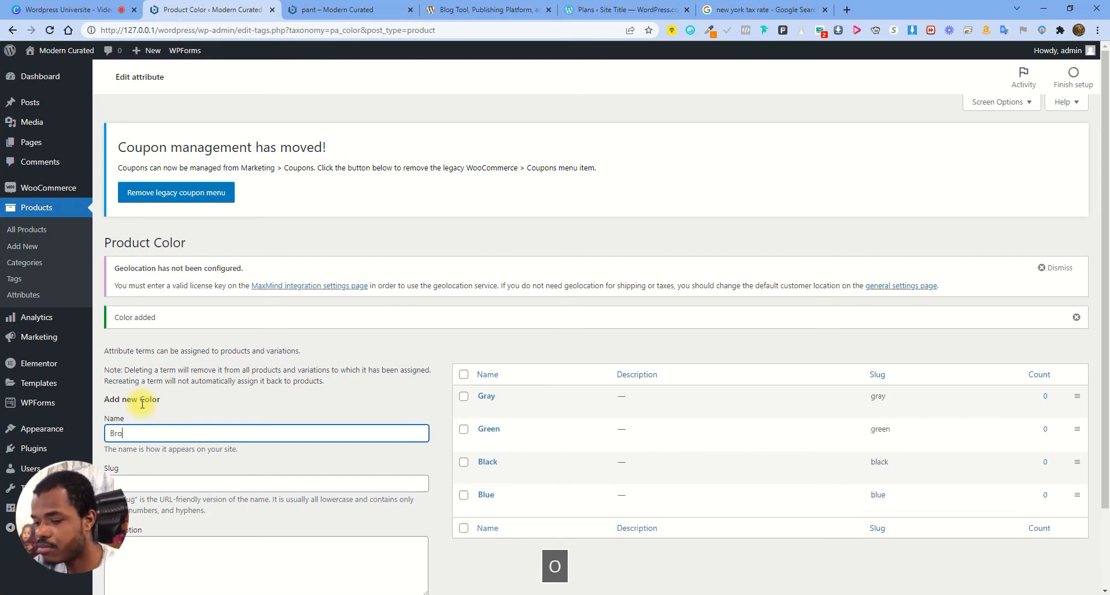
text(wn)
key(Return)
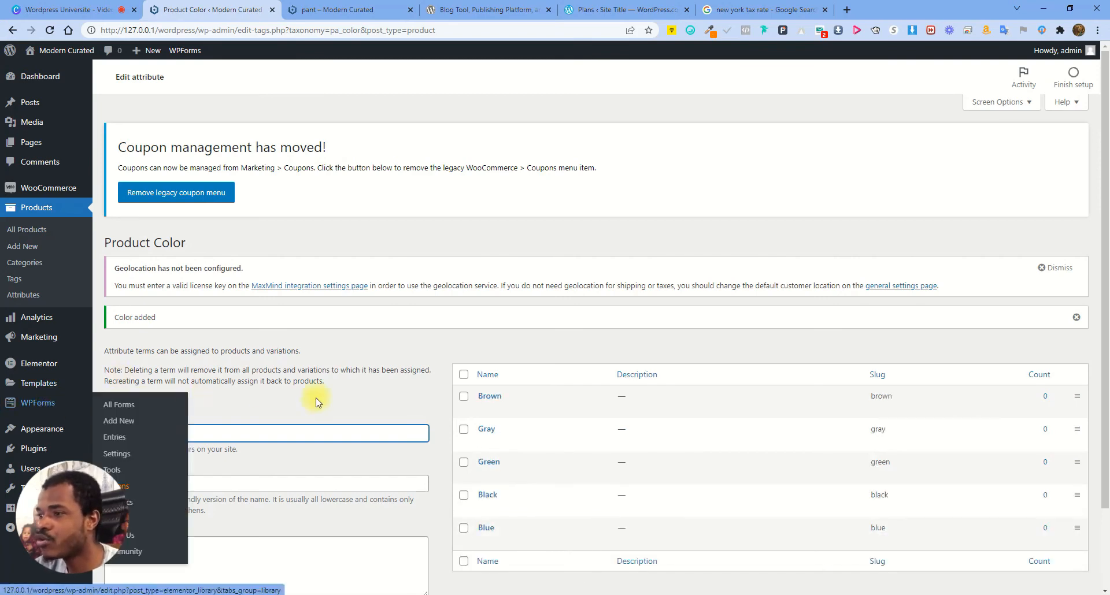
scroll(448, 363, down, 3)
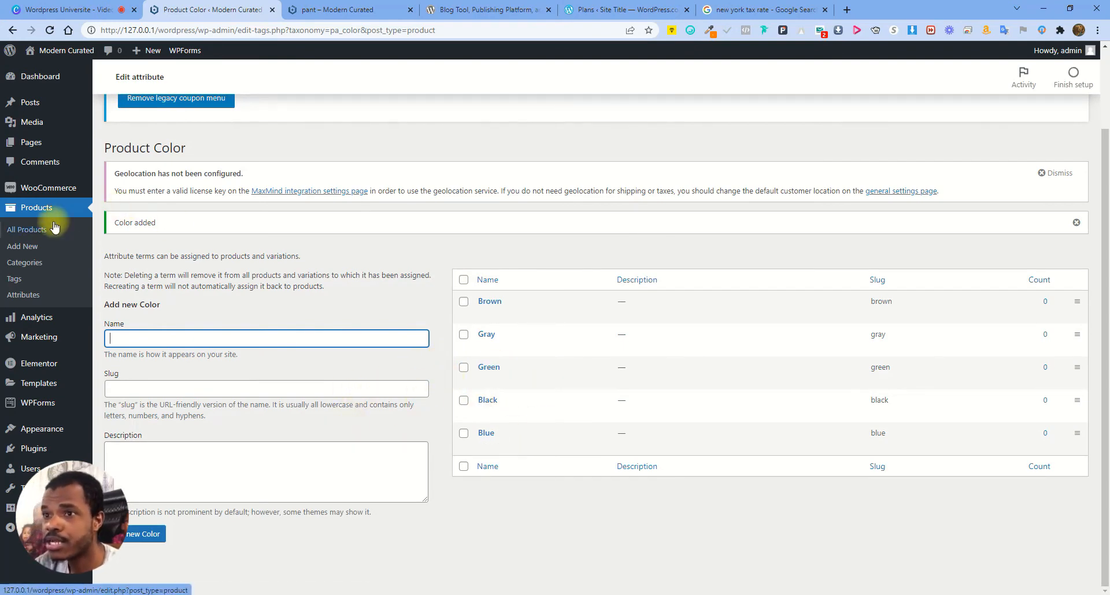
click(26, 292)
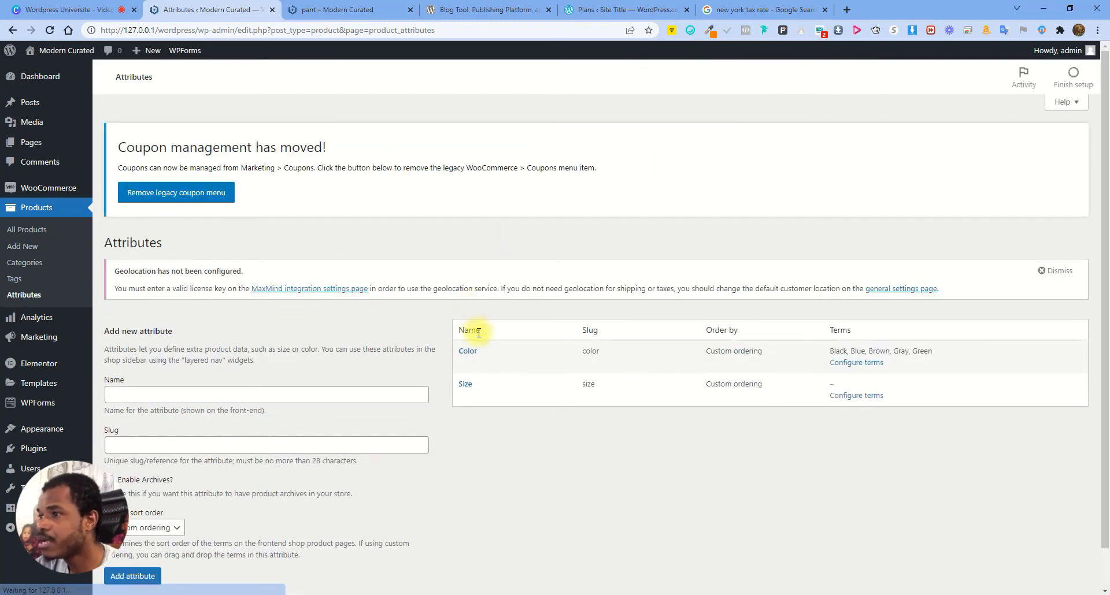
Add the Size terms S, M, L, XL, 2XL and 3XL in capitals, then go back to Attributes
drag(829, 351, 916, 350)
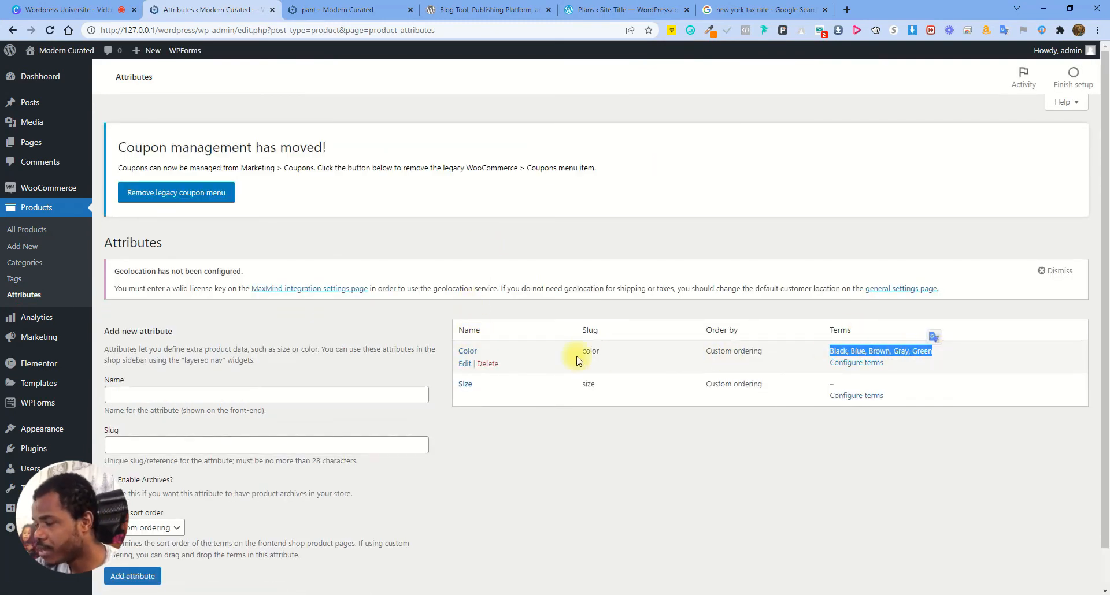
click(604, 418)
click(856, 397)
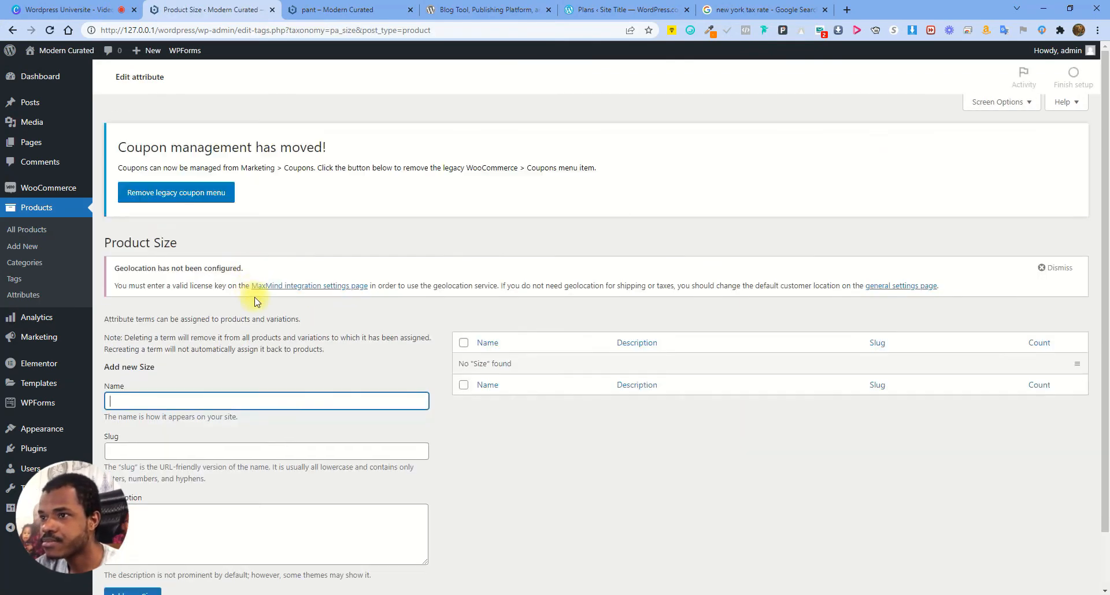
key(Caps_Lock)
text(S)
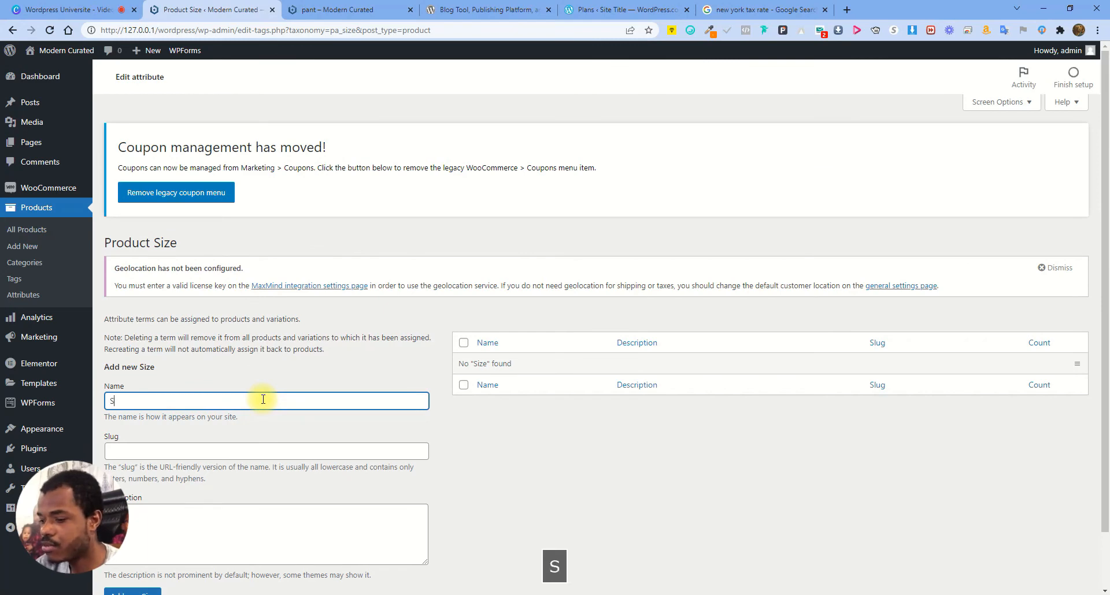
key(Return)
text(M)
key(Return)
text(L)
key(Return)
text(XL)
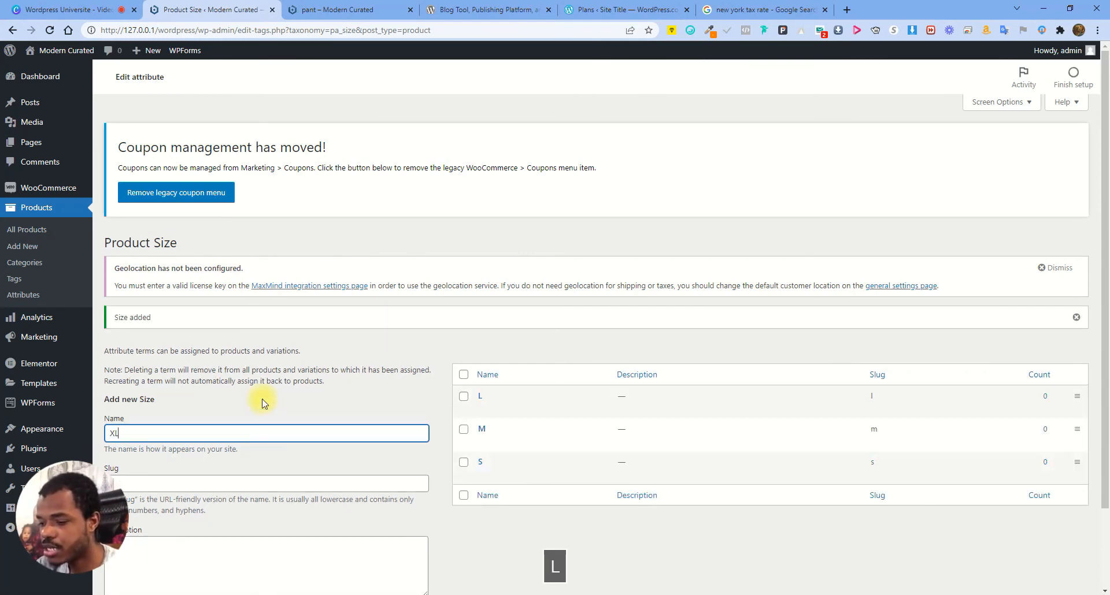
key(Return)
text(2XL)
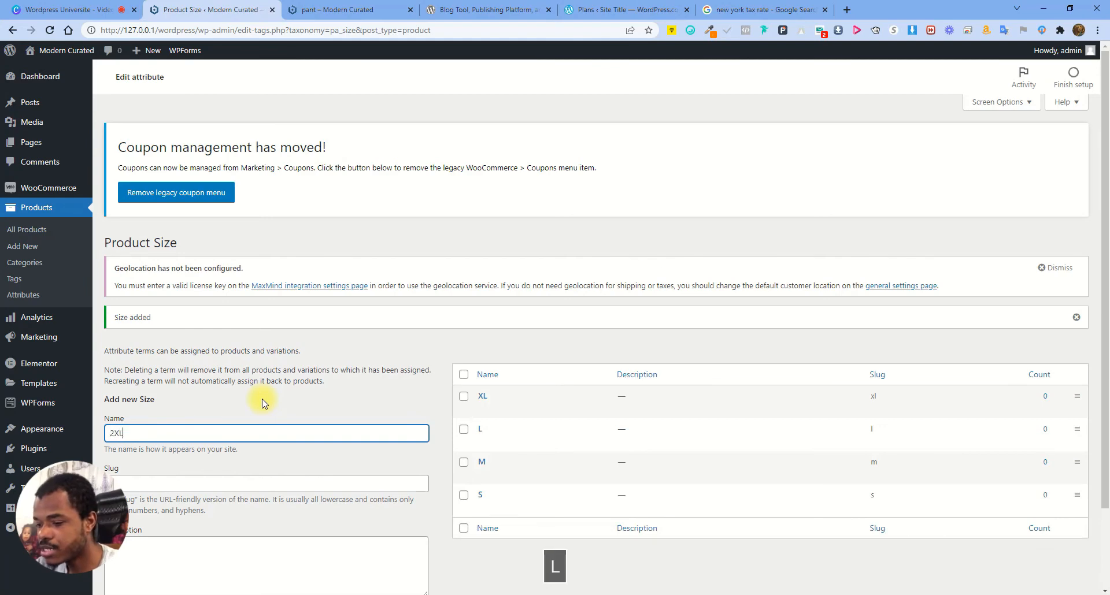
key(Return)
text(3XL)
key(Return)
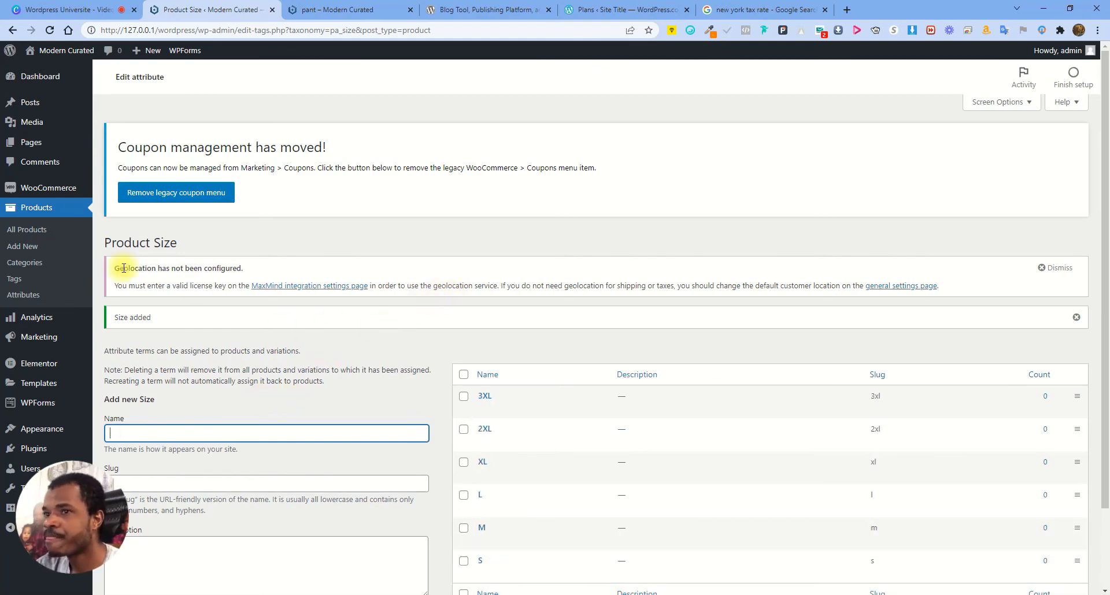
click(29, 293)
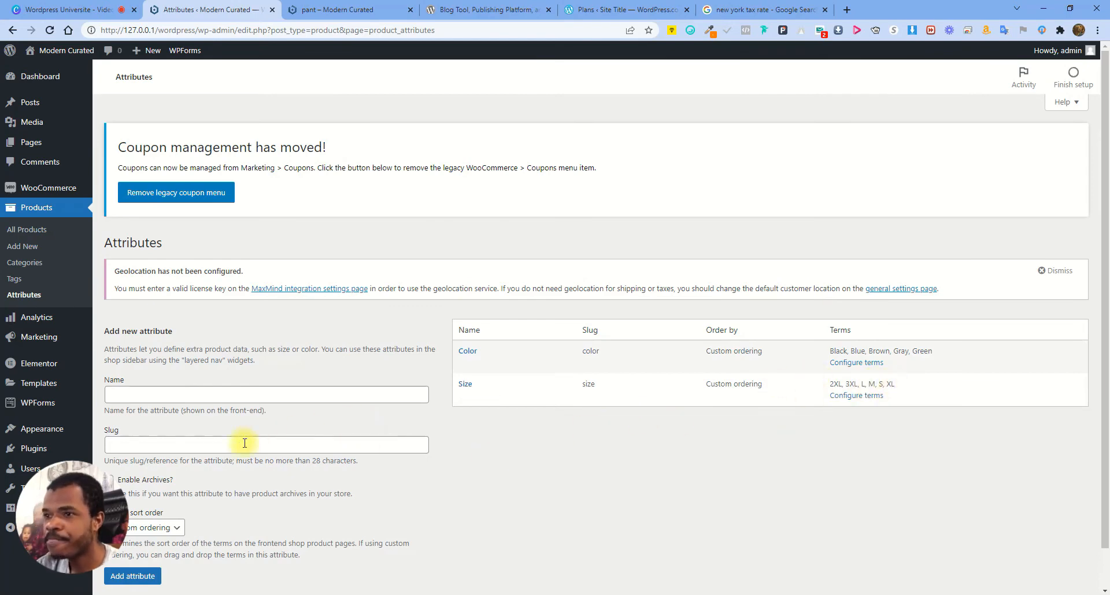
Check the Classic pant white storefront page, then edit it from All Products
click(26, 230)
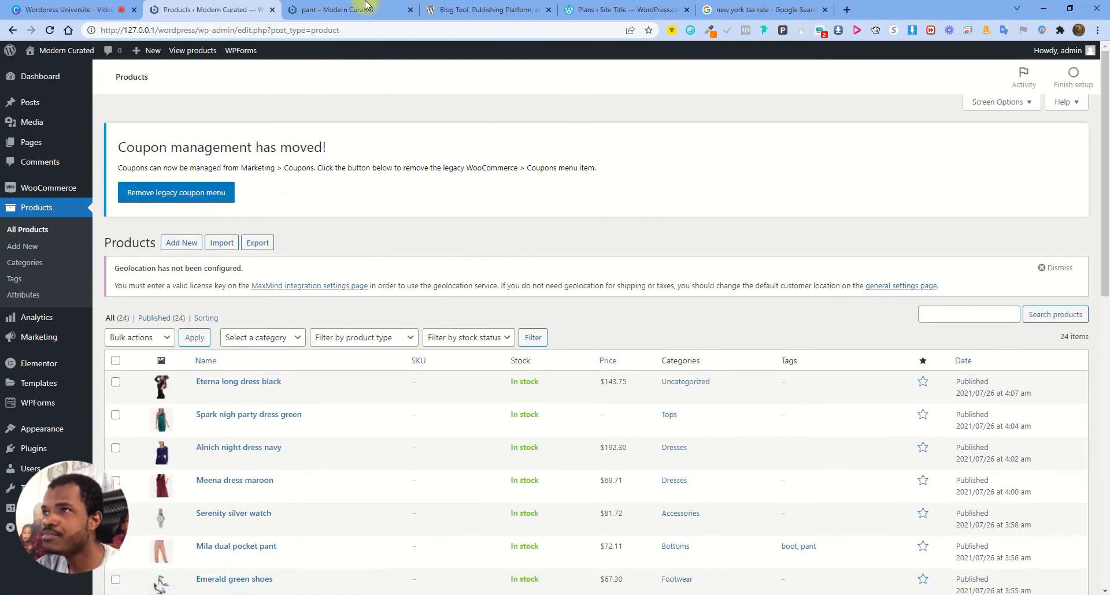
key(ctrl+Tab)
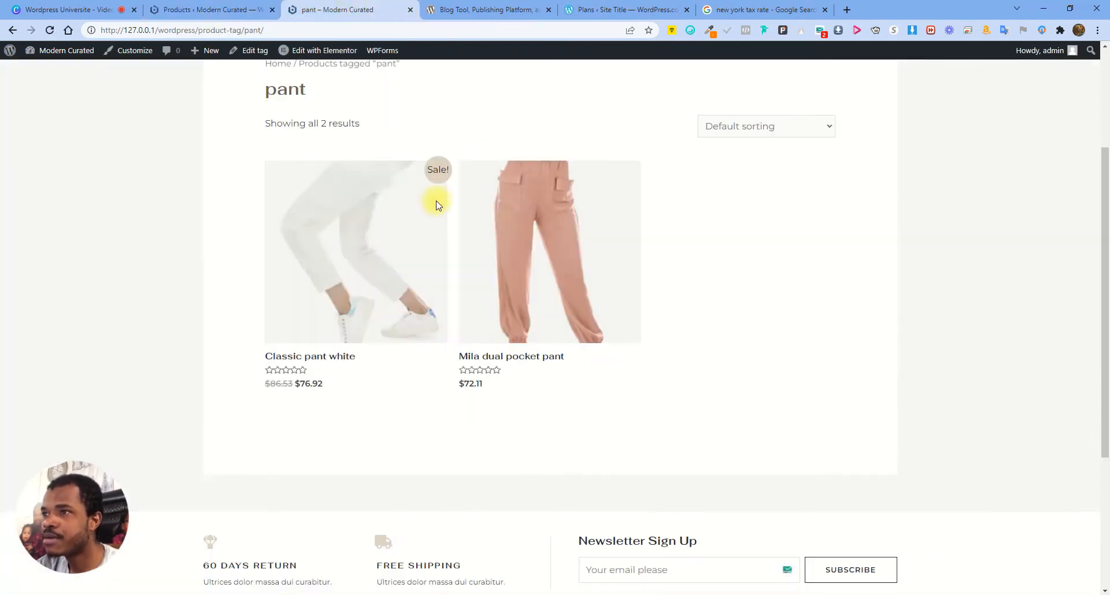
click(361, 254)
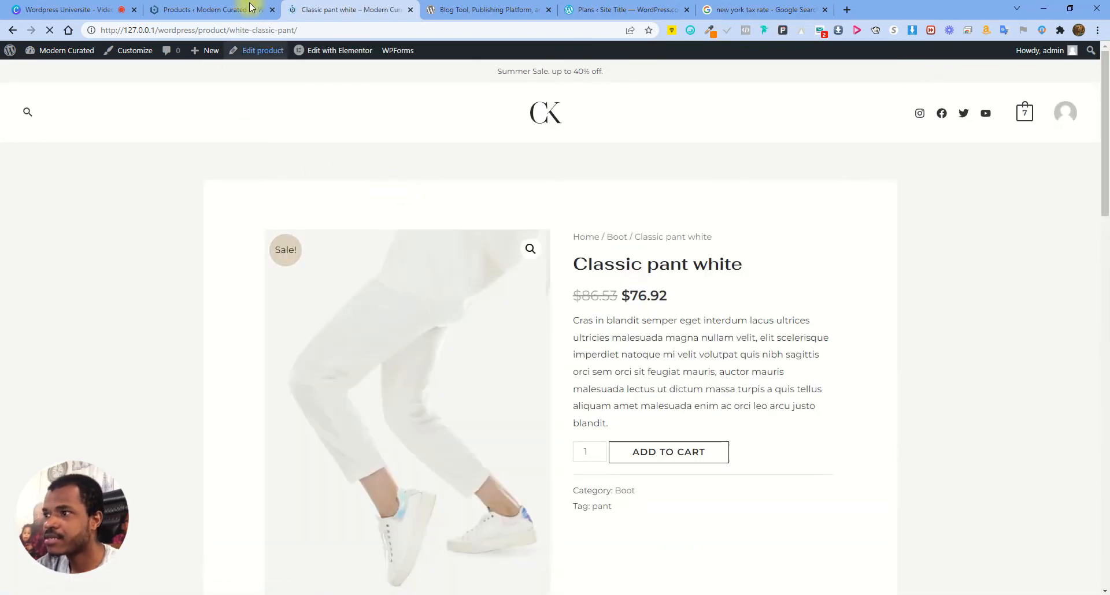
click(250, 7)
scroll(327, 393, down, 7)
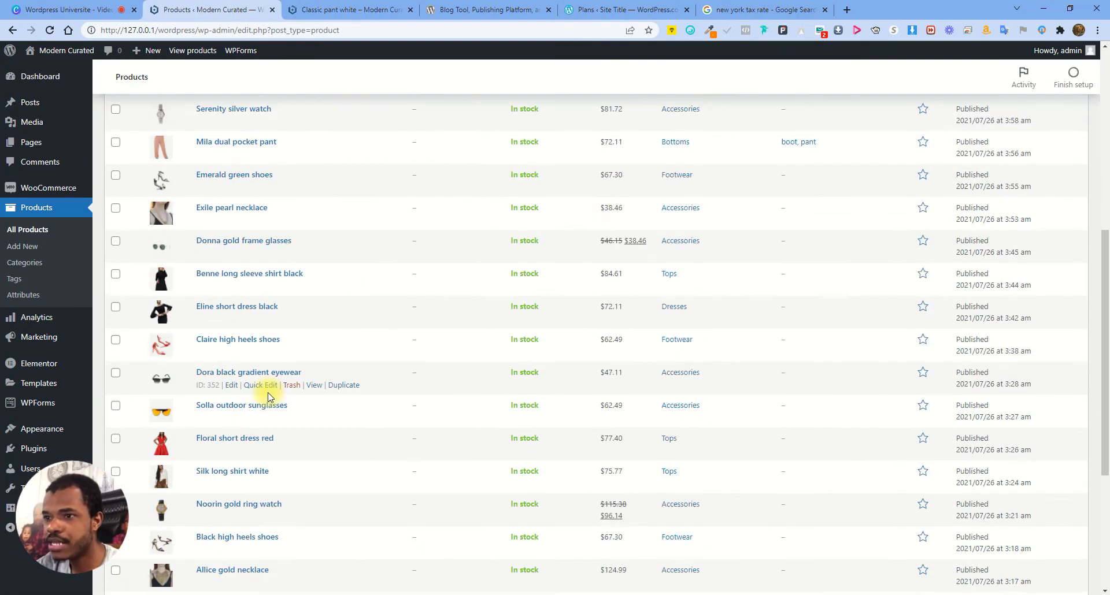
scroll(269, 397, down, 4)
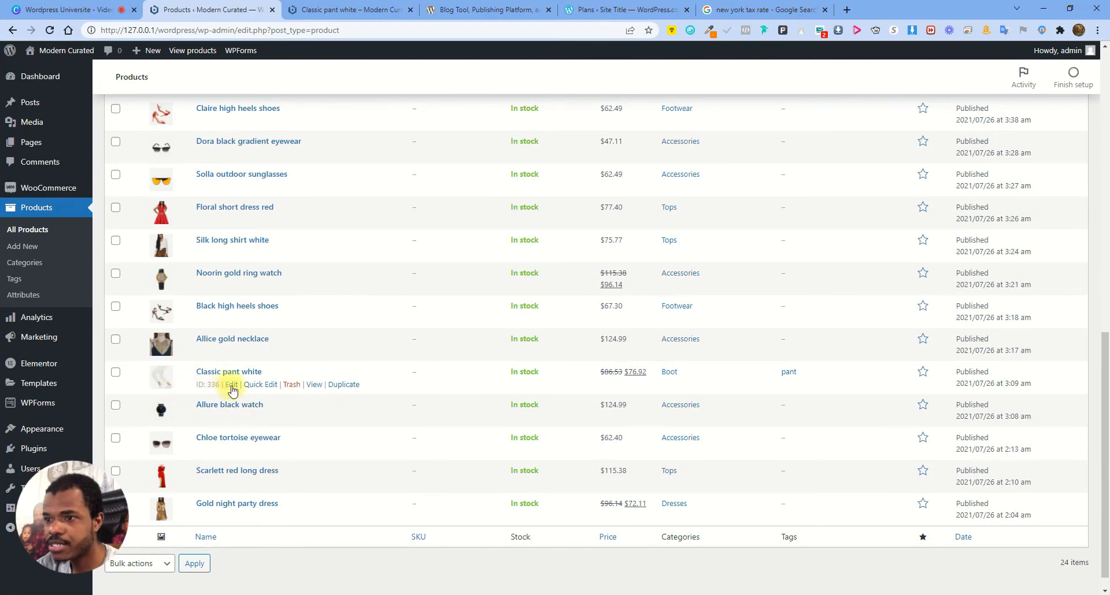
click(232, 385)
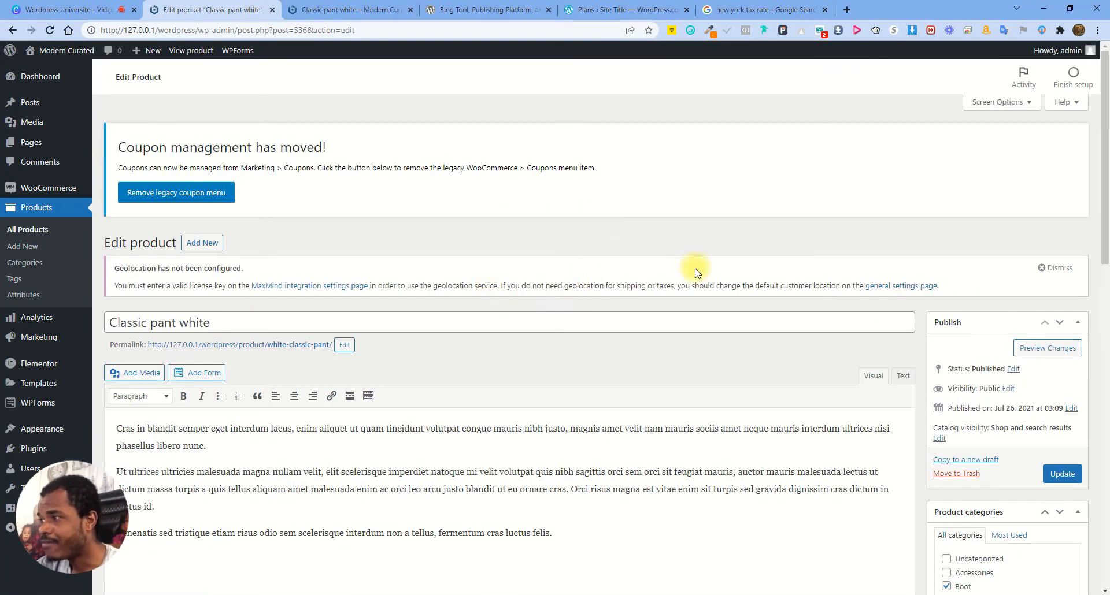
Look over the product types and attribute list for Classic pant white without changing anything
scroll(696, 271, down, 2)
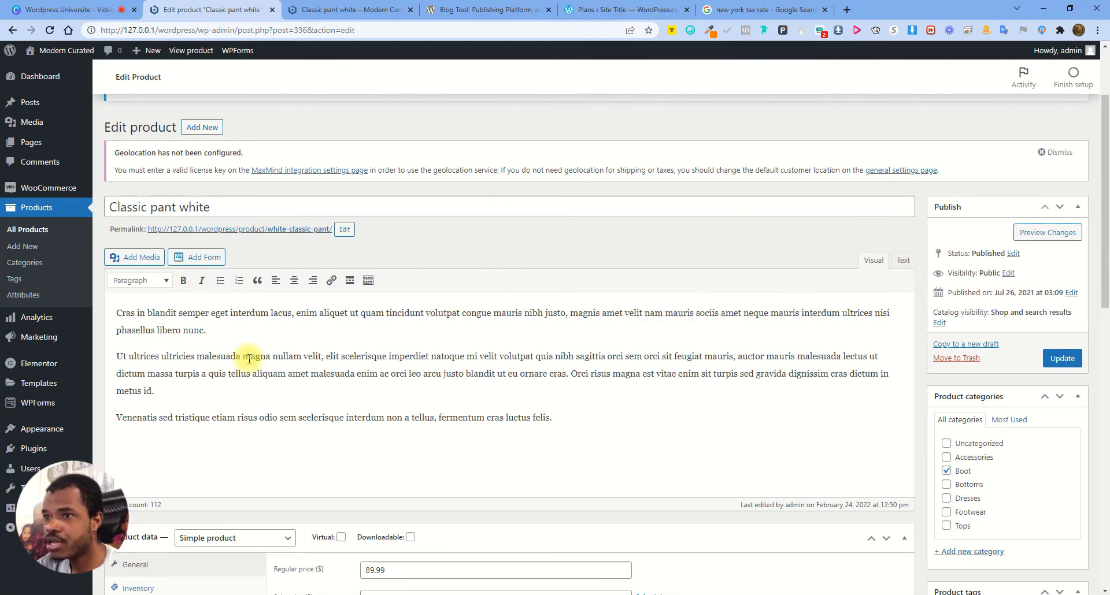
scroll(249, 358, down, 2)
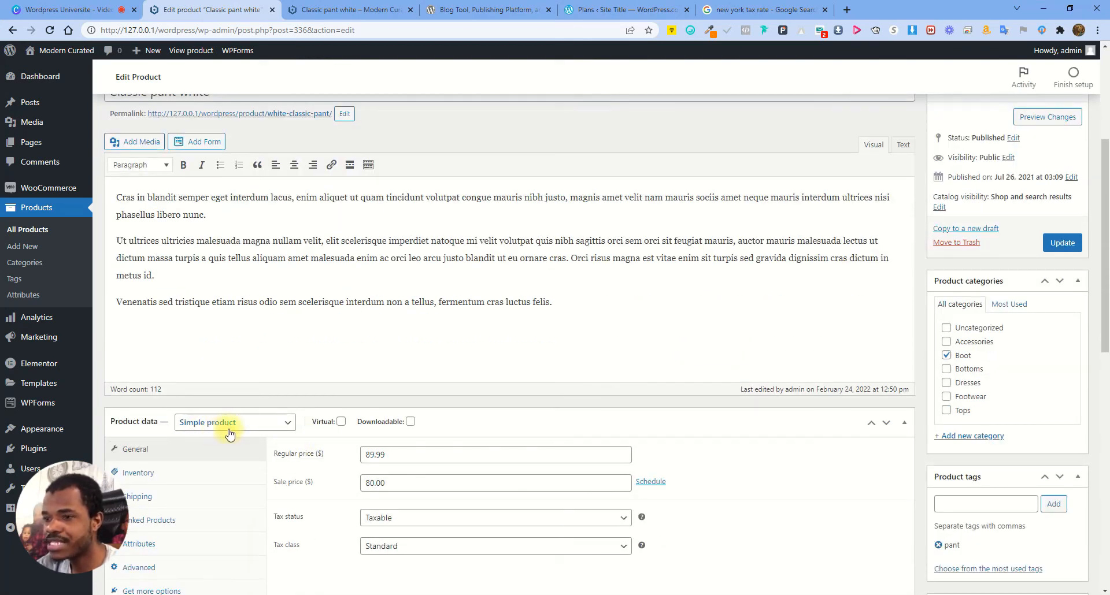
click(228, 433)
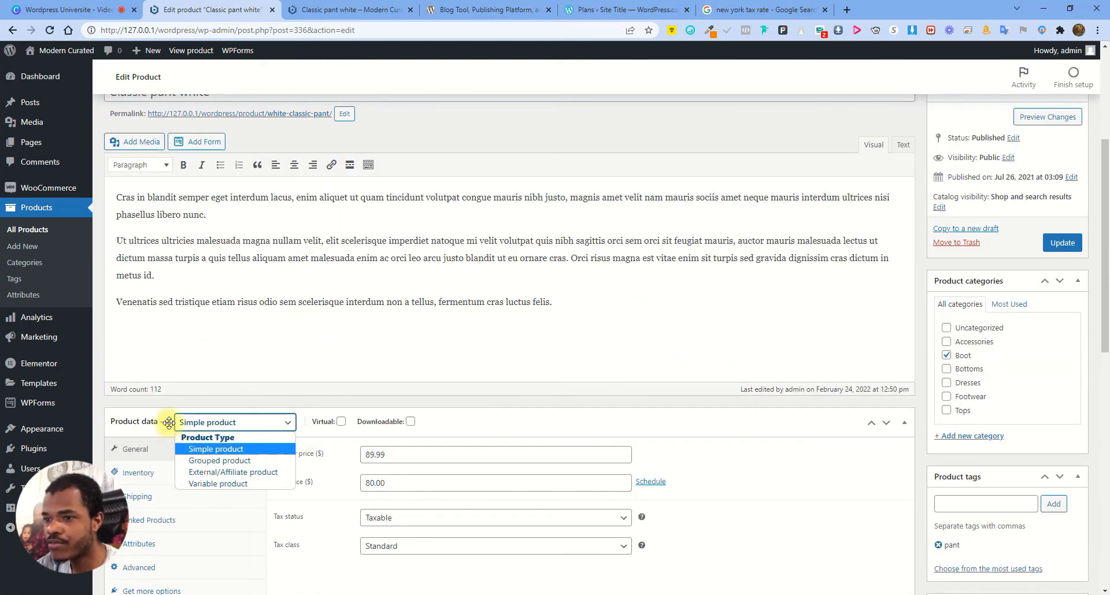
click(218, 397)
scroll(218, 426, down, 3)
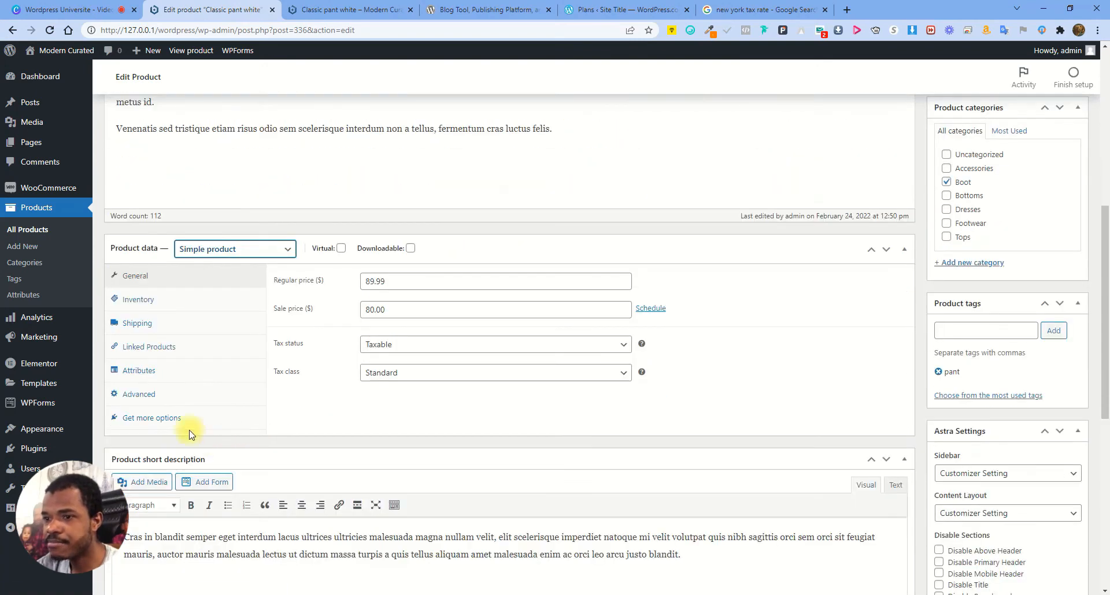
click(170, 370)
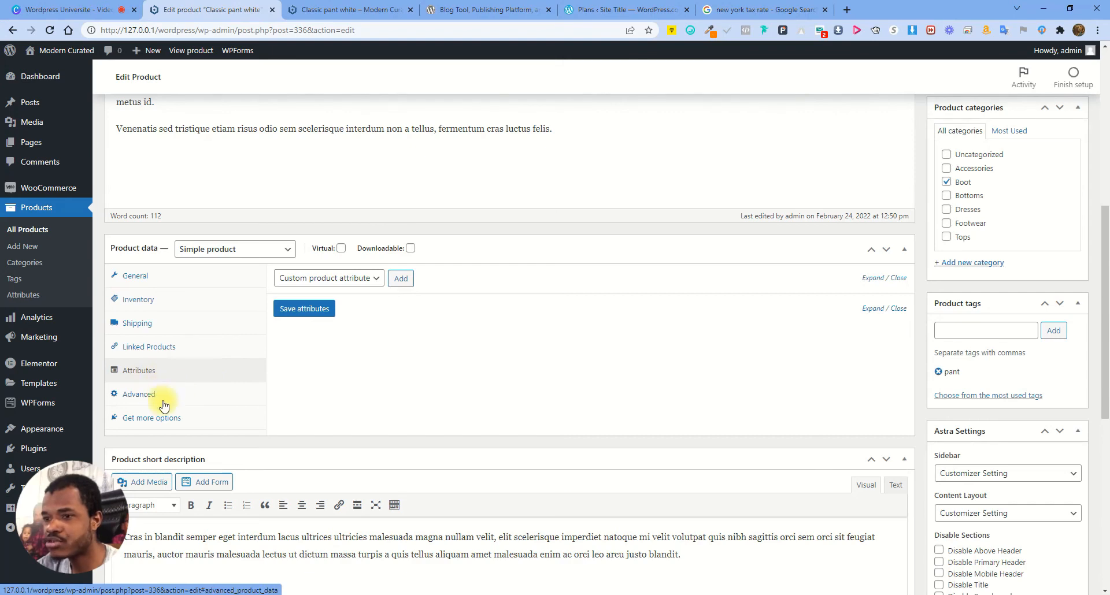
click(348, 277)
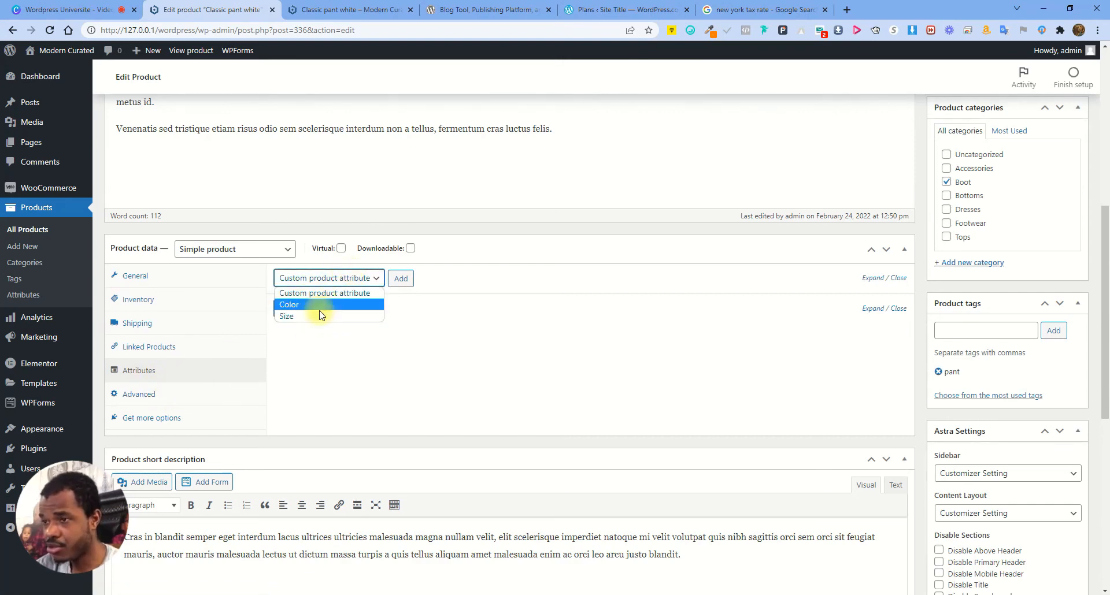
click(188, 379)
Set the product type to Variable product and open the attribute dropdown
click(234, 249)
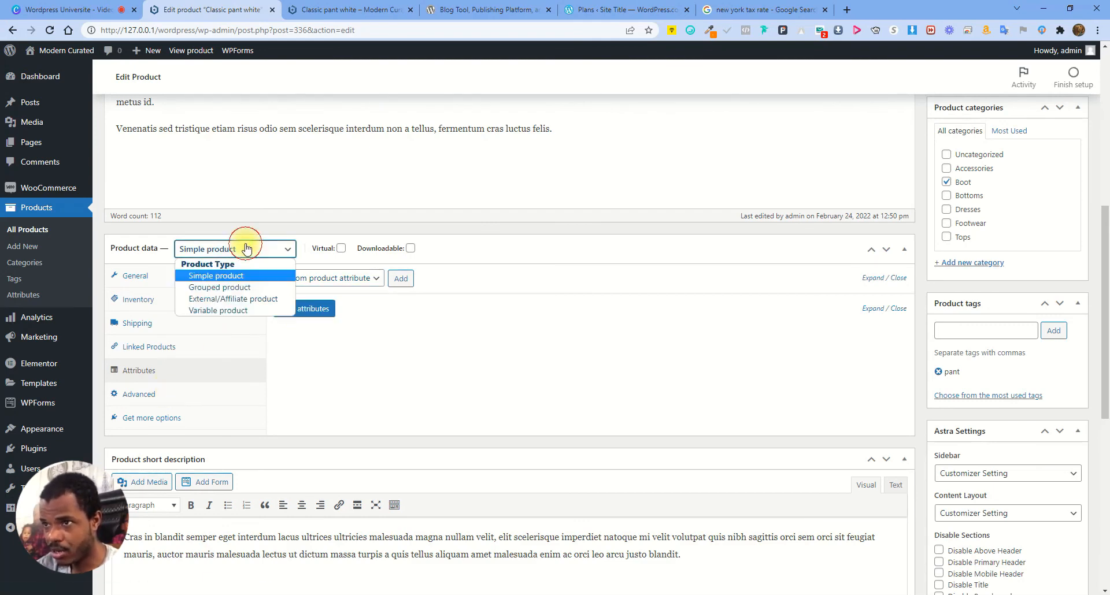
click(229, 311)
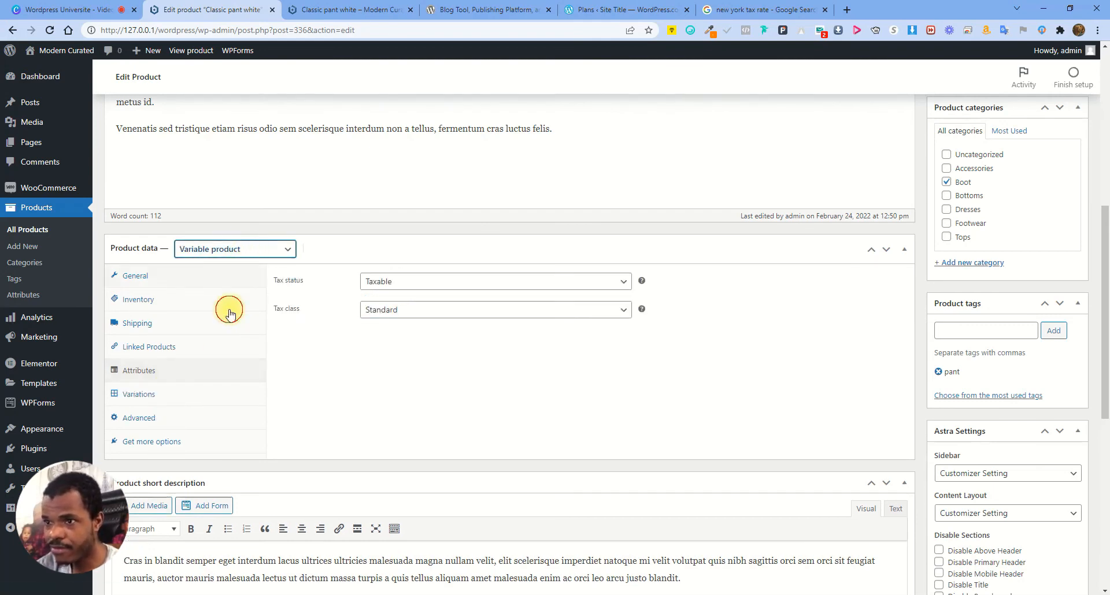
click(155, 397)
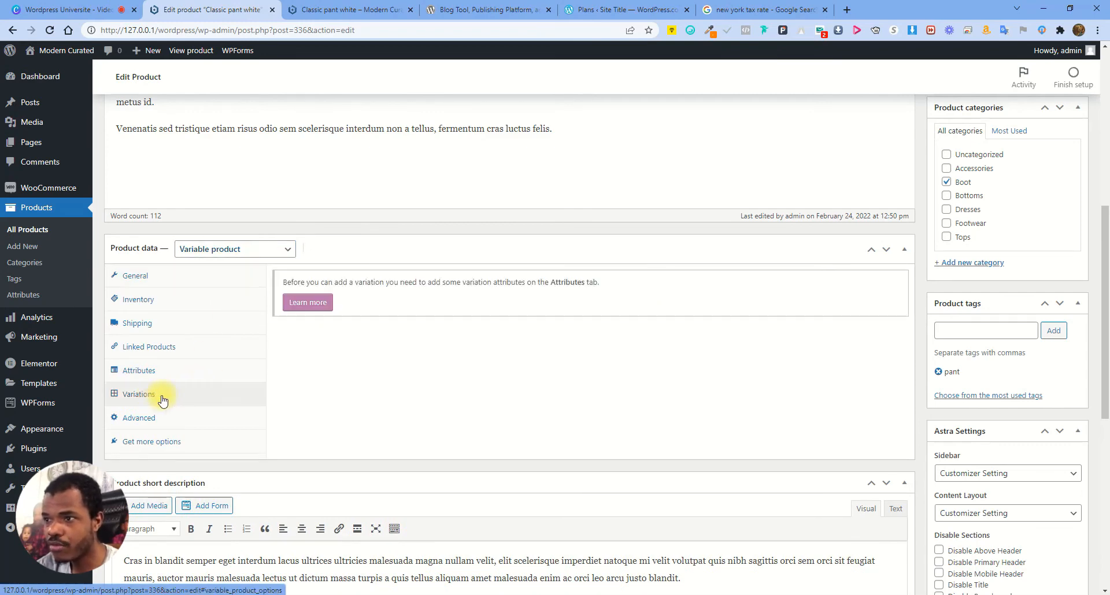
click(153, 370)
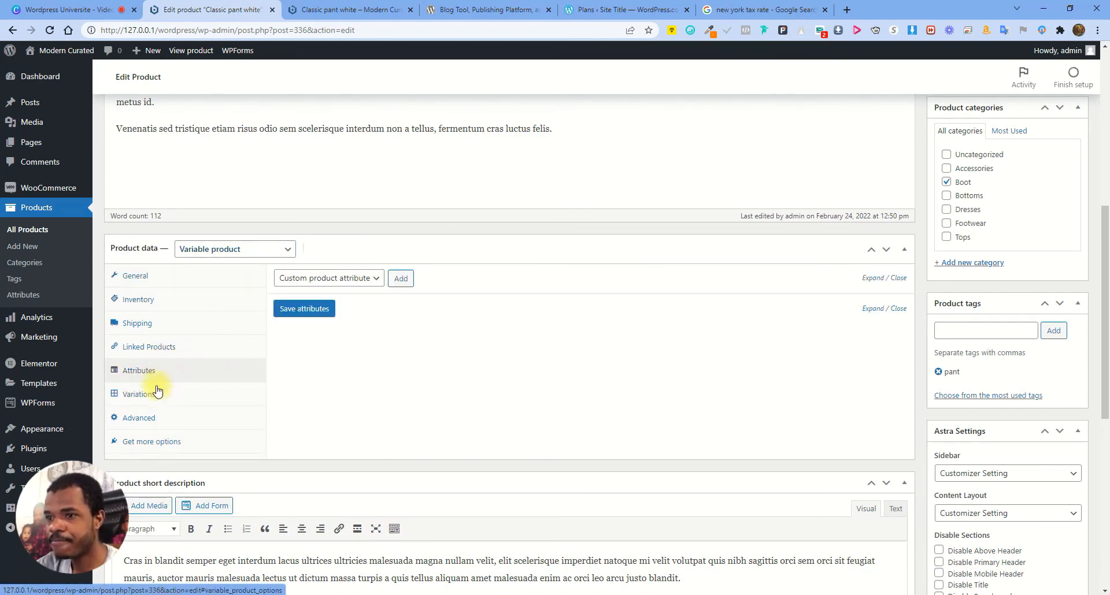
click(352, 279)
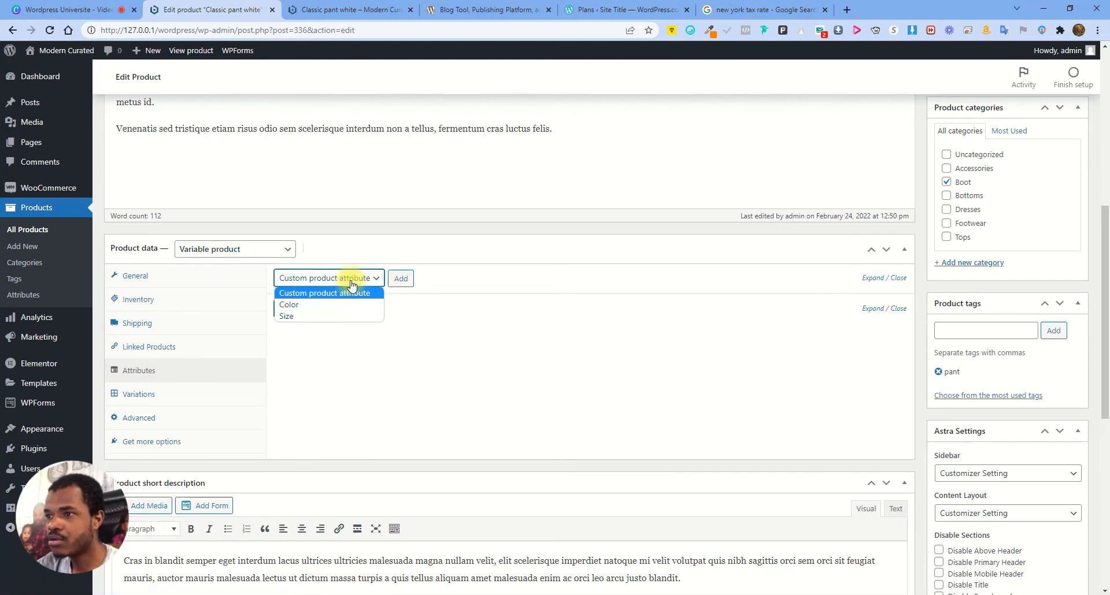
Add the Color attribute with Black and Blue, used for variations, and save it
click(316, 306)
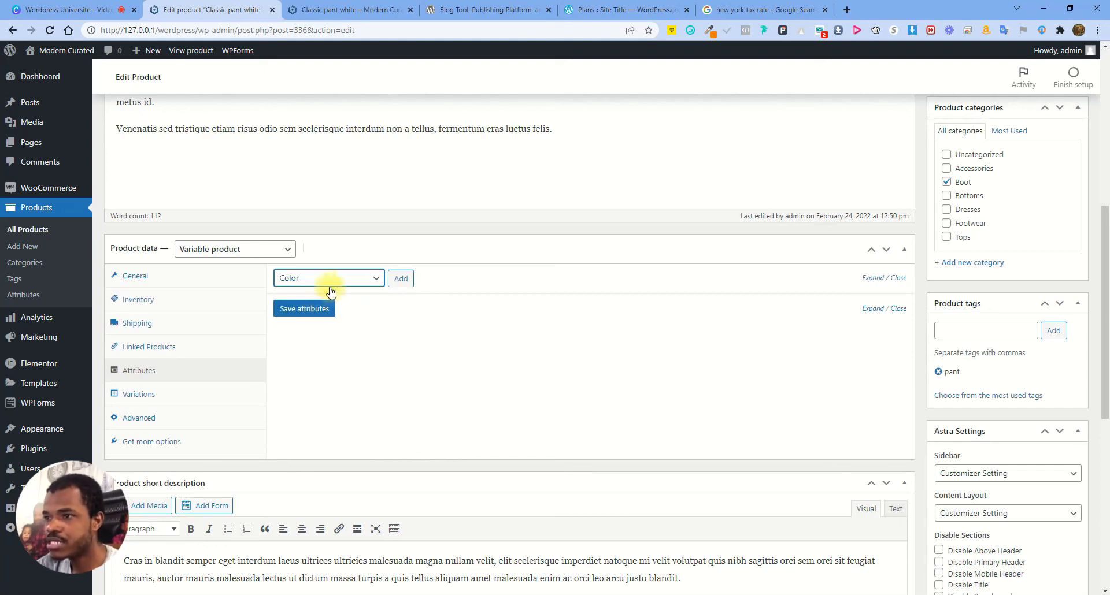
click(396, 280)
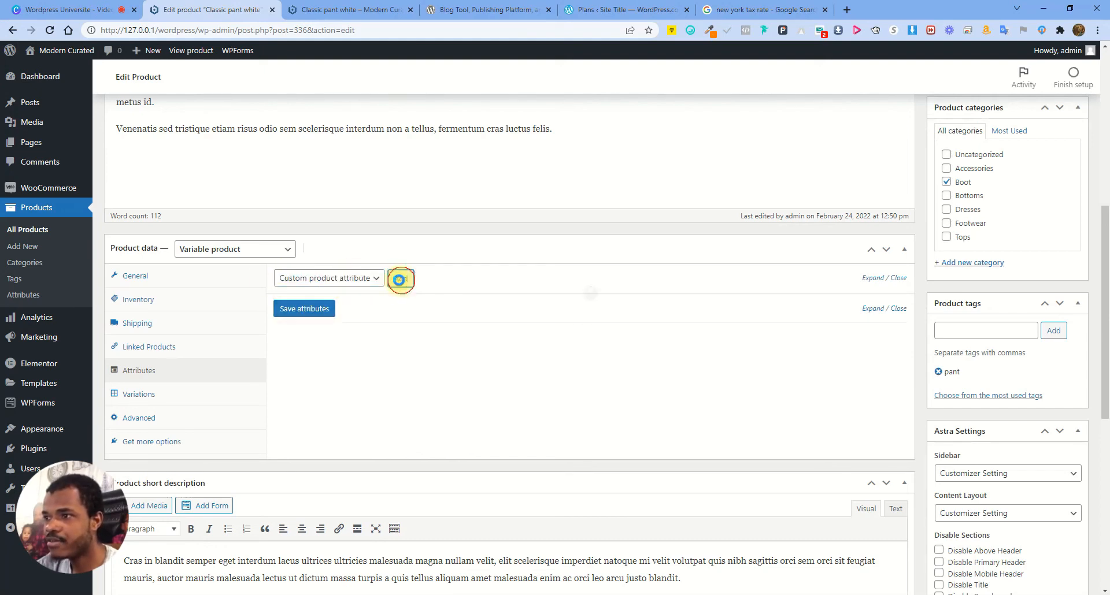
click(280, 381)
click(433, 350)
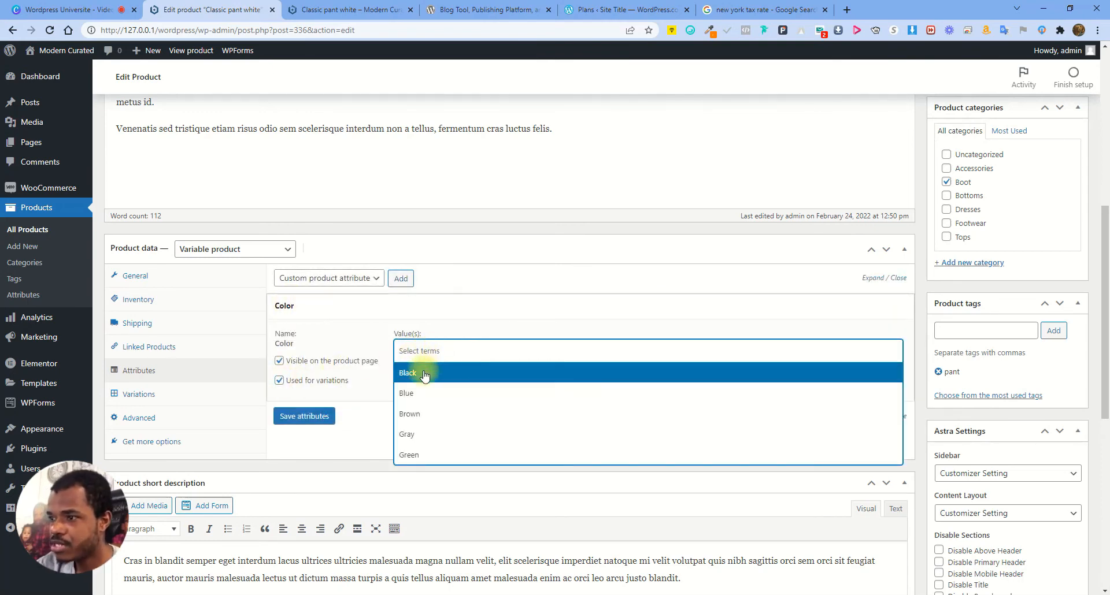
click(423, 374)
click(456, 350)
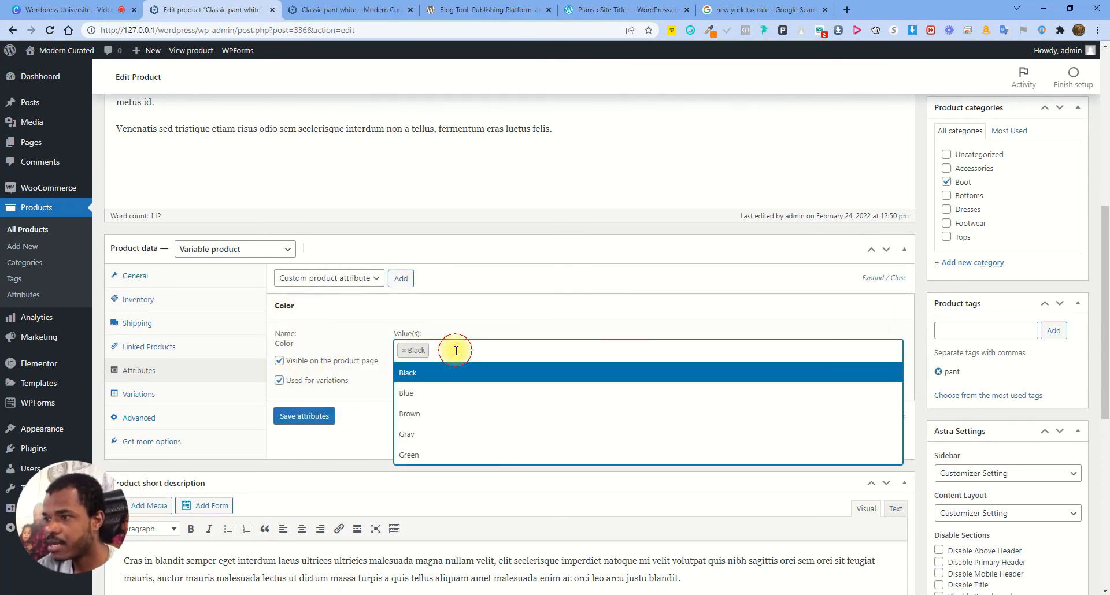
click(424, 399)
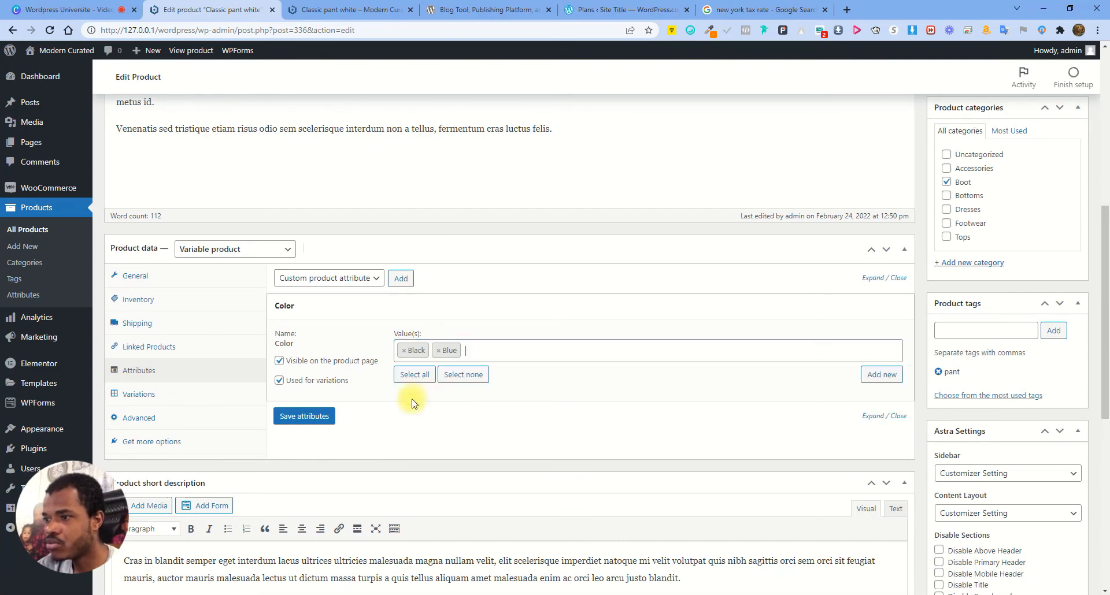
click(310, 418)
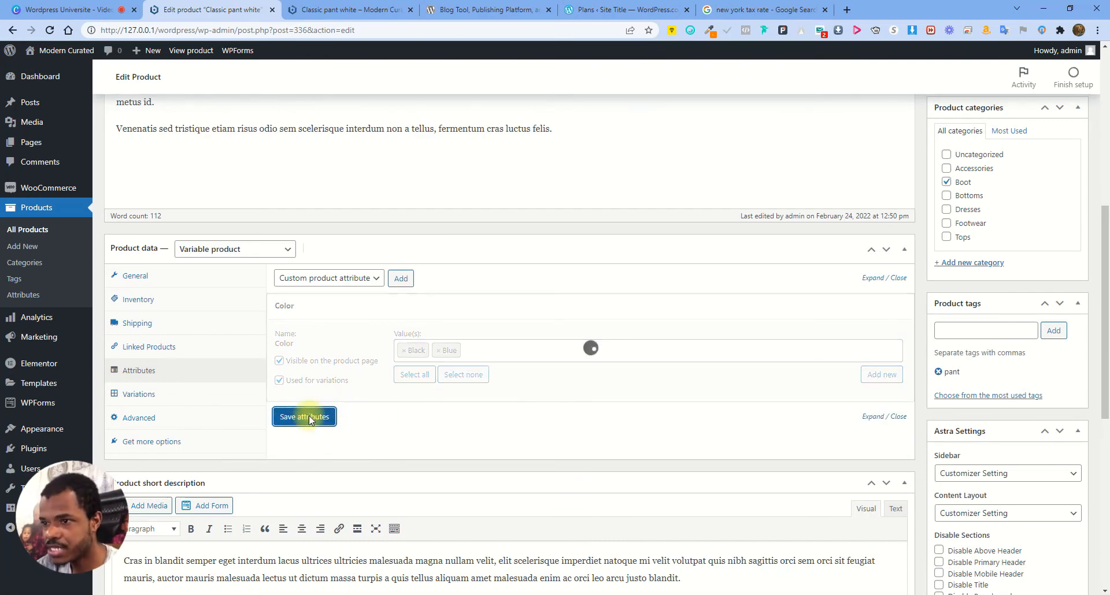
Add the Size attribute with S and M, used for variations, and save the attributes
click(355, 284)
click(317, 318)
click(398, 278)
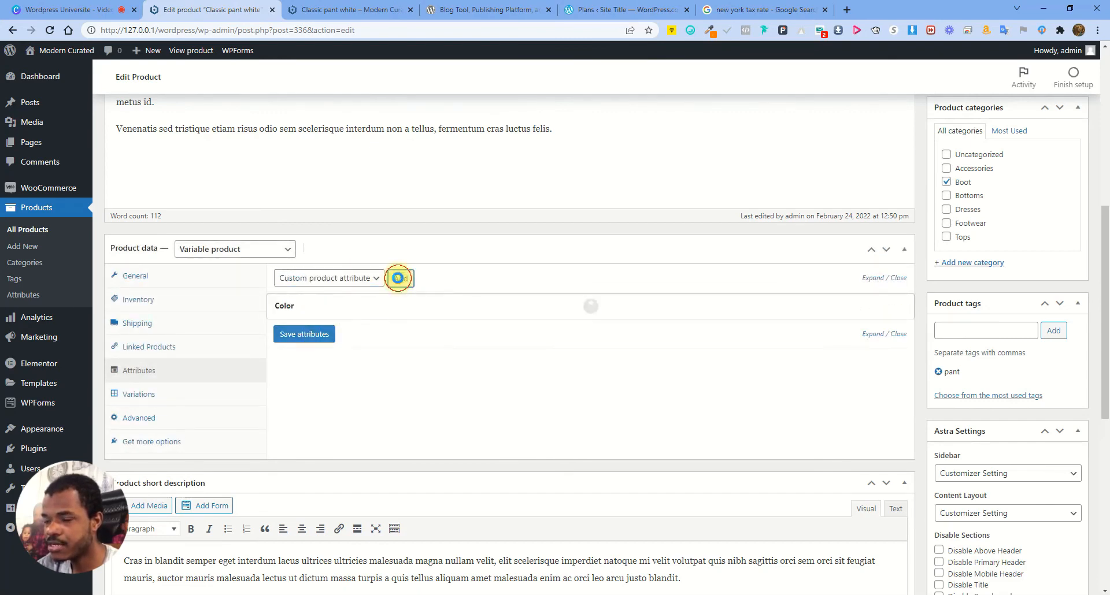
click(284, 407)
click(430, 375)
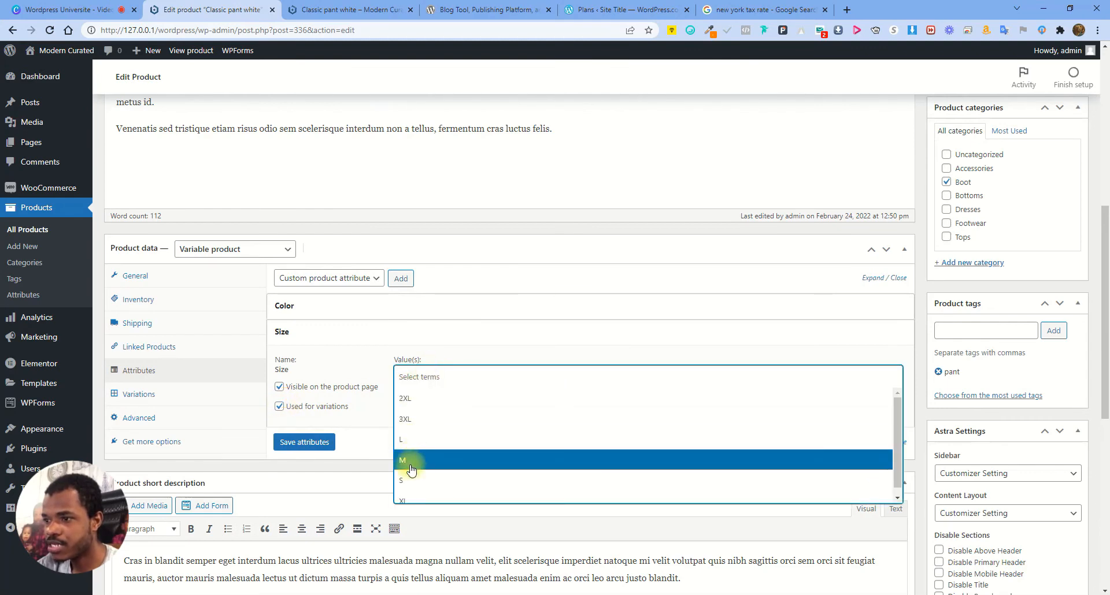
click(408, 479)
click(439, 377)
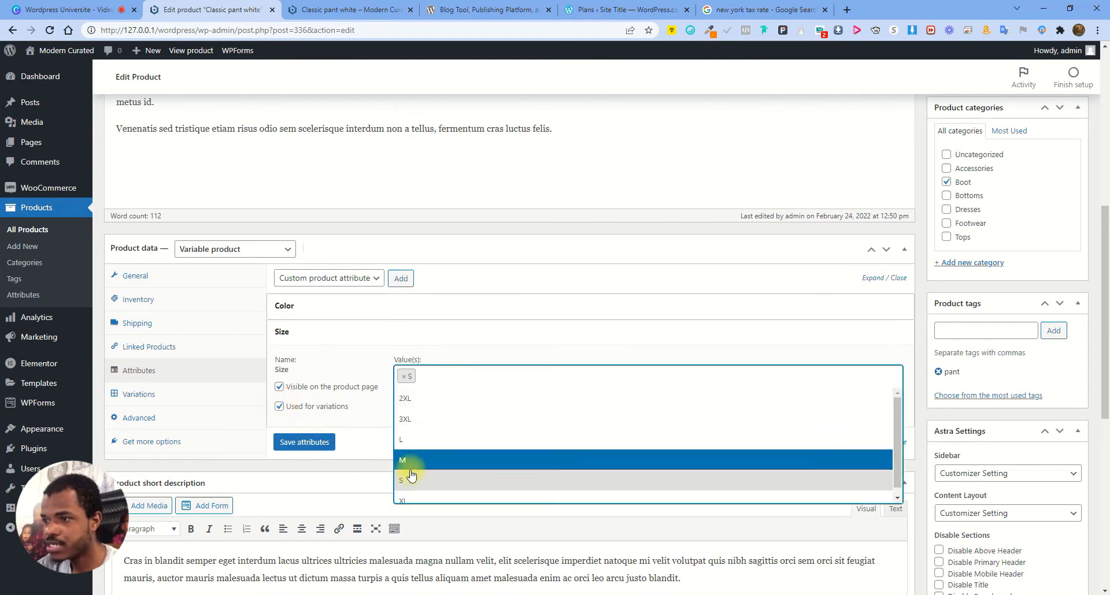
click(420, 463)
click(304, 443)
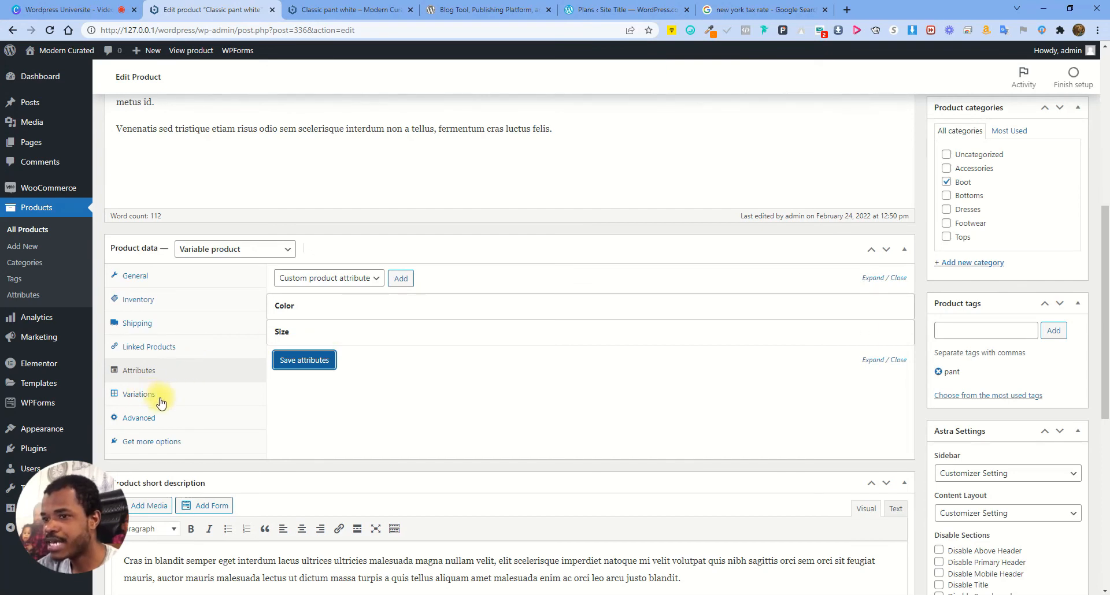
Create variations from all attributes, confirm, and dismiss the '4 variations added' notice
click(138, 394)
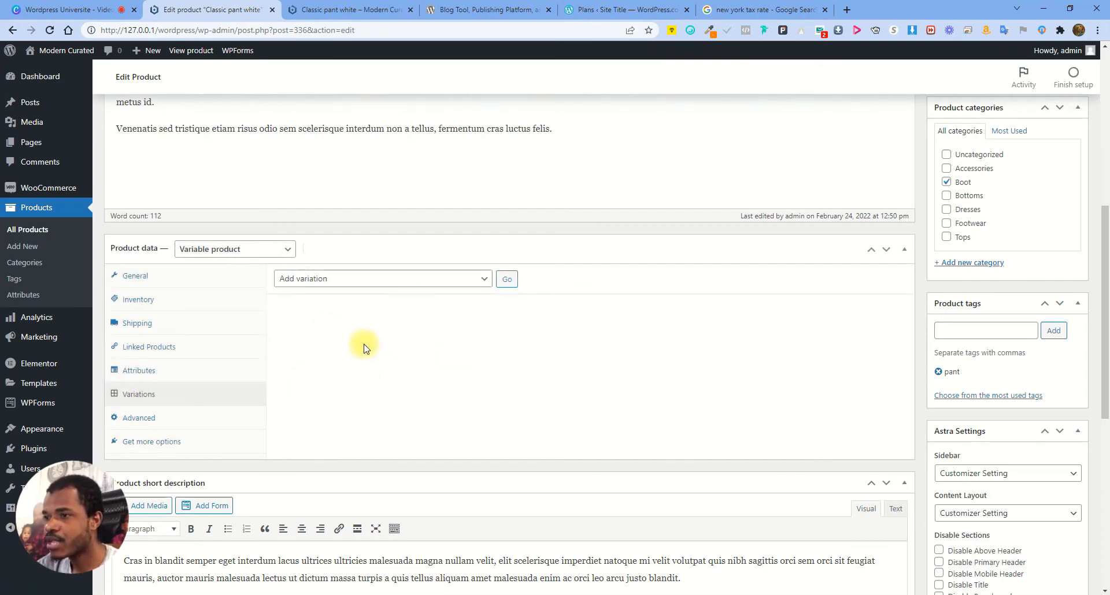
click(363, 279)
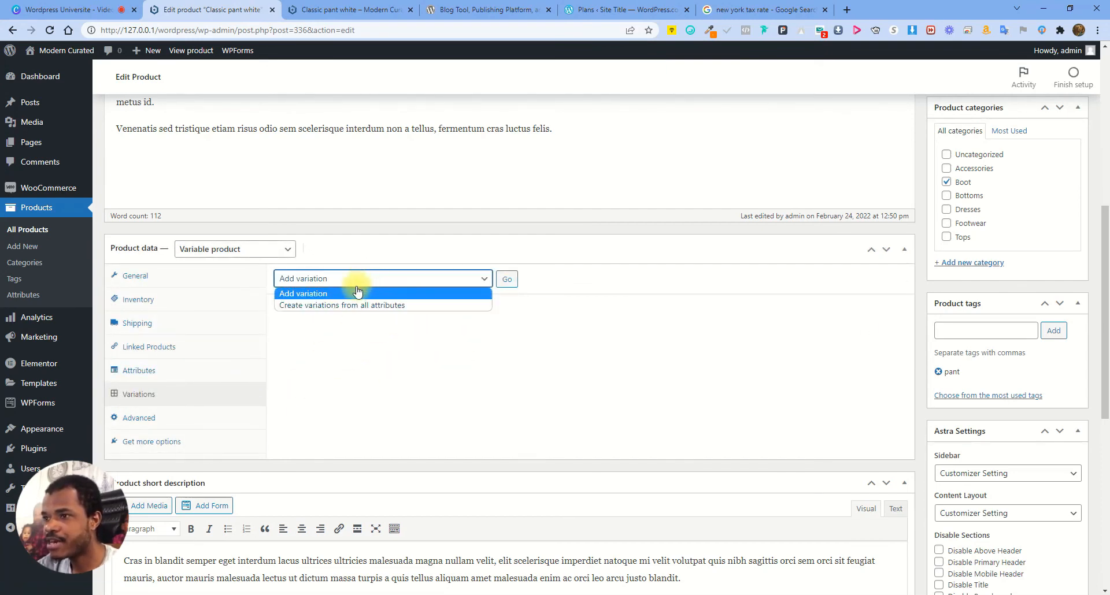
click(388, 306)
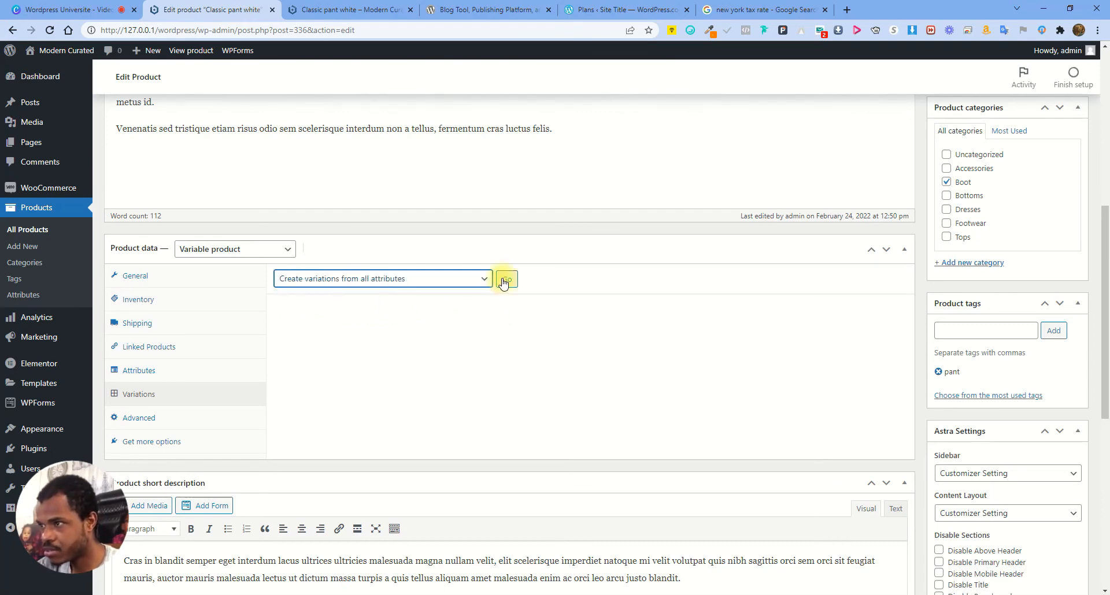
click(501, 281)
click(613, 118)
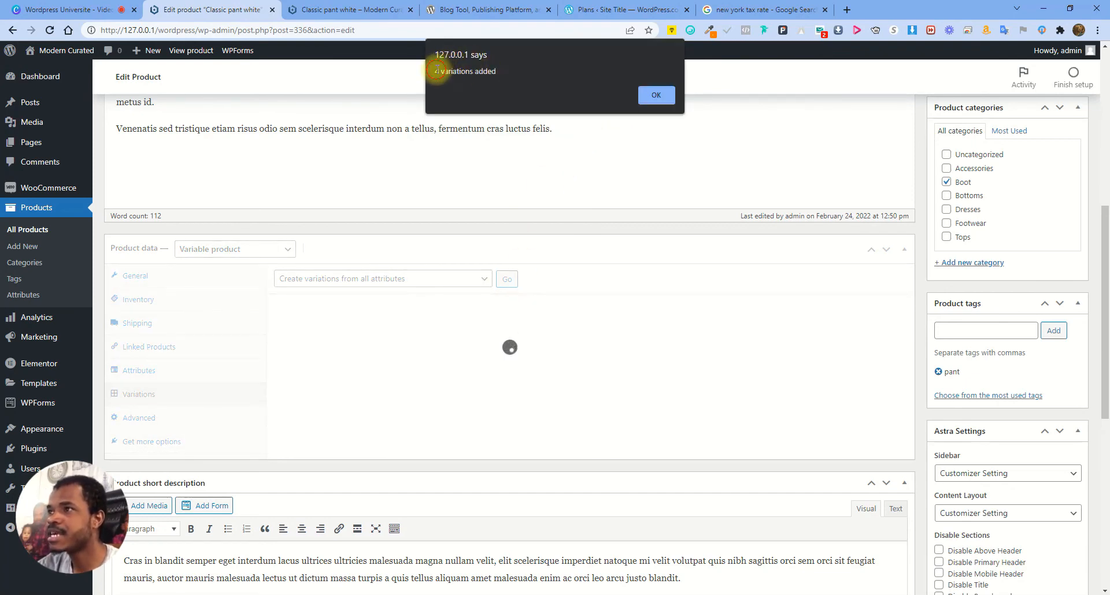
drag(435, 70, 518, 71)
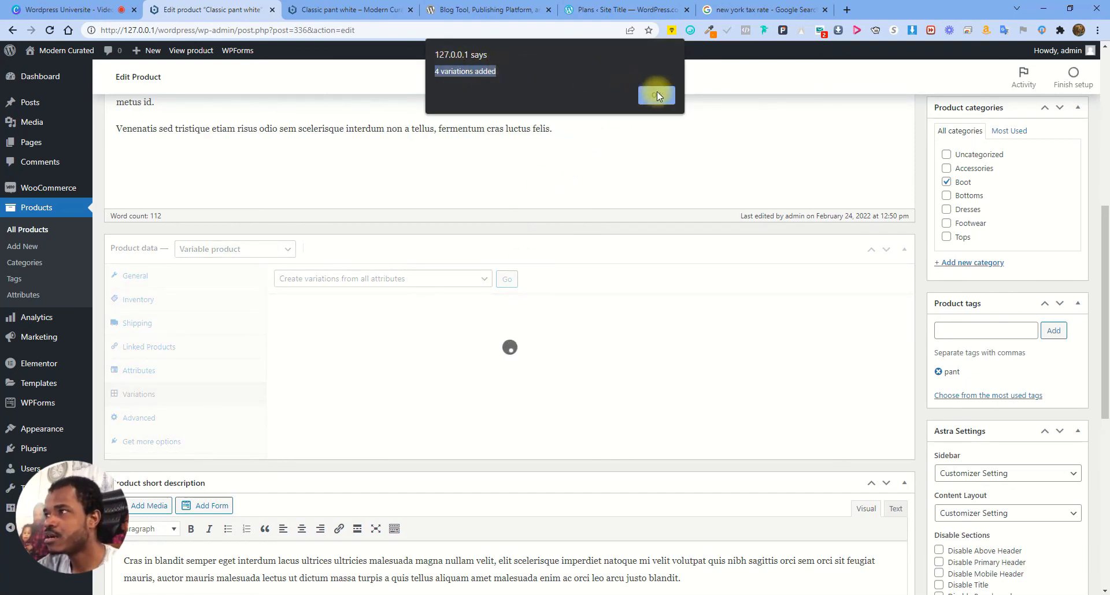
click(657, 96)
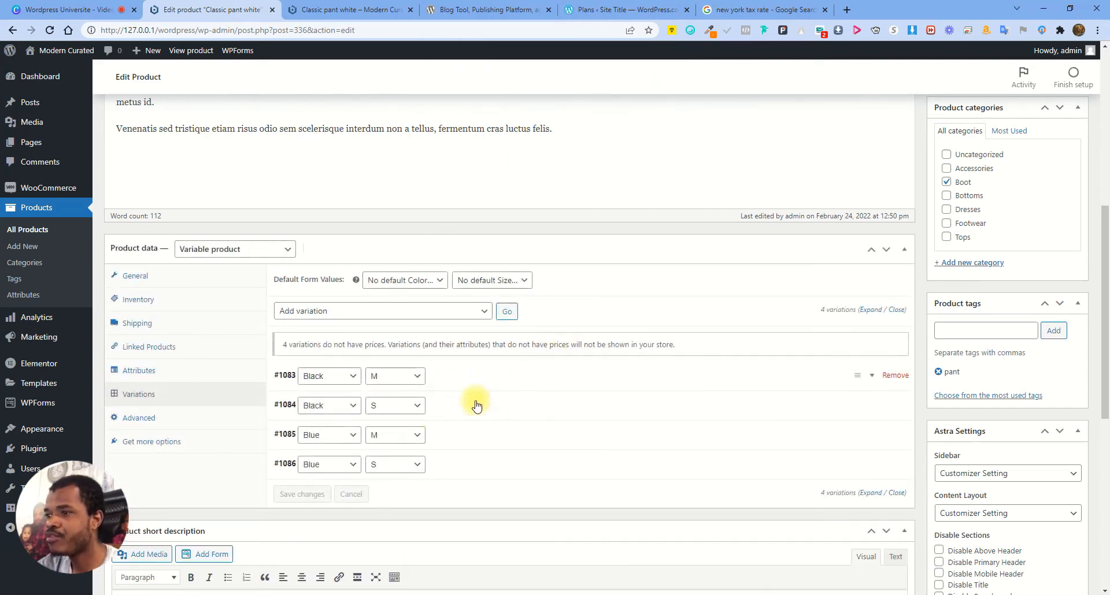
Inspect variations #1086 and #1083, leave stock management off, and save the variations
click(515, 465)
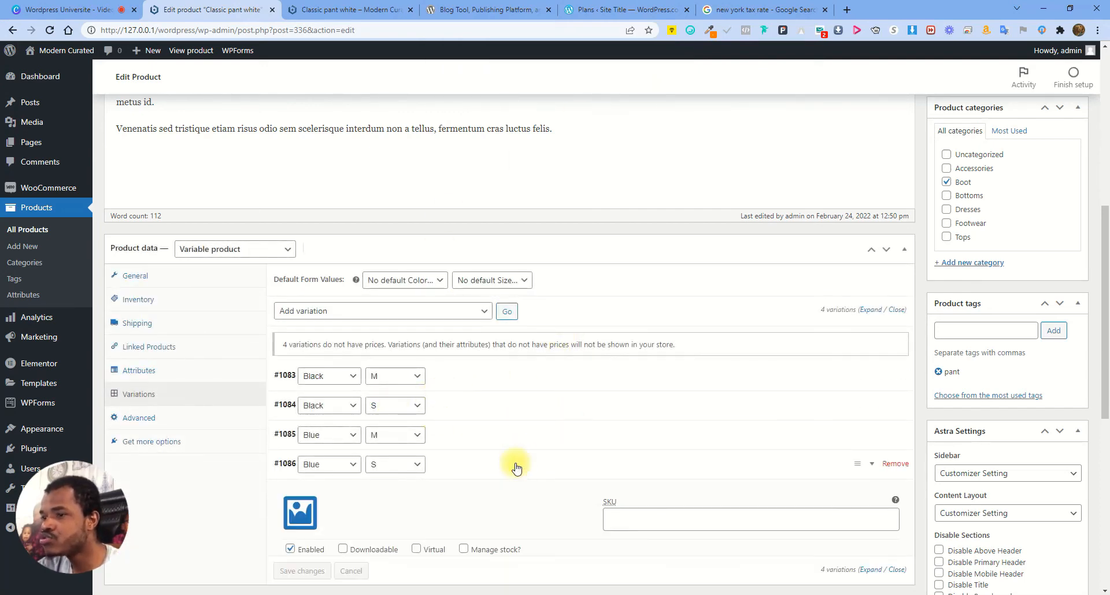
click(516, 467)
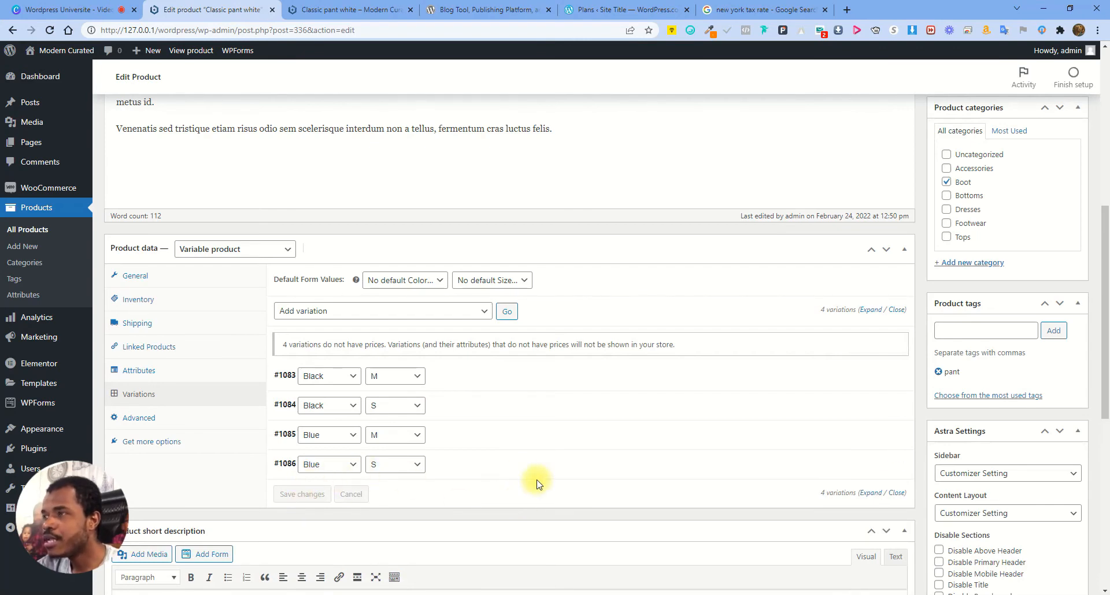
click(496, 372)
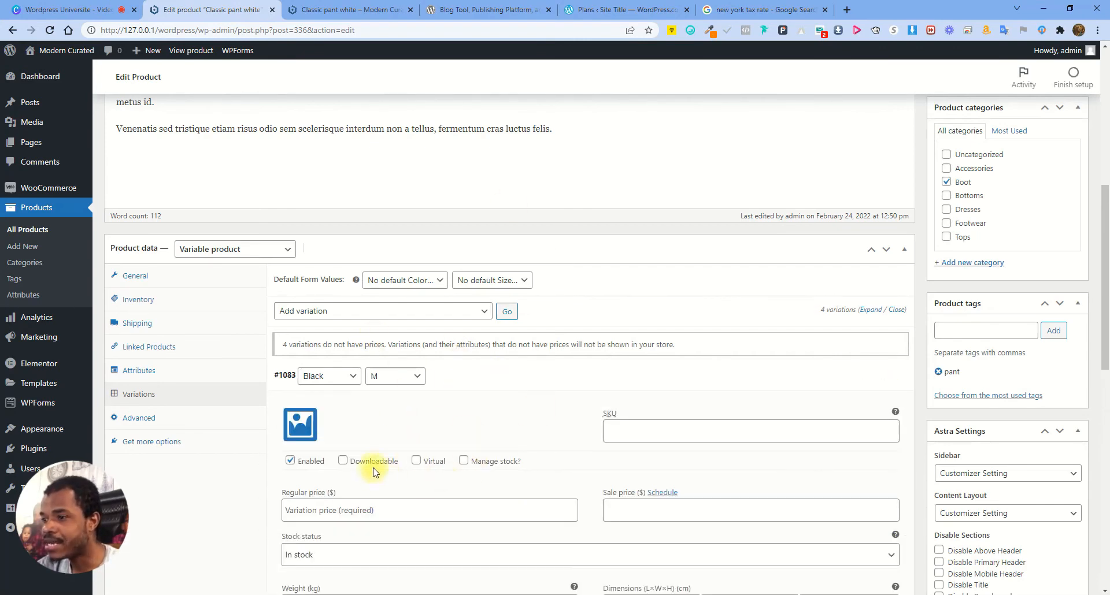
scroll(430, 474, down, 2)
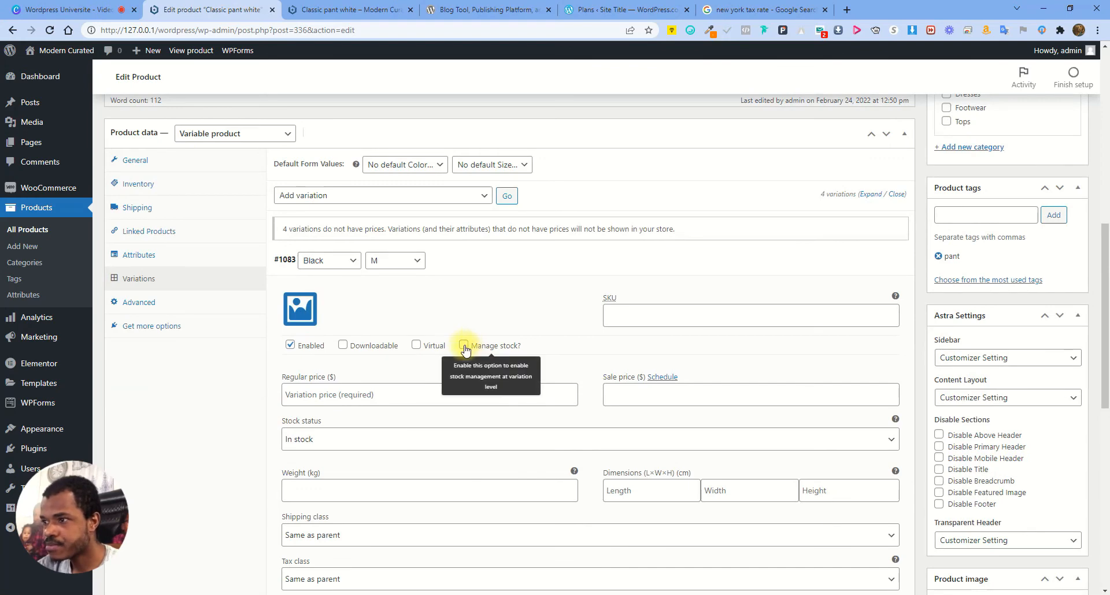
click(463, 346)
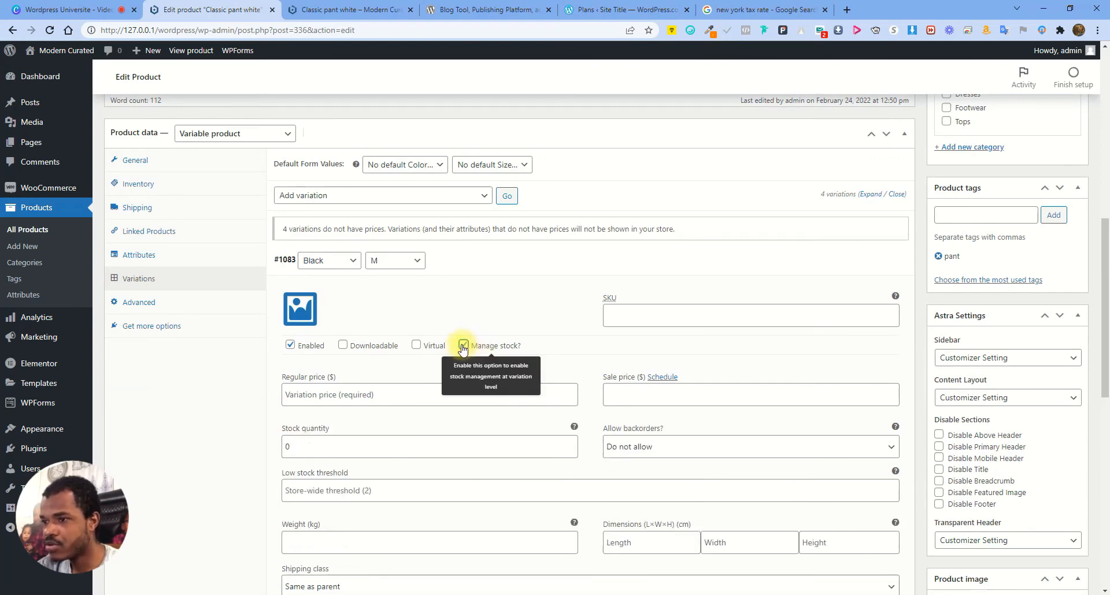
double_click(287, 445)
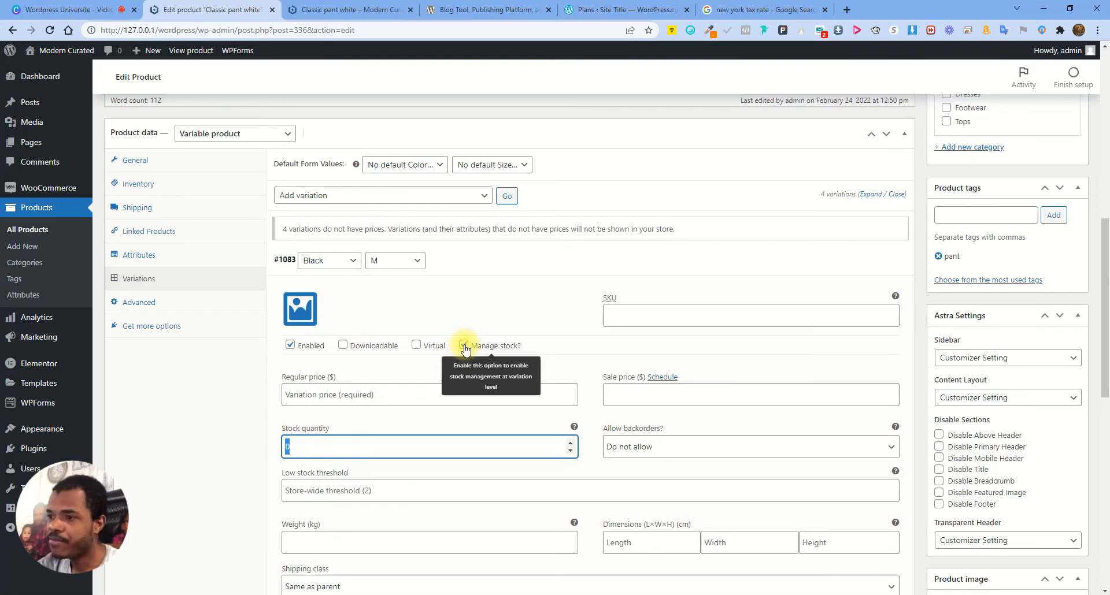
click(464, 345)
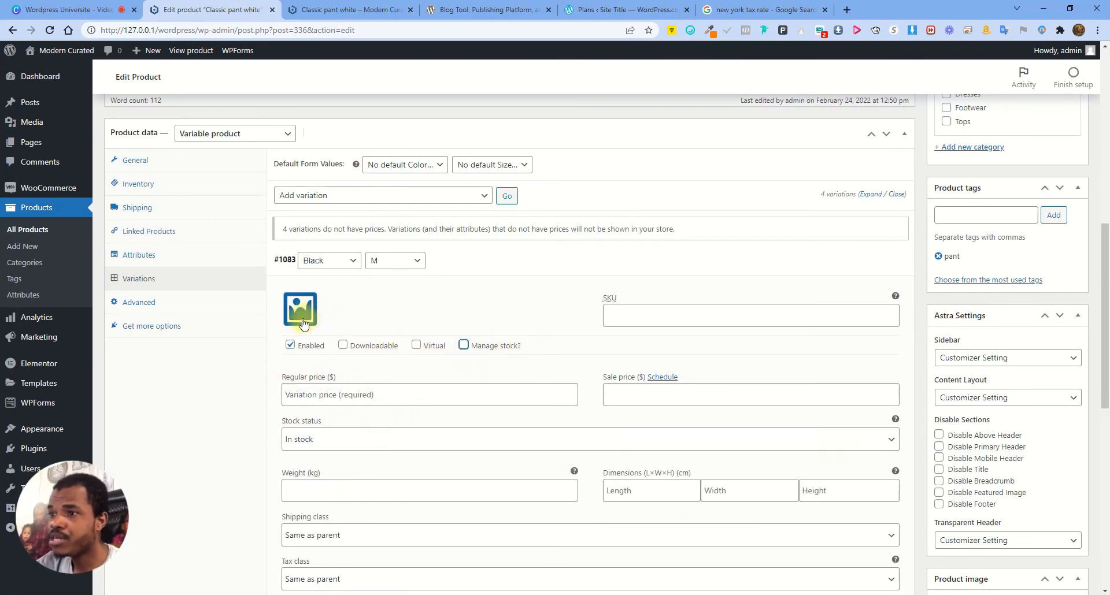
click(481, 273)
click(302, 379)
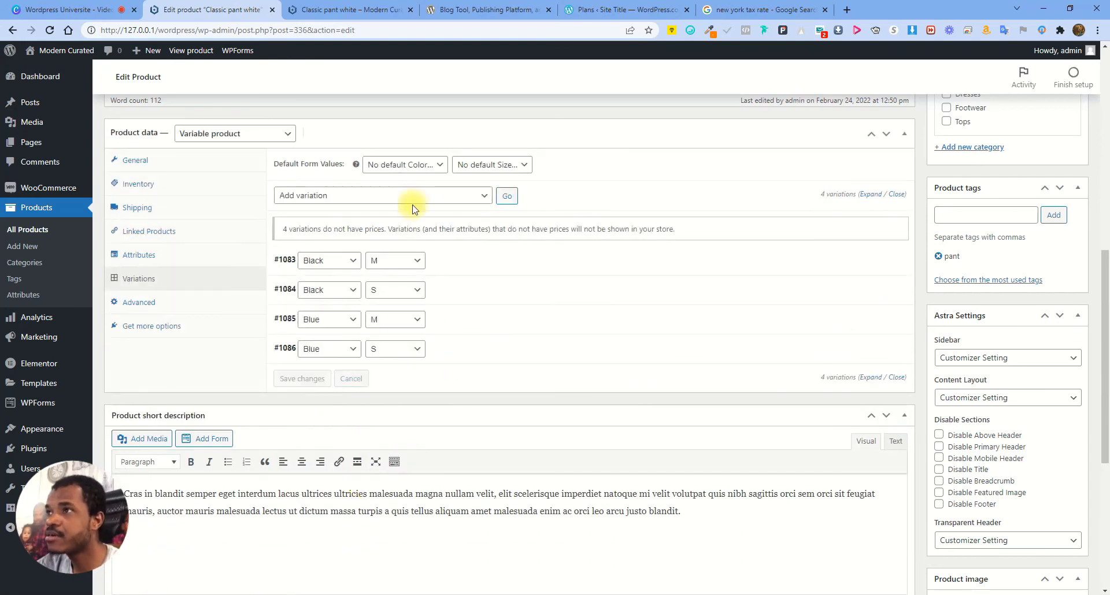
click(355, 8)
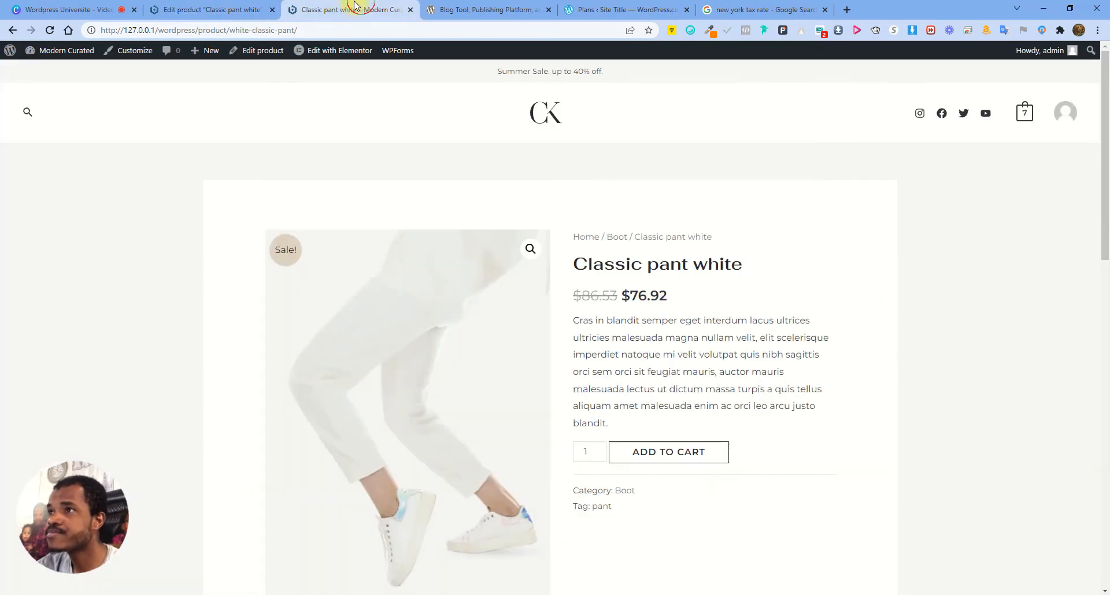
Reload the storefront page, which still shows Classic pant white as out of stock
click(50, 30)
scroll(742, 357, down, 2)
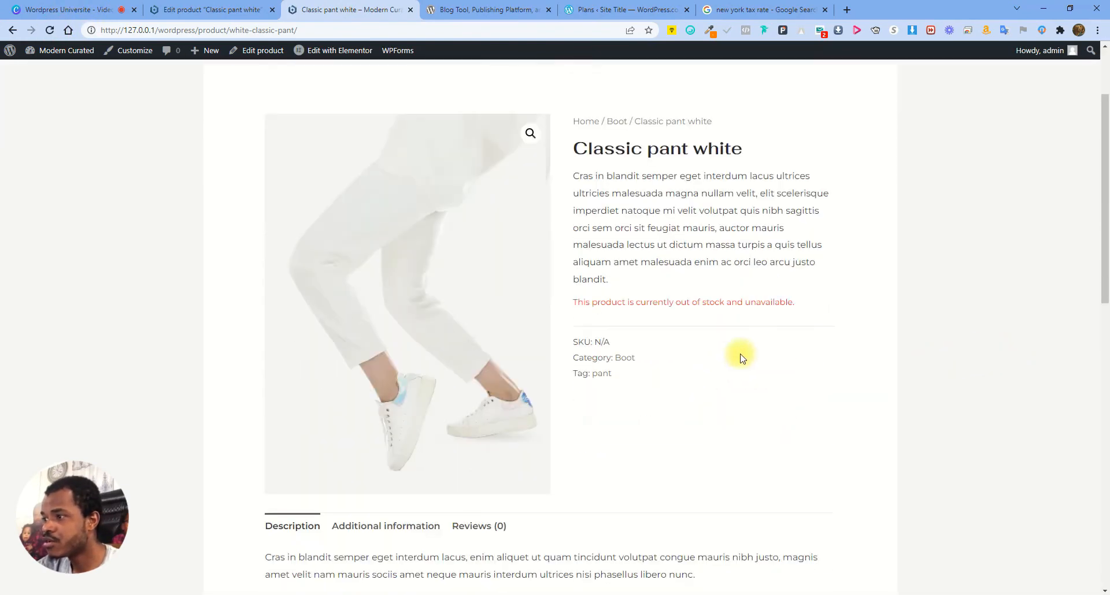
drag(578, 302, 828, 302)
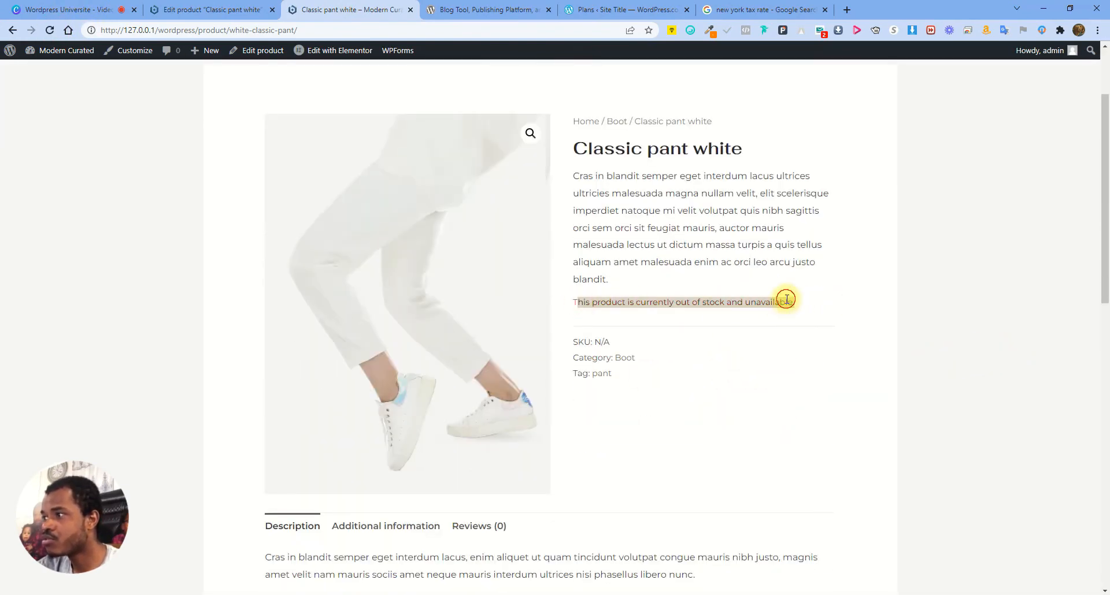
click(606, 296)
key(ctrl+shift+Tab)
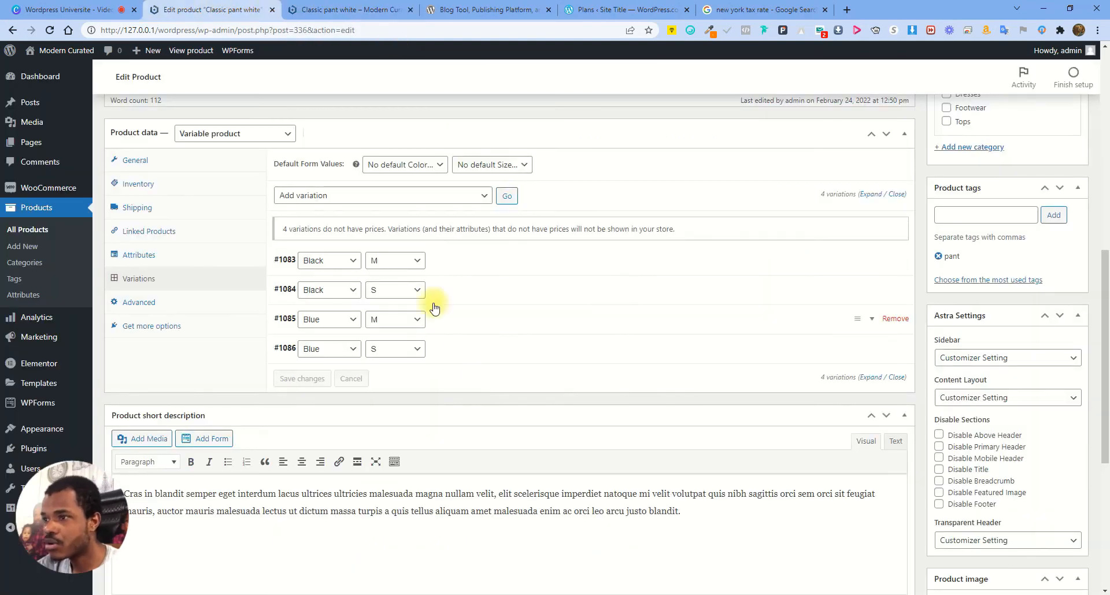
Give variation #1083 (Black / M) a regular price of 29 and save the variations
click(470, 259)
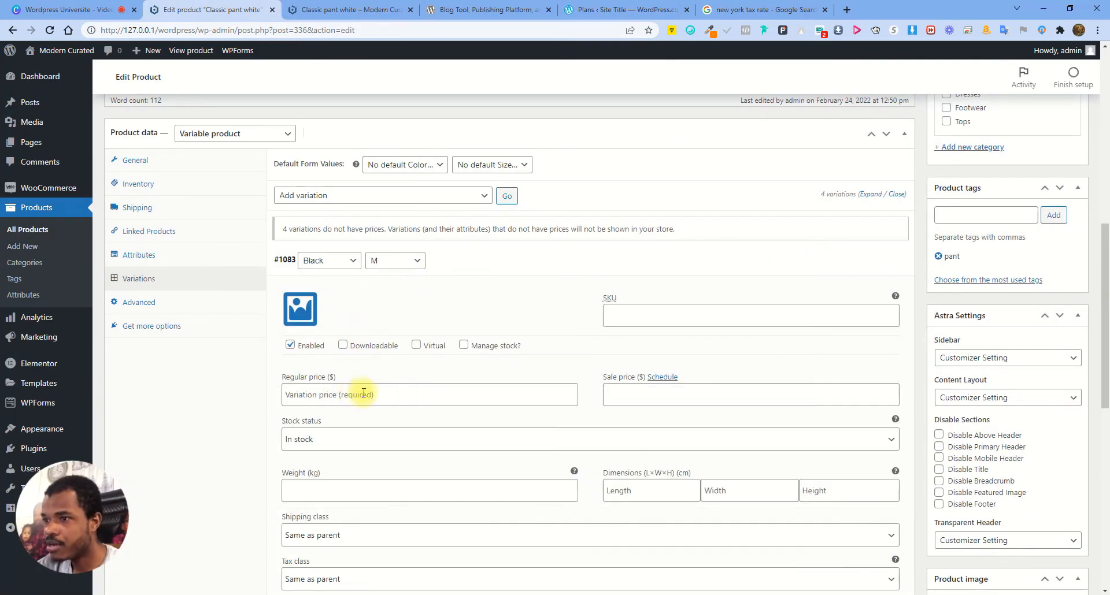
click(368, 393)
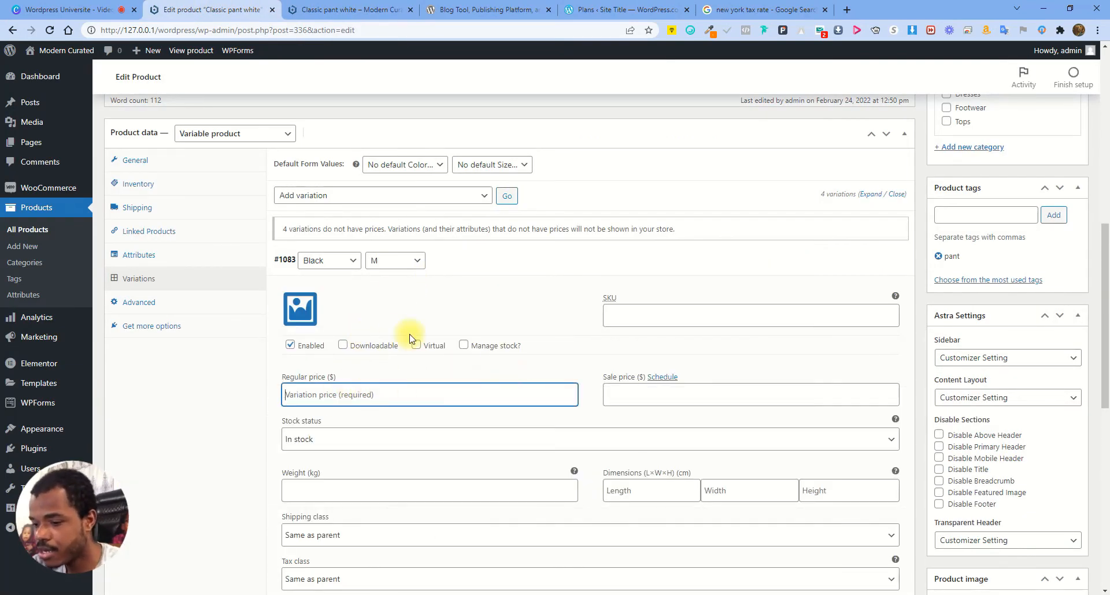
text(29)
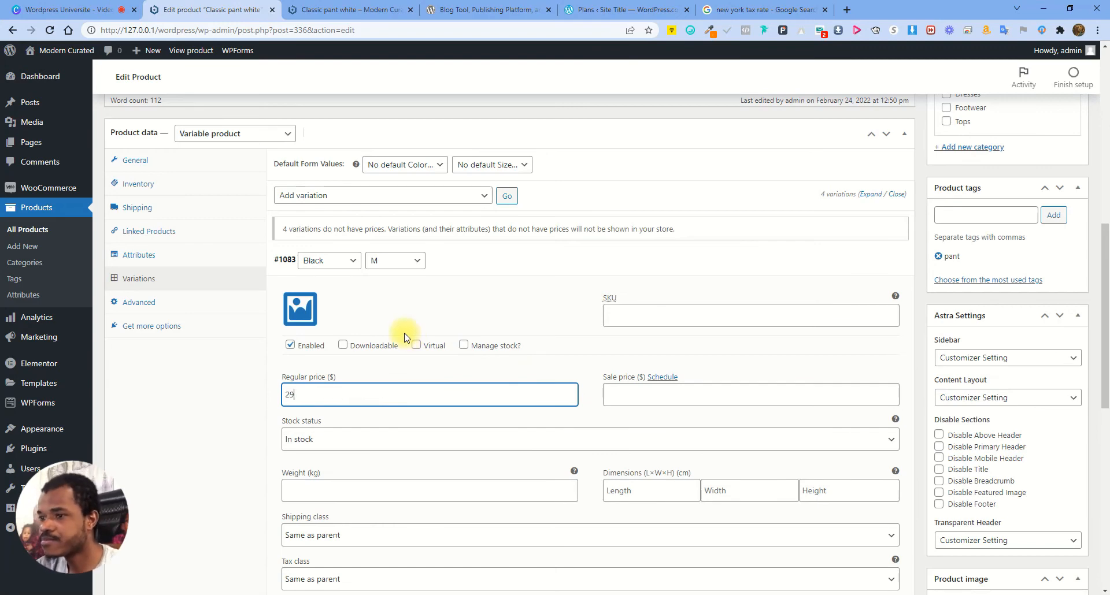
click(509, 261)
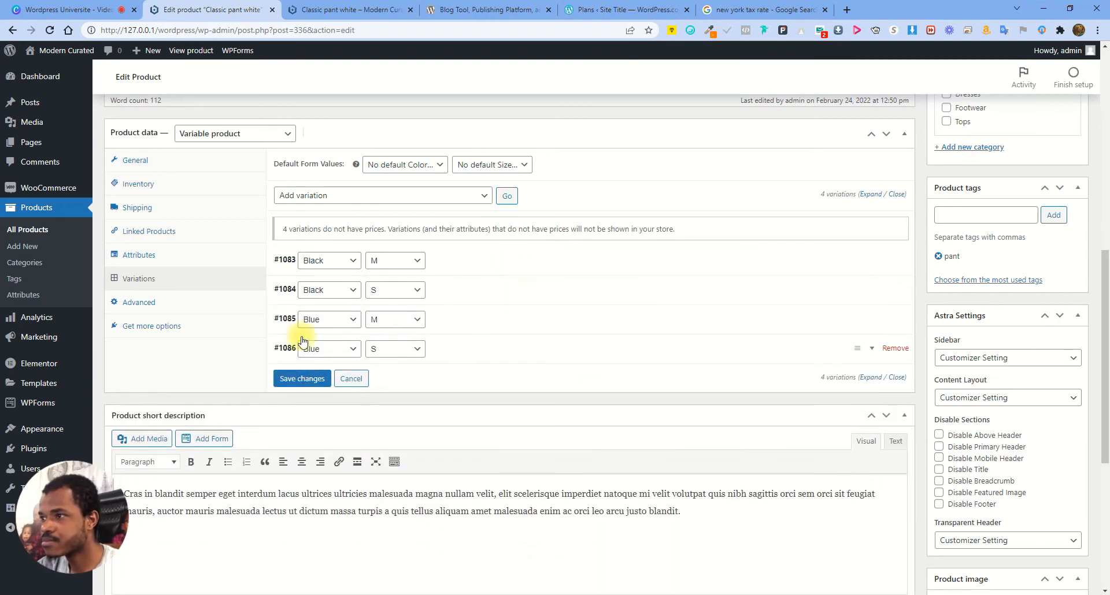
click(301, 379)
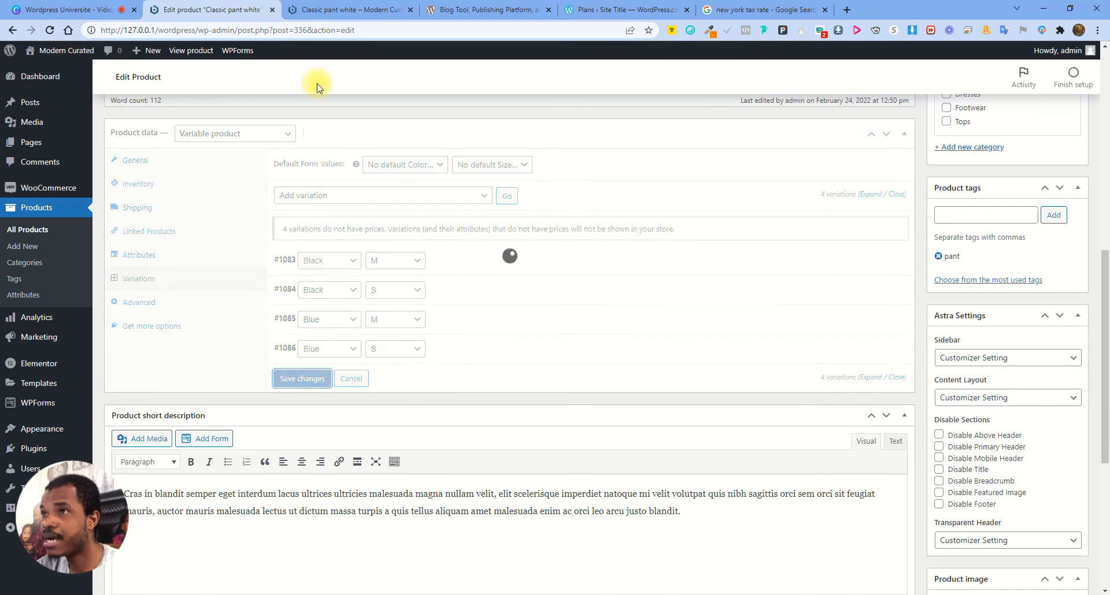
click(333, 10)
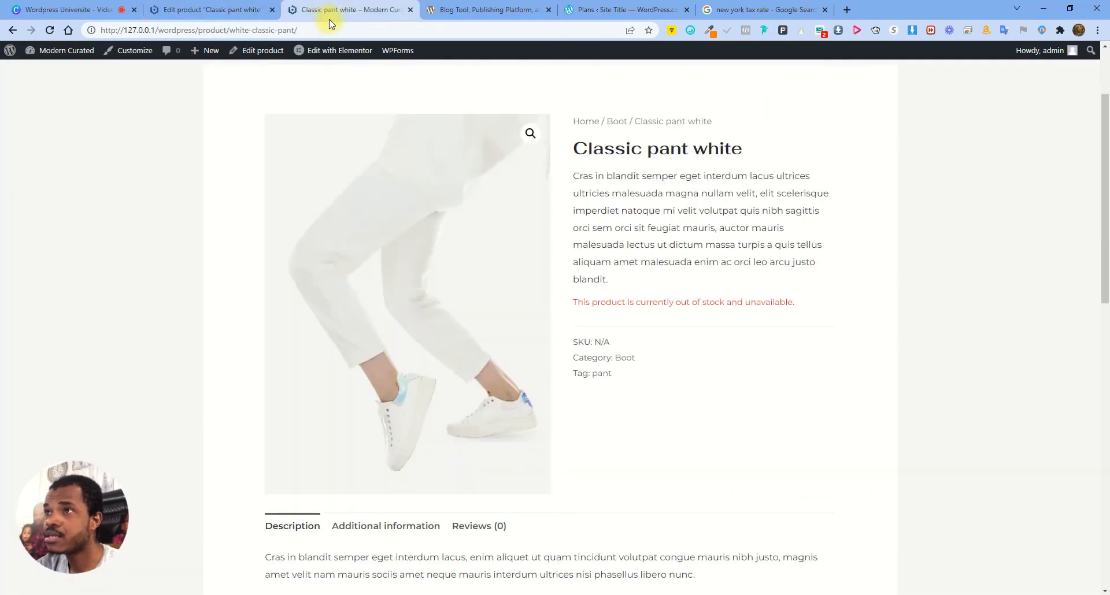
Reload the storefront page and select colour Black and size M
click(47, 31)
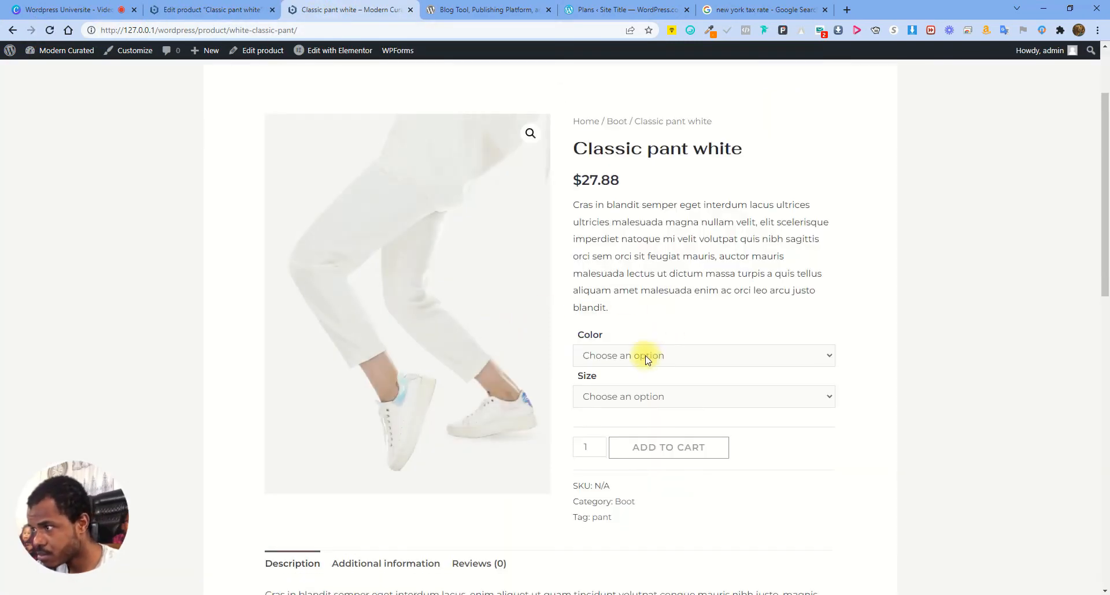
click(647, 359)
click(628, 386)
click(630, 398)
click(602, 424)
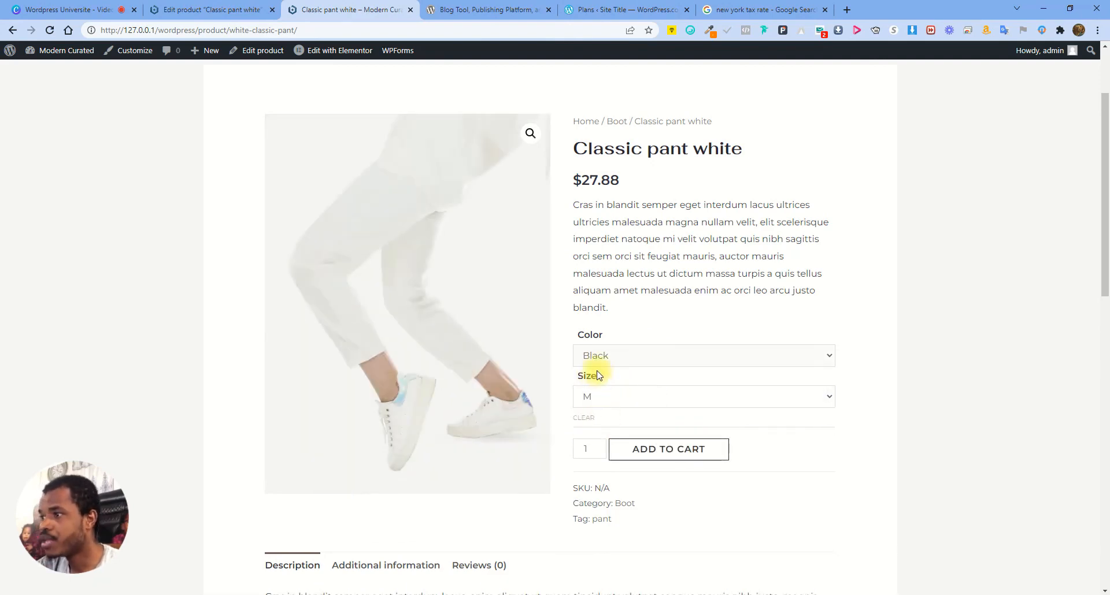
Check variation #1083's price in the editor and compare with the storefront page
click(228, 6)
click(483, 258)
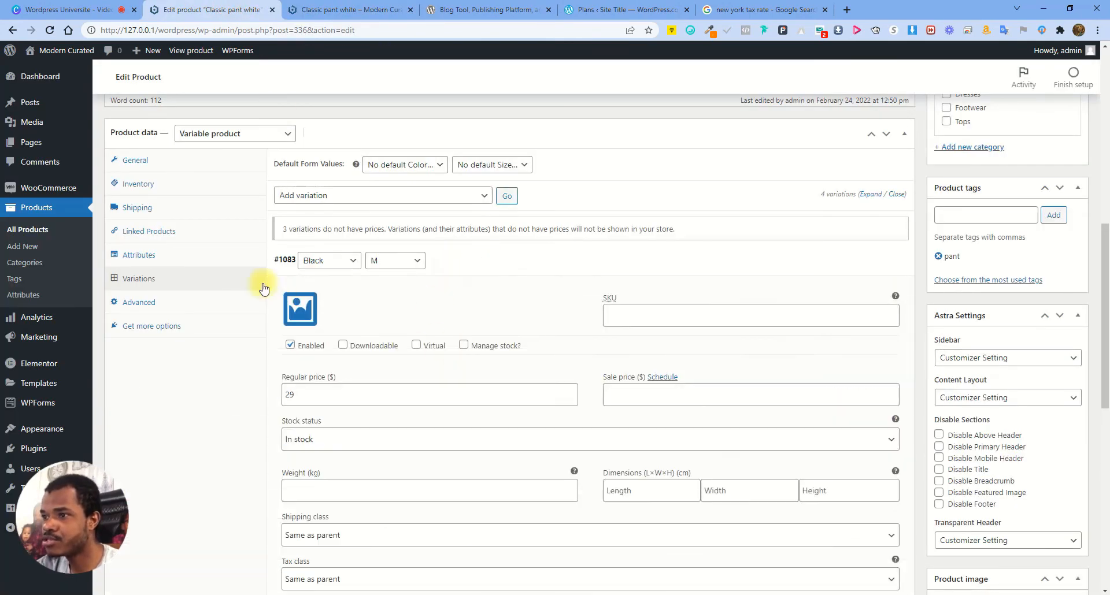
click(463, 263)
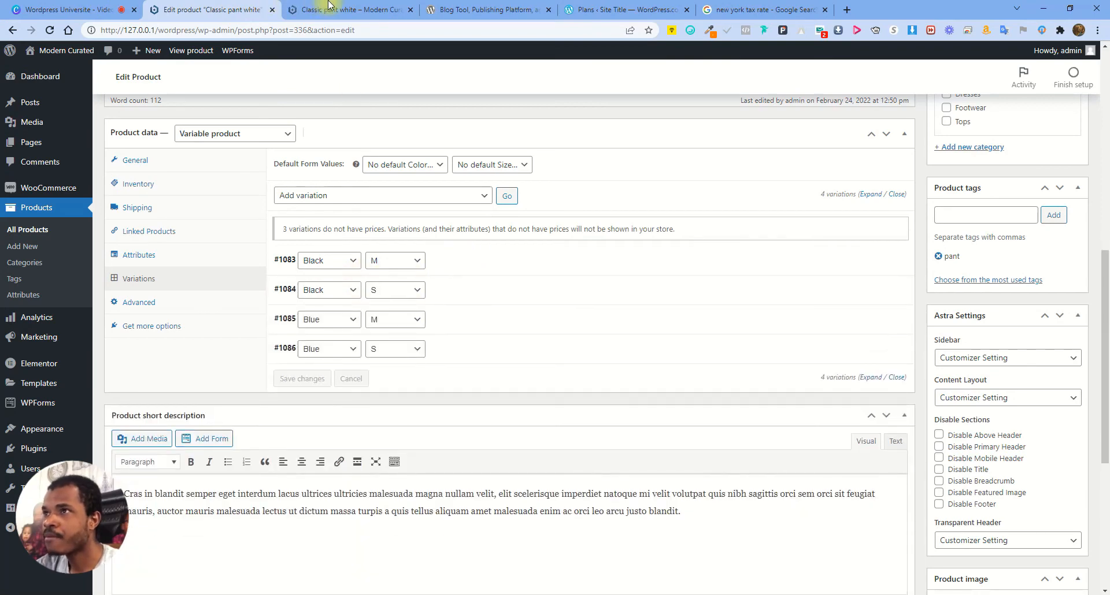
click(376, 4)
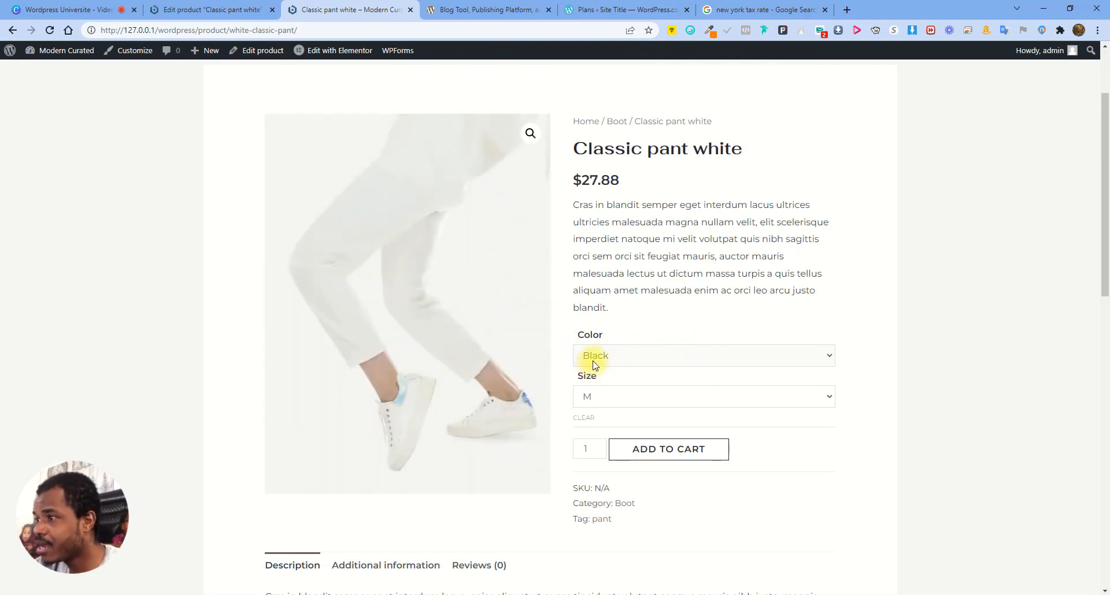
click(214, 10)
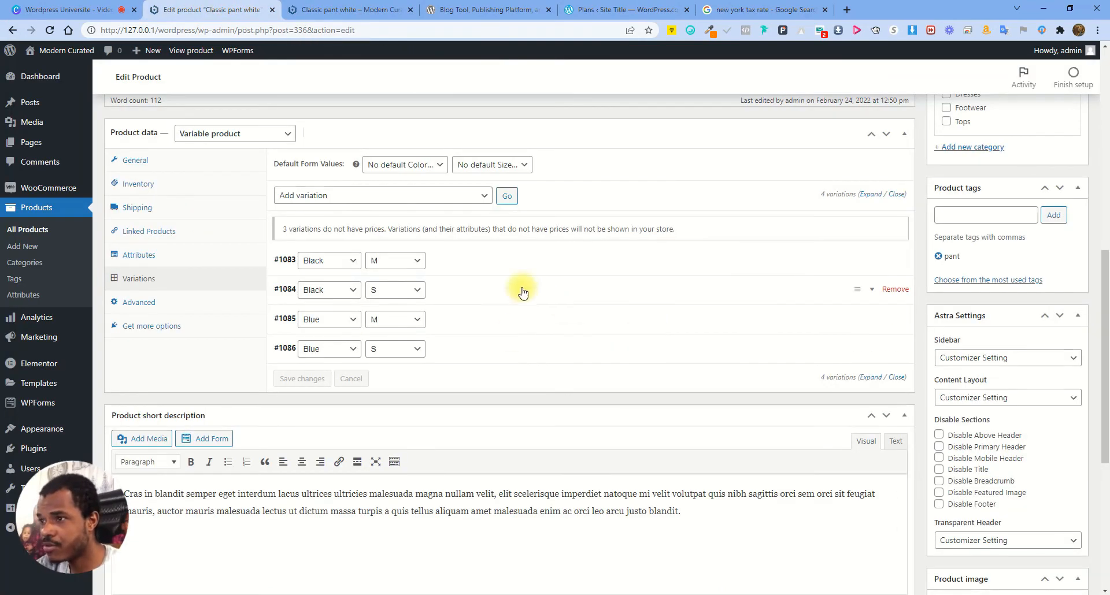
Set the black dress photo as variation #1083's (Black / M) image
click(474, 270)
click(301, 309)
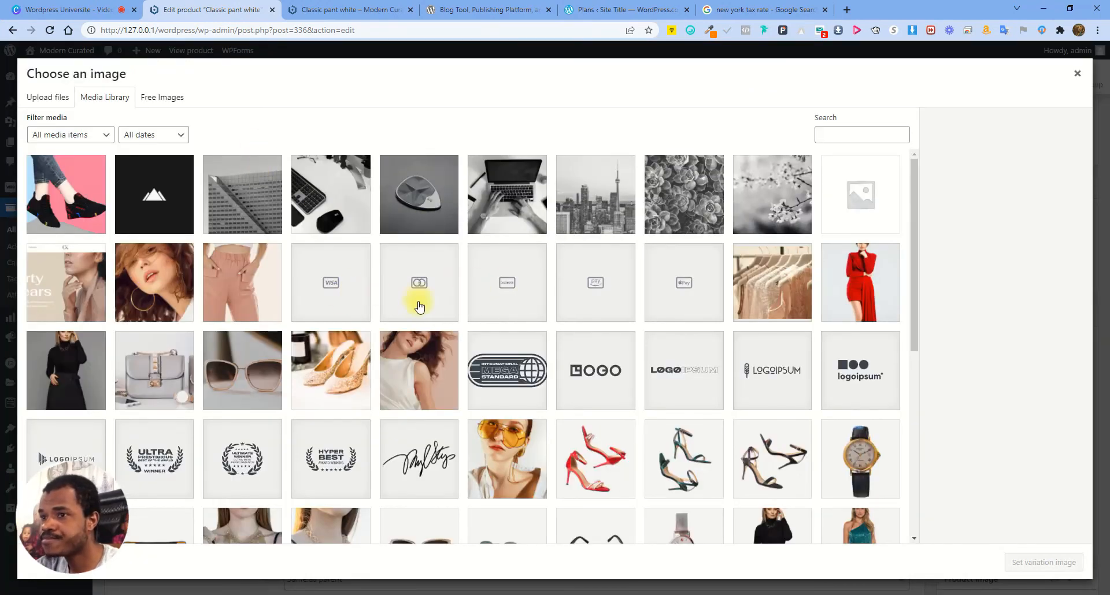
click(64, 370)
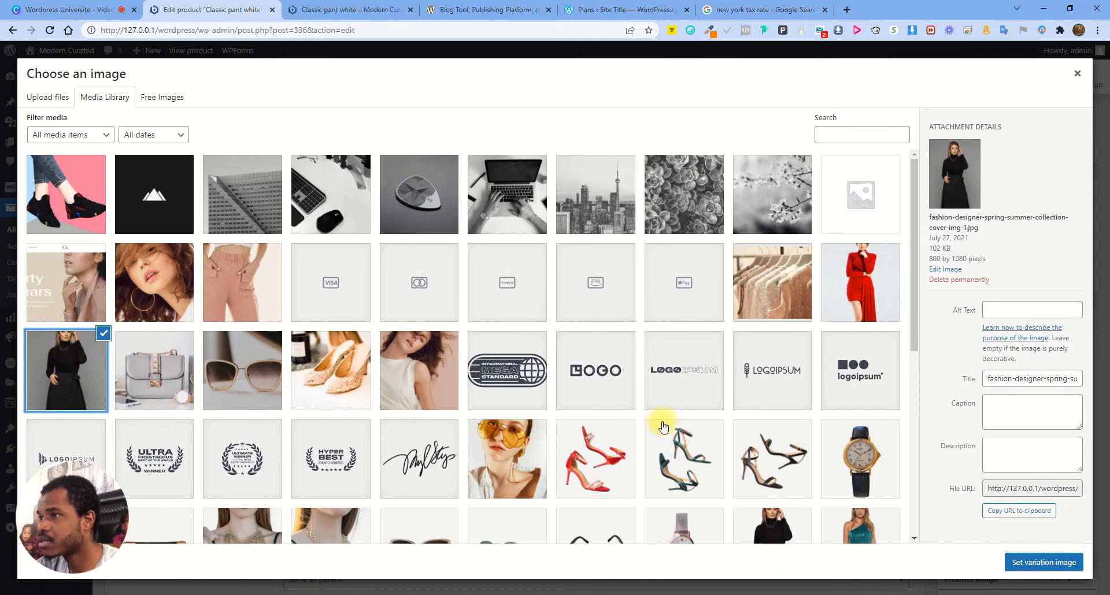
click(1024, 564)
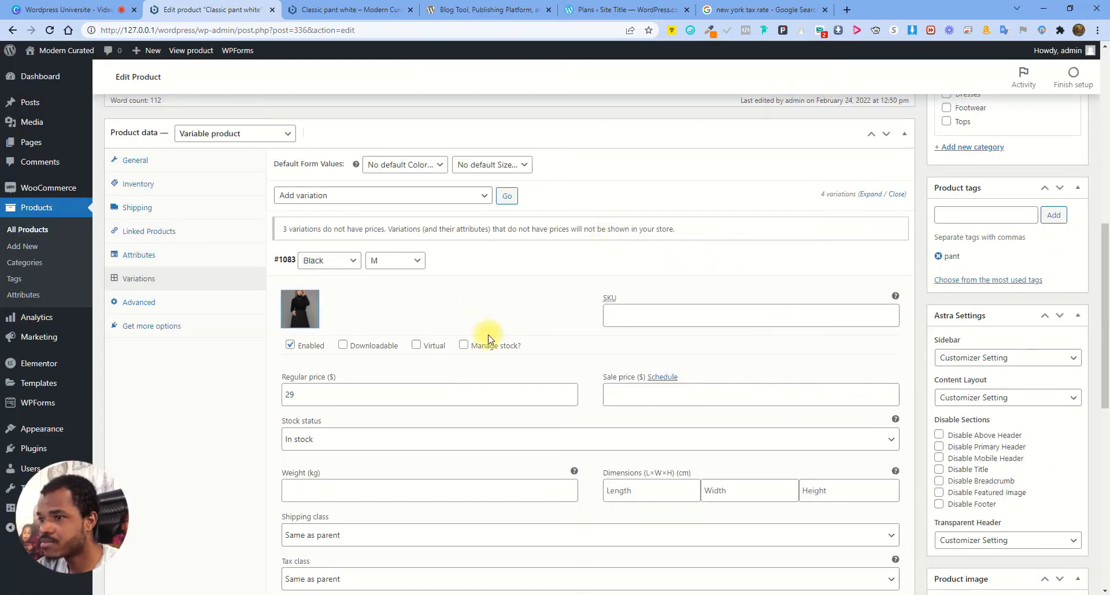
click(496, 271)
Give variation #1084 (Black / S) the black dress image and regular price 2
click(478, 290)
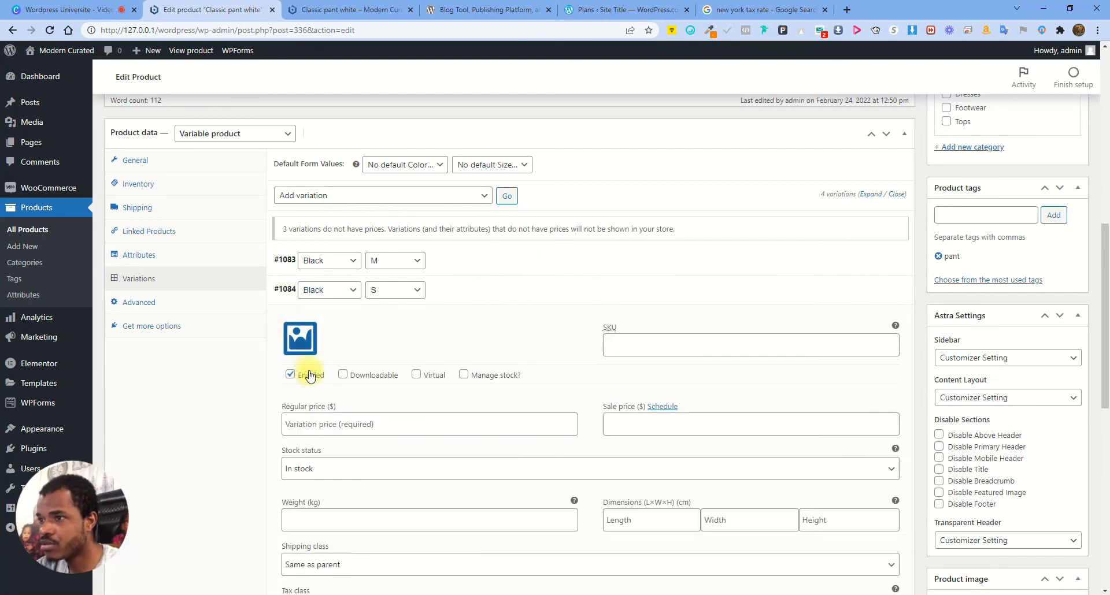
click(303, 343)
click(92, 368)
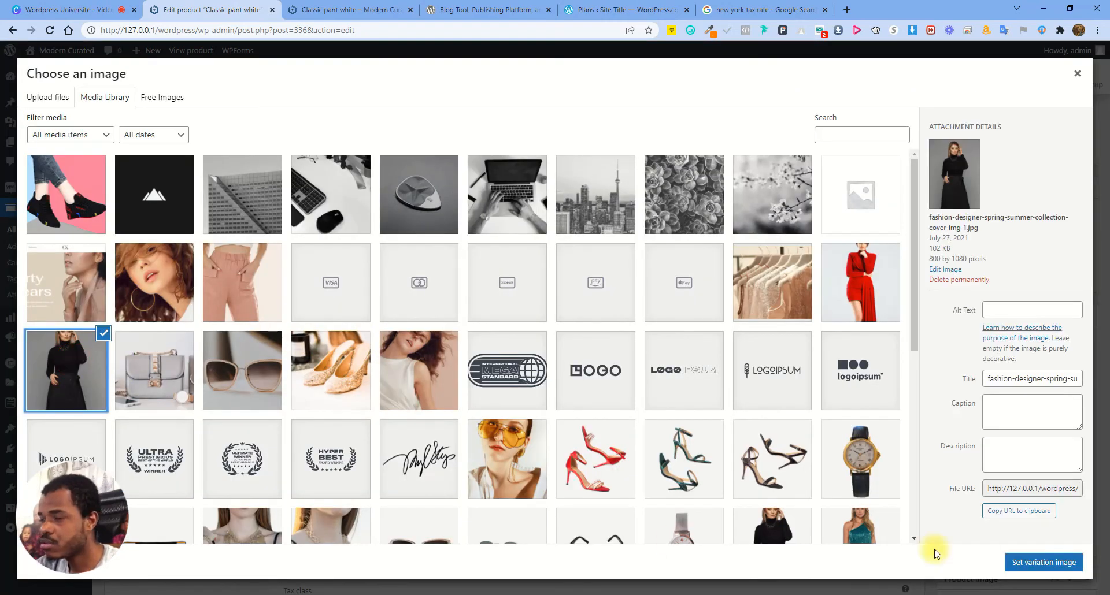
click(1012, 562)
click(347, 428)
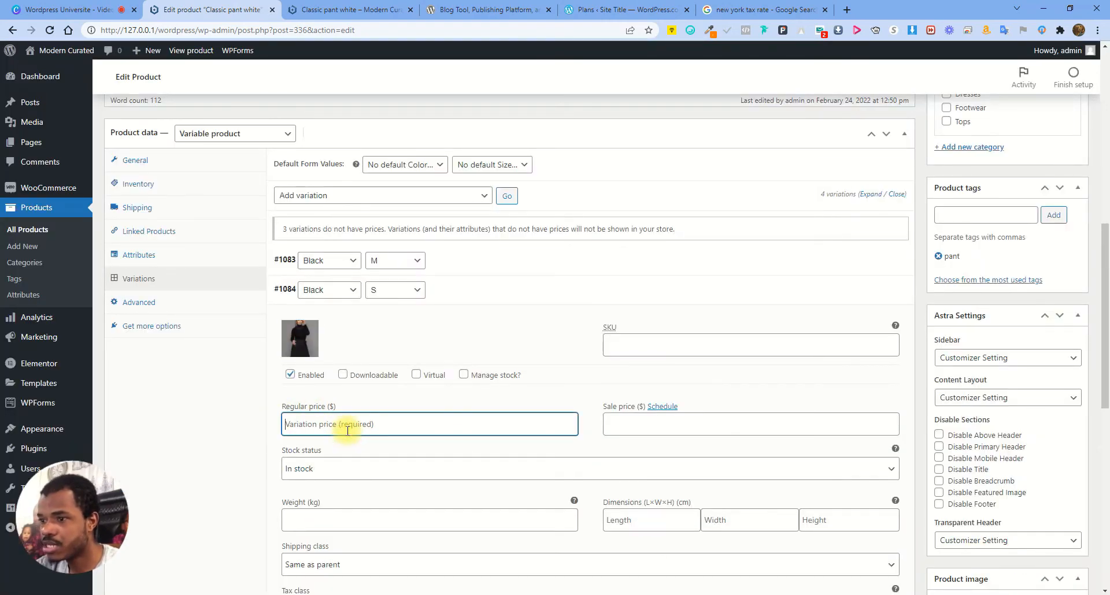
text(20.99)
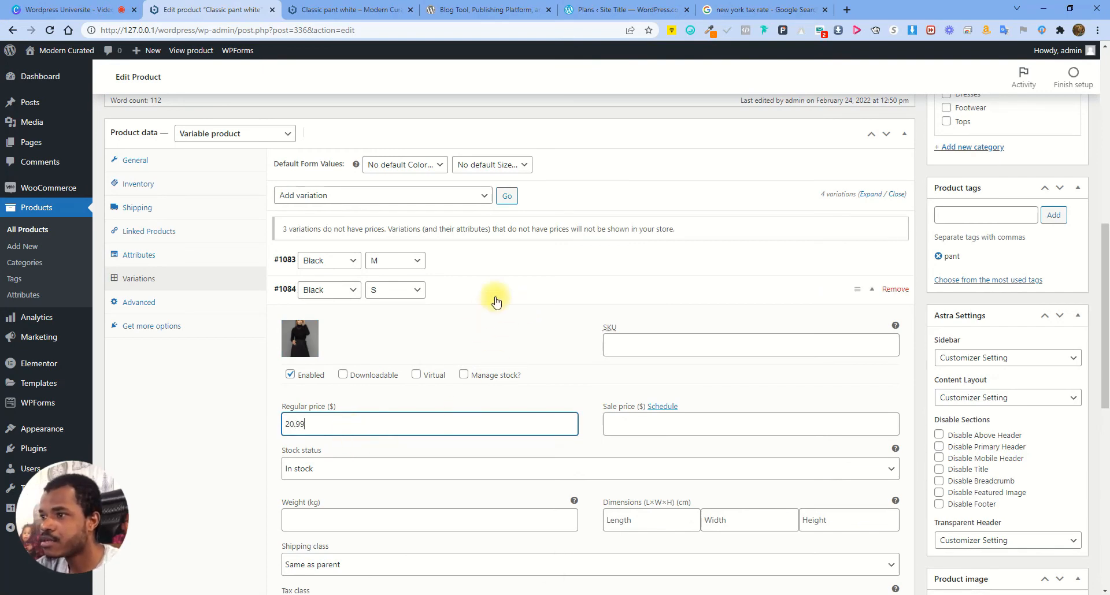
click(480, 292)
Give variation #1085 (Blue / M) the blue lace dress image and regular price 39.99
click(457, 324)
click(231, 373)
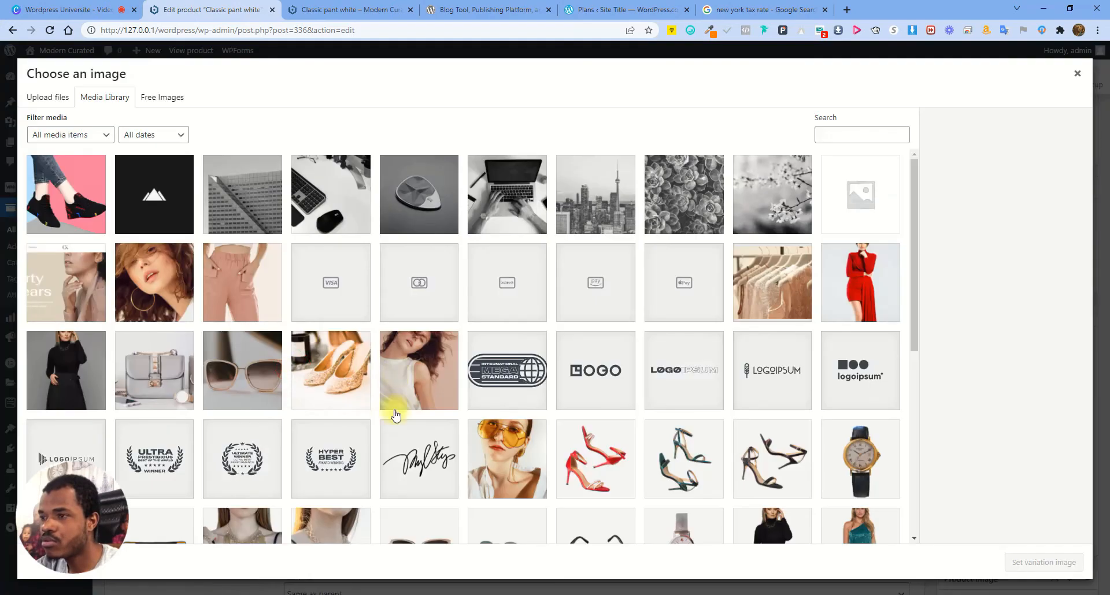
scroll(398, 393, down, 5)
click(425, 353)
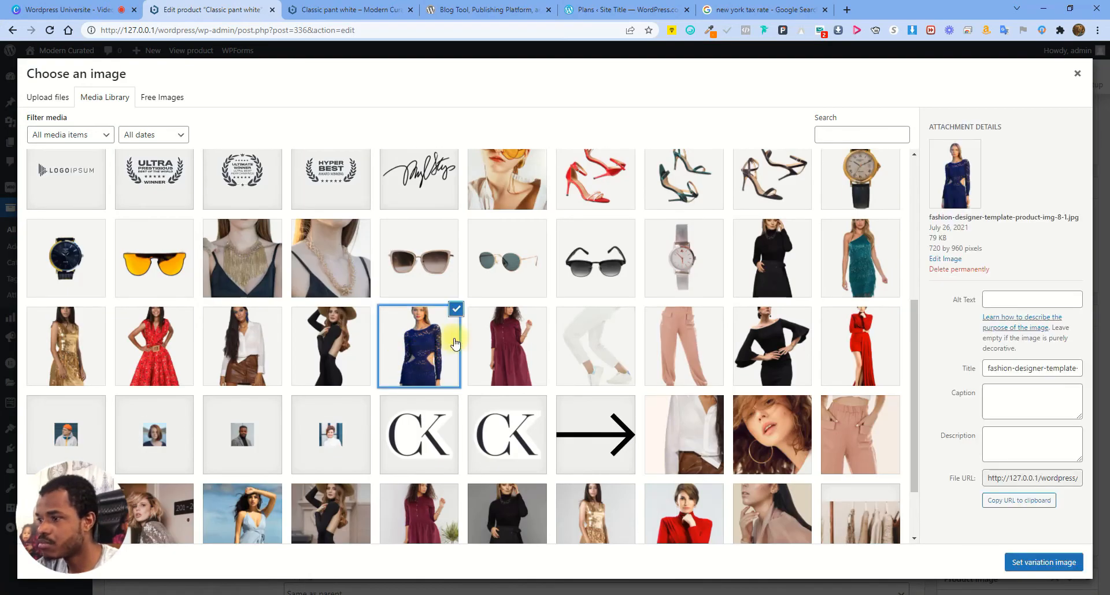
click(1035, 562)
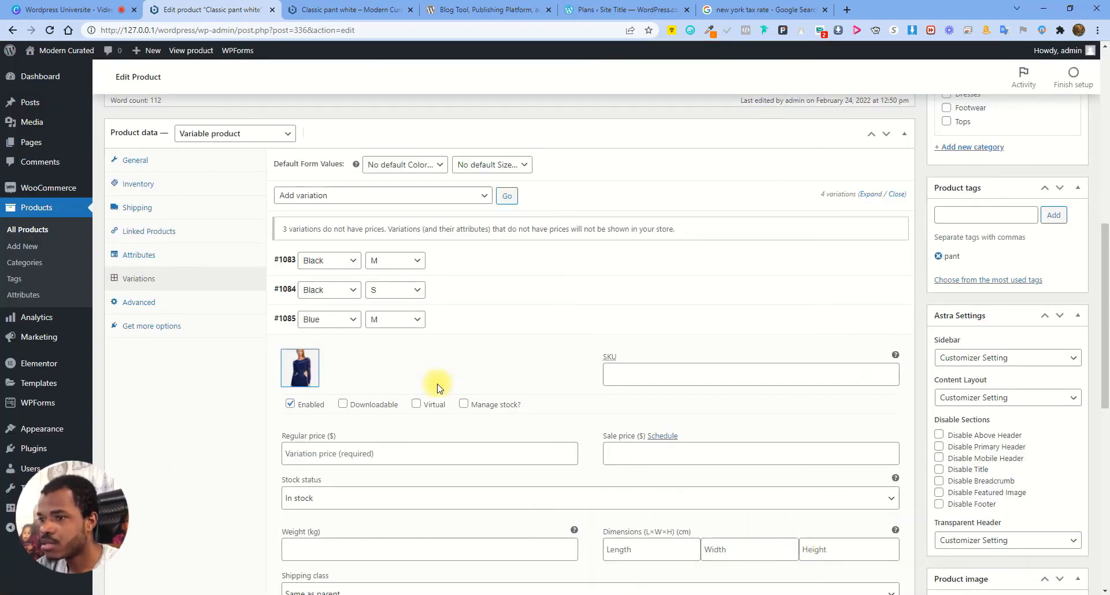
click(400, 454)
text(39.99)
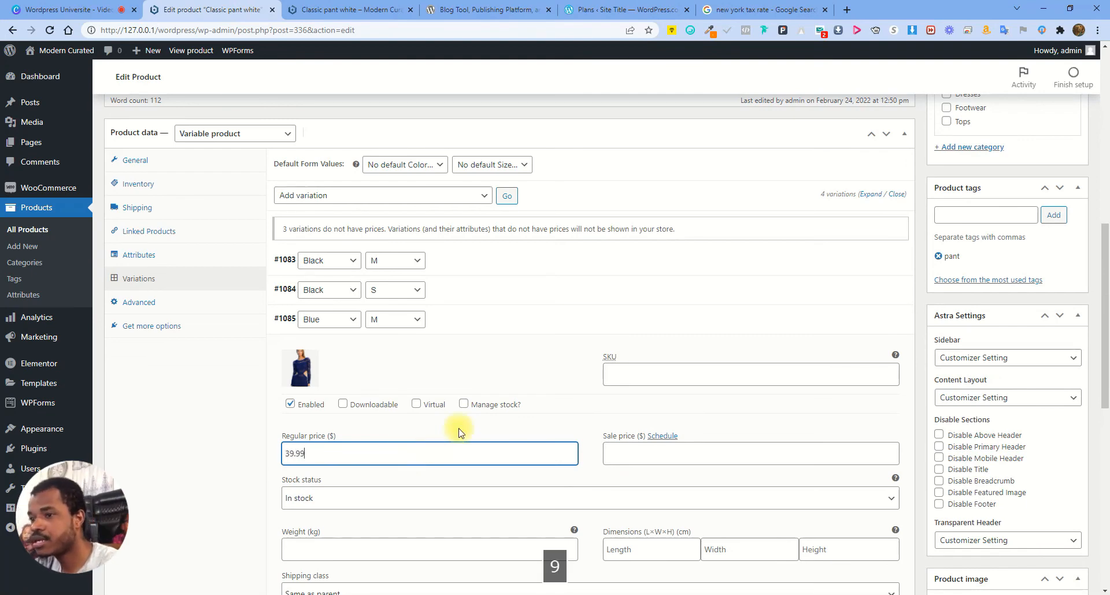
click(469, 317)
Give variation #1086 (Blue / S) the blue lace dress image, 49.99 regular, 19.99 sale price; save
click(471, 351)
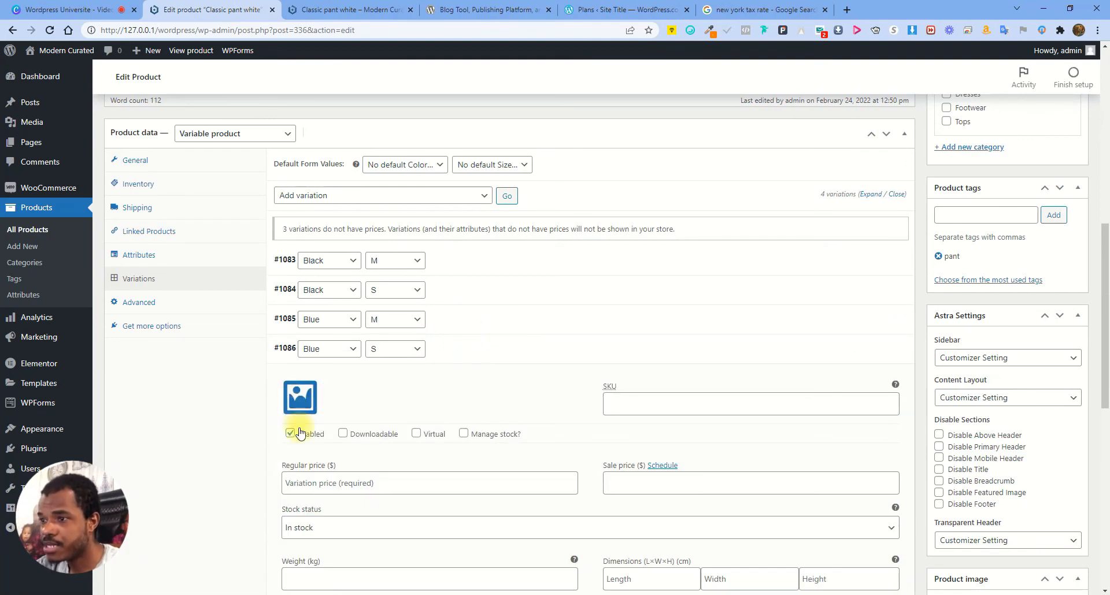
click(299, 399)
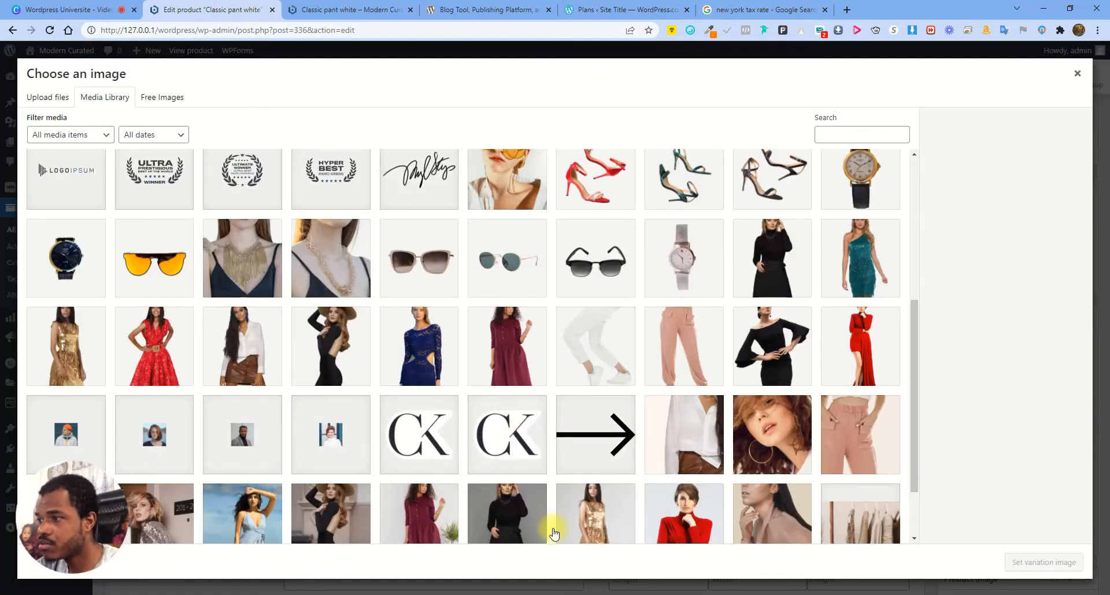
scroll(734, 405, down, 2)
click(434, 268)
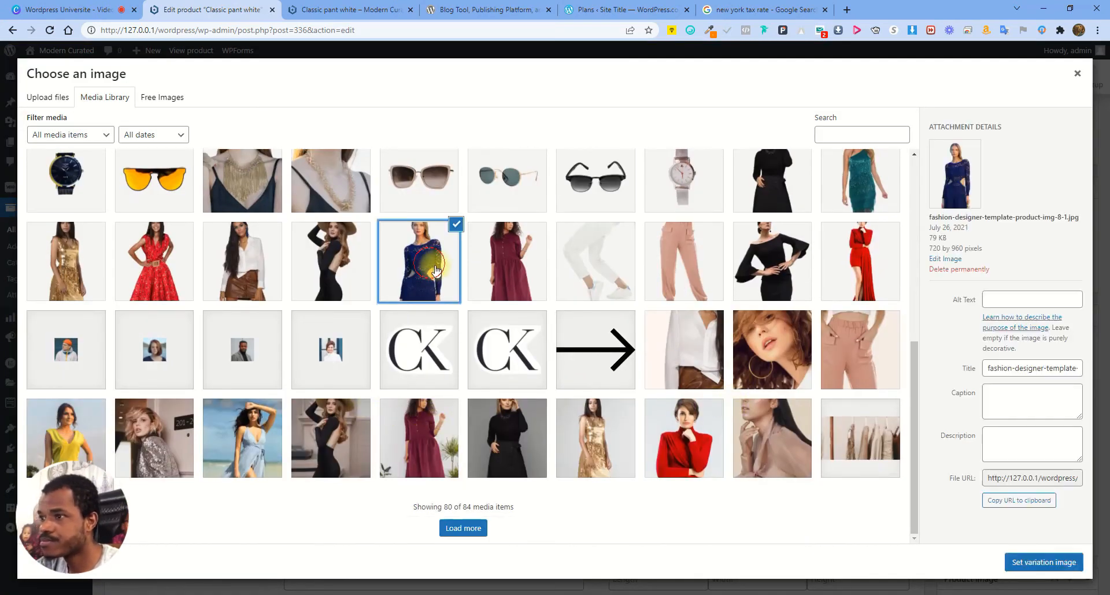
click(1018, 569)
click(367, 485)
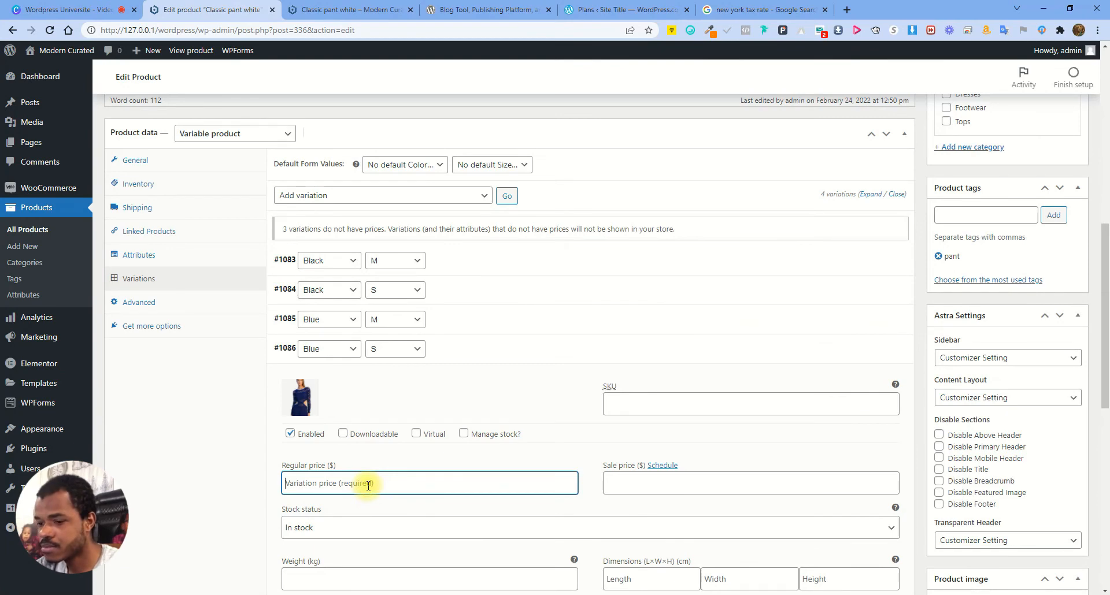
text(49)
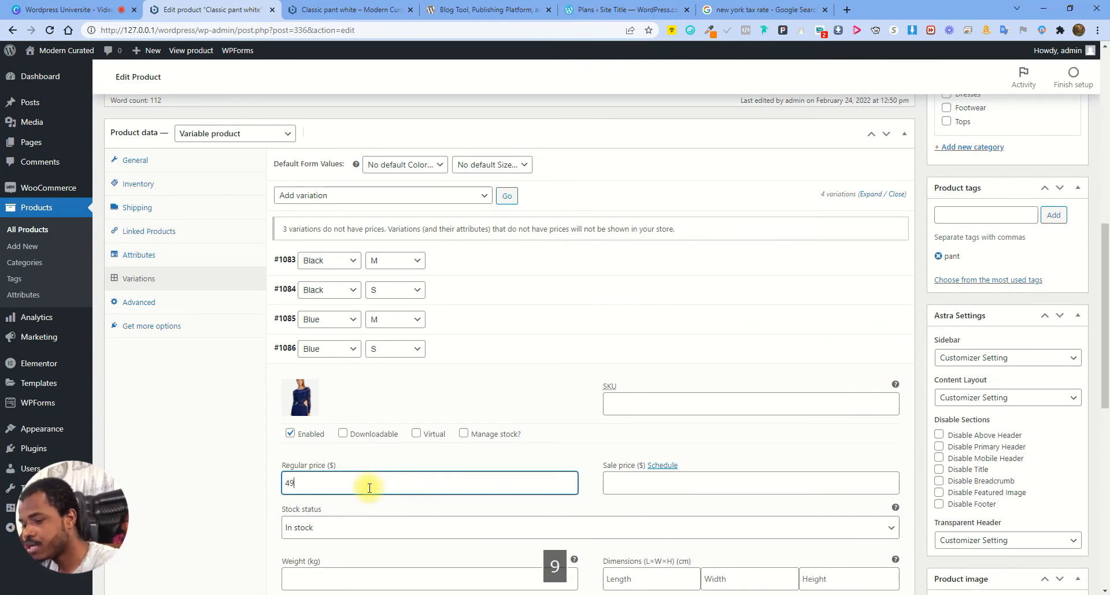
text(.99)
click(670, 481)
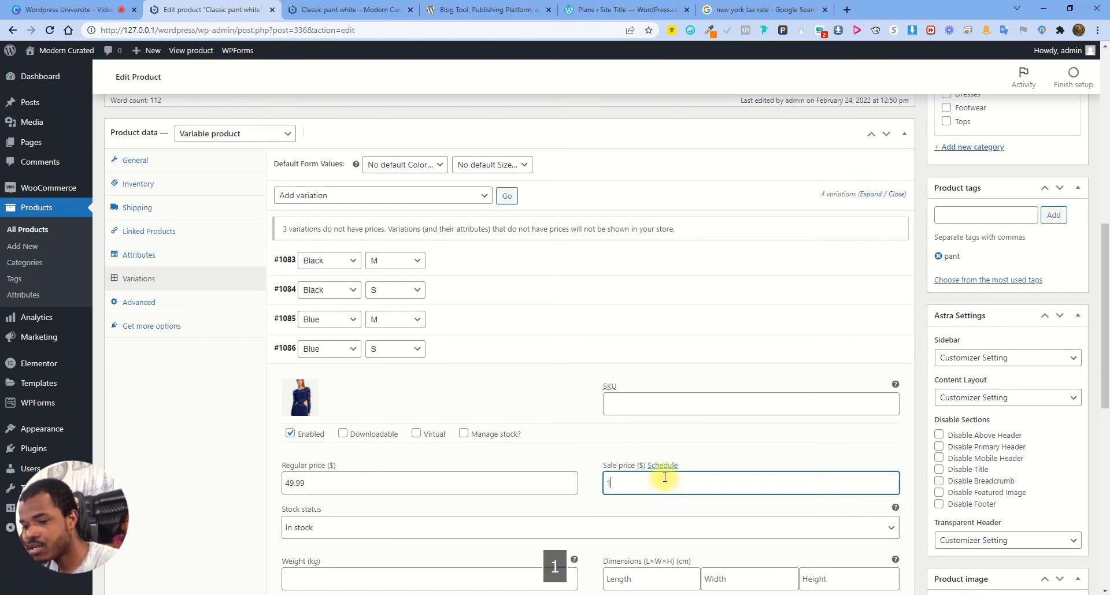
click(665, 441)
scroll(496, 449, down, 3)
click(315, 587)
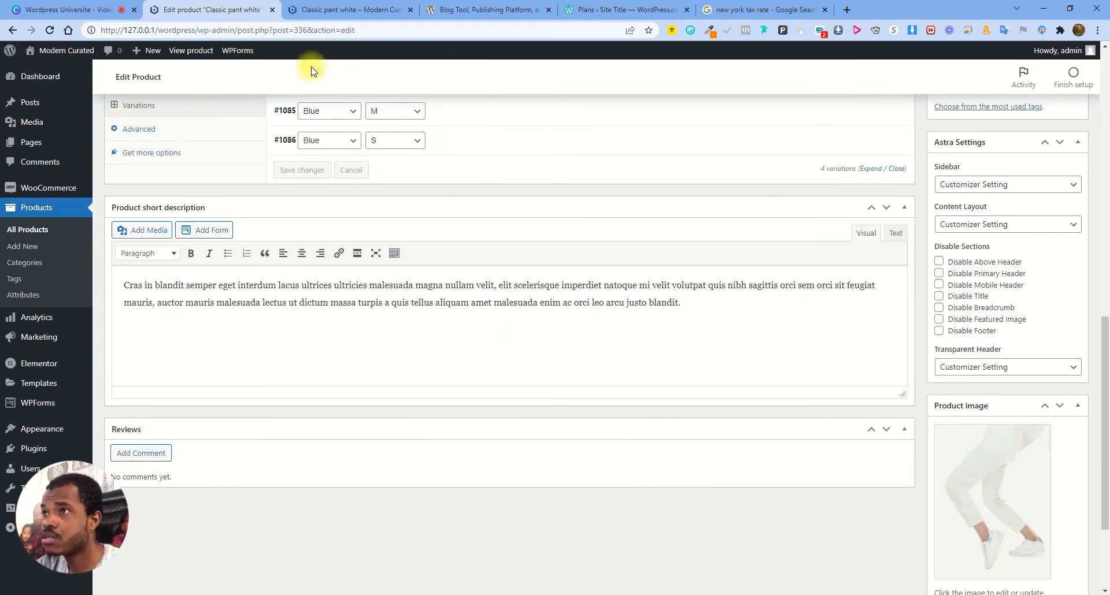
click(306, 6)
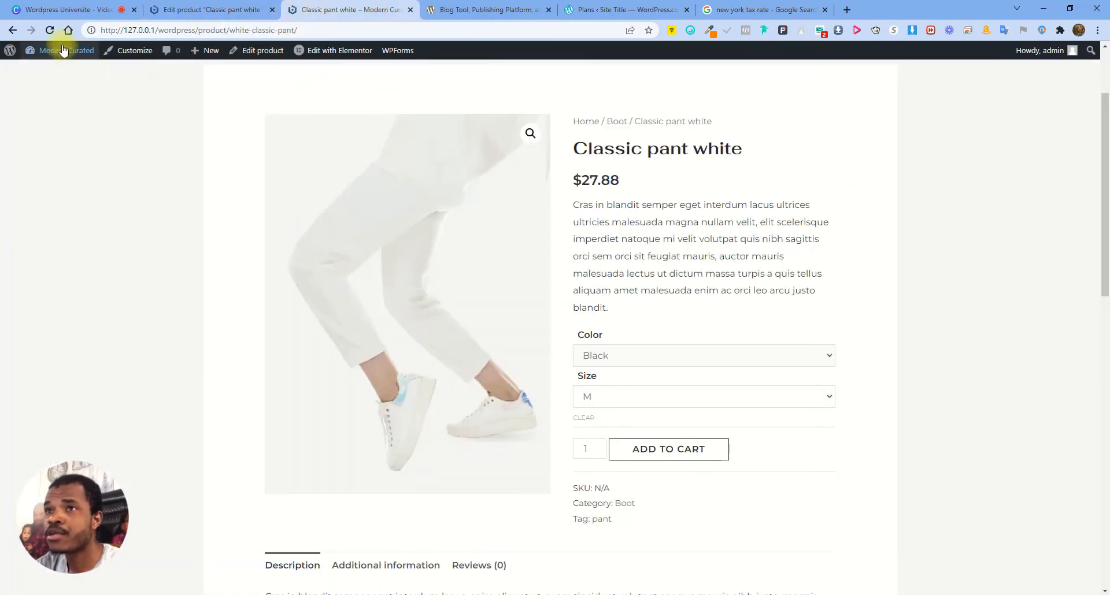
click(49, 30)
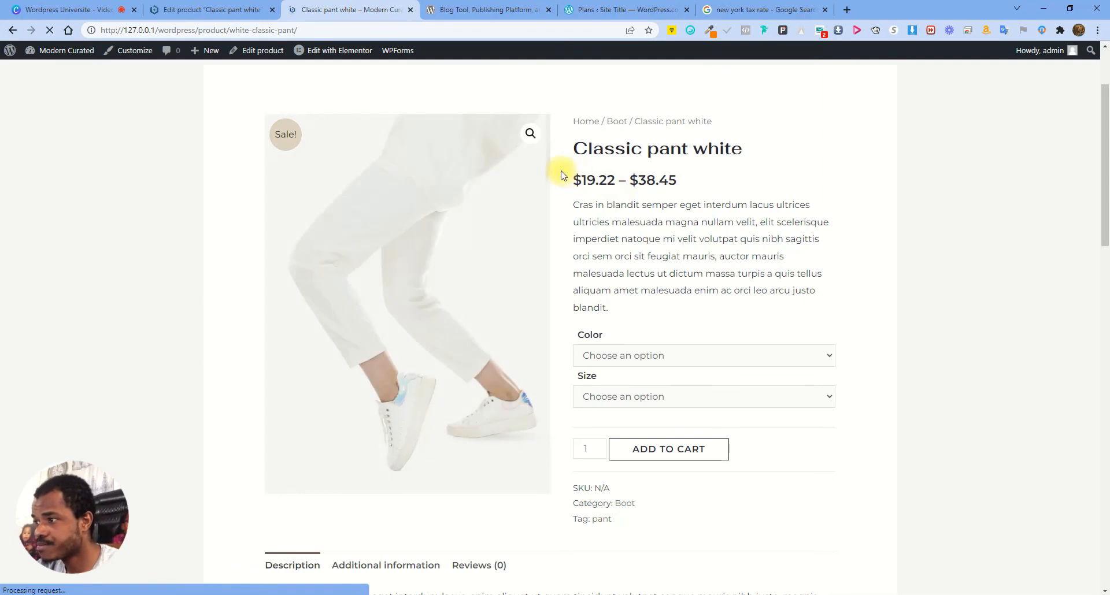
click(664, 355)
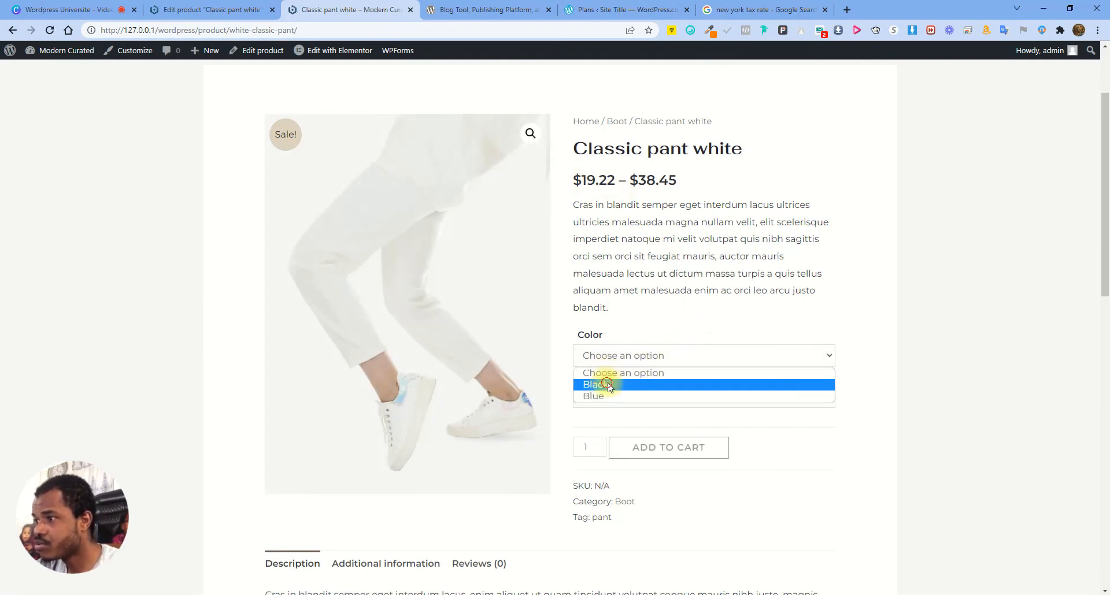
click(609, 385)
click(634, 398)
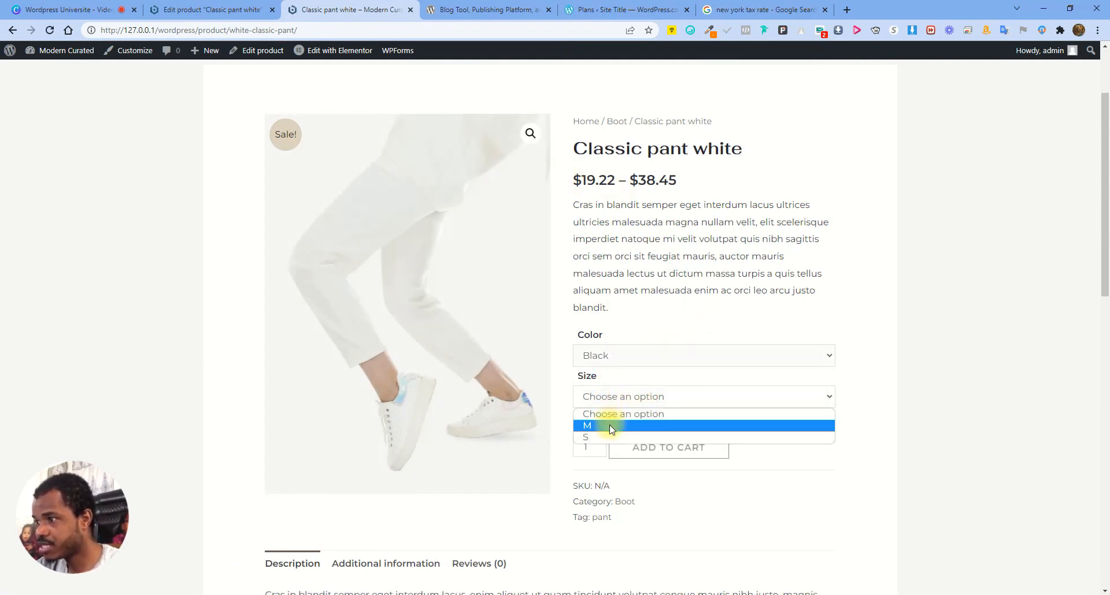
click(609, 425)
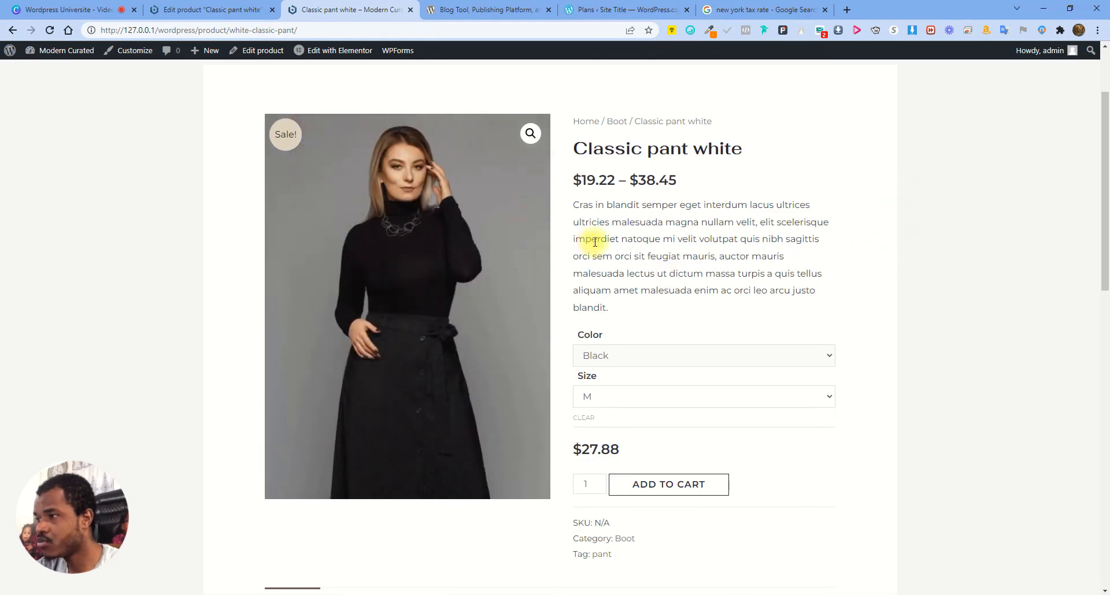
click(657, 363)
click(624, 395)
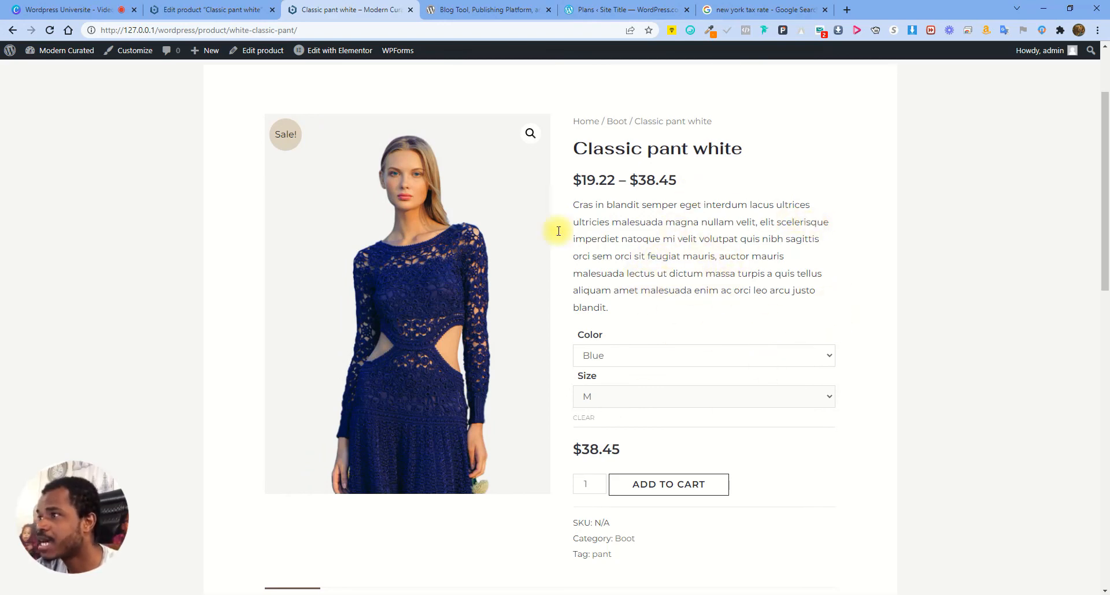
click(652, 357)
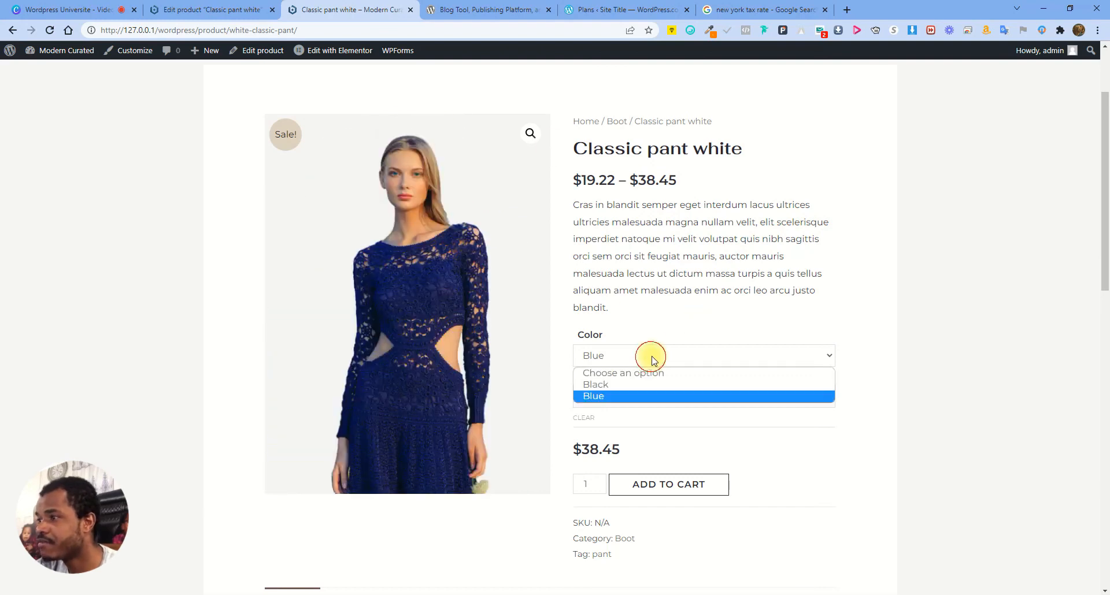
click(624, 384)
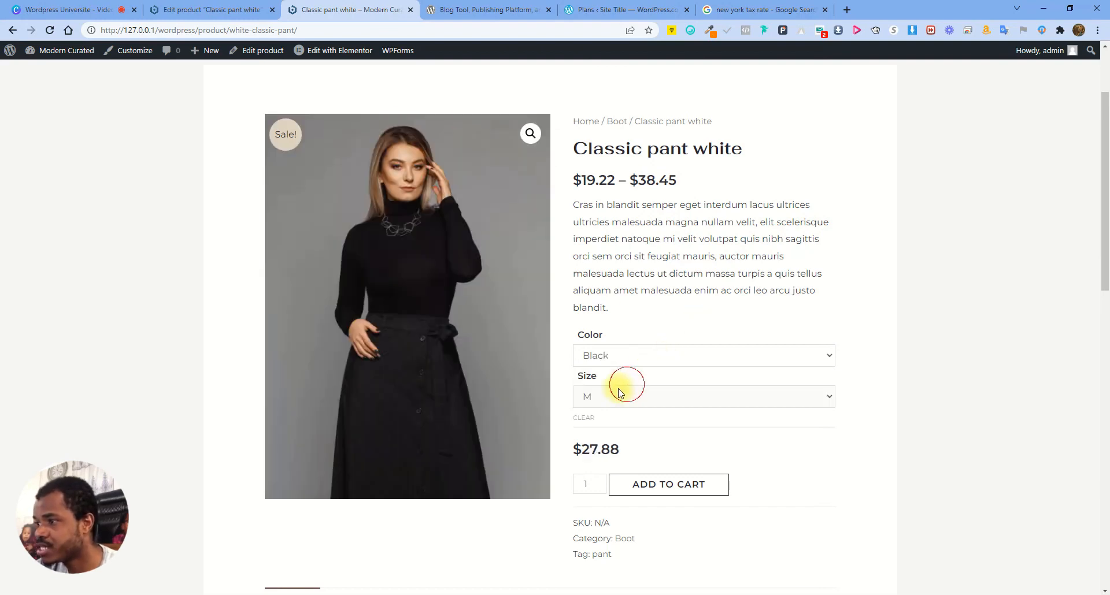
click(625, 409)
click(606, 437)
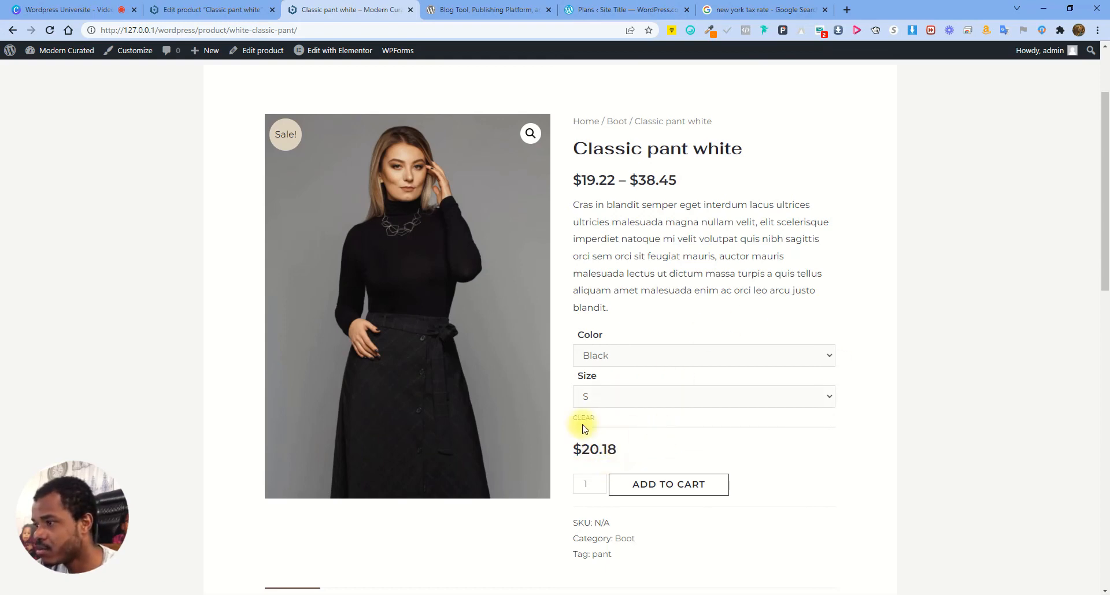
click(634, 357)
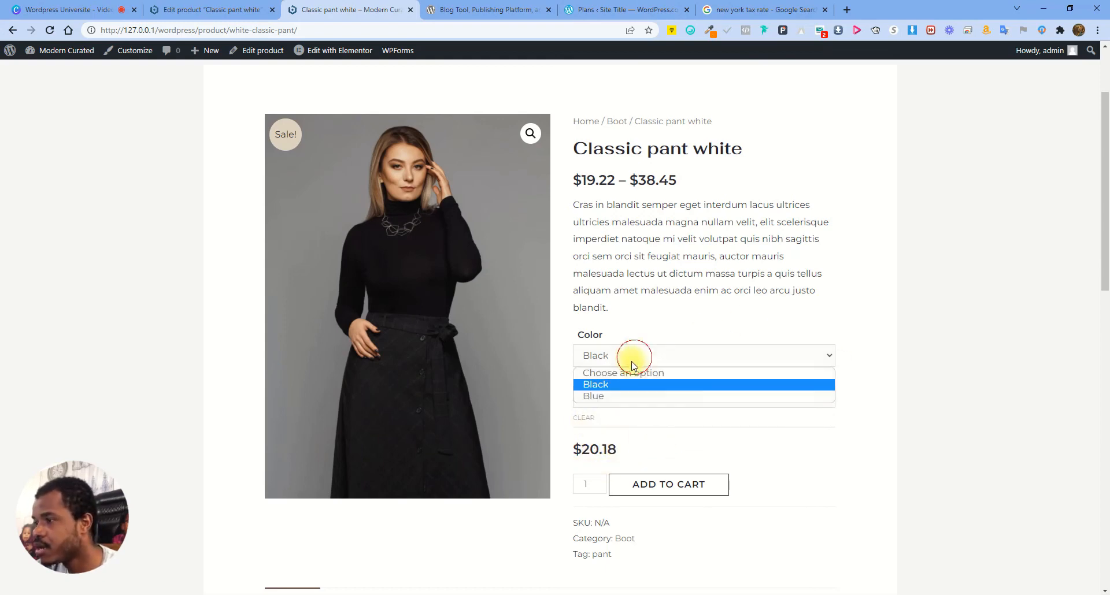
click(608, 393)
drag(572, 449, 672, 453)
click(606, 448)
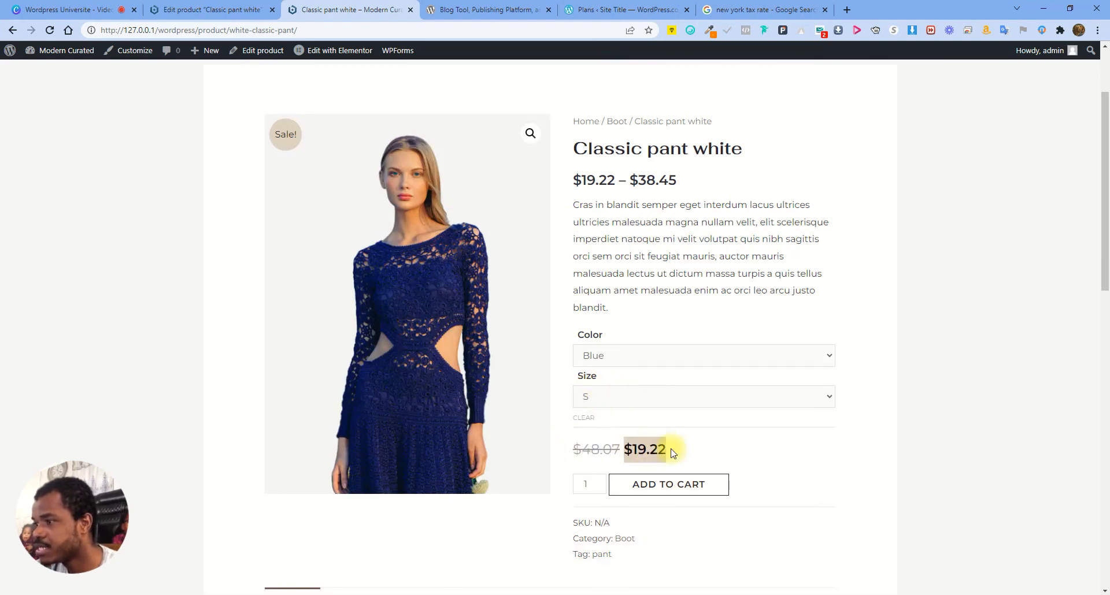
click(232, 10)
scroll(370, 304, up, 3)
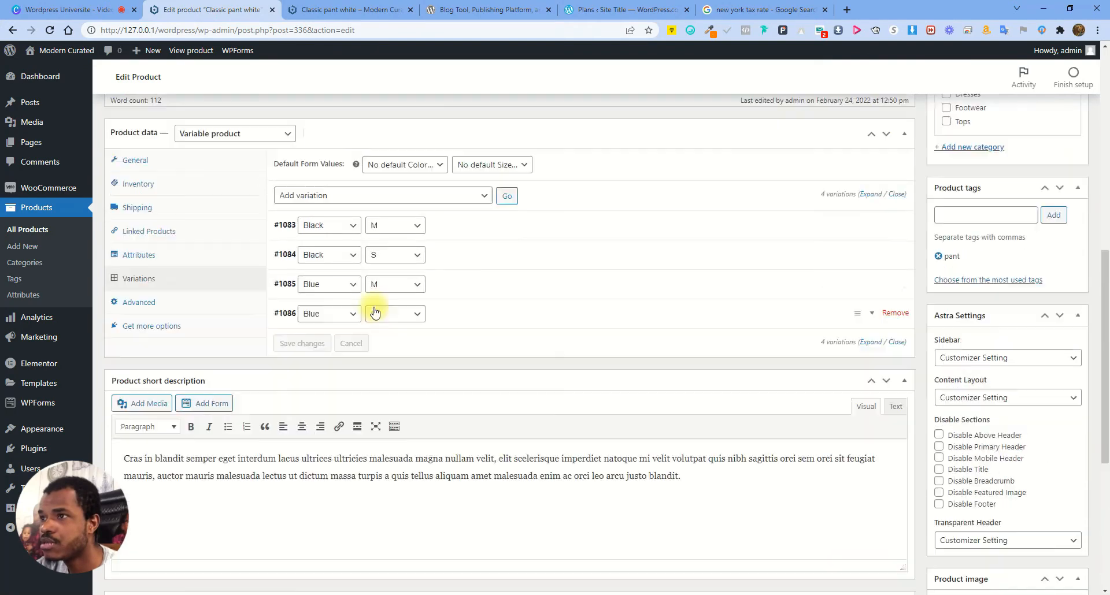
click(484, 315)
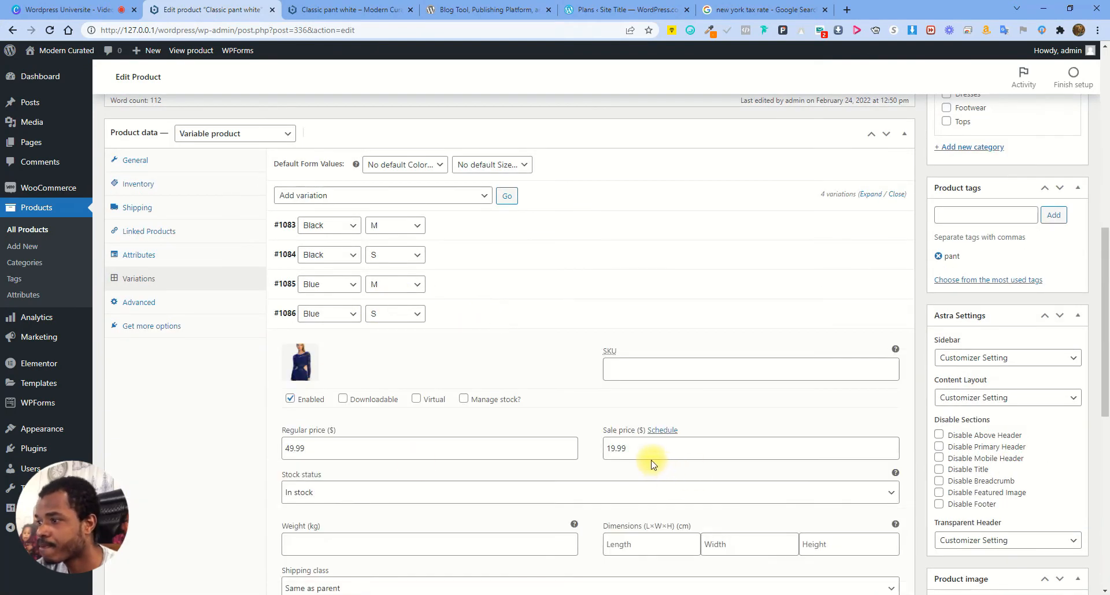
click(506, 323)
click(507, 323)
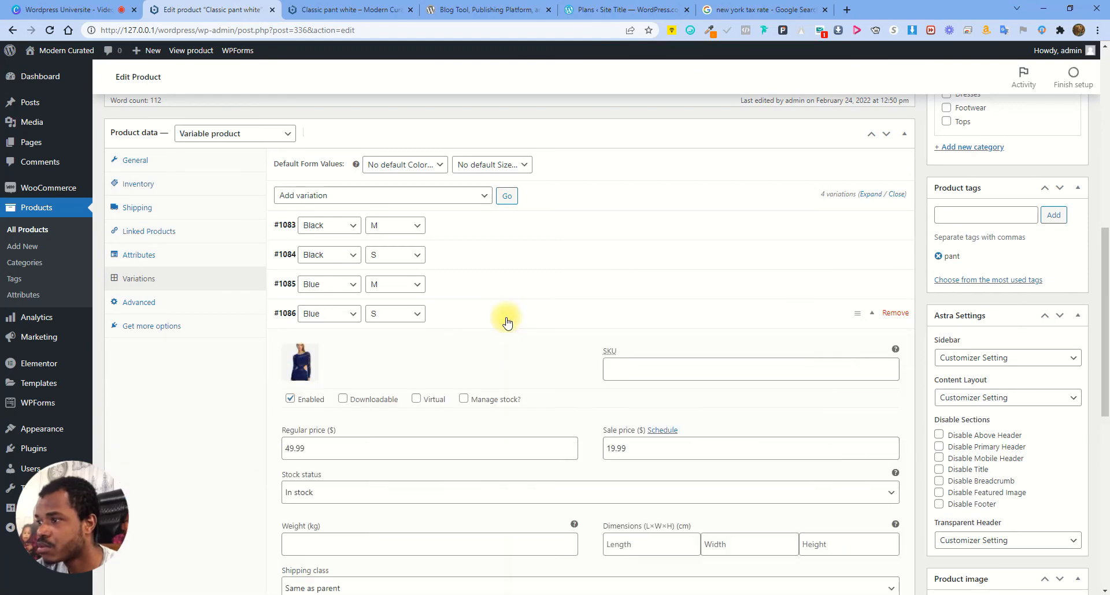
click(642, 447)
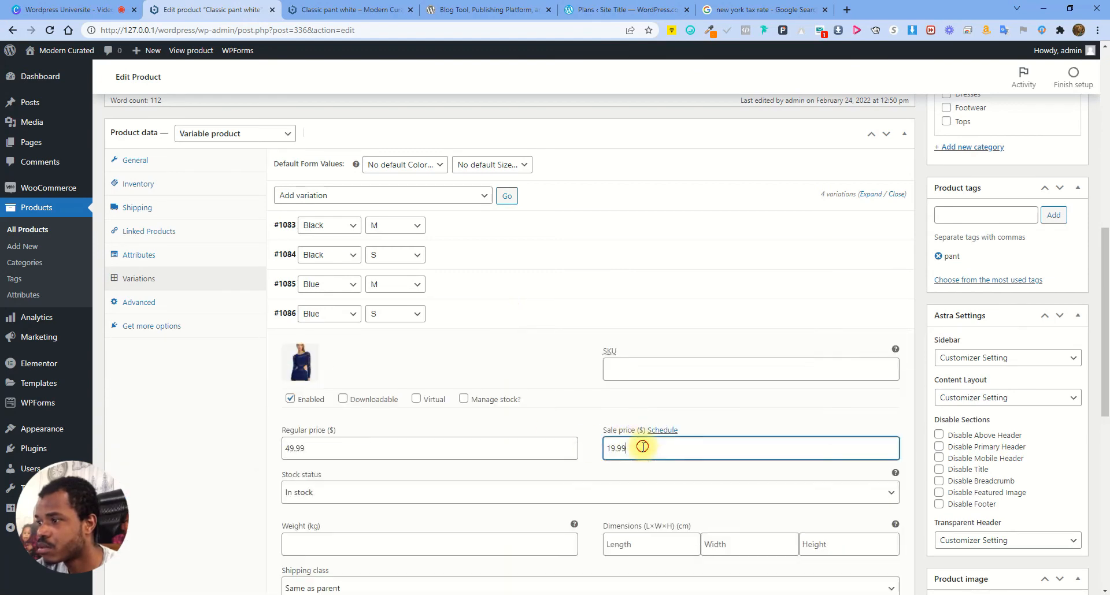
click(495, 319)
click(345, 10)
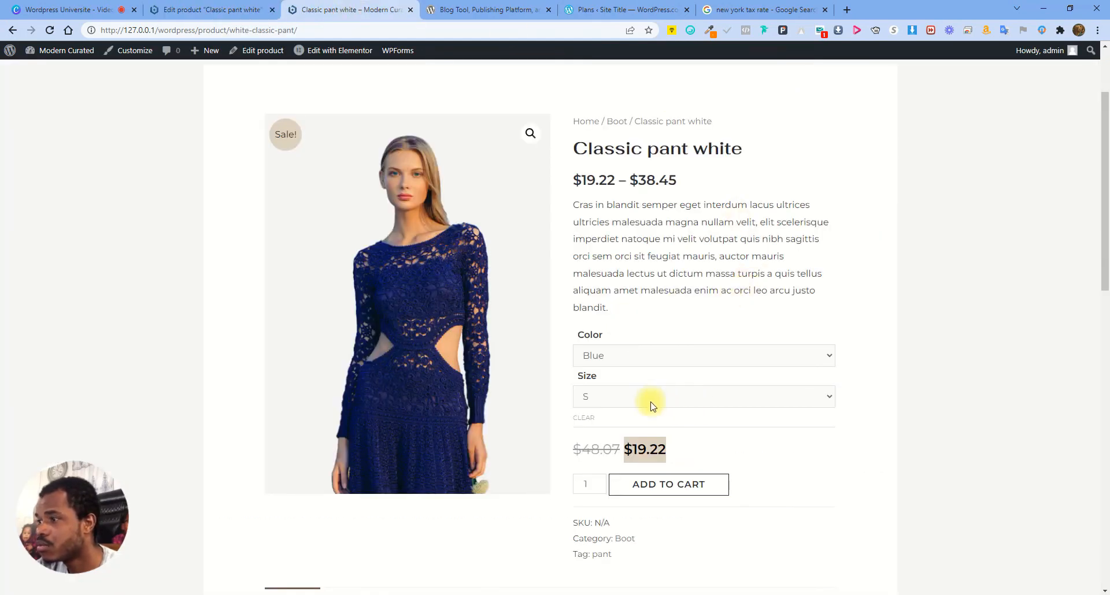
click(640, 444)
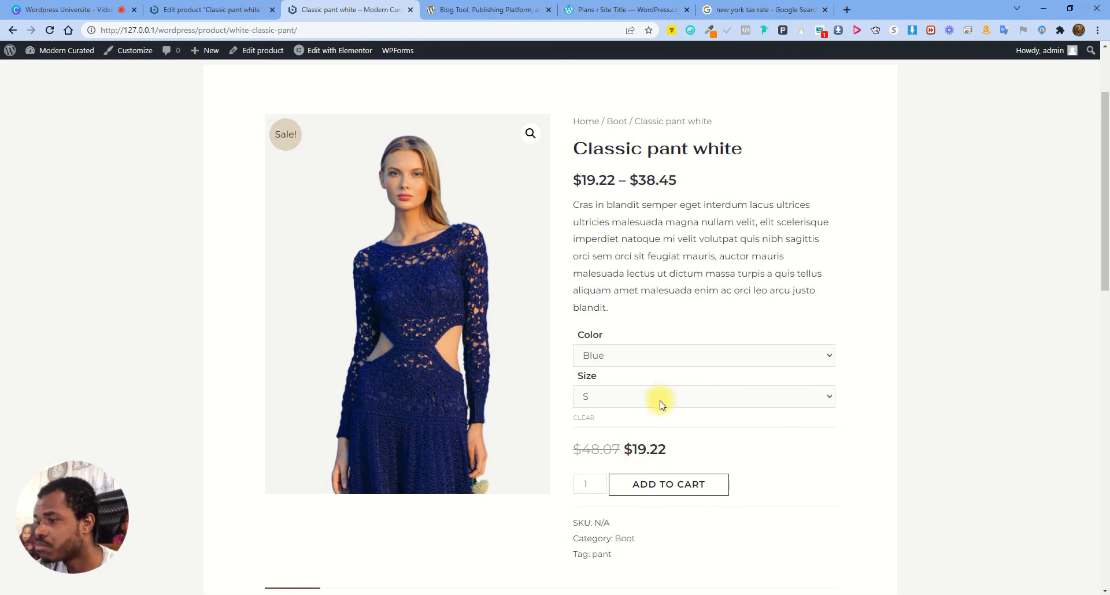
scroll(662, 403, down, 3)
scroll(665, 373, up, 3)
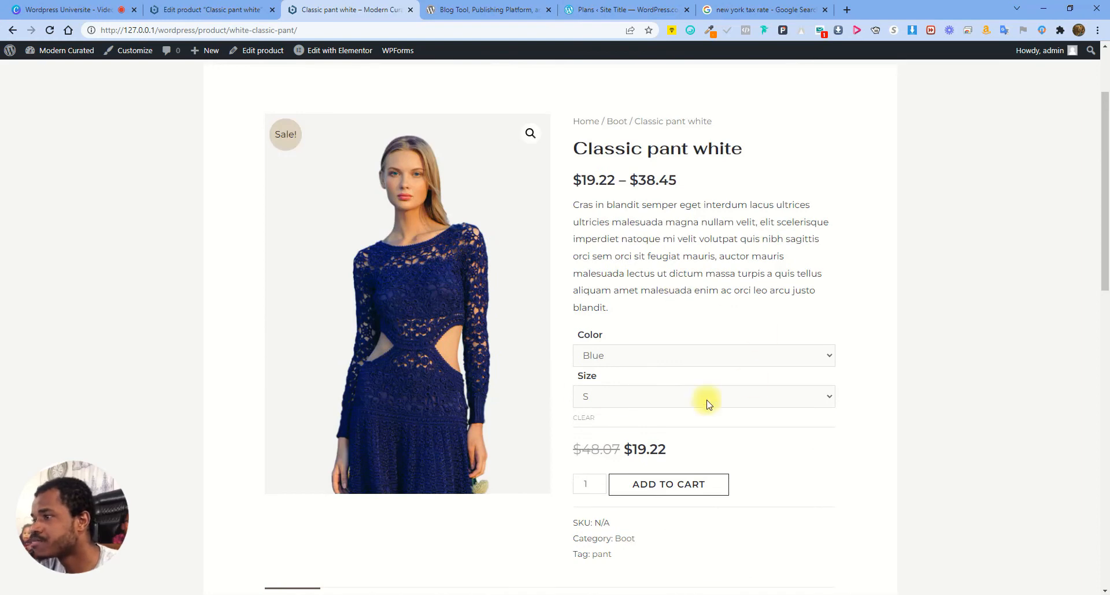
click(579, 357)
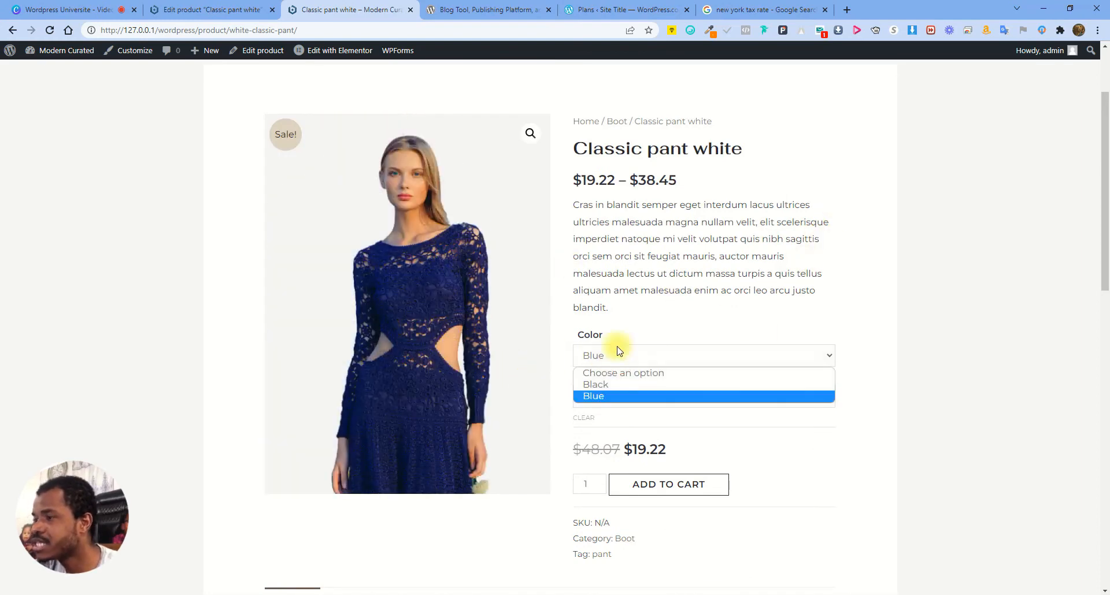
click(594, 385)
click(593, 396)
click(597, 427)
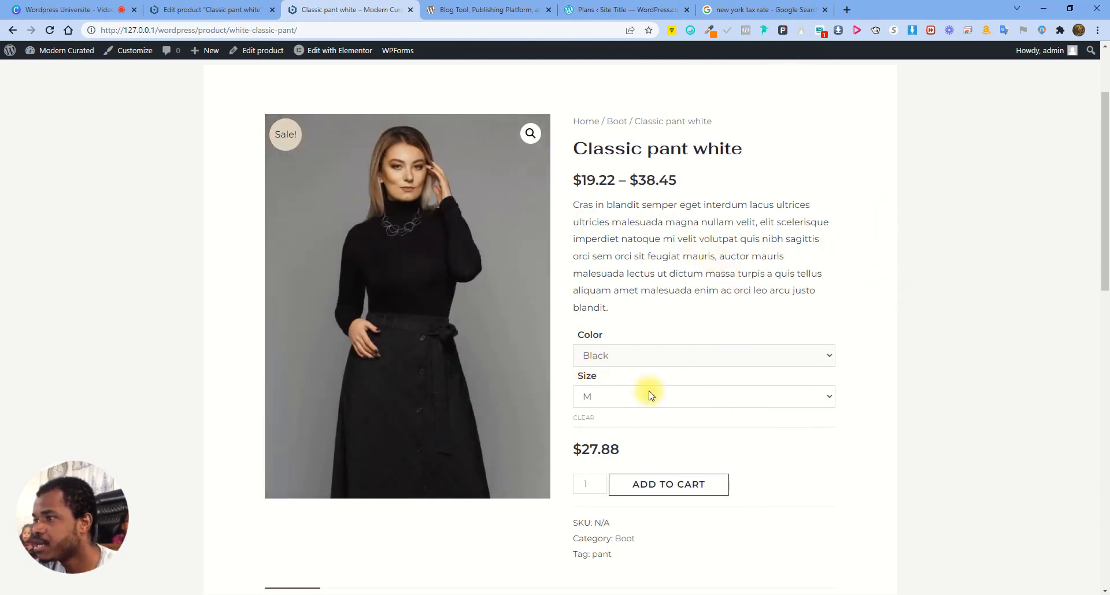
scroll(649, 396, down, 5)
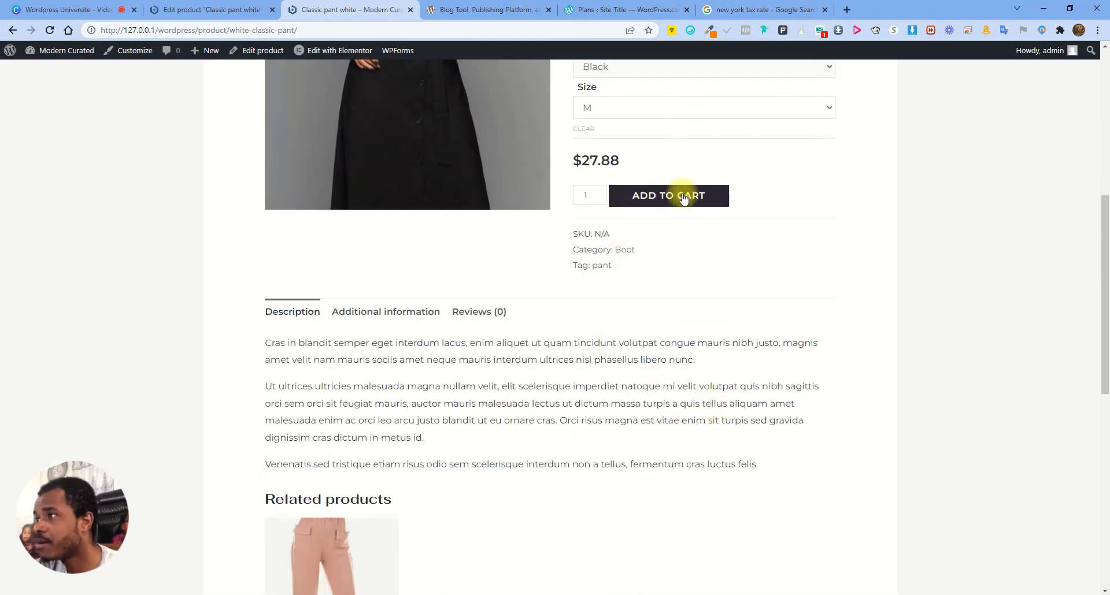
scroll(676, 198, up, 2)
click(196, 9)
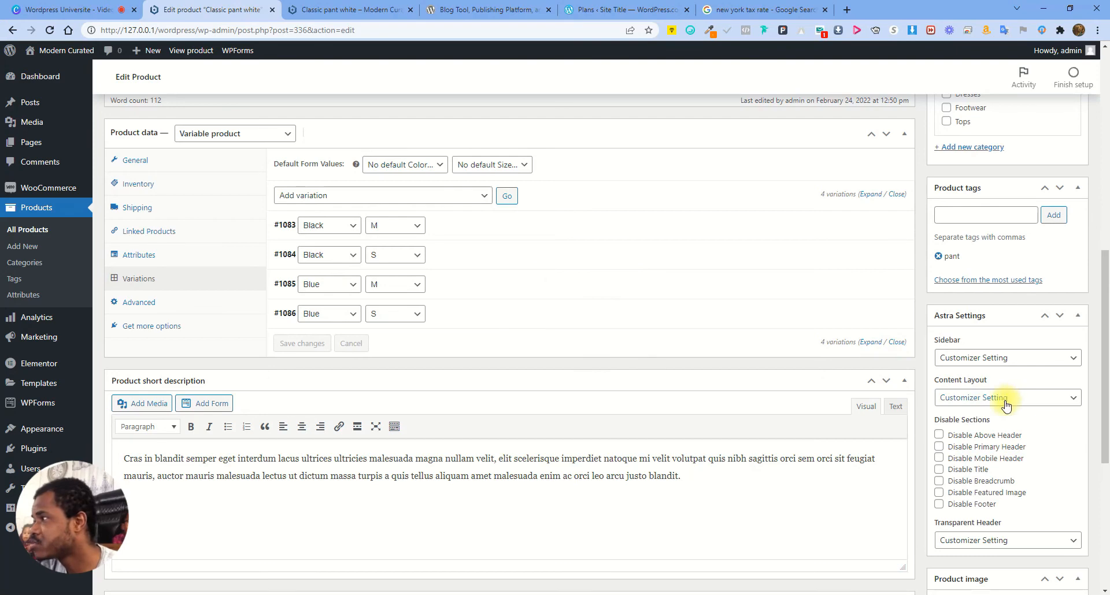
Visit Products > Attributes, then open Analytics Overview showing $2,527.74 total sales across 5 orders
scroll(1006, 404, up, 2)
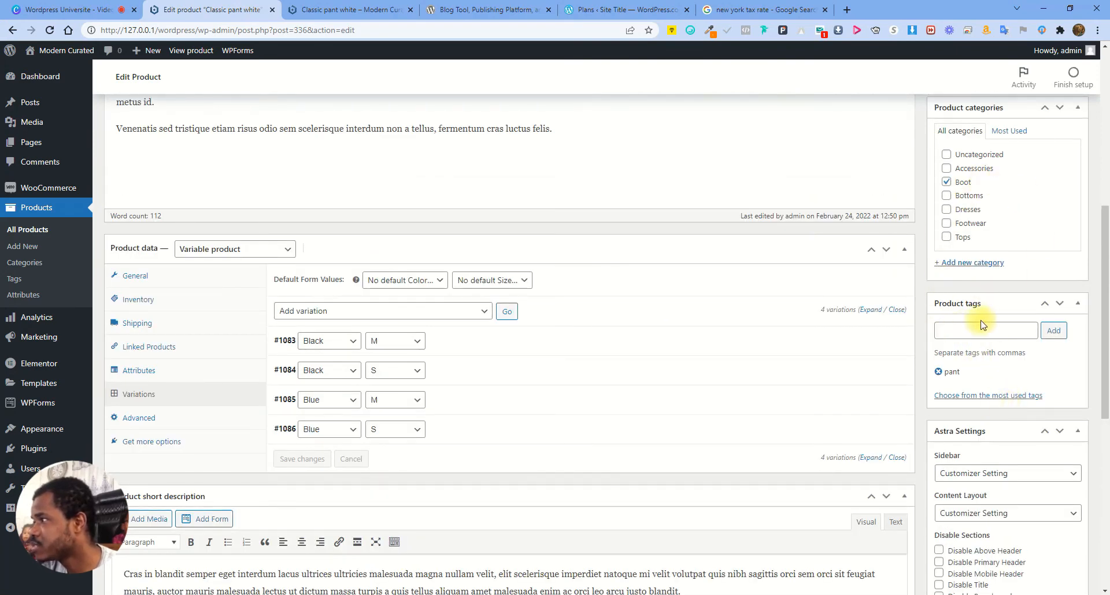
scroll(1013, 467, down, 3)
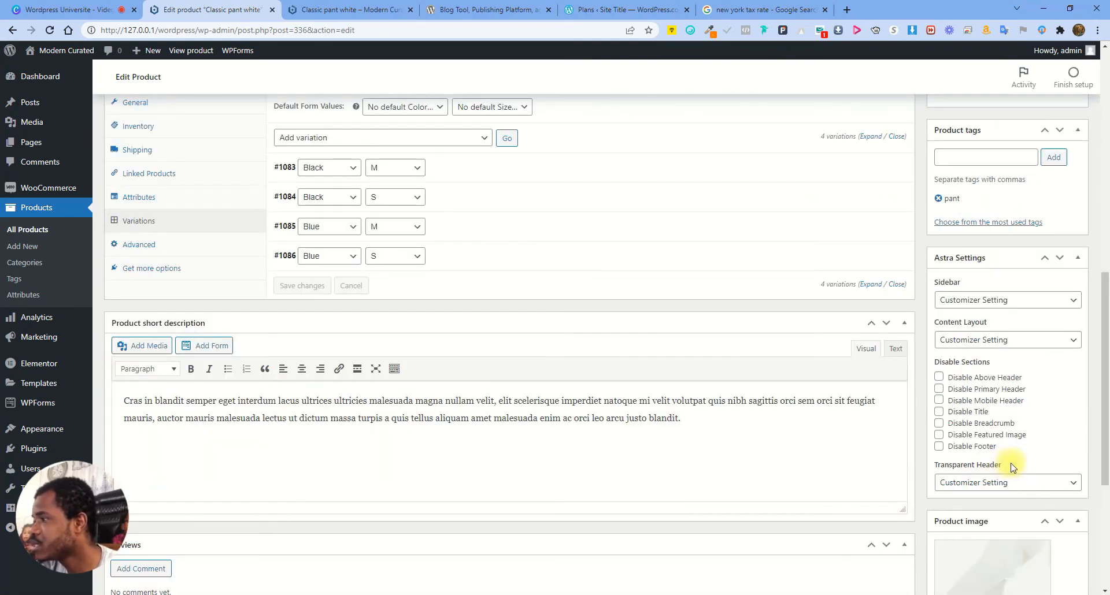
scroll(1032, 329, down, 4)
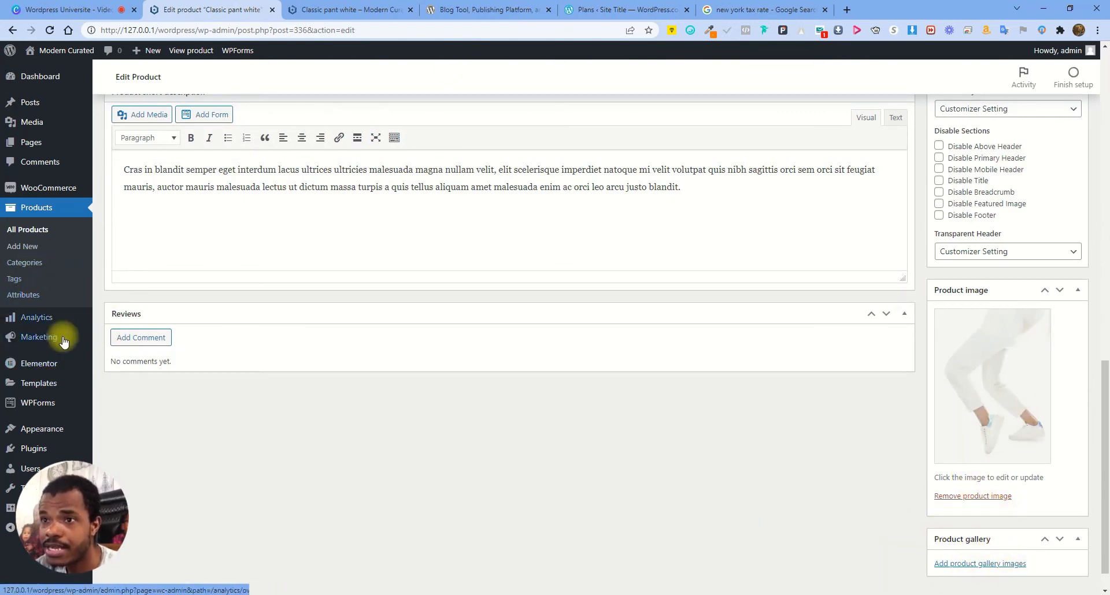
click(30, 294)
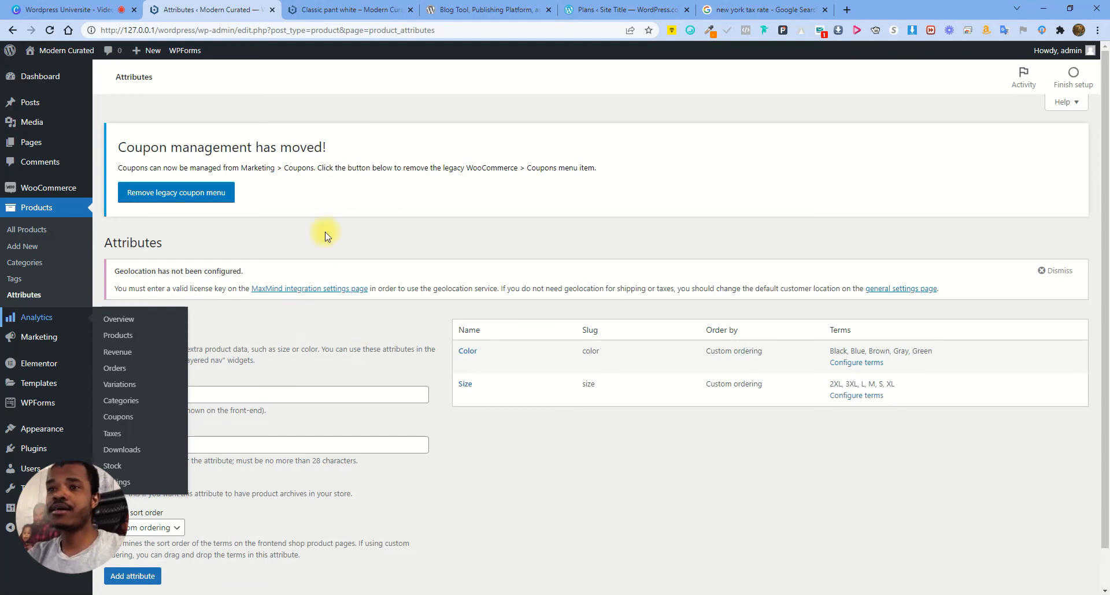
mouse_move(85, 186)
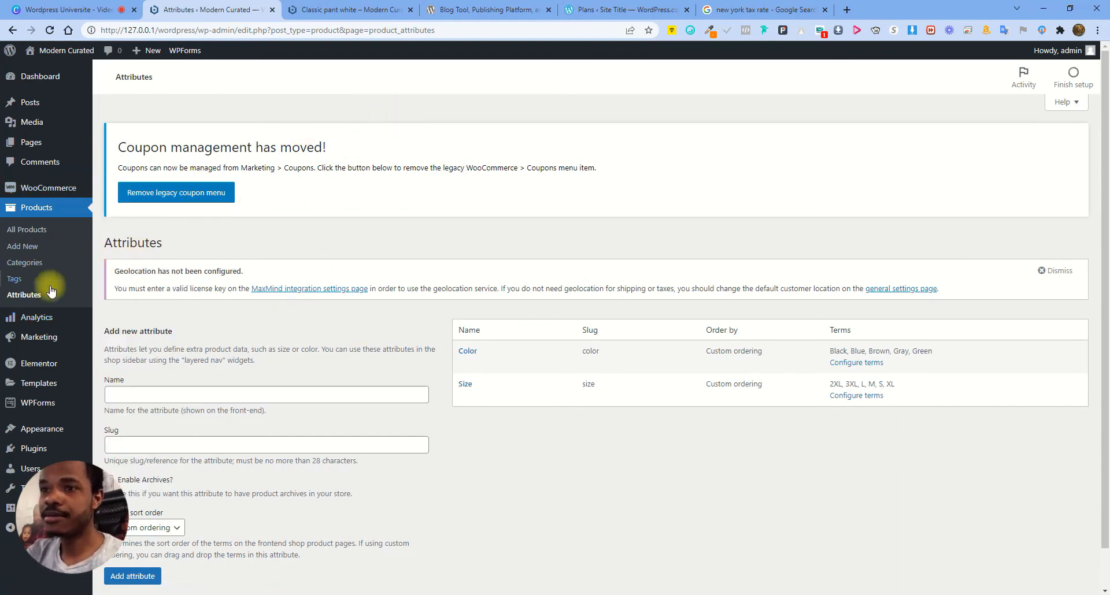
click(41, 317)
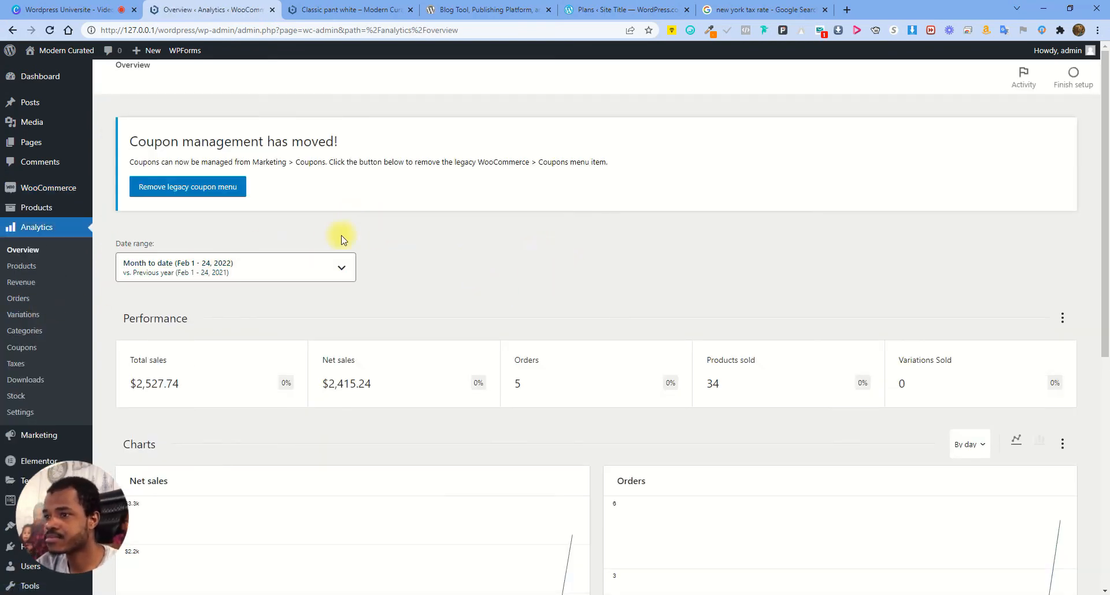
Reload the Analytics Overview page twice to refresh its figures
scroll(344, 240, down, 5)
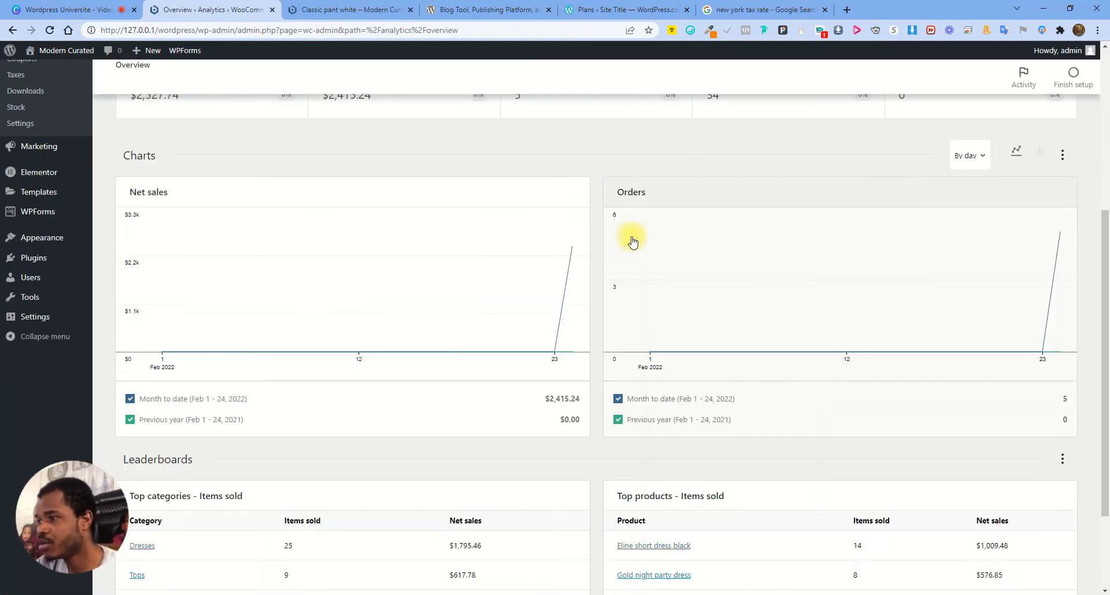
scroll(633, 241, down, 2)
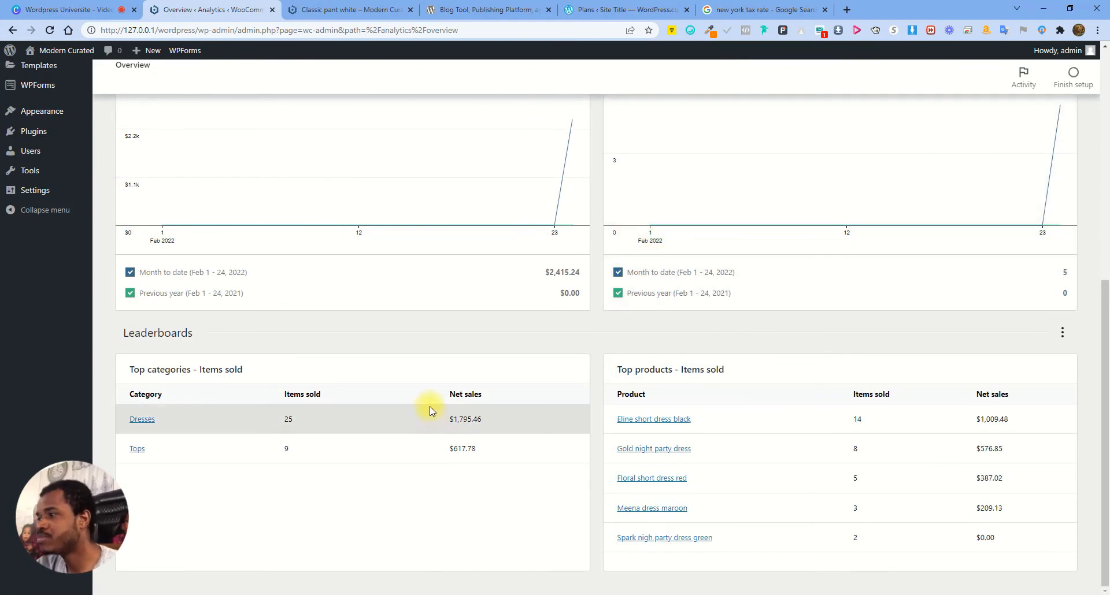
scroll(832, 408, up, 5)
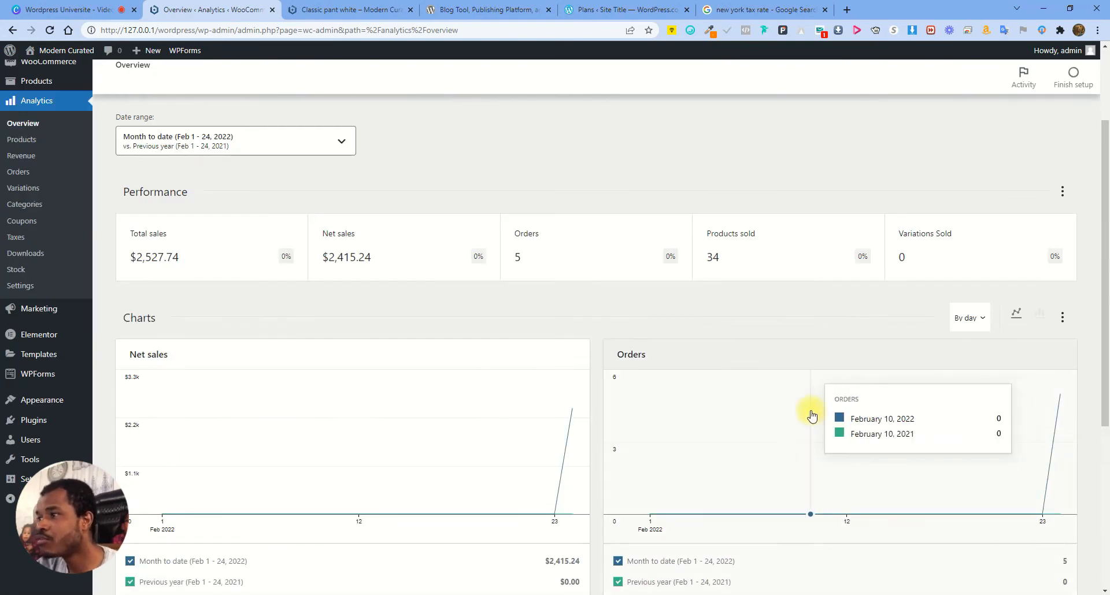
click(50, 30)
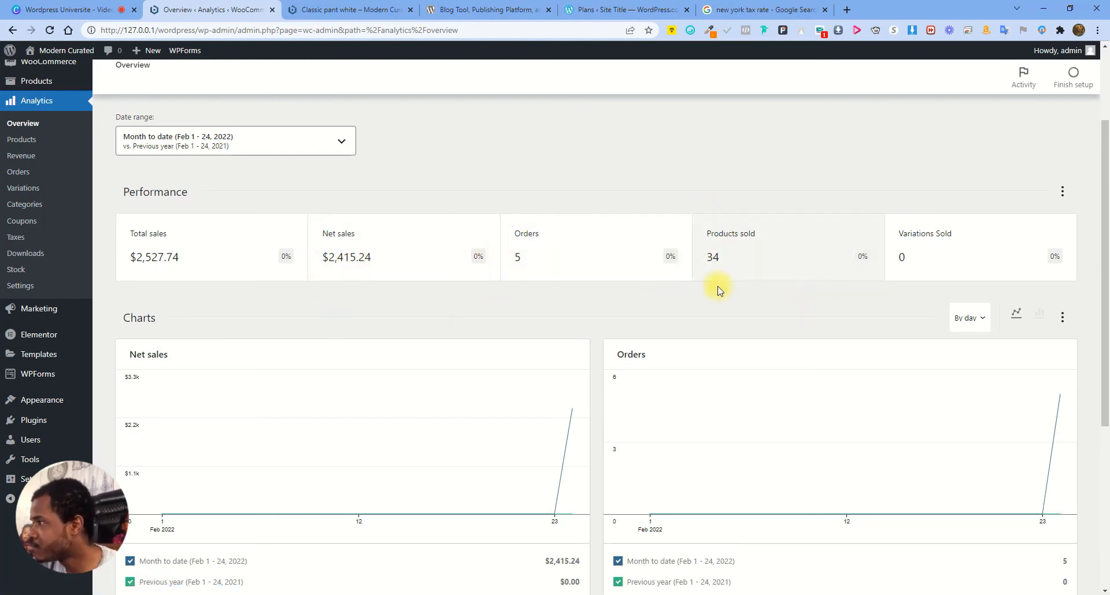
scroll(278, 307, down, 3)
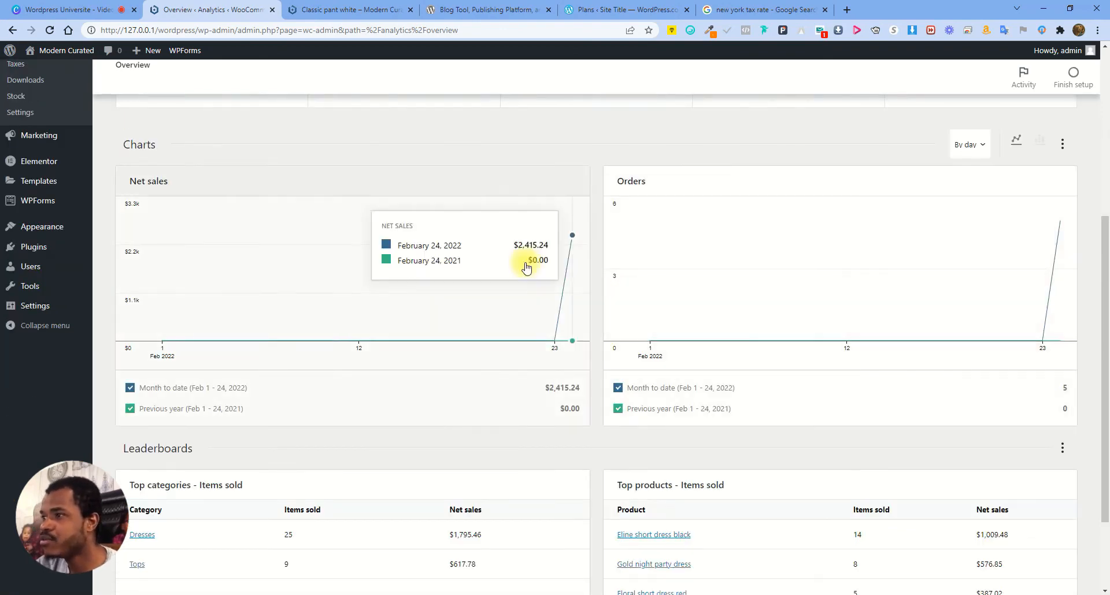
click(54, 30)
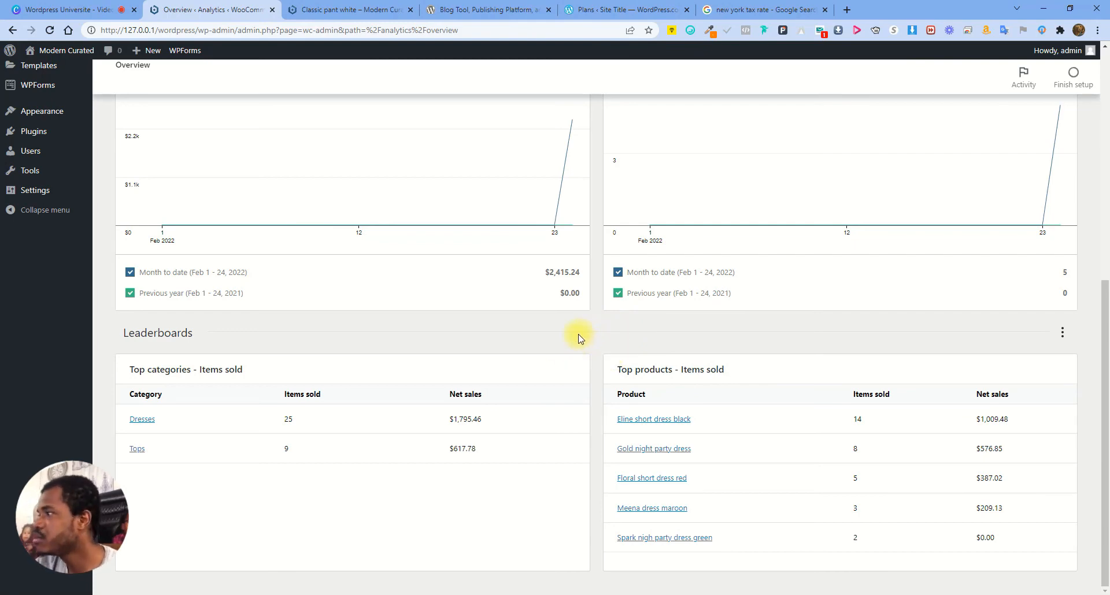
Open the Products analytics report: 34 items sold, $2,413.24 net sales, 5 orders
scroll(411, 338, up, 1)
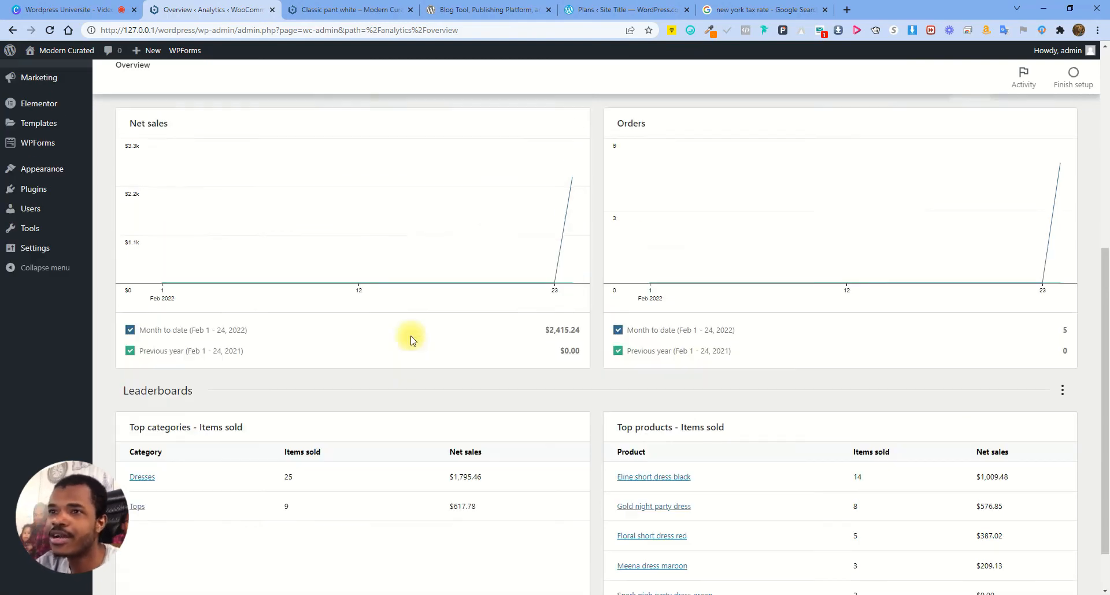
scroll(411, 338, up, 6)
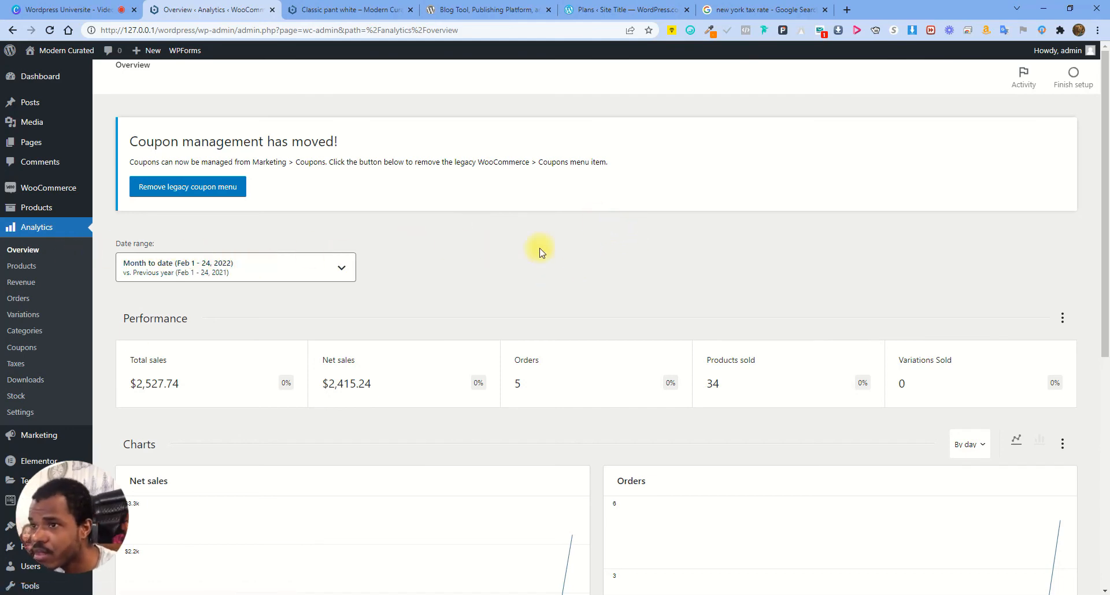
scroll(402, 325, down, 4)
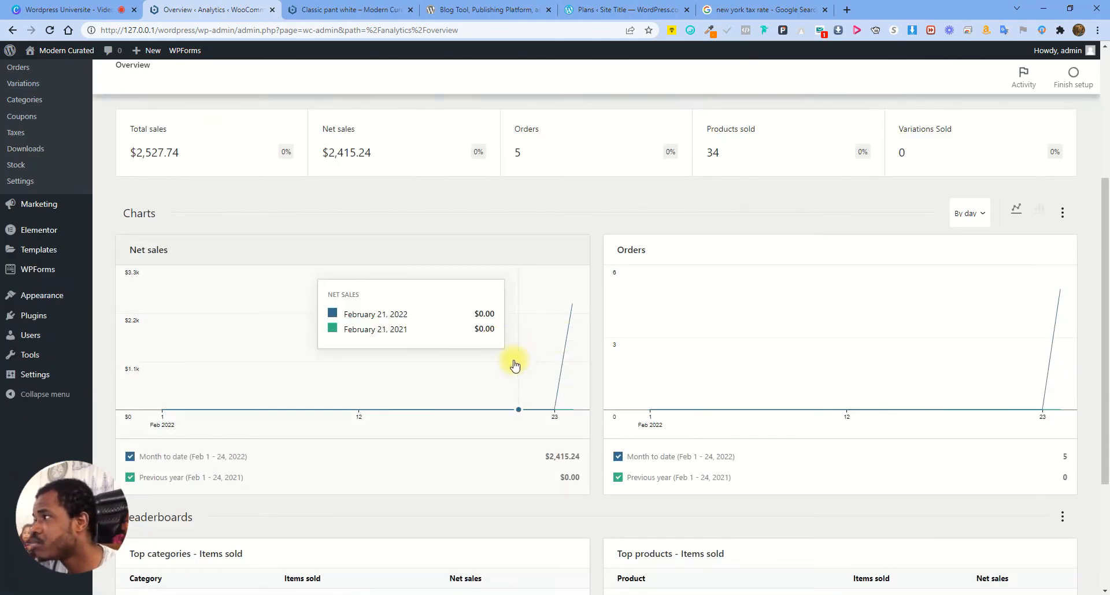
scroll(514, 365, up, 4)
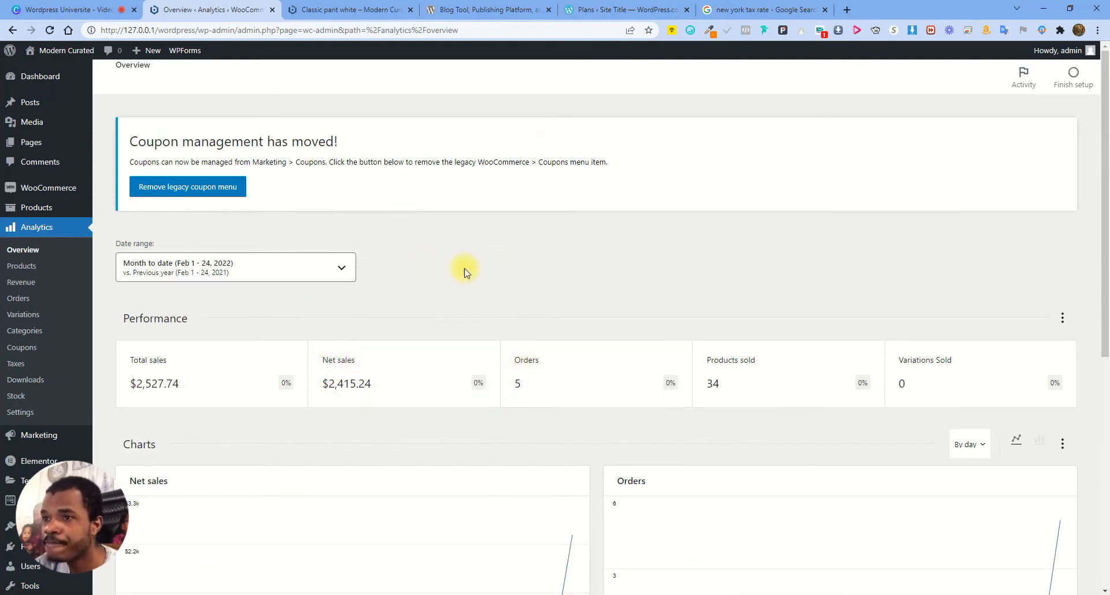
click(22, 265)
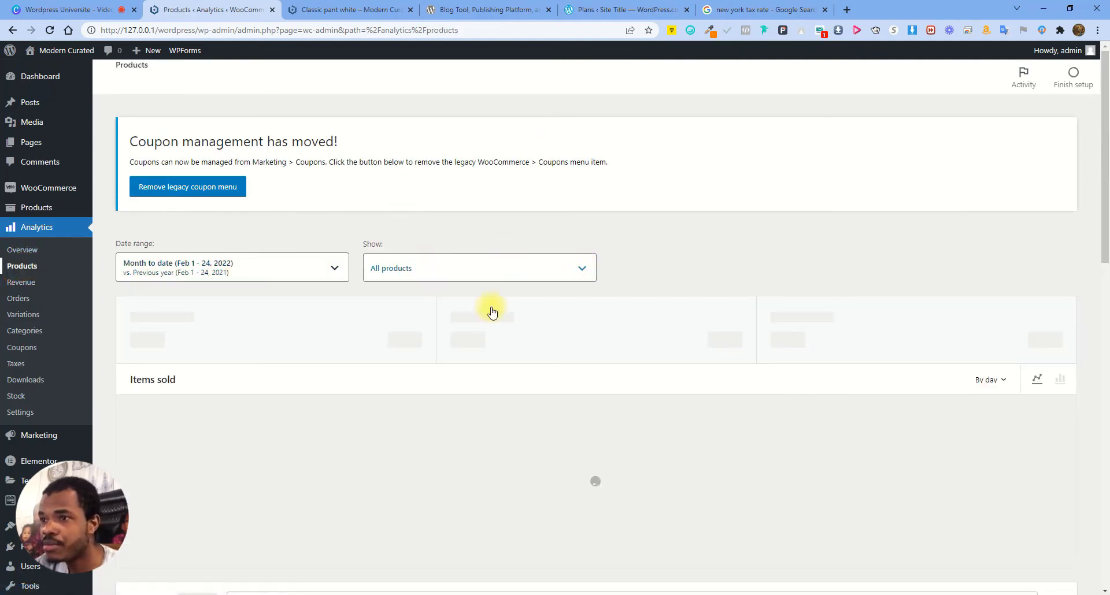
mouse_move(1056, 450)
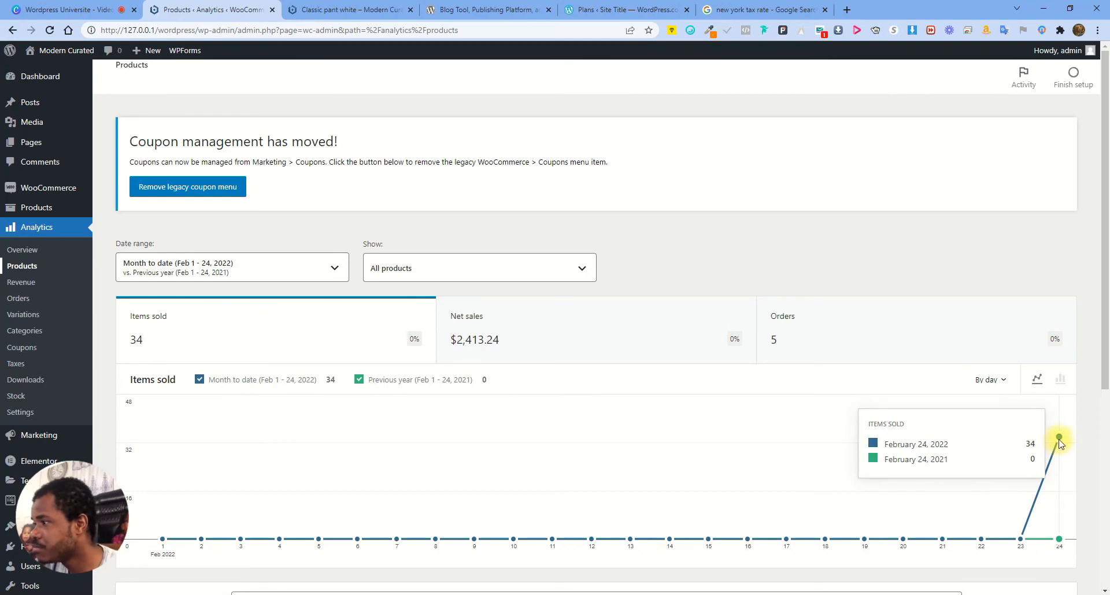
Select all six products in the Products table, then switch to the Revenue report
scroll(411, 330, down, 4)
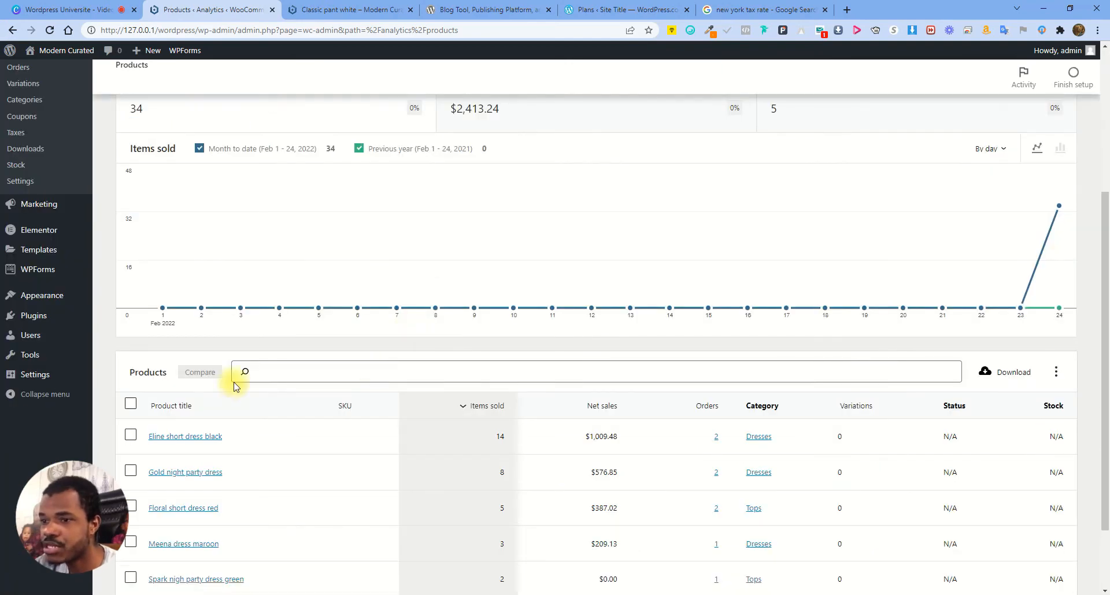
scroll(170, 447, down, 2)
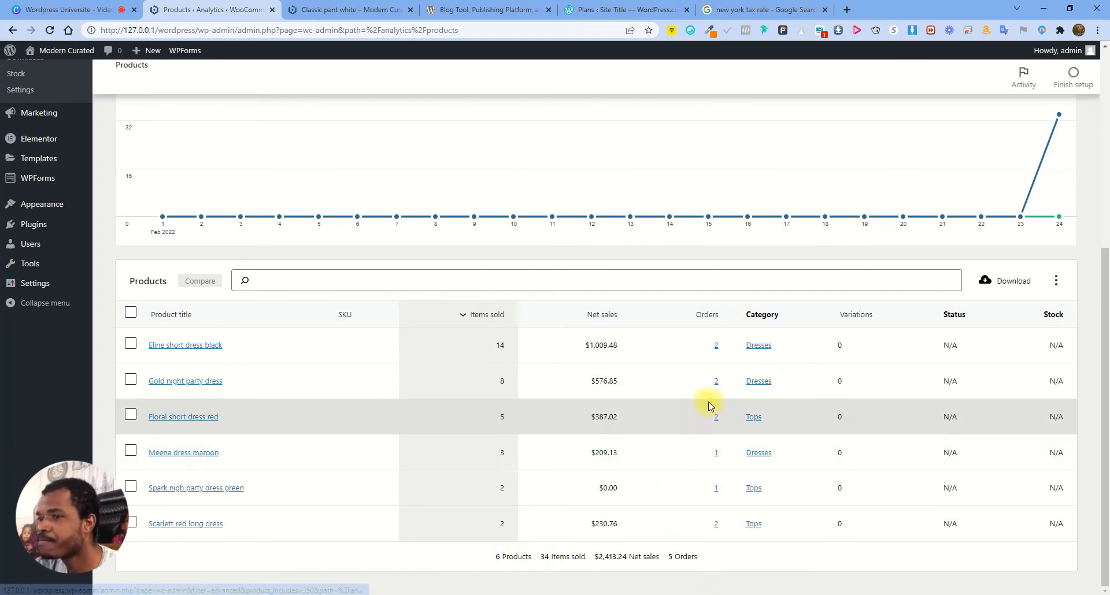
click(131, 312)
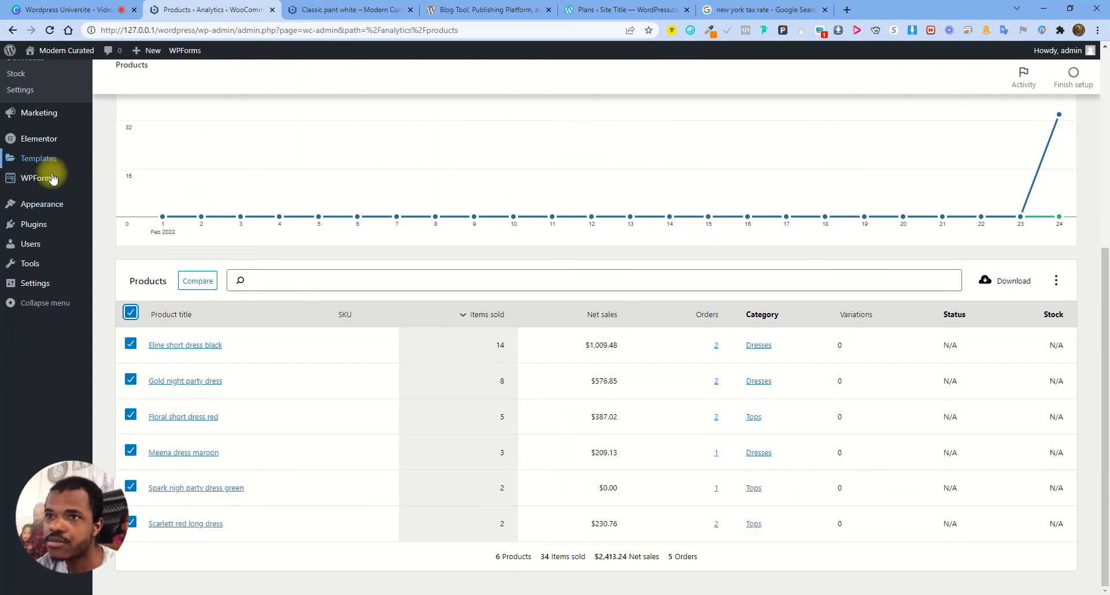
scroll(404, 392, up, 5)
click(22, 284)
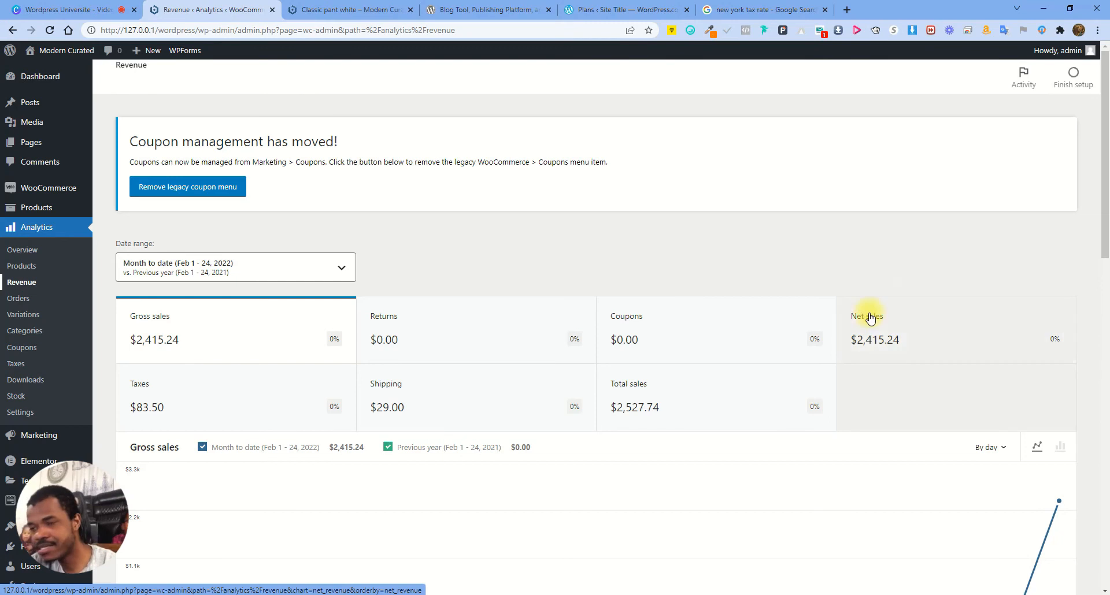
drag(864, 264, 893, 338)
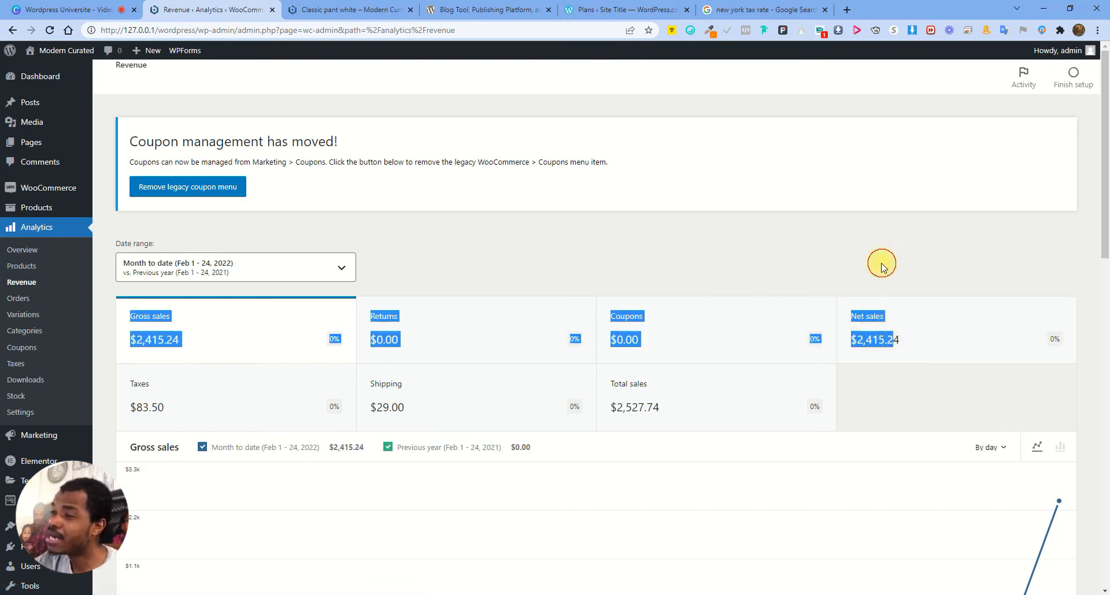
click(845, 253)
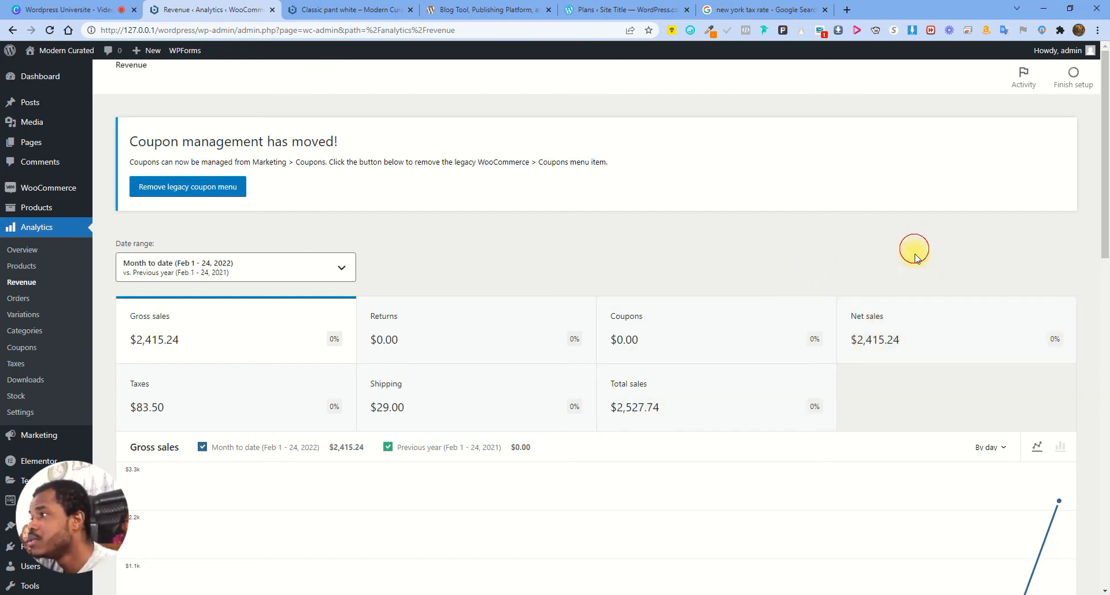
drag(915, 251, 937, 342)
click(907, 283)
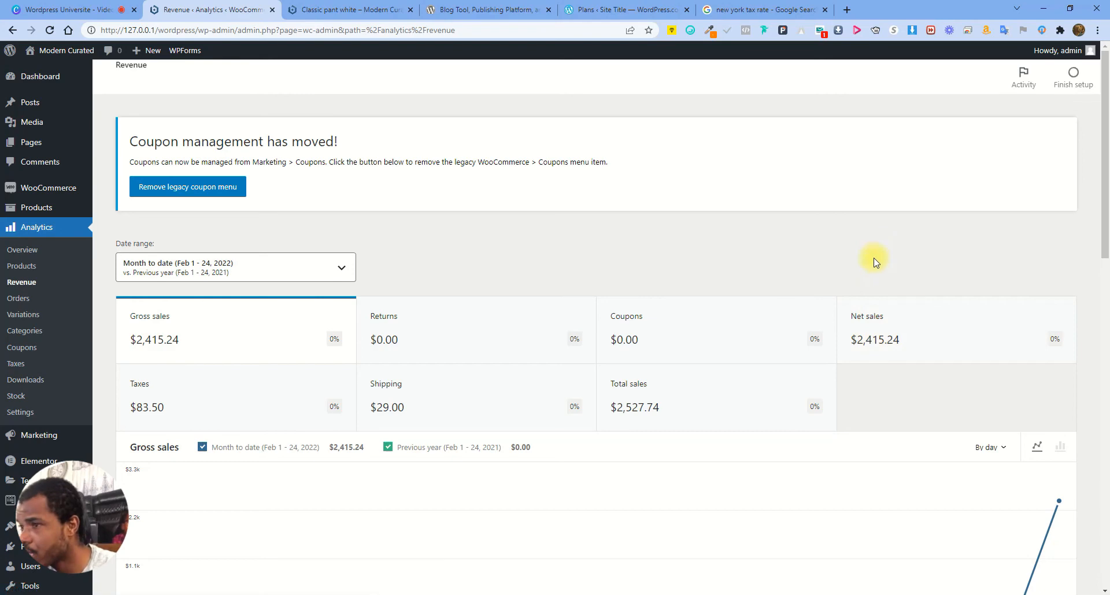
scroll(471, 369, down, 1)
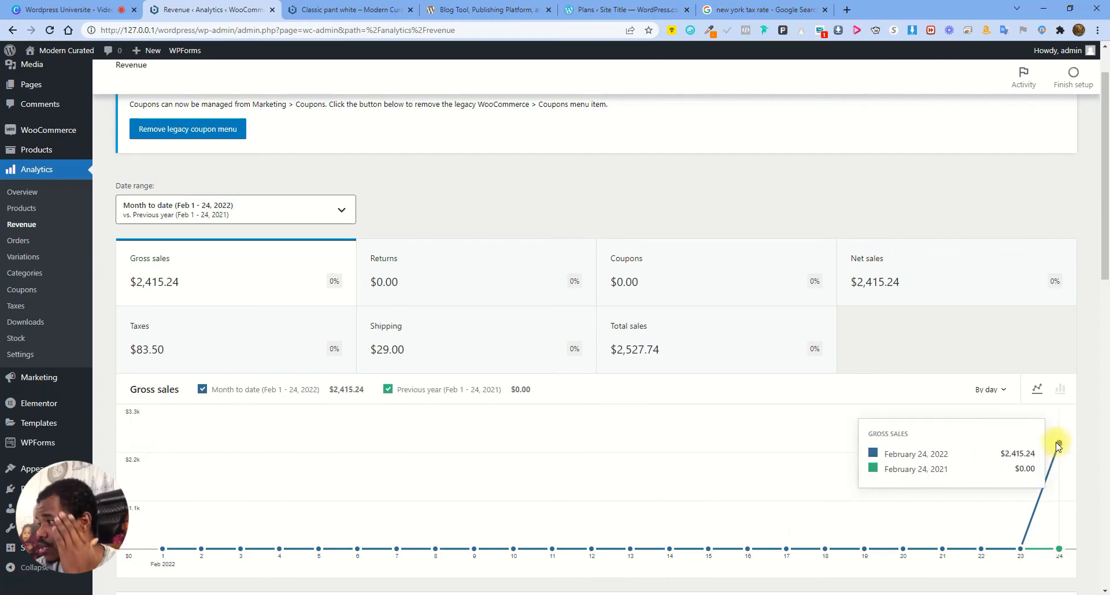
scroll(375, 494, down, 8)
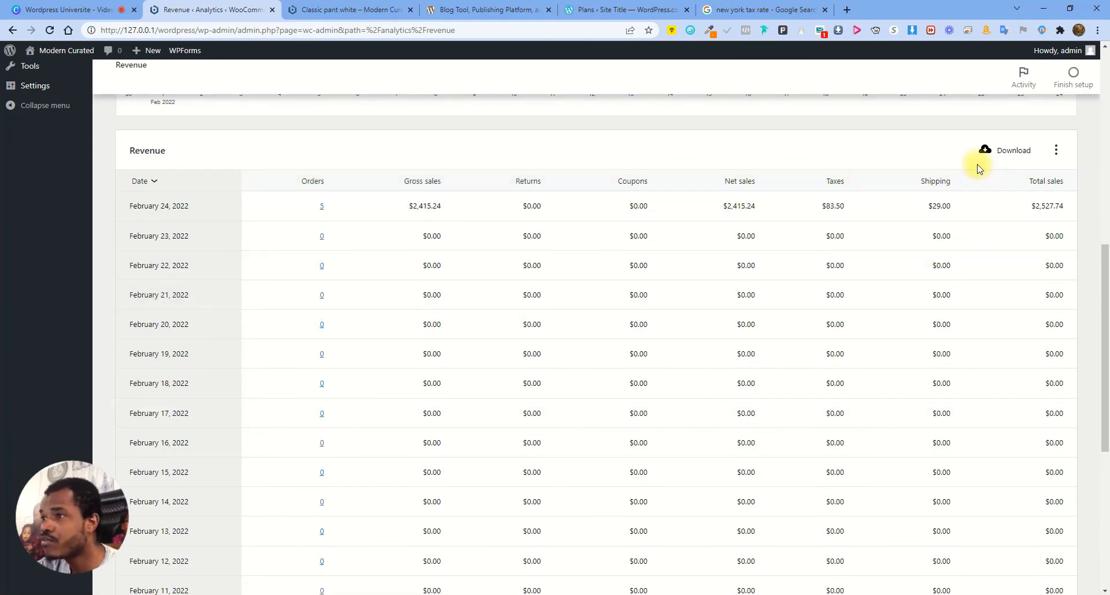
scroll(925, 295, up, 4)
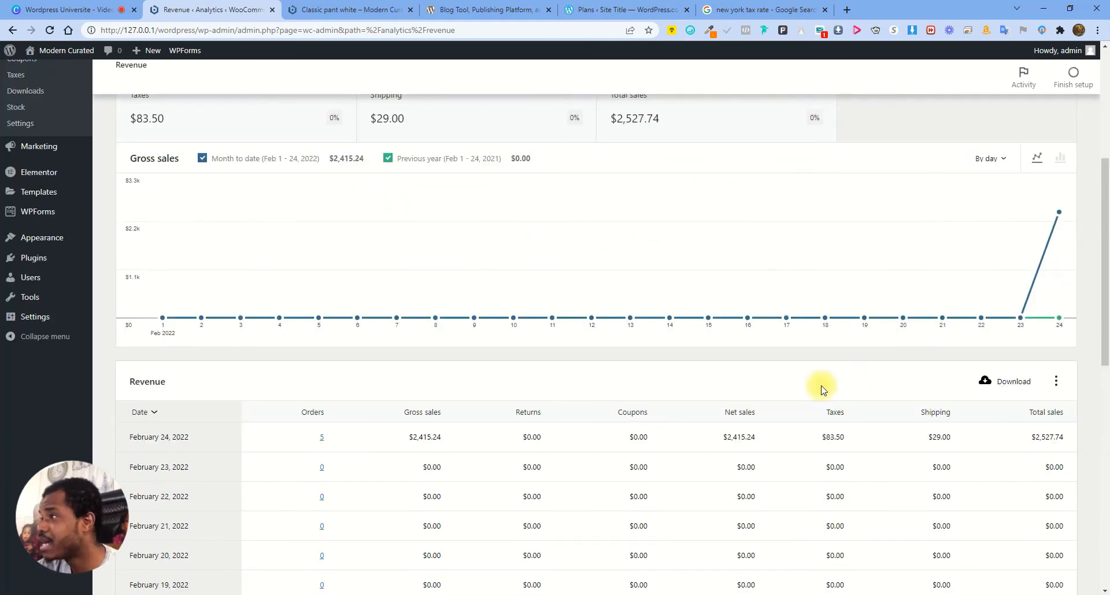
scroll(776, 294, down, 4)
scroll(571, 374, down, 6)
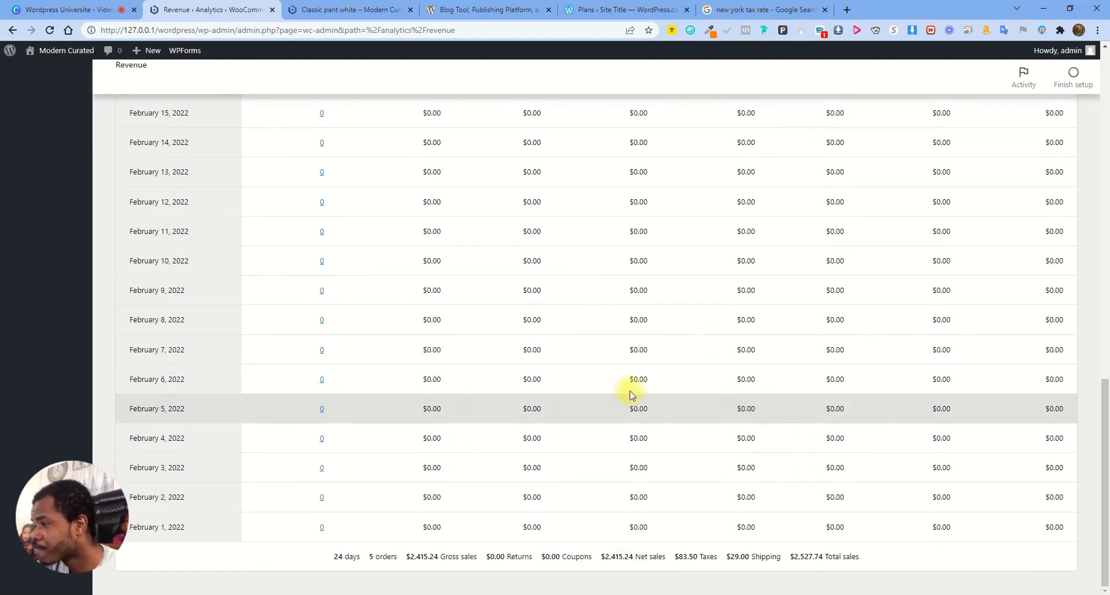
scroll(844, 414, up, 8)
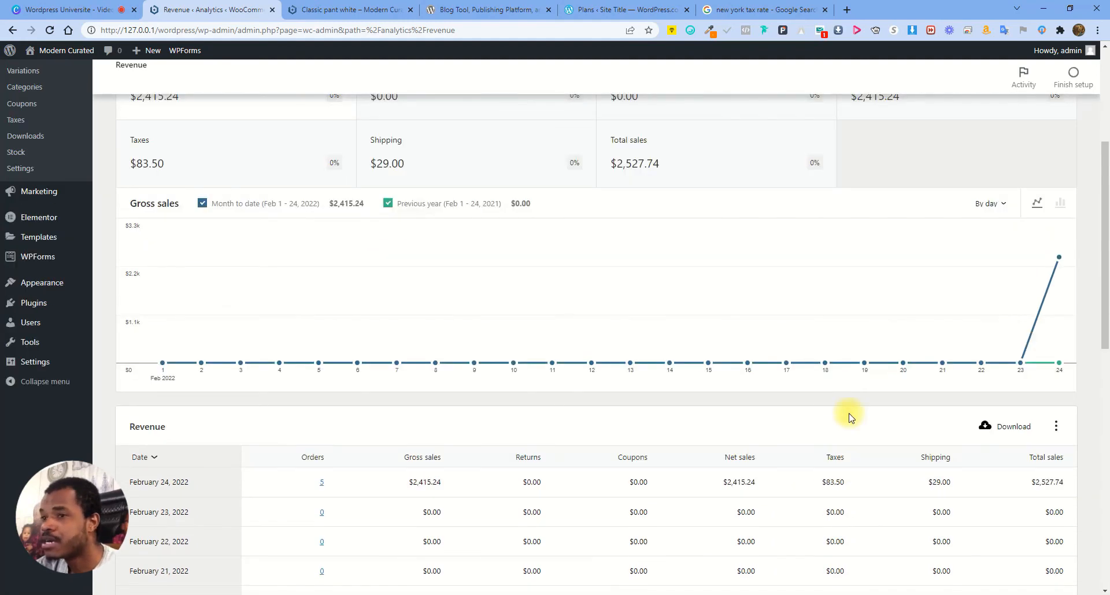
Export the revenue report as a CSV into Downloads and open it in Excel
click(1014, 428)
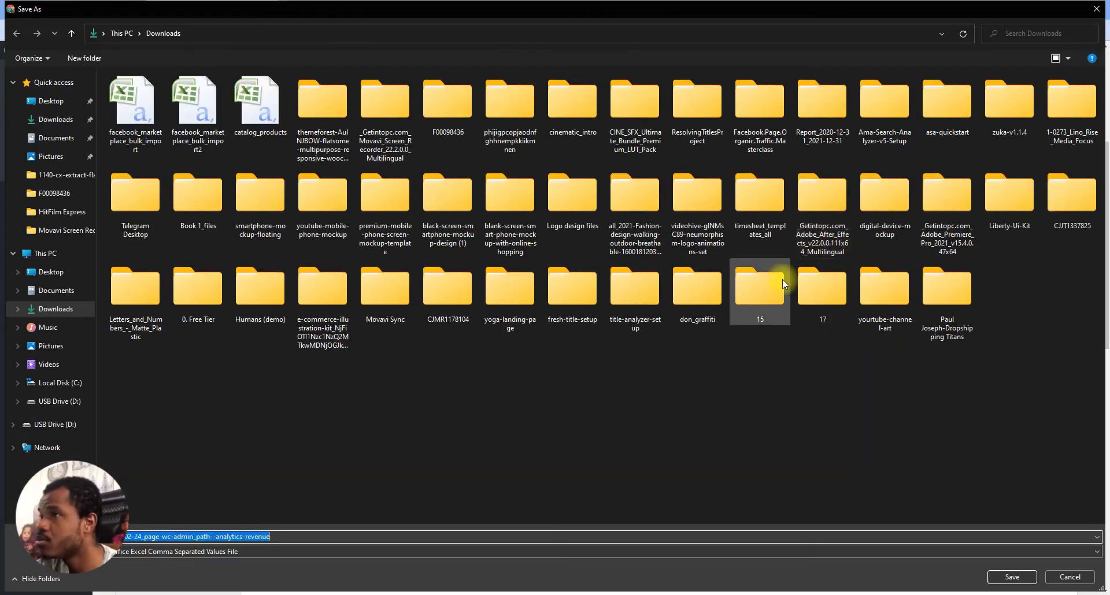
click(1012, 577)
click(85, 585)
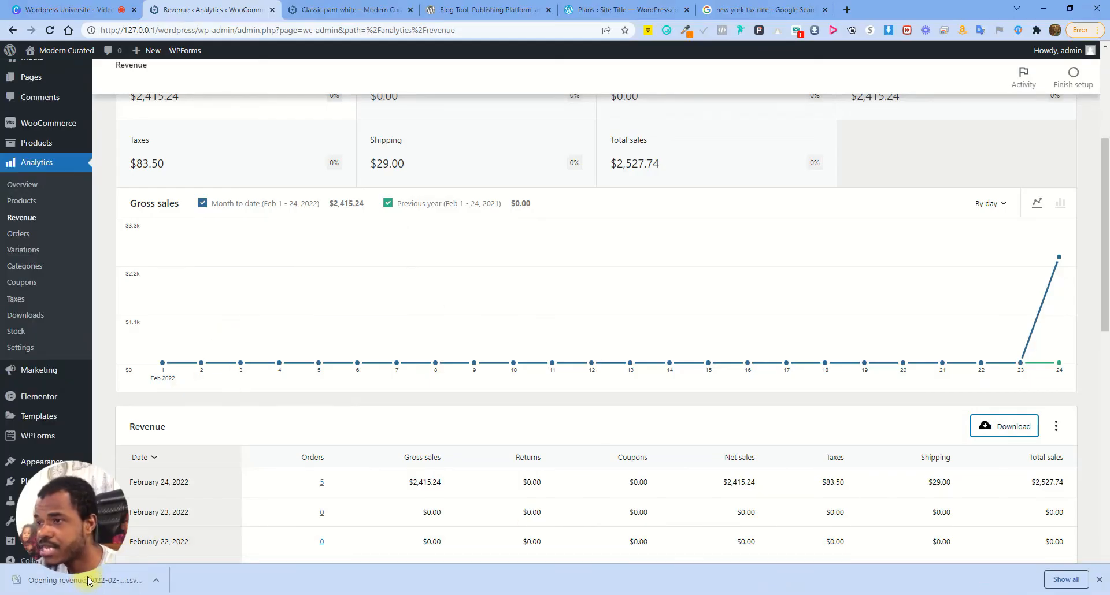
scroll(495, 520, down, 10)
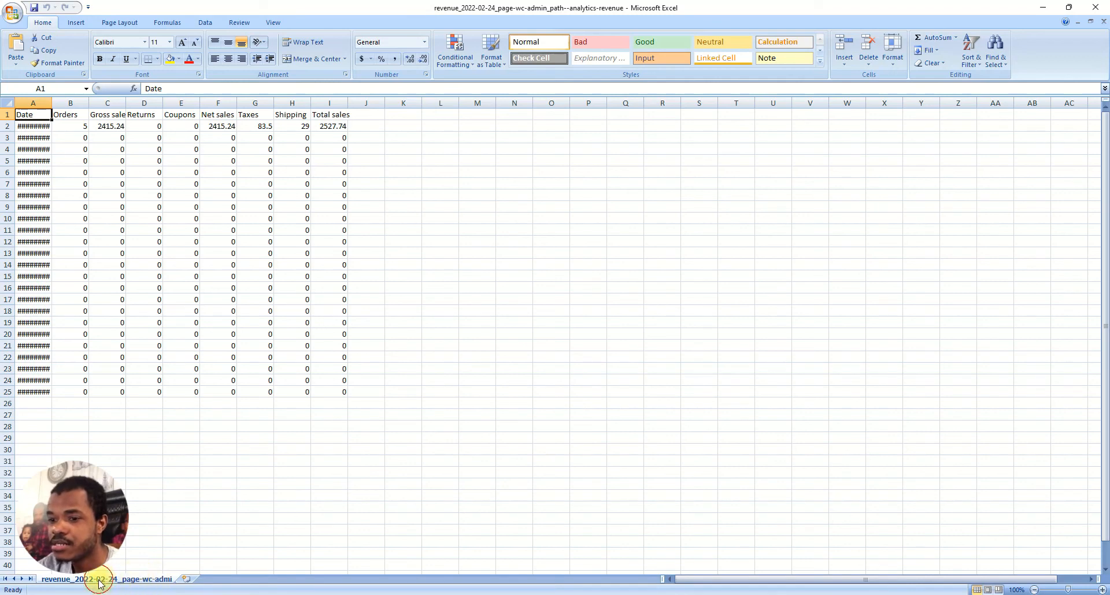
mouse_move(701, 578)
mouse_down()
mouse_move(806, 578)
mouse_move(694, 578)
mouse_up()
Inspect row 2 values (gross sales 2415.24, net sales, taxes 83.5) and the A2 date
click(339, 128)
click(110, 127)
click(216, 127)
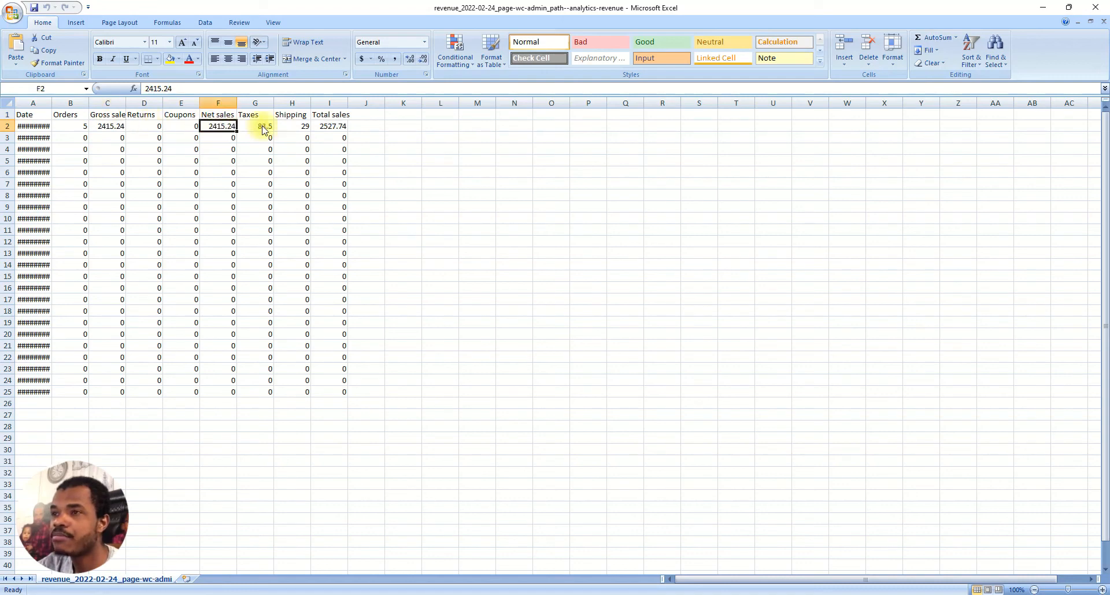
click(257, 125)
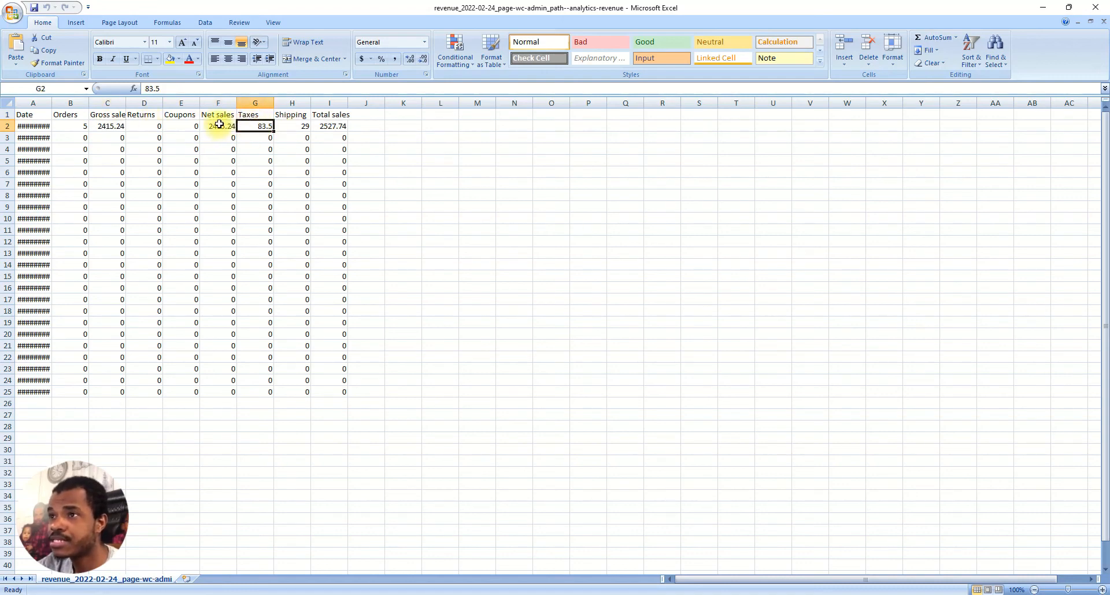
click(34, 129)
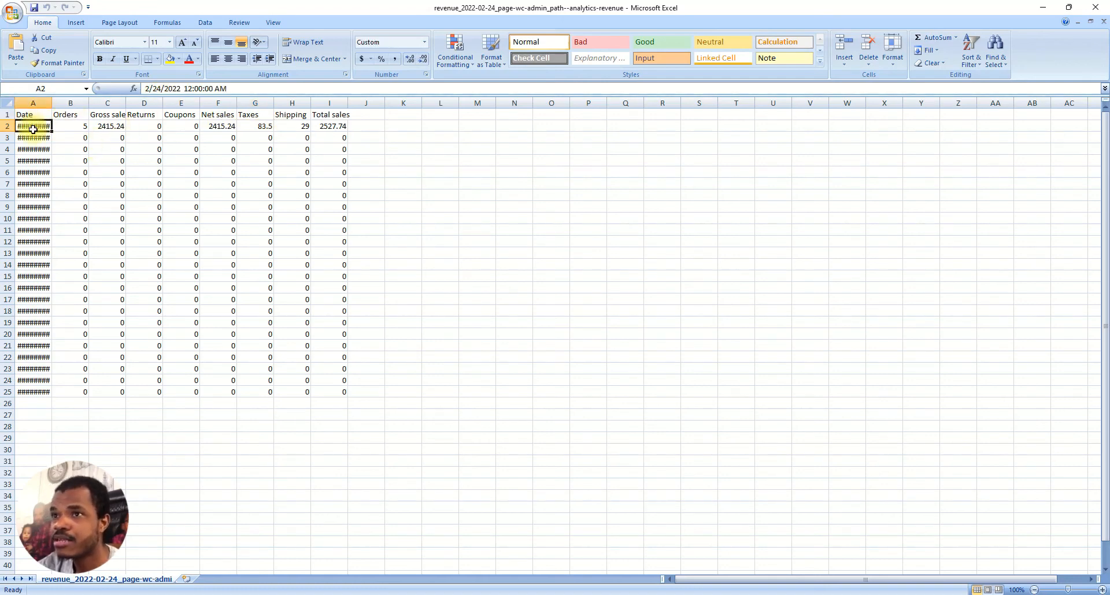
click(202, 89)
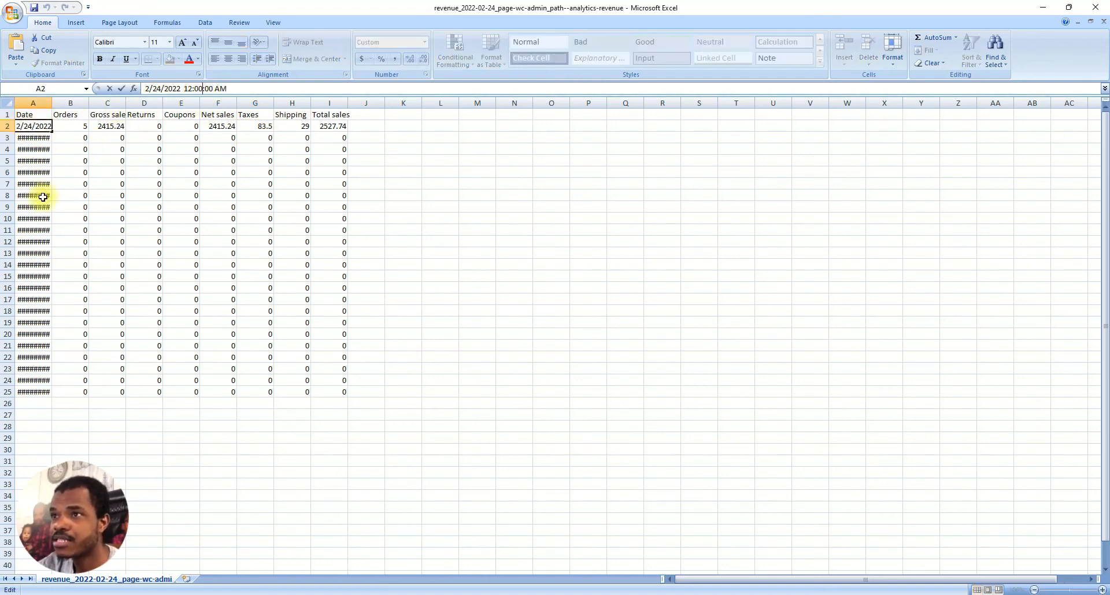
click(34, 141)
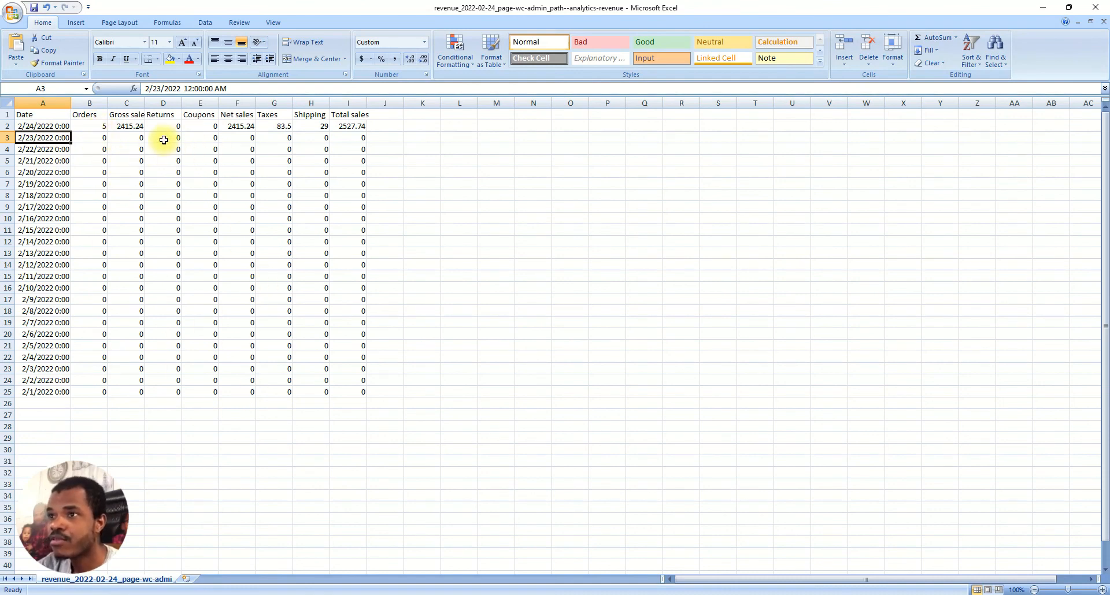
Check the Coupons, Returns and Taxes values in row 2, then close Excel without saving
click(138, 128)
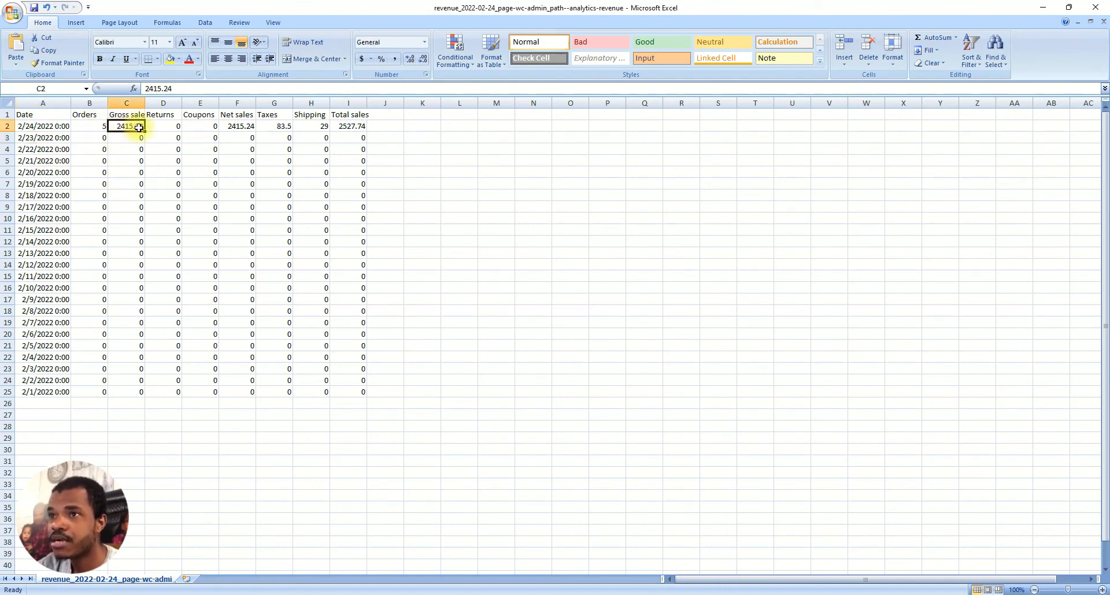
click(190, 126)
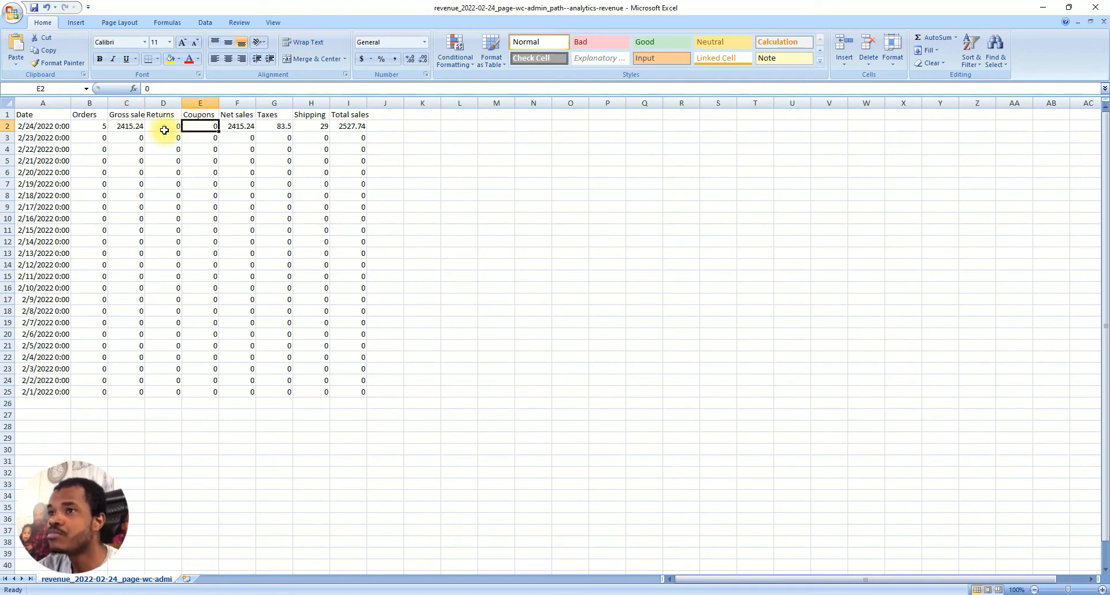
click(169, 123)
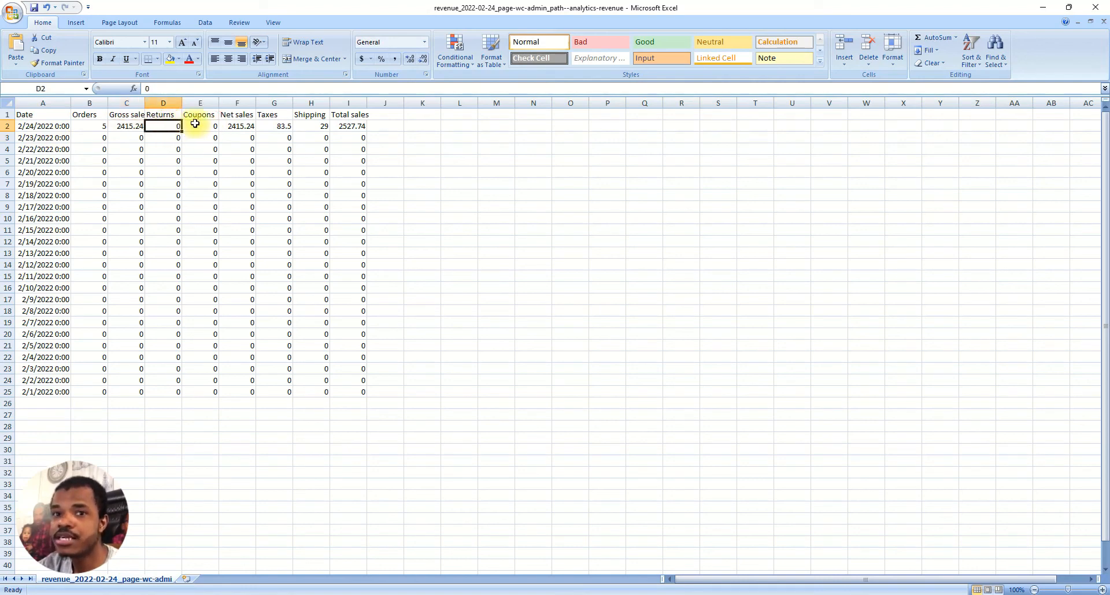
click(273, 124)
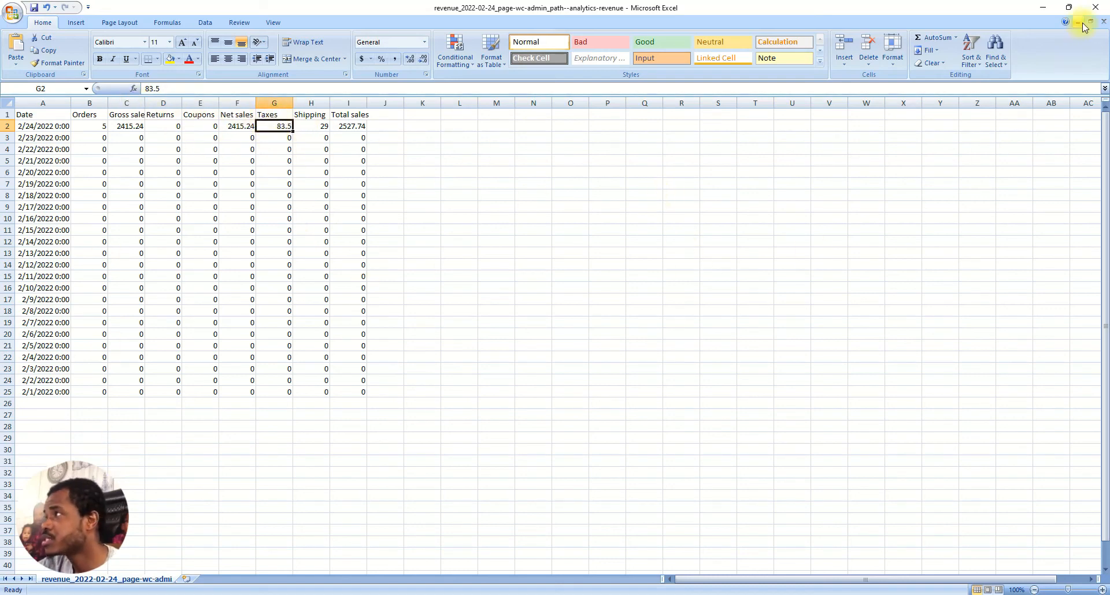
click(1095, 8)
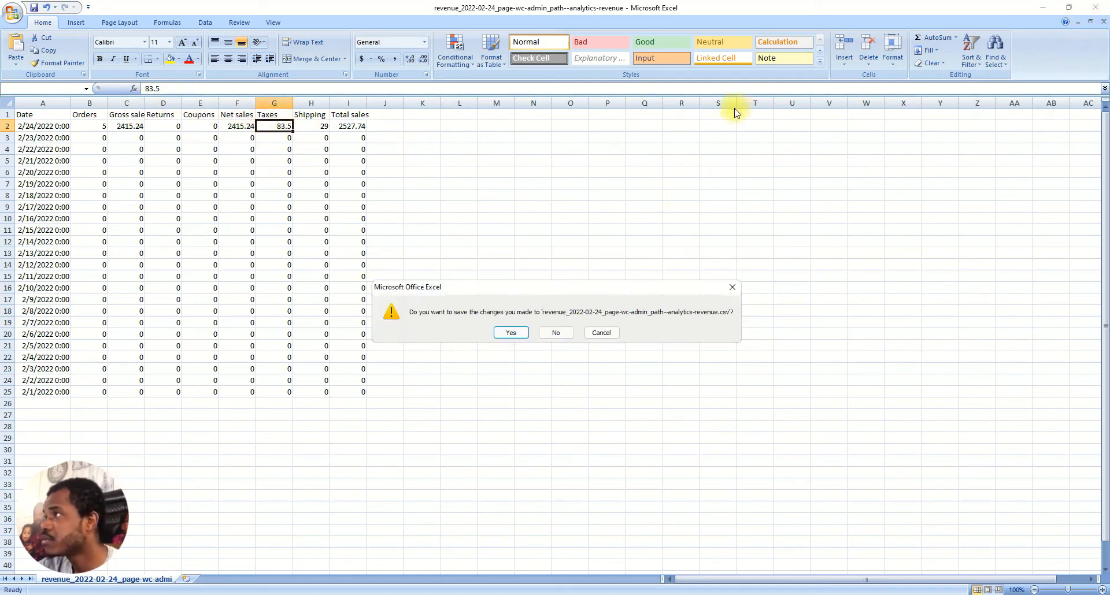
click(560, 333)
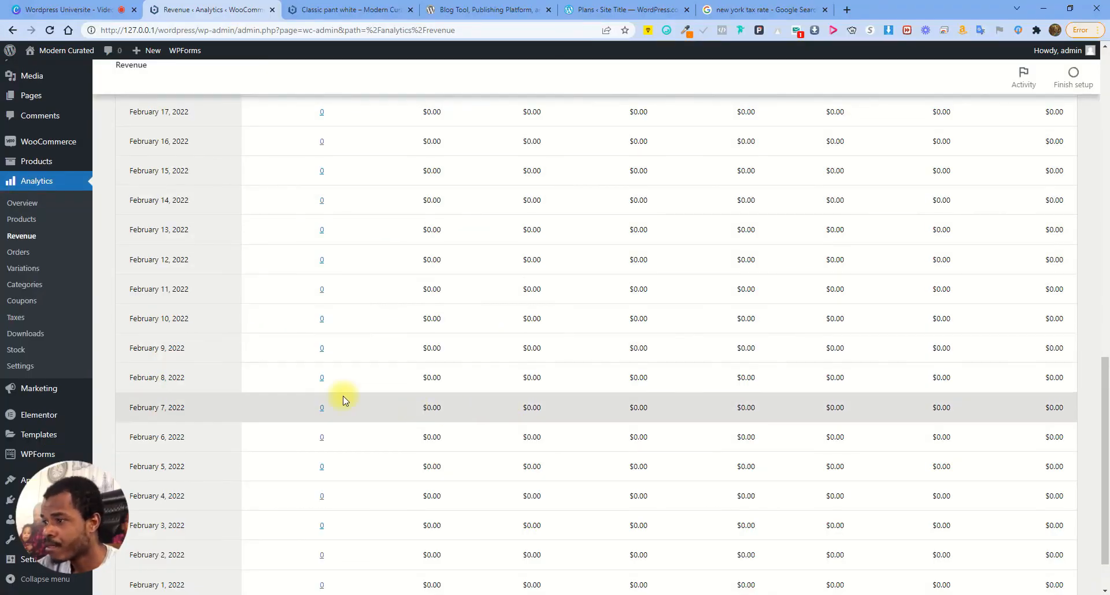
Open the Orders analytics report, reload it, and scroll through the orders table
click(19, 252)
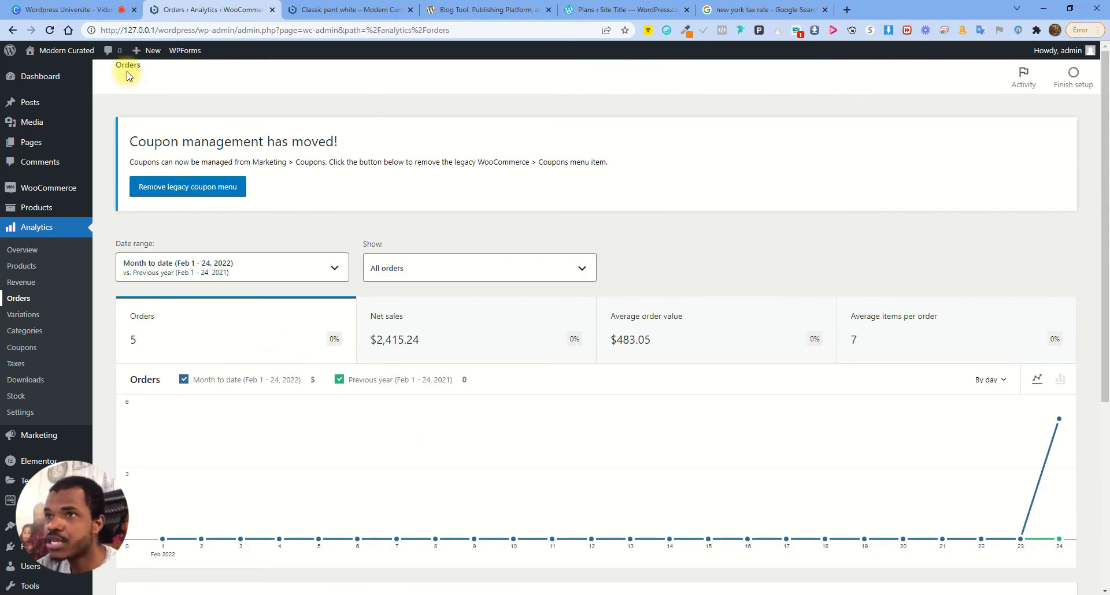
click(50, 31)
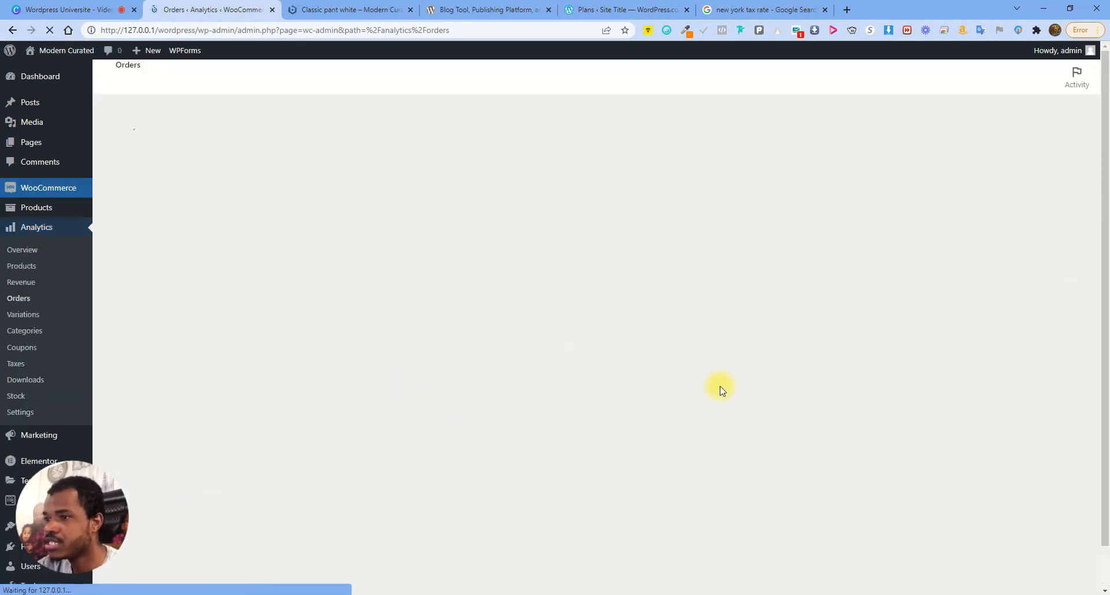
scroll(719, 382, down, 5)
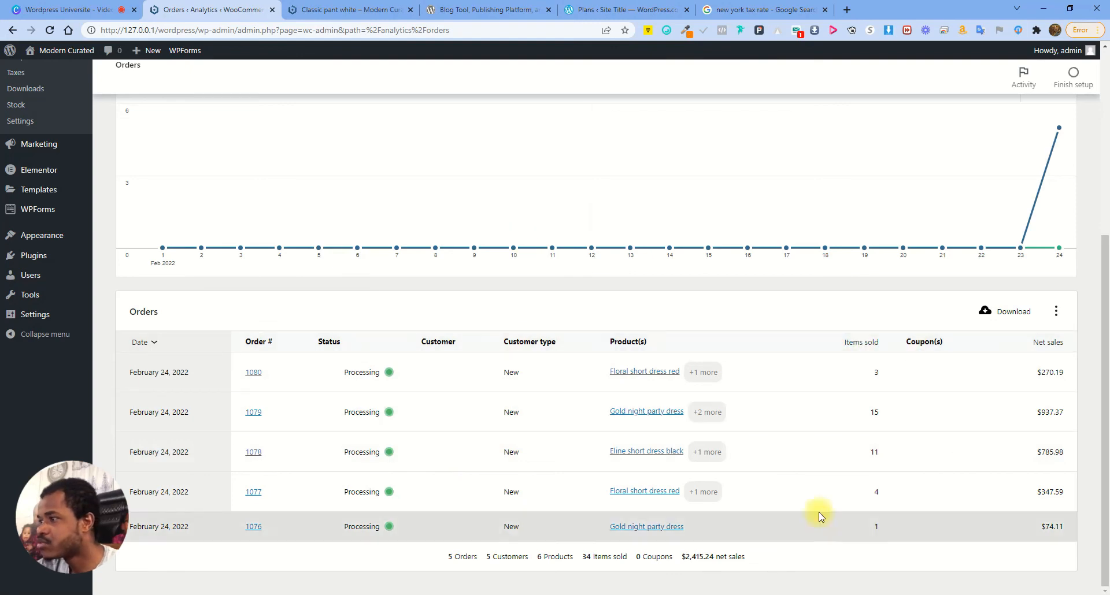
scroll(381, 356, up, 5)
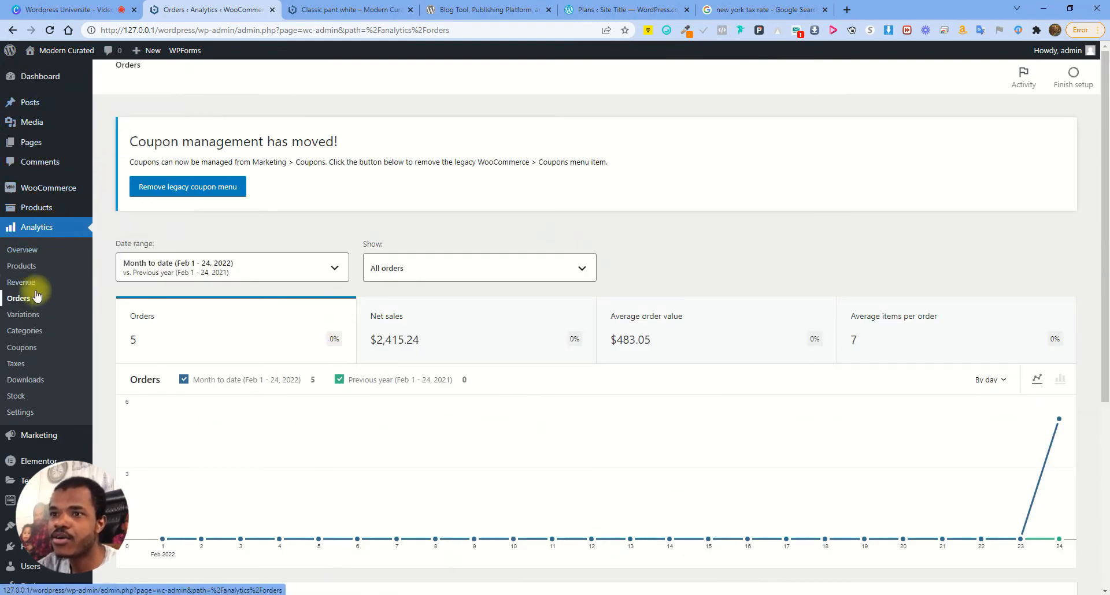
Open the store's orders list in a new tab and open order #1080 for editing
mouse_move(49, 188)
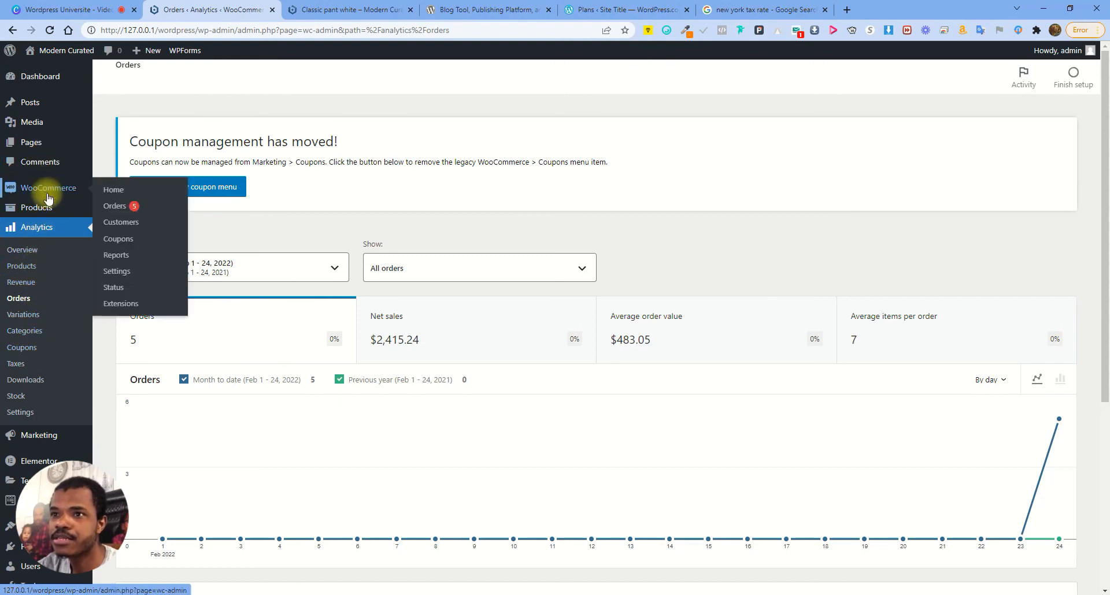
right_click(114, 207)
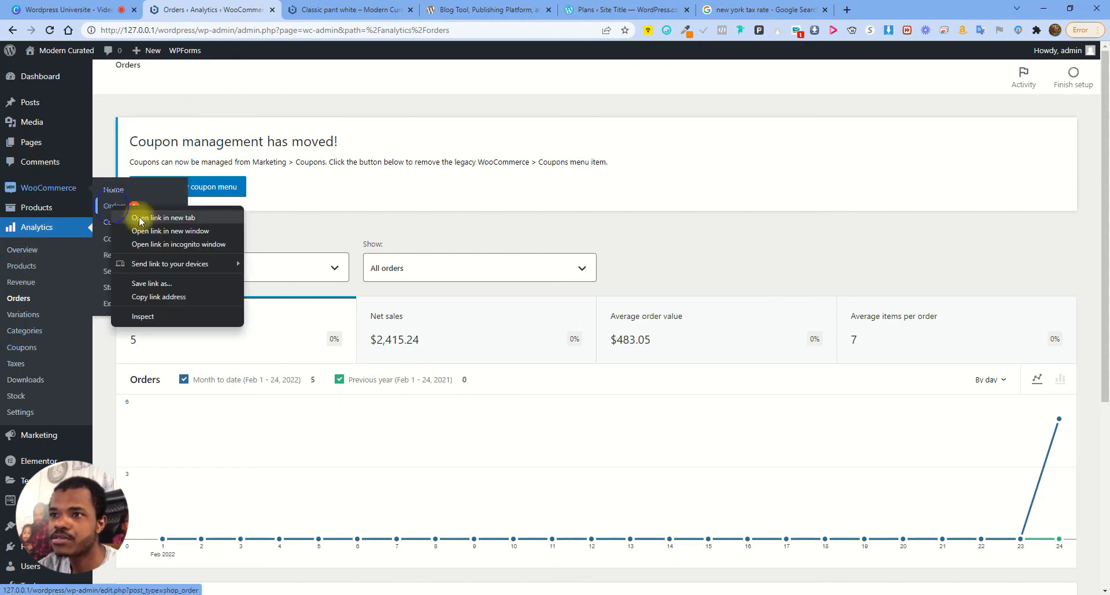
click(185, 224)
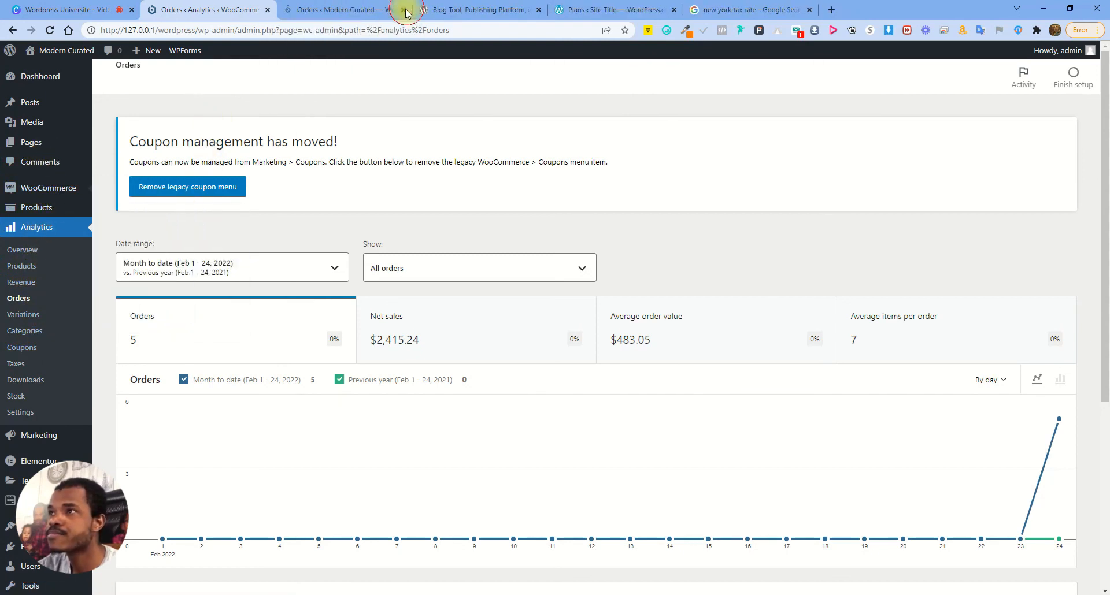
click(327, 16)
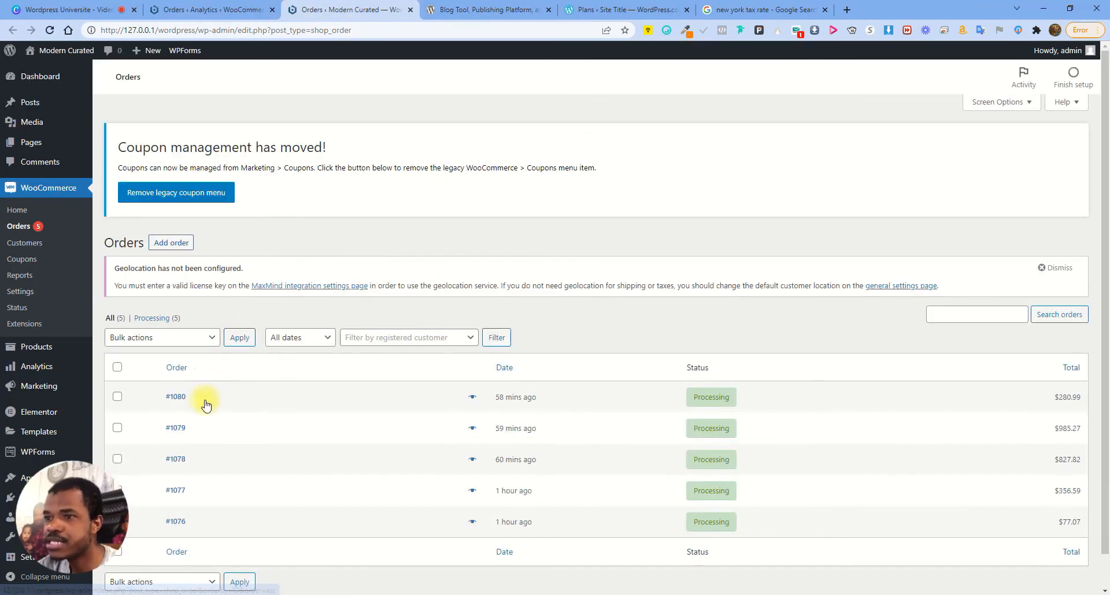
click(180, 402)
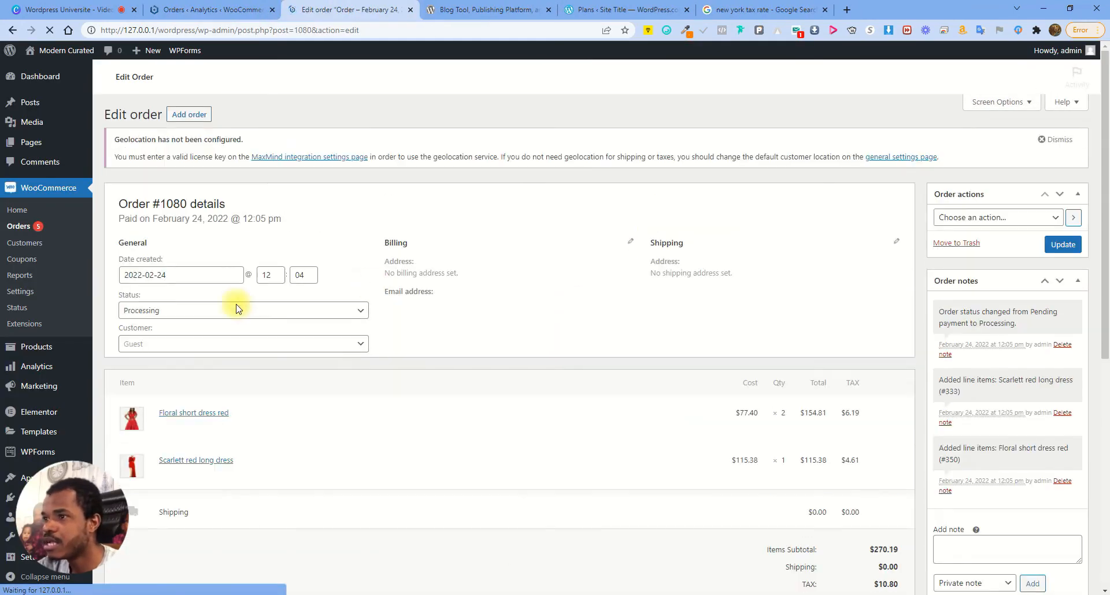
Change order #1080's status to Completed and save it
scroll(670, 463, down, 3)
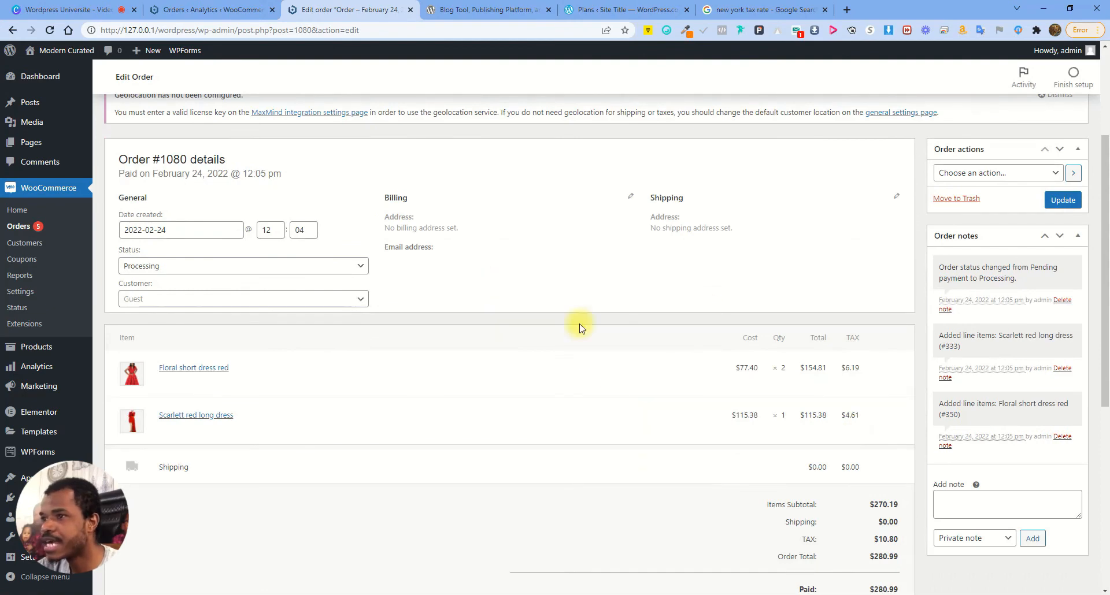
click(234, 267)
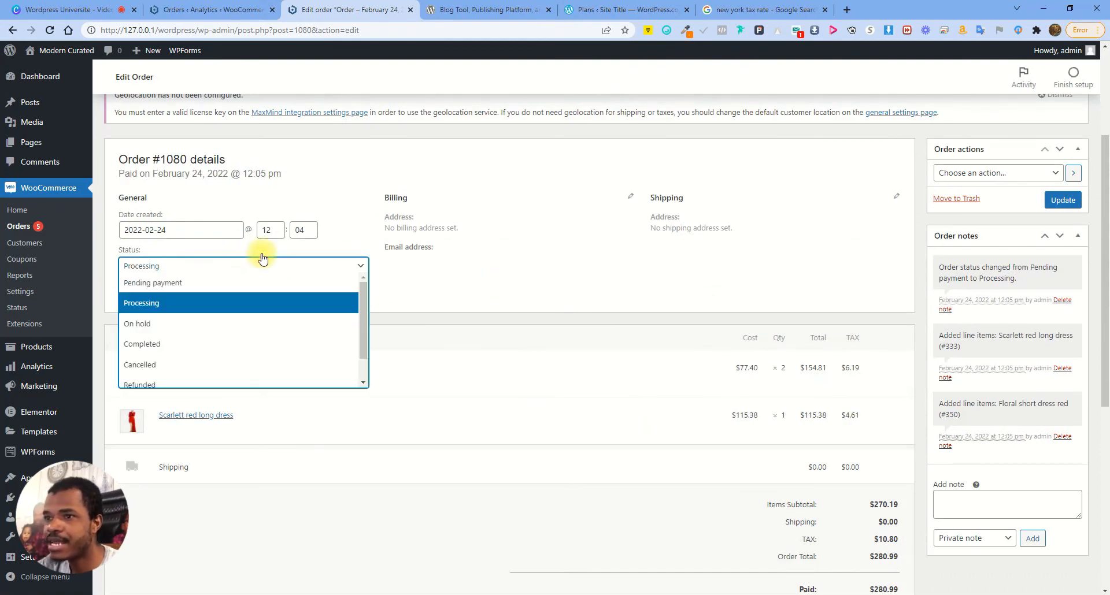
click(177, 347)
click(1061, 201)
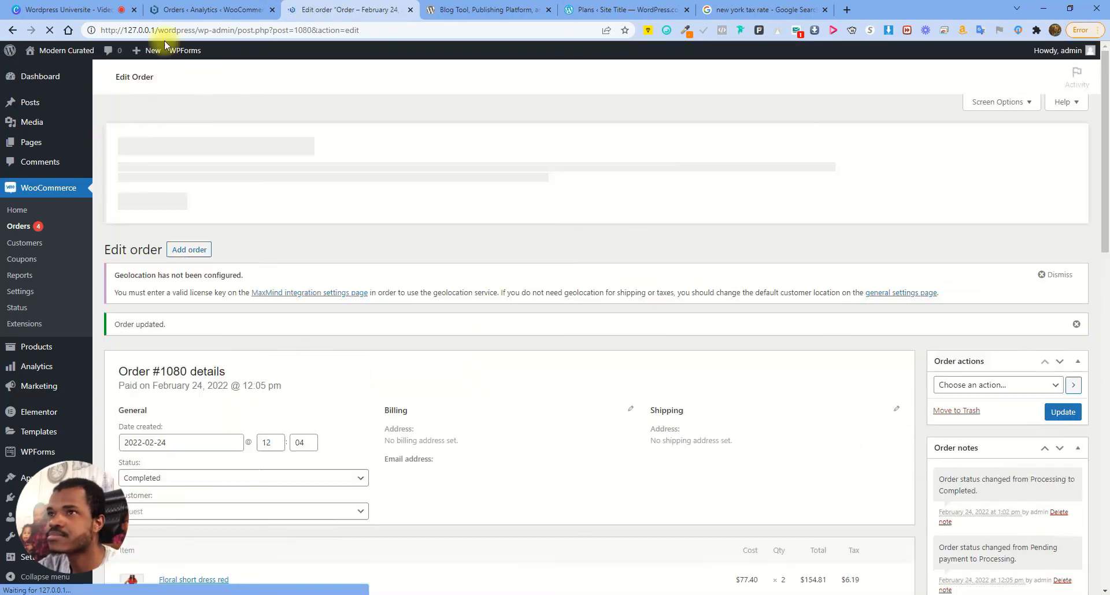
Return to the Orders analytics report and refresh it
click(202, 10)
scroll(434, 426, down, 5)
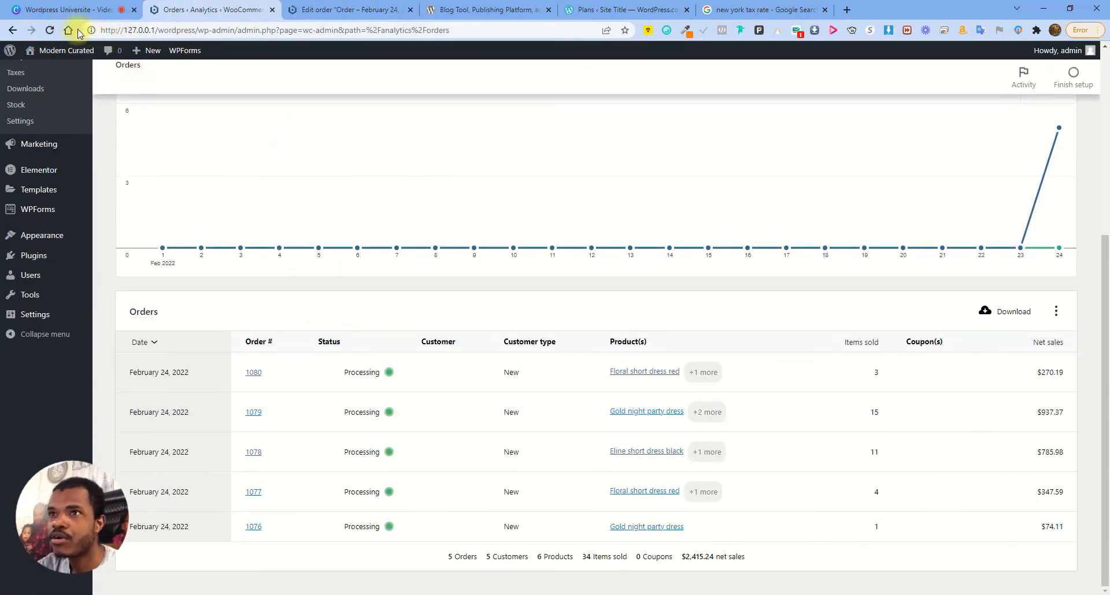
click(49, 30)
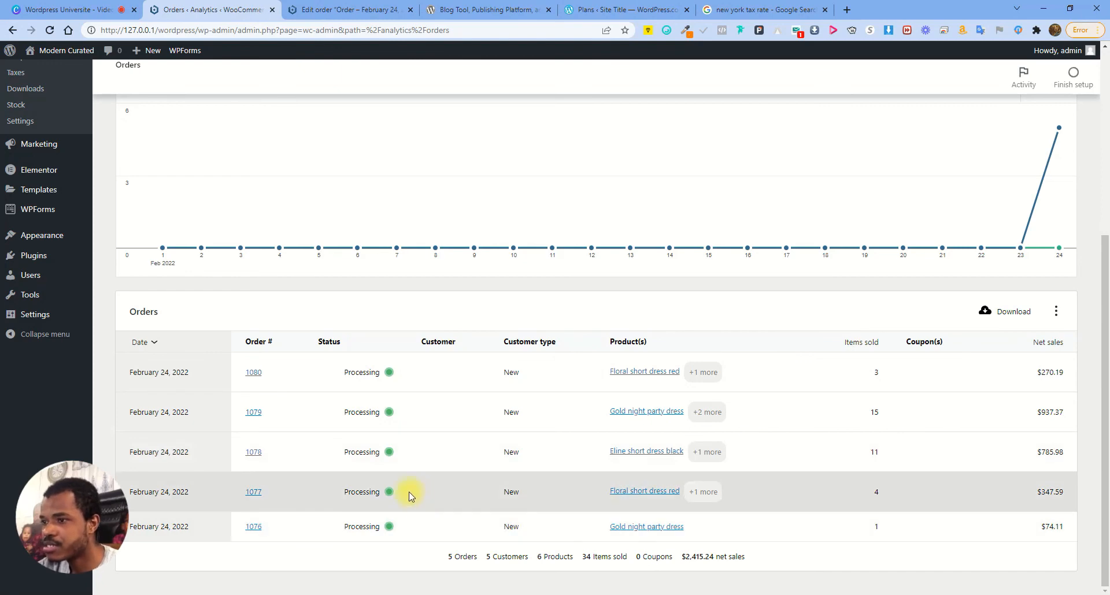
Recheck order #1080, keep its status as Completed, and save again
click(332, 7)
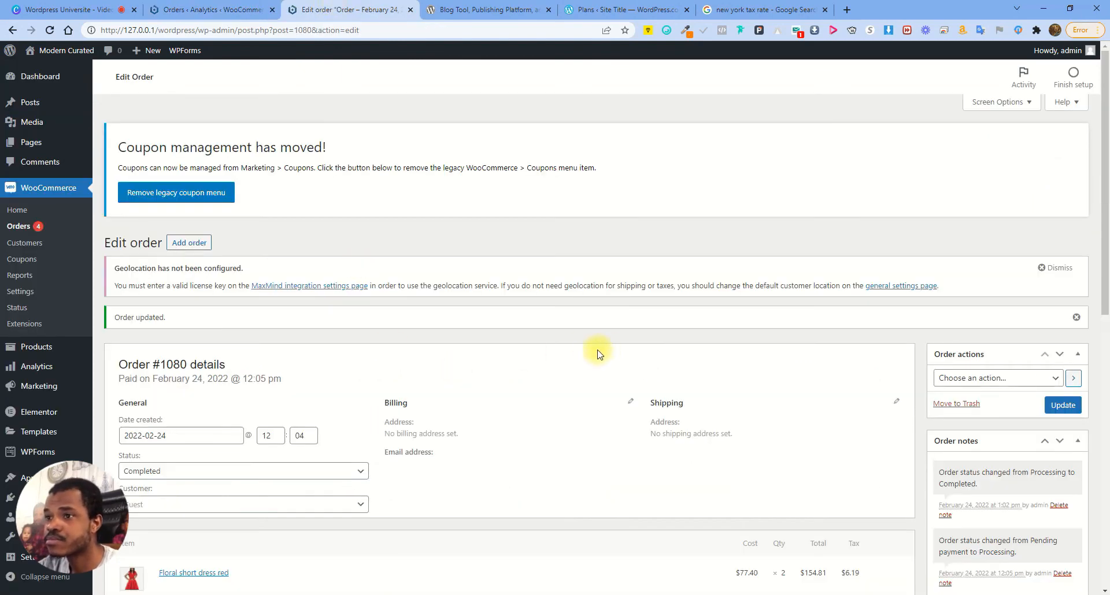
scroll(588, 359, down, 4)
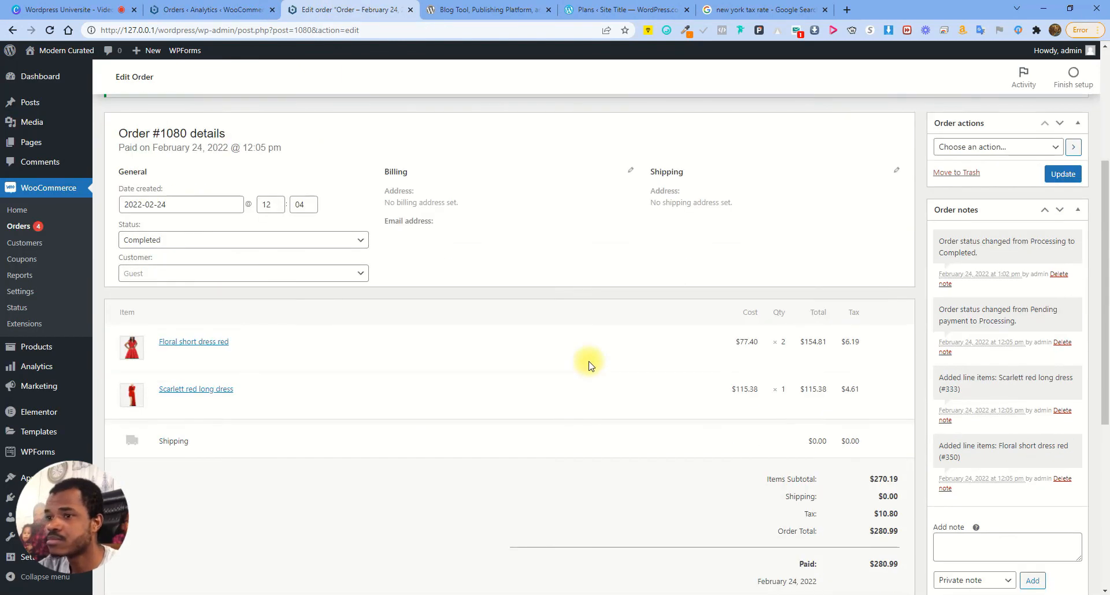
click(223, 237)
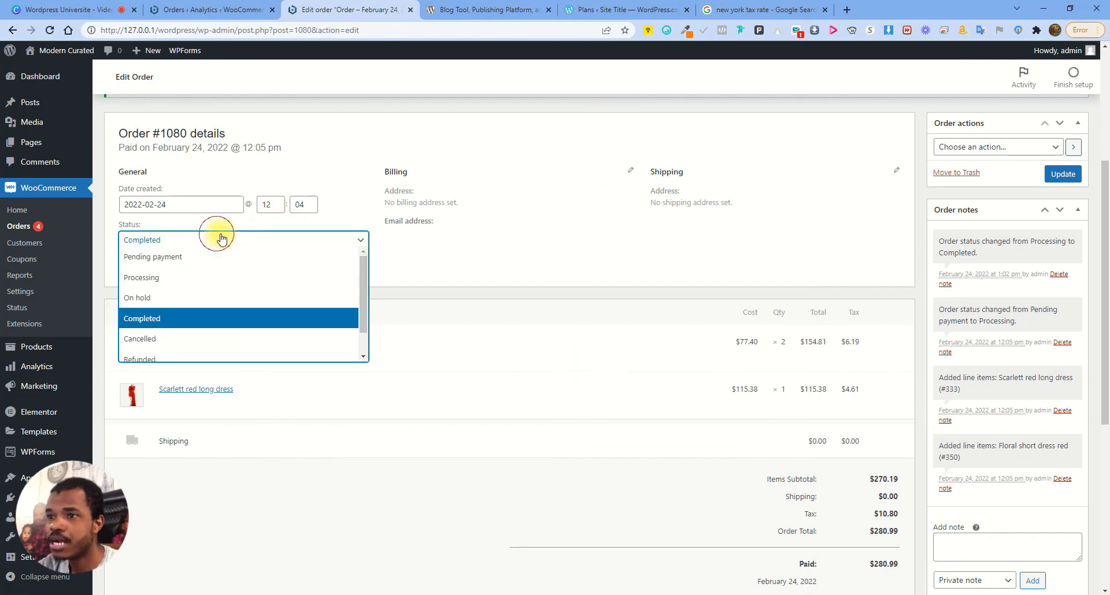
scroll(220, 313, down, 1)
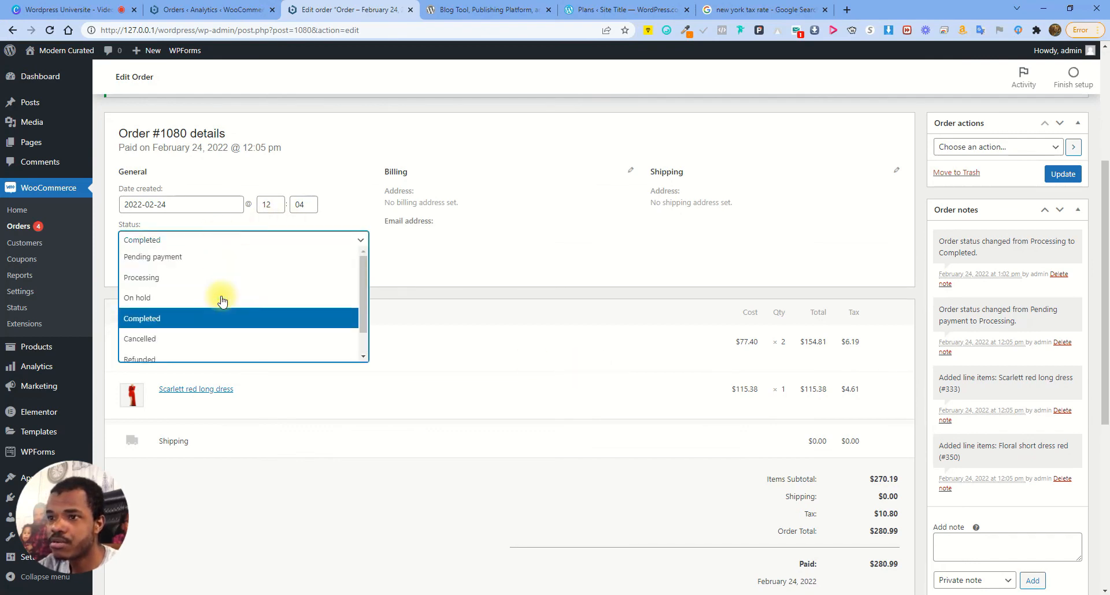
scroll(218, 304, up, 1)
click(214, 320)
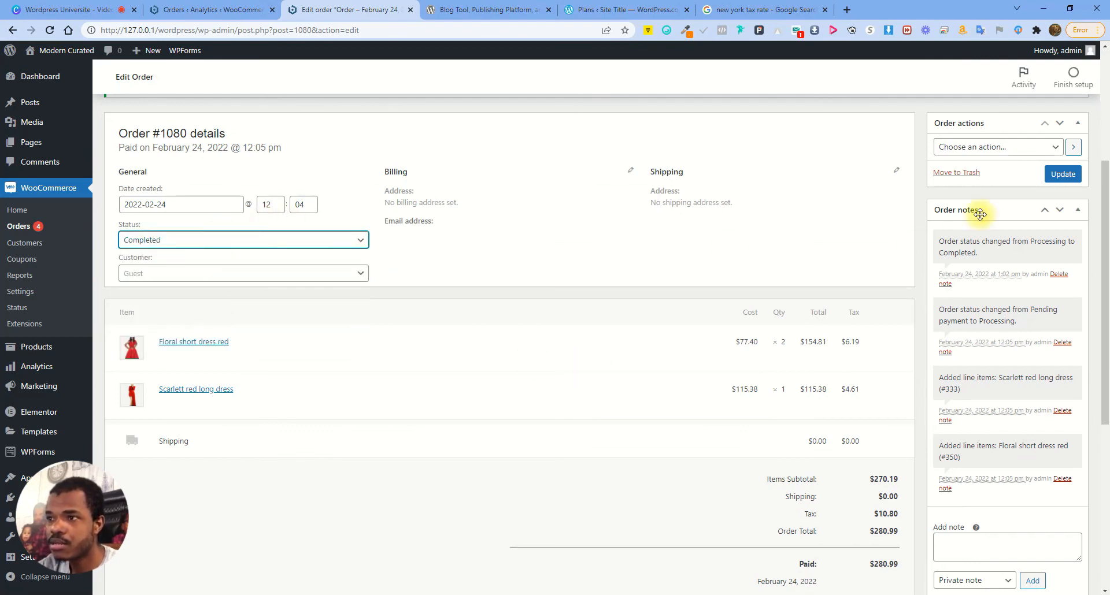
click(1063, 173)
Open order #1080 from the analytics report, go back, and refresh the report's statuses
click(214, 10)
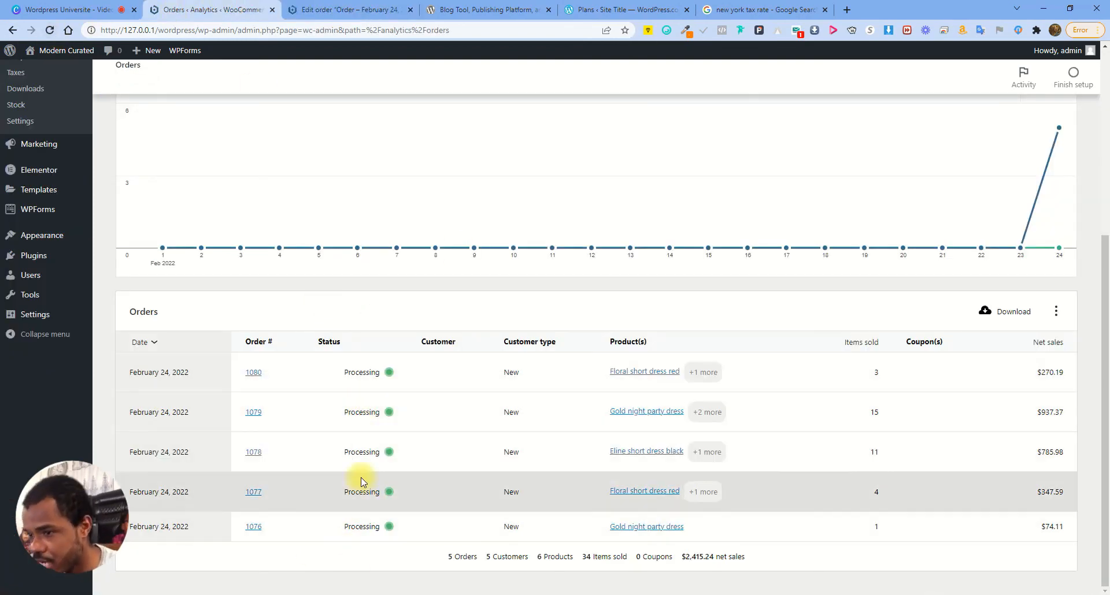
click(332, 8)
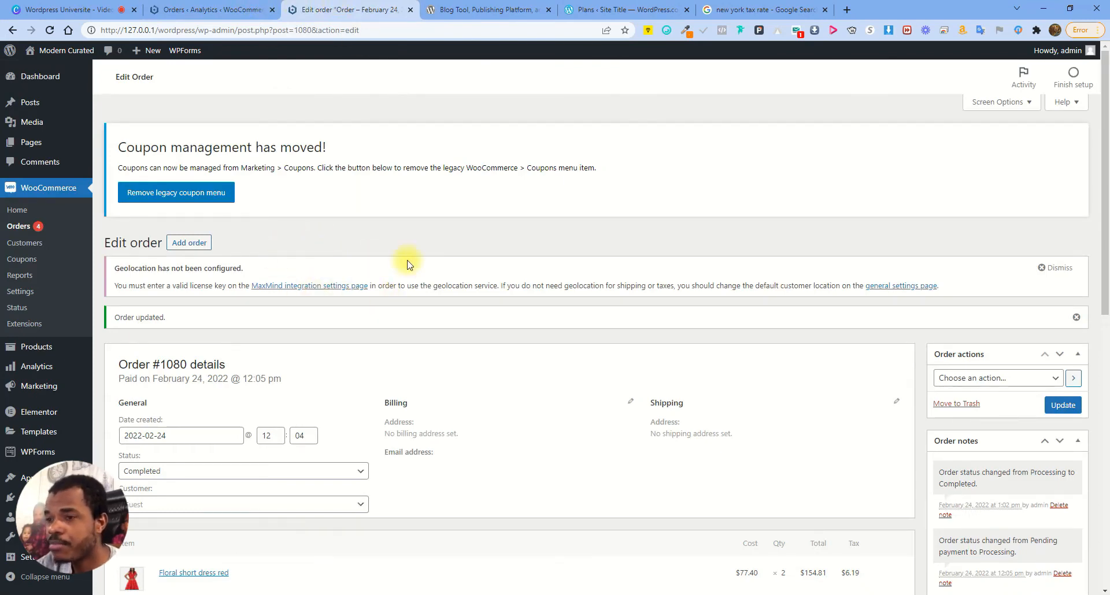
click(228, 9)
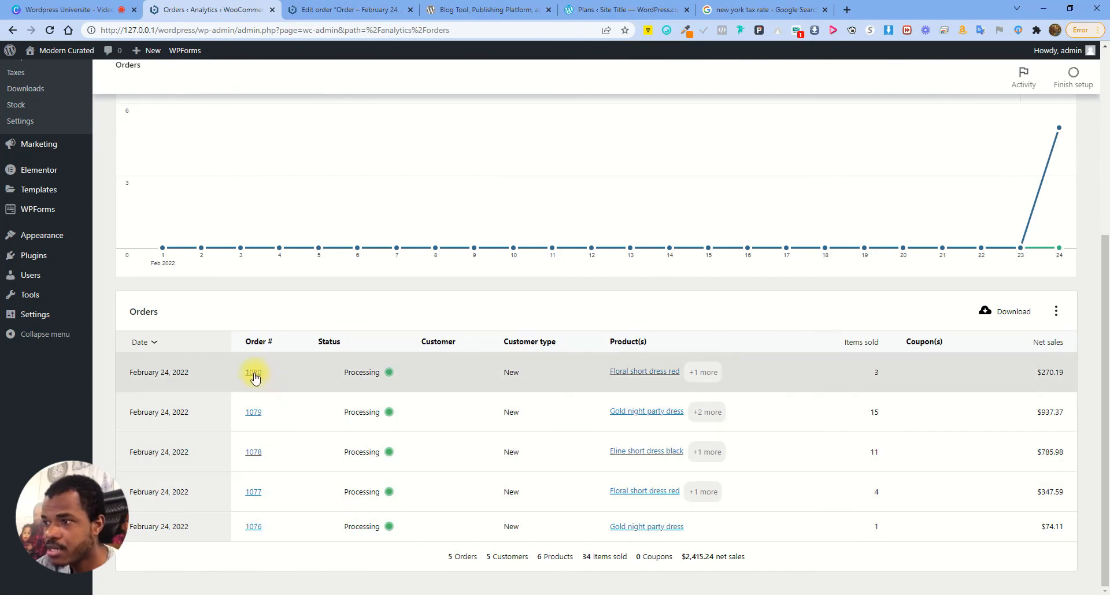
click(254, 373)
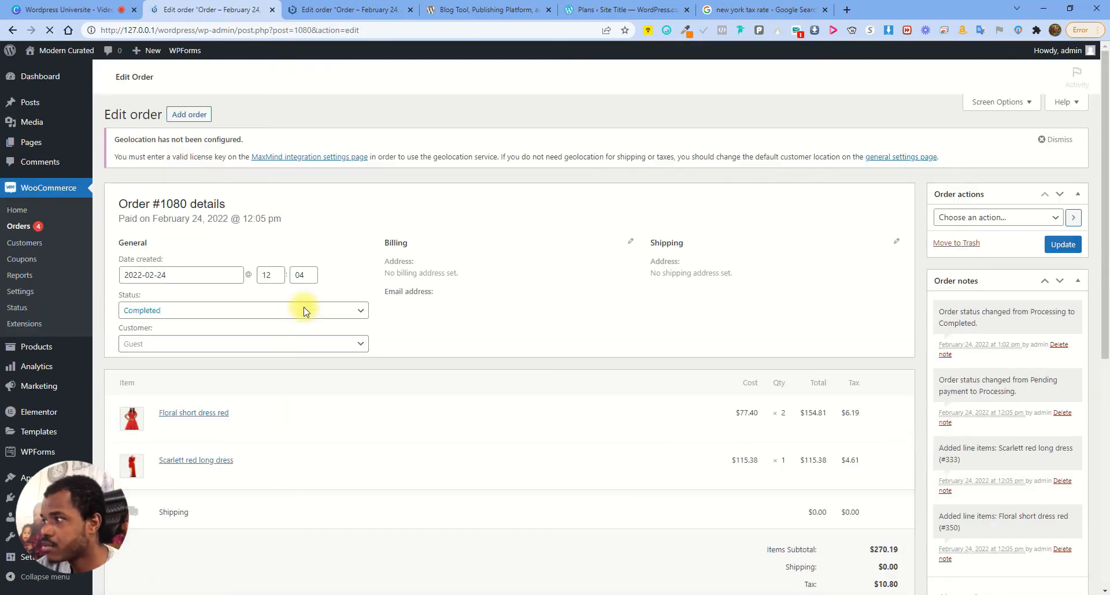
key(alt+Left)
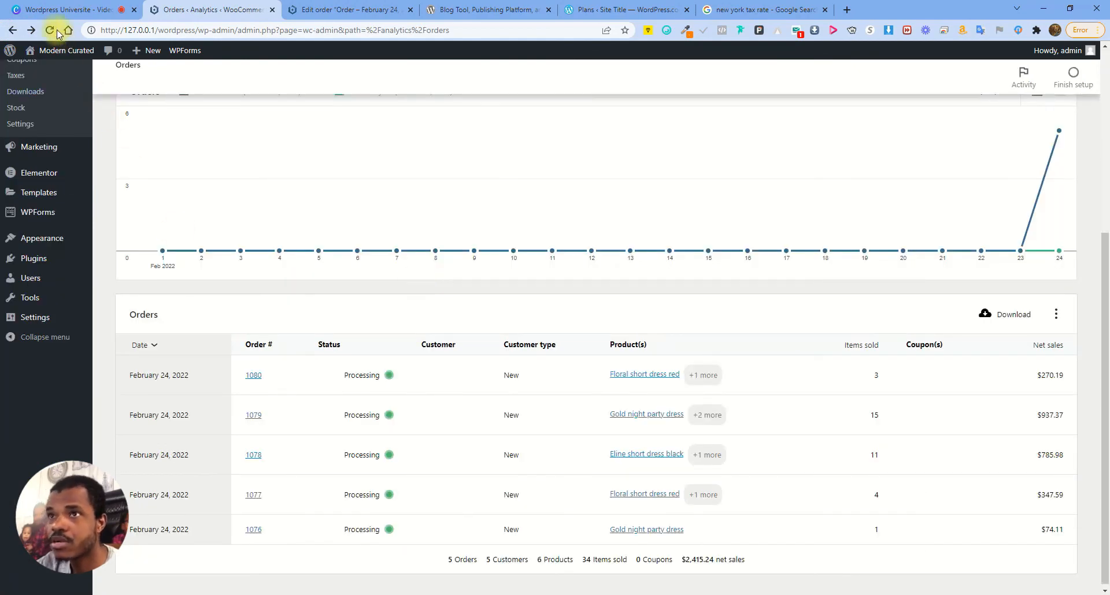
click(52, 30)
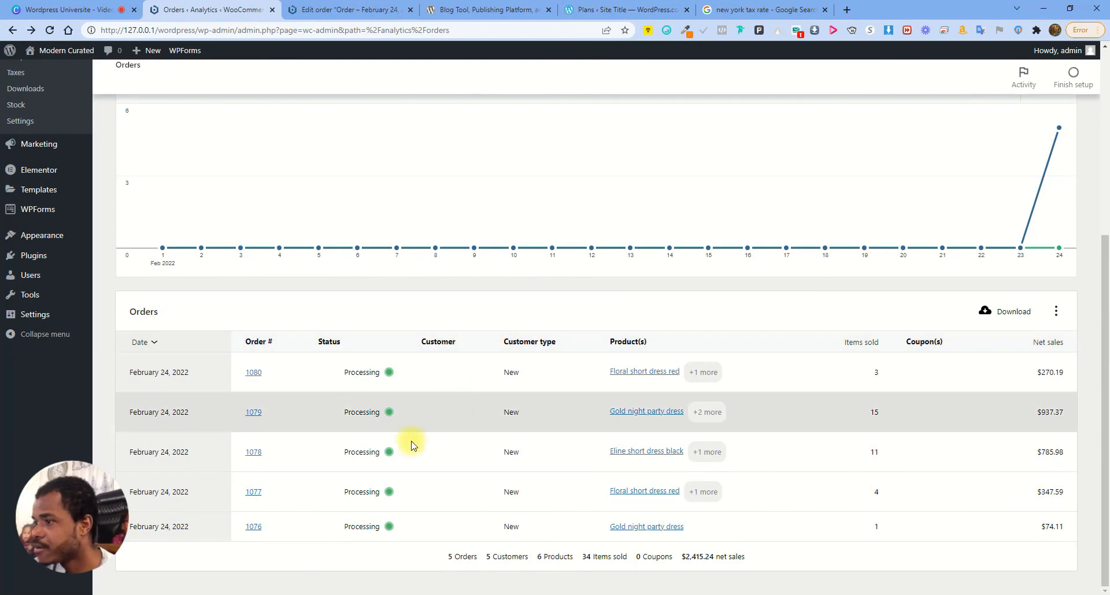
scroll(293, 414, up, 4)
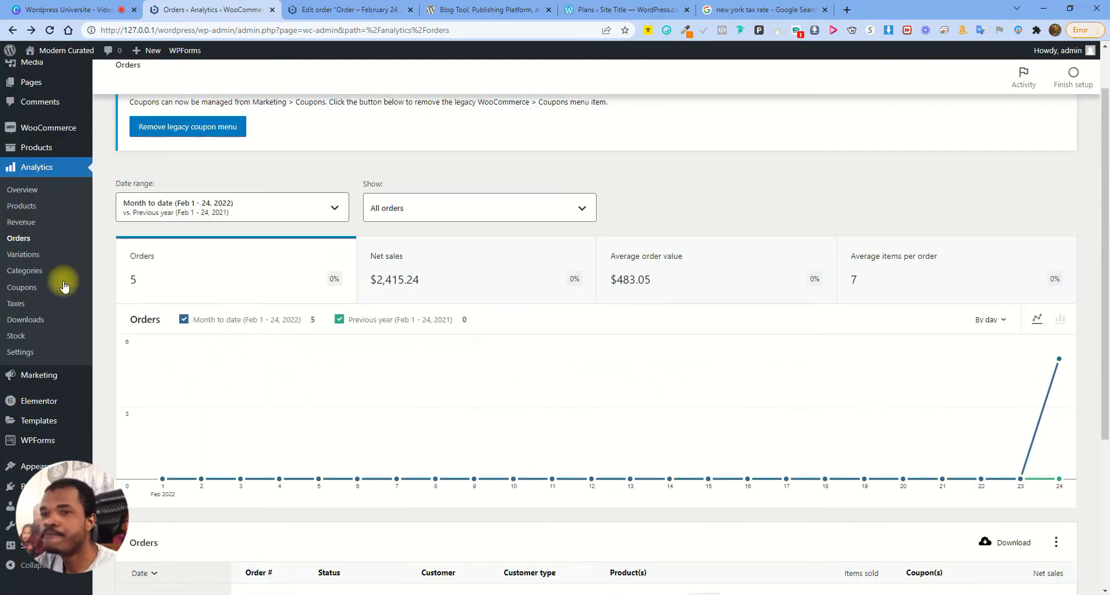
Browse the Variations and Categories reports, then the Coupons report showing 0 discounted orders
click(29, 255)
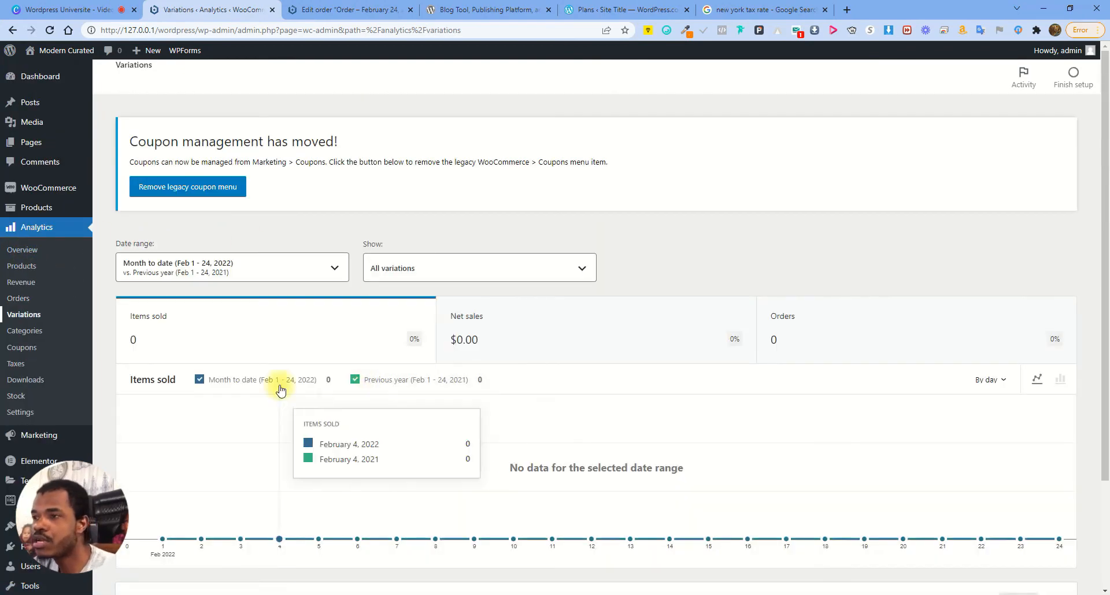
scroll(665, 520, down, 3)
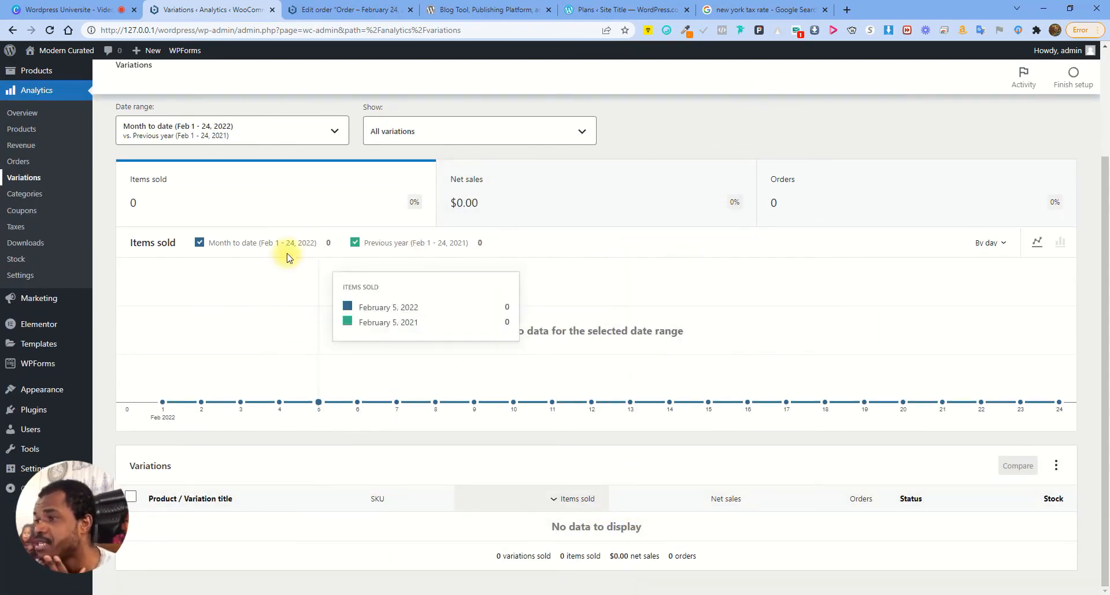
click(24, 194)
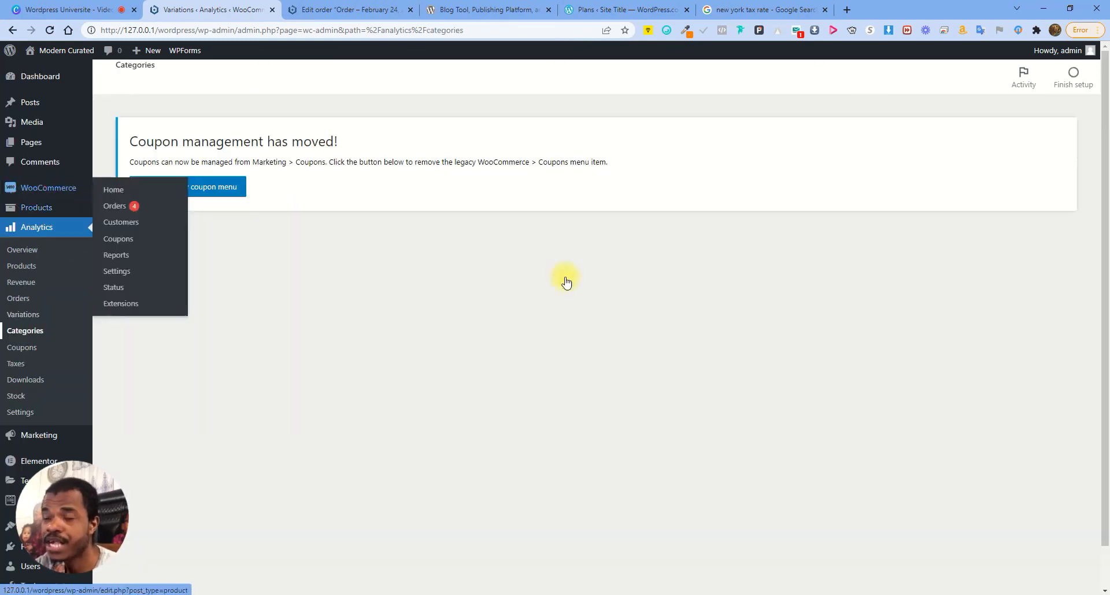
scroll(733, 284, down, 3)
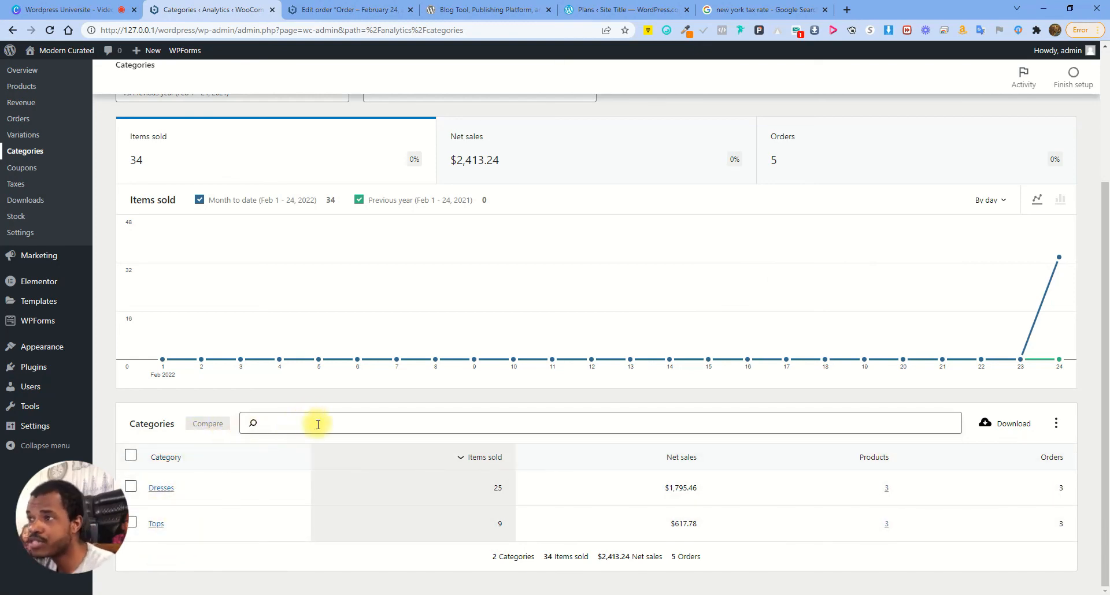
scroll(296, 403, up, 1)
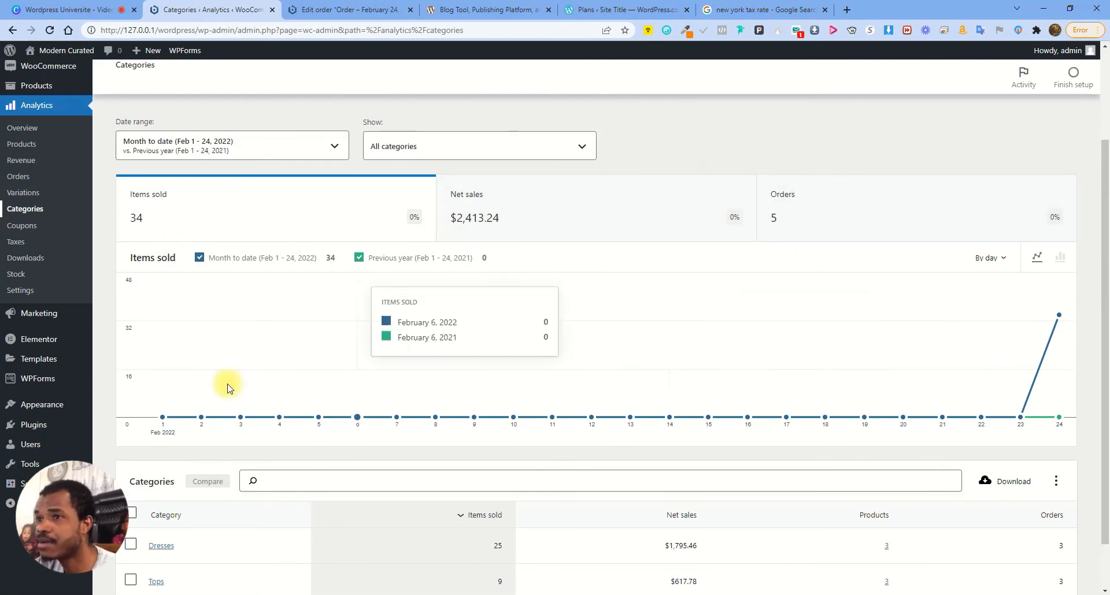
click(22, 225)
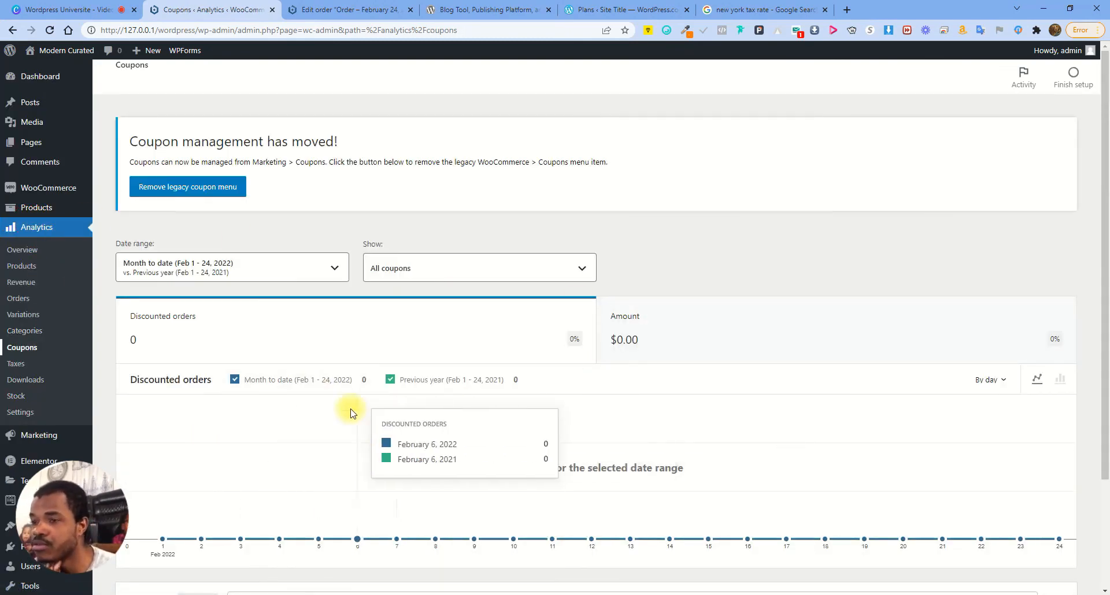
scroll(491, 391, down, 2)
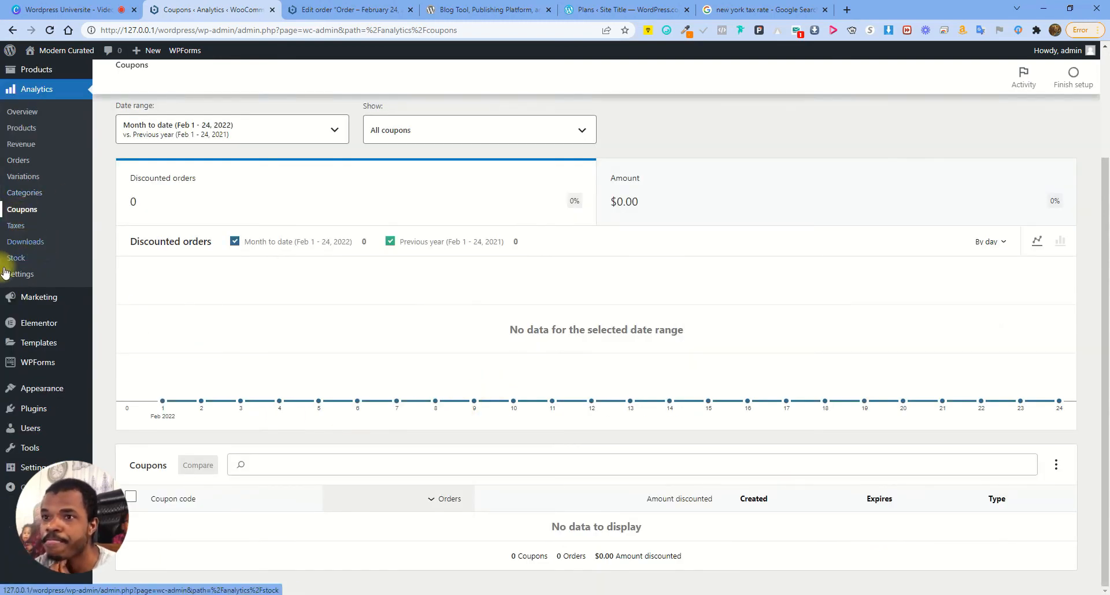
Review the Taxes and Stock reports, then open the Analytics settings page
click(24, 229)
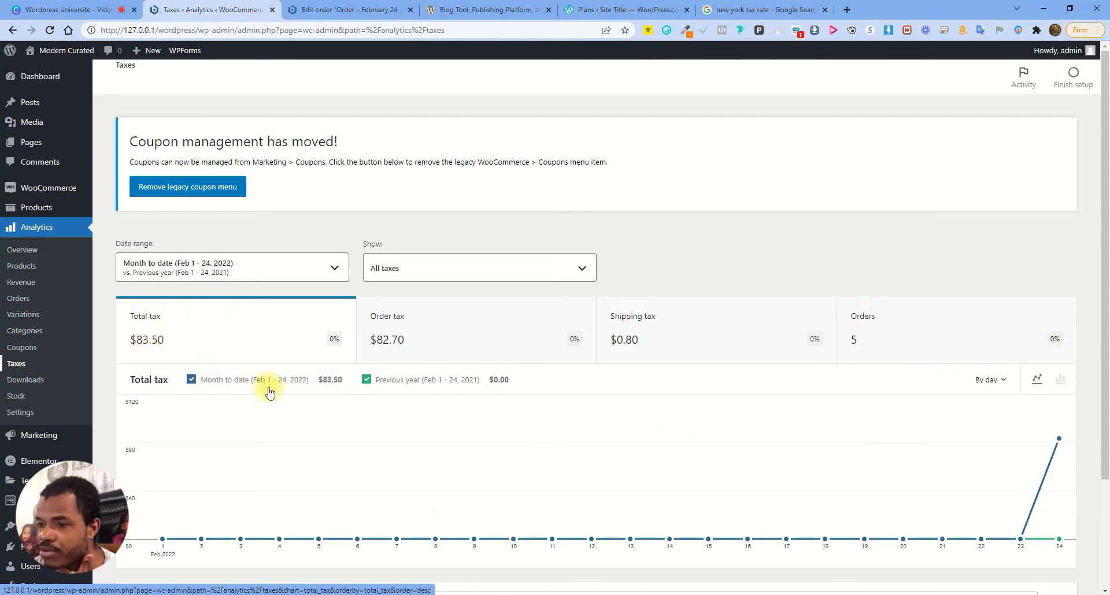
scroll(266, 450, down, 2)
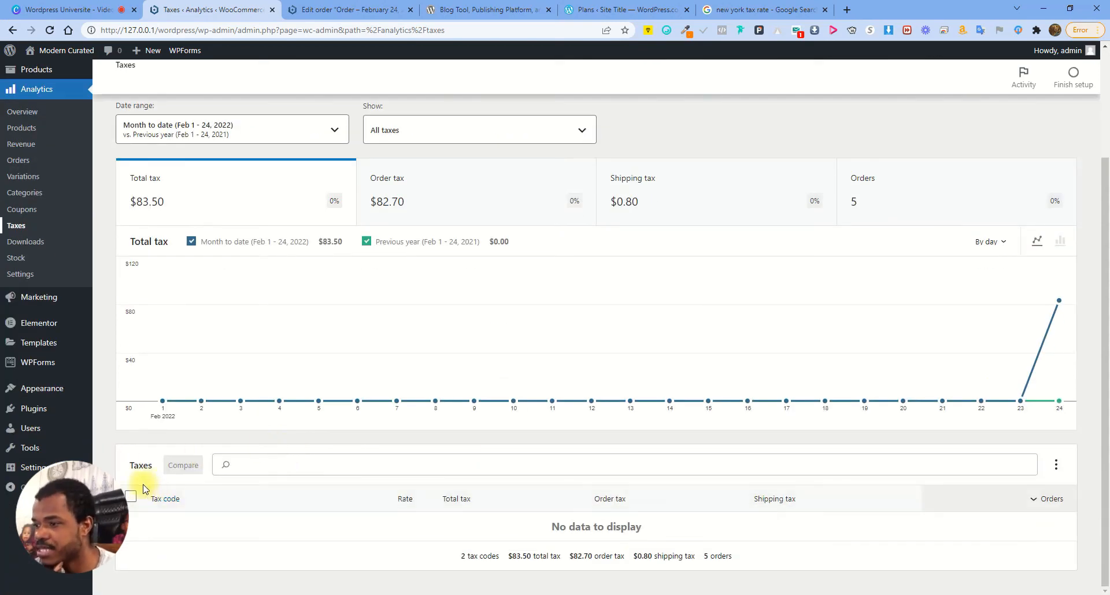
click(26, 259)
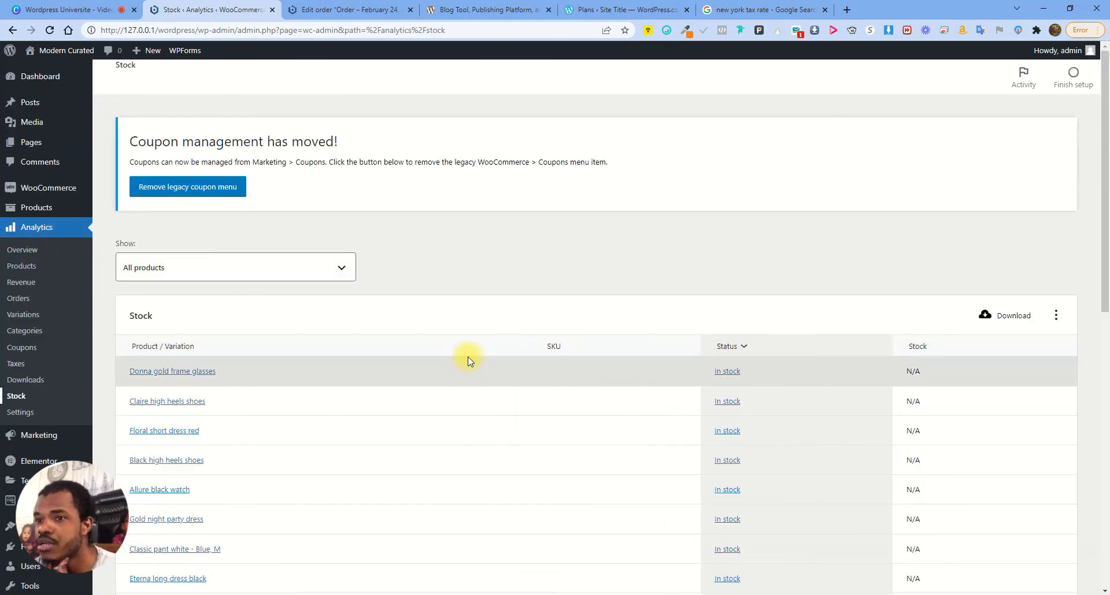
scroll(457, 363, down, 4)
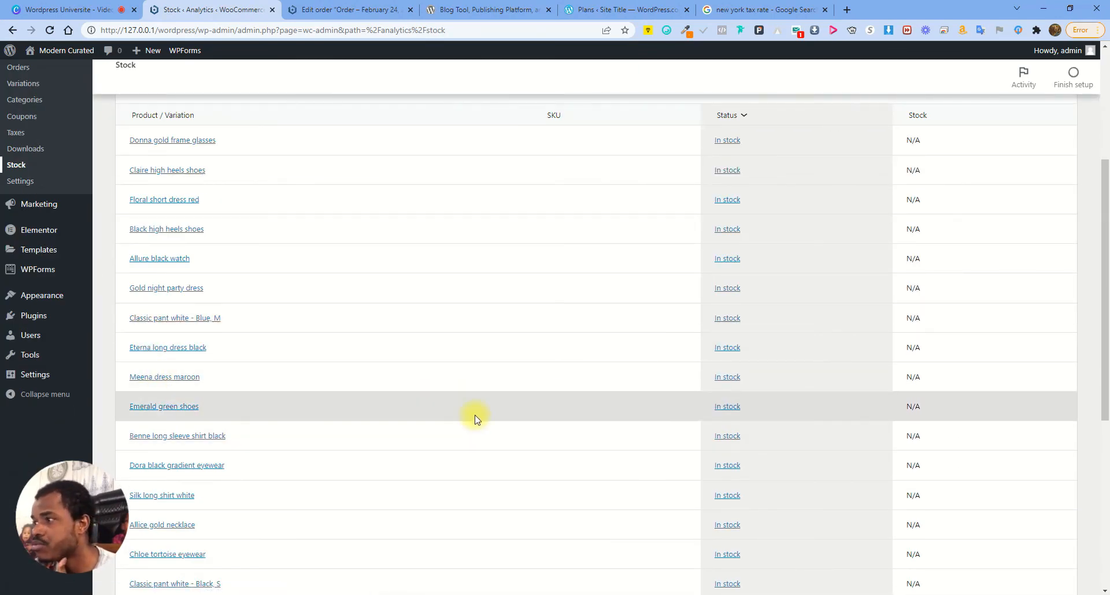
scroll(473, 416, up, 4)
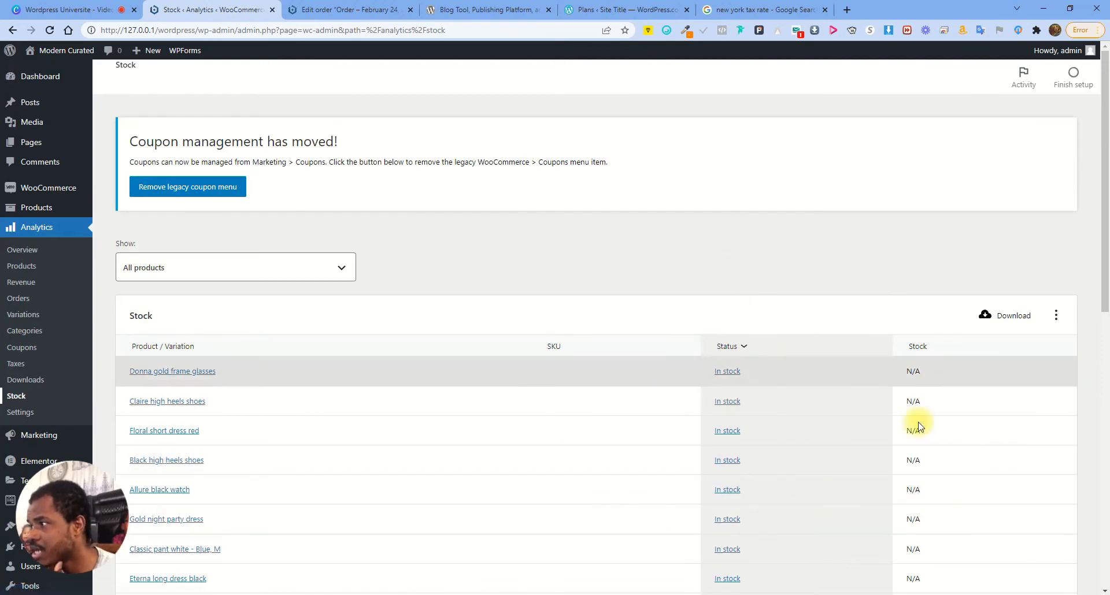
scroll(788, 441, down, 3)
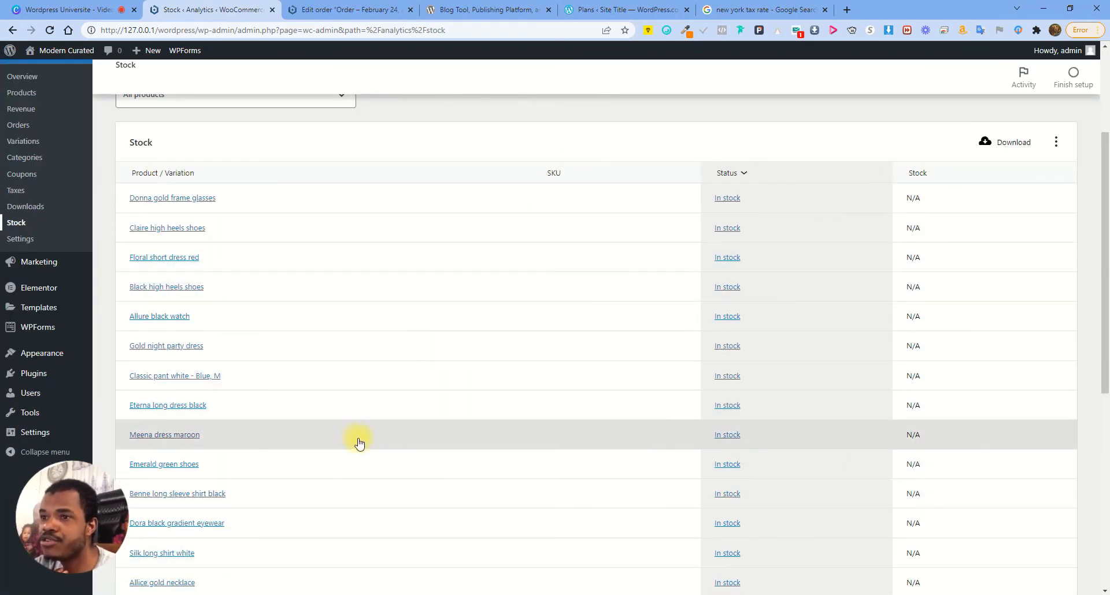
click(22, 242)
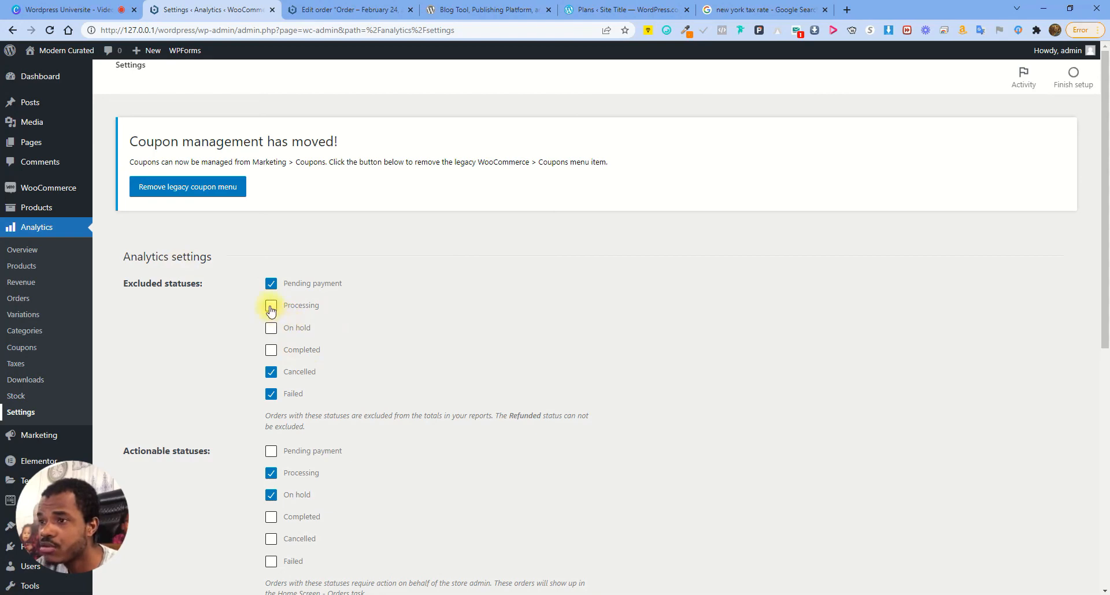
click(23, 250)
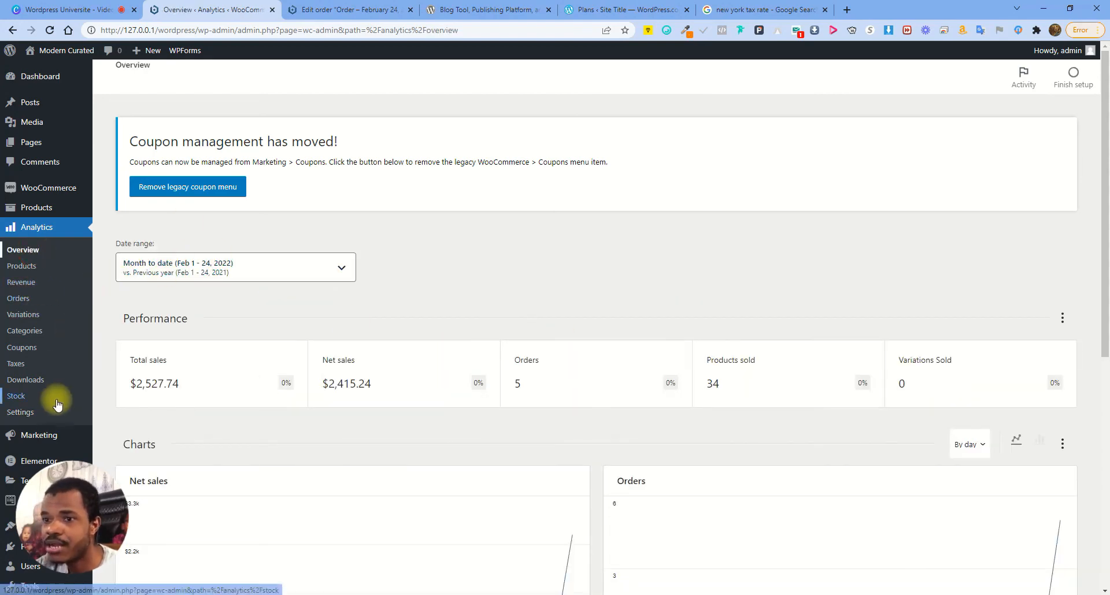
Make Pending payment an actionable status and save the Analytics settings
click(21, 412)
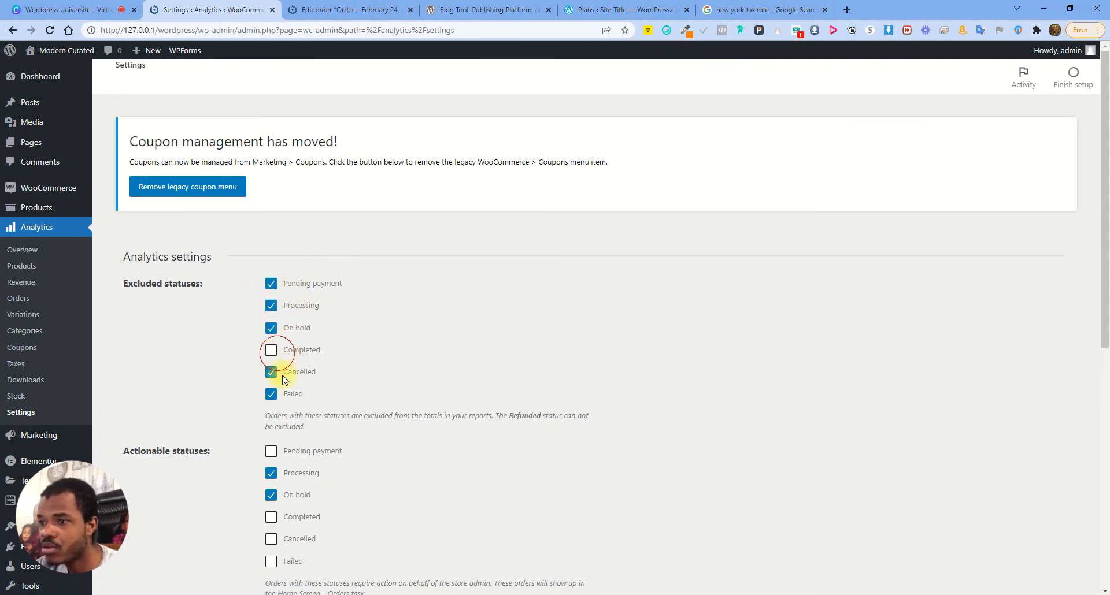
click(271, 451)
scroll(405, 427, down, 5)
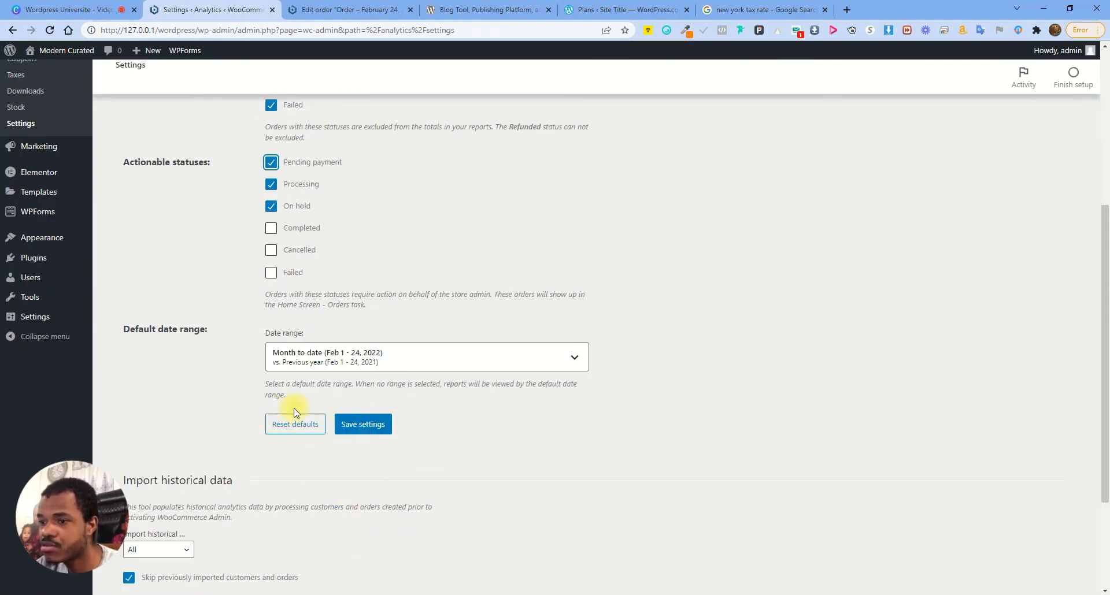
click(370, 422)
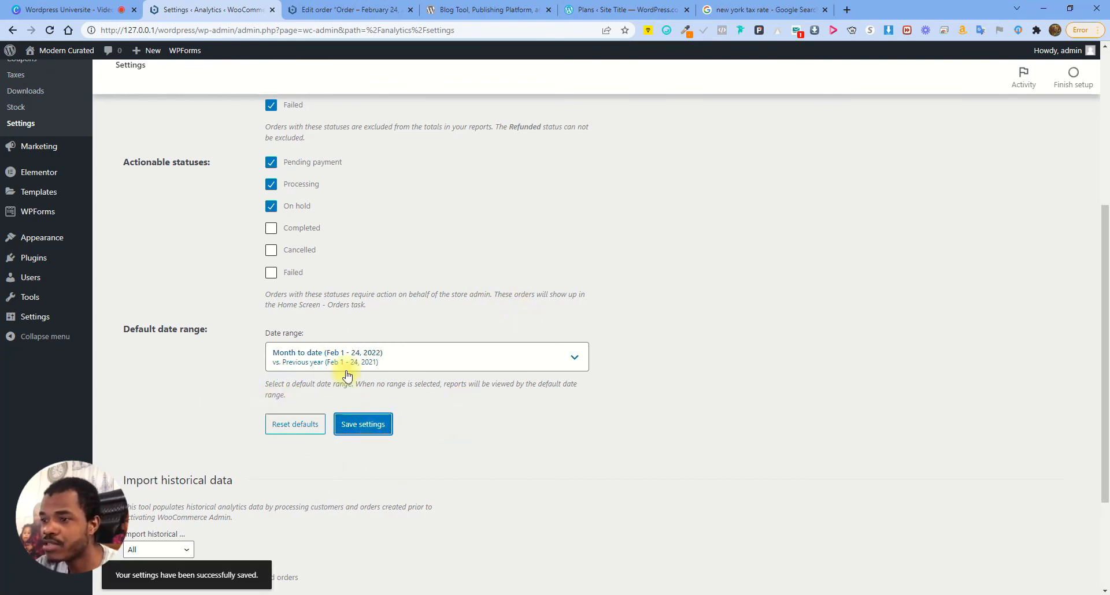
Reset the Analytics settings to their default values and confirm
click(294, 426)
click(604, 95)
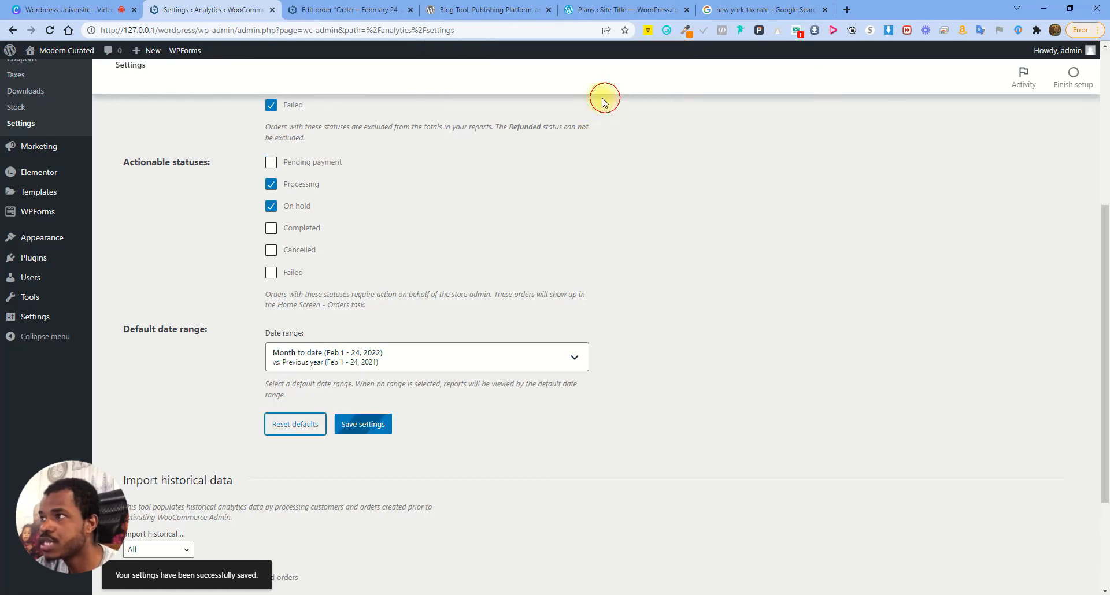
scroll(312, 438, down, 6)
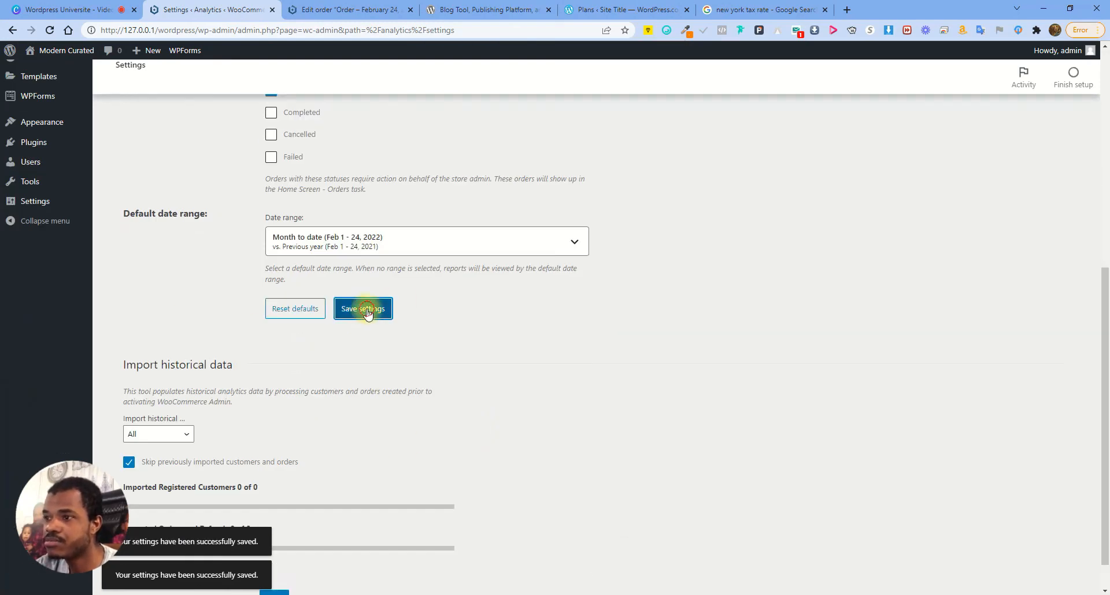
scroll(536, 340, down, 1)
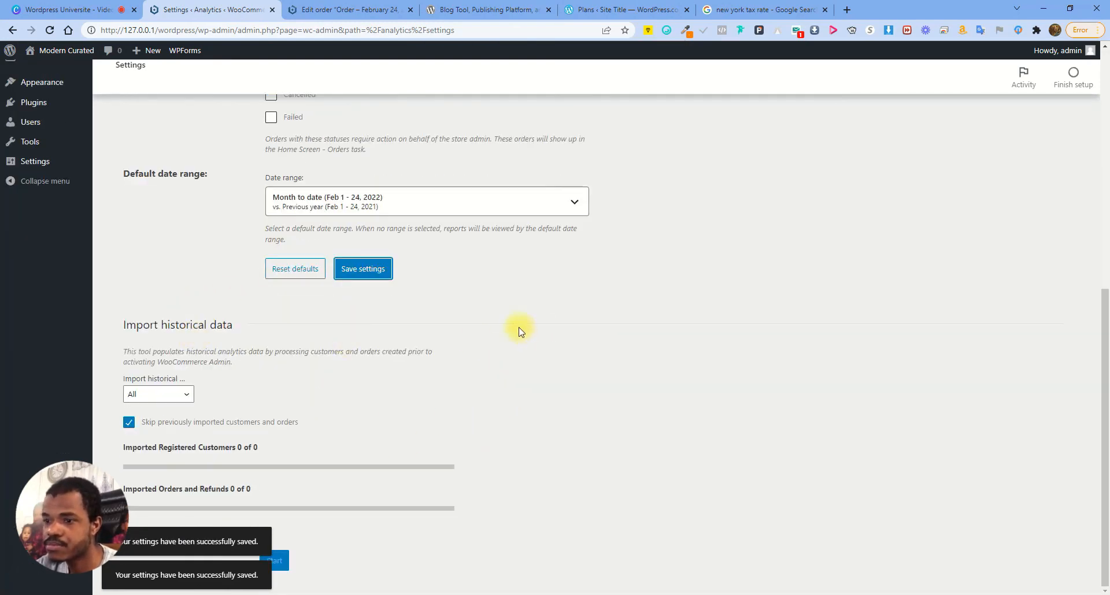
scroll(220, 176, up, 4)
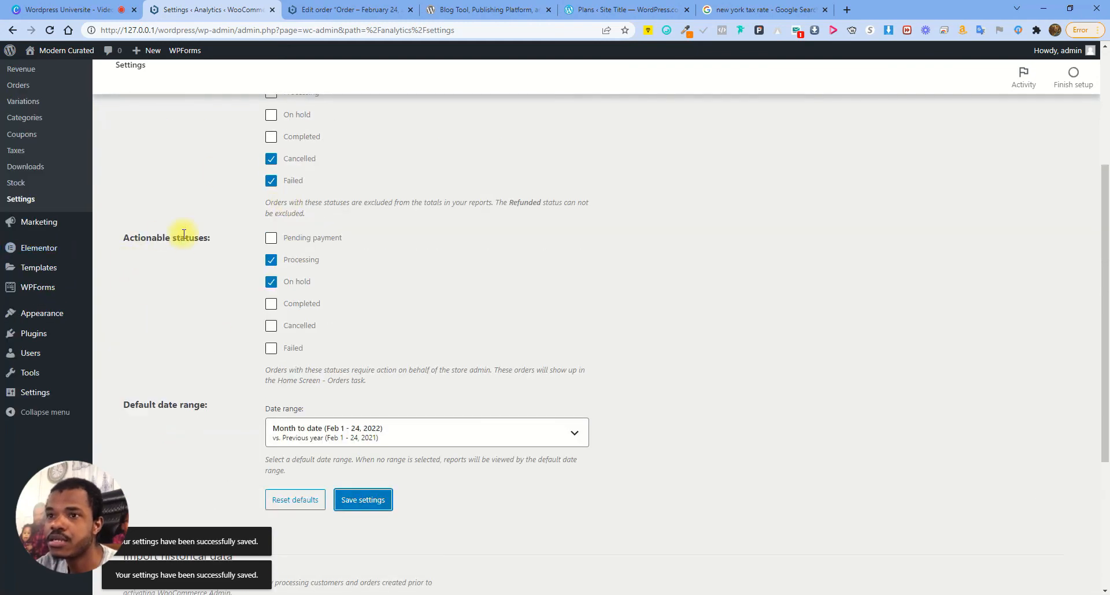
scroll(76, 193, up, 3)
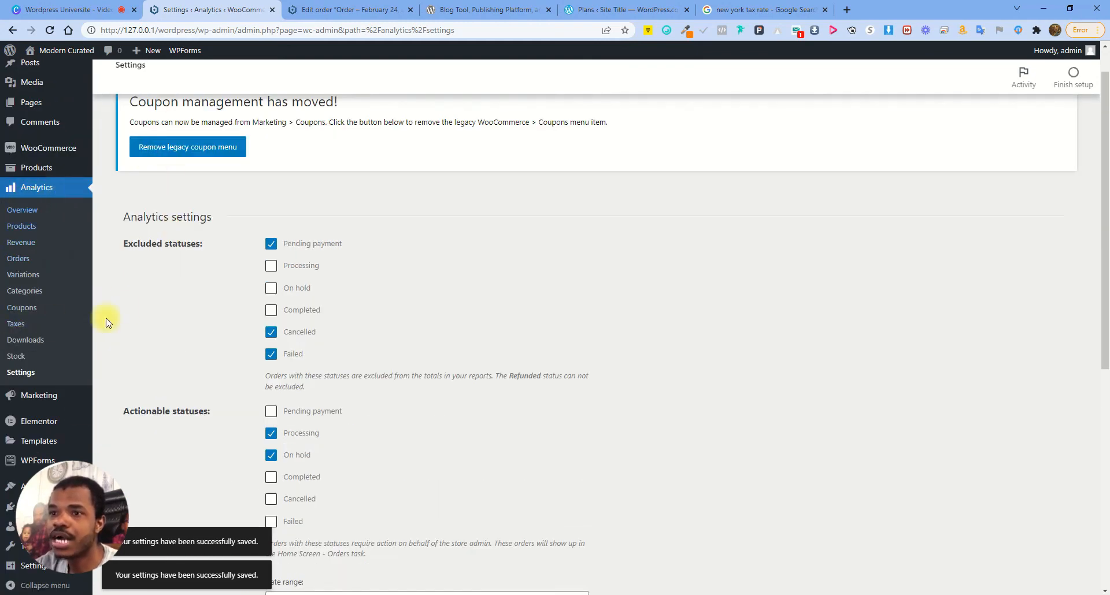
Look over the Marketing overview, then open Coupons listing the blackfriday 10% discount coupon
mouse_move(25, 396)
click(113, 392)
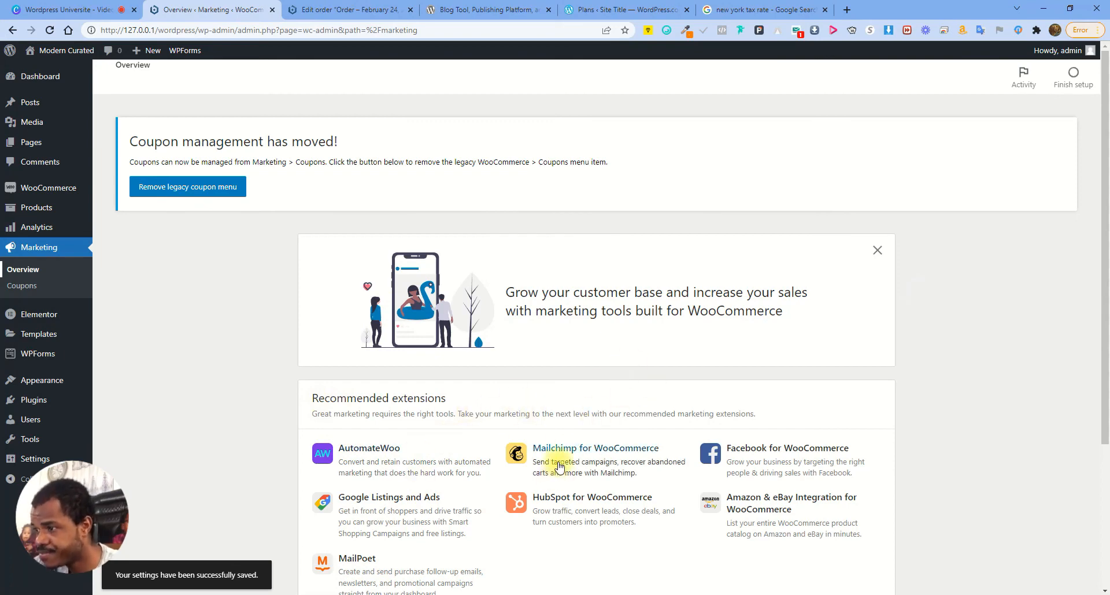
scroll(577, 444, down, 2)
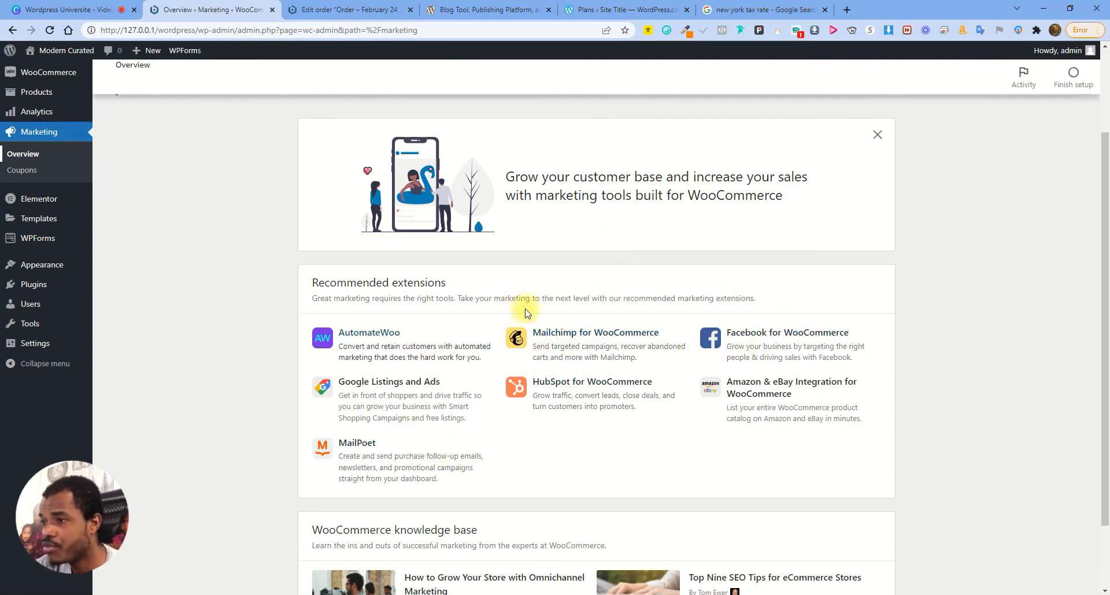
scroll(486, 298, down, 2)
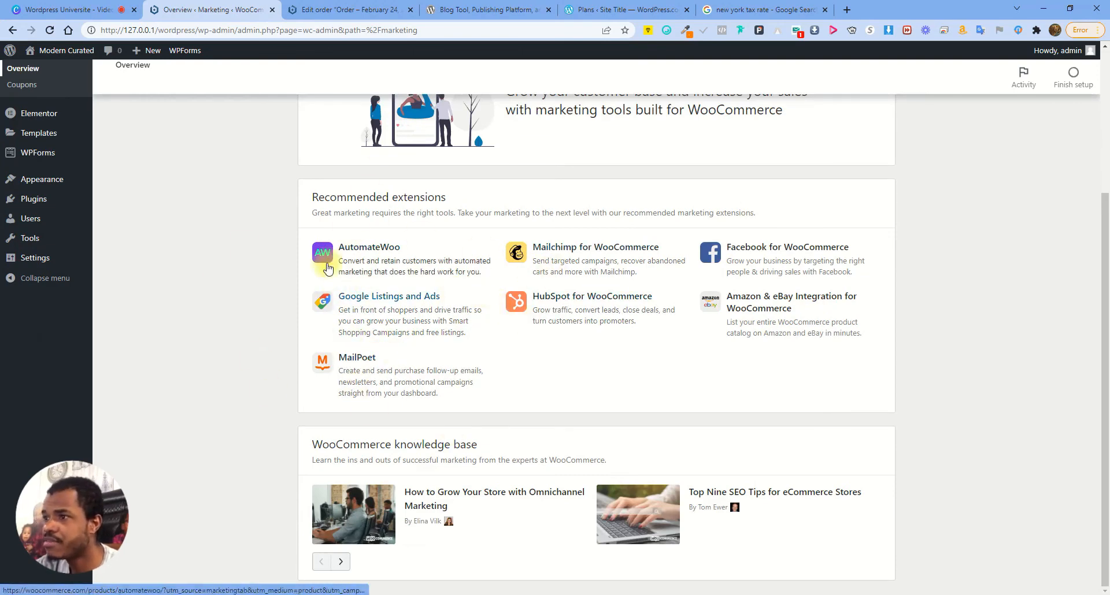
scroll(235, 188, up, 3)
click(23, 258)
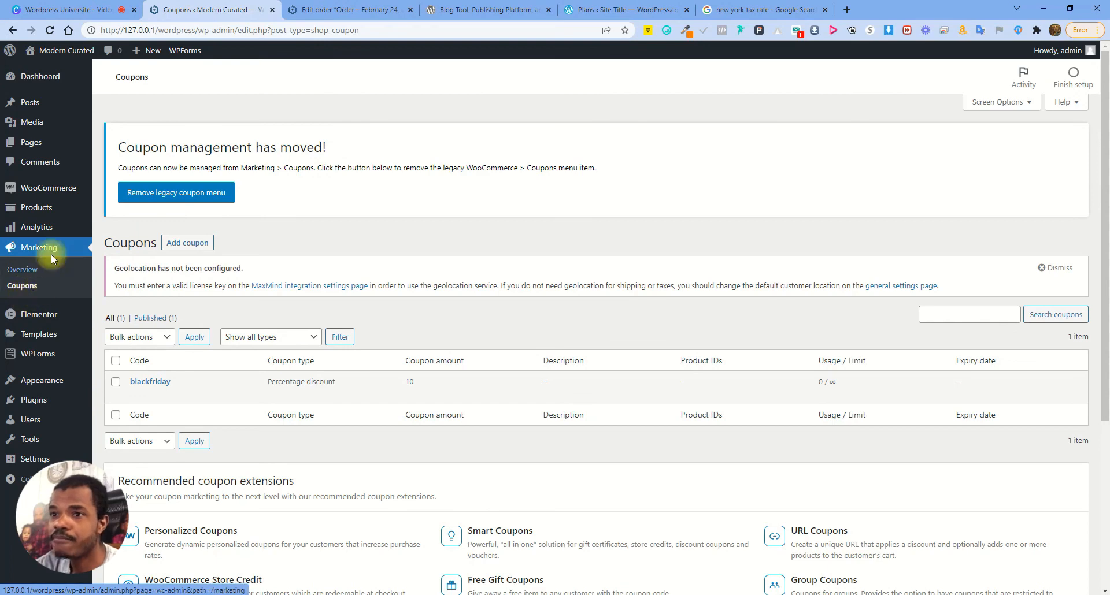
Visit the store's front page, then return to the Coupons admin page
mouse_move(37, 227)
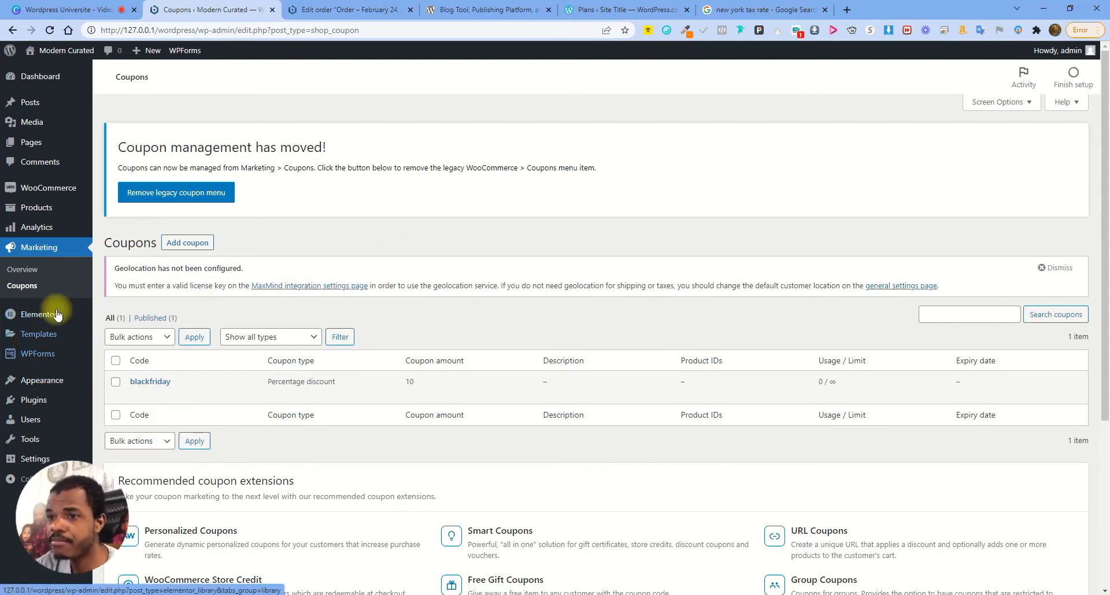
mouse_move(42, 380)
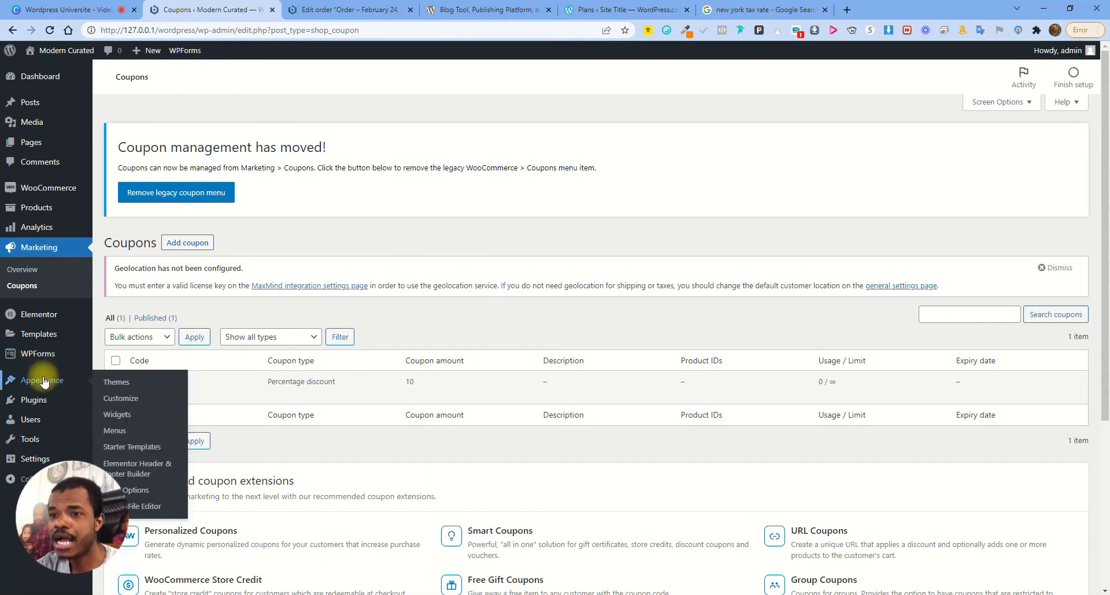
click(324, 9)
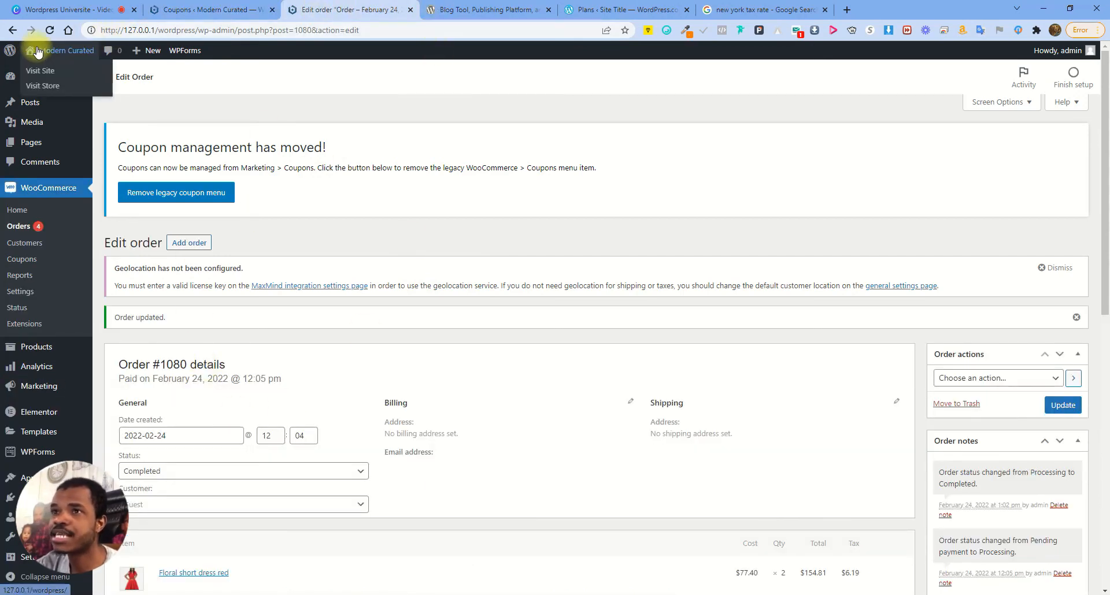
click(46, 67)
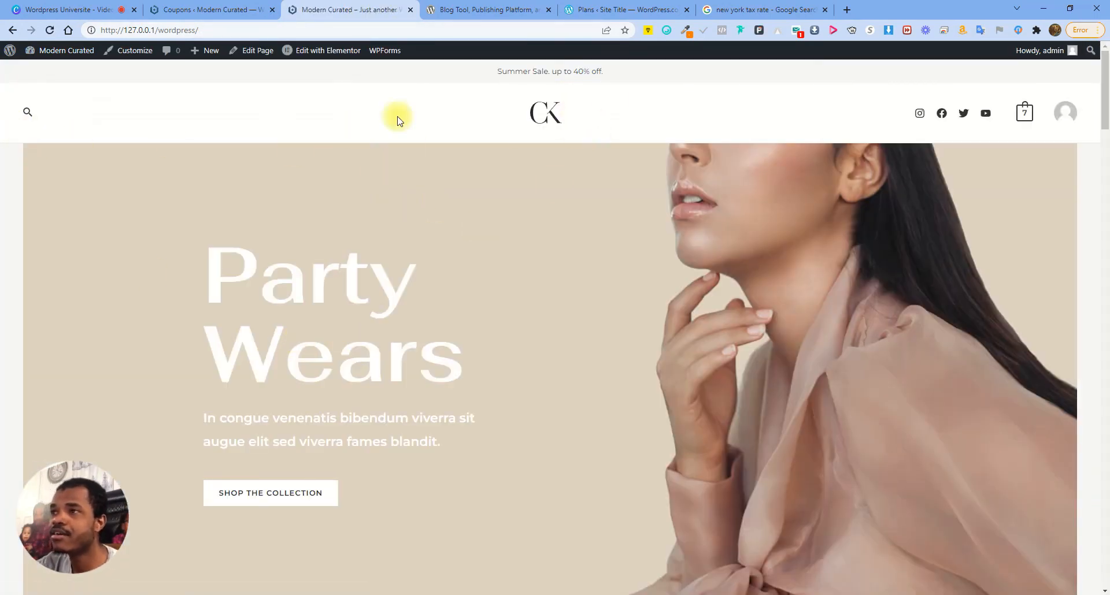
click(224, 6)
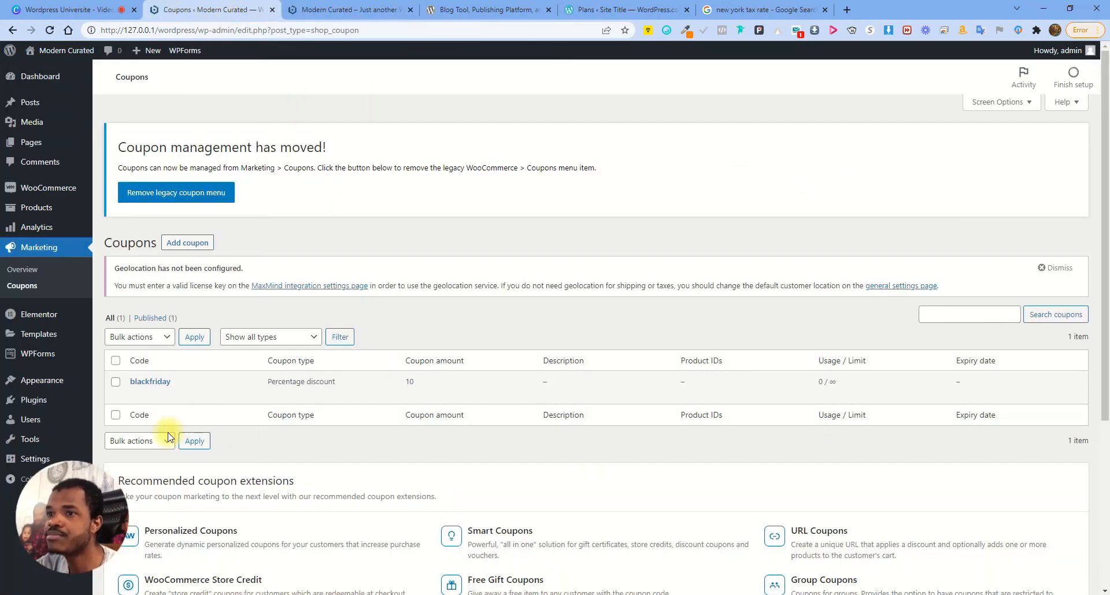
Go through Appearance > Themes to the Menus editor showing the Footer menu
mouse_move(52, 380)
click(123, 382)
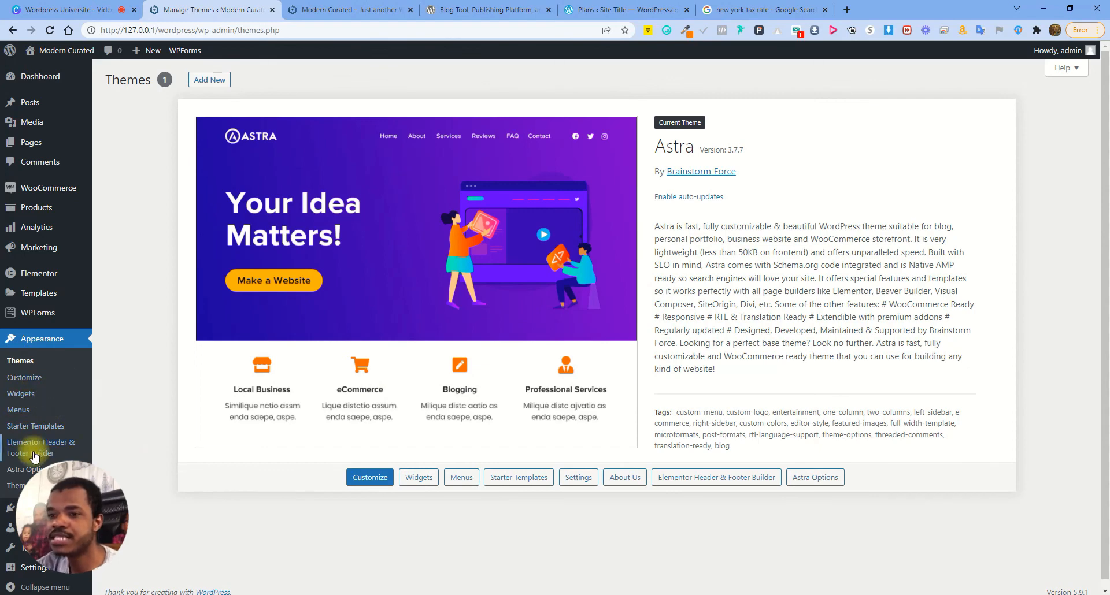
click(18, 410)
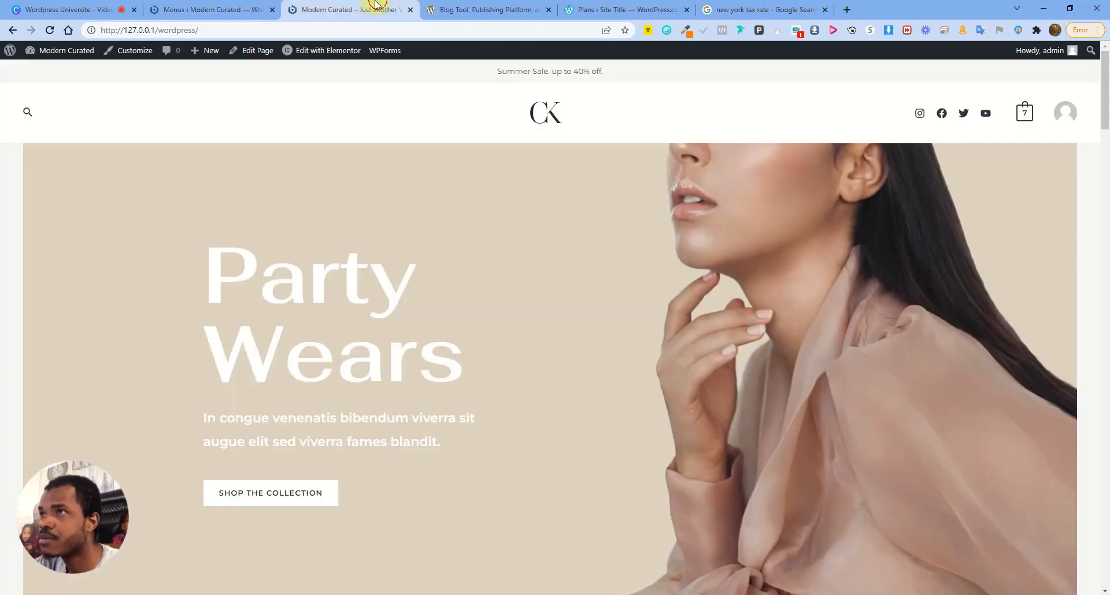
Add the New Arrivals, Collections, Contact and About pages to the Footer menu
click(373, 9)
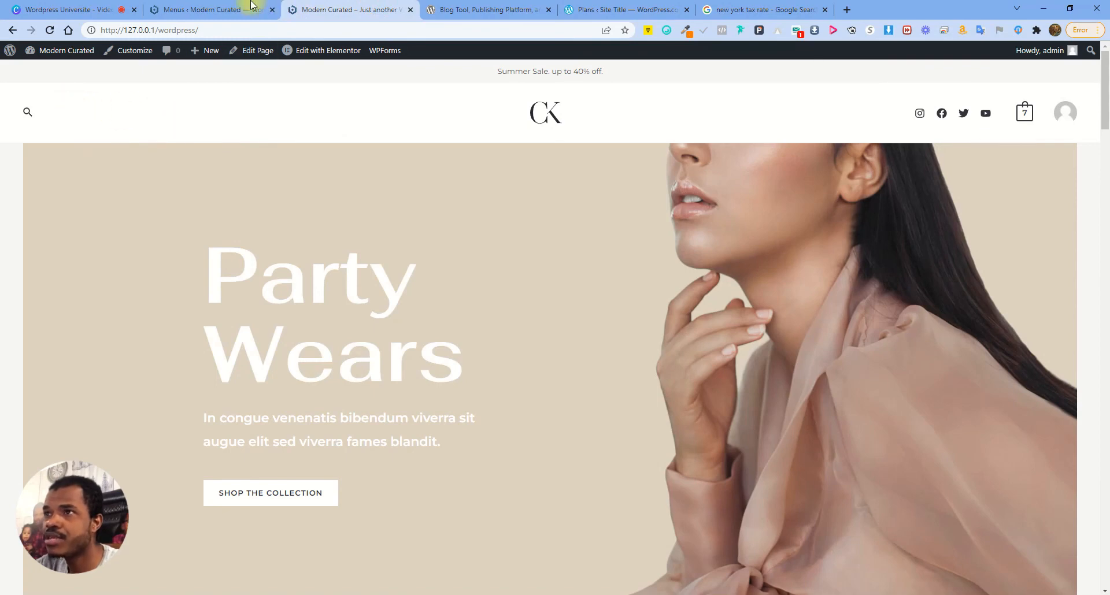
click(206, 9)
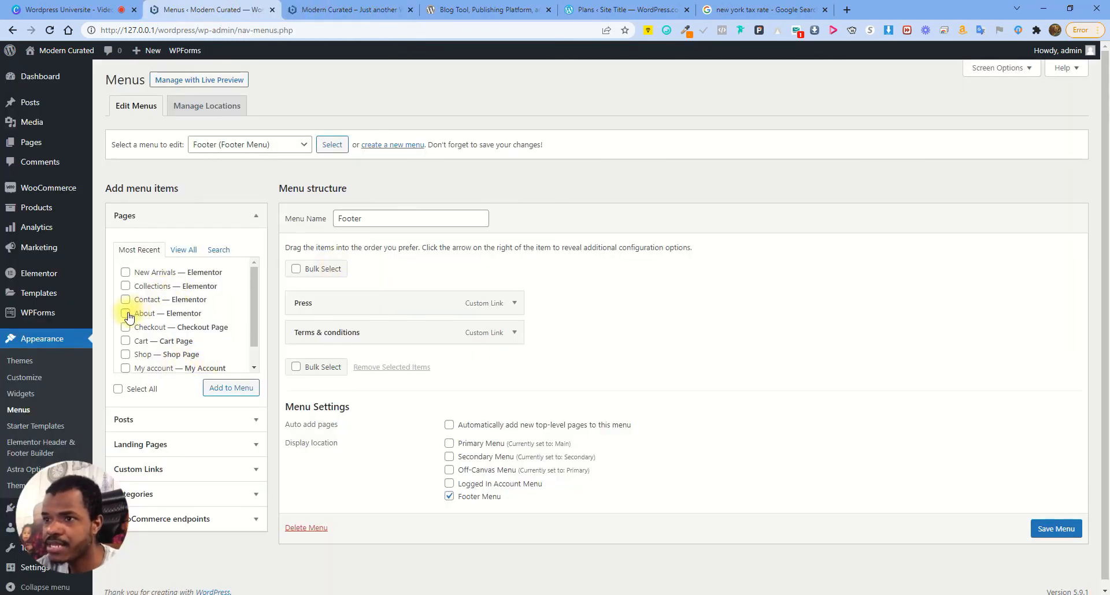
click(126, 273)
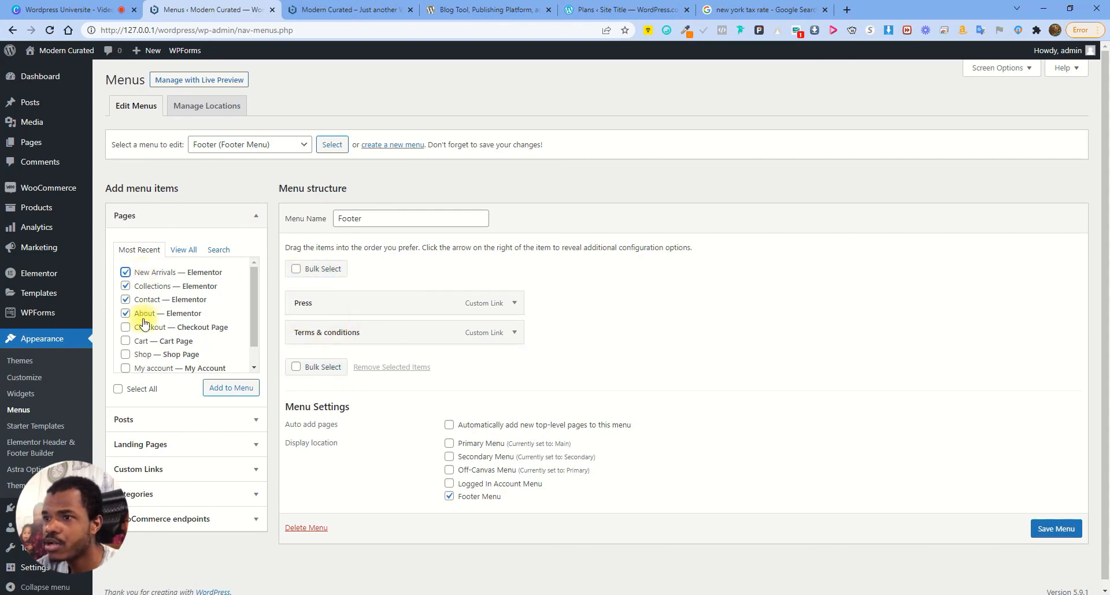
click(231, 388)
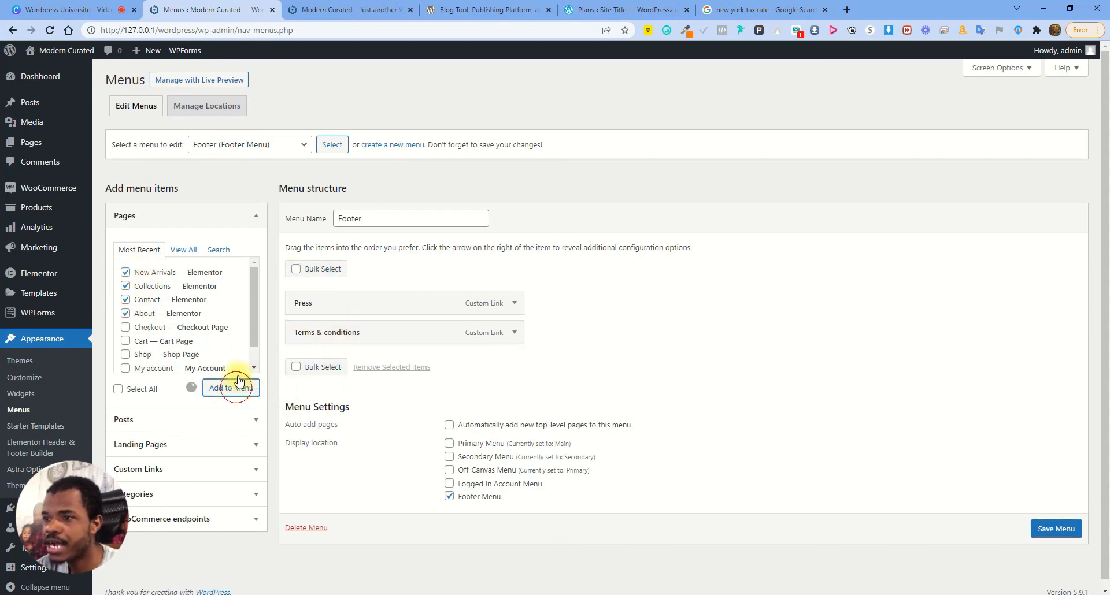
Remove the Press and Terms & conditions items from the menu
scroll(636, 370, down, 2)
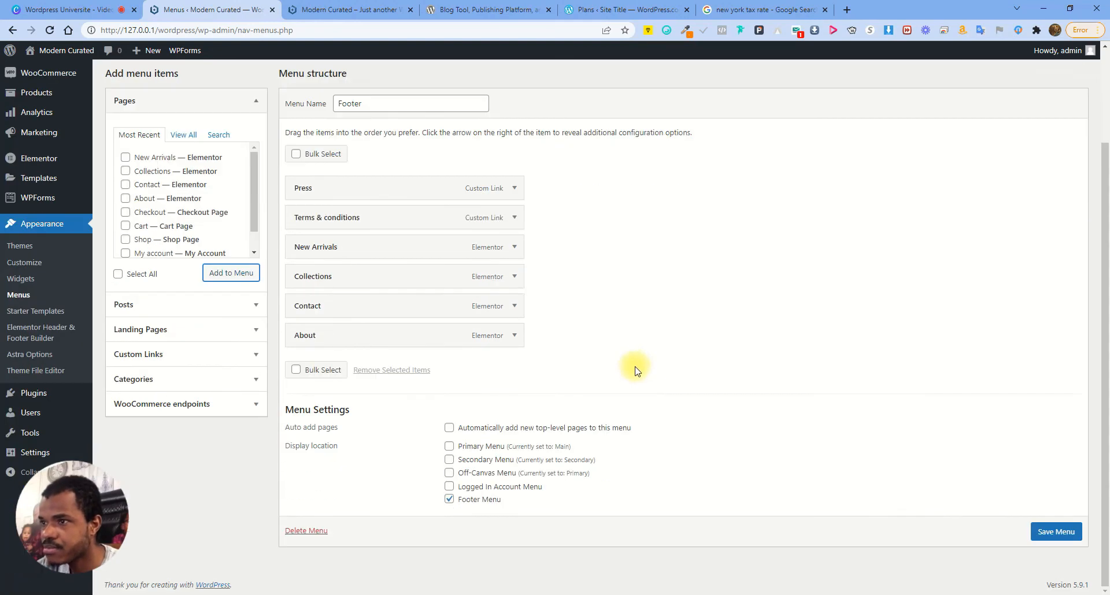
click(513, 187)
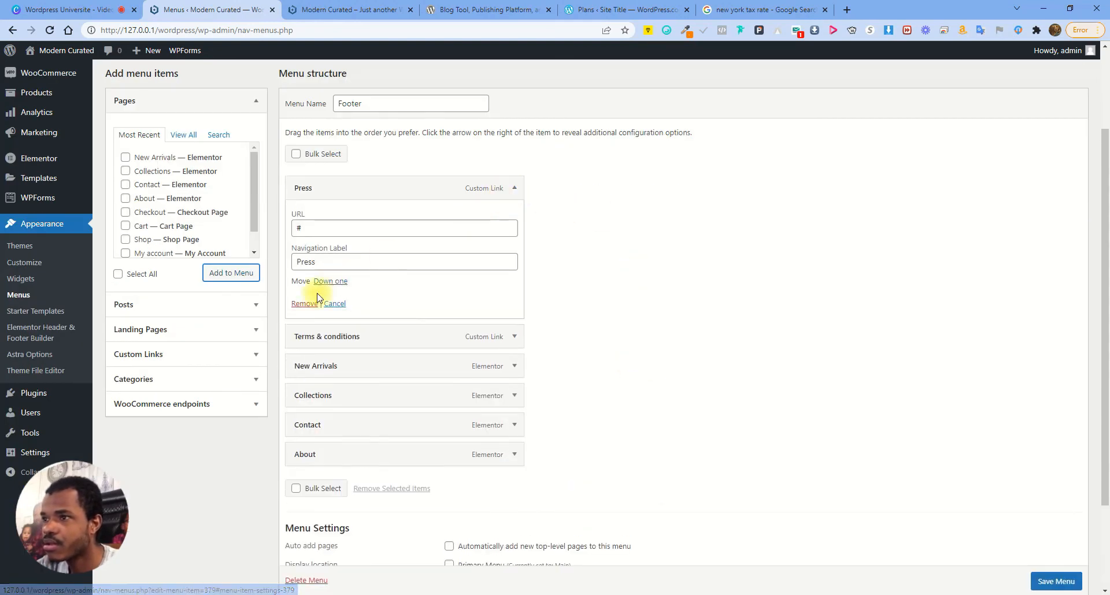
click(303, 305)
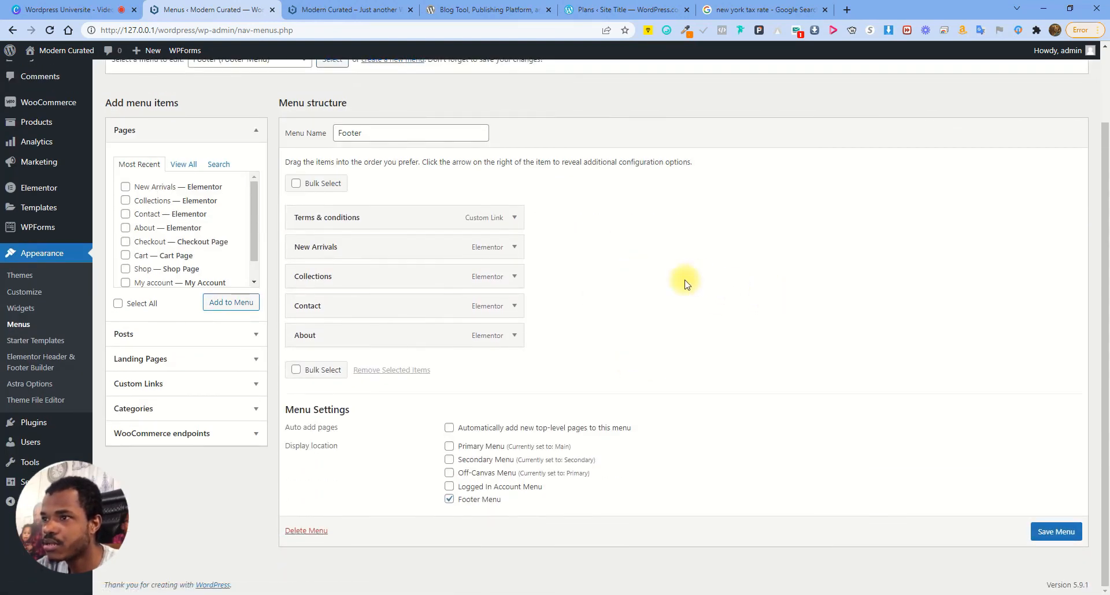
click(513, 218)
click(306, 333)
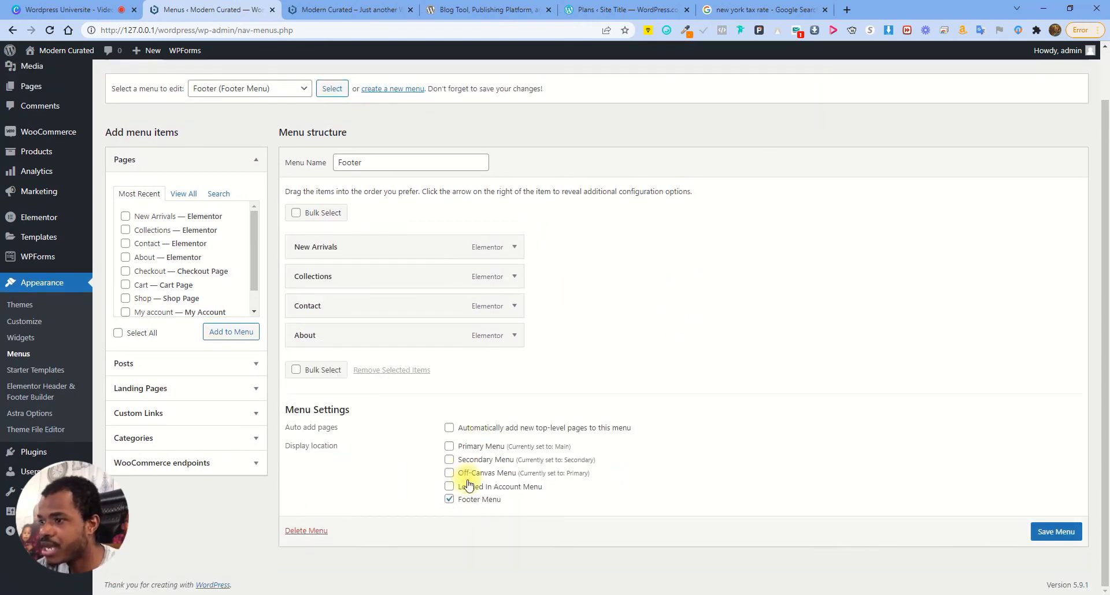
Assign the menu to Primary Menu instead of Footer Menu, save, and reload the storefront
click(449, 500)
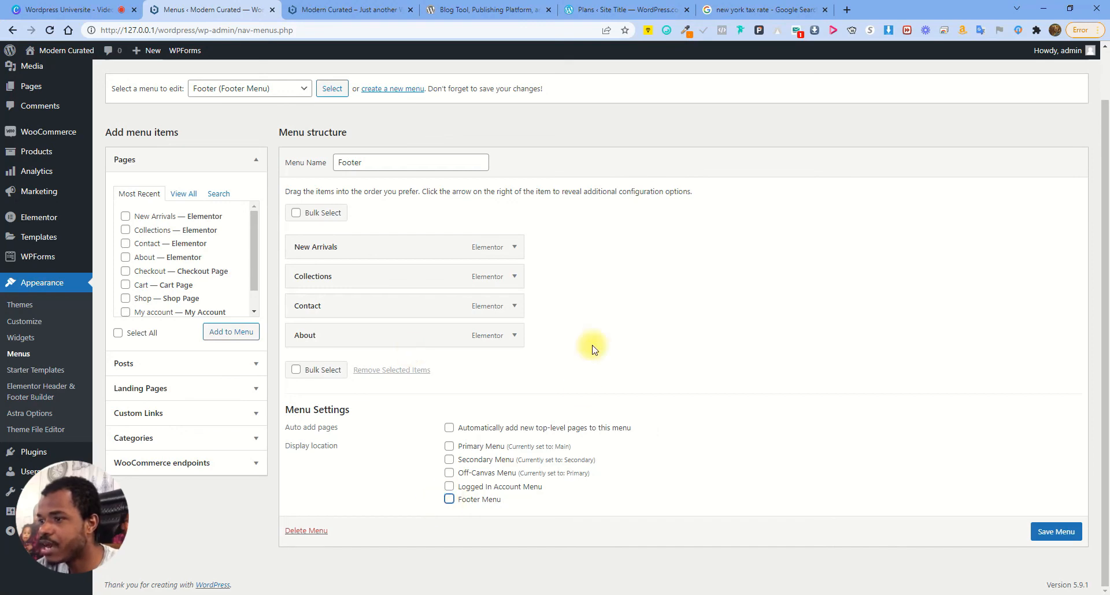
click(449, 447)
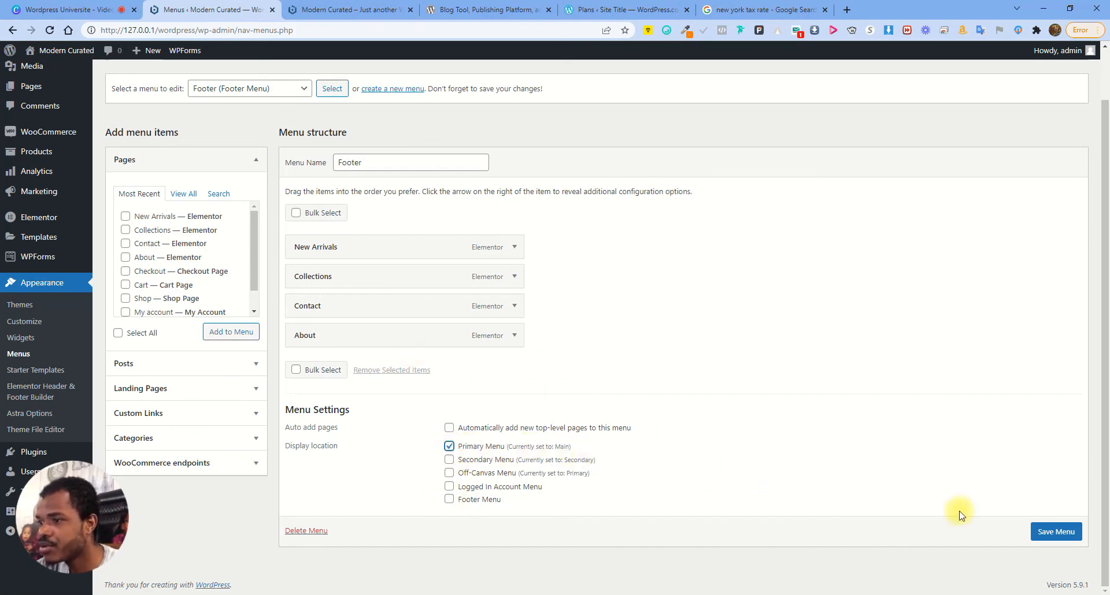
click(1057, 530)
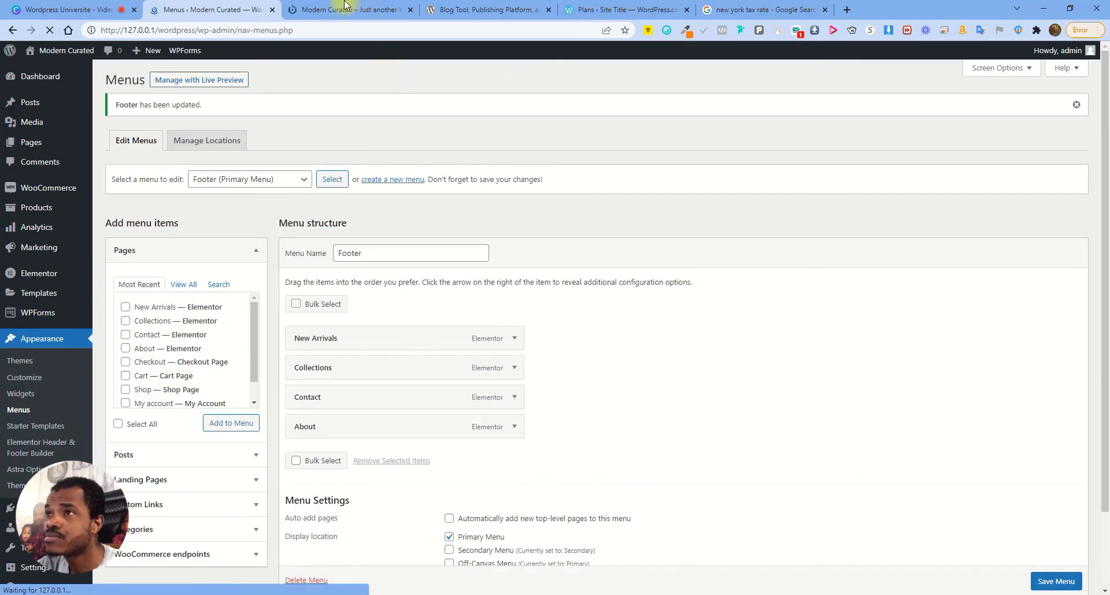
click(345, 8)
click(50, 30)
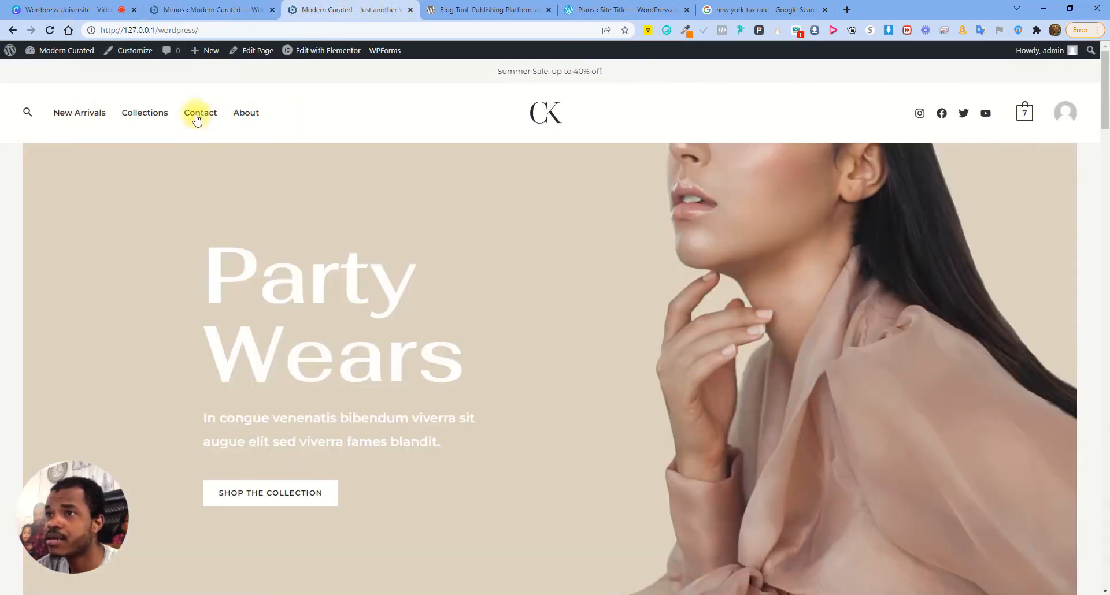
Try the new menu's Collections and Contact links, then move New Arrivals to the end and save
click(149, 115)
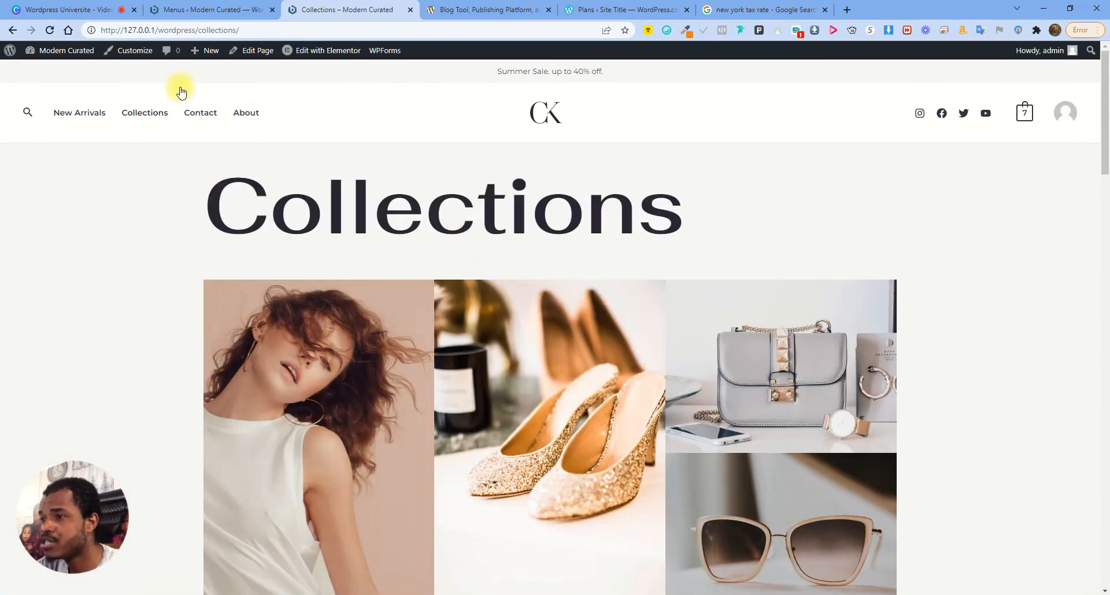
click(205, 114)
click(215, 9)
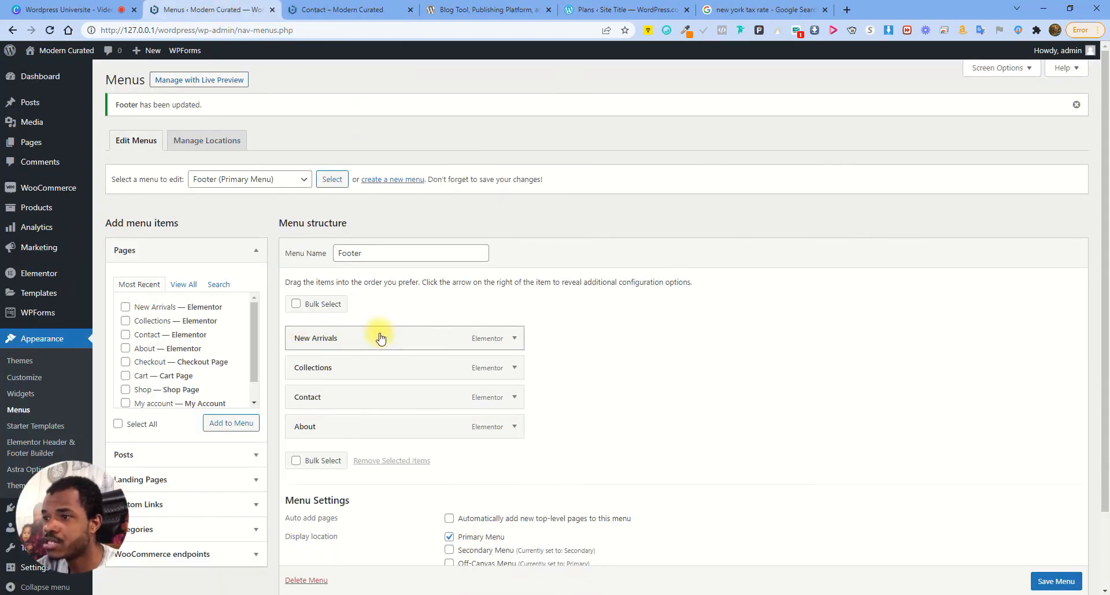
drag(391, 329, 393, 428)
scroll(1056, 578, down, 1)
click(1057, 581)
Nest Contact as a sub-item under Collections and save the menu
click(303, 5)
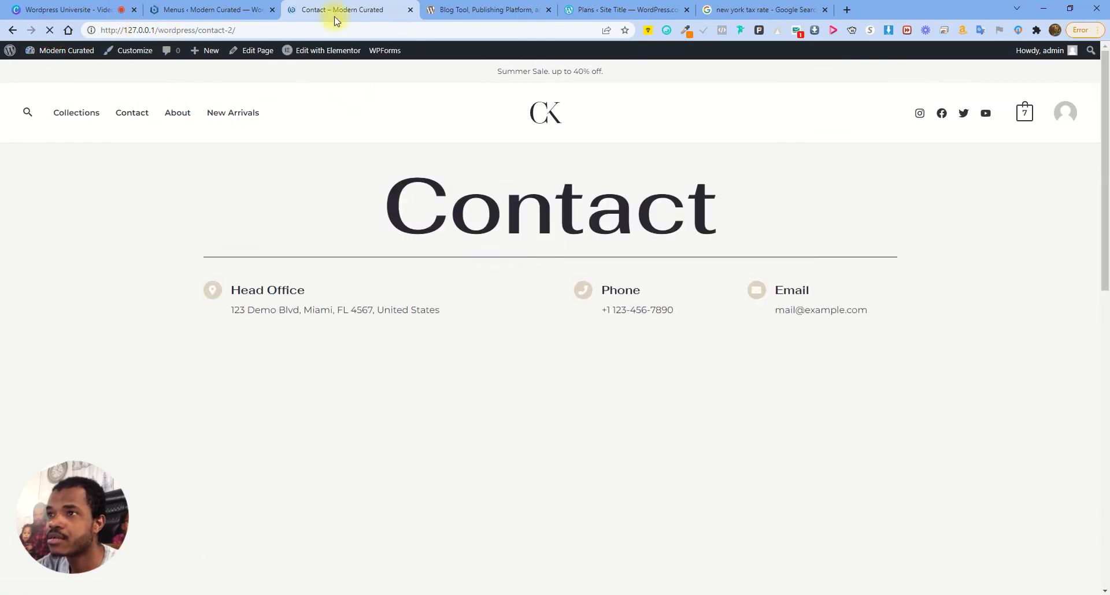
click(220, 9)
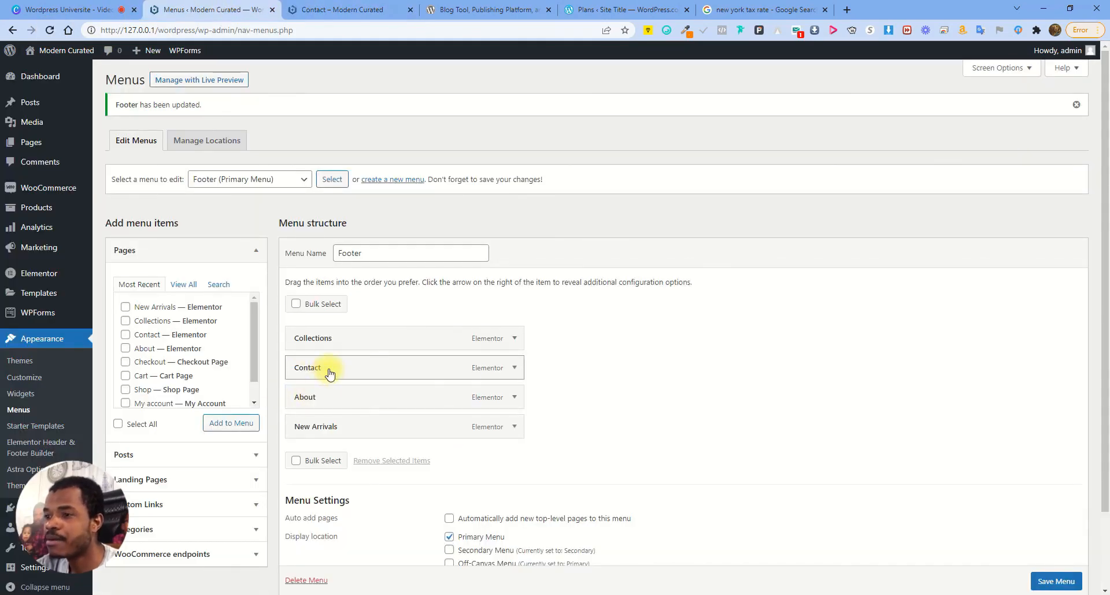
drag(329, 375, 364, 368)
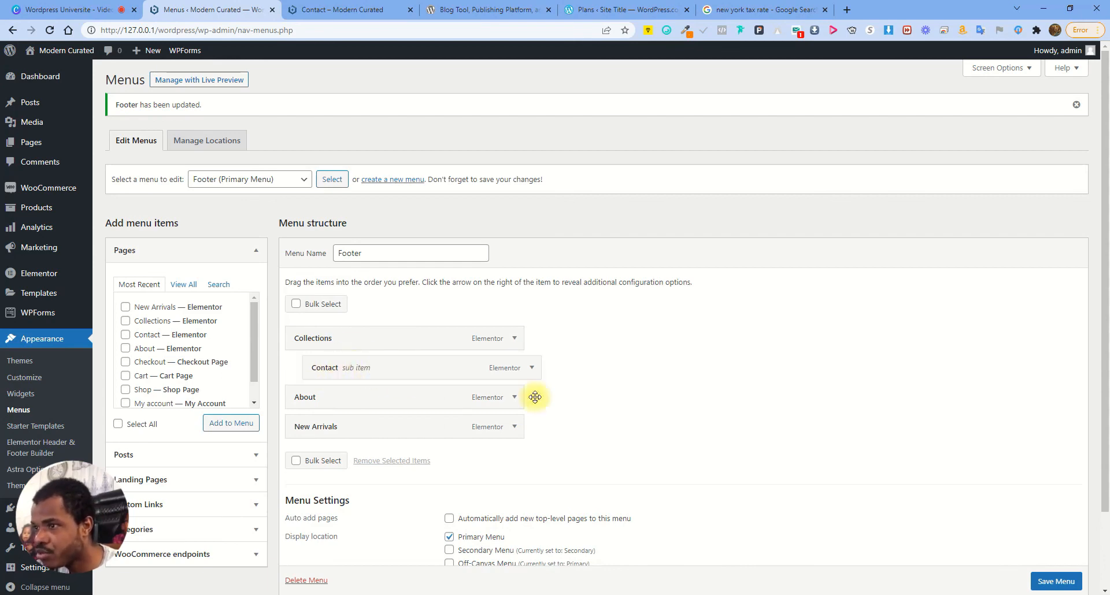
click(1062, 590)
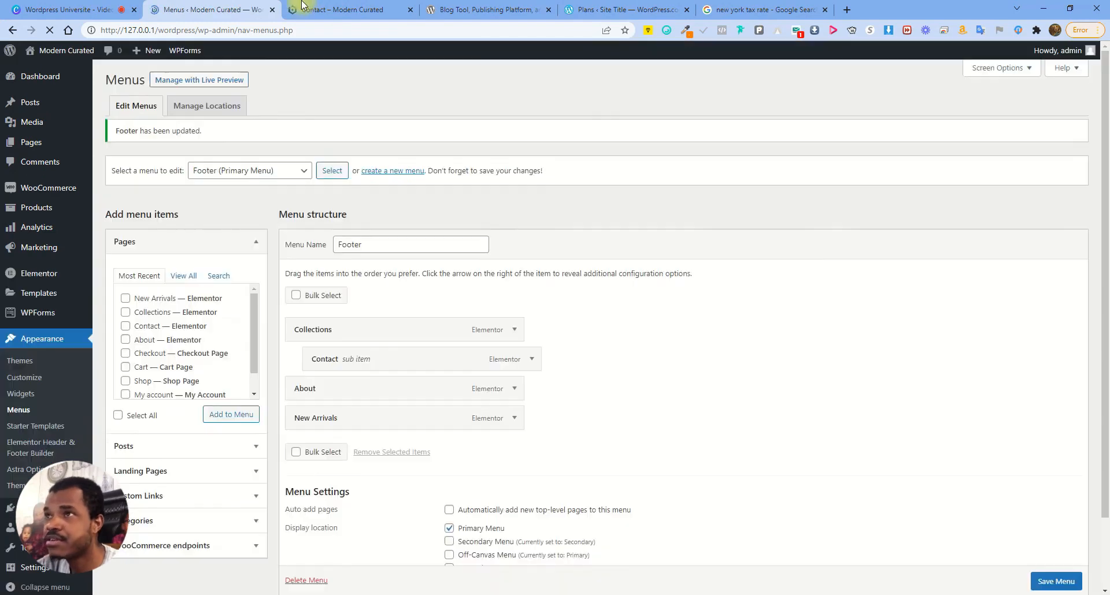
Move Contact back to the top level, save, and reload the Contact page to check the menu
click(301, 9)
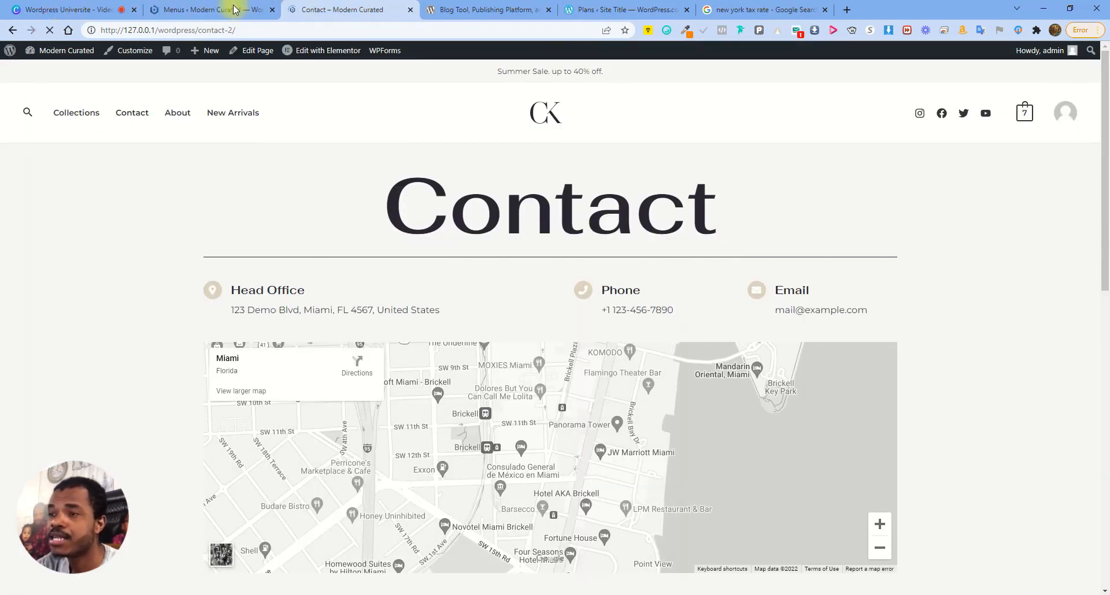
mouse_move(80, 116)
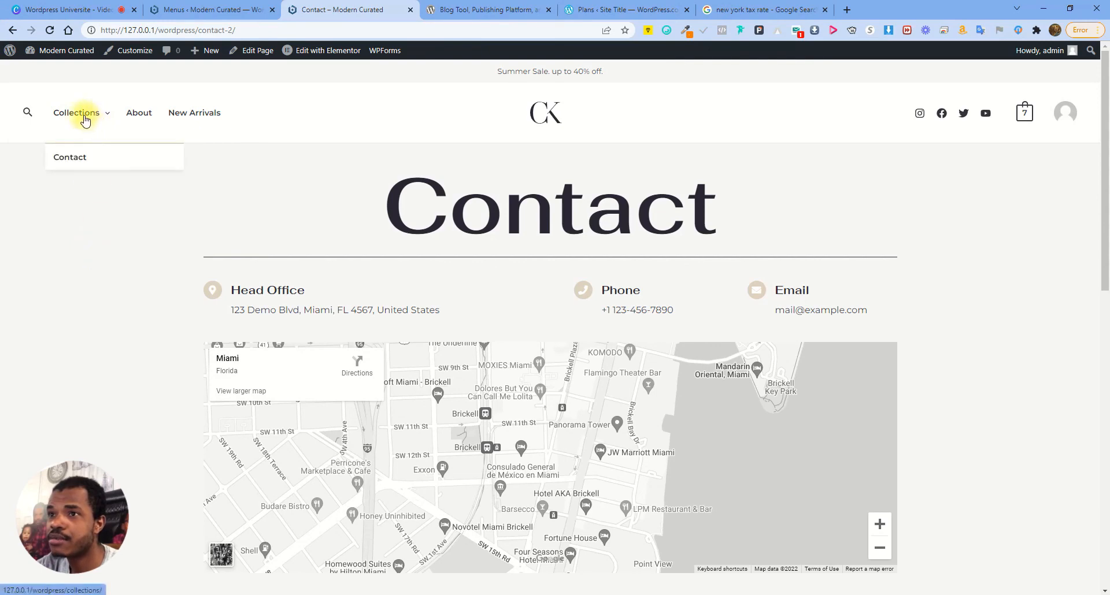
click(209, 9)
drag(372, 370, 349, 369)
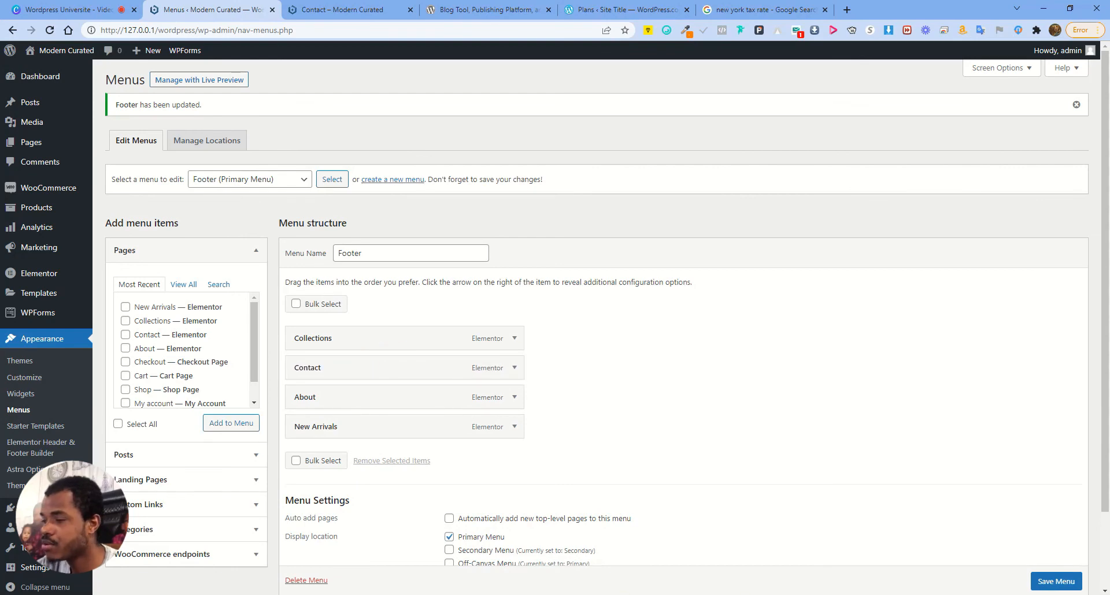
click(1043, 589)
click(321, 7)
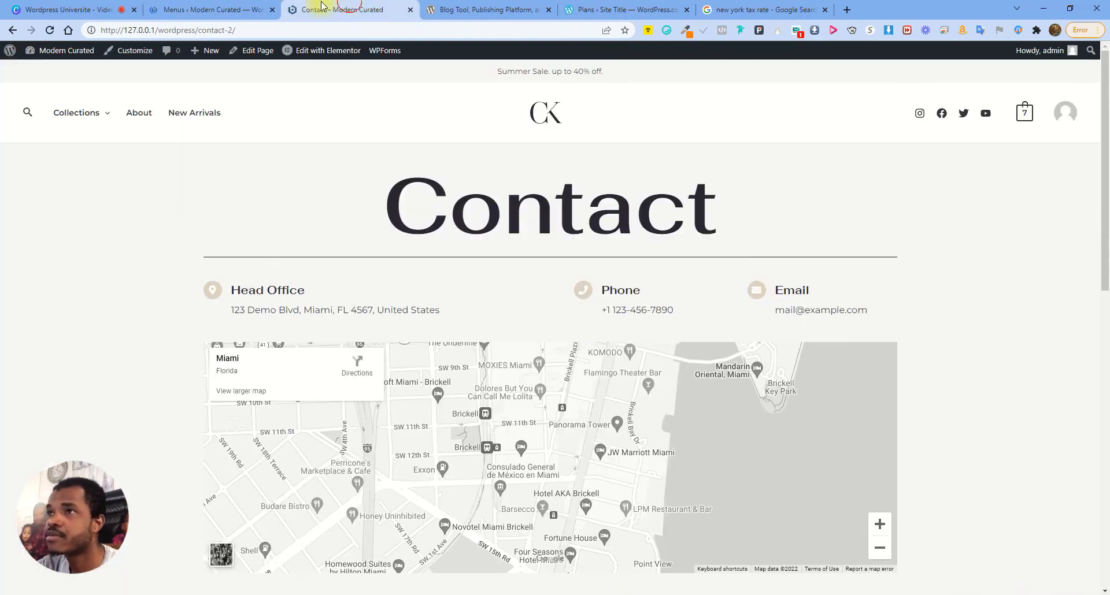
click(50, 30)
click(208, 10)
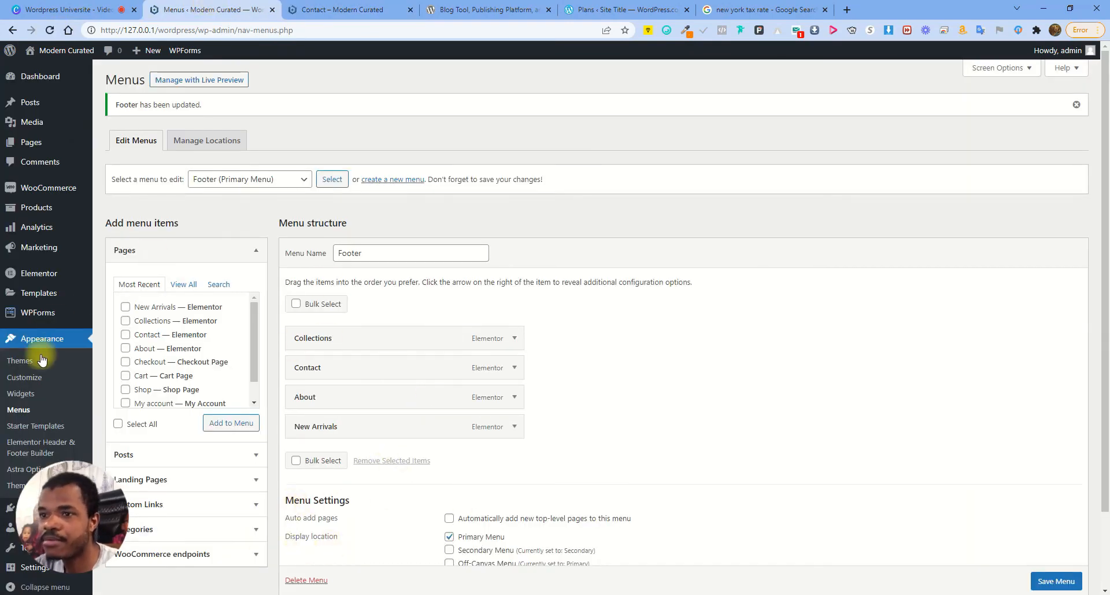
scroll(45, 414, down, 2)
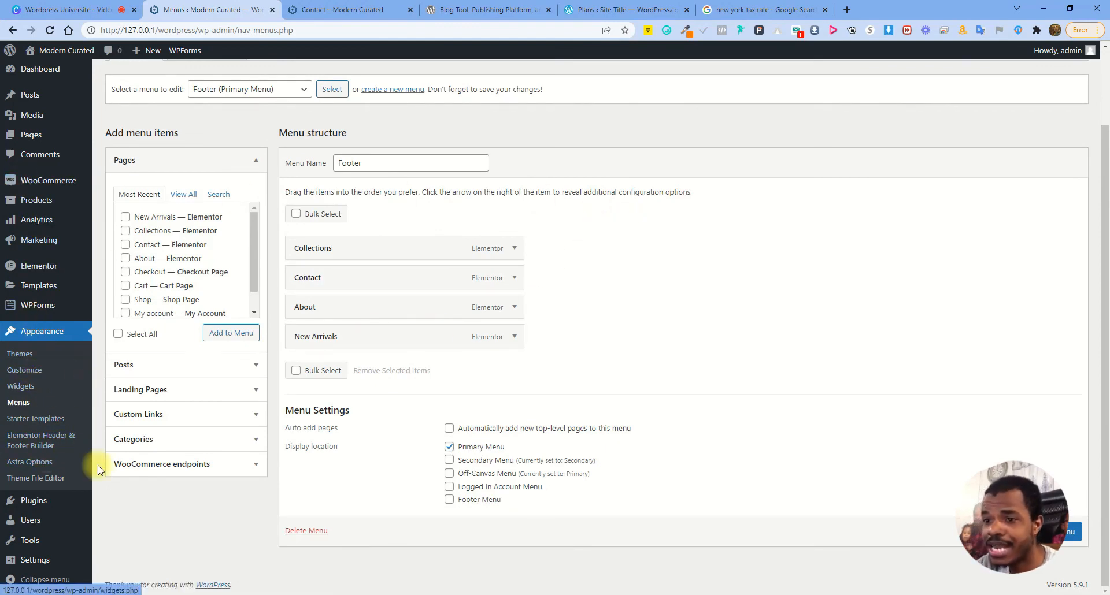
Bulk-delete the Contact Form 7 and Nextend Social Login plugins and confirm the deletion
mouse_move(62, 507)
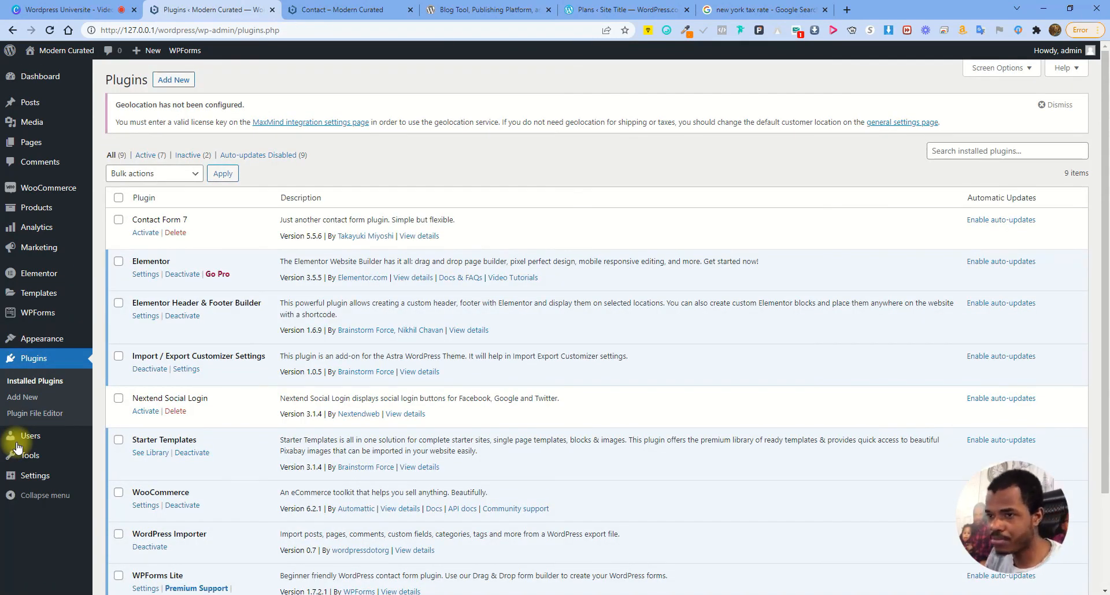
mouse_move(17, 449)
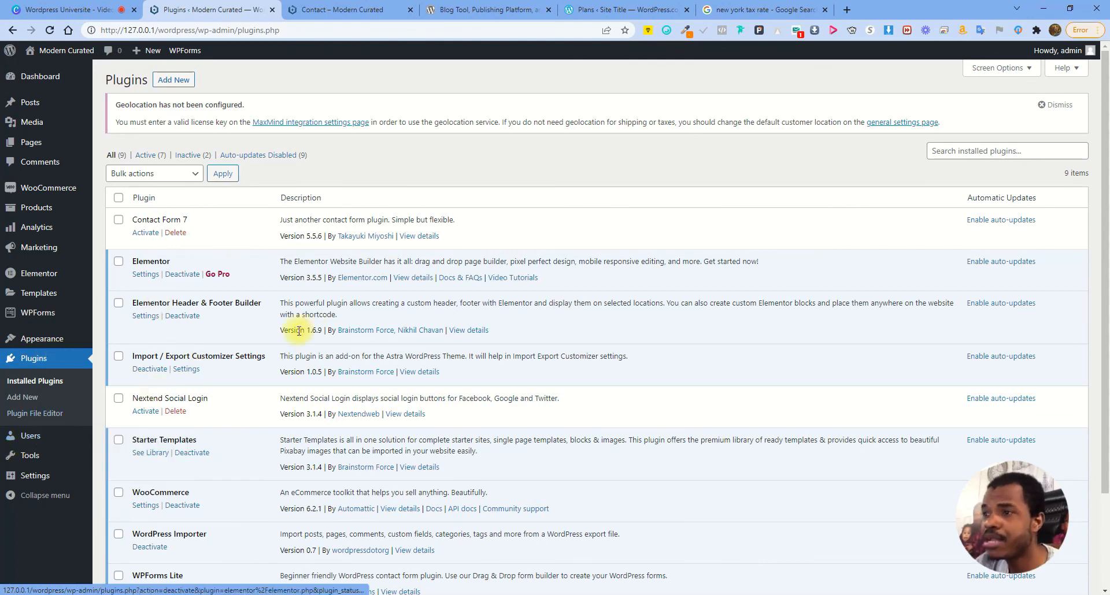
scroll(250, 368, down, 2)
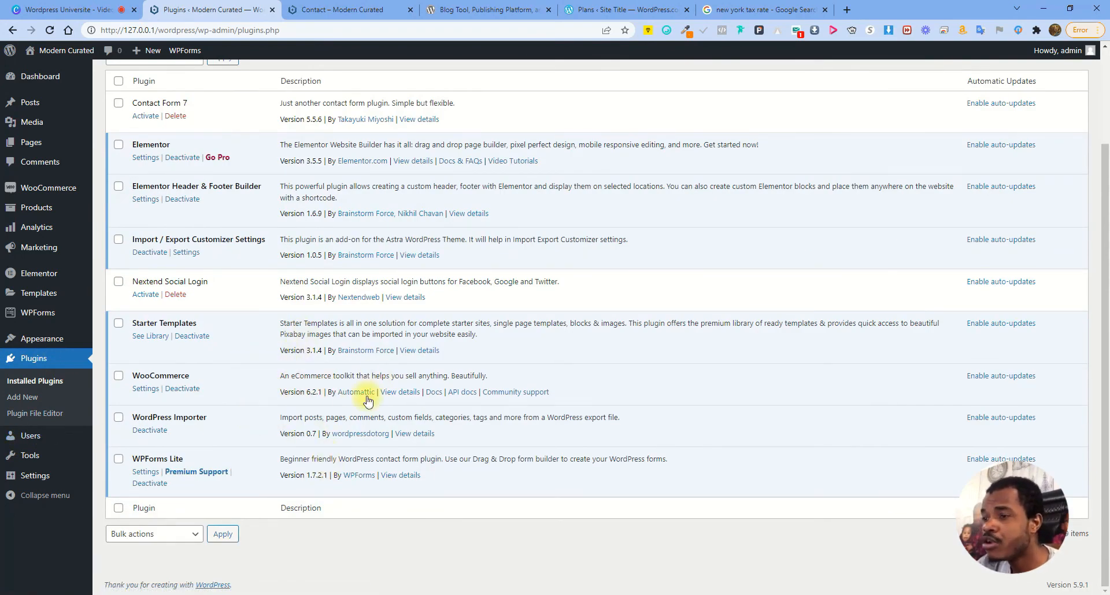
scroll(368, 400, up, 2)
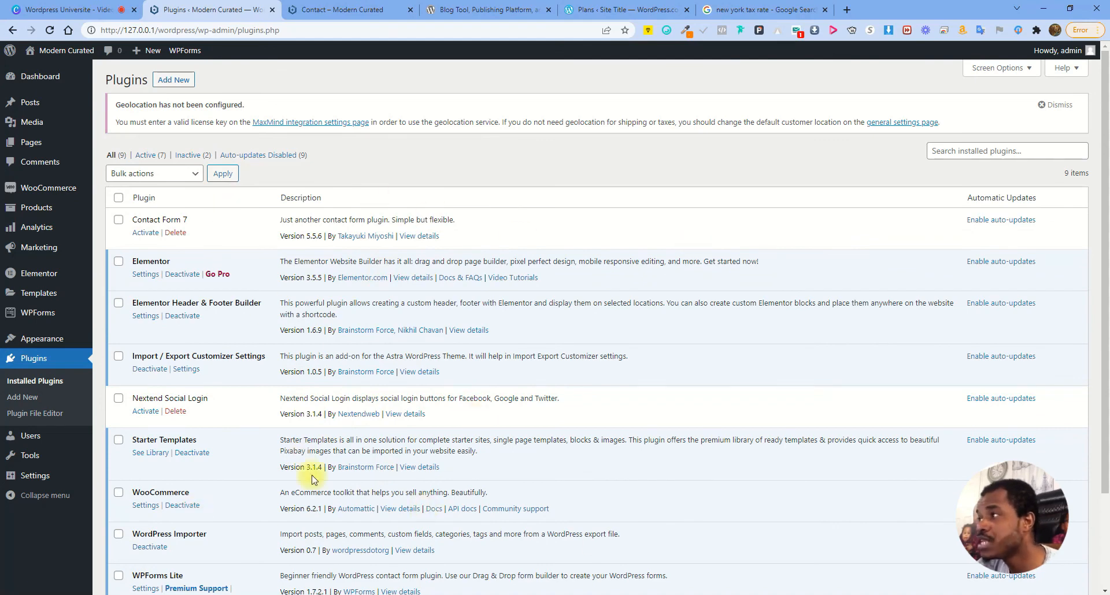
click(119, 401)
click(118, 221)
click(149, 173)
click(141, 211)
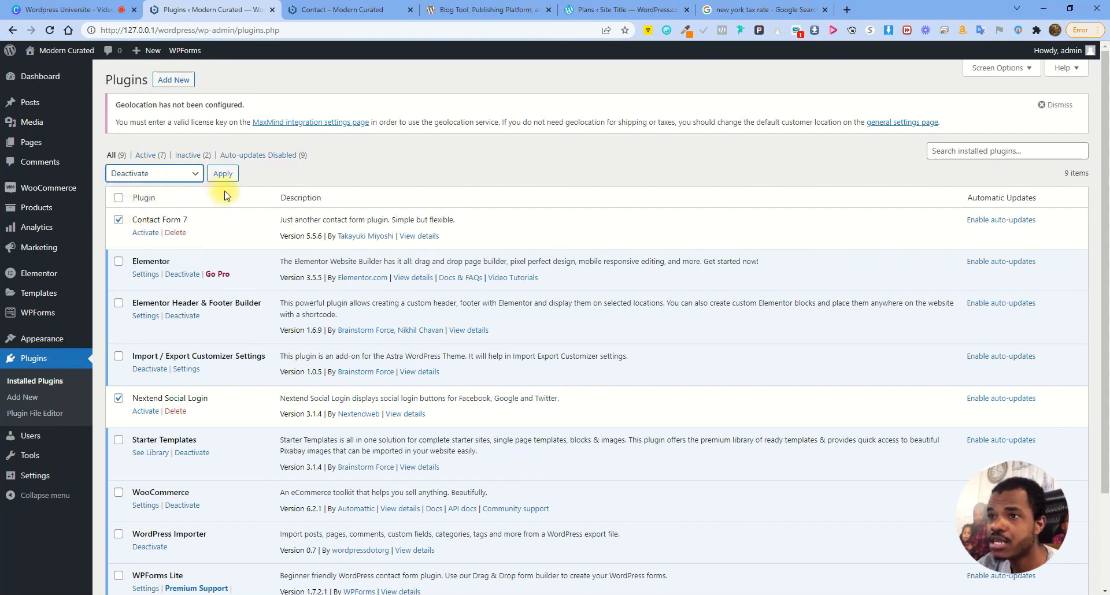
click(166, 173)
click(147, 231)
click(223, 175)
click(612, 107)
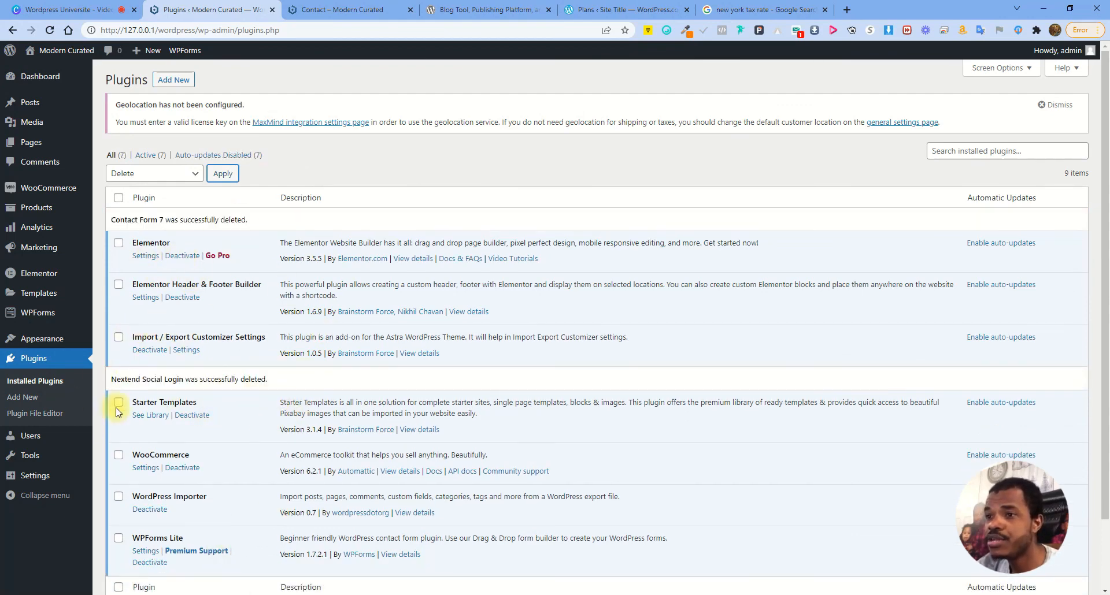
Deactivate WPForms Lite with the Deactivate bulk action
scroll(107, 392, down, 2)
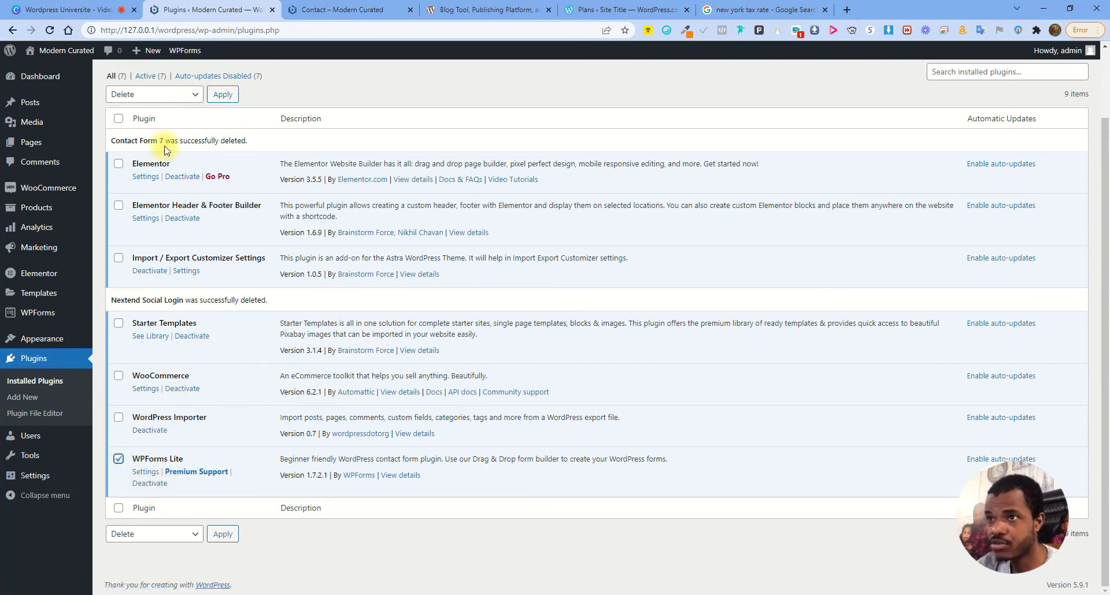
click(153, 95)
click(149, 132)
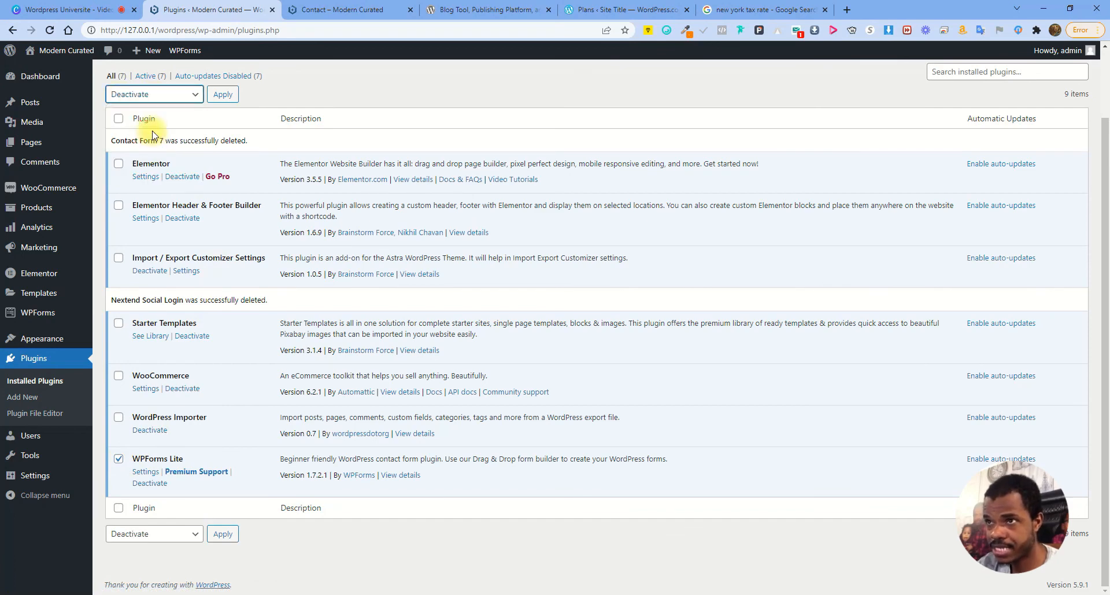
click(222, 94)
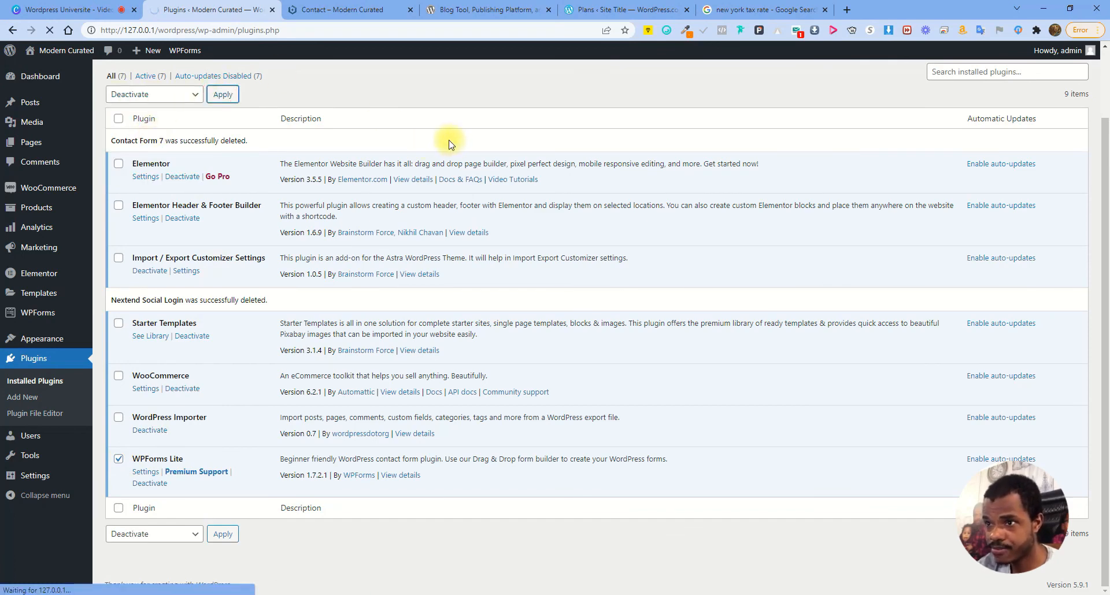
scroll(451, 158, down, 2)
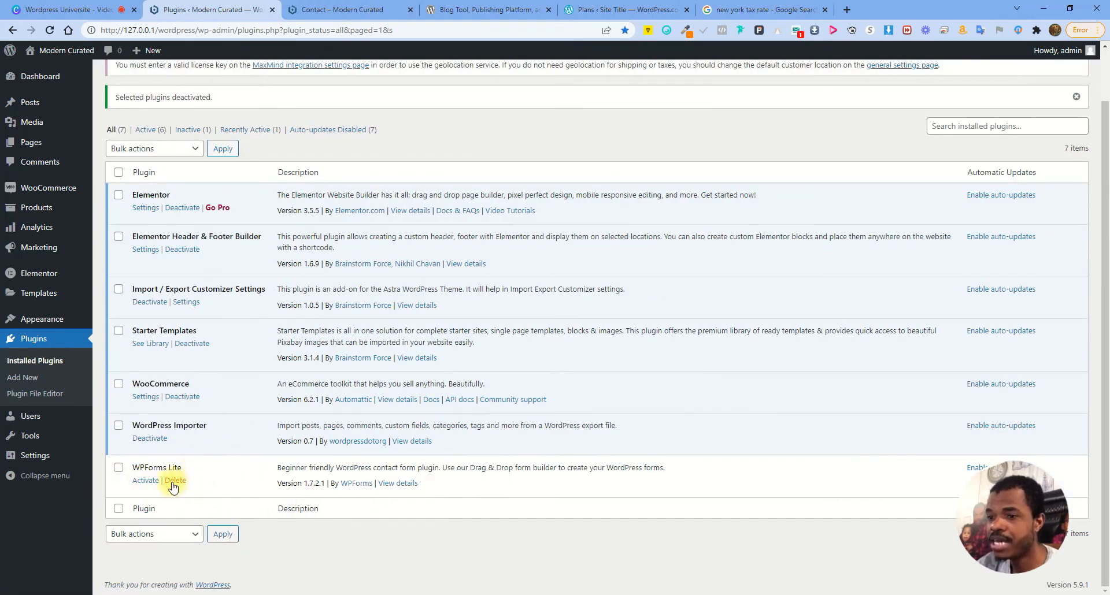
Reactivate WPForms Lite and return to the Installed Plugins list
click(140, 483)
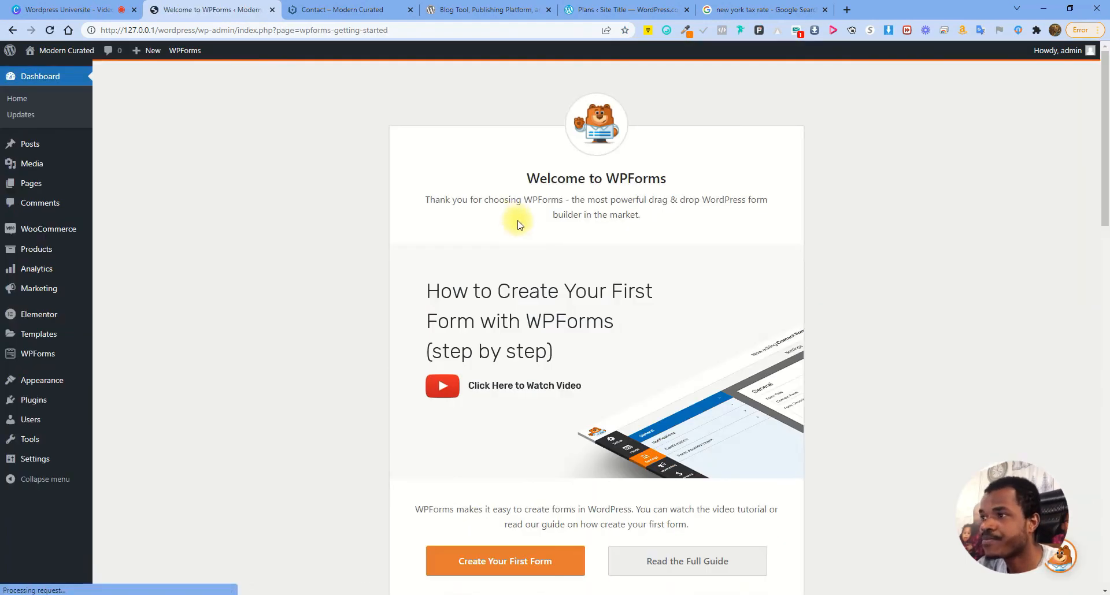
click(41, 381)
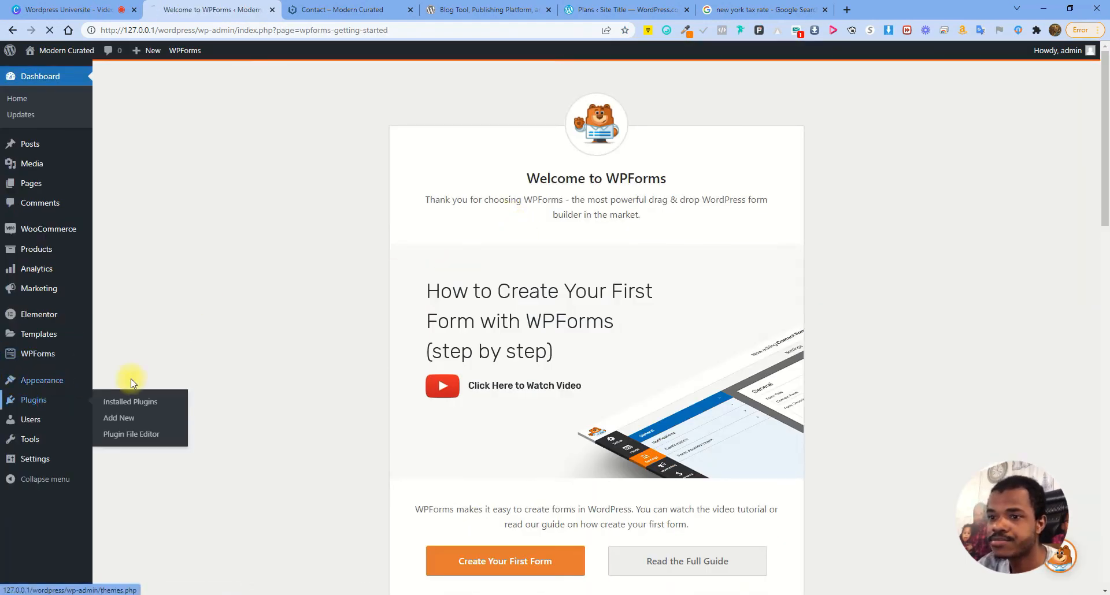
click(130, 402)
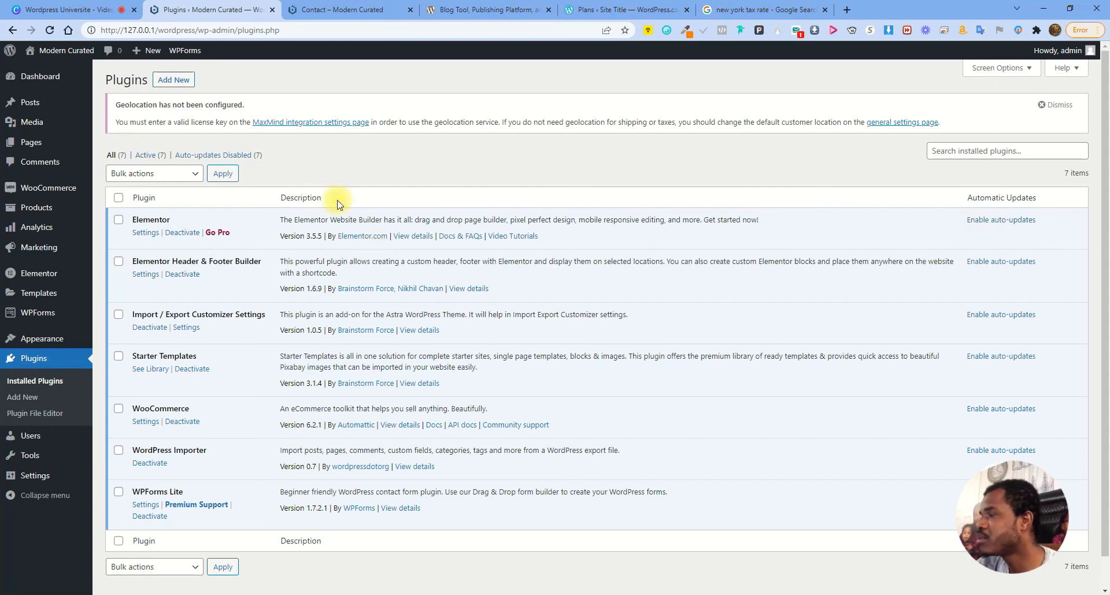
Enable auto-updates for Elementor, Header & Footer Builder, Customizer Settings, Starter Templates, WooCommerce, WordPress Importer and one more
click(1013, 227)
click(995, 262)
click(988, 317)
click(985, 356)
click(986, 410)
click(986, 489)
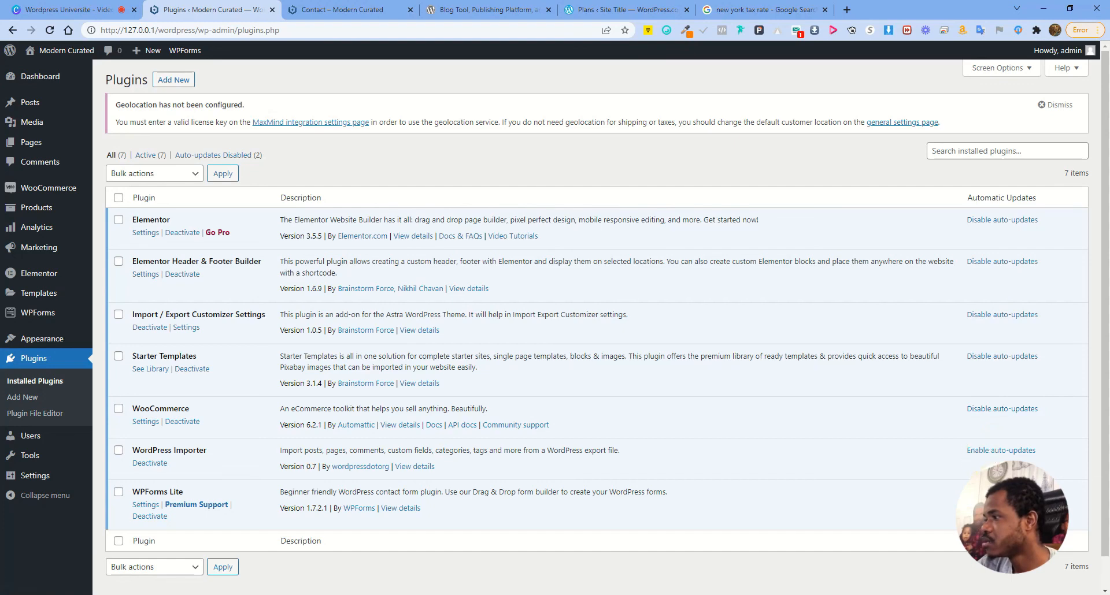
click(991, 455)
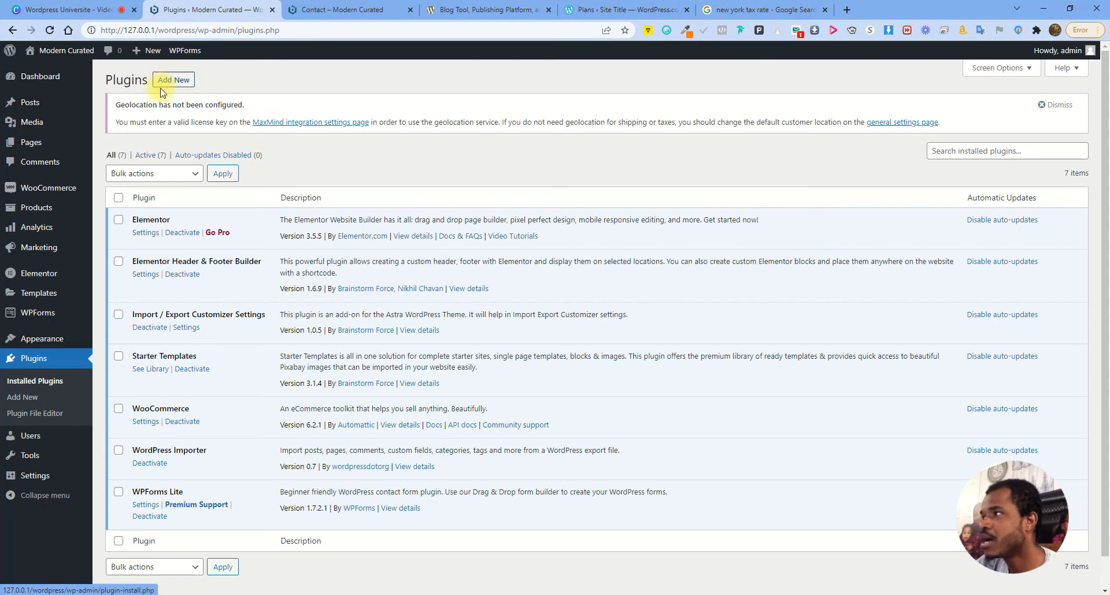
Open Add Plugins, browse the featured plugins like Classic Editor and Jetpack, and focus the search field
click(173, 80)
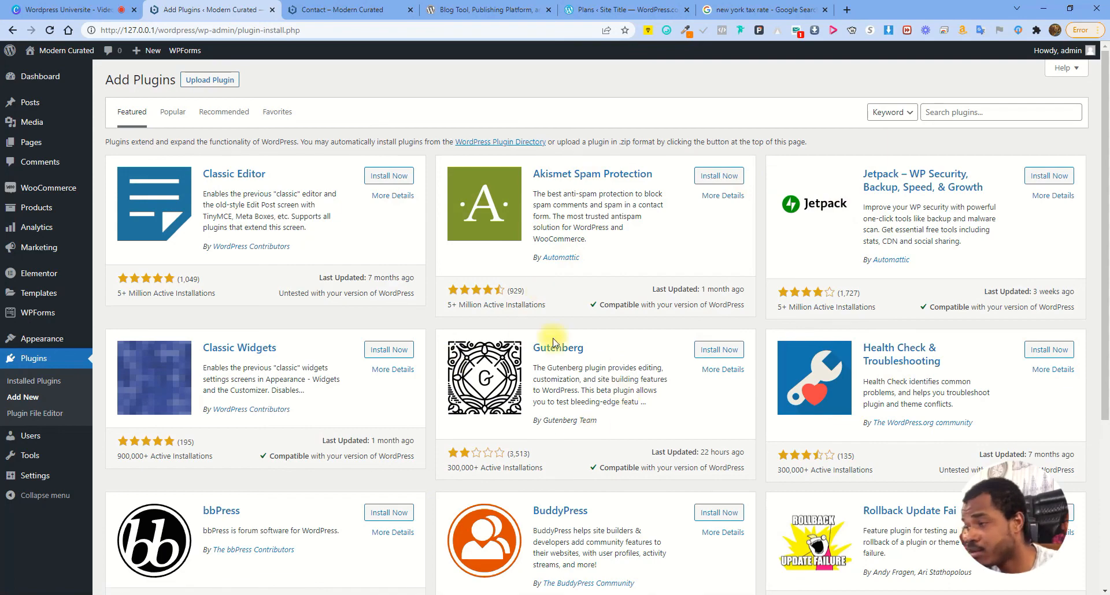
scroll(543, 420, down, 4)
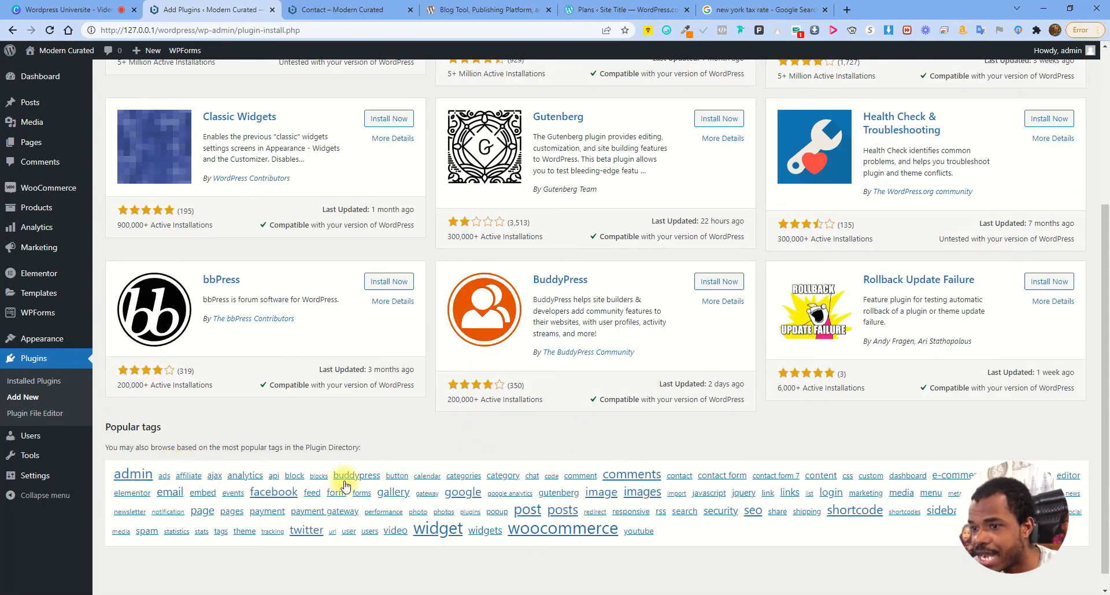
scroll(747, 220, up, 4)
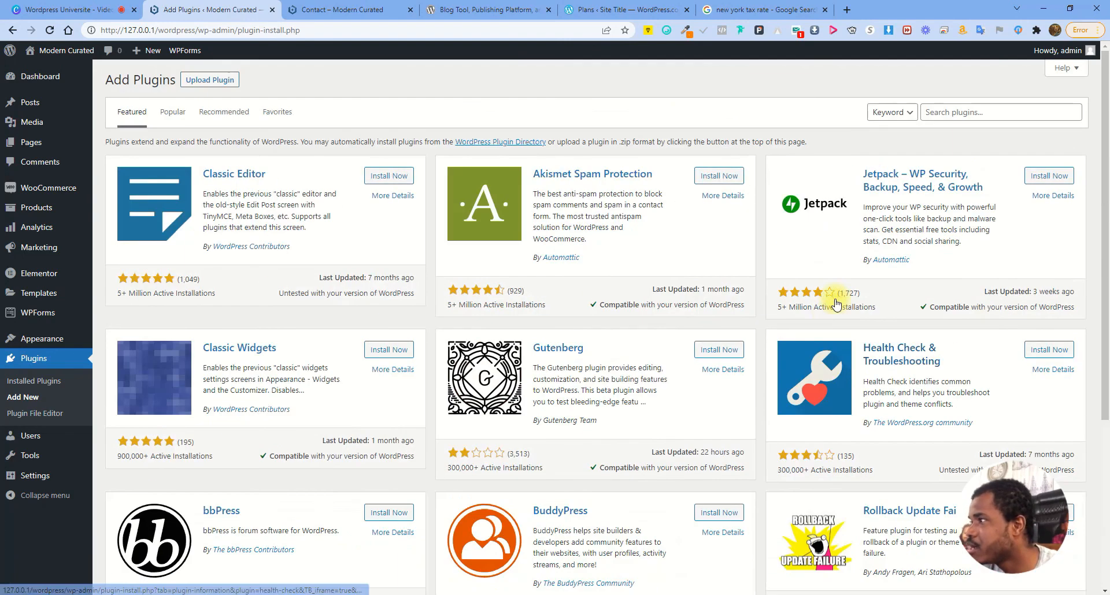
click(962, 113)
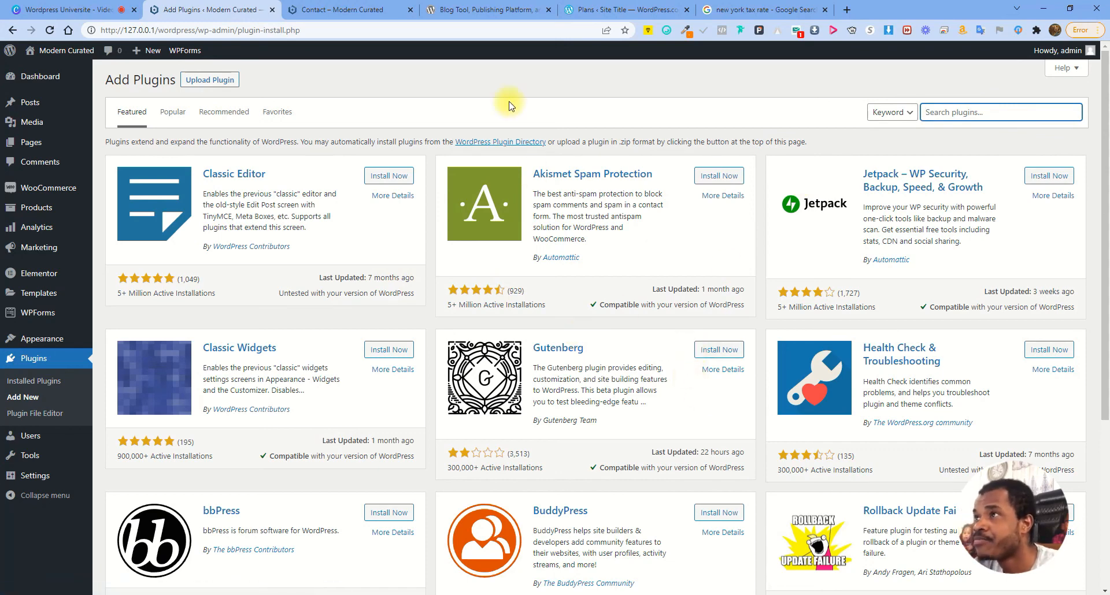
Open the wordpress.org Plugins directory and scroll down to Popular Plugins such as Yoast SEO
click(485, 9)
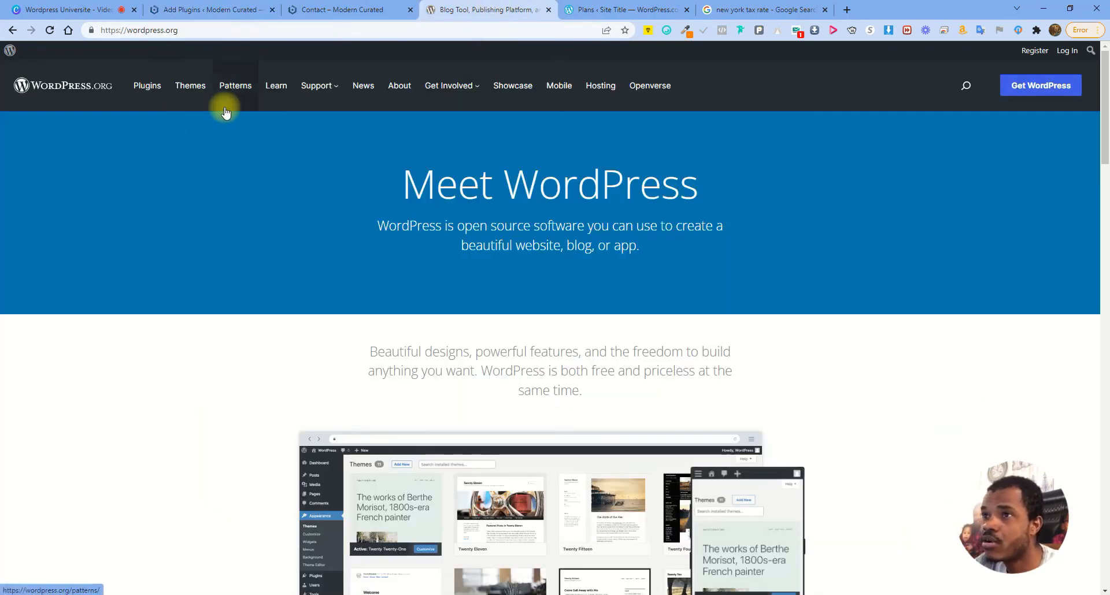
click(158, 91)
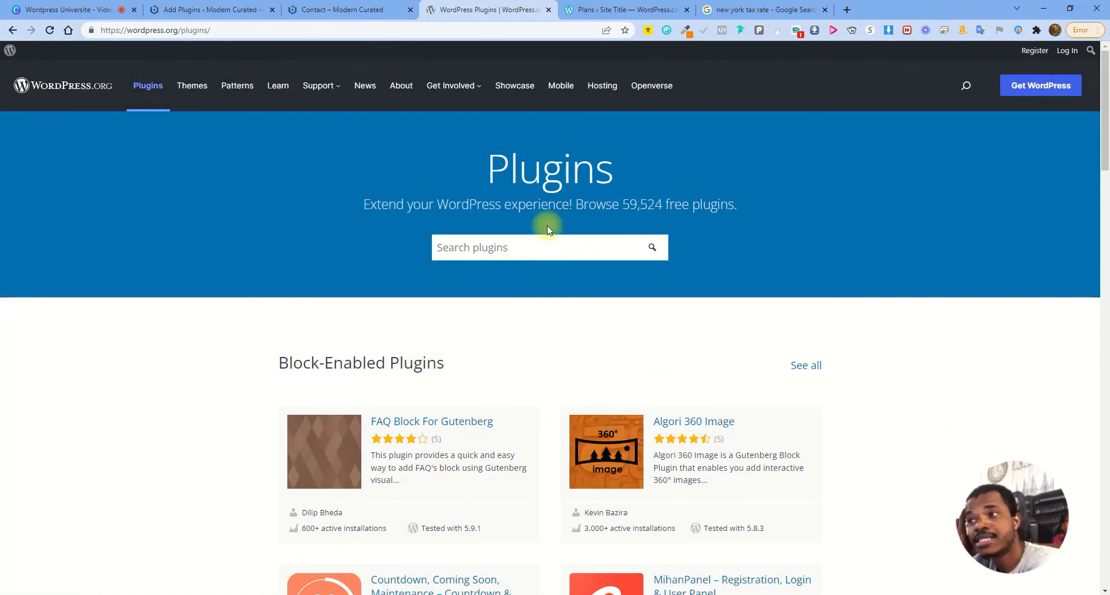
scroll(547, 341, down, 1)
scroll(547, 344, down, 15)
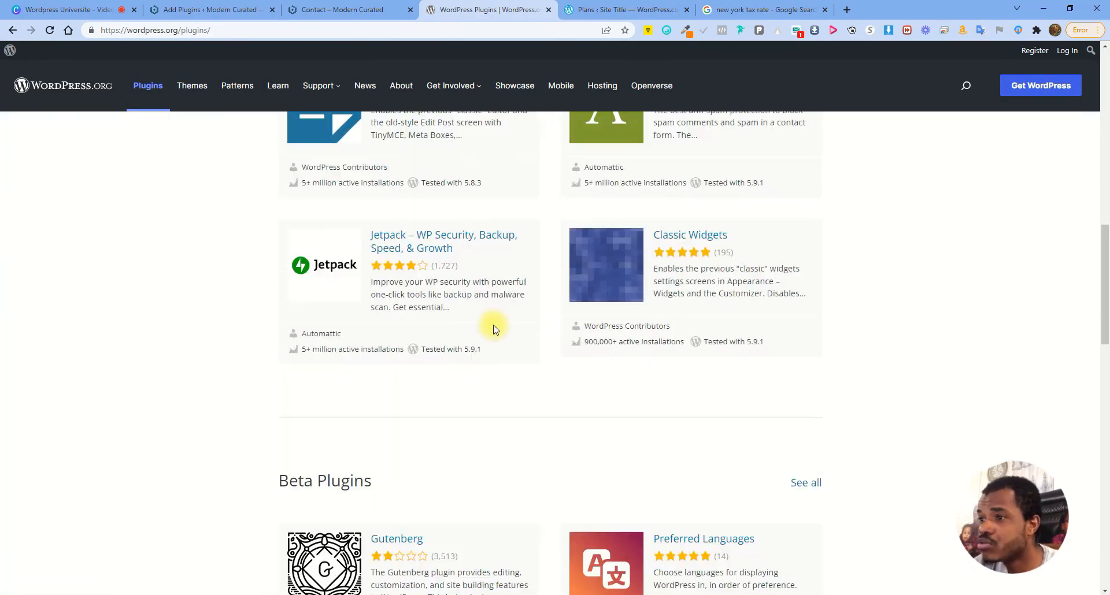
scroll(613, 303, down, 13)
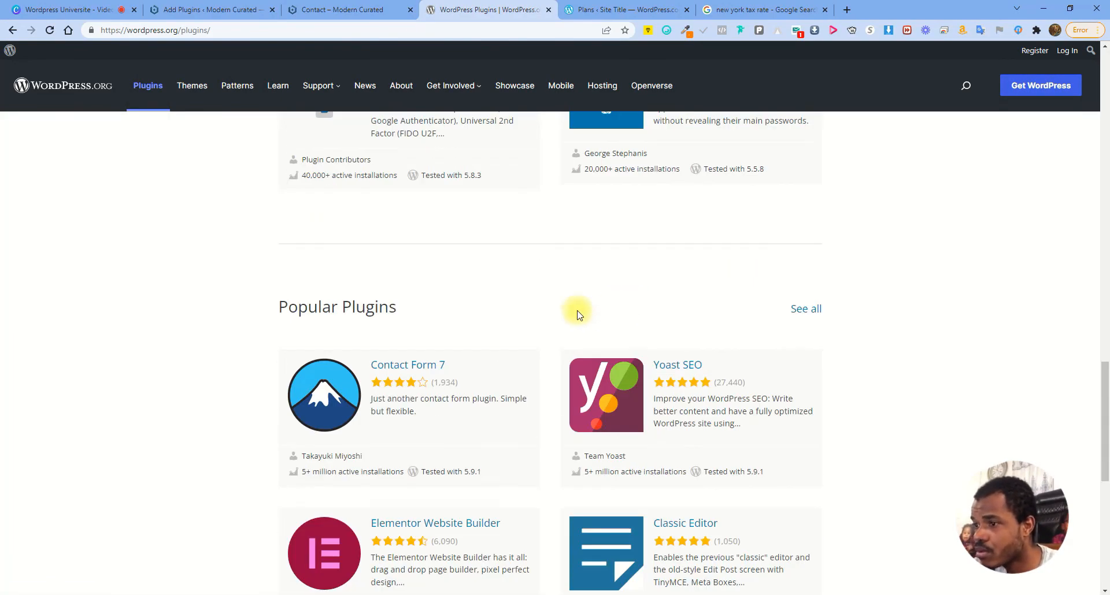
scroll(584, 314, down, 2)
scroll(652, 293, up, 7)
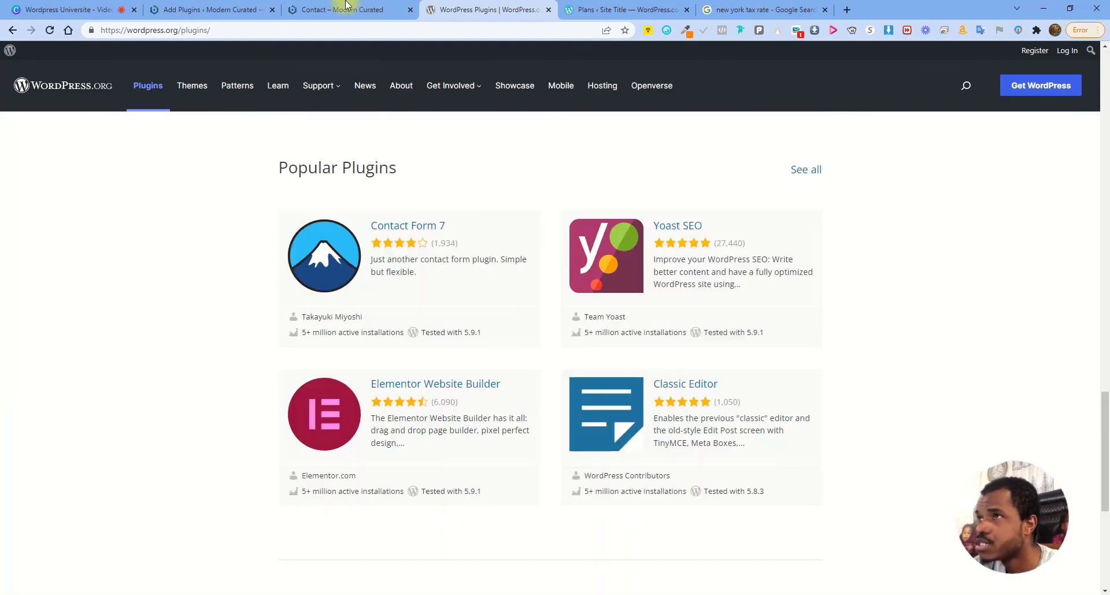
click(403, 6)
Search Add Plugins for 'ELEMENTOR' and scroll through the 1,036 matching plugins
click(220, 9)
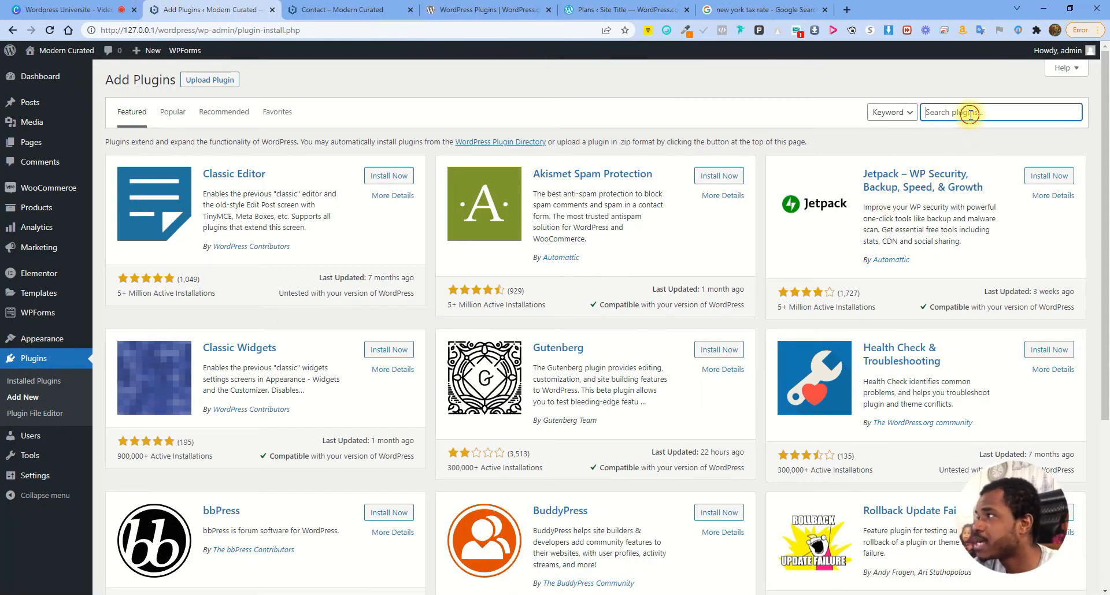
text(ELEME)
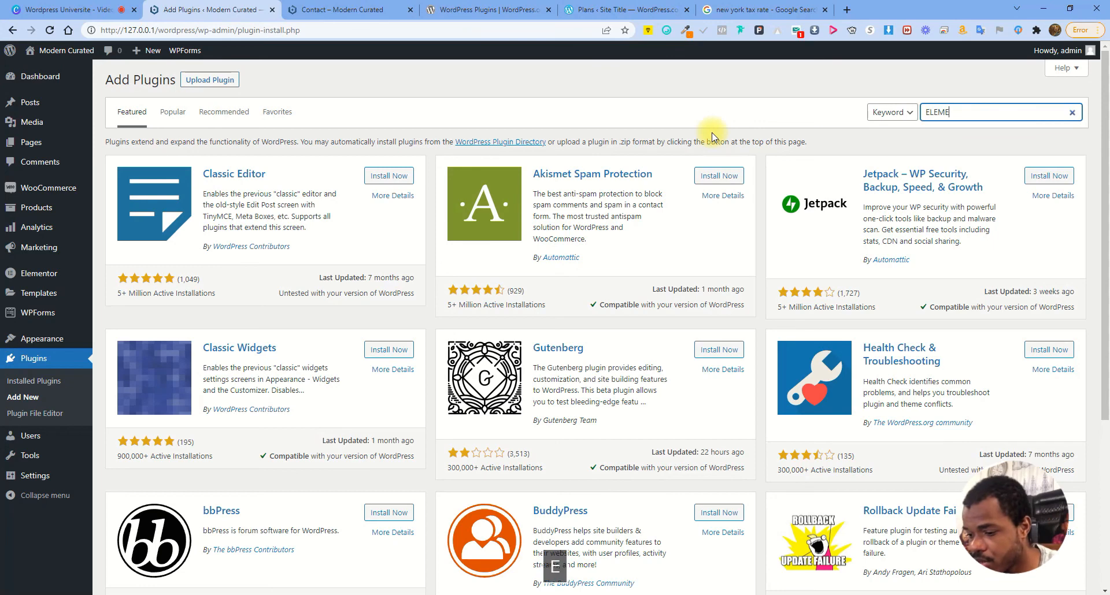
text(NTY)
key(BackSpace)
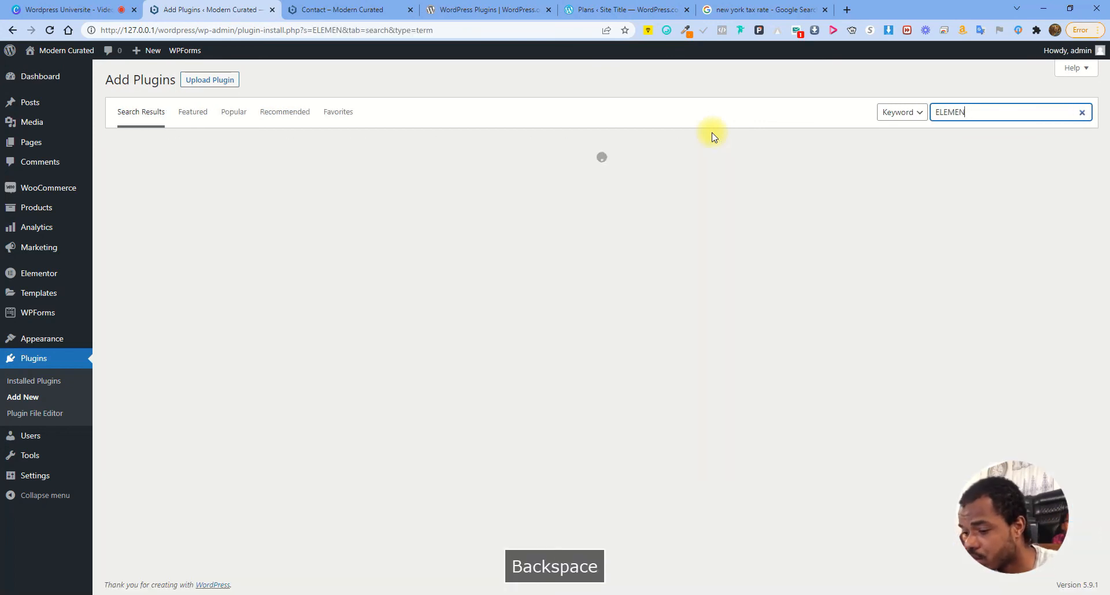
text(OR)
key(Caps_Lock)
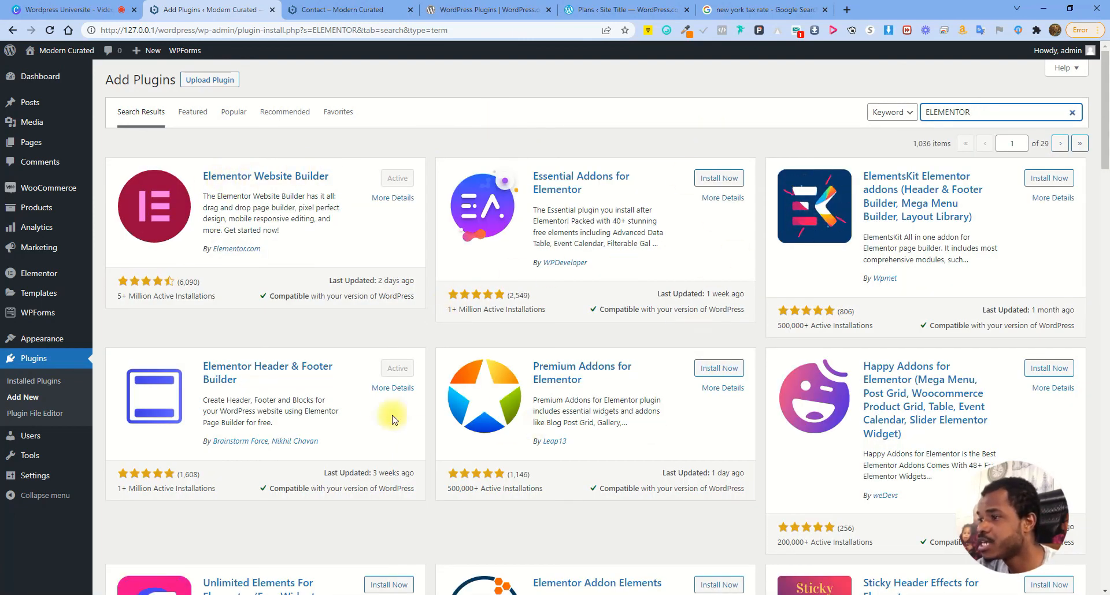
scroll(394, 420, down, 5)
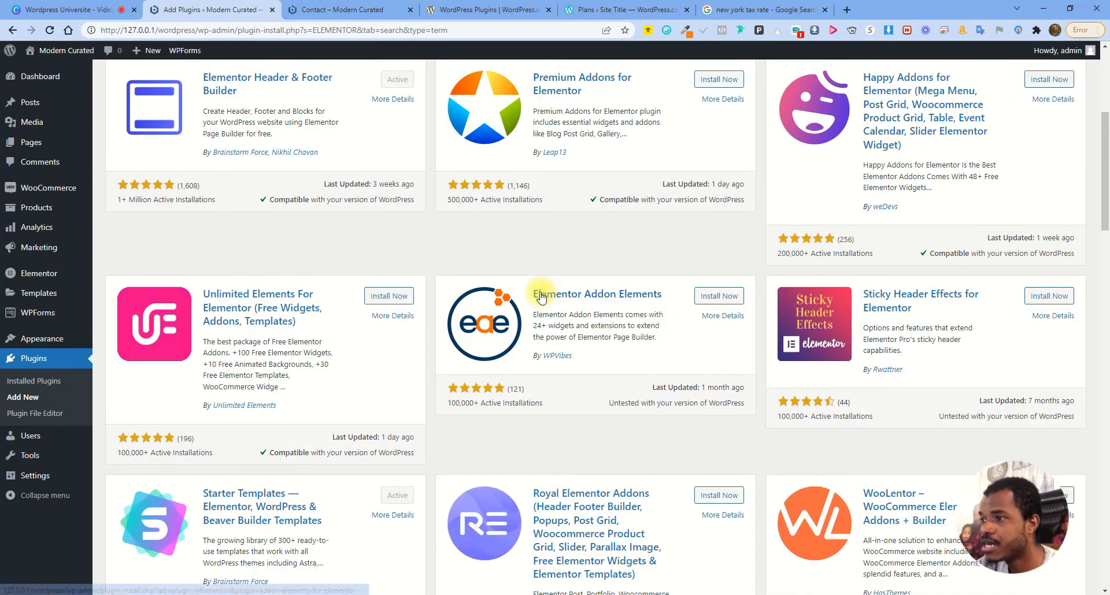
scroll(592, 306, down, 1)
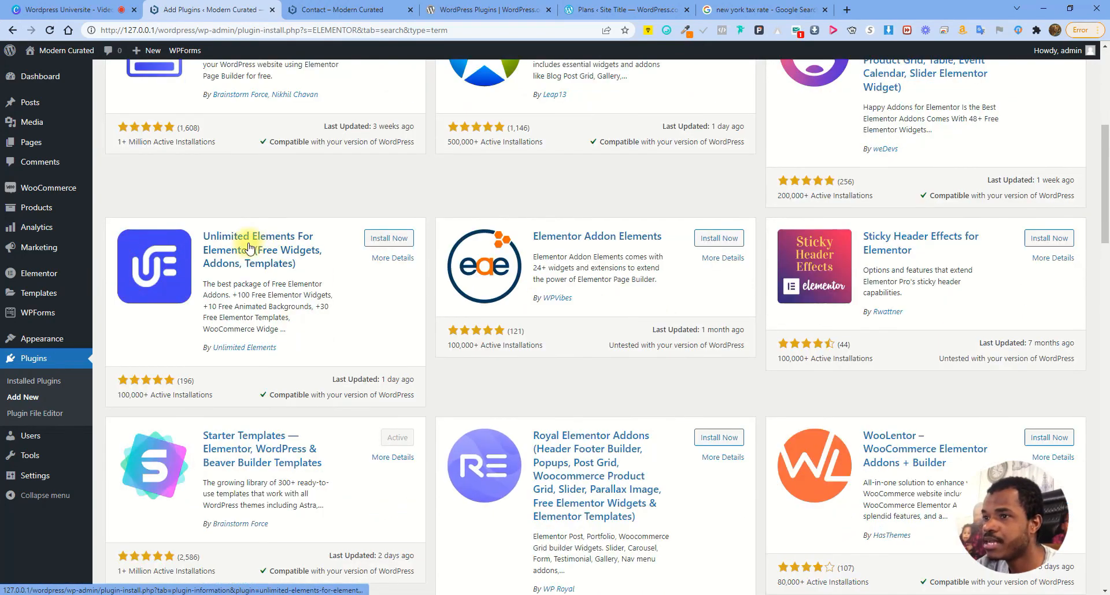
scroll(736, 265, down, 18)
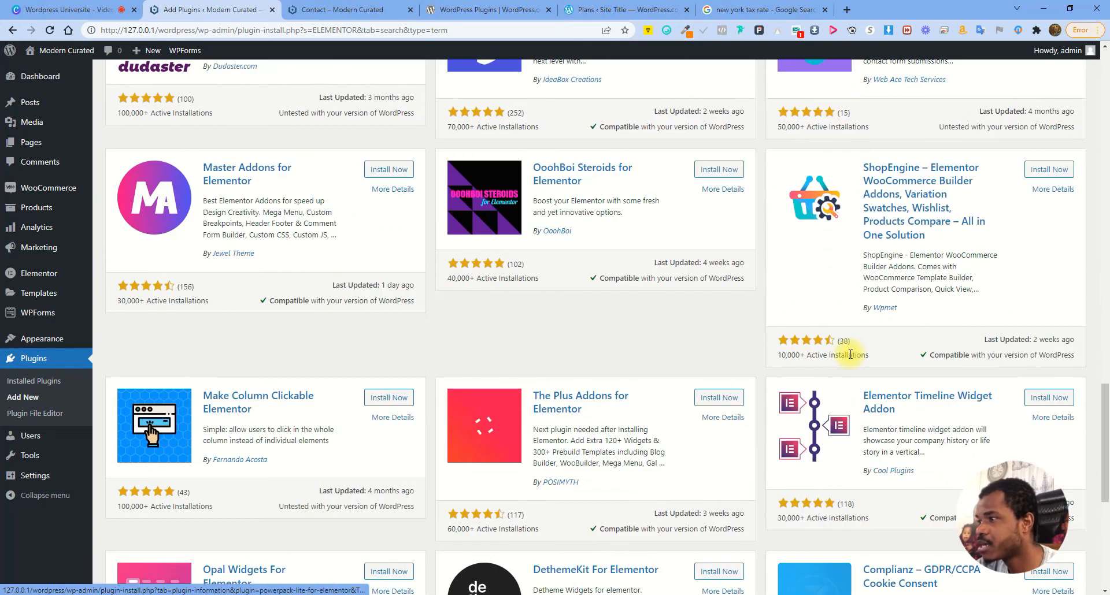
scroll(850, 355, down, 5)
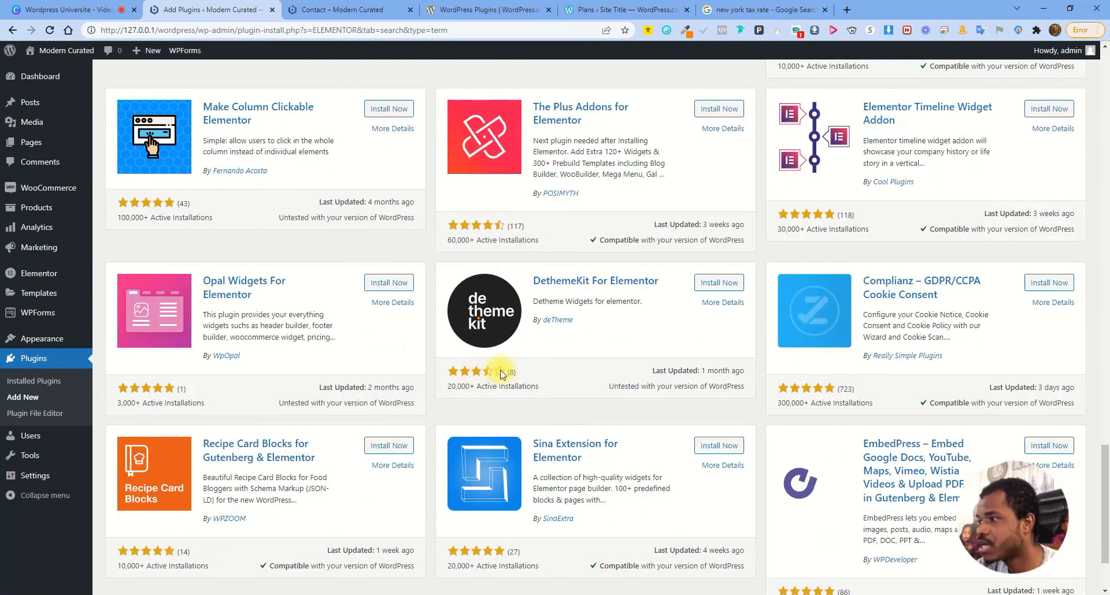
click(53, 413)
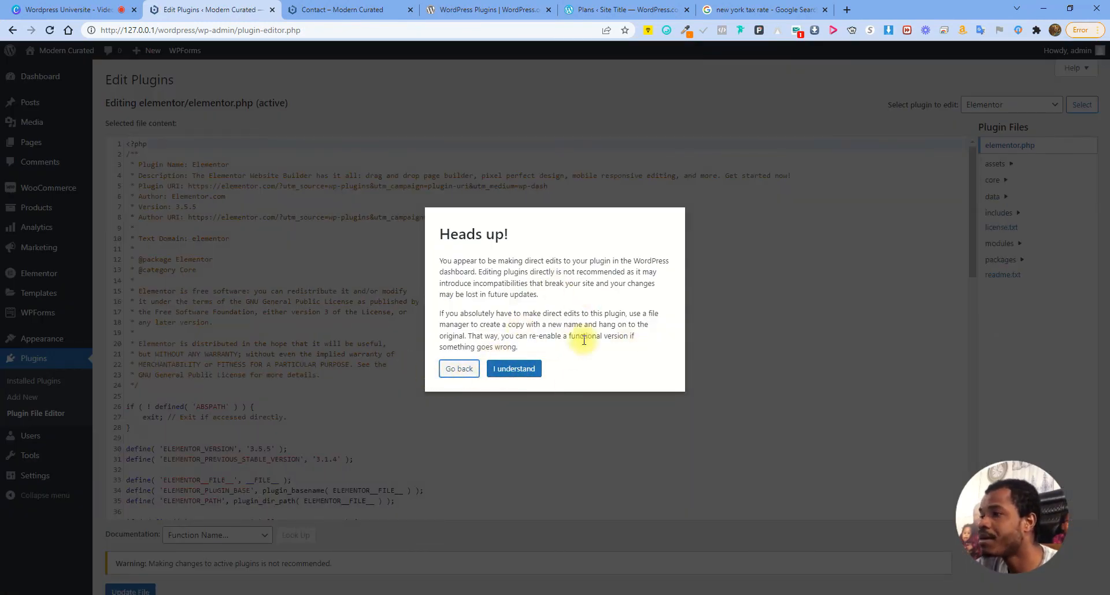
drag(440, 261, 632, 317)
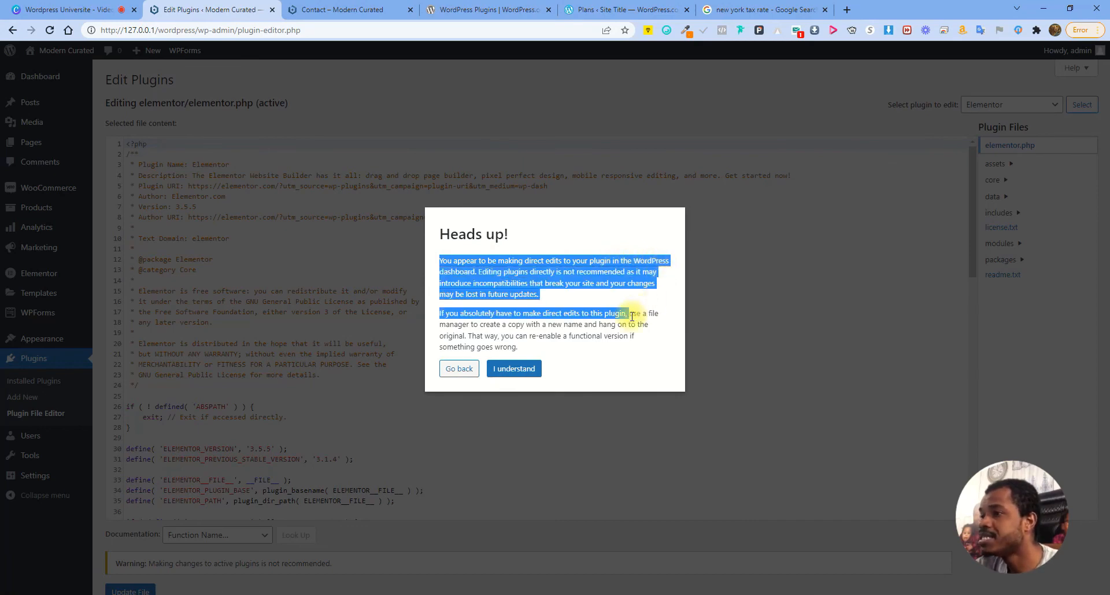
click(592, 272)
drag(563, 273, 655, 277)
click(655, 276)
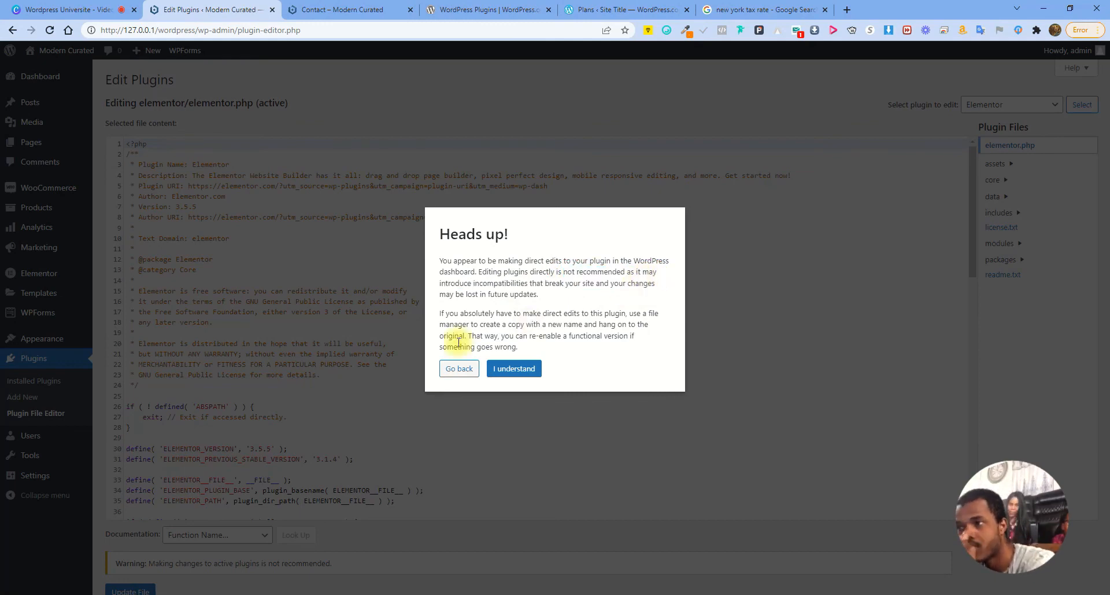
click(460, 370)
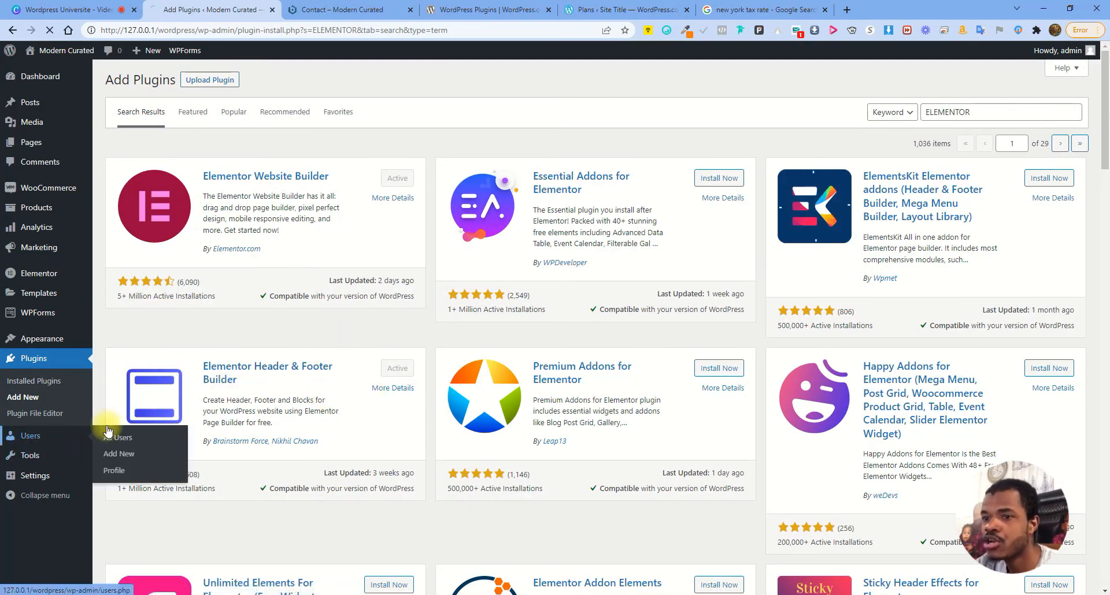
Check the Administrator and Contributor roles in the Users list, then start the Add New User form
click(113, 435)
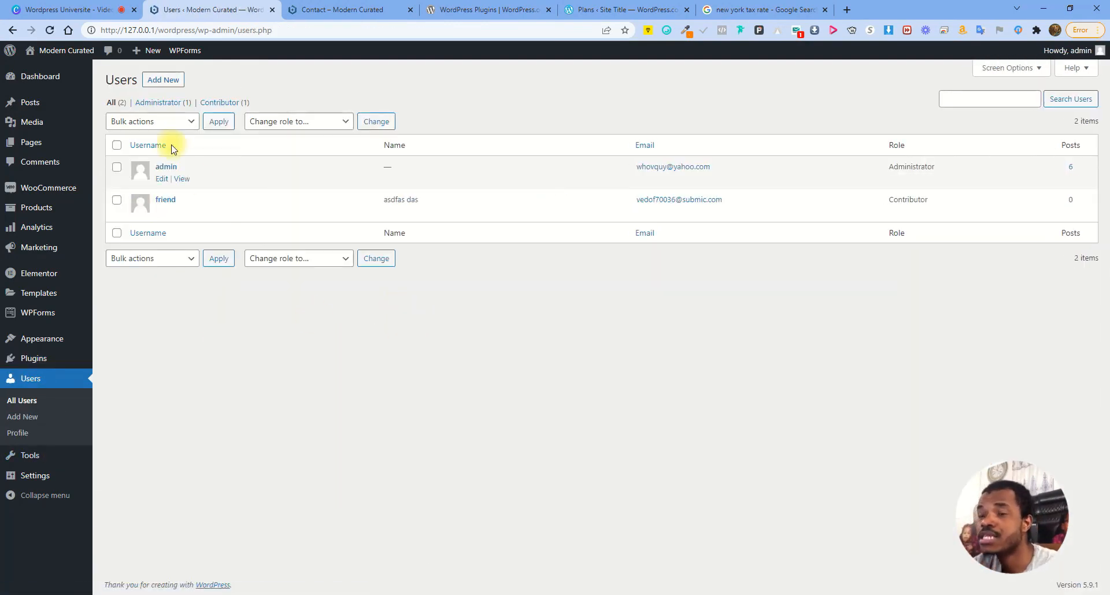
mouse_move(156, 218)
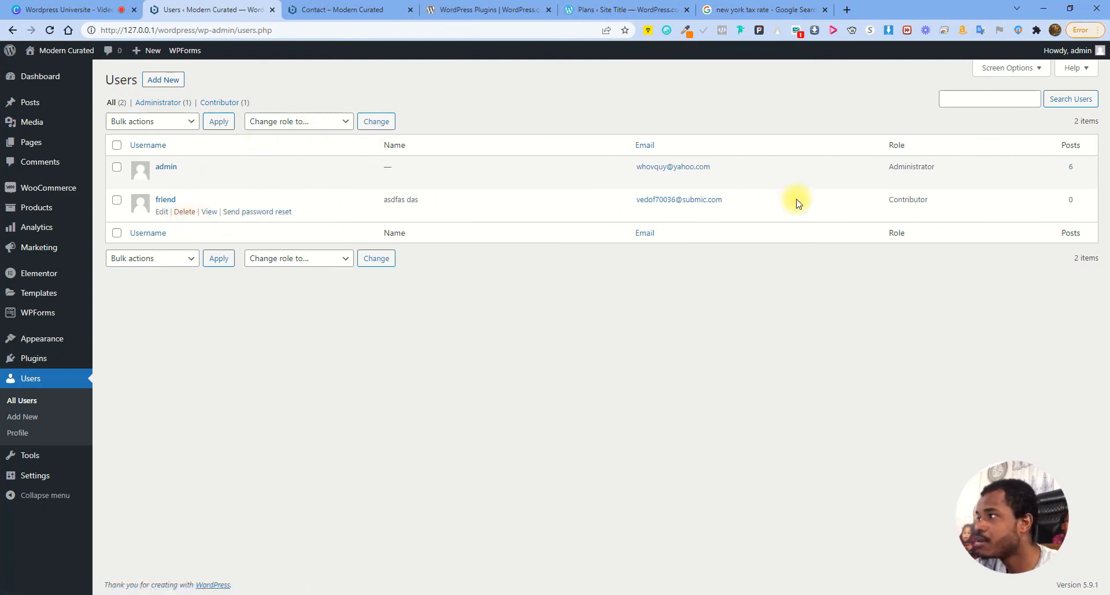
double_click(892, 200)
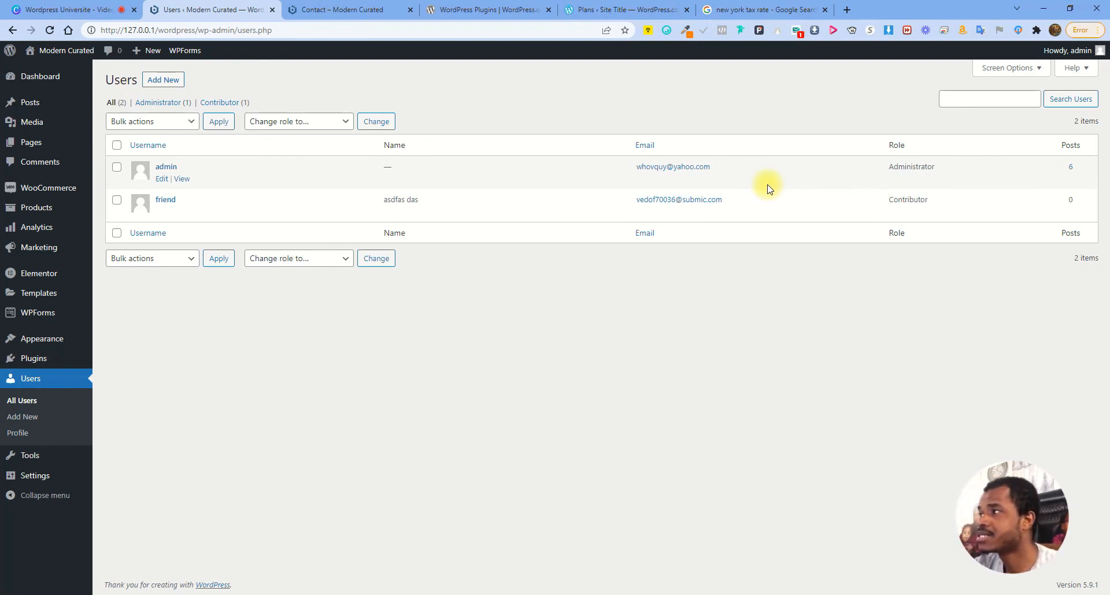
drag(890, 166, 946, 171)
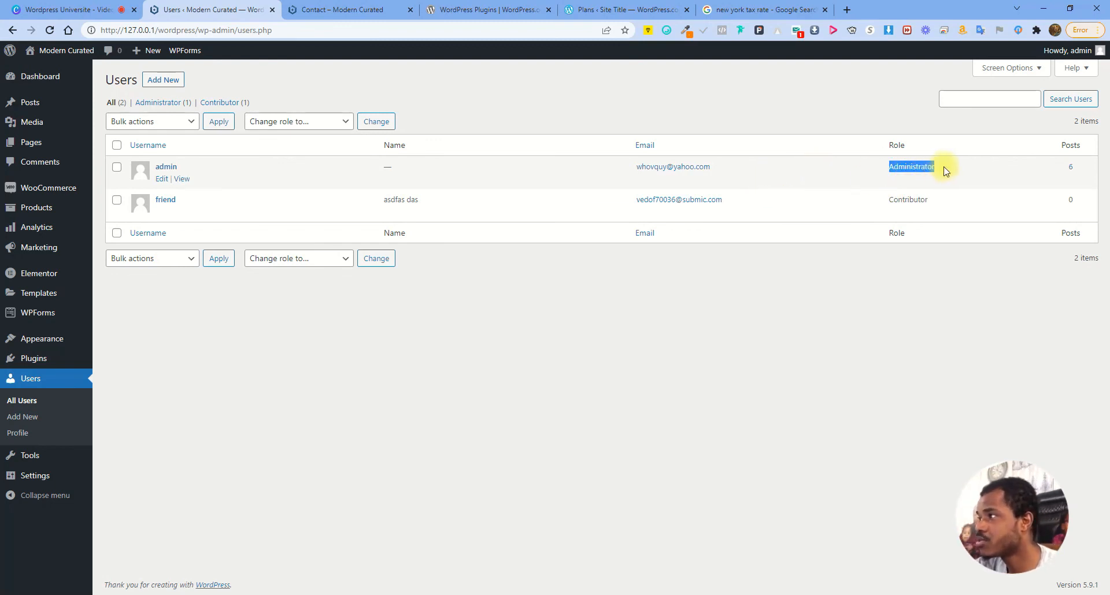
click(937, 169)
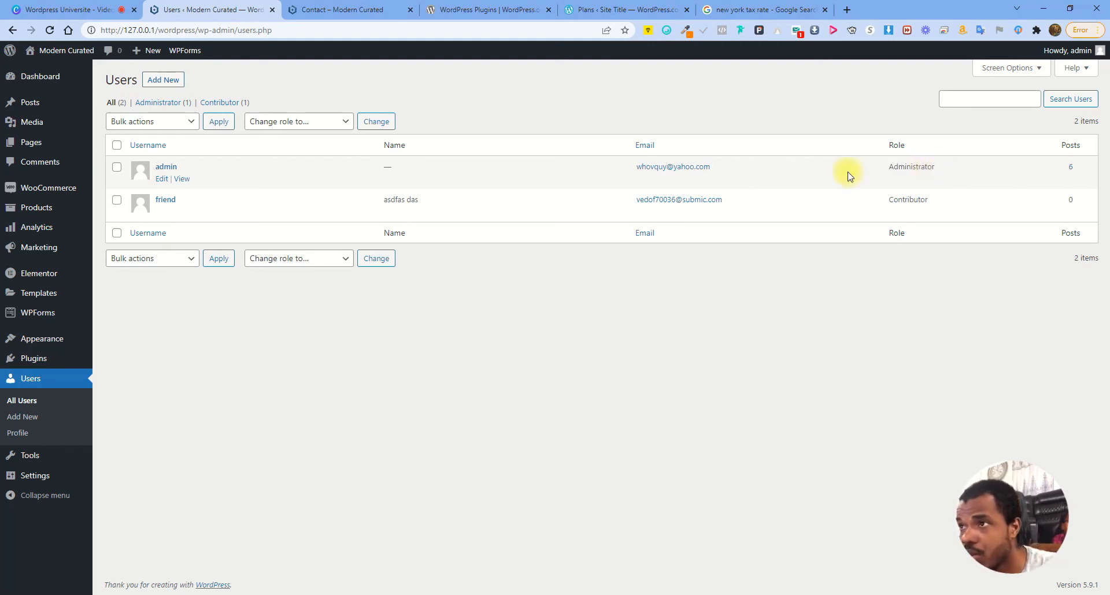
drag(891, 166, 949, 171)
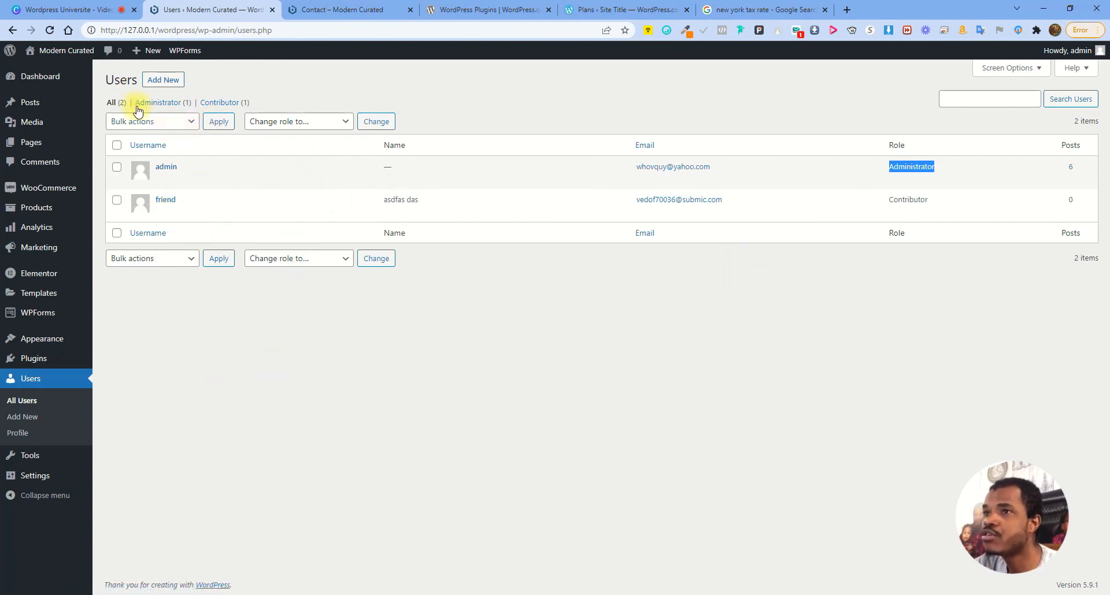
click(161, 80)
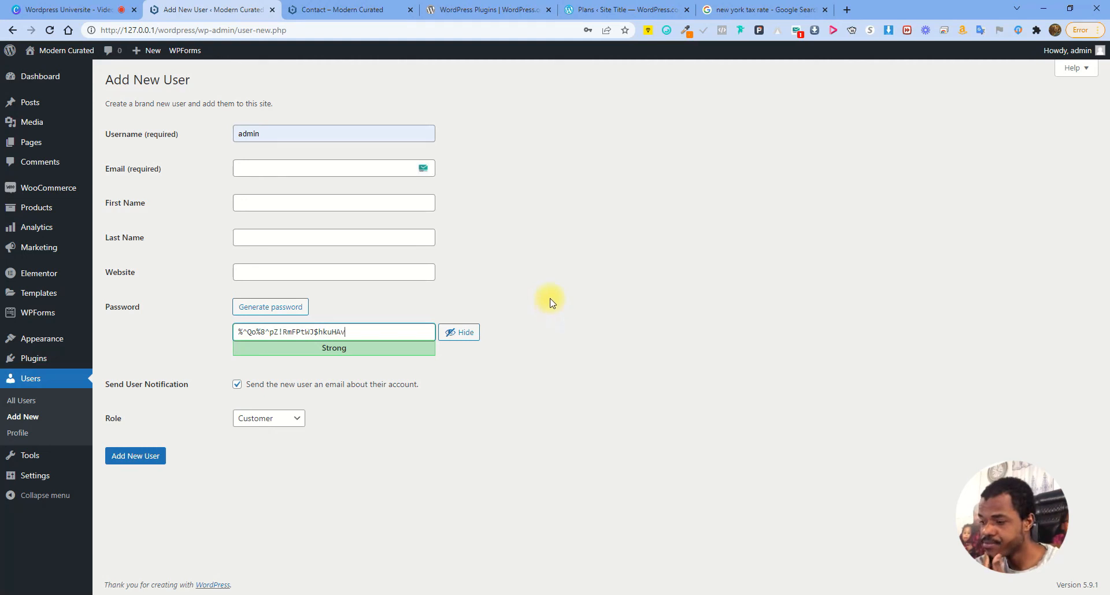
Enter username 'Shop Man', a saved e-mail address, and the new user's first and last name
double_click(306, 131)
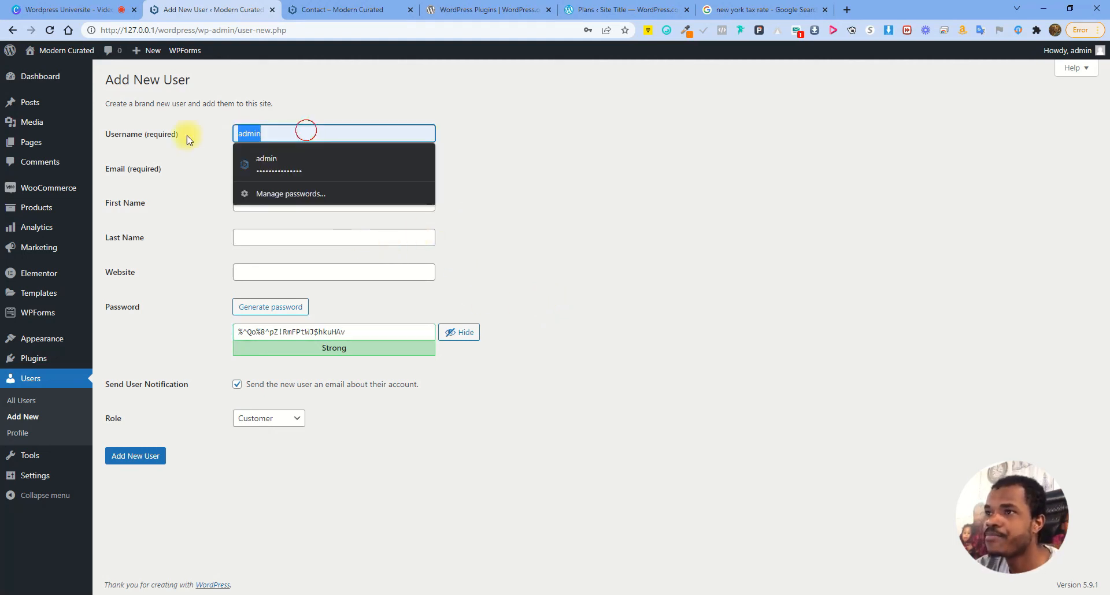
text(S)
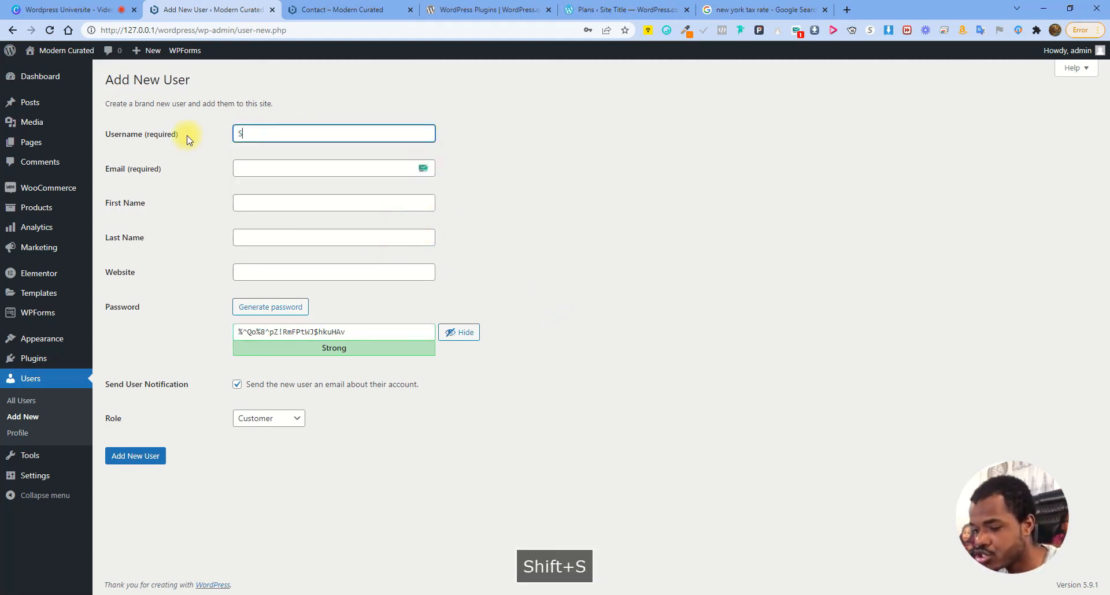
text(hop Manager)
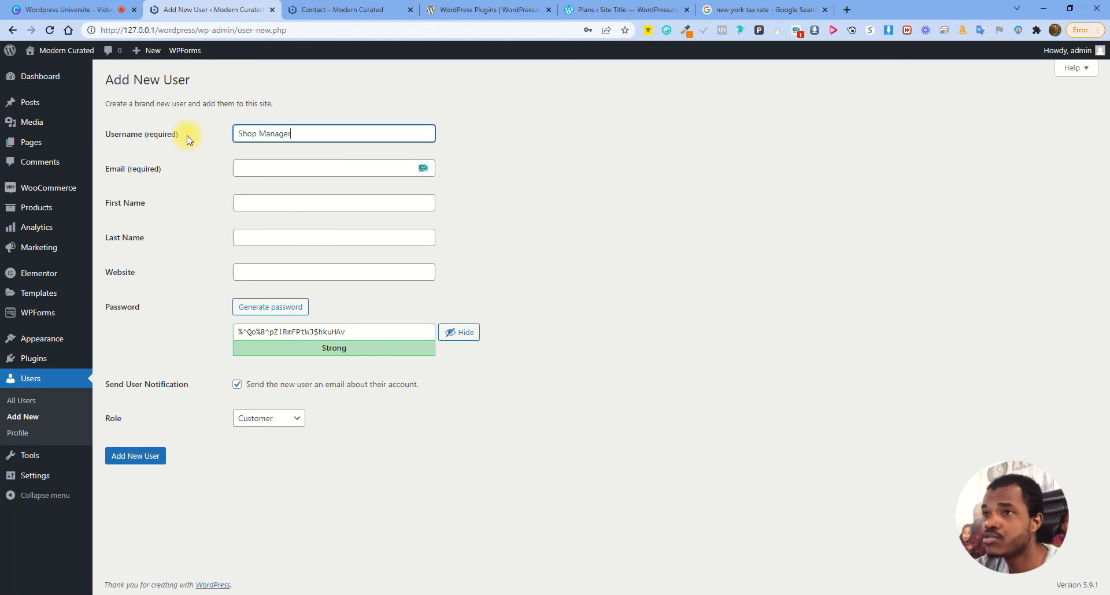
click(282, 166)
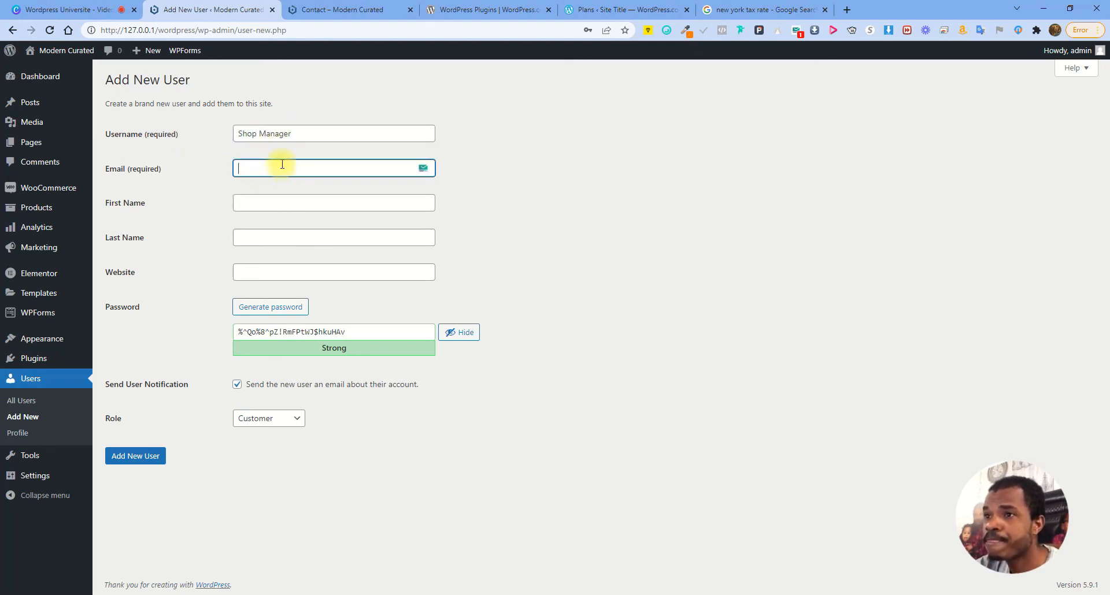
click(423, 168)
click(294, 201)
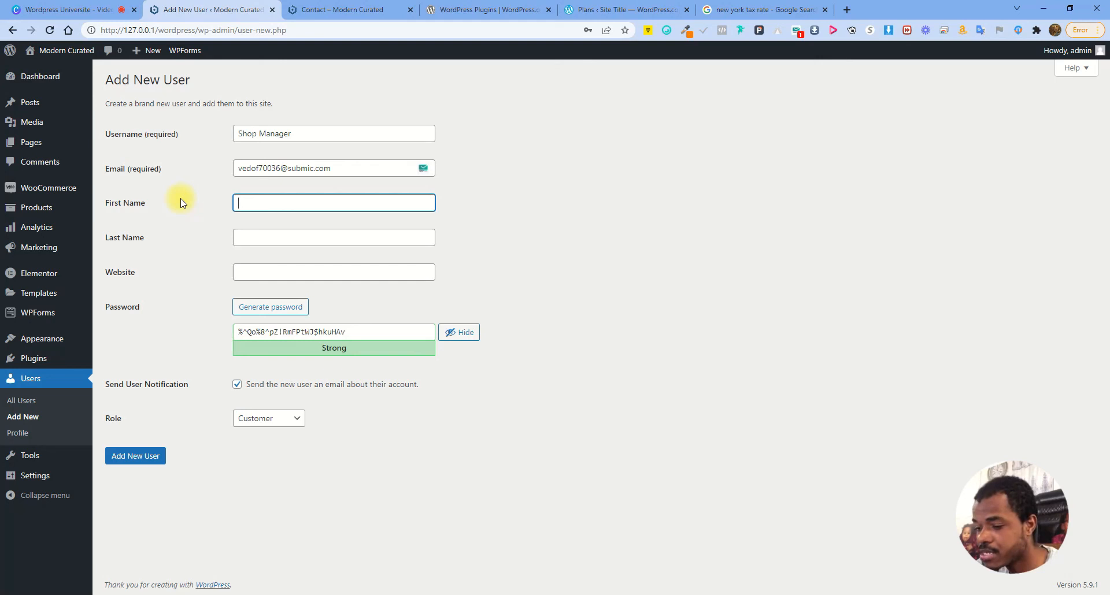
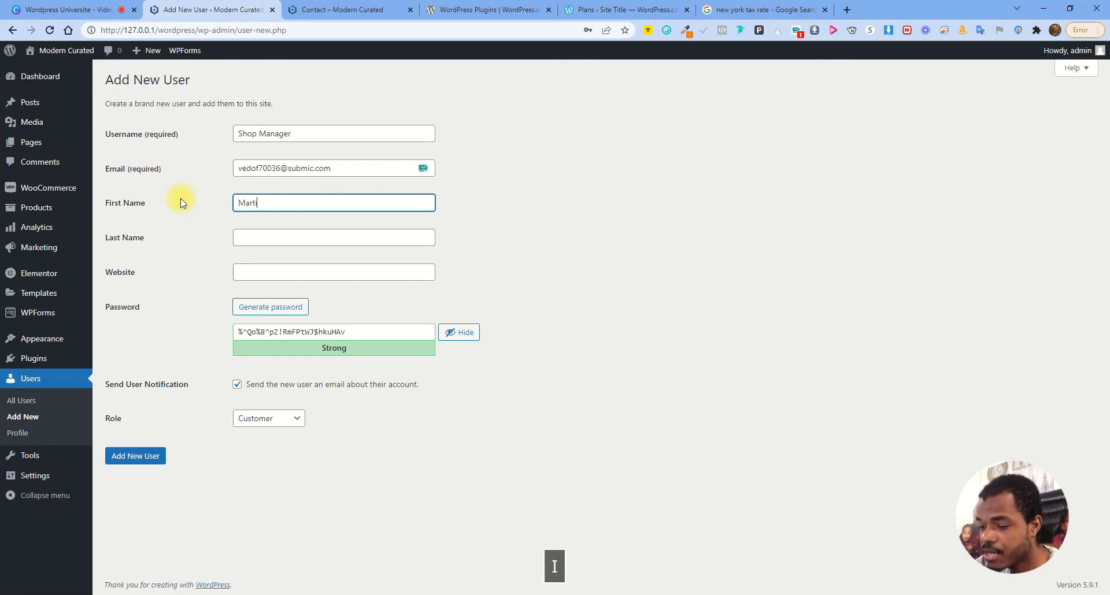
key(Tab)
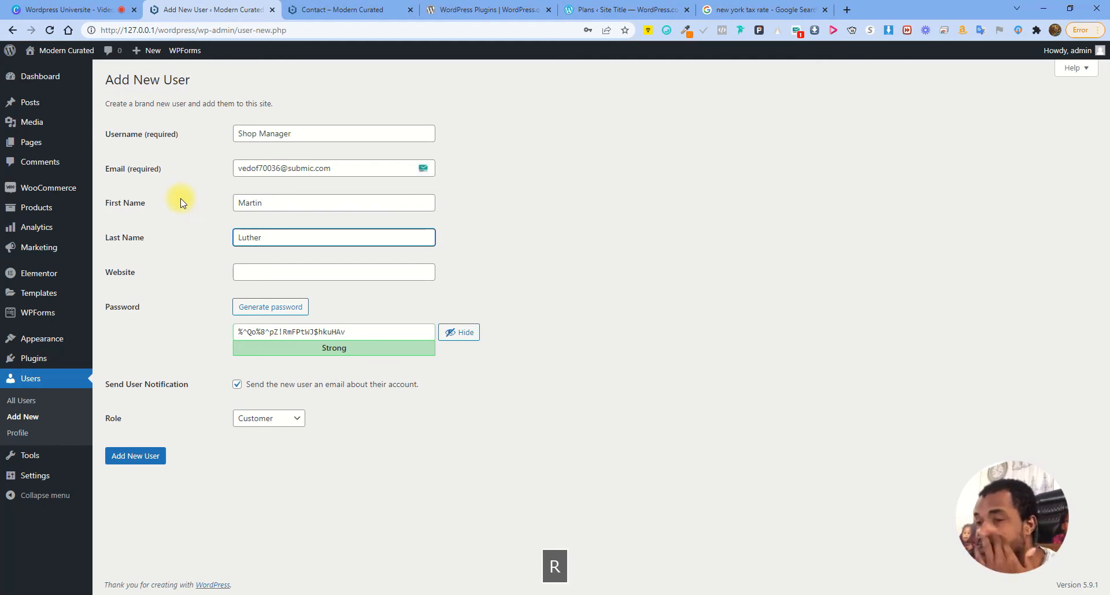
click(247, 273)
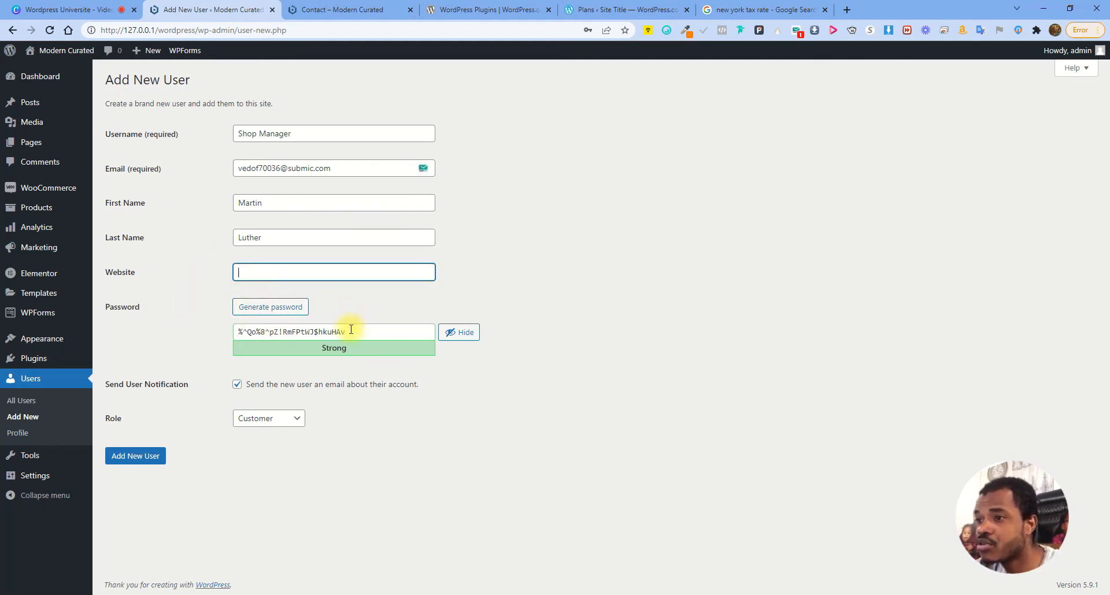
Keep the generated password, set the role to Shop manager, and submit the new user
drag(349, 330, 235, 339)
click(350, 302)
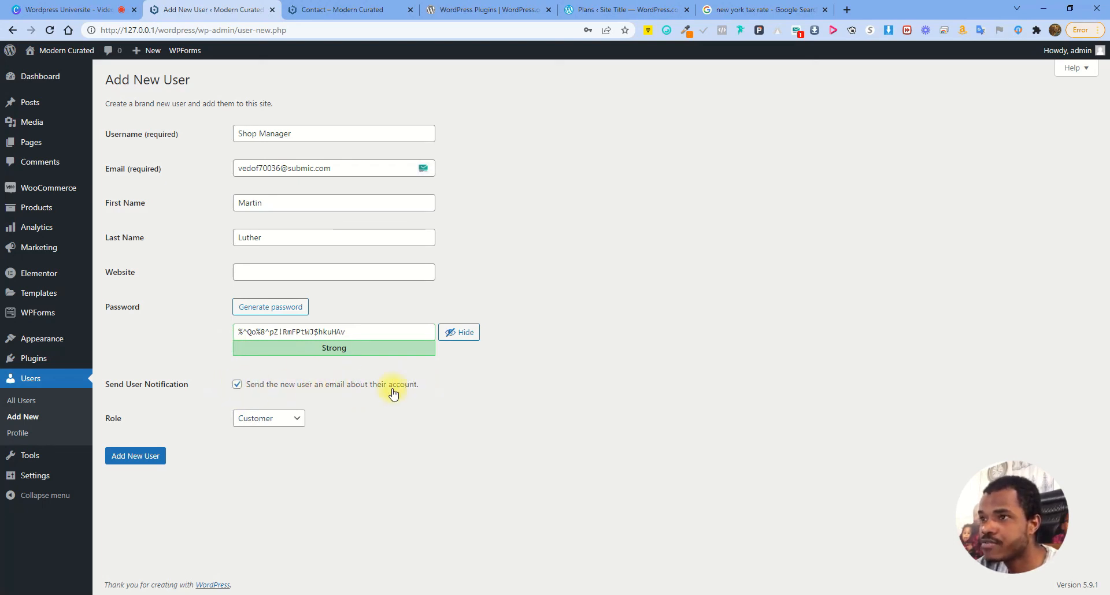
click(277, 426)
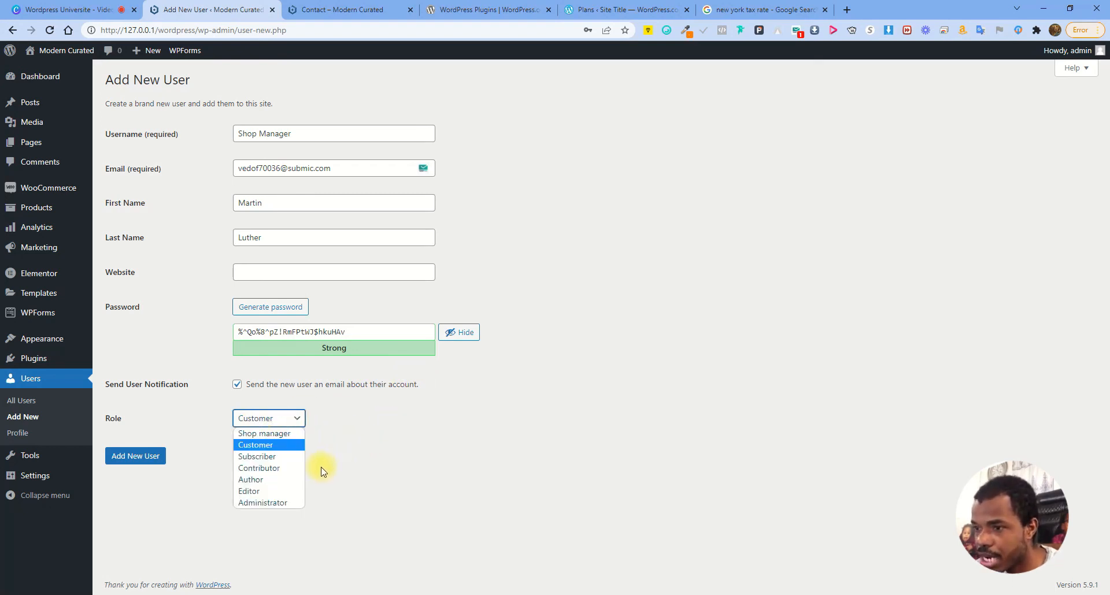
click(276, 434)
click(144, 455)
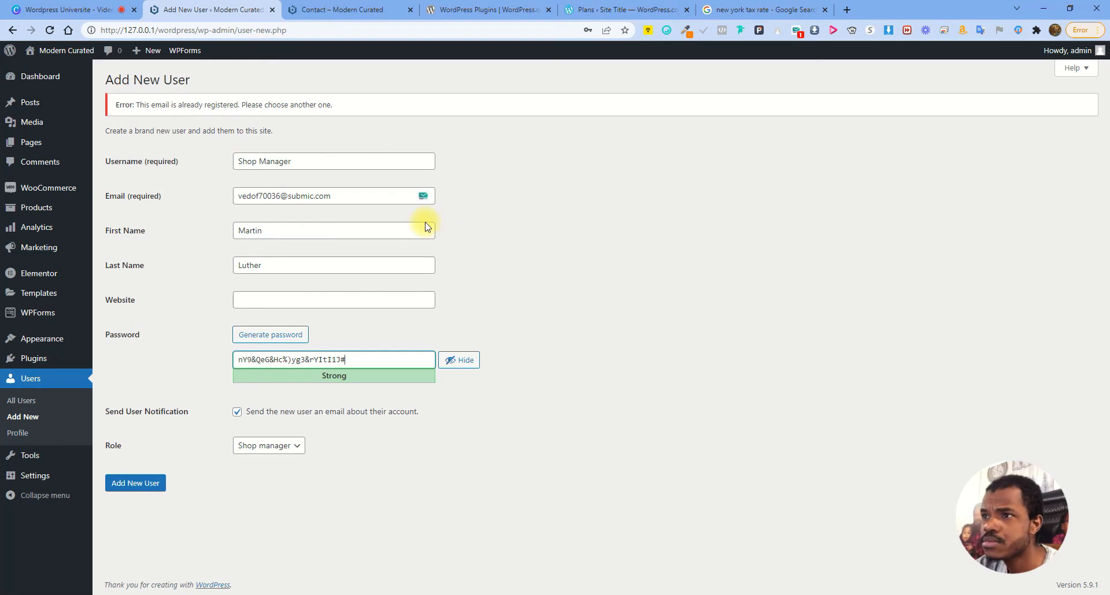
Change the email to an unused address, add the Shop Manager user, and dismiss Chrome's save-password prompt
click(261, 196)
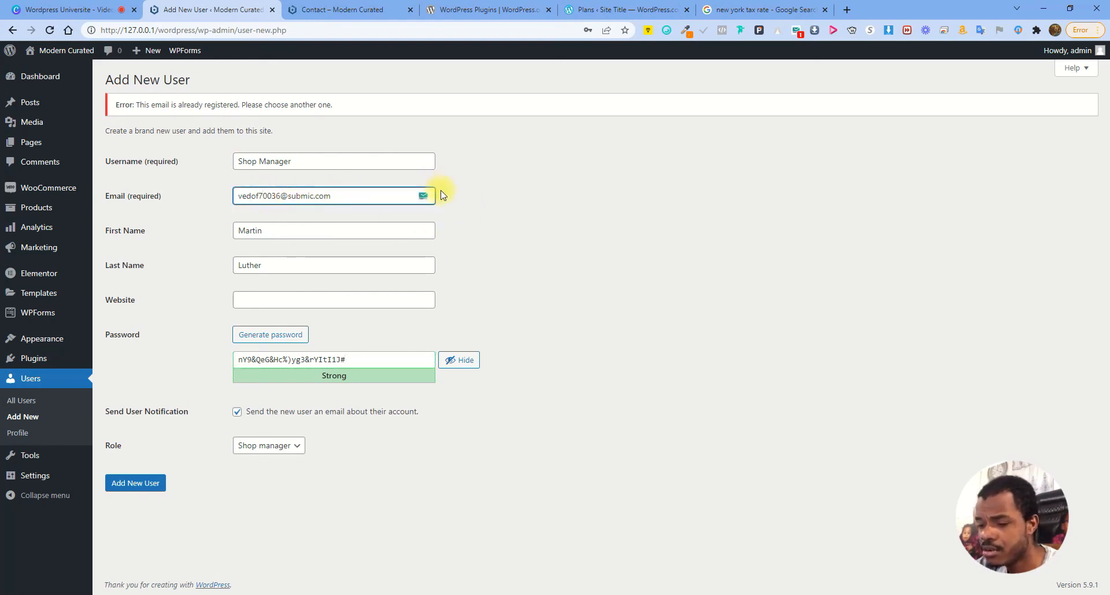
text(56)
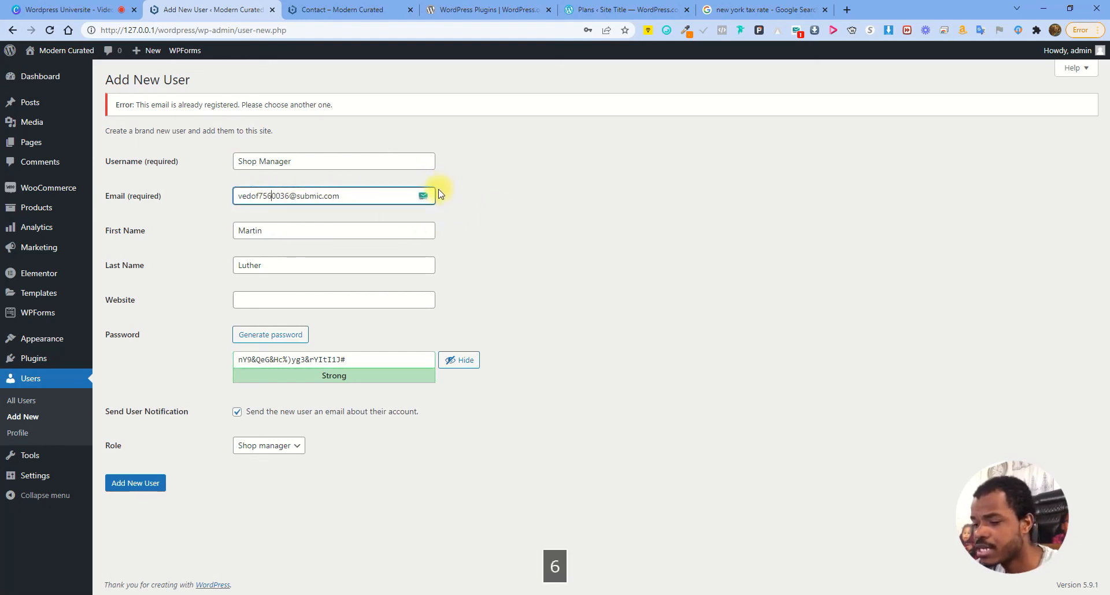
click(140, 485)
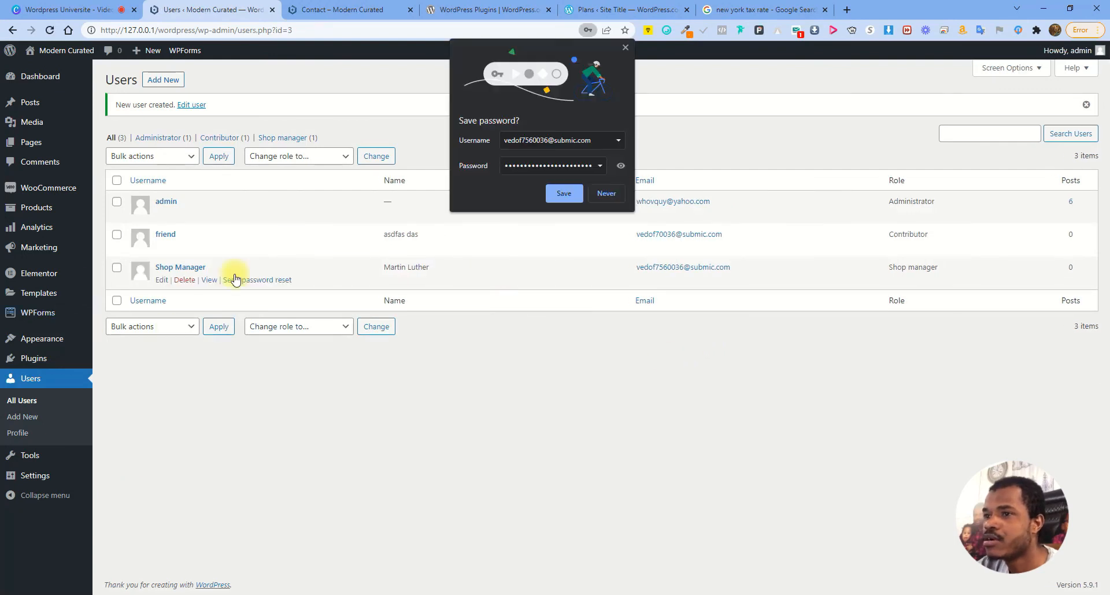
click(601, 194)
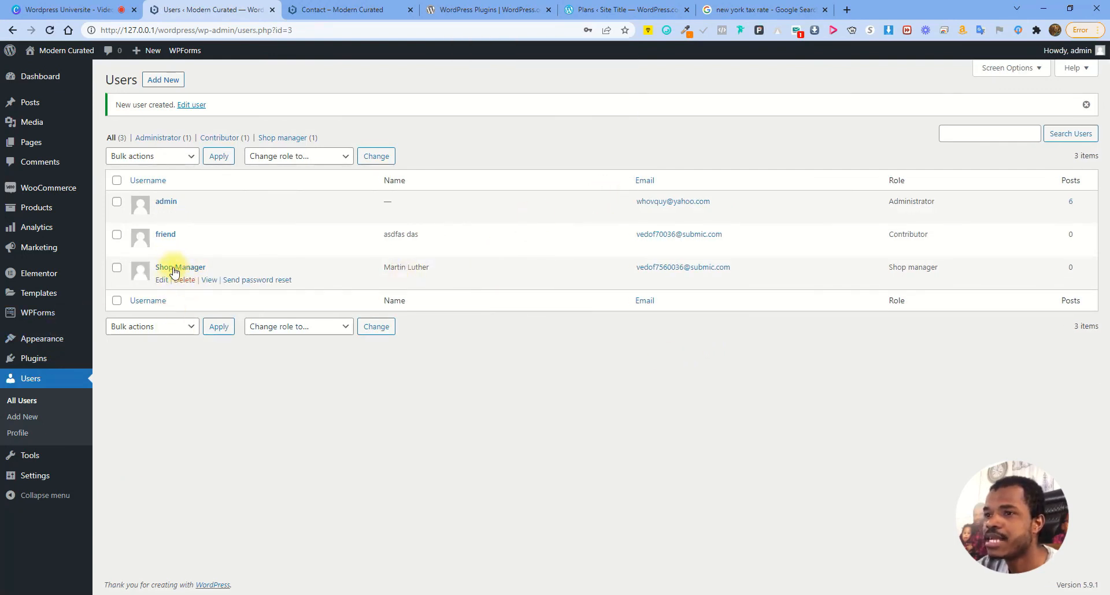
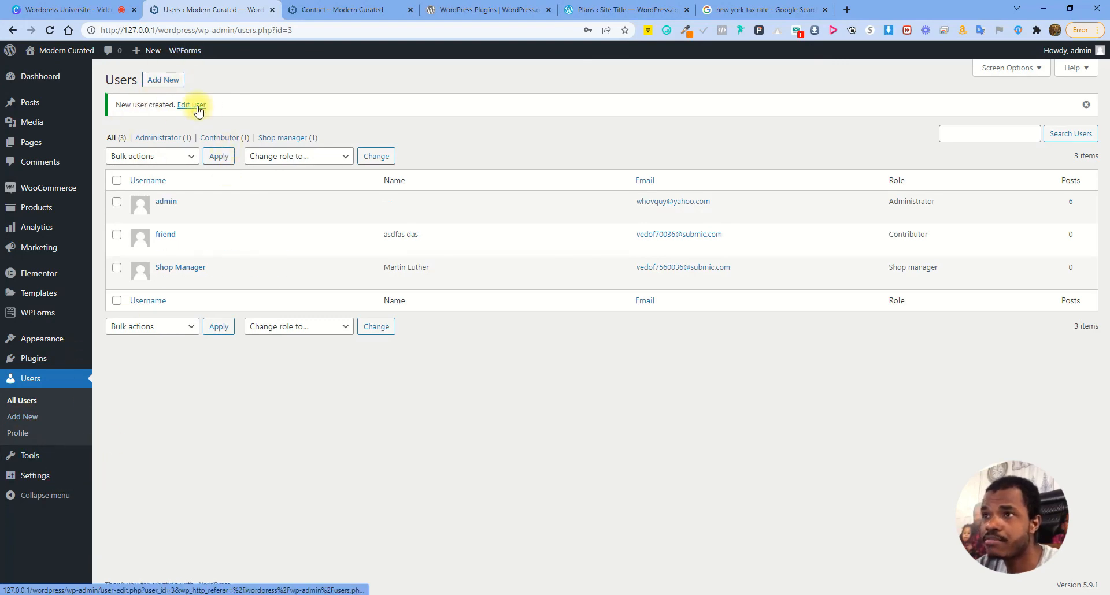
Open your own Profile page from the Users menu
click(18, 433)
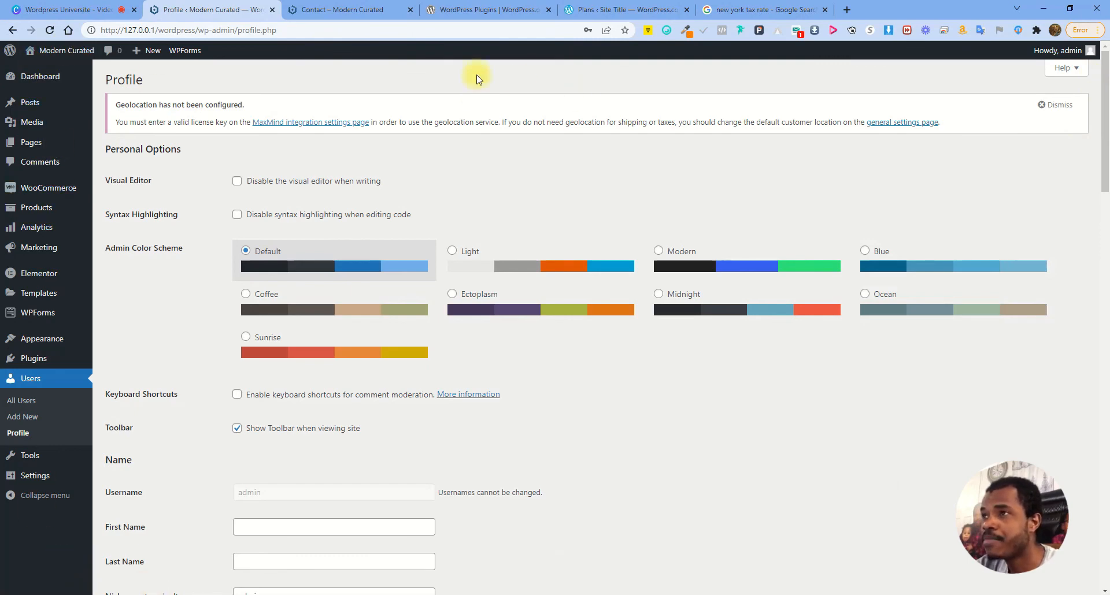
Preview the Light, Modern, Blue, Sunrise and Ectoplasm colour schemes, then reselect Default
click(508, 282)
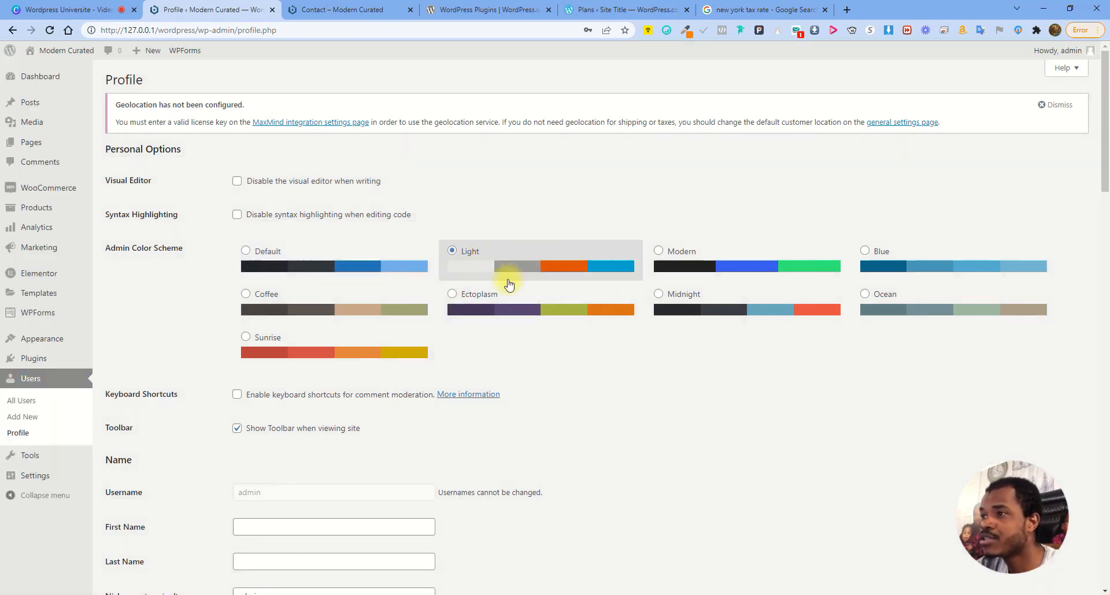
click(703, 271)
click(925, 265)
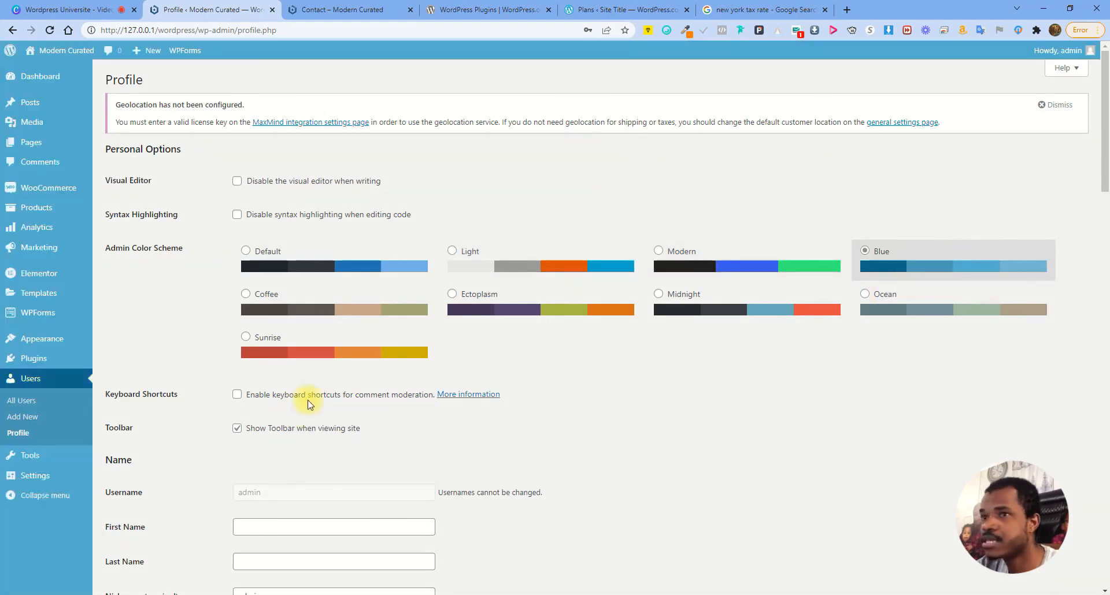
click(354, 368)
click(485, 305)
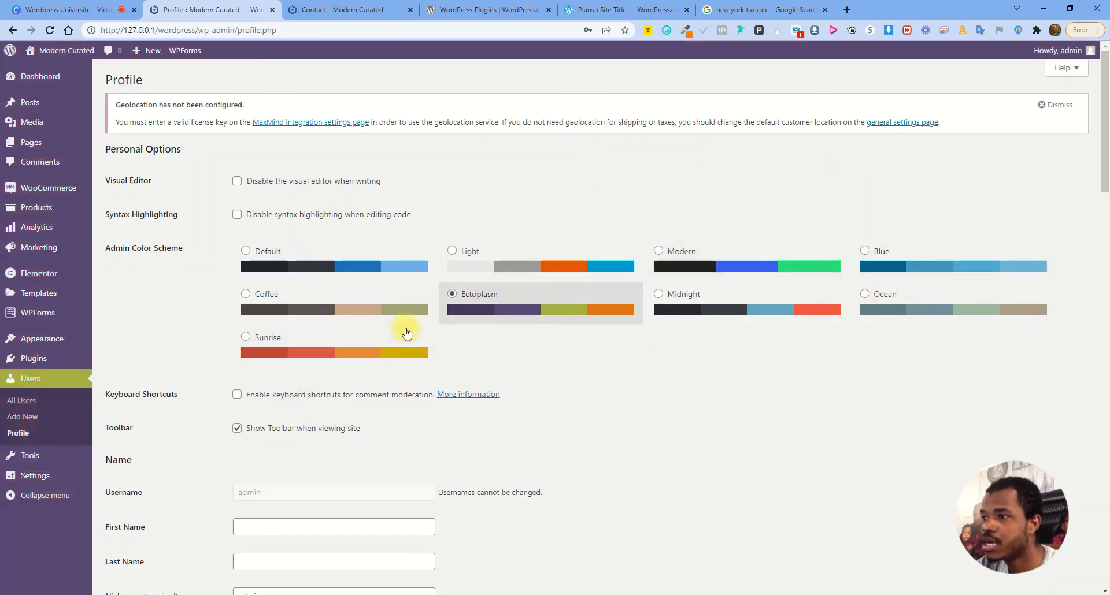
click(351, 267)
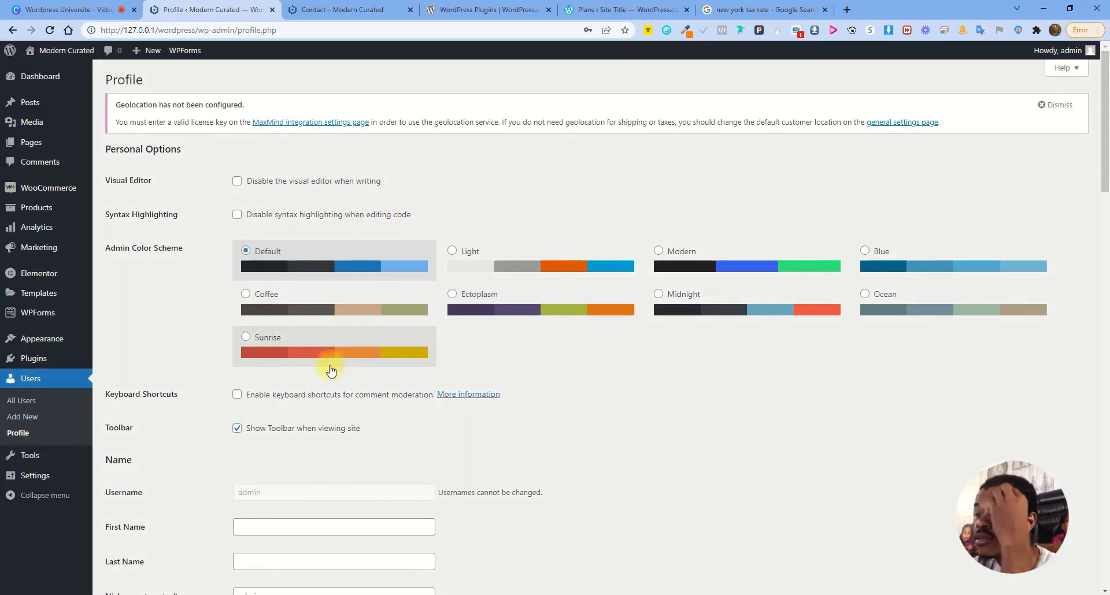
Review the name, website and biography fields, then save the profile with Update Profile
scroll(428, 396, down, 2)
scroll(427, 396, down, 9)
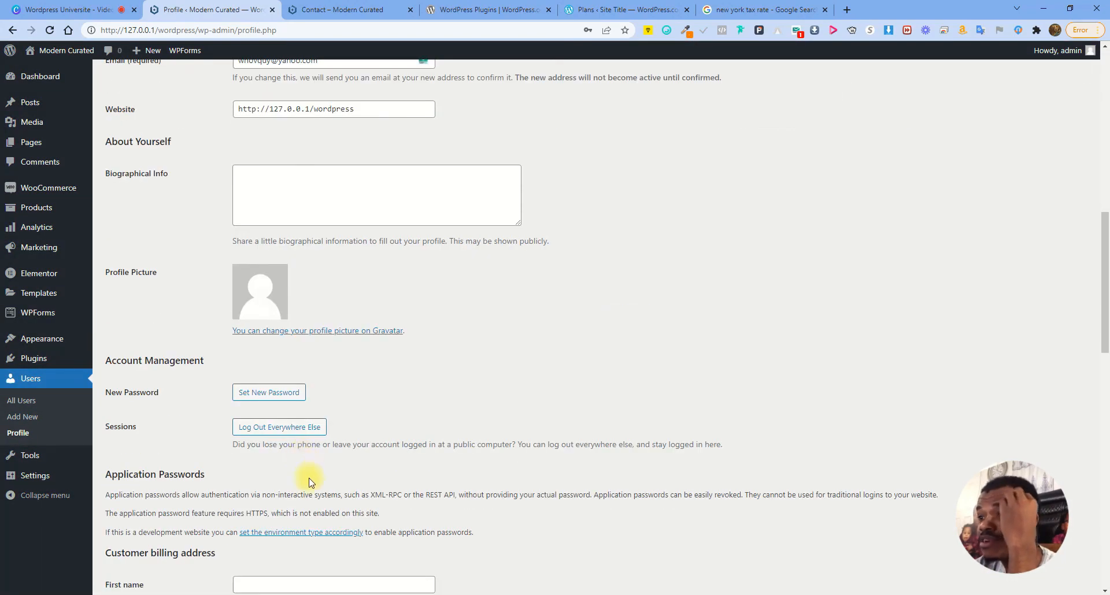
scroll(283, 451, up, 5)
scroll(249, 272, up, 1)
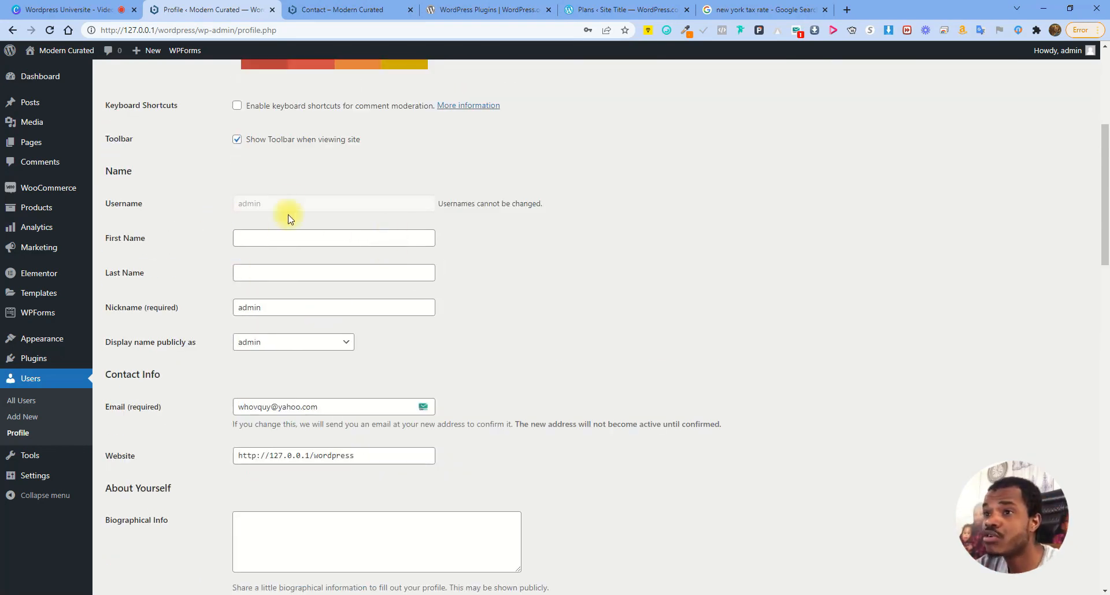
click(308, 241)
scroll(287, 344, down, 3)
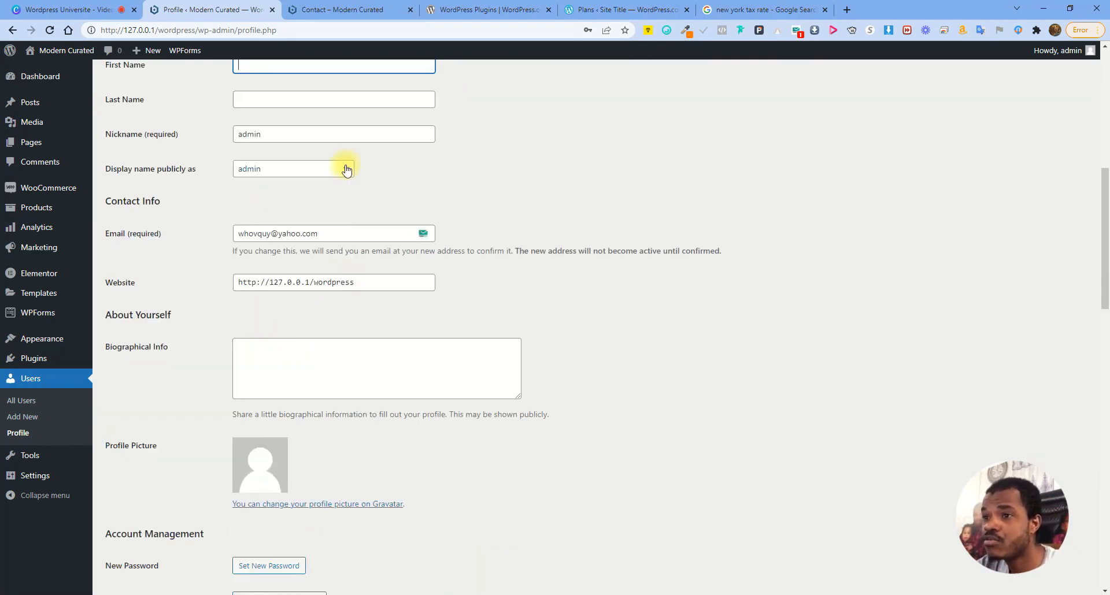
drag(372, 282, 237, 282)
click(318, 363)
scroll(242, 355, down, 3)
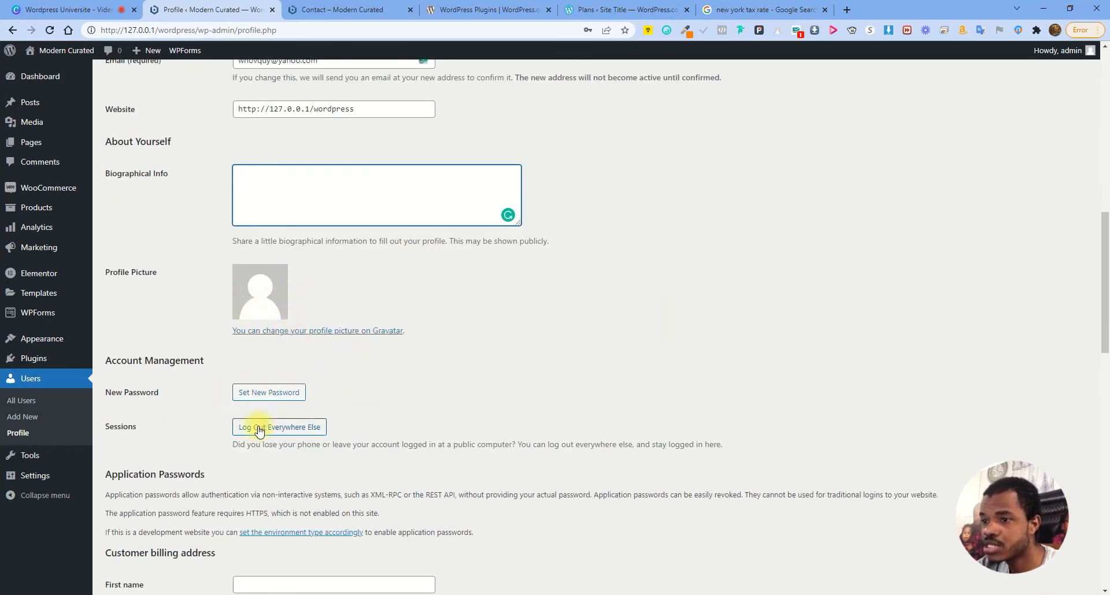
scroll(335, 427, down, 5)
scroll(317, 285, down, 11)
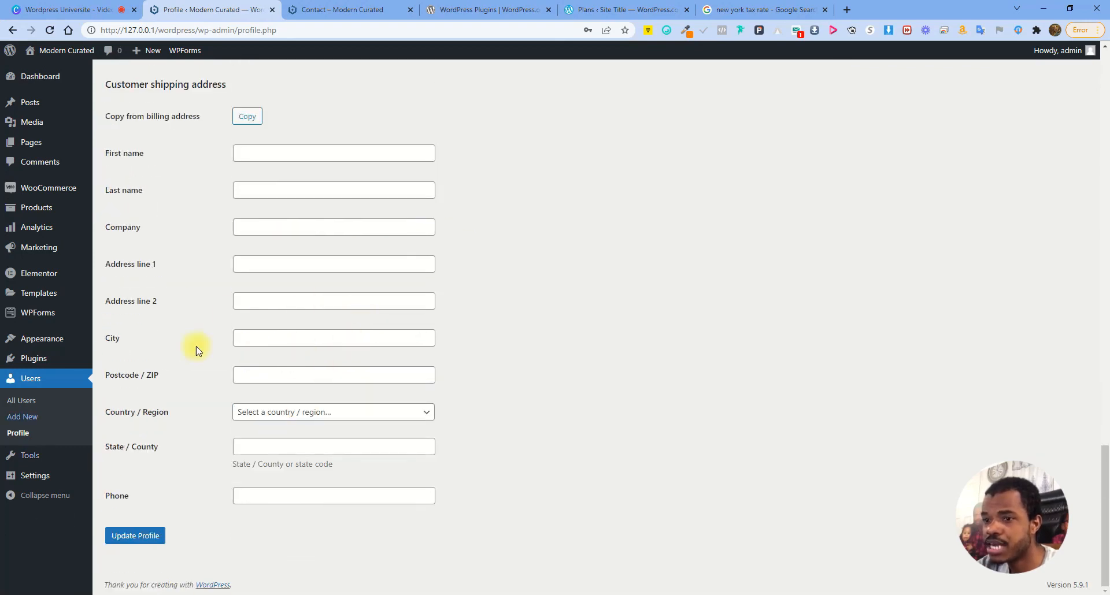
click(118, 535)
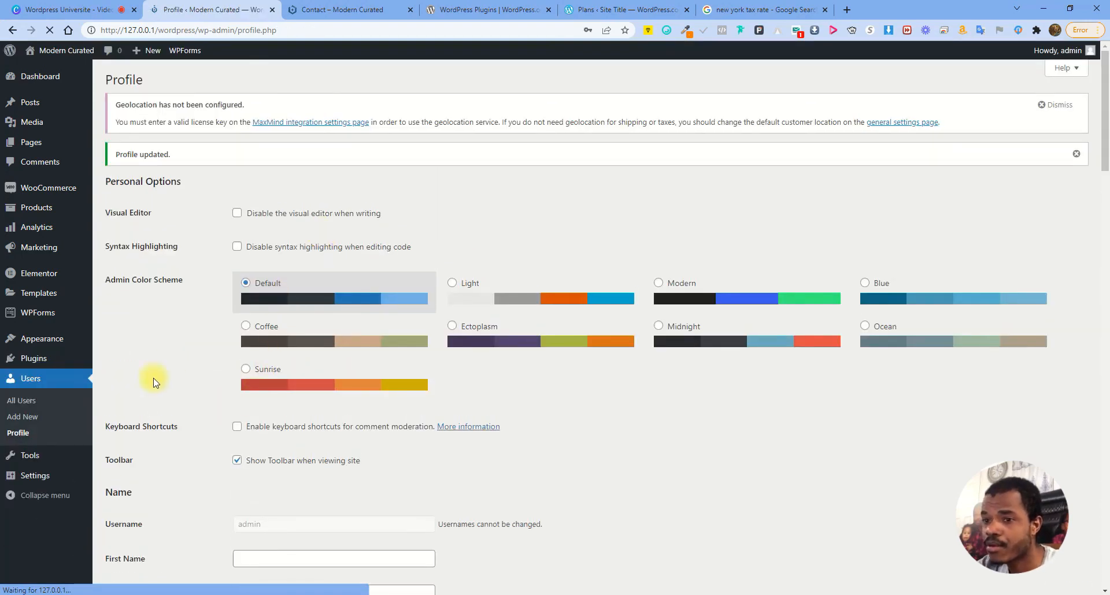
mouse_move(46, 462)
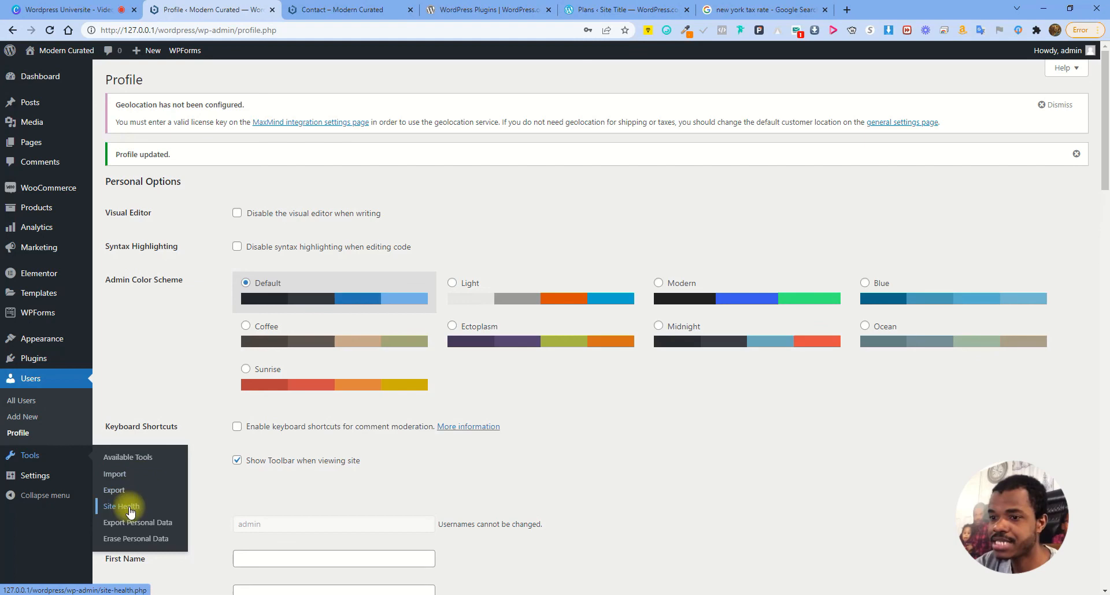
Look over the available importers and the Export page's content choices, then go to Site Health
click(146, 476)
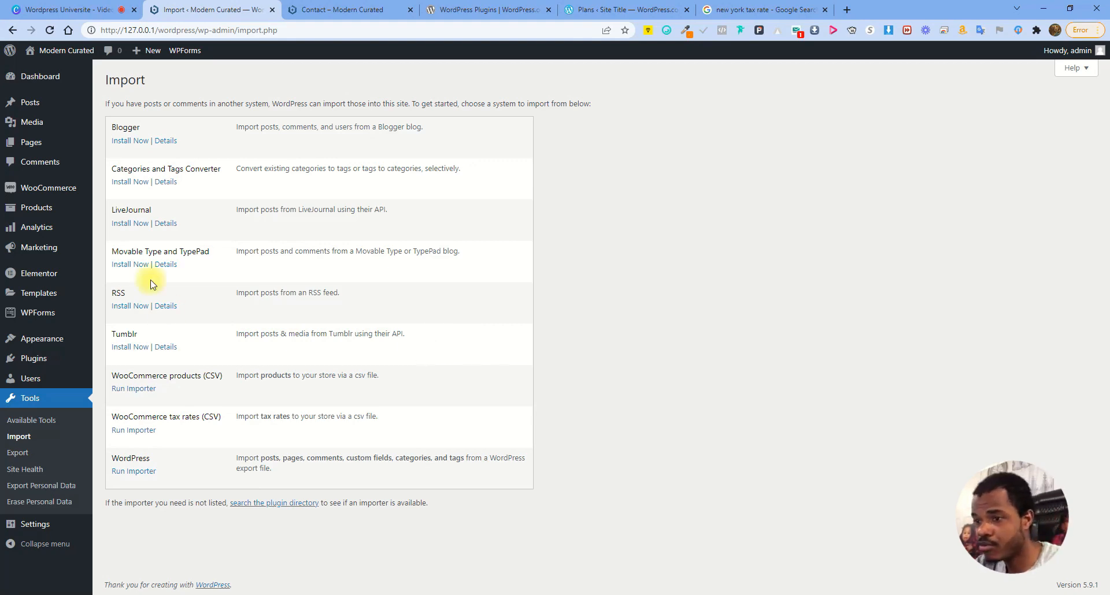
click(41, 456)
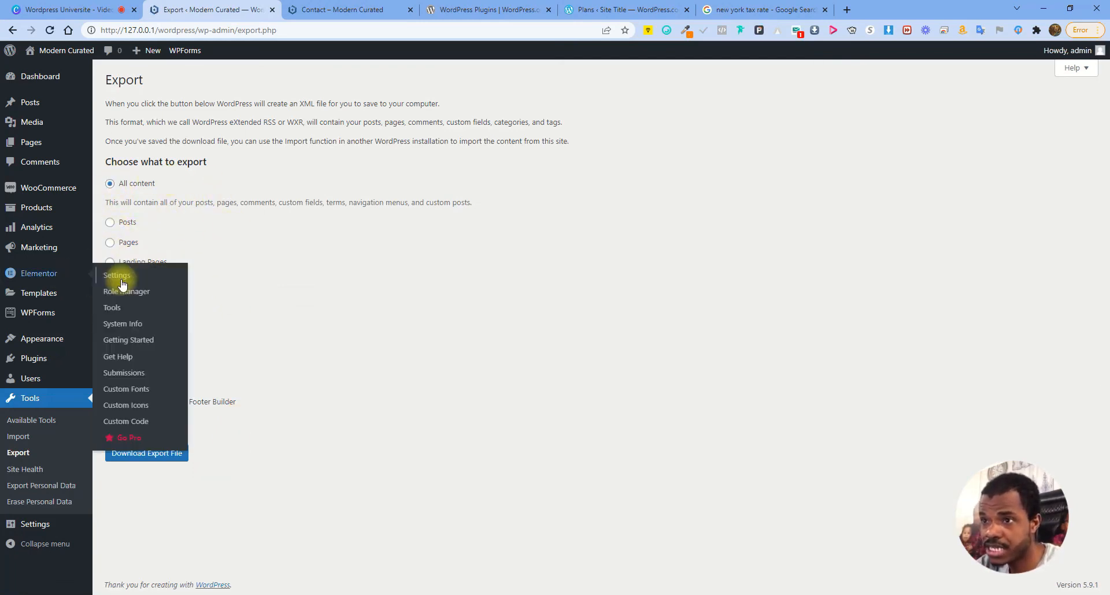
click(300, 255)
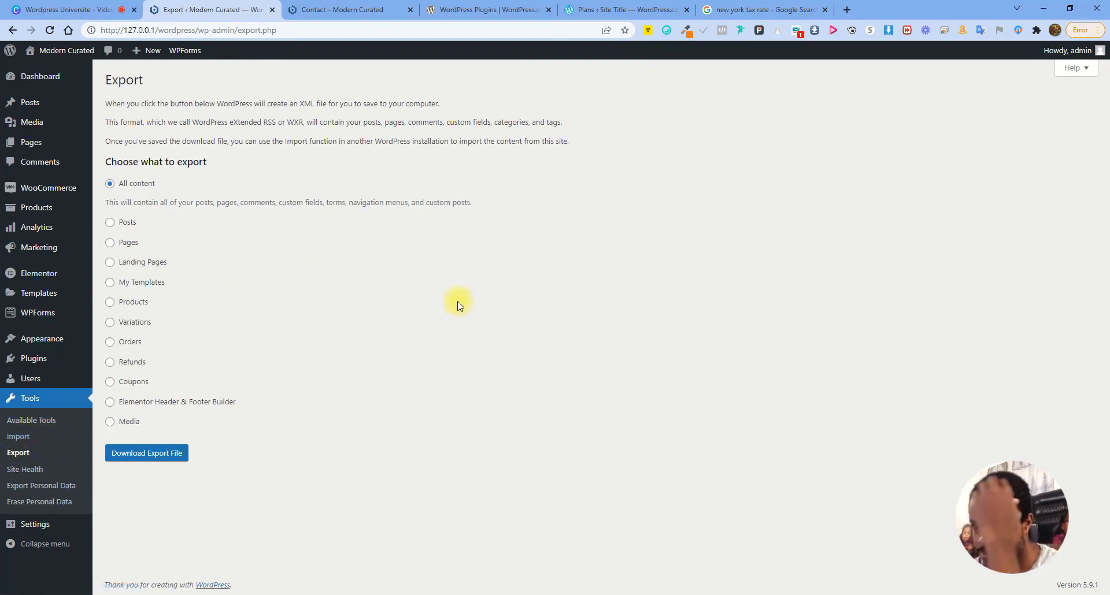
click(28, 469)
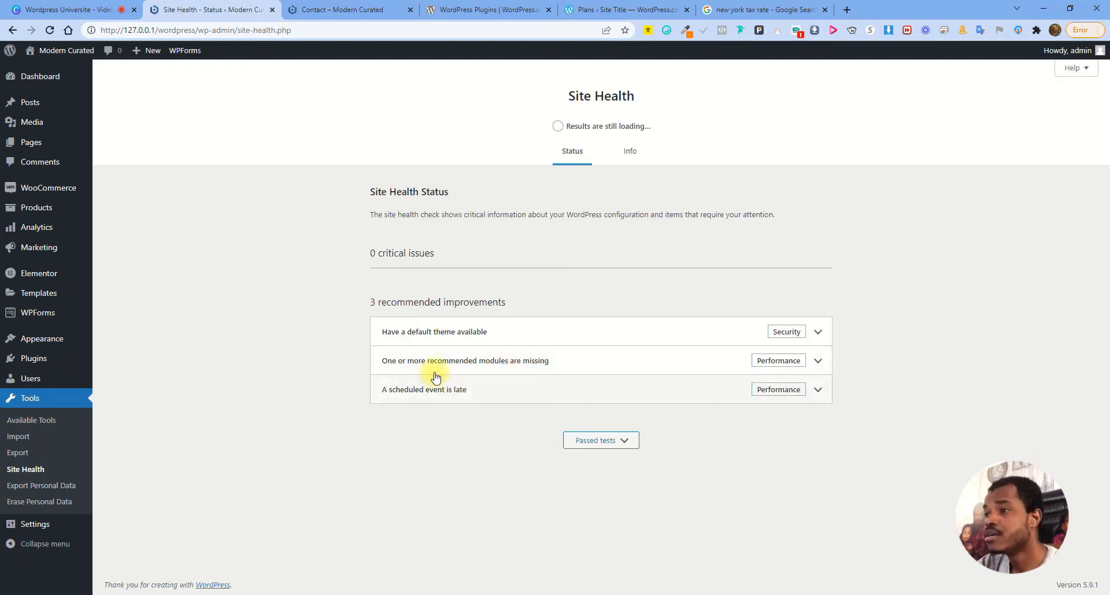
Review Site Health's results, expanding and collapsing the 'does not use HTTPS' recommendation
drag(371, 254, 529, 250)
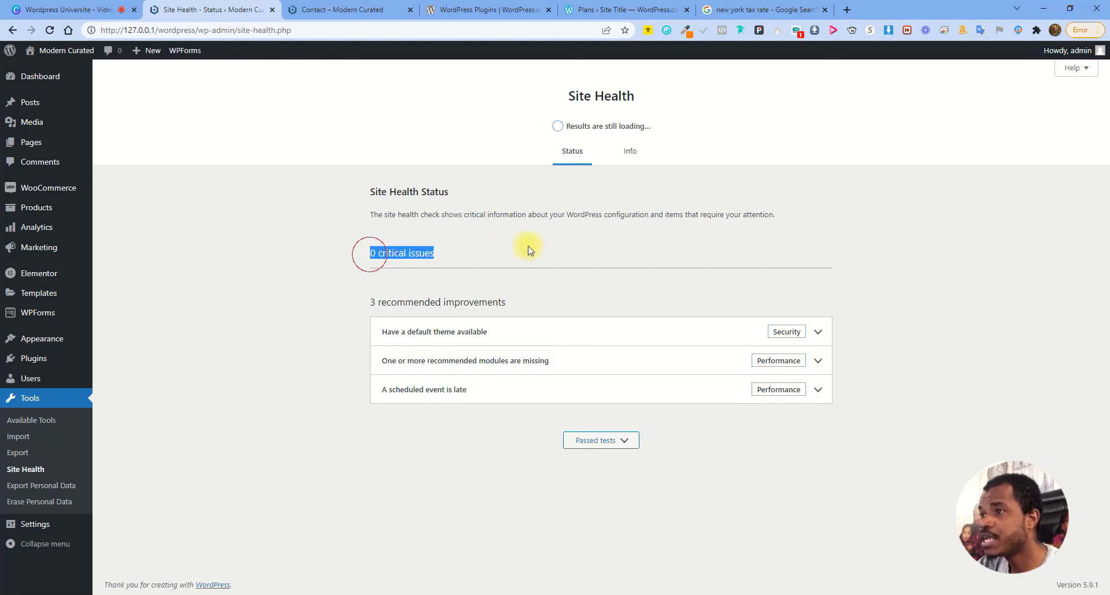
click(401, 255)
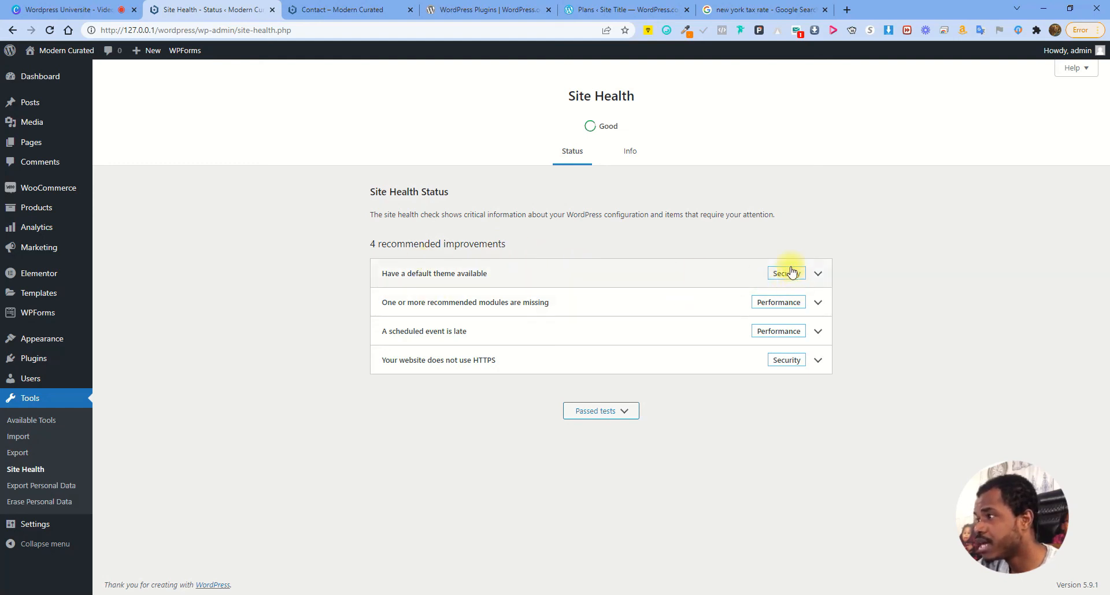
click(465, 370)
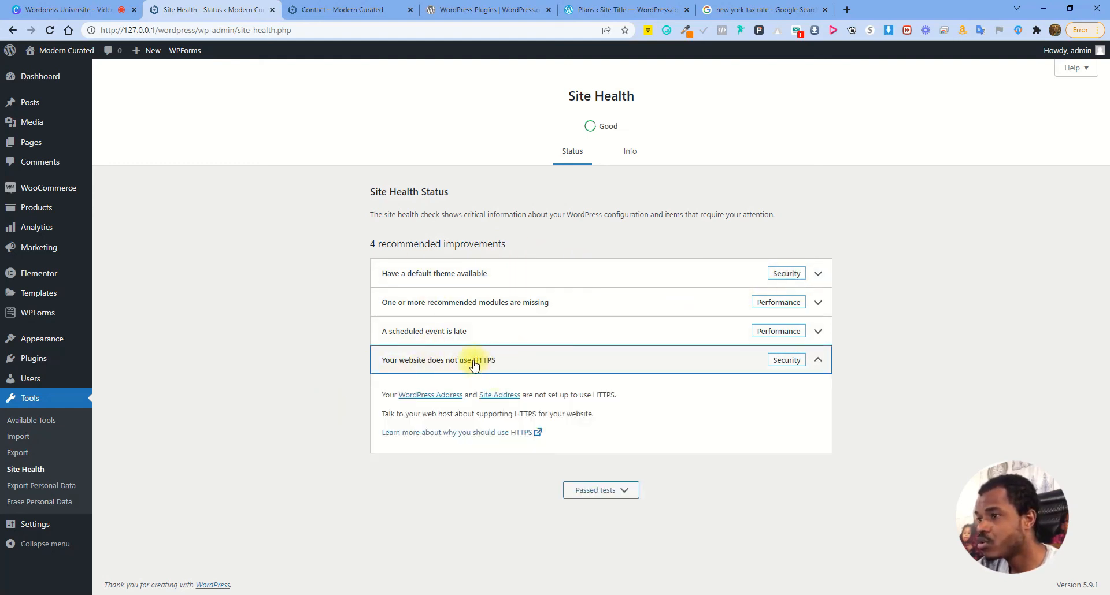
click(347, 9)
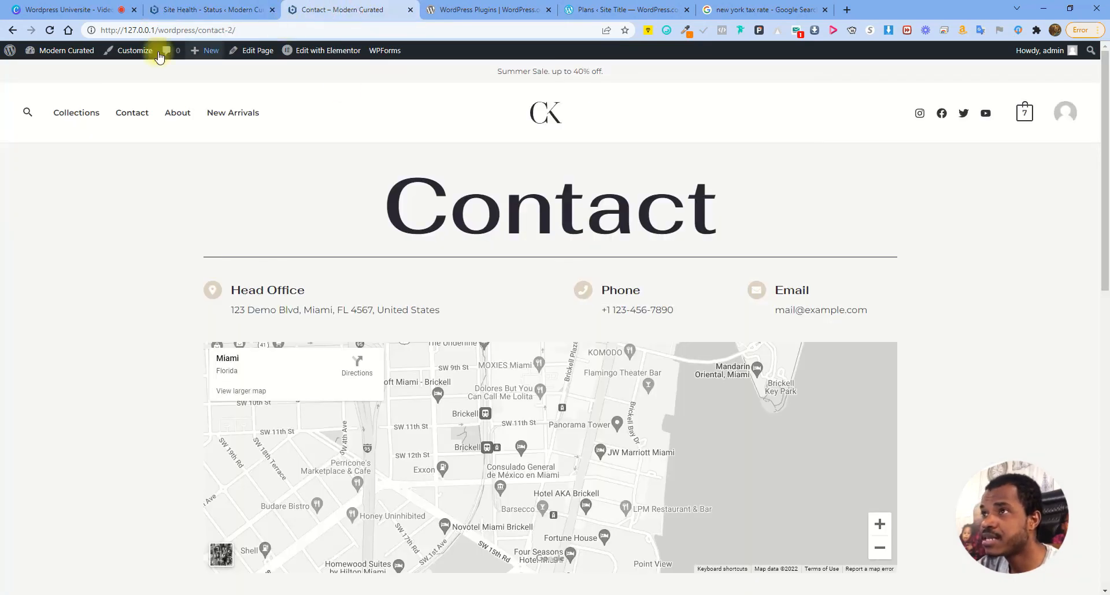
click(240, 10)
click(539, 360)
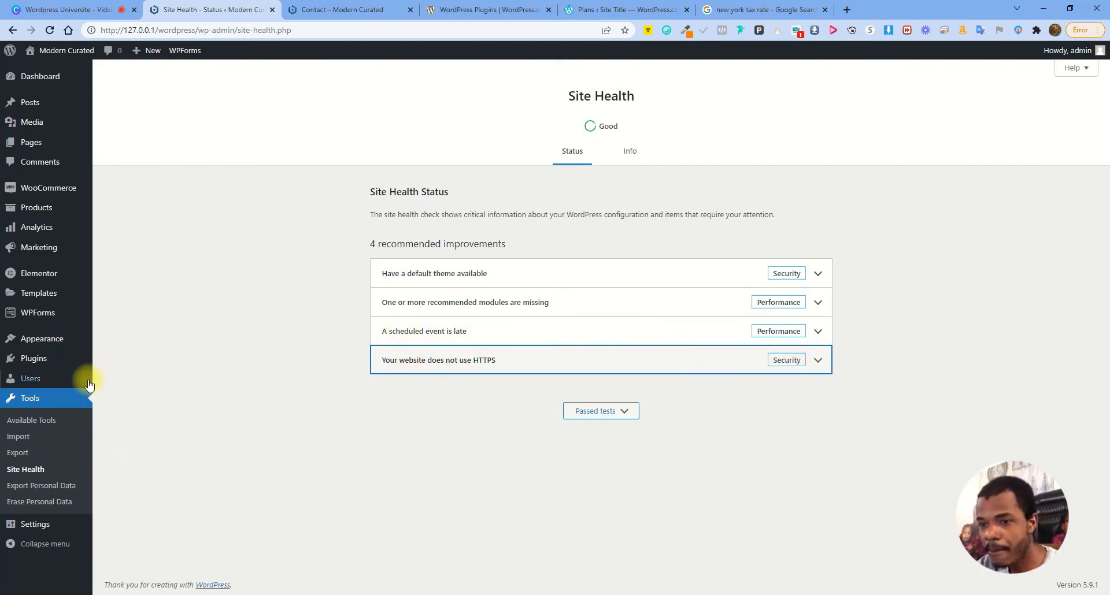
mouse_move(42, 529)
click(42, 526)
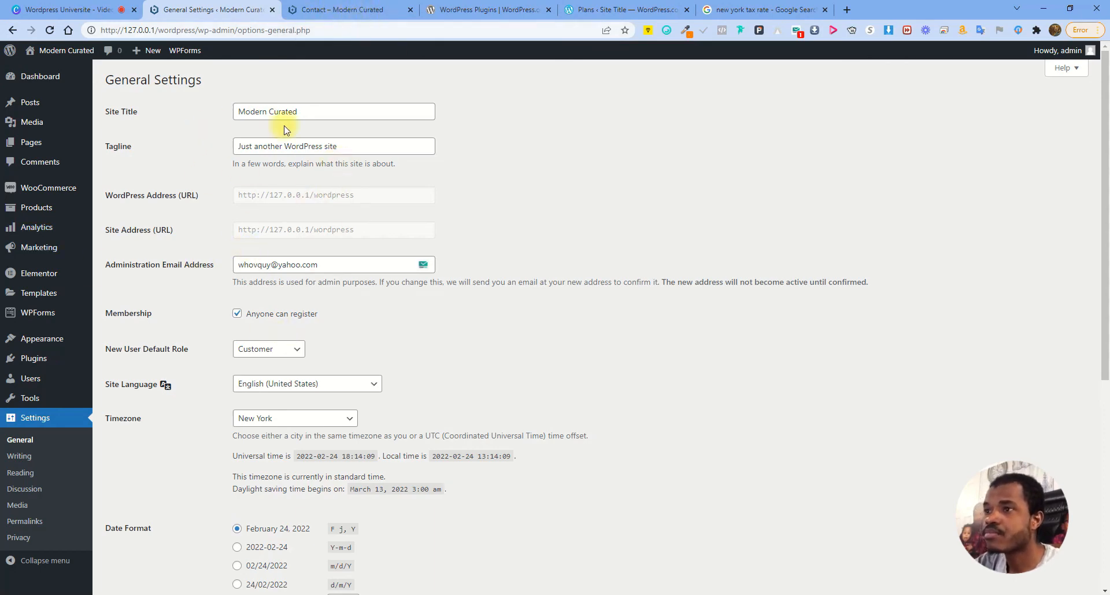
triple_click(357, 143)
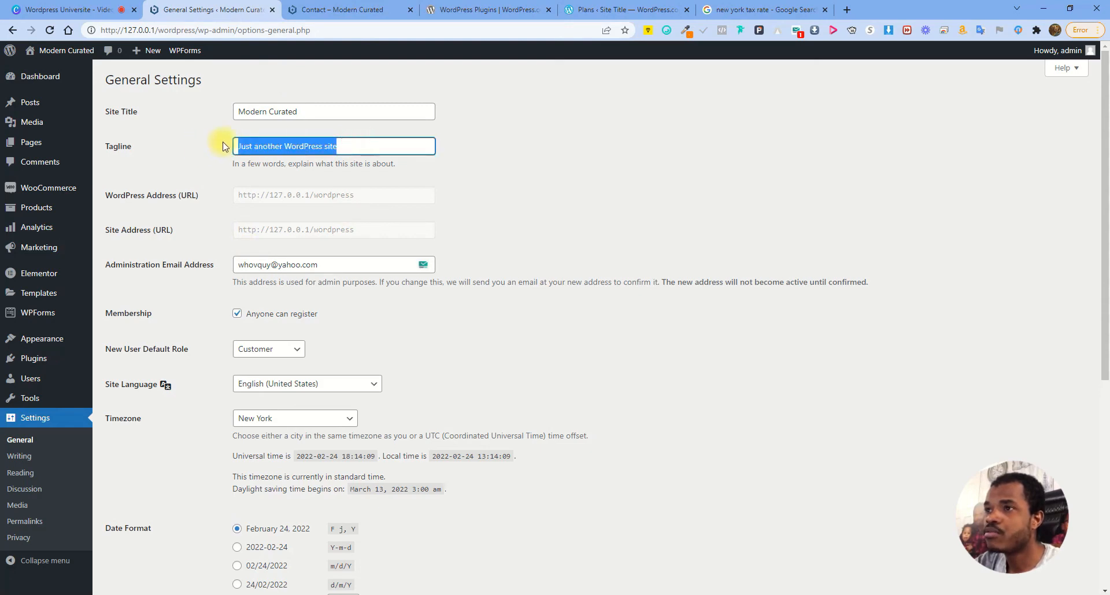
click(363, 142)
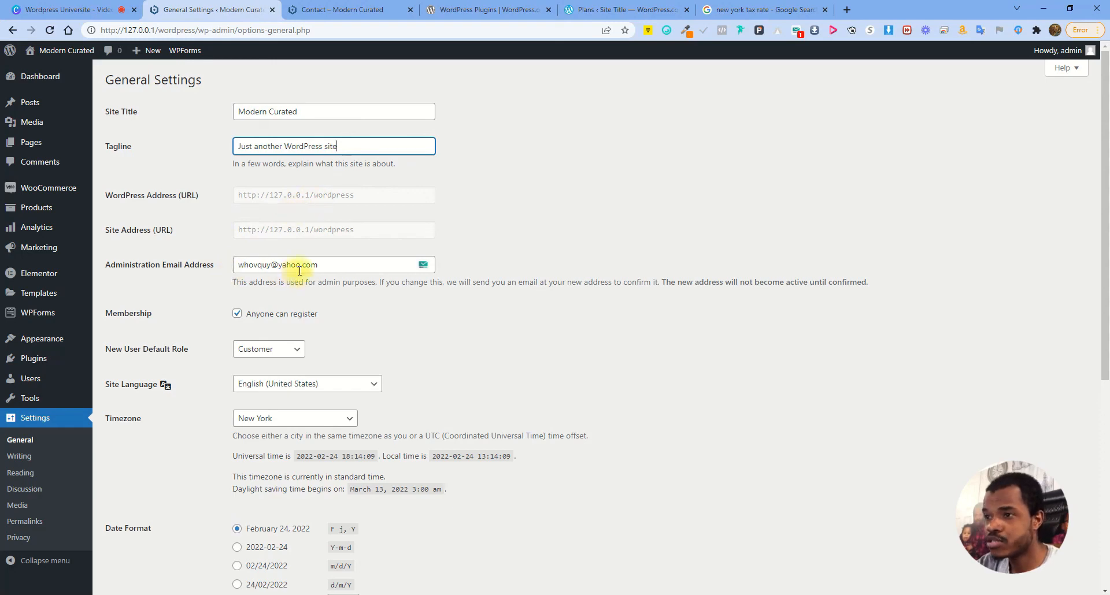
drag(310, 201, 350, 193)
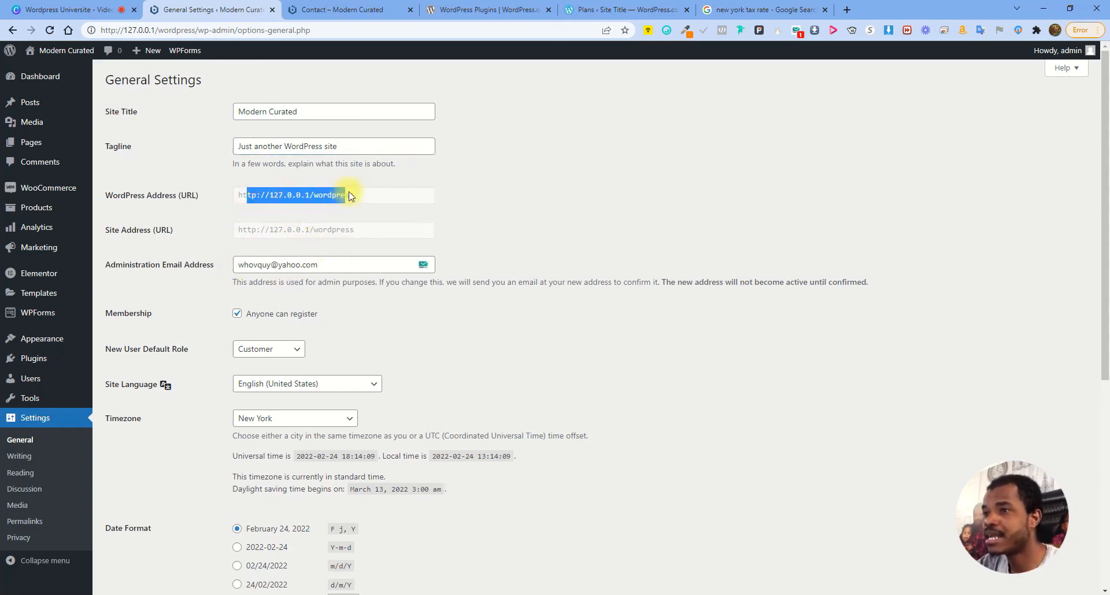
click(359, 194)
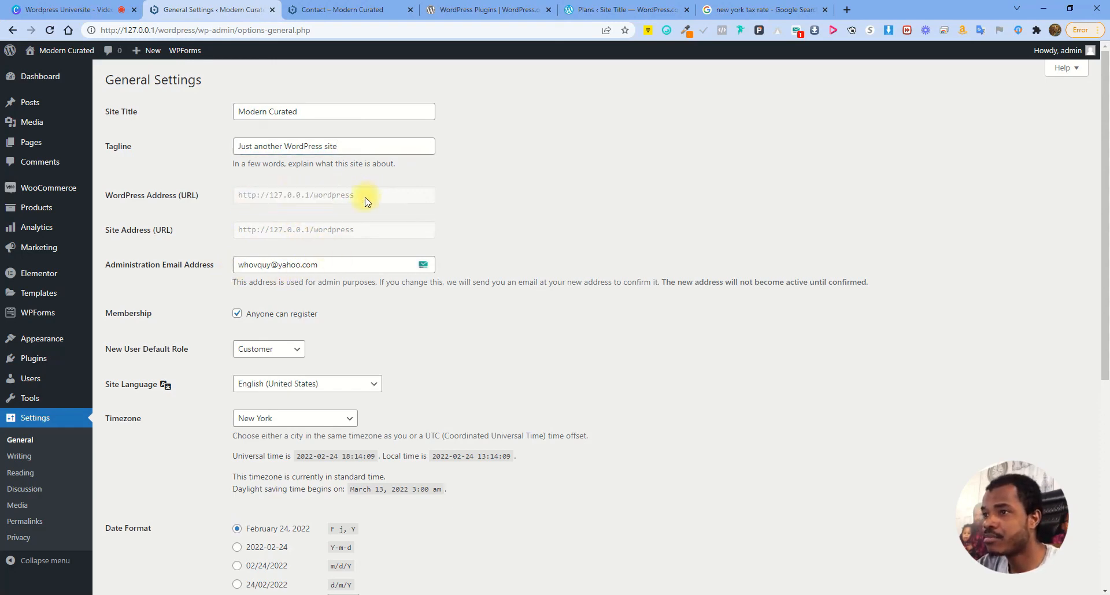
double_click(252, 199)
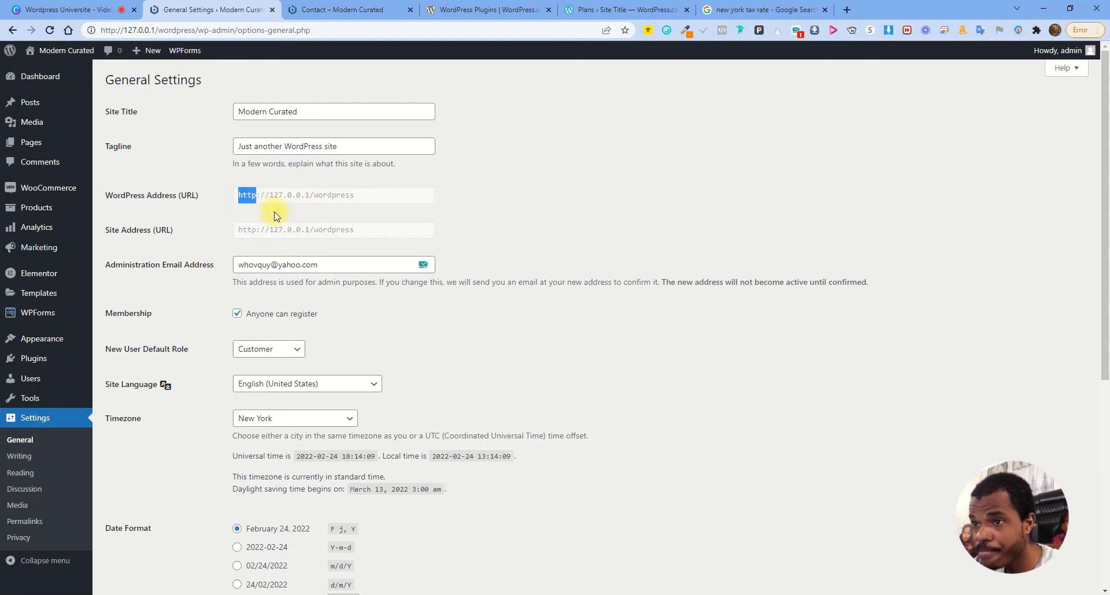
drag(114, 266, 214, 264)
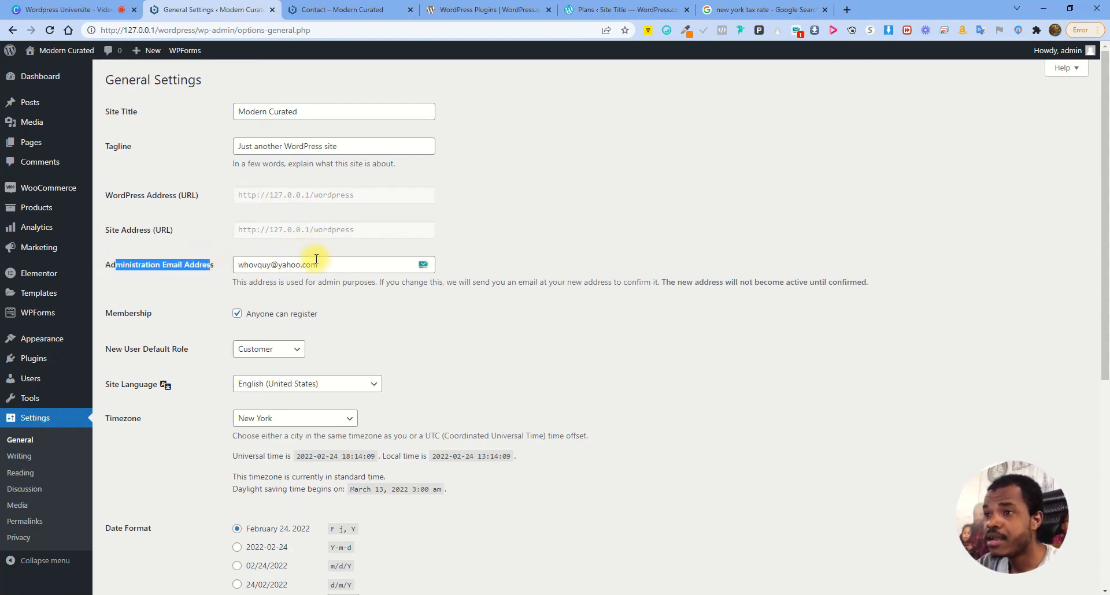
drag(339, 262, 193, 267)
click(520, 212)
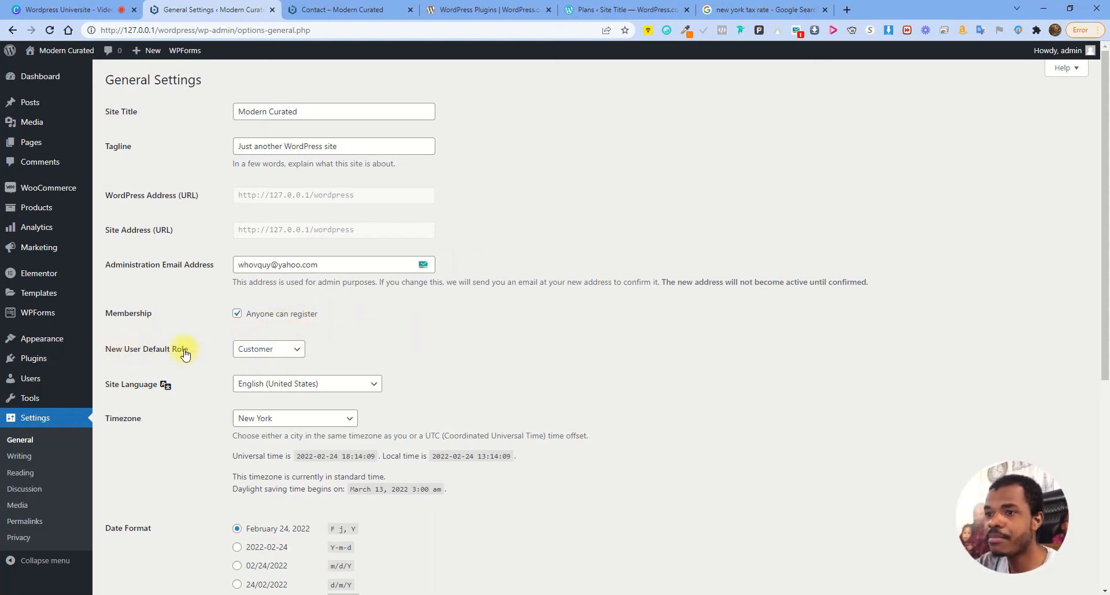
Try Administrator and Subscriber, then settle on Customer as the new-user default role
click(280, 349)
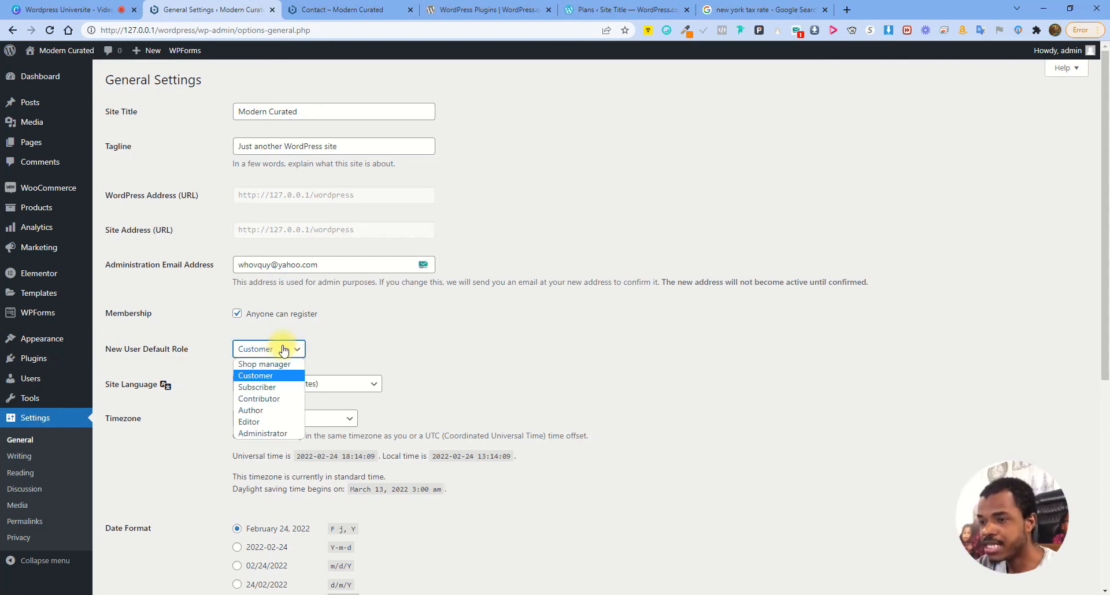
click(262, 433)
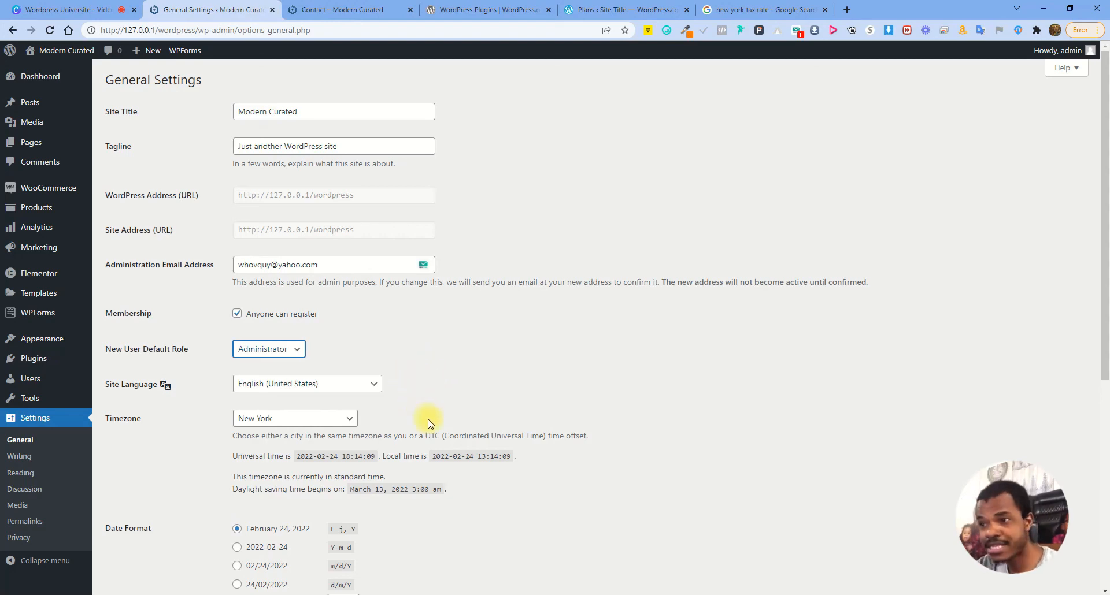
click(280, 349)
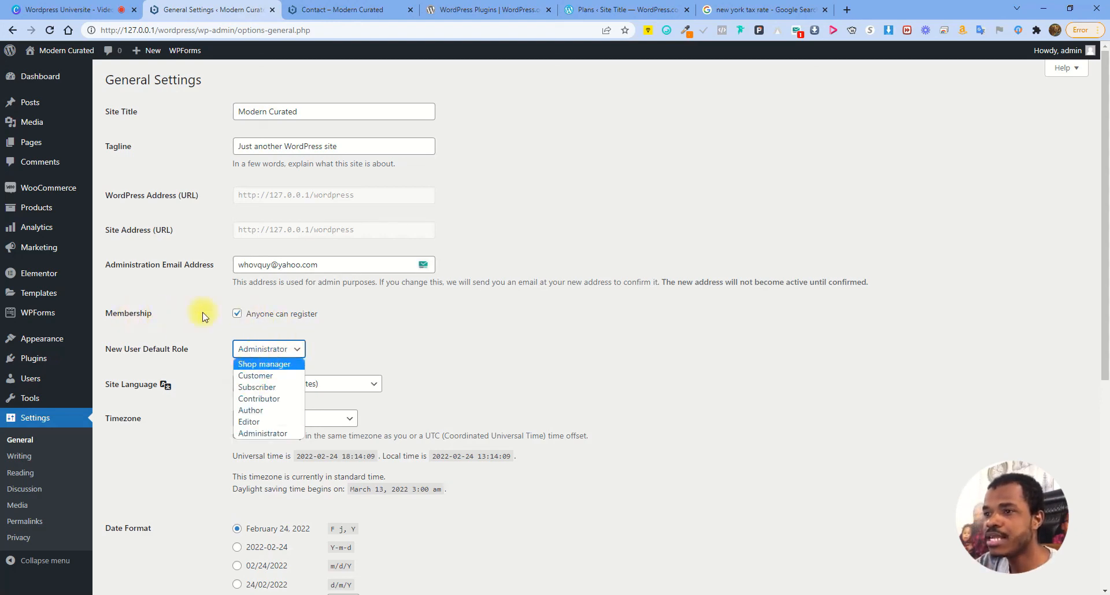
click(256, 376)
click(275, 349)
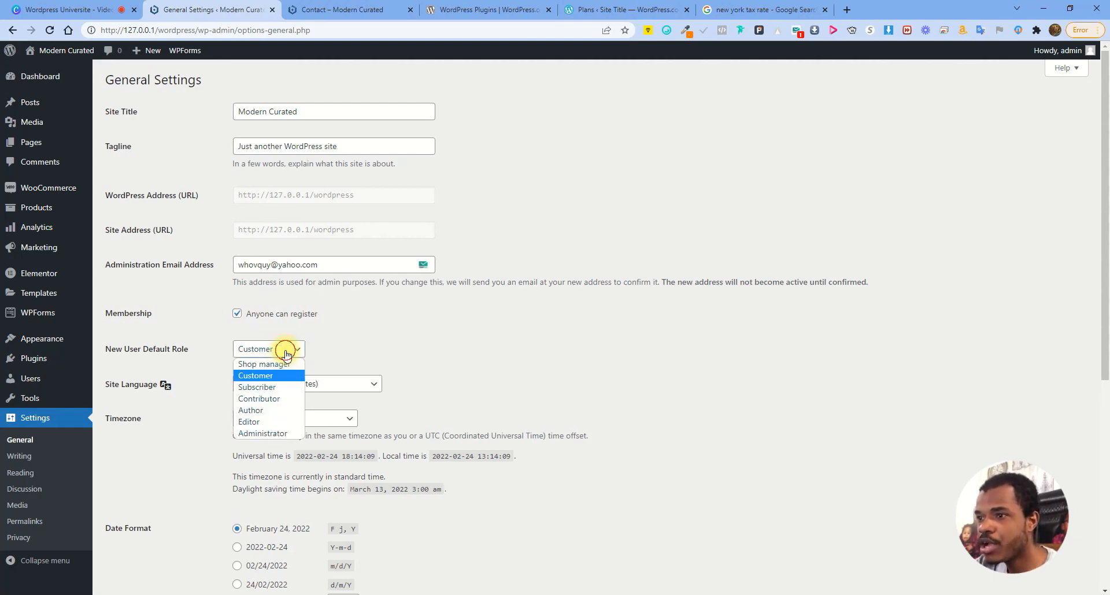
click(268, 387)
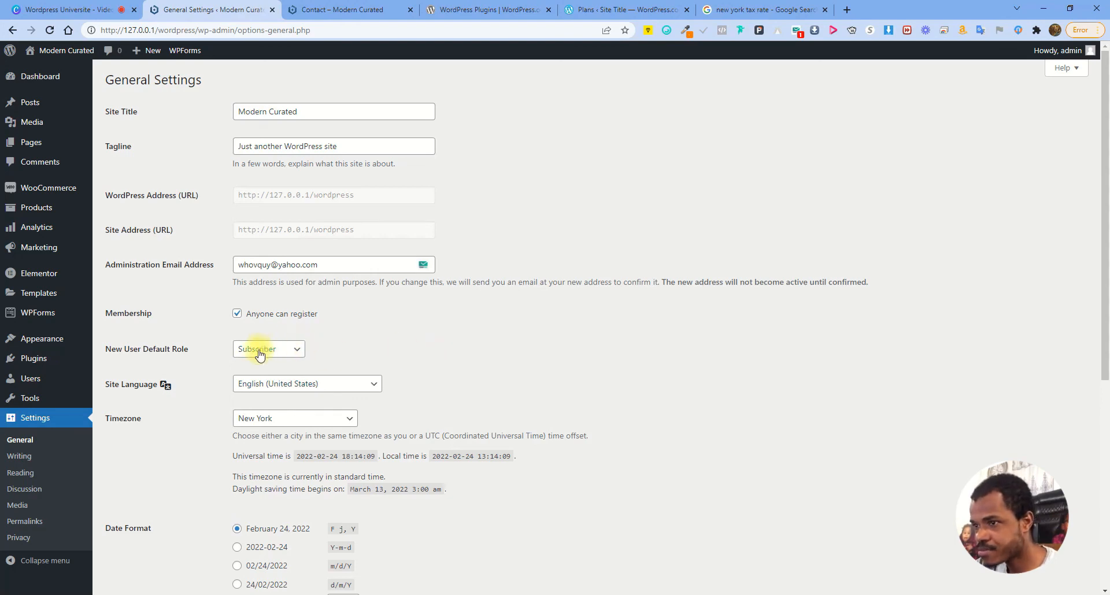
click(267, 349)
click(274, 376)
click(453, 354)
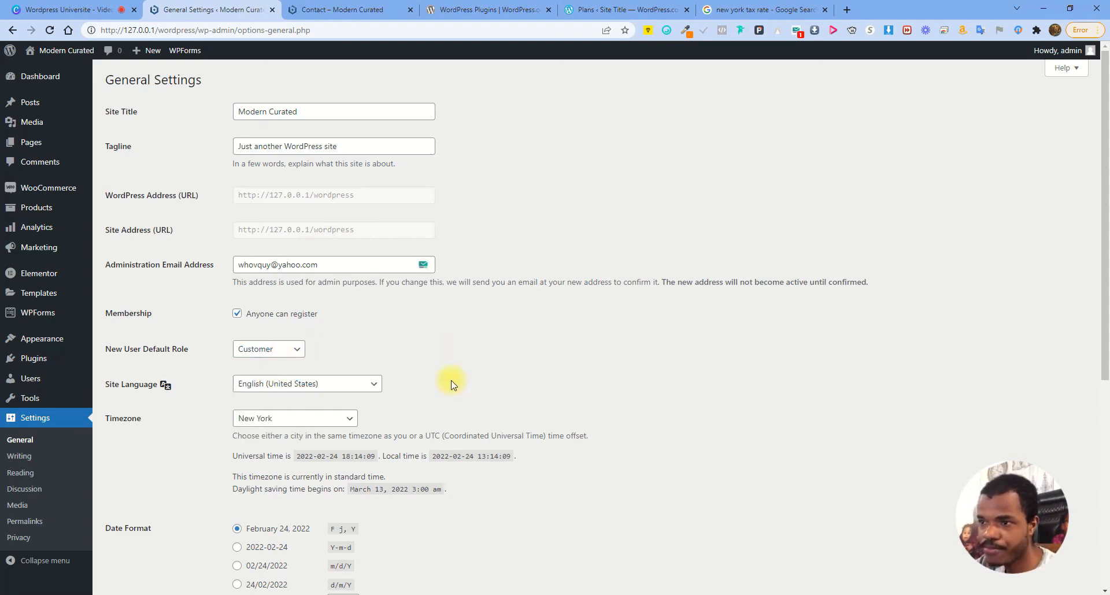
Keep the New York timezone and save the general settings
click(288, 426)
click(285, 401)
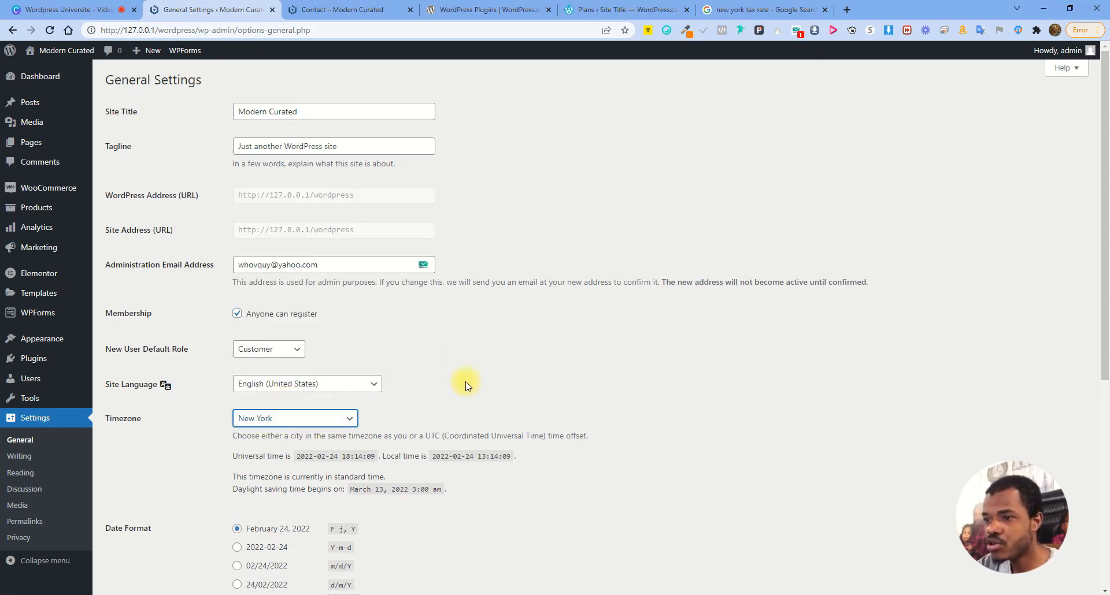
scroll(497, 377, down, 4)
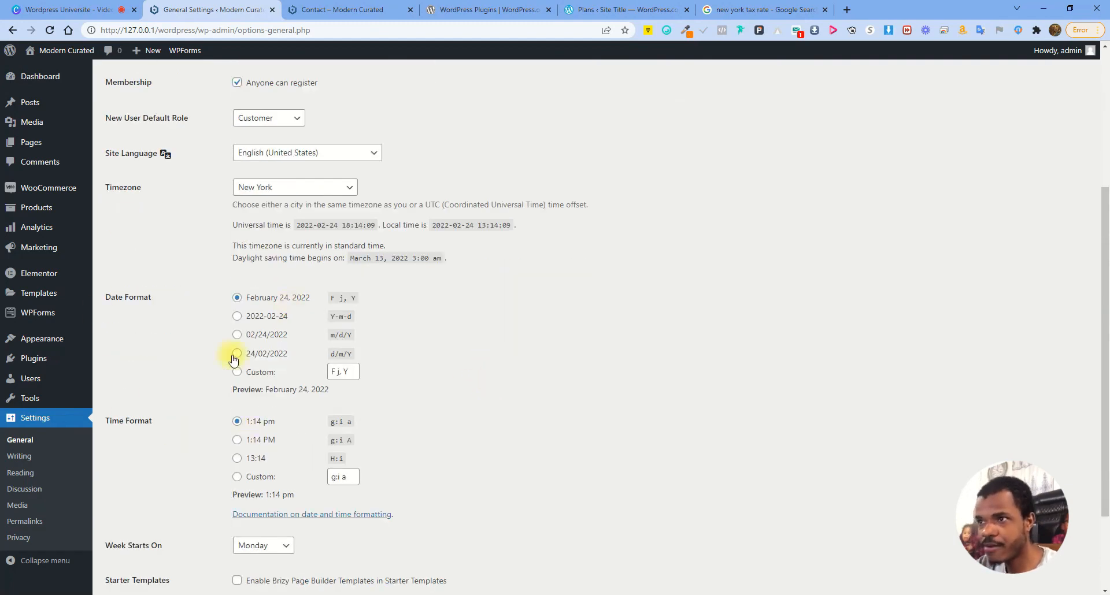
scroll(341, 404, down, 2)
click(135, 535)
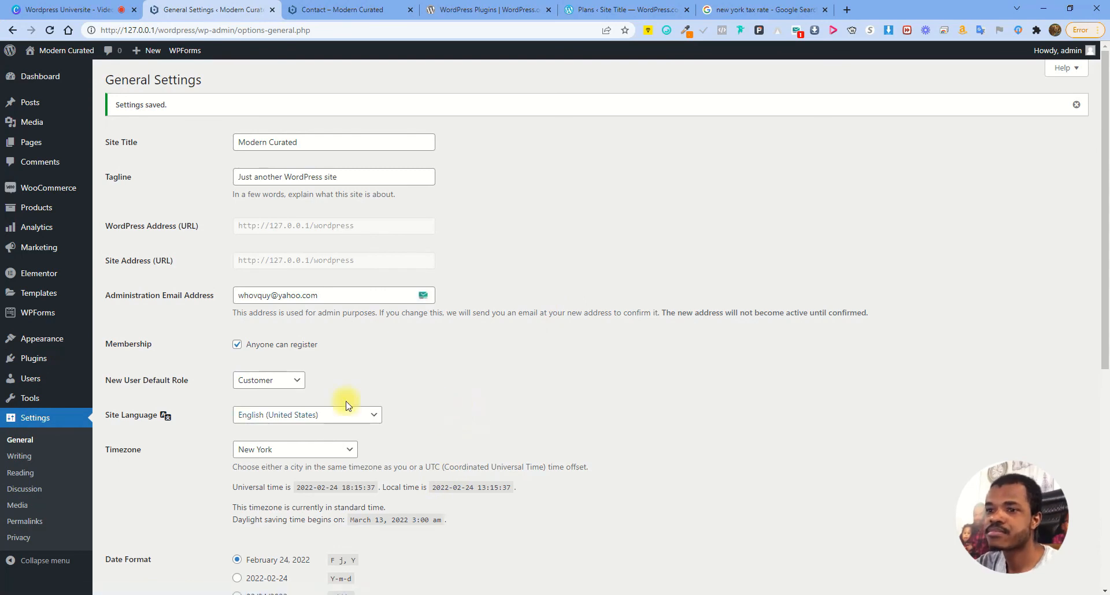
click(32, 462)
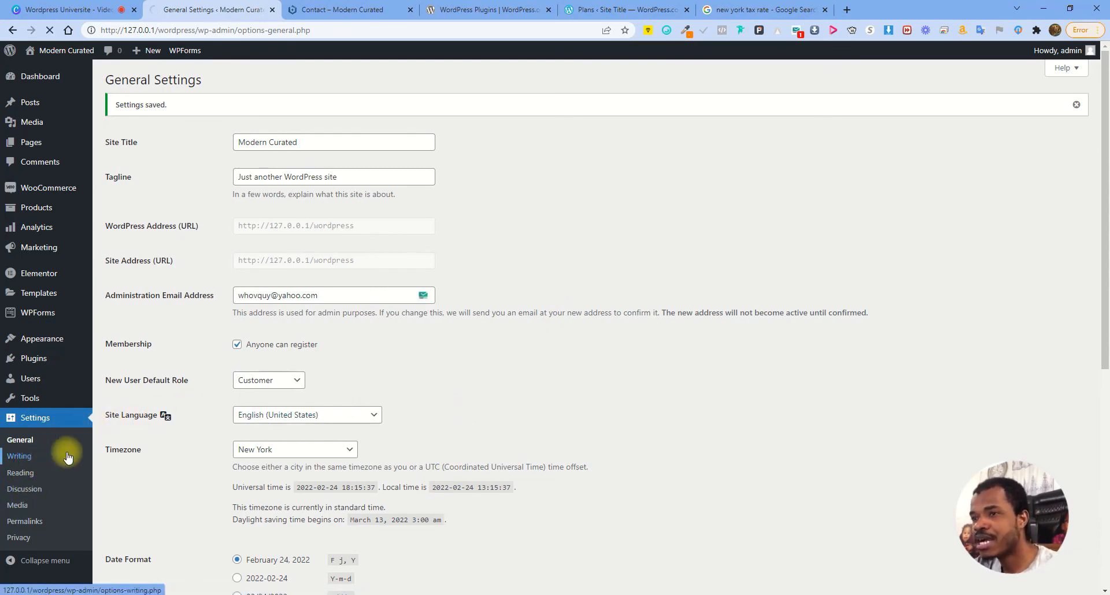
Check the storefront, then set Collections as the static homepage and save the reading settings
click(20, 473)
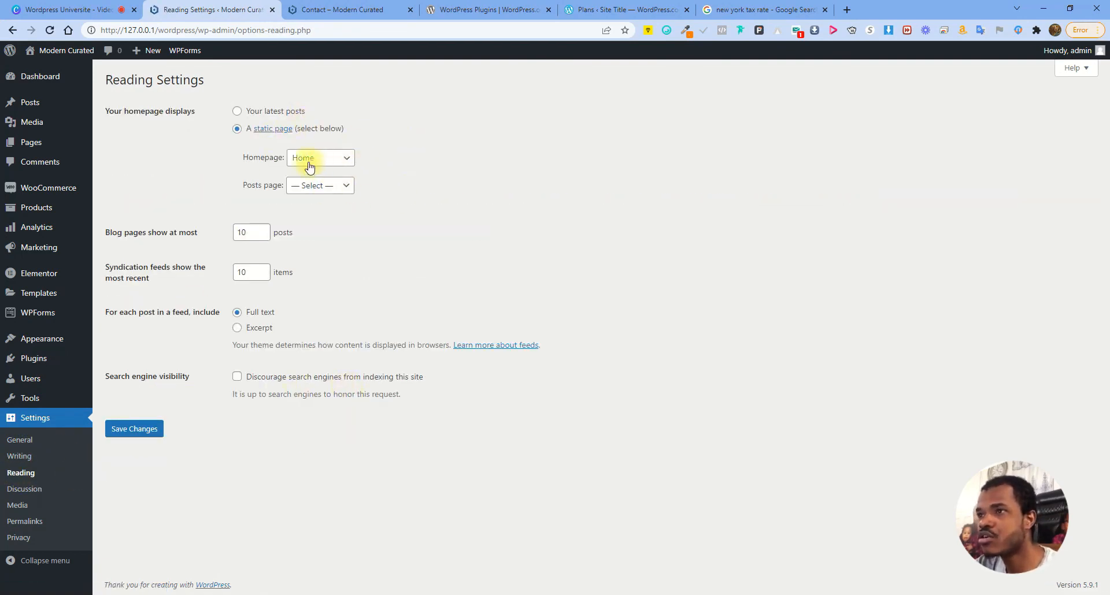
click(372, 7)
click(527, 113)
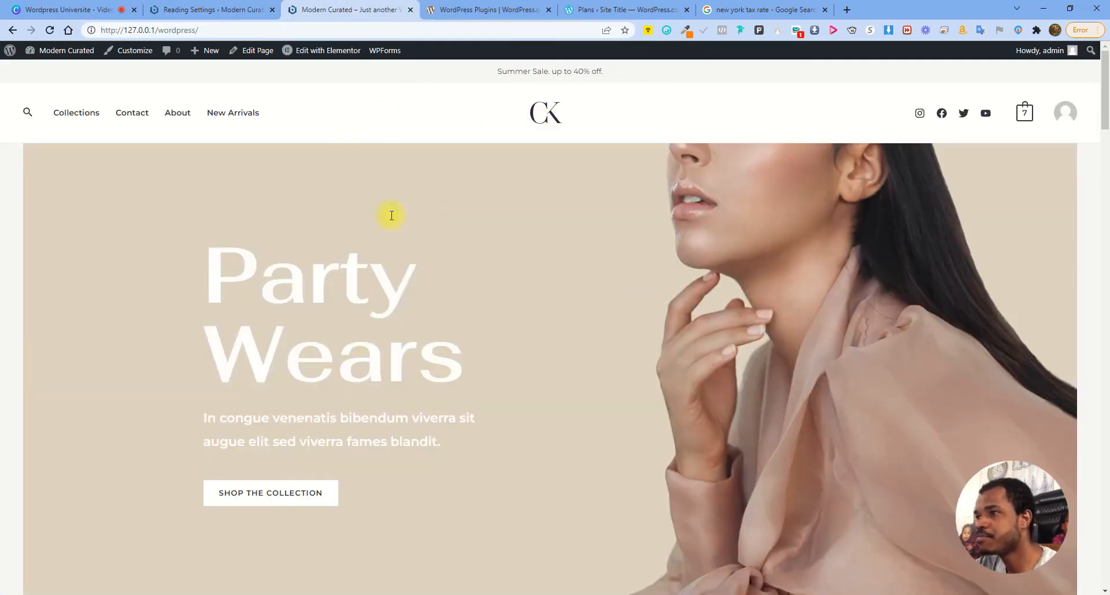
click(224, 9)
click(326, 186)
click(329, 157)
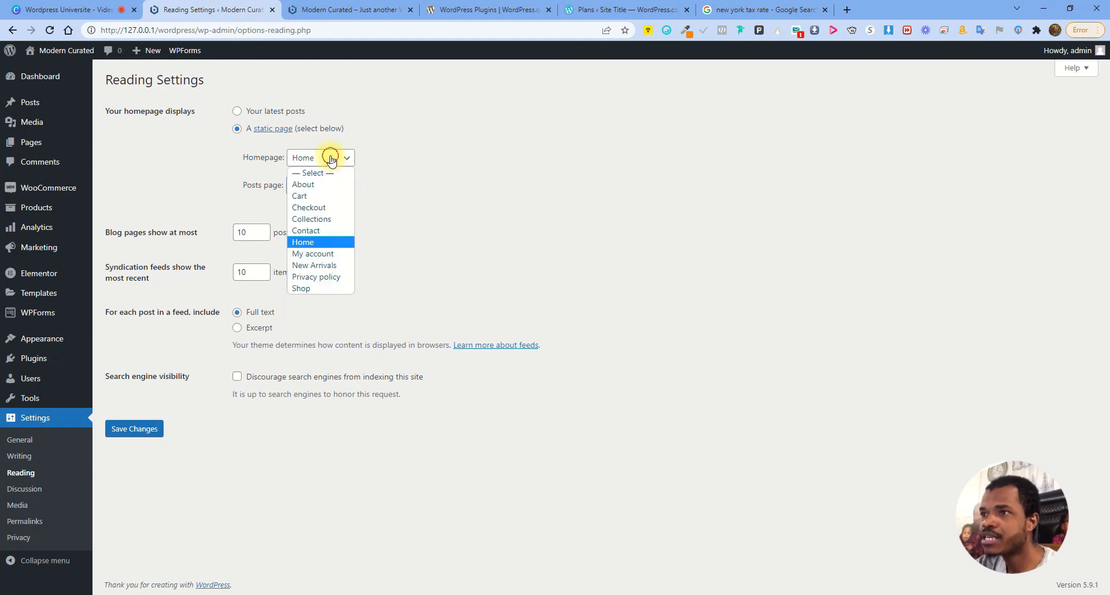
click(310, 219)
click(143, 428)
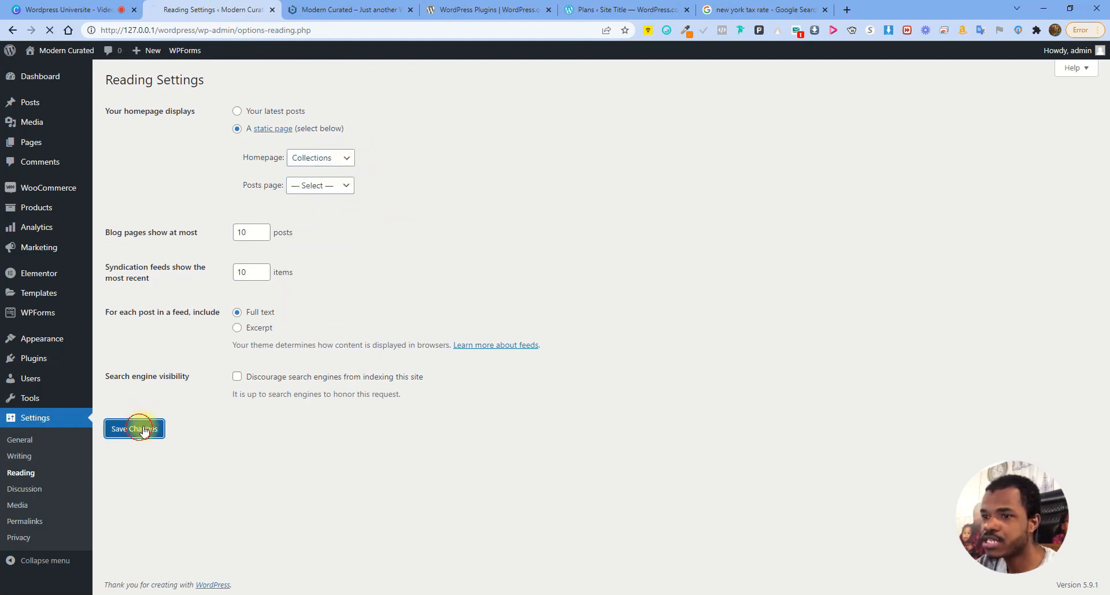
View Collections as the storefront home, then restore Home as the homepage and save
click(350, 9)
click(537, 122)
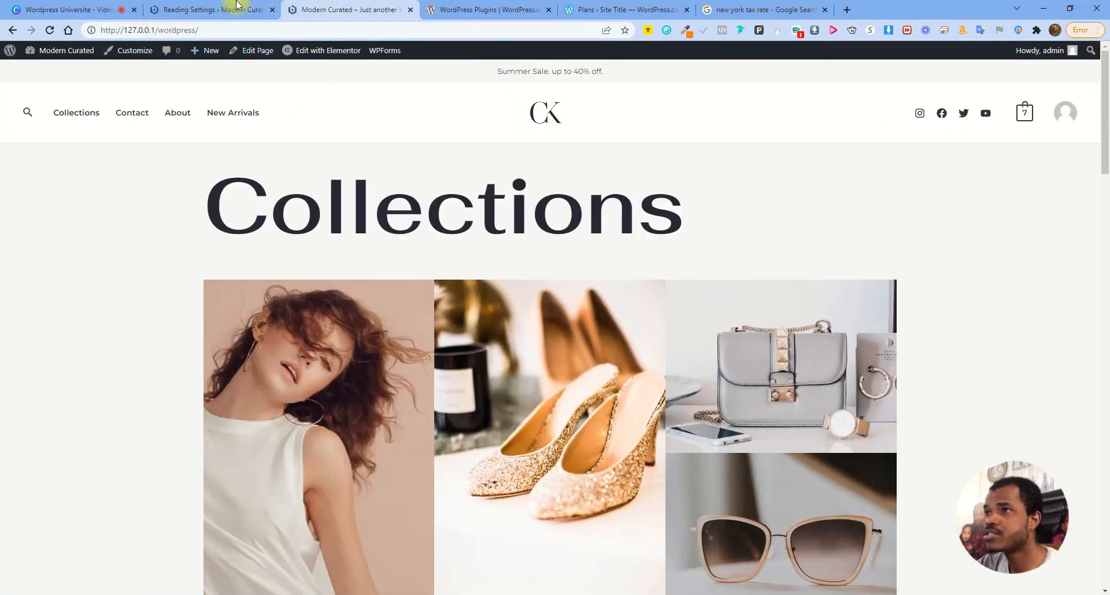
click(221, 10)
click(318, 188)
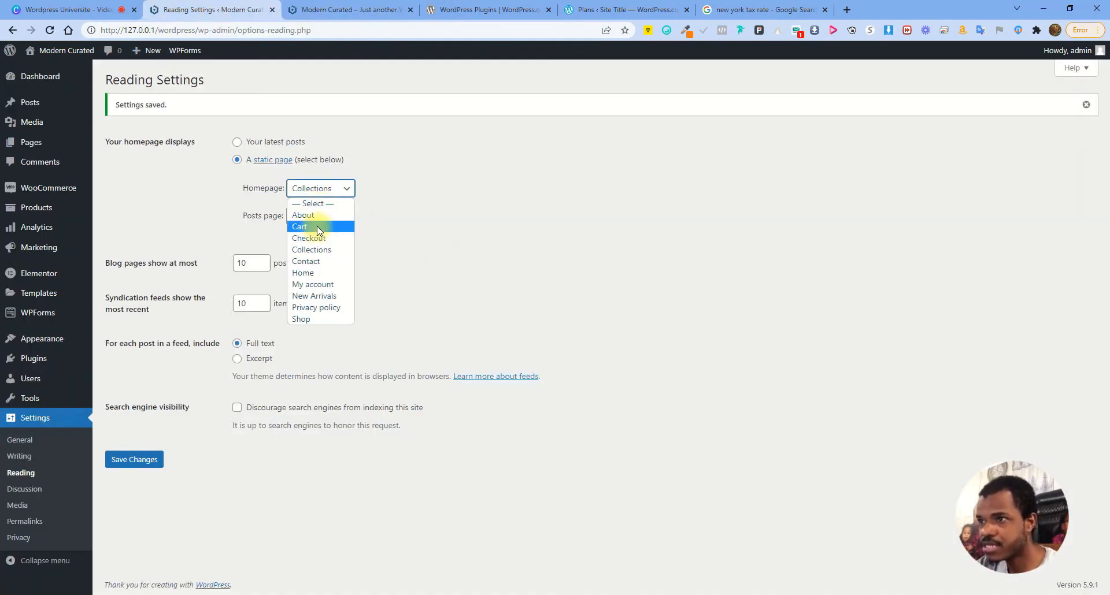
click(319, 273)
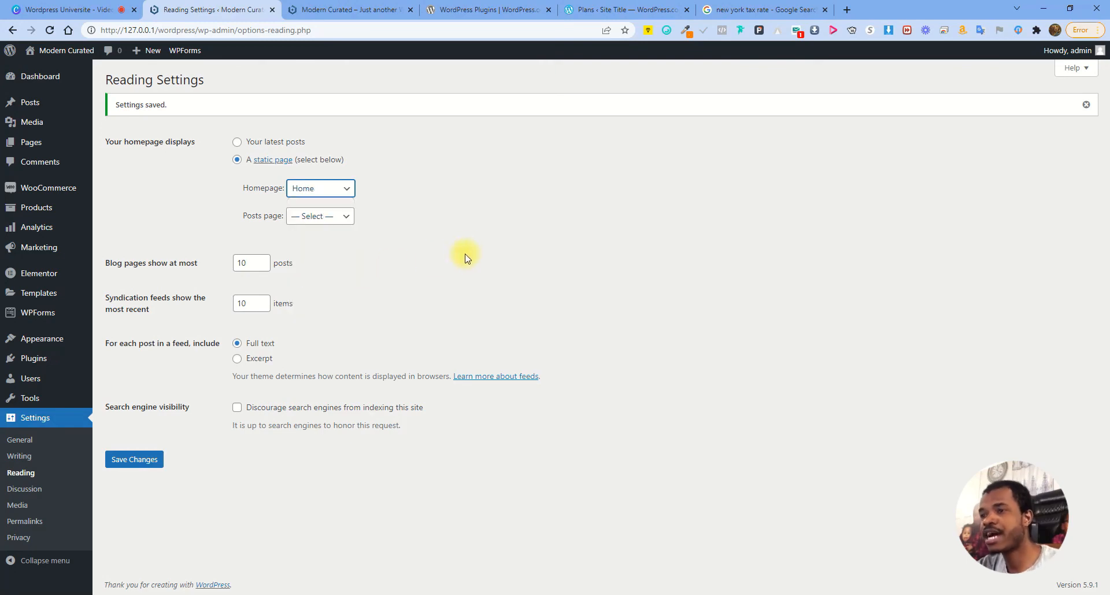
click(138, 460)
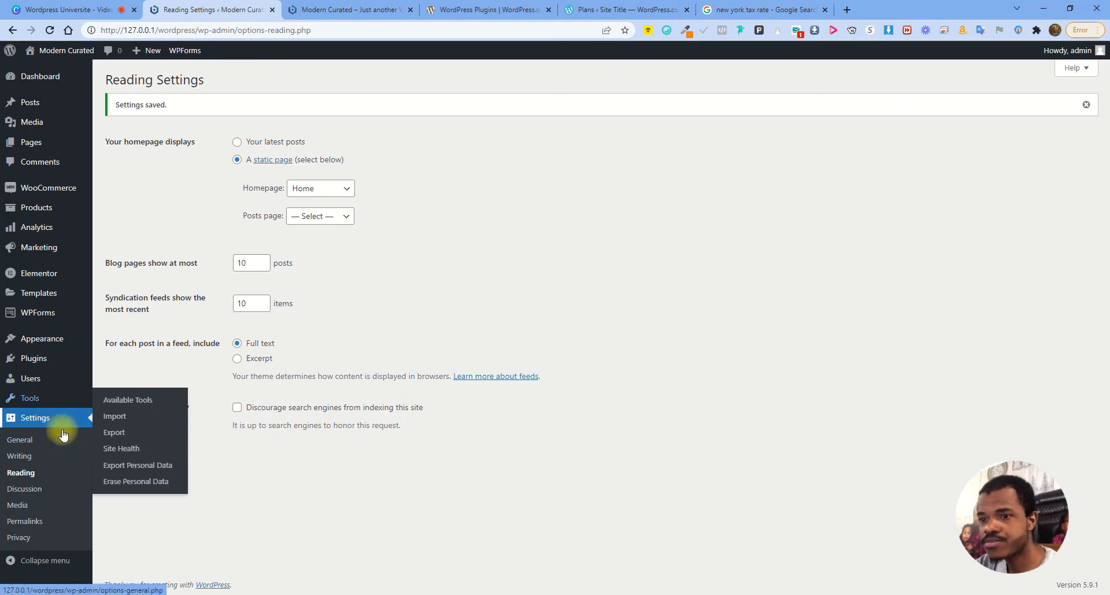
Select the Plain permalink structure and save it
click(21, 521)
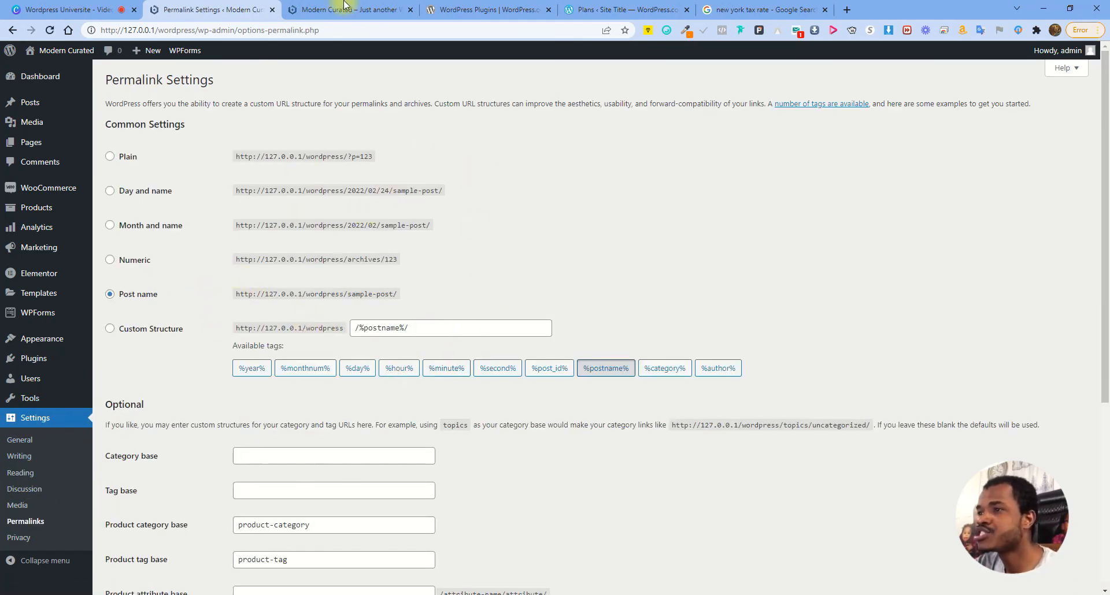
click(358, 11)
click(234, 9)
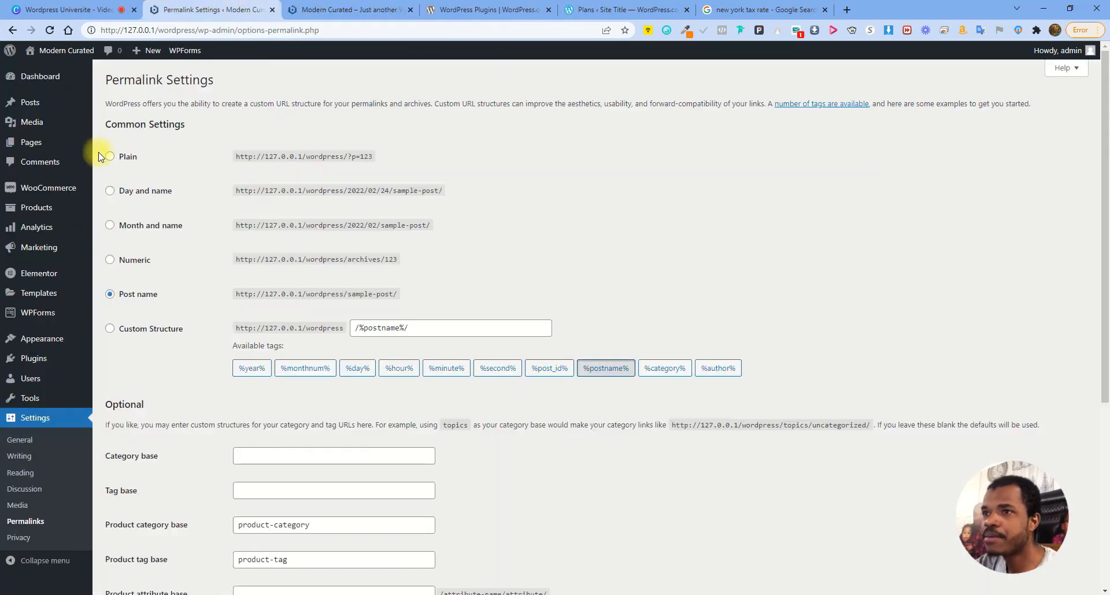
click(110, 156)
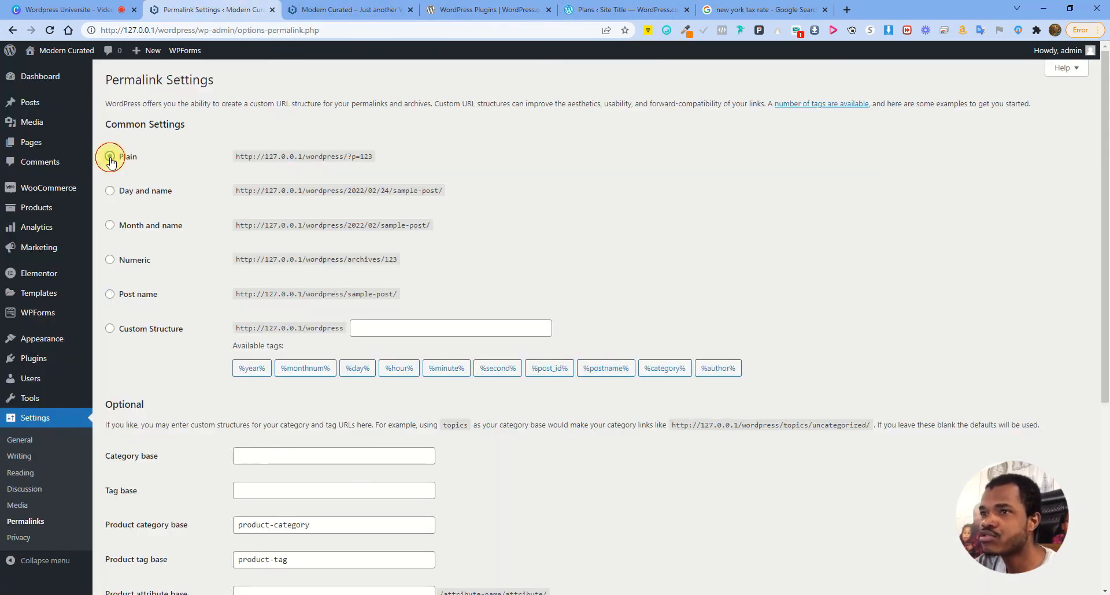
scroll(276, 271, down, 5)
click(157, 537)
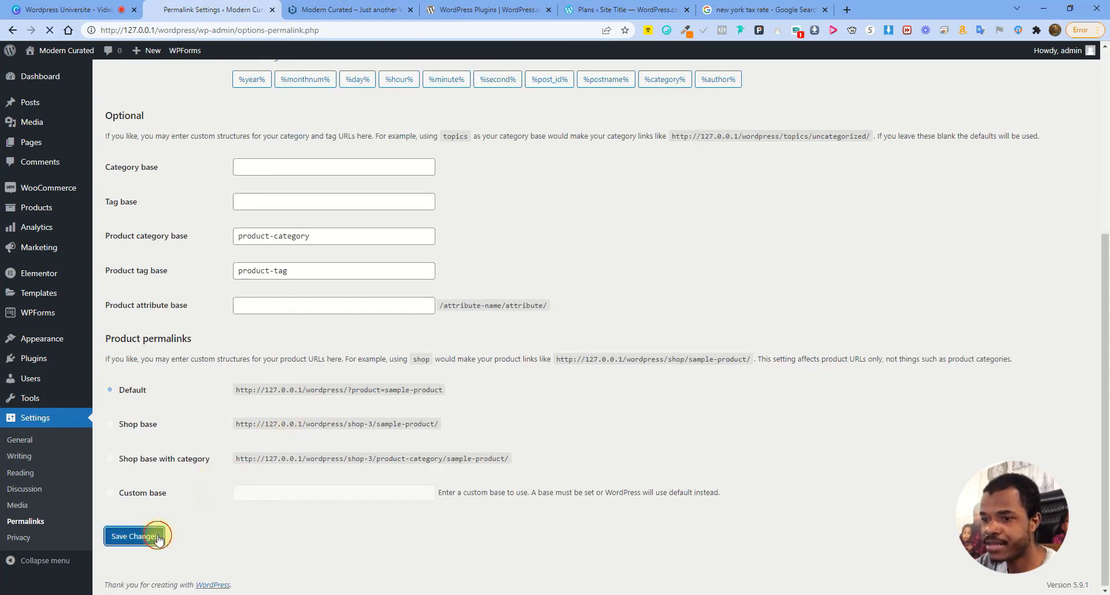
Check the storefront's About and Contact page addresses under Plain permalinks
click(338, 8)
click(168, 114)
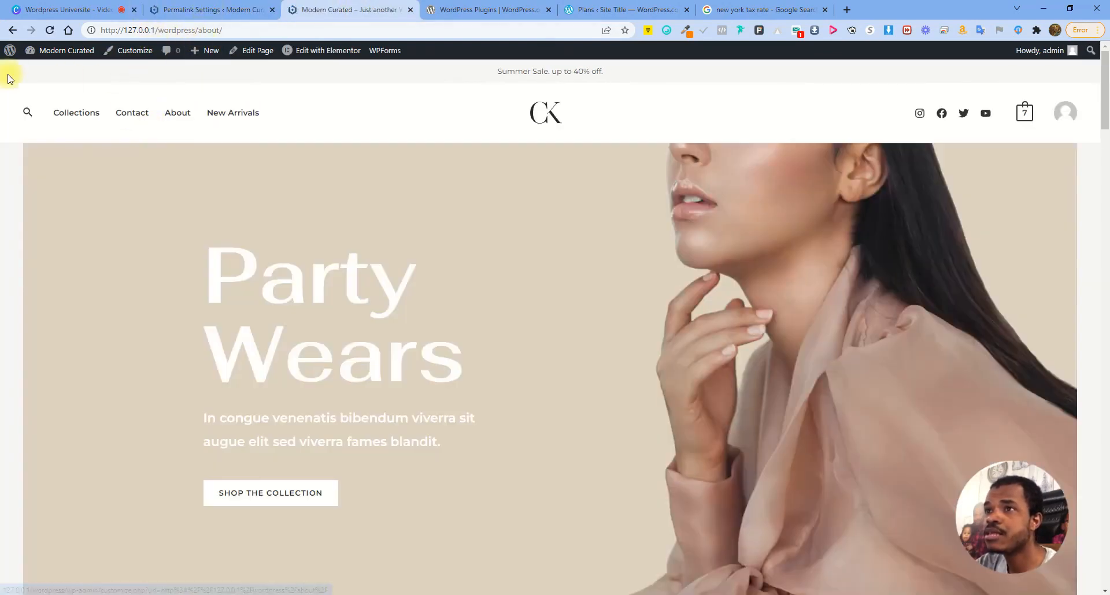
click(546, 117)
click(237, 6)
click(414, 5)
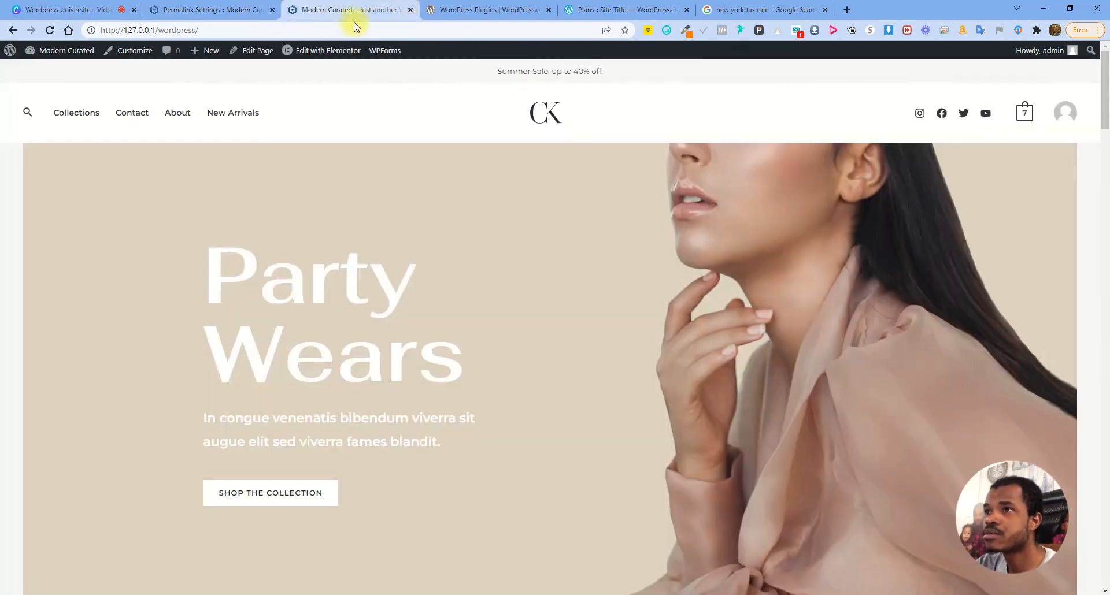
click(145, 113)
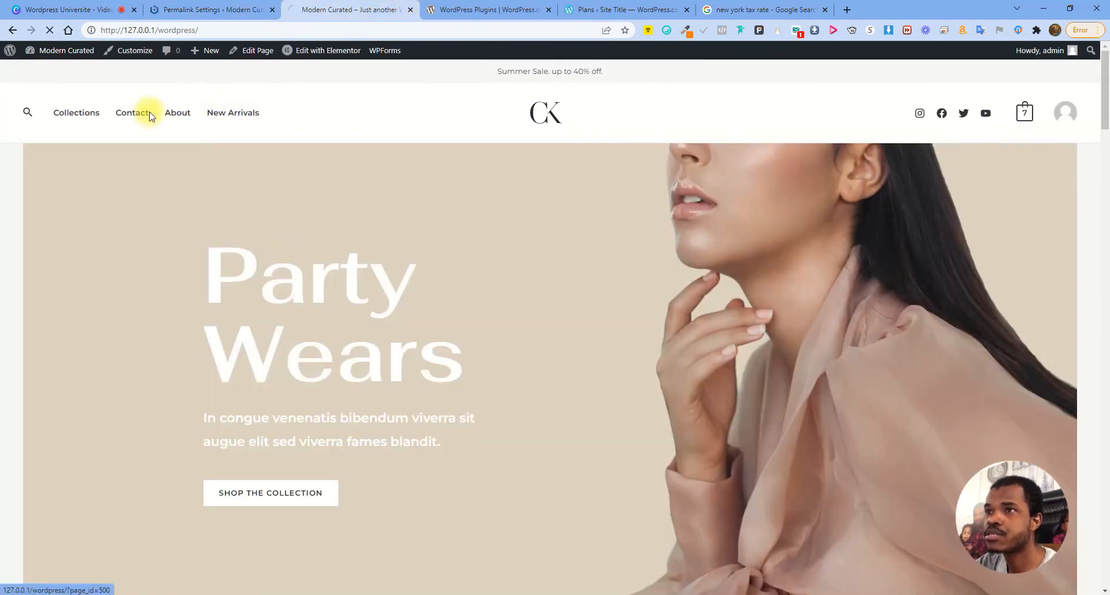
drag(273, 30, 206, 30)
click(177, 113)
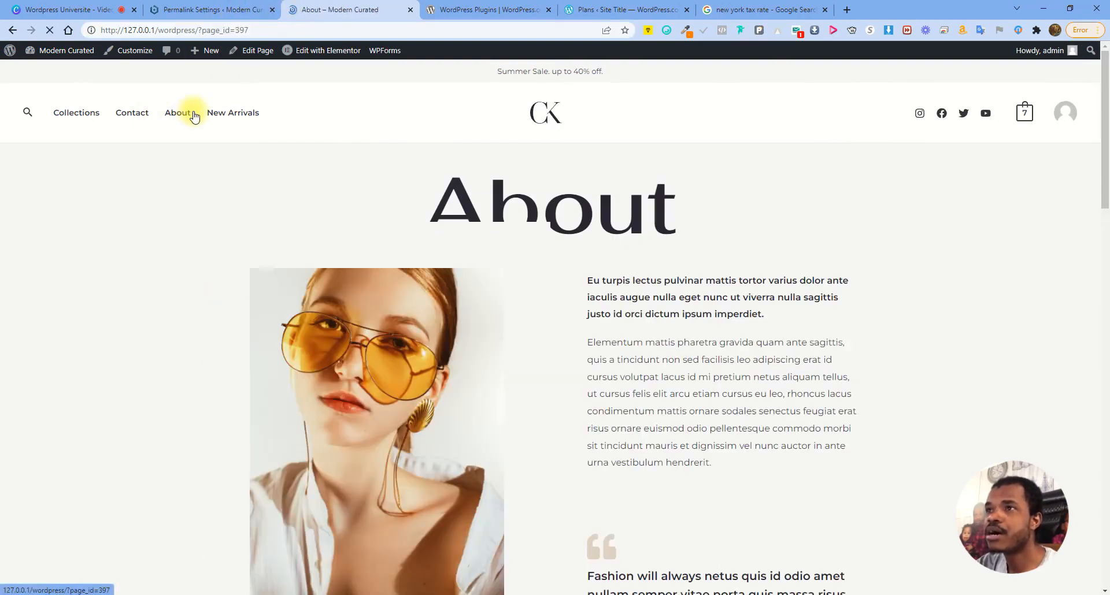
click(260, 30)
click(222, 10)
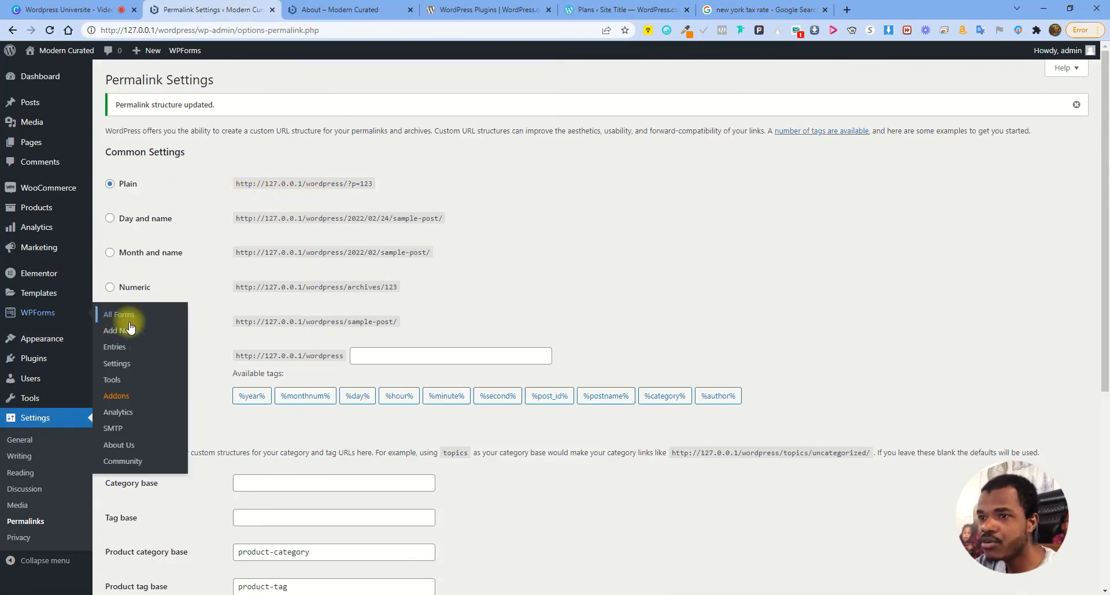
Save the Post name permalink structure and verify the Contact and About page links
click(110, 324)
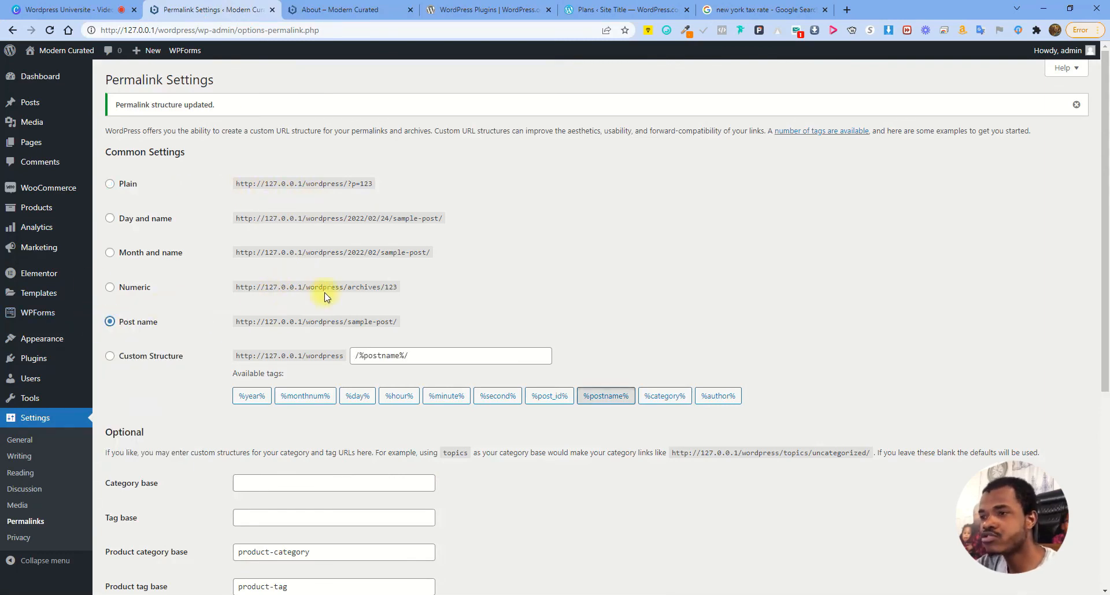
scroll(276, 410, down, 5)
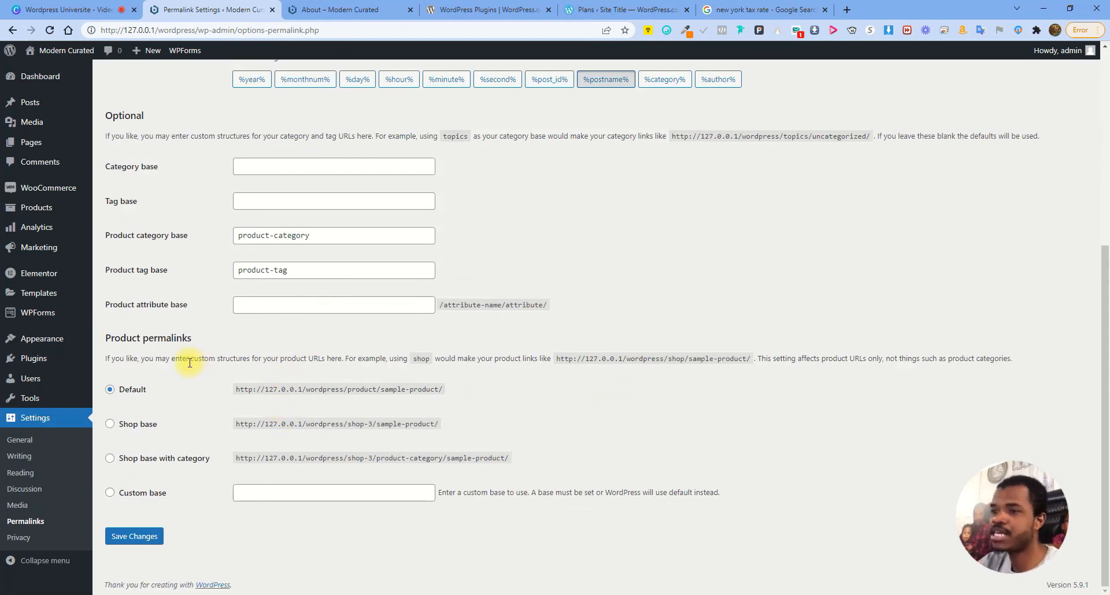
click(134, 537)
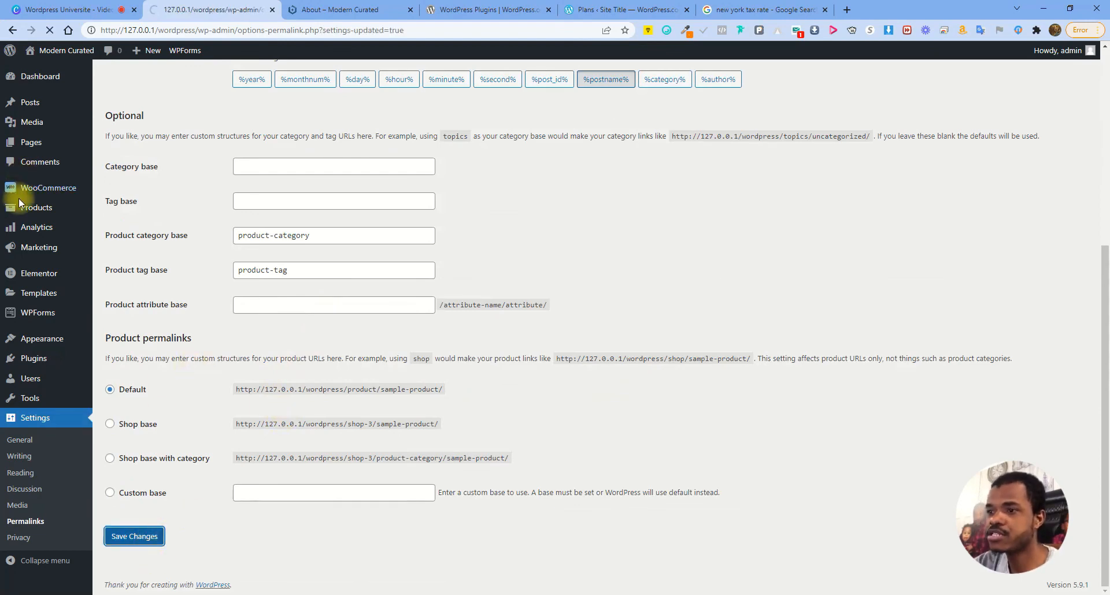
click(333, 6)
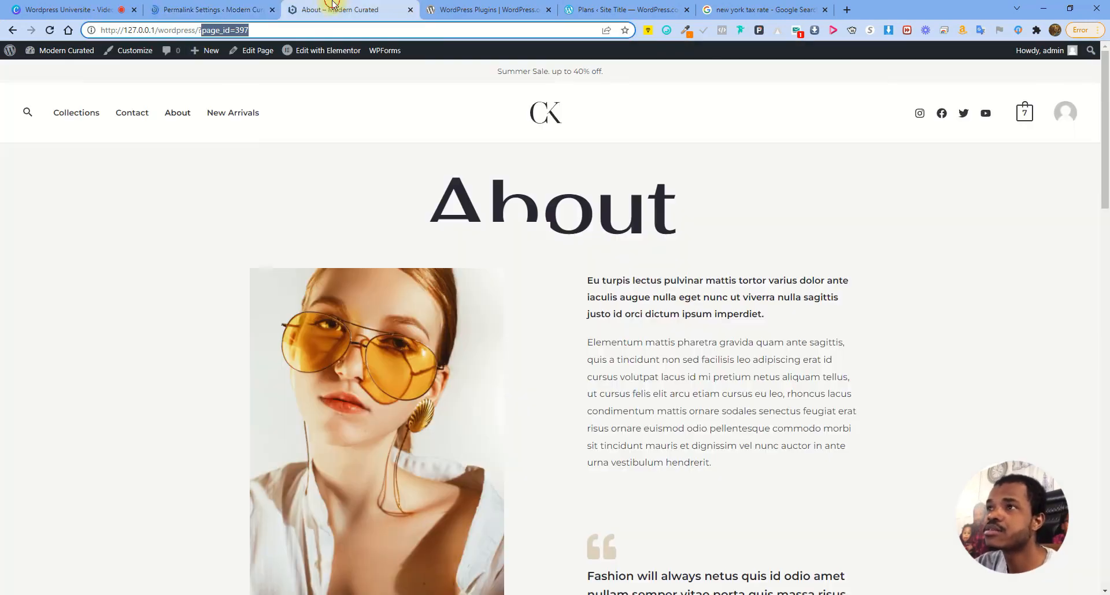
click(139, 113)
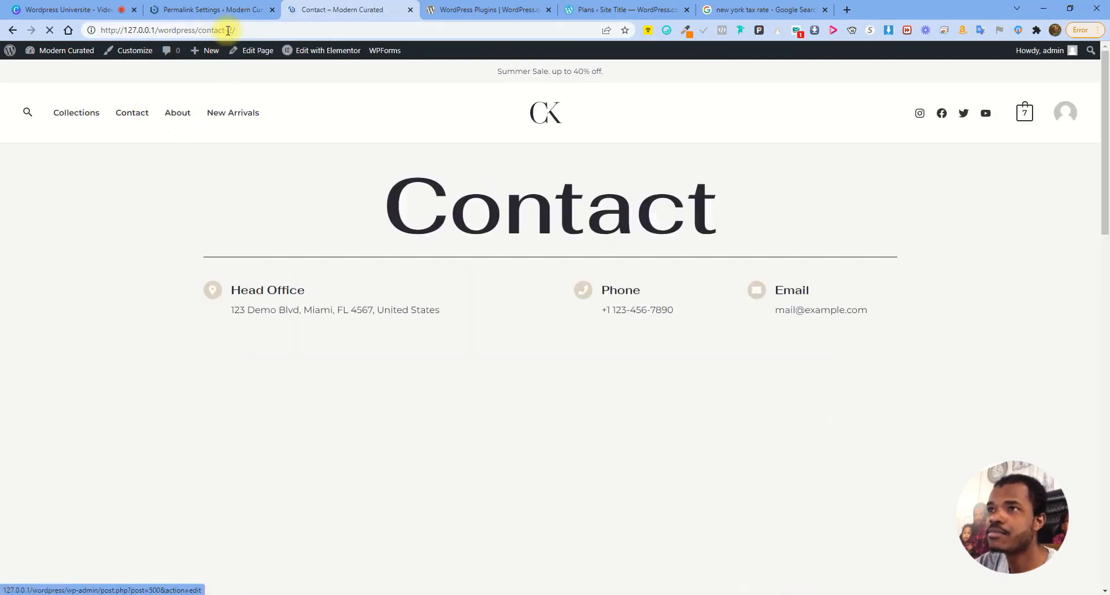
click(178, 112)
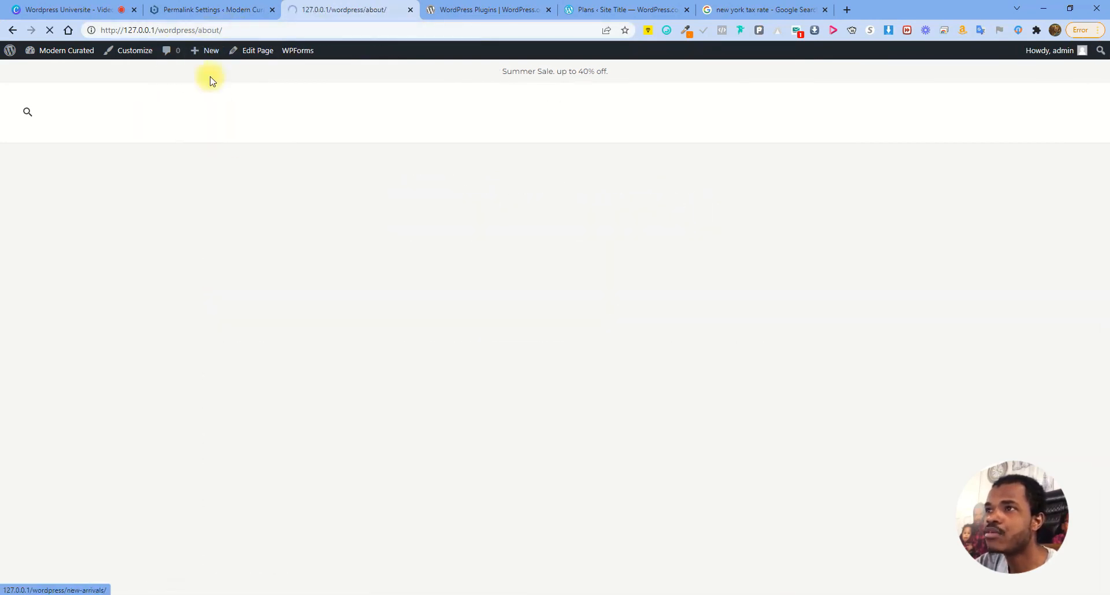
click(221, 4)
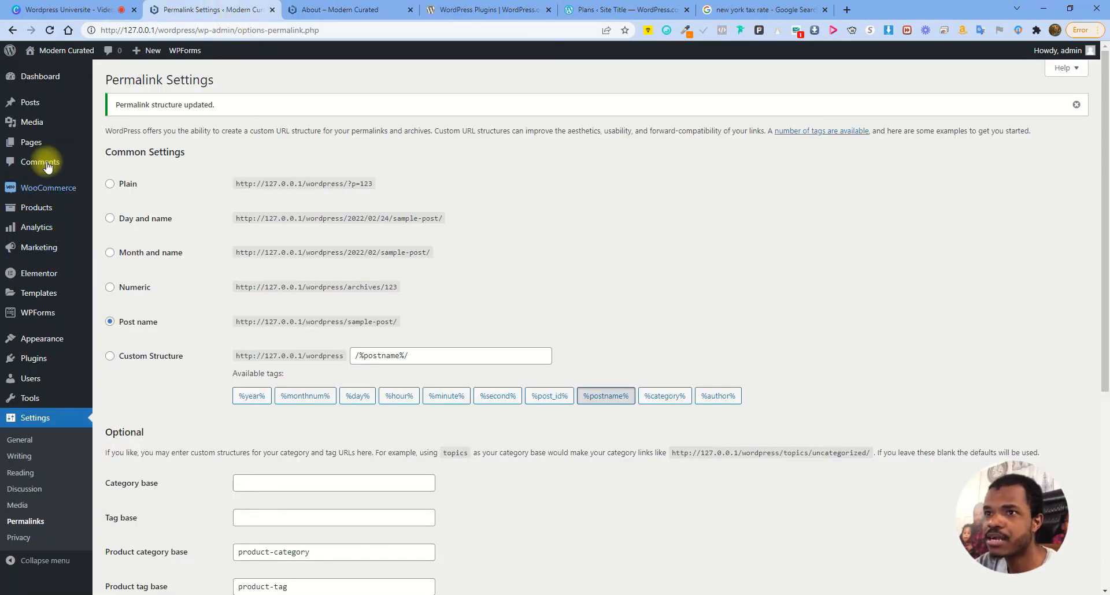
Quick-edit the Contact page slug from contact-2 to contact and update it
click(40, 142)
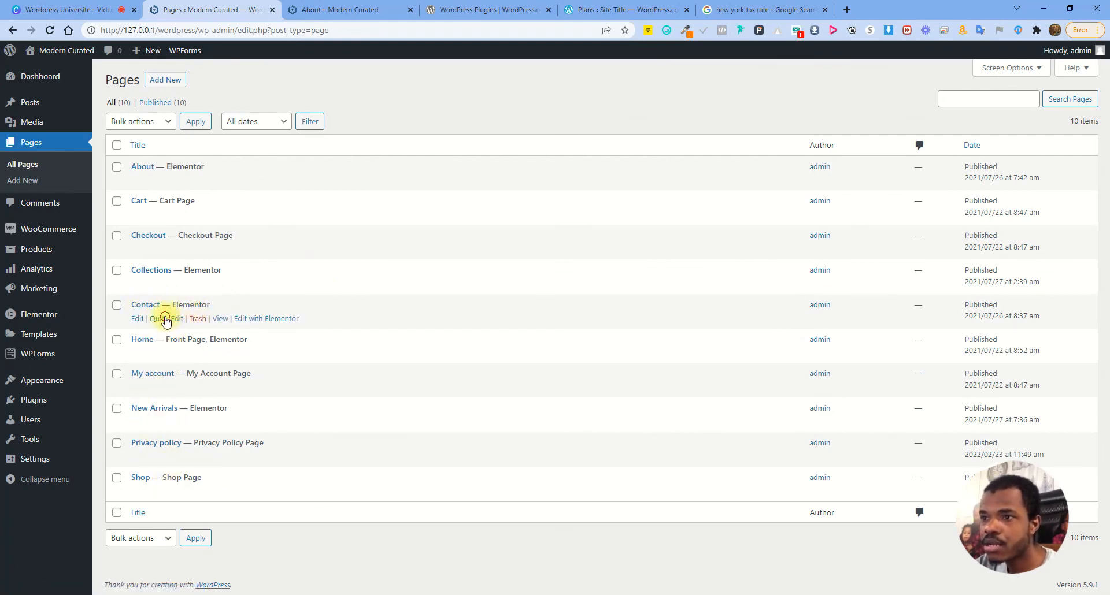
click(164, 318)
drag(187, 341, 230, 341)
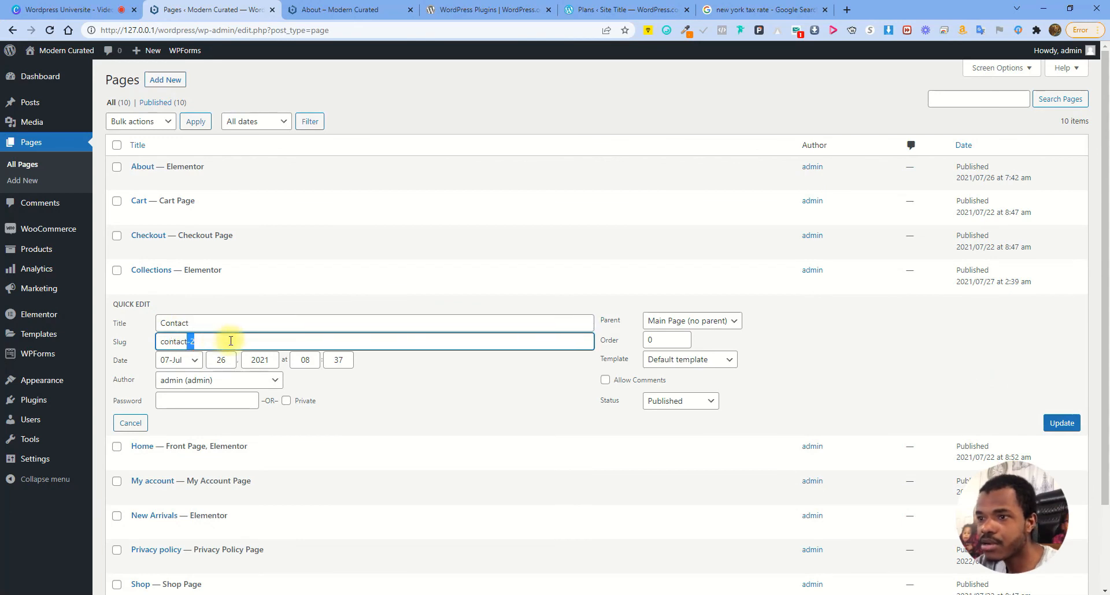
key(Delete)
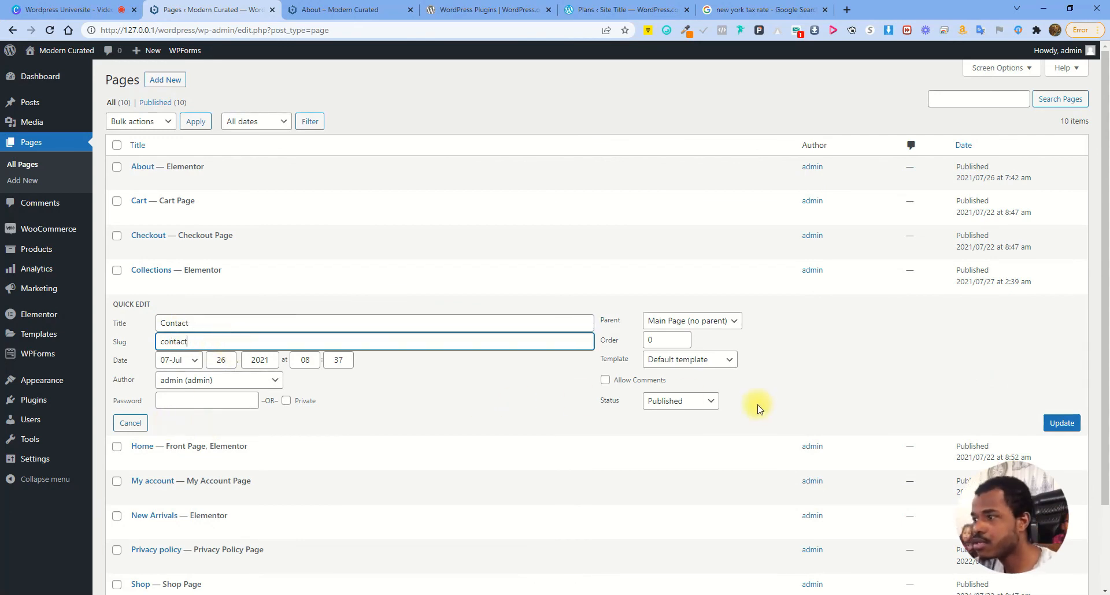
click(1062, 423)
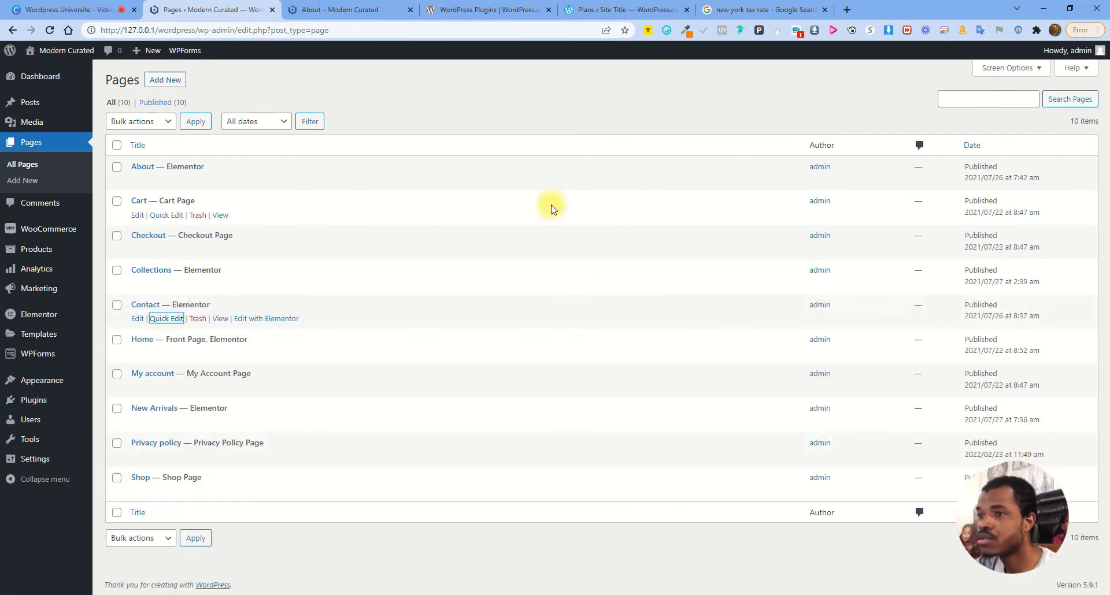
Confirm Contact loads at its new address, then re-save the permalink settings
click(357, 8)
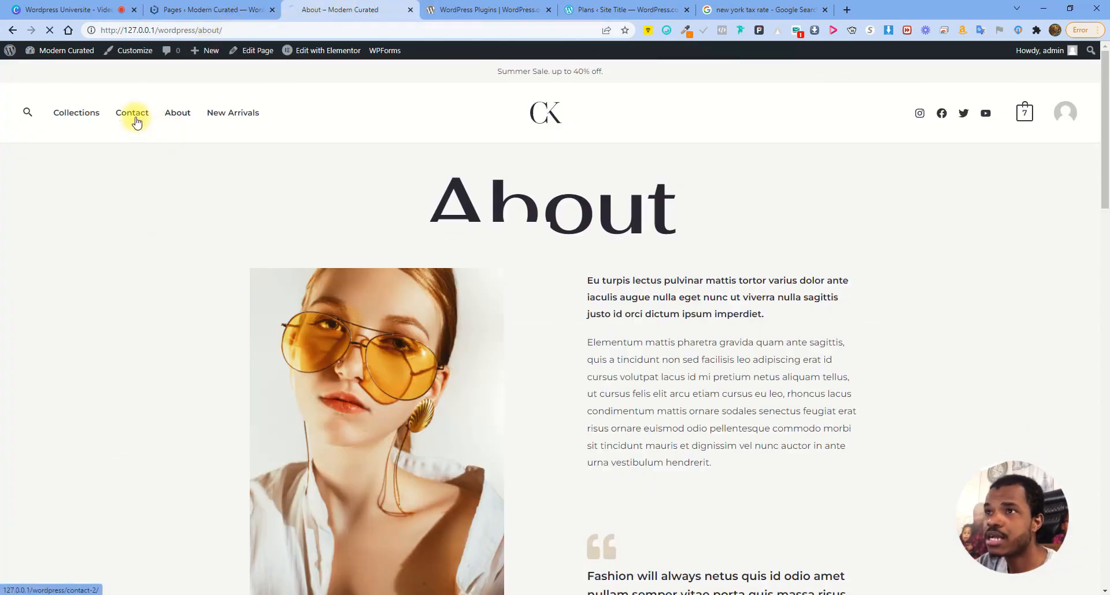
click(136, 114)
click(132, 114)
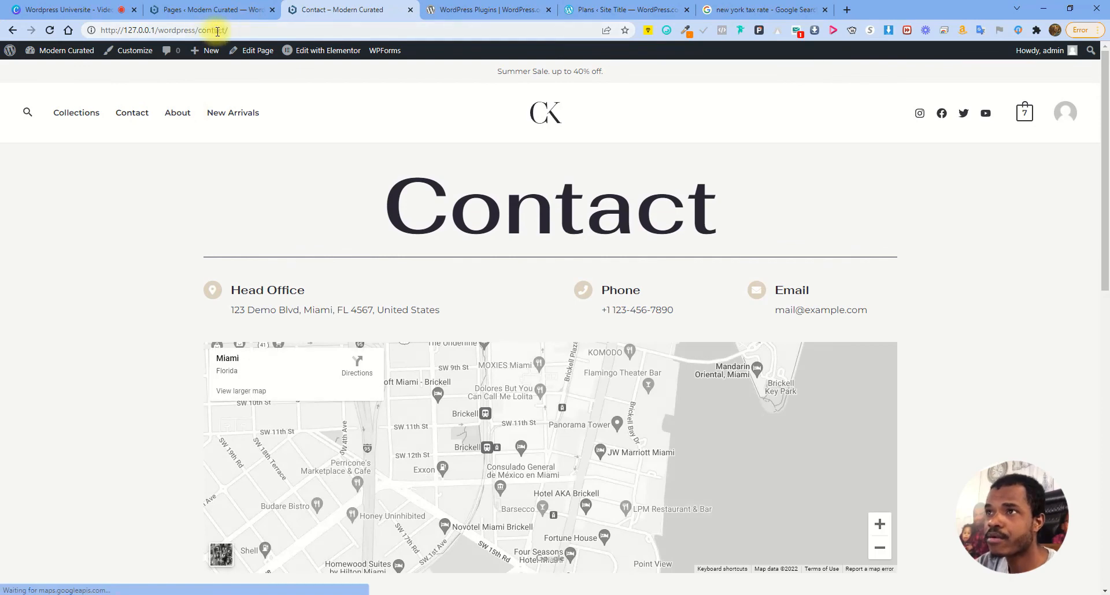
click(212, 9)
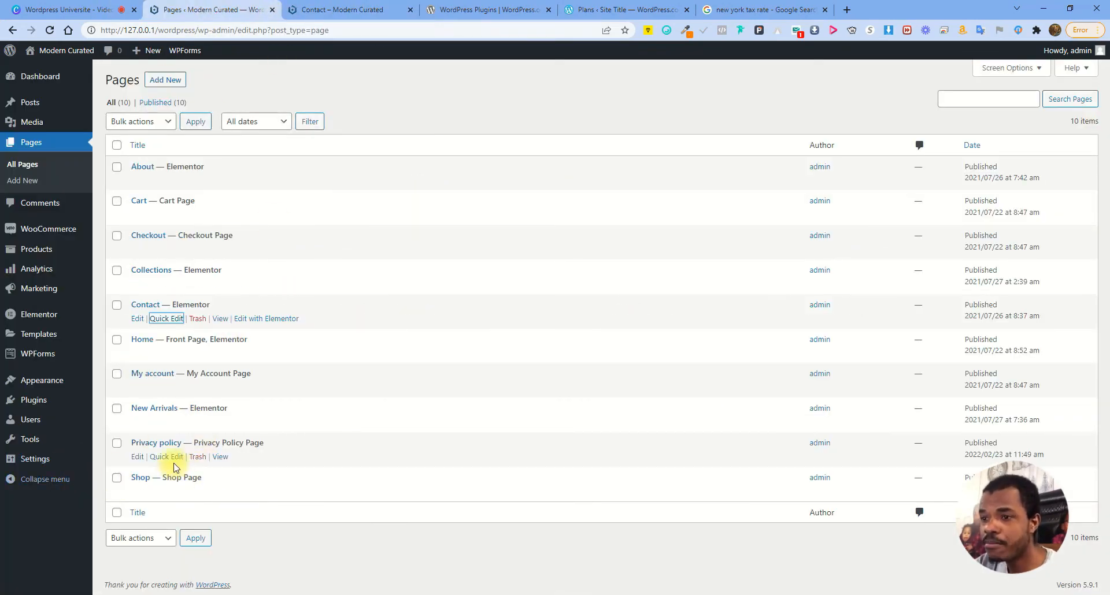
click(56, 469)
click(36, 520)
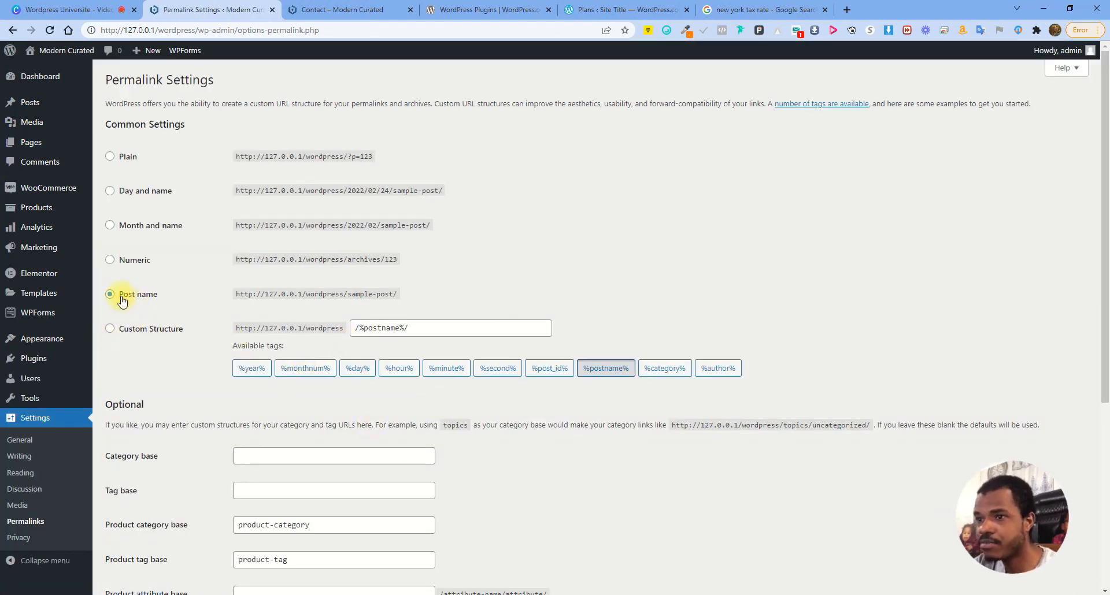
scroll(169, 308, down, 5)
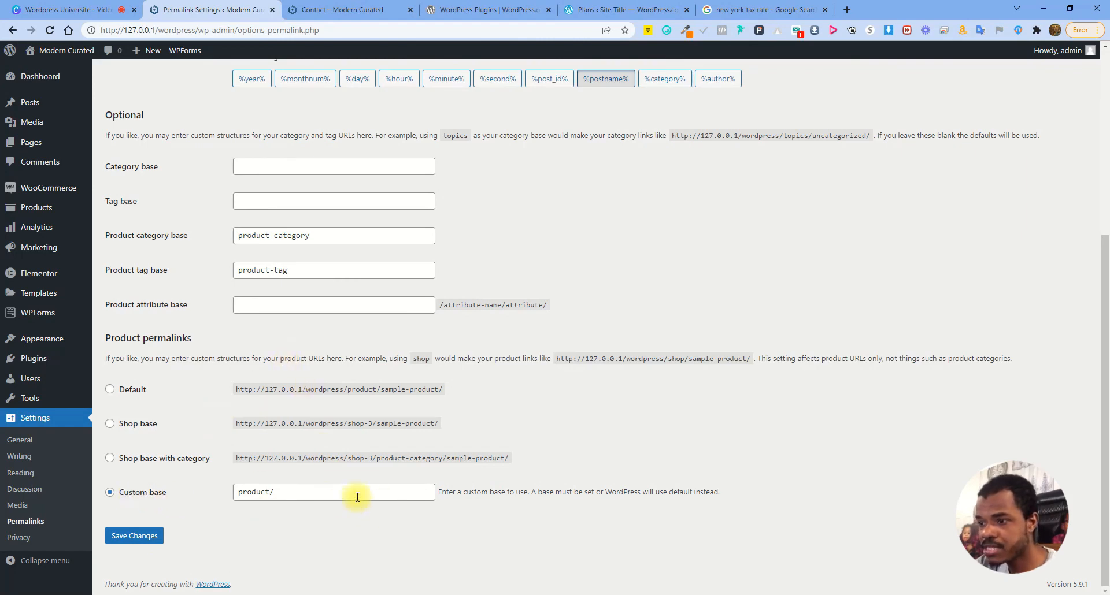
click(140, 535)
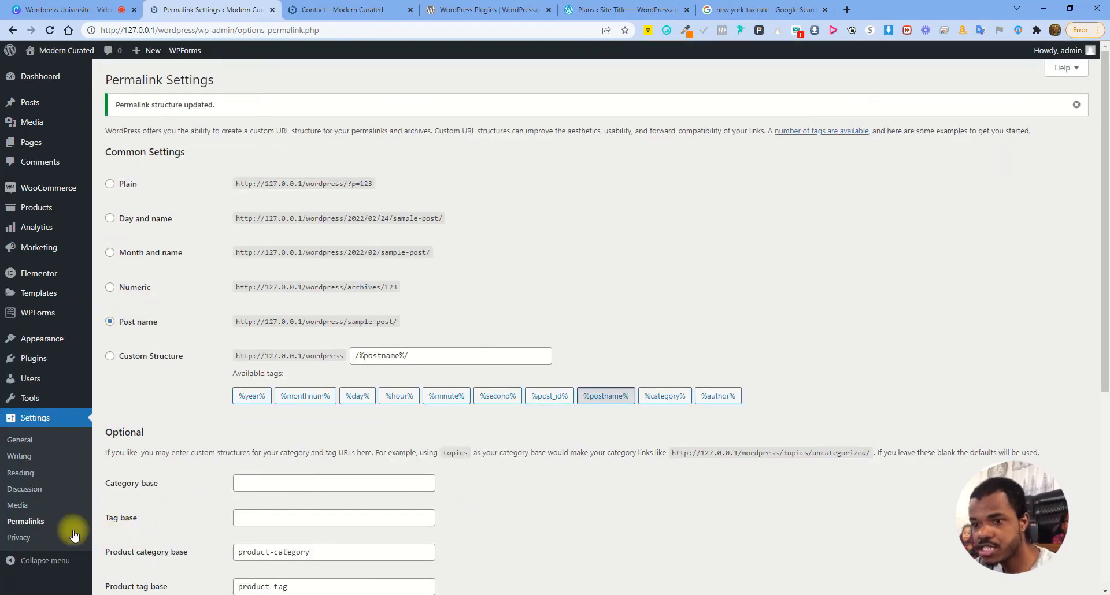
Select the existing Privacy policy page as the site's privacy policy page
click(31, 546)
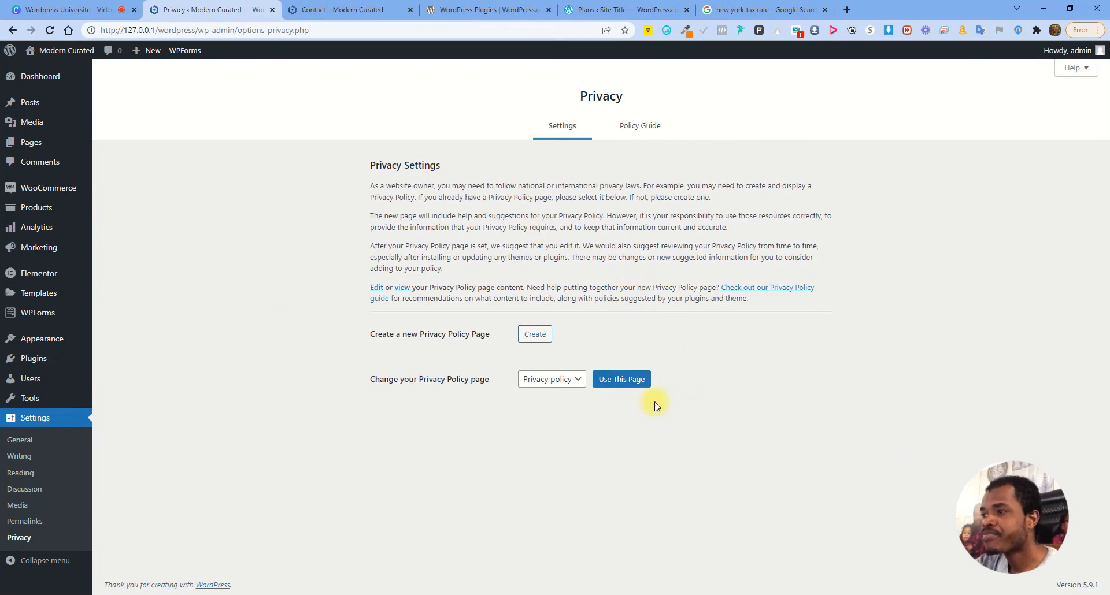
click(558, 384)
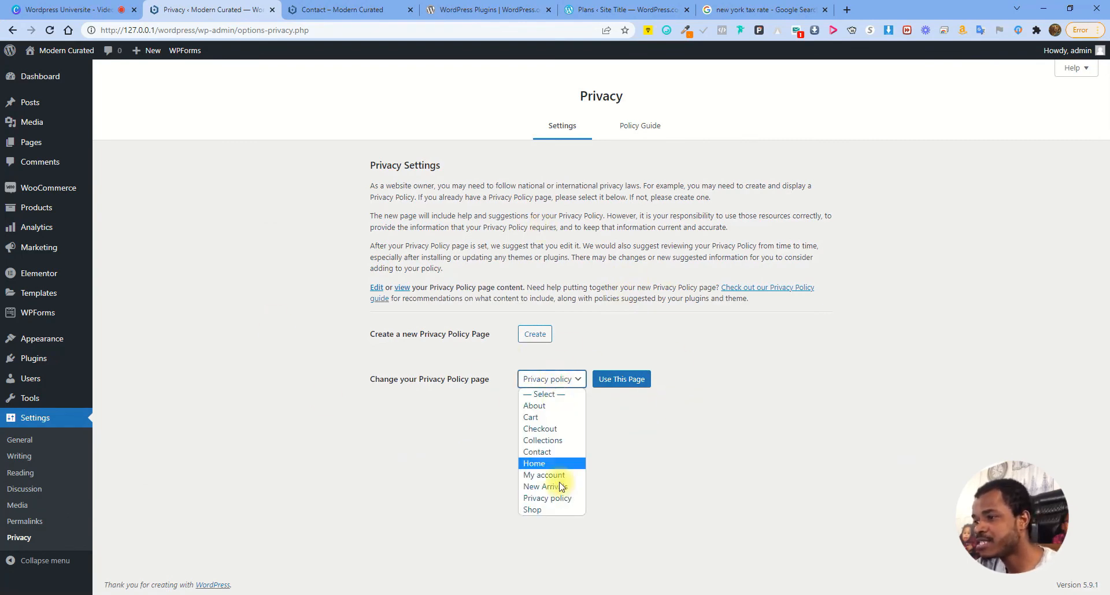
click(548, 500)
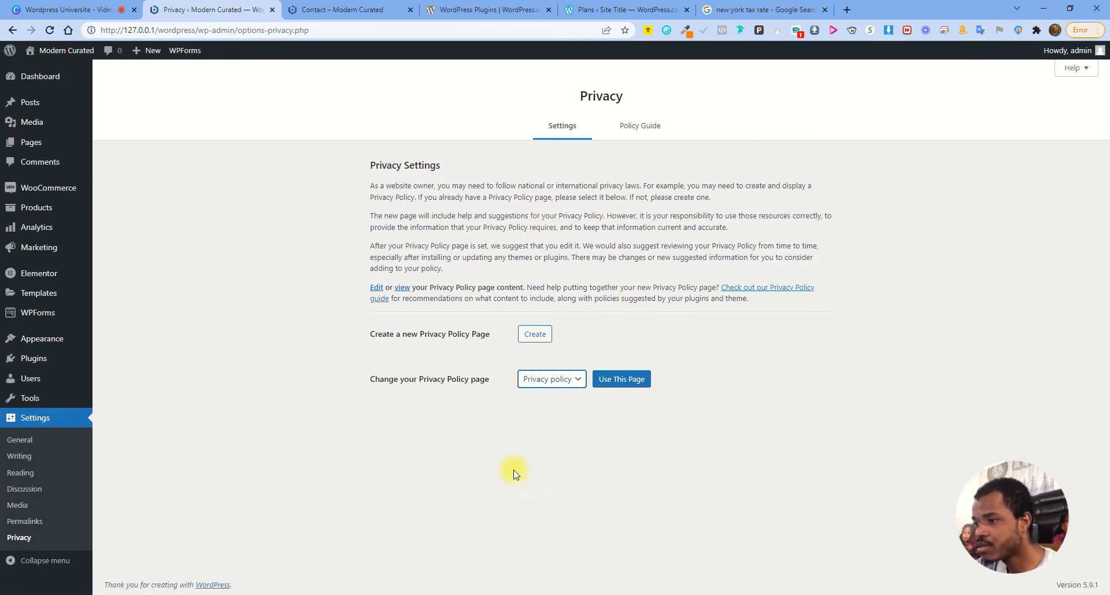
click(624, 379)
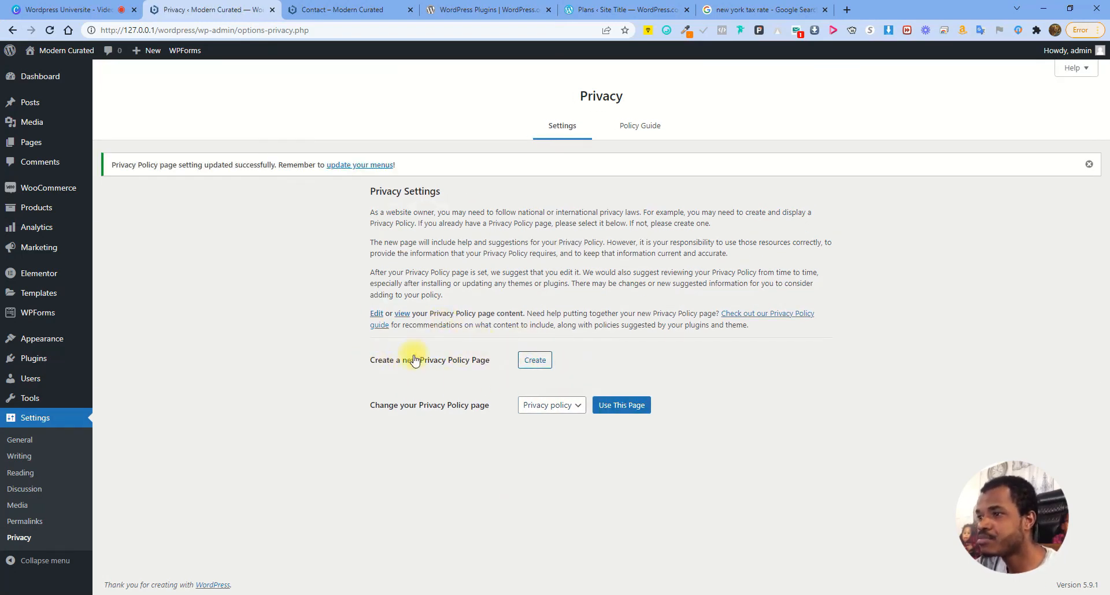
Create a new draft Privacy Policy page and return to the Pages list
click(535, 363)
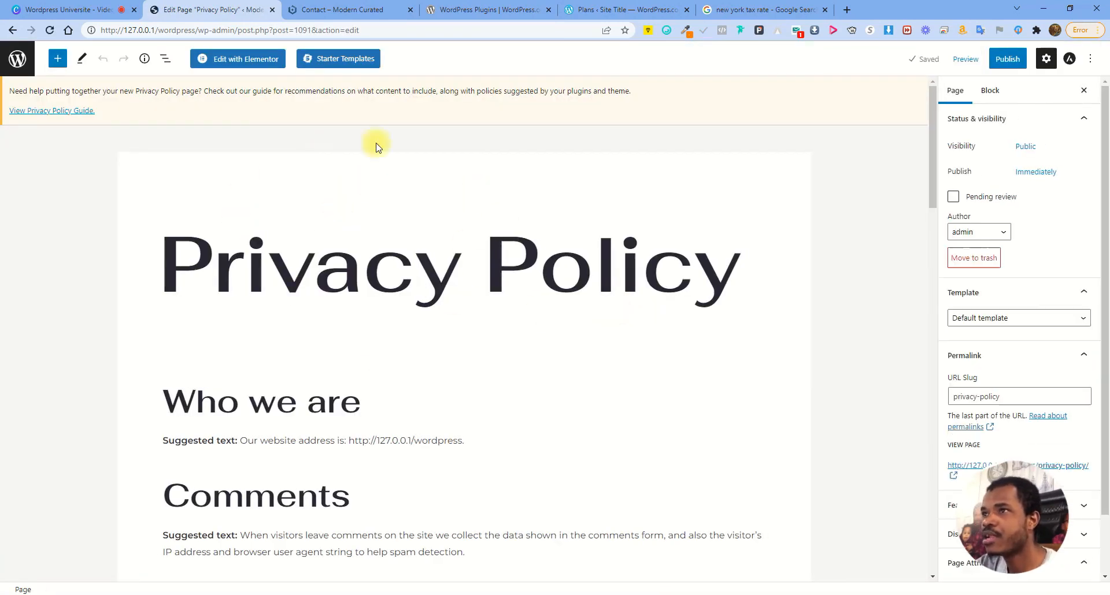
scroll(441, 359, down, 5)
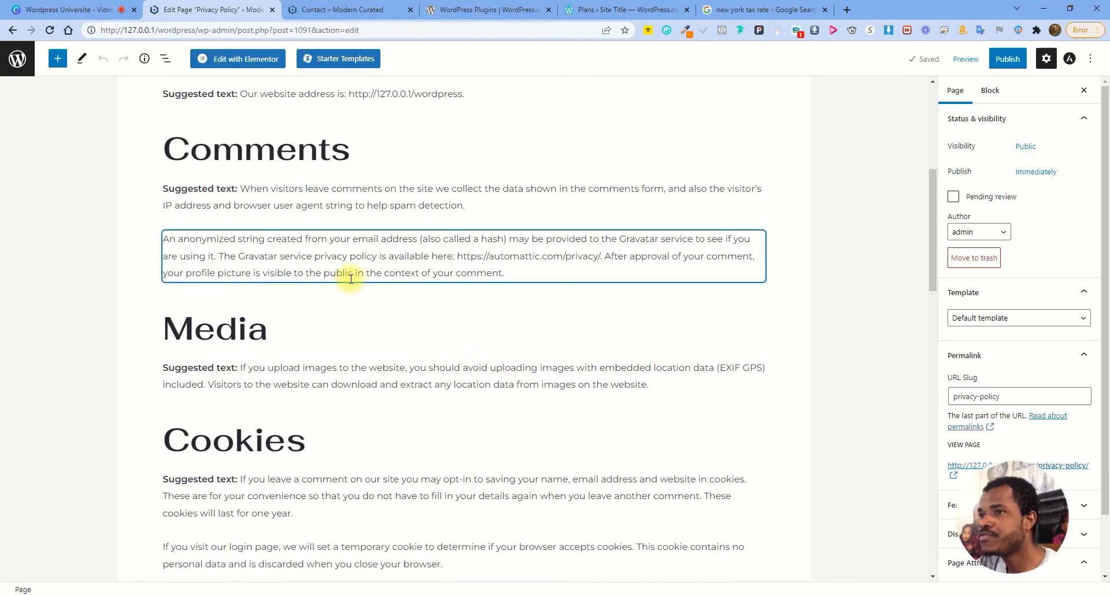
scroll(405, 232, up, 5)
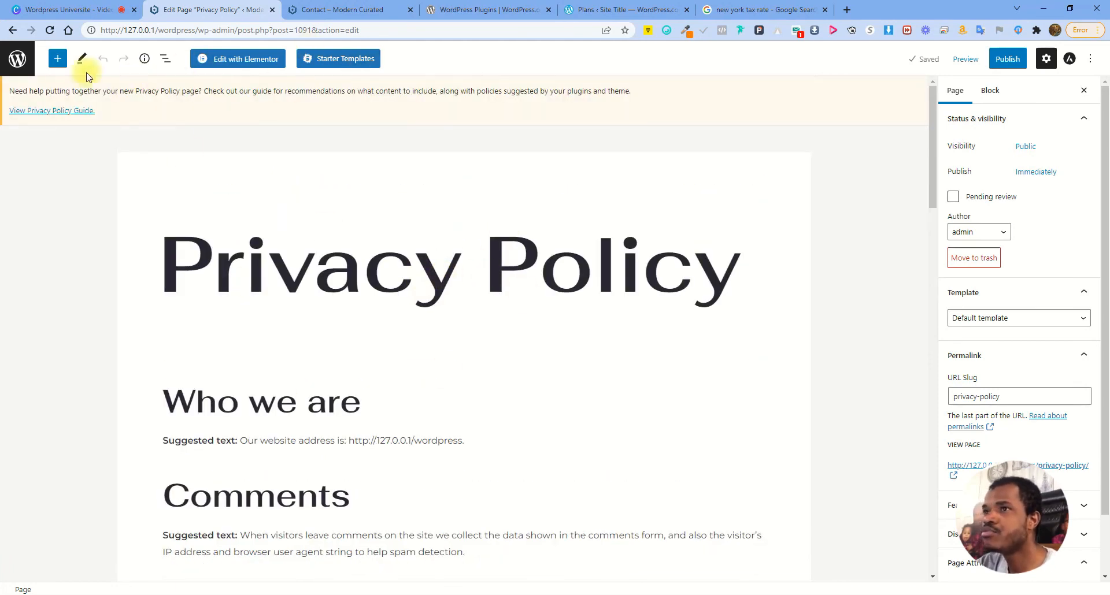
click(23, 61)
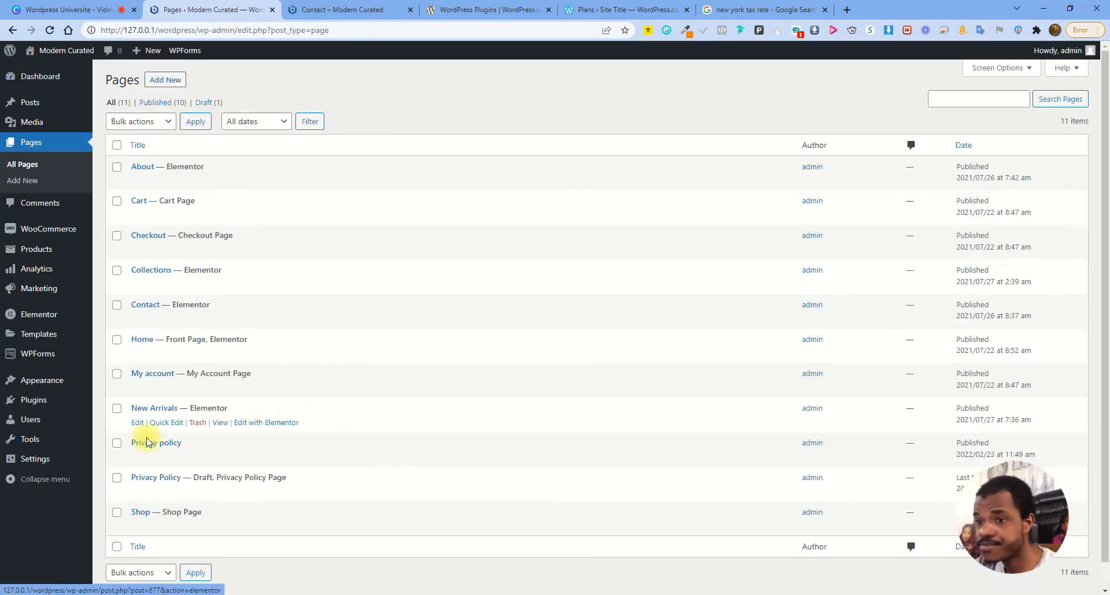
mouse_move(35, 460)
click(122, 546)
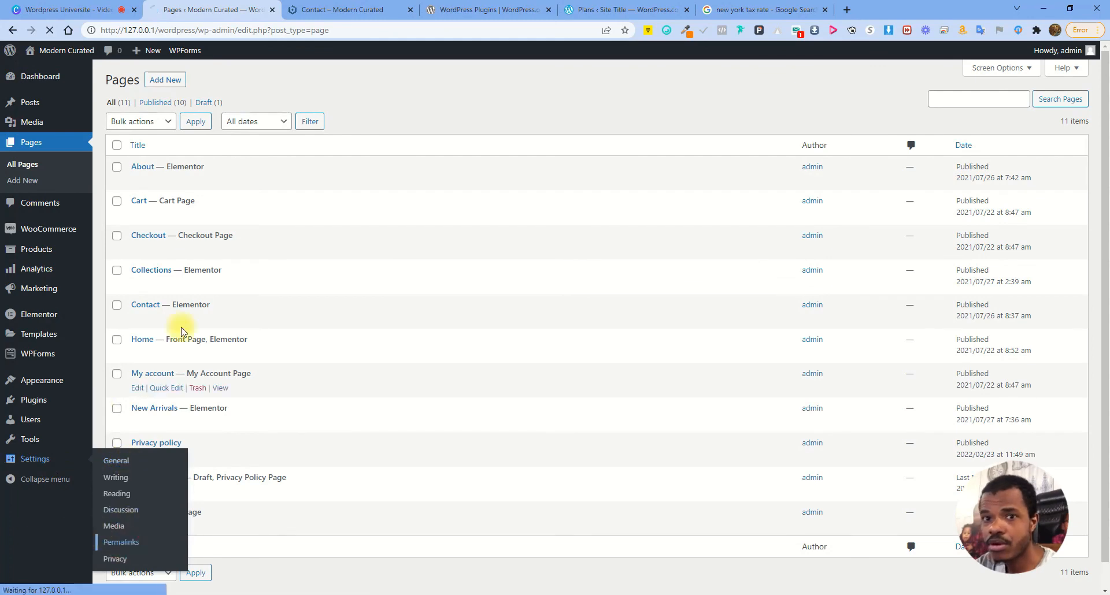